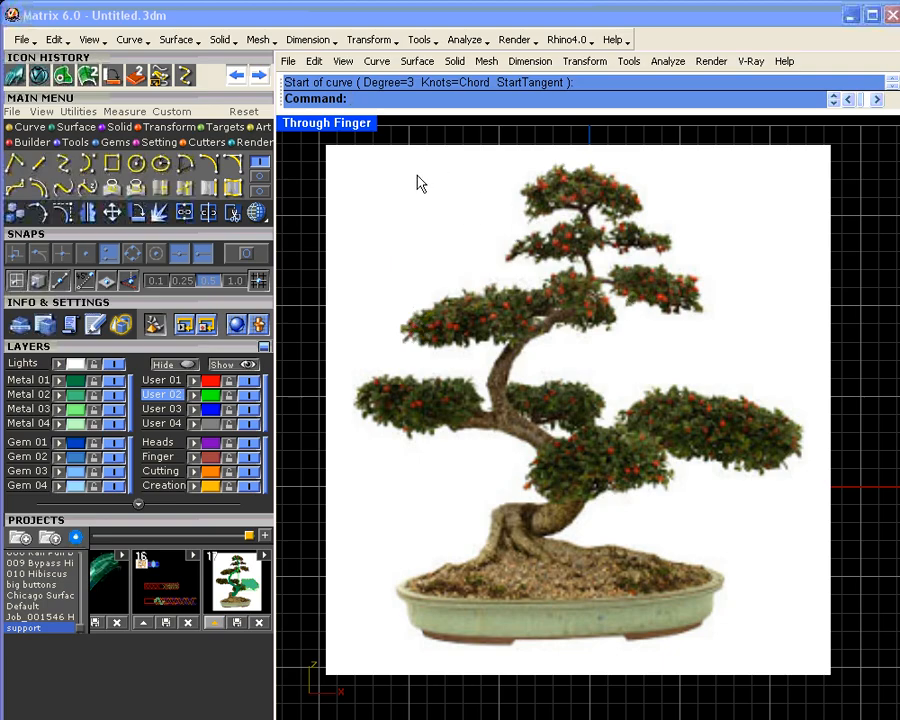
left_click(44, 115)
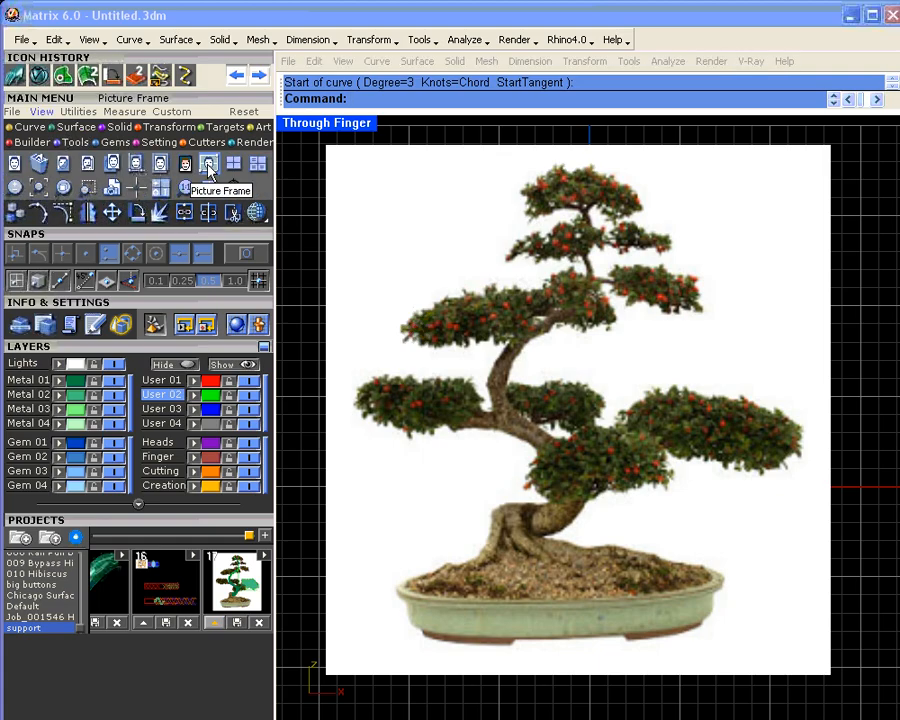
left_click(209, 170)
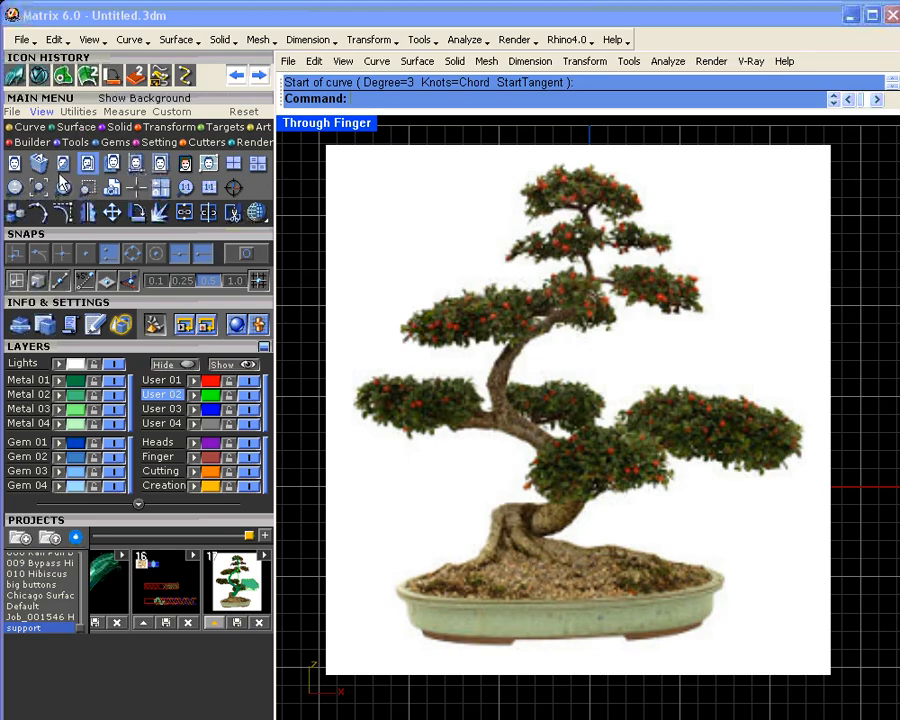
- Trace the left edge of the bonsai's trunk with an interpolated curve, from the soil up into the topmost foliage's left twig
left_click(37, 129)
left_click(62, 162)
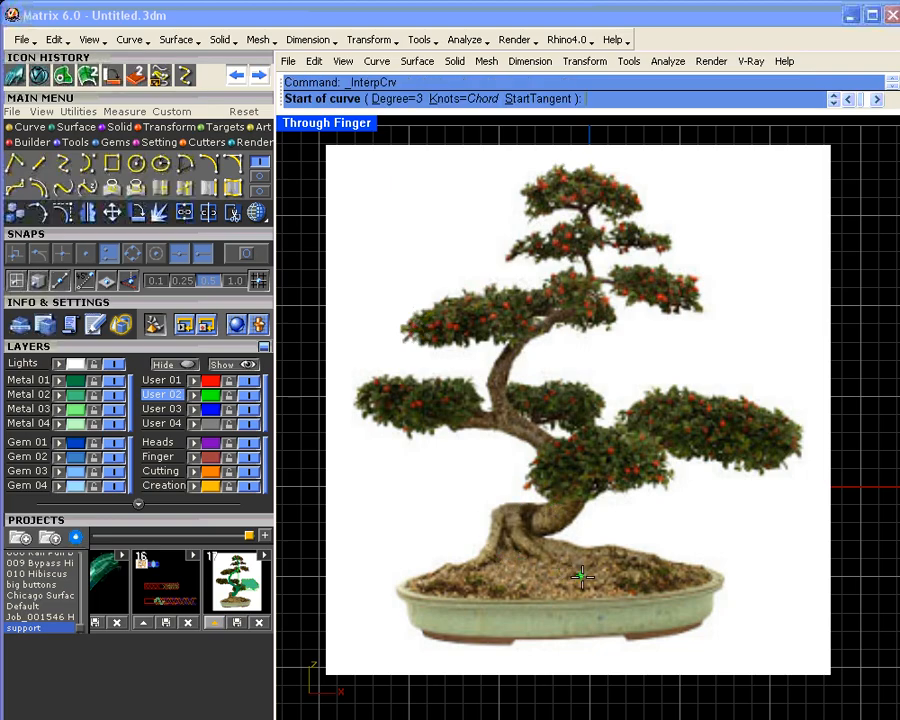
left_click(493, 555)
left_click(489, 537)
left_click(496, 528)
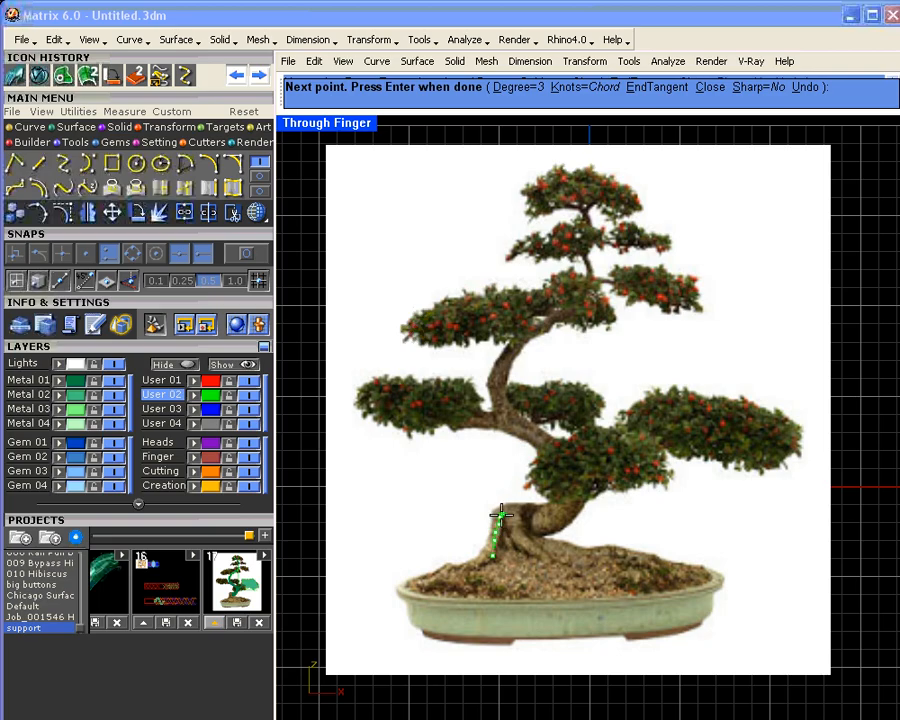
left_click(502, 515)
left_click(510, 510)
left_click(517, 507)
left_click(525, 506)
left_click(533, 505)
left_click(540, 505)
left_click(560, 494)
left_click(562, 473)
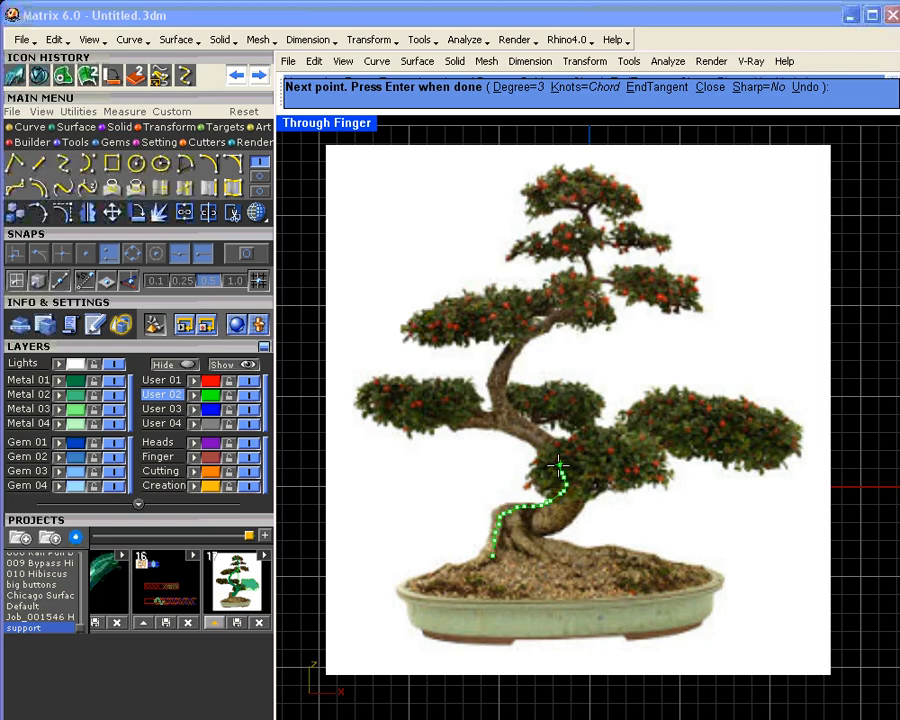
left_click(553, 459)
left_click(546, 452)
left_click(540, 447)
left_click(533, 443)
left_click(526, 439)
left_click(519, 436)
scroll(511, 435, "up", 4)
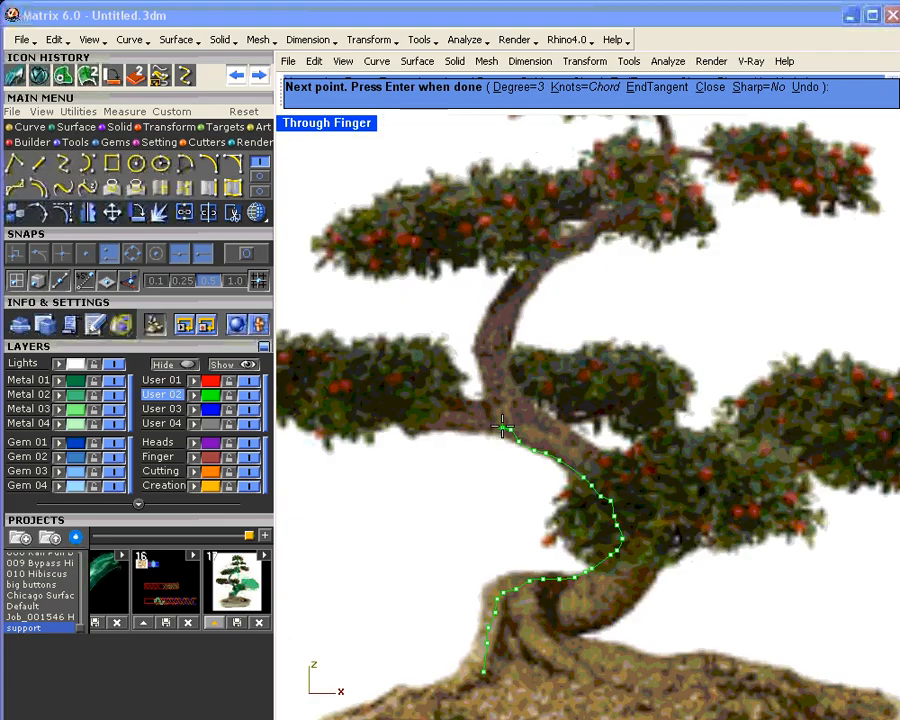
left_click(485, 404)
left_click(484, 392)
left_click(482, 380)
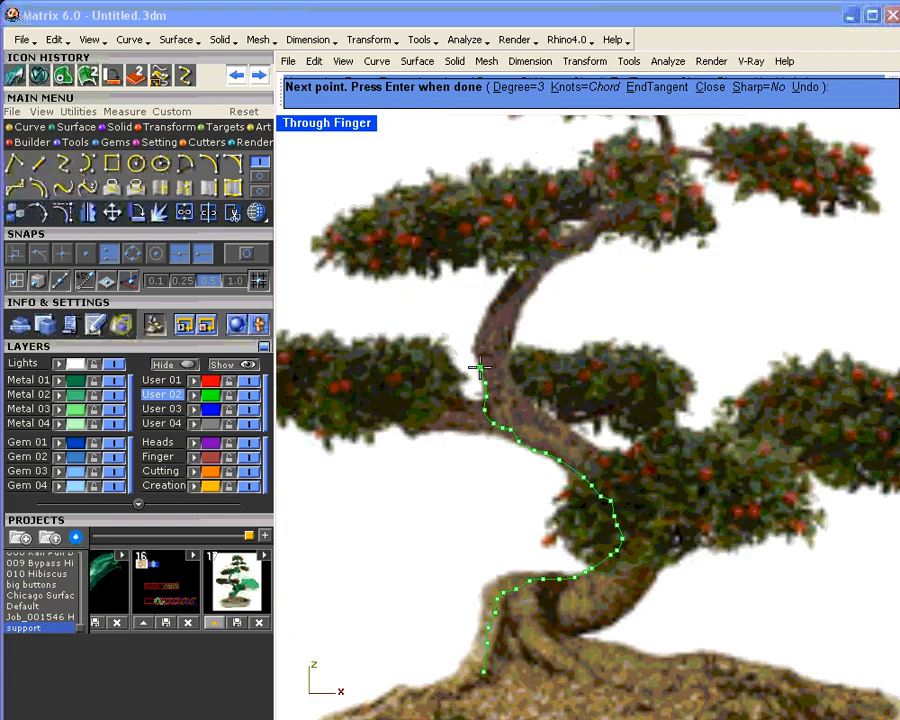
left_click(481, 368)
left_click(480, 356)
left_click(478, 344)
left_click(478, 325)
left_click(477, 315)
left_click(480, 304)
left_click(483, 294)
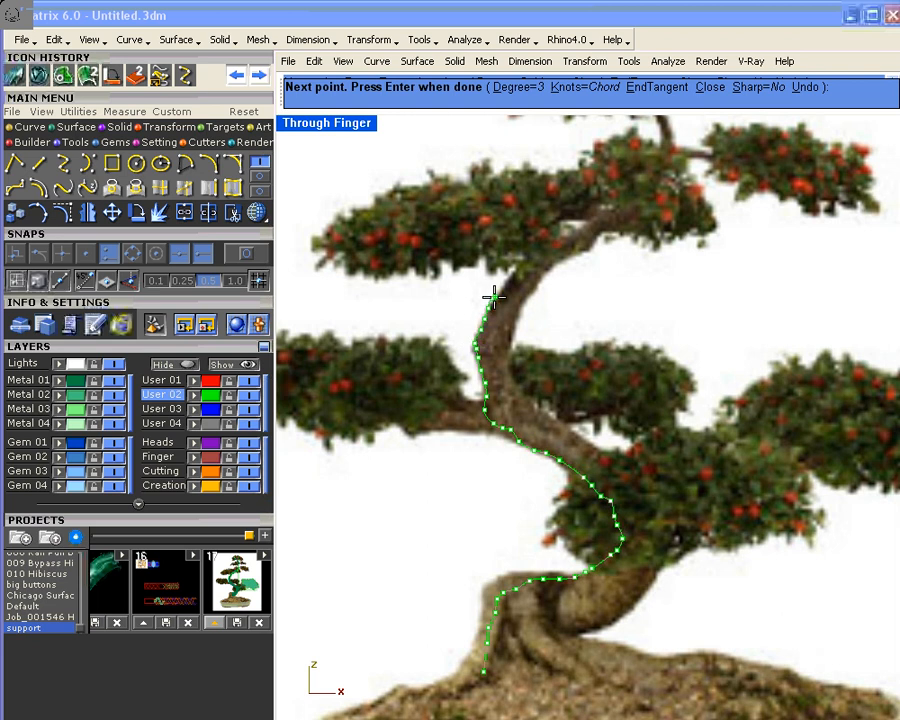
left_click(488, 284)
left_click(494, 275)
left_click(505, 268)
left_click(516, 263)
left_click(532, 256)
left_click(538, 249)
left_click(545, 243)
left_click(566, 238)
left_click(571, 233)
left_click(579, 226)
left_click(603, 211)
left_click(617, 207)
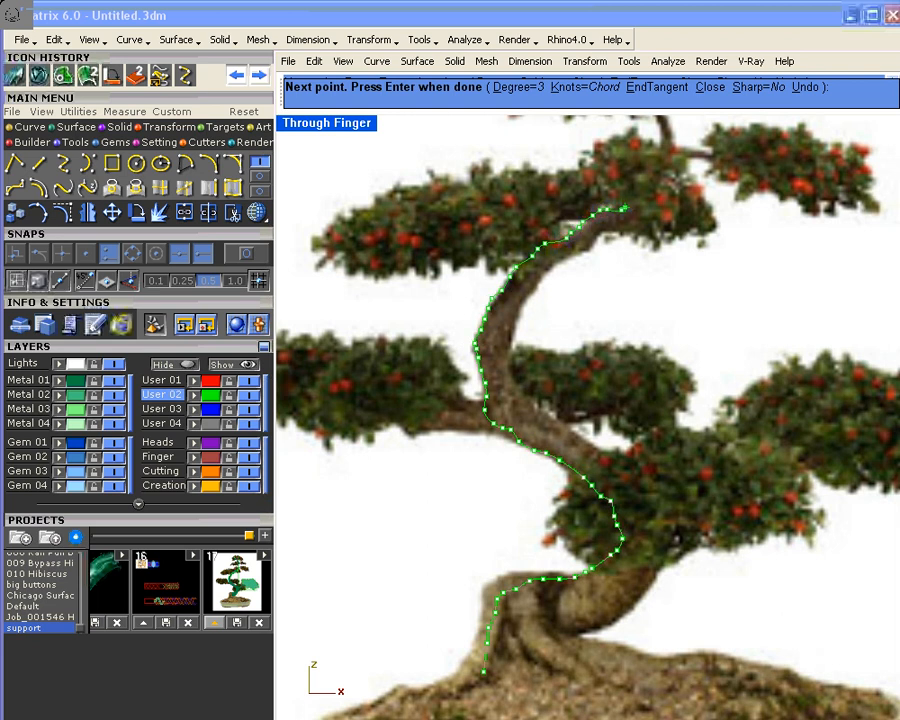
left_click(633, 201)
left_click(648, 190)
right_click_drag(648, 190, 636, 318)
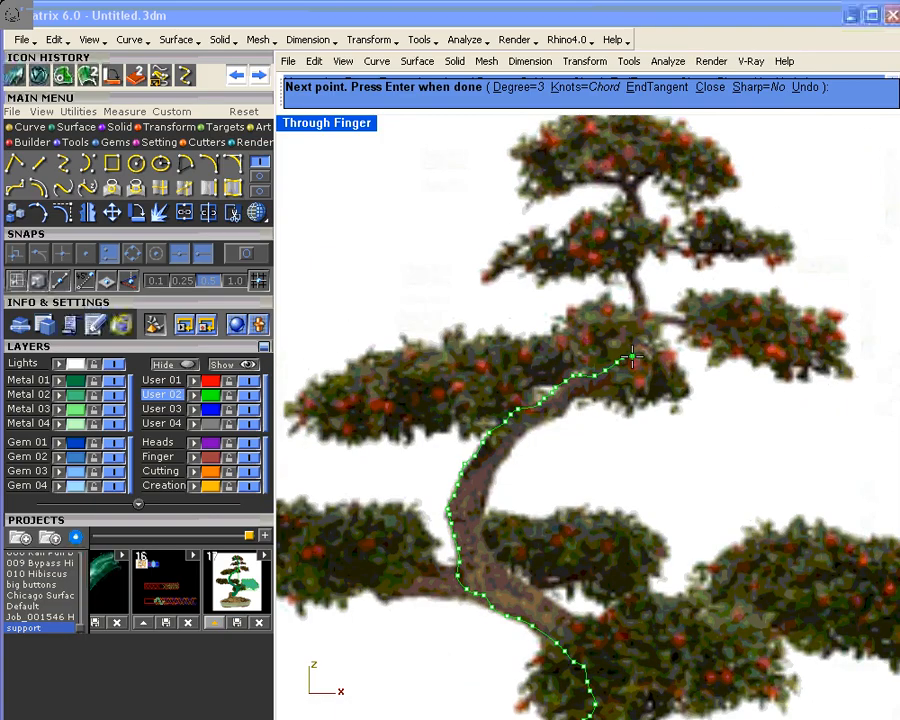
left_click(635, 318)
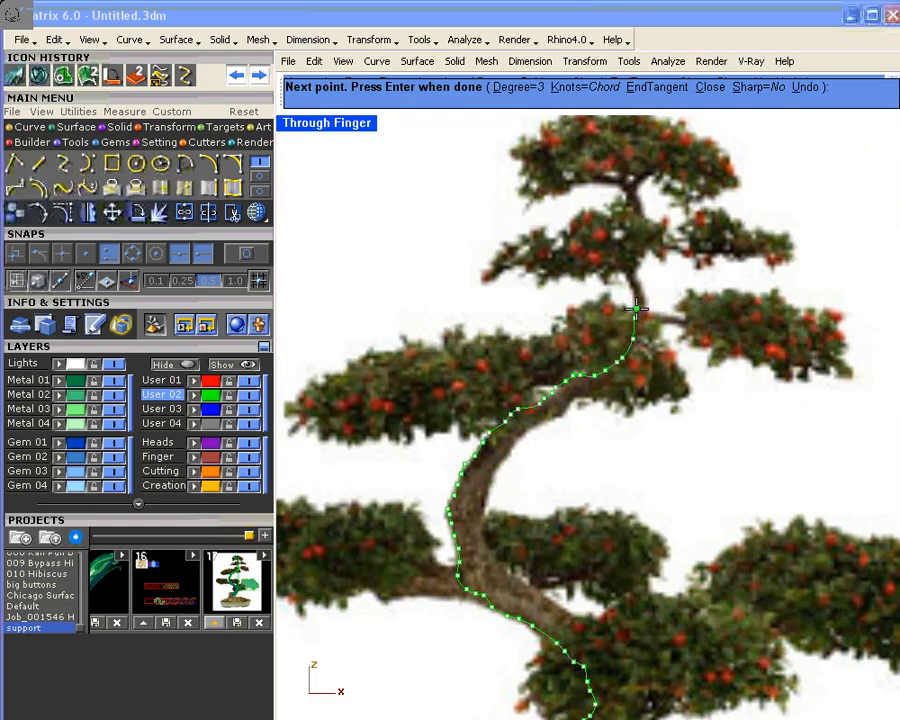
left_click(637, 306)
left_click(636, 299)
left_click(629, 268)
left_click(631, 253)
left_click(637, 243)
left_click(637, 235)
left_click(636, 221)
left_click(638, 211)
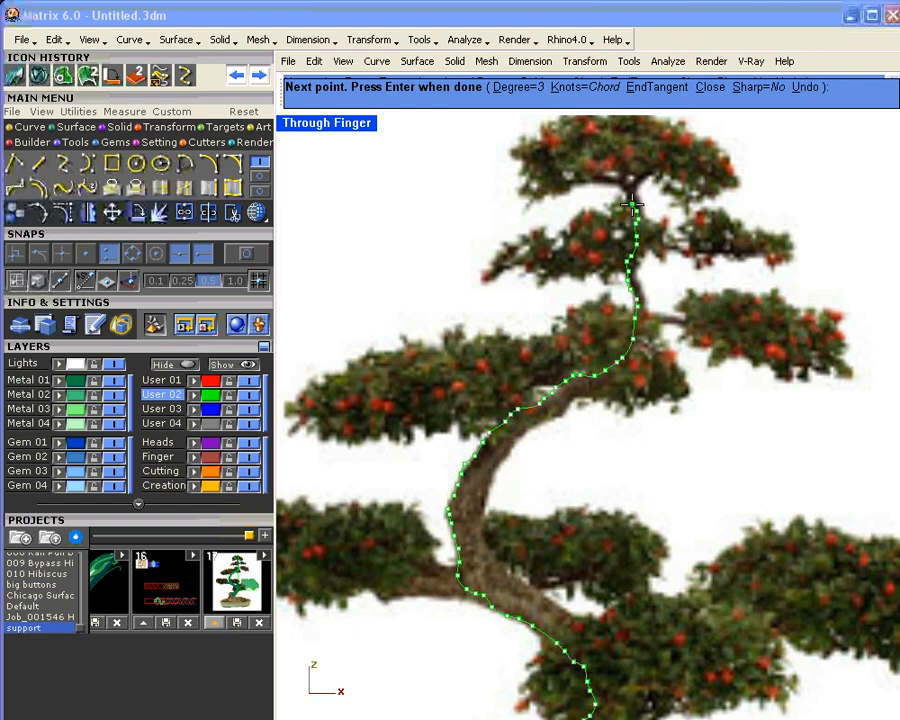
left_click(633, 195)
left_click(627, 186)
left_click(617, 181)
left_click(606, 179)
left_click(598, 178)
left_click(591, 180)
left_click(581, 185)
left_click(555, 184)
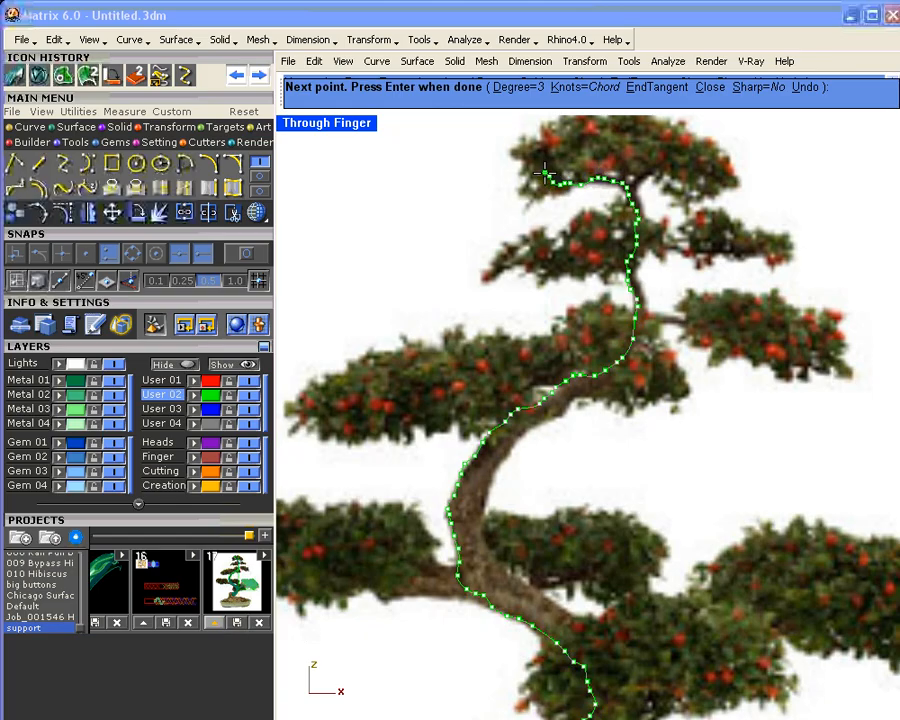
left_click(547, 178)
left_click(543, 170)
left_click(537, 163)
right_click(540, 168)
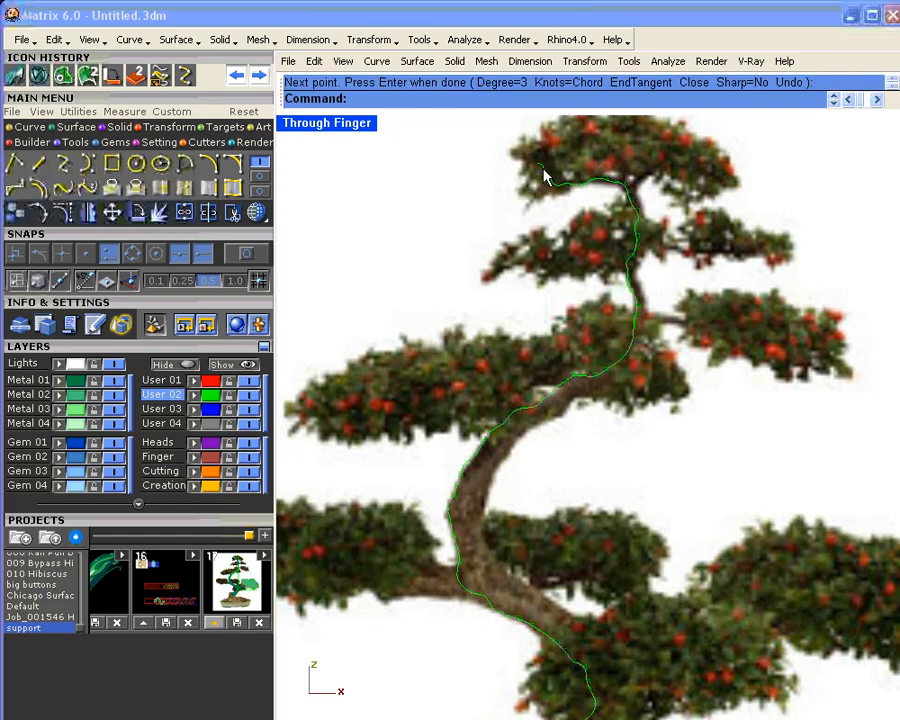
- Trace the right edge of the trunk with a second interpolated curve, from the soil up to the first curve's upper end
right_click_drag(574, 537, 540, 400)
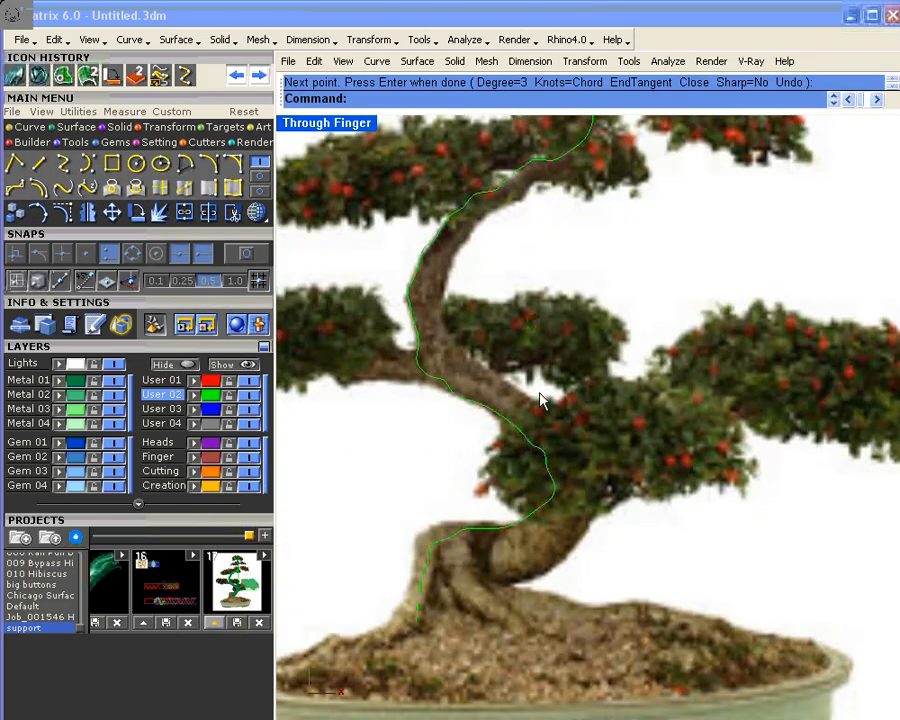
right_click(474, 624)
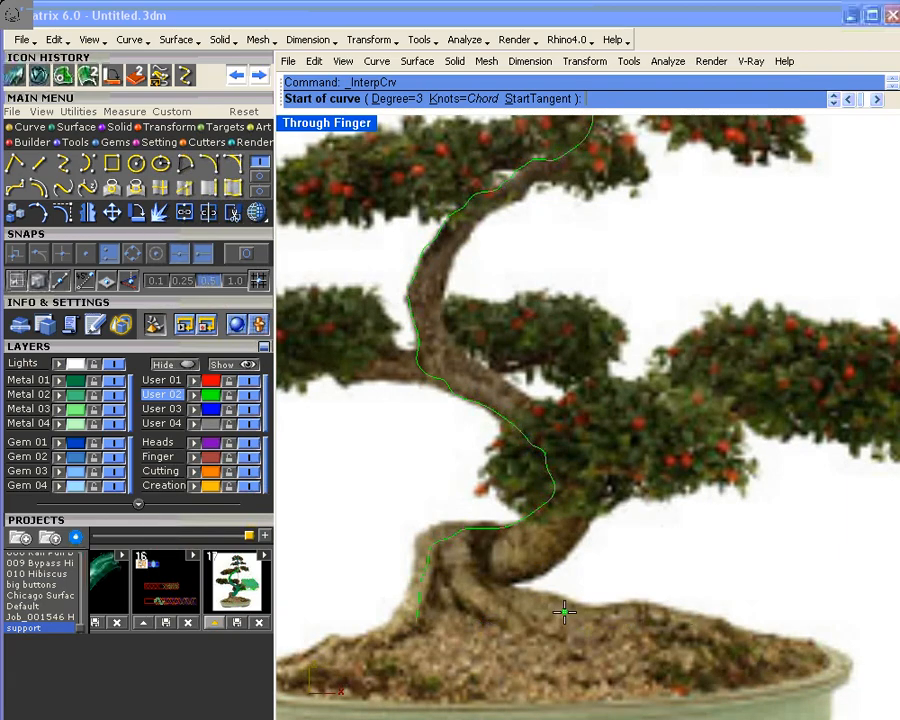
left_click(480, 608)
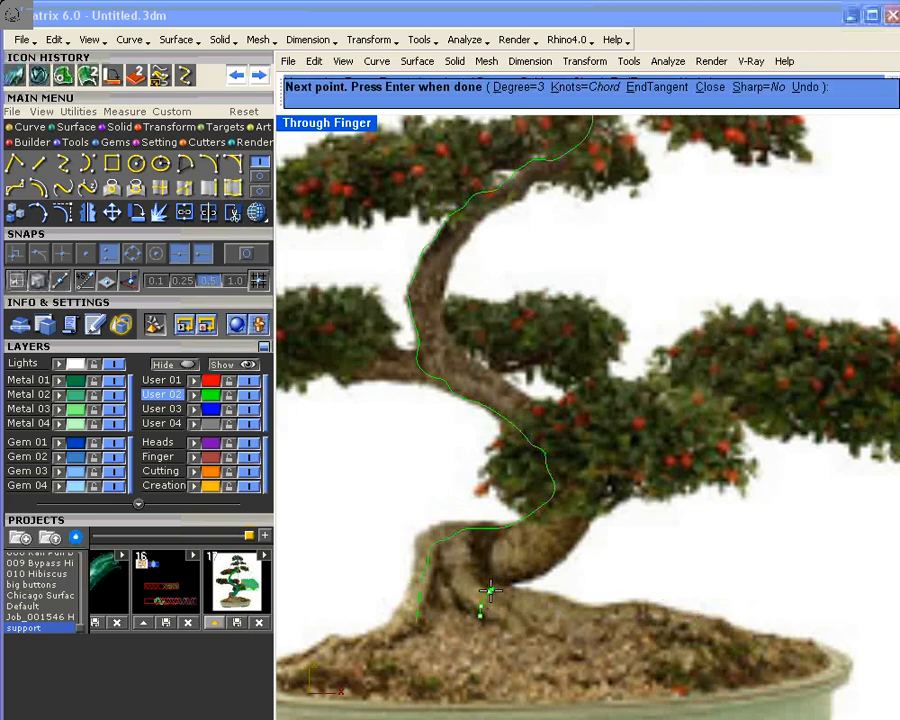
left_click(501, 584)
left_click(510, 583)
left_click(521, 578)
left_click(542, 574)
left_click(552, 569)
left_click(560, 562)
left_click(567, 556)
left_click(571, 548)
left_click(578, 538)
left_click(585, 528)
left_click(589, 520)
left_click(594, 511)
left_click(599, 506)
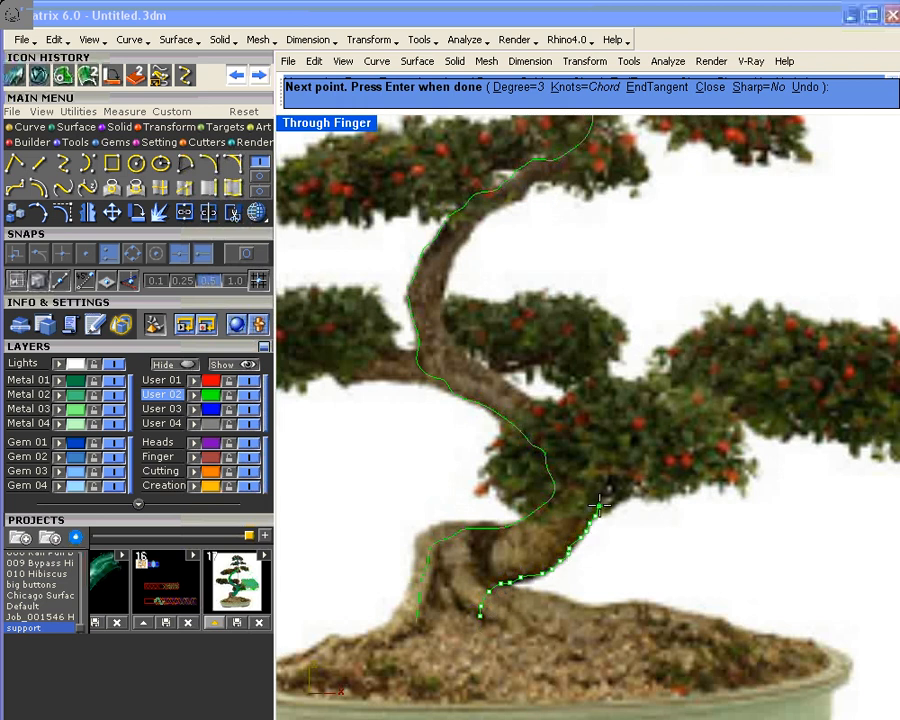
left_click(598, 495)
left_click(599, 480)
left_click(598, 468)
left_click(597, 458)
left_click(593, 448)
left_click(580, 441)
left_click(575, 429)
left_click(569, 420)
left_click(560, 413)
left_click(549, 408)
left_click(537, 401)
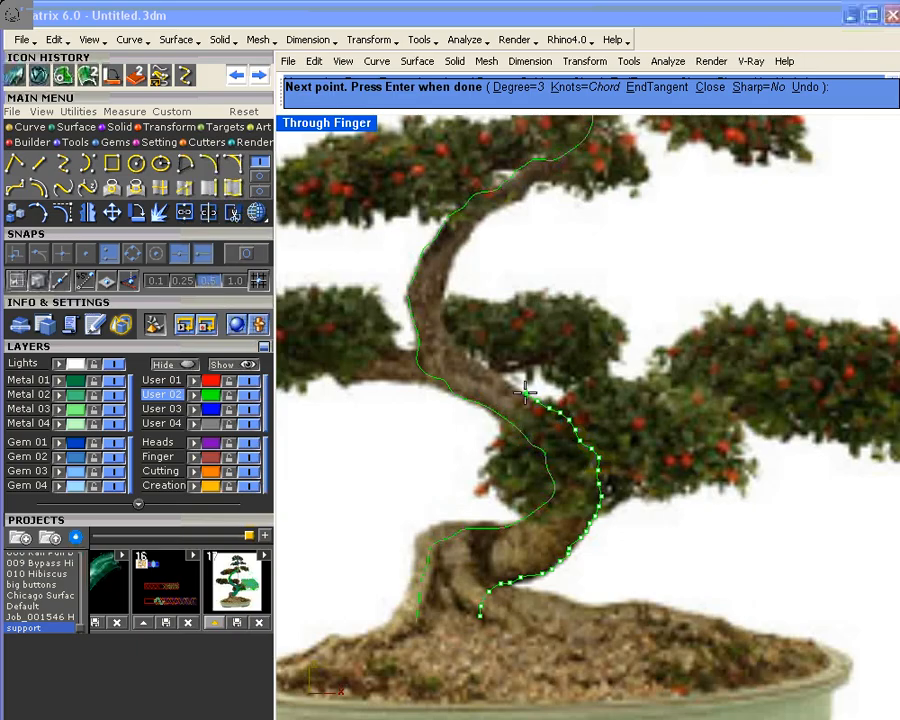
left_click(513, 383)
left_click(503, 376)
left_click(491, 369)
left_click(477, 361)
left_click(448, 338)
left_click(441, 326)
left_click(440, 313)
left_click(442, 287)
left_click(445, 276)
left_click(447, 265)
left_click(453, 256)
left_click(460, 249)
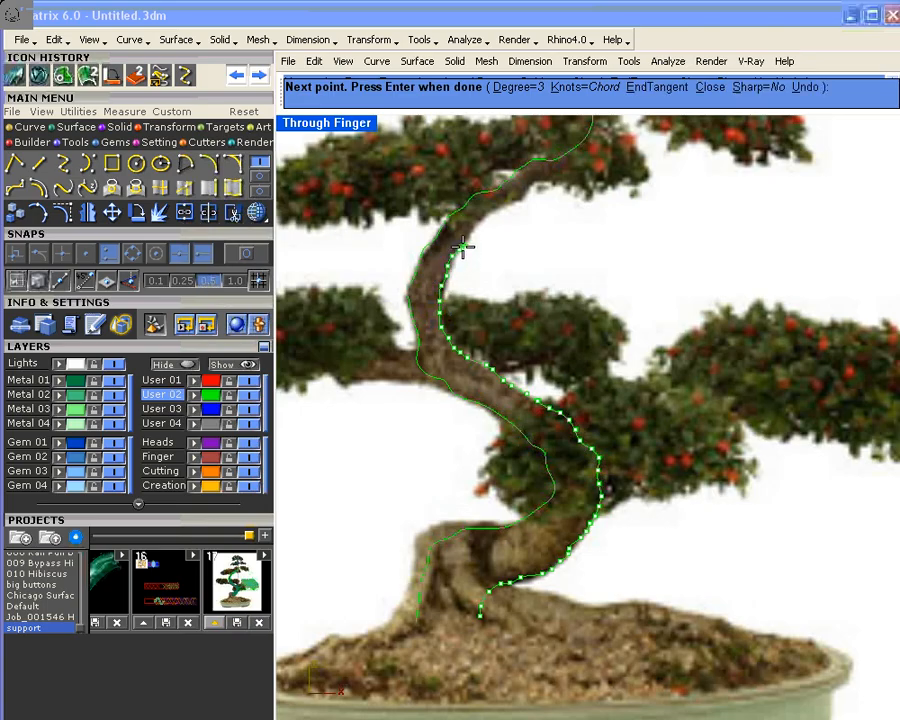
left_click(466, 240)
left_click(476, 224)
left_click(485, 216)
left_click(496, 211)
left_click(507, 206)
left_click(523, 198)
left_click(532, 192)
left_click(540, 186)
left_click(549, 182)
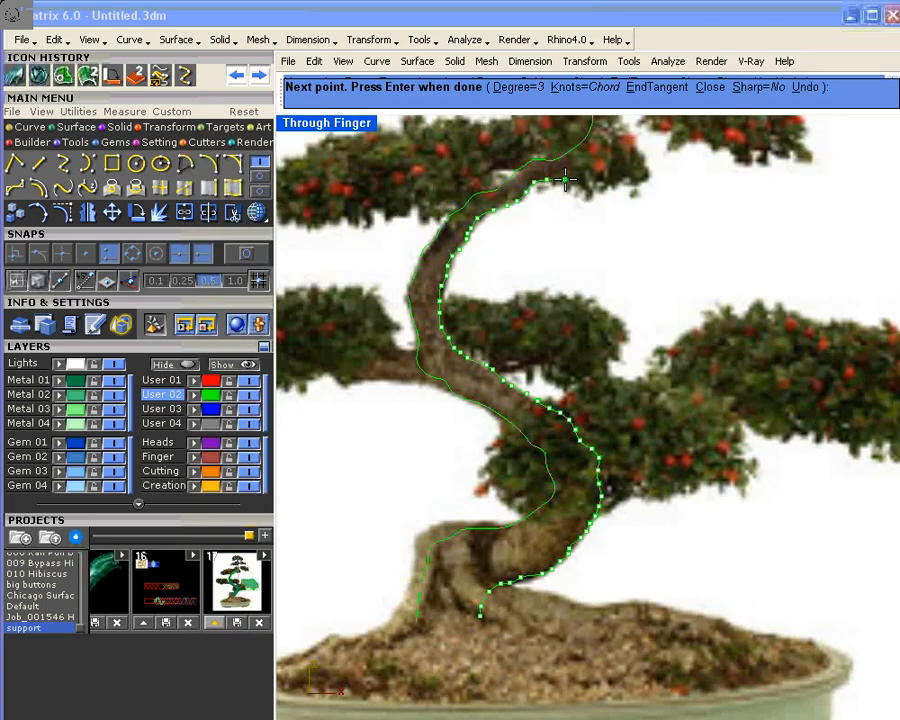
left_click(558, 180)
left_click(567, 179)
right_click_drag(583, 172, 517, 383)
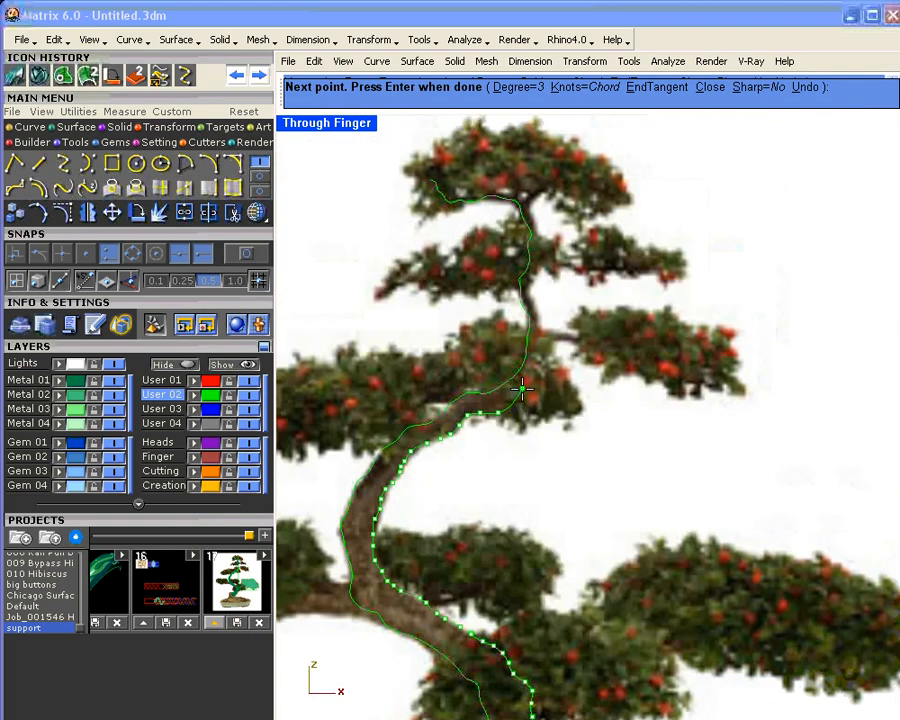
left_click(532, 374)
left_click(536, 368)
left_click(538, 358)
left_click(540, 349)
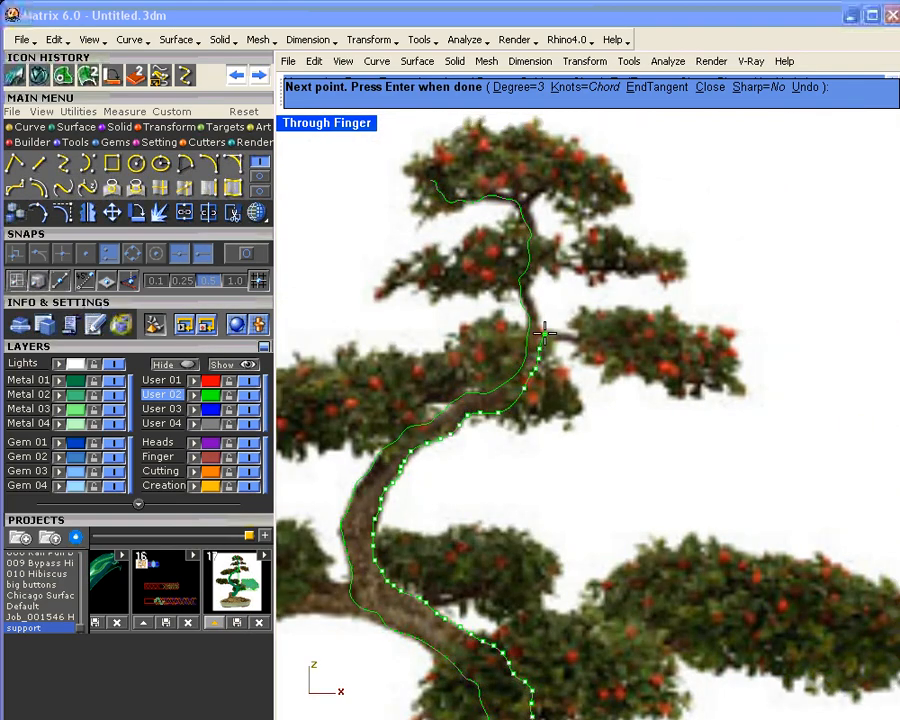
left_click(545, 334)
left_click(542, 321)
left_click(539, 312)
left_click(536, 303)
left_click(534, 296)
left_click(531, 288)
left_click(531, 270)
left_click(536, 260)
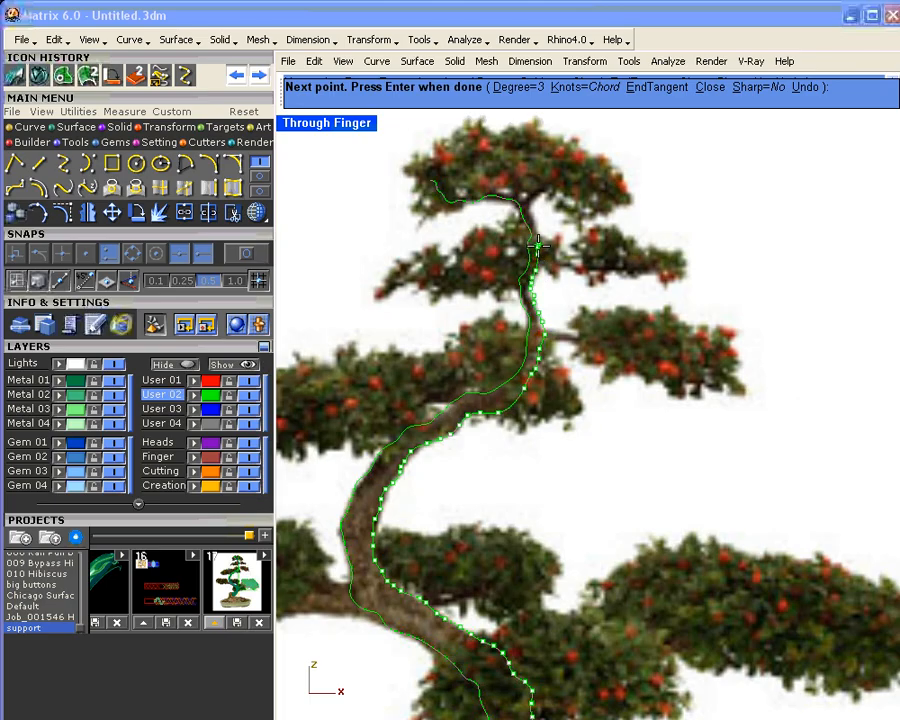
left_click(538, 246)
left_click(539, 239)
left_click(542, 231)
left_click(537, 221)
left_click(532, 213)
scroll(516, 195, "up", 2)
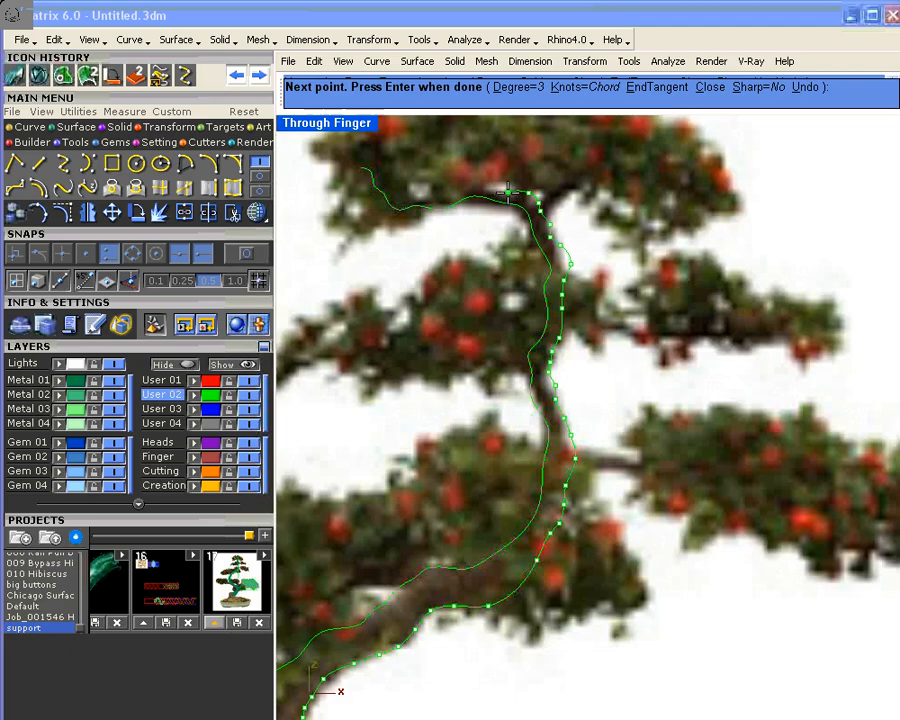
scroll(508, 193, "up", 2)
left_click(505, 190)
left_click(497, 188)
left_click(485, 184)
left_click(471, 181)
left_click(459, 187)
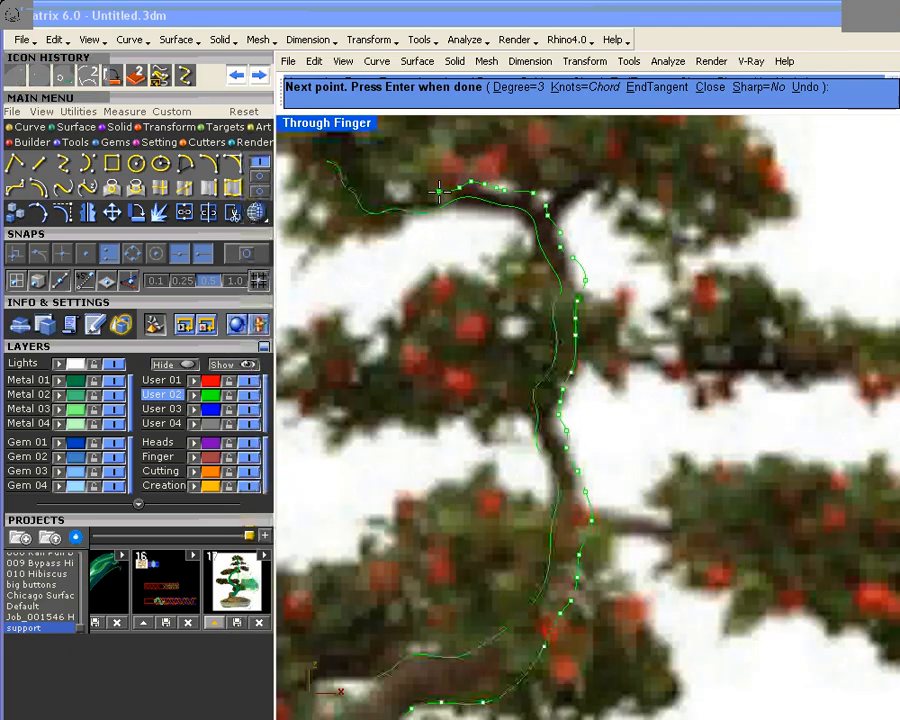
left_click(438, 191)
left_click(433, 193)
left_click(426, 199)
left_click(403, 195)
left_click(391, 195)
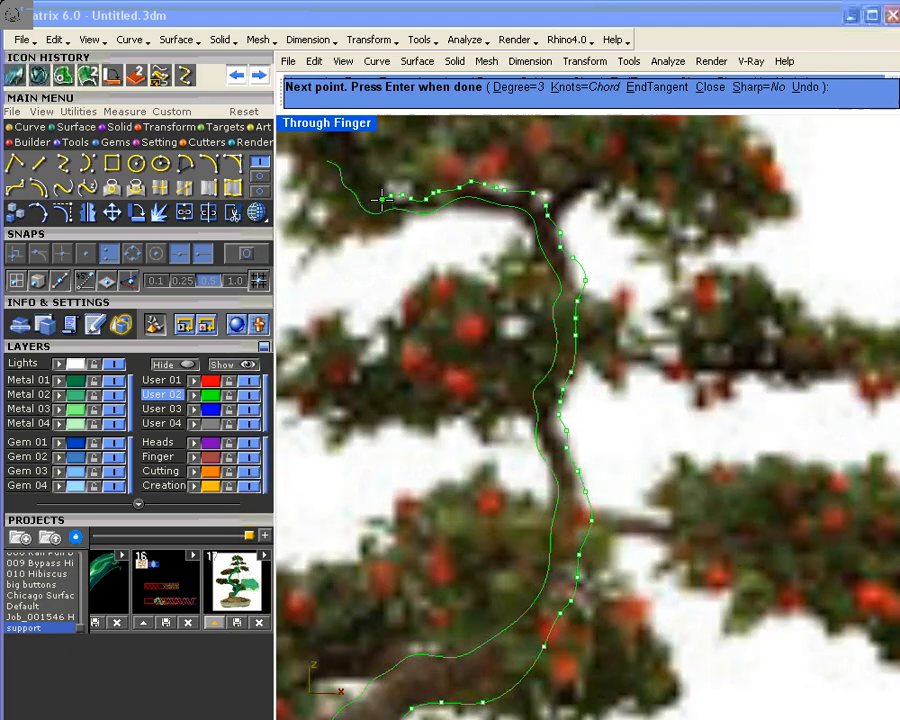
left_click(383, 198)
left_click(368, 196)
left_click(355, 178)
left_click(348, 172)
left_click(345, 163)
left_click(339, 157)
left_click(333, 155)
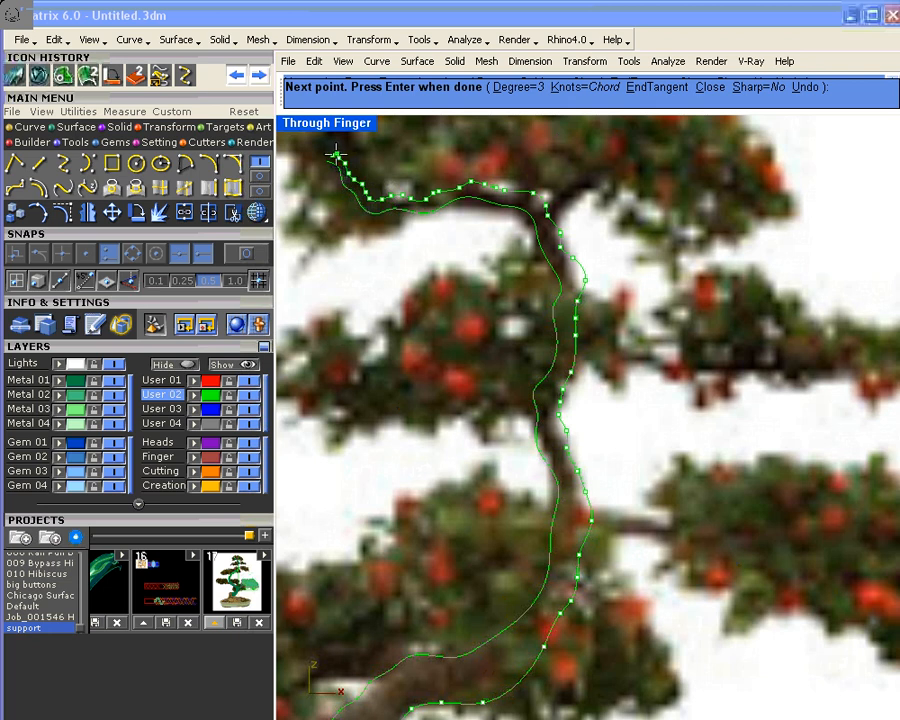
key("Return")
scroll(382, 212, "down", 3)
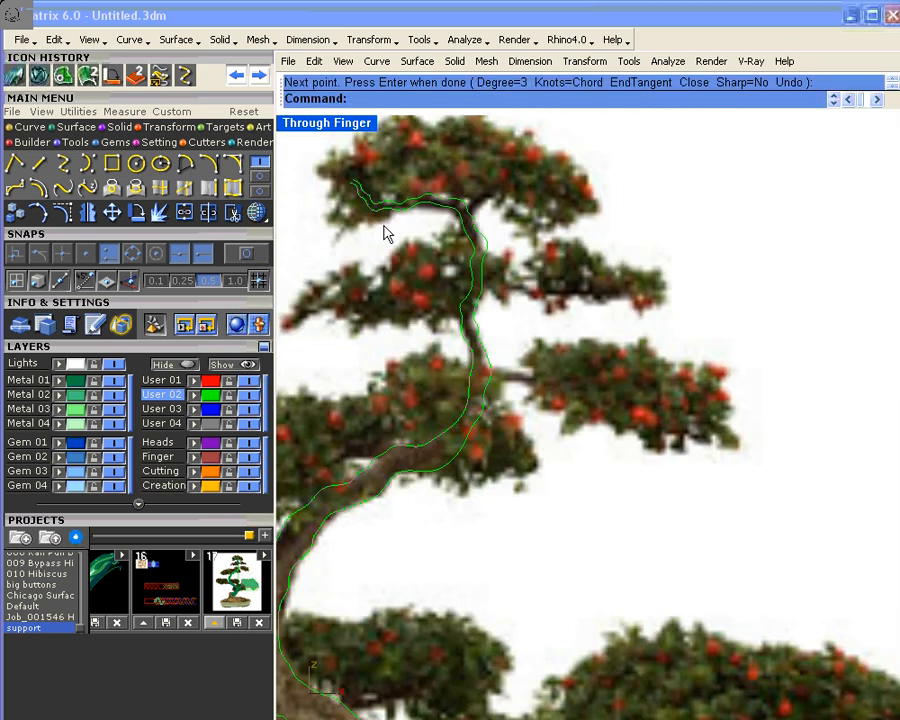
scroll(384, 227, "down", 2)
right_click_drag(445, 320, 541, 257)
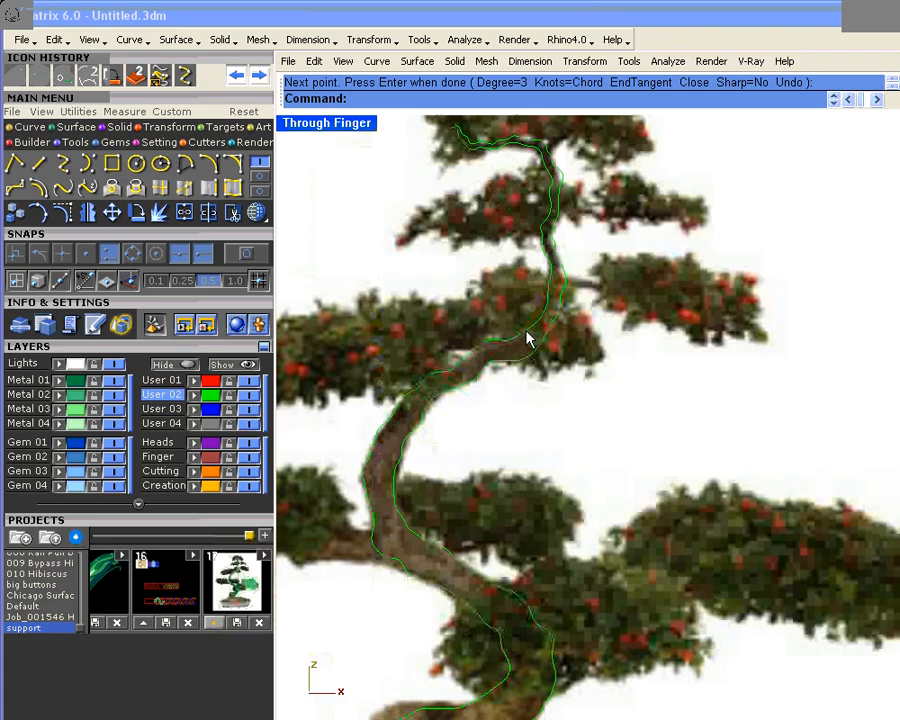
- Return to the four-view layout and examine how the bonsai picture plane sits relative to the trunk curves in Perspective and Looking Down
scroll(575, 366, "down", 4)
right_click_drag(562, 394, 570, 422)
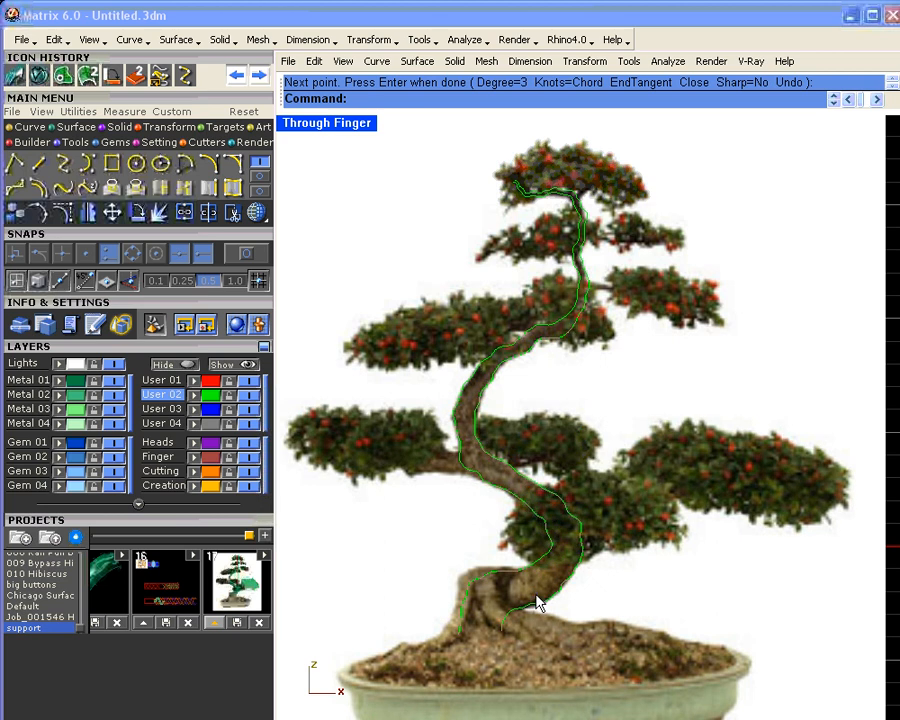
double_click(356, 123)
right_click_drag(724, 333, 686, 344)
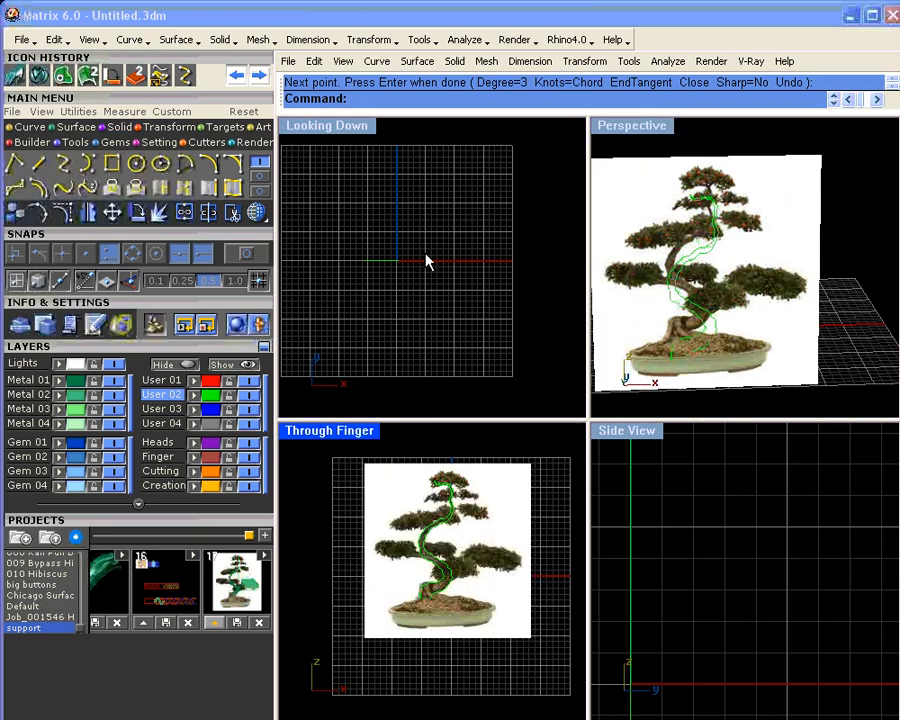
left_click(519, 498)
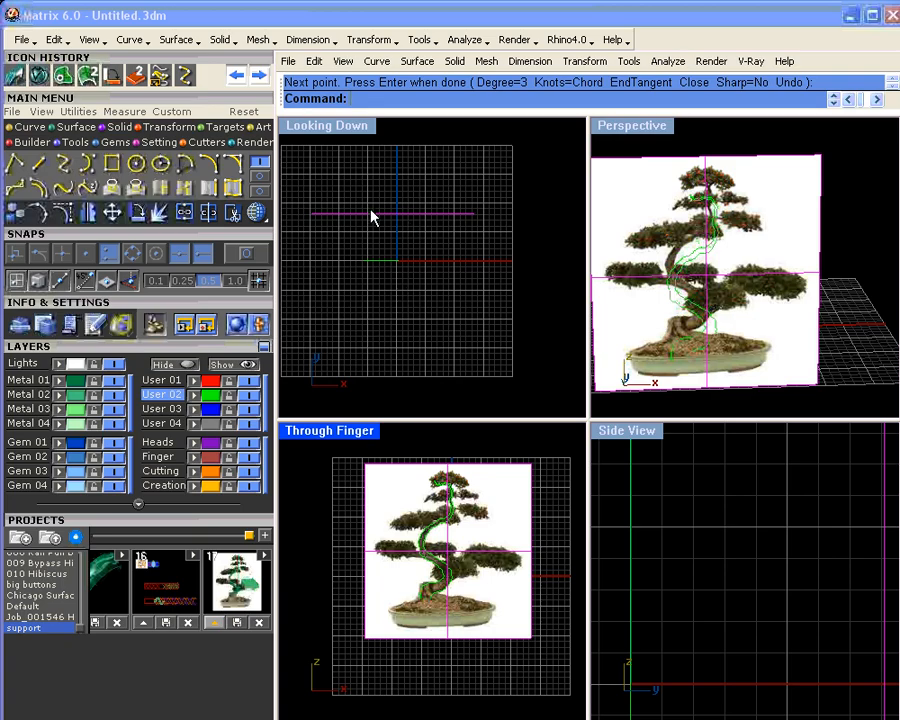
scroll(420, 217, "up", 5)
left_click(558, 478)
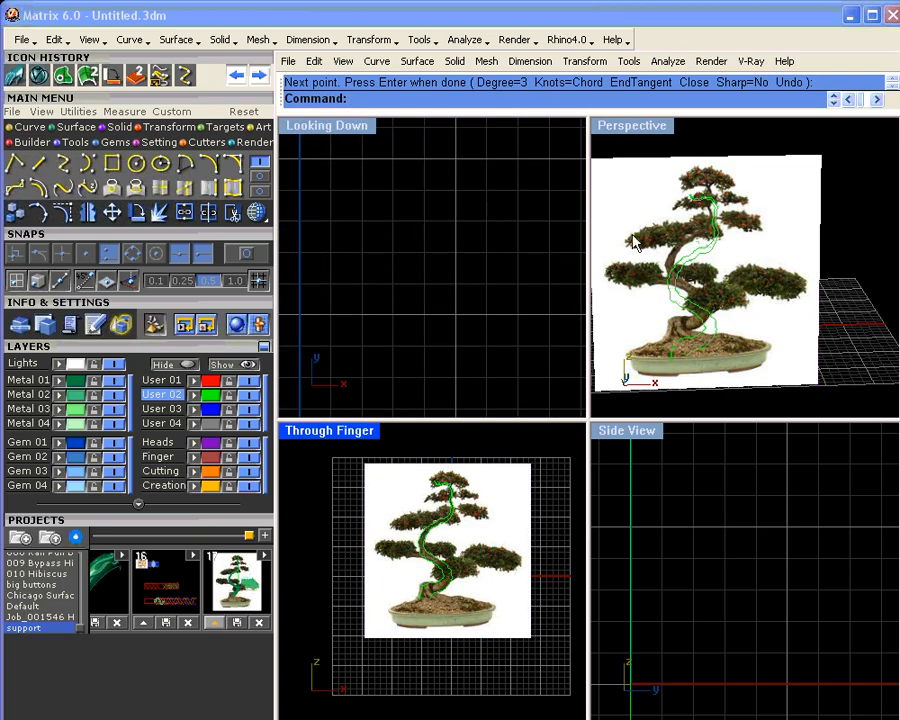
left_click(502, 493)
scroll(434, 288, "down", 8)
right_click_drag(411, 338, 417, 275)
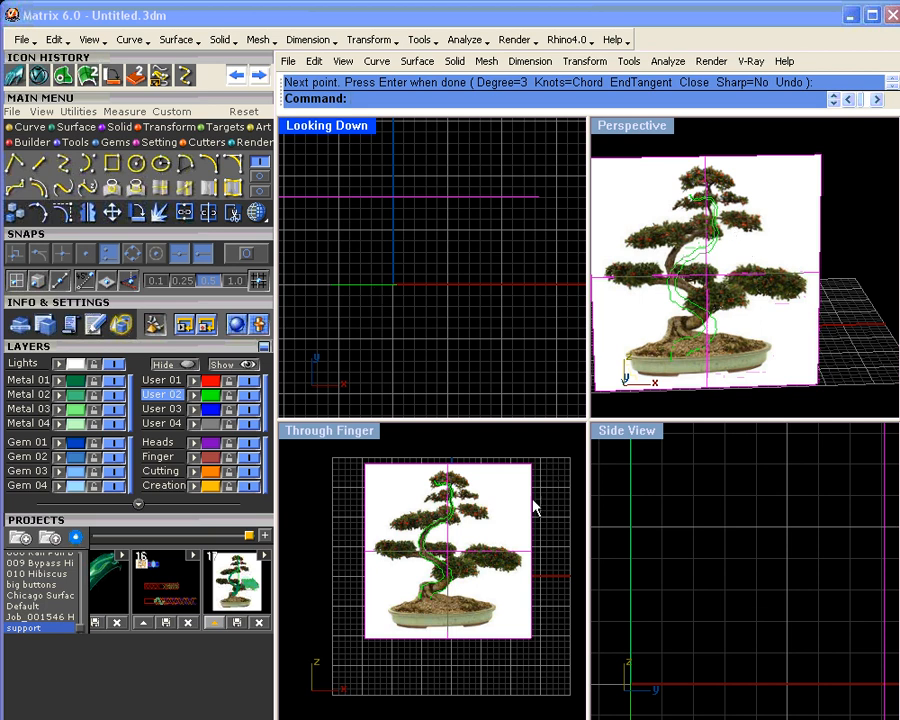
- Move the bonsai picture plane forward along Y onto the plane of the trunk curves
left_click(229, 425)
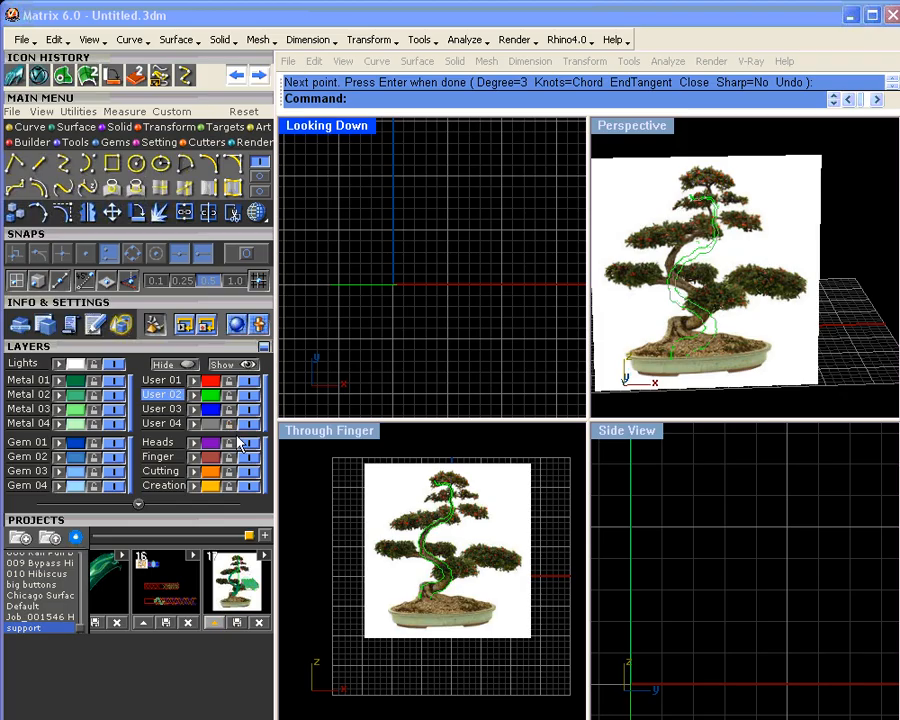
left_click(519, 487)
left_click(462, 203)
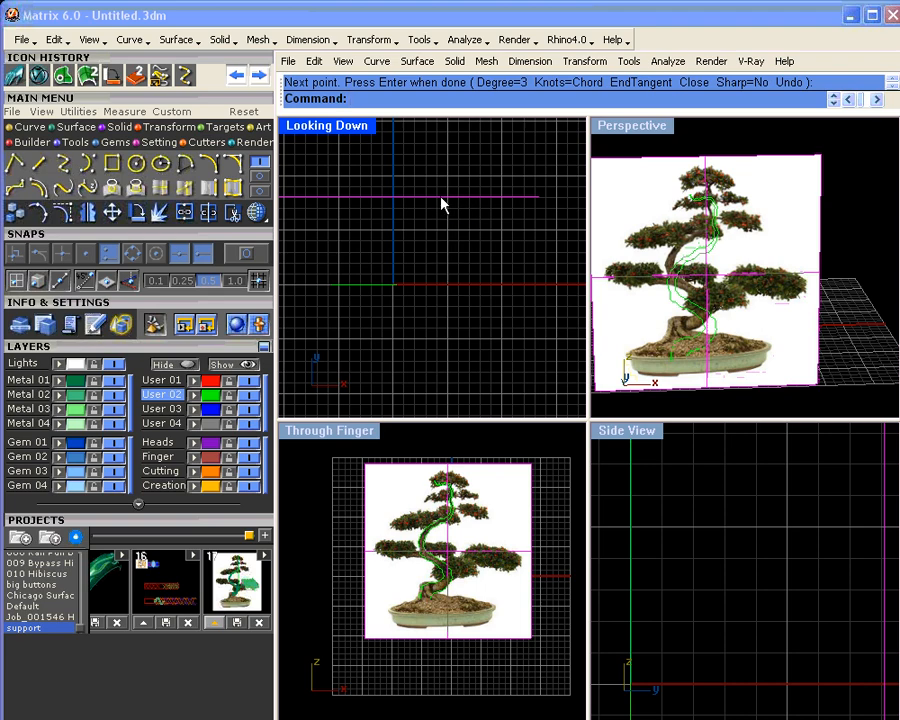
left_click_drag(441, 196, 447, 248)
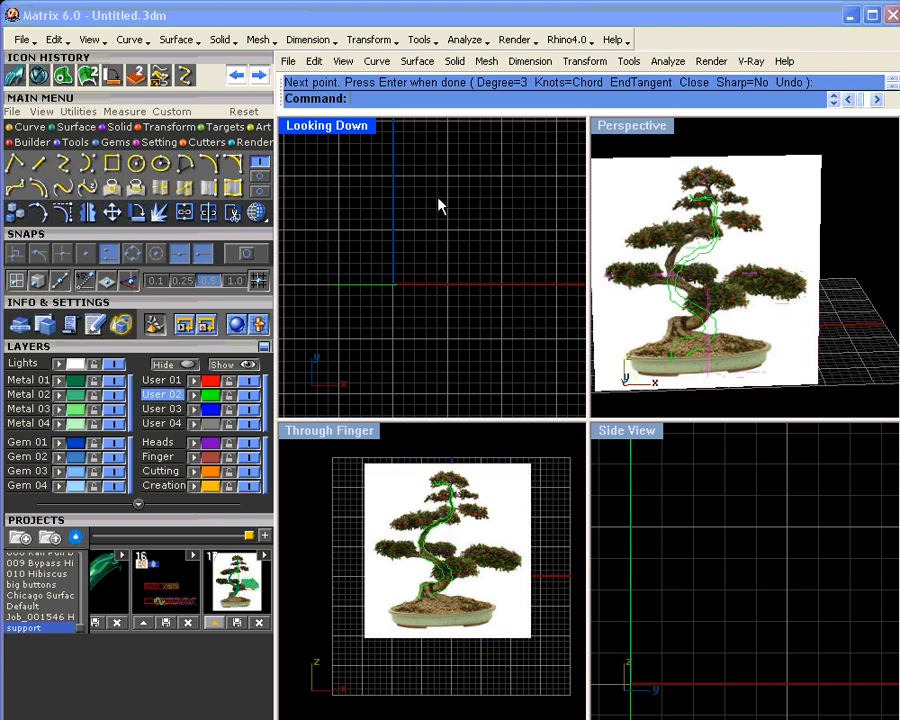
left_click_drag(438, 205, 447, 258)
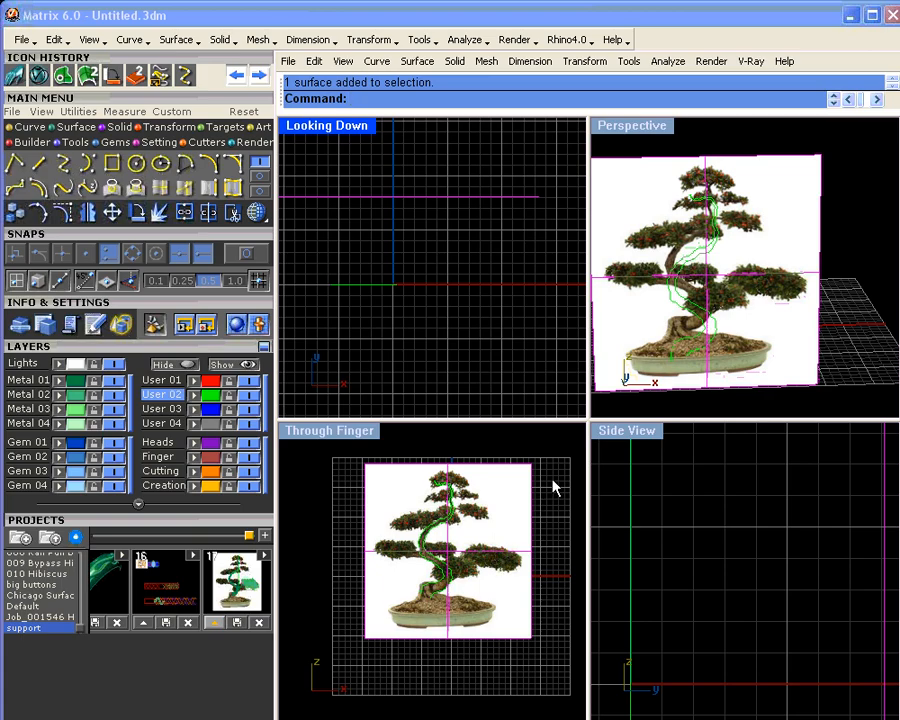
left_click(497, 505)
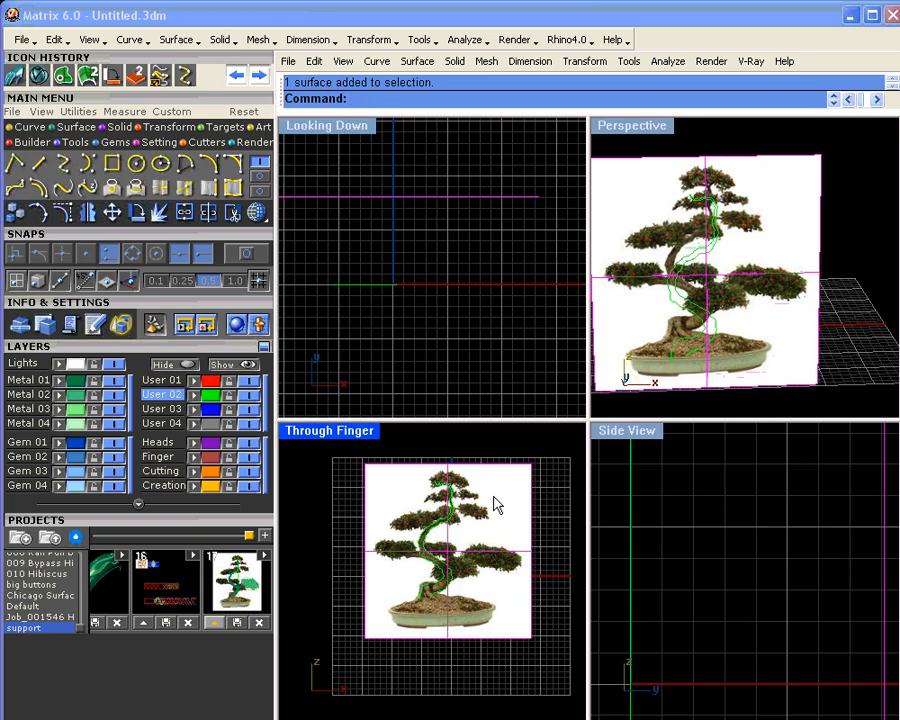
left_click_drag(497, 505, 503, 457)
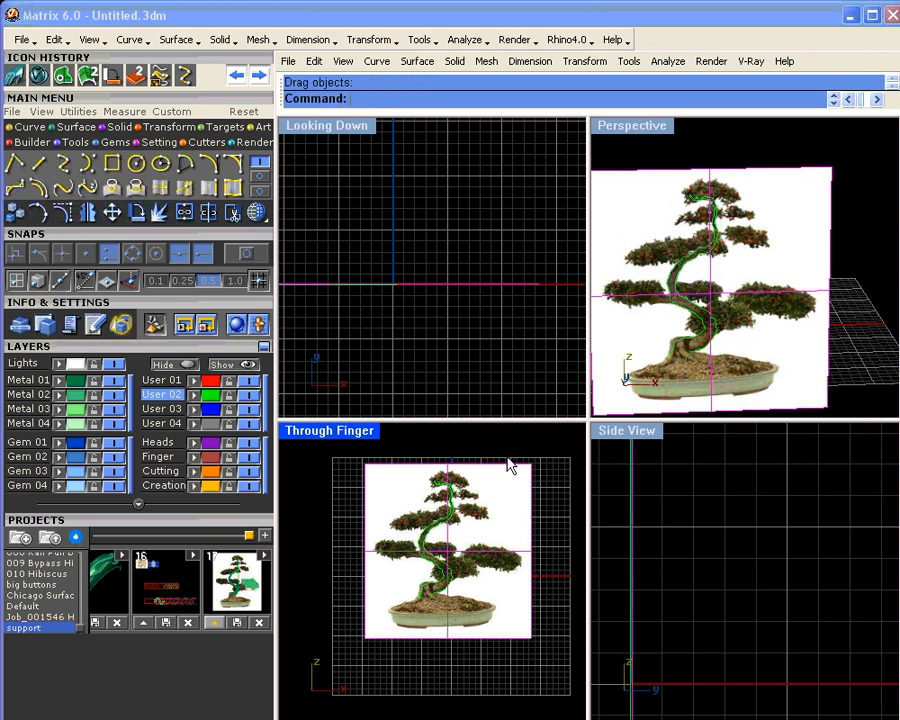
- Move the bonsai picture plane back along Y so it stands behind the trunk curves
right_click_drag(781, 368, 617, 443)
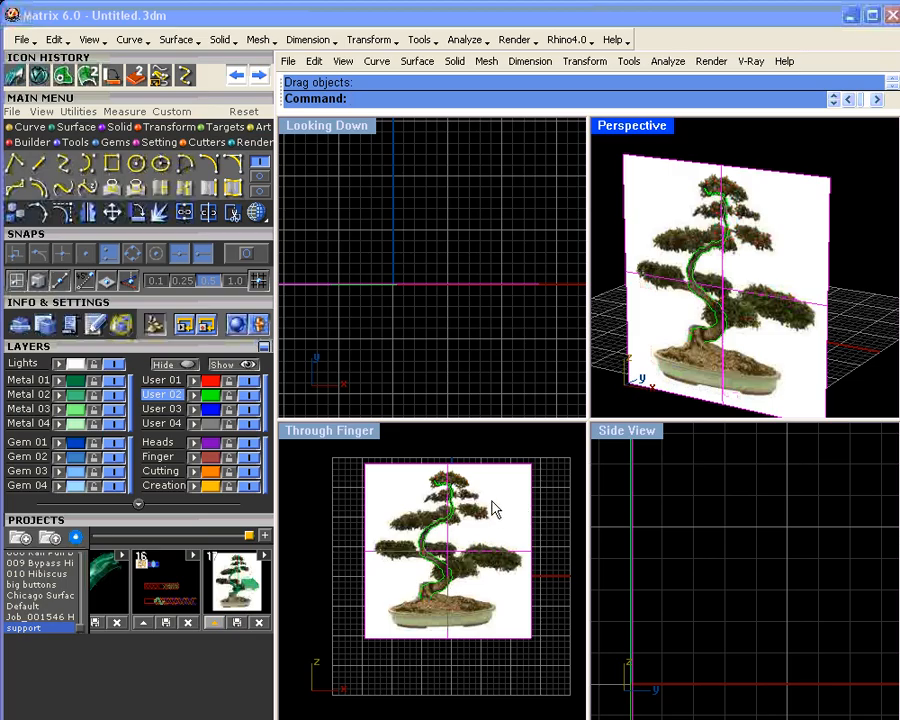
left_click_drag(492, 510, 508, 536)
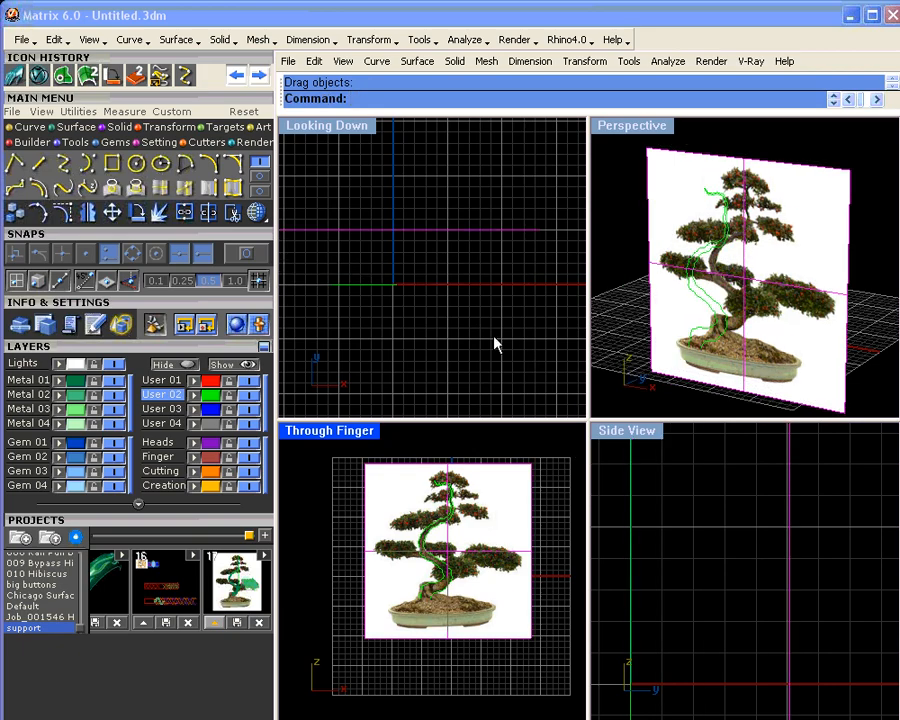
right_click_drag(650, 300, 899, 252)
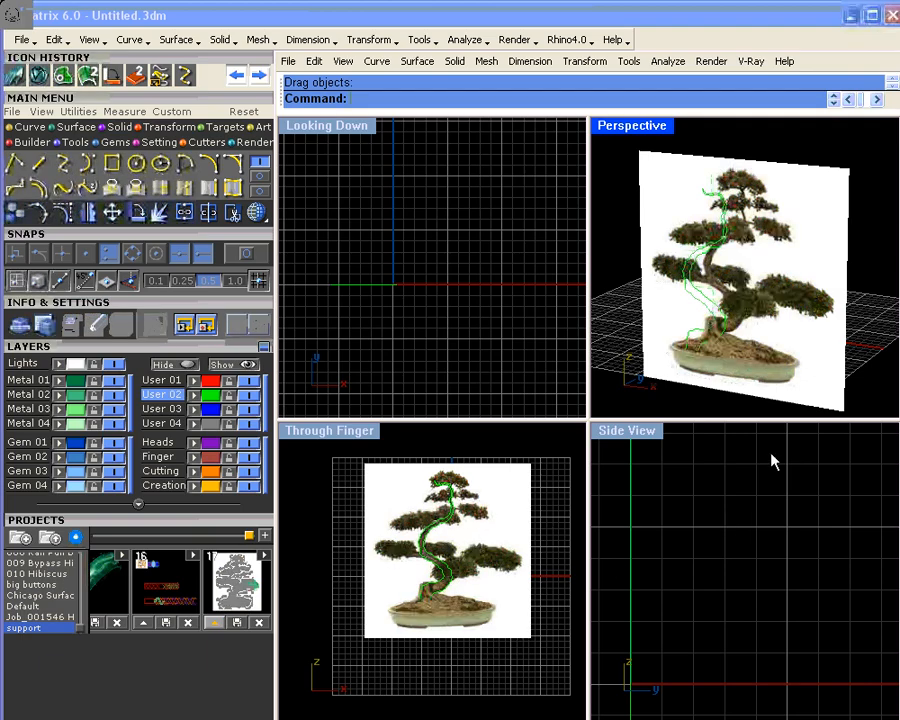
- Draw a wavy interpolated curve in the Side View from the trunk's foot to its top, bending to both sides of the vertical axis
right_click_drag(634, 581, 713, 597)
scroll(682, 561, "down", 10)
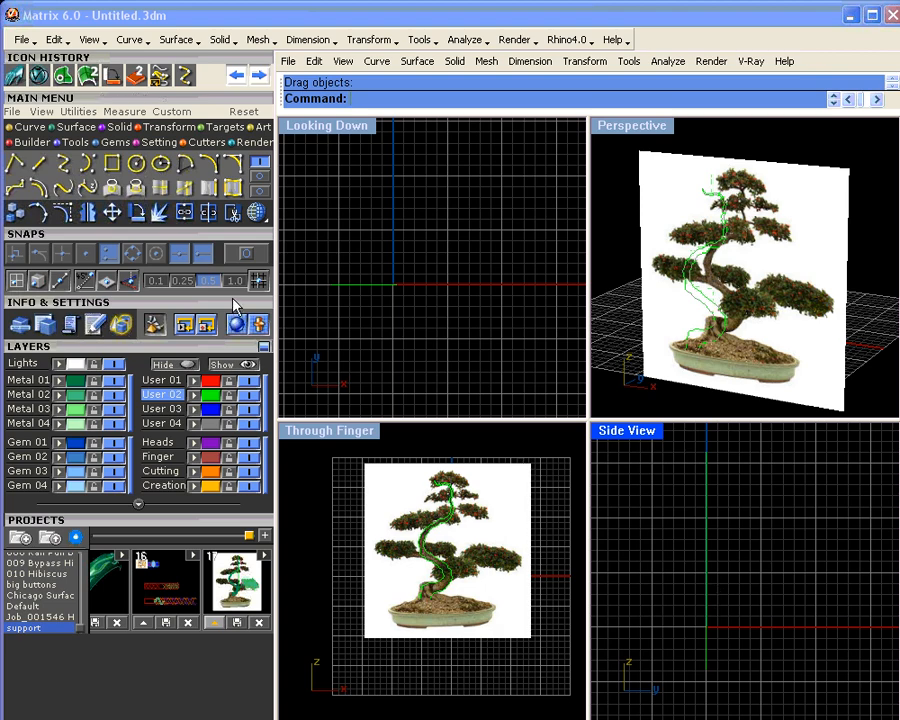
scroll(707, 650, "up", 6)
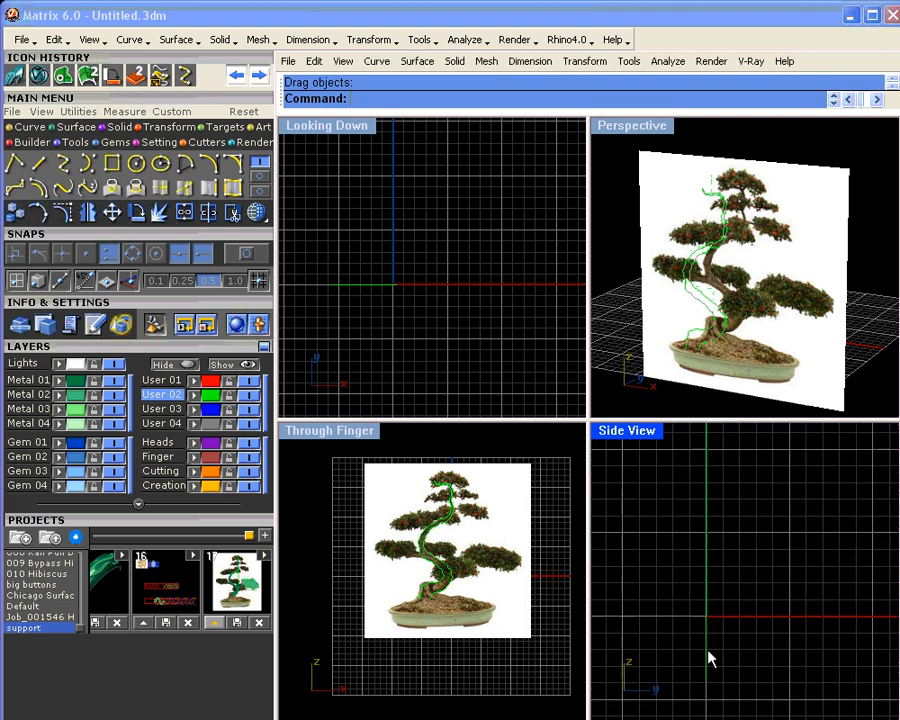
left_click(62, 163)
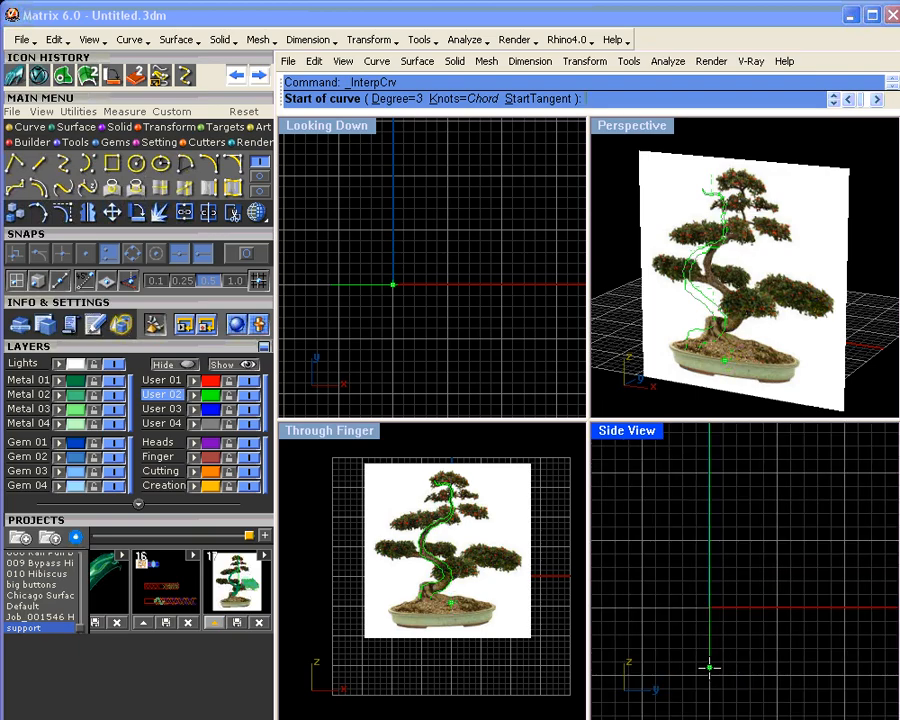
left_click(709, 667)
left_click(709, 648)
left_click(711, 630)
left_click(707, 614)
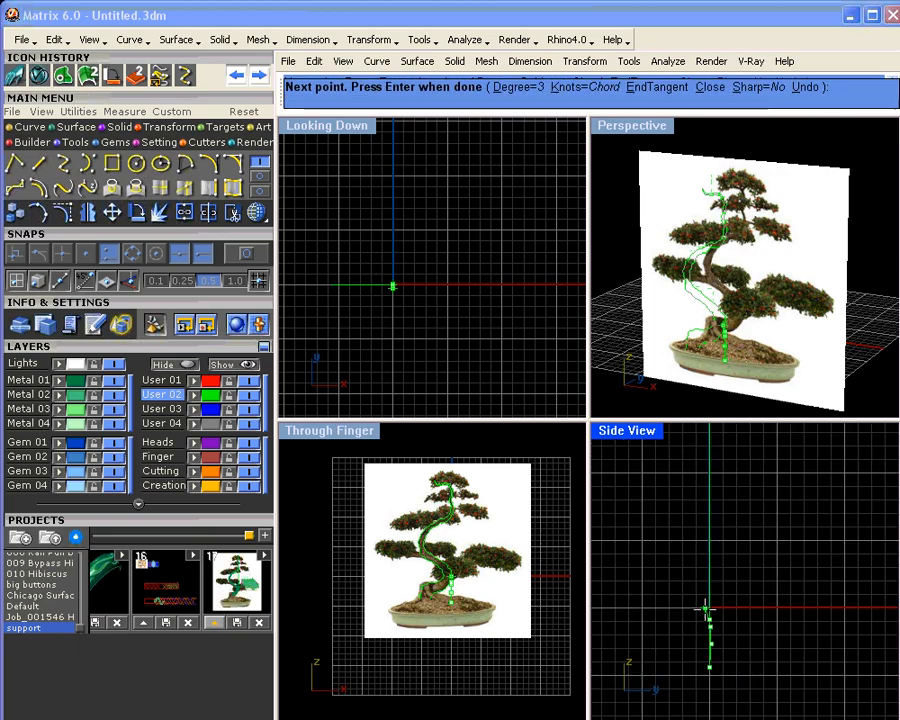
left_click(704, 605)
left_click(699, 590)
left_click(697, 579)
left_click(697, 574)
left_click(700, 554)
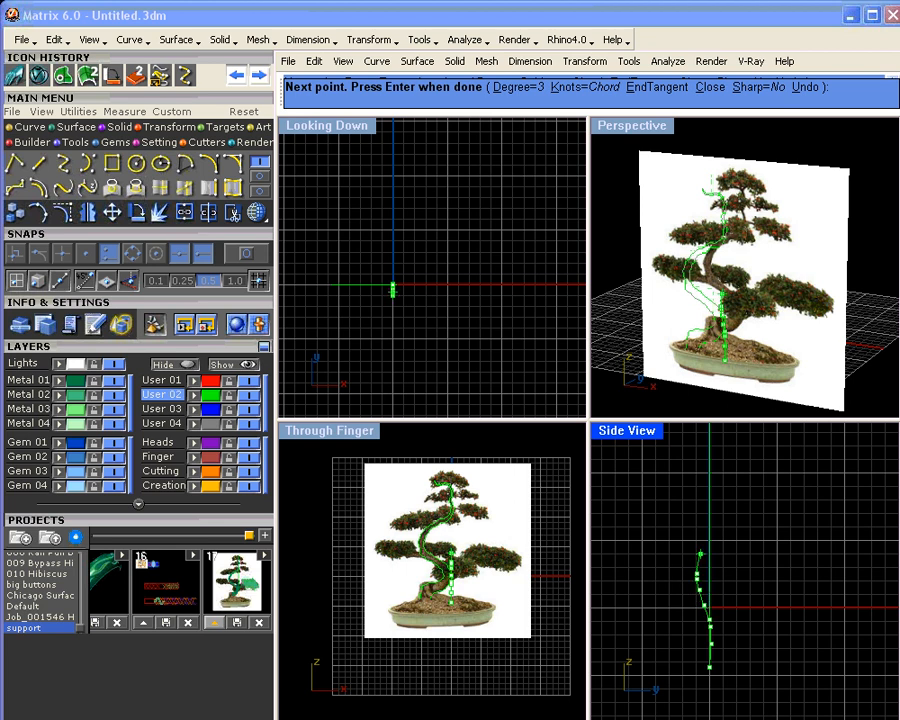
left_click(708, 545)
left_click(718, 537)
left_click(725, 528)
left_click(732, 518)
left_click(737, 510)
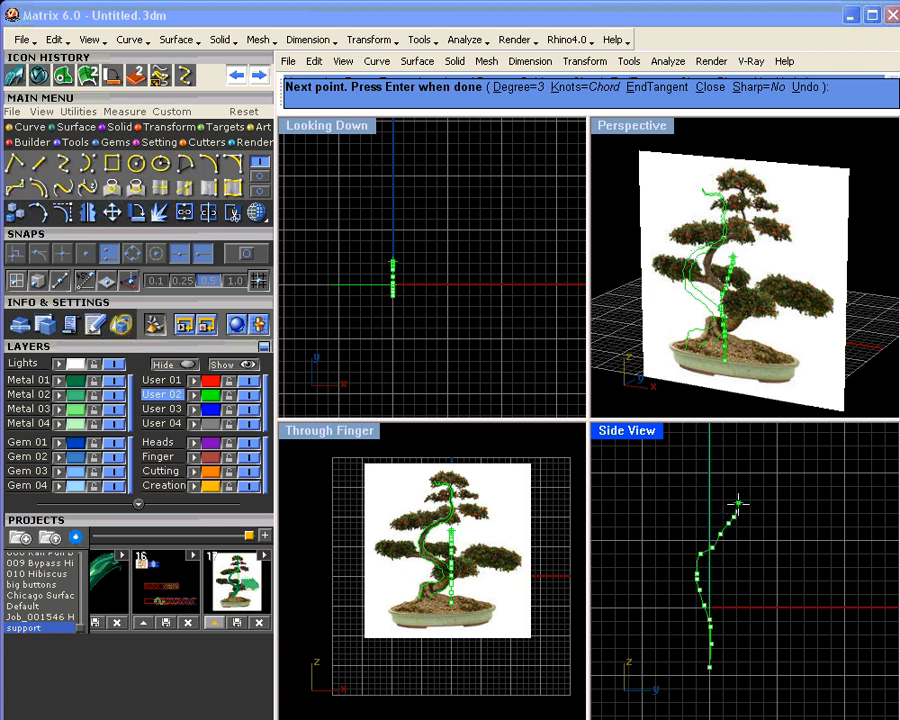
left_click(738, 503)
left_click(747, 490)
left_click(744, 471)
right_click_drag(733, 458, 748, 517)
left_click(746, 518)
left_click(734, 492)
left_click(734, 482)
left_click(728, 478)
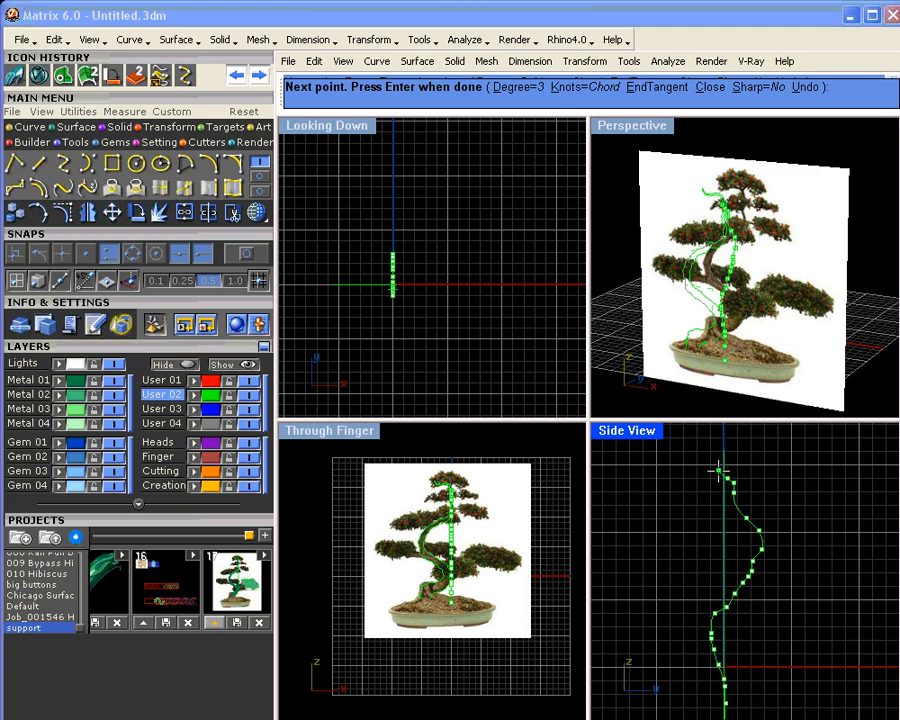
left_click(718, 470)
left_click(716, 462)
left_click(711, 445)
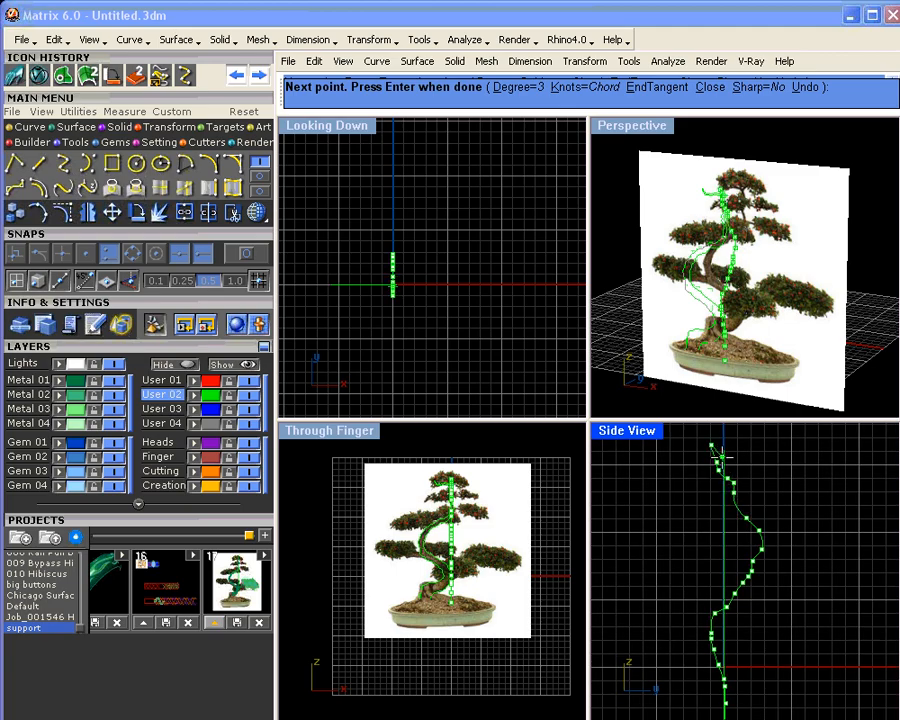
key("Return")
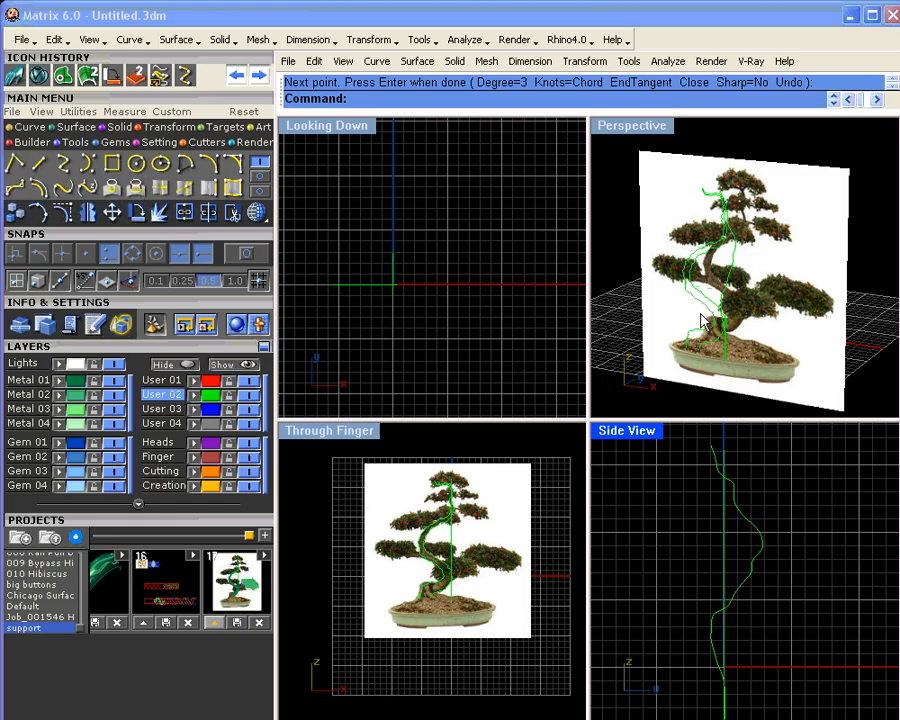
- Make User 01 the current layer and combine the trunk's left-edge curve with the side-view curve using Curve from 2 Views with history
right_click_drag(703, 320, 801, 326)
left_click(210, 382)
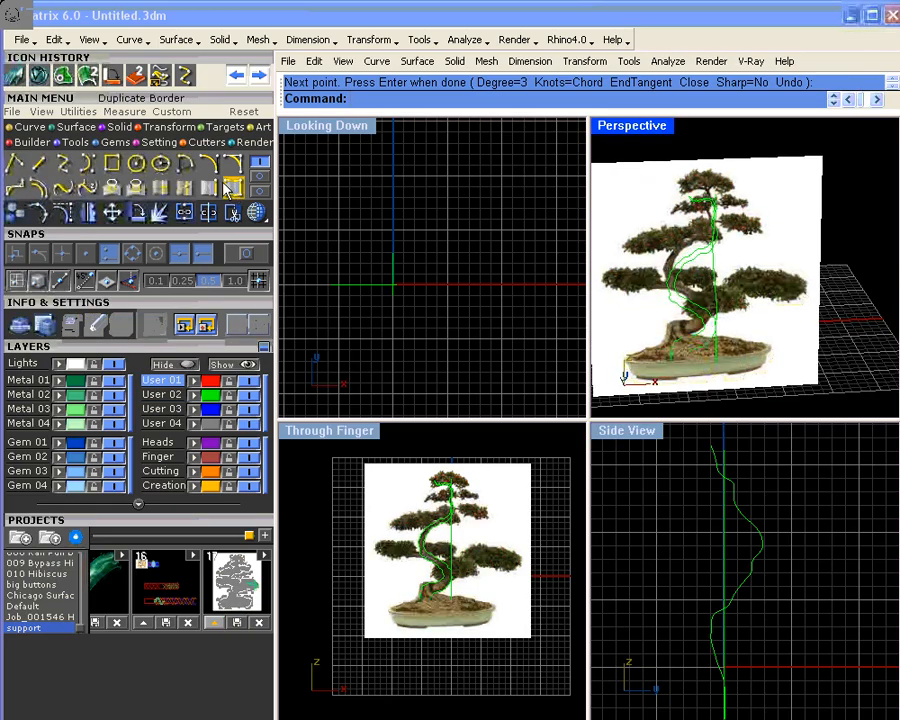
left_click(259, 177)
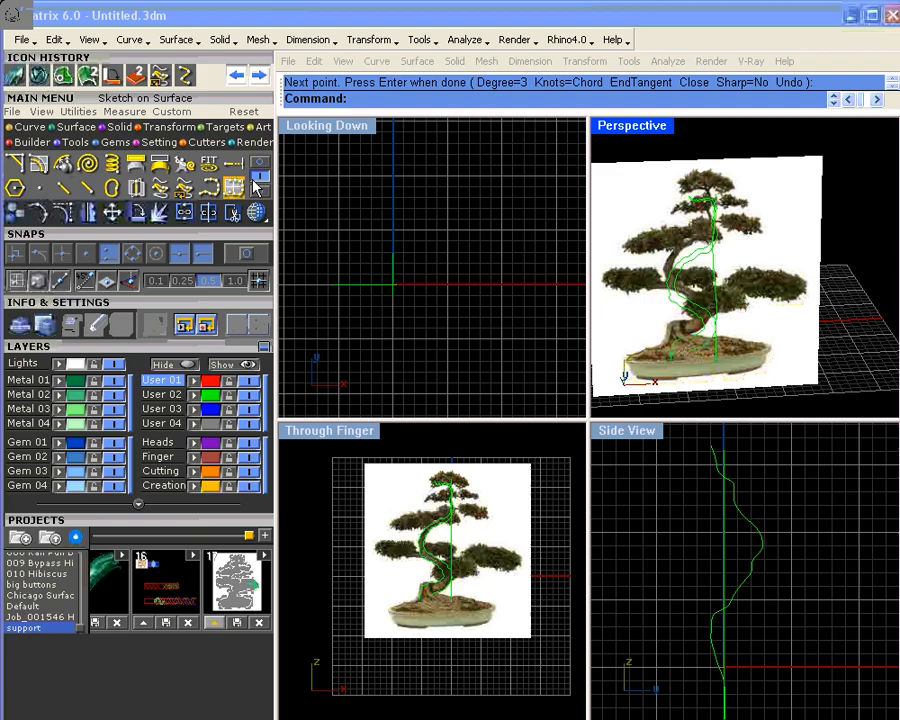
left_click(185, 197)
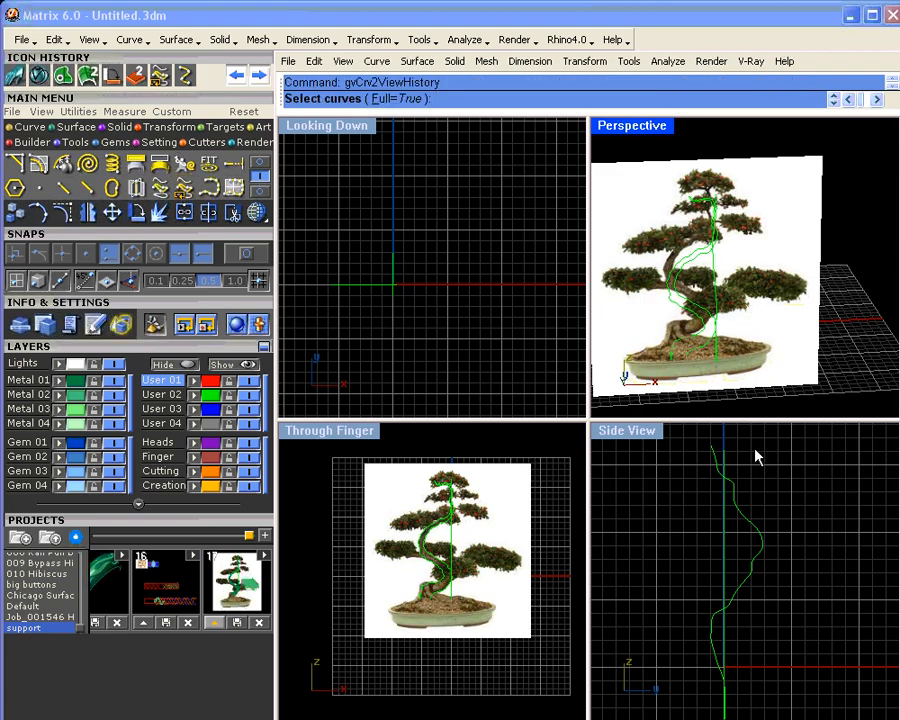
left_click(694, 319)
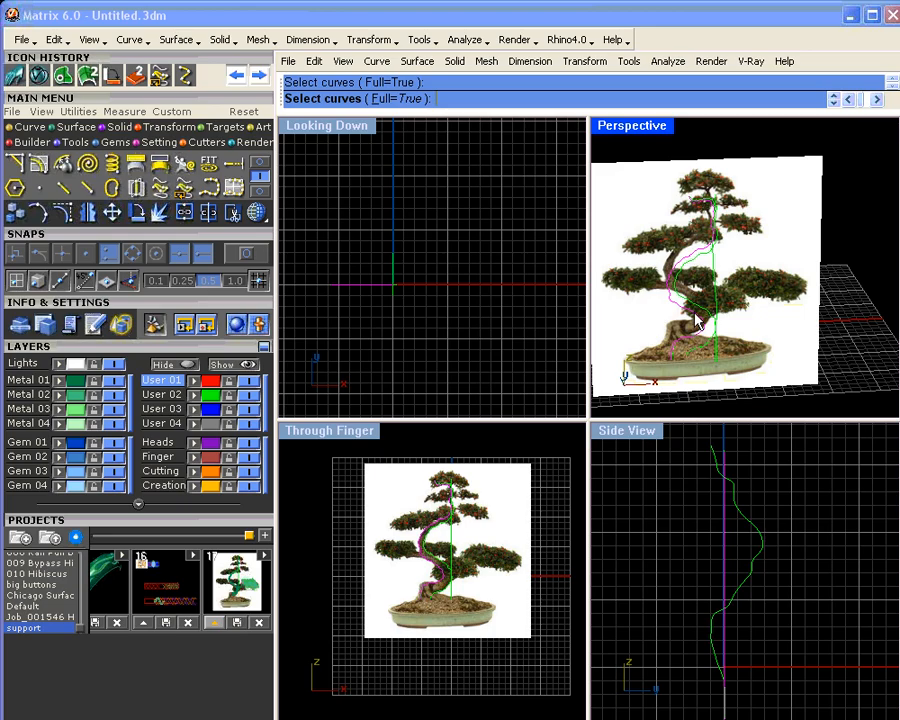
left_click(717, 362)
key("Return")
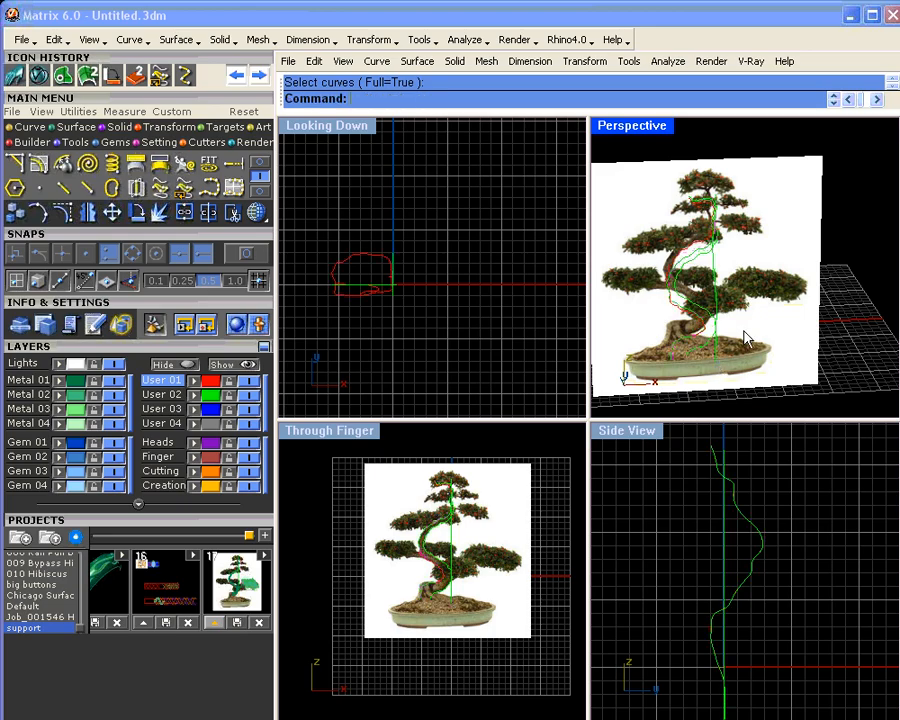
- Combine the trunk's right-edge curve with the side-view curve into a second 3D curve using Curve from 2 Views with history
left_click(679, 288)
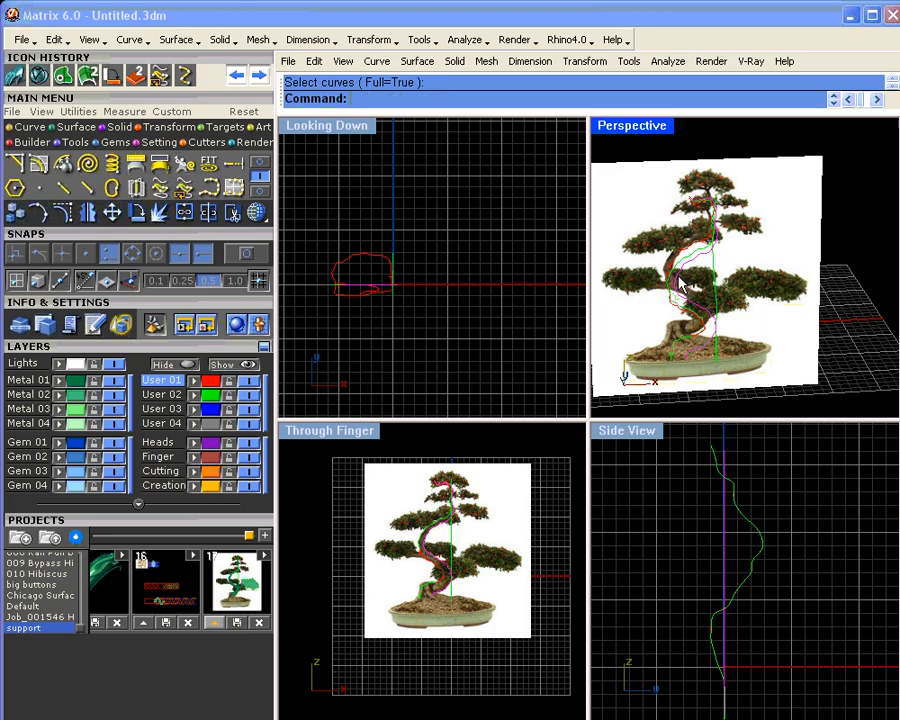
left_click(717, 316)
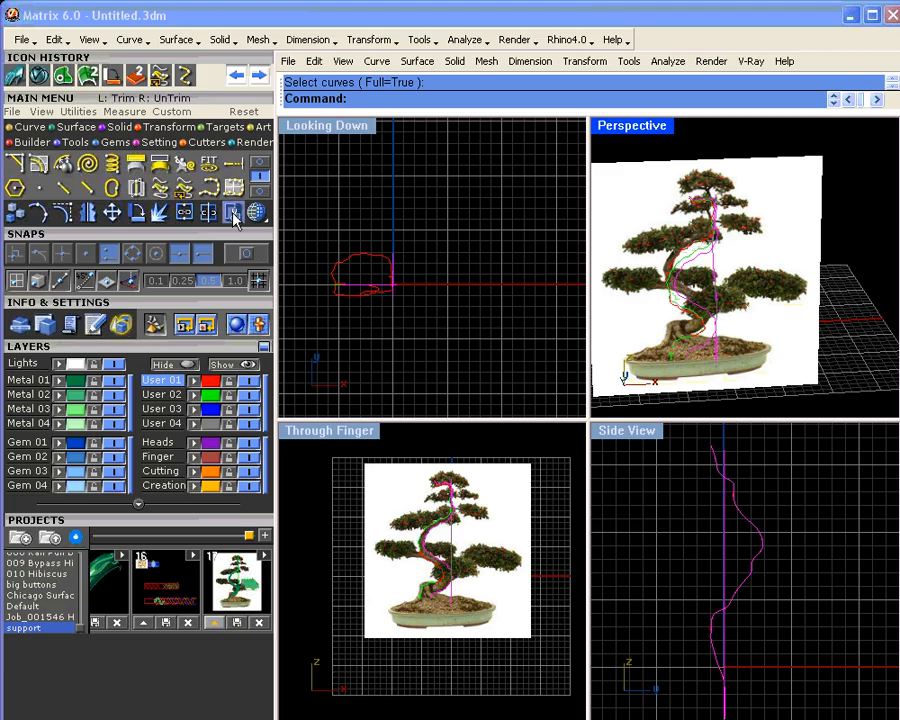
left_click(184, 188)
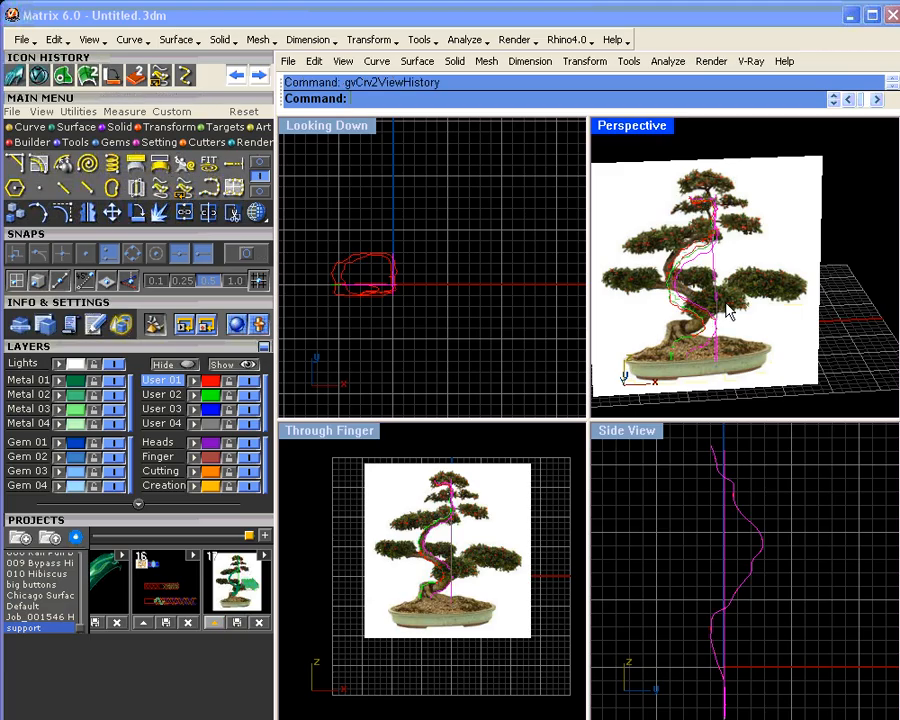
mouse_move(668, 303)
right_mouse_down()
mouse_move(677, 308)
mouse_move(756, 263)
mouse_move(844, 257)
mouse_move(686, 284)
right_mouse_up()
left_click(687, 155)
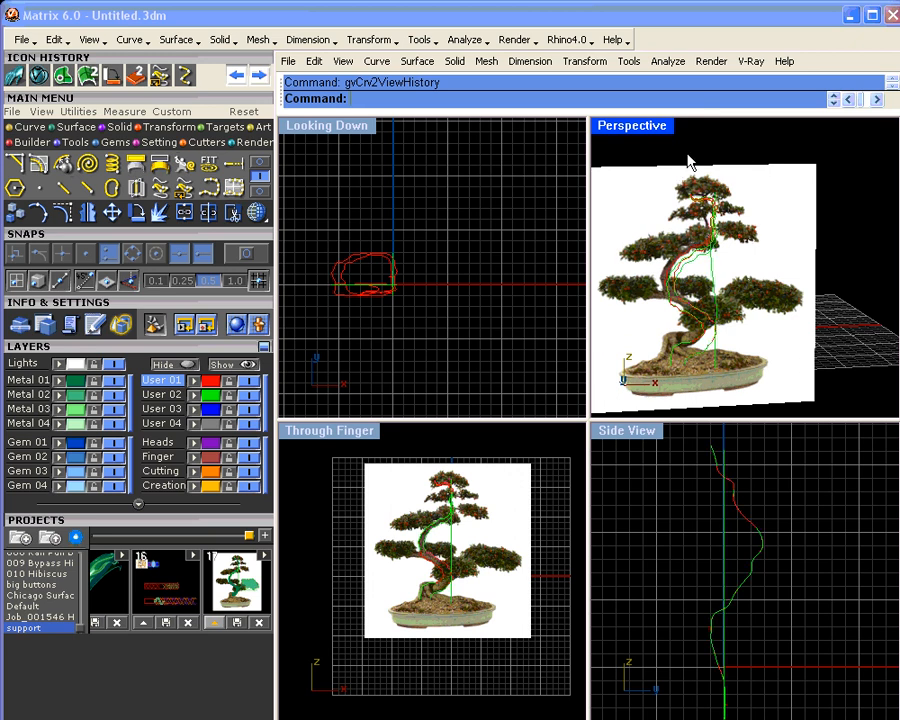
- Turn off the User 02 layer and inspect the red 3D trunk curves from an angle in the enlarged Perspective view
left_click(248, 394)
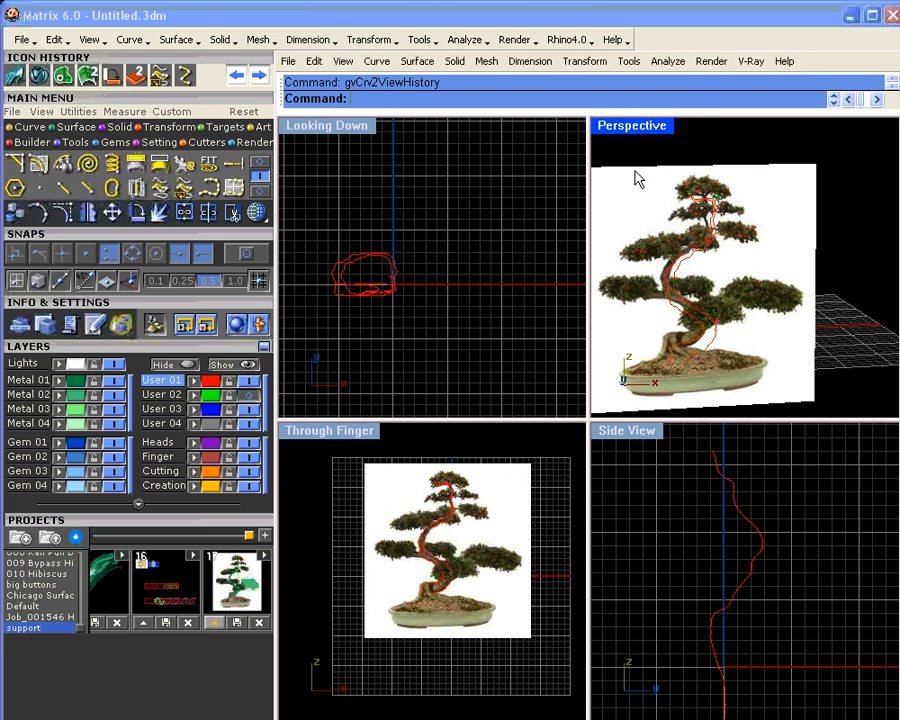
double_click(660, 128)
right_click_drag(635, 243, 489, 504)
scroll(442, 421, "down", 4)
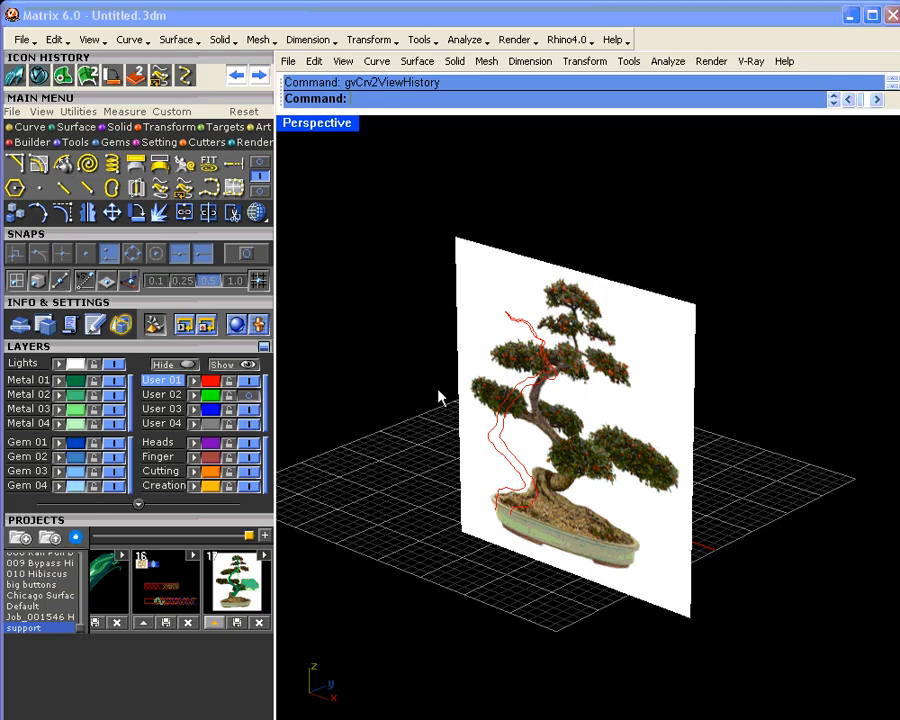
double_click(340, 132)
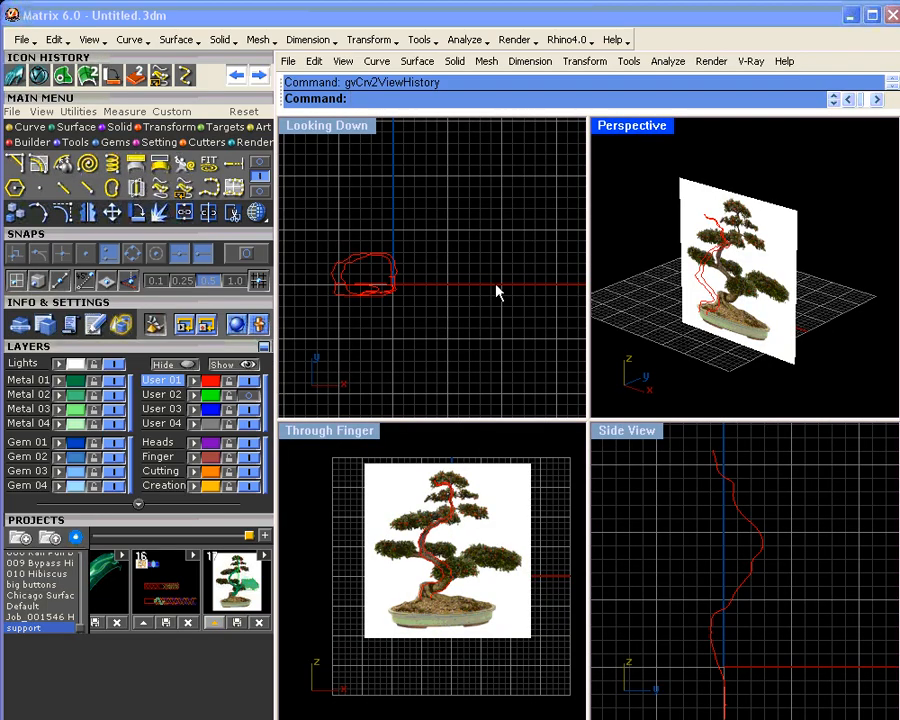
- Make Creation the current layer for drawing the trunk's cross-section profiles
right_click_drag(647, 534, 691, 539)
scroll(676, 513, "down", 2)
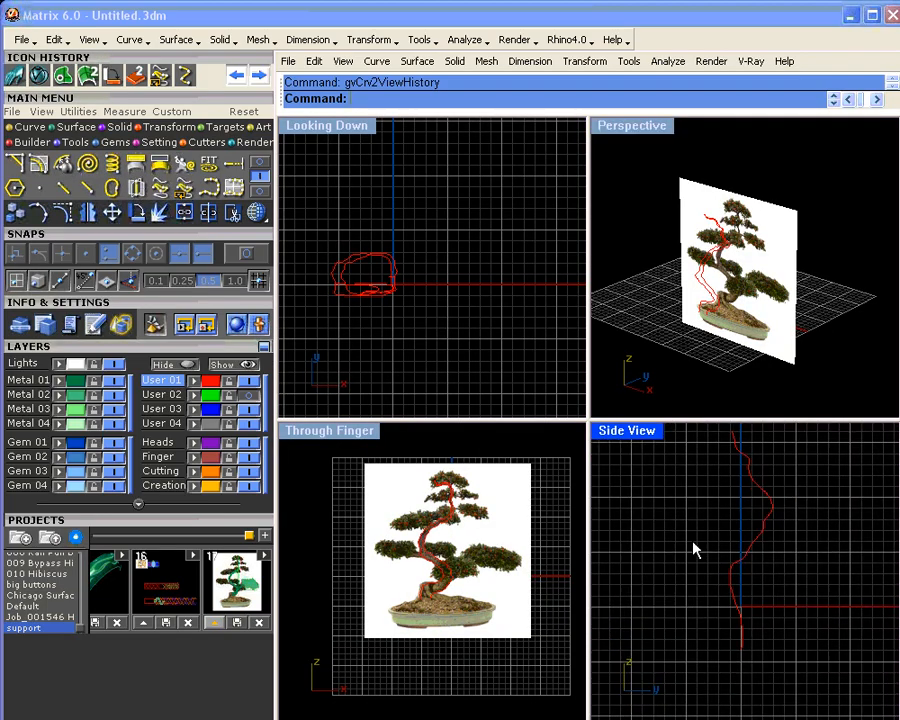
left_click(172, 485)
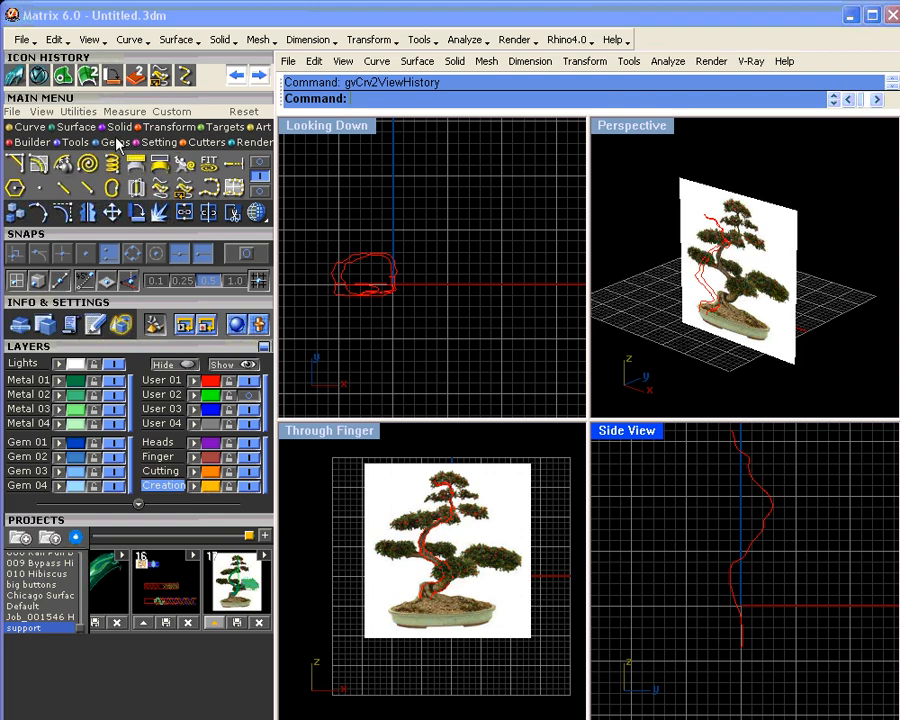
- Draw a closed, irregular roundish profile with an interpolated curve in the Side View, beside the trunk's side-view curve
left_click(262, 163)
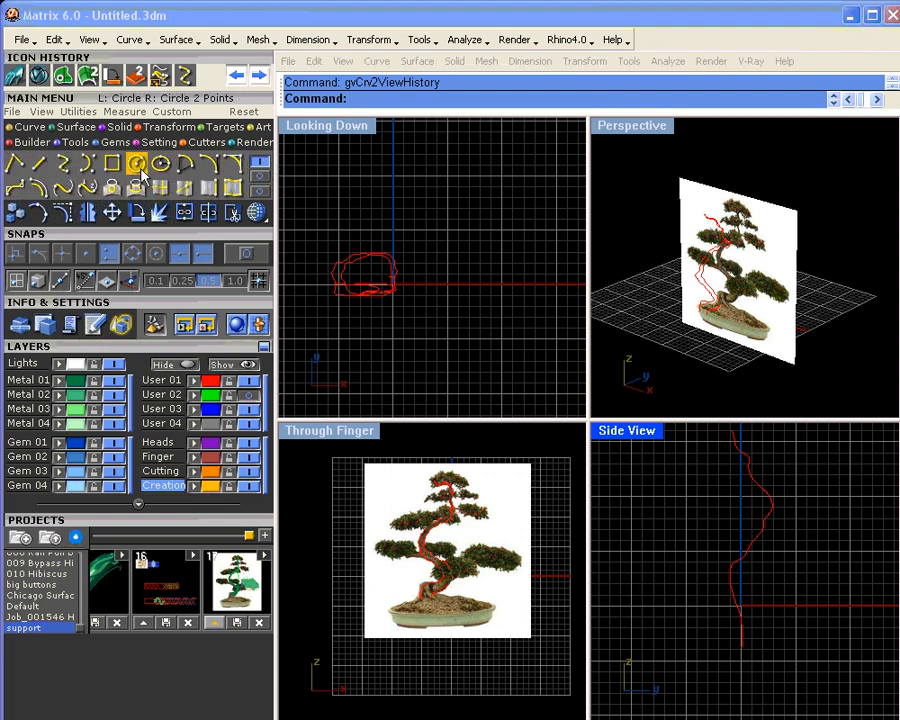
left_click(65, 168)
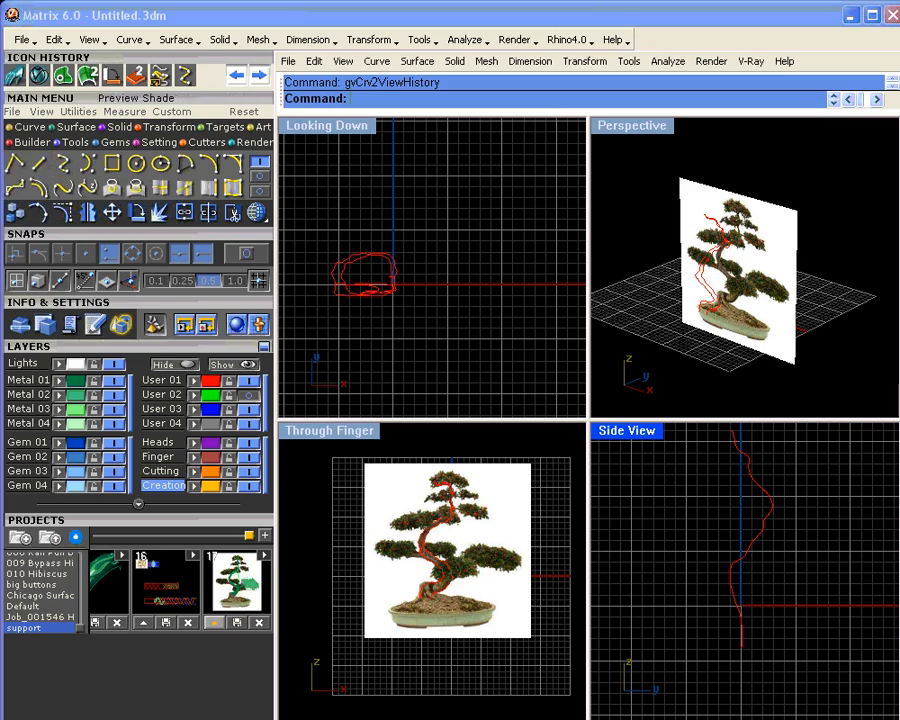
scroll(685, 600, "up", 4)
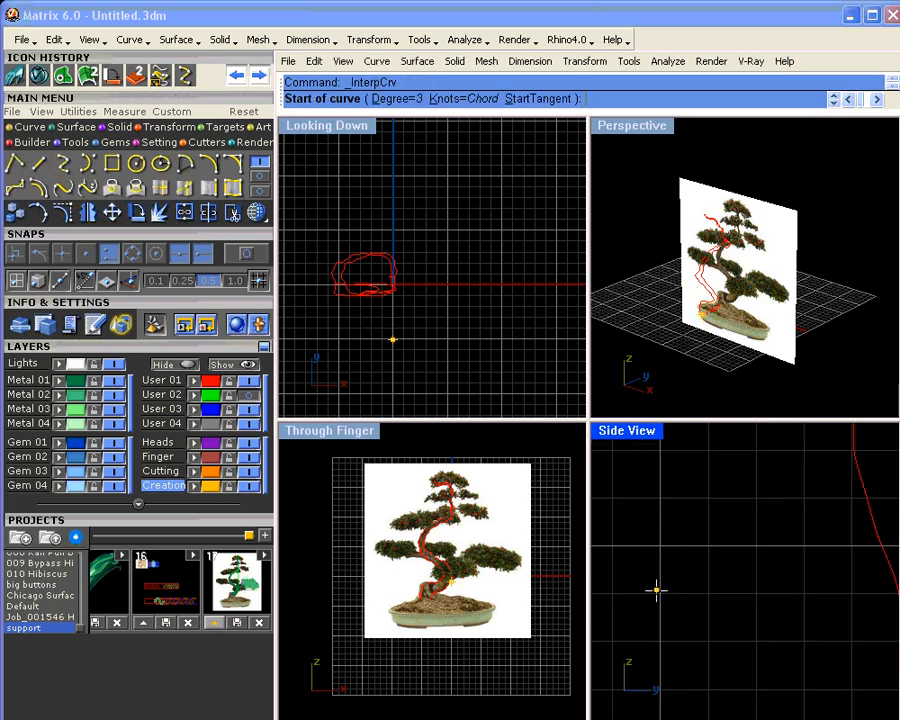
left_click(691, 568)
left_click(683, 567)
left_click(669, 567)
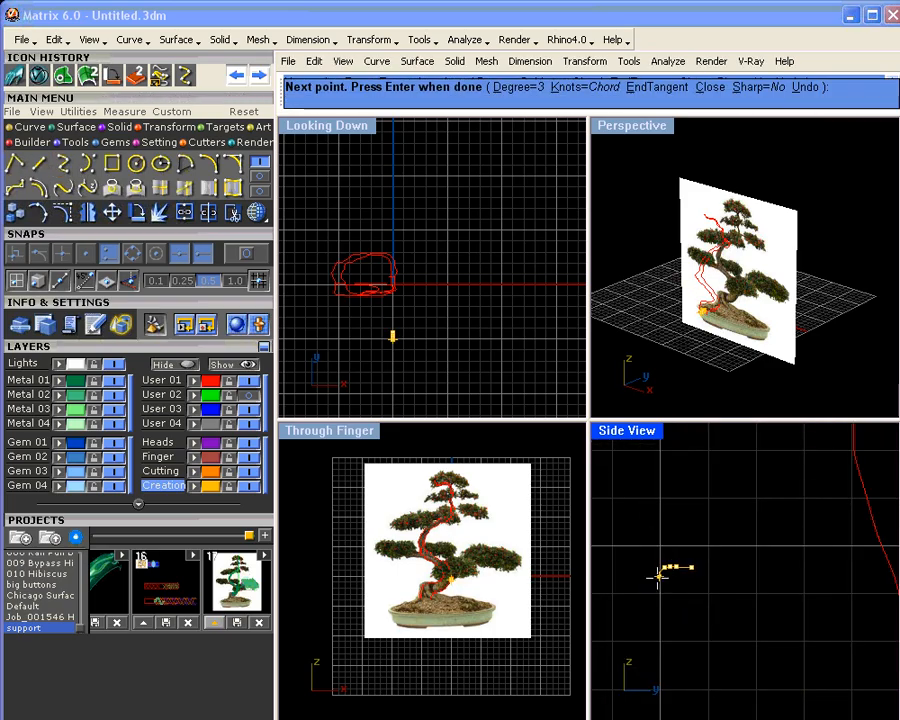
left_click(657, 587)
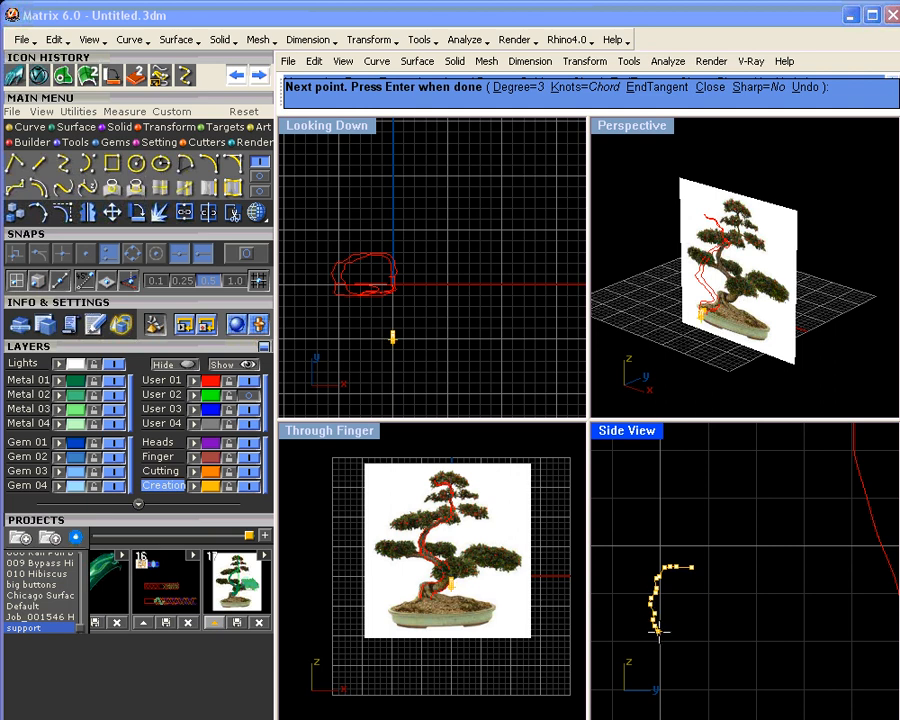
left_click(660, 632)
left_click(669, 647)
left_click(676, 650)
left_click(698, 653)
left_click(710, 654)
left_click(718, 660)
left_click(730, 659)
left_click(742, 658)
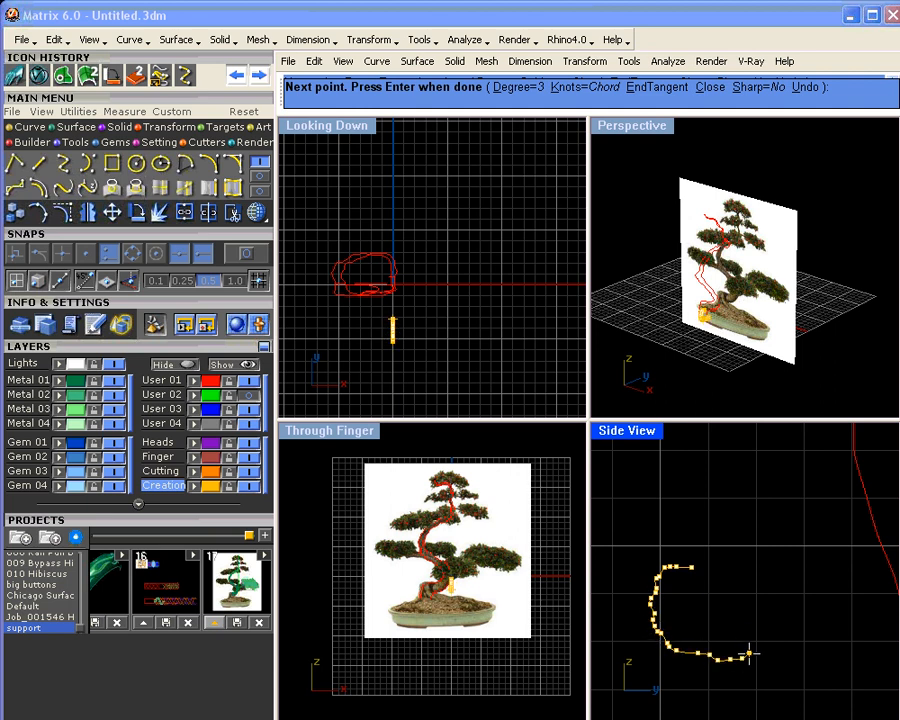
left_click(751, 641)
left_click(755, 627)
left_click(757, 614)
left_click(759, 603)
left_click(756, 591)
left_click(752, 582)
left_click(747, 570)
left_click(735, 561)
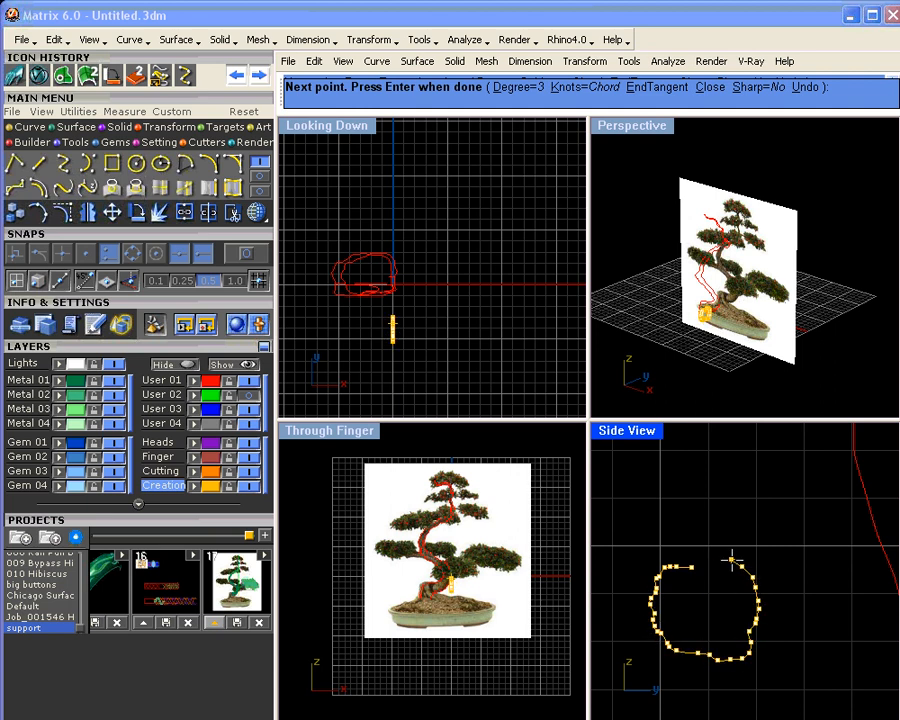
left_click(692, 567)
- Show the closed profile's control points and move the one at the small loop along the upper edge to untangle it
right_click_drag(709, 615, 753, 587)
scroll(778, 545, "up", 2)
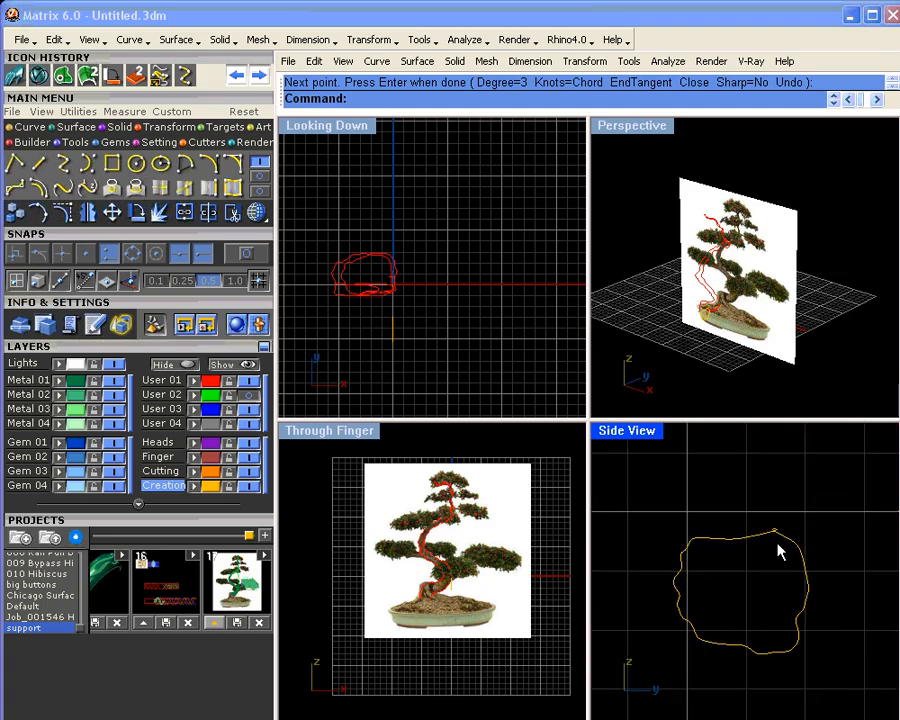
scroll(778, 552, "up", 6)
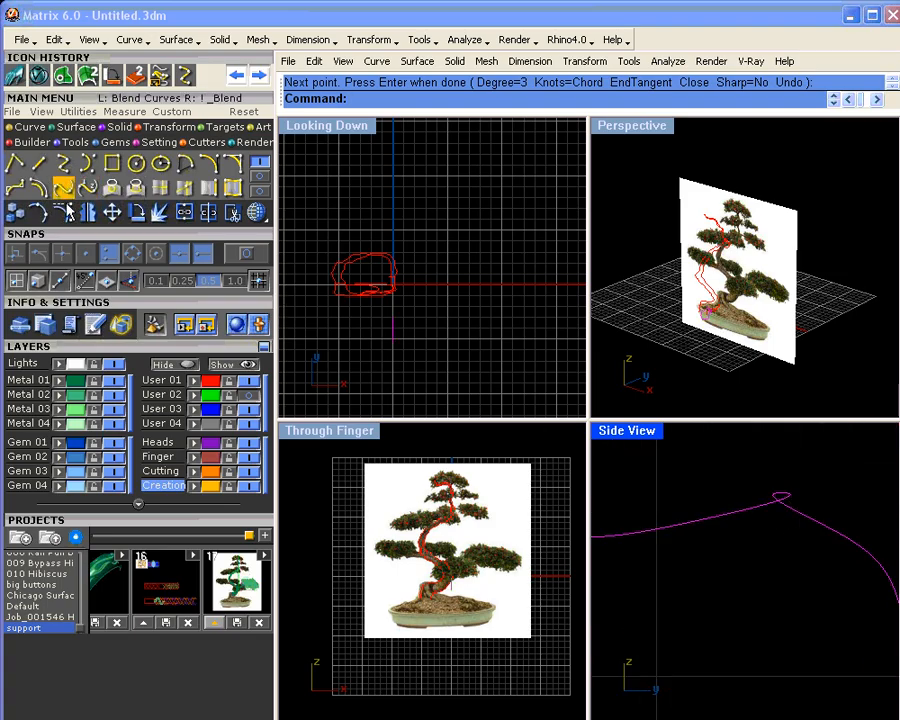
key("F10")
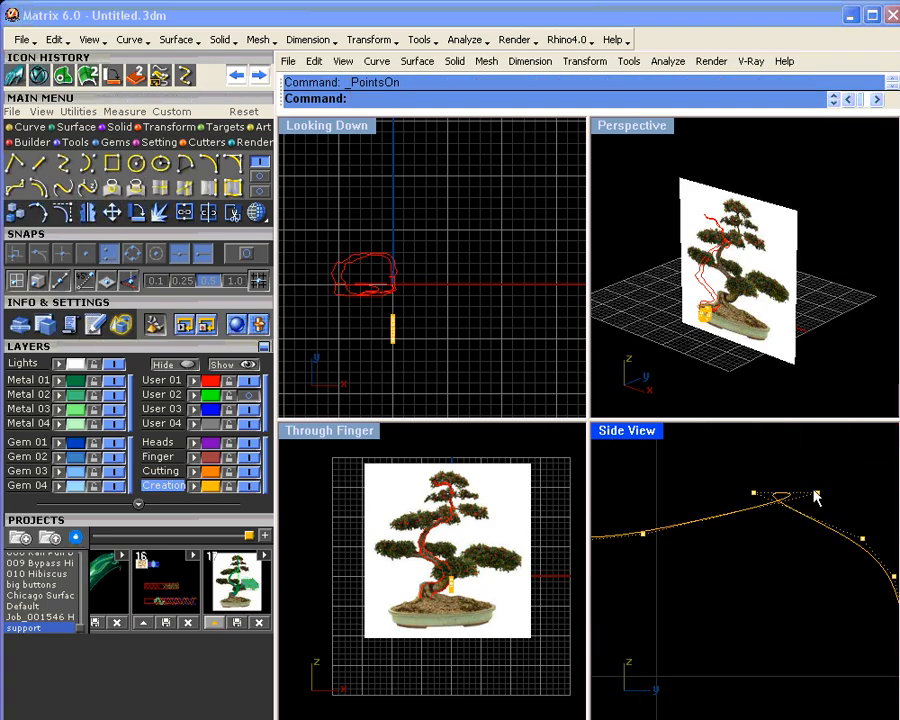
left_click_drag(815, 497, 700, 510)
scroll(700, 510, "down", 5)
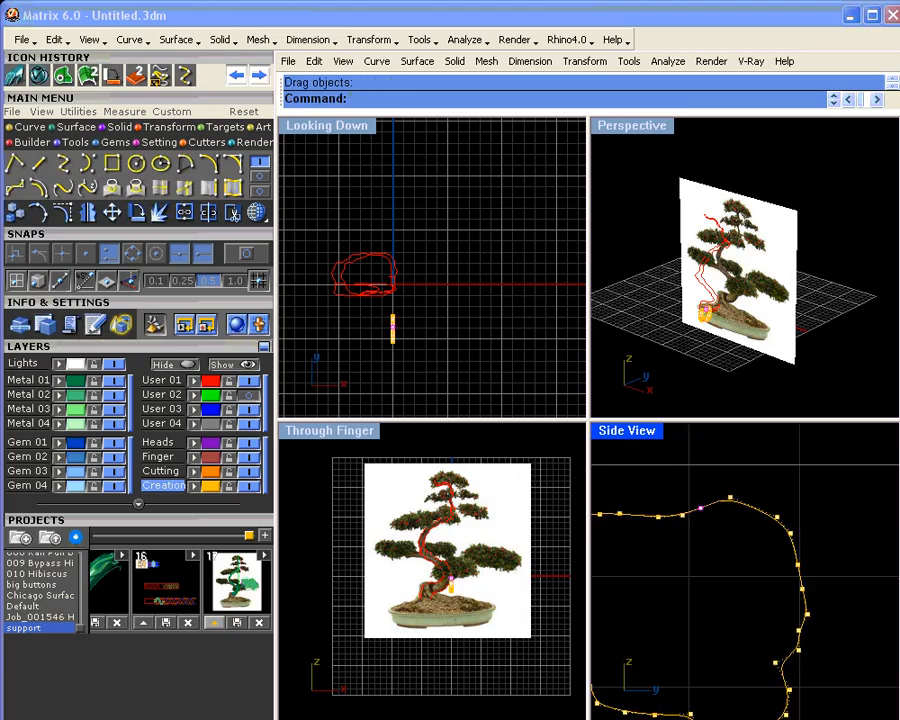
- Reshape the profile's upper edge into a shallow notch by moving its control points, and hide the control points
scroll(692, 530, "down", 2)
right_click_drag(682, 551, 735, 541)
scroll(741, 504, "up", 4)
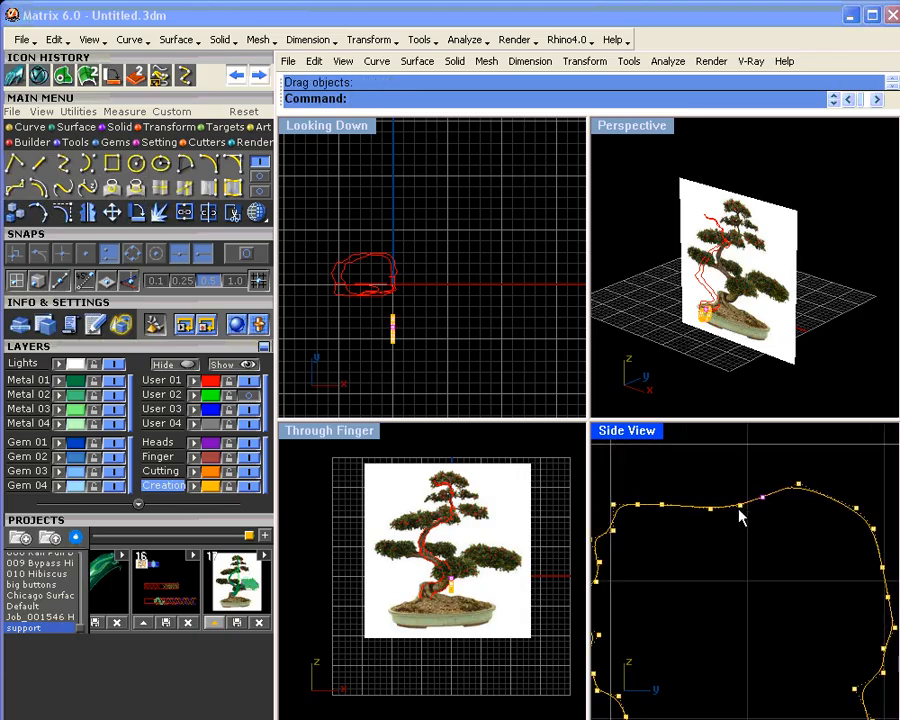
left_click_drag(762, 498, 717, 495)
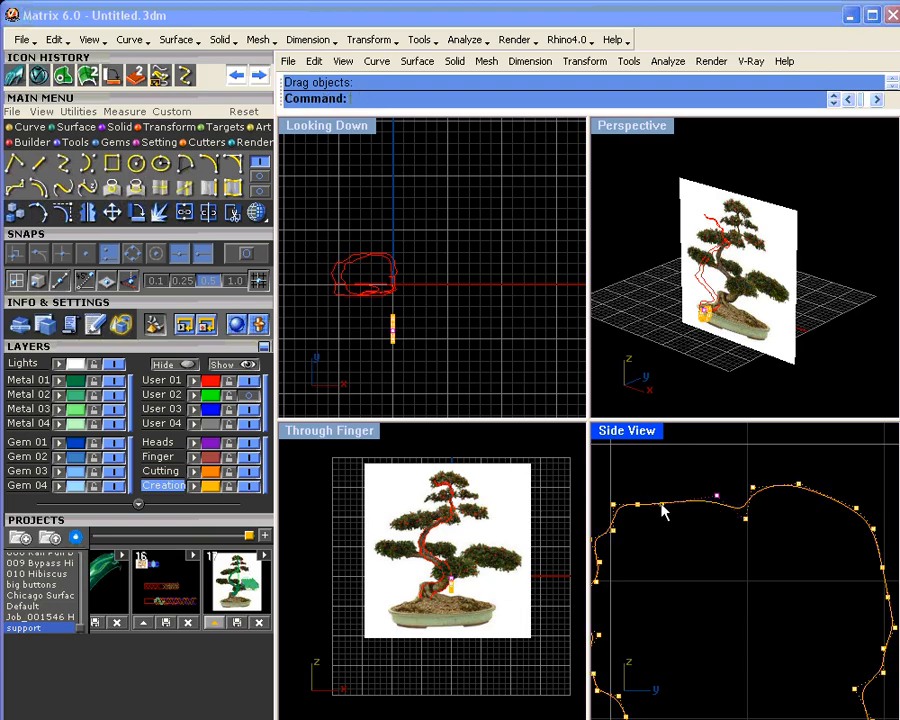
mouse_move(661, 504)
left_mouse_down()
mouse_move(677, 494)
mouse_move(648, 512)
left_mouse_up()
scroll(764, 552, "down", 2)
key("Escape")
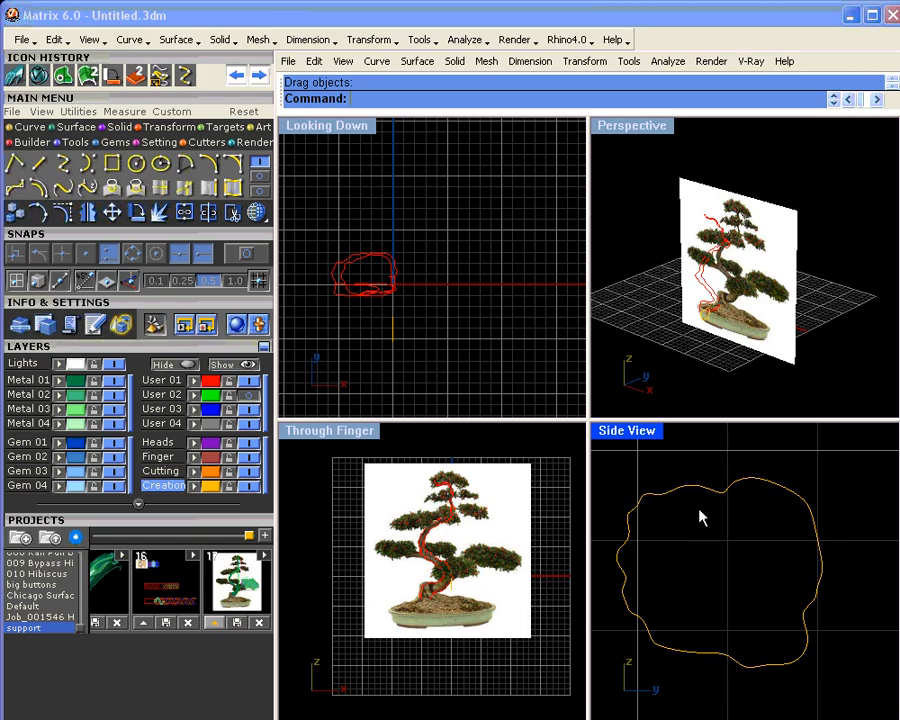
- Draw a second closed, bumpy interpolated profile in the Side View, beside the first and slightly smaller
scroll(699, 512, "down", 6)
right_click_drag(692, 541, 761, 546)
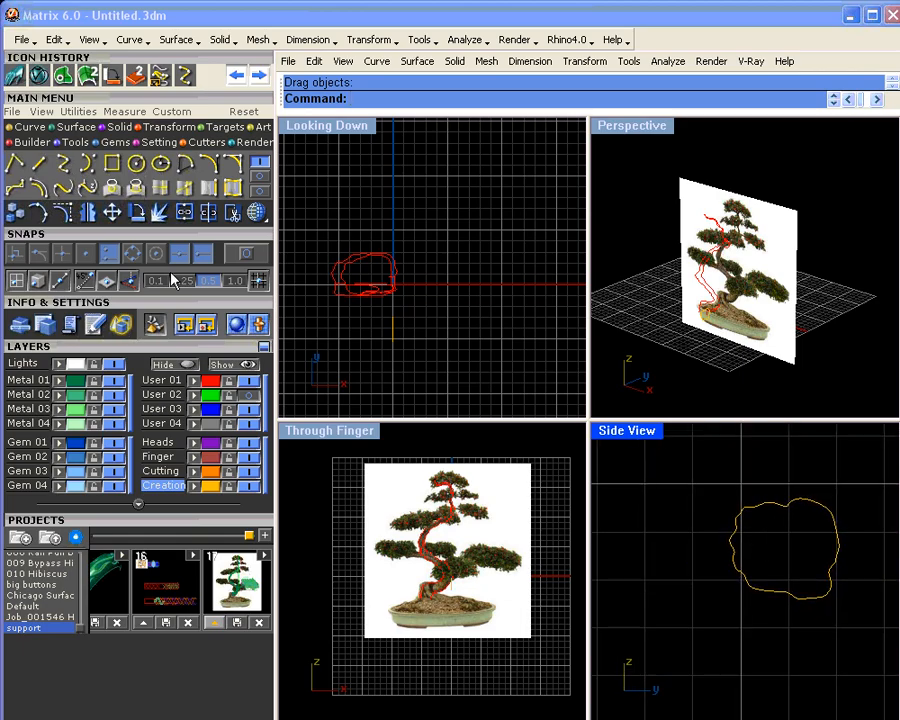
left_click(62, 187)
right_click_drag(671, 516, 722, 509)
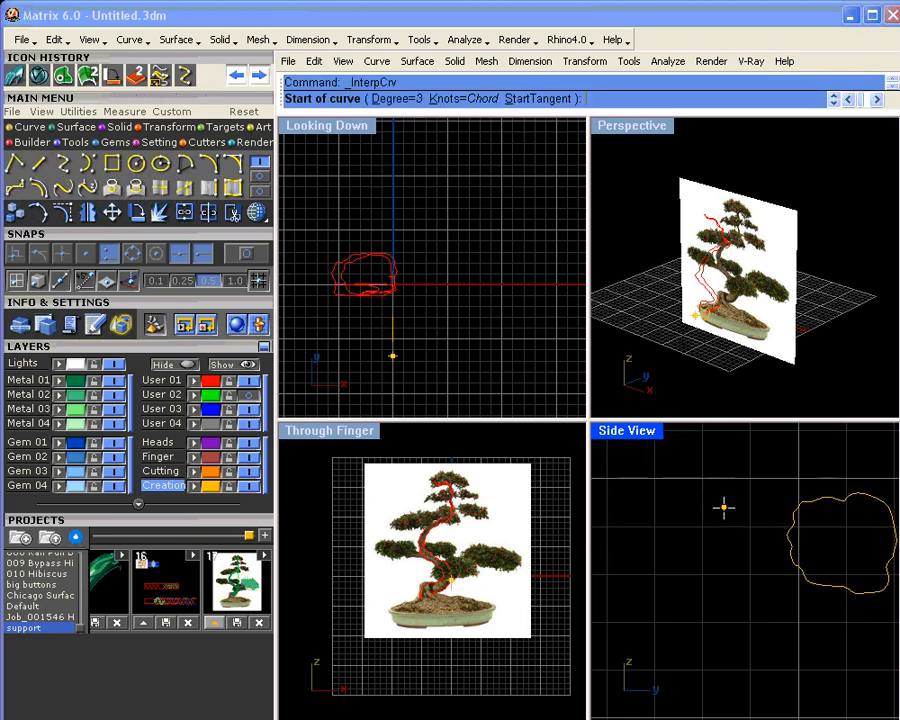
left_click(713, 509)
left_click(700, 507)
left_click(690, 503)
left_click(685, 505)
left_click(672, 512)
left_click(667, 513)
left_click(661, 520)
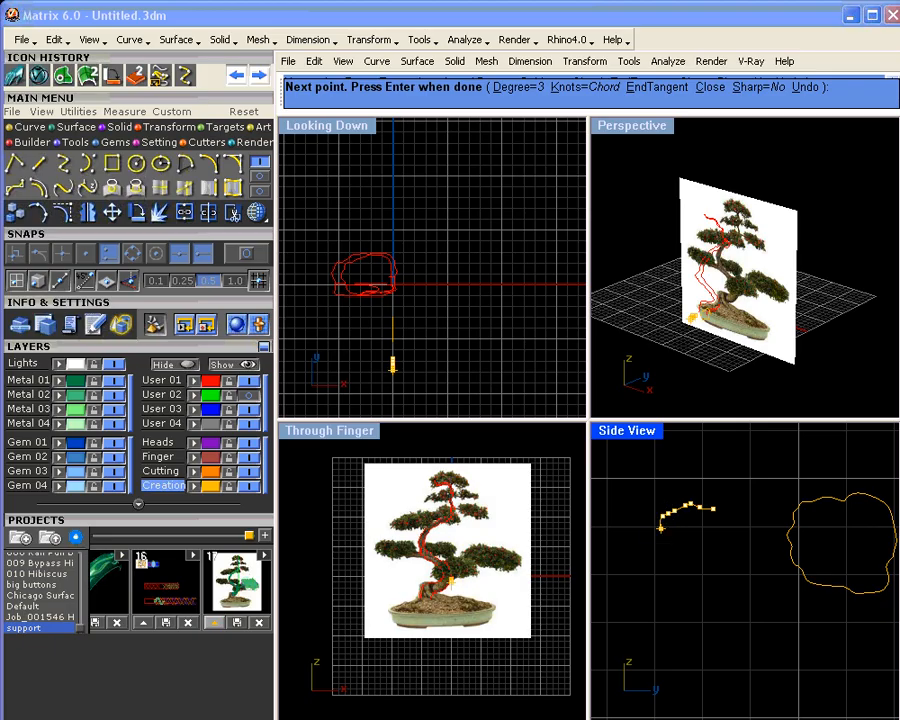
left_click(660, 532)
left_click(655, 547)
left_click(668, 566)
left_click(672, 573)
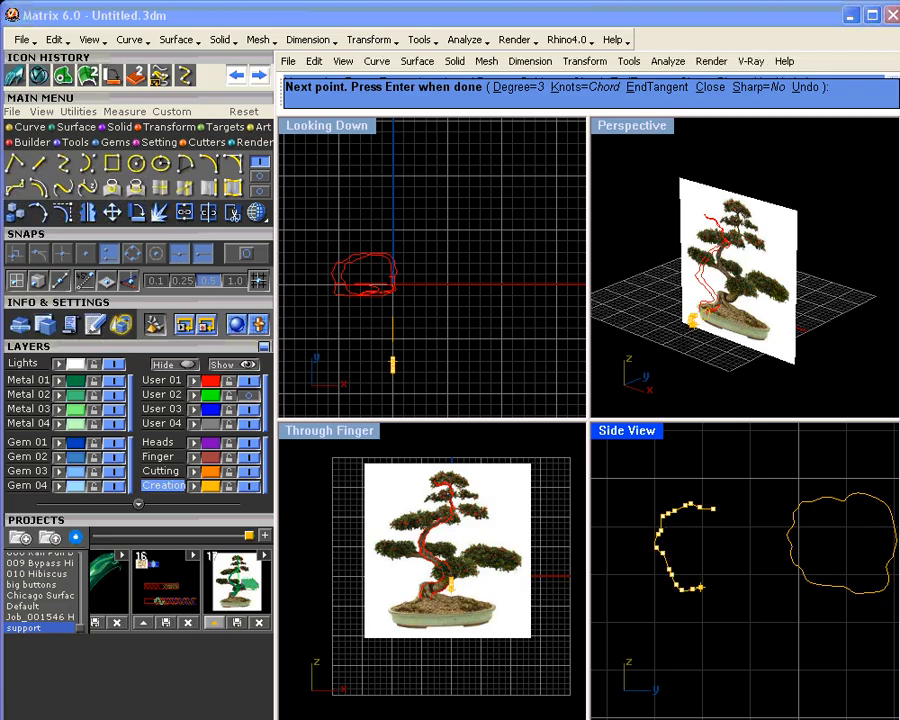
left_click(713, 586)
left_click(724, 584)
left_click(735, 580)
left_click(745, 575)
left_click(752, 562)
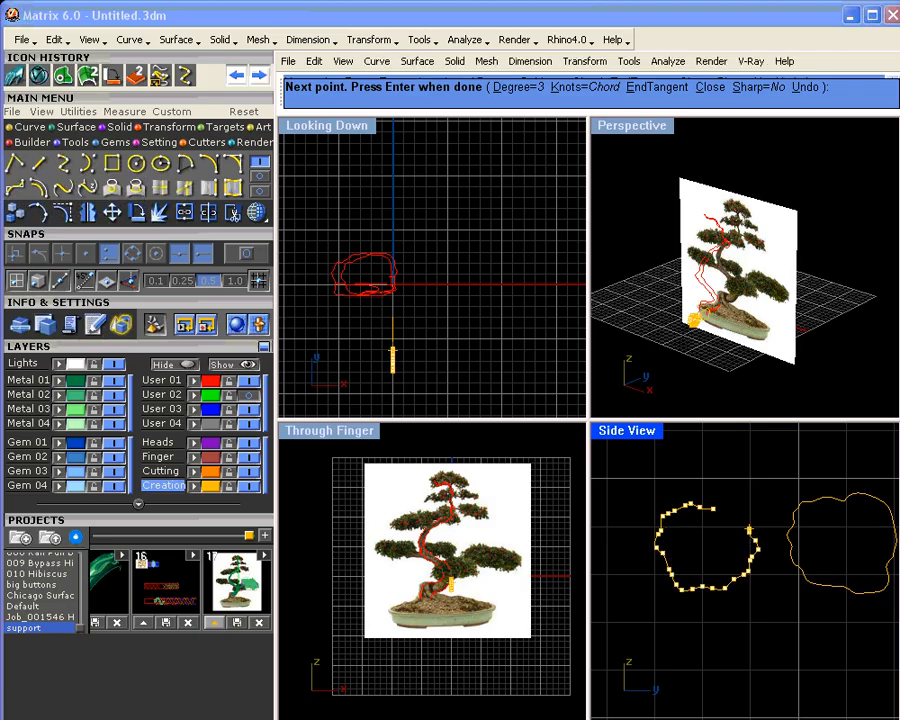
left_click(728, 515)
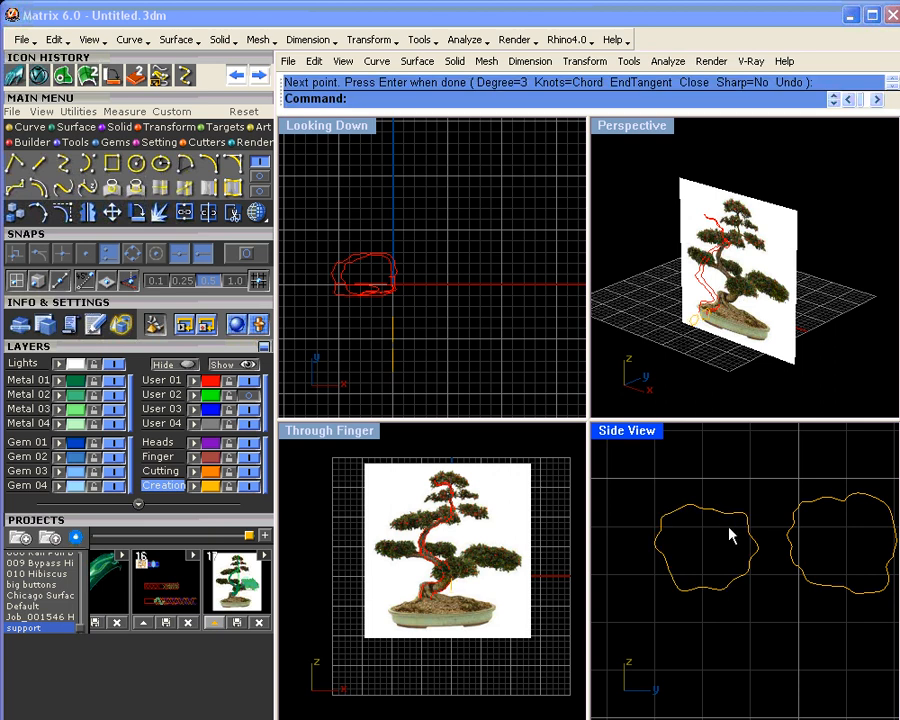
scroll(727, 565, "up", 3)
scroll(718, 515, "down", 5)
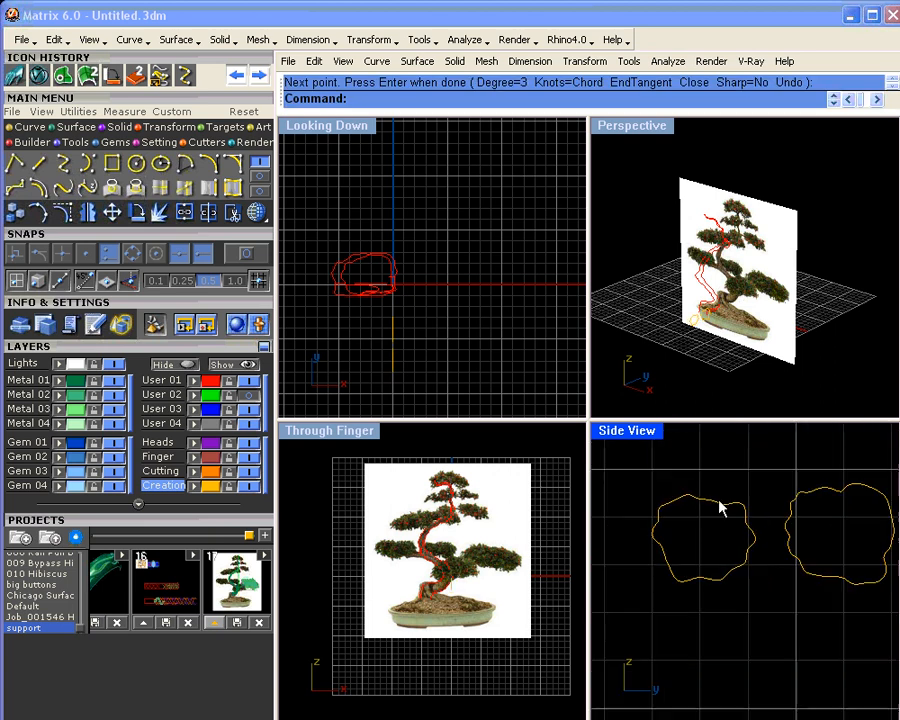
- Draw a third, smallest closed irregular profile with an interpolated curve, in line with the other two in the Side View
scroll(382, 377, "down", 2)
left_click(63, 164)
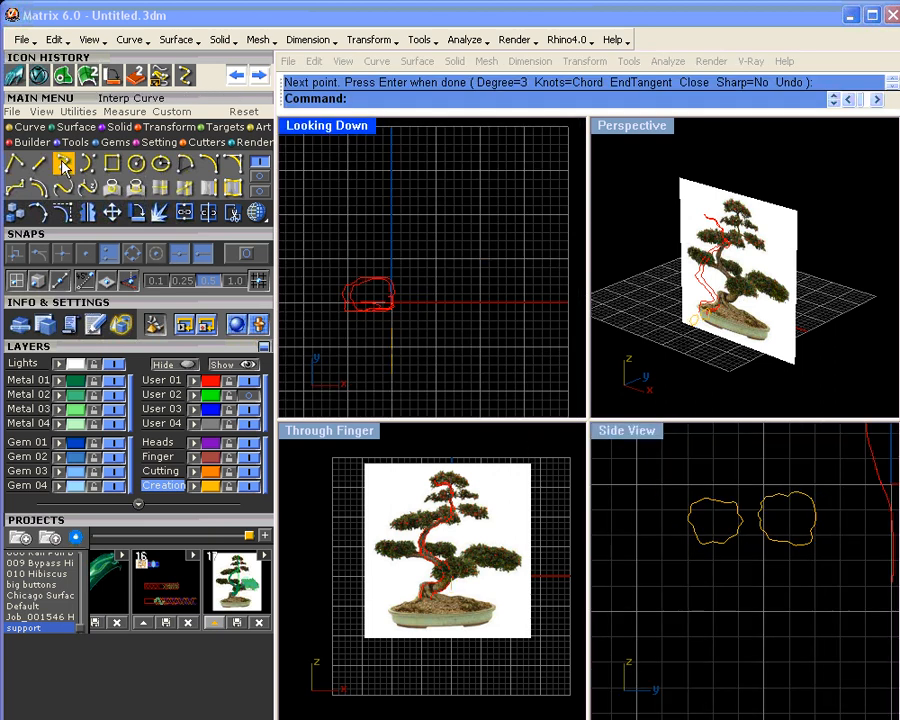
scroll(660, 515, "up", 4)
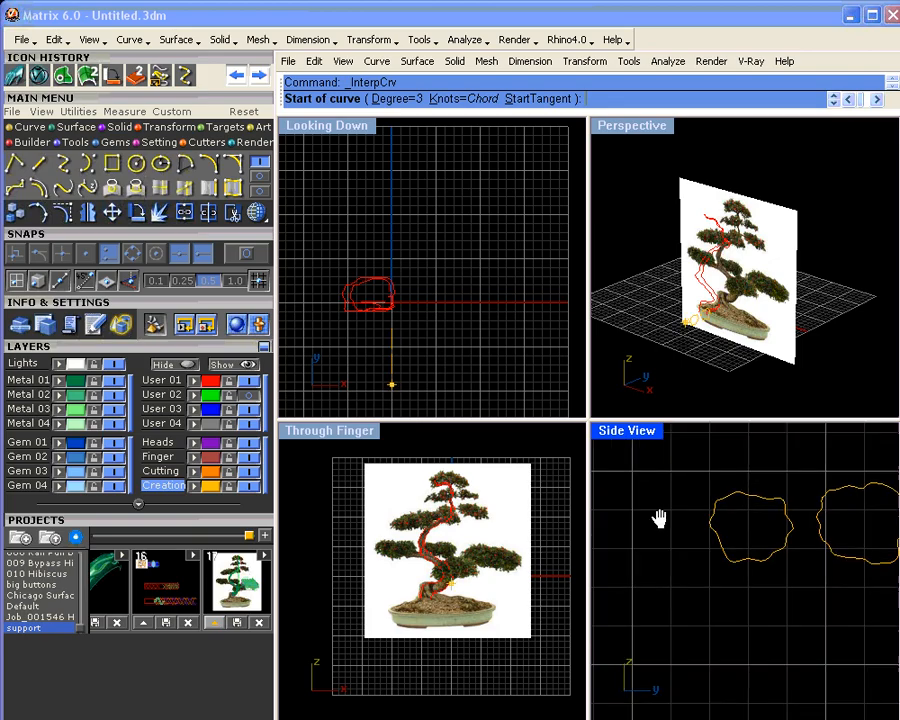
left_click(715, 505)
left_click(705, 503)
left_click(698, 501)
left_click(693, 507)
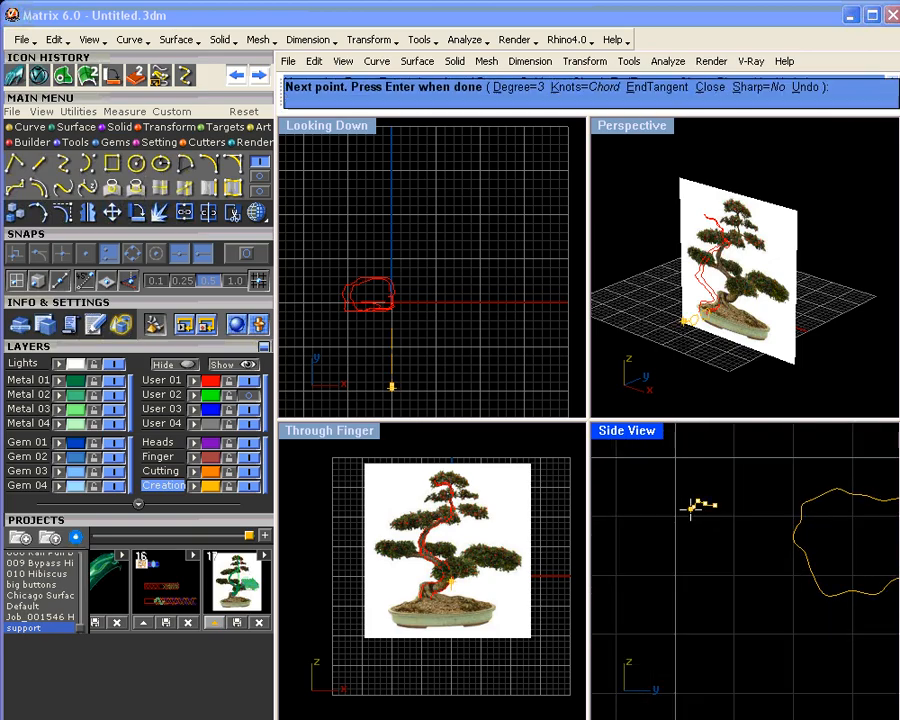
left_click(690, 509)
left_click(675, 529)
left_click(675, 535)
left_click(674, 550)
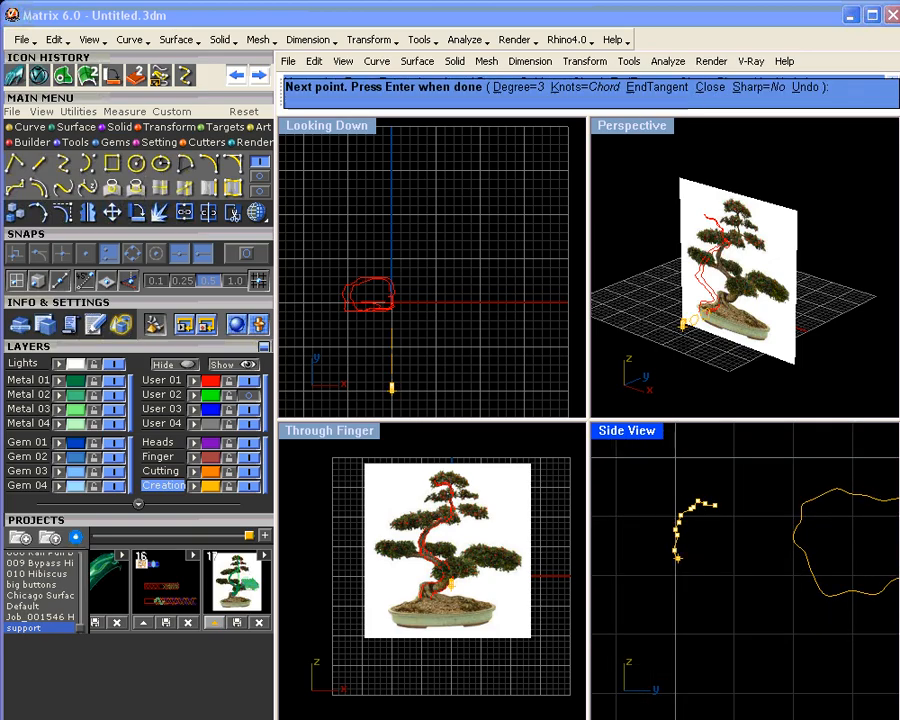
left_click(697, 580)
left_click(711, 587)
left_click(727, 585)
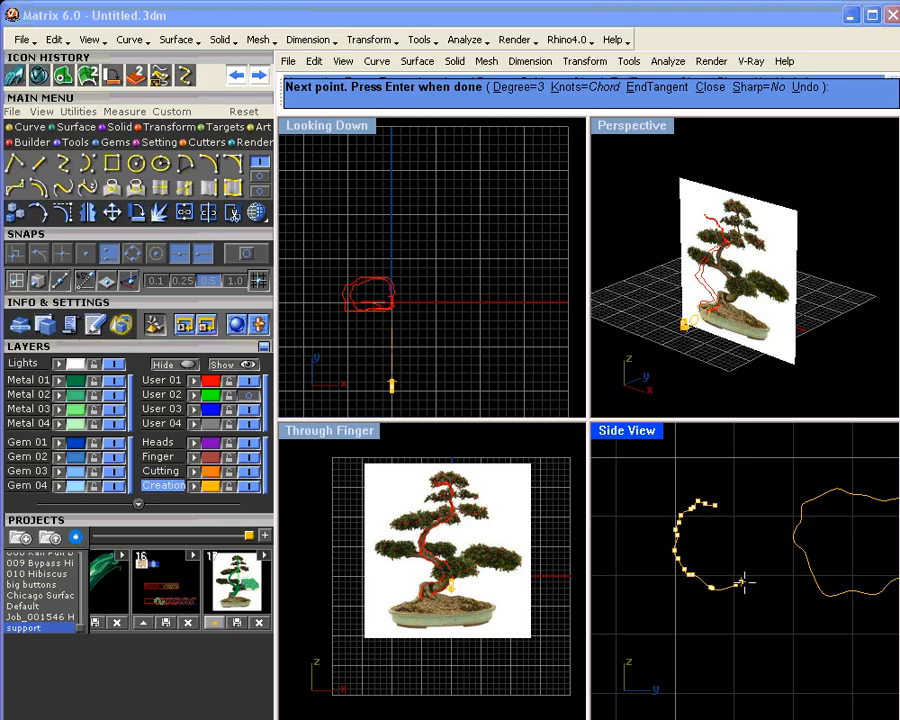
left_click(761, 529)
left_click(756, 513)
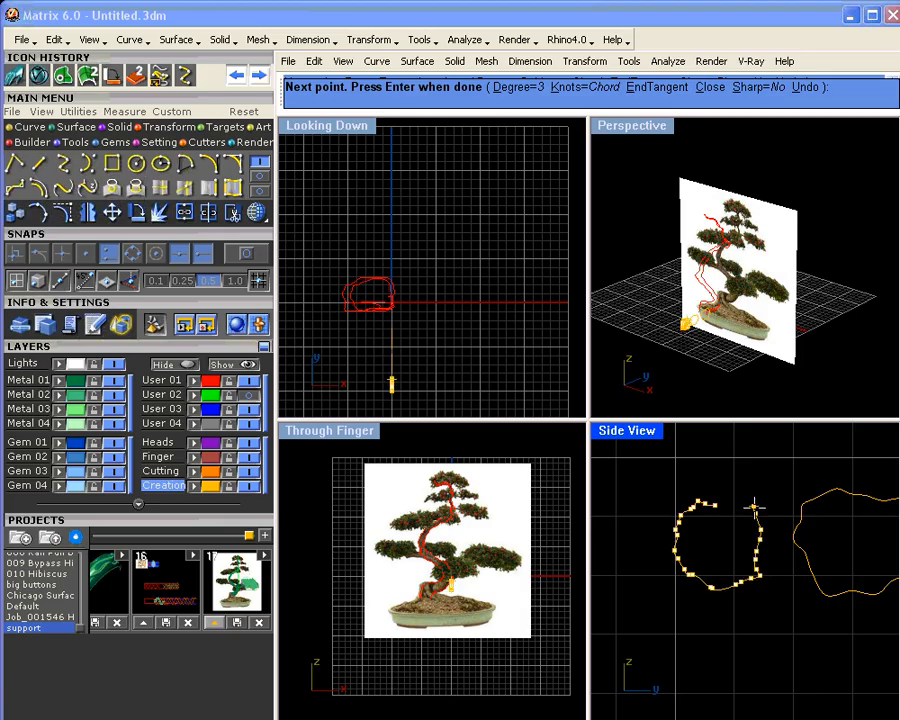
left_click(678, 510)
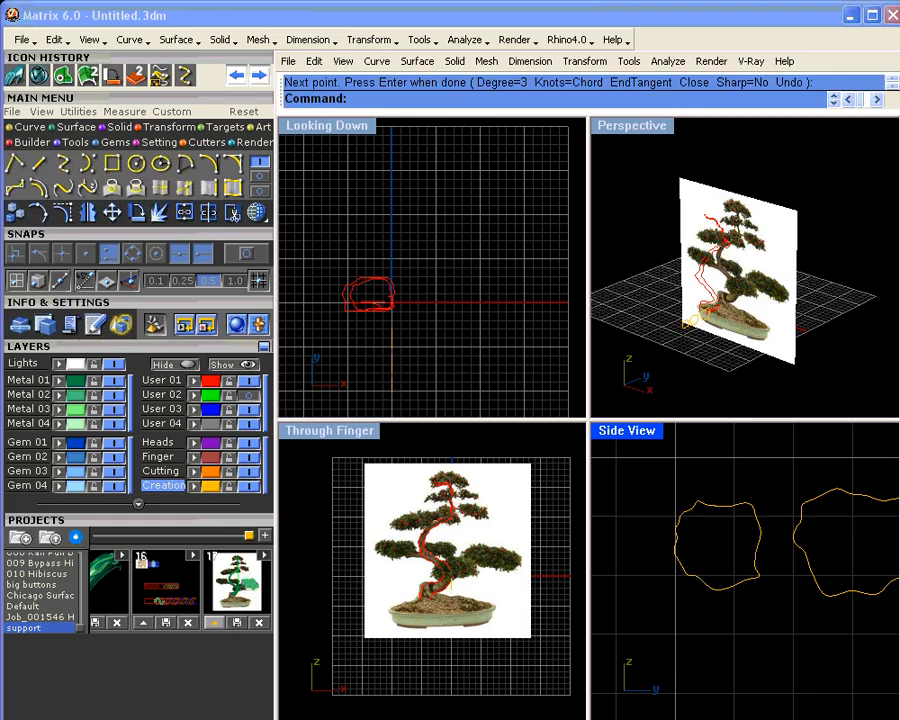
scroll(771, 588, "up", 5)
scroll(760, 545, "down", 6)
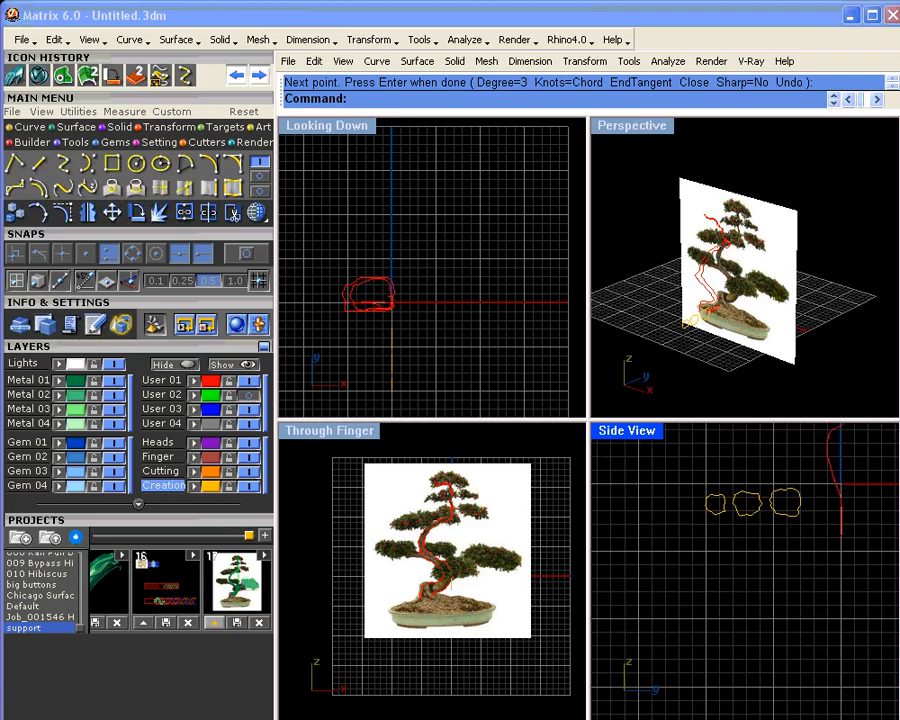
- Orient a 3D-scaled copy of the largest profile by two points, from its opposite edges onto the lower ends of the two trunk curves
right_click_drag(717, 364, 812, 362)
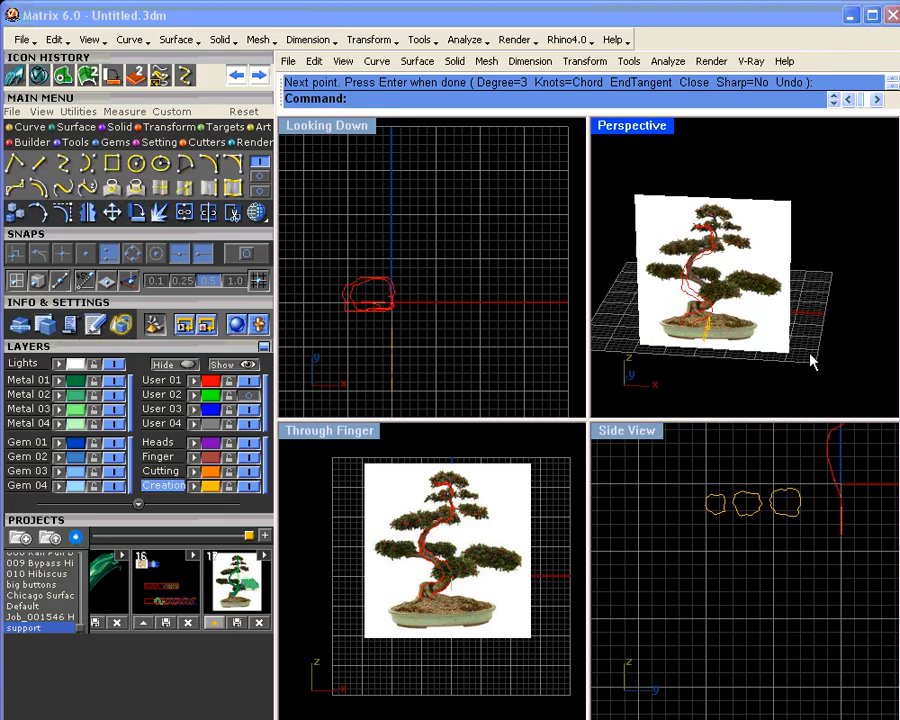
left_click(794, 492)
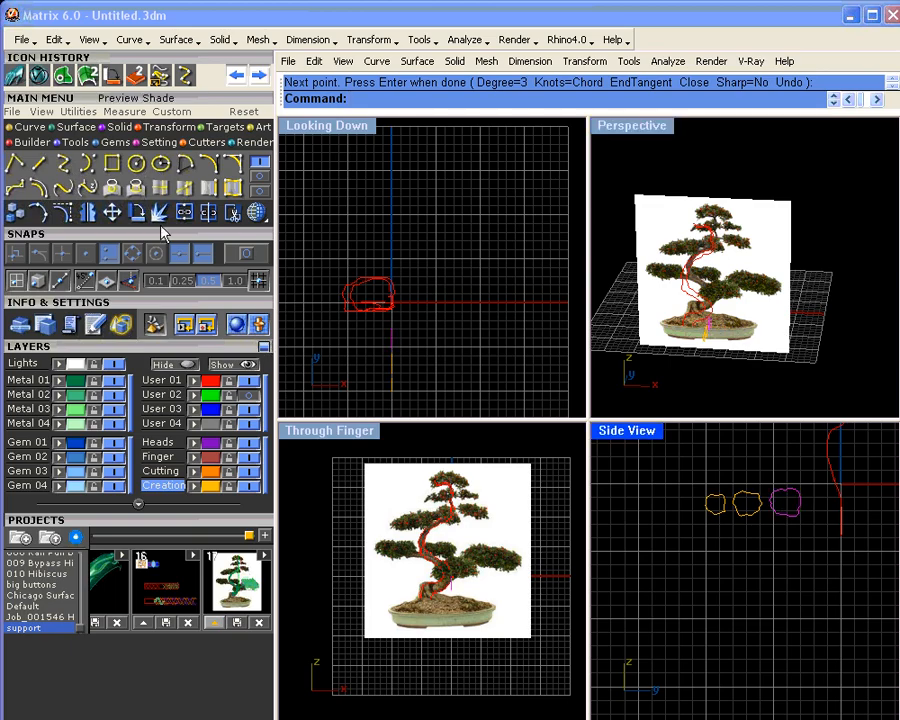
left_click(146, 129)
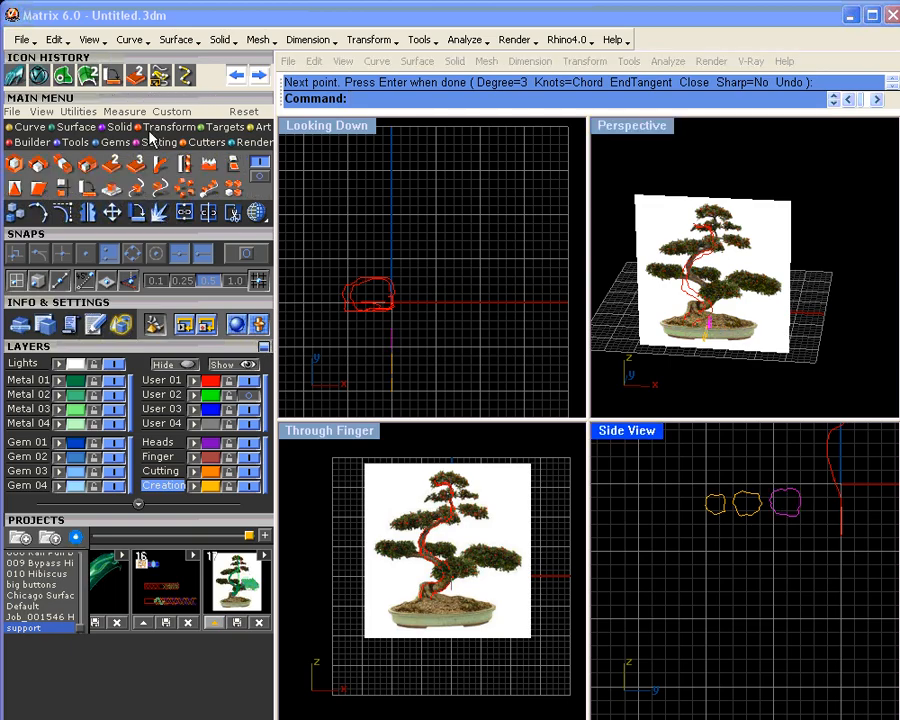
left_click(110, 167)
scroll(808, 483, "up", 5)
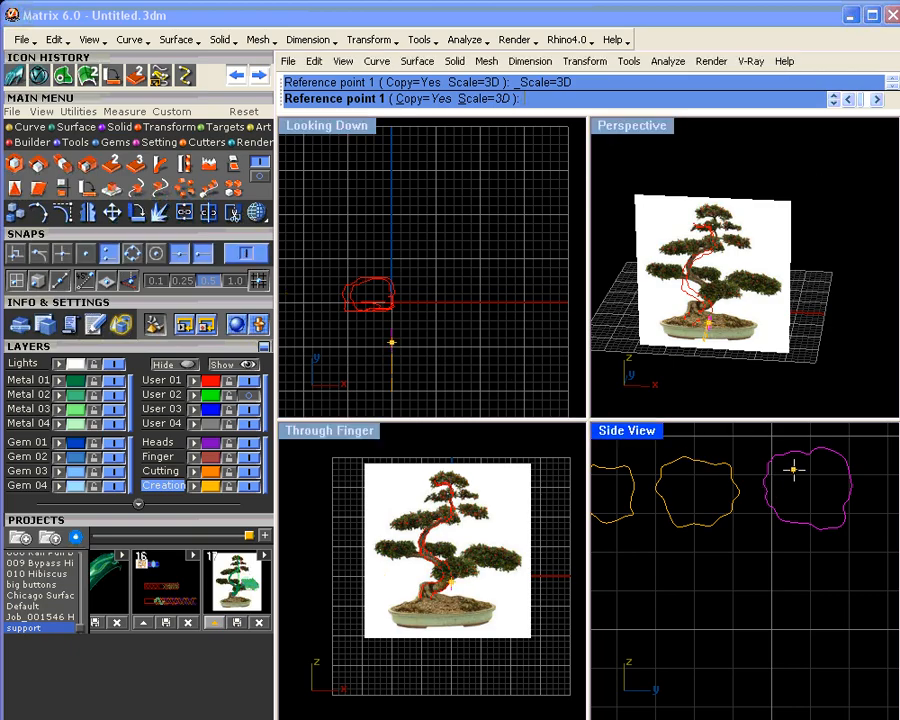
left_click(763, 483)
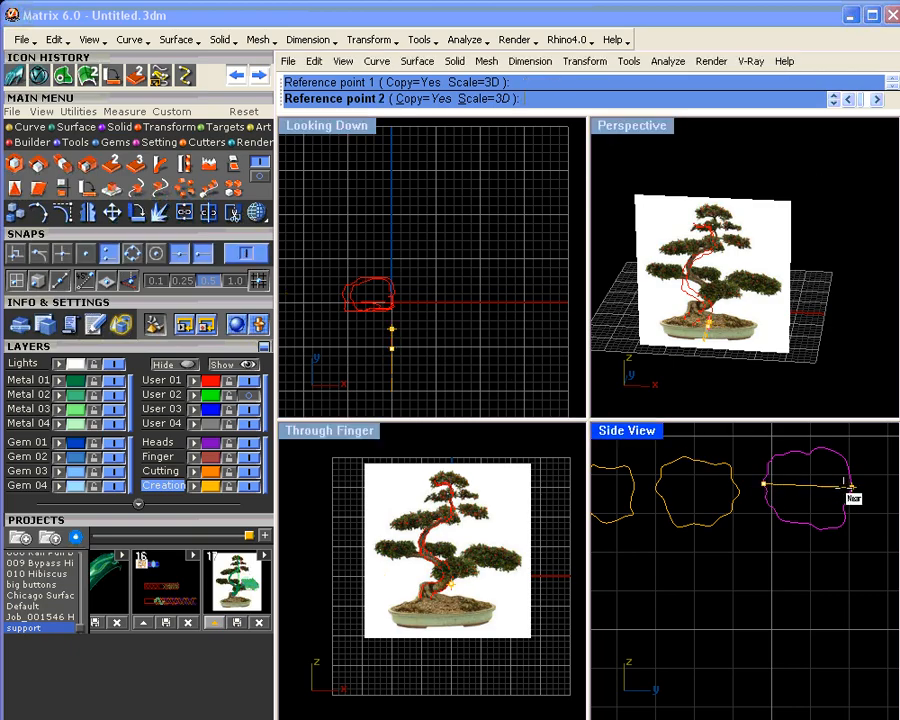
left_click(851, 487)
scroll(716, 341, "up", 6)
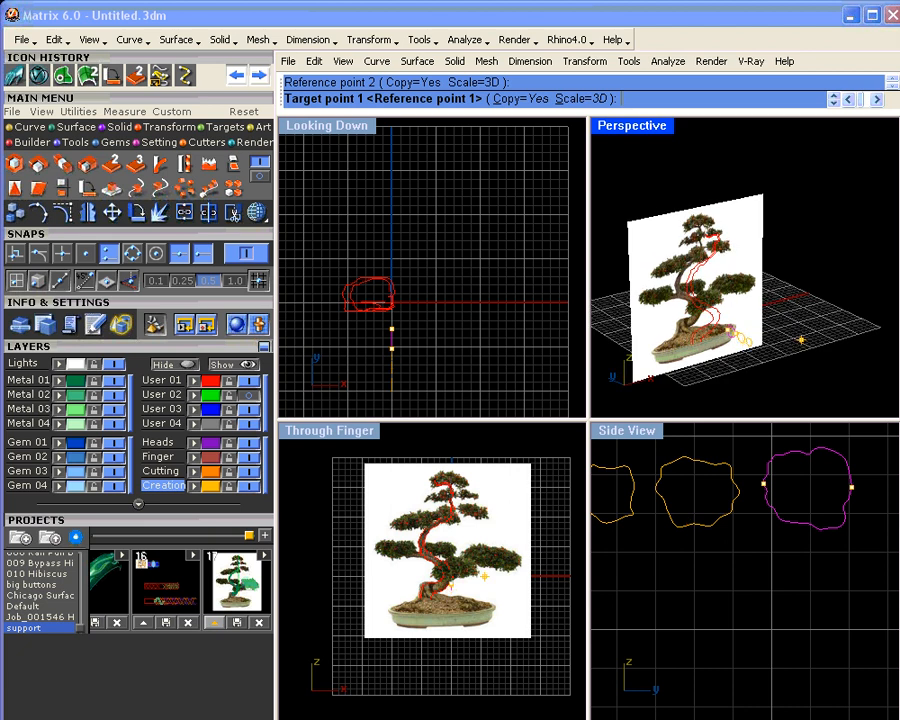
left_click(630, 330)
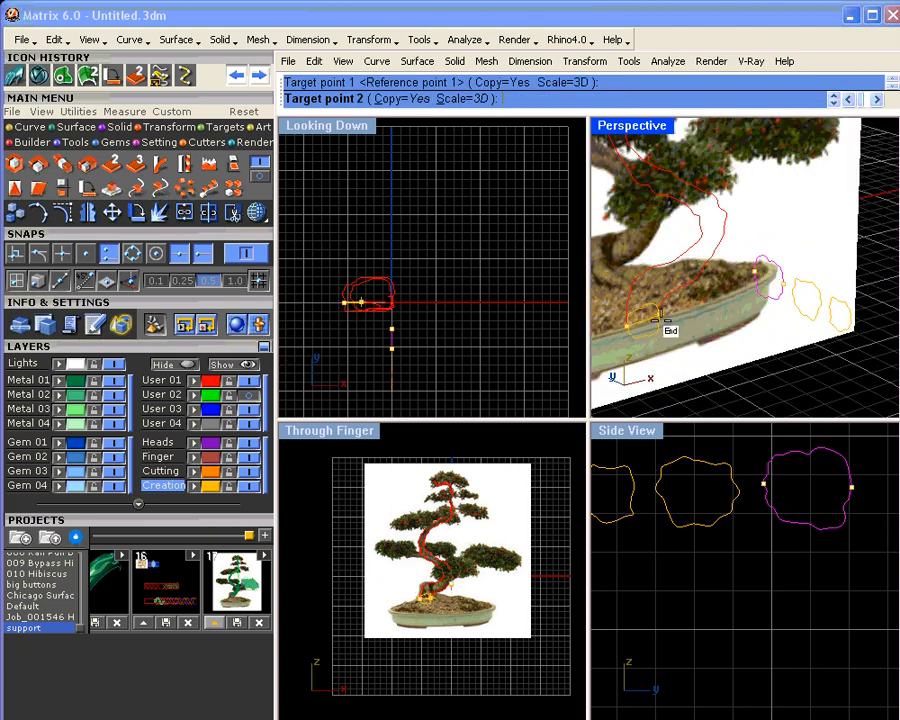
left_click(672, 327)
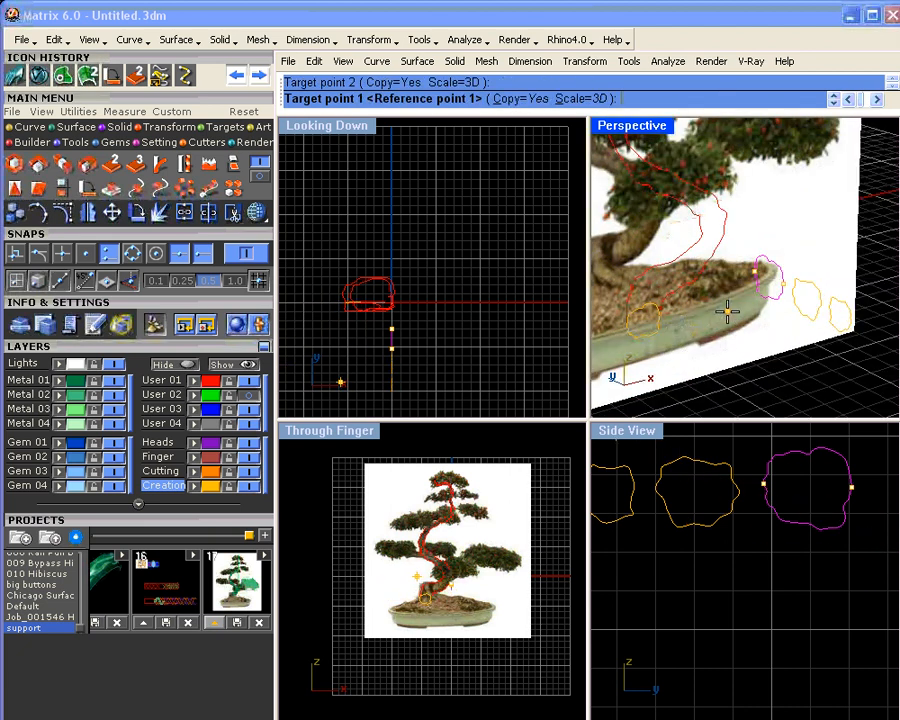
right_click(728, 312)
right_click(728, 309)
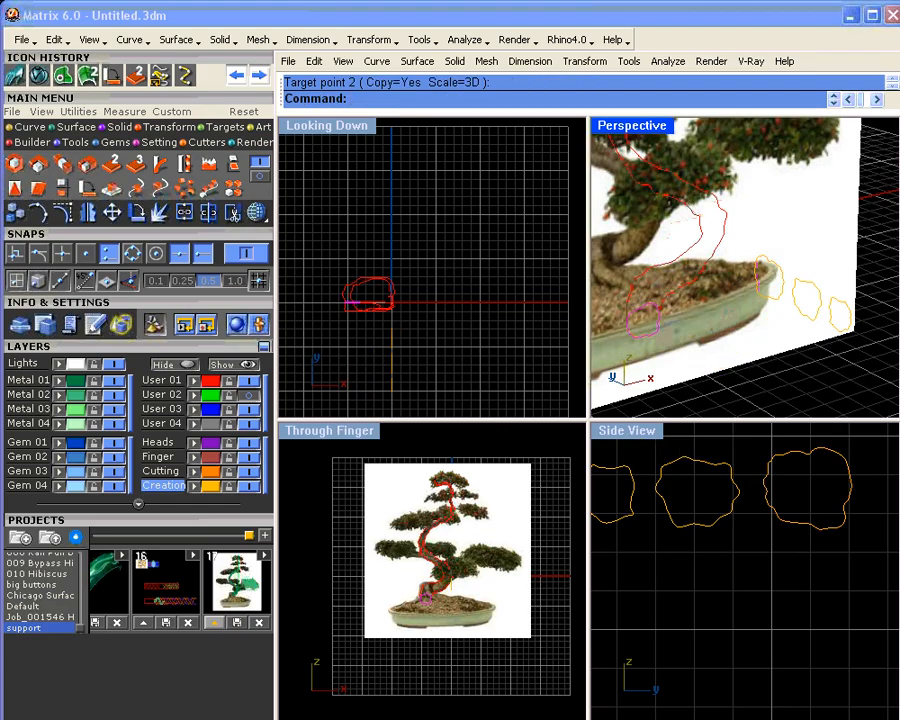
- Rotate the base profile in 3D about the axis between the two curve ends so it lies flat across the trunk's base
scroll(432, 595, "up", 9)
scroll(331, 325, "up", 15)
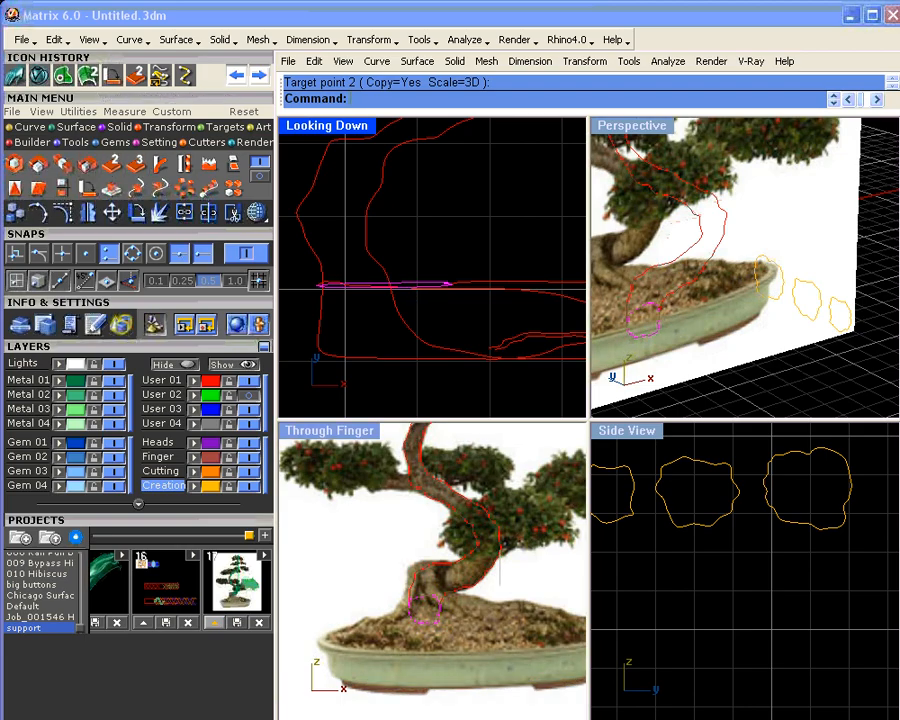
left_click(87, 195)
scroll(632, 318, "up", 5)
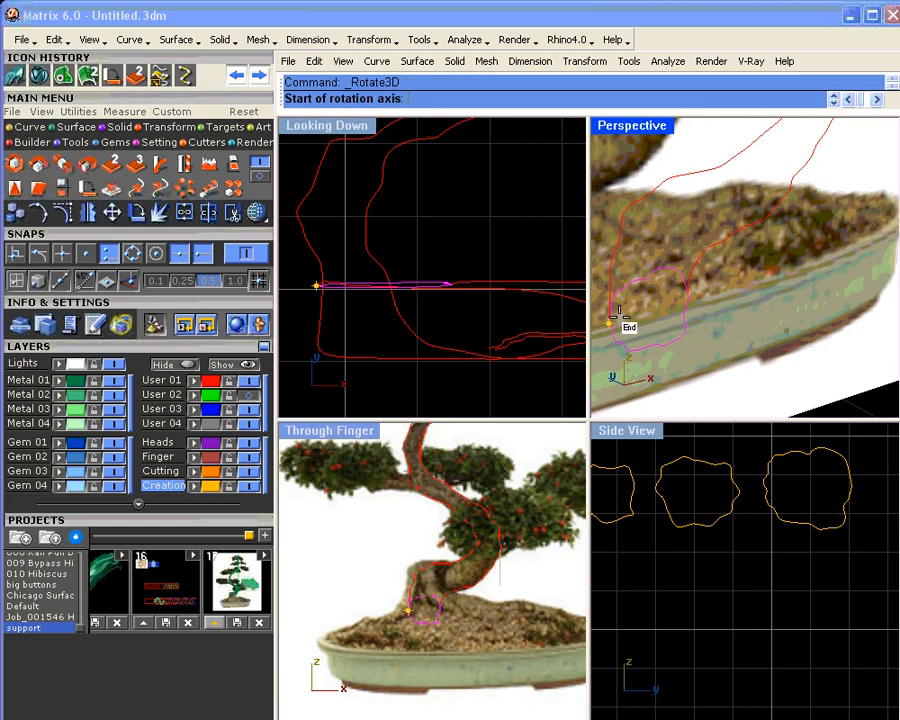
left_click(617, 315)
left_click(691, 302)
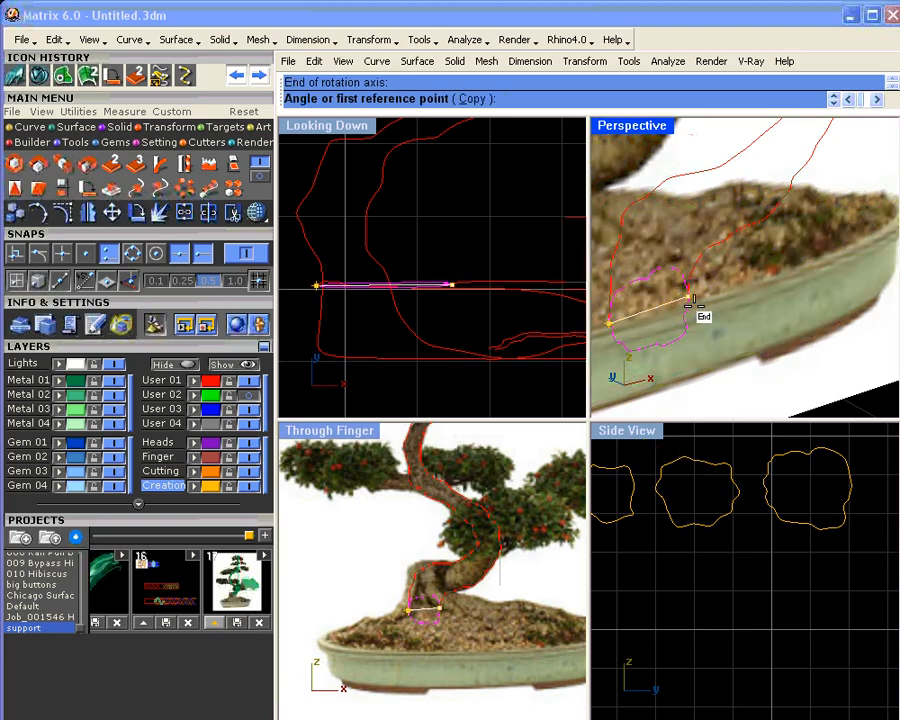
scroll(412, 314, "down", 4)
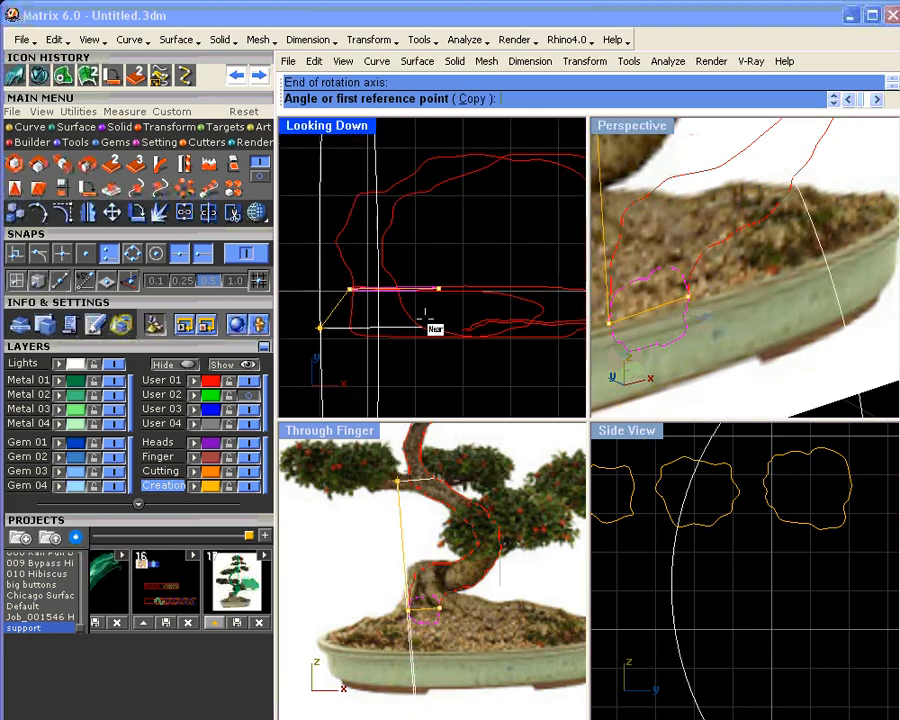
left_click(324, 188)
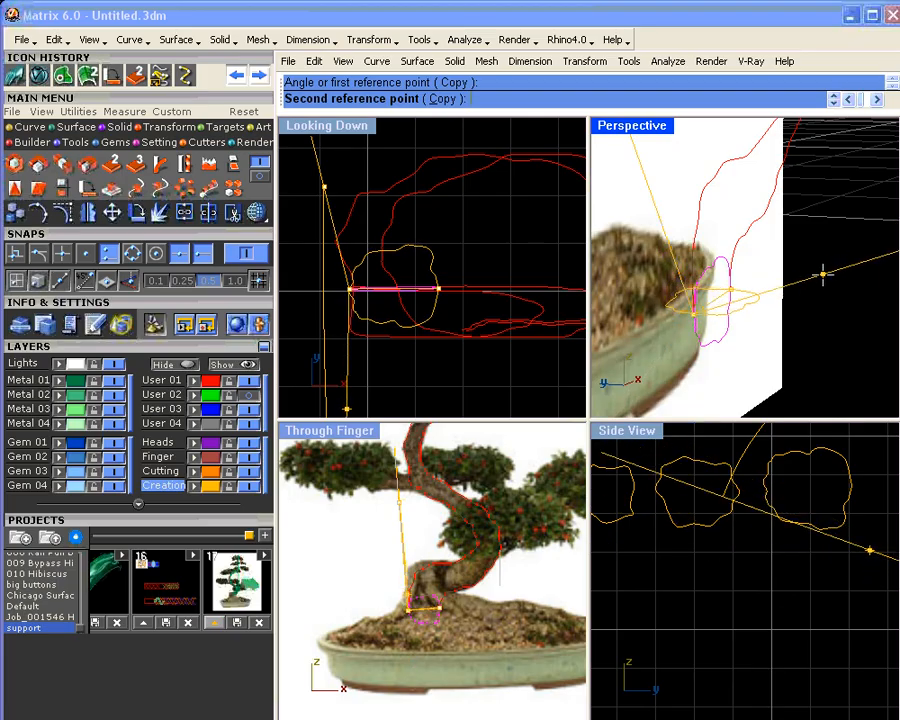
left_click(822, 276)
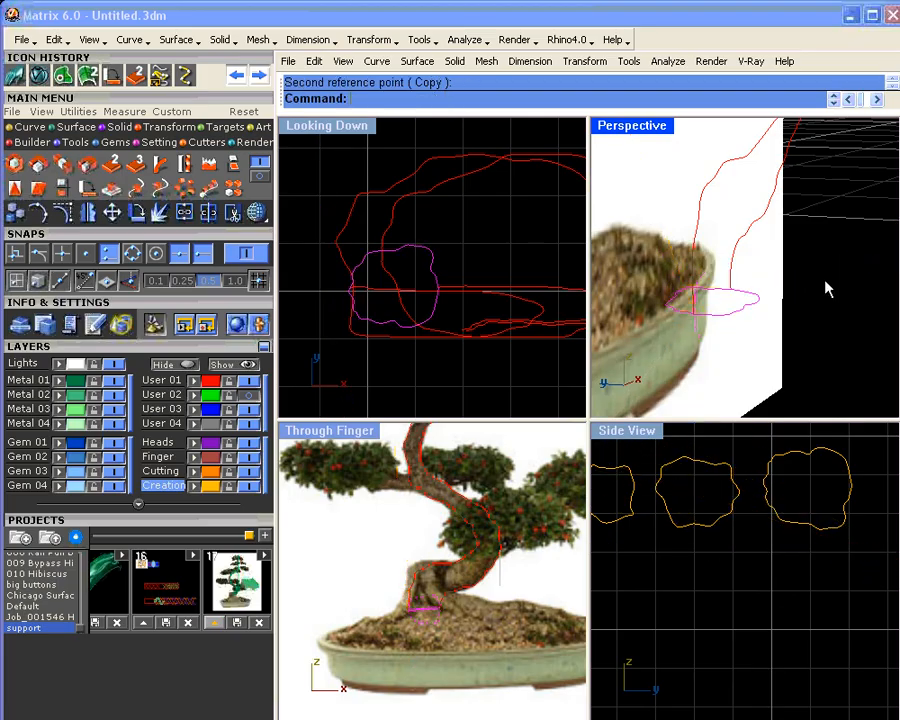
- Orient a 3D-scaled copy of the middle profile by two points onto the two trunk curves, partway up the trunk
right_click_drag(826, 289, 743, 285)
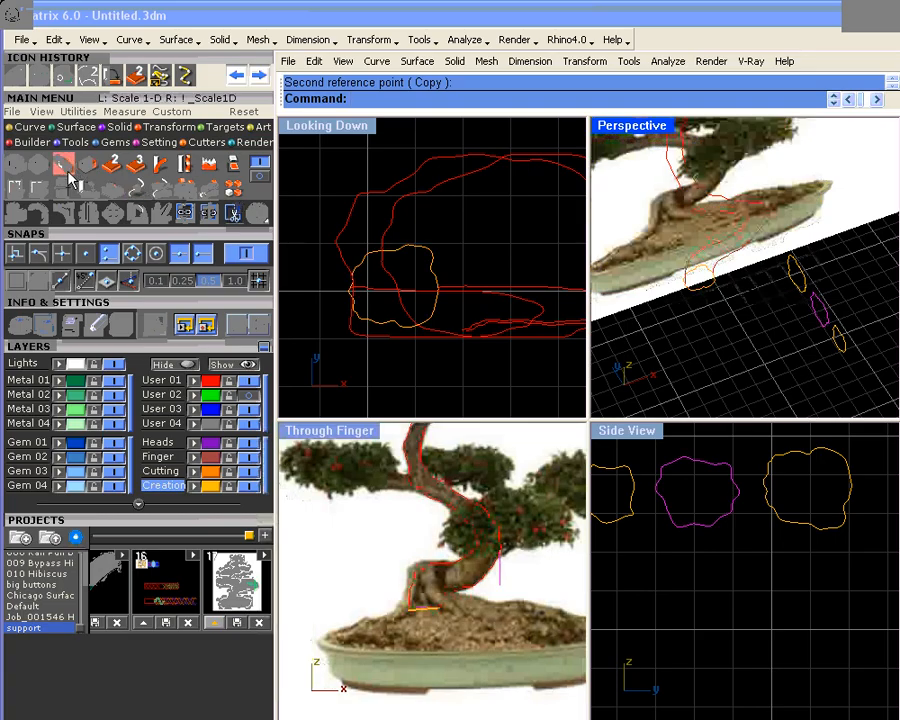
left_click(110, 166)
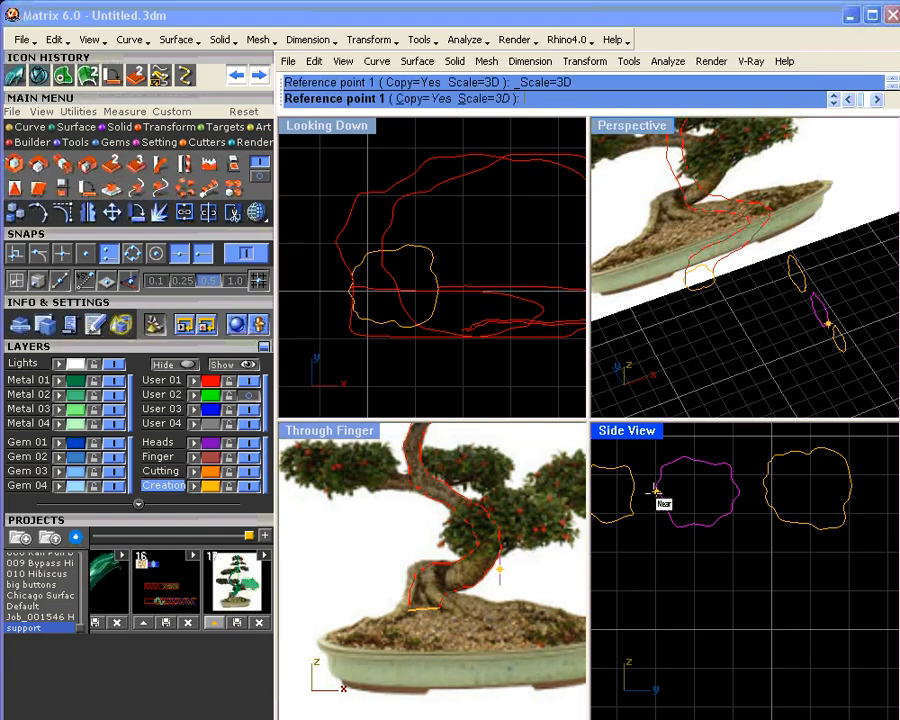
left_click(656, 492)
left_click(737, 490)
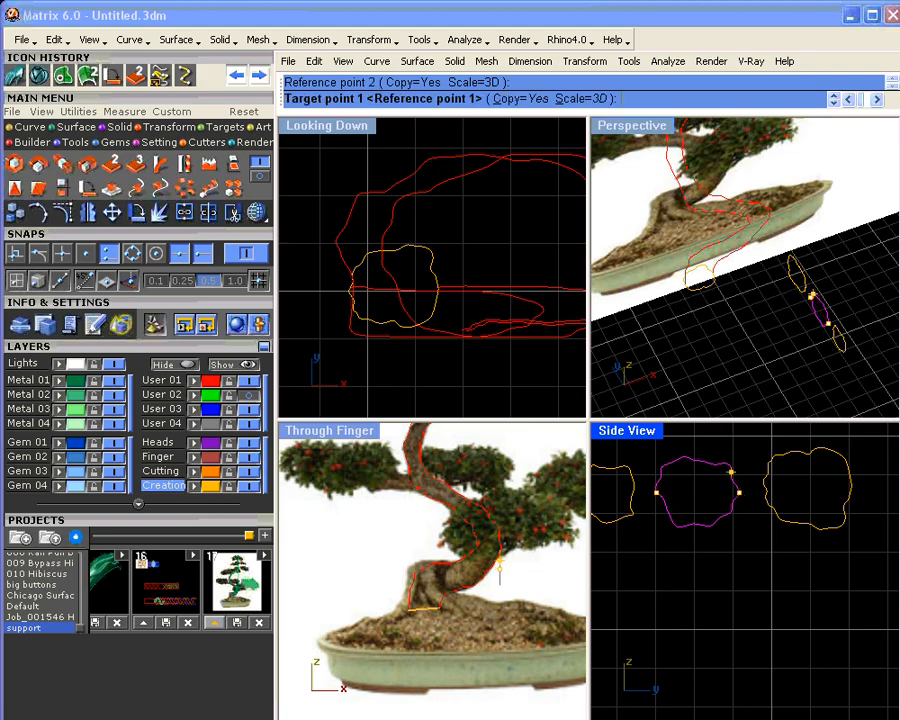
scroll(740, 200, "up", 5)
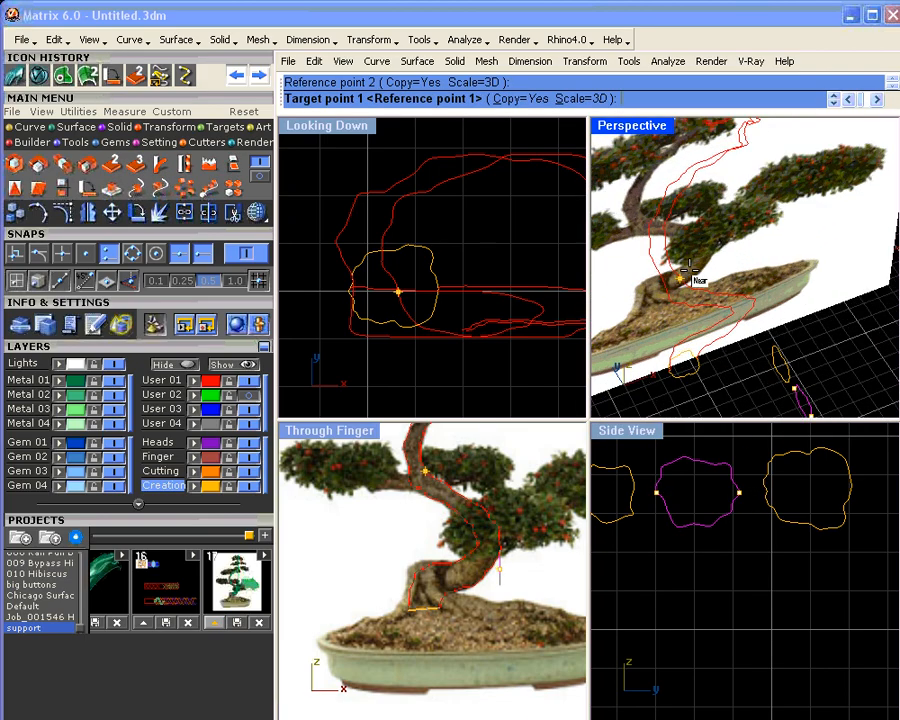
right_click_drag(749, 193, 747, 205)
scroll(740, 230, "down", 3)
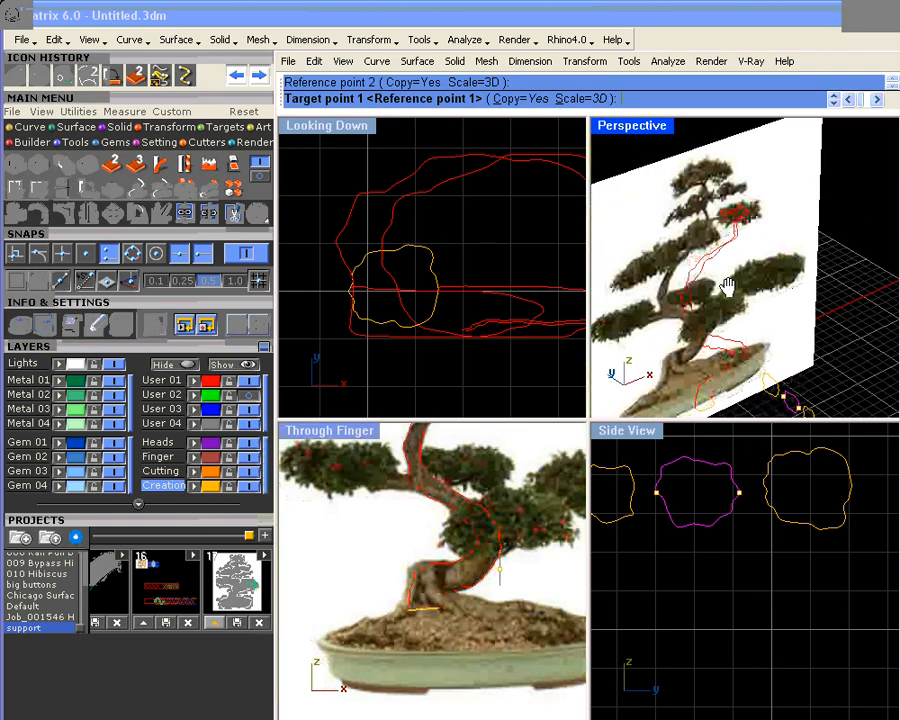
scroll(692, 322, "up", 1)
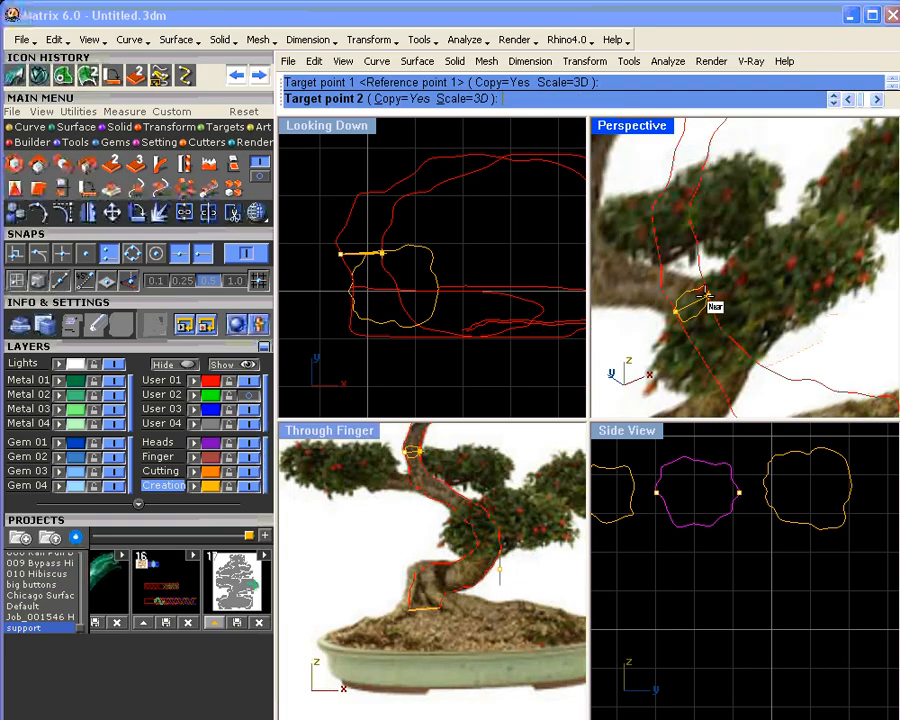
left_click(709, 296)
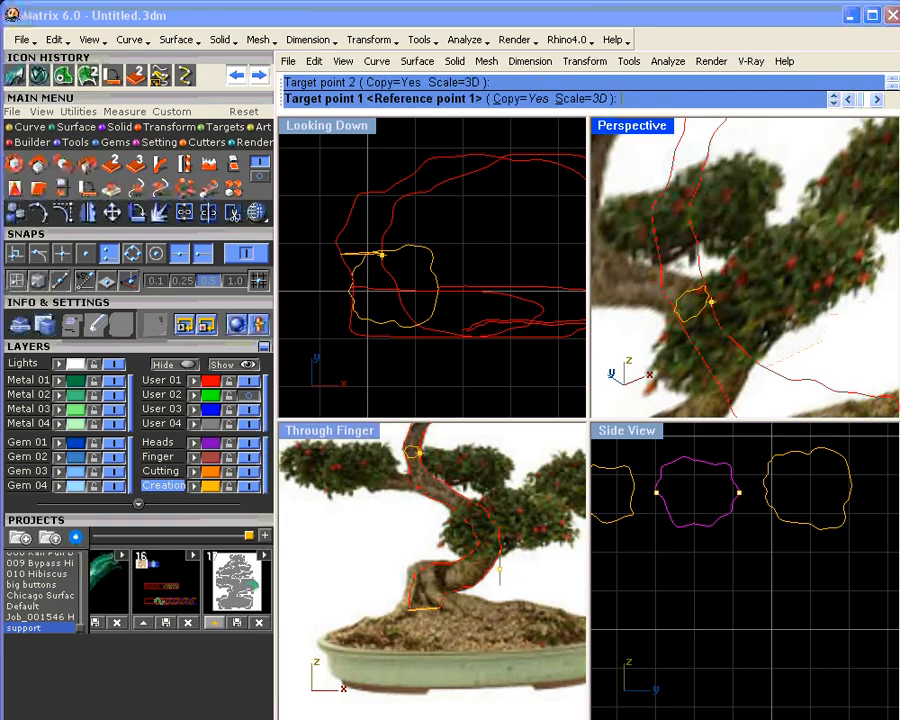
right_click(768, 312)
right_click(766, 313)
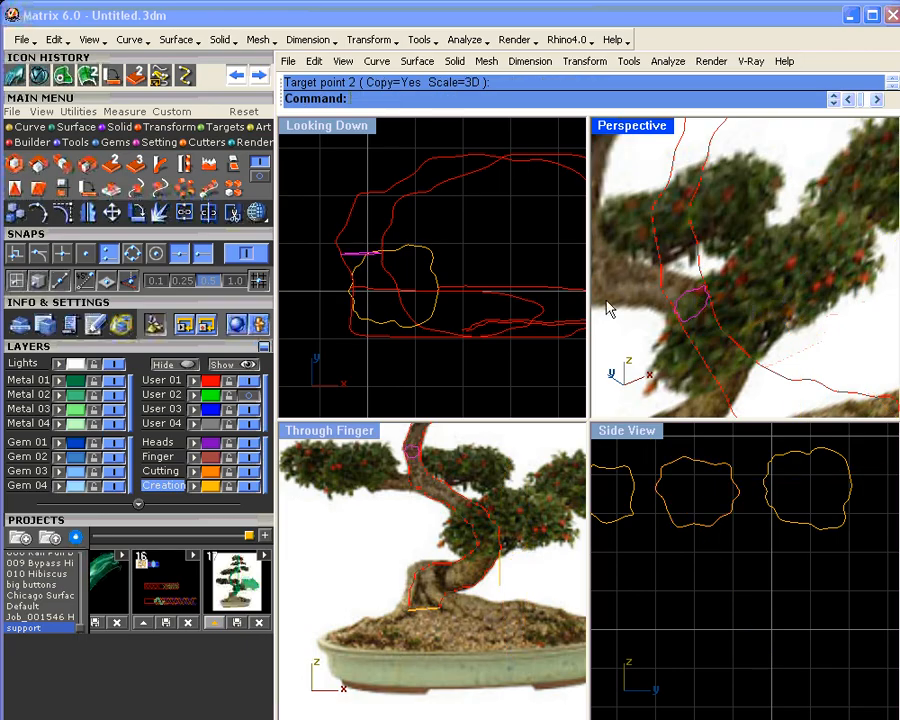
- Rotate the mid-trunk profile 90 degrees in 3D about the axis between its contact points on the two curves
left_click(136, 163)
scroll(683, 314, "up", 10)
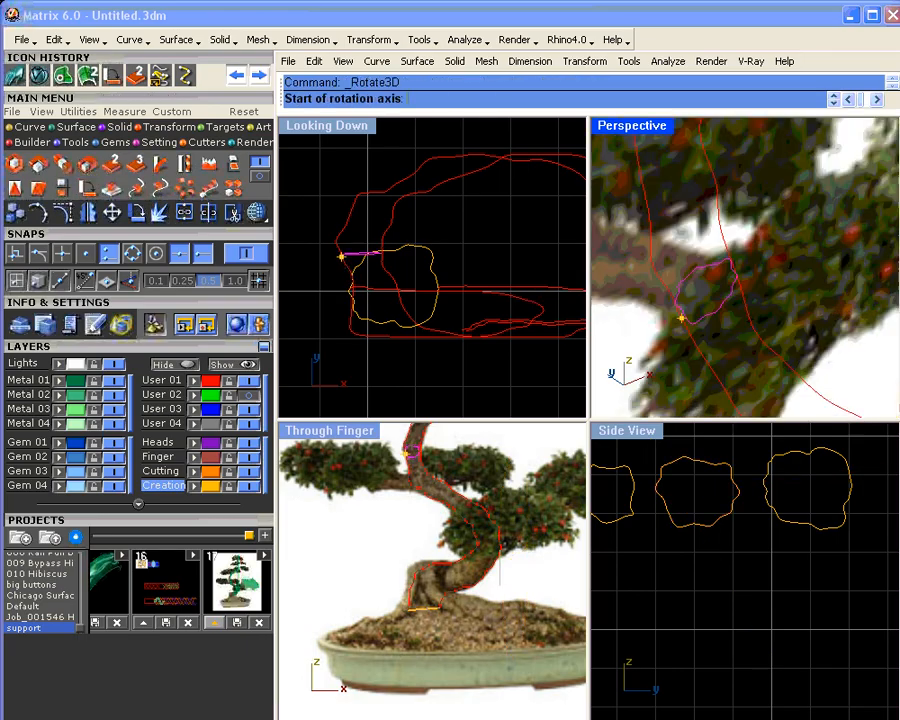
left_click(670, 260)
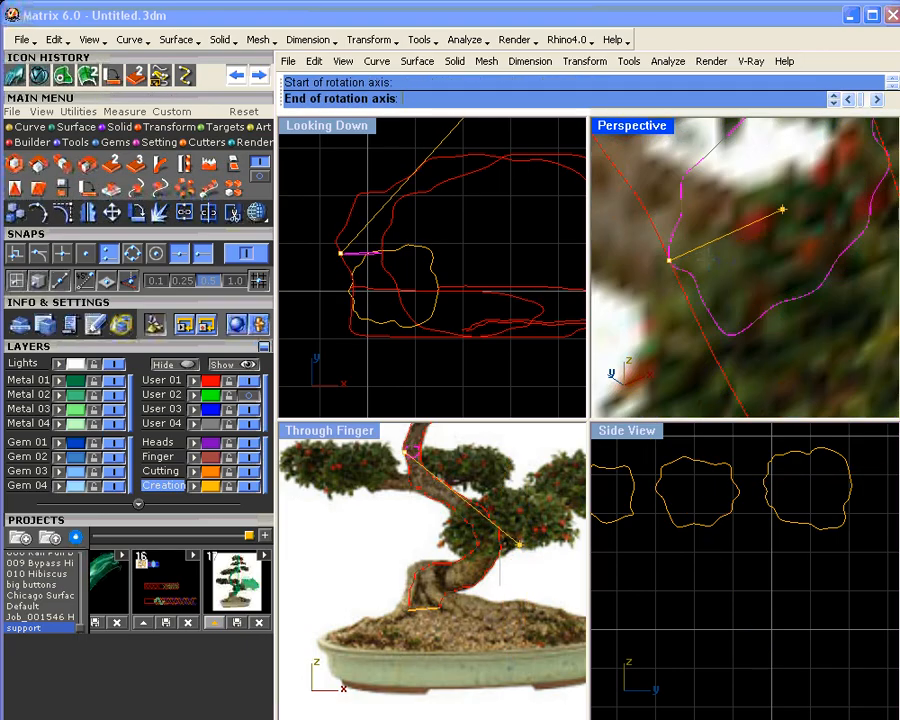
scroll(784, 207, "down", 5)
scroll(839, 159, "up", 10)
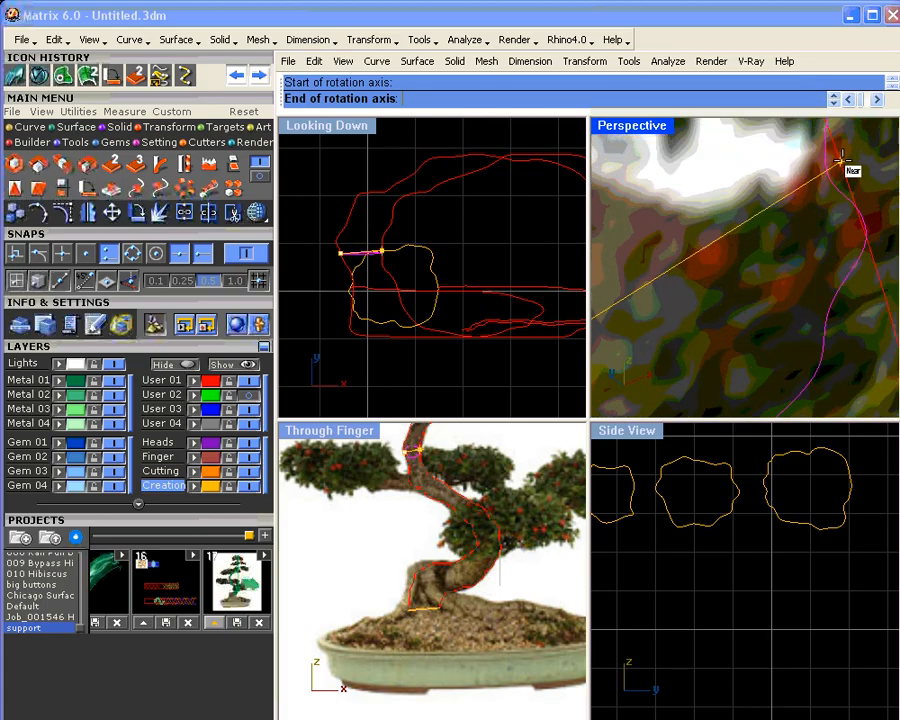
scroll(827, 172, "up", 5)
left_click(827, 172)
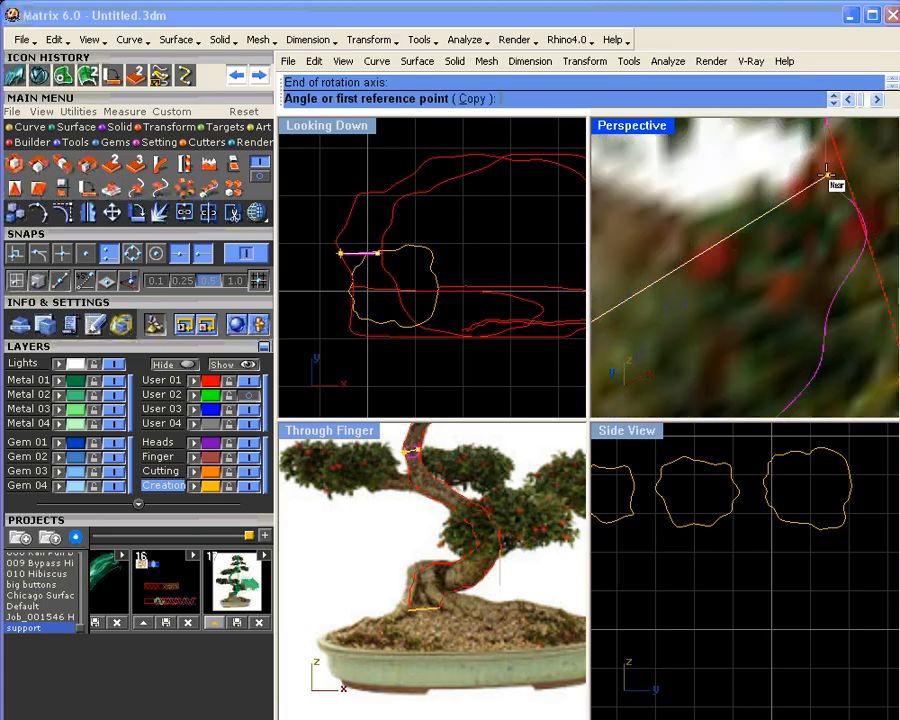
scroll(745, 285, "down", 5)
left_click(745, 285)
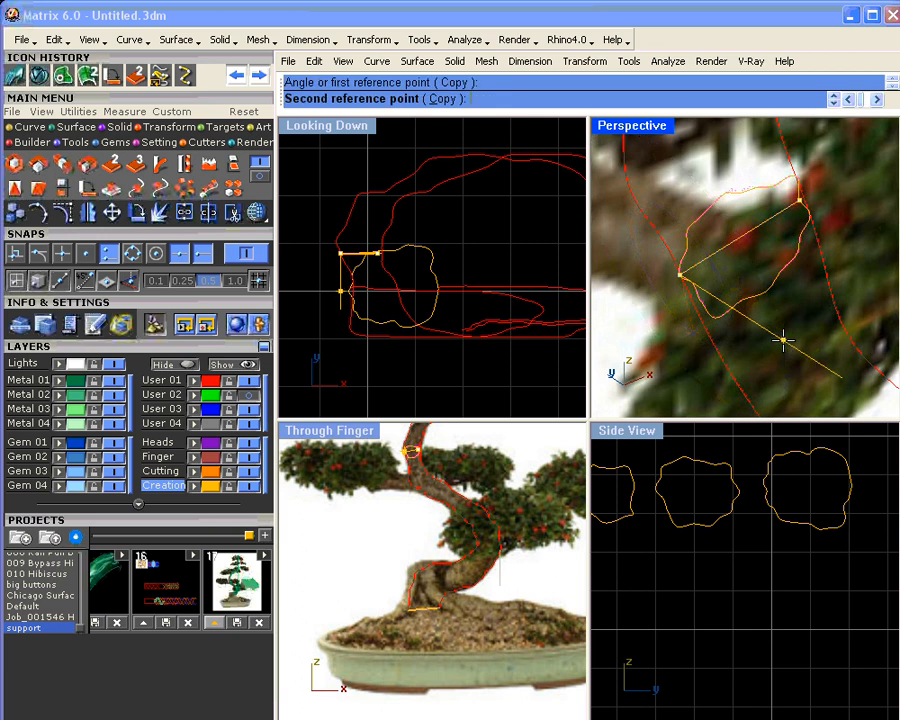
type("90")
key("Return")
scroll(745, 297, "down", 5)
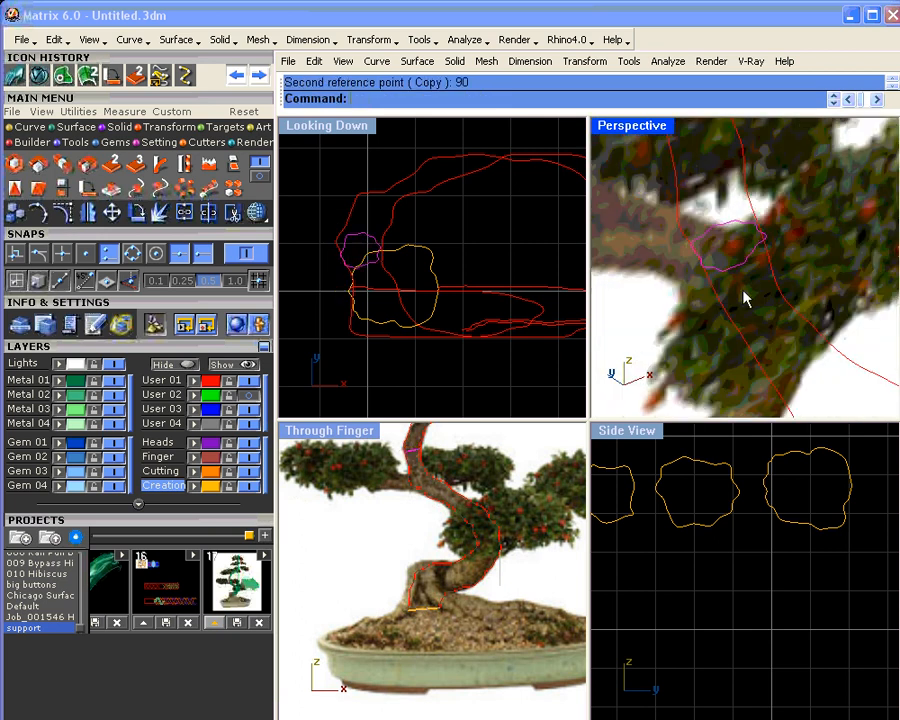
- Tilt the mid-trunk profile in 3D about the same two contact points to set it square to the trunk curves' direction
right_click_drag(745, 299, 794, 213)
scroll(808, 246, "down", 7)
scroll(701, 278, "down", 3)
right_click_drag(830, 171, 782, 218)
left_click(87, 188)
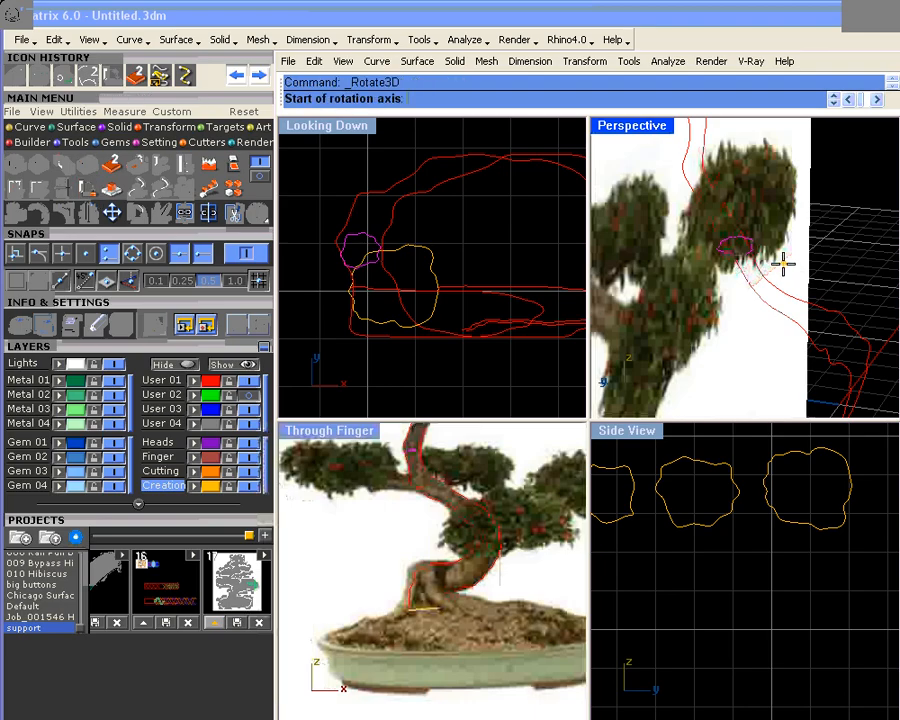
scroll(740, 254, "up", 3)
left_click(728, 240)
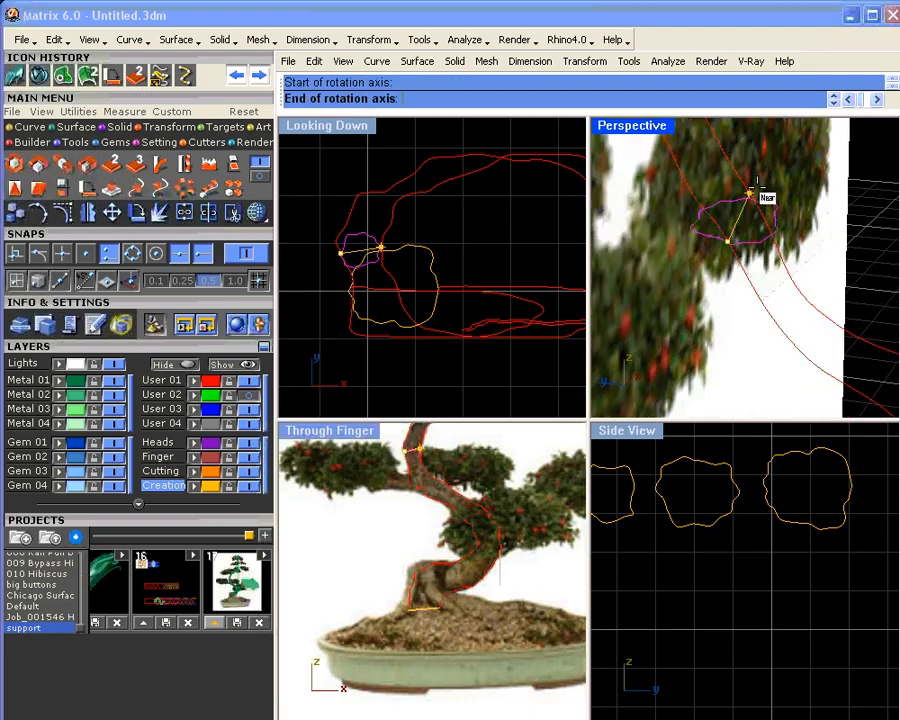
left_click(758, 196)
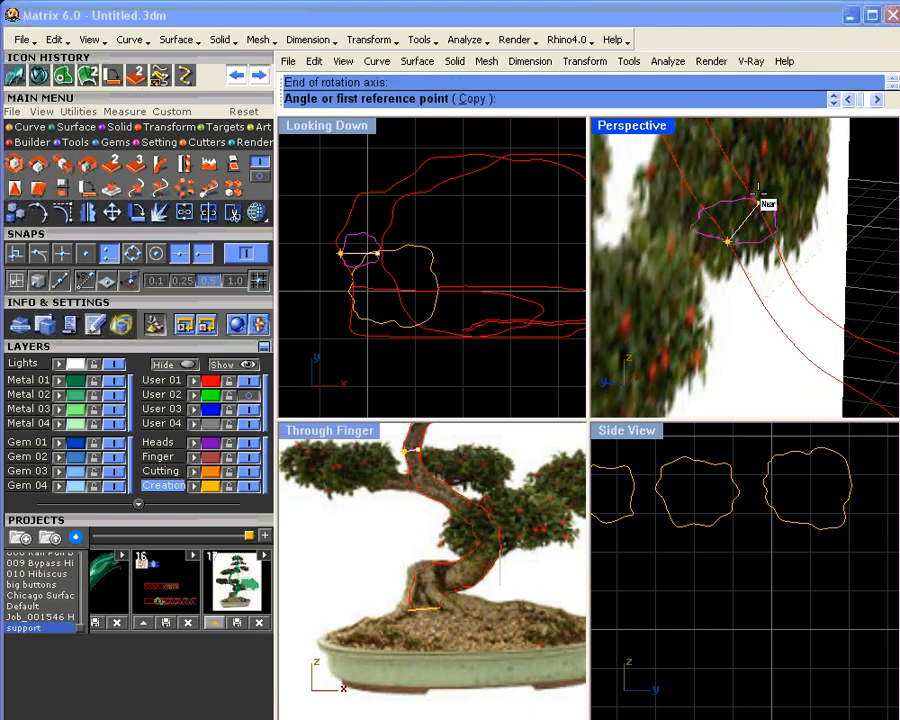
left_click(748, 347)
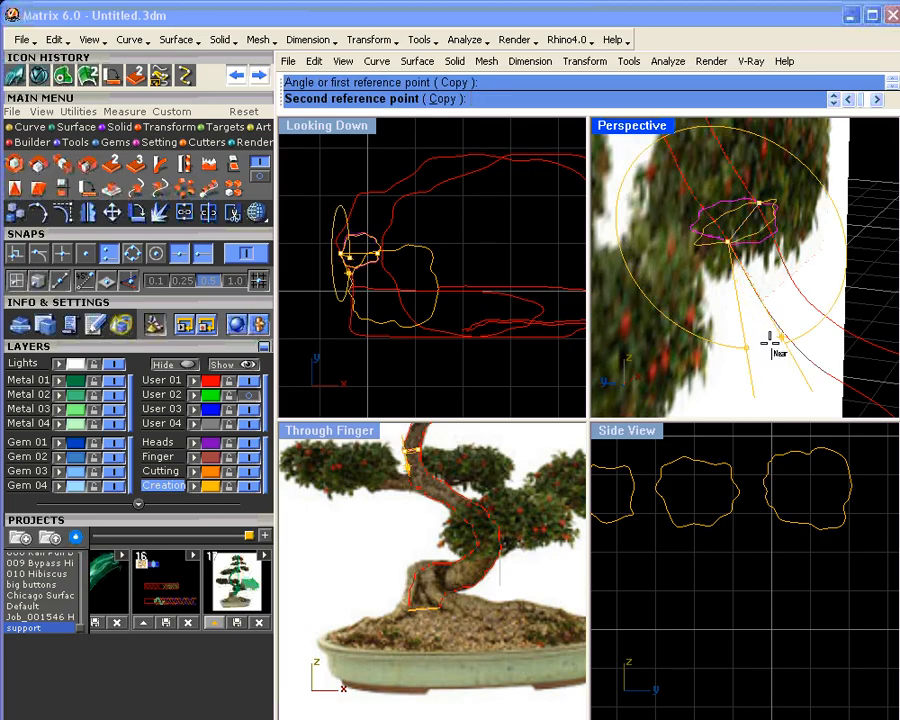
scroll(810, 297, "down", 5)
right_click_drag(834, 272, 763, 285, "shift")
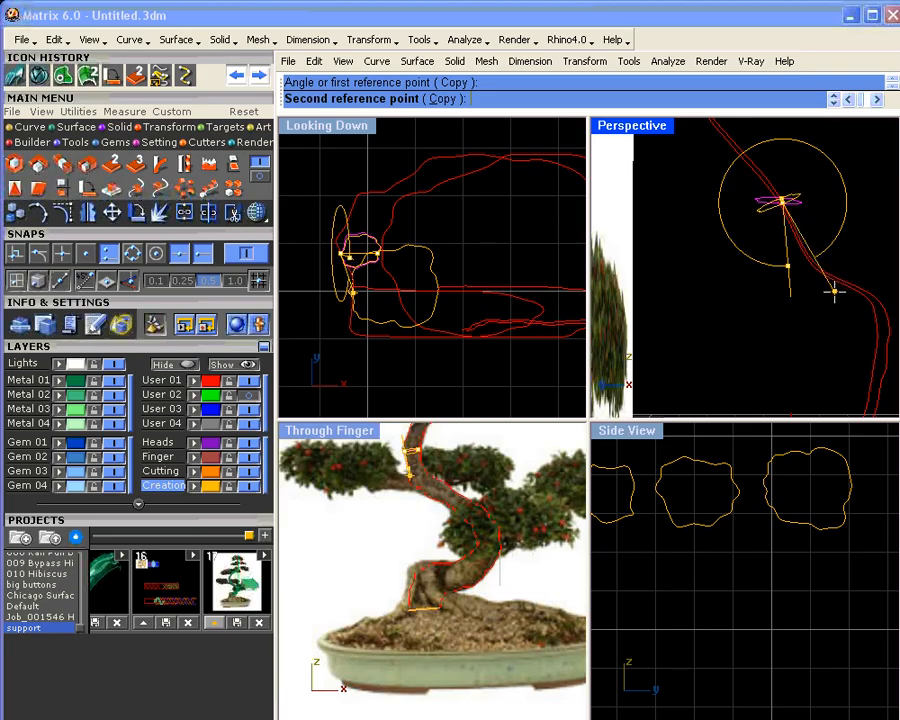
key("Escape")
- Orient a 3D-scaled copy of the smallest profile by two points onto the upper ends of the two trunk curves
right_click_drag(834, 296, 868, 368)
left_click(858, 371)
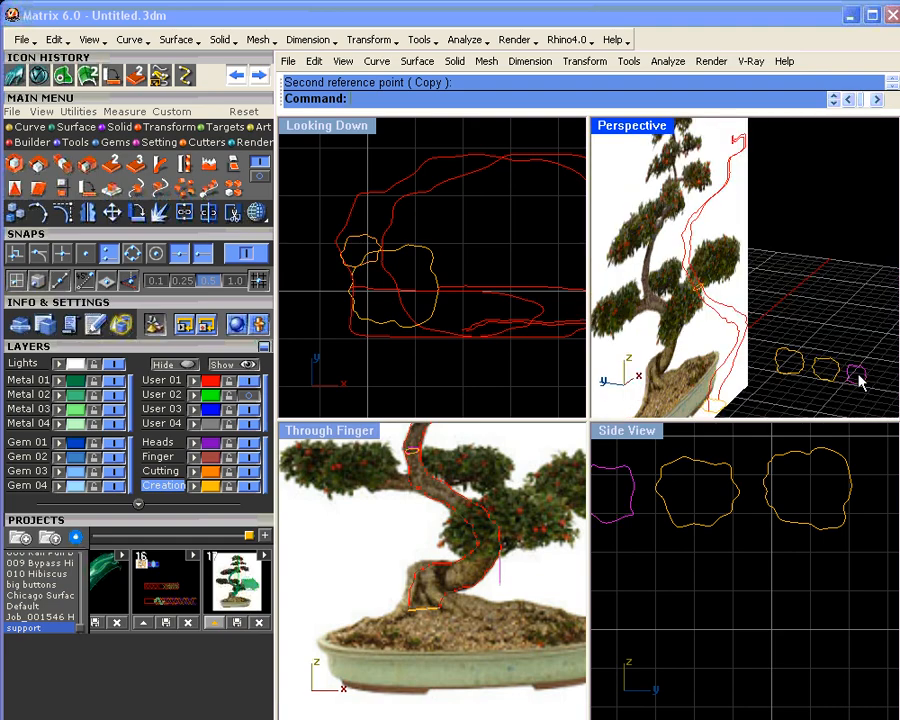
left_click(112, 162)
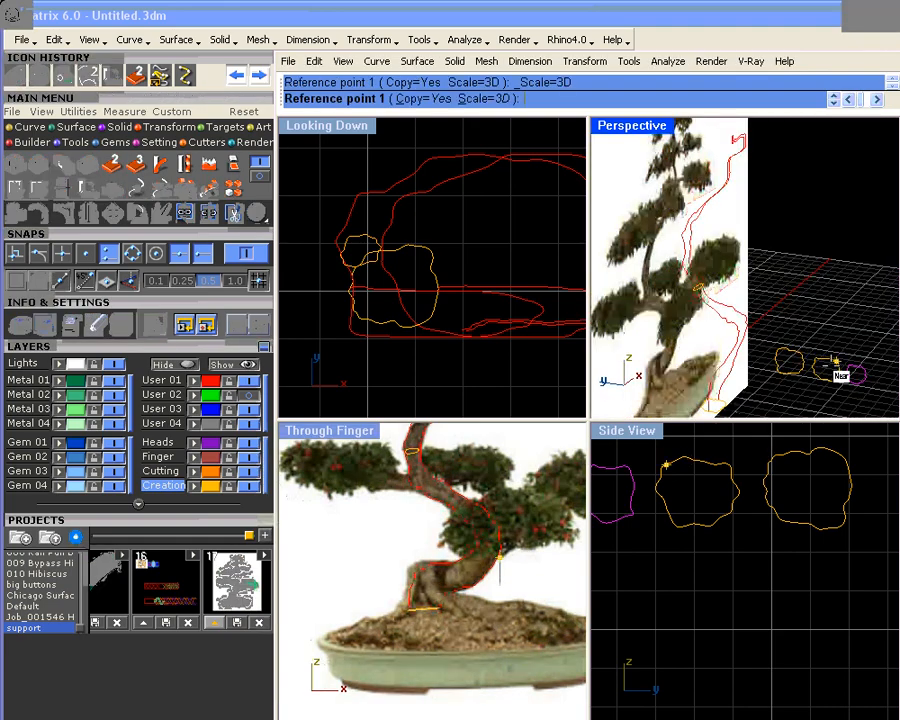
scroll(855, 370, "up", 3)
right_click_drag(855, 370, 778, 350, "shift")
left_click(742, 345)
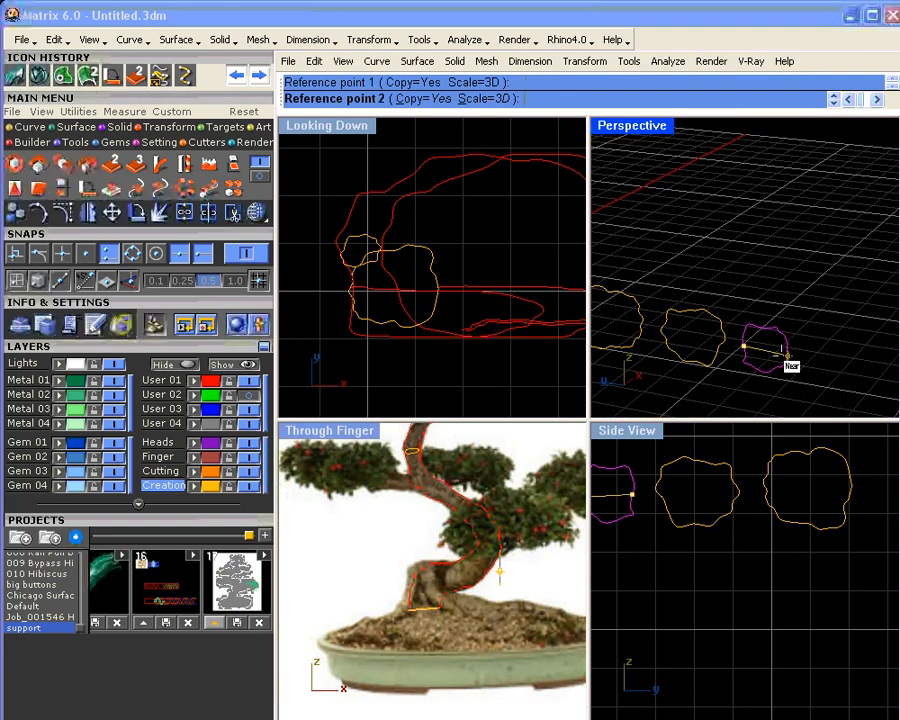
left_click(788, 349)
scroll(700, 202, "down", 6)
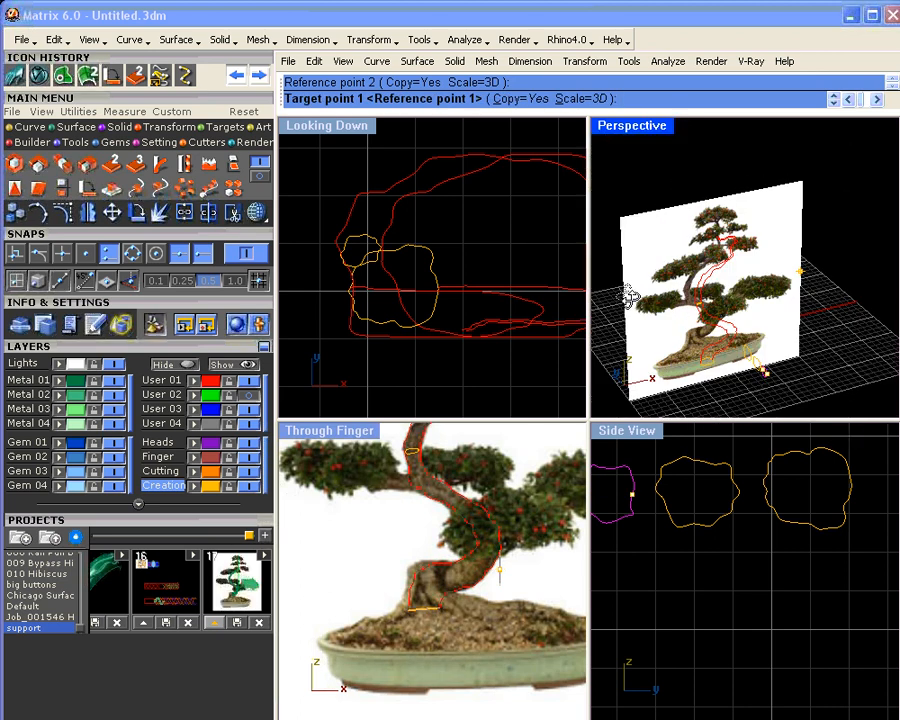
scroll(746, 247, "up", 5)
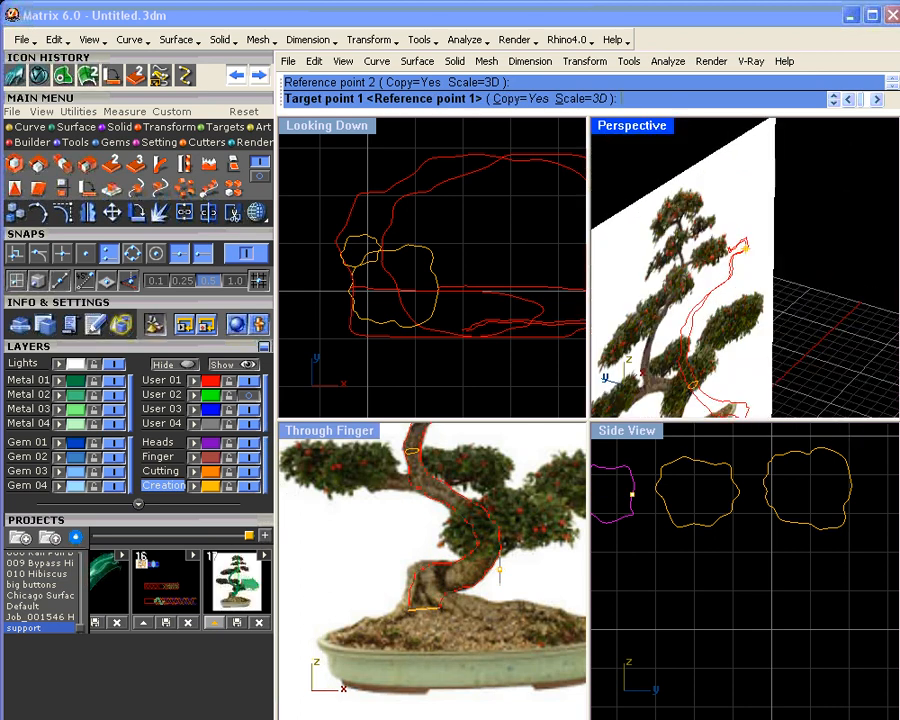
scroll(745, 247, "up", 5)
left_click(729, 205)
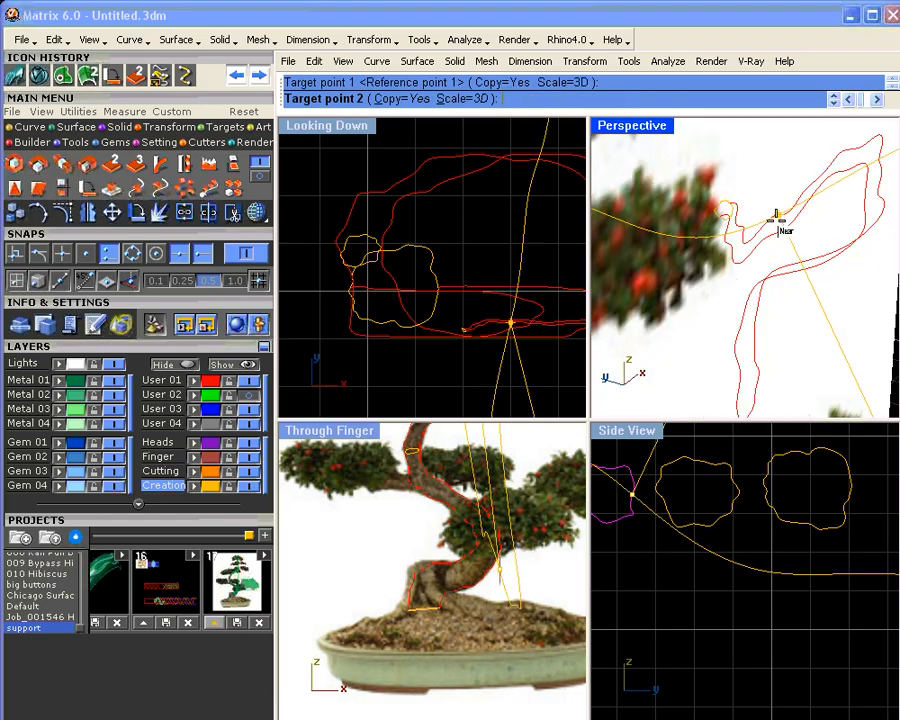
left_click(778, 216)
- Rotate the tip profile in 3D about the axis between the two curve ends to set it across the trunk's tip
scroll(472, 327, "up", 6)
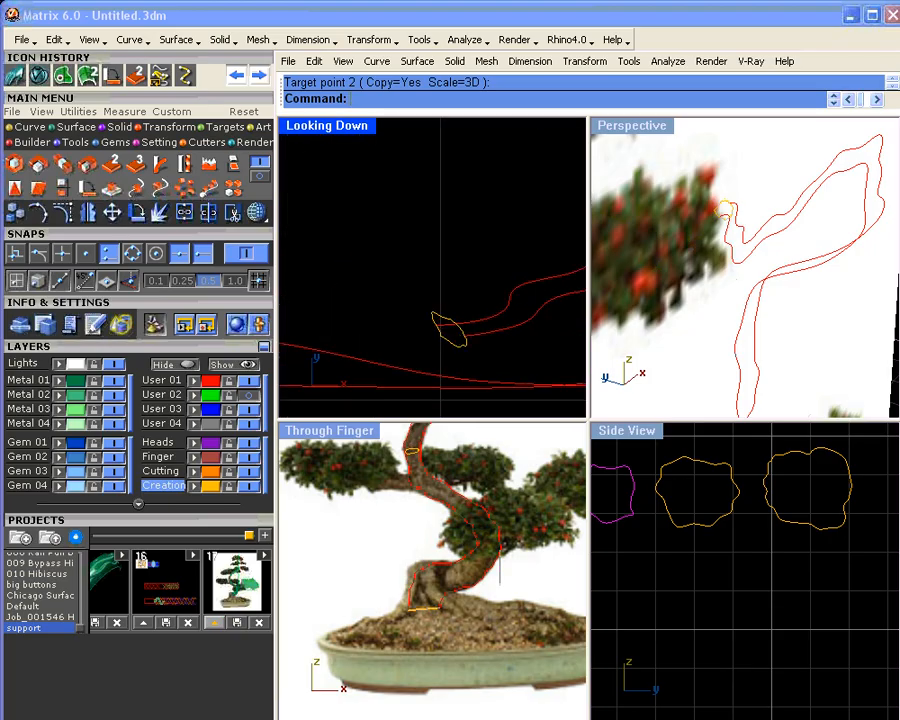
left_click(448, 317)
left_click(87, 190)
scroll(420, 332, "up", 6)
left_click(451, 317)
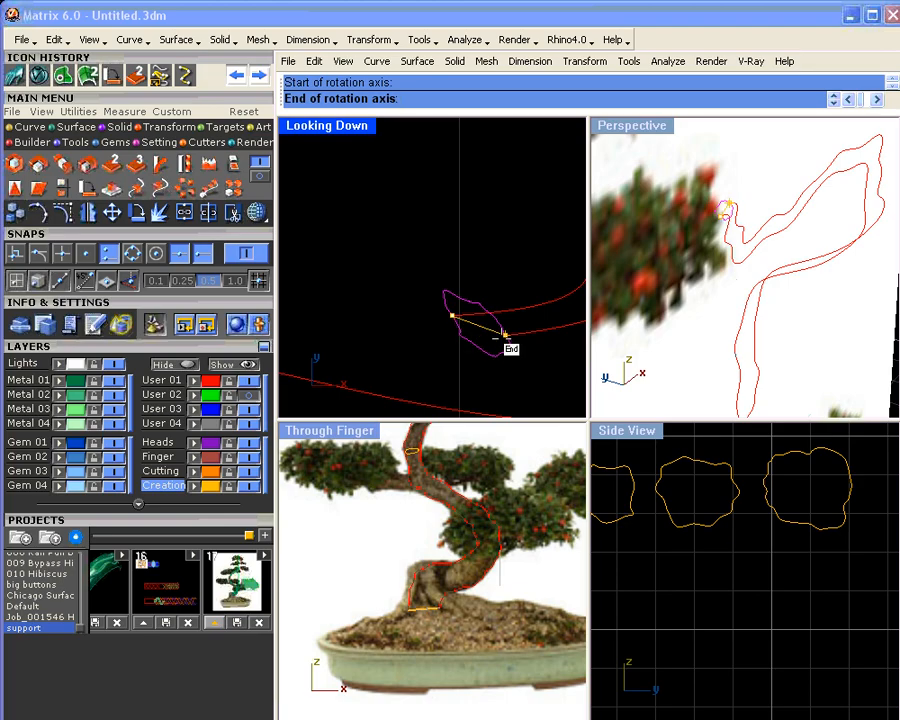
left_click(506, 335)
left_click(378, 245)
left_click(422, 215)
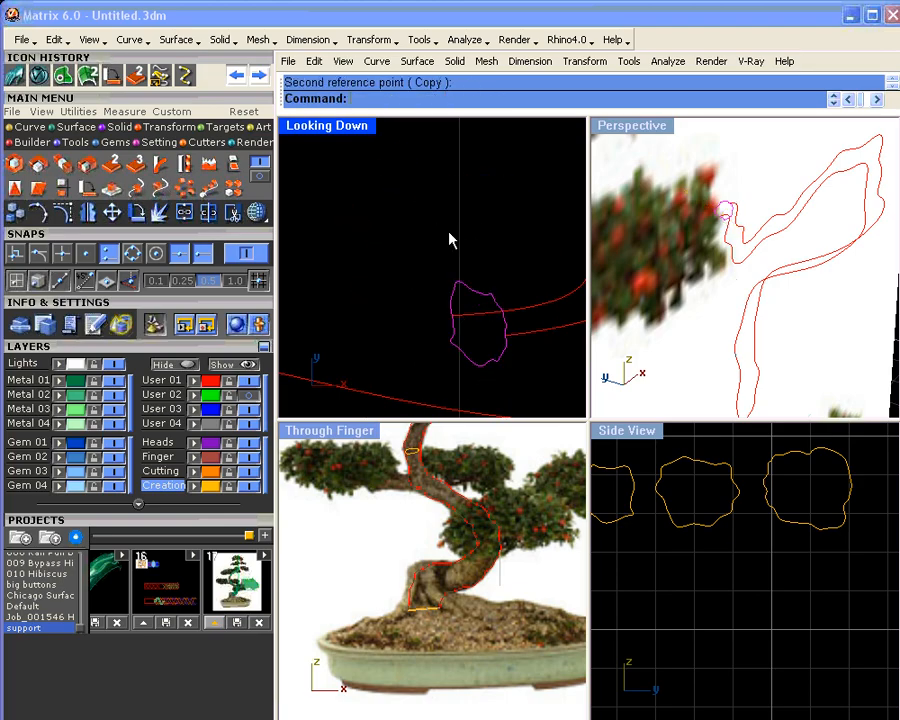
- Hide the User 04 layer holding the bonsai reference photo and maximize the Perspective view
scroll(450, 237, "down", 5)
scroll(757, 247, "down", 10)
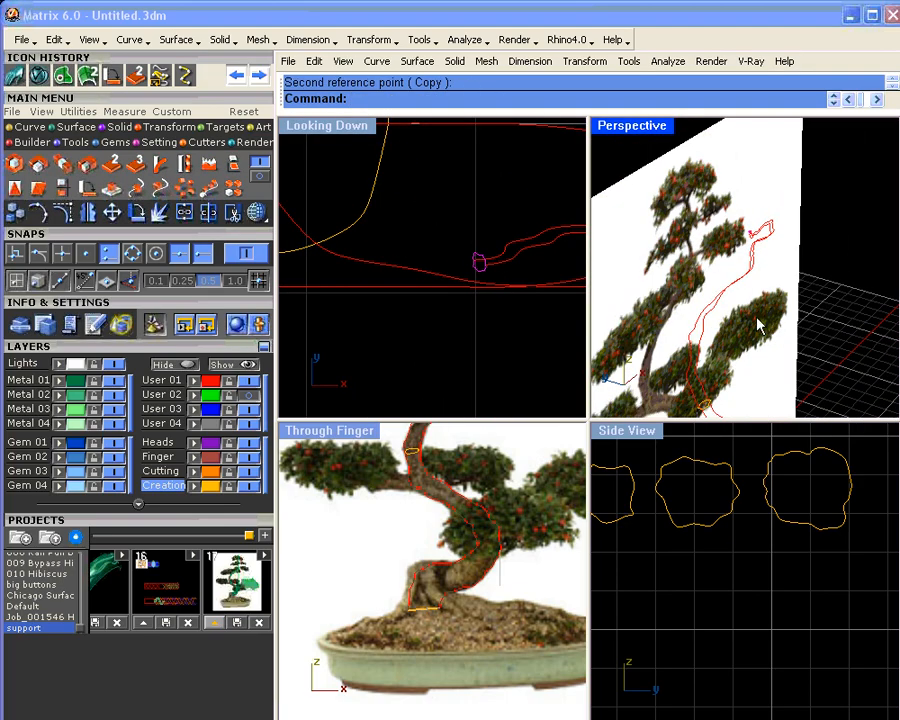
left_click(249, 425)
scroll(660, 280, "down", 6)
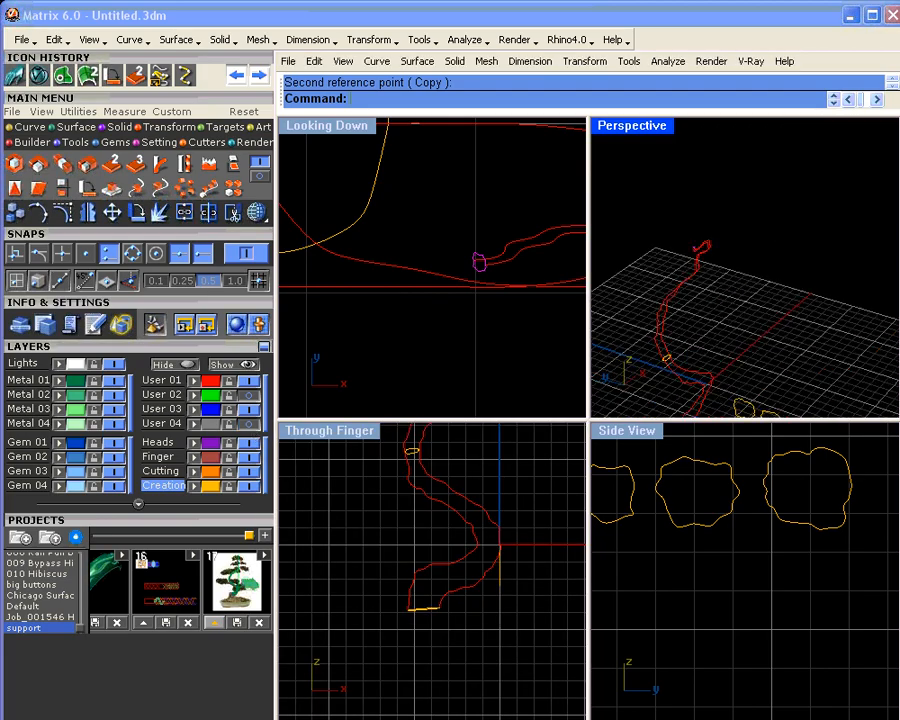
right_click_drag(716, 315, 750, 222, "shift")
double_click(660, 128)
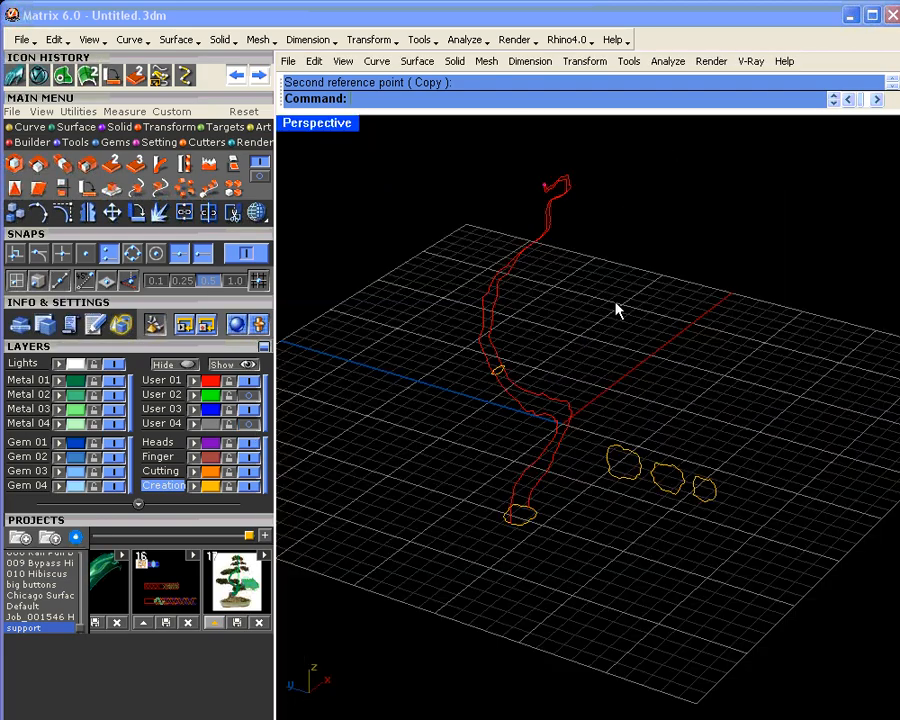
- Start a two-rail sweep with the two trunk curves as rails and the base, middle and tip profiles as cross sections
left_click(70, 127)
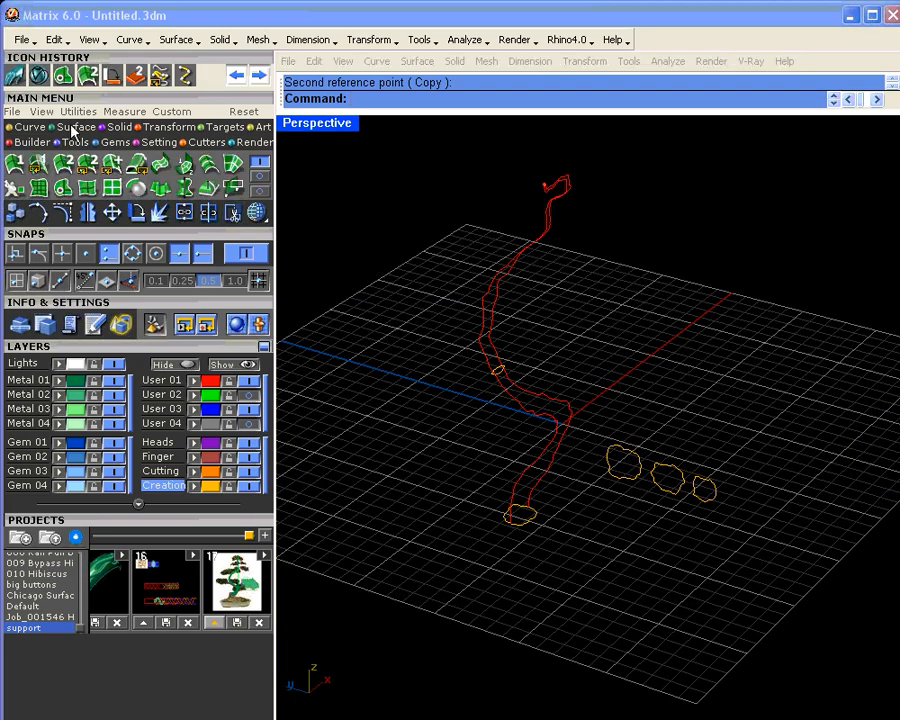
left_click(38, 163)
left_click(548, 435)
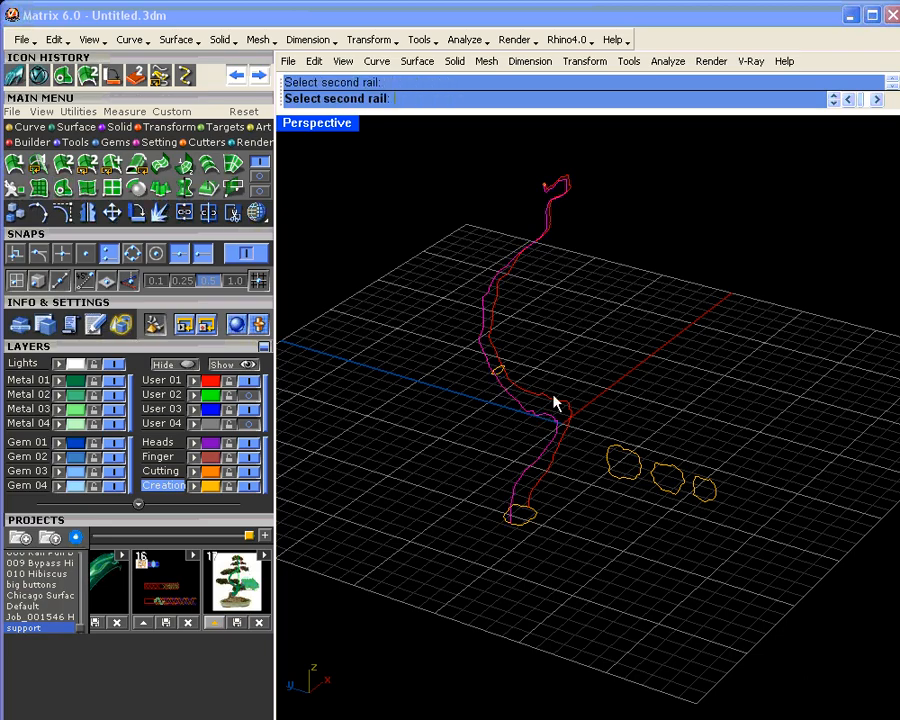
left_click(554, 402)
left_click(525, 515)
left_click(503, 378)
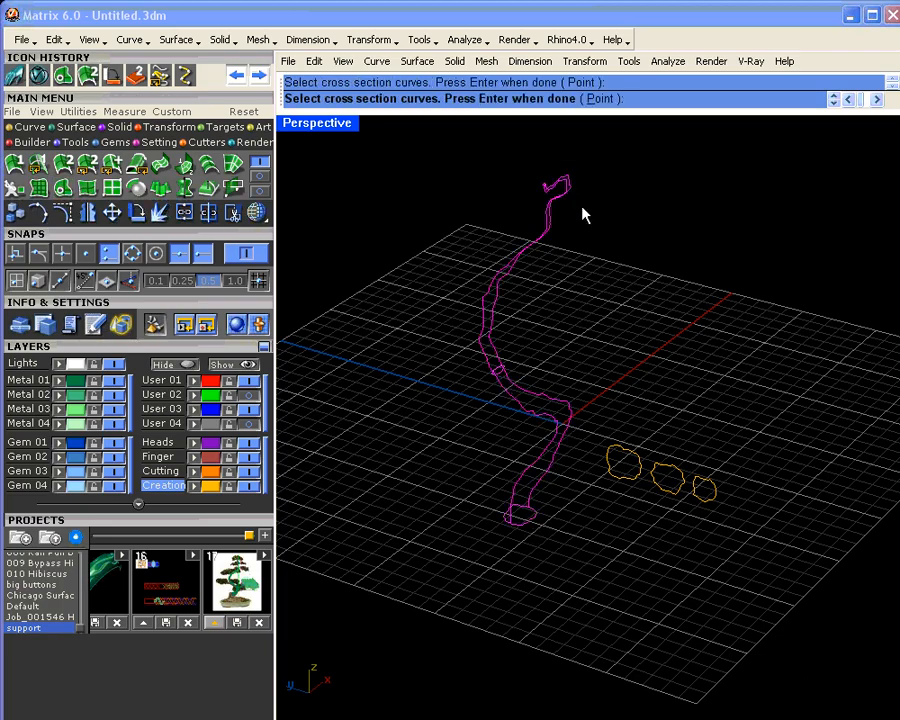
key("Return")
- Move the seam points of the base and mid-trunk profiles to where the same trunk curve meets each profile
scroll(545, 462, "up", 5)
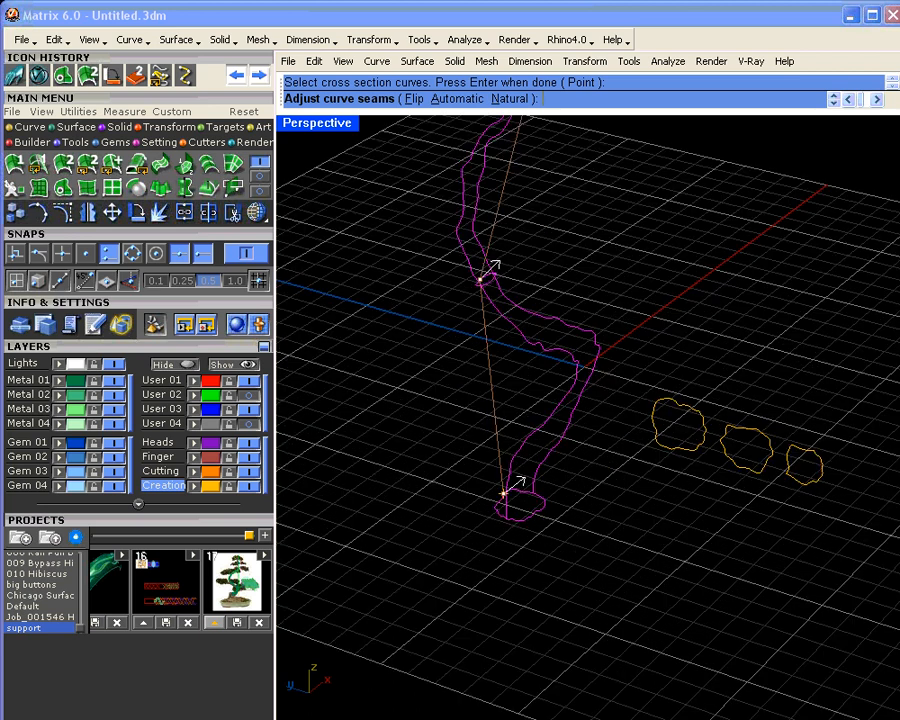
left_click(478, 458)
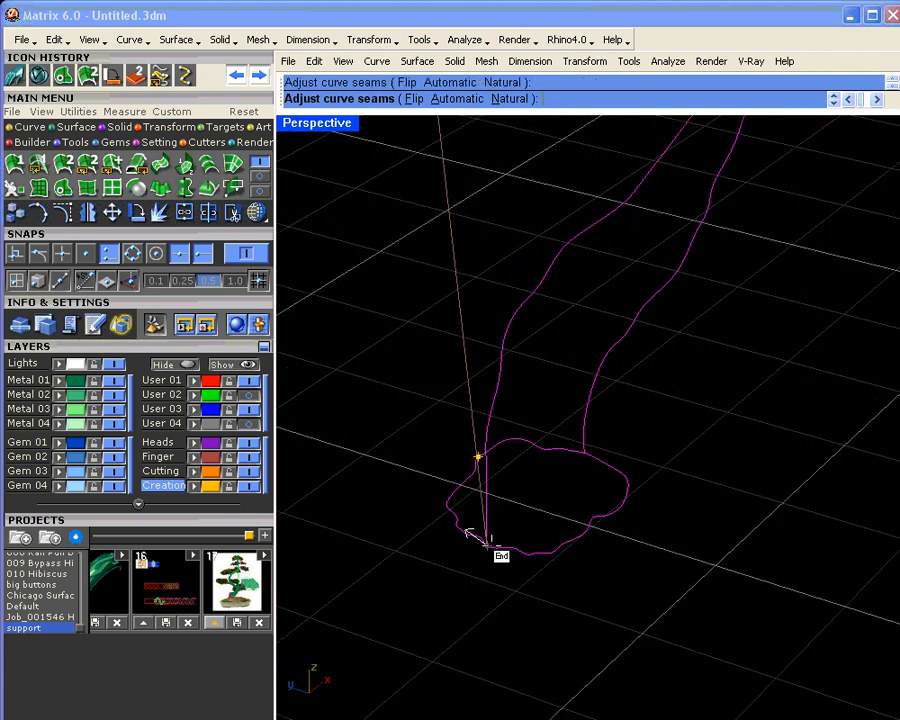
left_click(486, 545)
scroll(574, 370, "down", 5)
right_click_drag(588, 264, 603, 435, "shift")
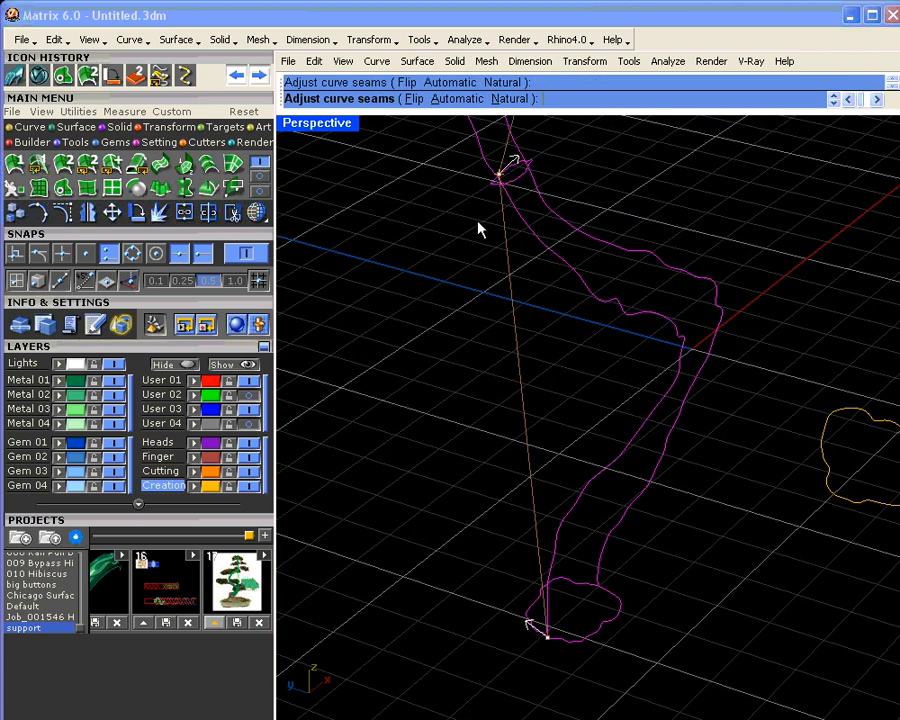
right_click_drag(478, 230, 614, 283)
left_click(567, 245)
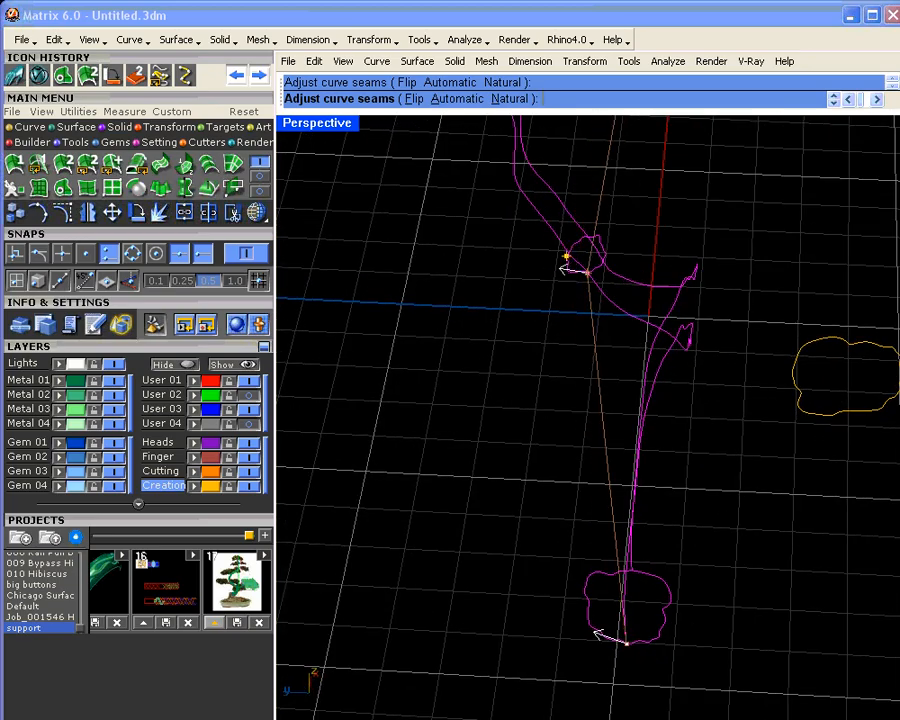
left_click(590, 272)
- Move the tip profile's seam point to the end of that same trunk curve and accept the seams to preview the sweep
scroll(649, 227, "down", 6)
right_click_drag(616, 158, 622, 343, "shift")
scroll(621, 344, "up", 8)
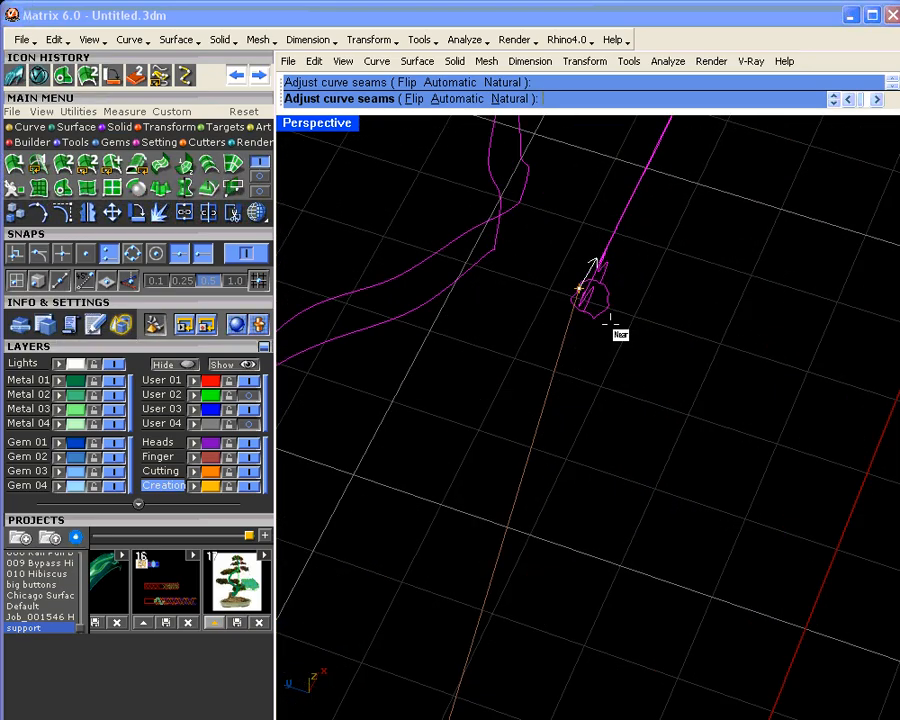
left_click(533, 271)
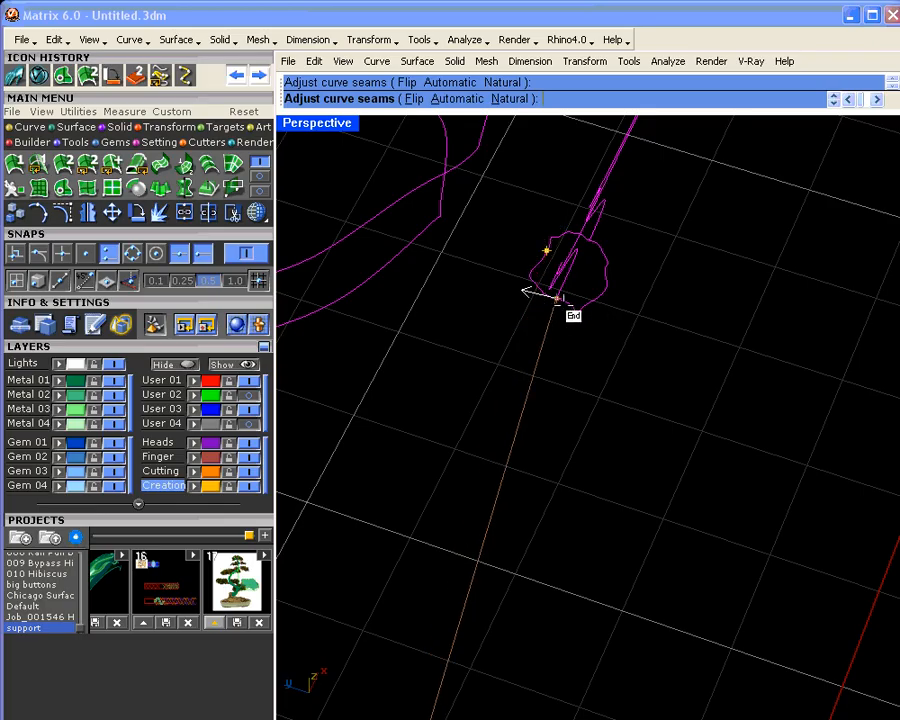
scroll(622, 372, "down", 8)
right_click_drag(622, 372, 501, 350)
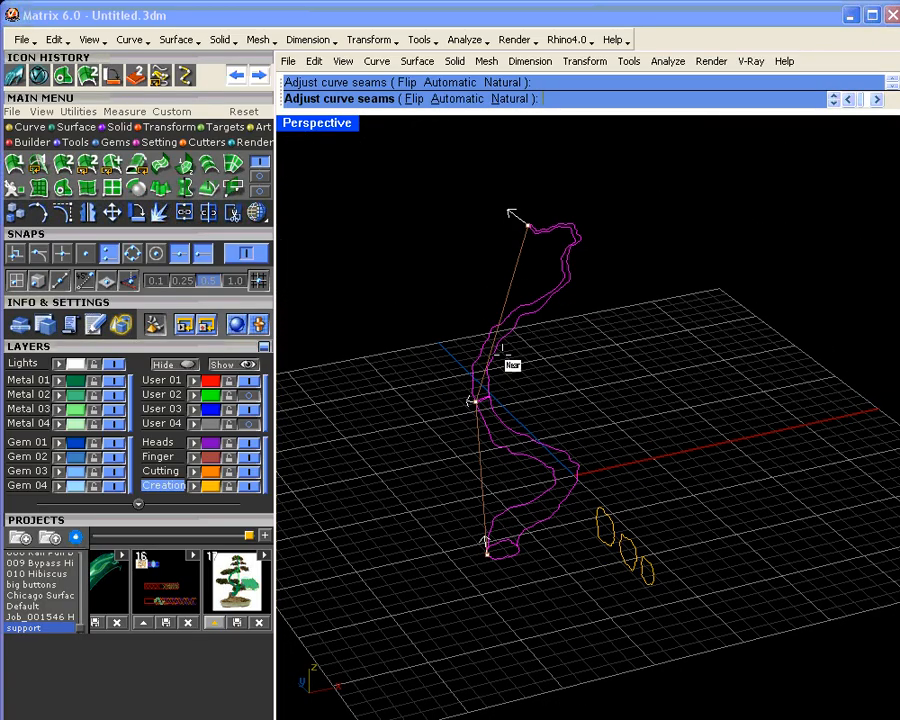
right_click(503, 355)
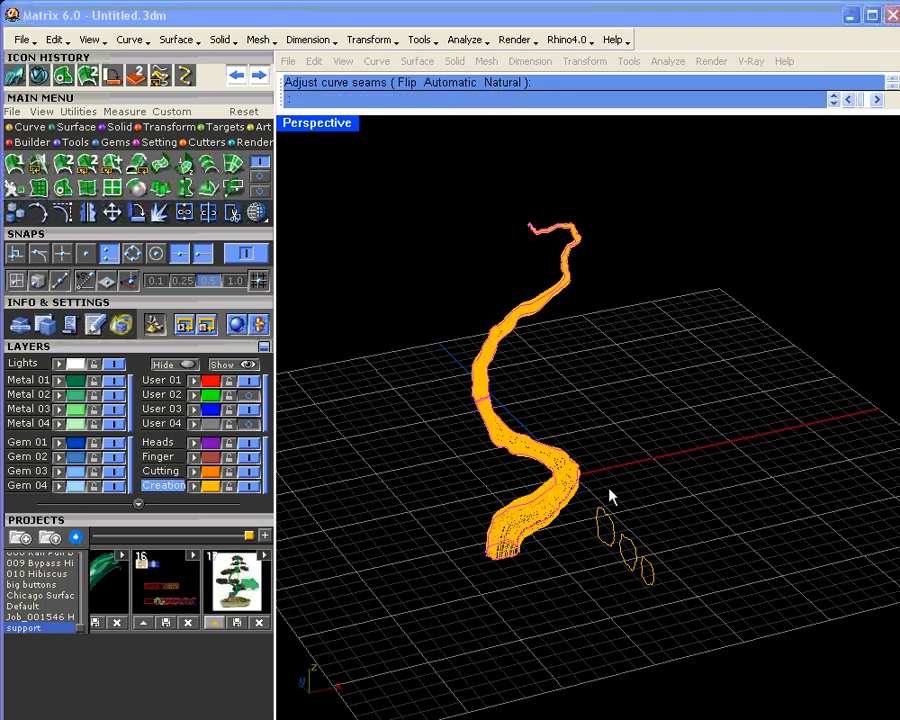
- Add sweep slashes between the rails at the trunk's lower bend and on the slanted stretch below the mid-trunk profile
right_click_drag(652, 478, 557, 404)
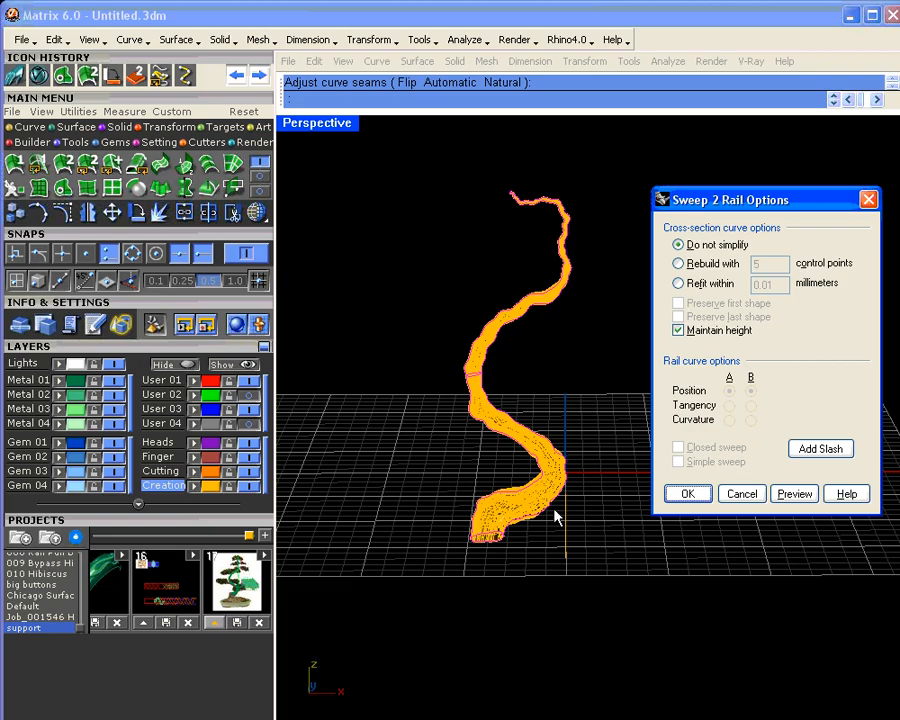
right_click_drag(540, 478, 545, 485)
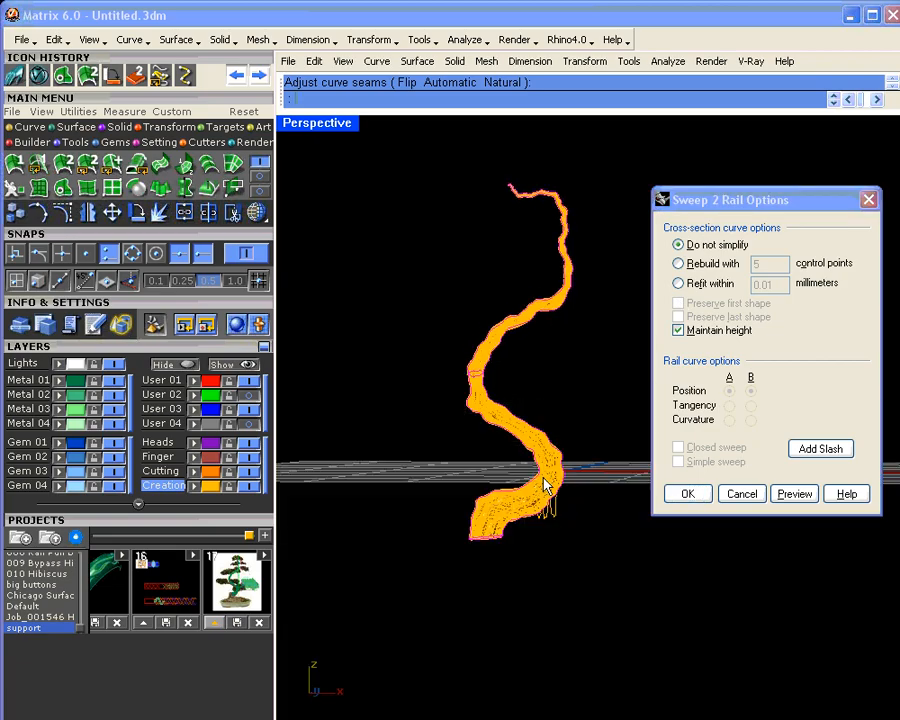
scroll(538, 474, "up", 3)
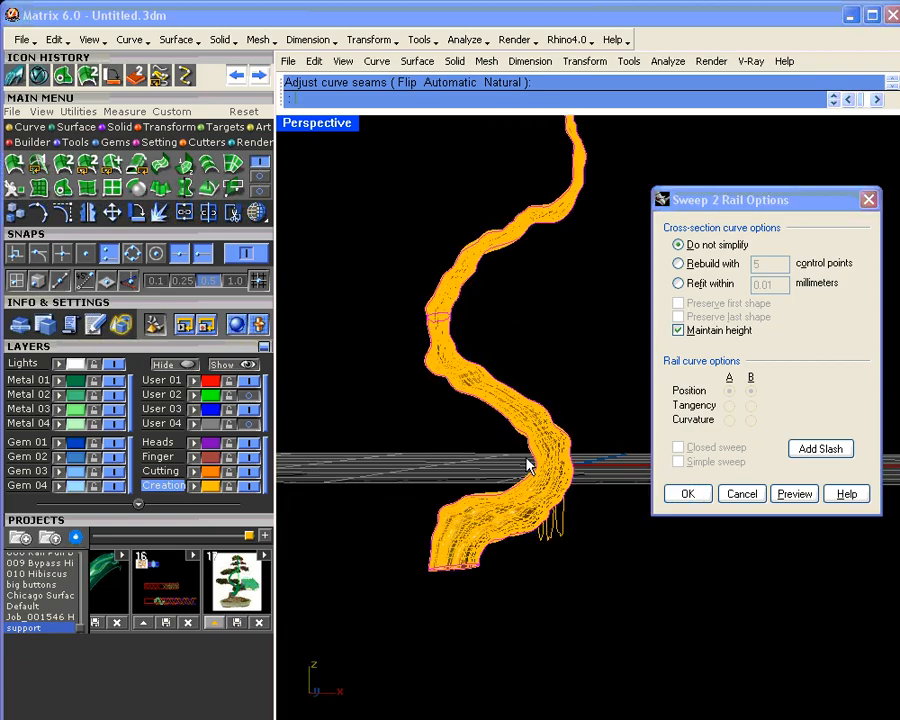
scroll(528, 466, "up", 4)
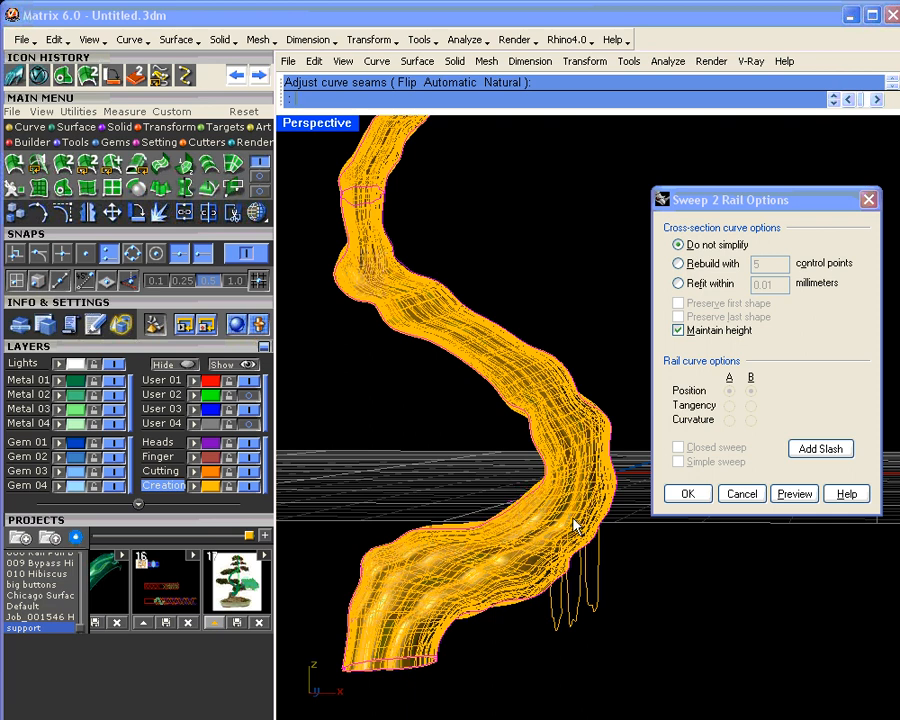
left_click(820, 450)
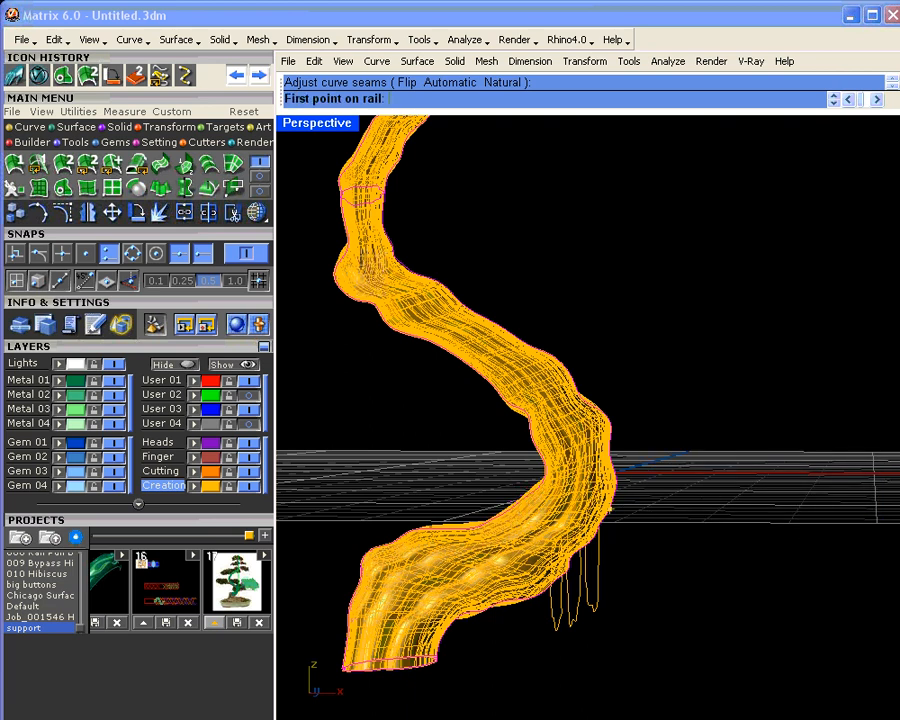
left_click(613, 516)
left_click(558, 497)
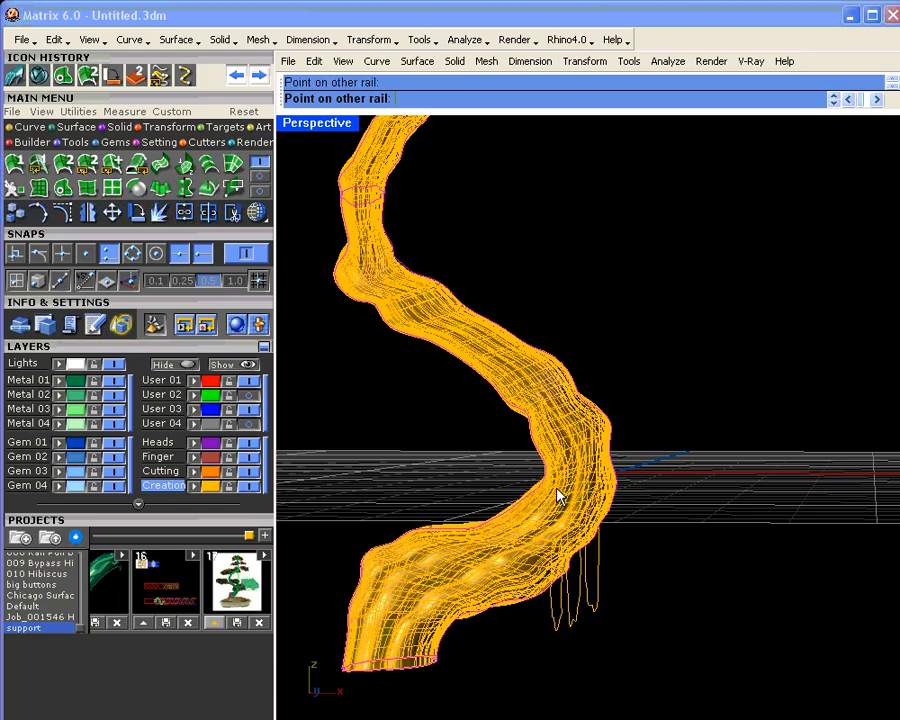
left_click(558, 497)
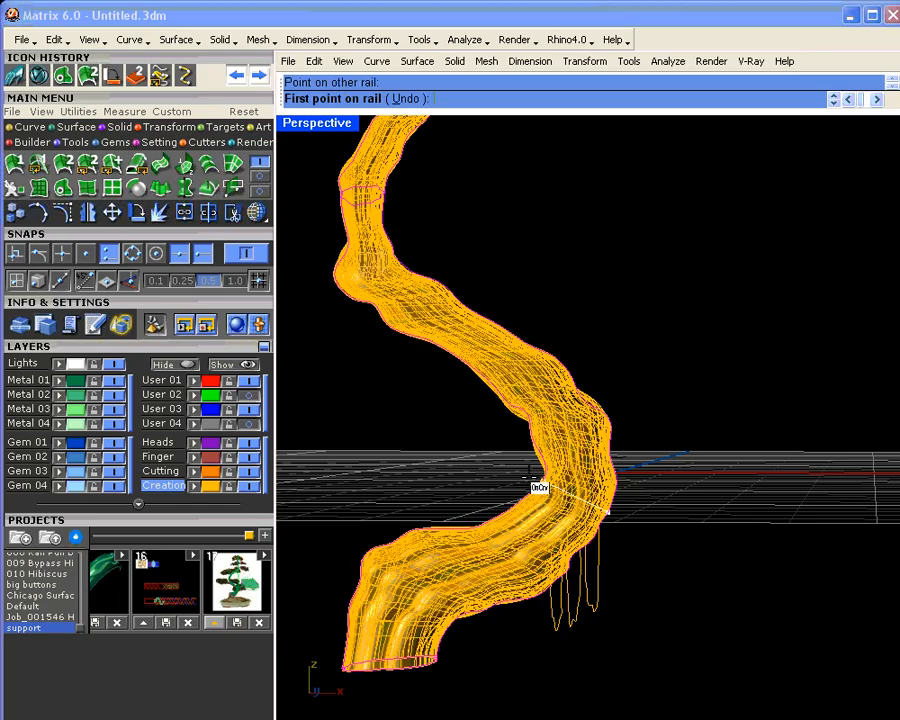
left_click(478, 341)
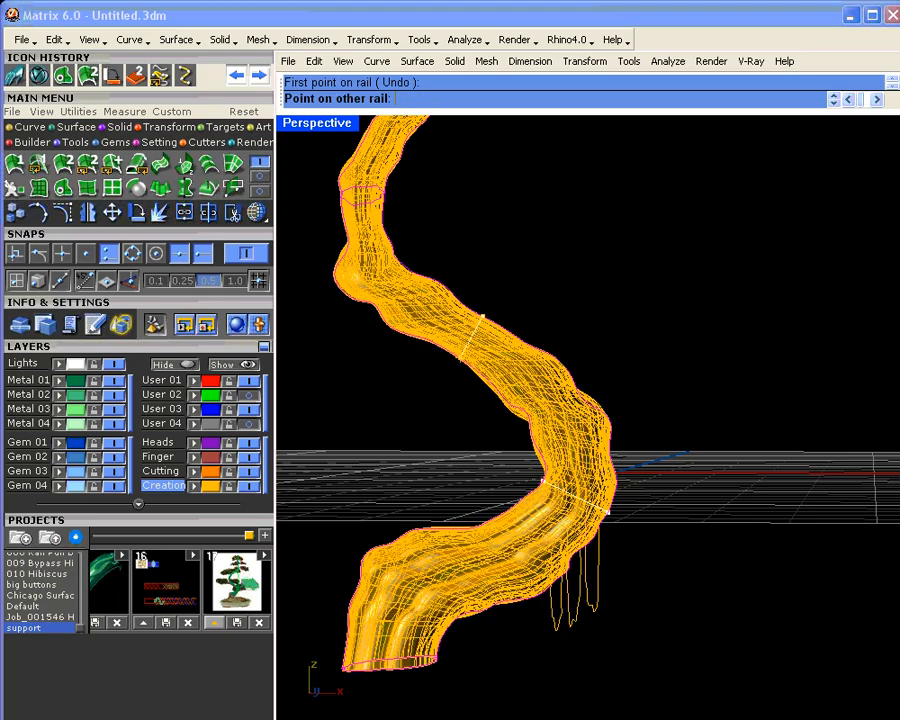
left_click(454, 355)
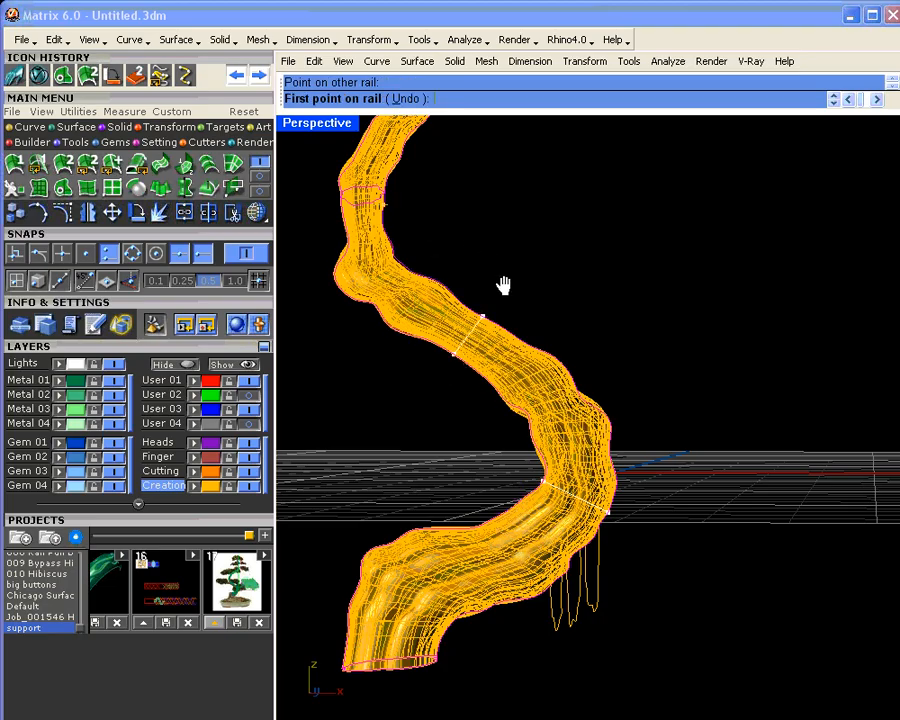
- Add sweep slashes between the rails on the curved stretch above the mid-trunk profile and at the upper bend
right_click_drag(503, 286, 509, 464, "shift")
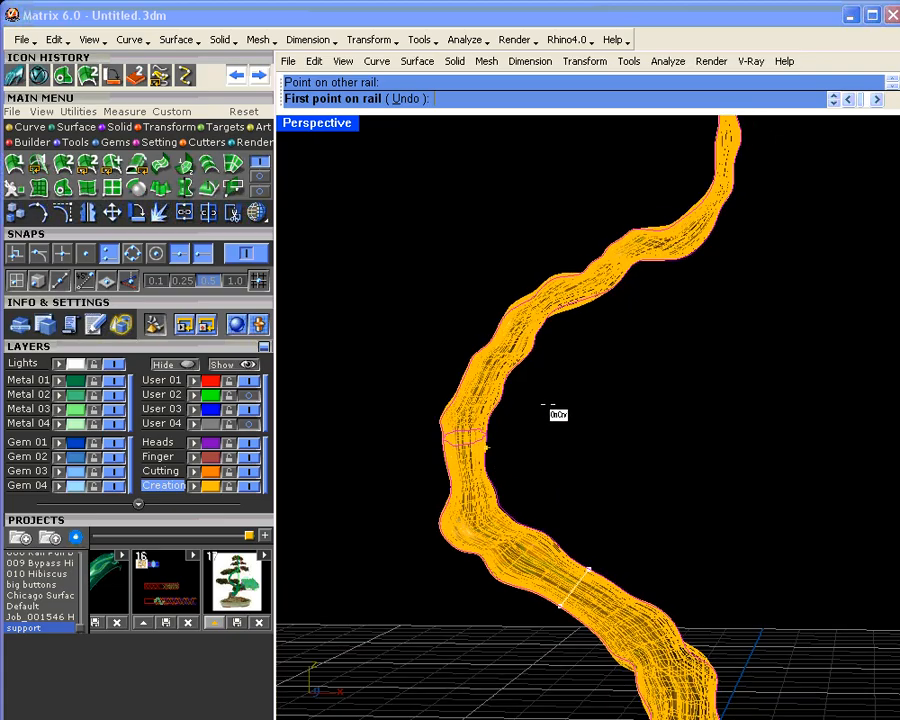
left_click(531, 323)
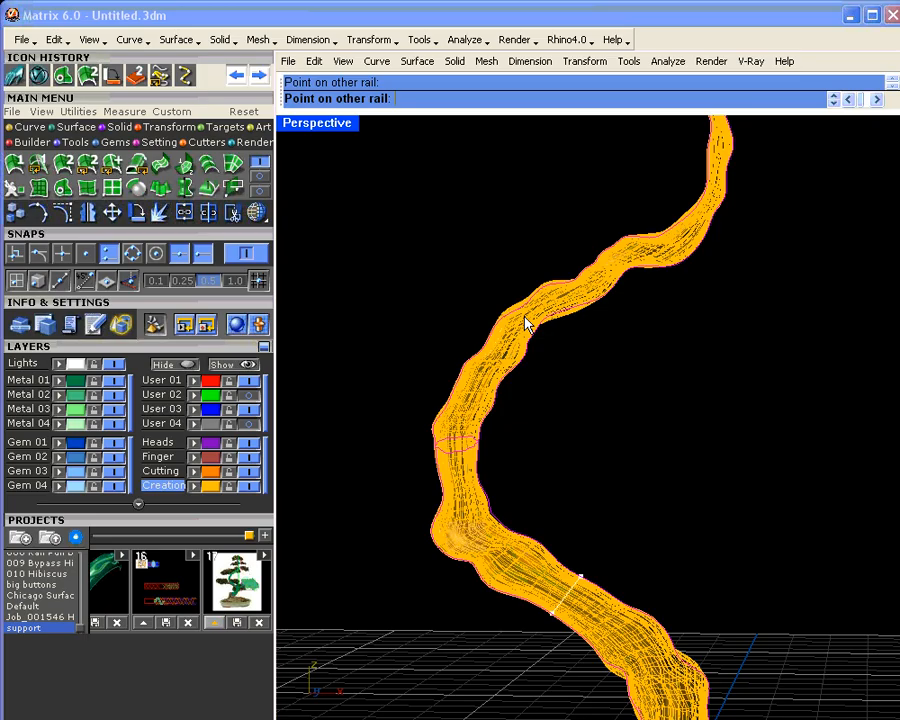
left_click(529, 322)
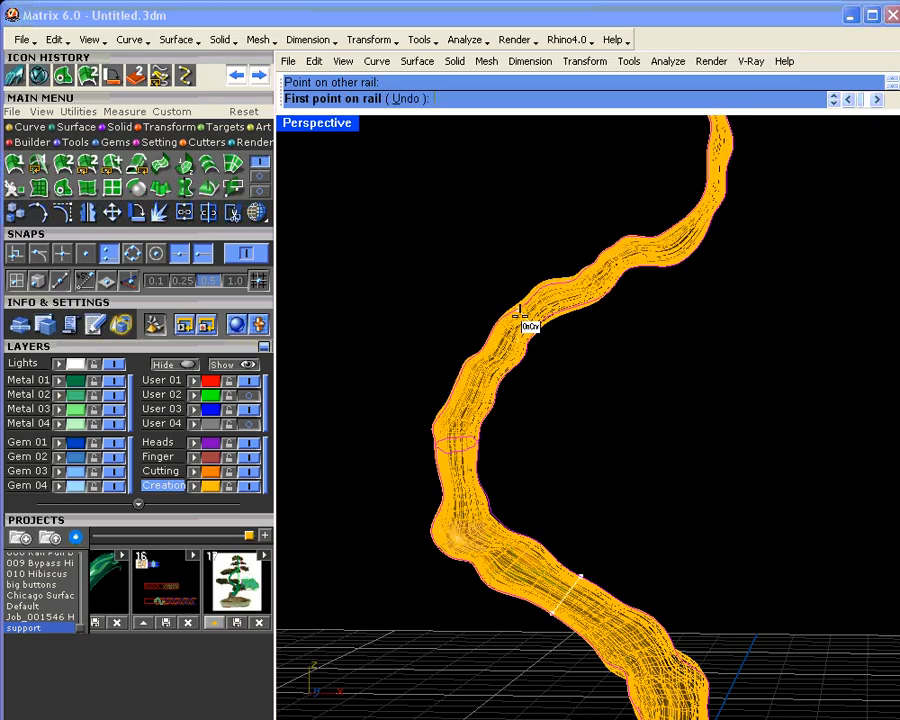
left_click(708, 205)
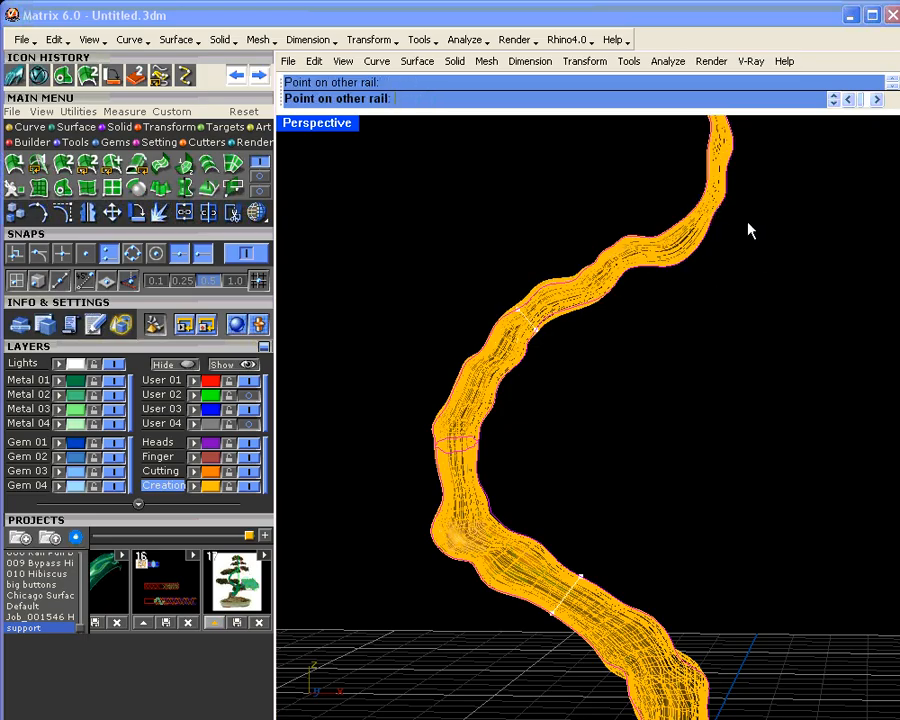
left_click(740, 223)
- Add two more sweep slashes on the thin upper trunk, one on the upright stretch and one near the tip, and finish adding slashes
mouse_move(738, 245)
right_mouse_down("shift")
mouse_move(701, 347)
mouse_move(646, 408)
mouse_move(643, 482)
mouse_move(640, 458)
right_mouse_up("shift")
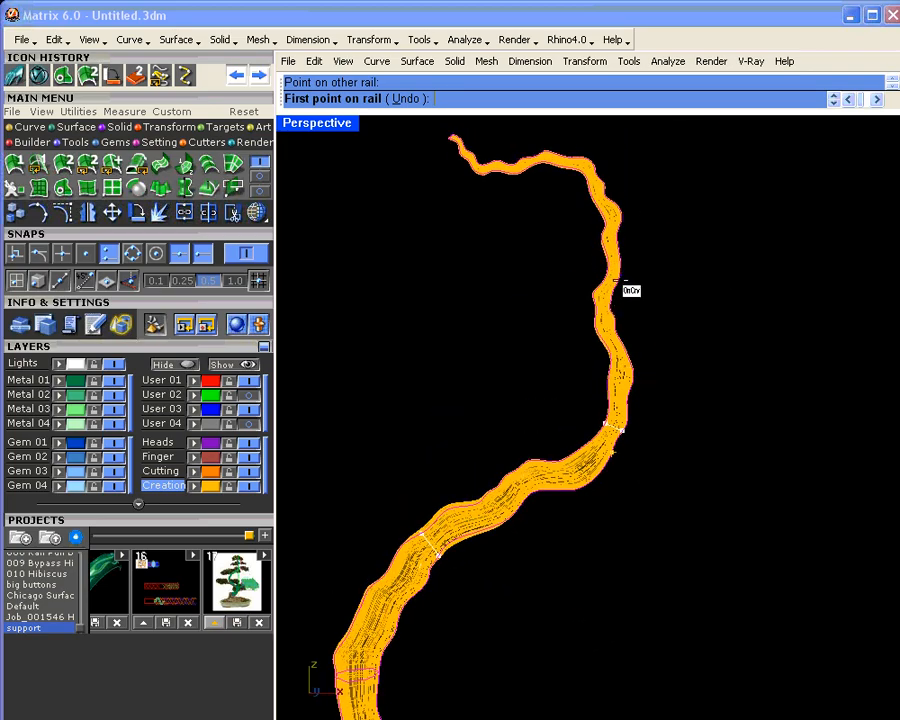
left_click(613, 265)
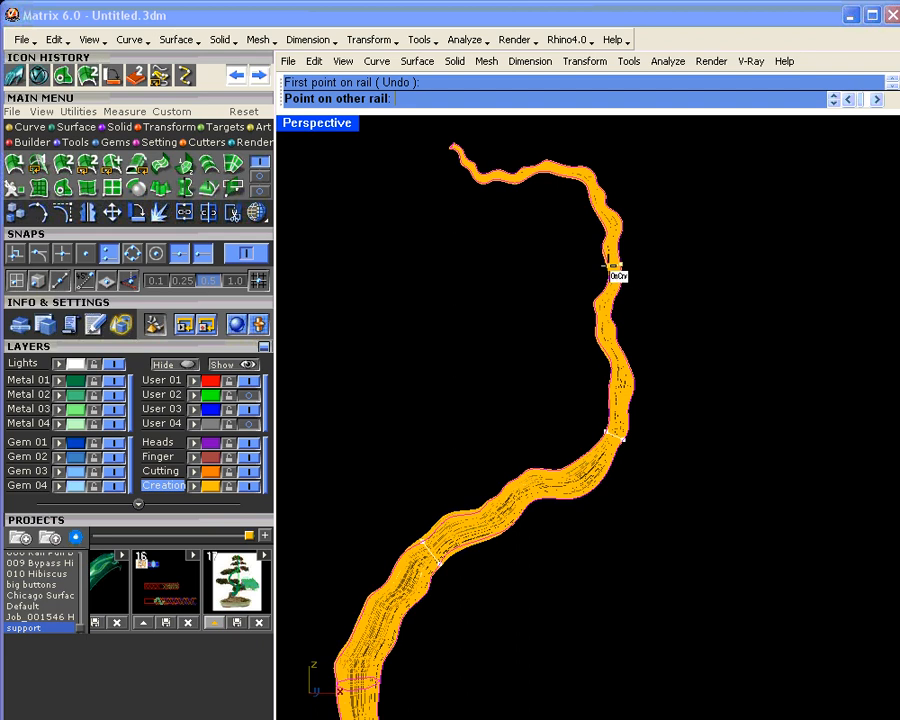
left_click(610, 277)
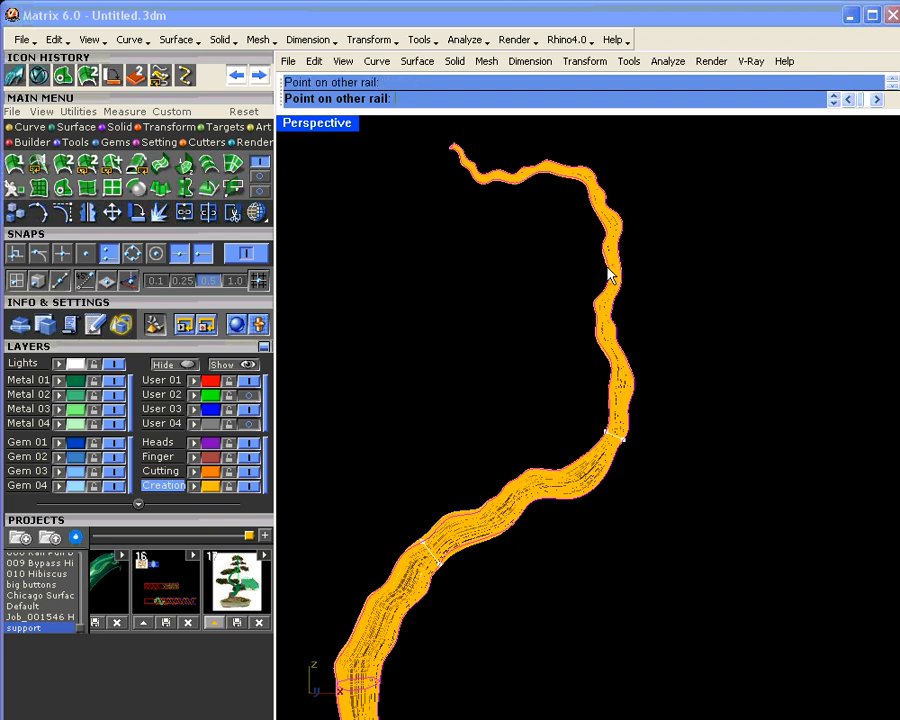
left_click(564, 190)
left_click(555, 172)
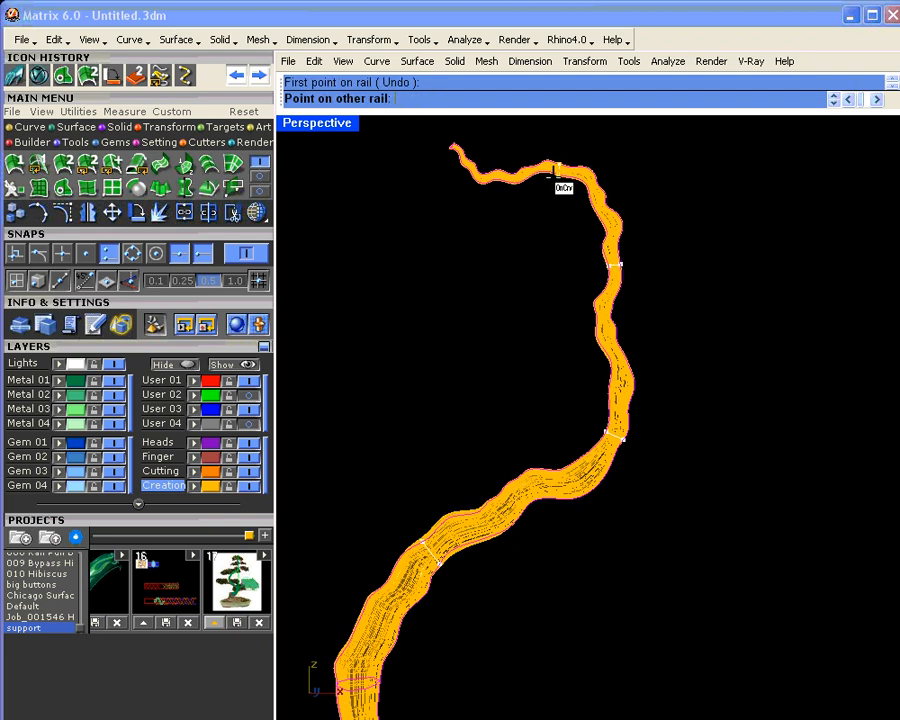
left_click(555, 172)
left_click(524, 319)
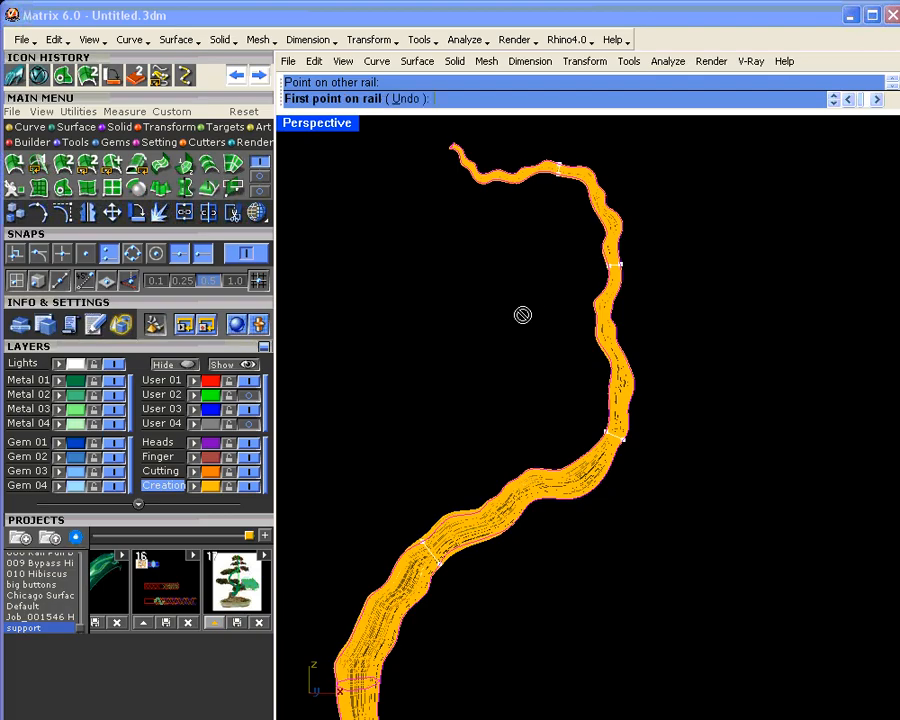
key("Return")
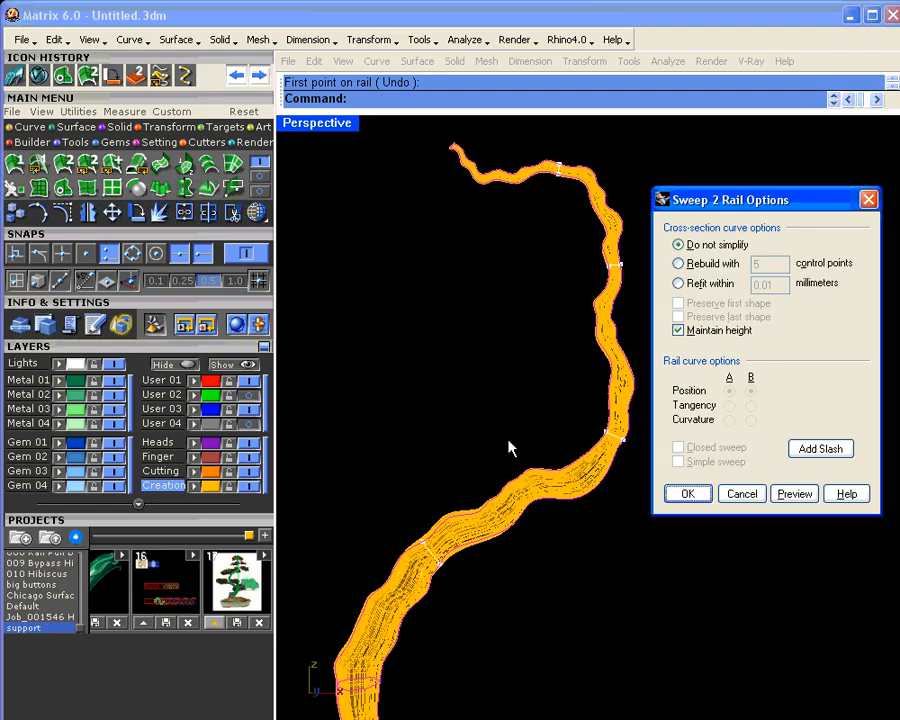
- Inspect the two-rail sweep preview, then preview it with Maintain height turned off for comparison
right_click_drag(540, 543, 529, 398)
scroll(529, 416, "down", 1)
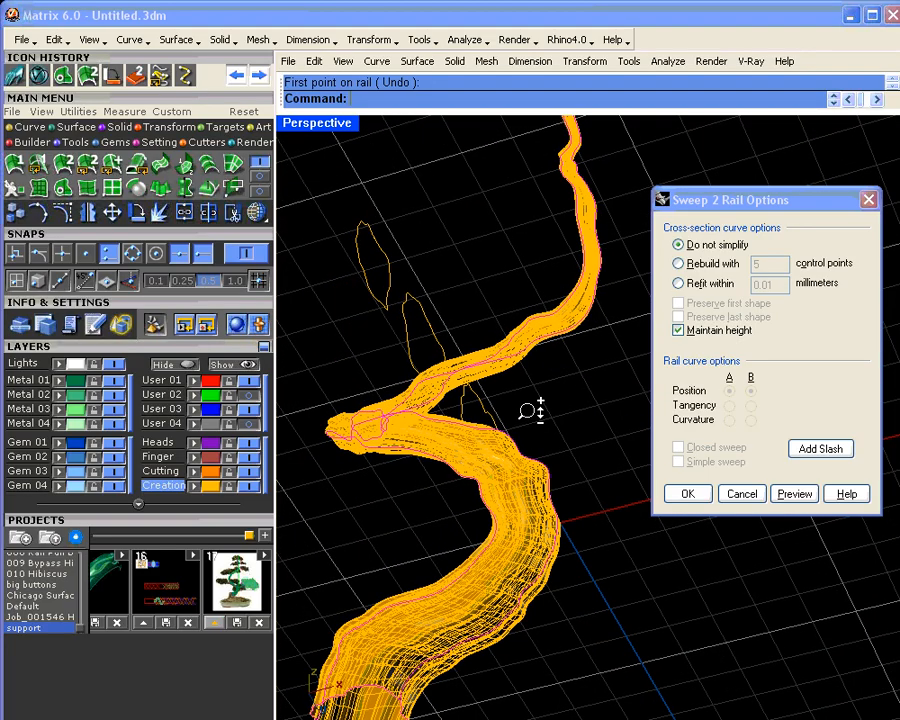
scroll(529, 412, "down", 3)
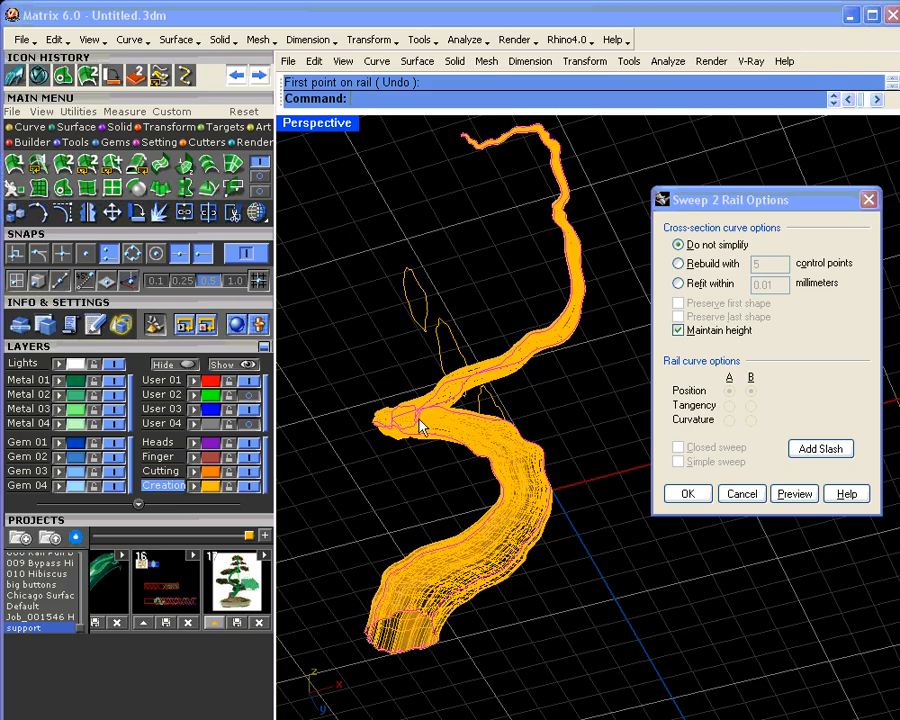
left_click(679, 331)
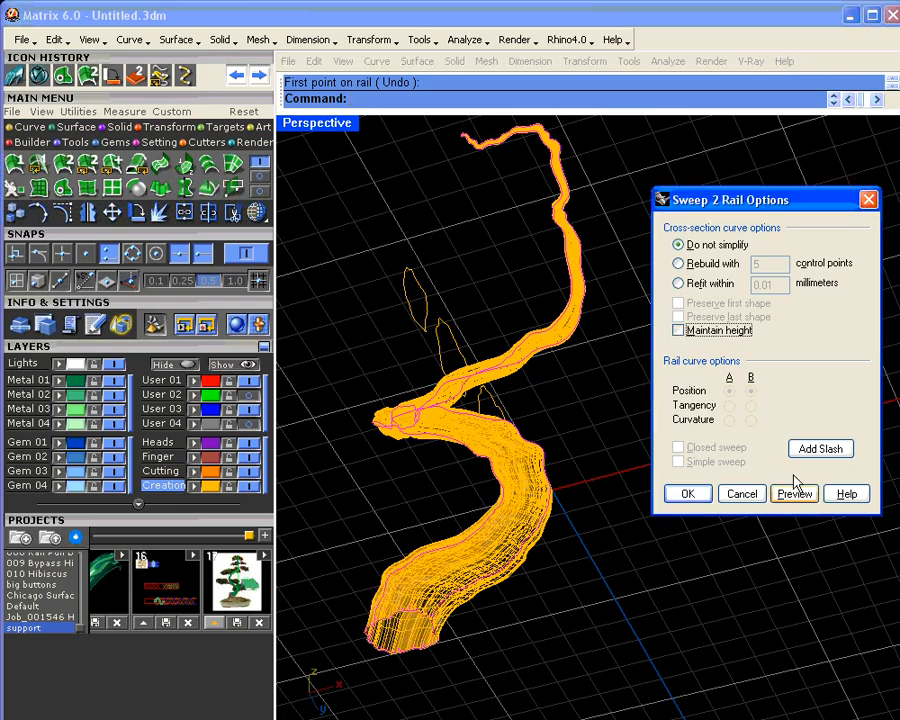
left_click(798, 494)
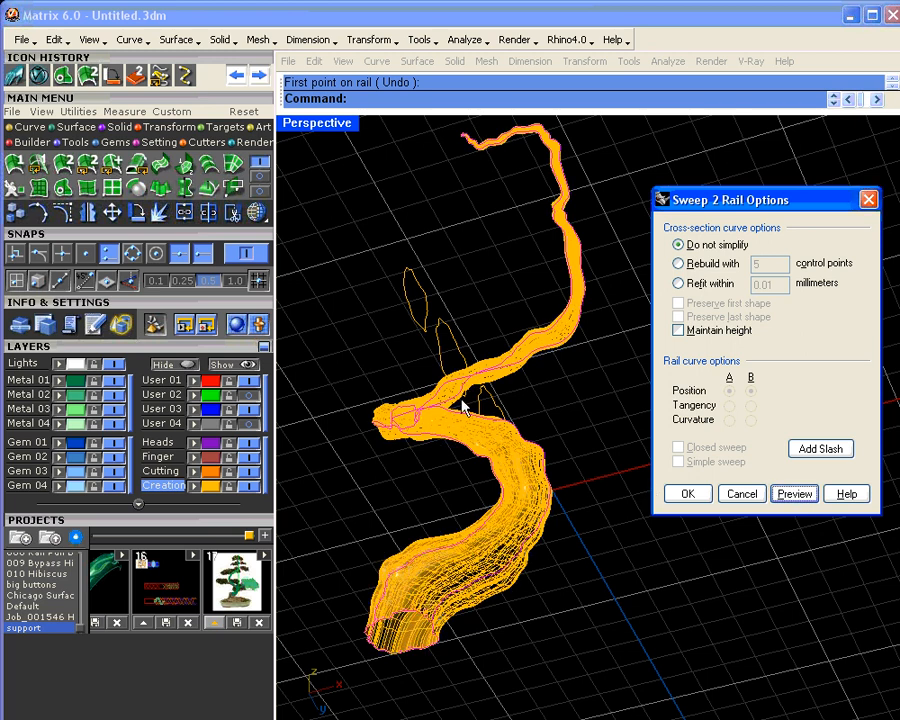
- Turn Maintain height back on and create the swept trunk surface
left_click(679, 330)
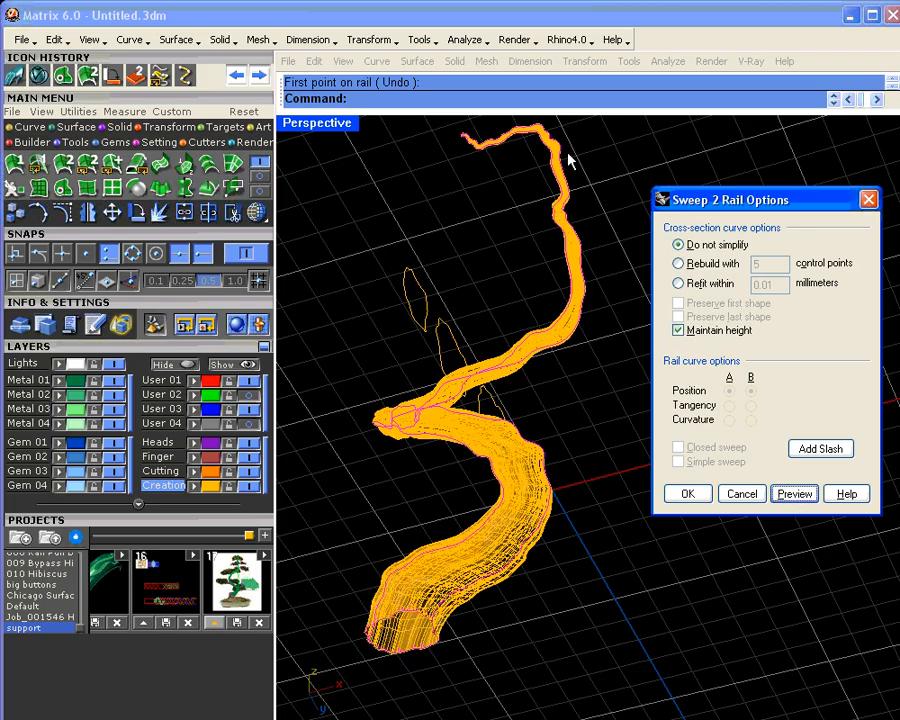
left_click(686, 499)
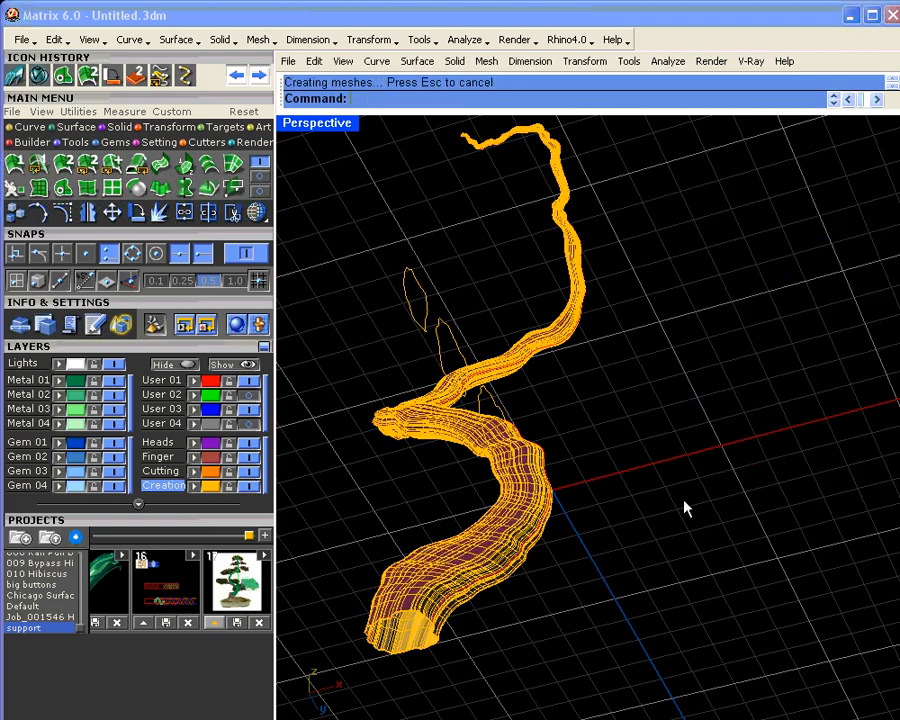
right_click_drag(580, 497, 718, 634)
scroll(607, 540, "down", 6)
right_click_drag(652, 596, 291, 478)
right_click_drag(505, 495, 620, 525)
- Flip the trunk surface's direction with the Flip command and assign it to the Metal 01 layer
left_click(588, 513)
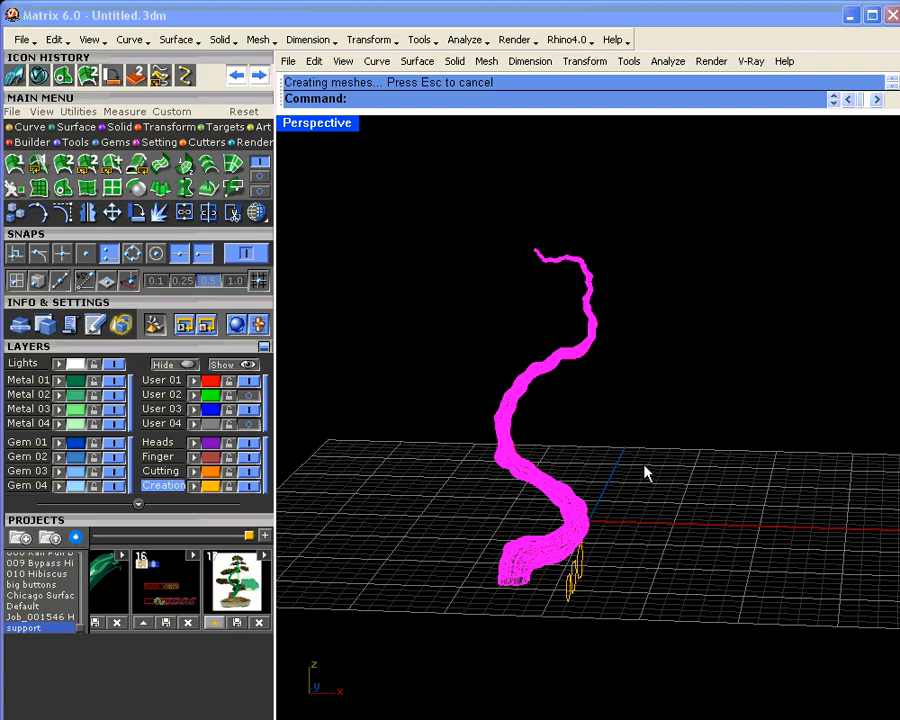
type("Flip")
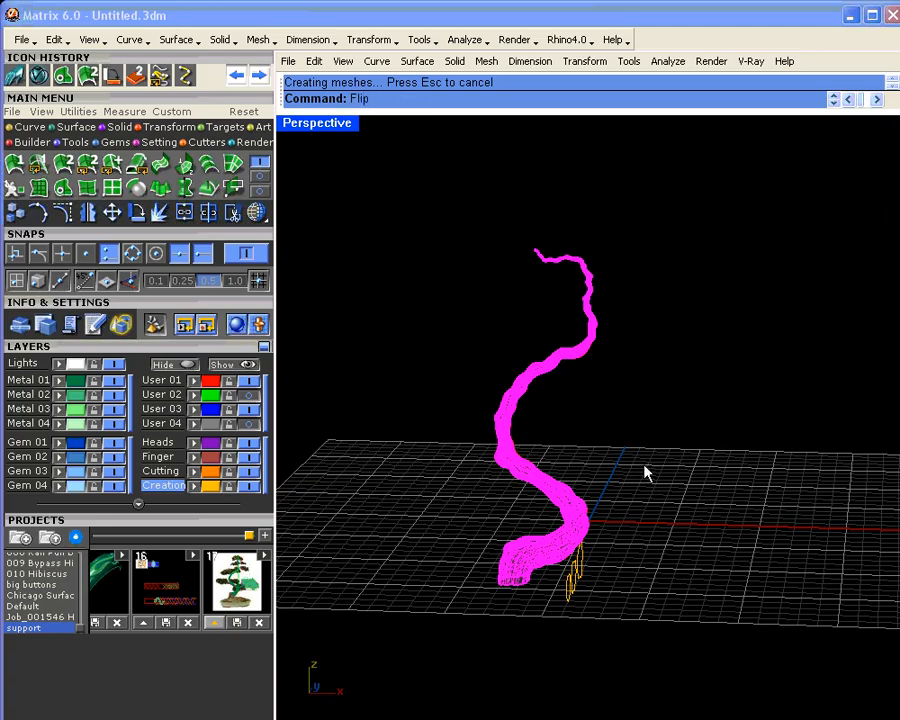
key("Return")
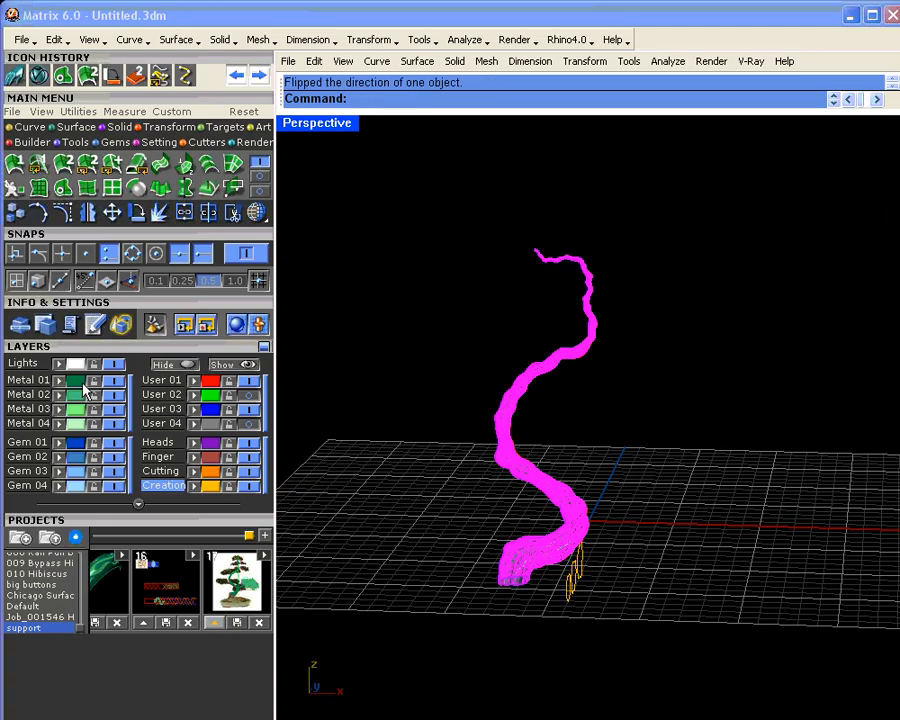
left_click(378, 368)
- Return to the four-viewport layout and show the User 04 layer with the bonsai reference picture
right_click_drag(538, 470, 557, 371)
scroll(632, 519, "up", 7)
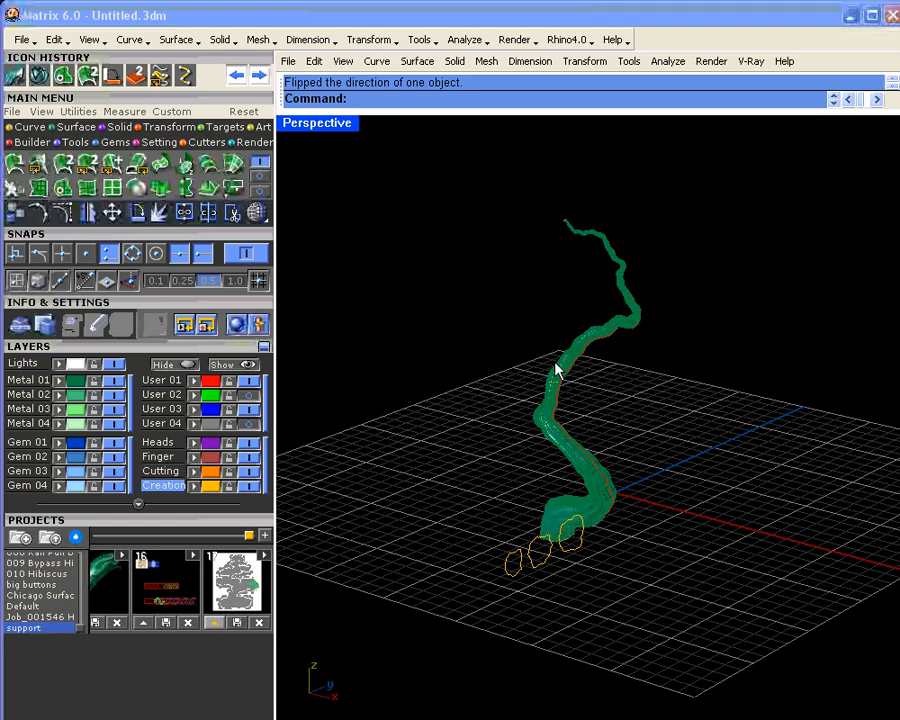
right_click_drag(557, 370, 695, 400)
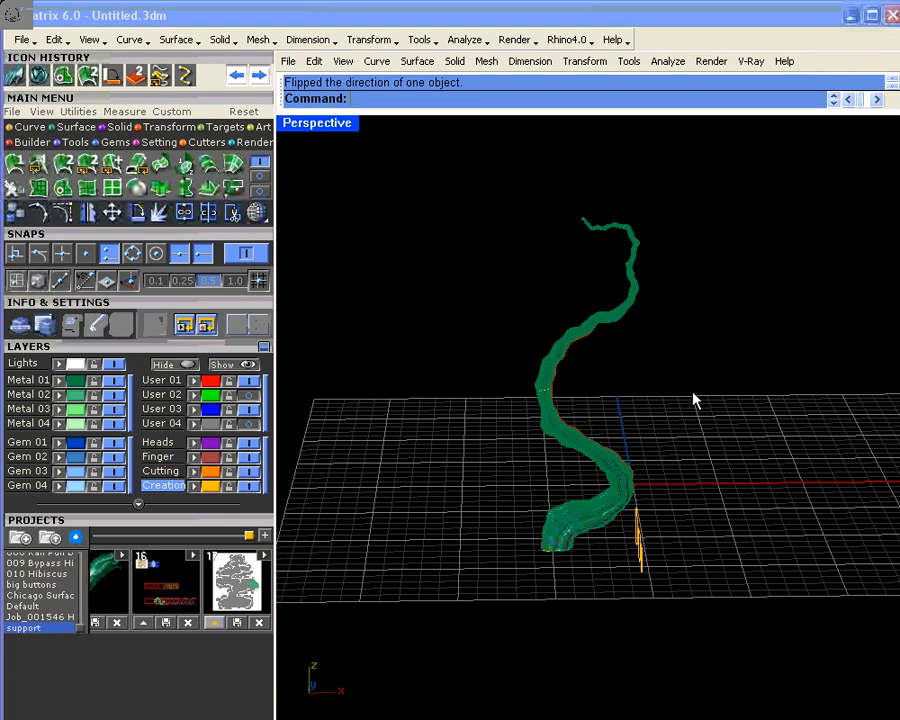
double_click(330, 130)
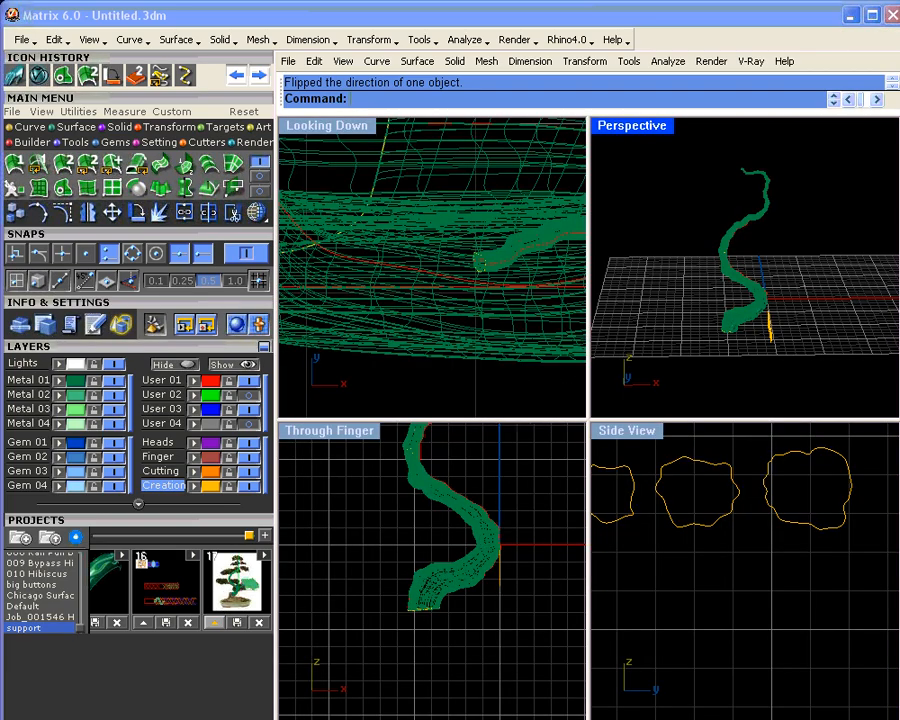
left_click(245, 423)
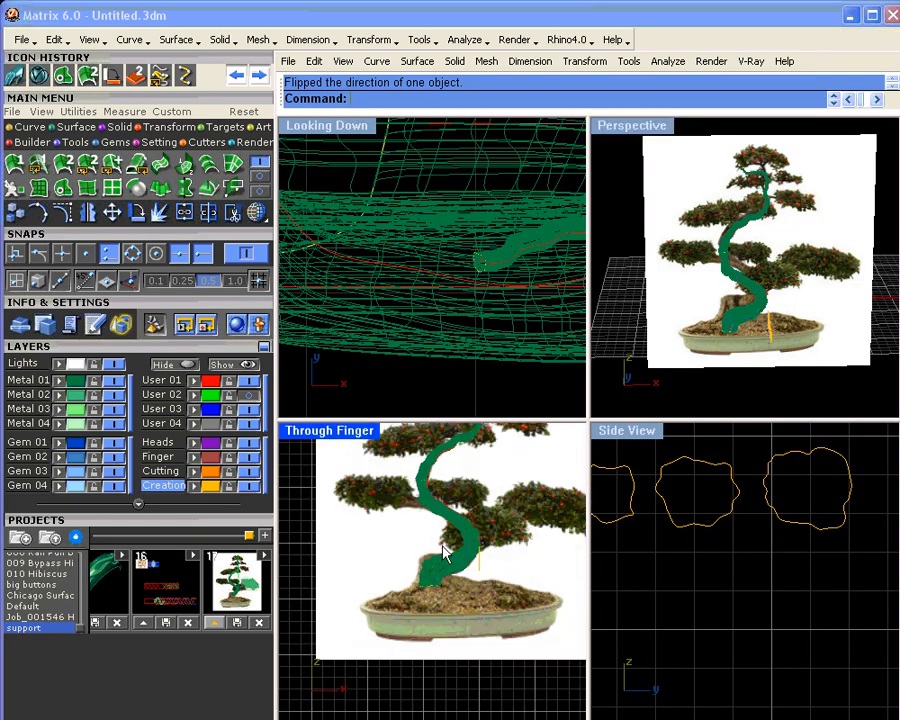
- Compare the base of the trunk surface with the bonsai picture in the Through Finger, Perspective and Looking Down views
scroll(405, 596, "up", 5)
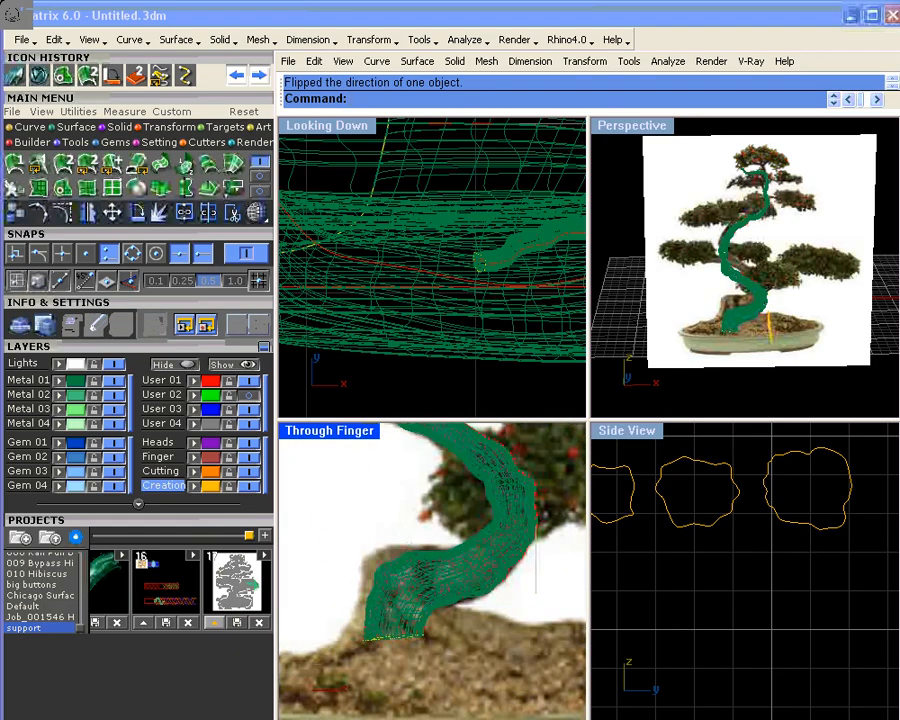
right_click_drag(768, 334, 781, 289)
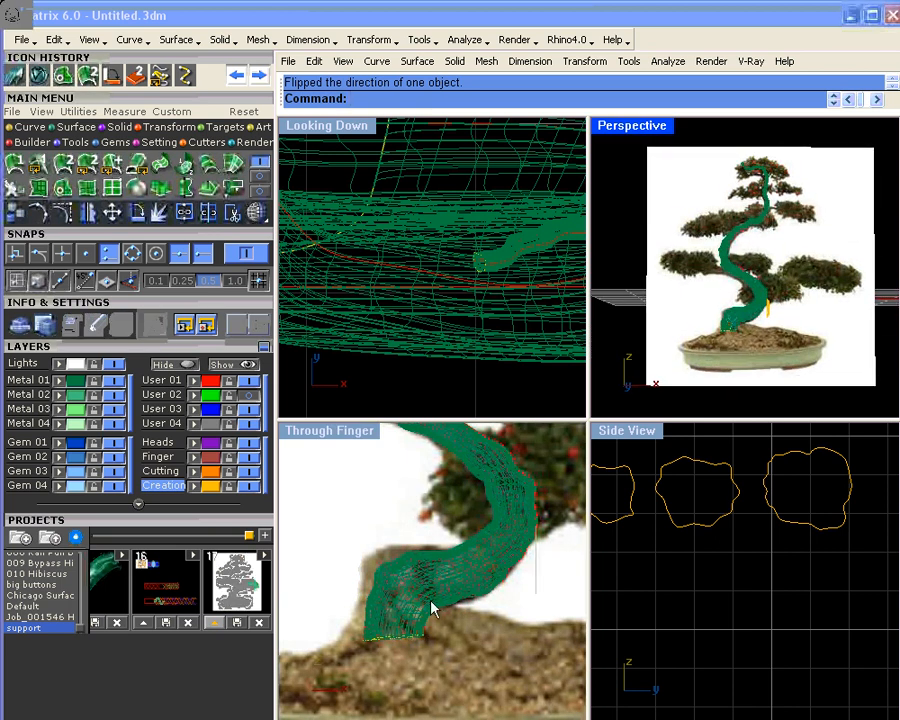
right_click_drag(432, 607, 468, 583)
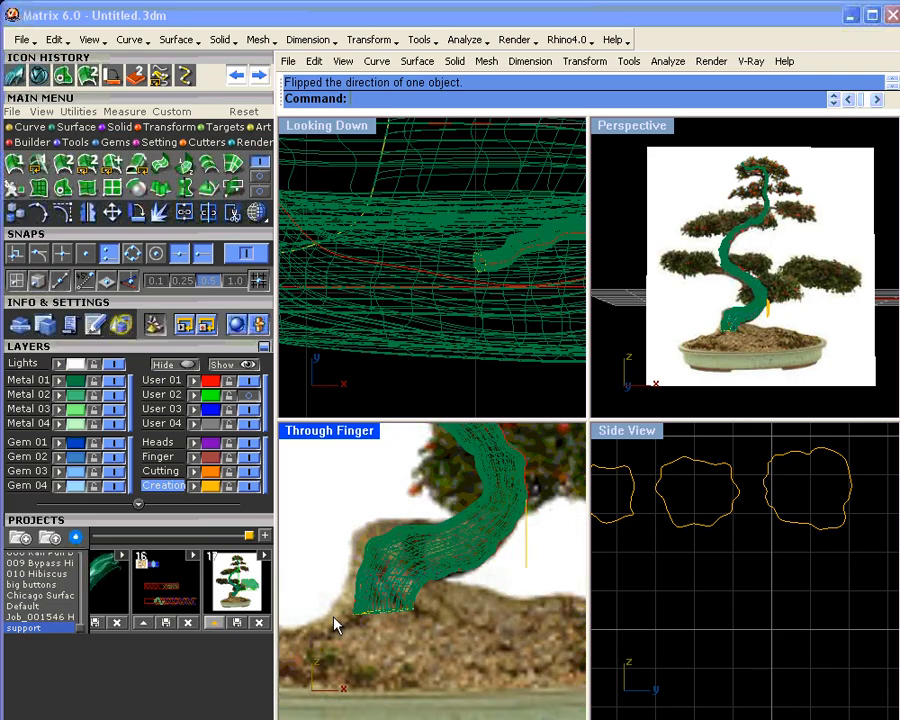
right_click_drag(396, 635, 412, 639)
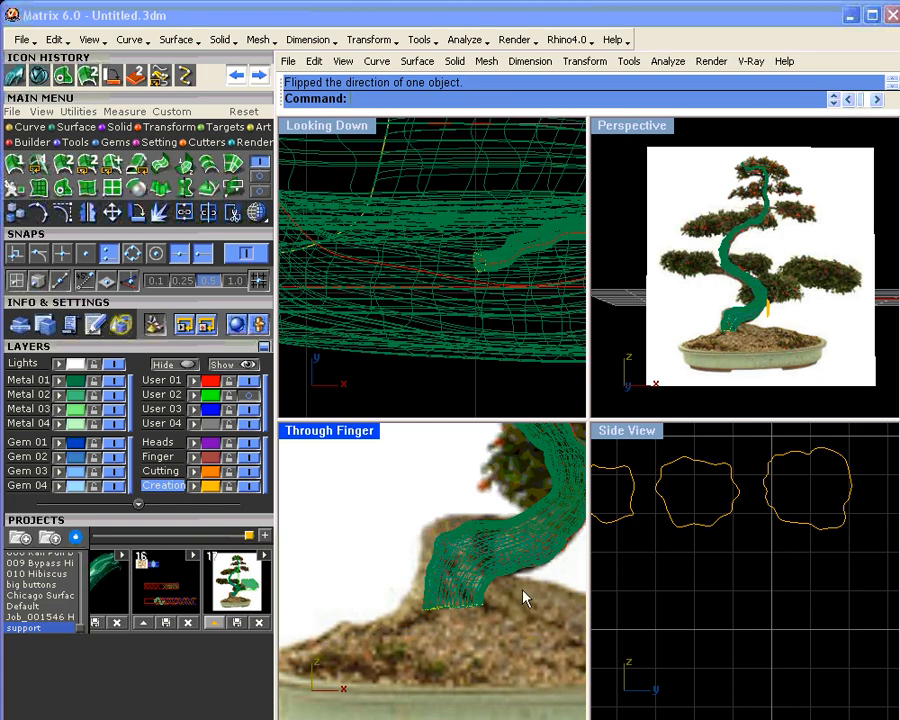
scroll(386, 302, "down", 14)
right_click_drag(454, 377, 419, 278)
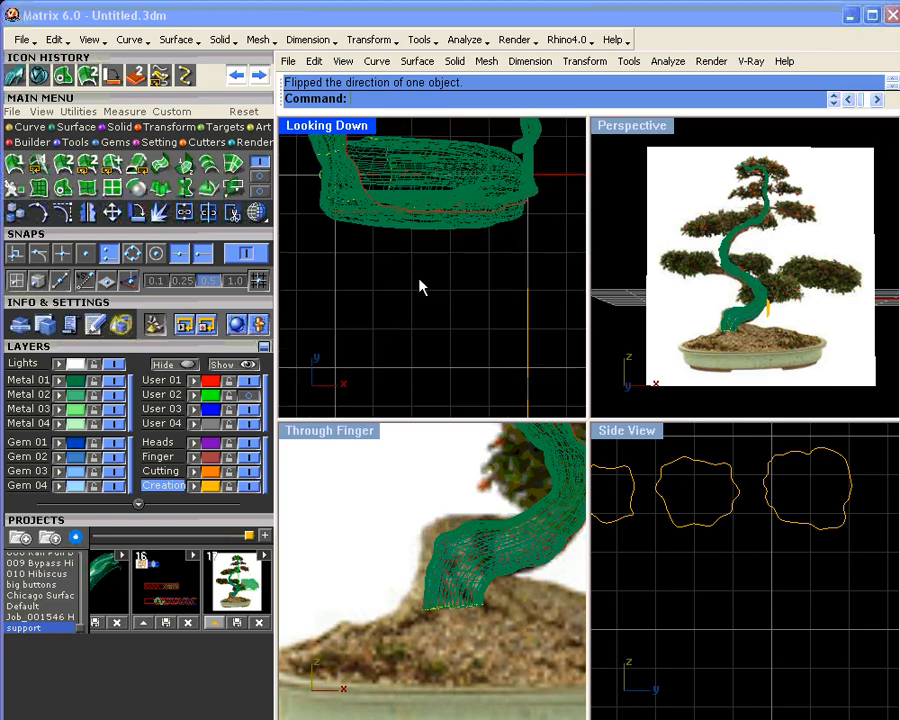
right_click_drag(438, 322, 450, 333)
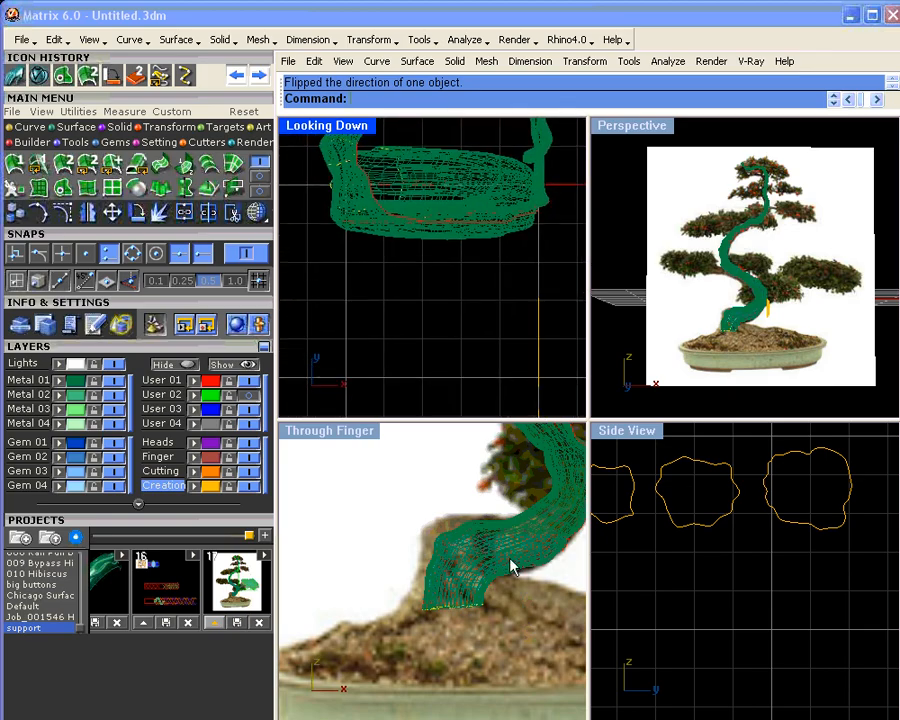
- Hide the Metal 01 layer to expose the trunk's base in the reference picture, and frame the base and side curves
left_click(114, 381)
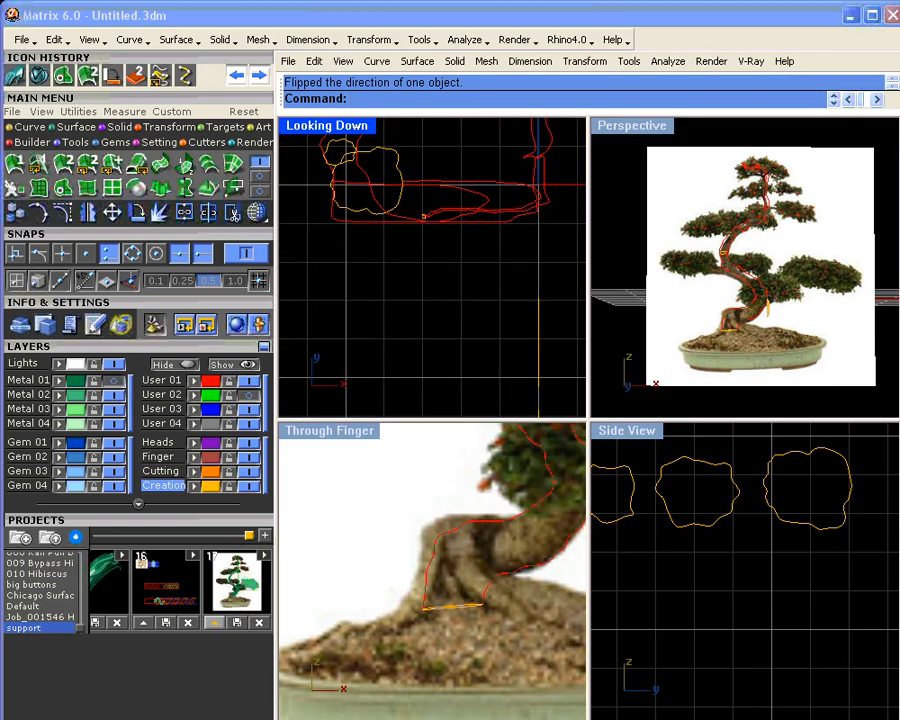
right_click_drag(497, 617, 366, 560)
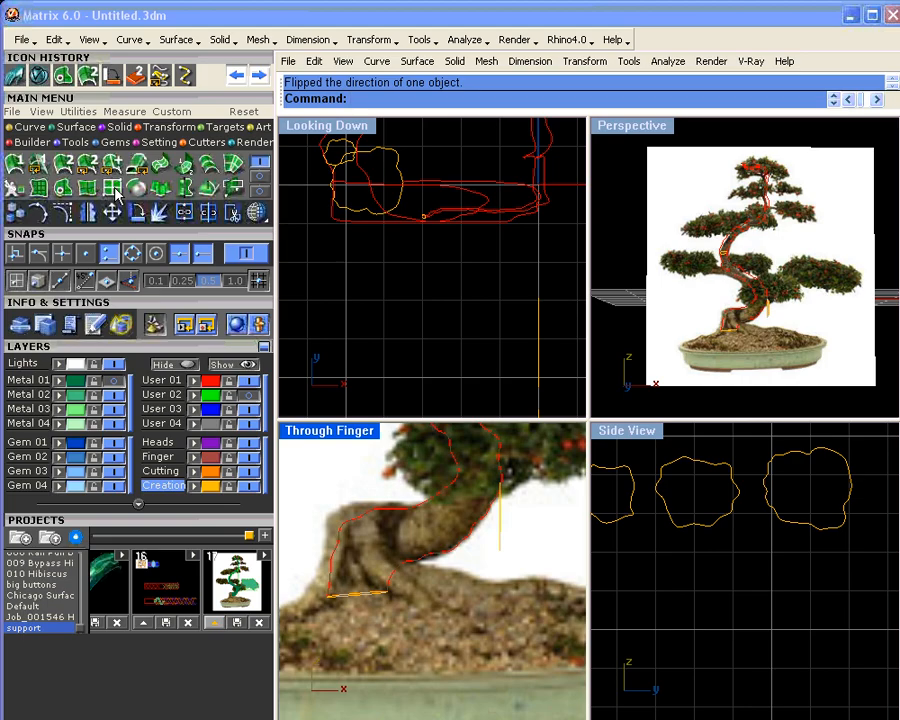
scroll(743, 552, "down", 5)
right_click_drag(794, 567, 767, 651)
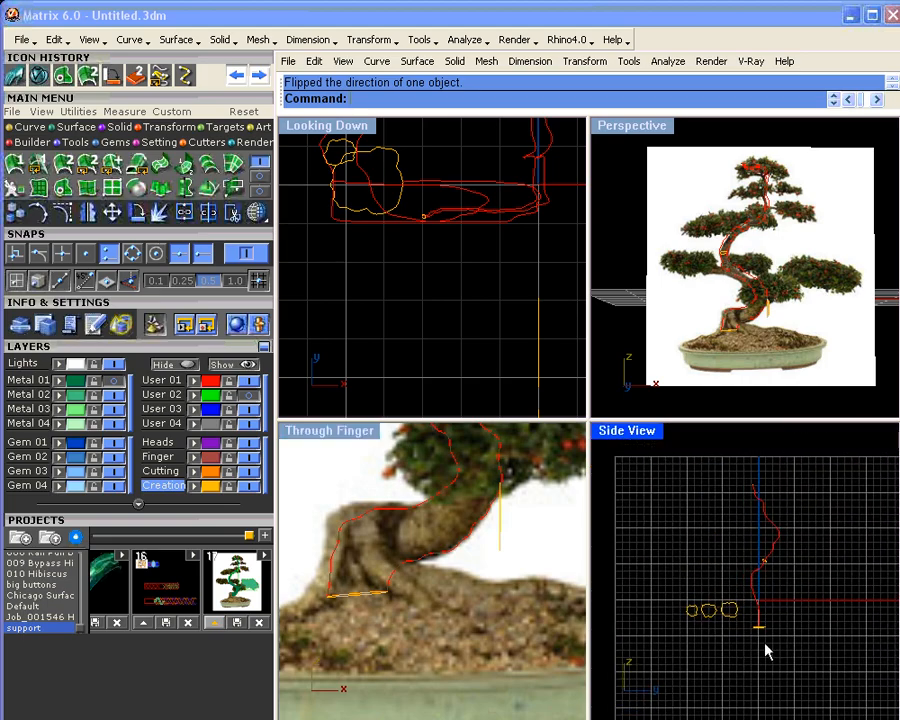
- Show the User 02 layer, make it the current layer, and begin an interpolated curve
left_click(27, 128)
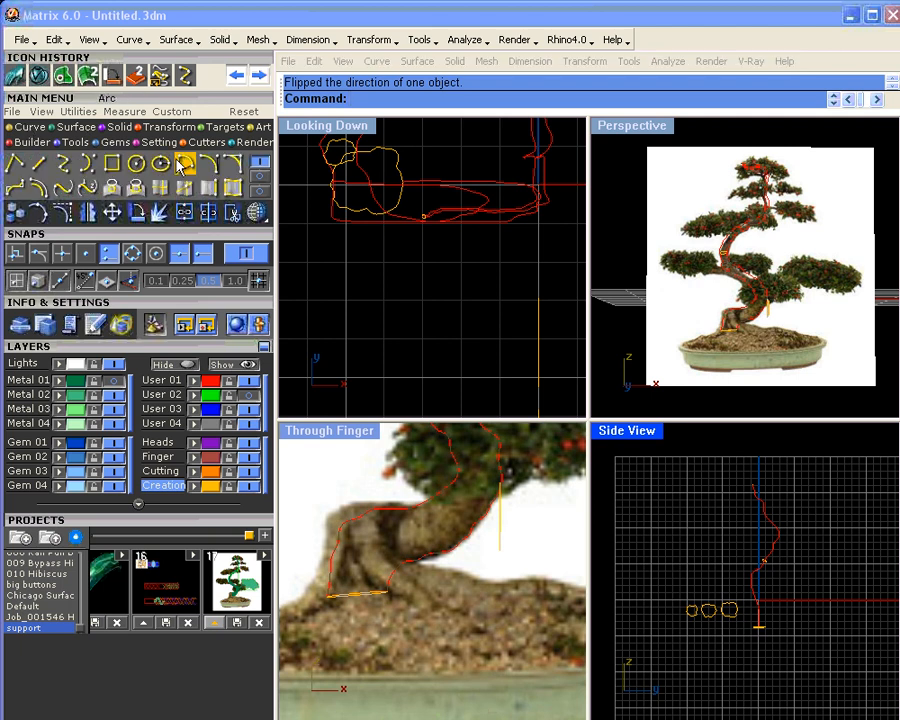
left_click(251, 395)
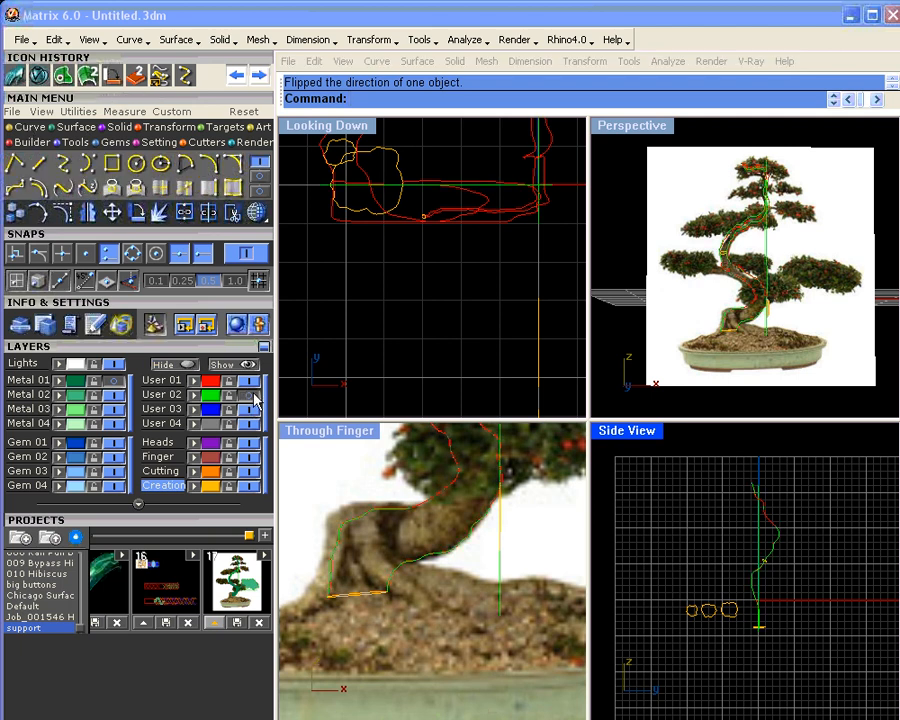
left_click(62, 168)
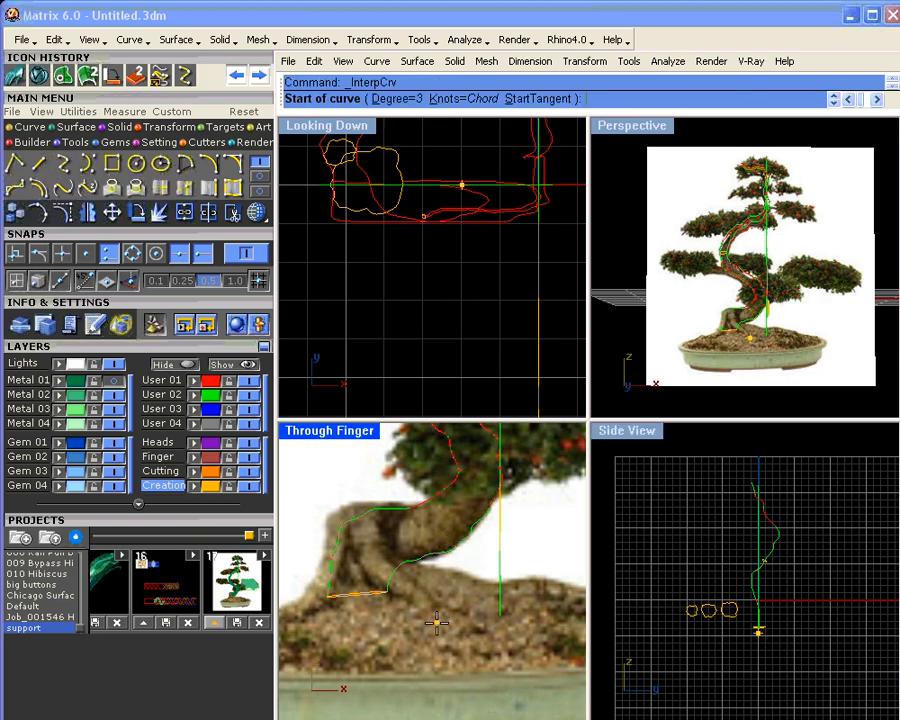
left_click(209, 395)
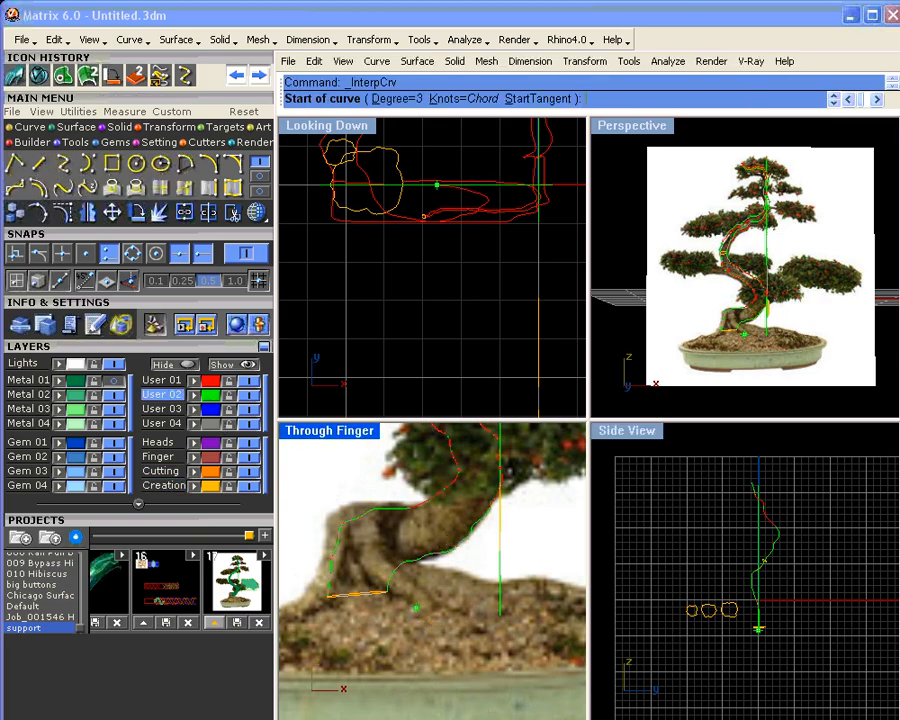
- With object snaps disabled, trace the front root's left edge in Through Finger with an interpolated curve from the soil up to the trunk's upper bend
left_click(428, 621)
left_click(417, 607)
left_click(413, 602)
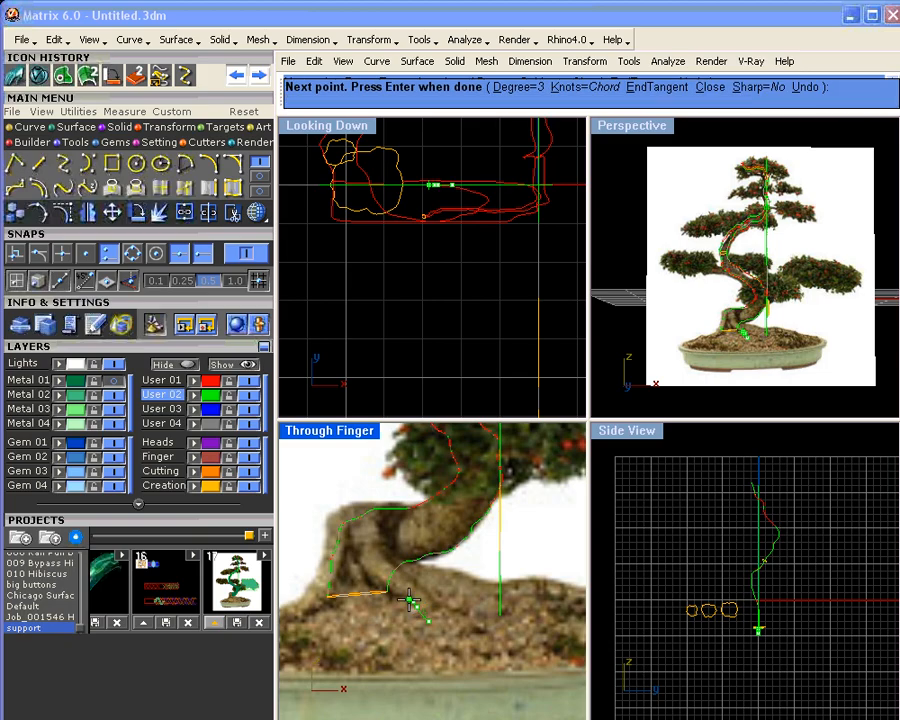
left_click(409, 598)
left_click(387, 591)
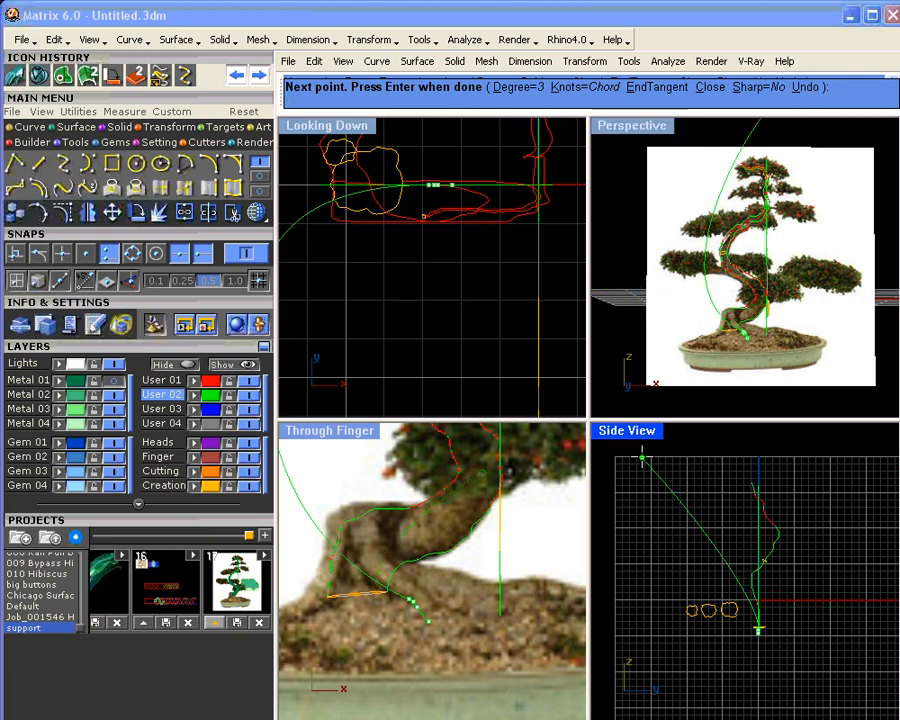
left_click(247, 253)
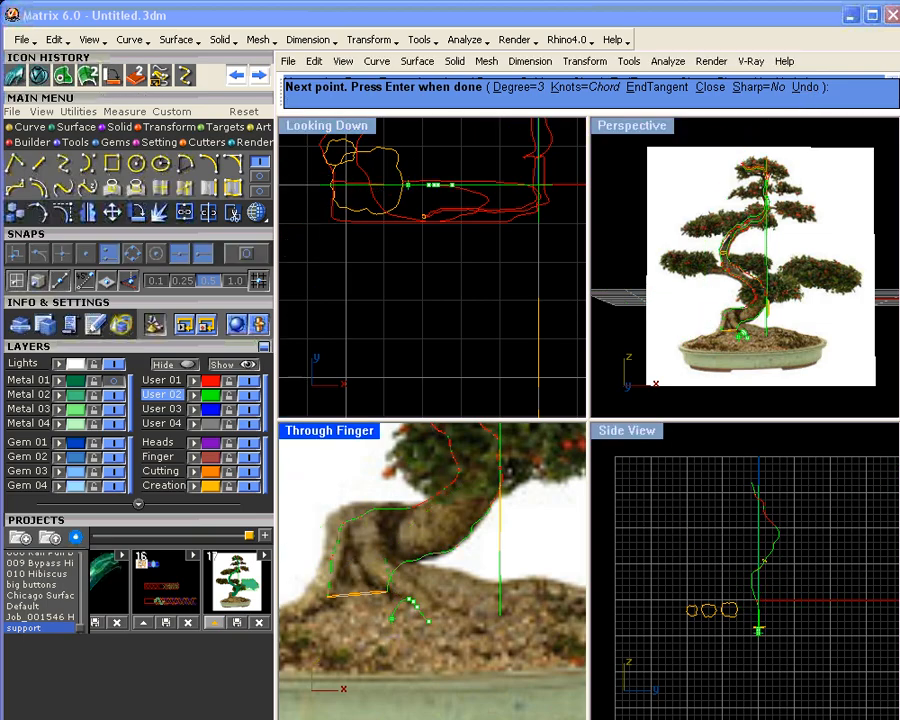
left_click(393, 596)
left_click(387, 592)
left_click(379, 587)
left_click(374, 582)
left_click(369, 576)
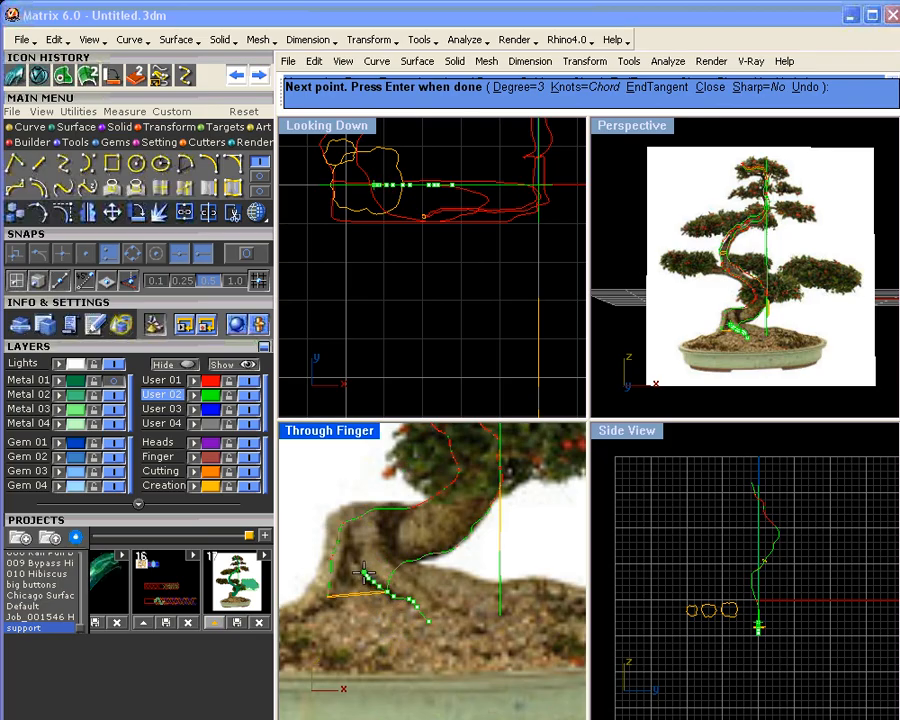
left_click(365, 568)
left_click(361, 560)
left_click(356, 553)
left_click(350, 537)
left_click(349, 534)
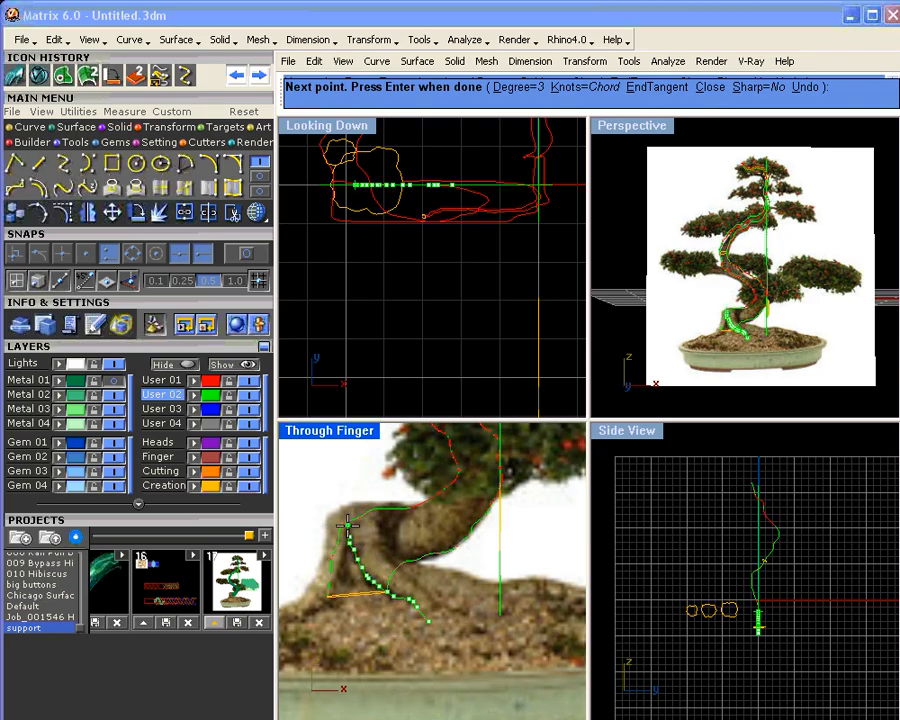
left_click(348, 525)
scroll(363, 515, "up", 4)
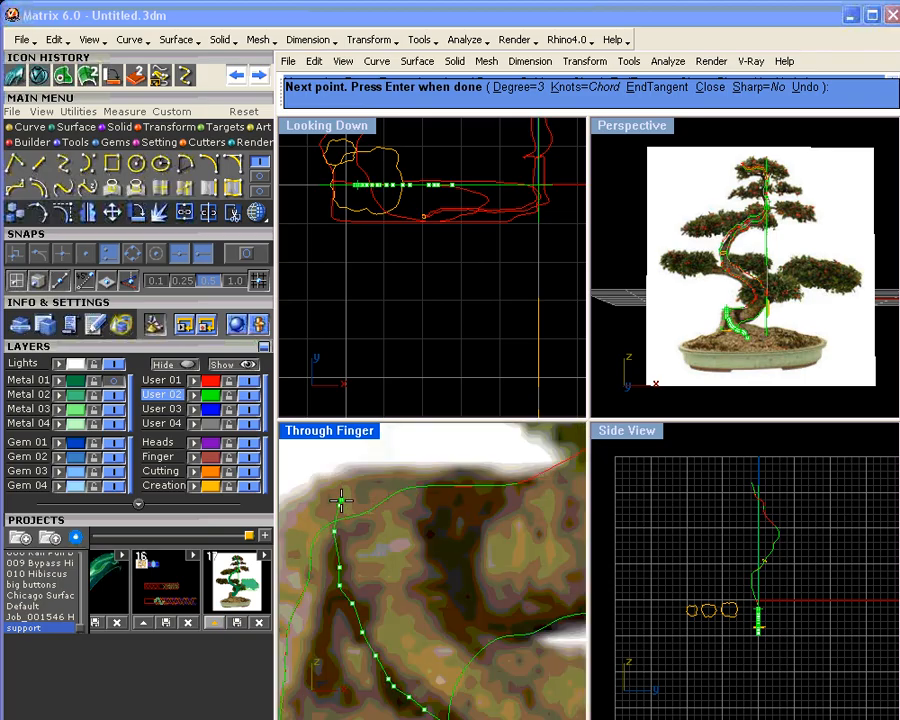
key("Return")
- Trace the front root's right edge in Through Finger with a second interpolated curve, from the trunk's upper bend down into the soil
scroll(430, 538, "down", 3)
key("Return")
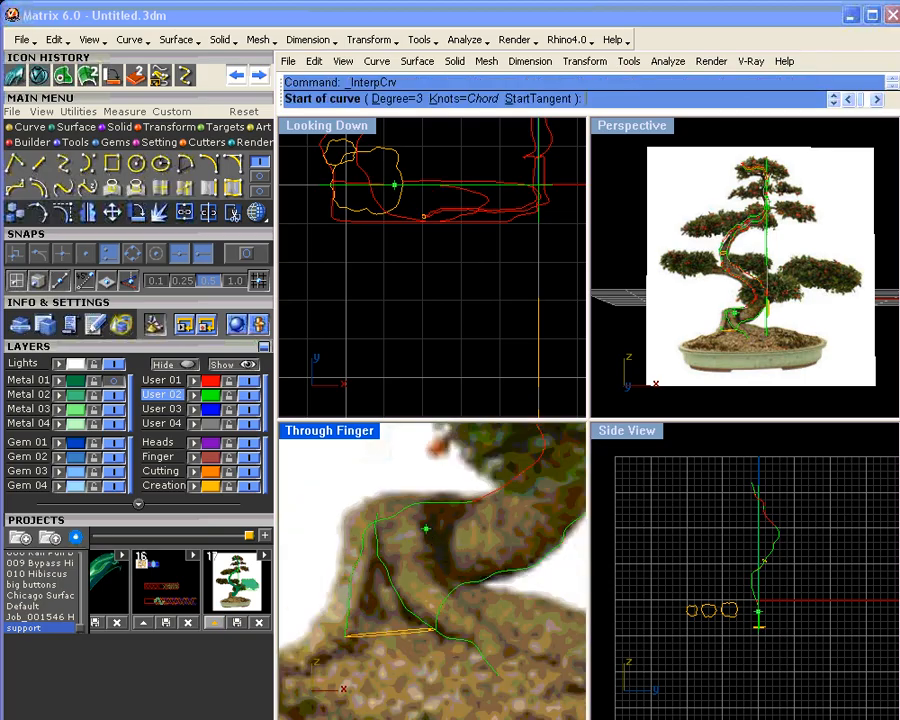
left_click(419, 519)
left_click(425, 527)
left_click(426, 538)
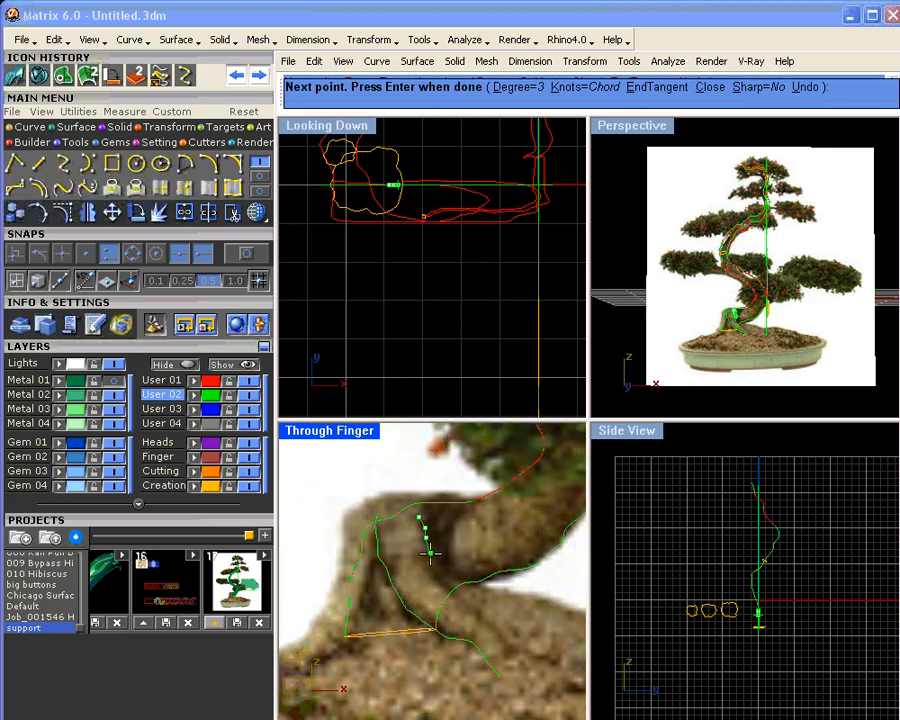
left_click(431, 552)
left_click(433, 560)
left_click(436, 567)
left_click(440, 576)
left_click(444, 584)
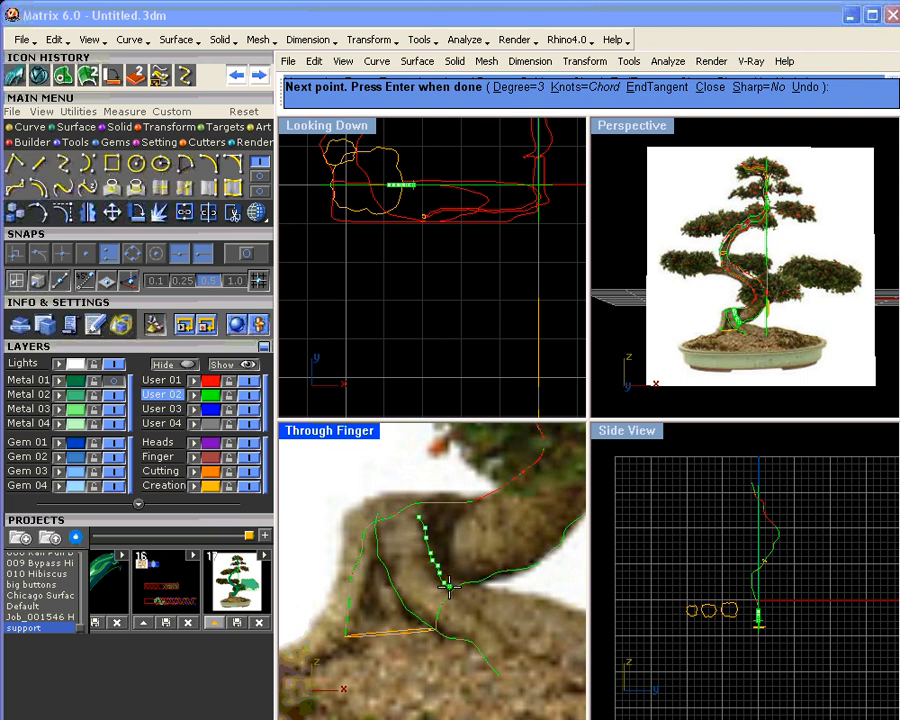
left_click(449, 590)
left_click(455, 595)
left_click(462, 600)
left_click(470, 604)
left_click(482, 610)
left_click(490, 618)
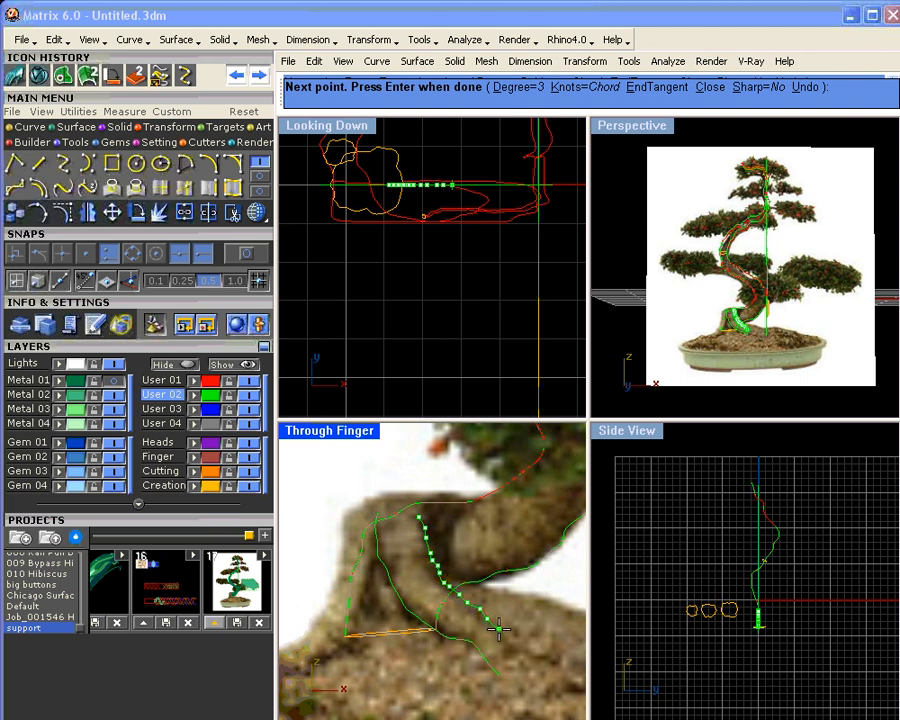
left_click(499, 627)
left_click(507, 636)
left_click(515, 646)
left_click(521, 663)
left_click(528, 670)
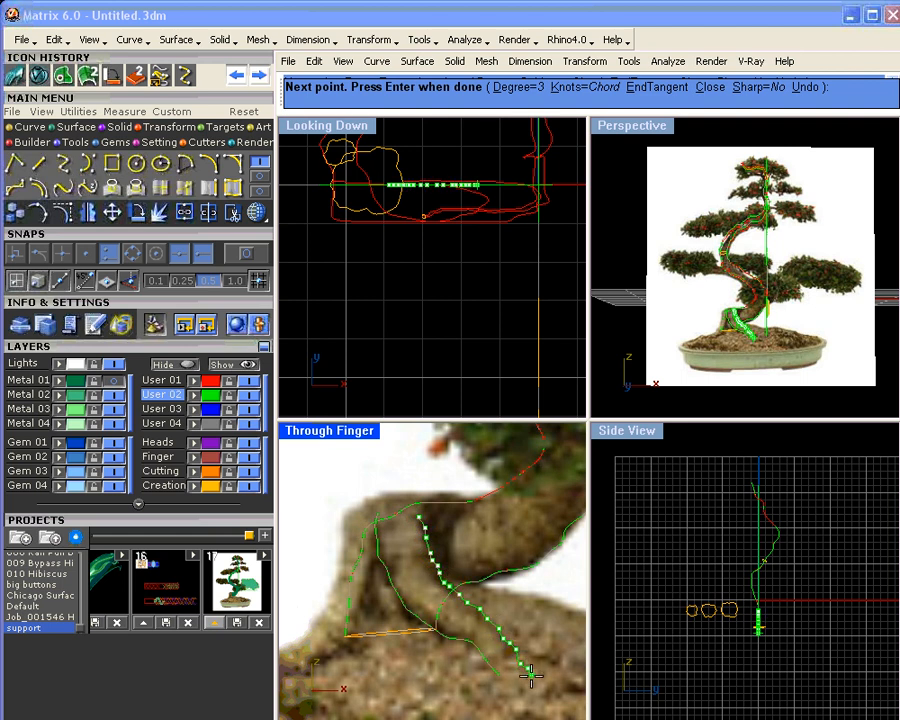
left_click(535, 682)
key("Return")
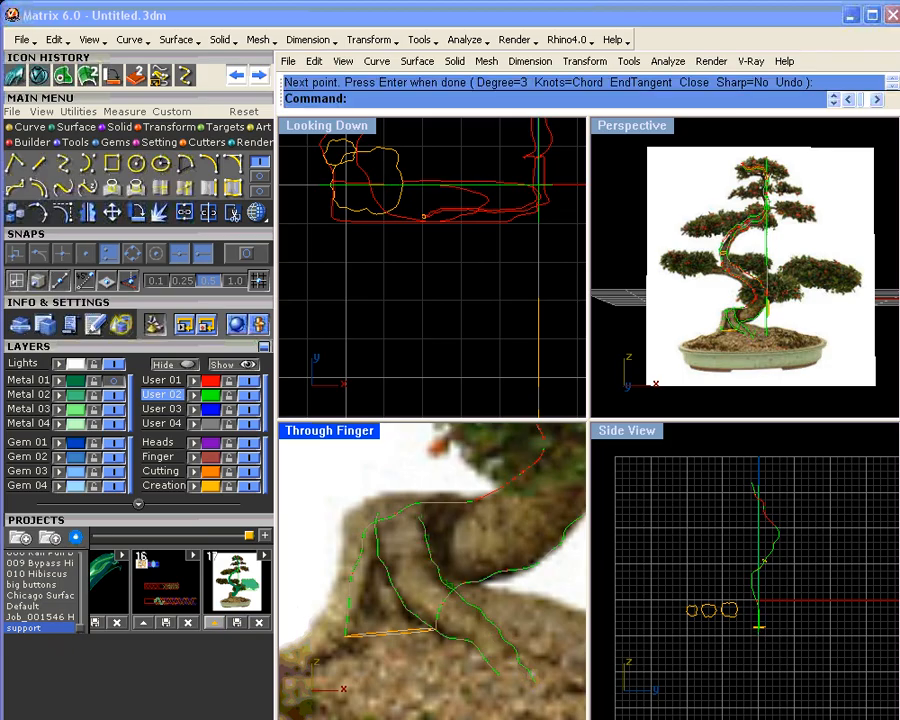
- Show the Metal 01 layer's trunk surface again and frame the trunk's base in Side View
scroll(447, 597, "down", 2)
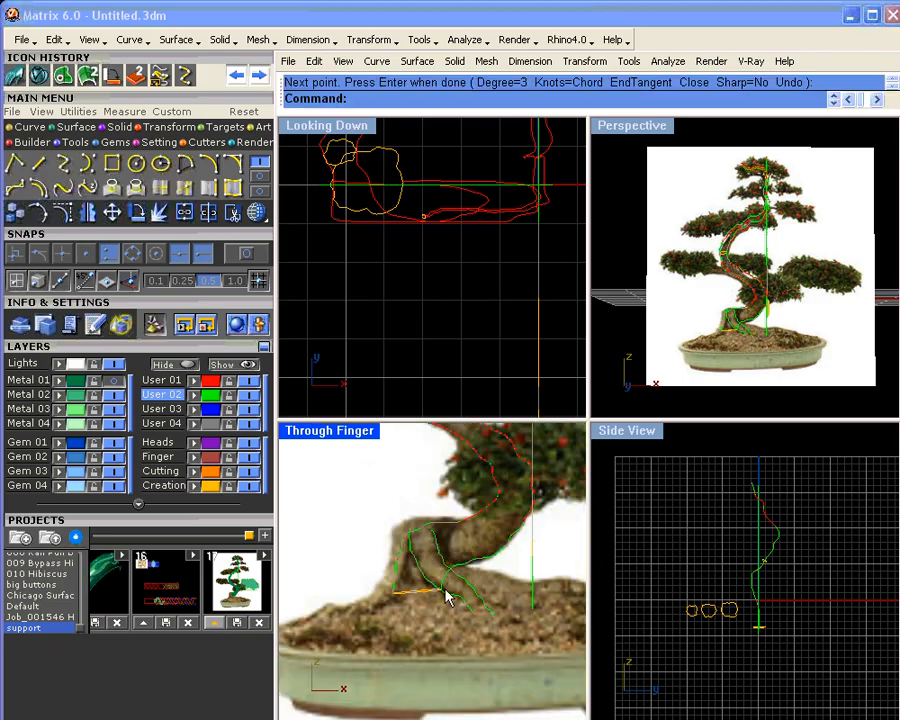
scroll(742, 611, "up", 1)
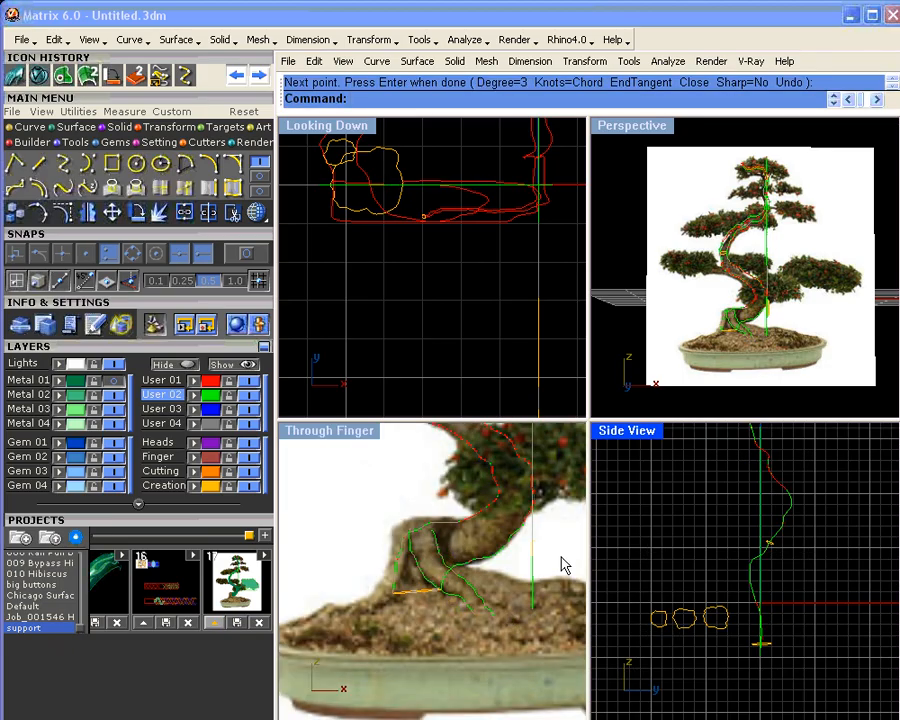
left_click(113, 381)
scroll(760, 630, "up", 1)
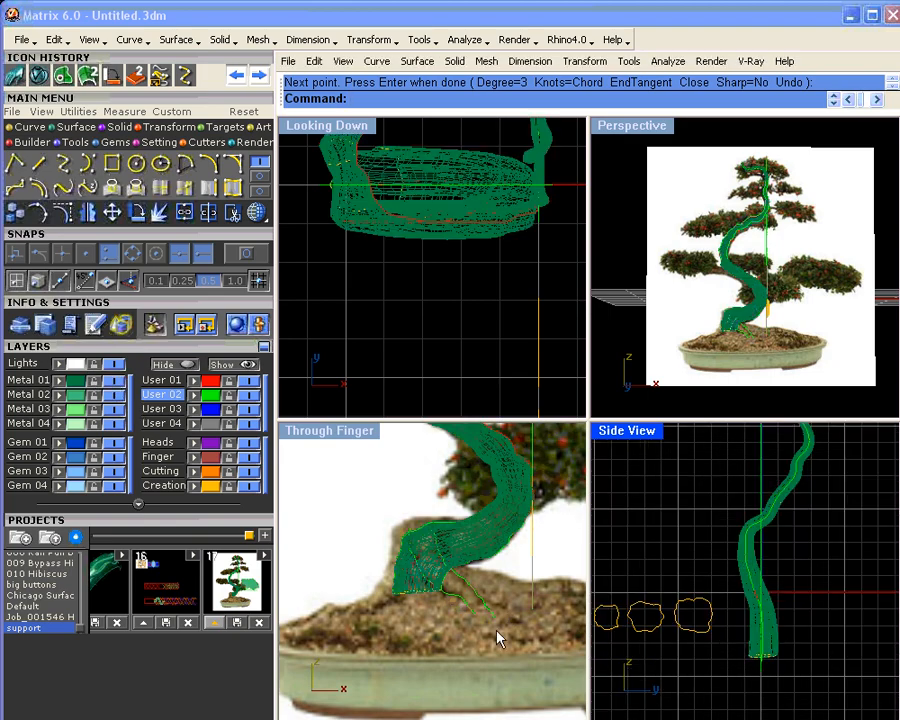
scroll(764, 672, "up", 1)
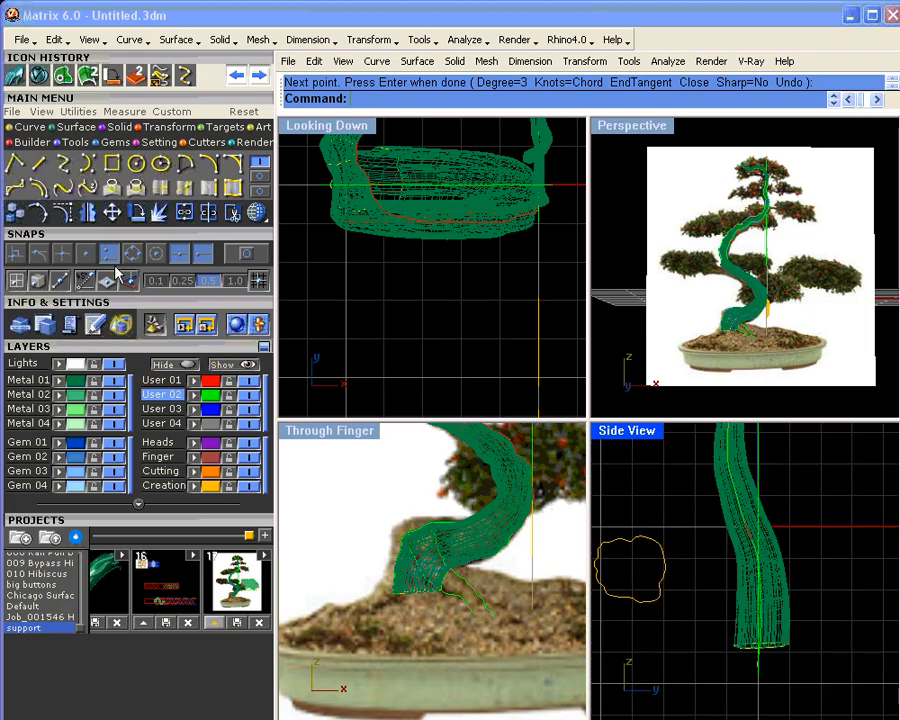
- With ortho on, draw a long horizontal line in Side View from just beneath the trunk's base out past the profile outlines
left_click(38, 163)
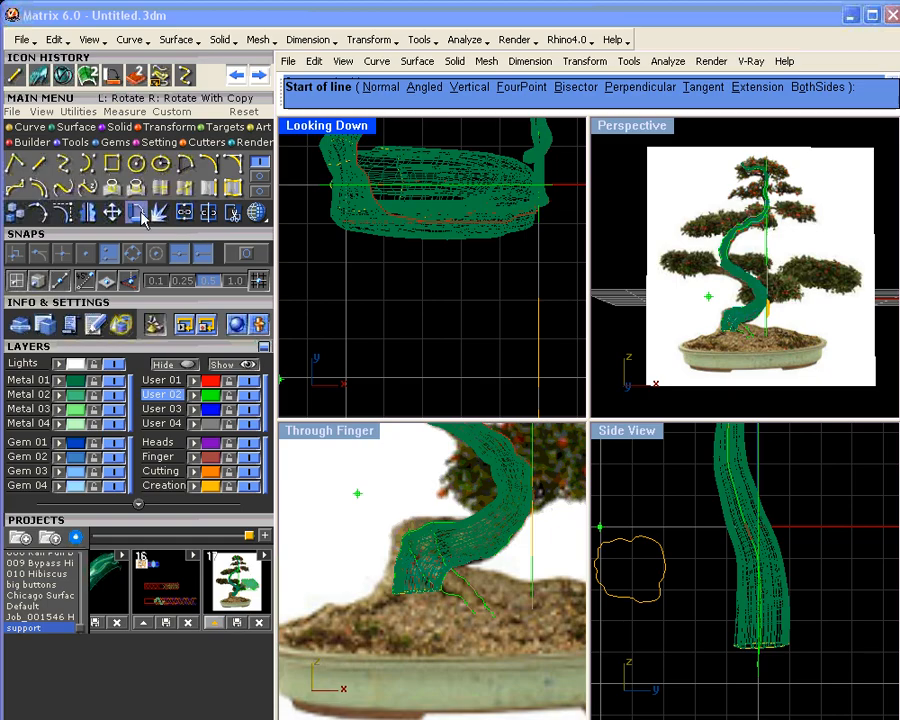
left_click(129, 283)
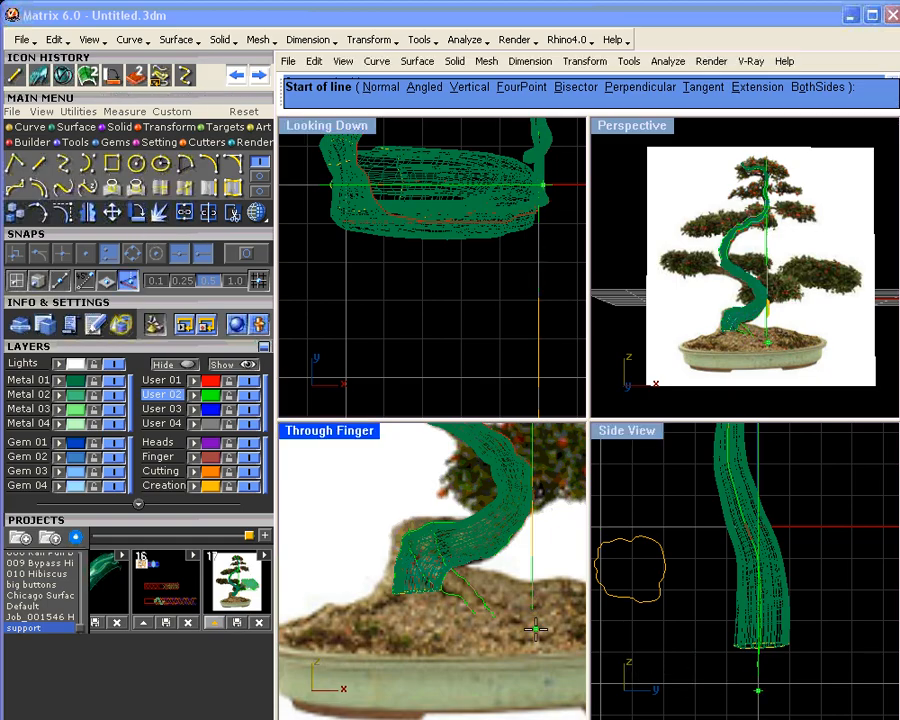
left_click(761, 677)
scroll(770, 682, "down", 2)
scroll(769, 681, "down", 2)
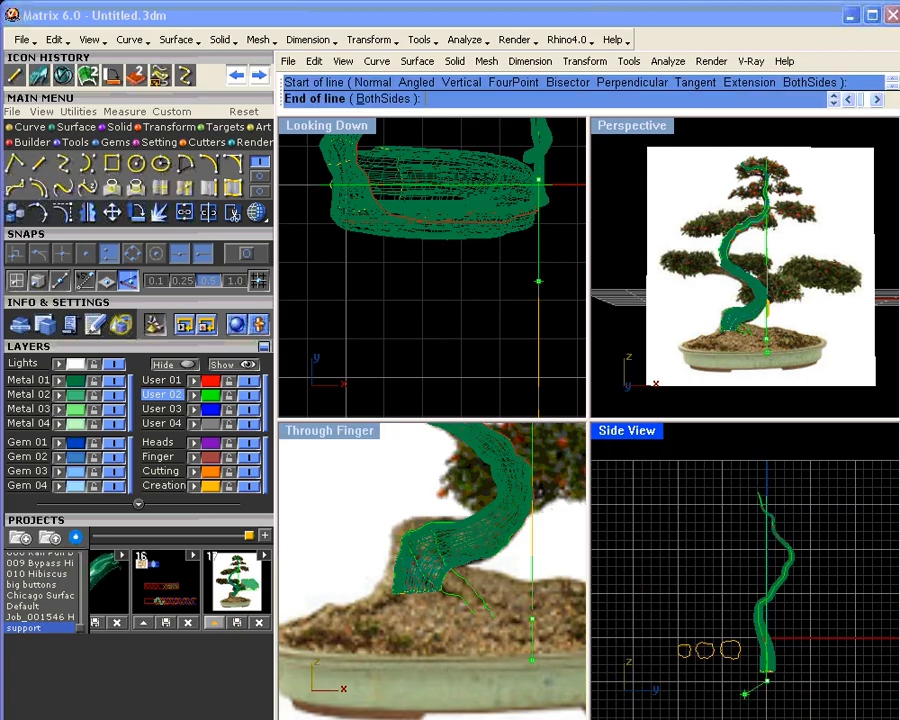
left_click(650, 682)
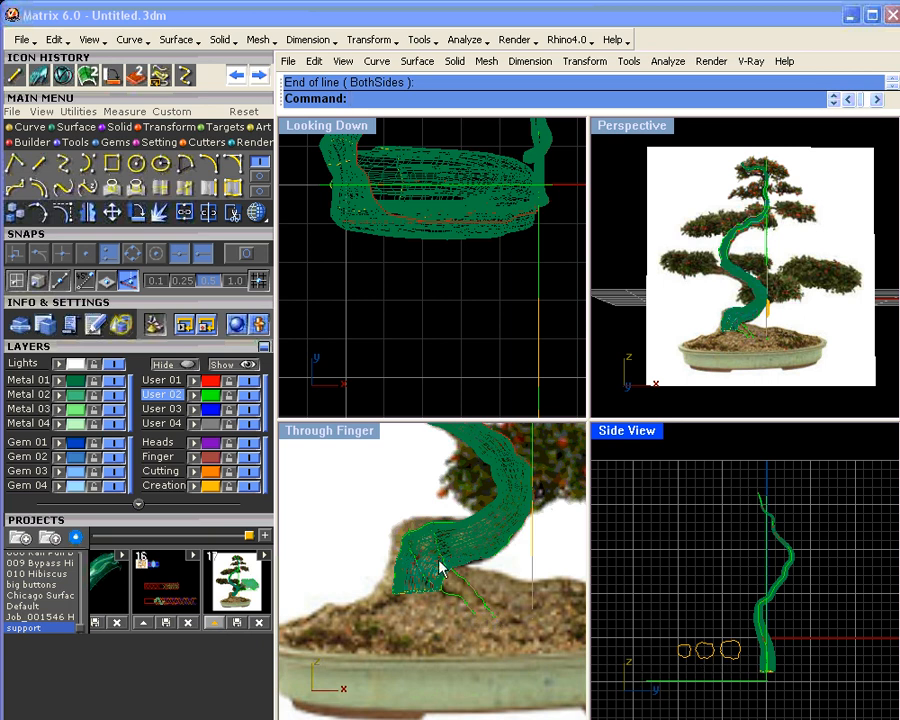
- Select the left root curve as a height reference and draw a short horizontal line in Side View from the trunk to the nearest profile outline
scroll(784, 641, "up", 5)
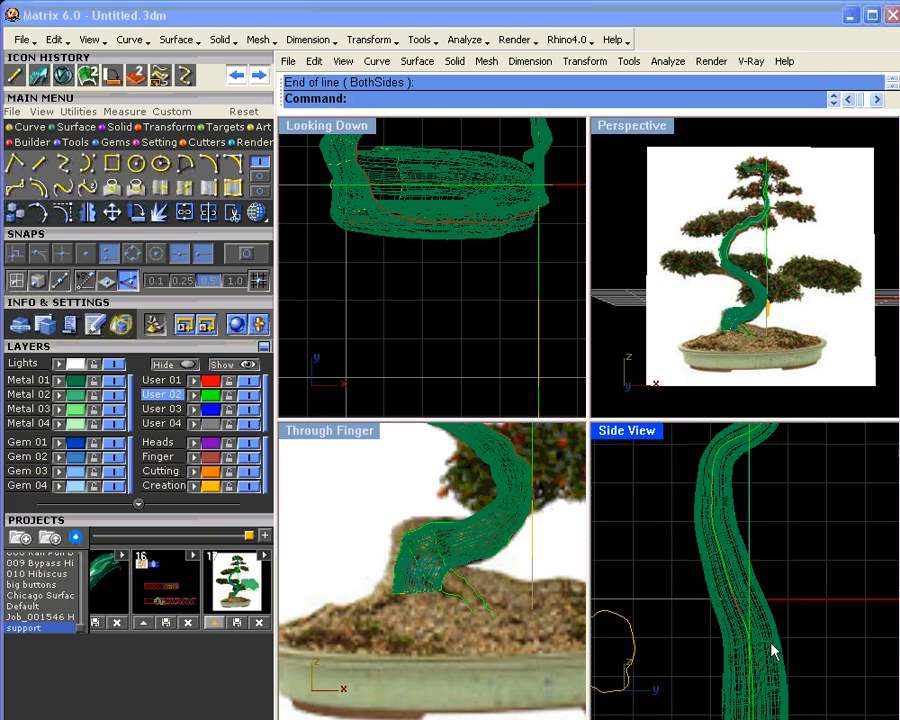
left_click(418, 530)
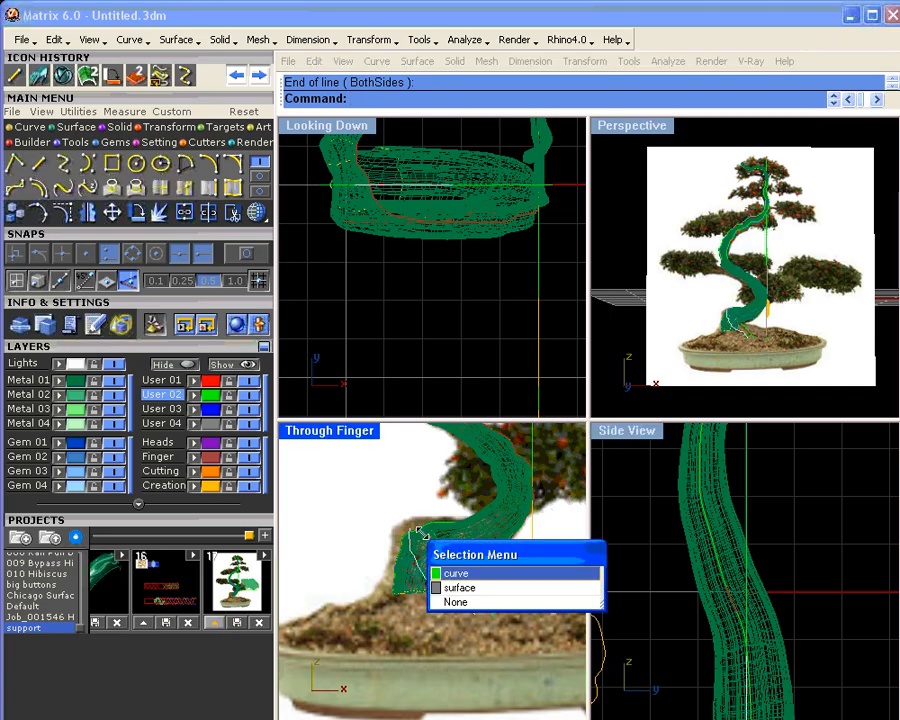
left_click(462, 573)
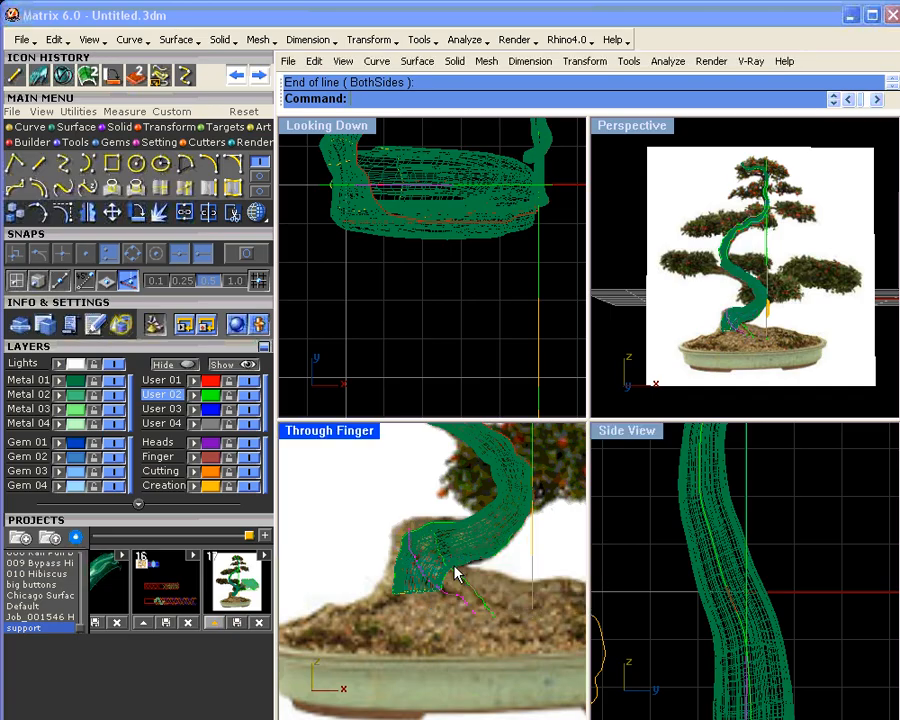
right_click(713, 655)
left_click(727, 657)
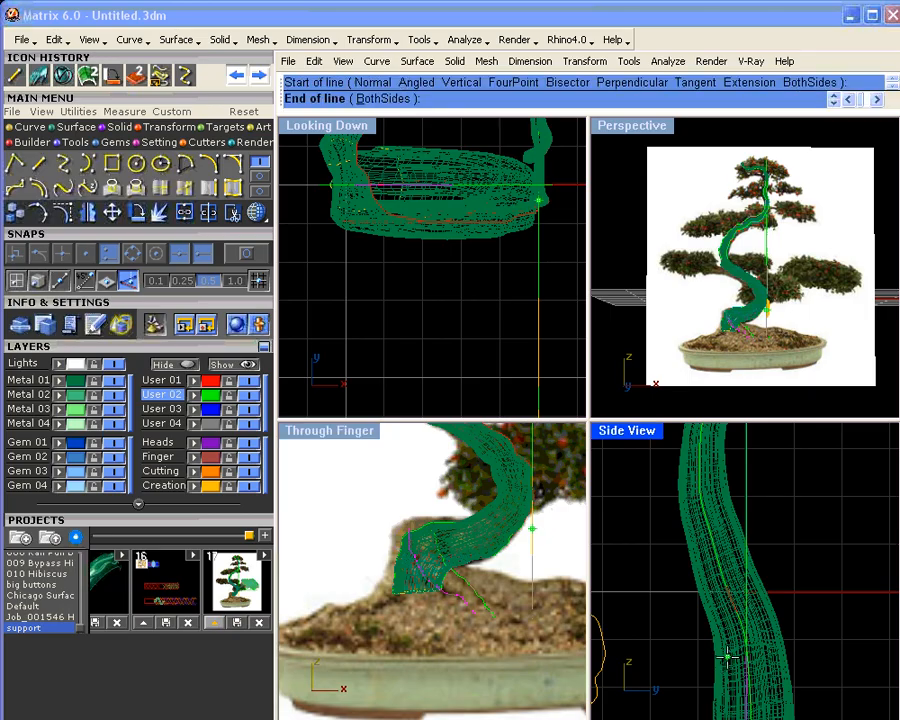
scroll(727, 657, "down", 6)
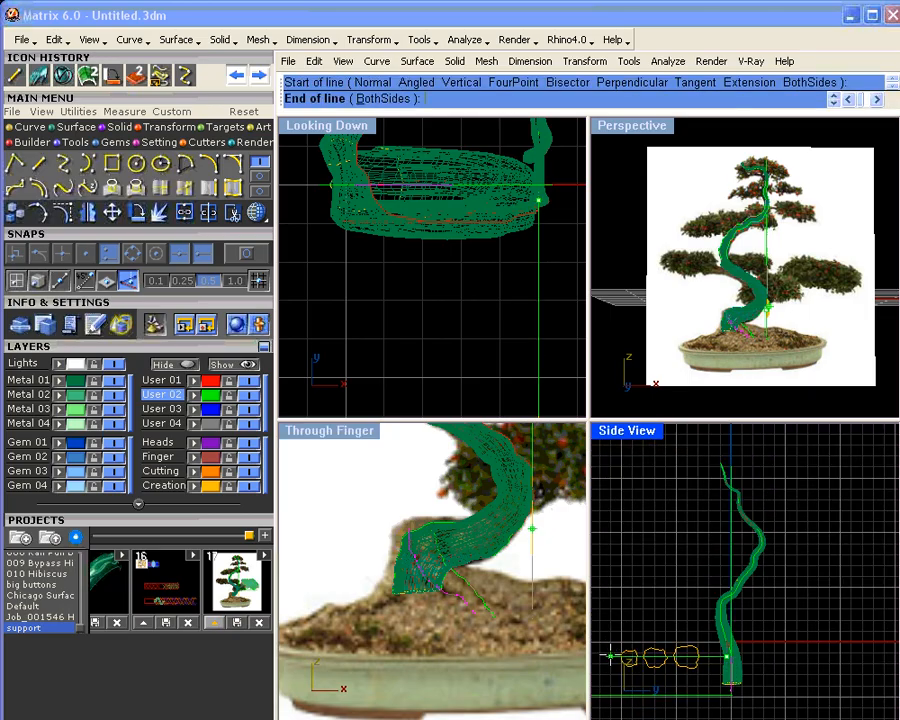
key("Escape")
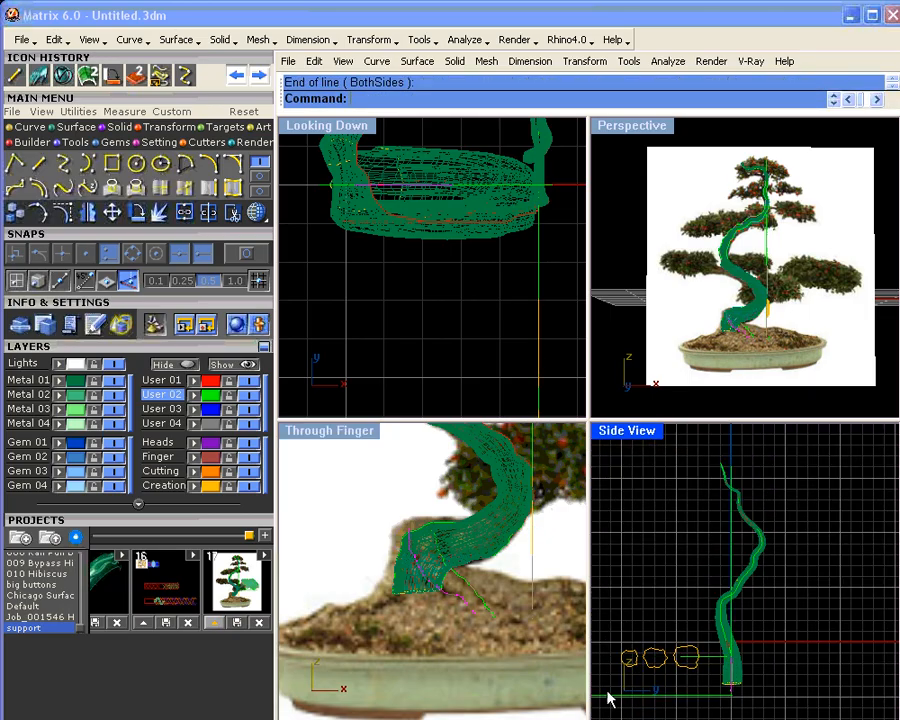
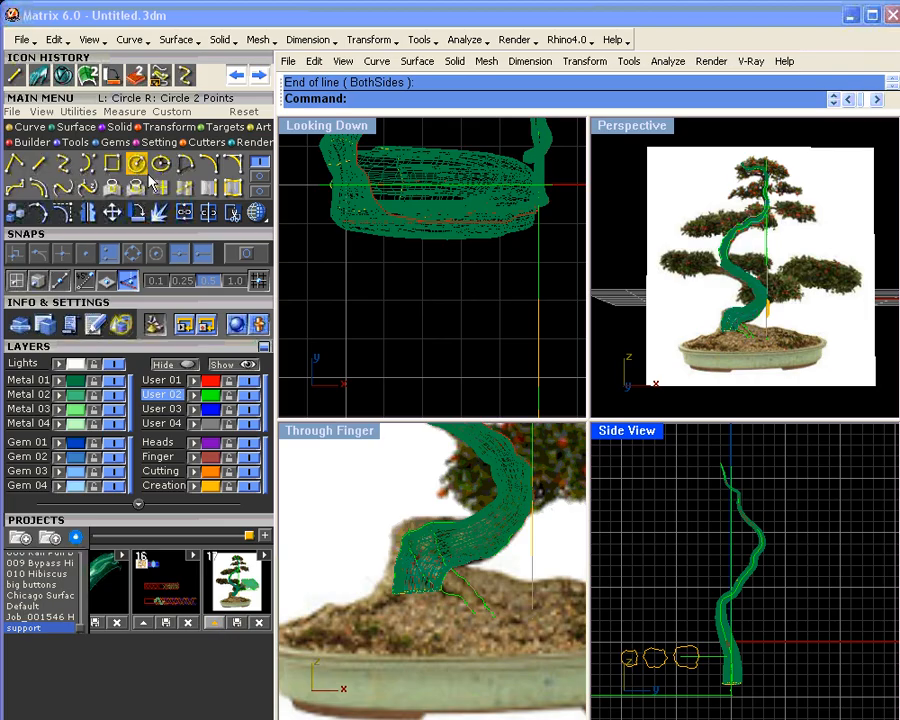
- Draw an interpolated root profile curve in Side View, rising from the outer part of the long base line to the trunk at the short line's height
left_click(68, 166)
right_click_drag(713, 679, 763, 587)
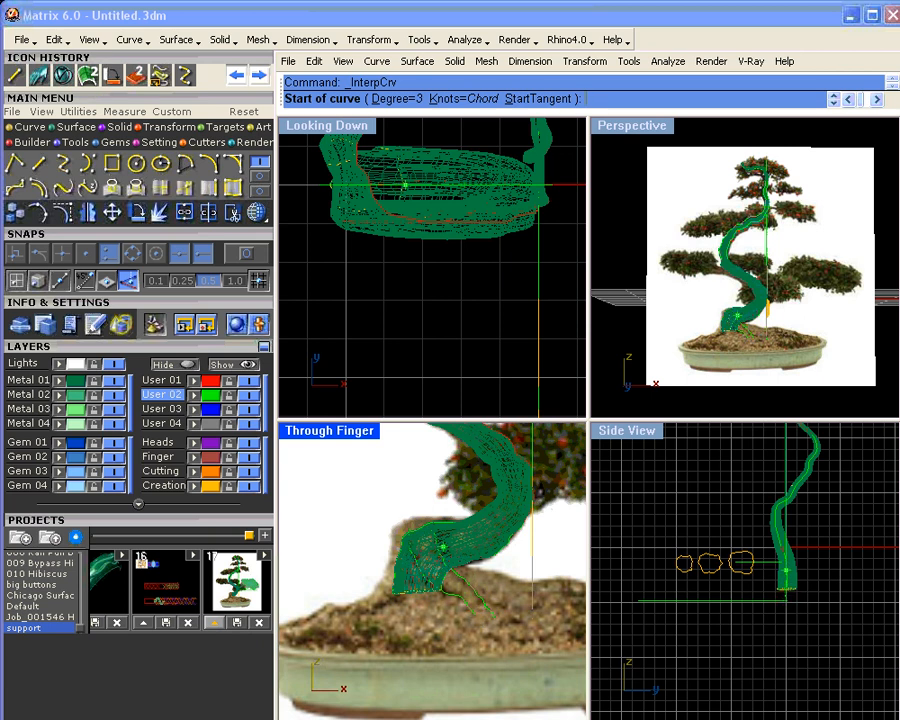
scroll(746, 598, "up", 4)
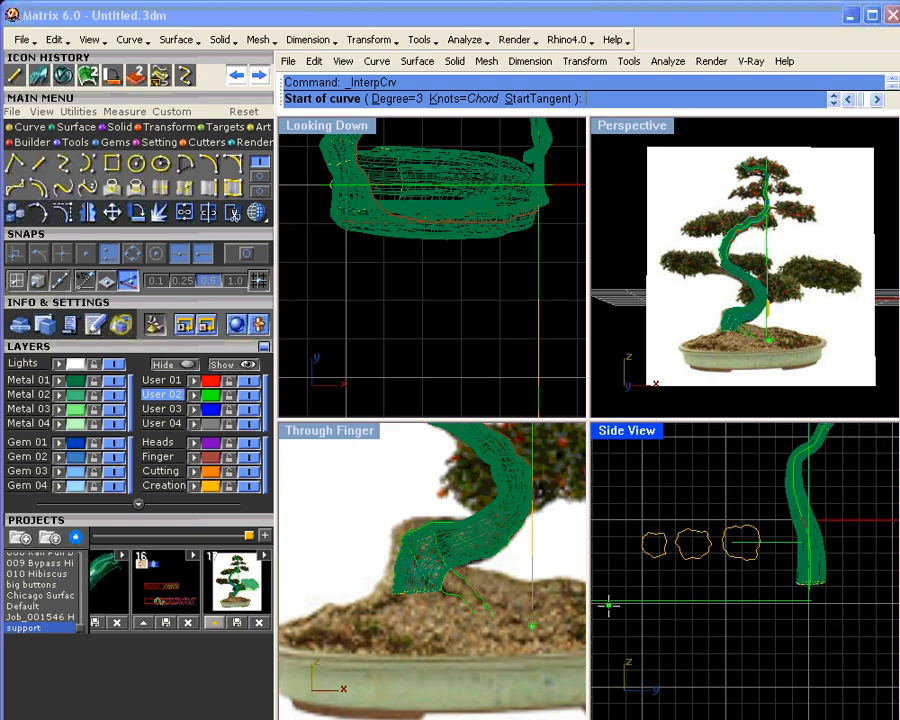
left_click(603, 605)
left_click(623, 594)
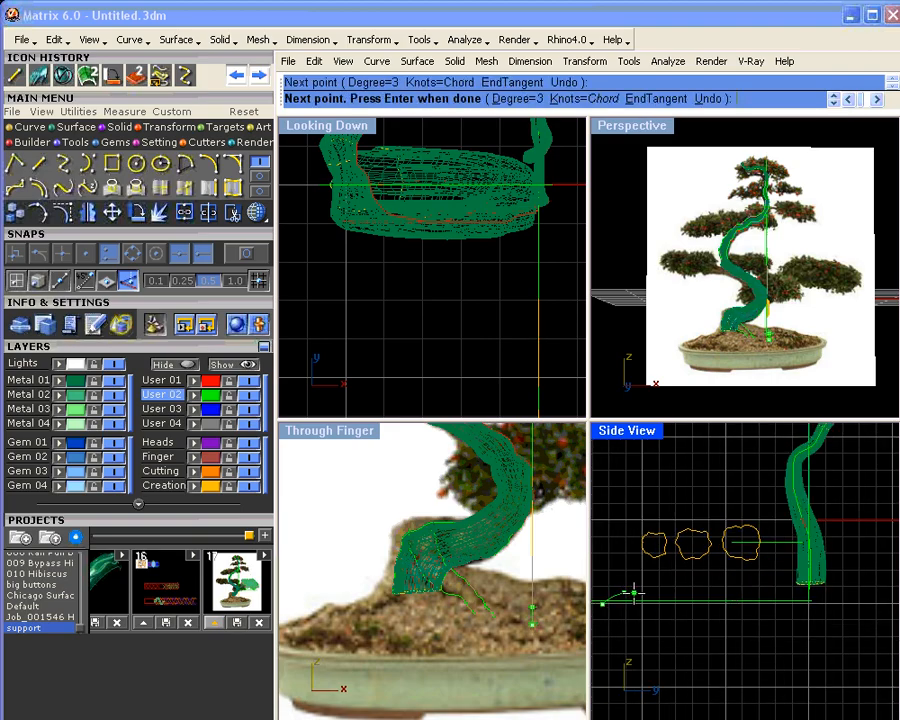
left_click(634, 594)
left_click(667, 582)
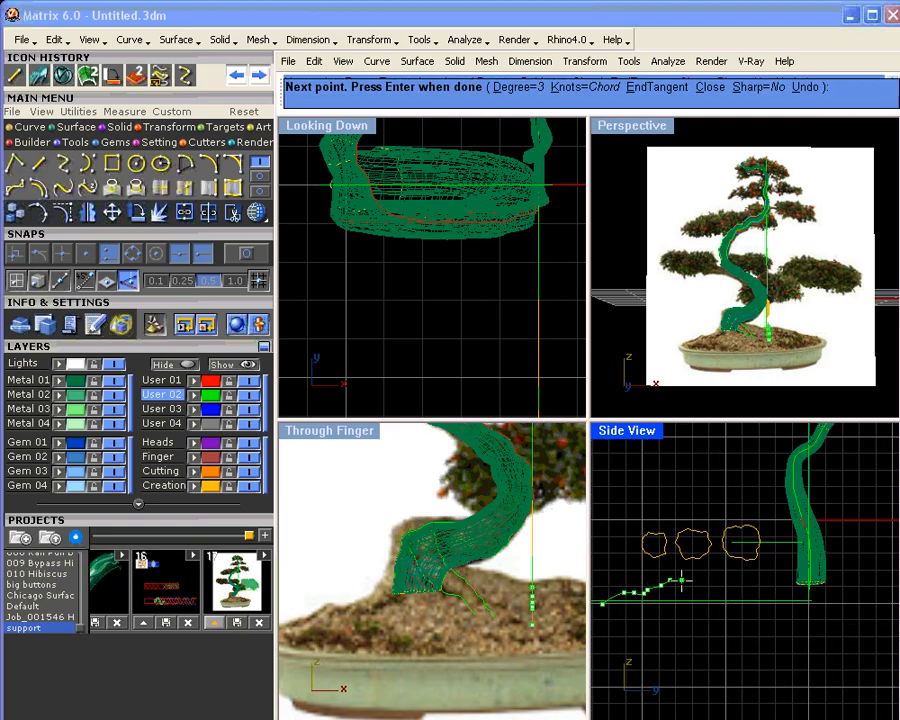
left_click(702, 580)
left_click(715, 580)
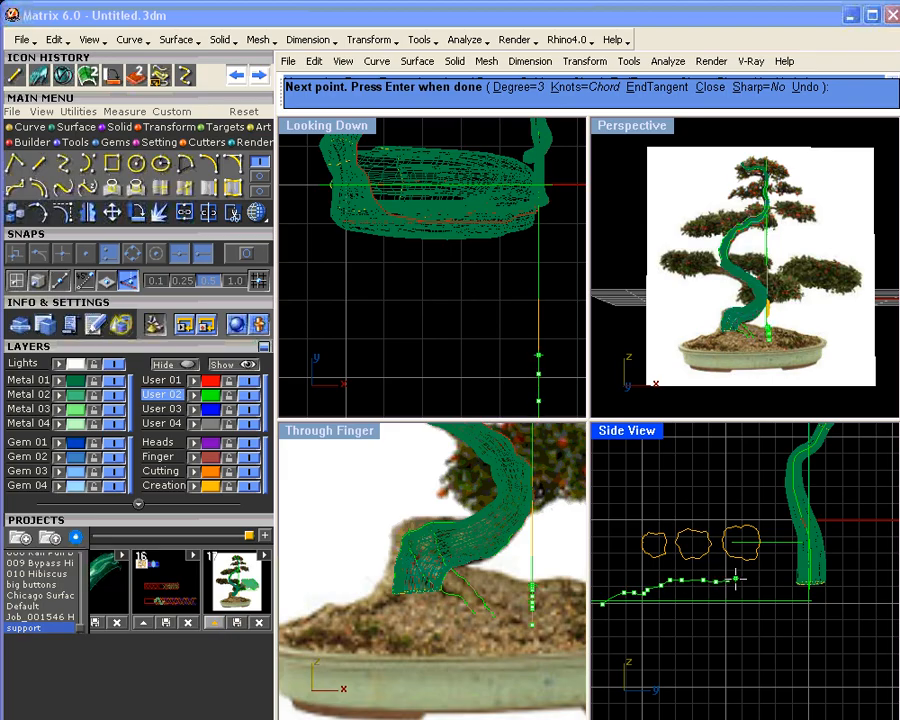
left_click(729, 580)
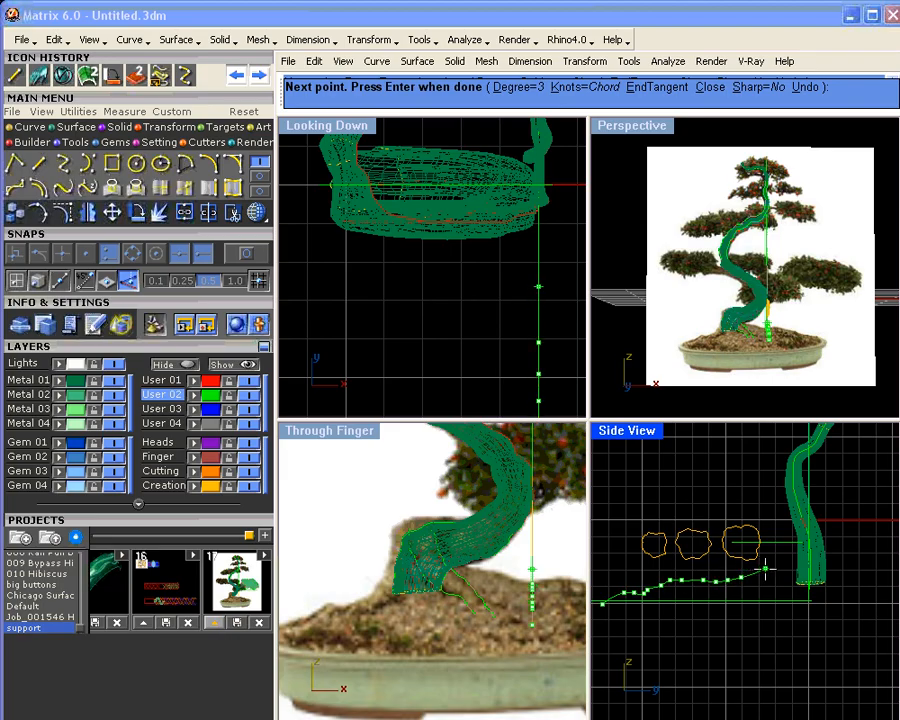
scroll(765, 569, "up", 2)
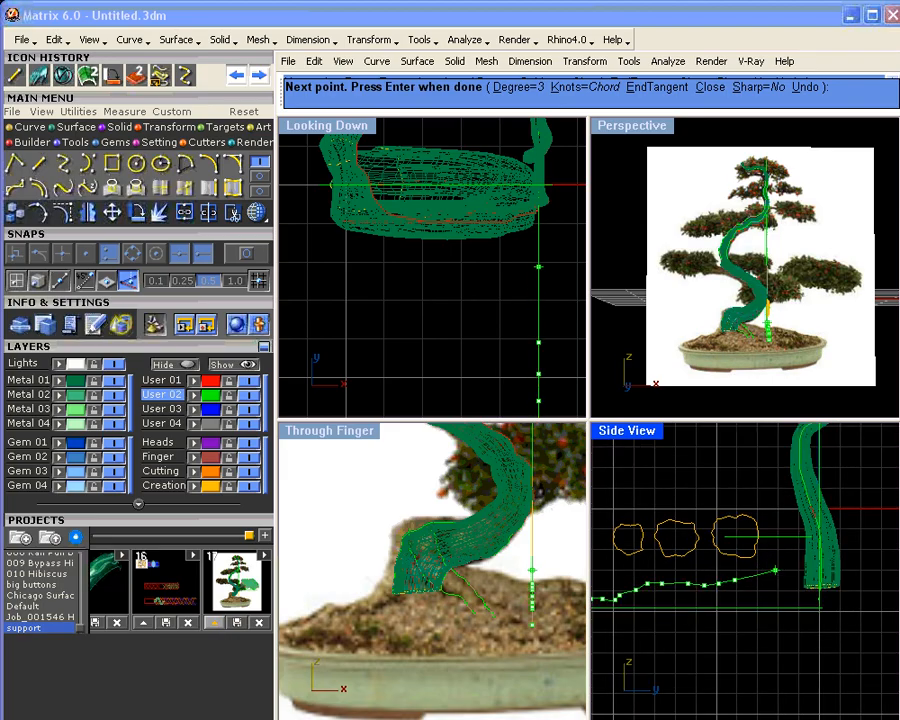
left_click(768, 572)
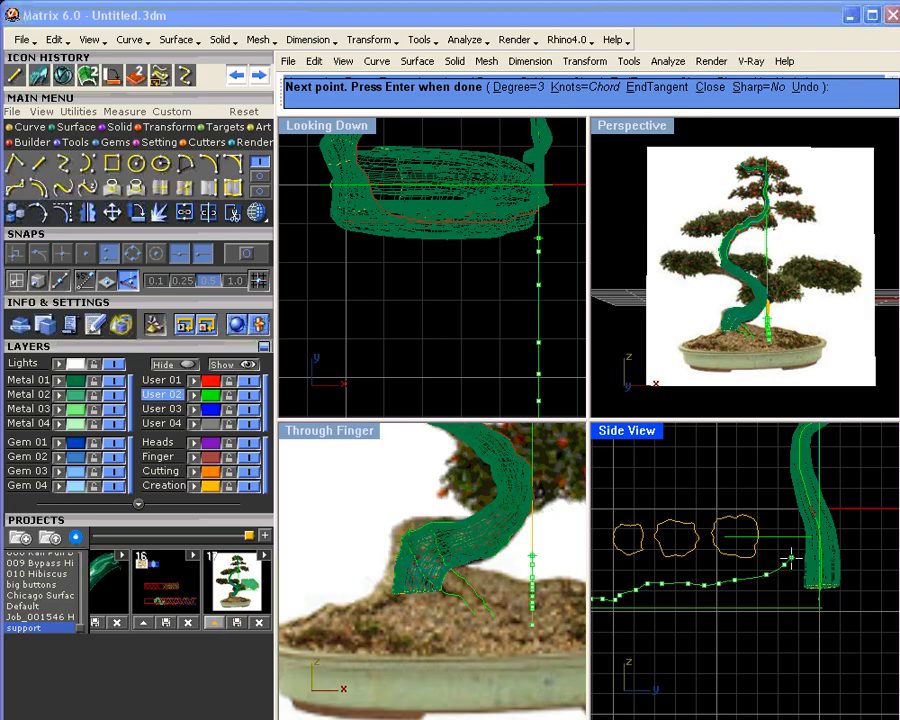
left_click(795, 553)
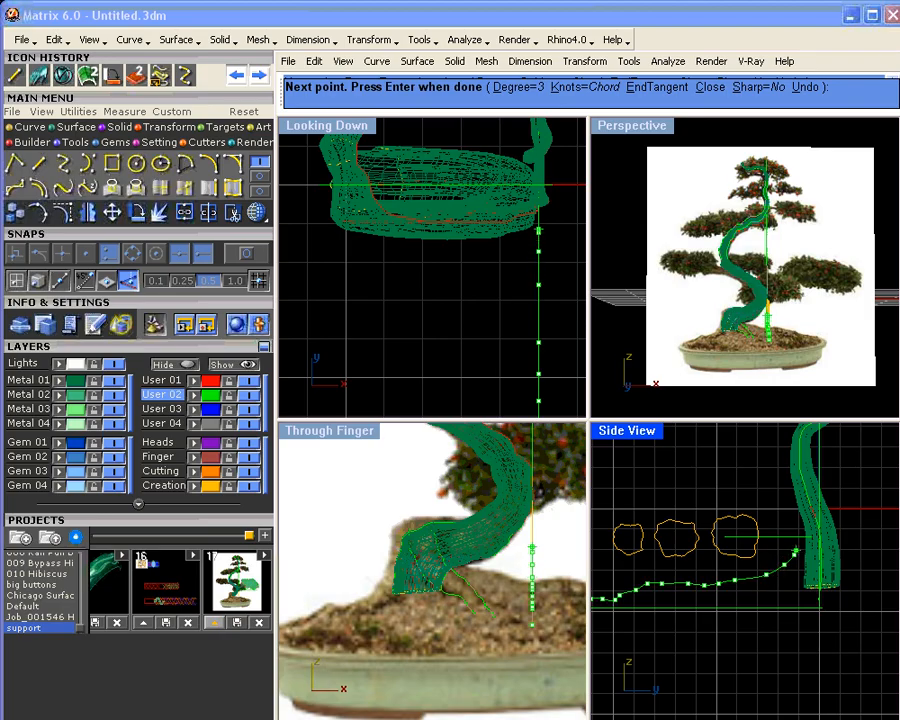
left_click(802, 544)
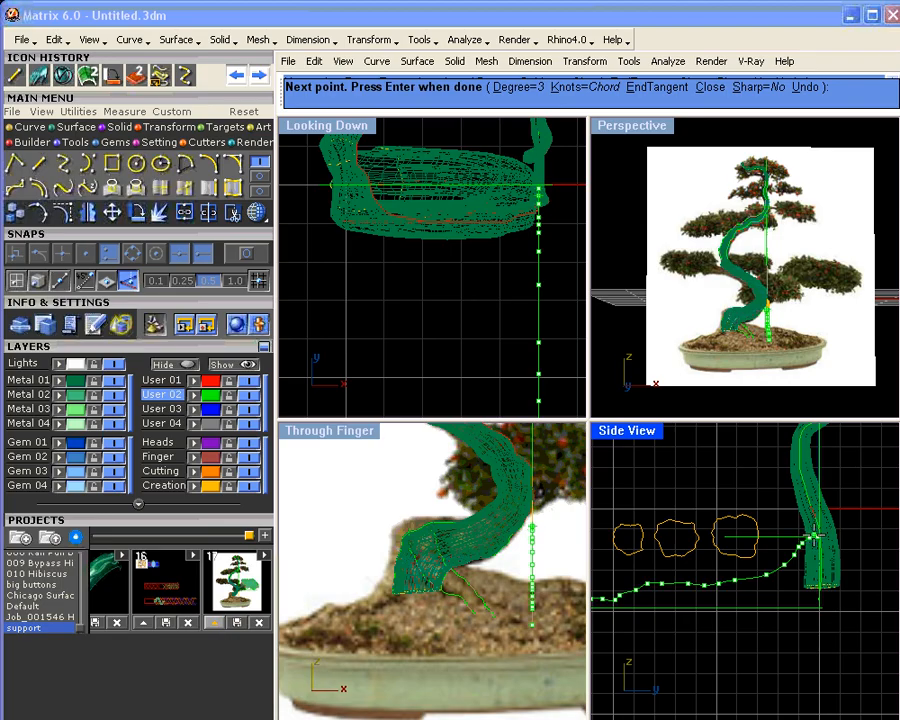
key("Return")
- On layer User 01, combine each front root edge curve with the side profile curve using Curve from 2 View History
scroll(806, 547, "up", 3)
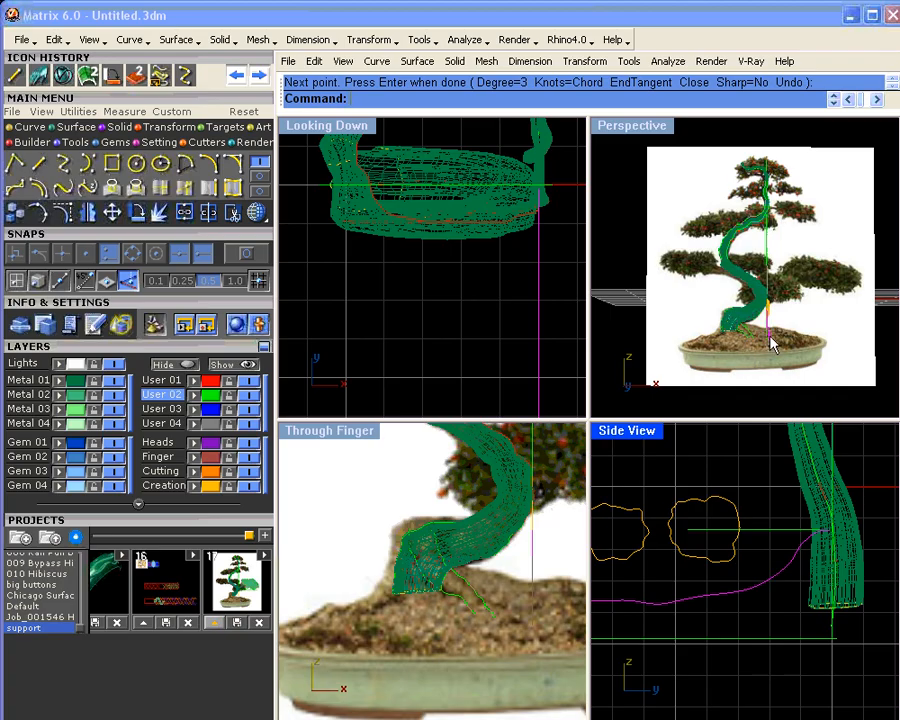
right_click_drag(770, 343, 737, 343)
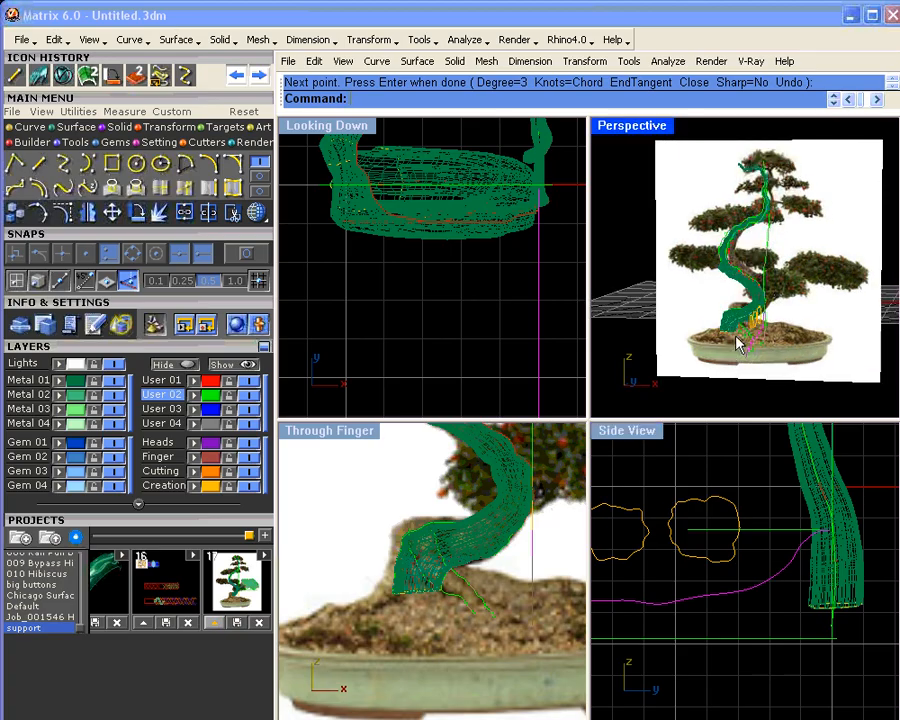
scroll(737, 343, "up", 2)
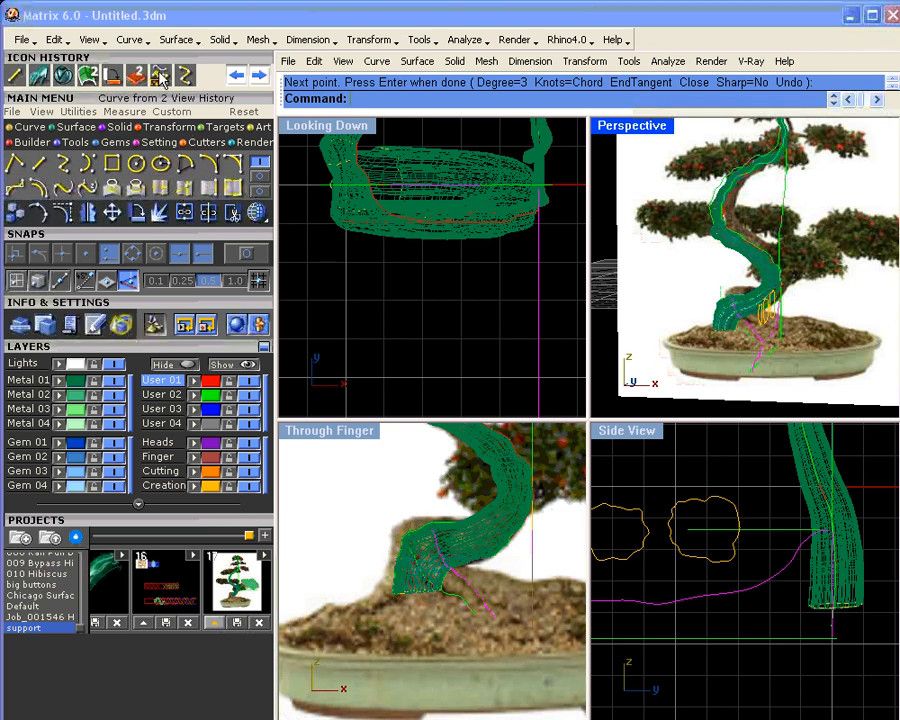
left_click(162, 78)
right_click_drag(741, 322, 757, 350)
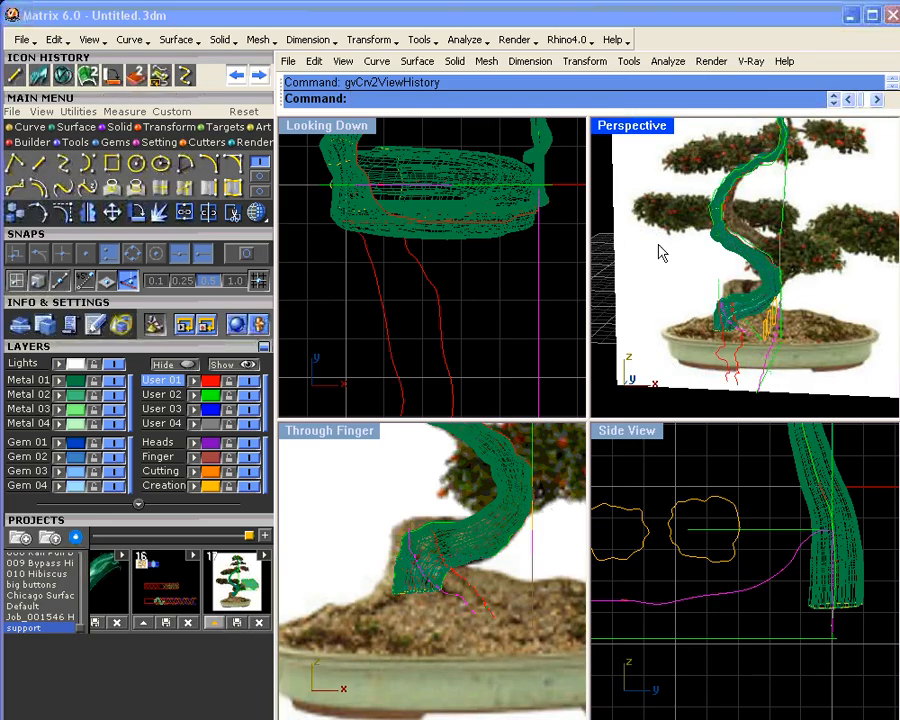
- Examine the two new 3D root curves at the trunk's base from several angles in Perspective and from above
right_click_drag(661, 251, 829, 285)
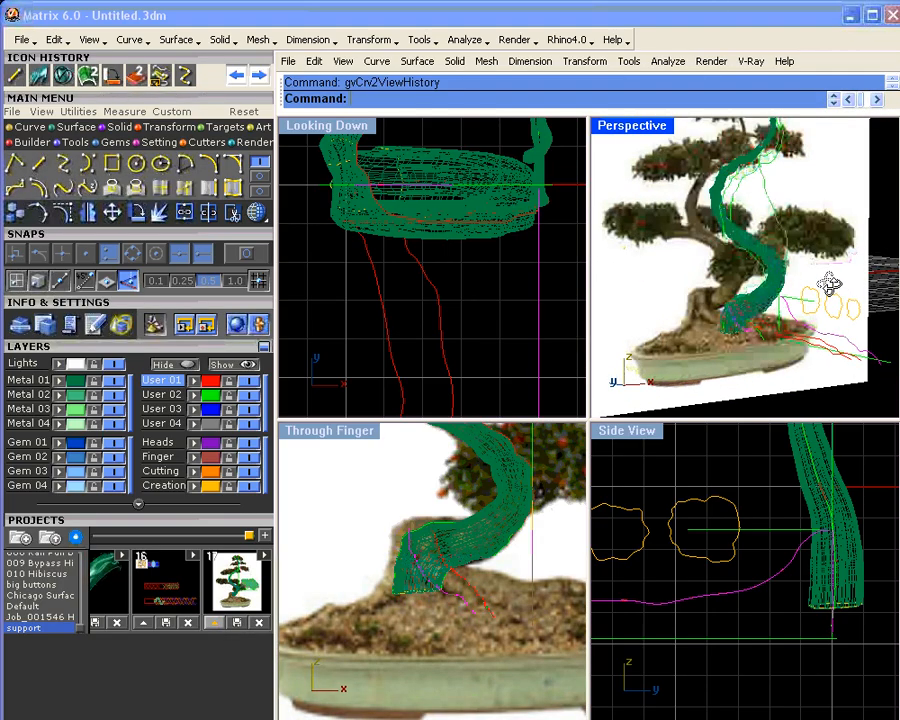
scroll(760, 335, "up", 3)
scroll(761, 336, "up", 4)
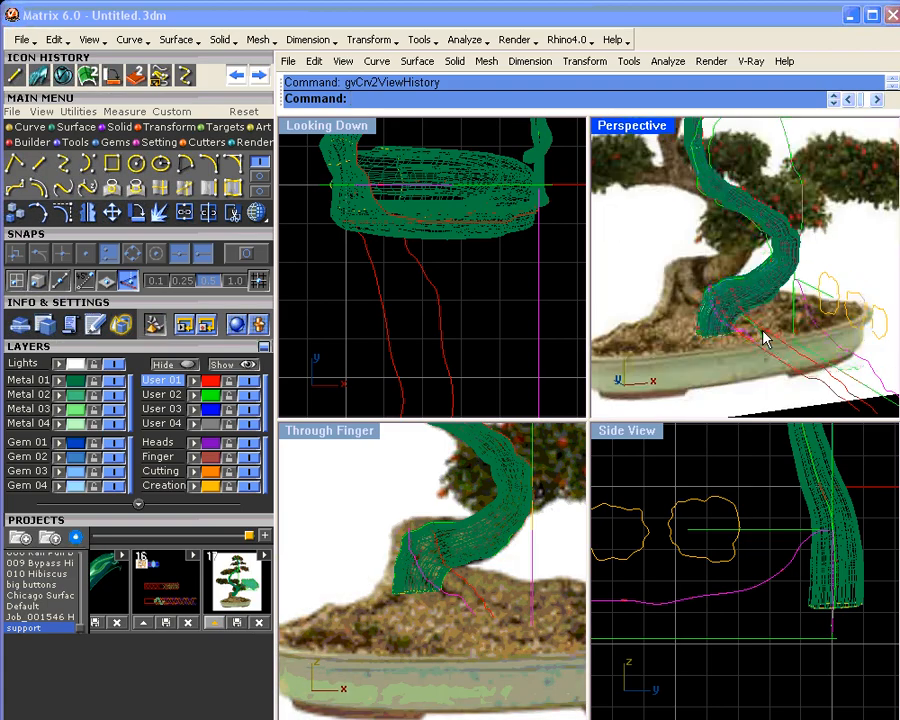
right_click_drag(764, 338, 740, 368)
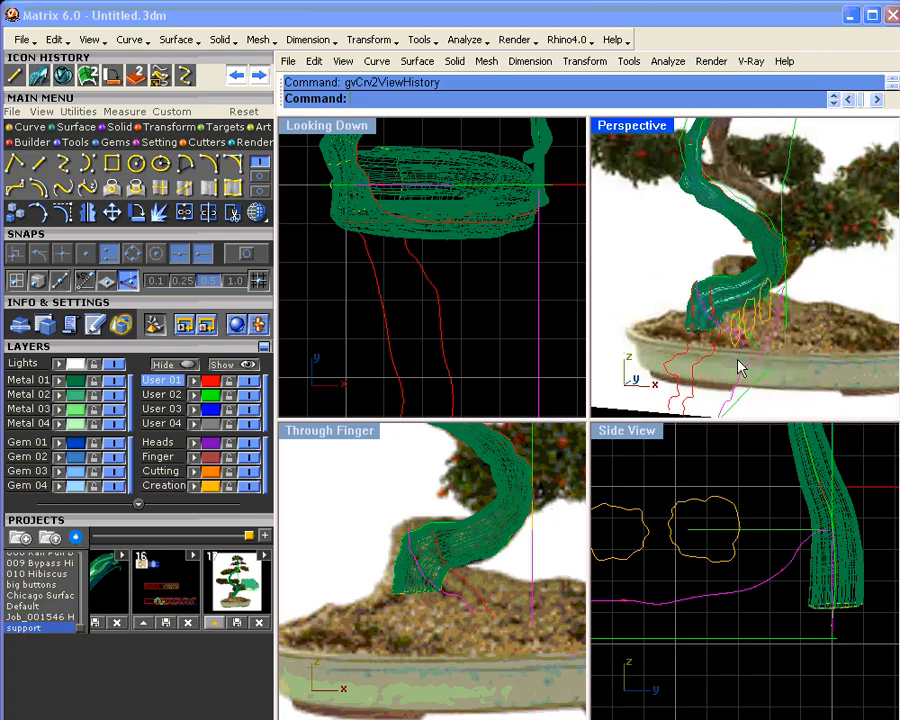
right_click_drag(478, 325, 425, 220)
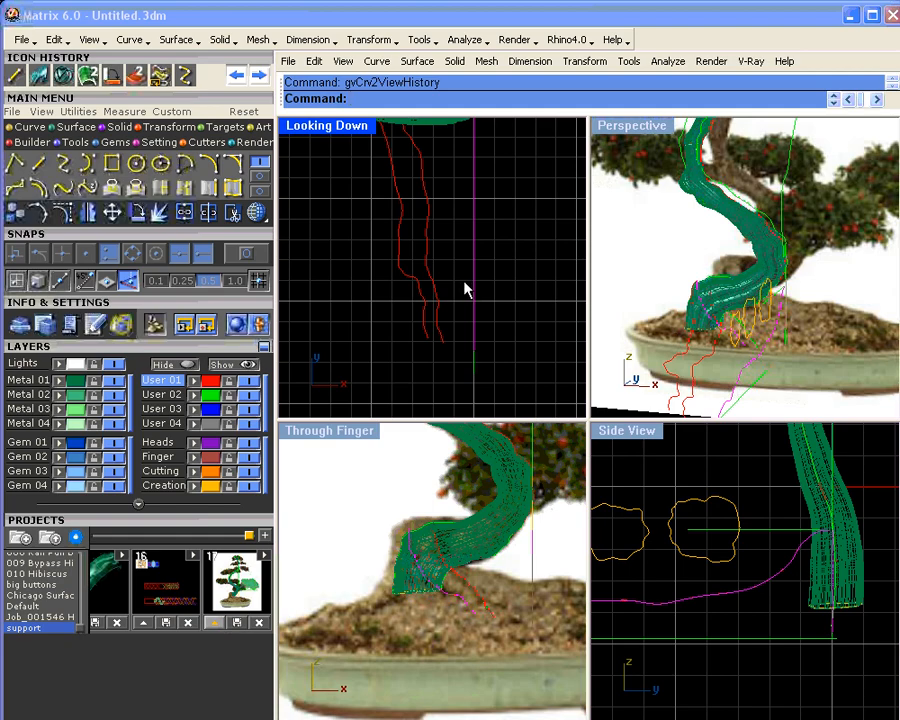
right_click_drag(700, 330, 752, 341)
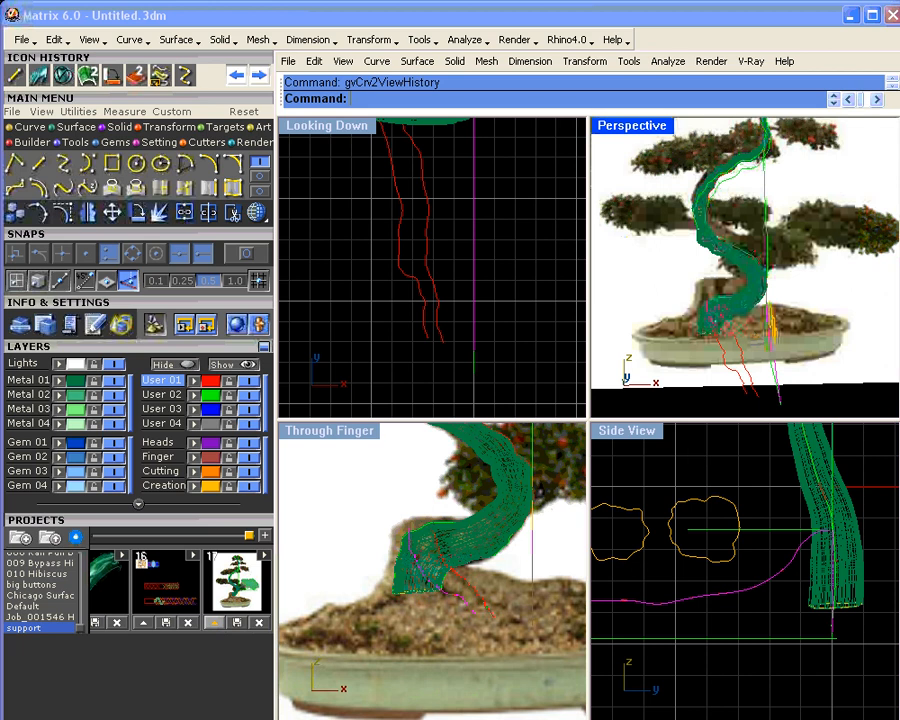
- Select the profile outline nearest the trunk and set reference points on its two opposite sides for a copying orient with 3D scaling
right_click_drag(817, 535, 737, 510)
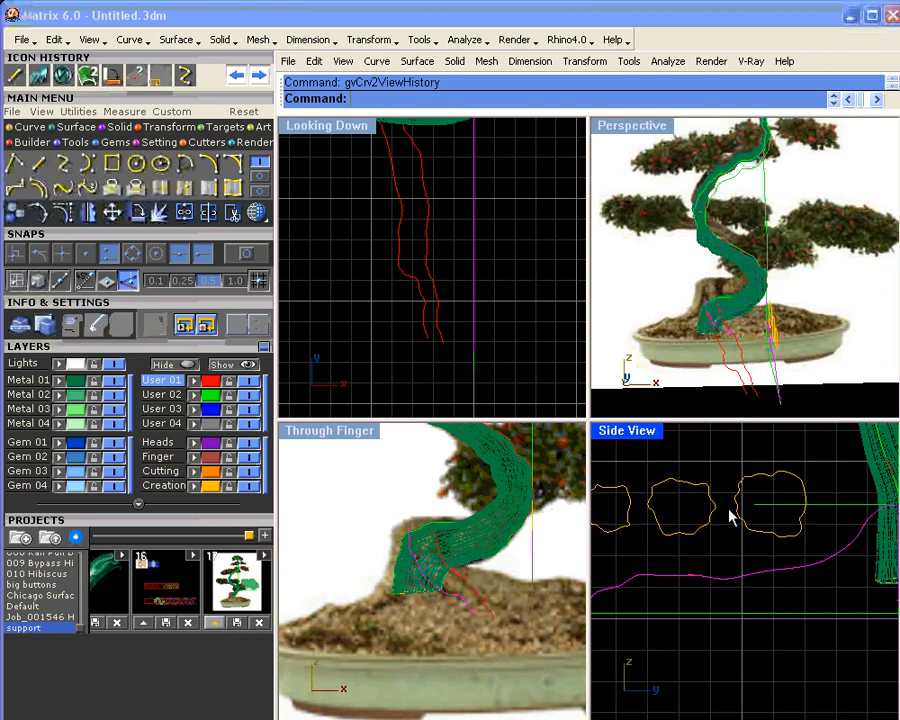
left_click(783, 473)
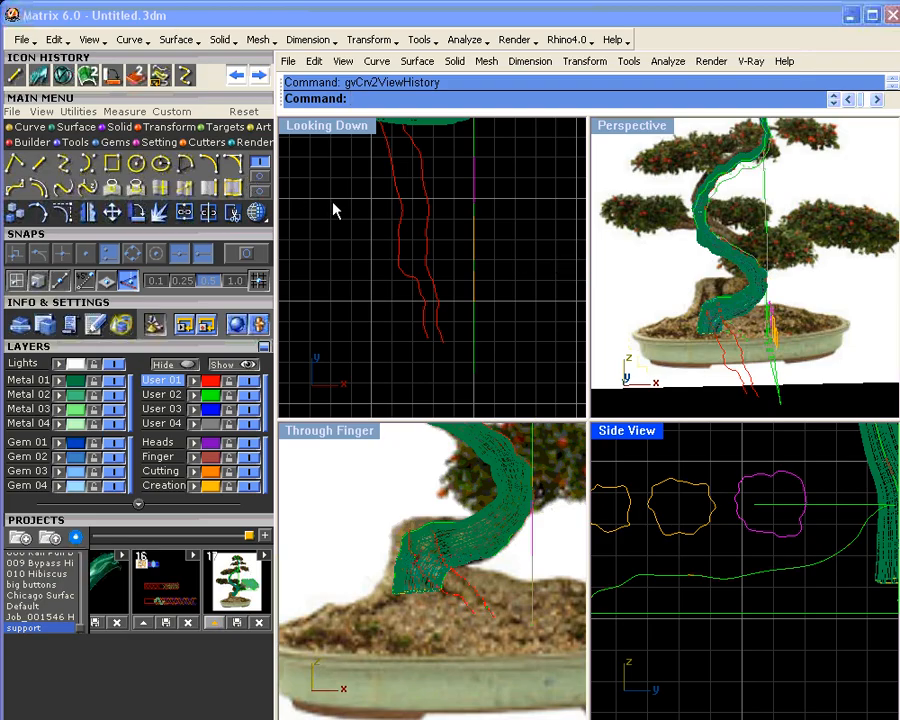
left_click(135, 75)
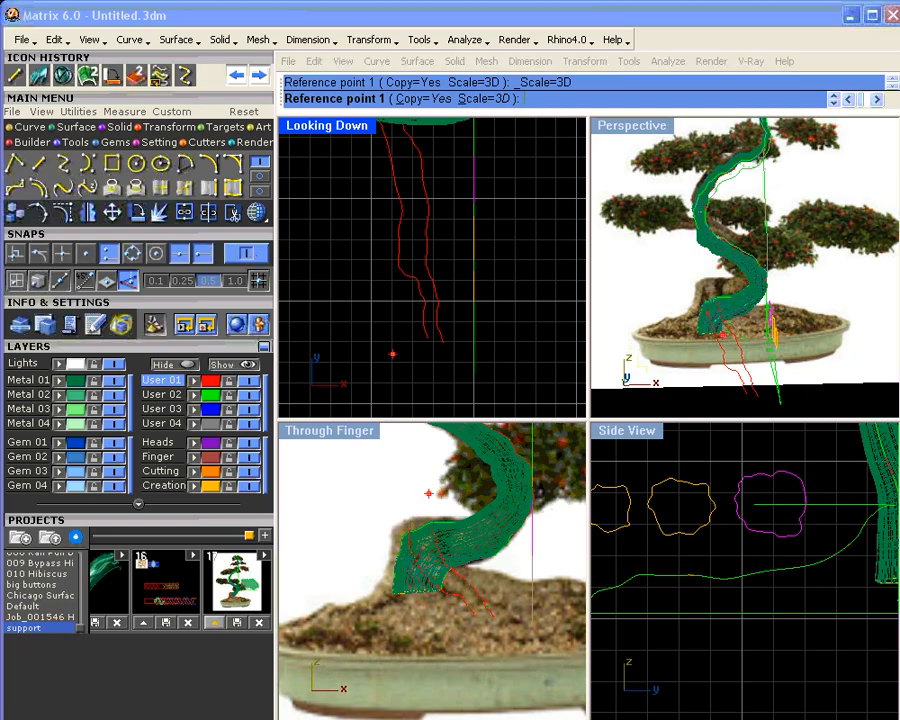
left_click(737, 505)
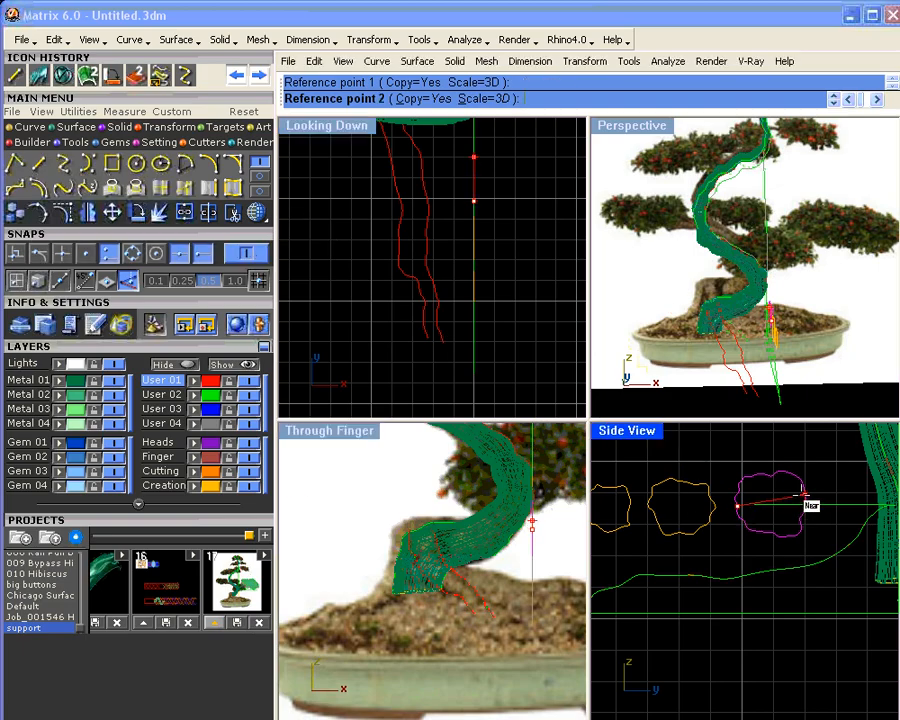
left_click(803, 495)
scroll(730, 295, "up", 5)
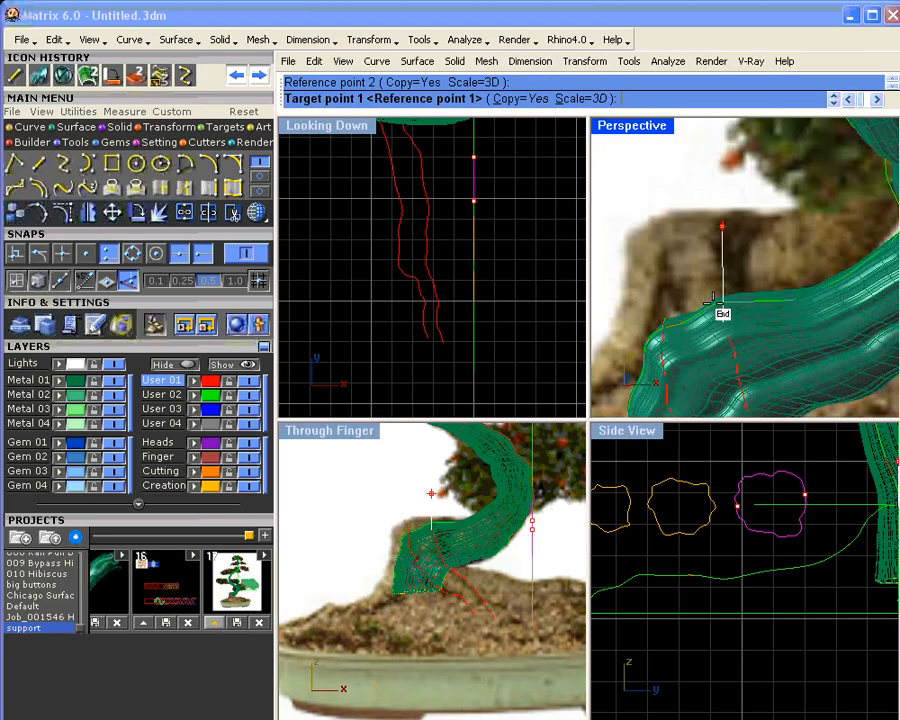
- Hide the Metal 01 layer's trunk and place the scaled profile copy between the upper ends of the two root curves
right_click_drag(730, 312, 785, 350)
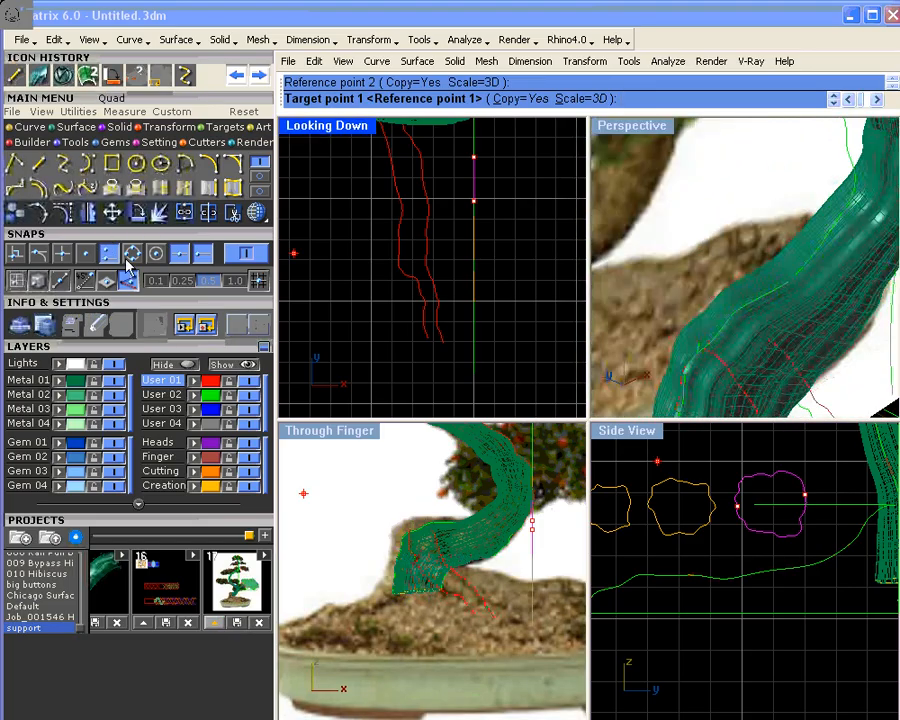
left_click(115, 380)
mouse_move(731, 366)
right_mouse_down()
mouse_move(743, 346)
mouse_move(735, 346)
right_mouse_up()
scroll(641, 347, "up", 3)
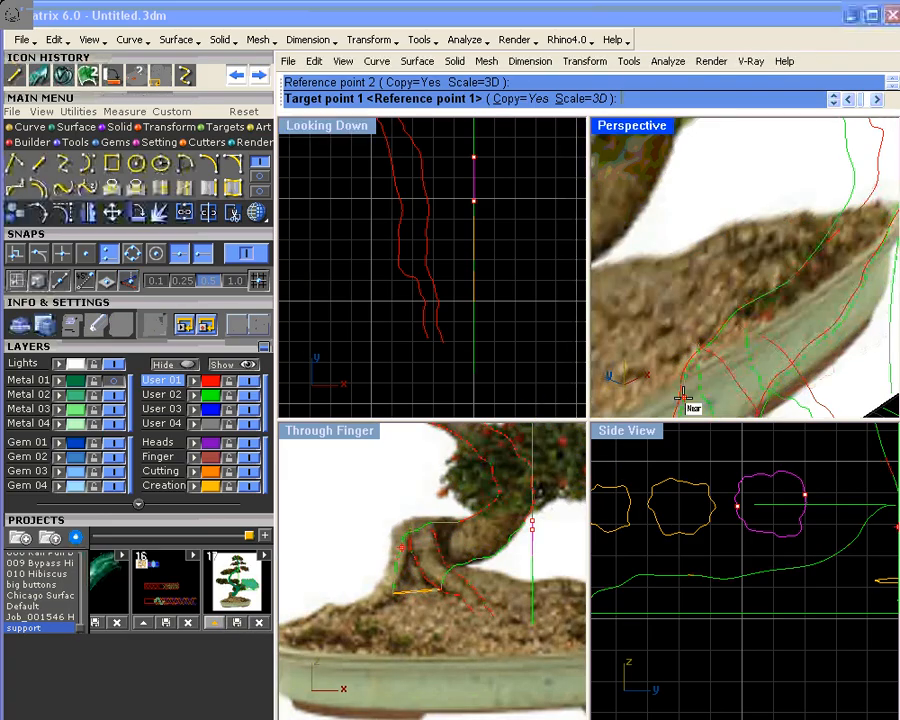
scroll(712, 358, "up", 2)
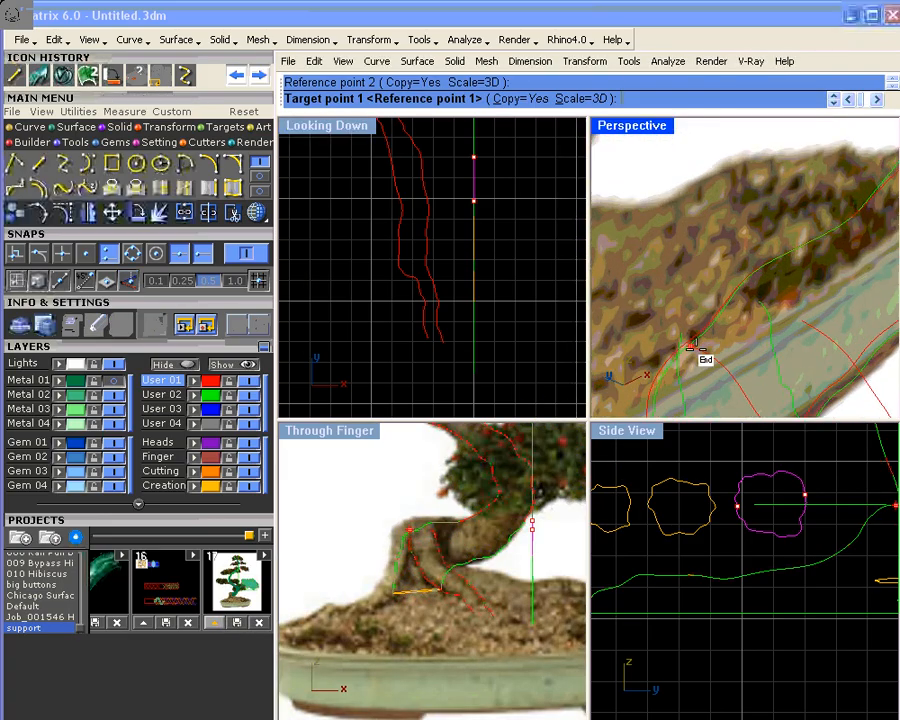
left_click(700, 355)
left_click(790, 320)
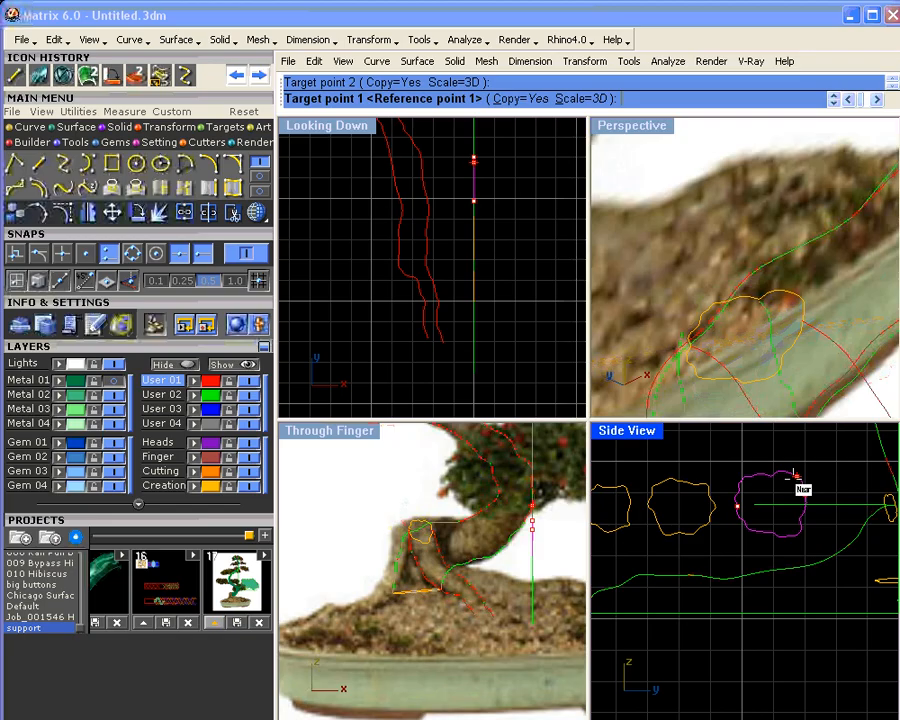
right_click(822, 386)
- Show the Metal 01 layer's trunk again and move the copied root profile slightly lower and deeper into it in Side View
scroll(763, 318, "up", 2)
right_click_drag(821, 353, 772, 322)
left_click(114, 381)
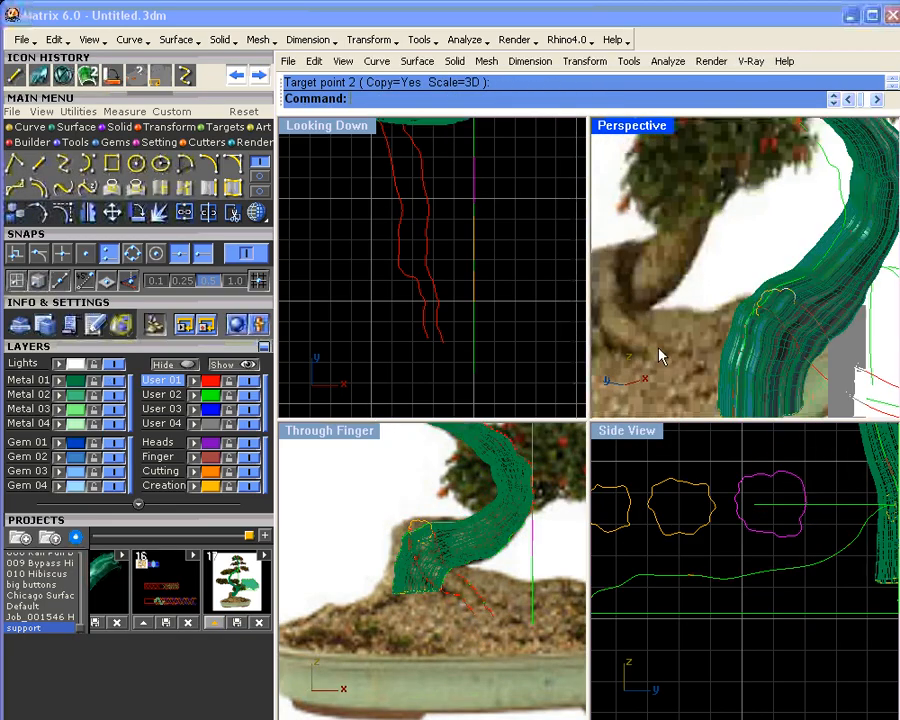
right_click_drag(688, 329, 818, 292)
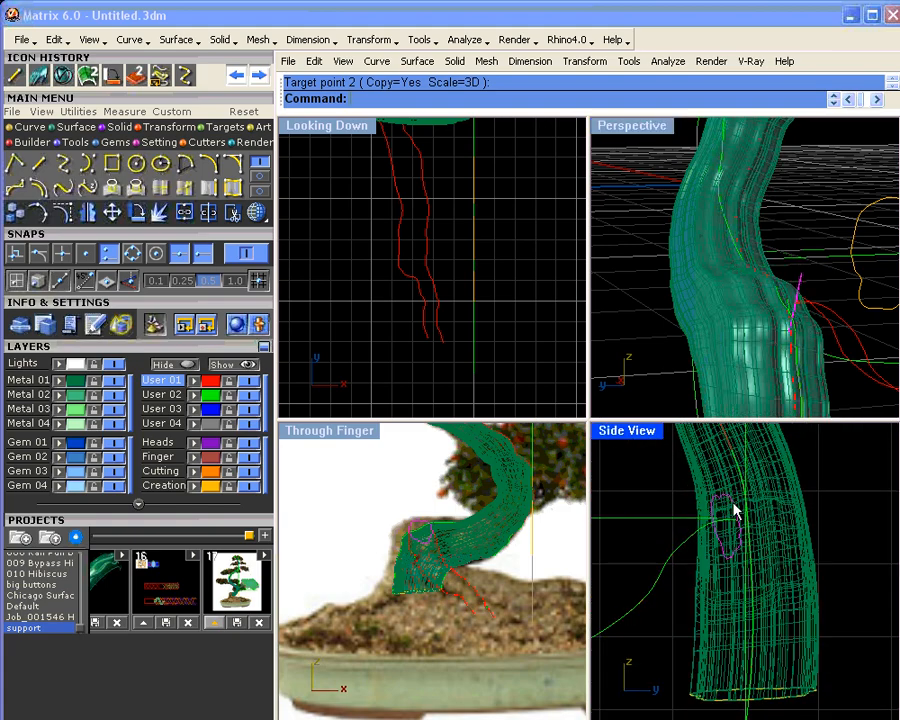
left_click(735, 510)
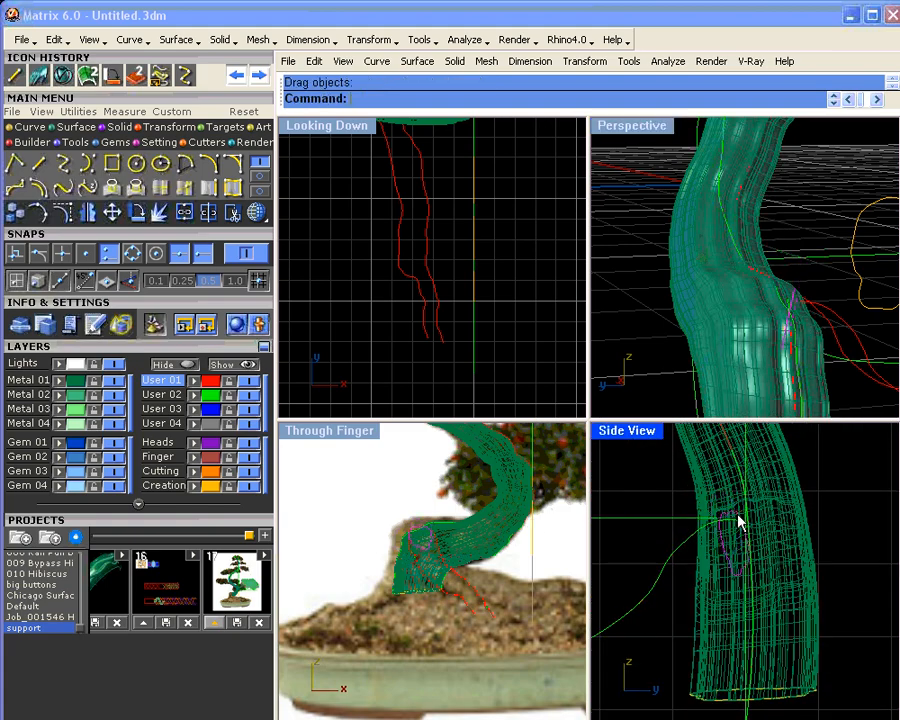
- Lower the root profile slightly in Through Finger so it sits inside the trunk between the two root curves
right_click_drag(840, 362, 833, 316)
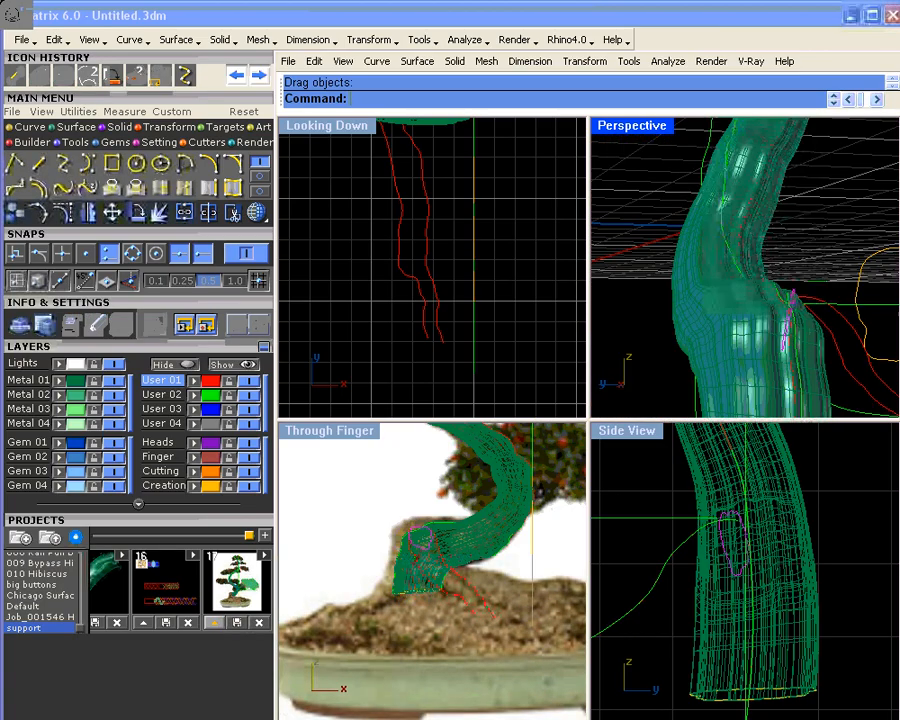
scroll(422, 537, "up", 3)
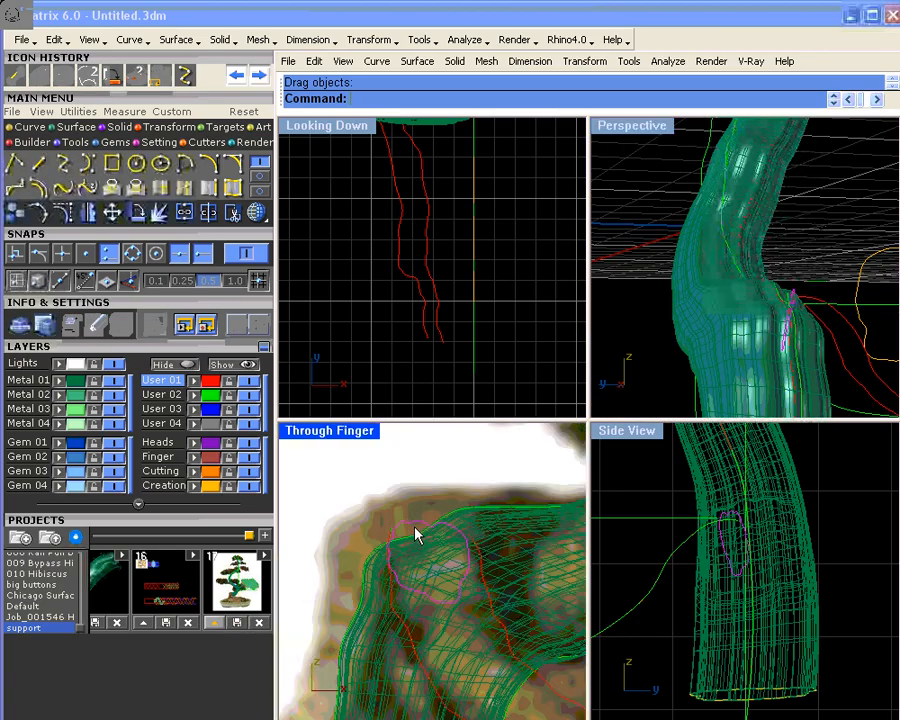
mouse_move(412, 521)
left_mouse_down()
mouse_move(420, 535)
mouse_move(410, 539)
left_mouse_up()
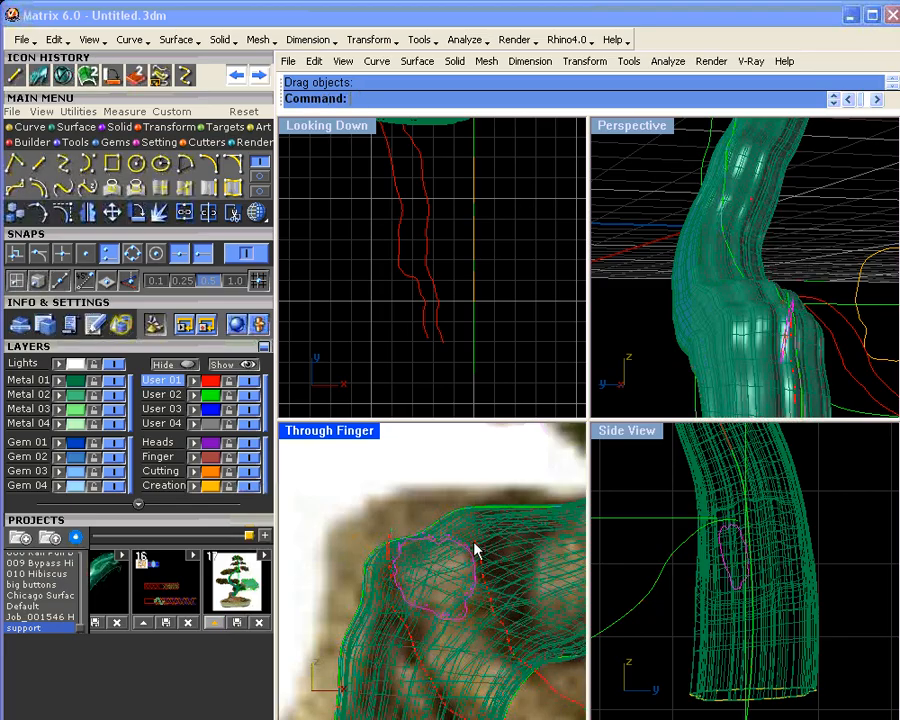
right_click_drag(790, 345, 705, 302)
scroll(805, 341, "down", 5)
right_click_drag(805, 341, 699, 356)
scroll(773, 364, "down", 5)
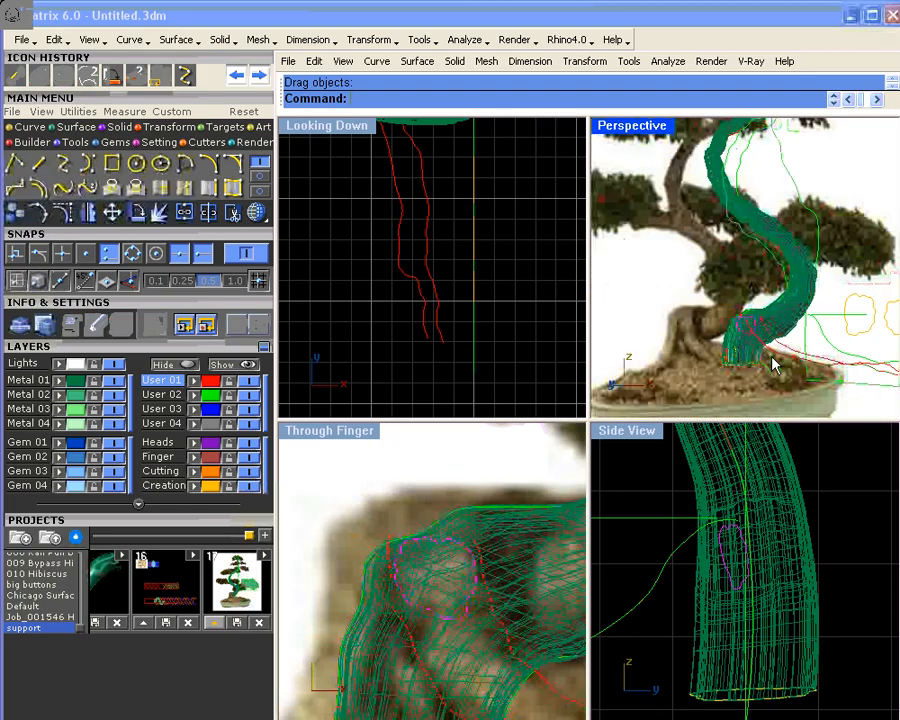
- Copy the smallest profile outline, farthest from the trunk, between the outer ends of the two root curves with 3D scaling
right_click_drag(773, 364, 780, 250)
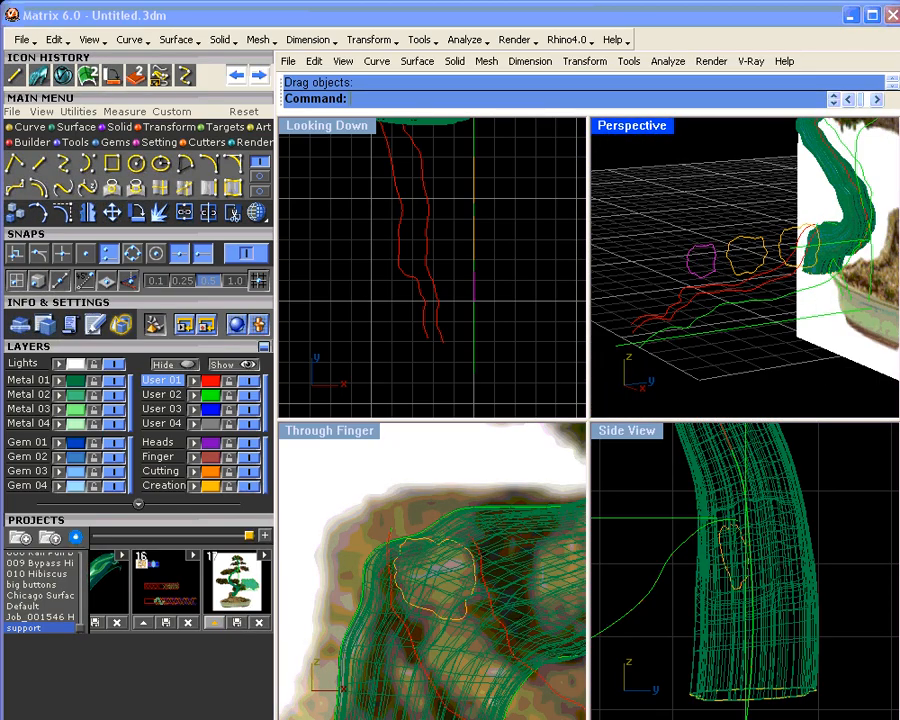
left_click(136, 77)
left_click(687, 263)
left_click(716, 261)
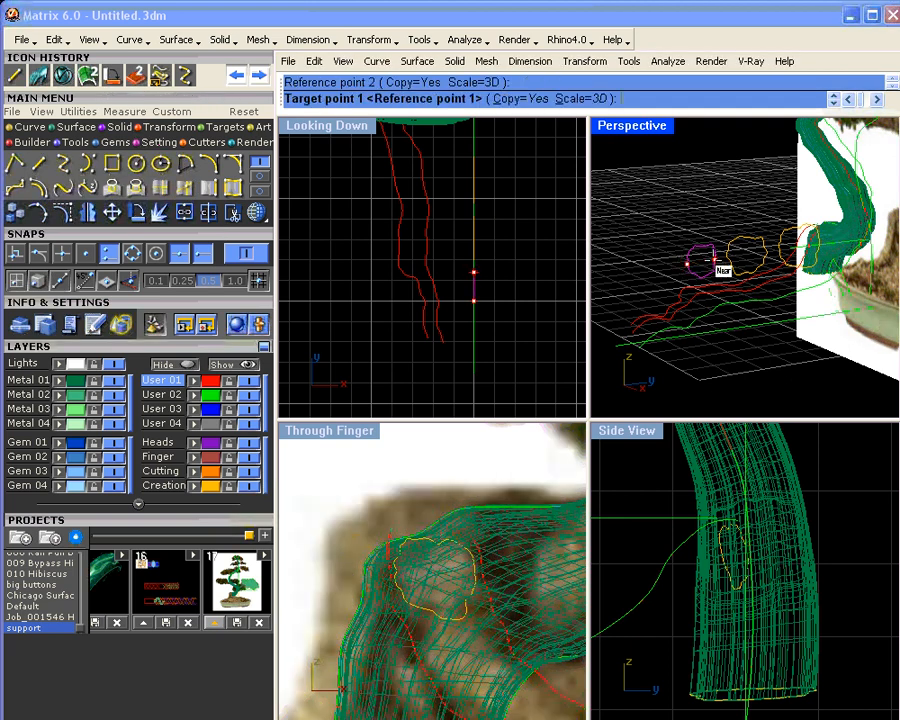
right_click_drag(653, 321, 707, 333)
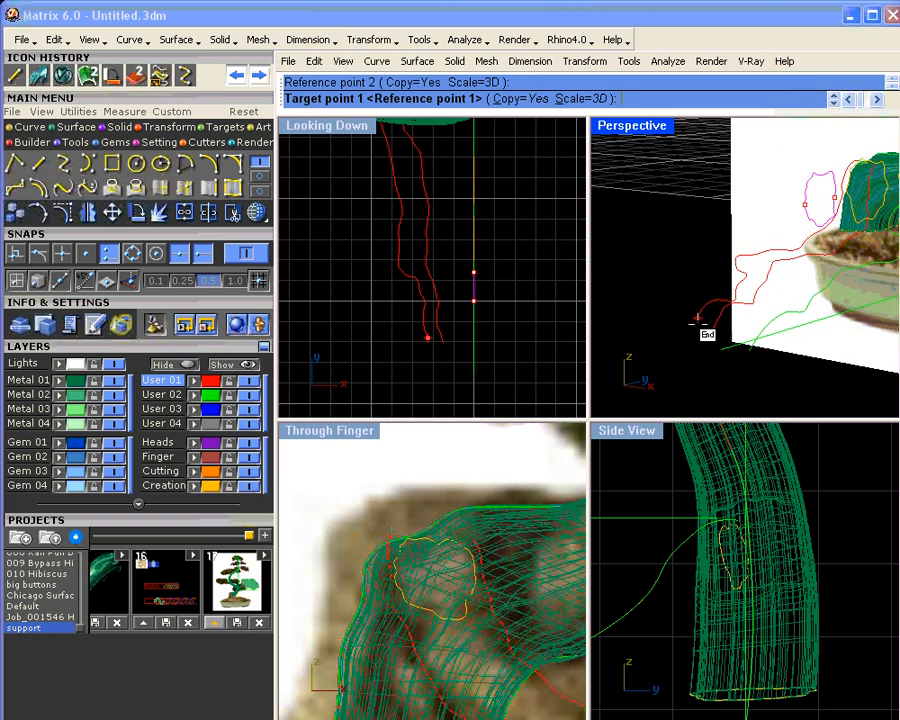
left_click(703, 325)
left_click(711, 329)
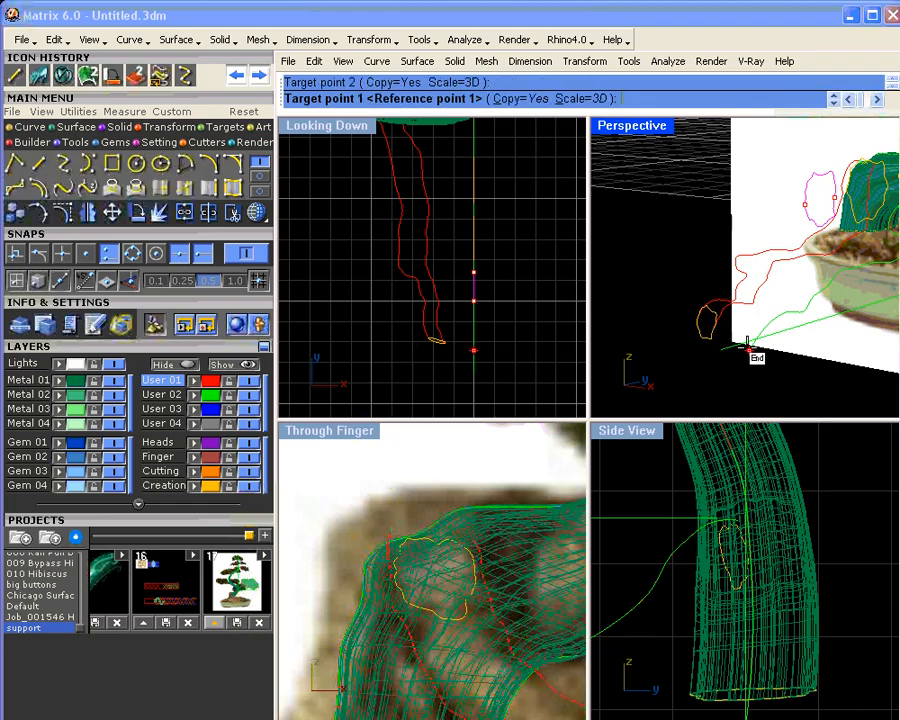
key("Return")
- Tilt the new end profile in 3D about the axis between the two root curve ends to square it with the curves
left_click(711, 319)
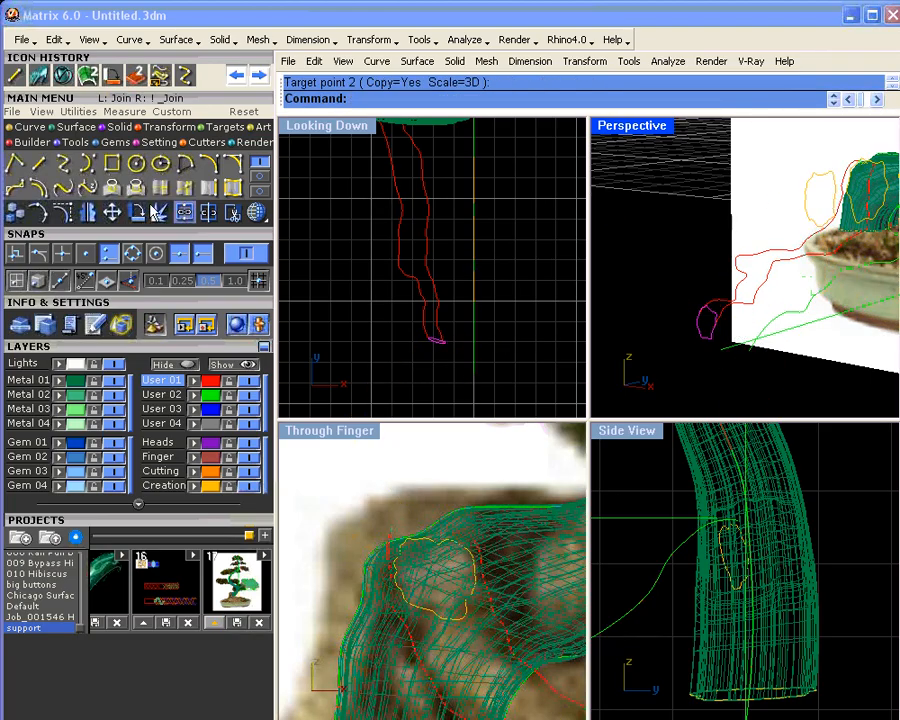
left_click(112, 80)
scroll(690, 350, "up", 3)
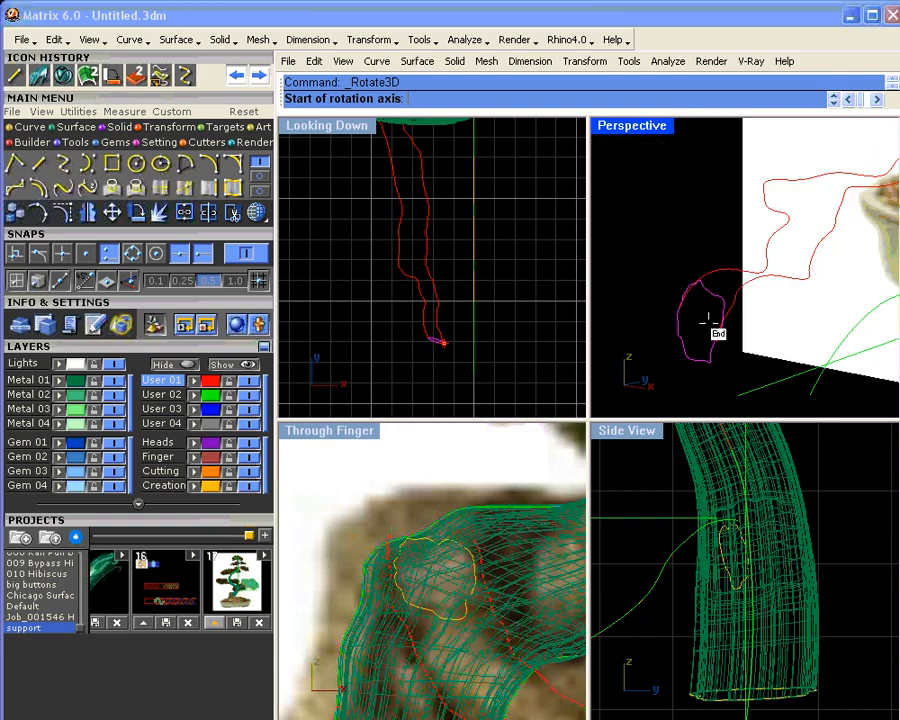
left_click(688, 316)
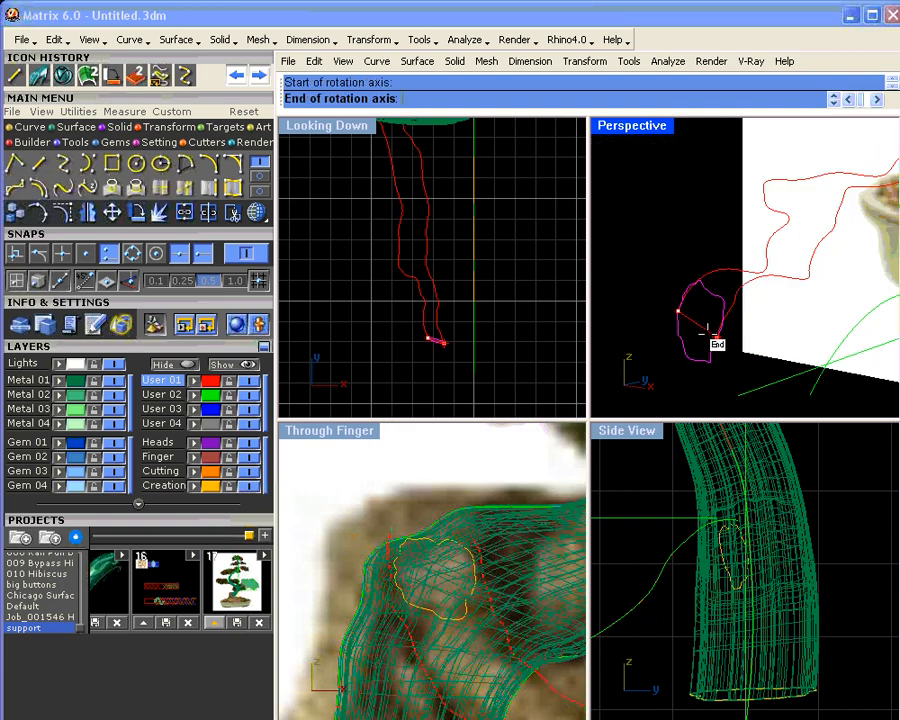
left_click(714, 337)
scroll(719, 538, "up", 5)
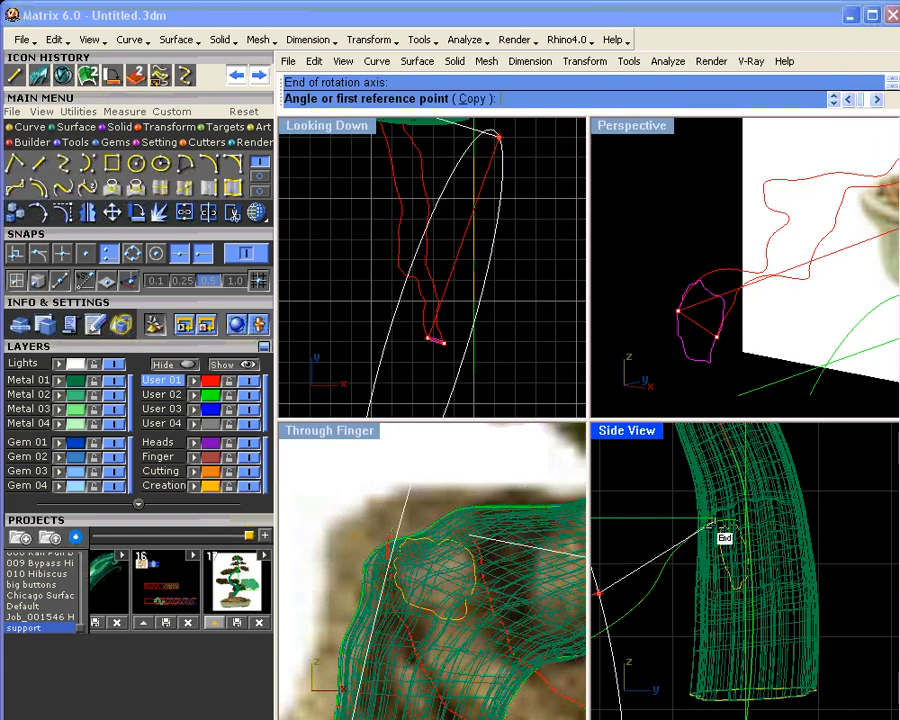
right_click_drag(684, 573, 824, 571)
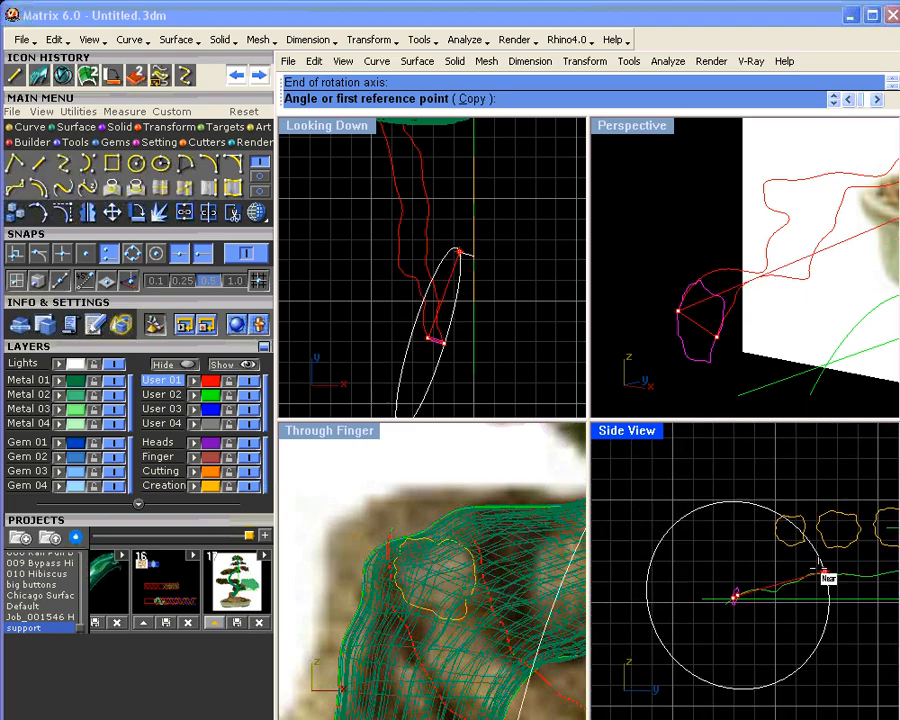
scroll(742, 573, "up", 10)
left_click(726, 531)
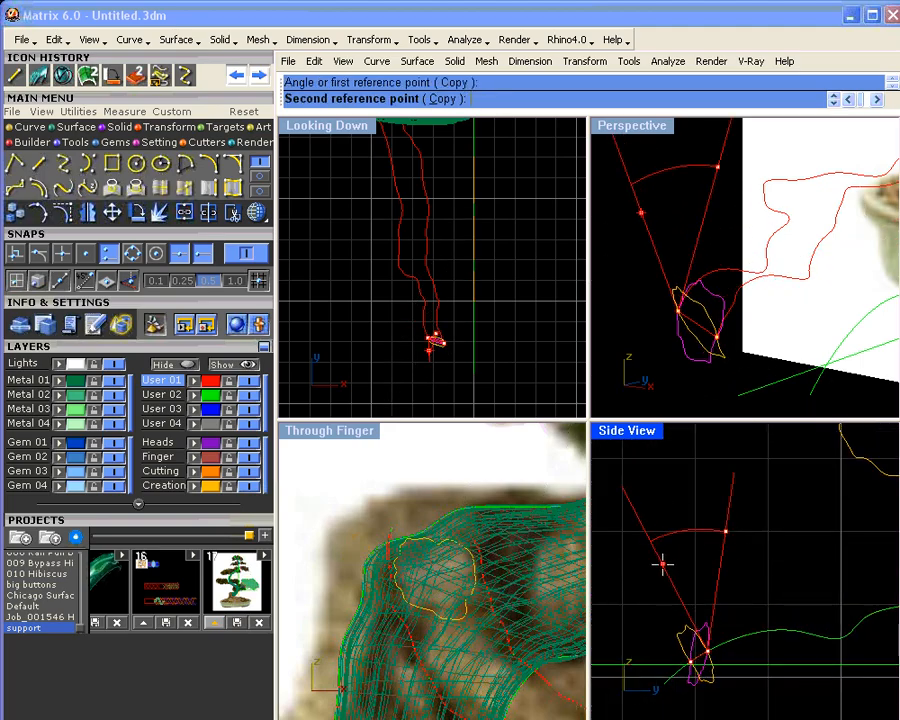
key("Escape")
- Set up a two-rail sweep on the Metal 01 layer with the two root curves as rails and the outer end profile as first section
right_click_drag(746, 406, 686, 298)
scroll(729, 297, "down", 12)
left_click(667, 228)
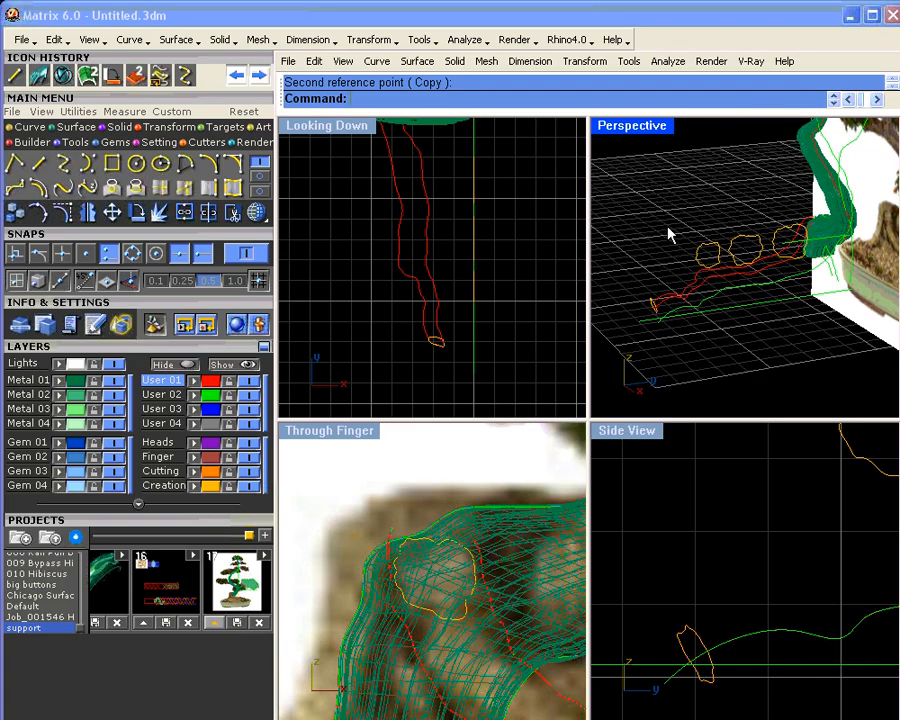
left_click(76, 127)
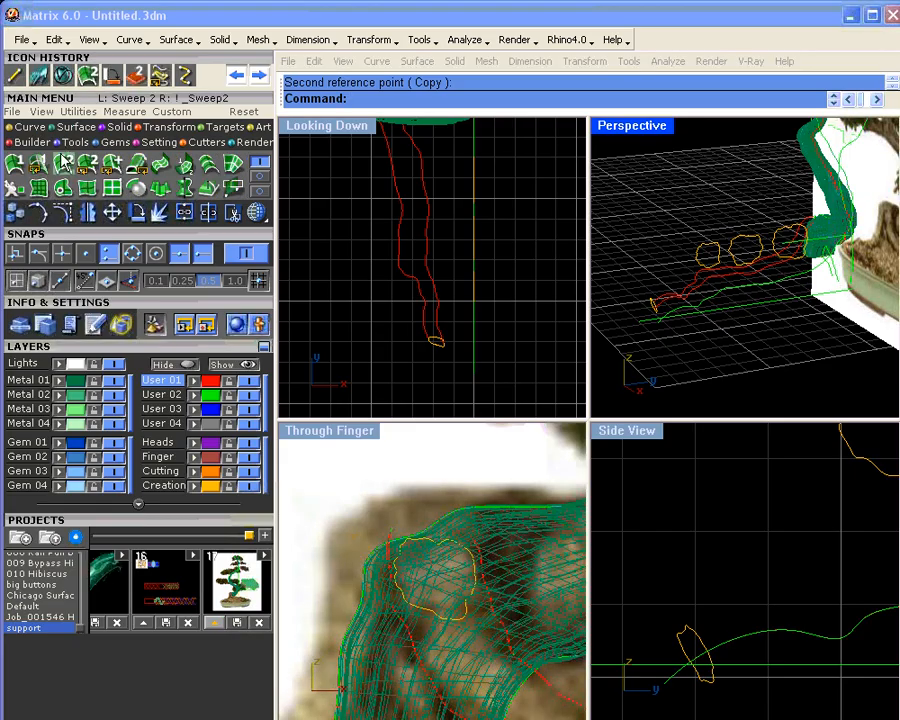
left_click(62, 163)
left_click(697, 293)
left_click(703, 298)
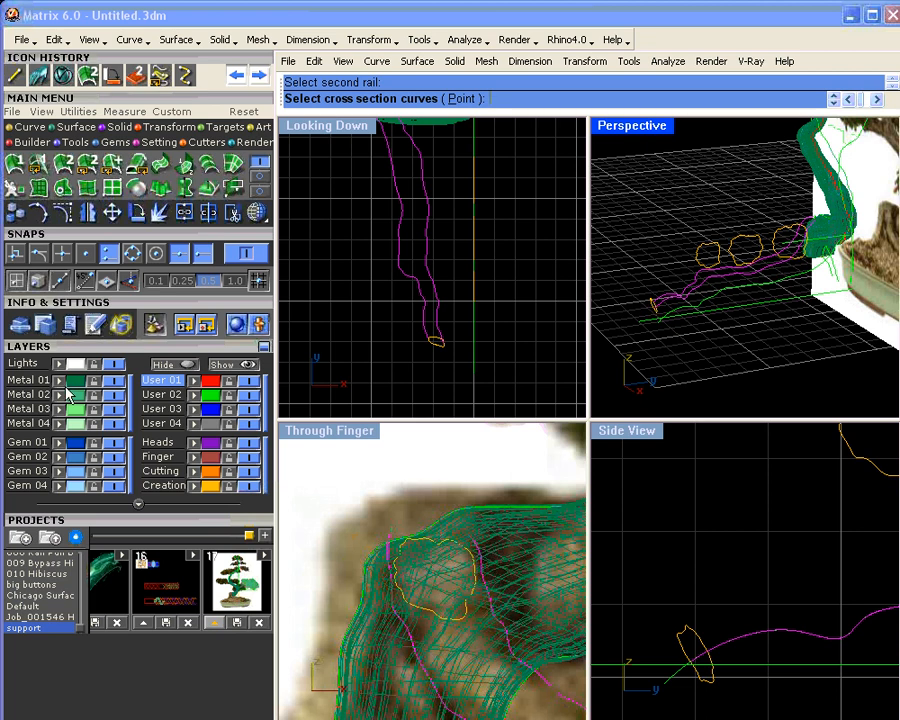
left_click(97, 386)
left_click(653, 302)
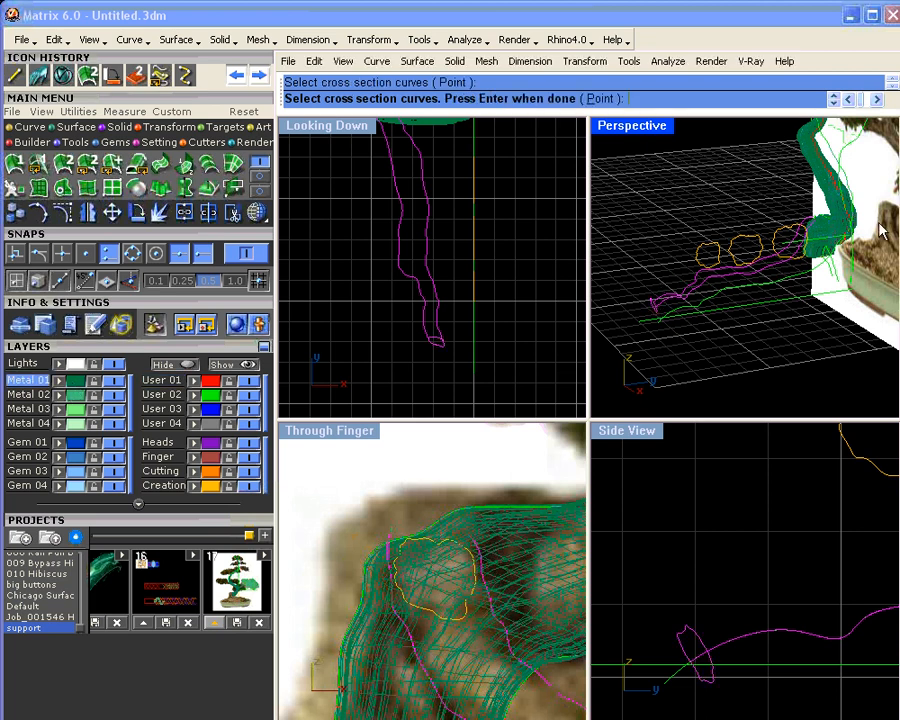
- Add the profile inside the trunk as the second cross section of the sweep and accept the curve seams
scroll(822, 224, "up", 7)
scroll(815, 232, "up", 8)
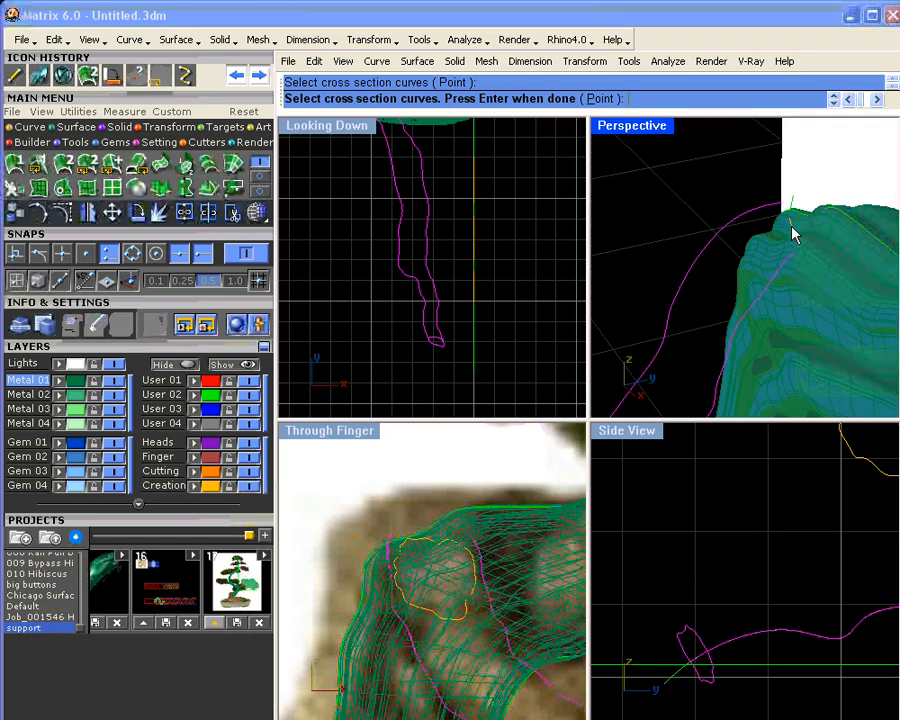
left_click(793, 234)
left_click(835, 275)
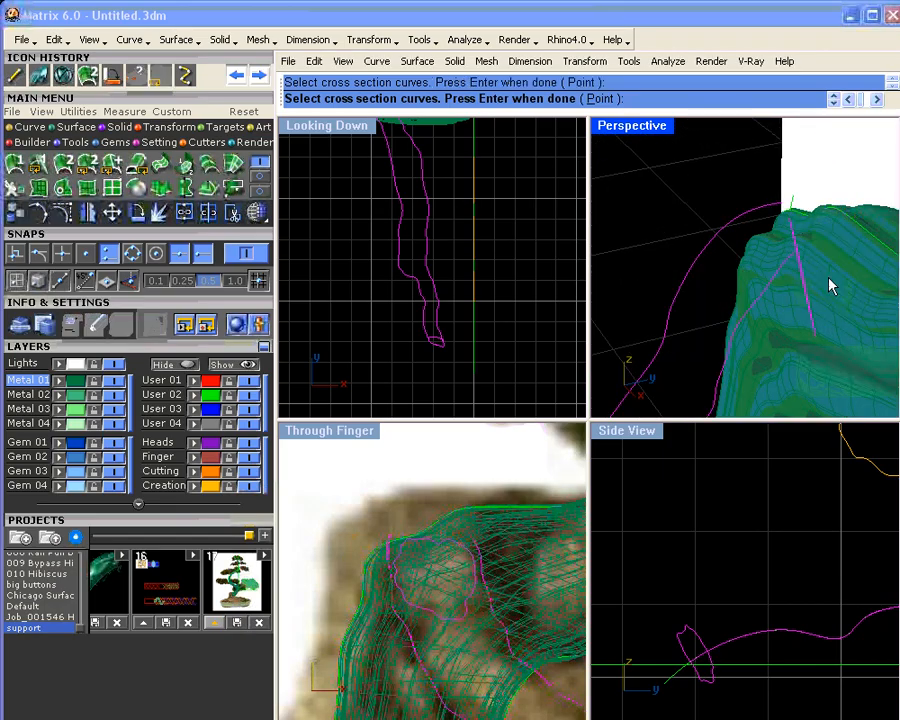
key("Return")
key("Return")
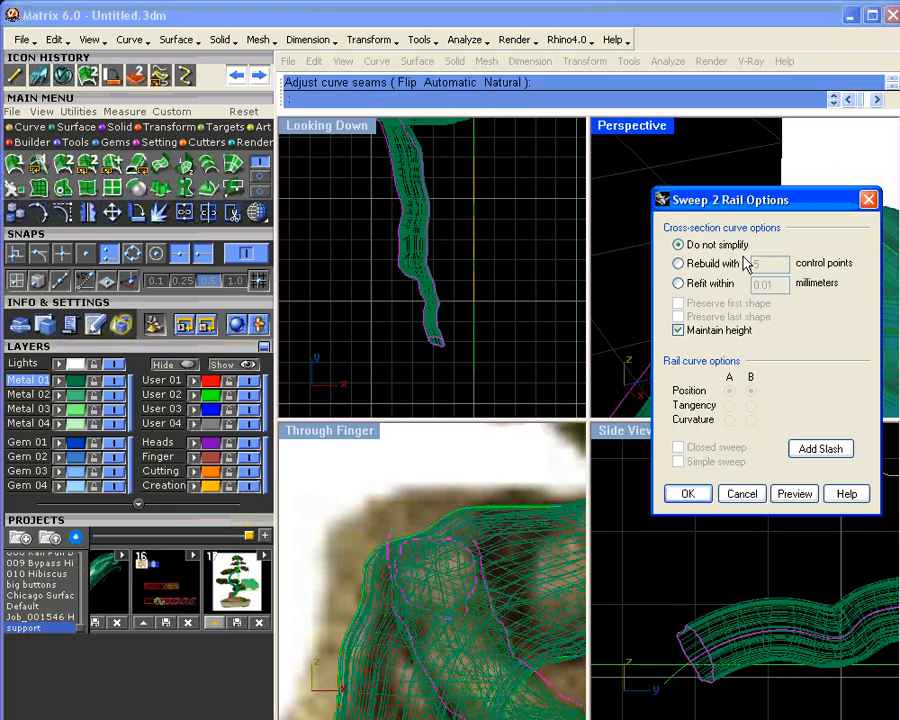
- Check the previewed root sweep and add a slash across both rails at the sharp bend in its outer half
left_click_drag(770, 200, 520, 205)
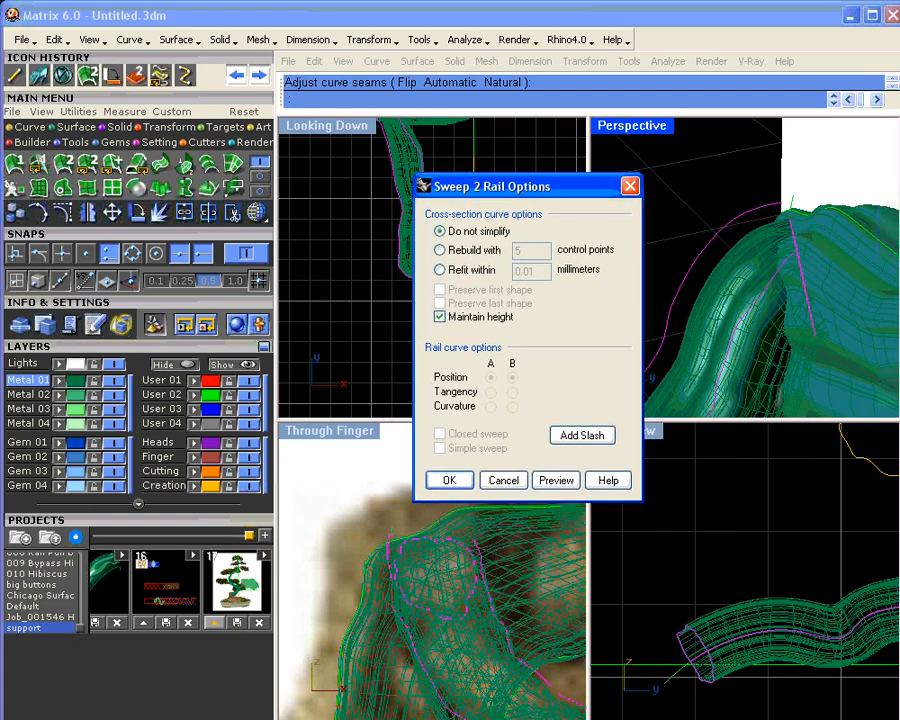
right_click_drag(765, 300, 767, 291)
scroll(767, 289, "down", 2)
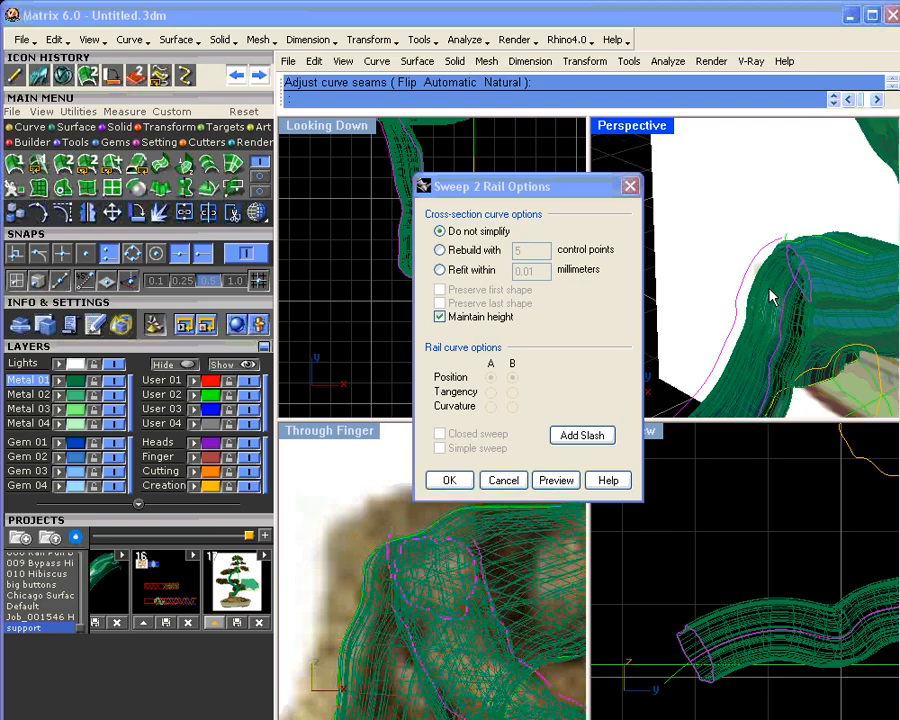
scroll(769, 290, "down", 5)
right_click_drag(765, 320, 789, 261, "shift")
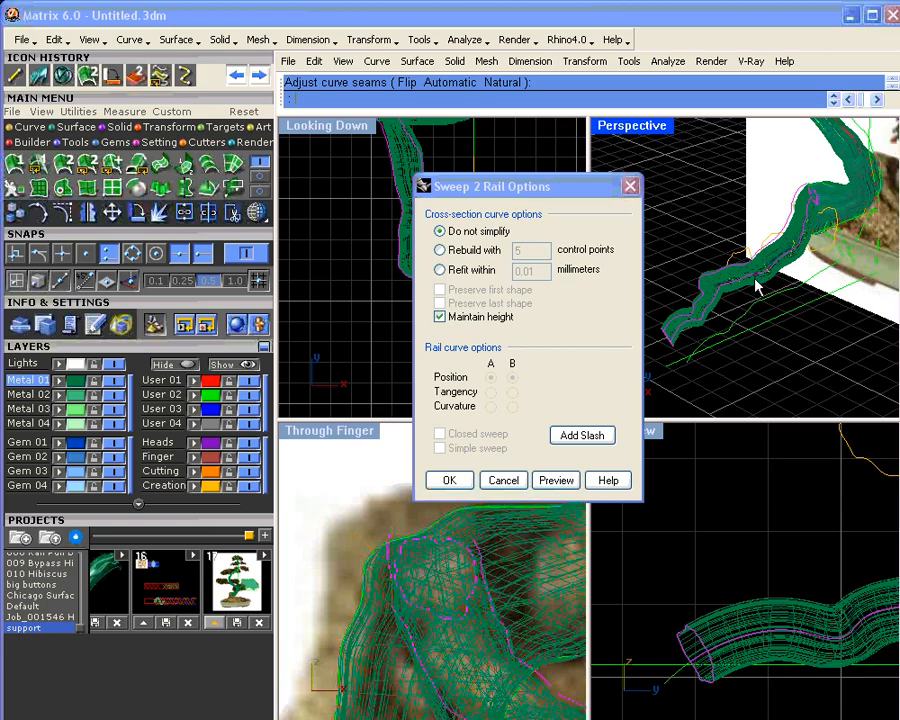
right_click_drag(787, 593, 693, 583)
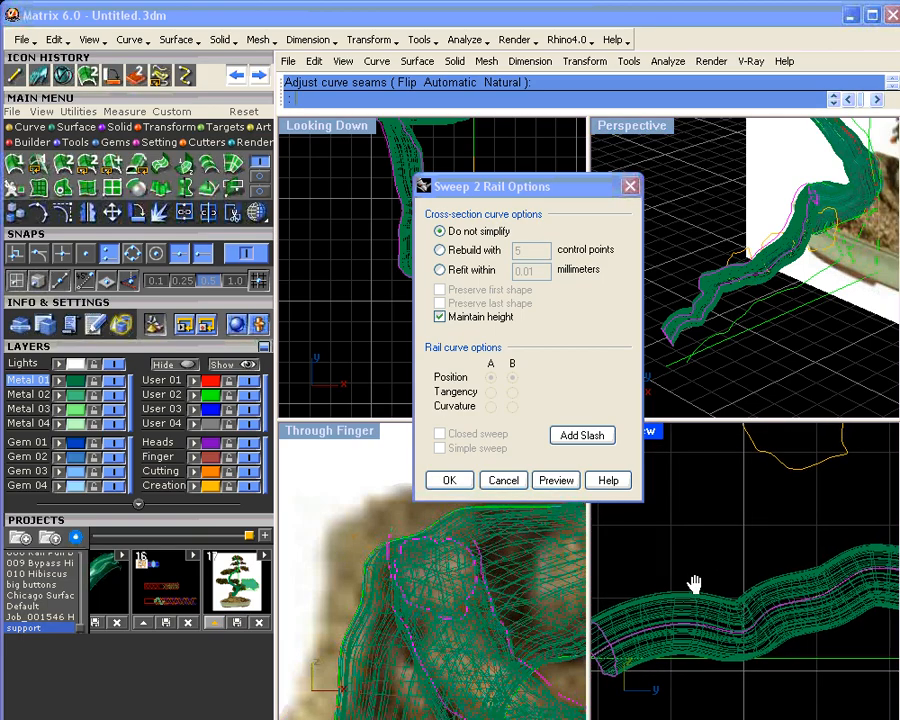
left_click(573, 436)
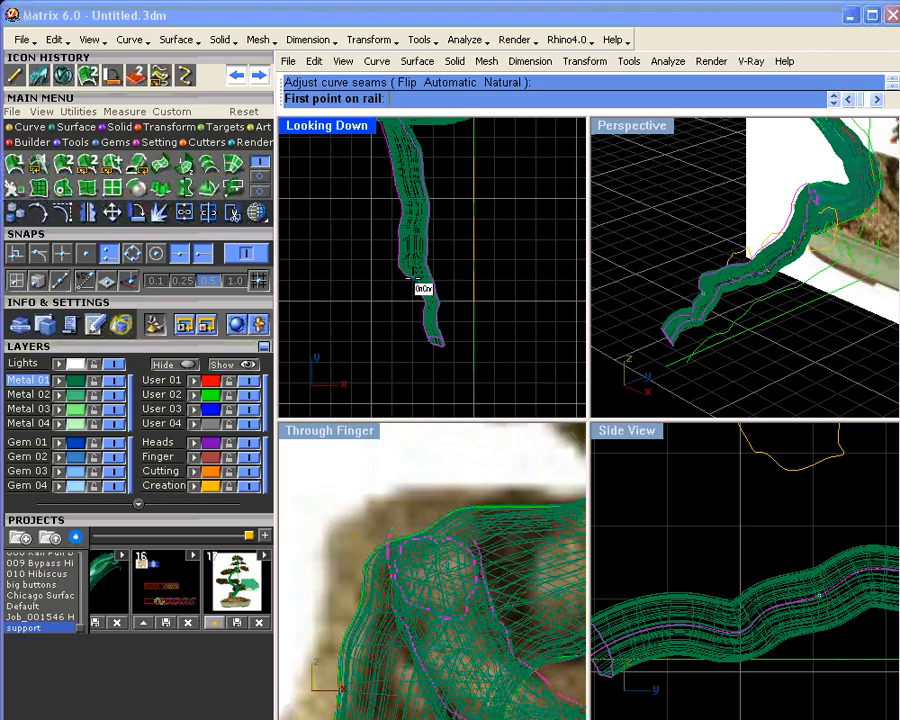
left_click(414, 279)
left_click(466, 270)
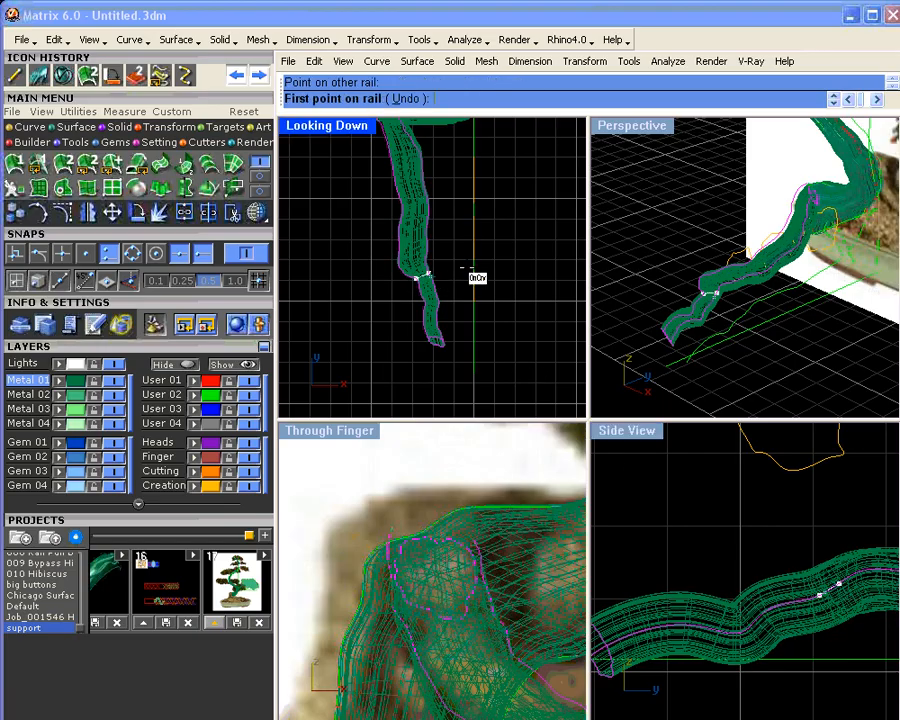
- Add a second slash across both rails closer to the trunk and create the root sweep with maintained height
left_click(401, 193)
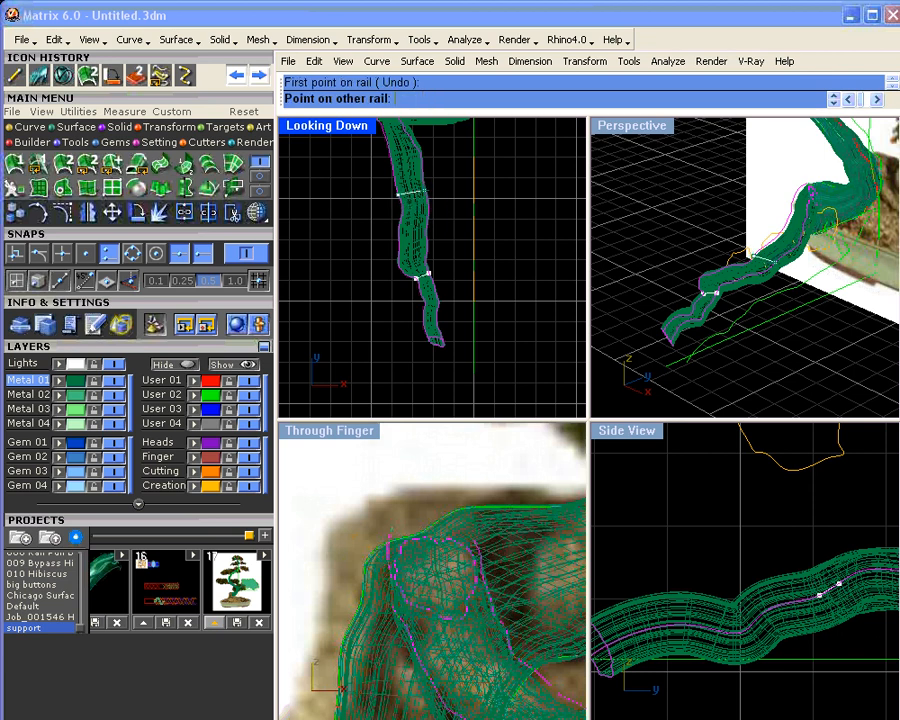
left_click(428, 188)
right_click_drag(422, 185, 470, 320)
key("Return")
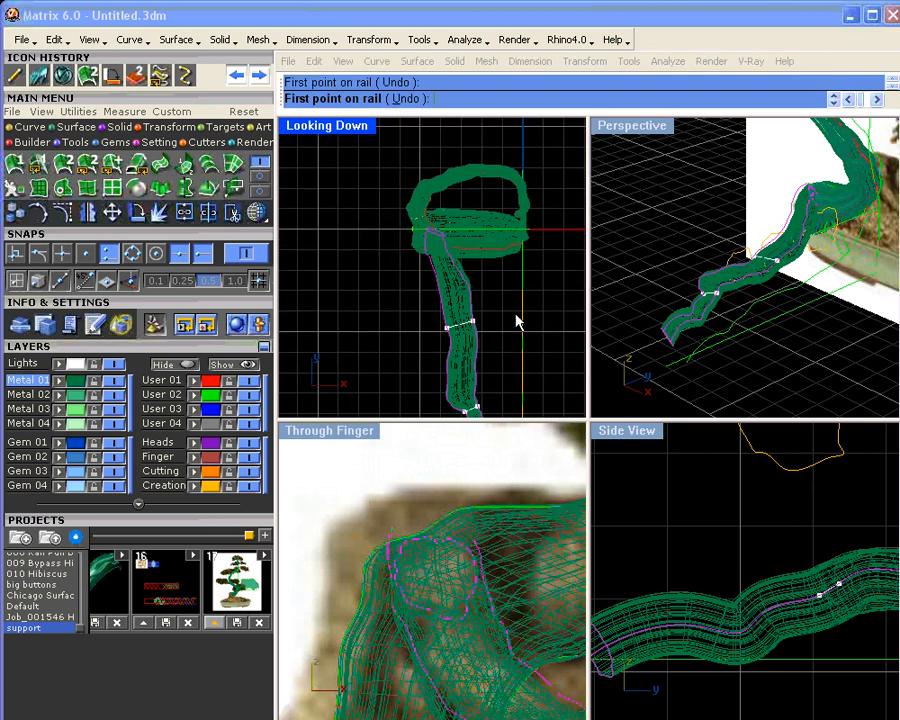
left_click(446, 482)
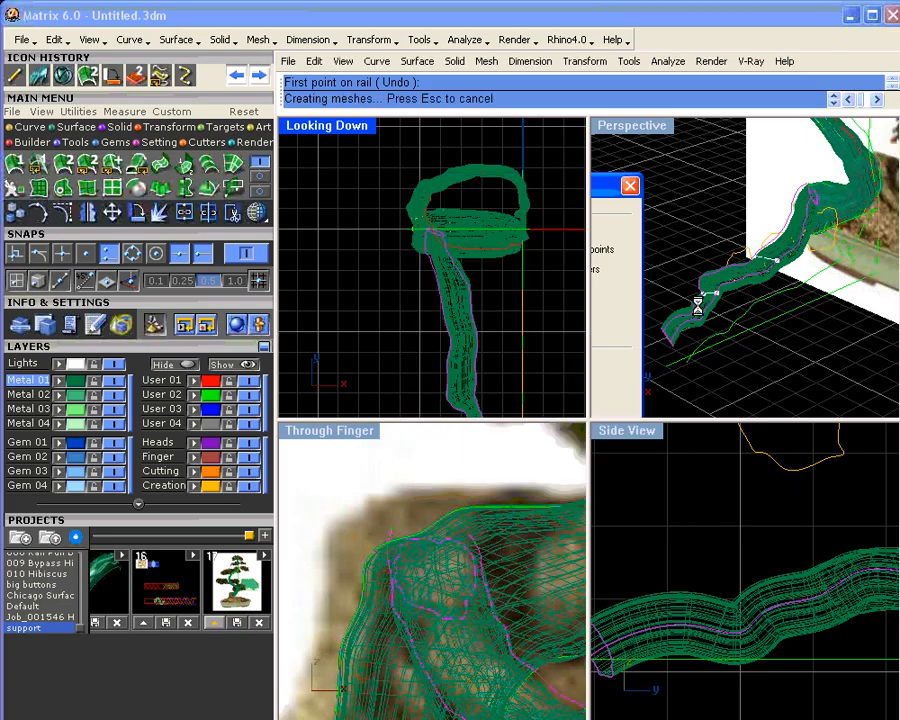
- Enlarge the Perspective view and flip the surface direction of the new root with the Flip command
double_click(638, 123)
left_click(600, 415)
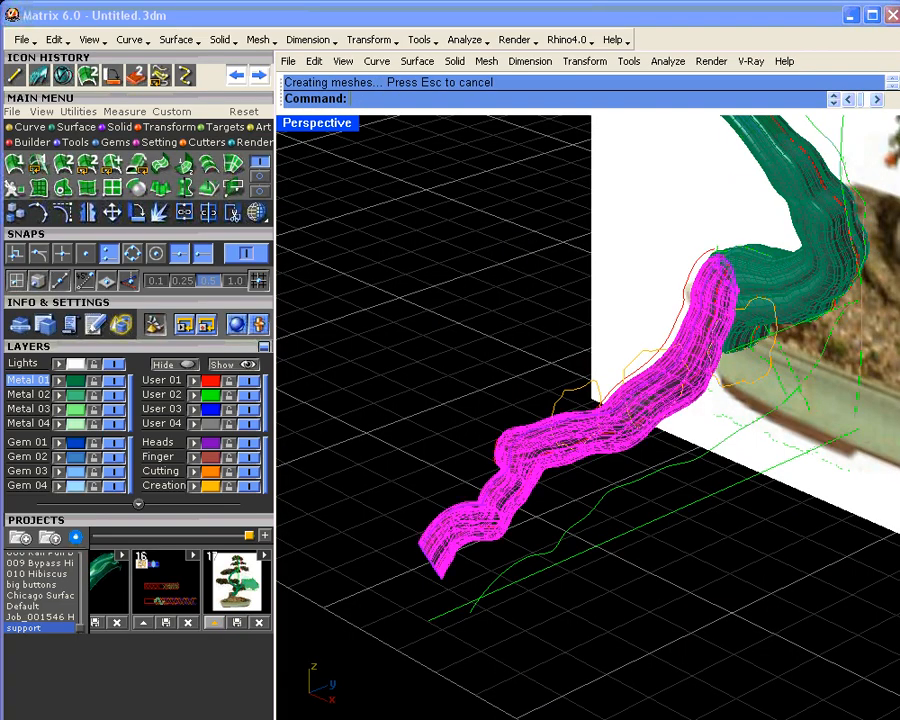
type("Fliip")
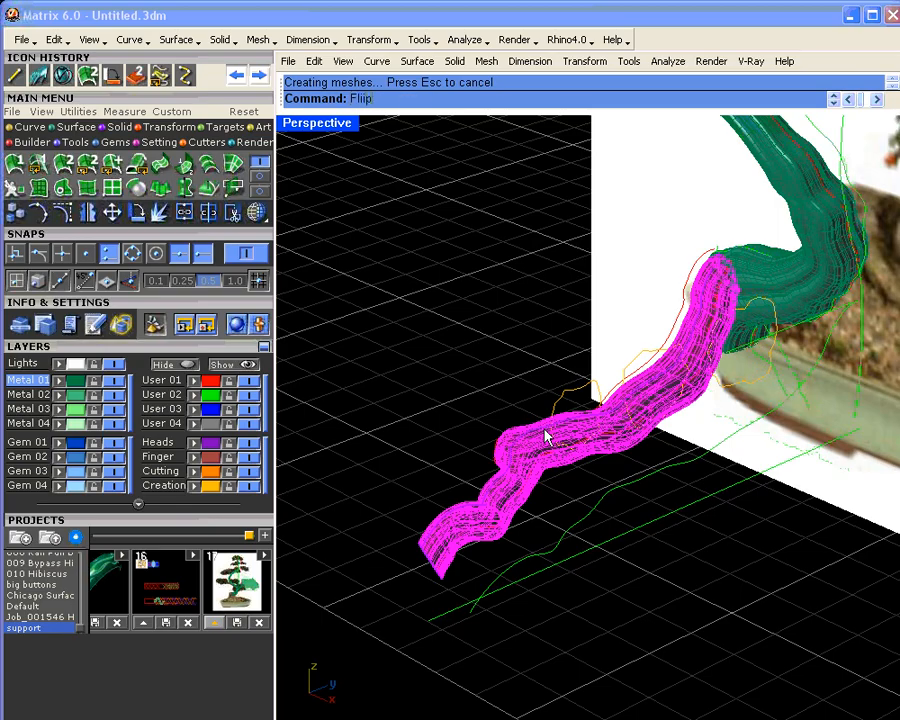
key("Return")
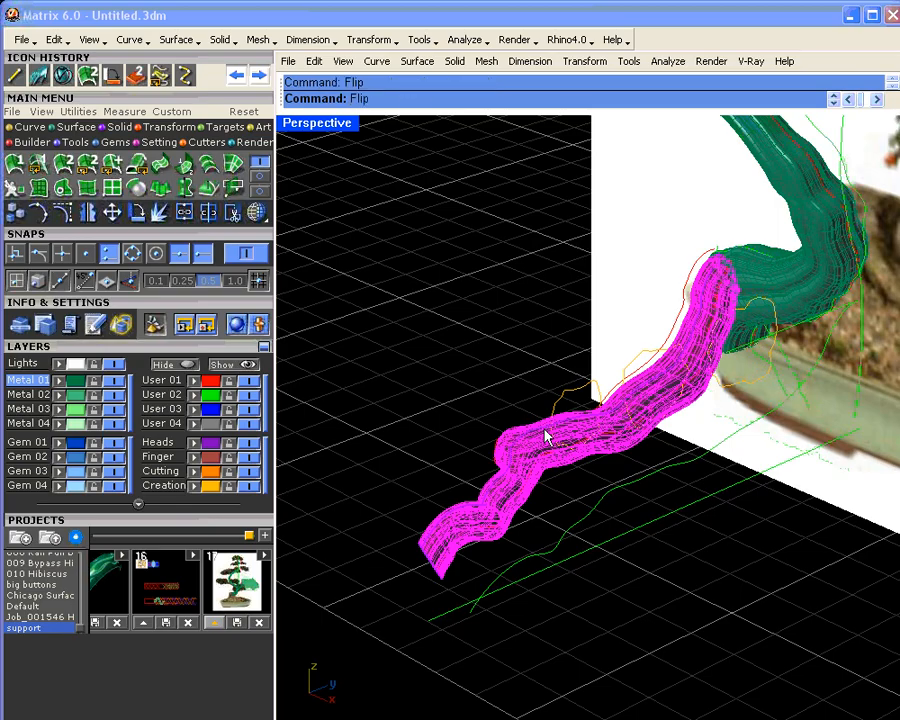
key("Escape")
- Examine how the new root joins the trunk from several angles and compare it with the bonsai reference picture
right_click_drag(508, 410, 765, 315)
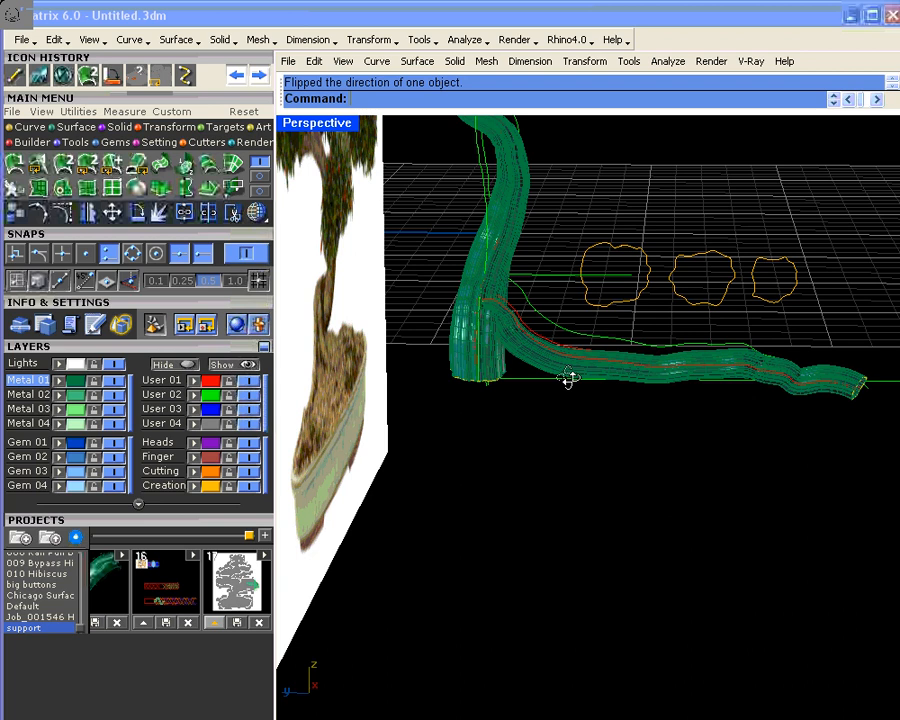
right_click_drag(567, 378, 424, 189)
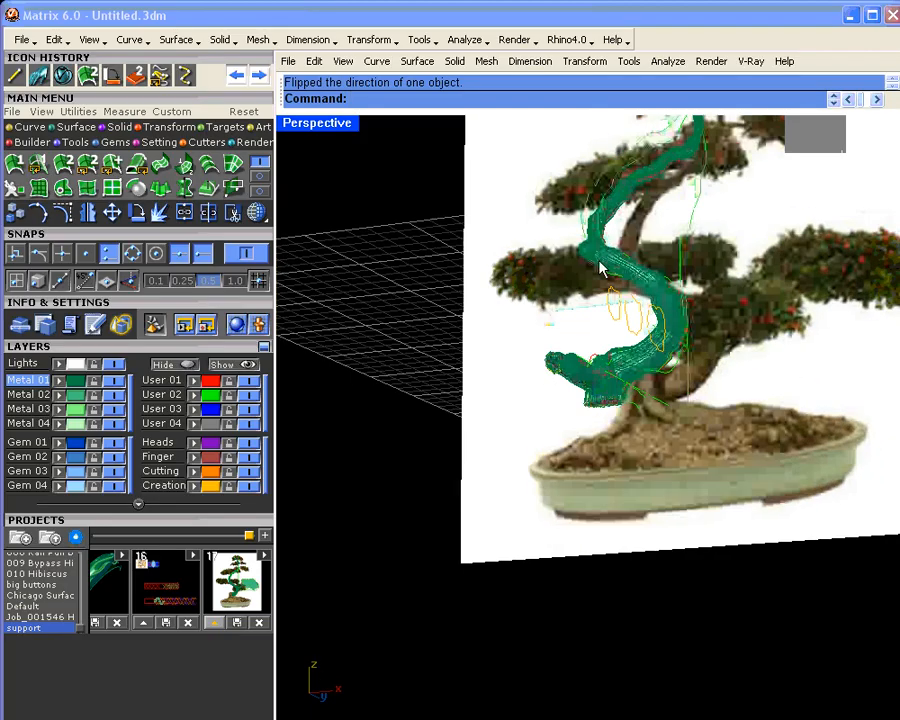
right_click_drag(684, 383, 557, 421)
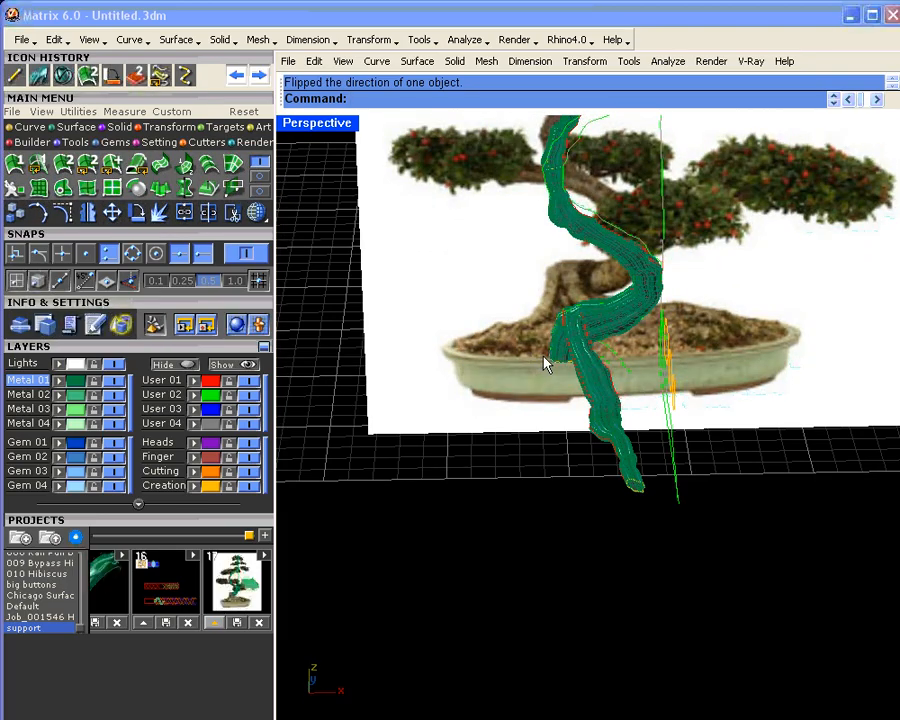
right_click_drag(545, 365, 527, 362)
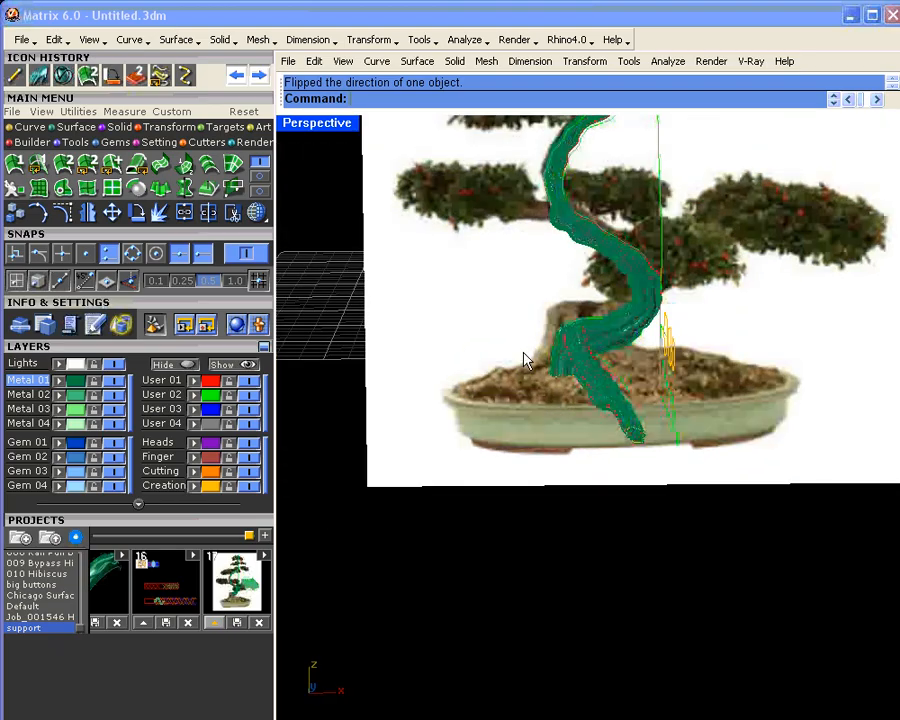
right_click_drag(581, 378, 502, 290)
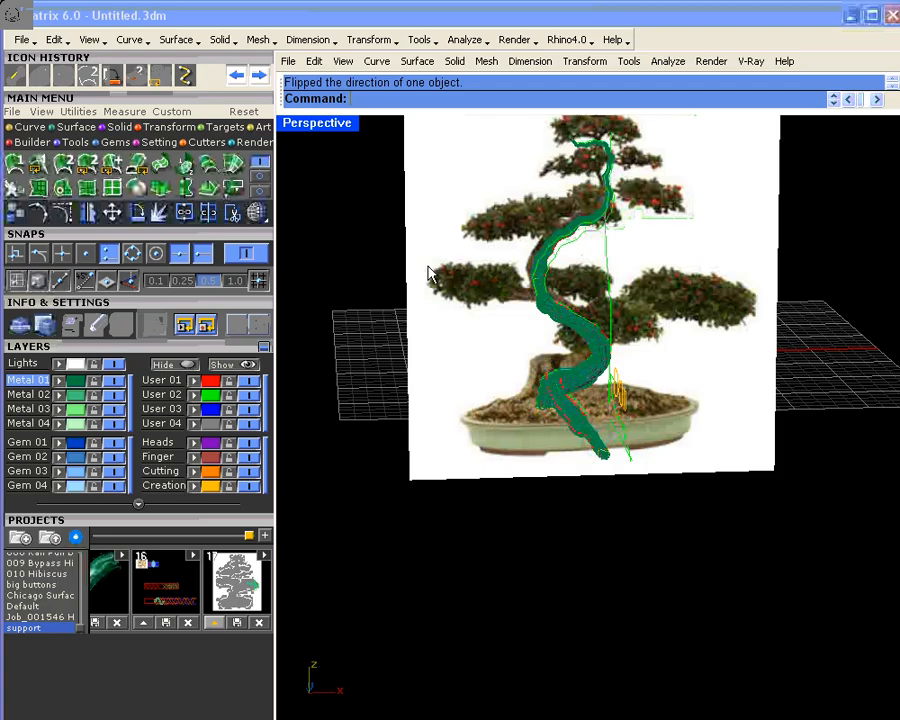
right_click_drag(568, 356, 540, 388)
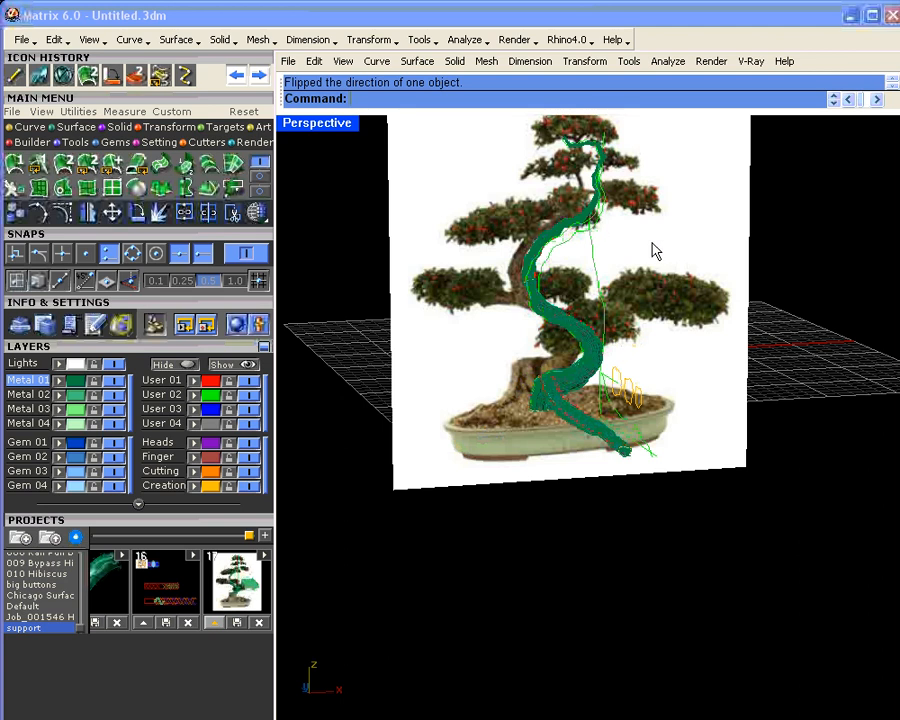
- Examine the pair of rail curves running from the trunk's base toward the pot's rim in all views
mouse_move(628, 316)
right_mouse_down()
mouse_move(620, 360)
mouse_move(628, 372)
mouse_move(614, 350)
mouse_move(520, 297)
mouse_move(526, 305)
mouse_move(593, 287)
mouse_move(701, 297)
mouse_move(625, 305)
right_mouse_up()
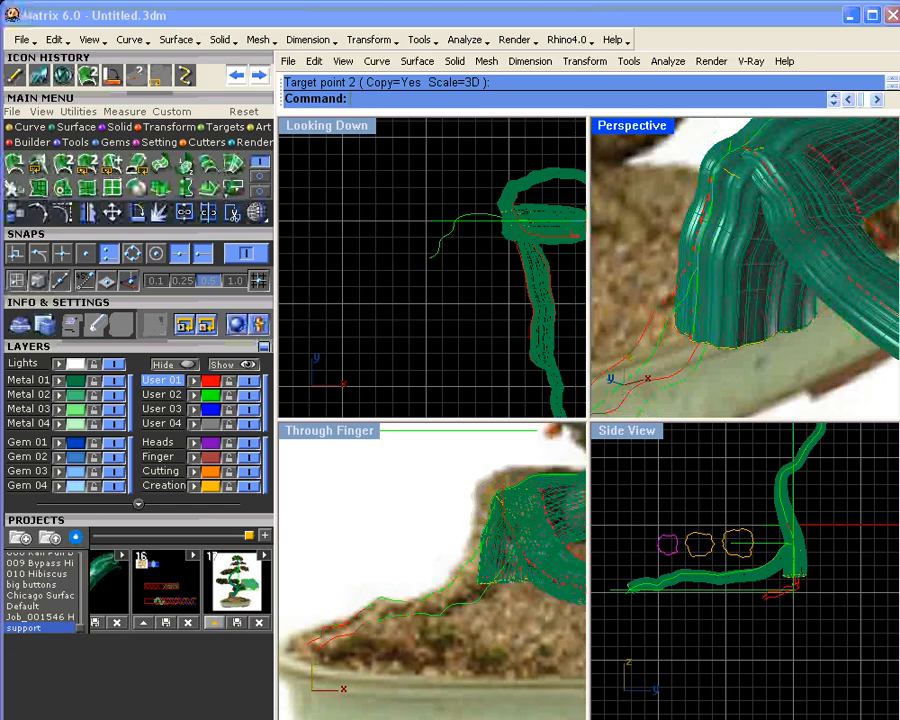
right_click_drag(713, 297, 727, 271)
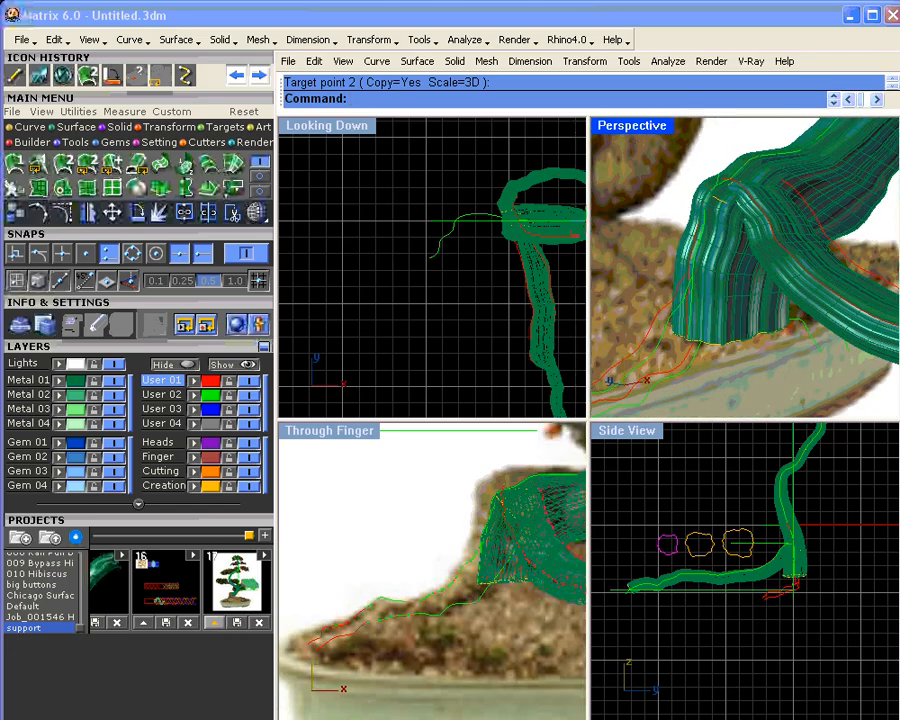
scroll(730, 300, "down", 4)
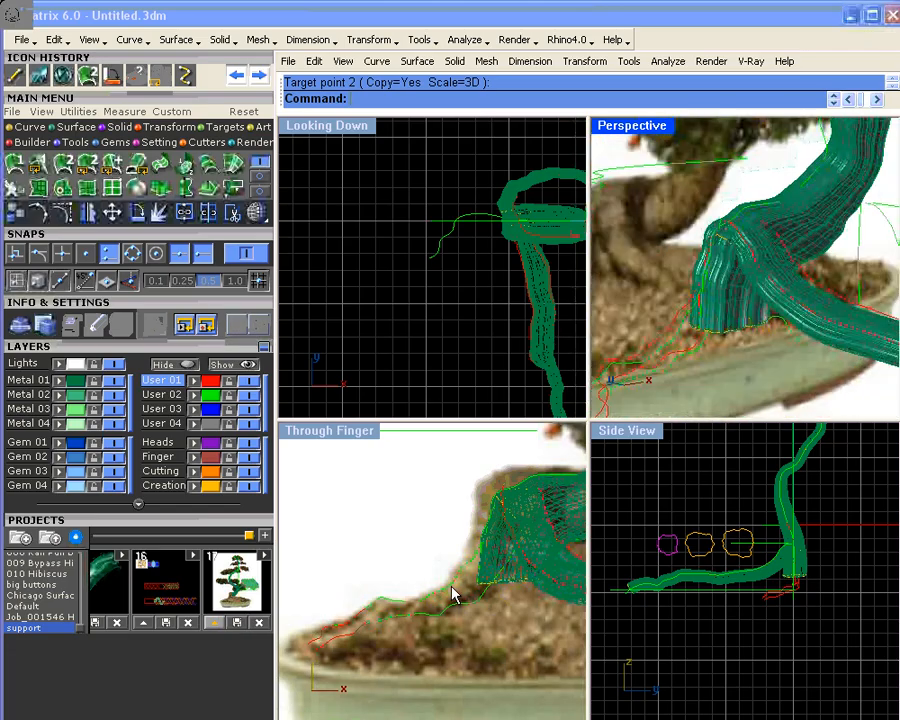
left_click(453, 595)
left_click(478, 633)
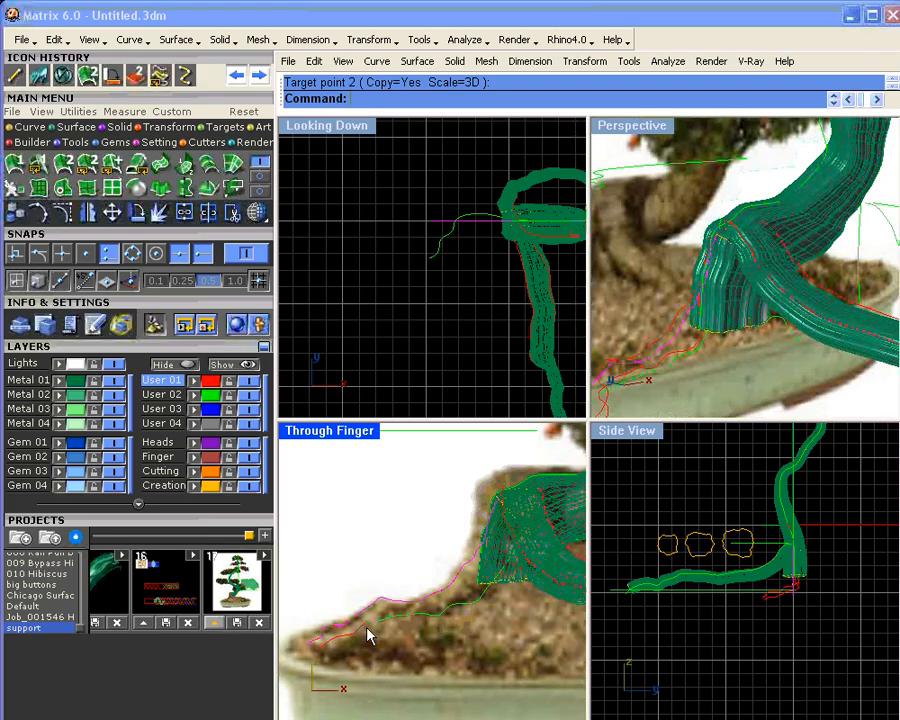
left_click(463, 324)
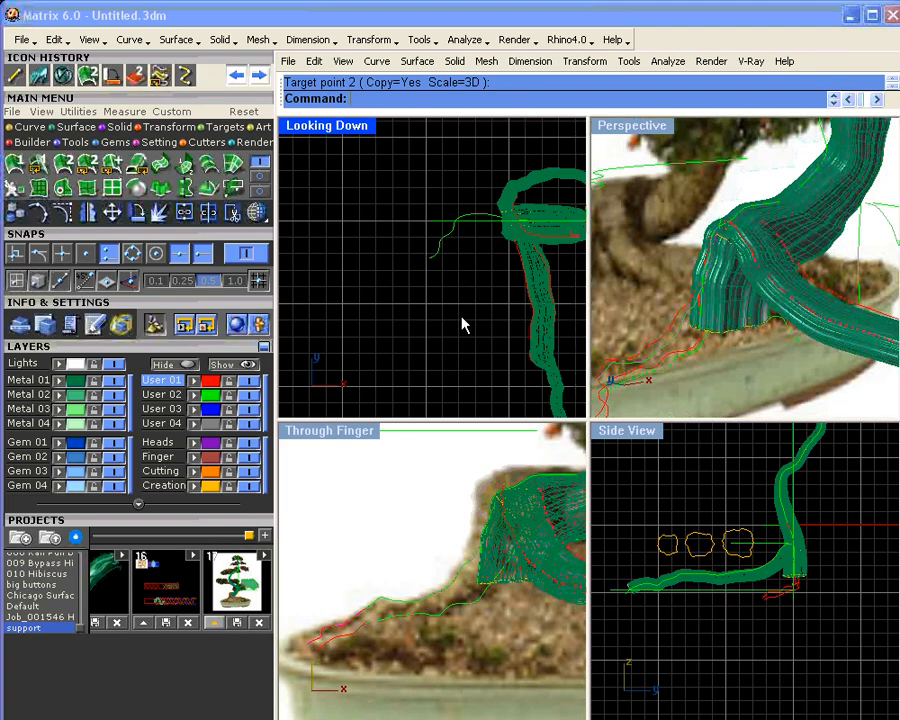
left_click(452, 239)
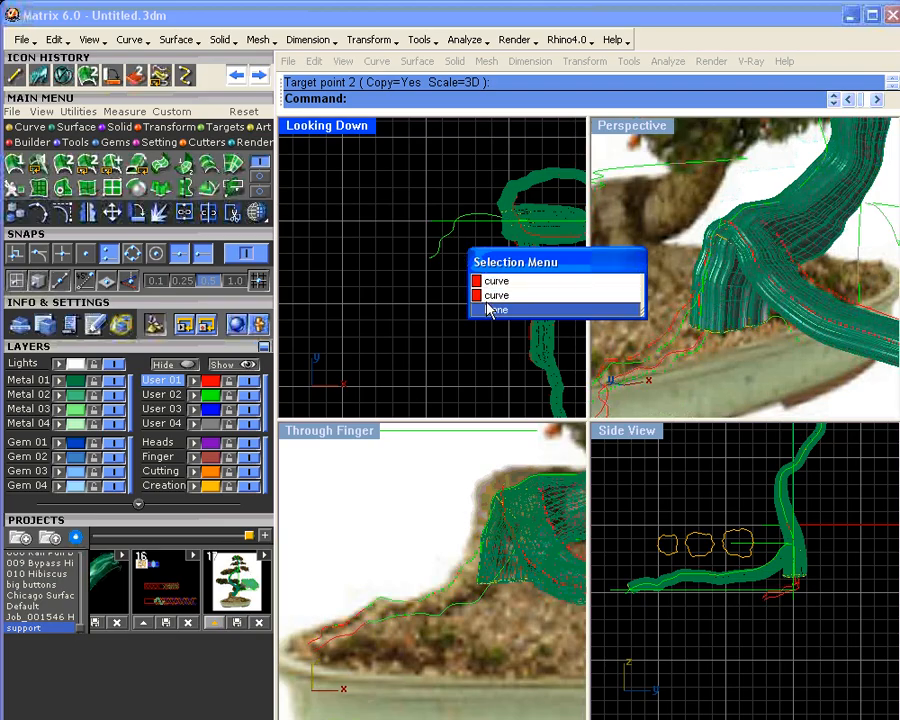
left_click(484, 309)
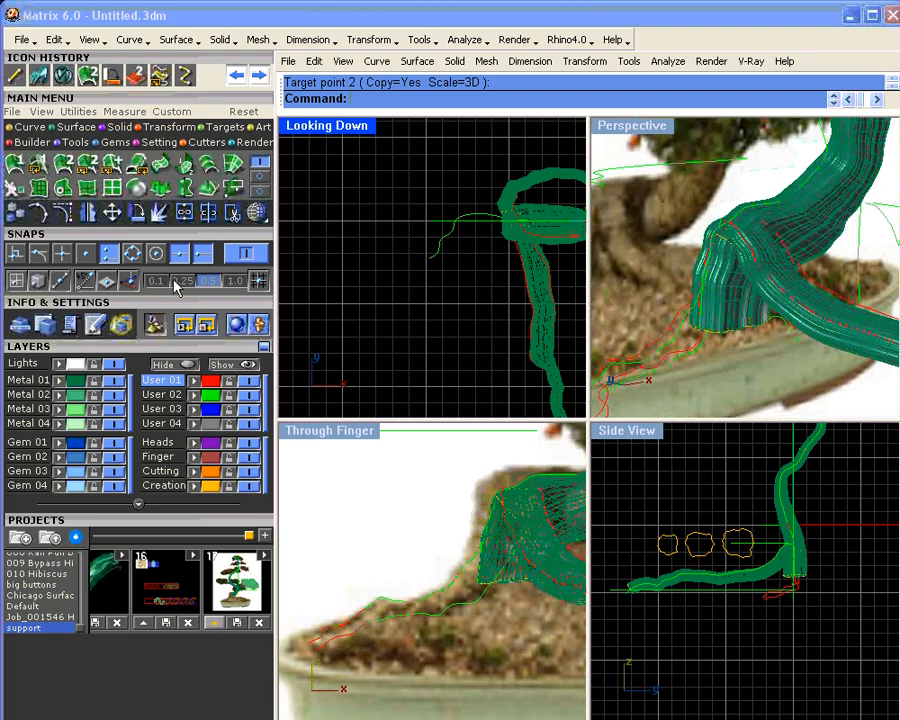
- Hide the Metal 01 layer and check the small profile sitting on the root rails at the trunk
left_click(111, 380)
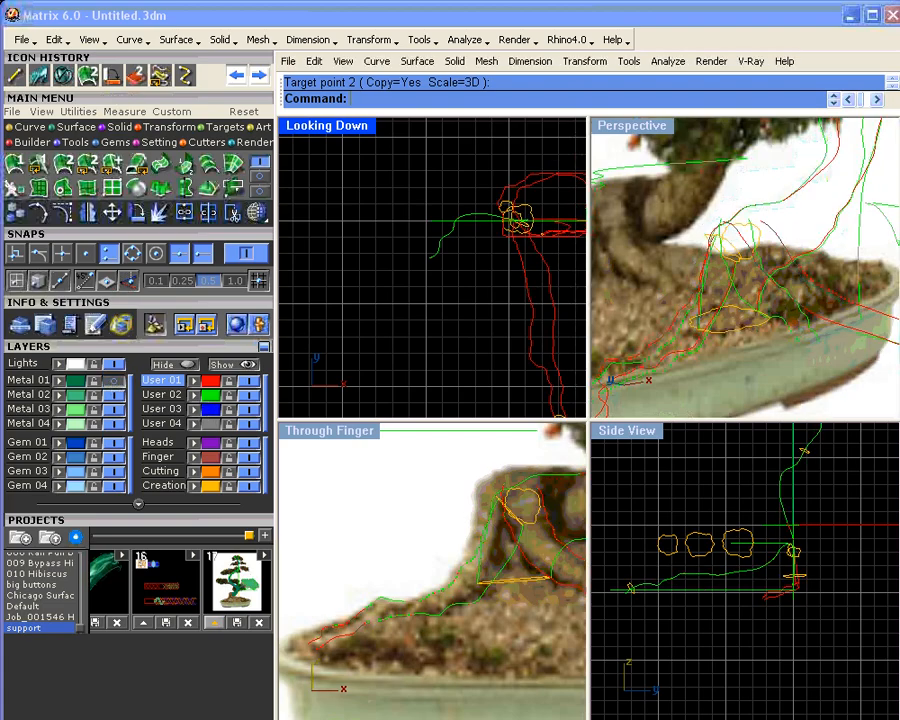
left_click(730, 255)
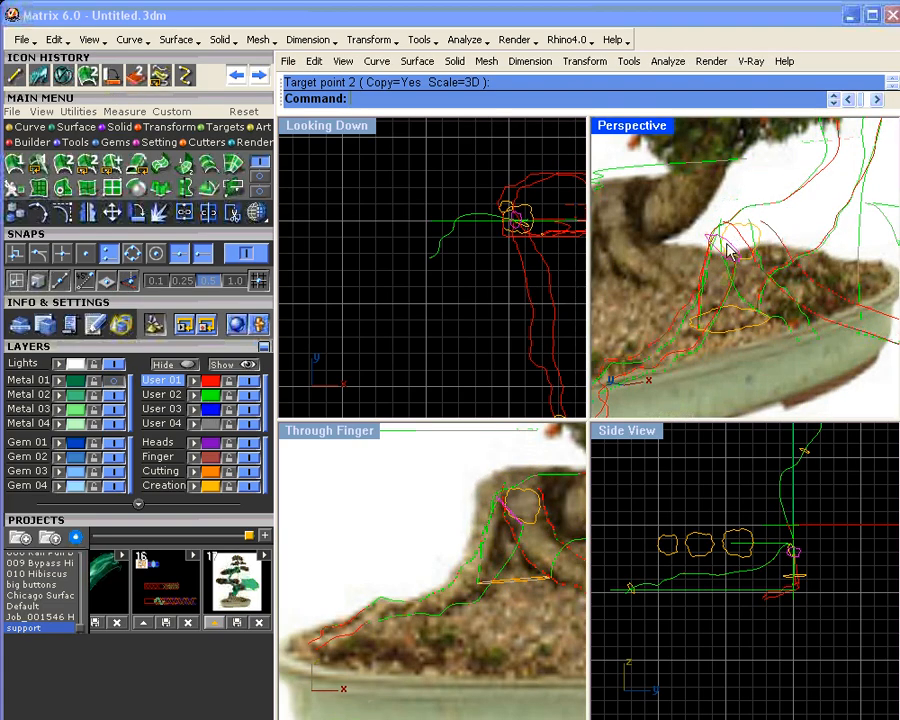
left_click(398, 305)
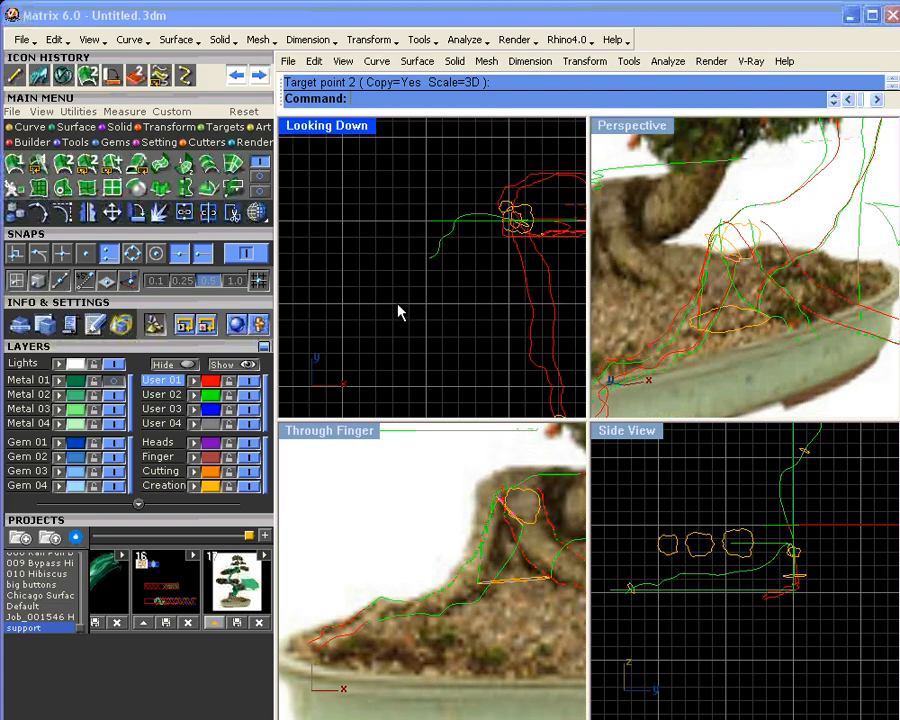
- Start a two-rail sweep using both root curves as rails and the small trunk-end profile as cross section, accepting its seam
left_click(70, 160)
left_click(669, 336)
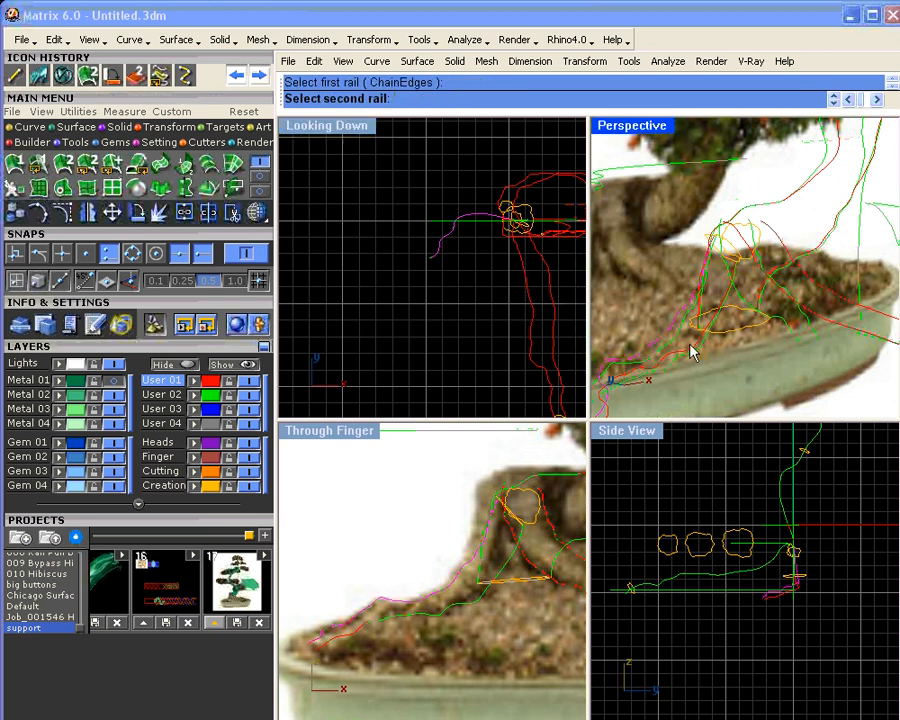
left_click(726, 282)
left_click(732, 256)
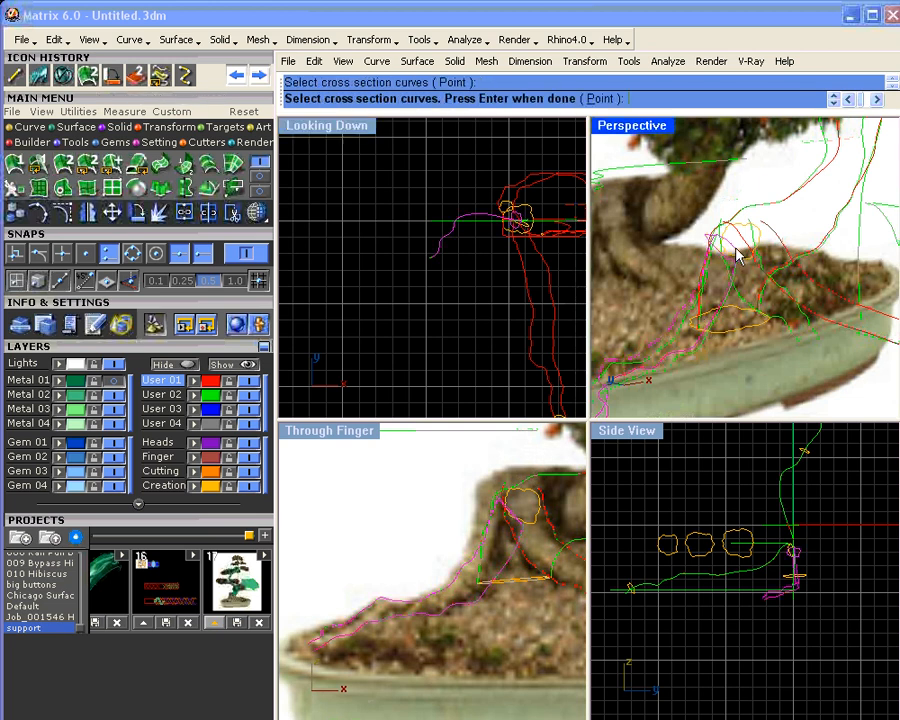
key("Return")
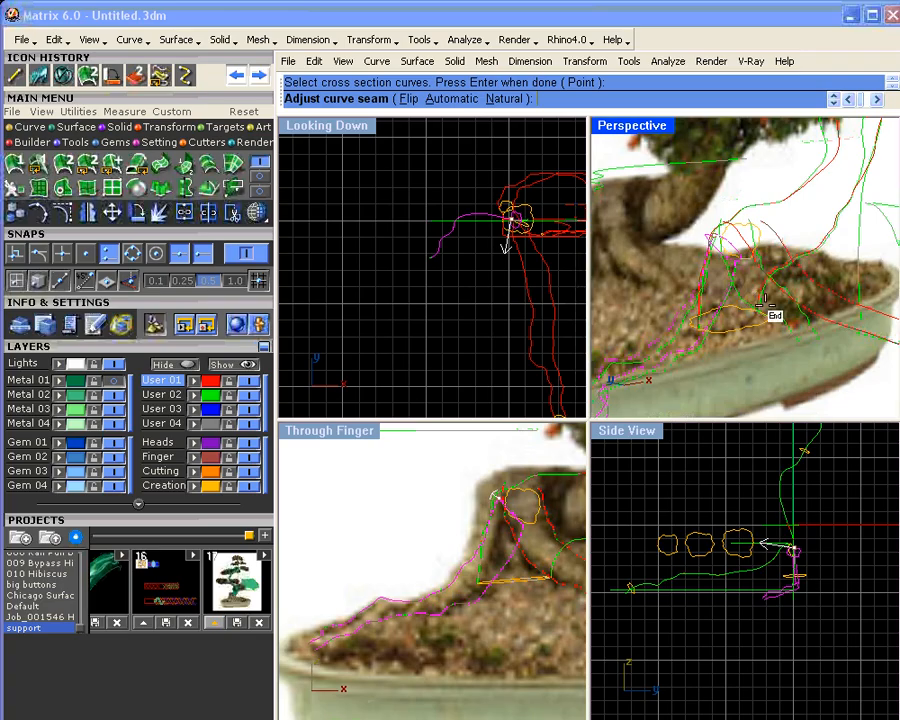
key("Return")
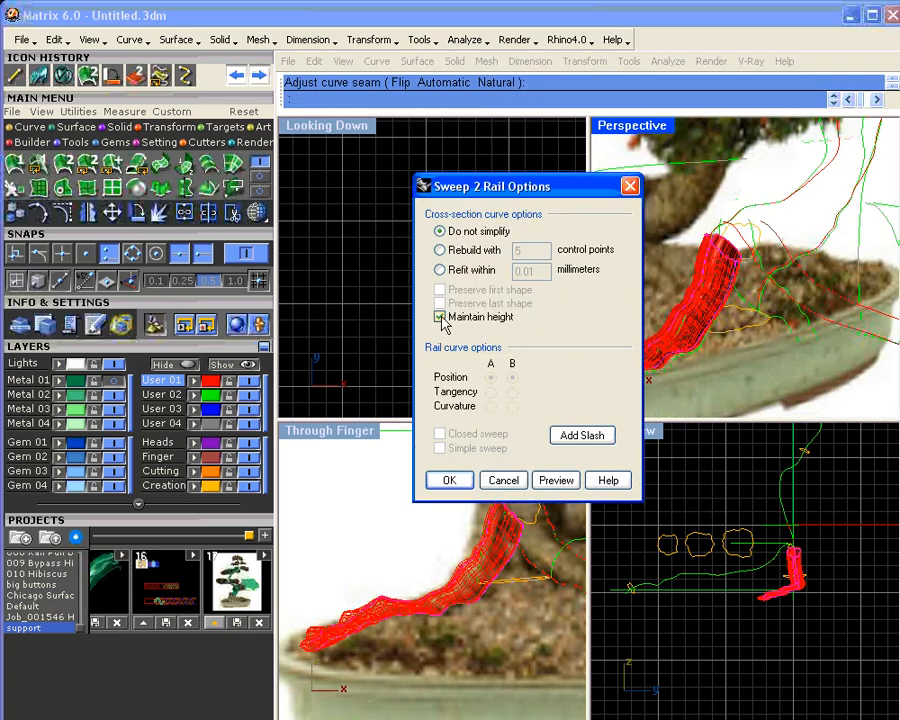
- Turn off Maintain height for the root sweep and preview its tapered shape
left_click(440, 317)
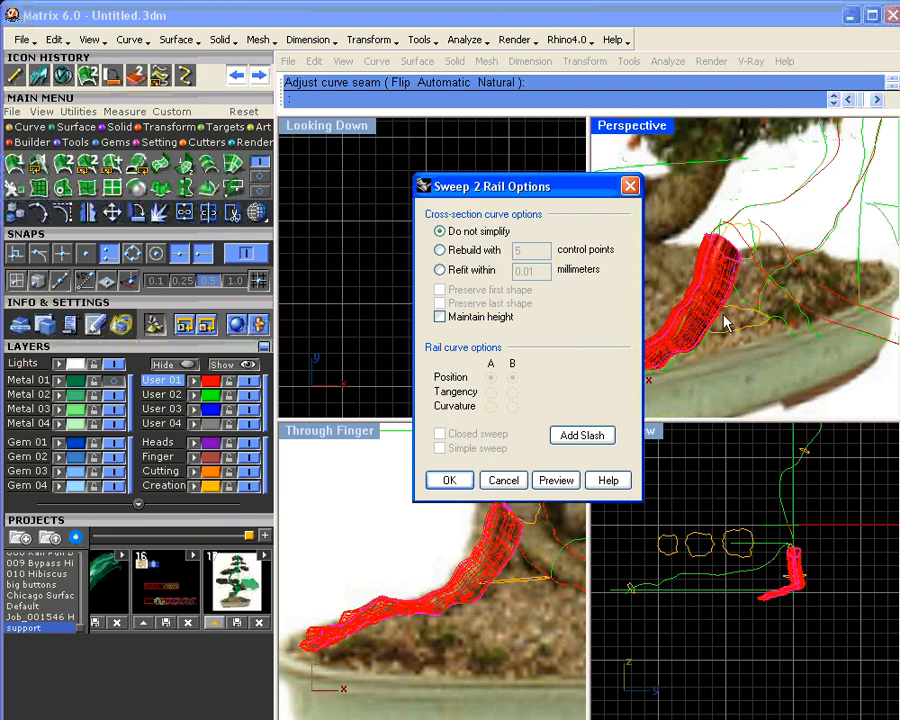
right_click_drag(764, 314, 830, 295, "shift")
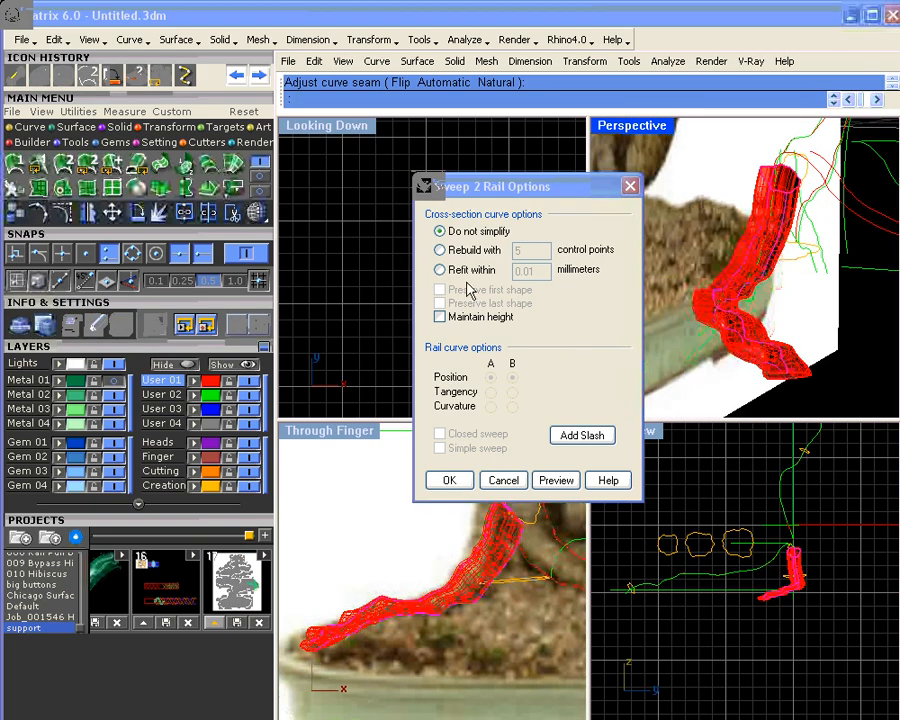
left_click(558, 480)
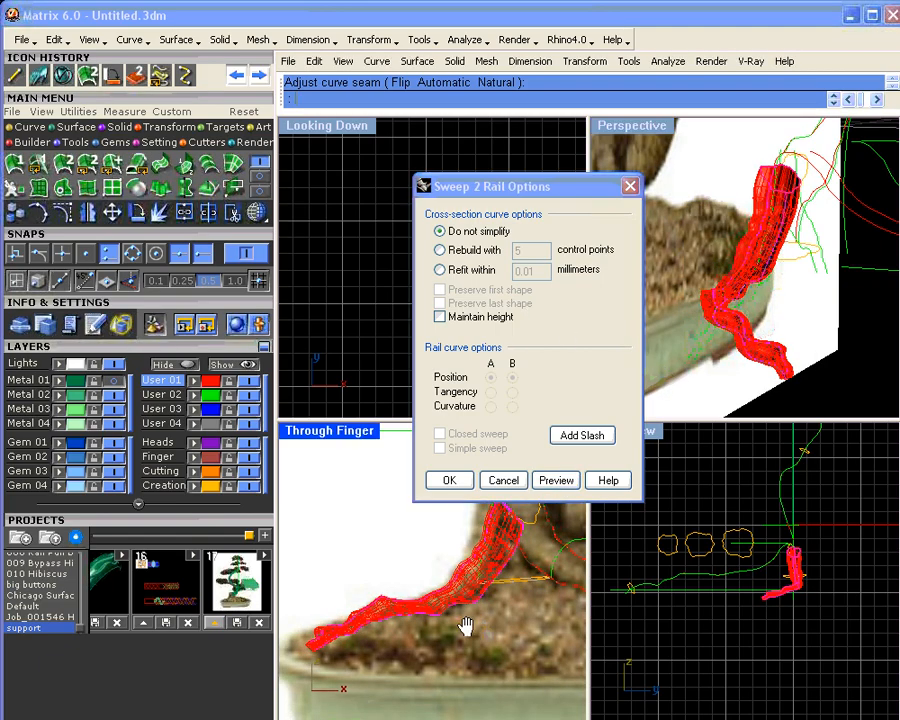
- Add a slash across both rails near the middle of the previewed root
scroll(466, 625, "up", 6)
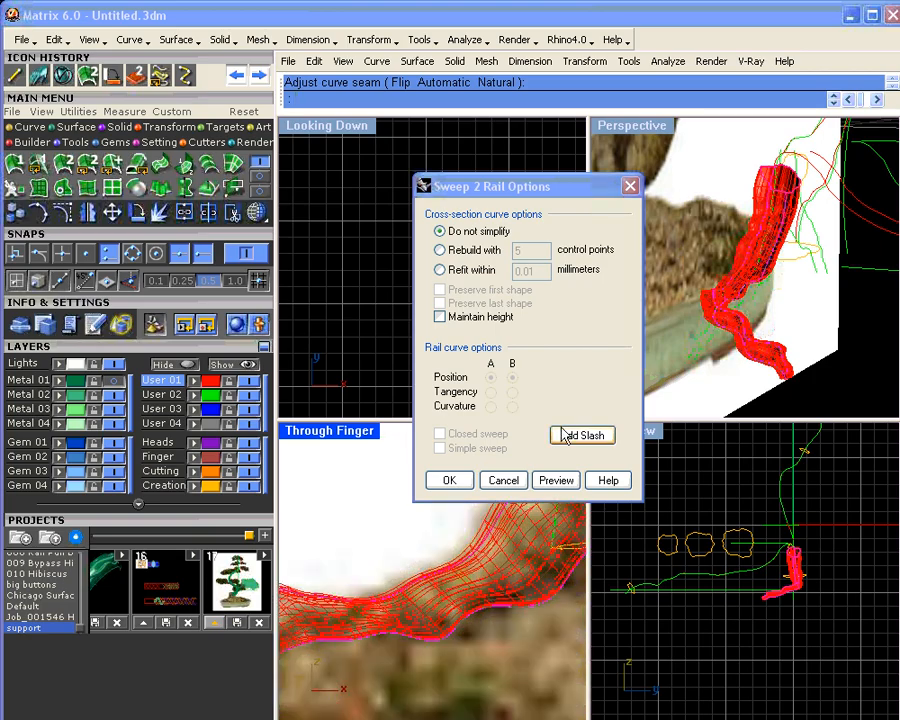
left_click(571, 436)
left_click(356, 597)
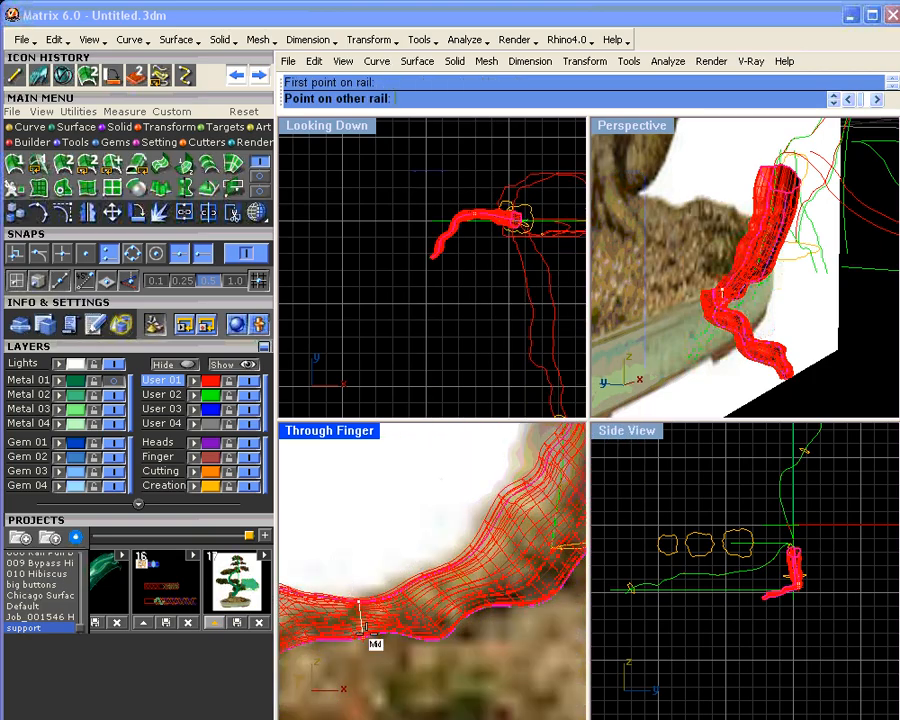
left_click(374, 630)
- Add a second slash across both rails nearer the root's outer end and create the sweep
right_click_drag(427, 584, 522, 583)
right_click_drag(418, 618, 492, 550)
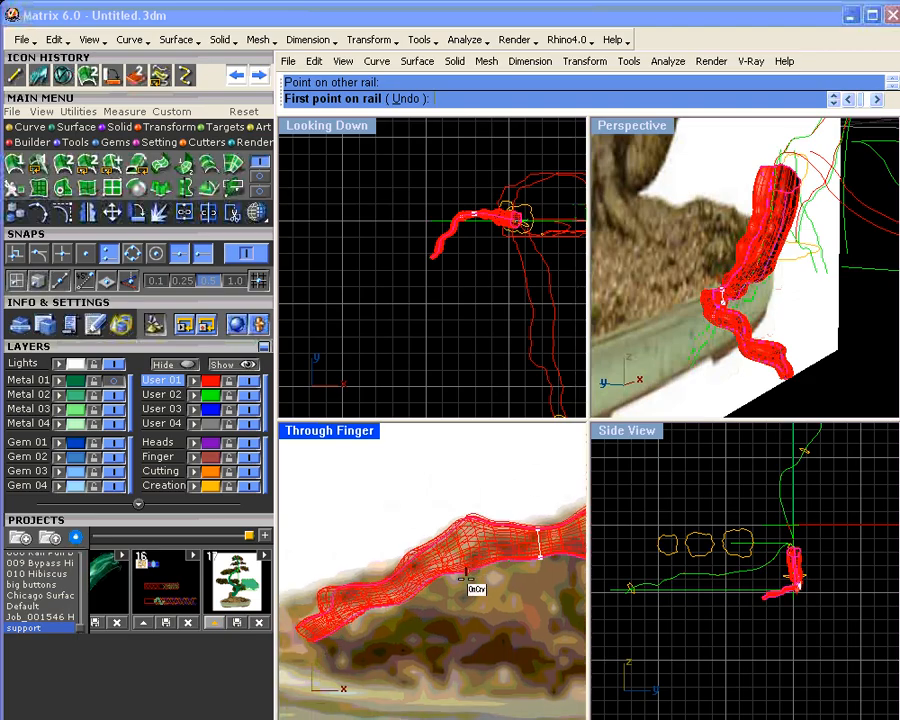
left_click(380, 585)
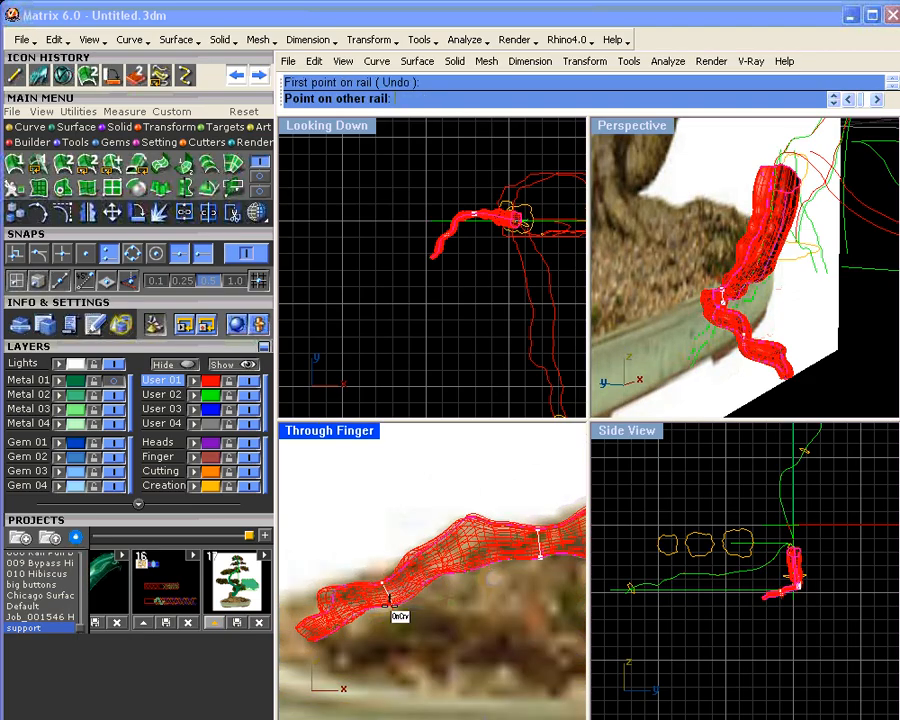
left_click(391, 604)
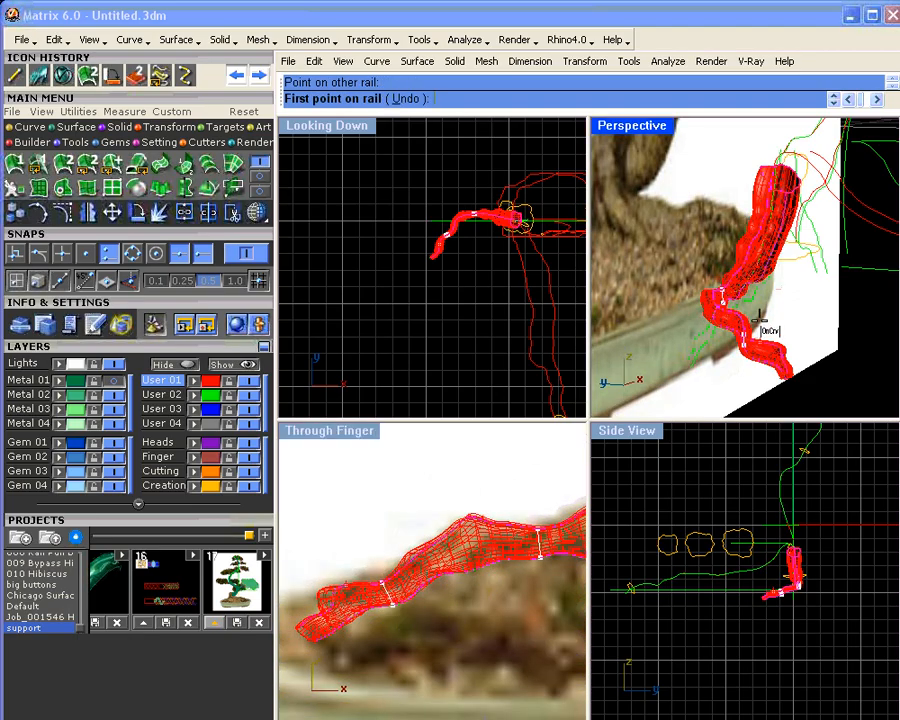
key("Return")
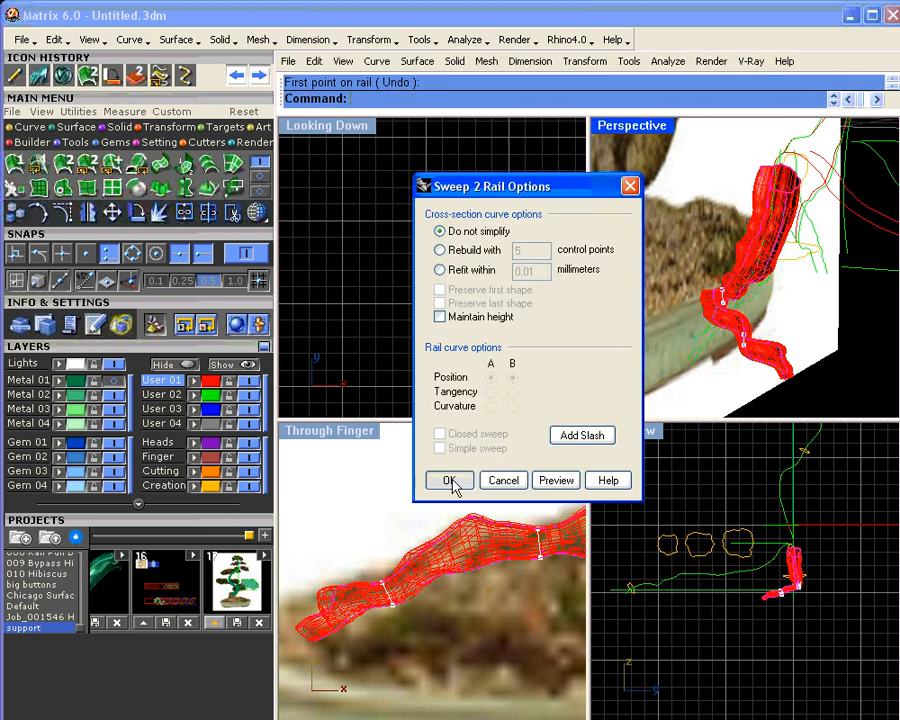
left_click(451, 480)
- Move the new root onto the Metal 01 layer and turn that layer back on
left_click(765, 244)
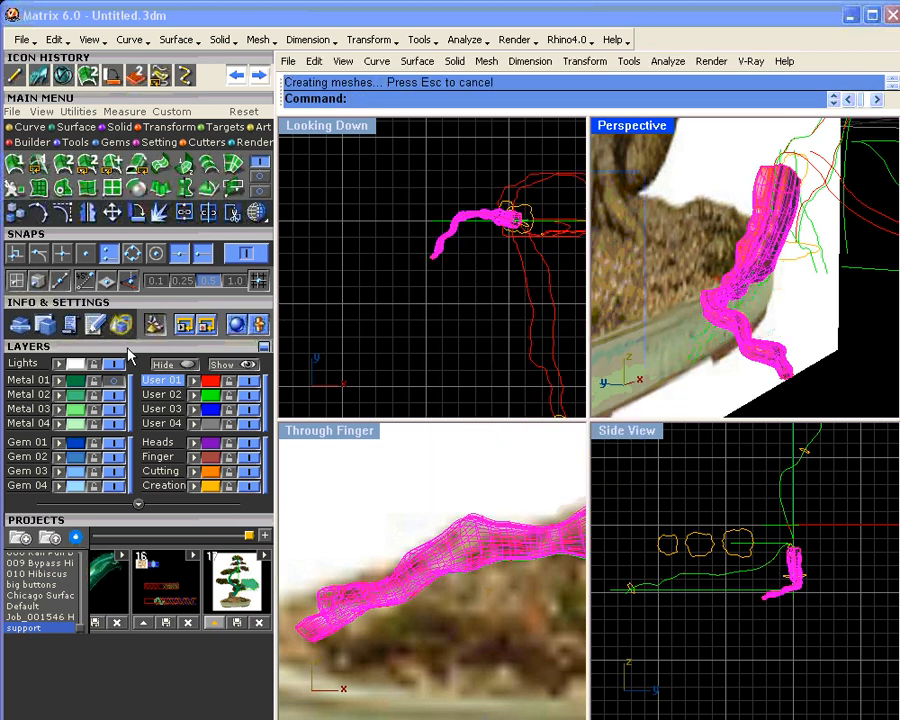
left_click(61, 382)
left_click(72, 381)
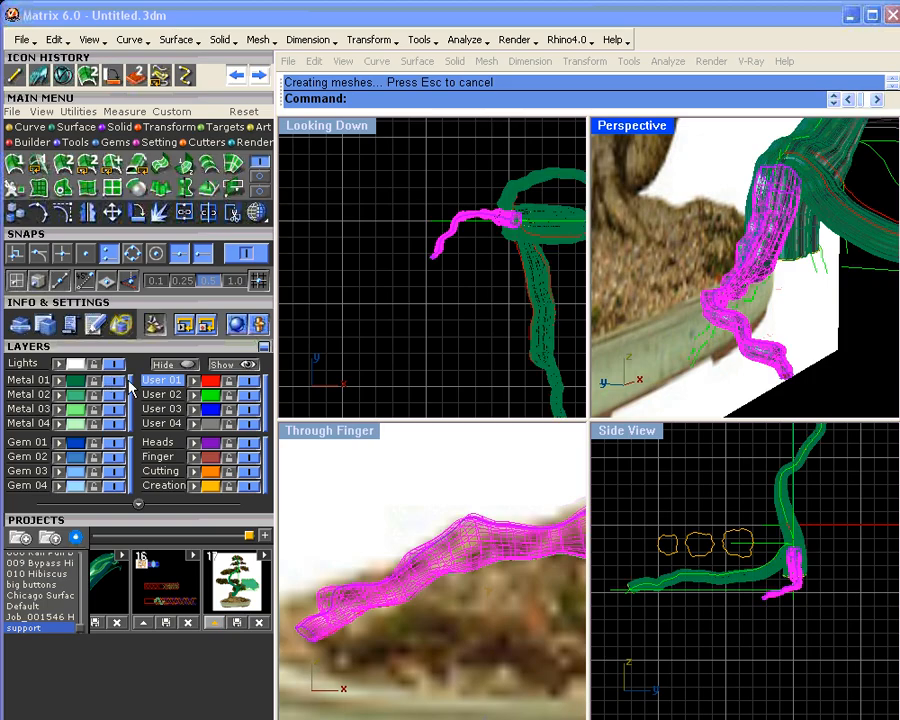
left_click(841, 361)
- Compare the new root with the pot and soil in the reference picture and inspect its outer part from above
right_click_drag(844, 348, 659, 270)
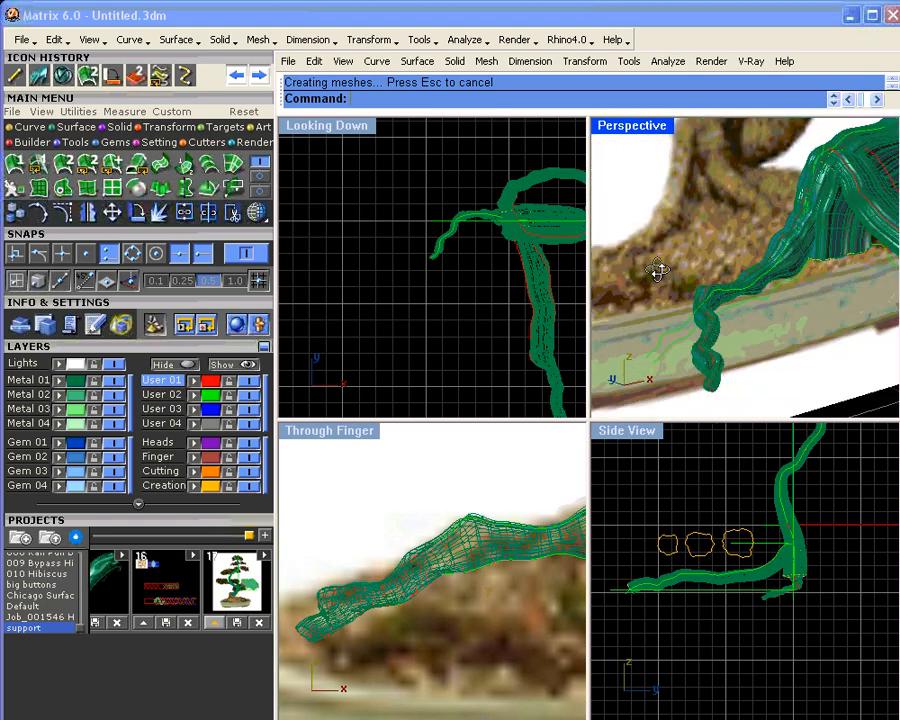
right_click_drag(731, 244, 840, 220)
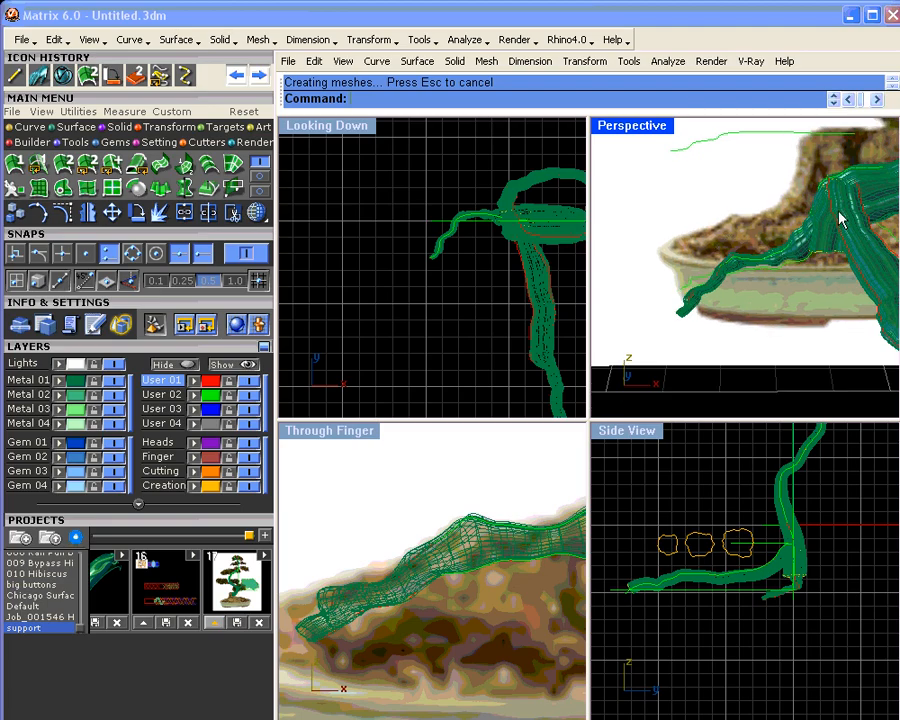
right_click_drag(745, 280, 728, 345)
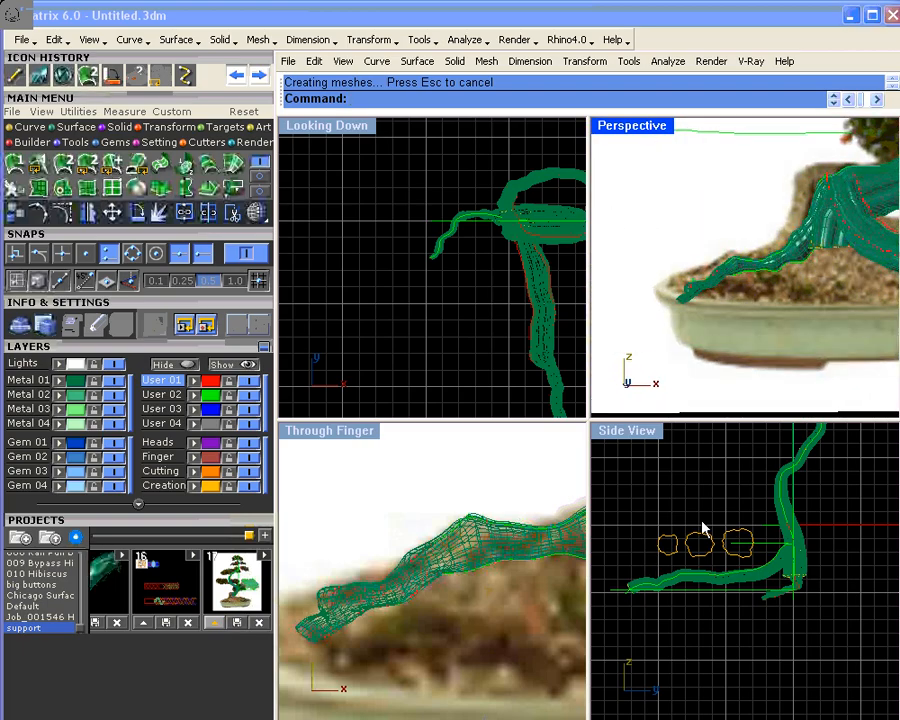
right_click_drag(460, 573, 470, 600)
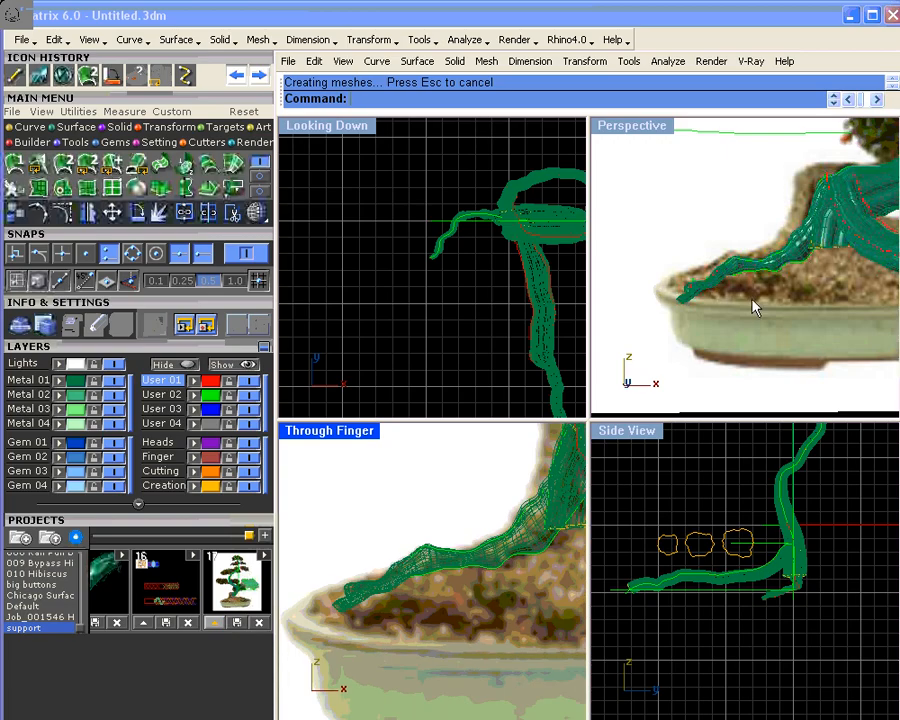
right_click_drag(755, 308, 729, 311)
left_click(447, 276)
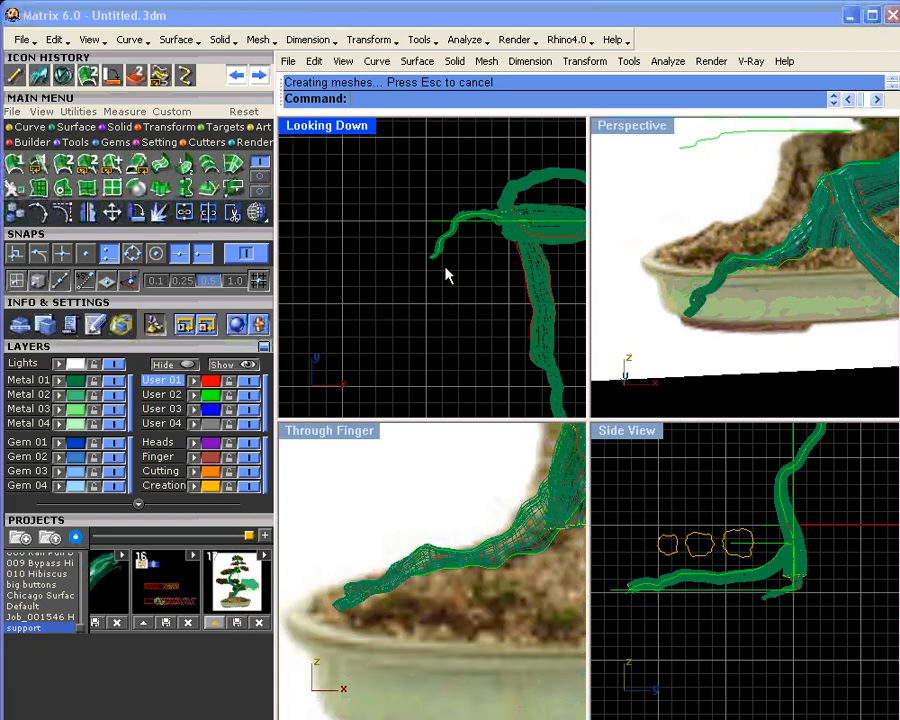
right_click_drag(446, 268, 408, 227)
scroll(431, 232, "up", 9)
scroll(434, 218, "up", 4)
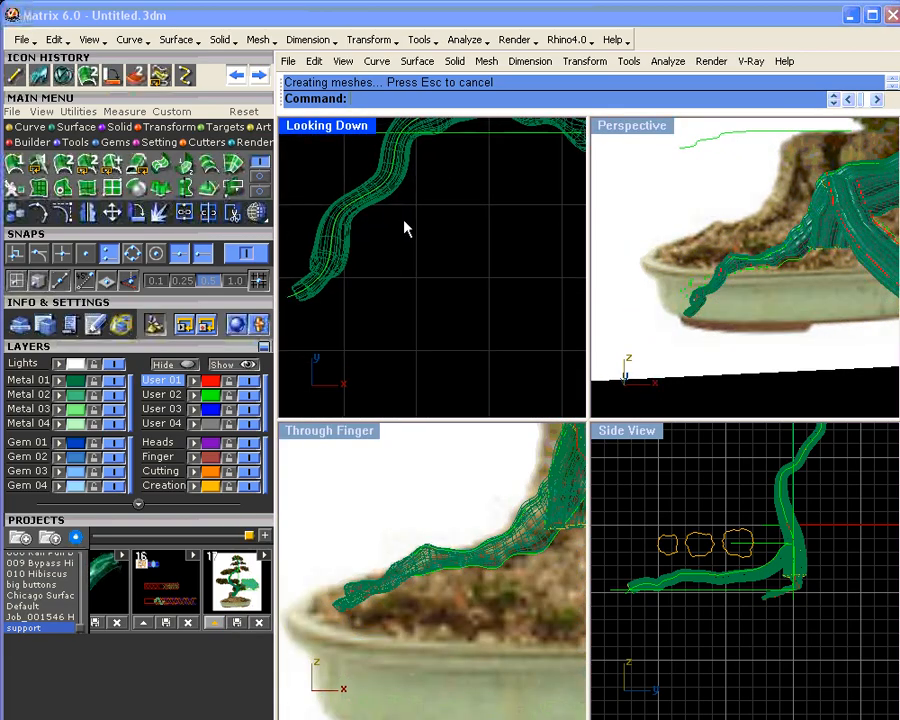
- With User 02 as the current layer, draw a wavy interpolated curve branching off the middle of the root in the Looking Down view
left_click(217, 396)
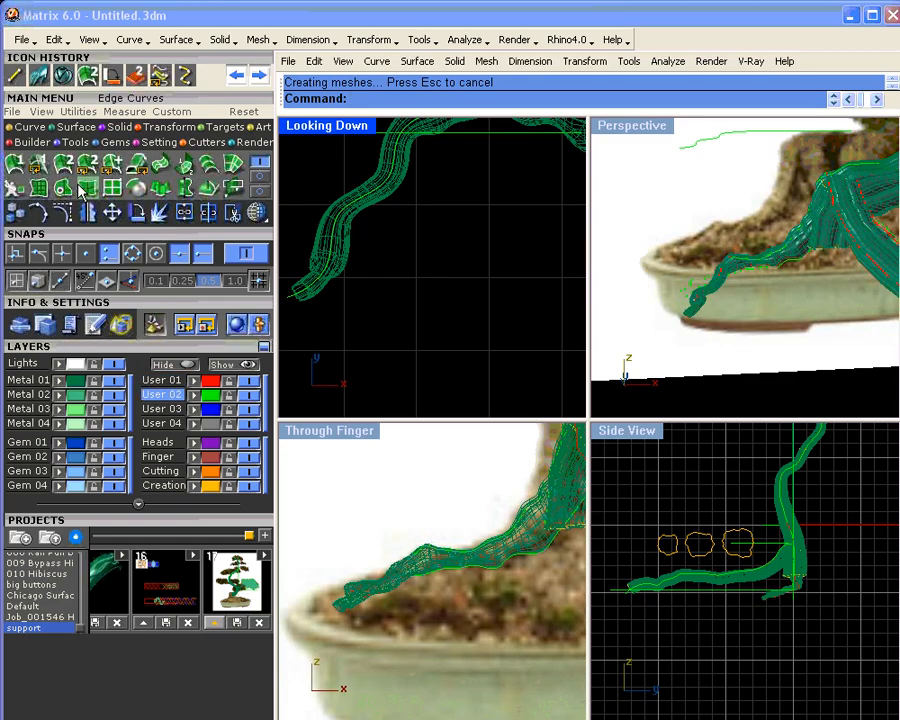
left_click(29, 127)
left_click(89, 168)
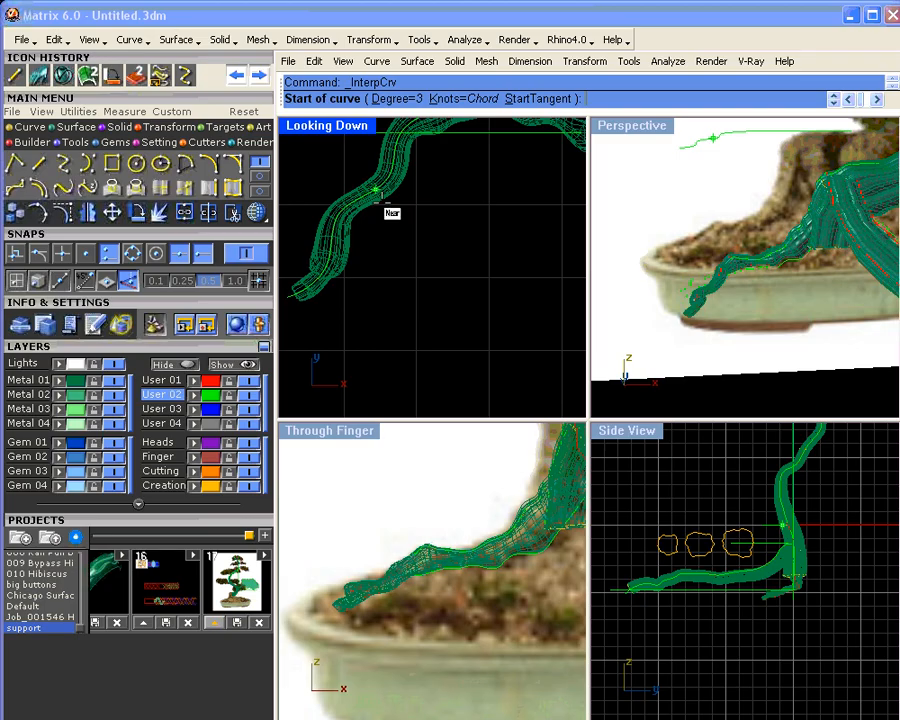
left_click(377, 190)
left_click(402, 210)
left_click(405, 232)
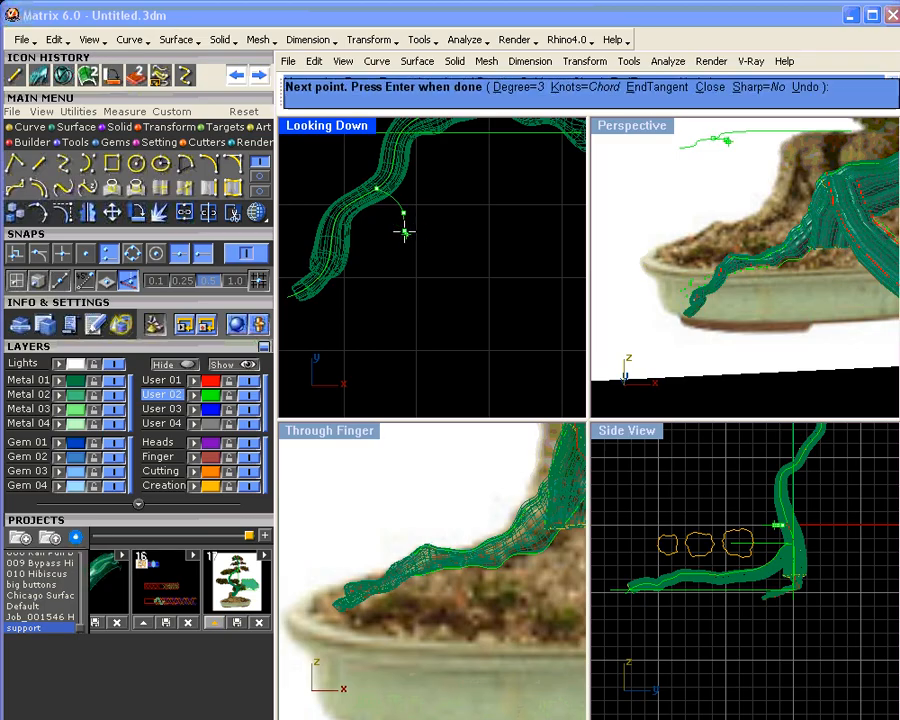
left_click(424, 270)
left_click(440, 279)
left_click(443, 298)
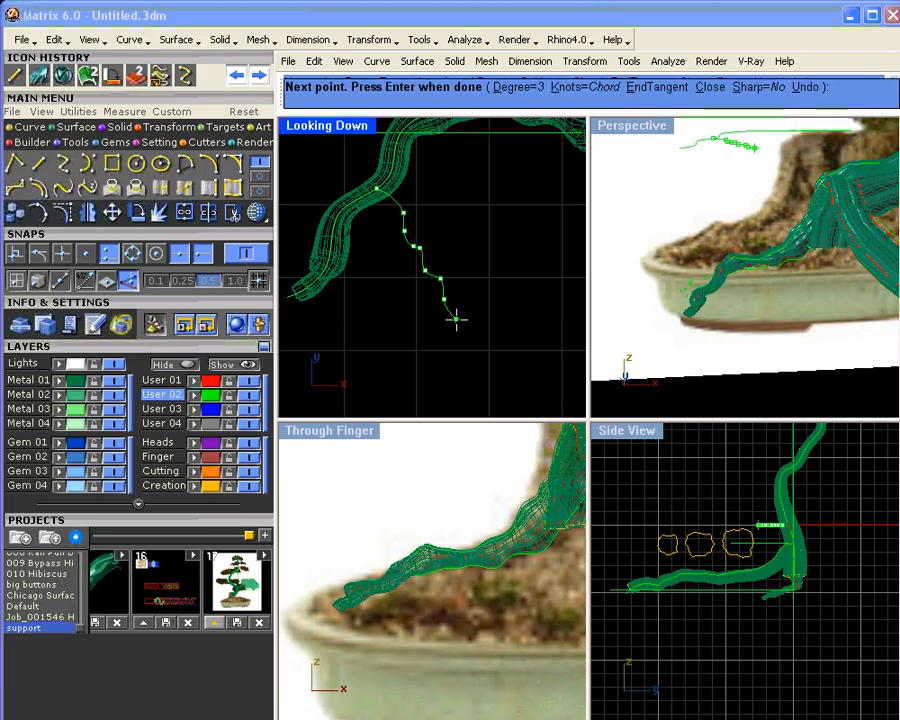
left_click(456, 320)
left_click(464, 329)
key("Return")
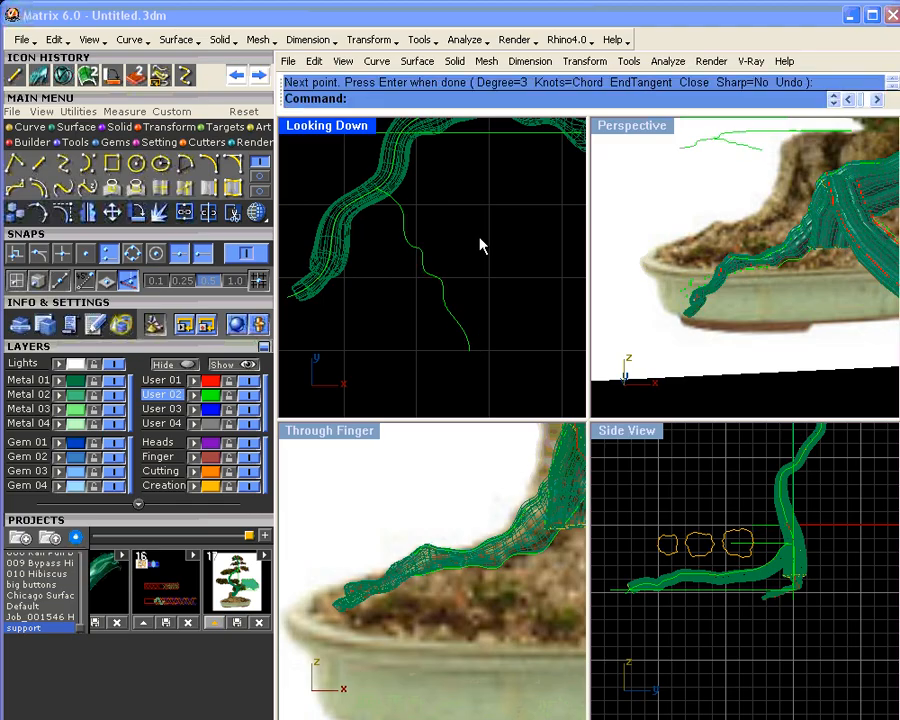
- Start a second interpolated curve higher up the root in the Looking Down view and run it unevenly alongside the first branch curve
key("Return")
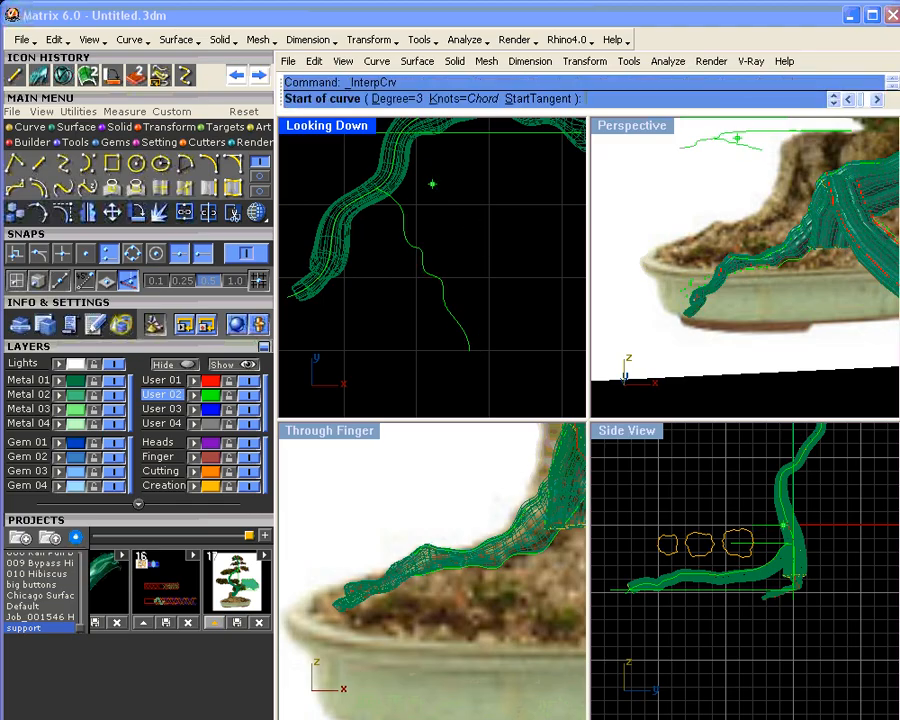
left_click(396, 146)
scroll(408, 178, "up", 2)
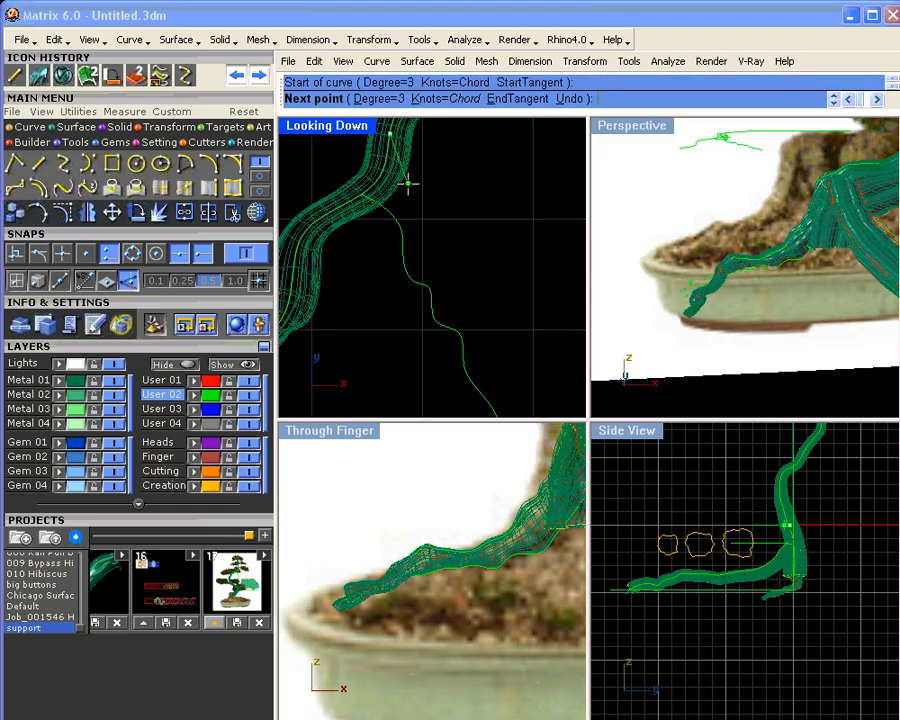
left_click(409, 183)
left_click(419, 198)
left_click(429, 216)
left_click(433, 237)
left_click(436, 251)
left_click(442, 266)
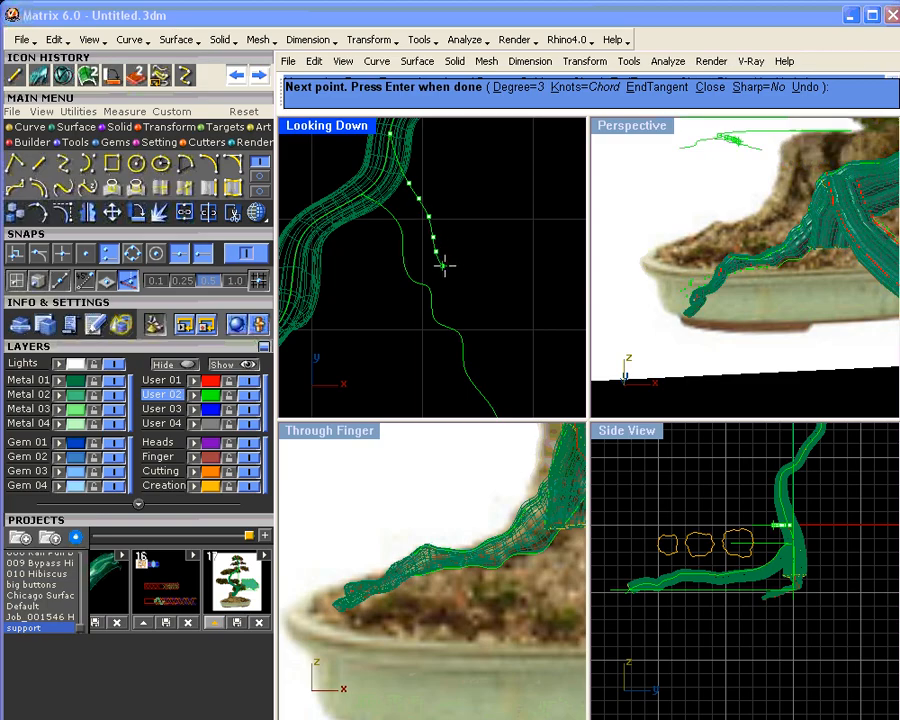
left_click(452, 272)
left_click(457, 286)
left_click(458, 302)
left_click(481, 307)
left_click(485, 321)
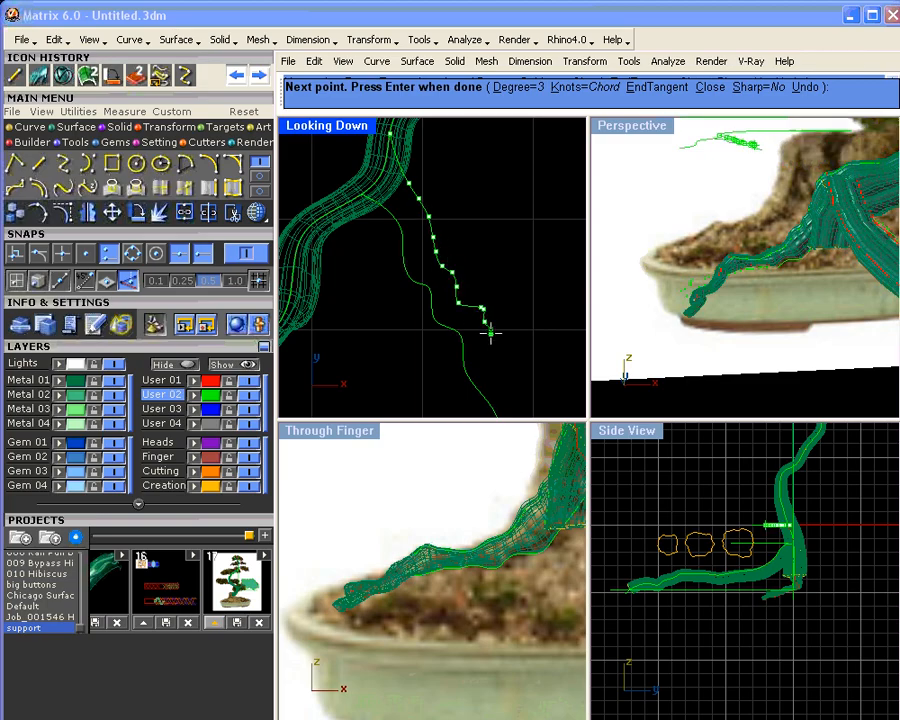
left_click(497, 363)
left_click(502, 375)
right_click_drag(516, 381, 432, 286)
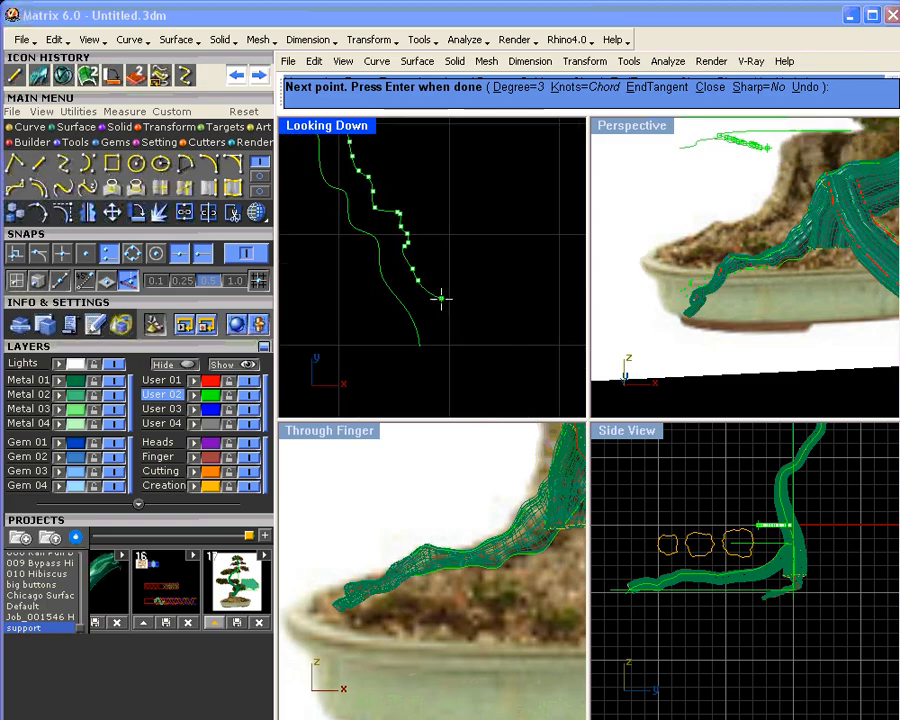
left_click(434, 312)
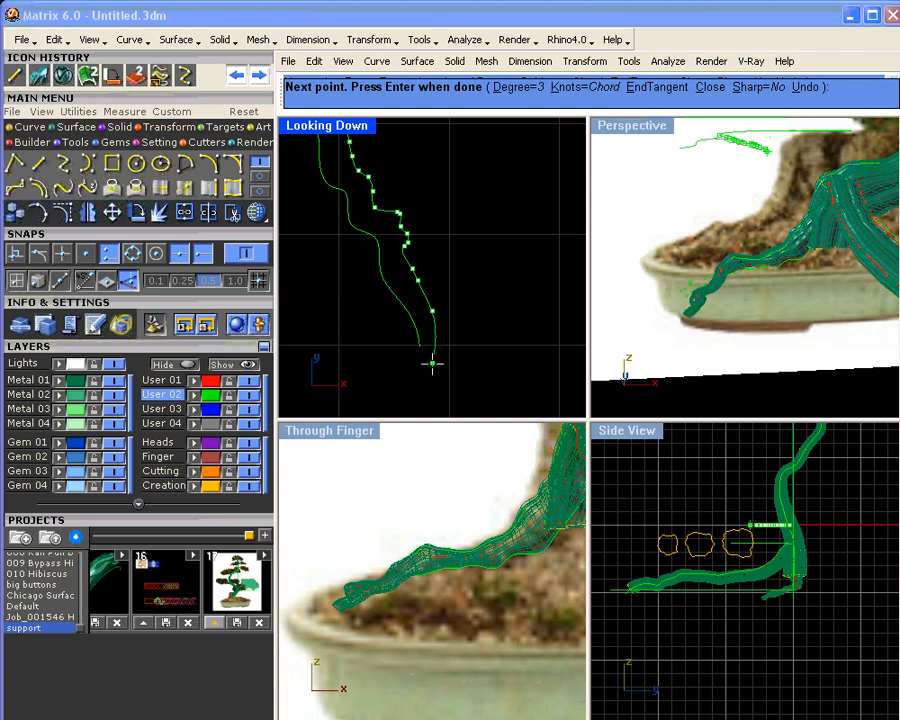
left_click(430, 360)
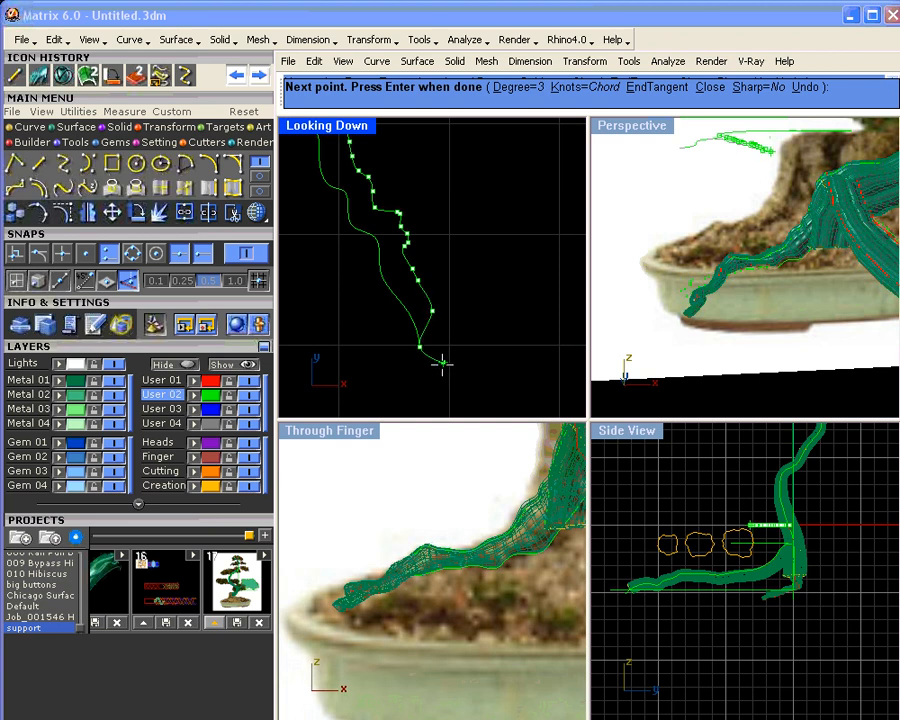
left_click(443, 359)
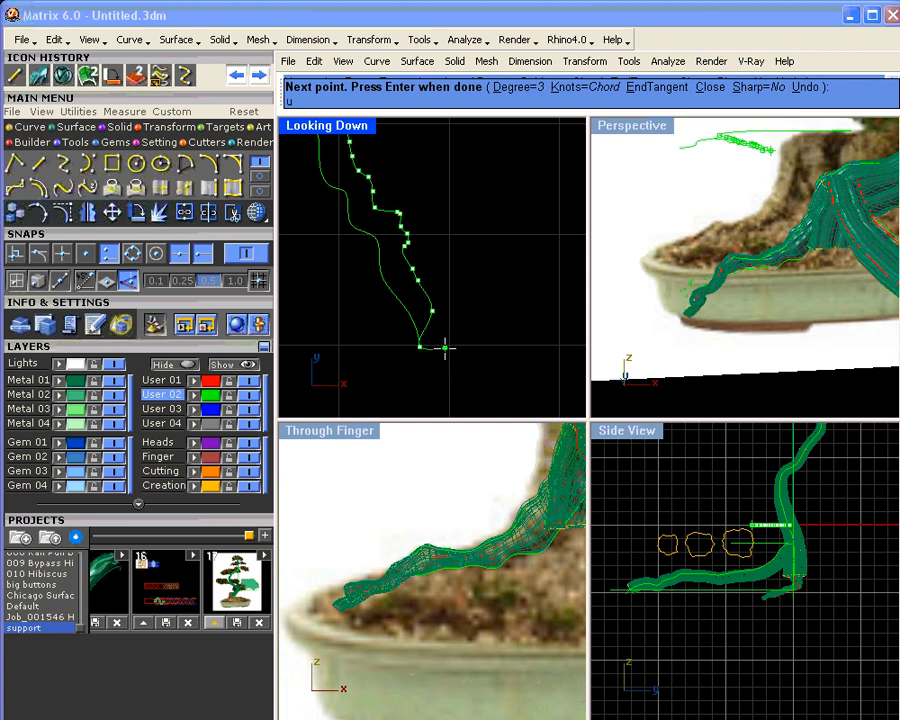
key("Return")
- Finish the second branch curve with a last point beside the first curve's end
scroll(434, 341, "up", 6)
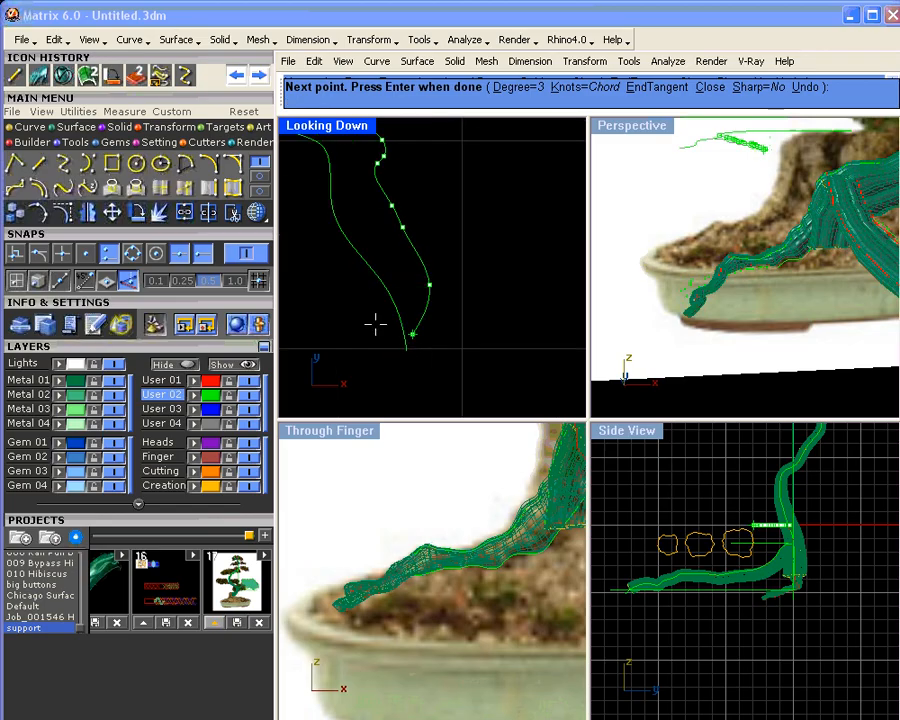
left_click(436, 348)
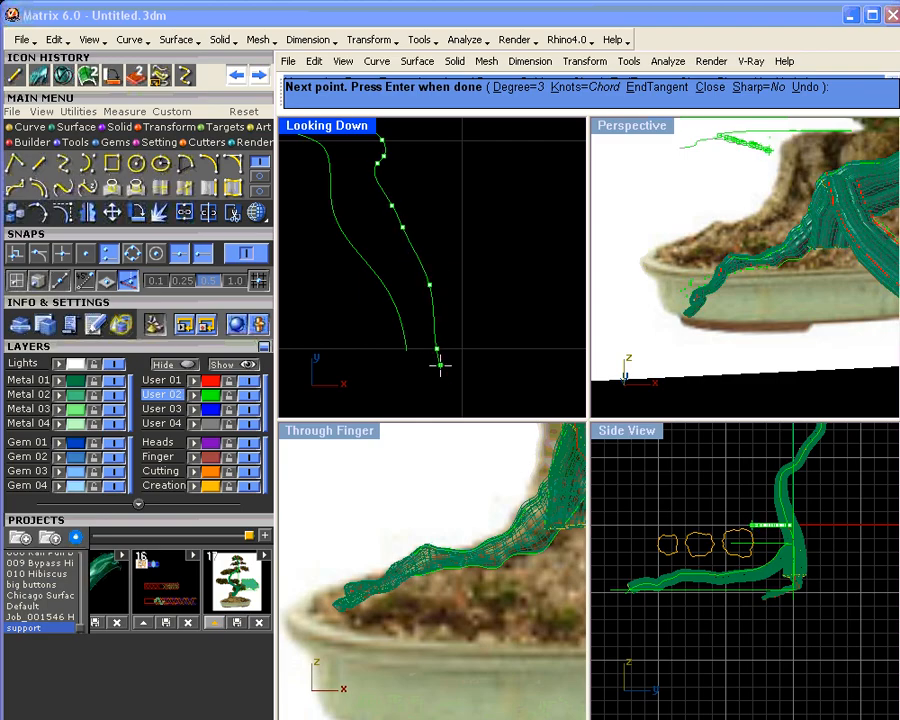
right_click(440, 366)
- Examine the two branch curves and the root against the pot and soil in the reference picture from several angles
scroll(401, 259, "down", 8)
right_click_drag(411, 224, 407, 255)
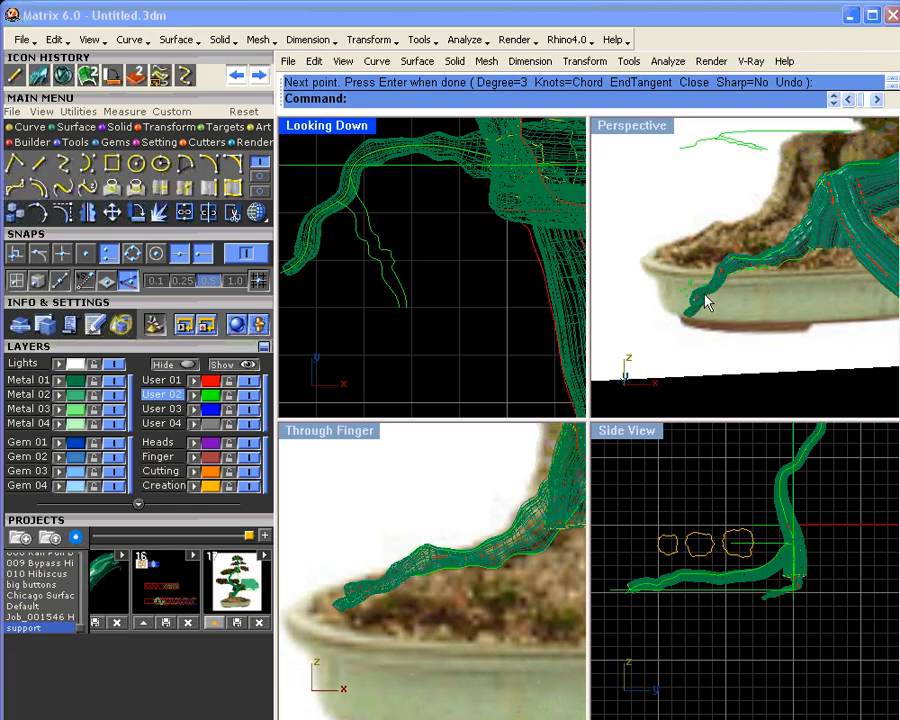
right_click_drag(735, 272, 755, 146)
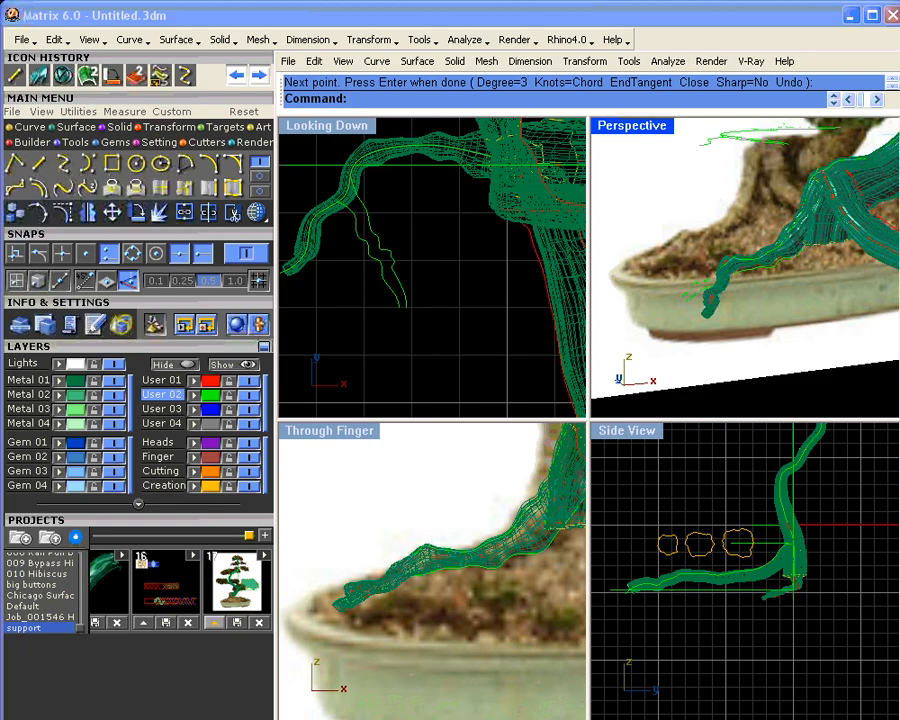
right_click_drag(524, 563, 455, 560)
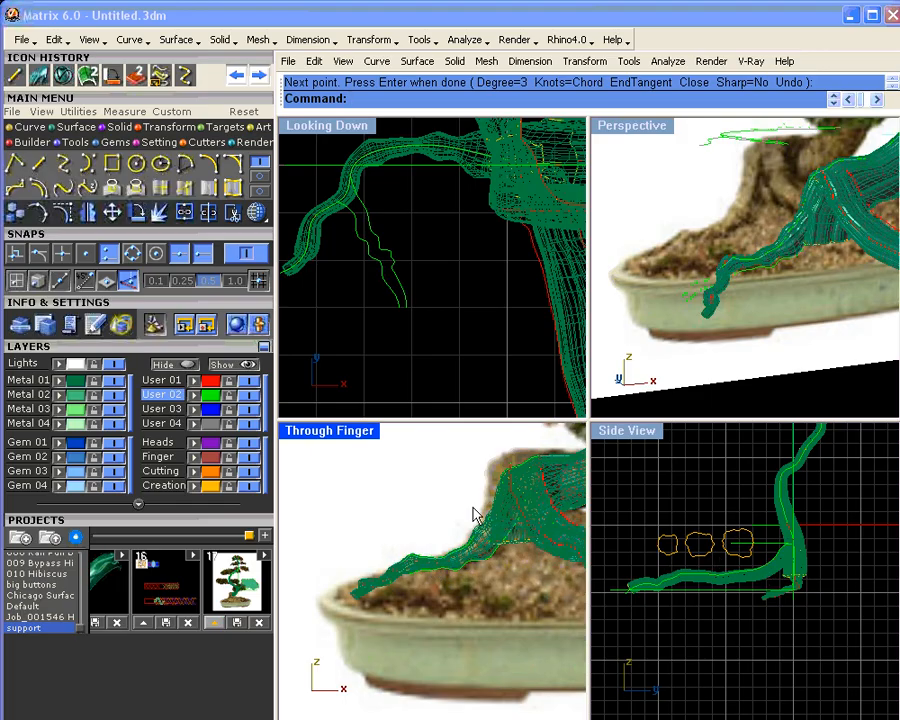
right_click_drag(745, 291, 776, 289)
scroll(749, 272, "up", 4)
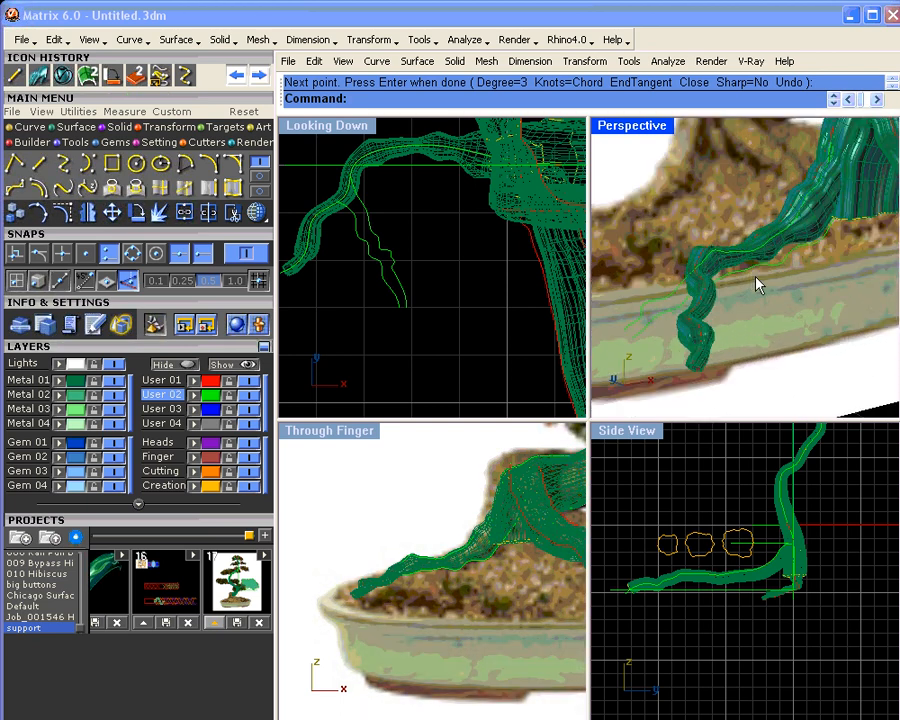
scroll(770, 270, "up", 3)
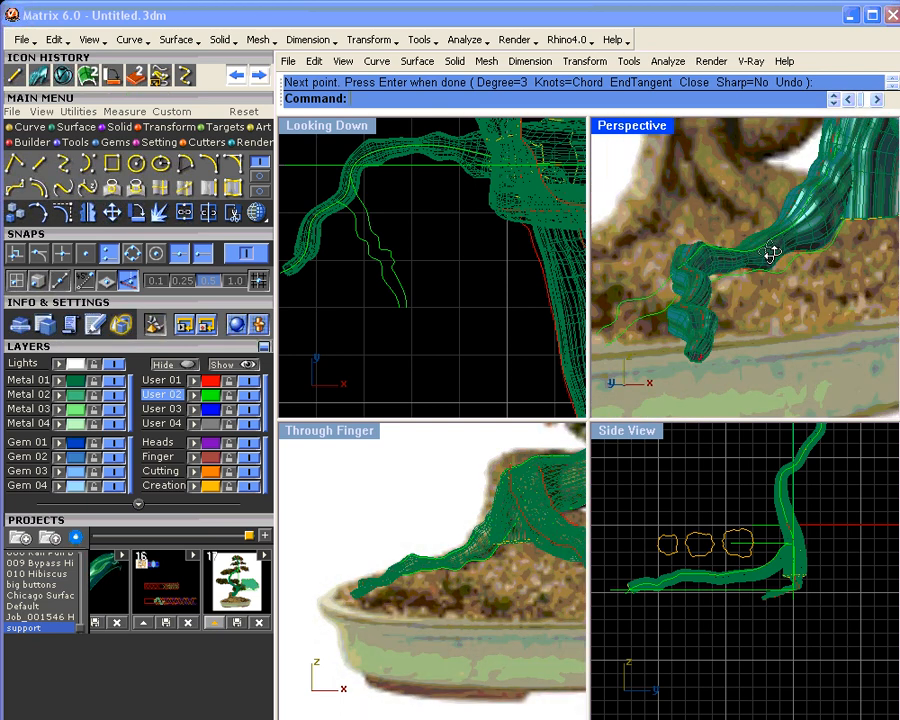
right_click_drag(771, 254, 780, 311)
scroll(800, 598, "up", 3)
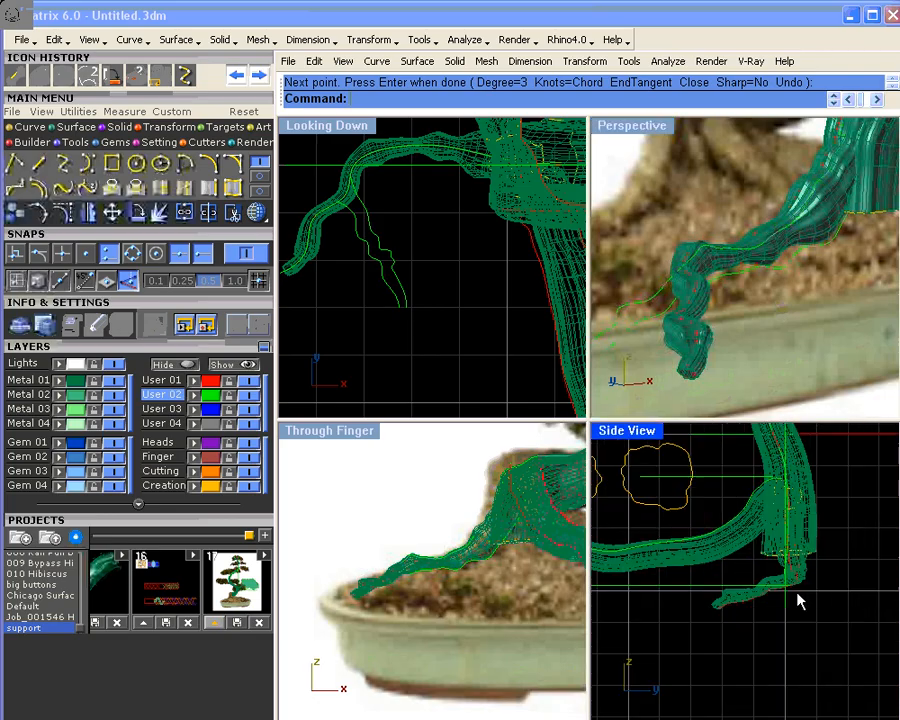
left_click(63, 163)
scroll(752, 558, "up", 4)
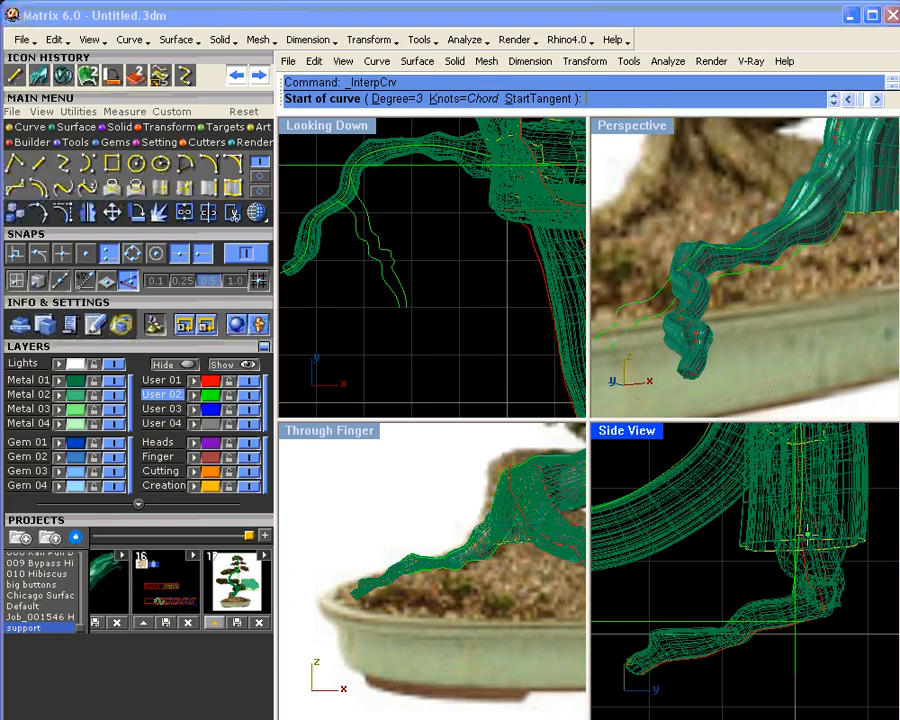
left_click(795, 549)
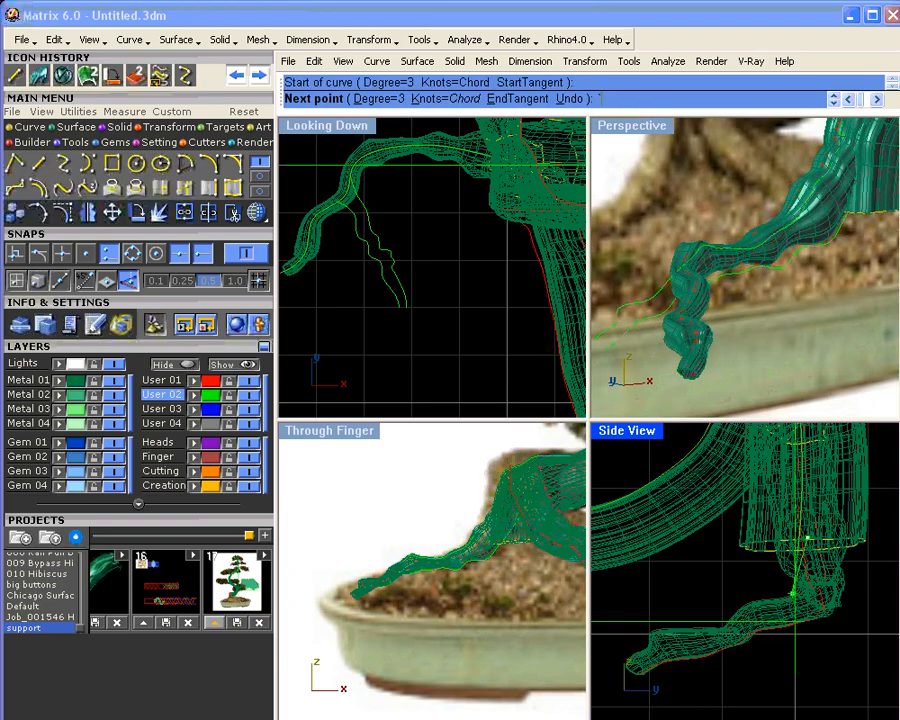
key("Escape")
right_click(793, 617)
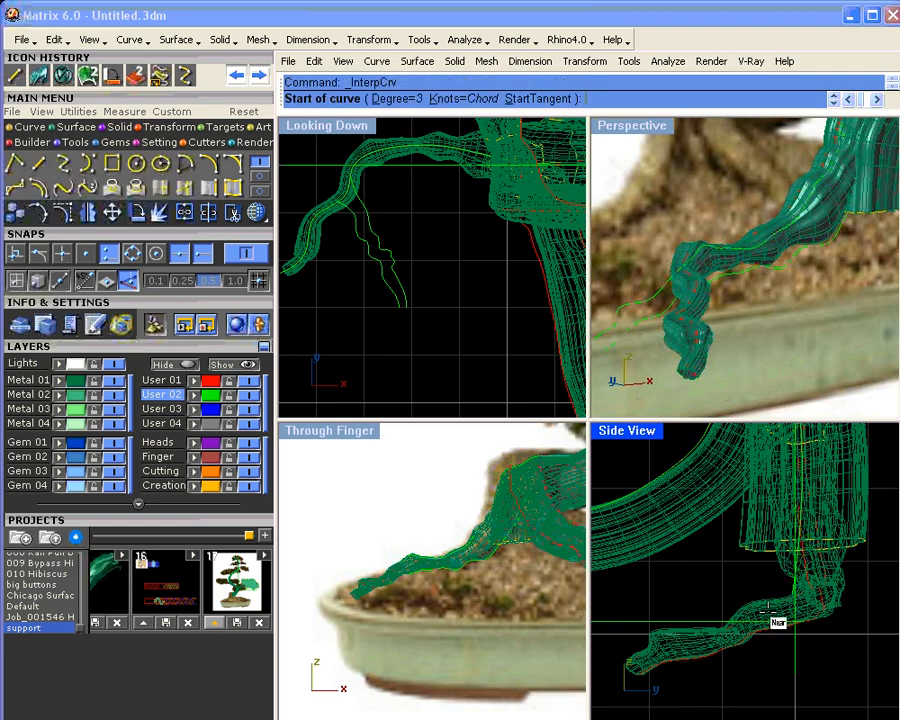
left_click(778, 617)
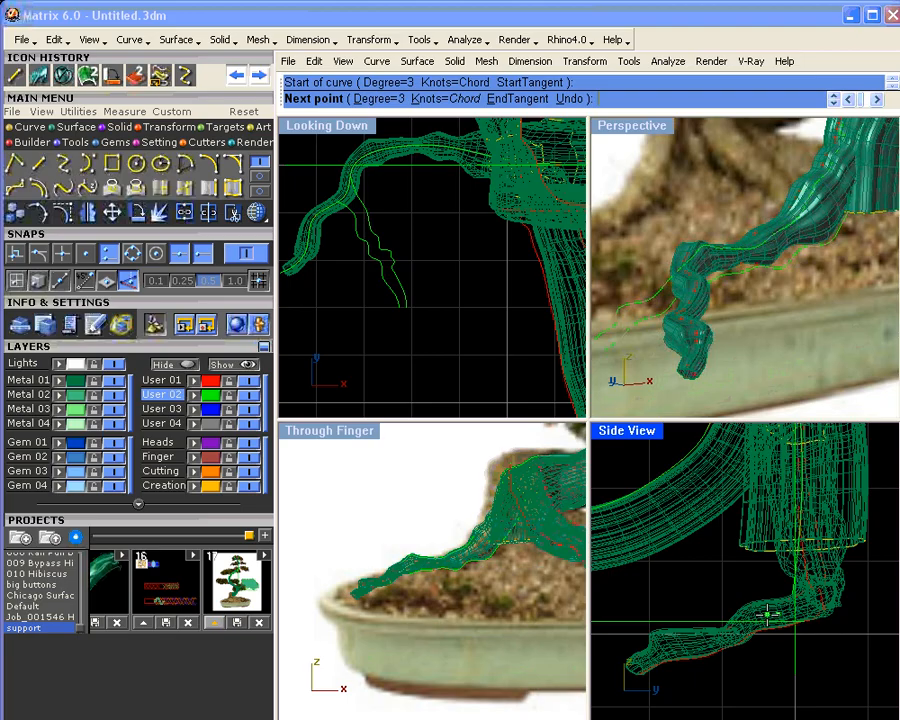
left_click(765, 617)
left_click(741, 621)
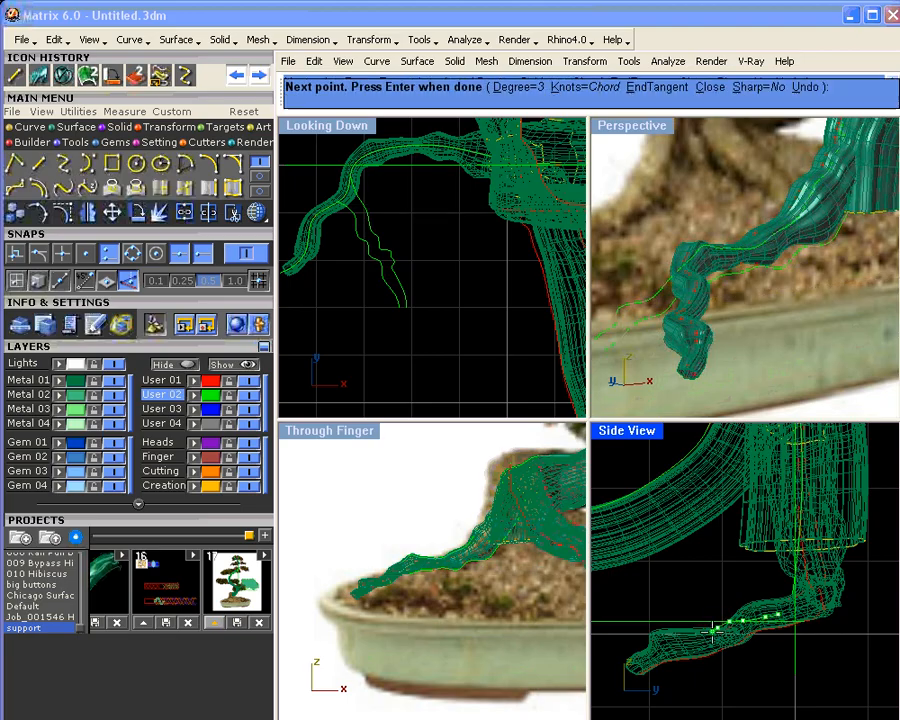
right_click(731, 638)
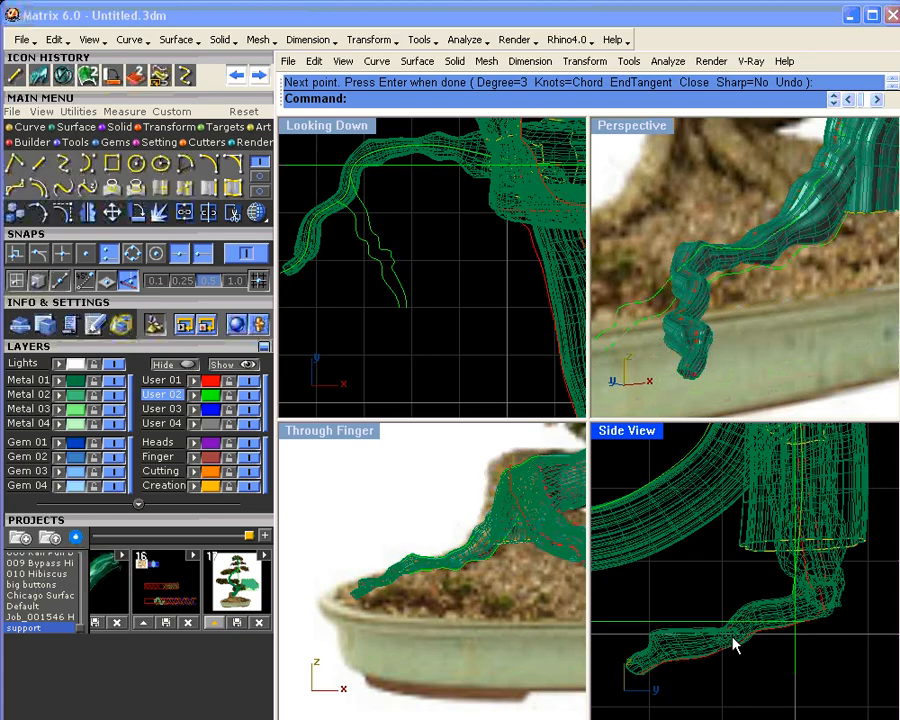
- Draw a wavy interpolated curve in the Side View, sloping down along the root to just below its outer end
right_click(783, 622)
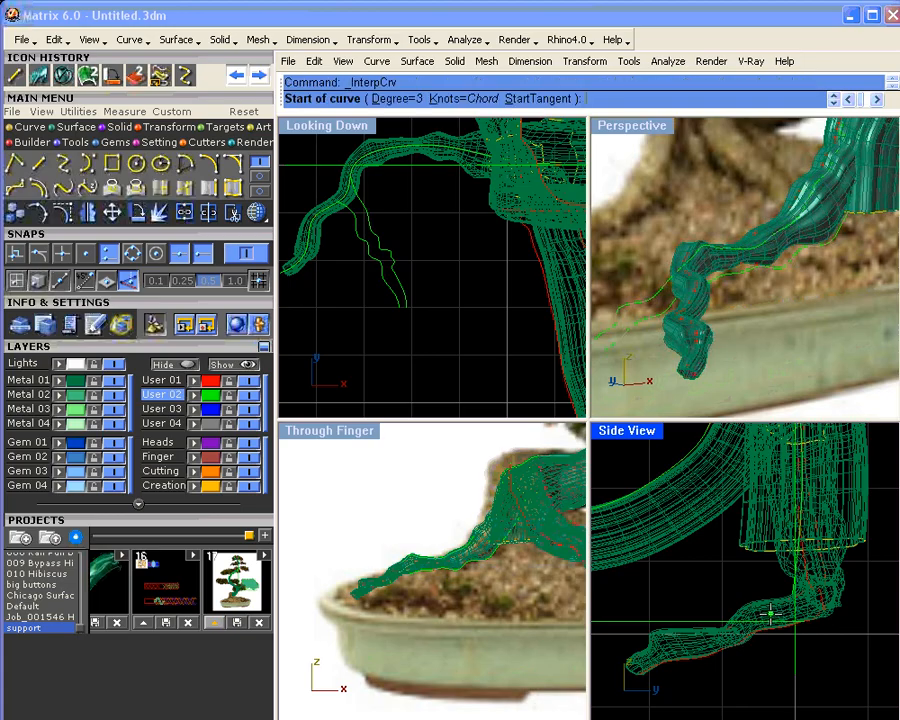
left_click(775, 613)
left_click(764, 613)
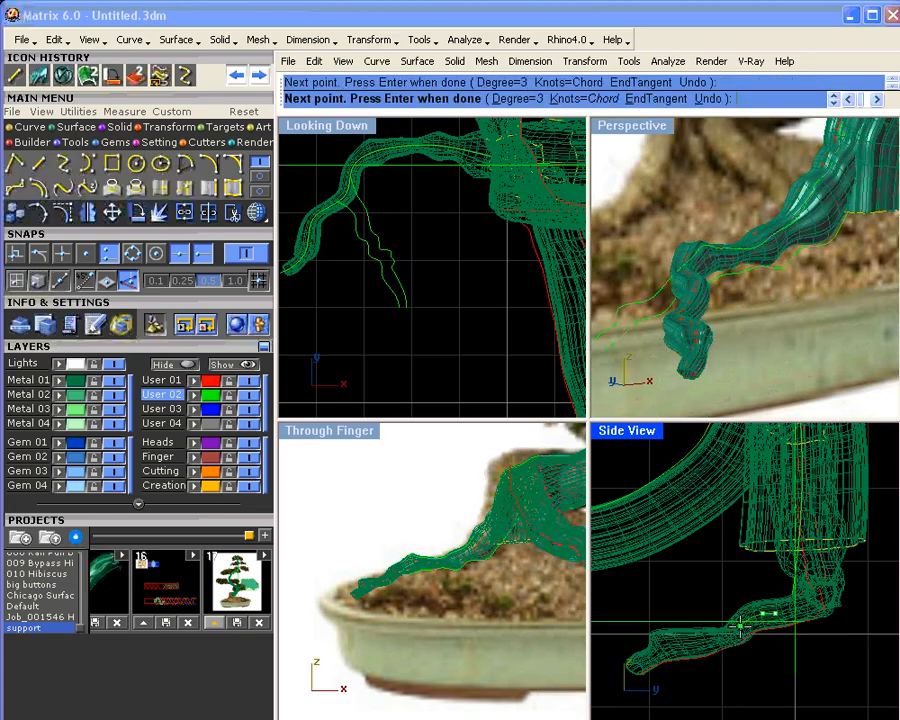
left_click(731, 627)
left_click(696, 636)
left_click(692, 647)
left_click(684, 652)
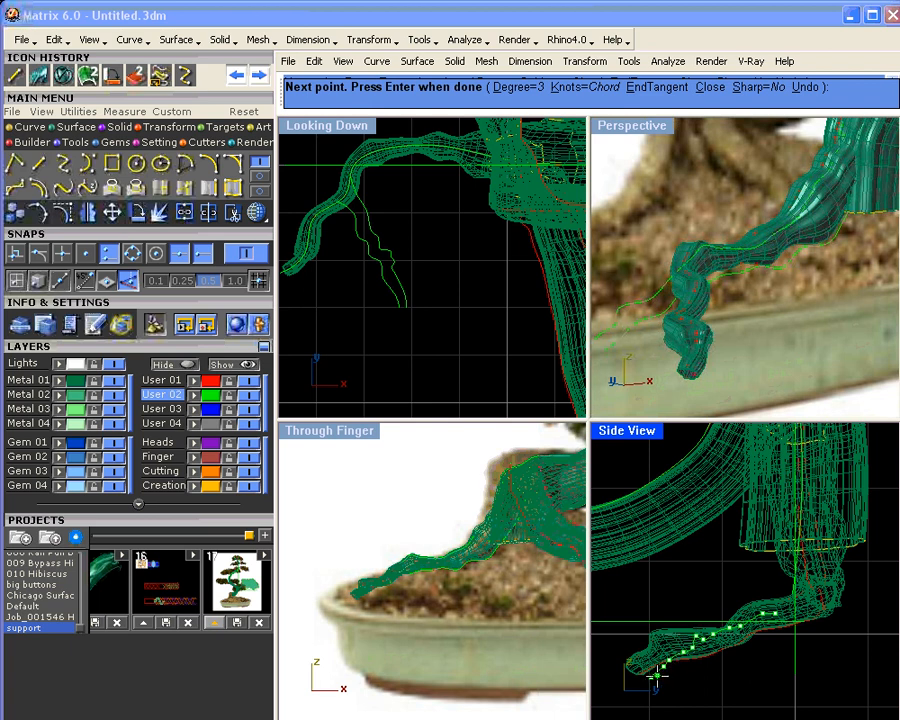
right_click(657, 676)
- Combine the Side View curve with the lower branch curve in Looking Down into a 3D branch curve on layer User 01 using Curve from 2 View History
scroll(450, 277, "up", 2)
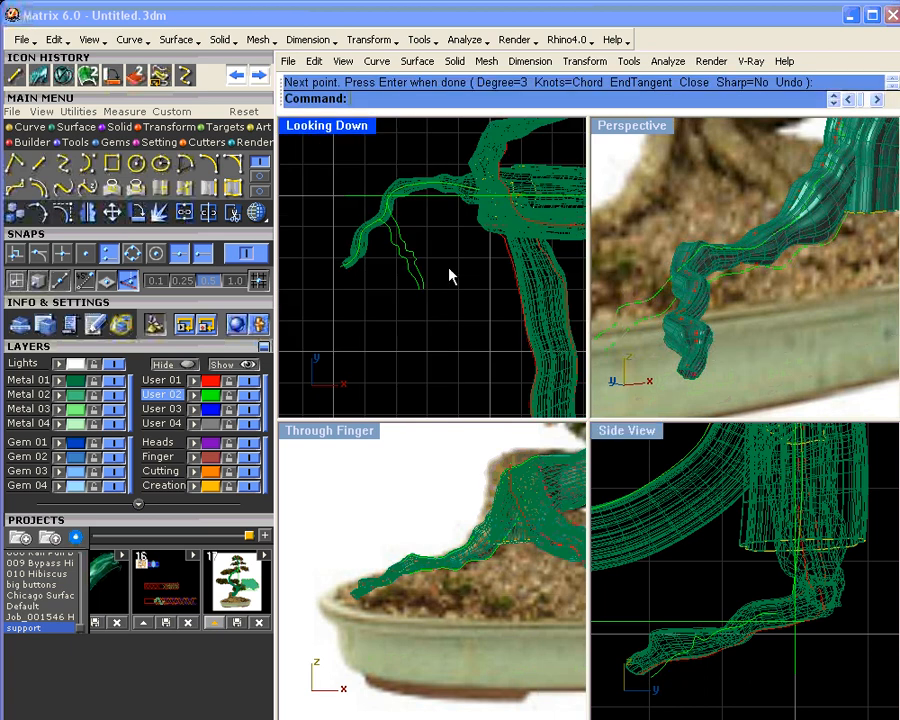
scroll(676, 553, "up", 3)
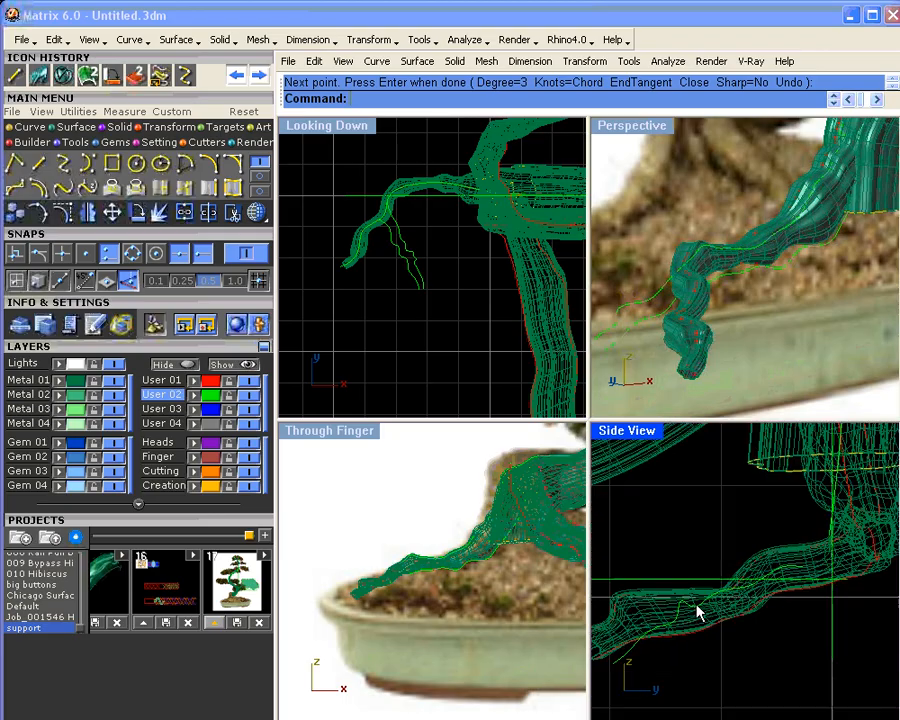
left_click(688, 614)
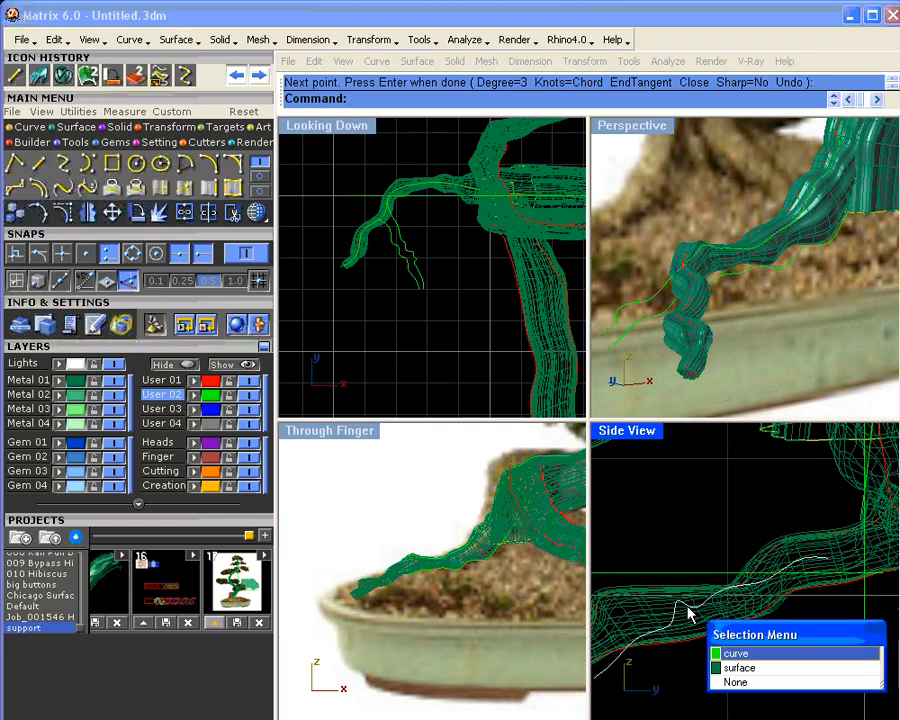
left_click(718, 655)
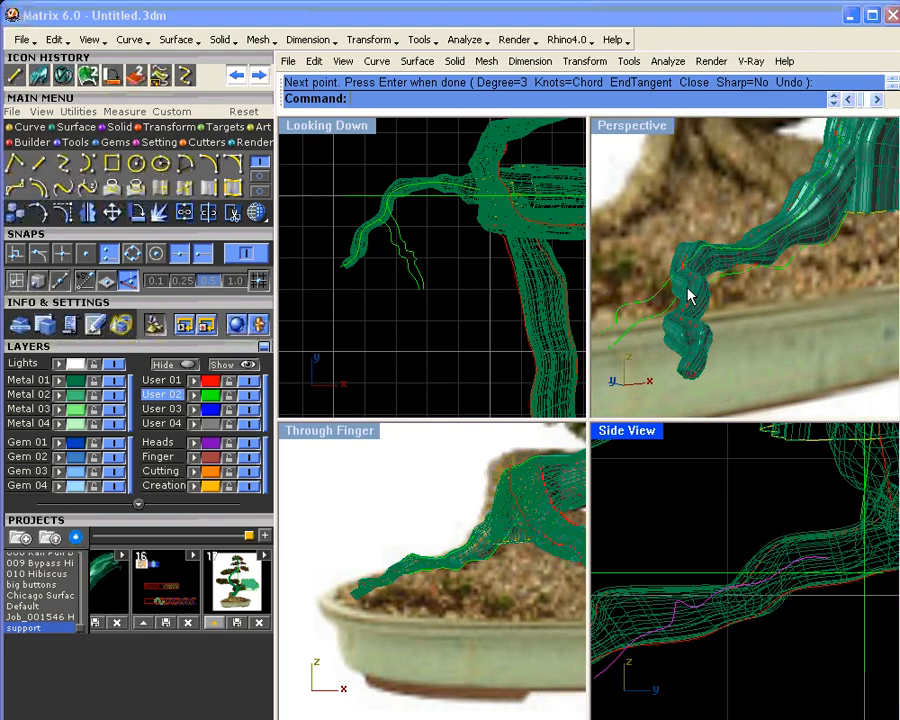
right_click_drag(688, 295, 736, 178)
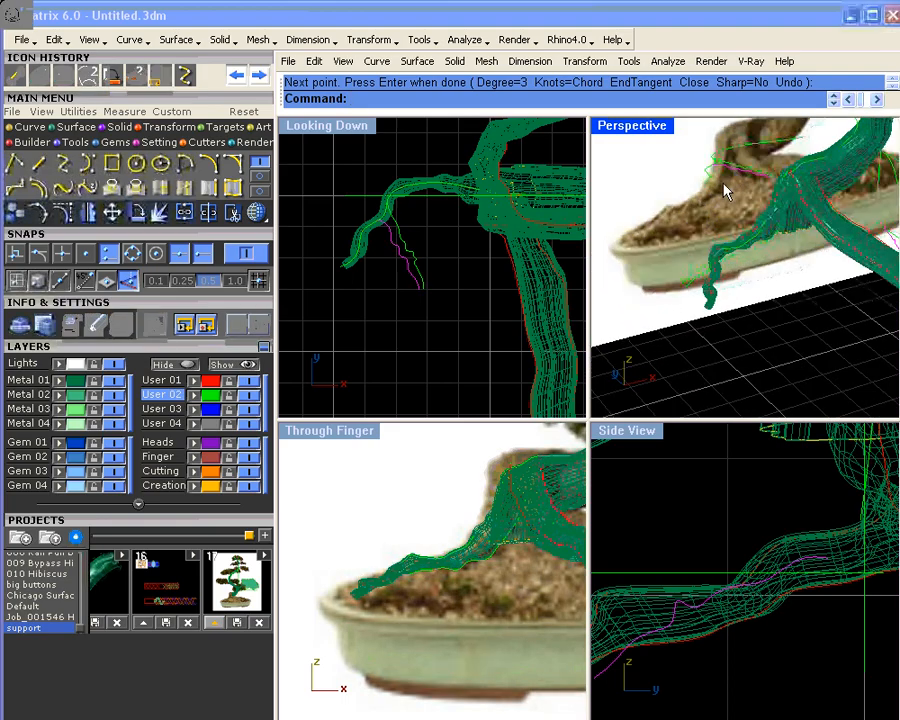
left_click(161, 380)
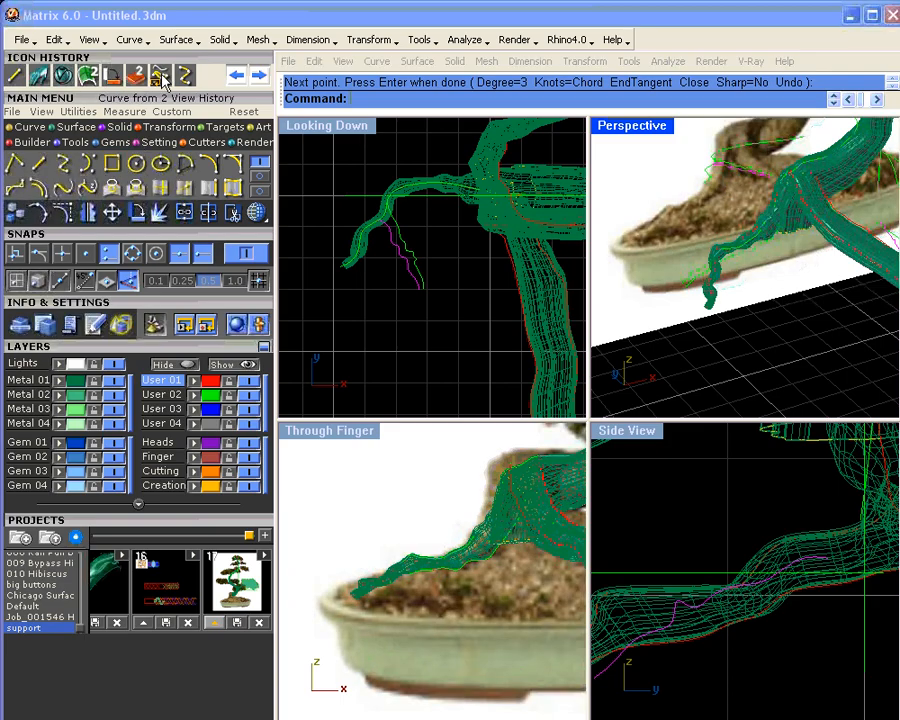
left_click(162, 78)
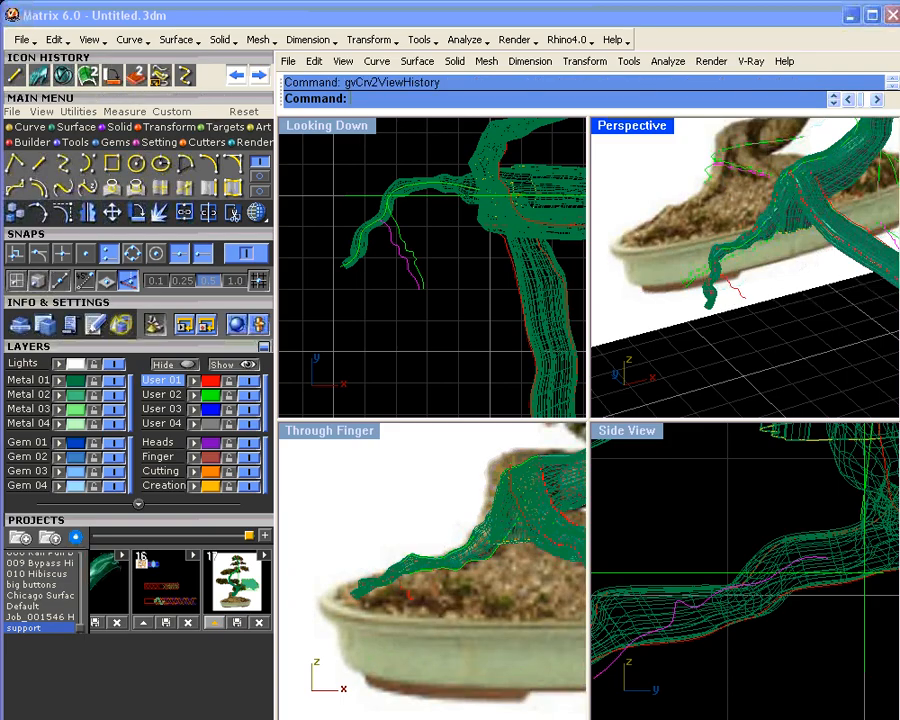
- Build a second 3D branch curve from the same Side View curve and the higher-starting branch curve in Looking Down
left_click(733, 165)
left_click(609, 678)
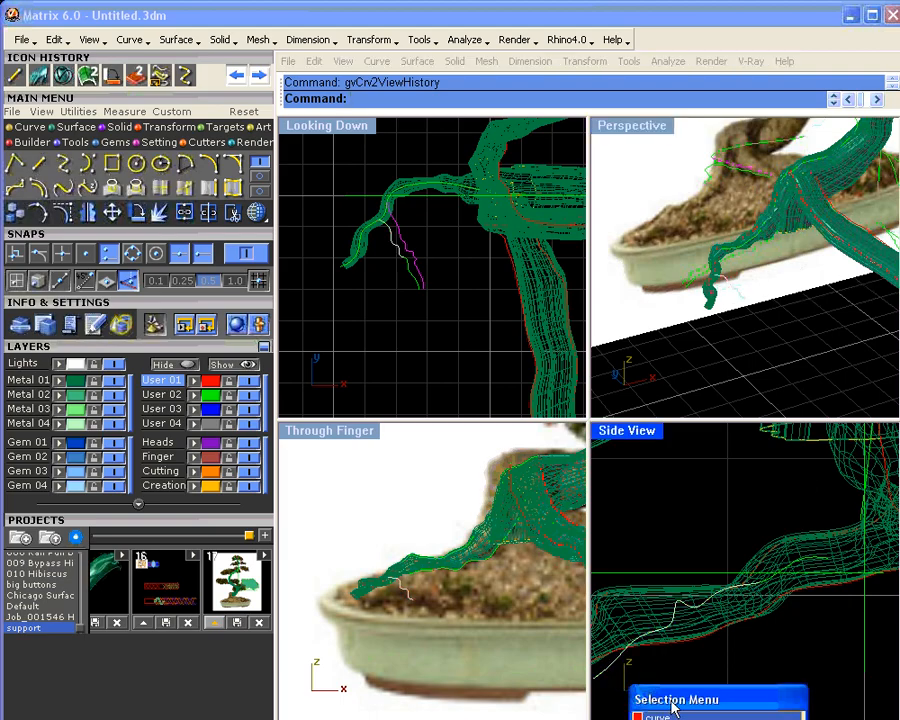
left_click(636, 627)
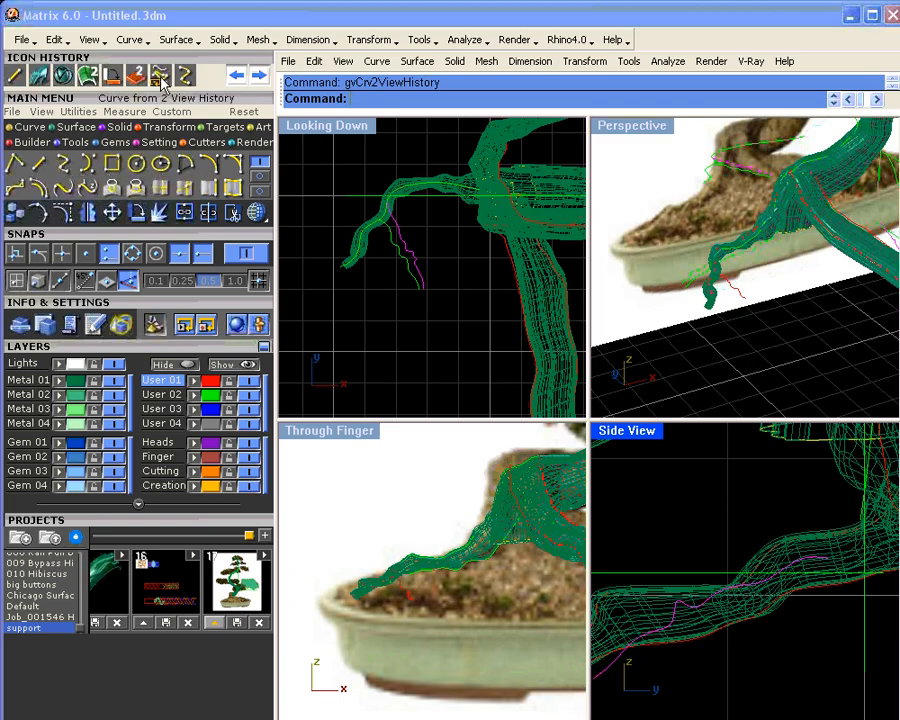
mouse_move(707, 320)
right_mouse_down()
mouse_move(777, 368)
mouse_move(763, 348)
mouse_move(698, 325)
right_mouse_up()
left_click(758, 329)
scroll(707, 240, "up", 7)
scroll(707, 243, "down", 5)
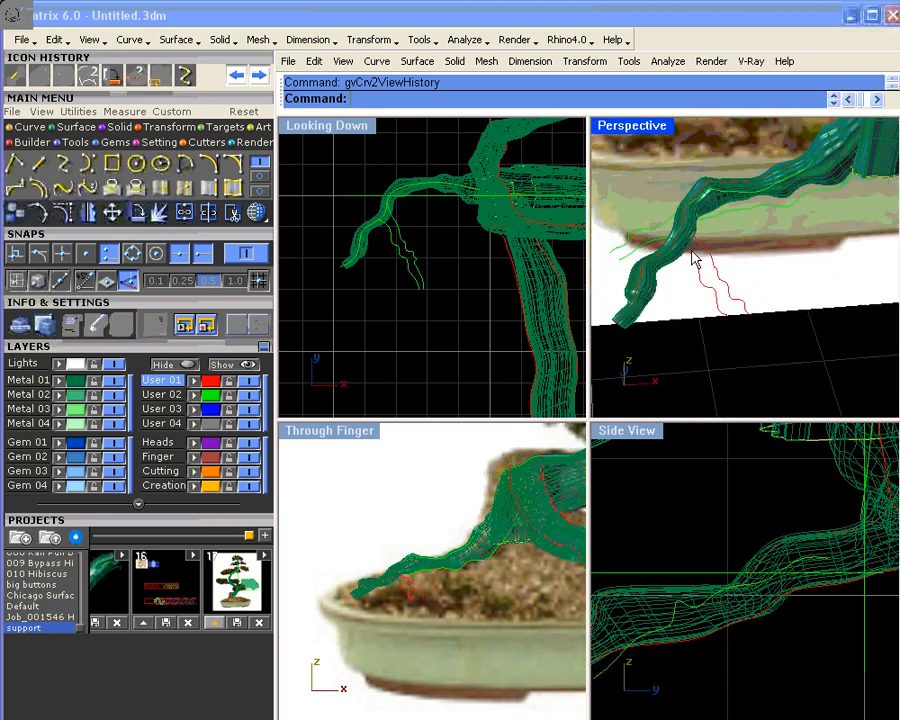
- Hide the Metal 01 layer and examine how the two 3D branch curves leave the root
left_click(115, 382)
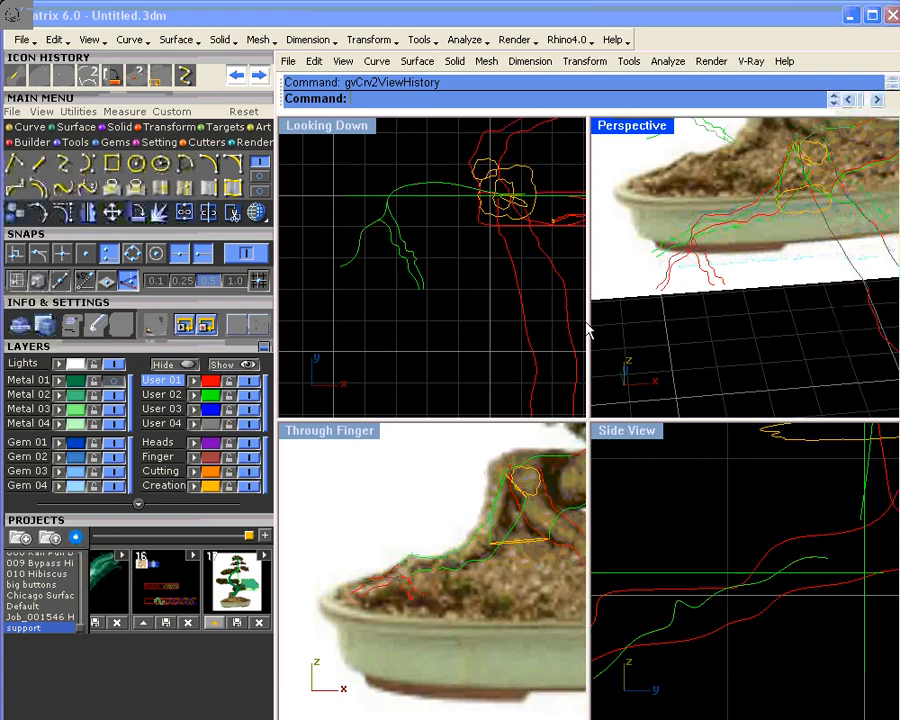
scroll(697, 275, "up", 5)
right_click_drag(650, 258, 651, 241)
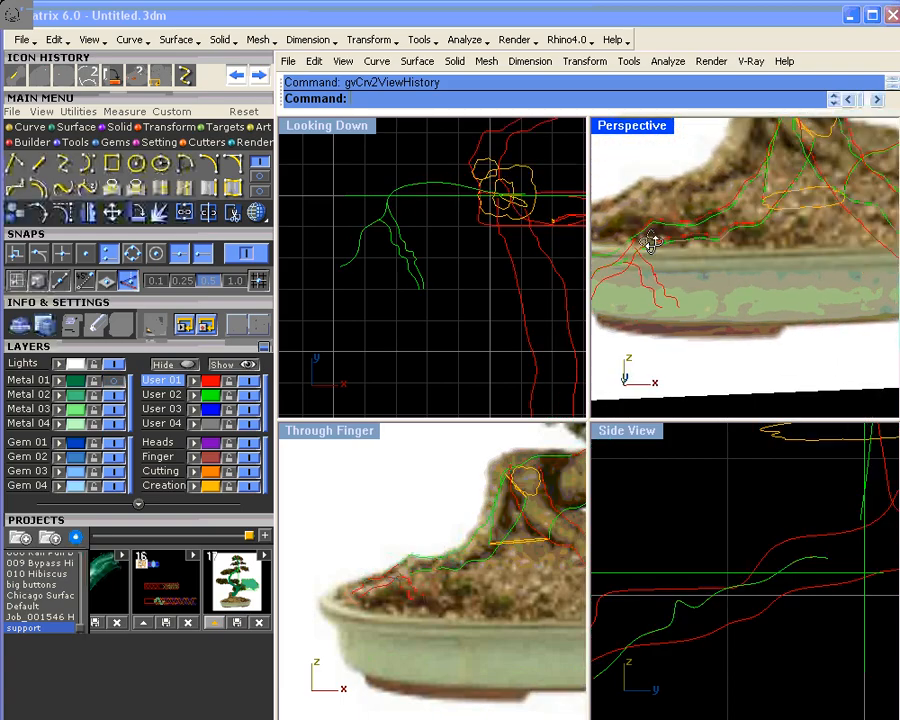
scroll(650, 241, "up", 5)
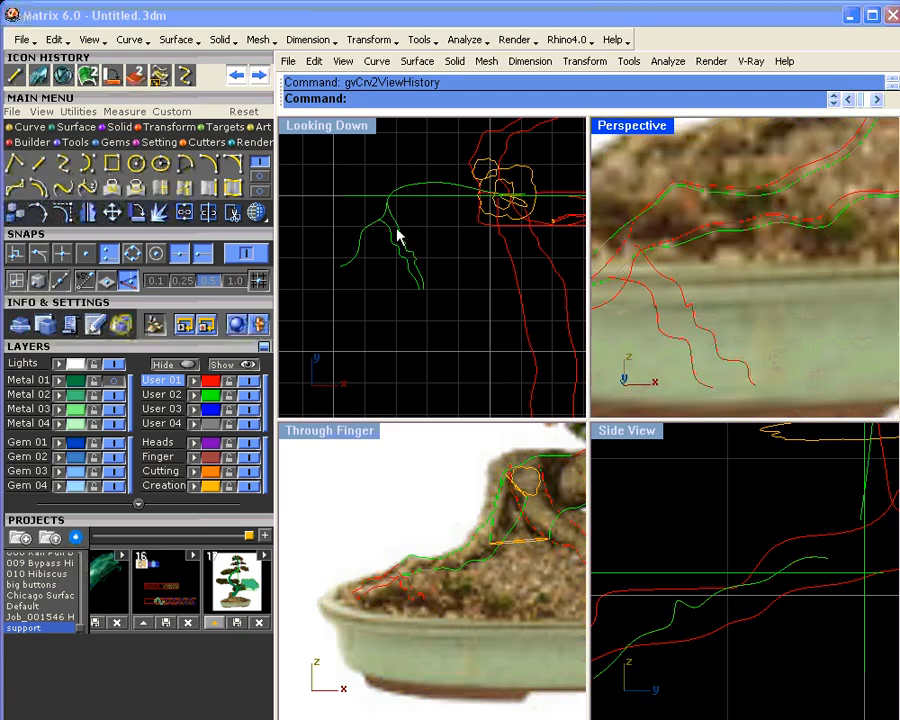
scroll(396, 235, "up", 3)
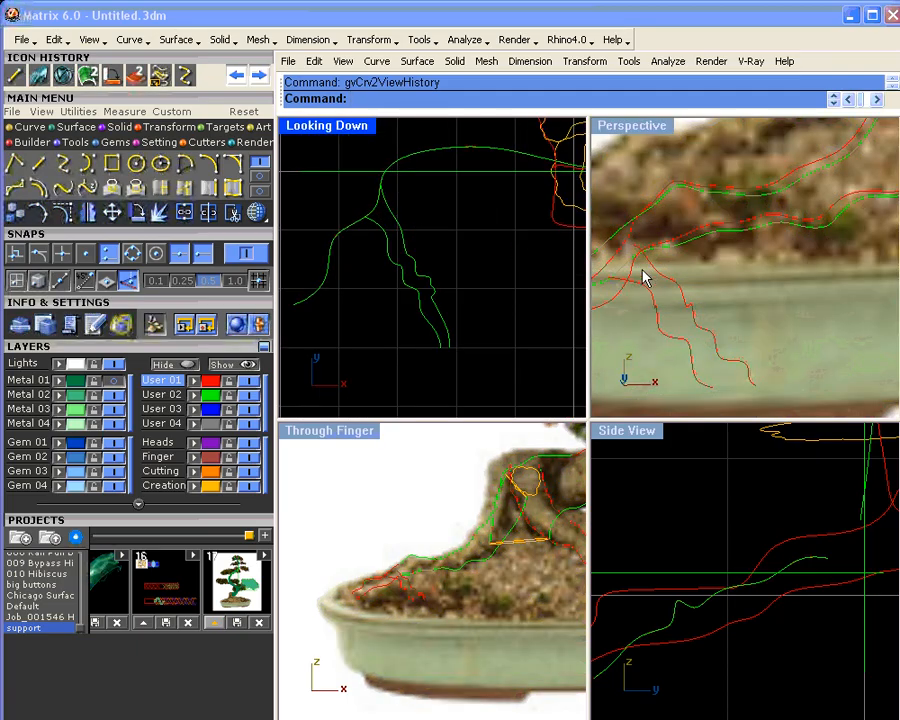
- Start orienting a copy of the wavy closed profile with 3D scaling, taking its two opposite sides in the Side View as reference points
scroll(671, 255, "down", 5)
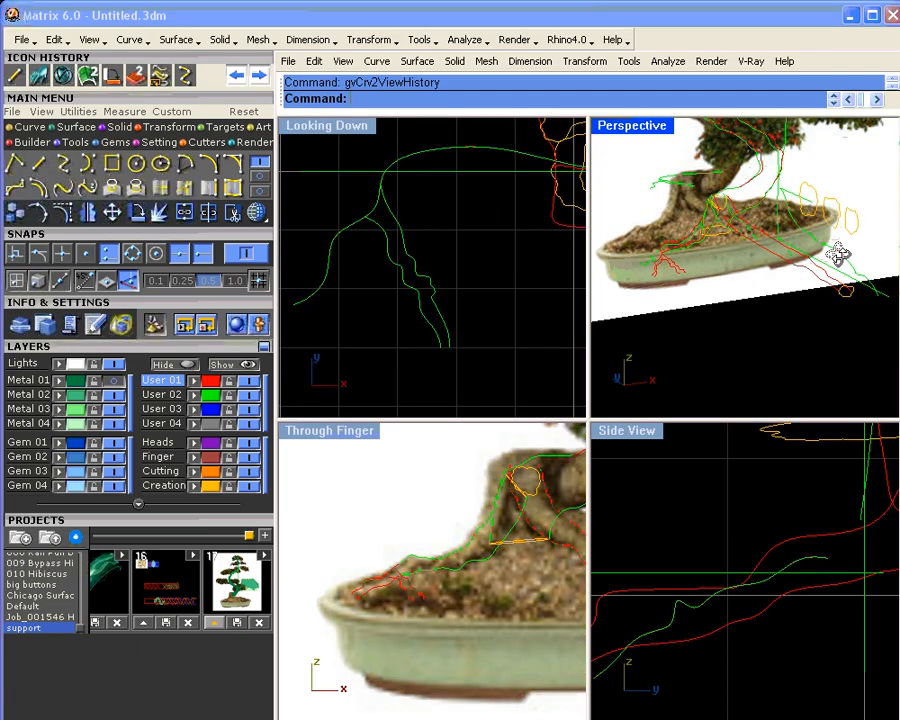
right_click_drag(838, 254, 840, 247)
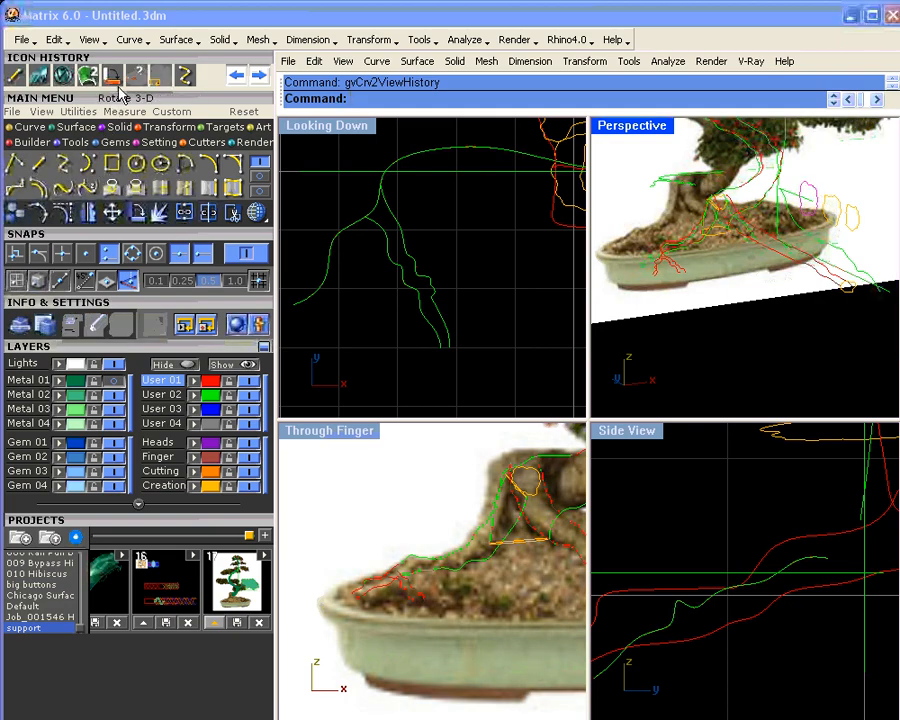
left_click(140, 82)
scroll(808, 195, "up", 3)
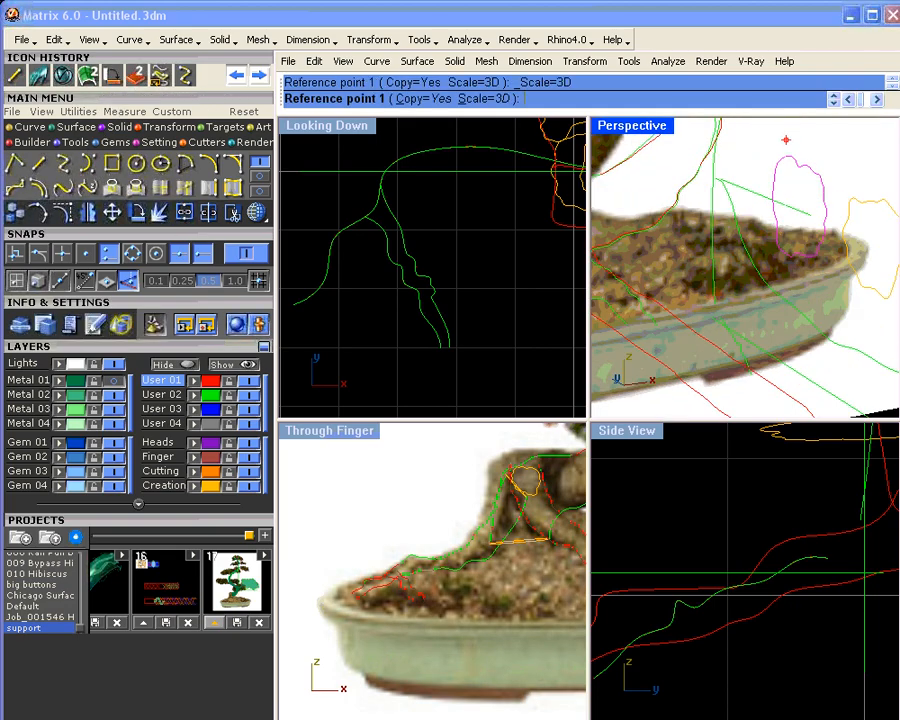
scroll(765, 520, "down", 4)
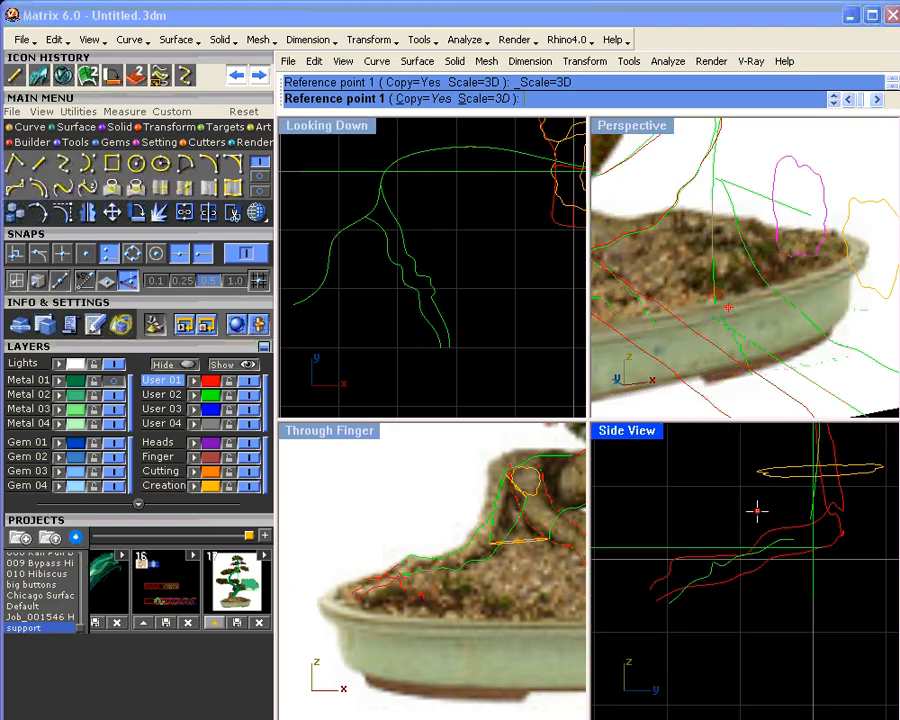
scroll(735, 530, "up", 8)
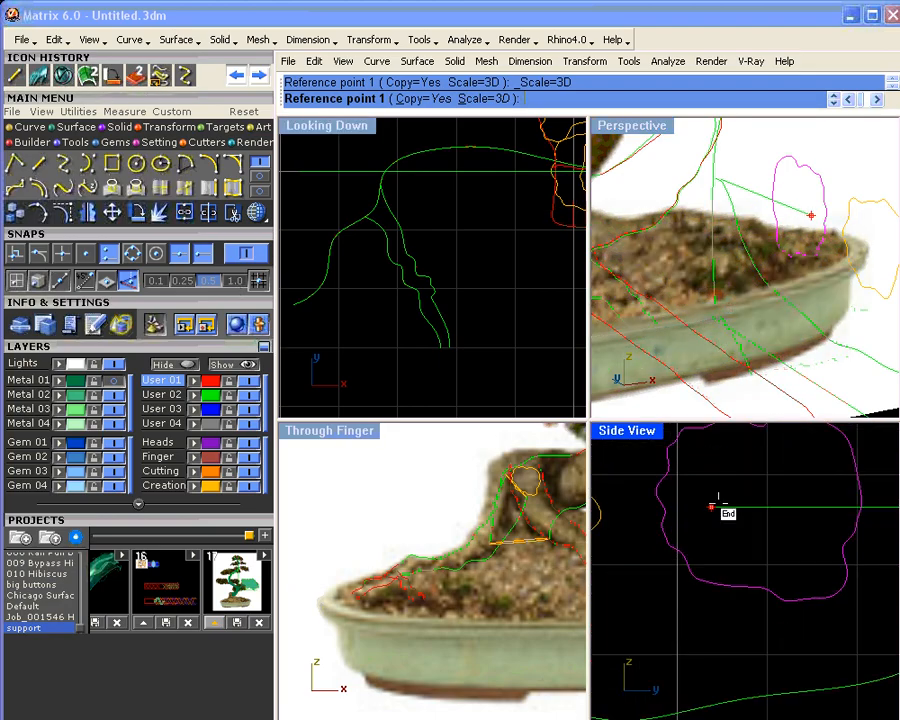
left_click(655, 495)
left_click(861, 495)
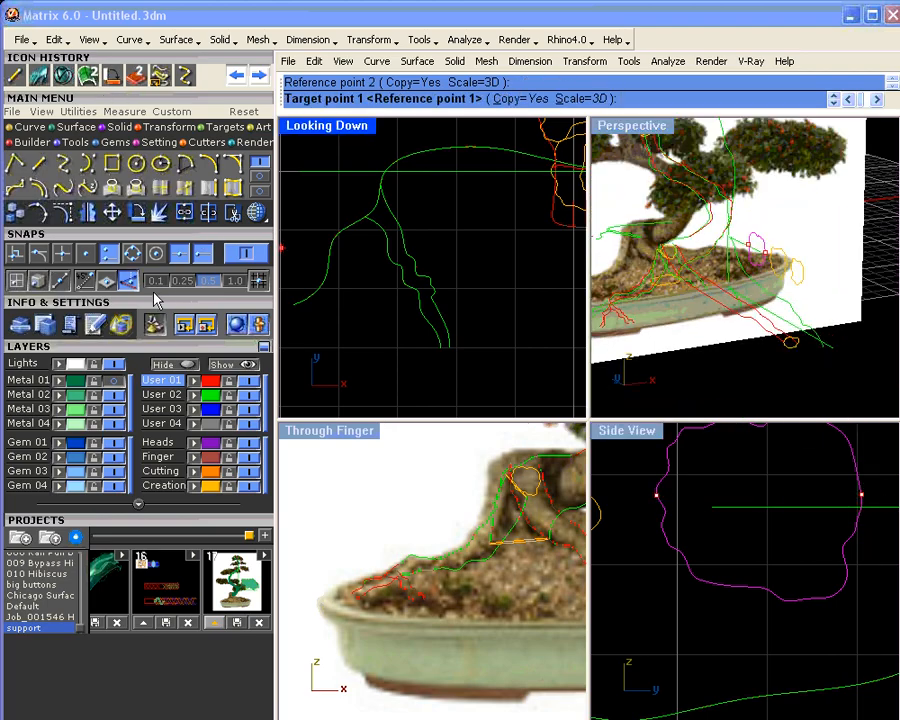
- Place one scaled profile copy spanning the start points of the two 3D branch curves on the root
scroll(718, 494, "down", 3)
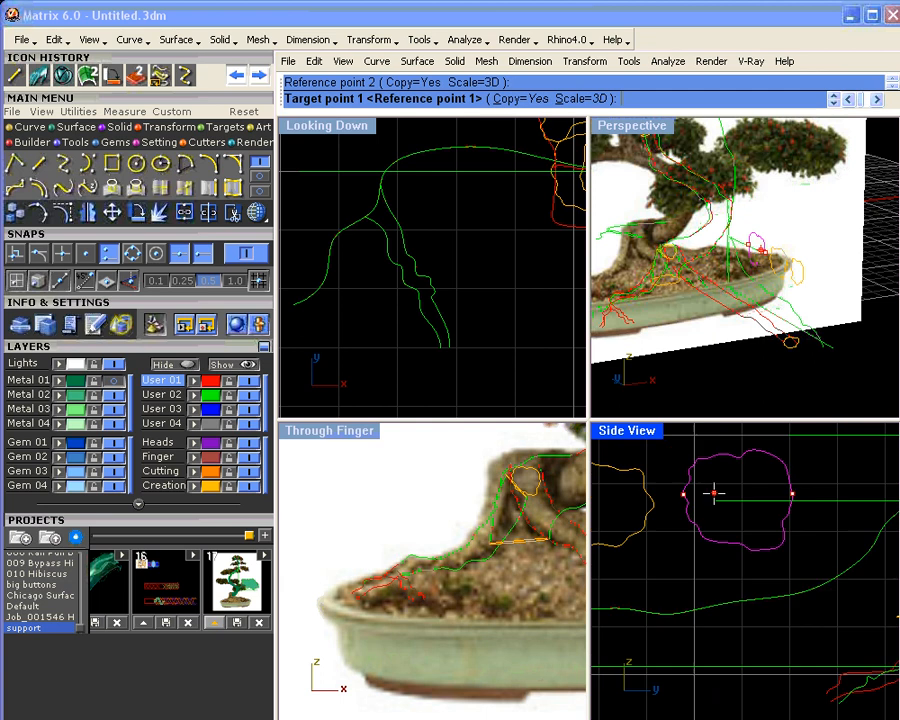
scroll(678, 504, "down", 5)
mouse_move(622, 350)
right_mouse_down()
mouse_move(655, 349)
mouse_move(645, 346)
right_mouse_up()
scroll(612, 313, "up", 3)
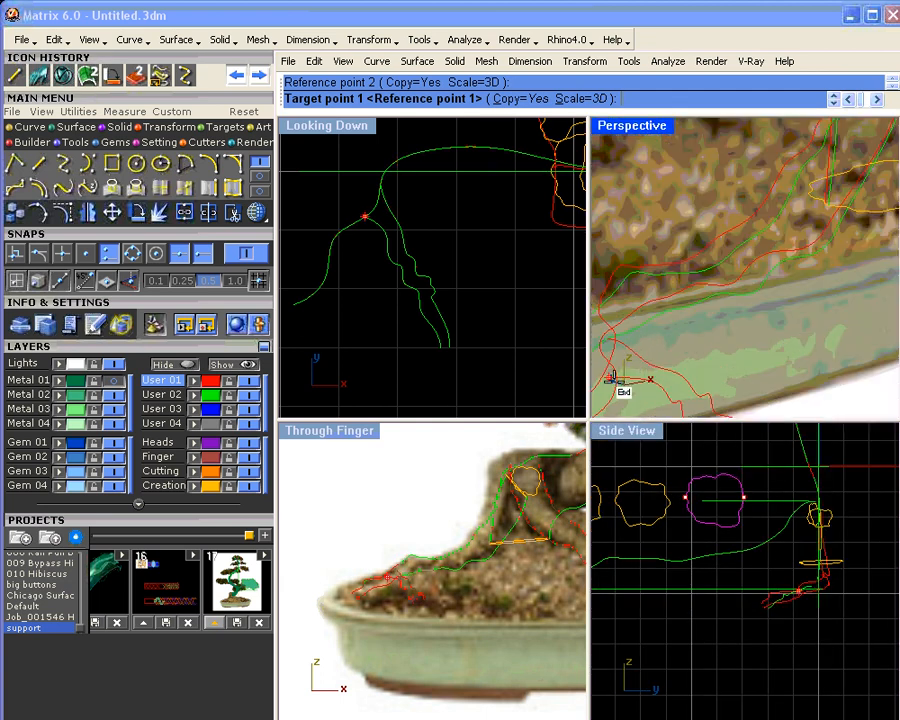
left_click(607, 342)
left_click(607, 342)
left_click(607, 345)
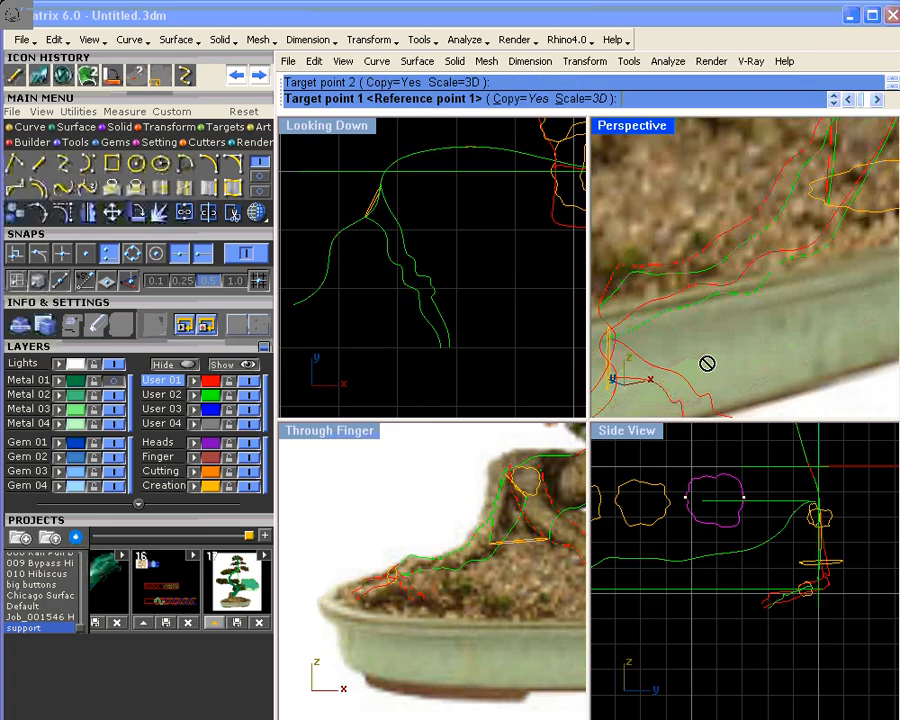
scroll(701, 368, "up", 3)
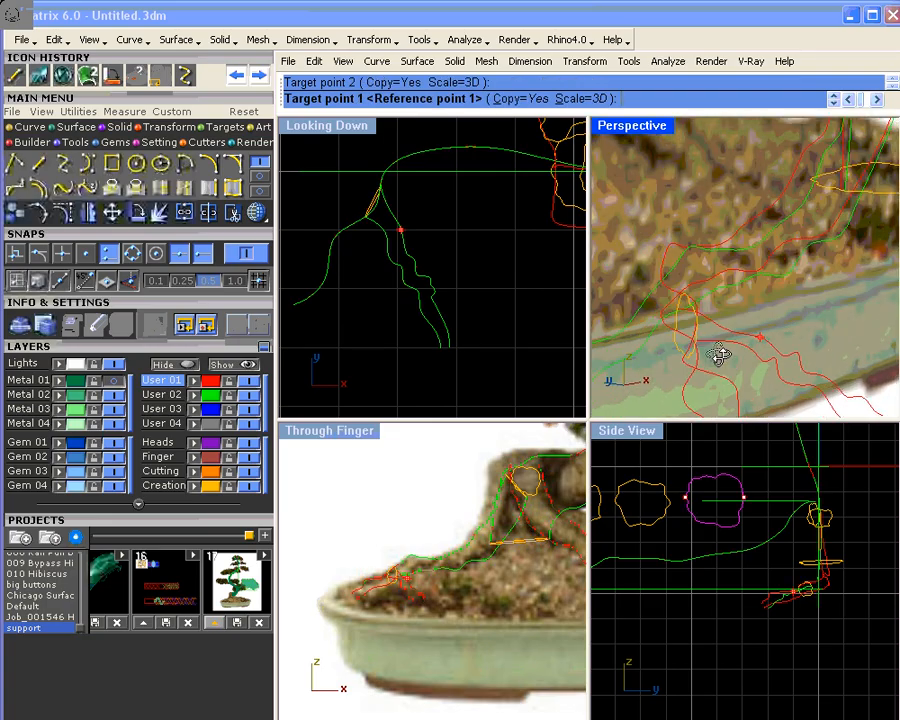
right_click_drag(719, 353, 790, 348)
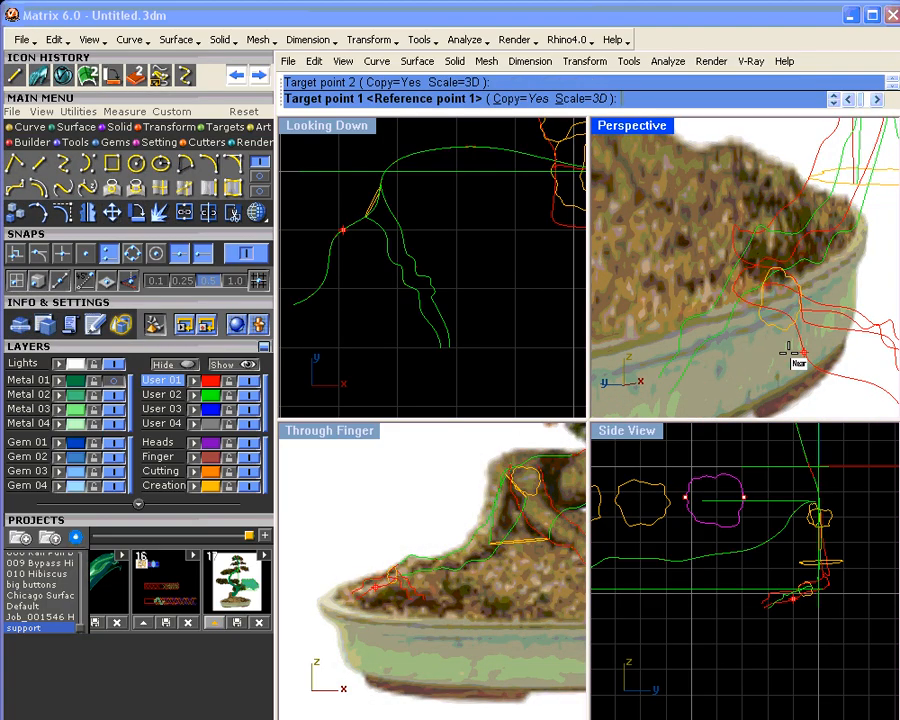
left_click(793, 352)
key("Escape")
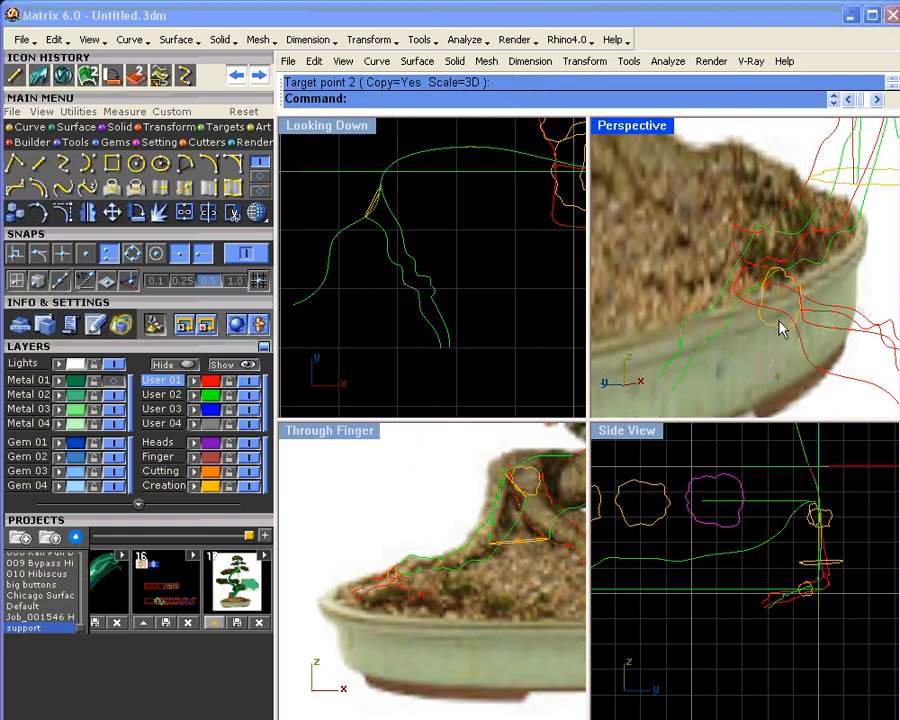
- Check the placed profile in the Looking Down and Perspective views and show the Metal 01 layer again
scroll(712, 294, "down", 2)
scroll(368, 213, "up", 6)
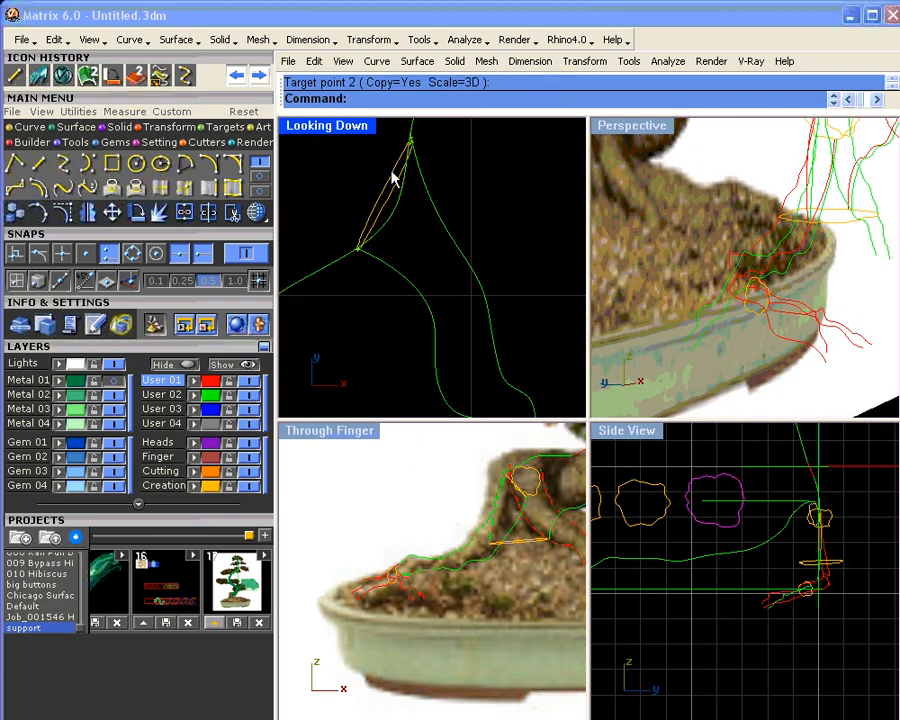
scroll(400, 205, "down", 4)
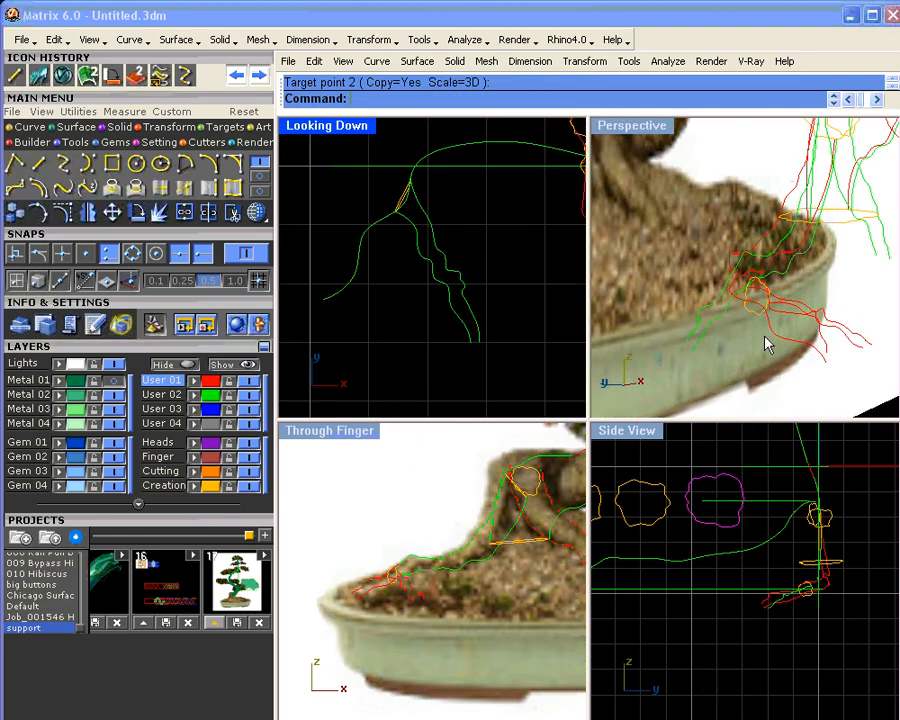
scroll(728, 352, "up", 2)
scroll(728, 352, "down", 2)
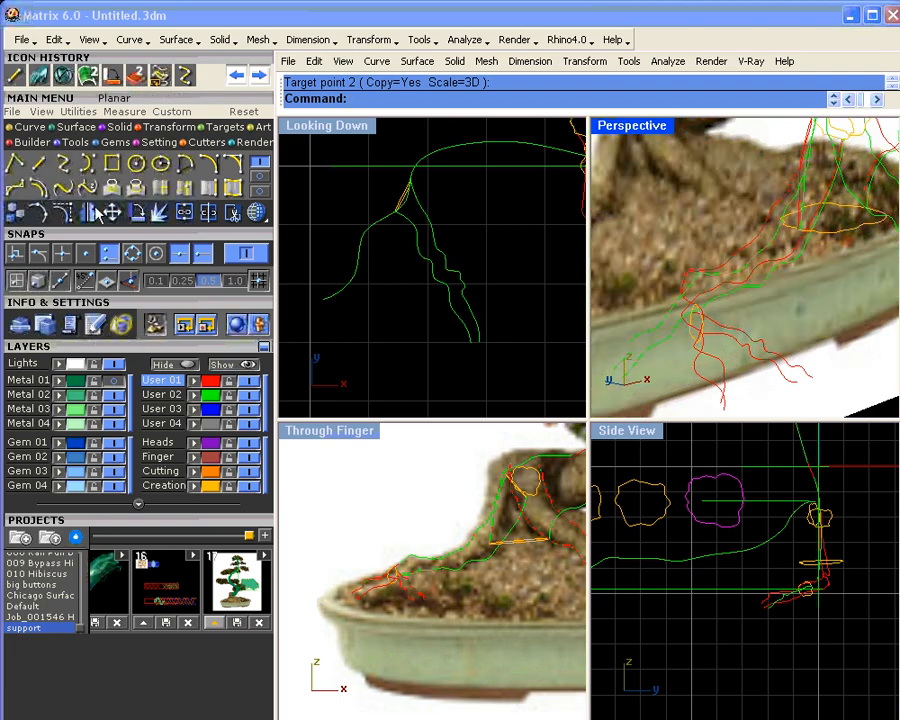
left_click(114, 383)
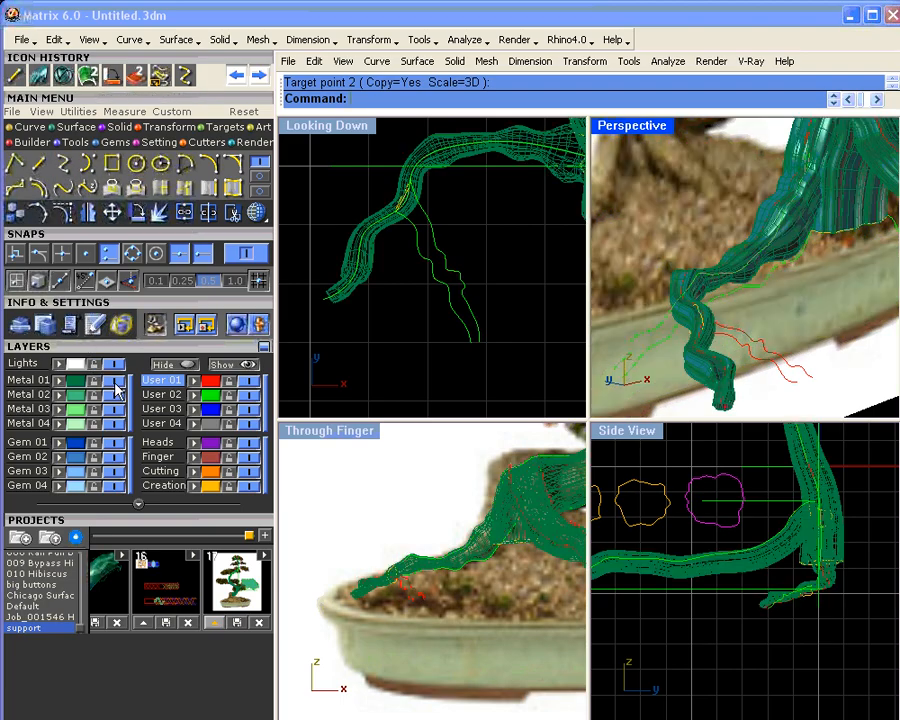
- Select the scaled profile copy on the root and align the Perspective view's construction plane to that object
right_click_drag(618, 348, 727, 318)
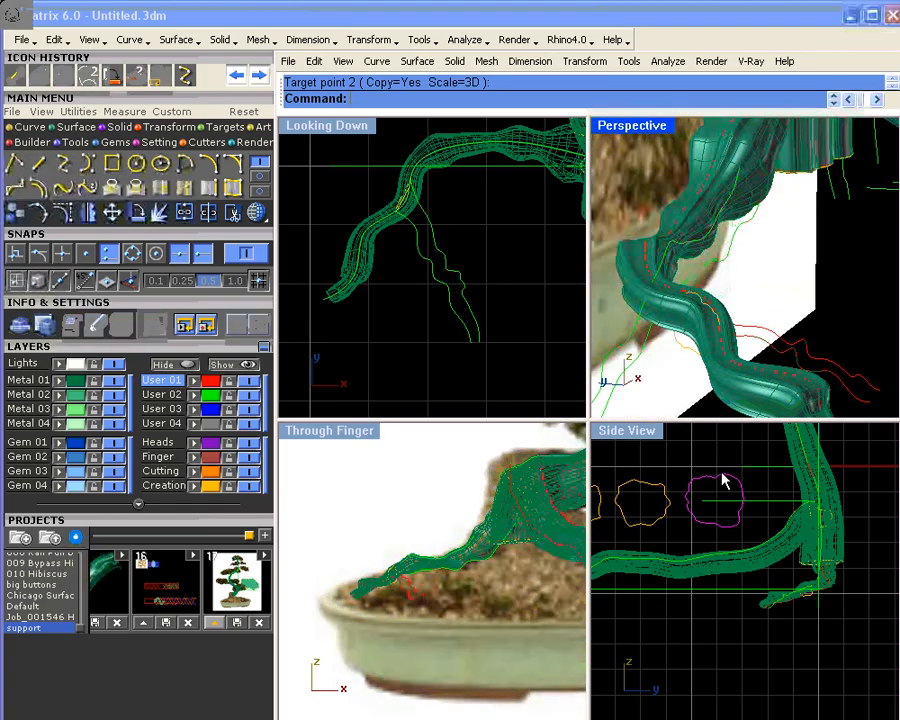
scroll(713, 499, "down", 4)
scroll(735, 310, "up", 5)
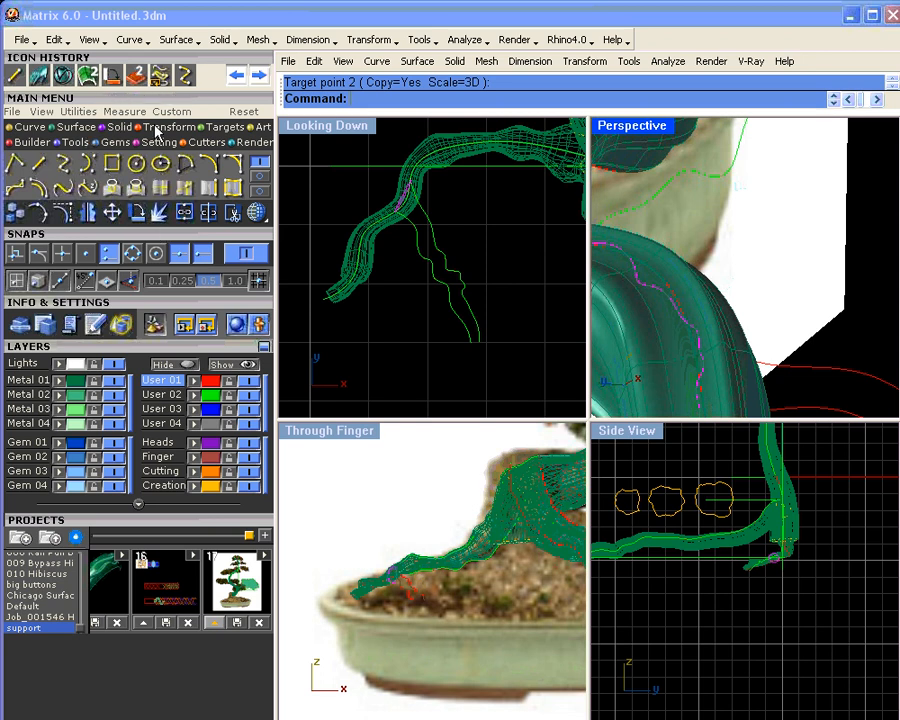
mouse_move(418, 255)
right_mouse_down()
mouse_move(474, 243)
mouse_move(456, 243)
mouse_move(422, 268)
right_mouse_up()
right_click_drag(680, 305, 718, 287)
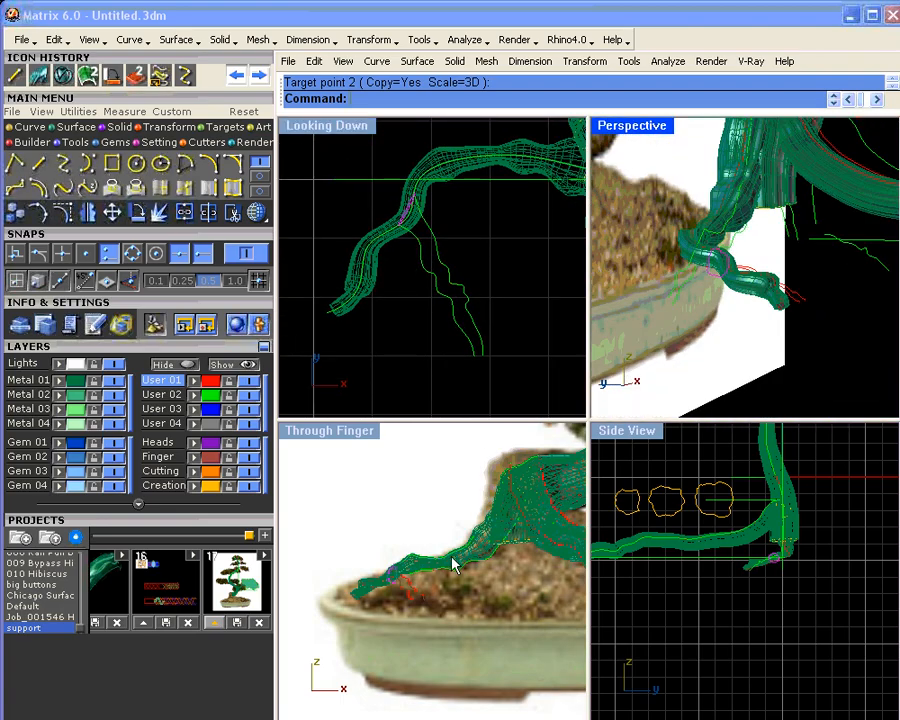
right_click_drag(728, 369, 642, 318)
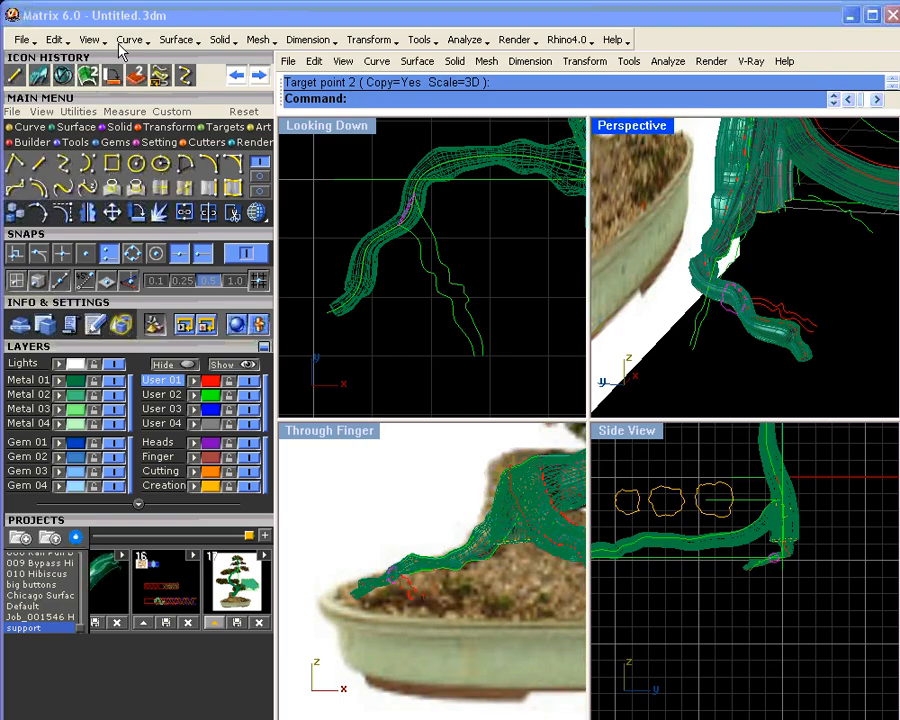
left_click(55, 40)
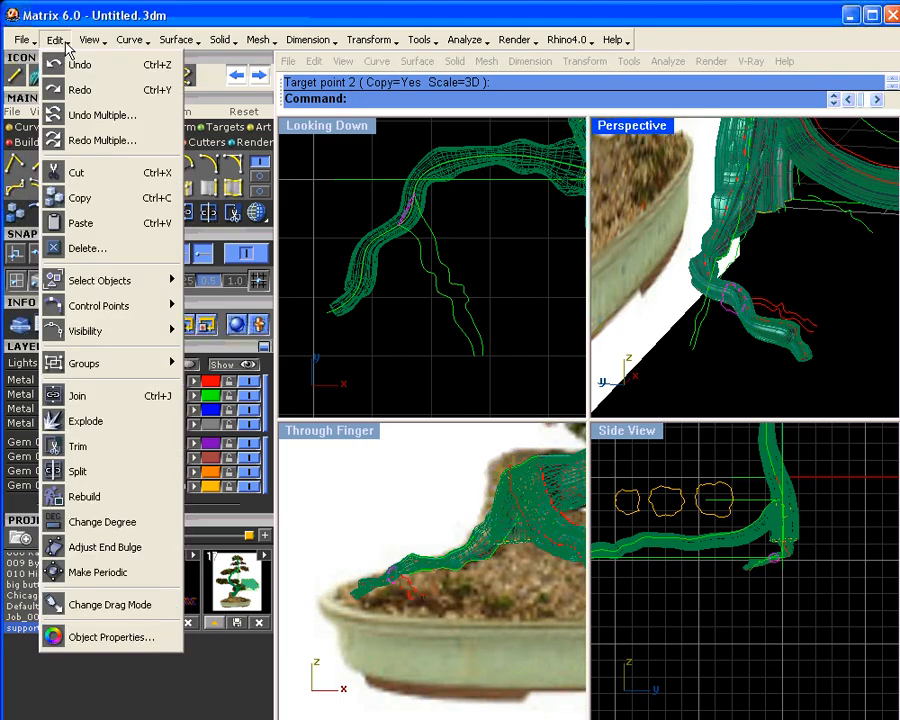
left_click(90, 40)
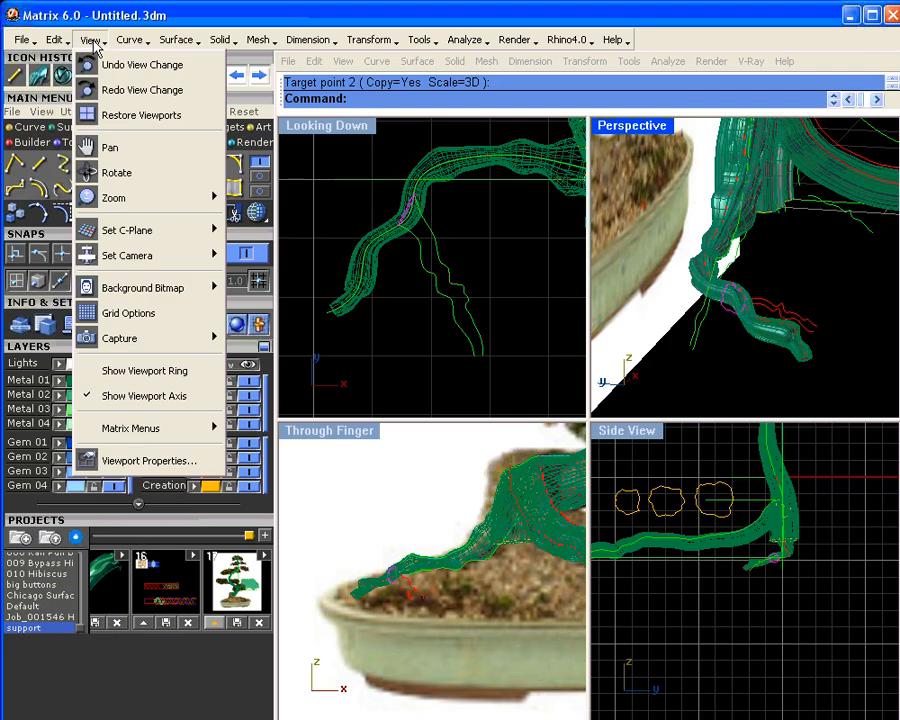
mouse_move(151, 239)
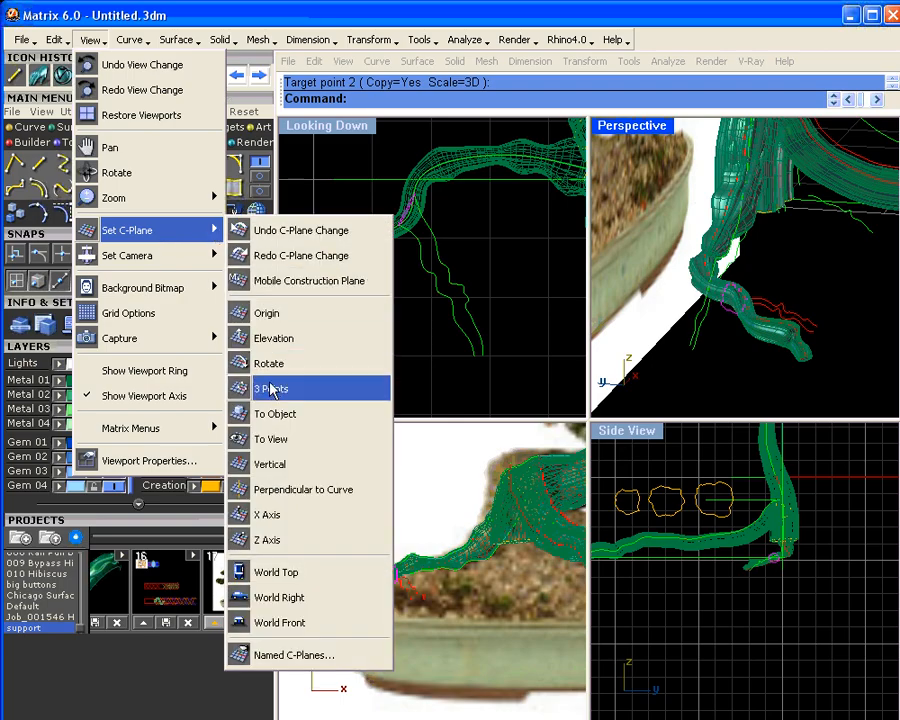
left_click(280, 414)
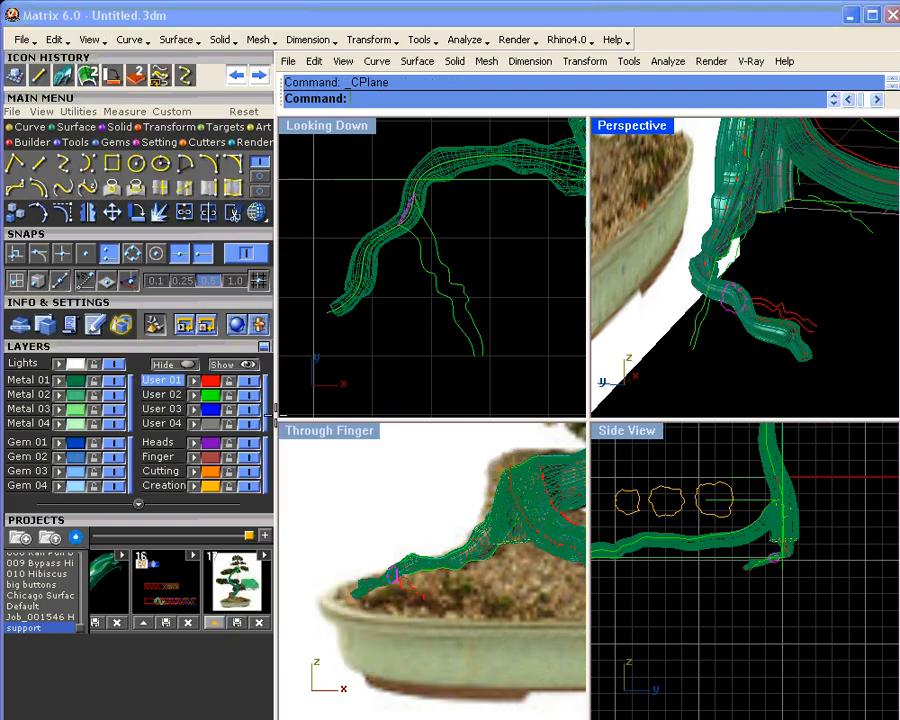
- Set the Perspective viewport to the plan view of the profile's construction plane
right_click_drag(775, 345, 645, 120)
left_click(644, 131)
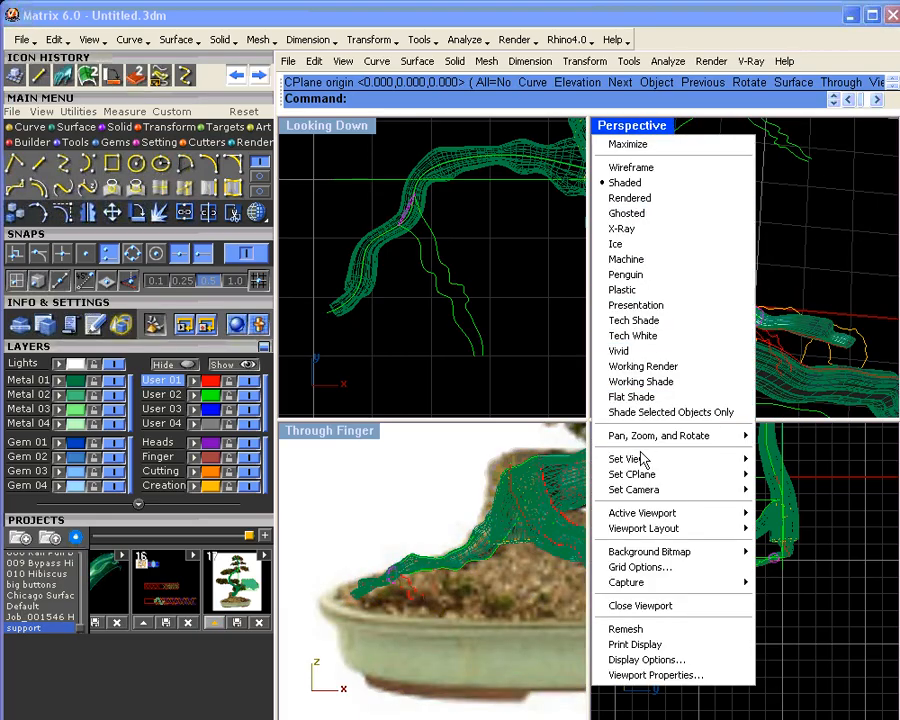
mouse_move(642, 464)
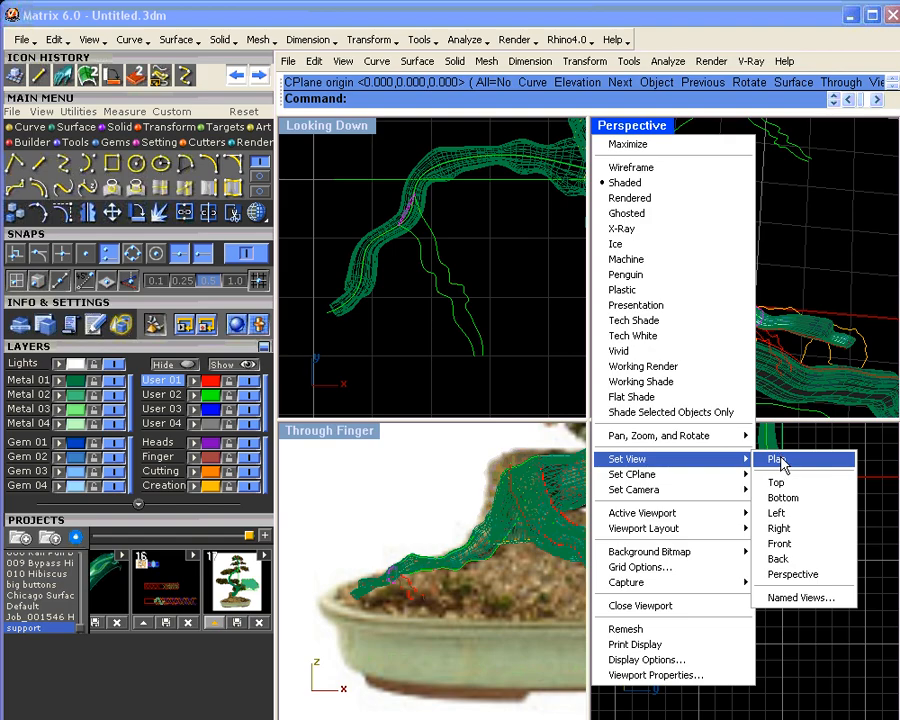
left_click(780, 462)
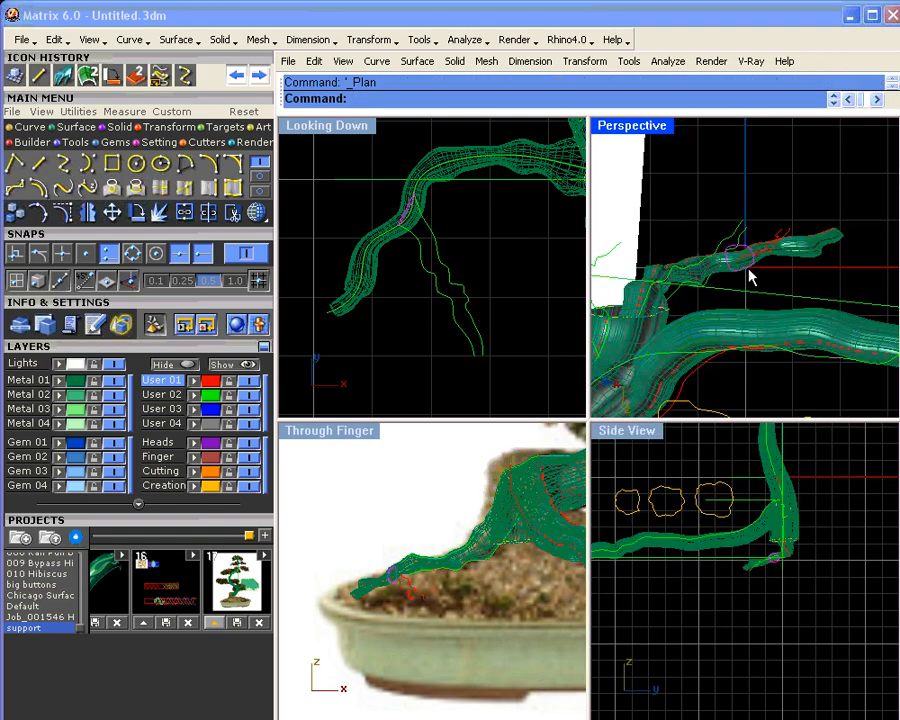
- Start a 2-D scale of the selected profile on the root in the Perspective plan view
scroll(748, 255, "up", 4)
scroll(783, 255, "up", 5)
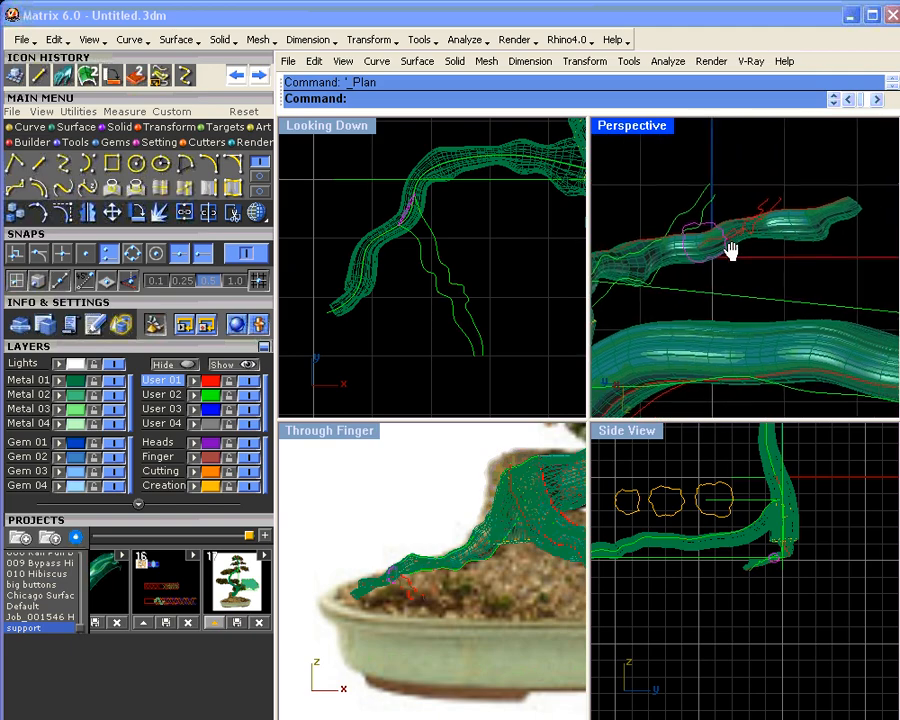
left_click(164, 127)
left_click(39, 167)
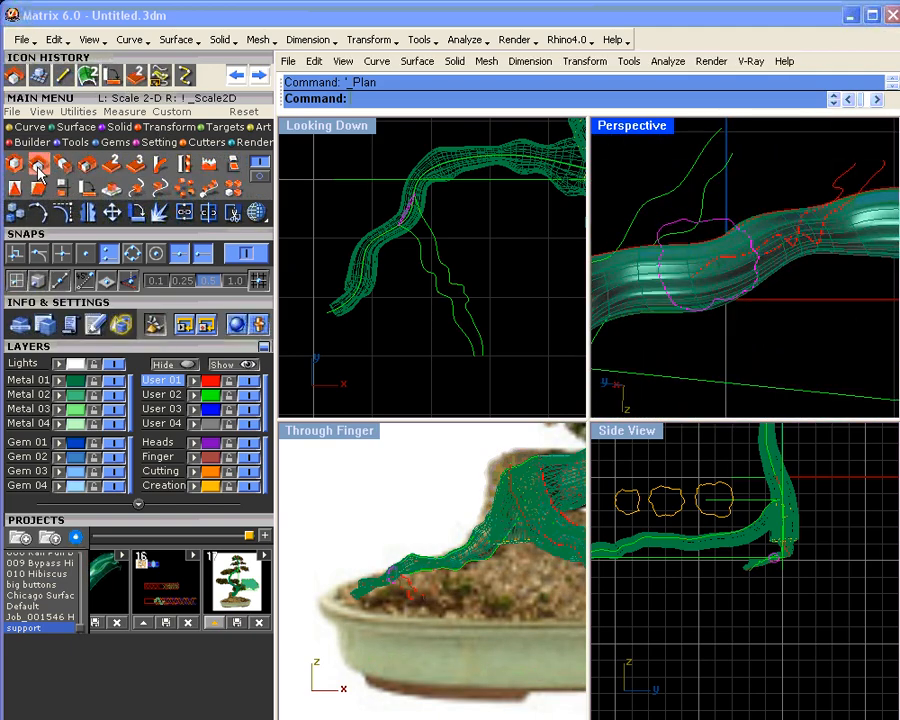
- With object snaps off, scale the selected root profile curve down in 2D about its centre in the Perspective view
left_click(245, 253)
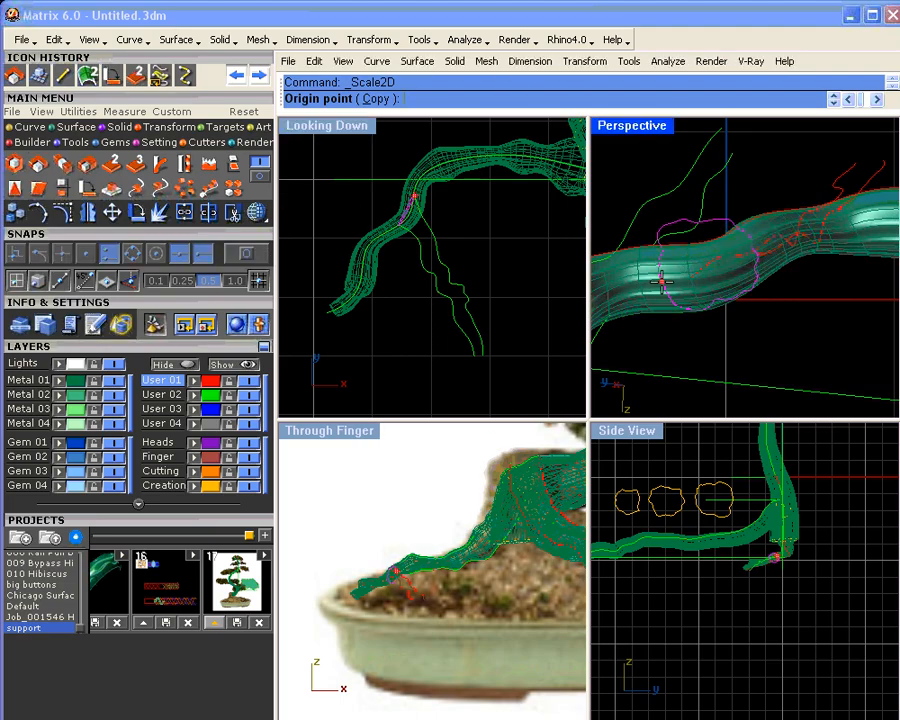
left_click(701, 263)
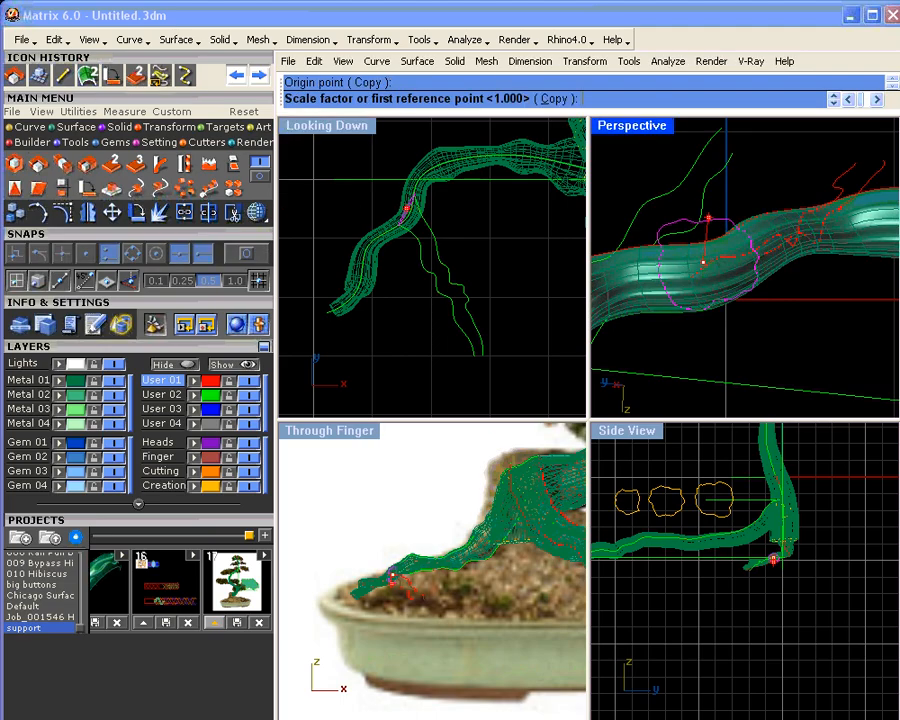
left_click(703, 179)
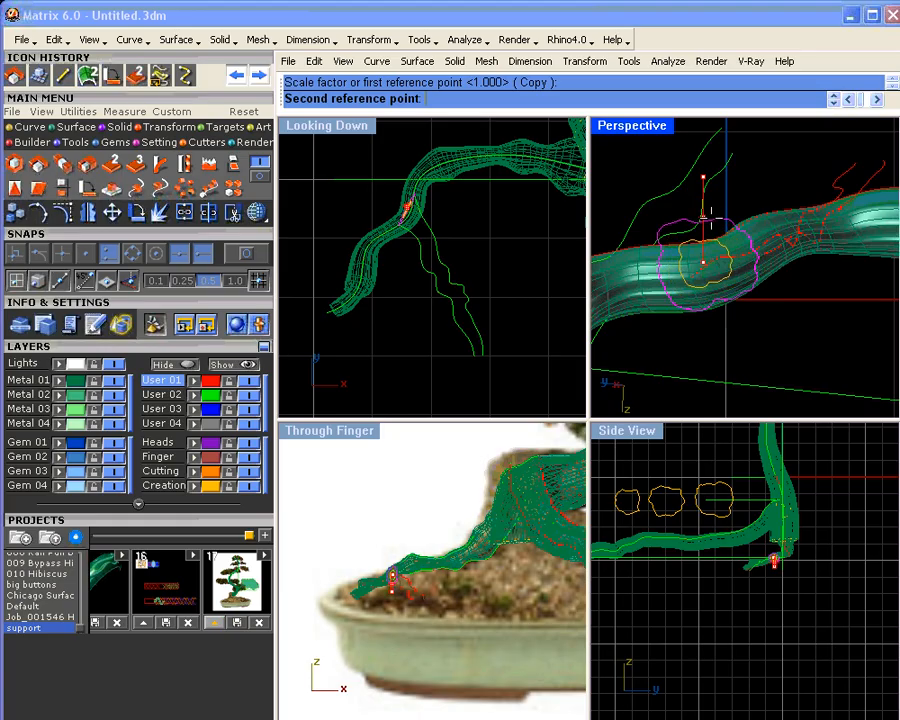
left_click(703, 220)
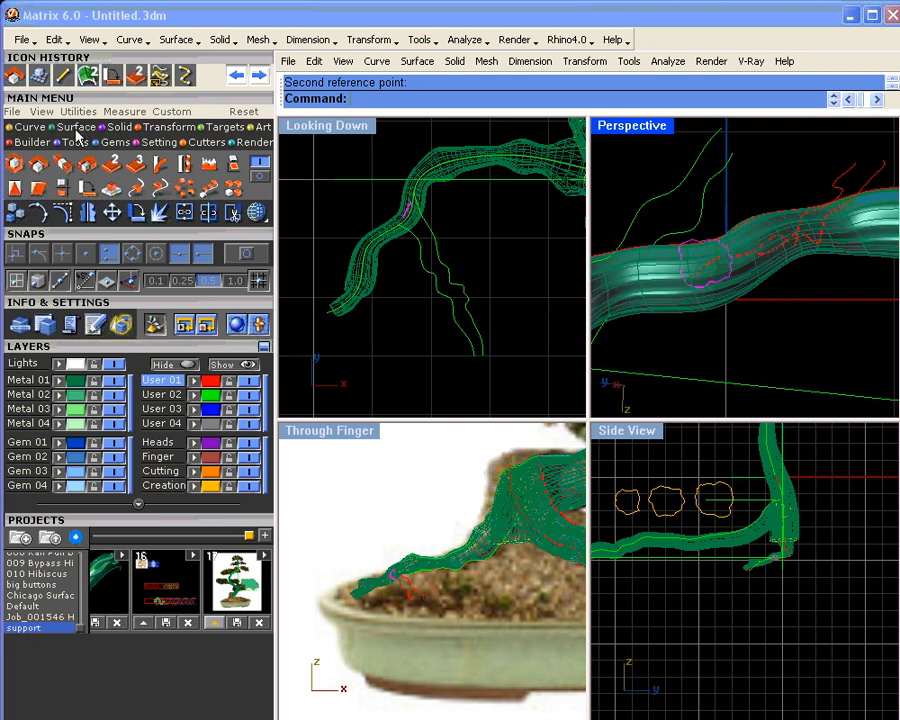
- Nudge the scaled profile curve in the Side View so it sits inside the existing root where the small side root branches off
left_click(49, 115)
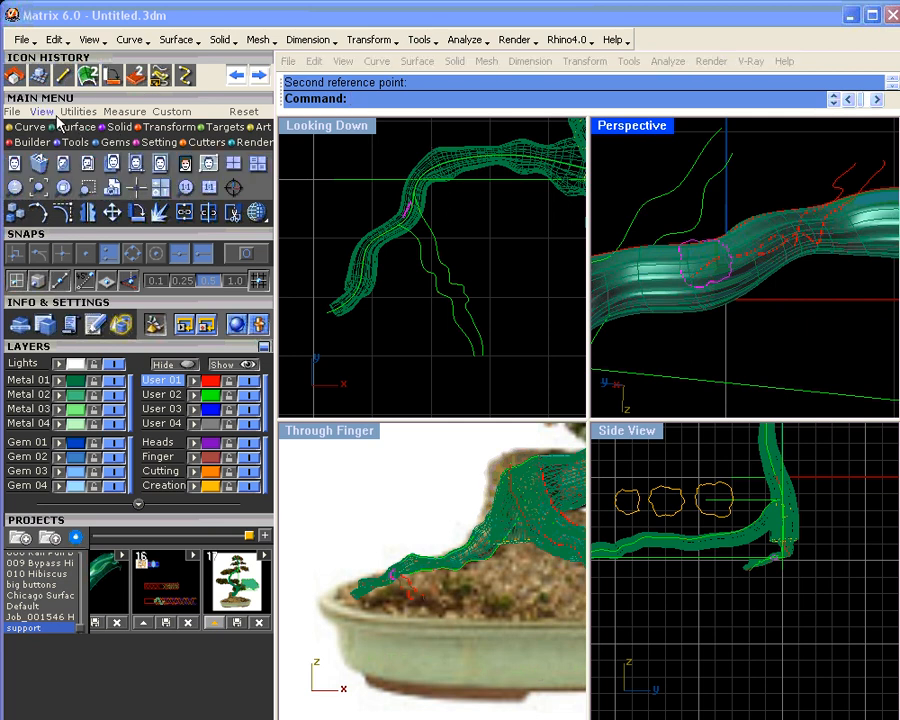
left_click(235, 168)
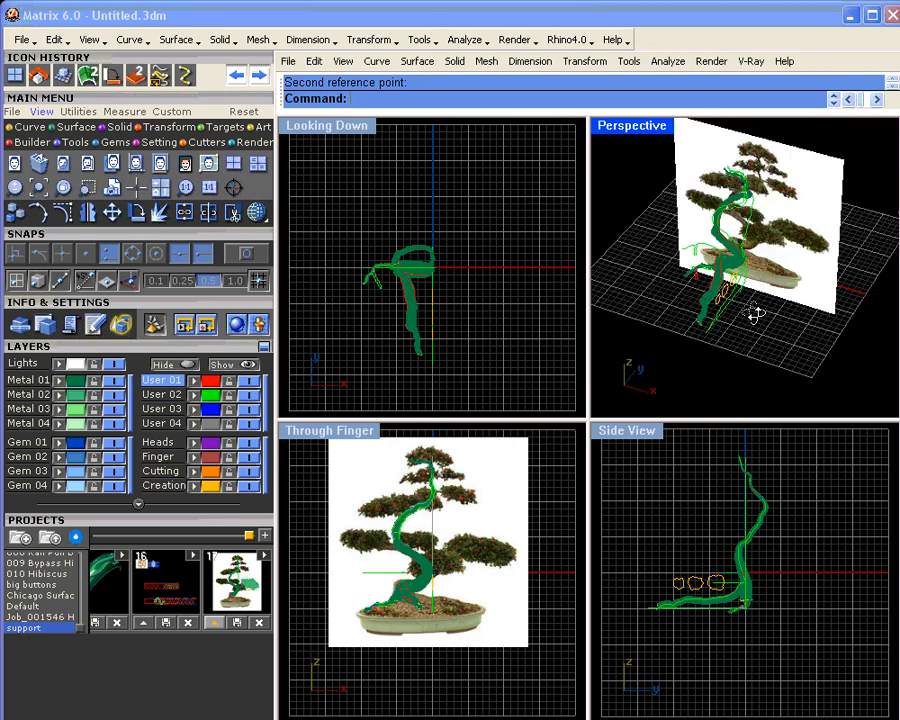
right_click_drag(756, 315, 870, 260)
scroll(697, 312, "up", 3)
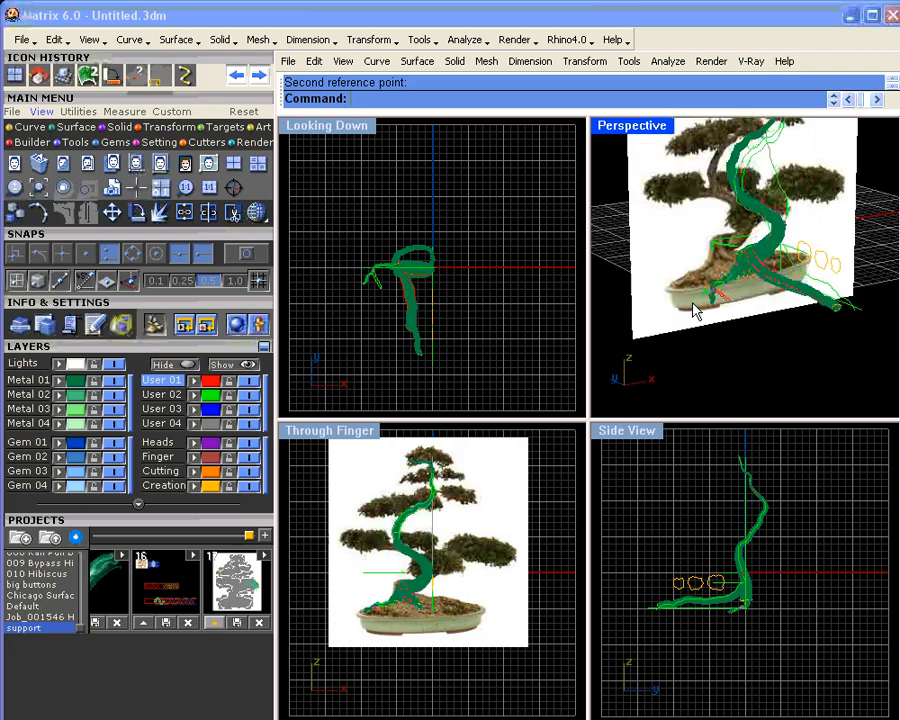
scroll(697, 312, "up", 5)
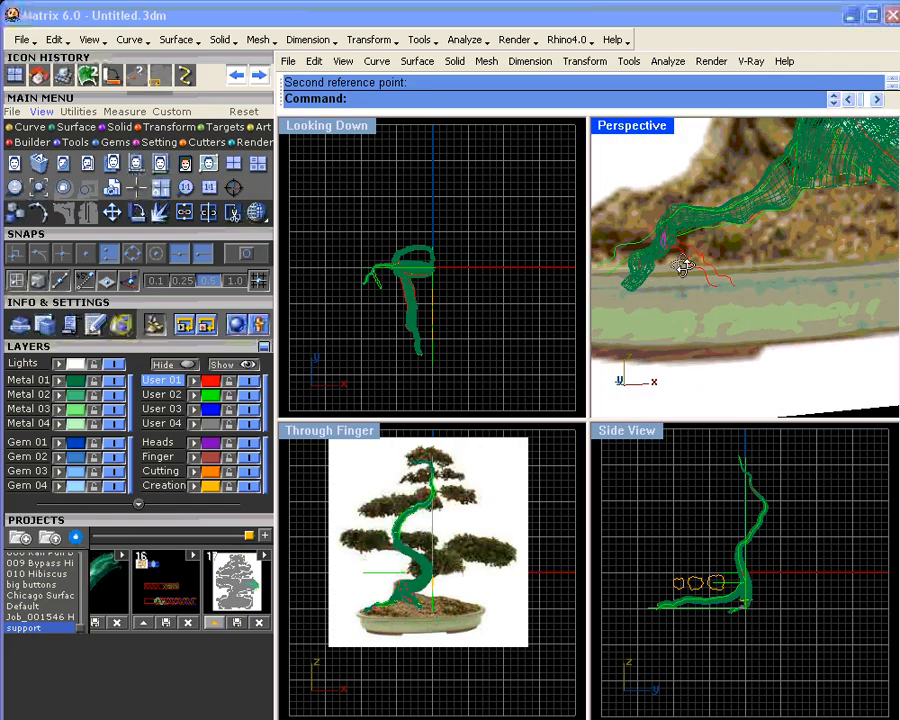
left_click(256, 214)
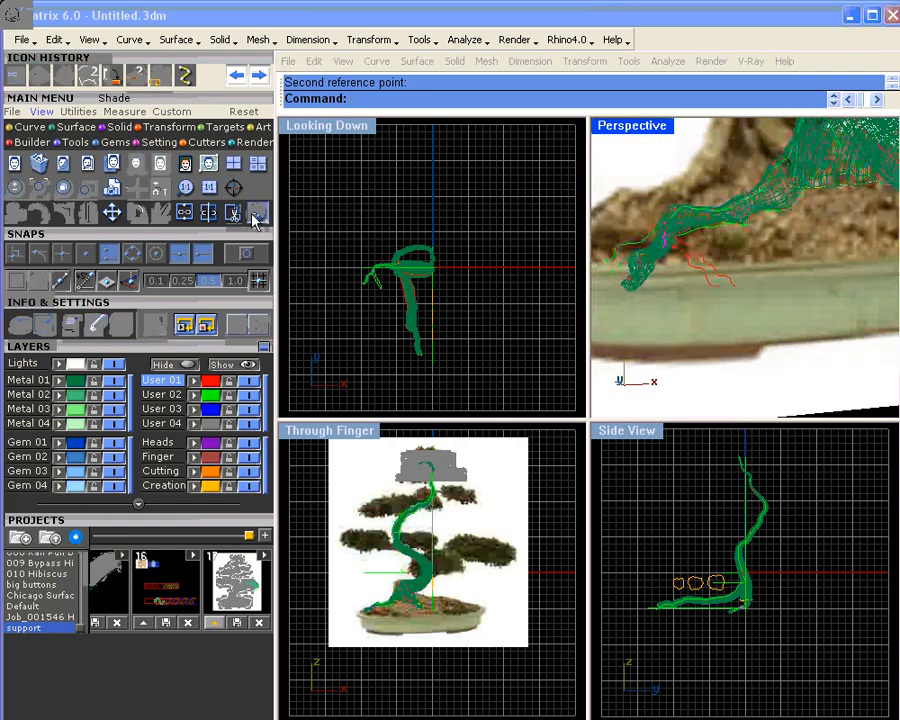
mouse_move(657, 263)
right_mouse_down()
mouse_move(749, 293)
mouse_move(826, 233)
mouse_move(652, 288)
mouse_move(810, 261)
mouse_move(838, 267)
mouse_move(784, 241)
mouse_move(836, 227)
mouse_move(815, 228)
right_mouse_up()
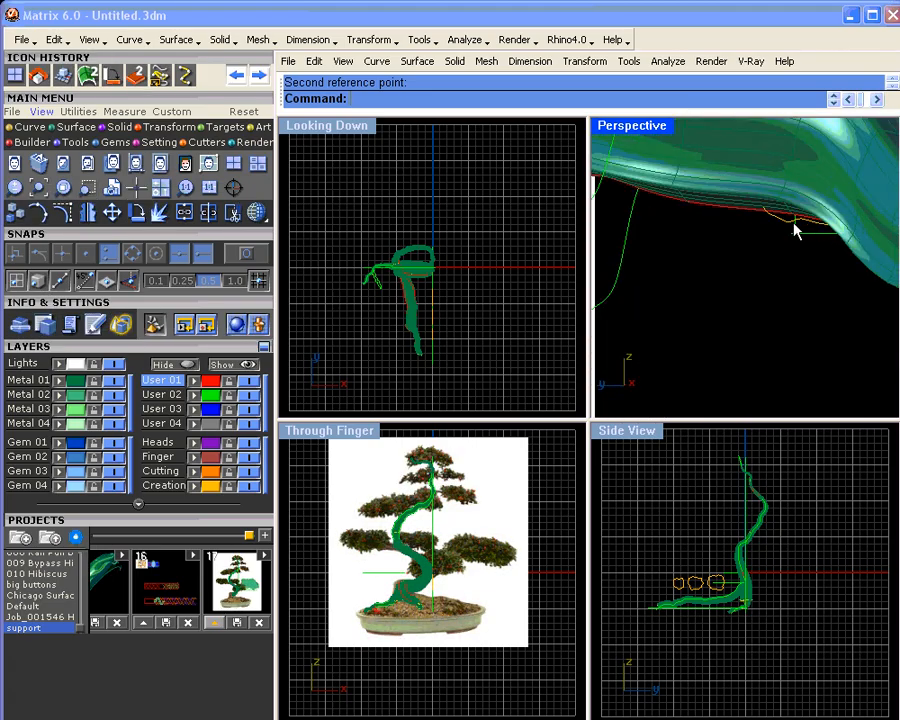
scroll(695, 565, "up", 10)
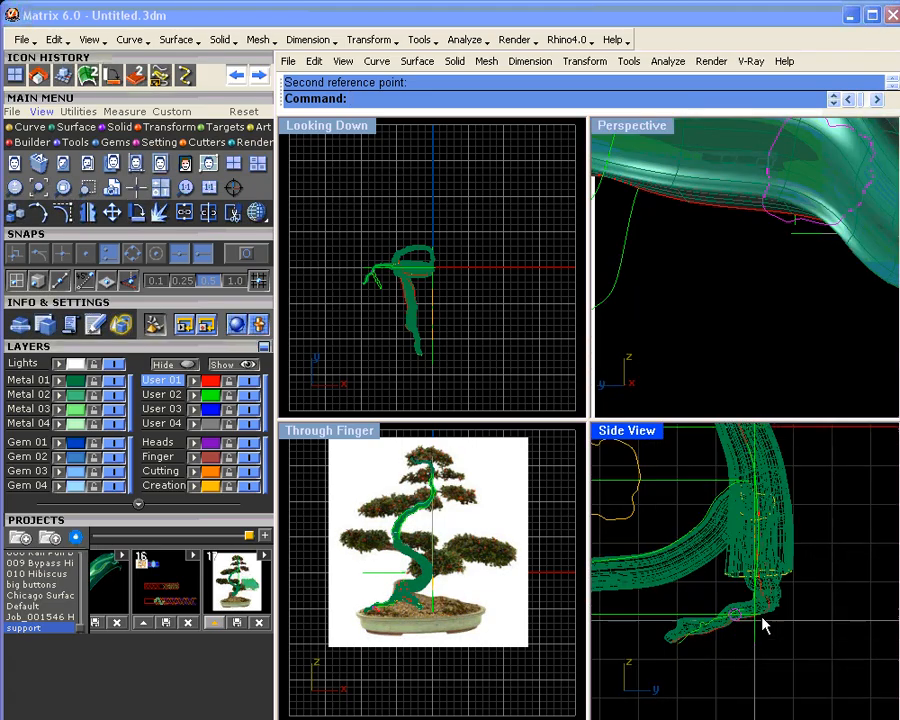
scroll(727, 620, "up", 2)
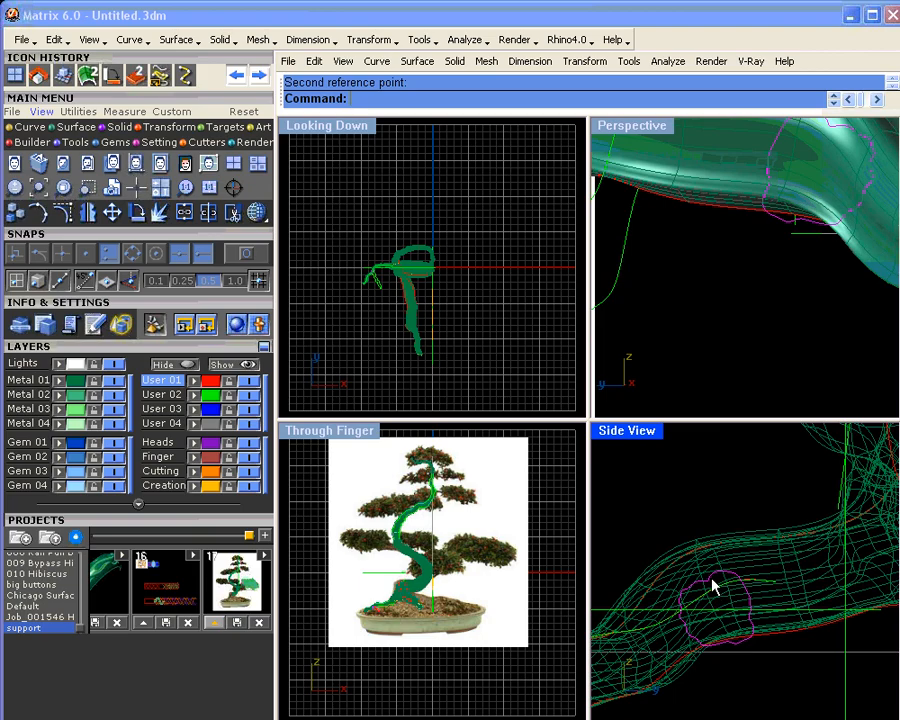
left_click(707, 567)
- Set up a two-rail sweep using the side root's two red curves as rails and the small profile curve as cross section
right_click_drag(716, 282, 696, 312)
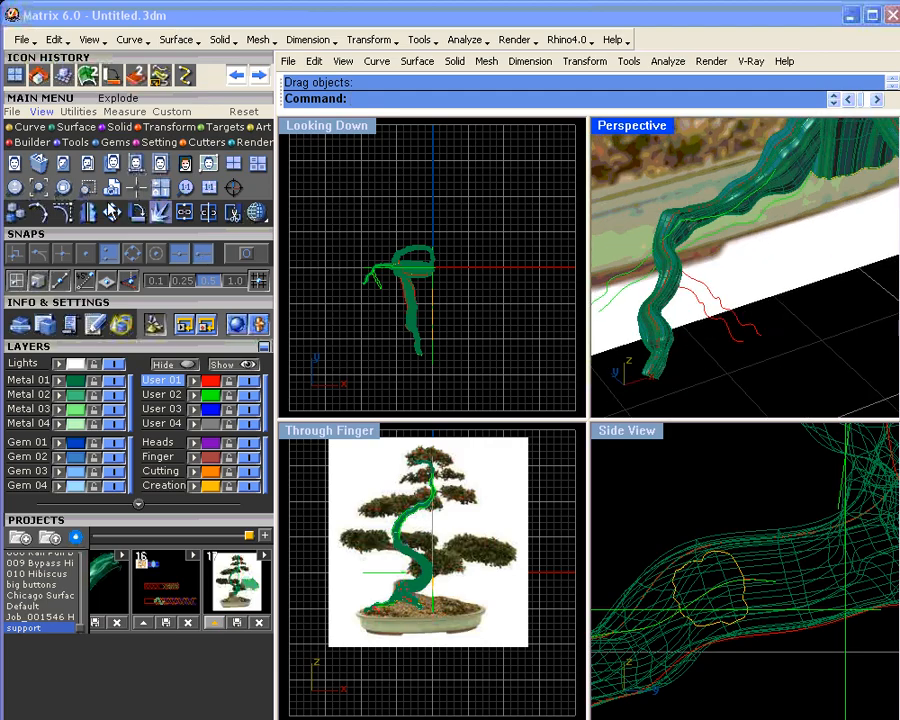
left_click(73, 128)
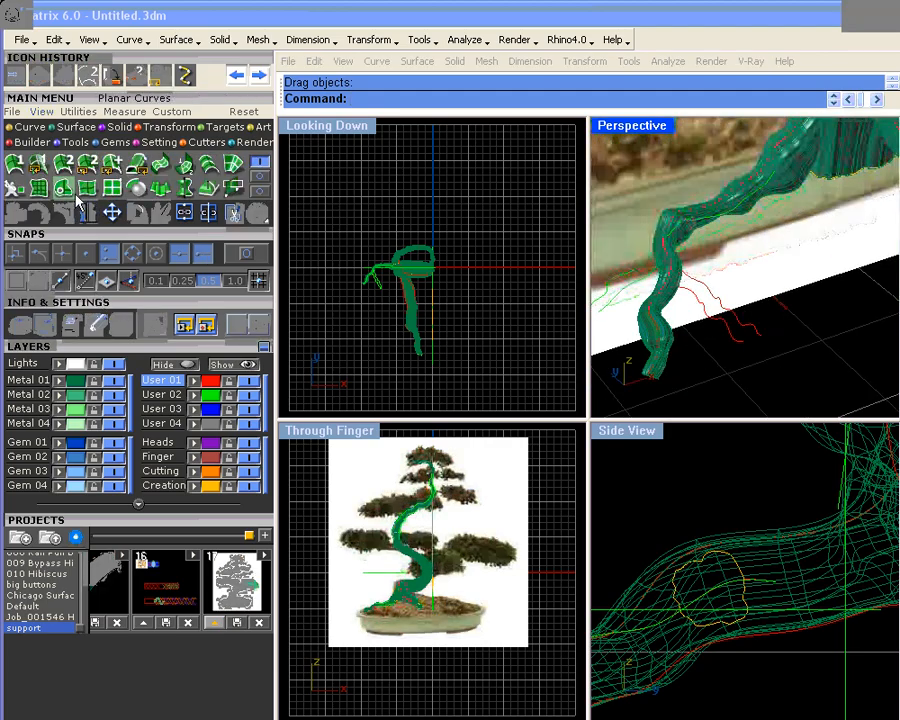
left_click(65, 163)
scroll(730, 345, "up", 5)
left_click(752, 346)
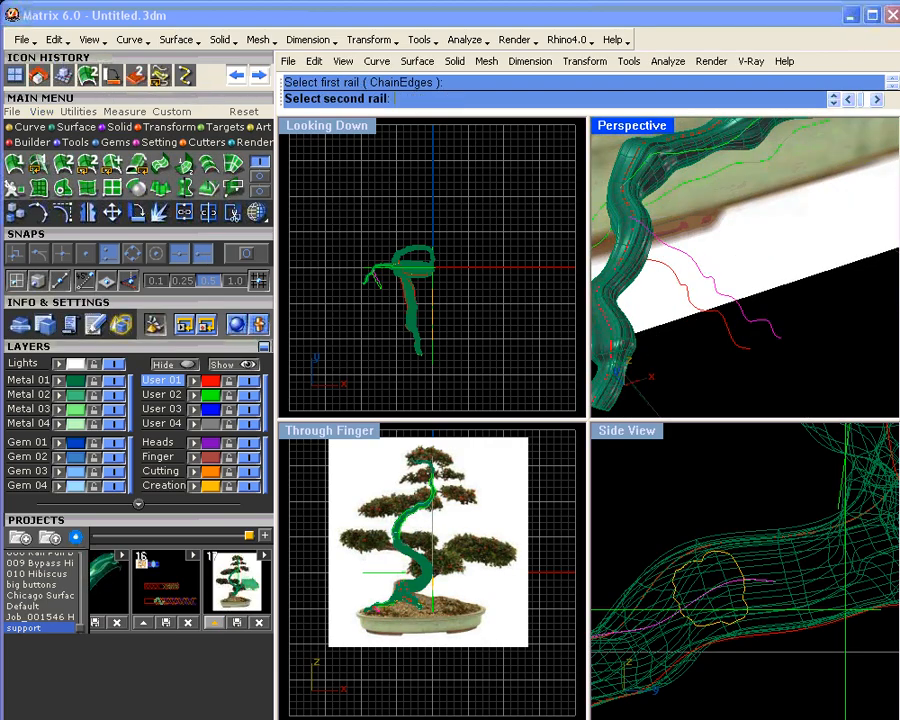
left_click(733, 356)
scroll(645, 262, "up", 3)
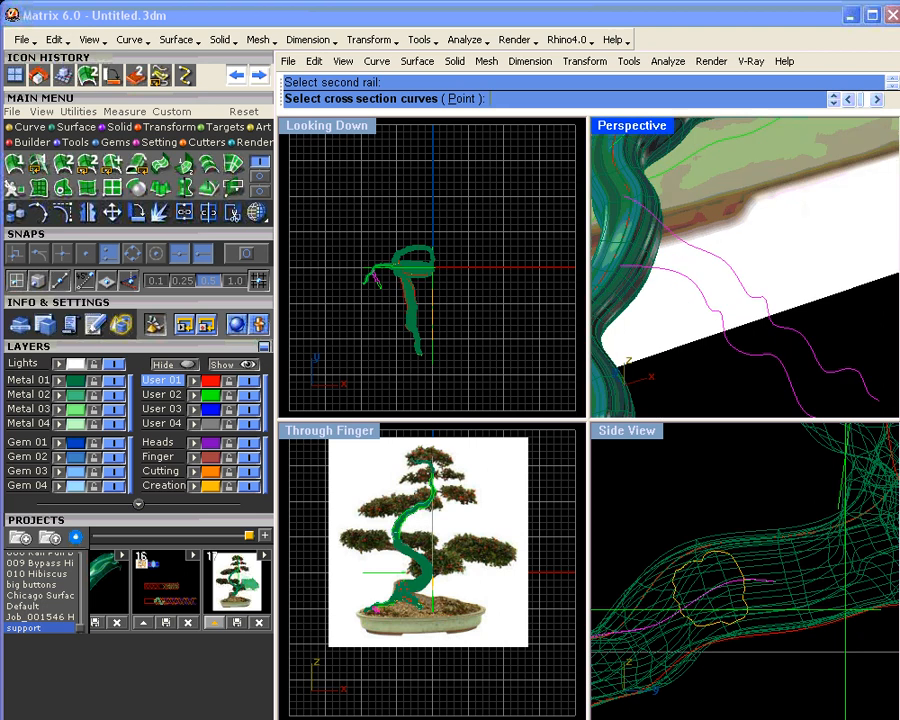
left_click(734, 561)
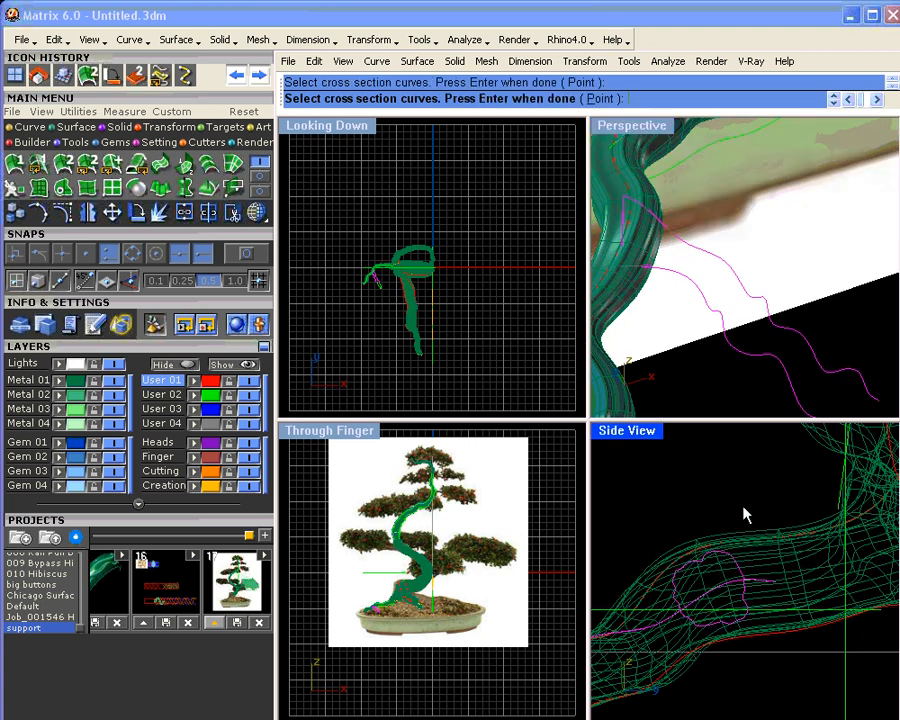
- Accept the default seam and create the side root sweep without simplifying and with Maintain height turned off
key("Return")
key("Return")
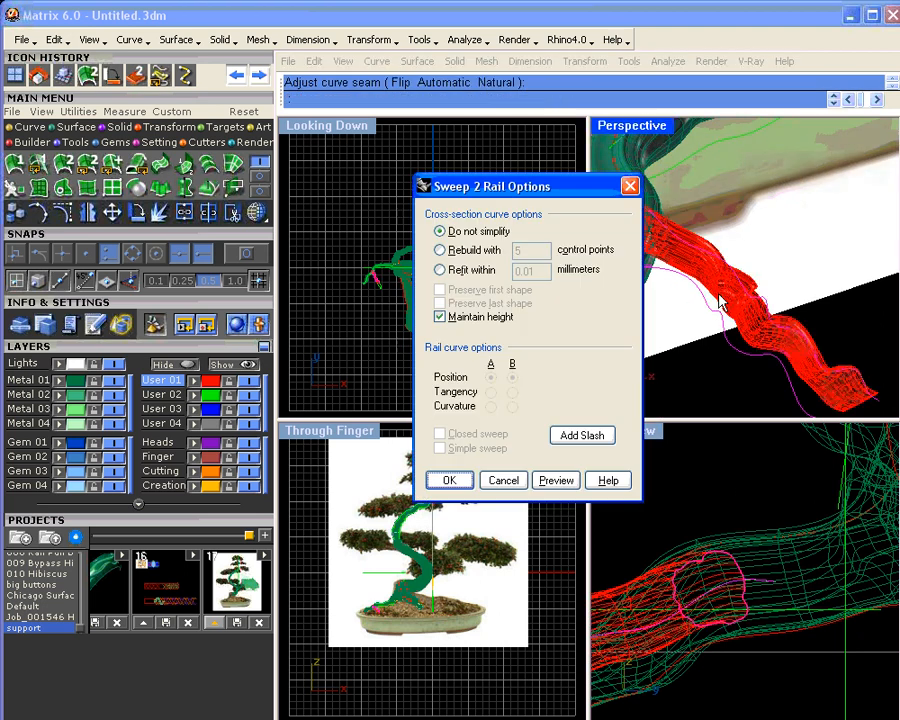
left_click(439, 317)
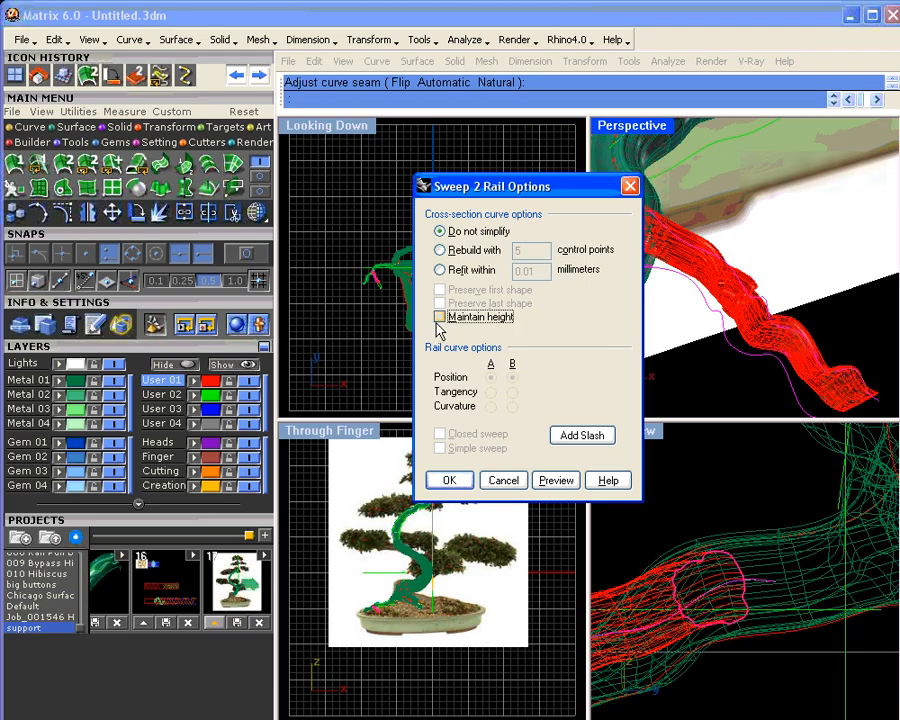
left_click(562, 484)
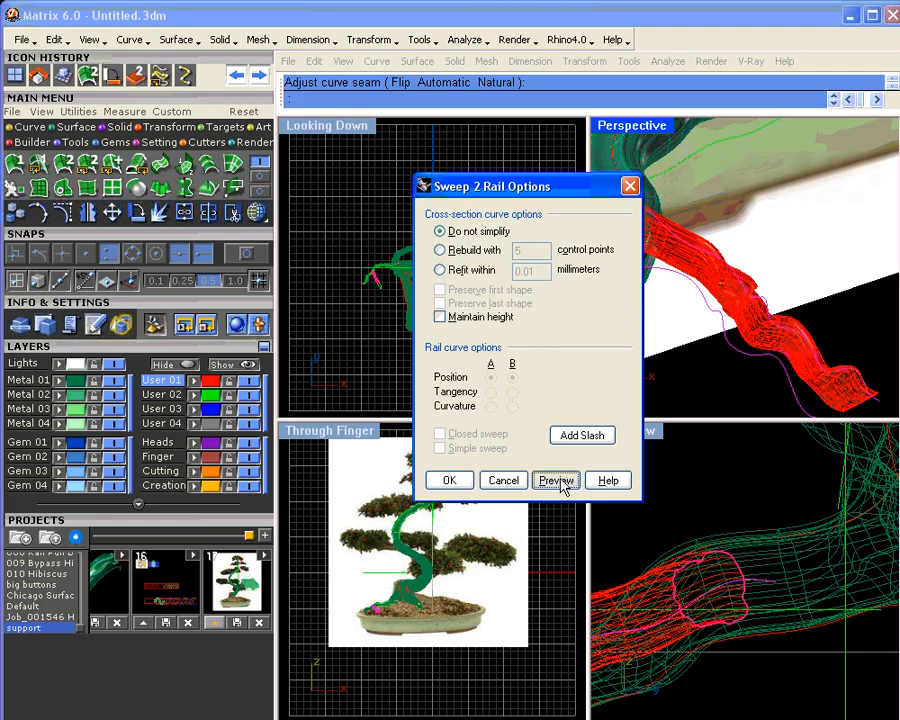
left_click(452, 479)
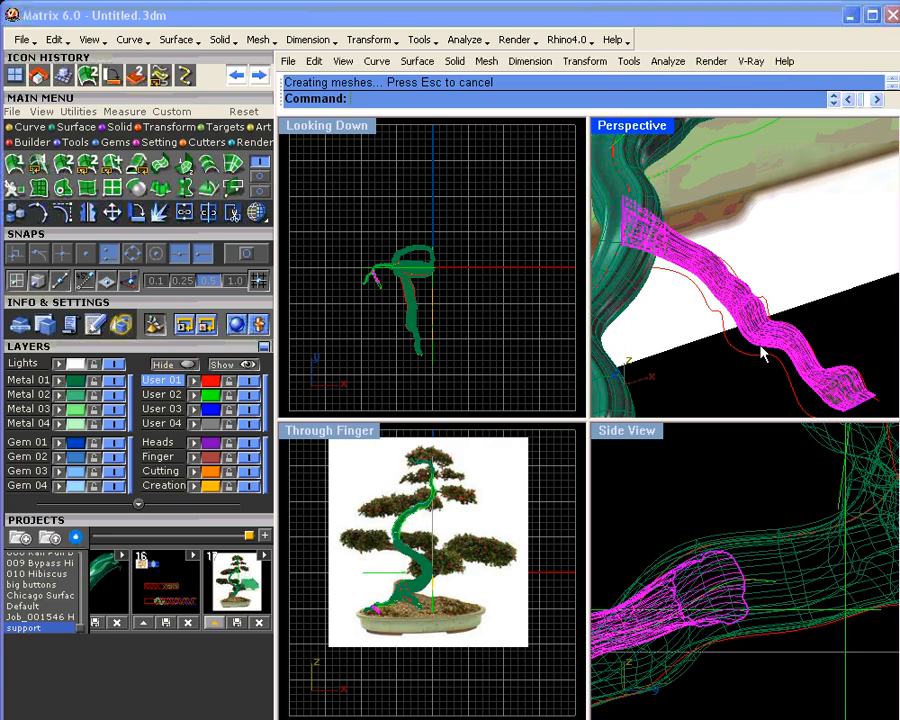
- Flip the surface direction of the newly swept side root and place it on the Metal 01 layer with the other roots
type("flip")
key("Return")
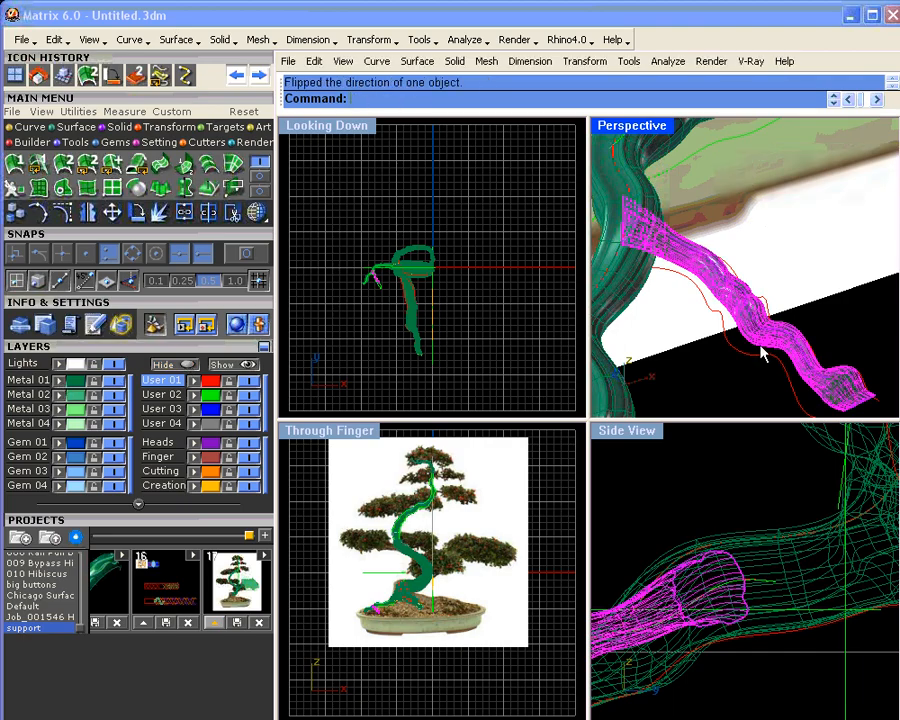
left_click(710, 362)
mouse_move(682, 262)
right_mouse_down()
mouse_move(669, 317)
mouse_move(637, 293)
mouse_move(695, 263)
mouse_move(648, 220)
mouse_move(701, 195)
mouse_move(726, 213)
mouse_move(653, 215)
mouse_move(858, 227)
mouse_move(752, 282)
right_mouse_up()
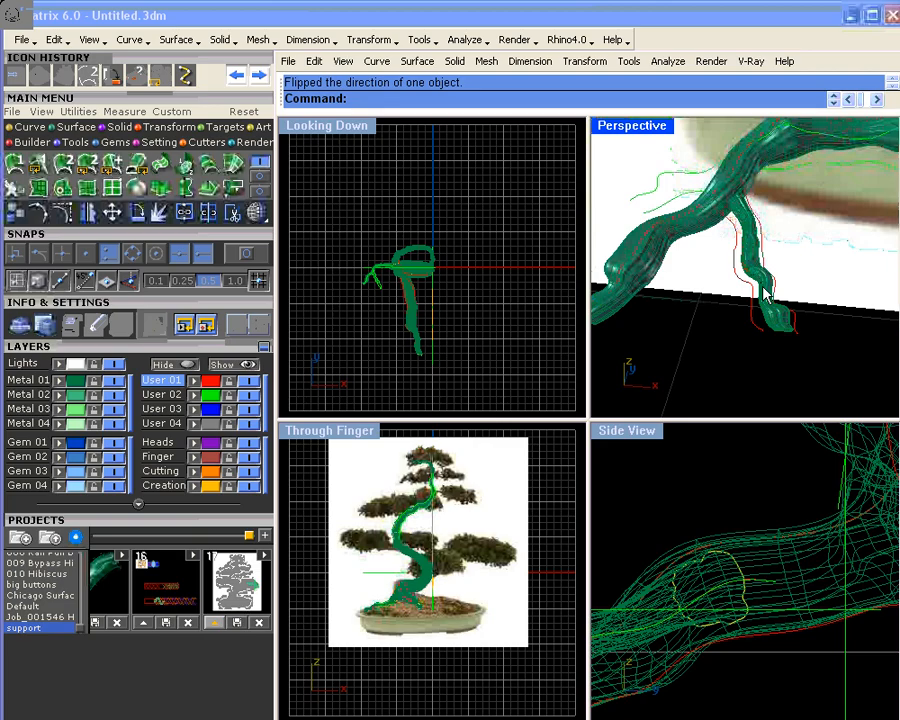
left_click(772, 318)
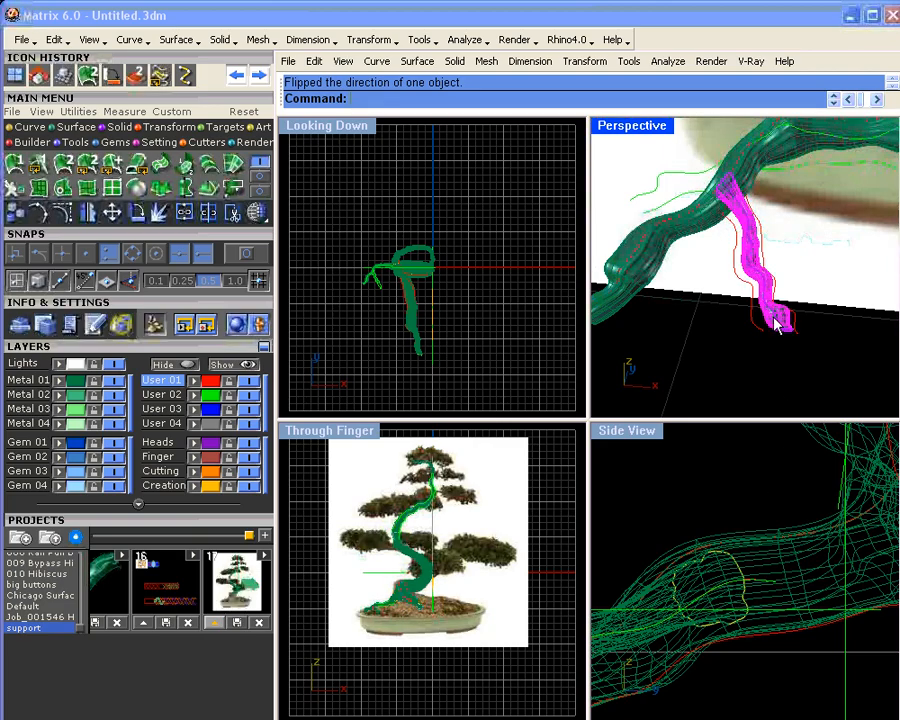
key("Delete")
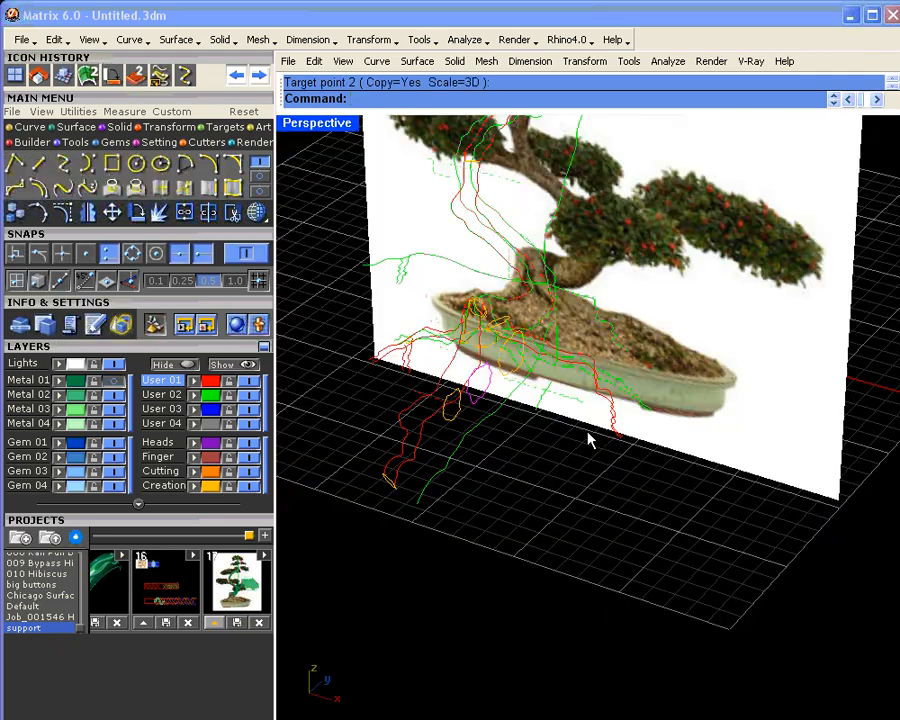
- Set up a two-rail sweep along the two red curves of the long root over the pot, with the profile at the trunk base
right_click_drag(622, 490, 621, 434)
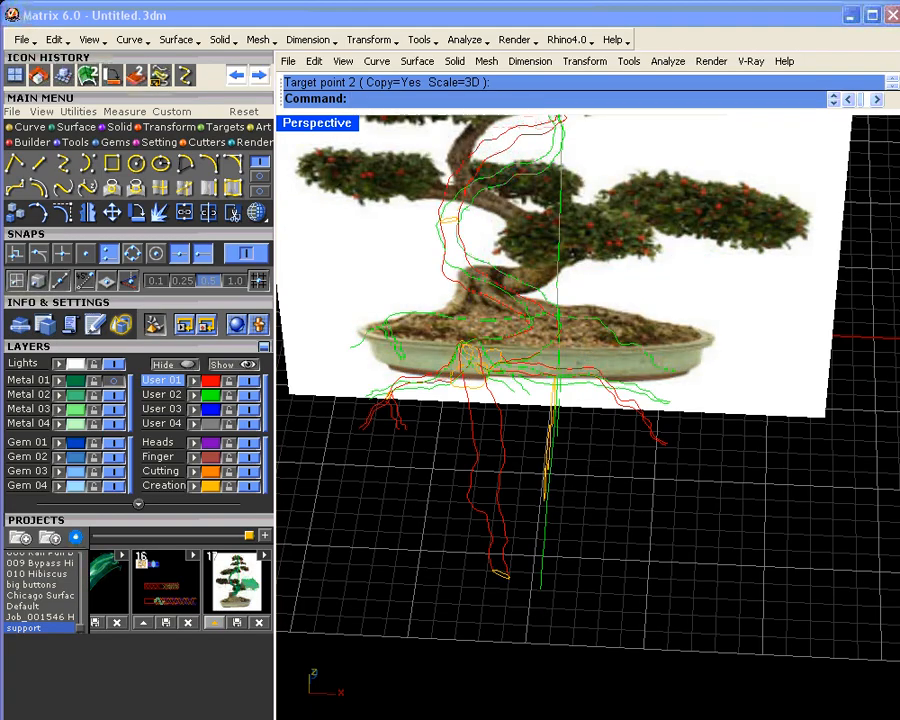
right_click_drag(670, 370, 599, 356)
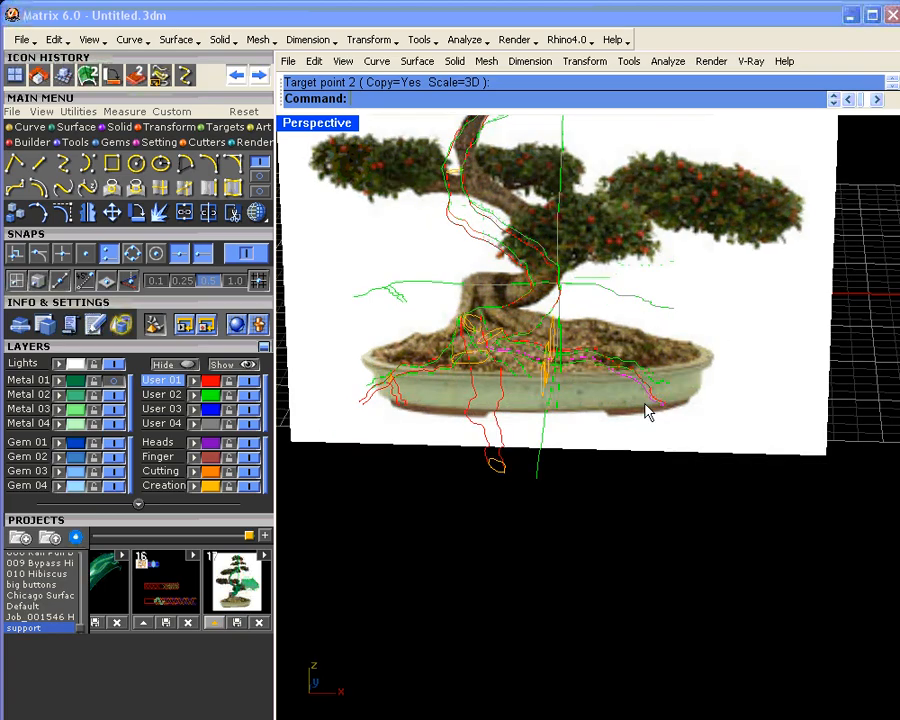
scroll(526, 352, "up", 5)
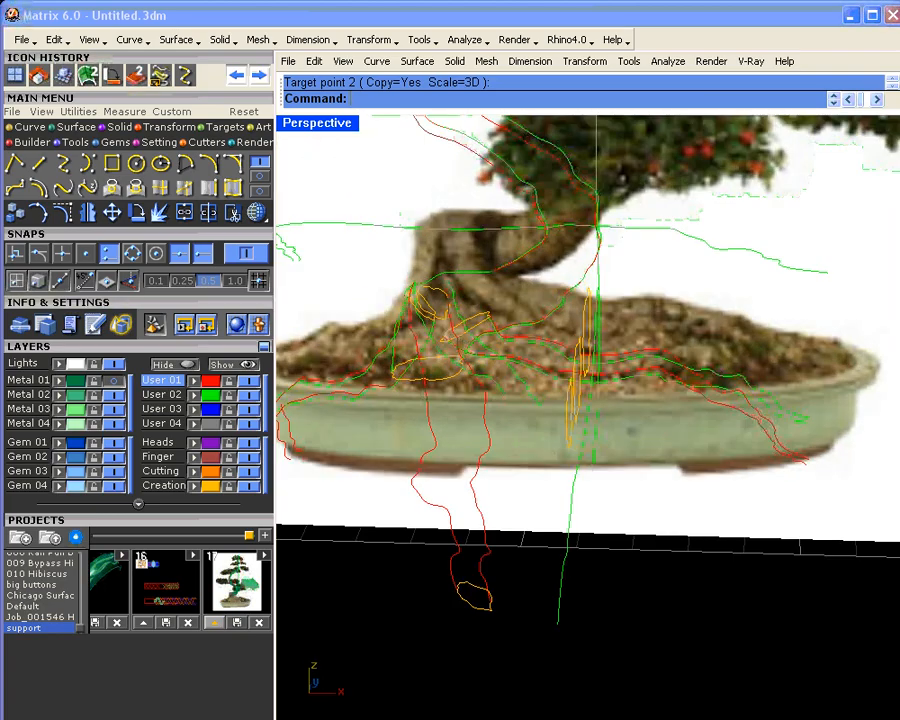
right_click_drag(495, 337, 478, 302)
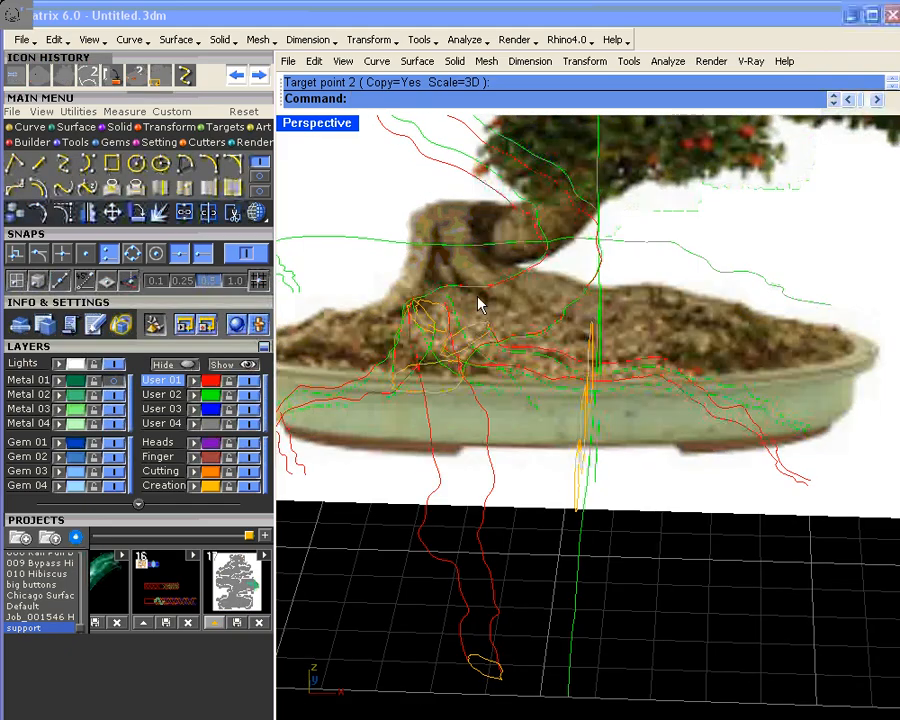
left_click(88, 78)
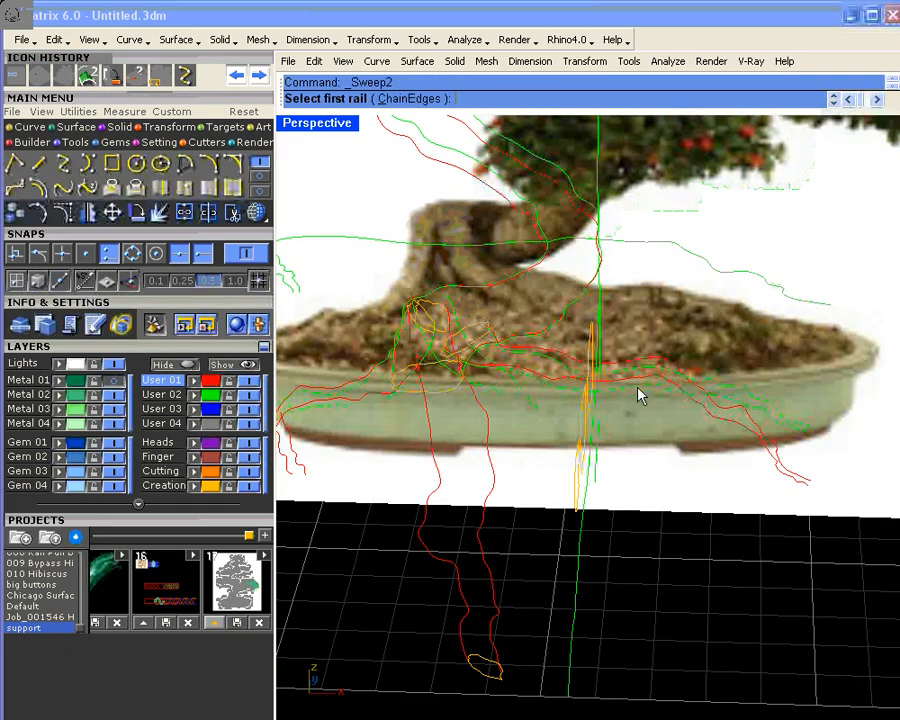
left_click(660, 366)
left_click(647, 380)
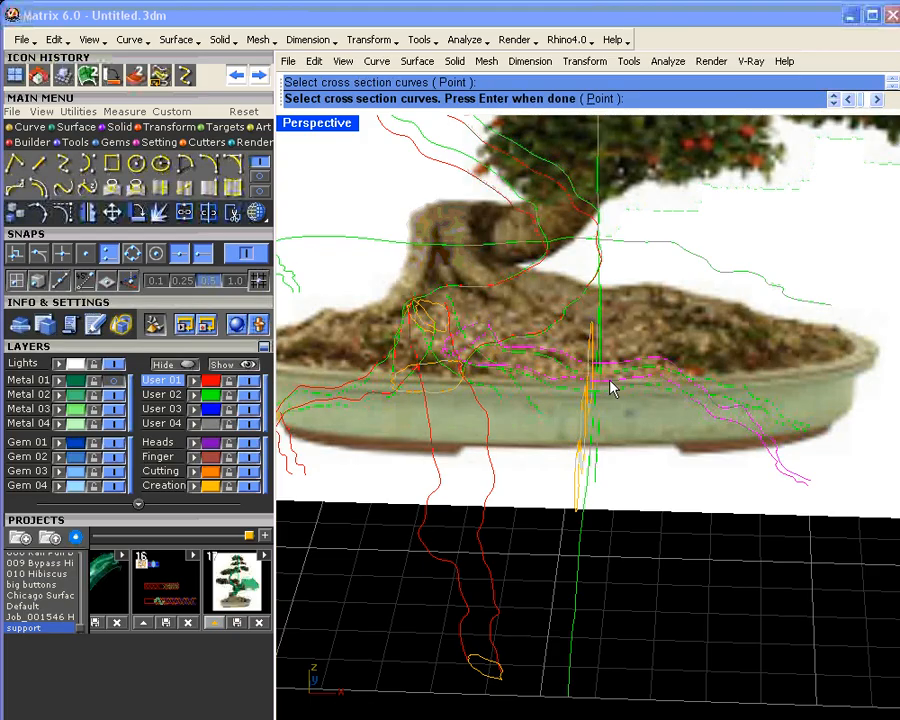
- Accept the default seam, turn off Maintain height, preview the long root's sweep and create it
right_click(610, 380)
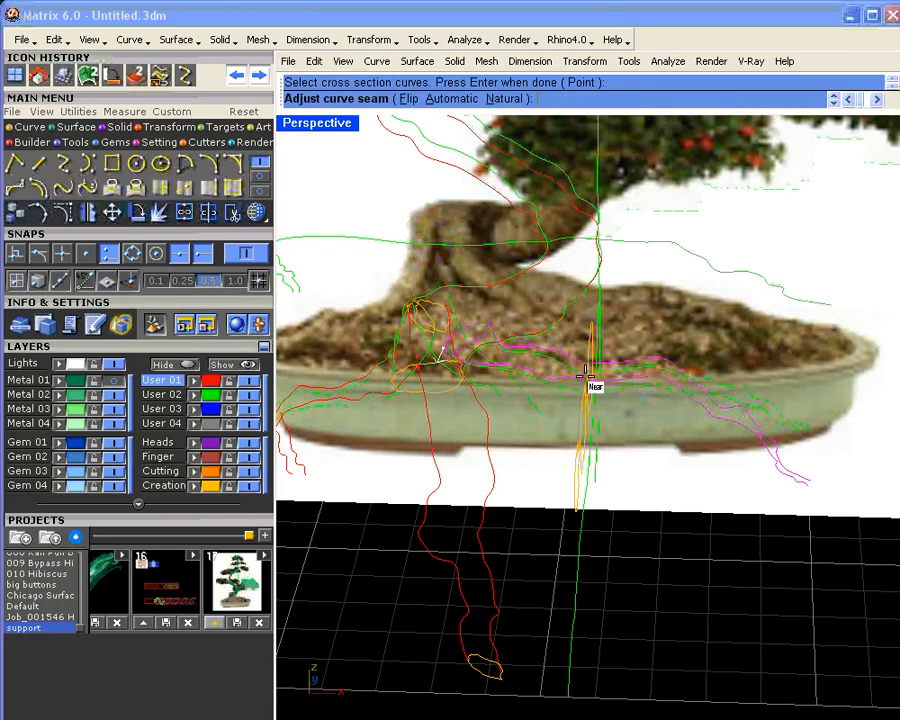
right_click(589, 377)
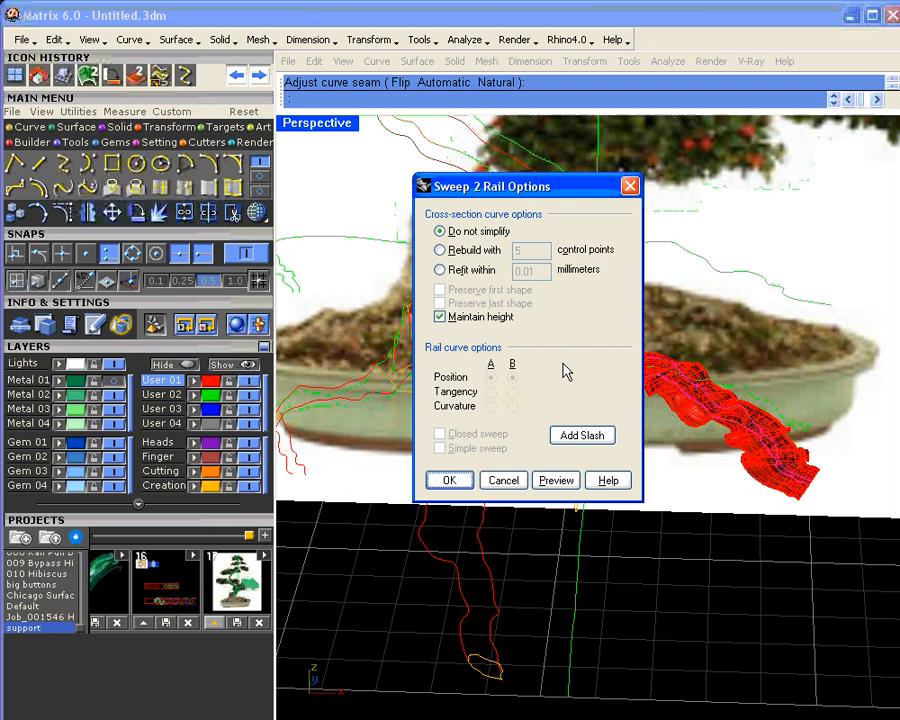
left_click(444, 318)
left_click(557, 481)
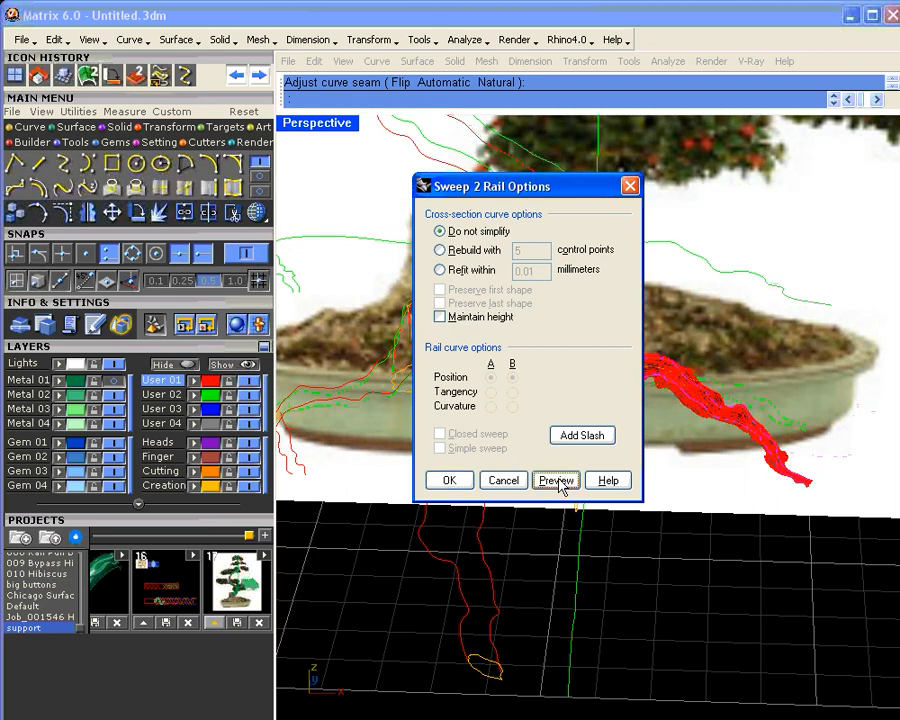
left_click(461, 481)
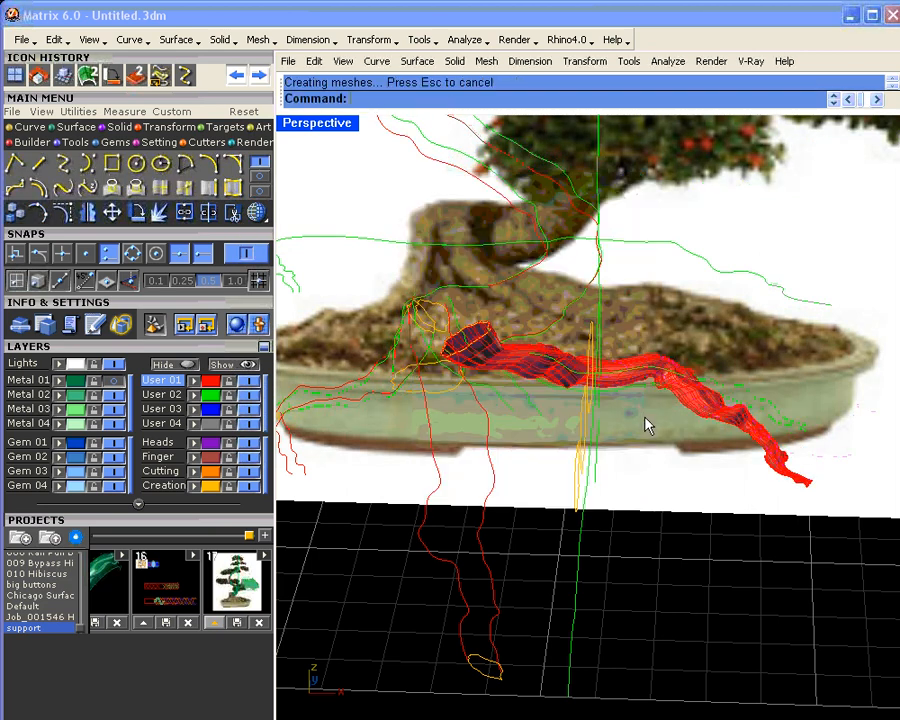
- Delete the newly created sweep surface of the long root over the pot
right_click_drag(617, 430, 613, 346)
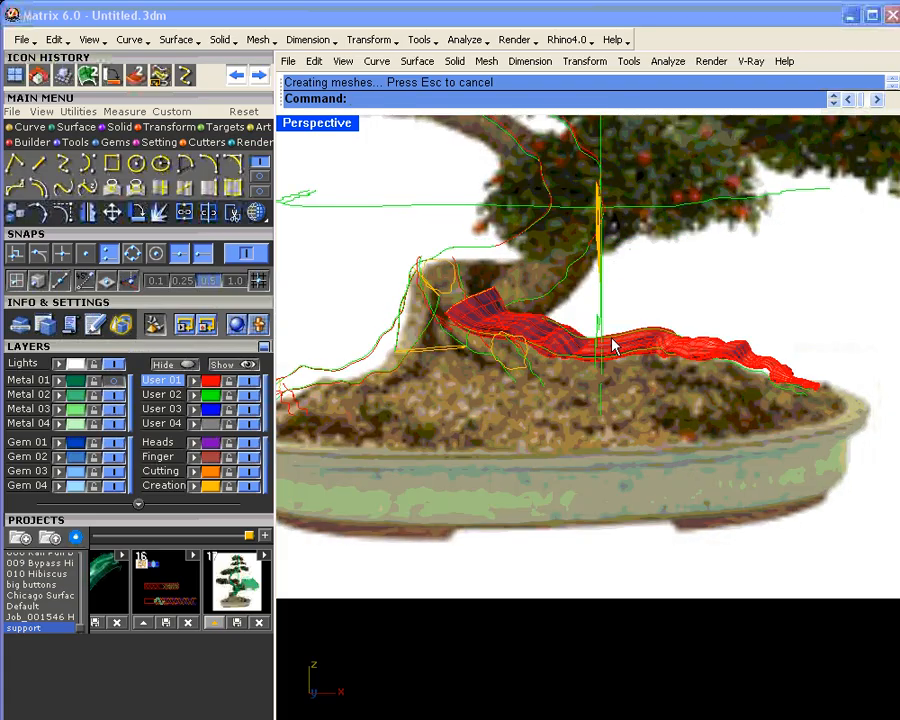
scroll(613, 346, "up", 4)
left_click(658, 365)
key("Delete")
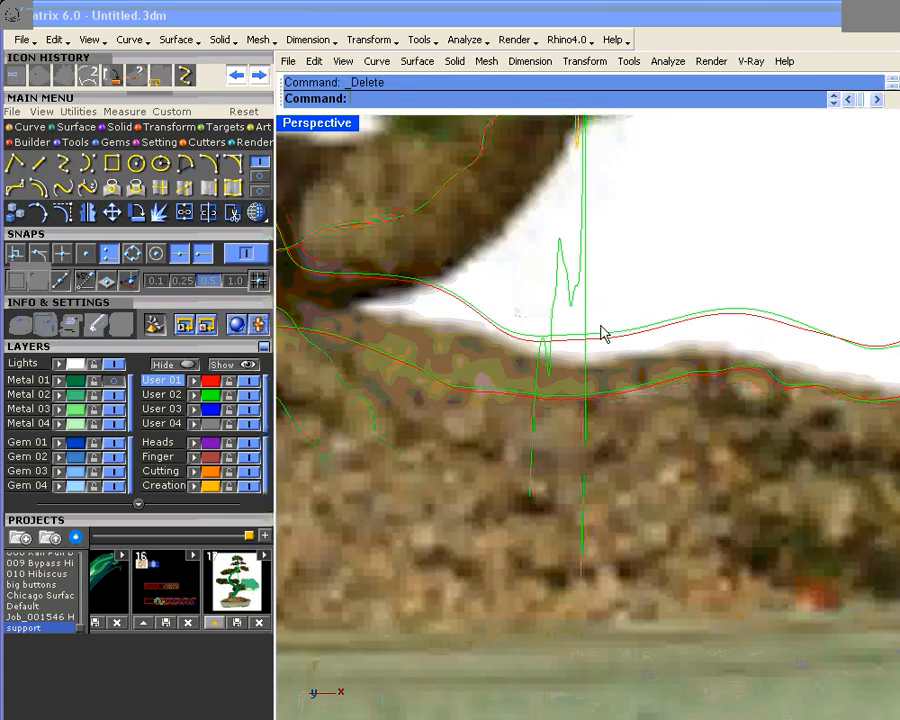
- Set up the long root's two-rail sweep again along its two red curves with the trunk-base profile, accepting the default seam
scroll(601, 333, "down", 2)
right_click_drag(601, 333, 624, 373)
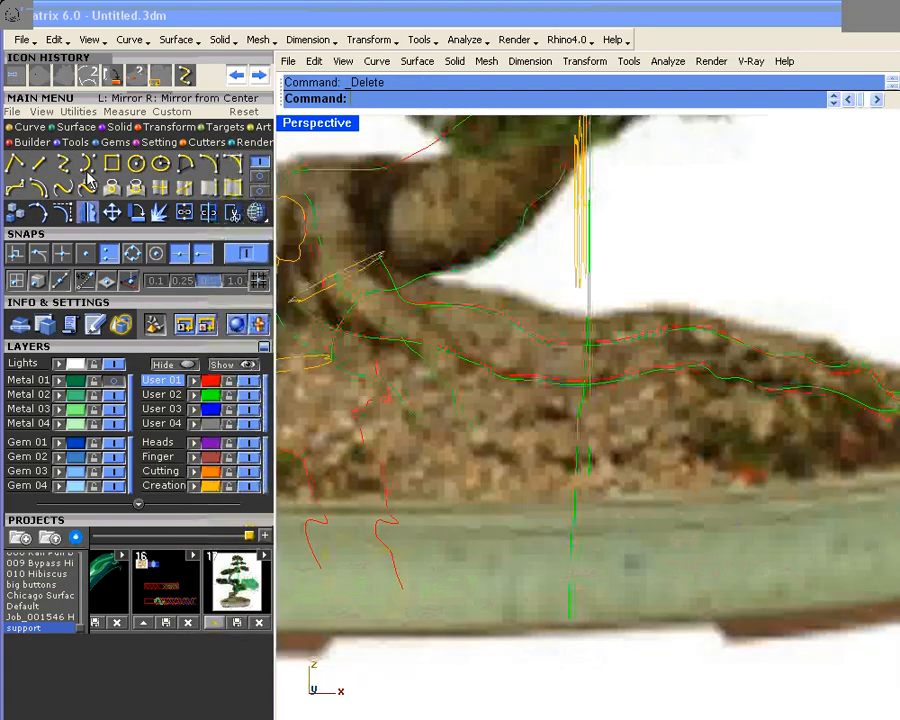
left_click(87, 76)
left_click(613, 346)
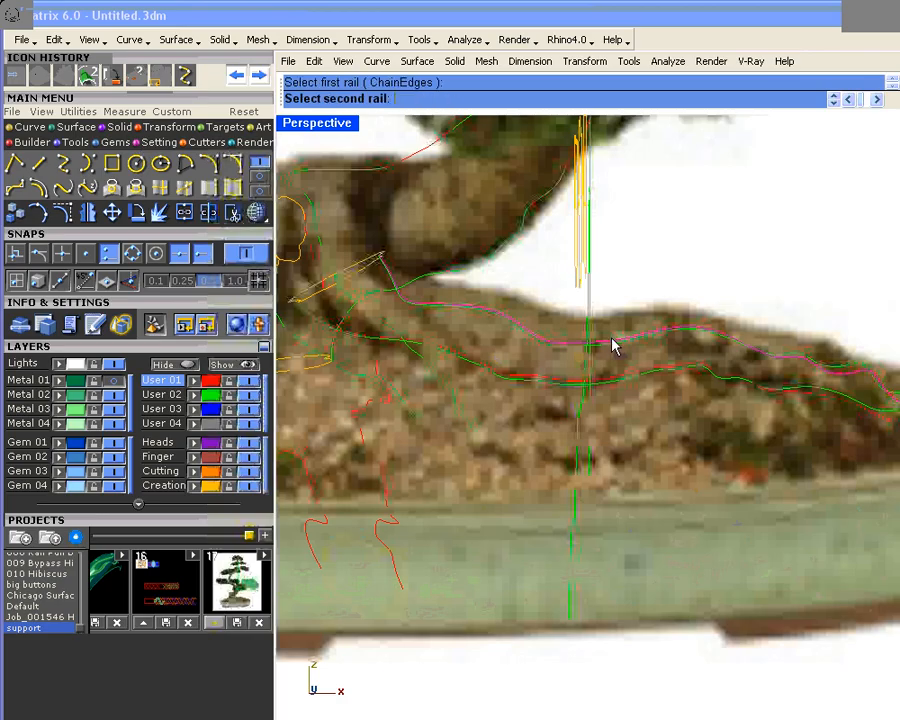
left_click(613, 378)
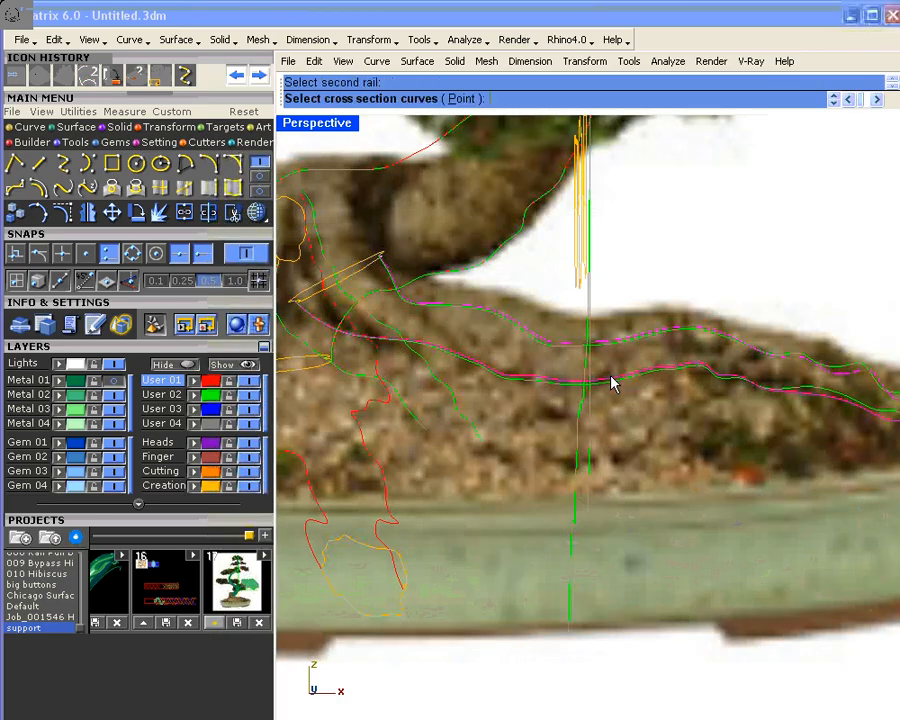
left_click(364, 269)
key("Return")
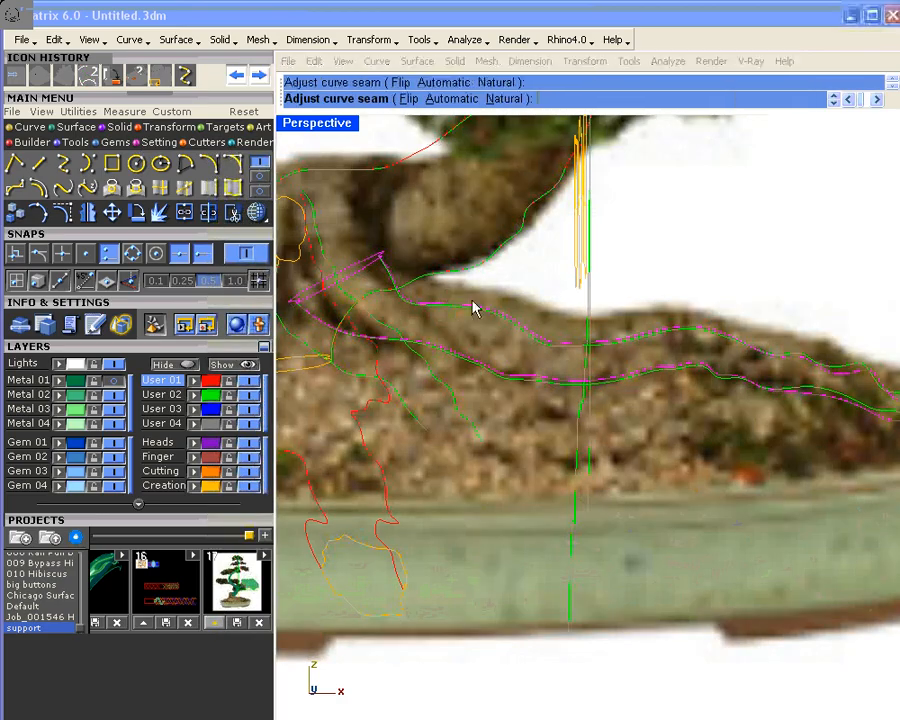
key("Return")
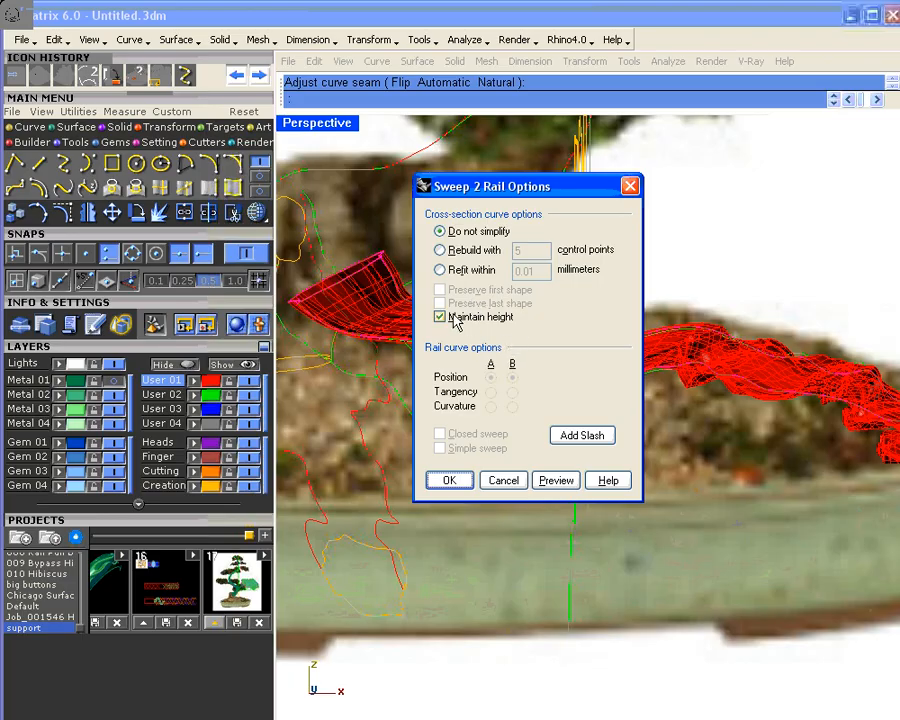
- Turn off Maintain height and add three slashes across the rails at the bends along the long root
left_click(462, 318)
left_click(576, 437)
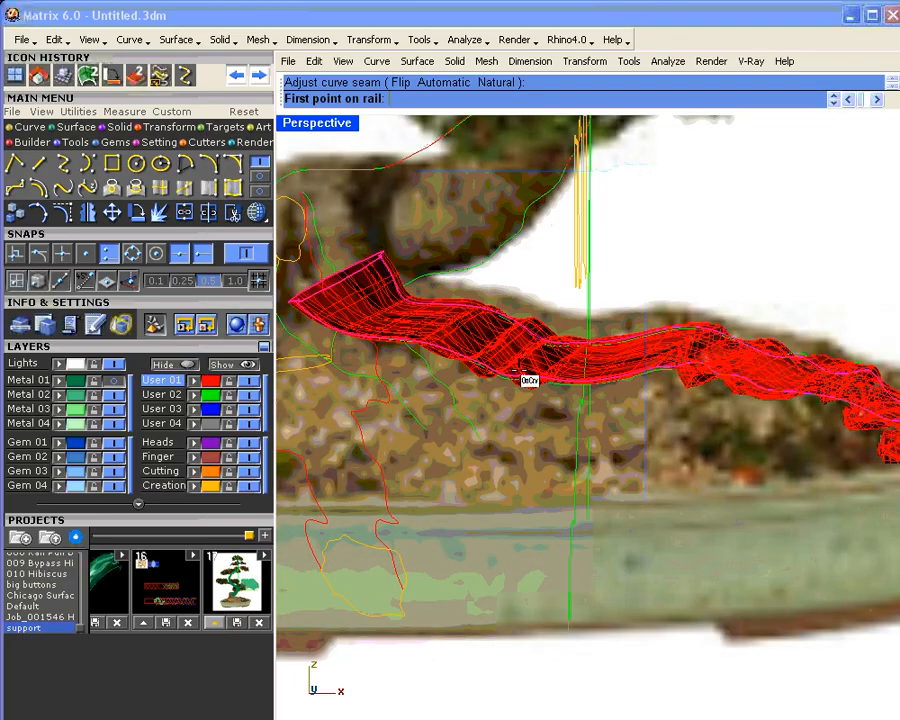
left_click(531, 333)
left_click(520, 378)
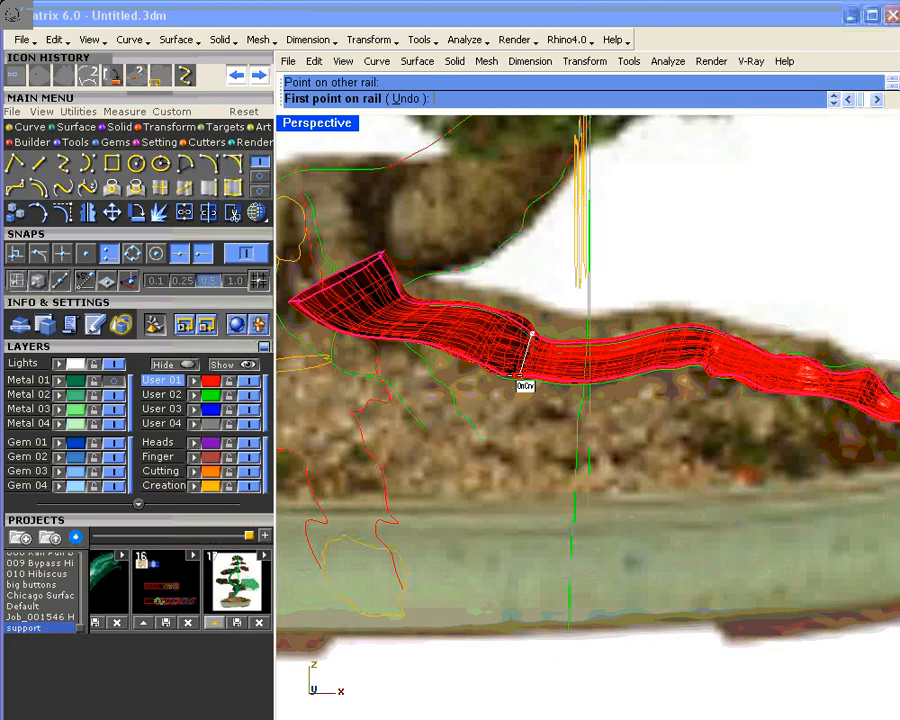
left_click(739, 337)
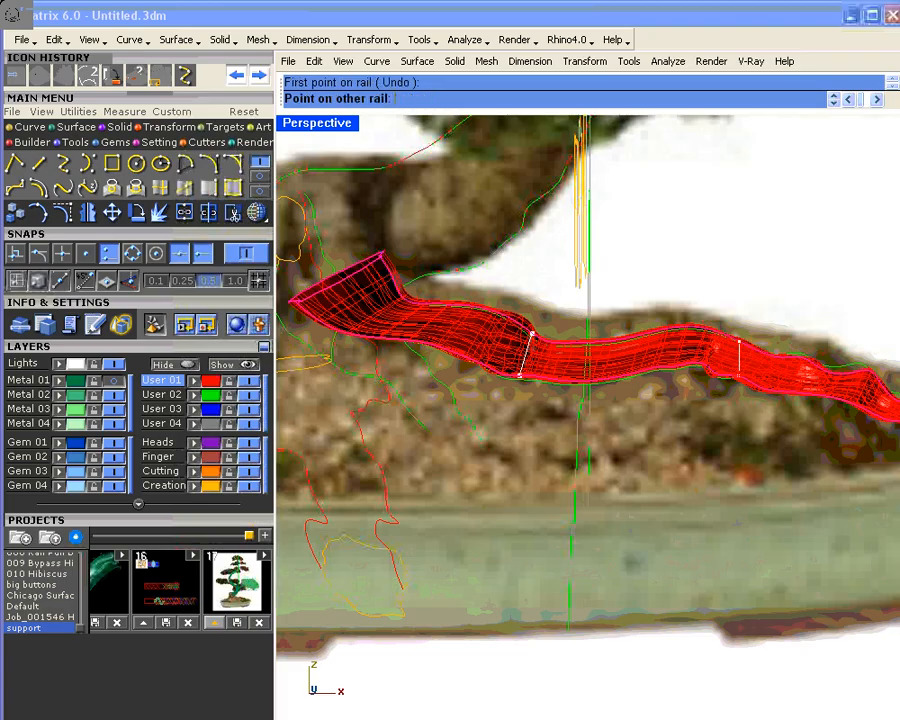
left_click(727, 381)
right_click_drag(632, 419, 475, 406, "shift")
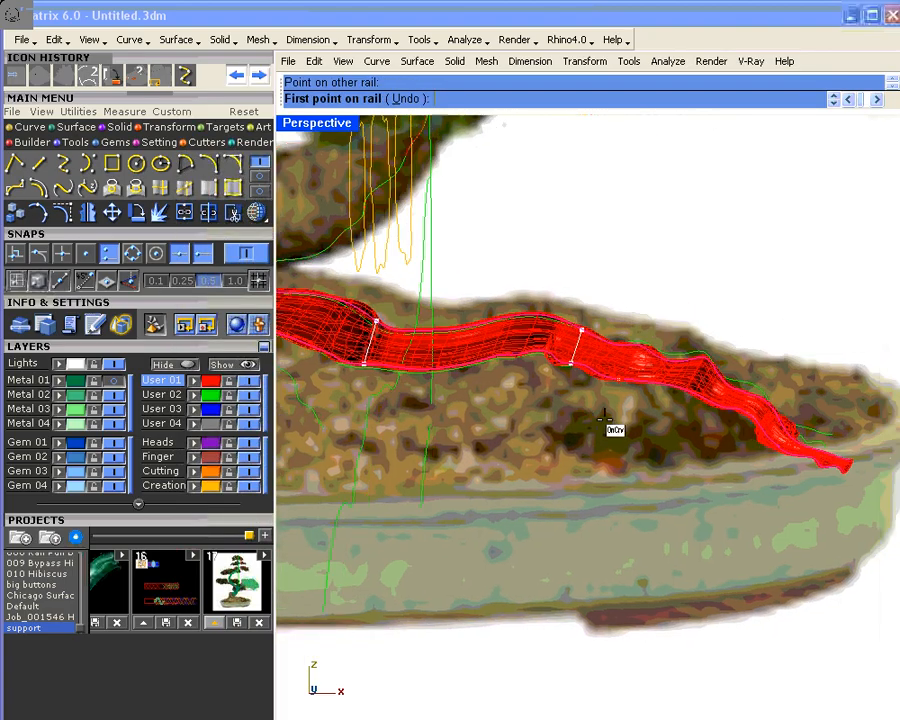
left_click(707, 362)
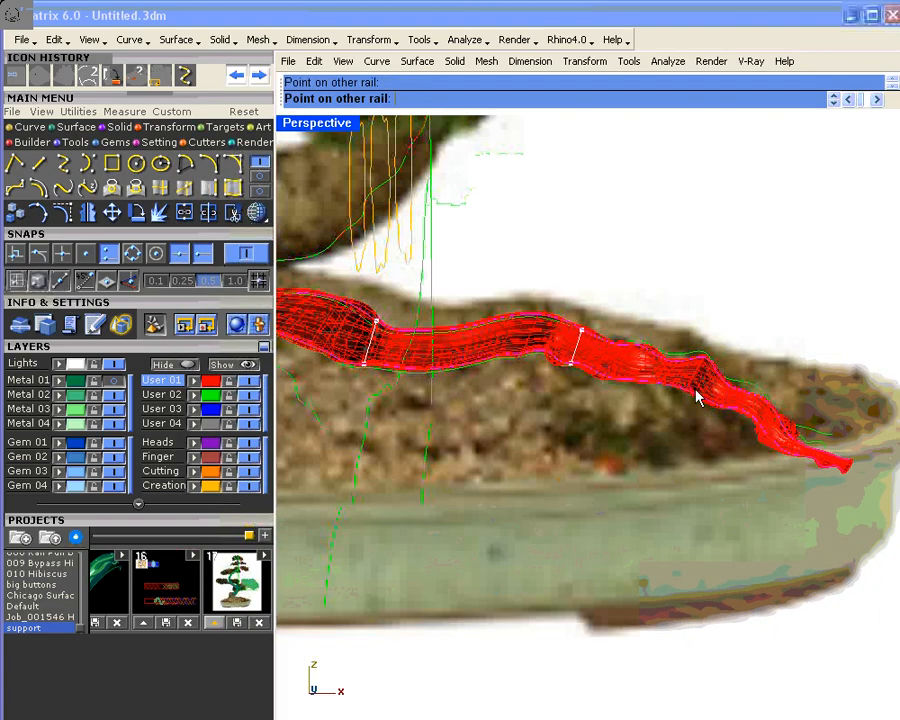
left_click(696, 392)
scroll(696, 393, "up", 3)
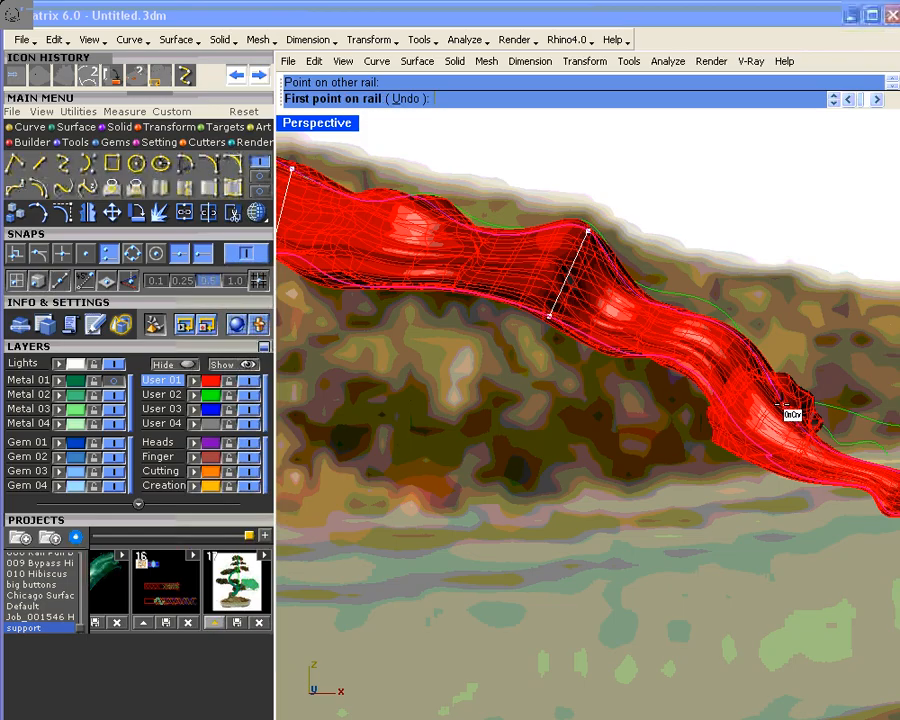
- Try a fourth slash across the rails near the root's tip, inspect it from the tip end and undo it
left_click(781, 403)
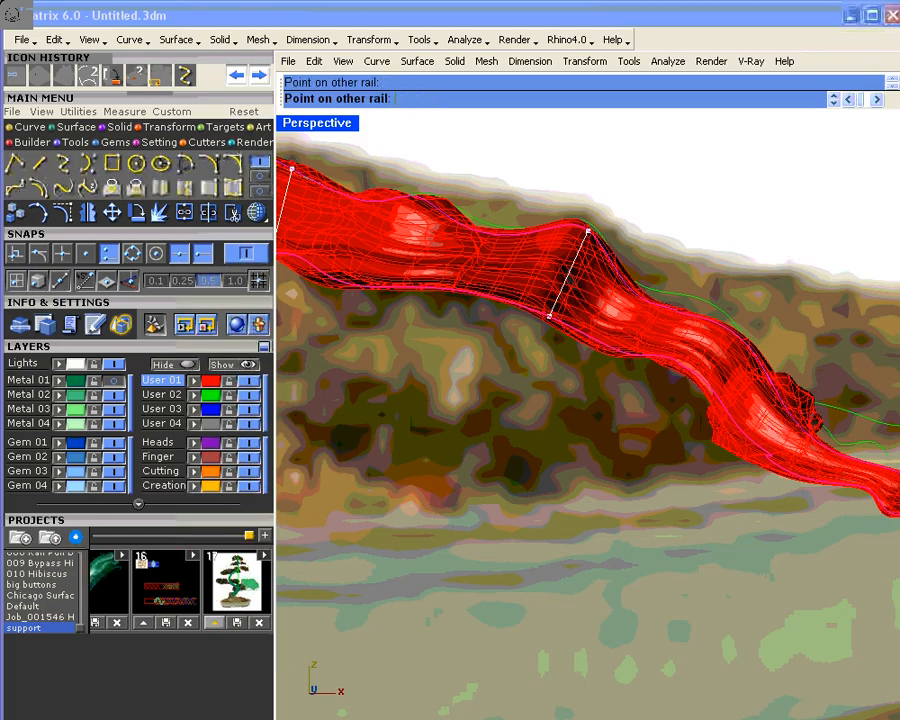
left_click(751, 440)
scroll(705, 415, "down", 2)
scroll(706, 425, "down", 1)
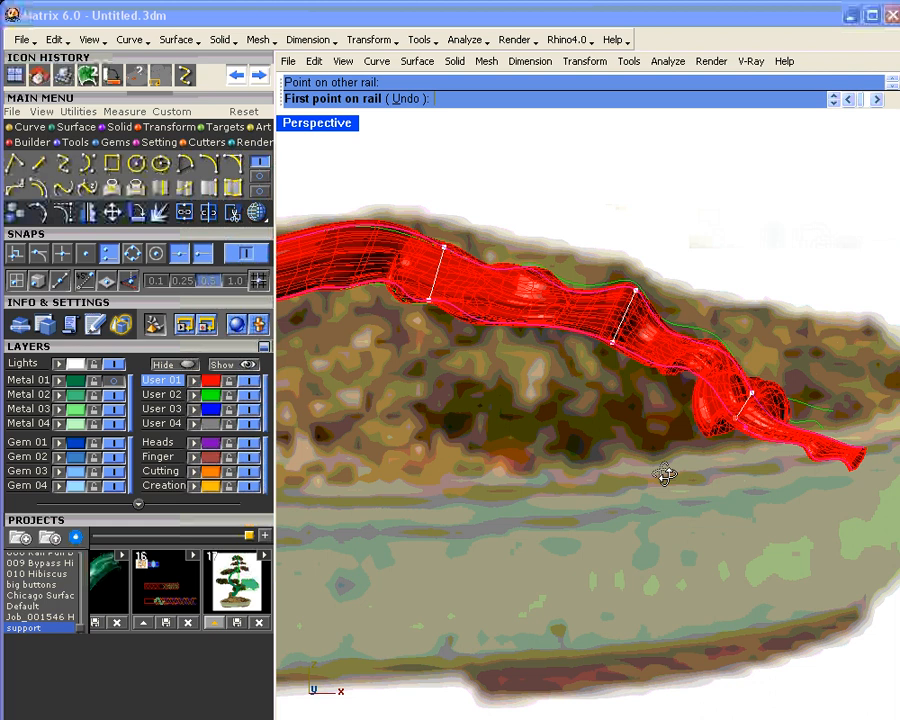
right_click_drag(666, 475, 430, 466)
right_click_drag(548, 460, 508, 460, "shift")
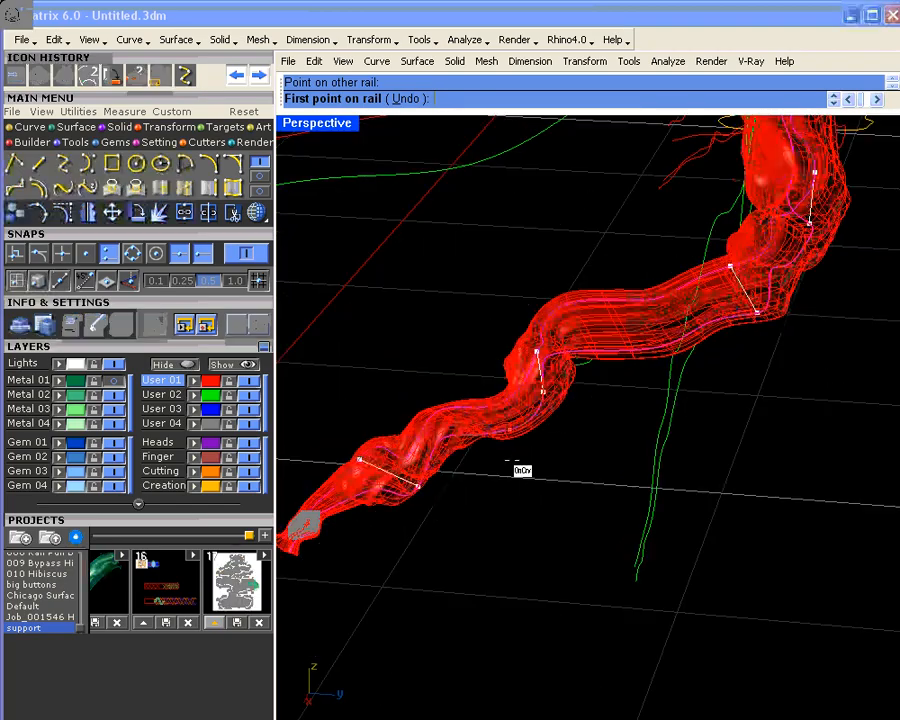
key("Return")
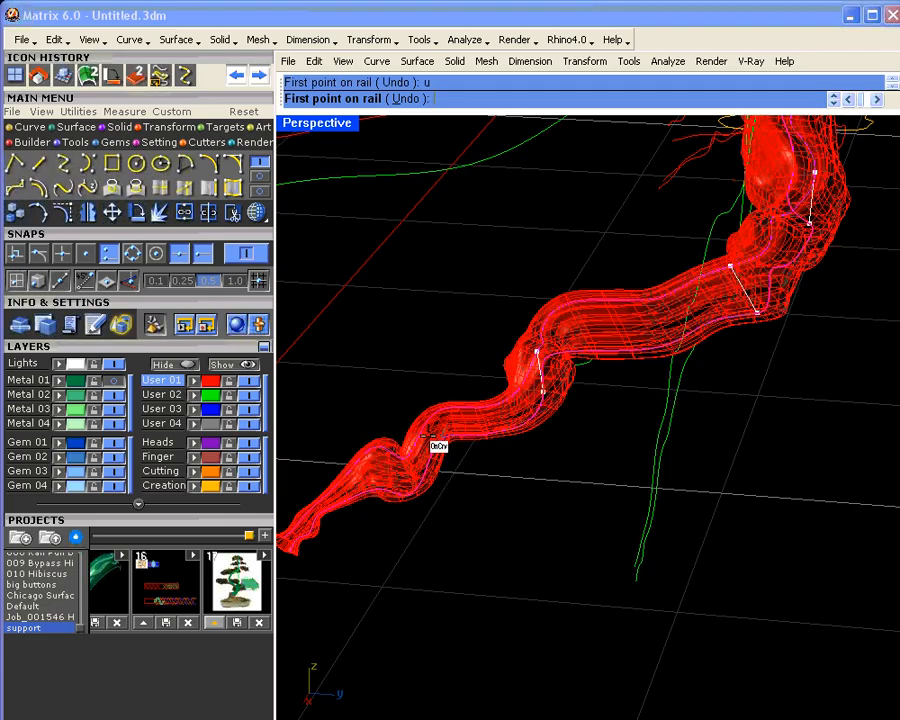
- Add two more slashes across matching rail points toward the root's tip and create the sweep without simplifying
left_click(423, 431)
left_click(433, 463)
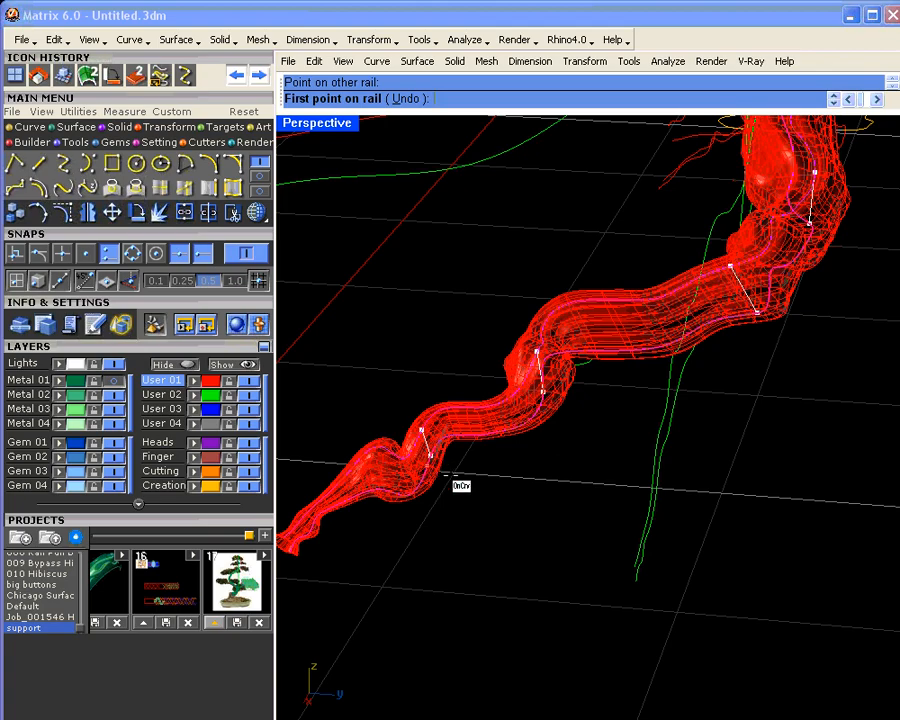
left_click(357, 467)
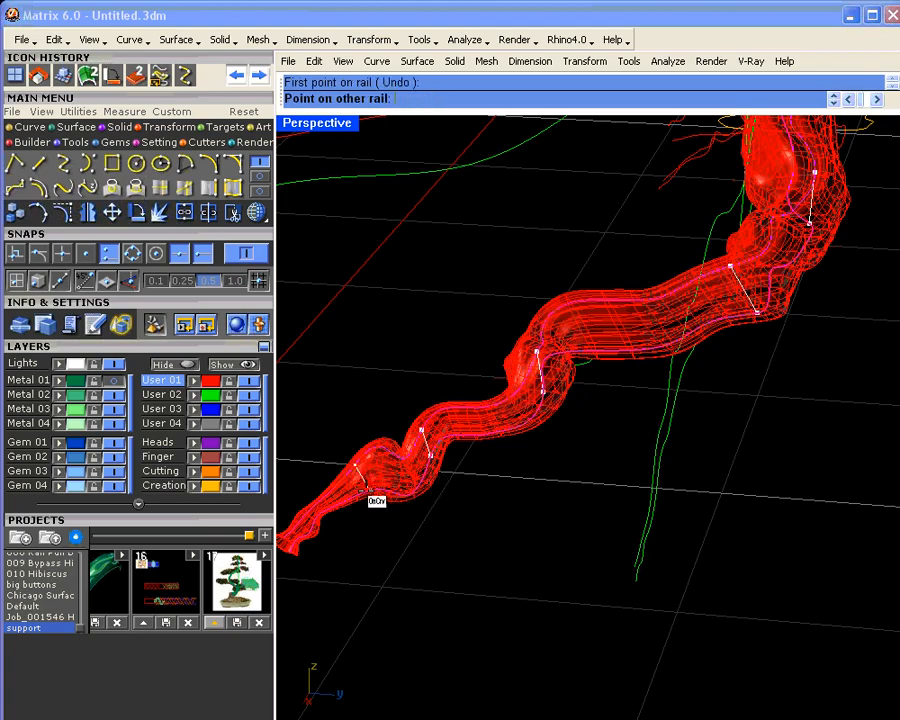
left_click(360, 496)
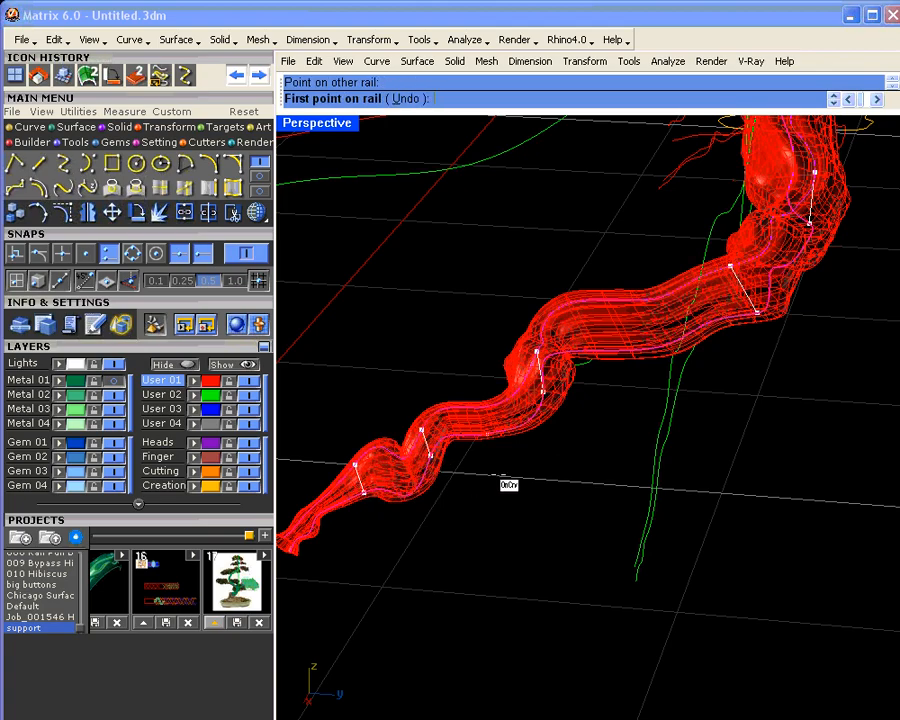
right_click_drag(521, 462, 777, 427)
key("Return")
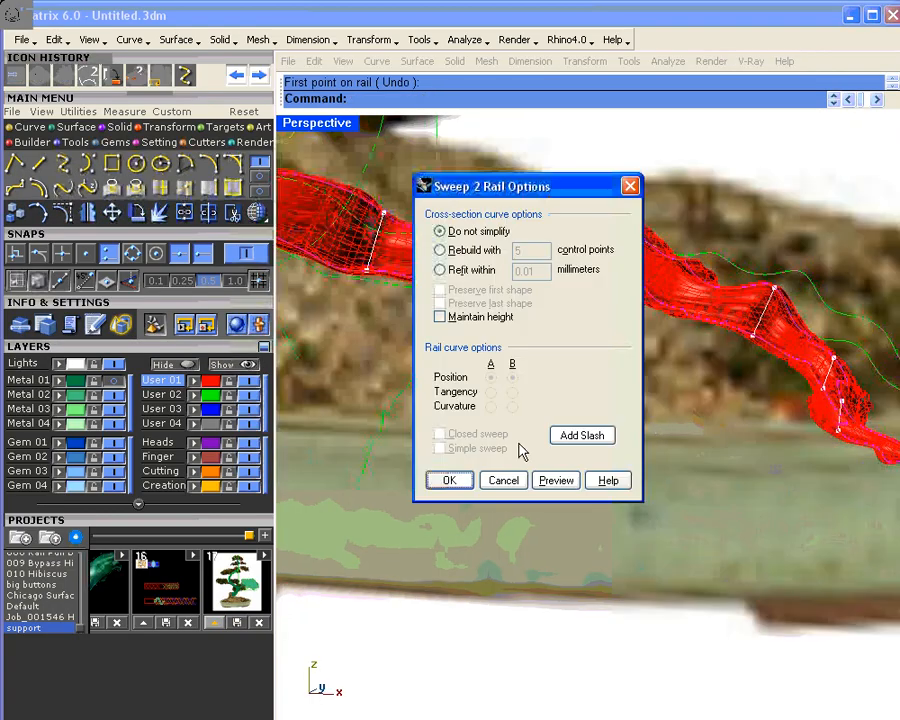
left_click(450, 477)
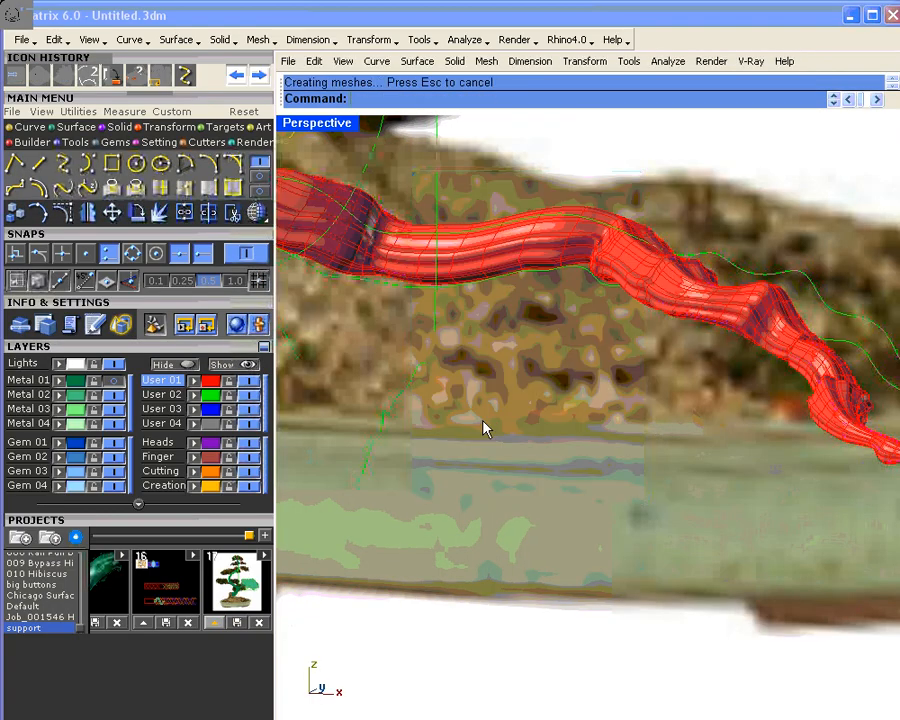
- Place the new long root on the Metal 01 layer with the other roots and restore the four-viewport layout
scroll(554, 313, "down", 5)
left_click(538, 297)
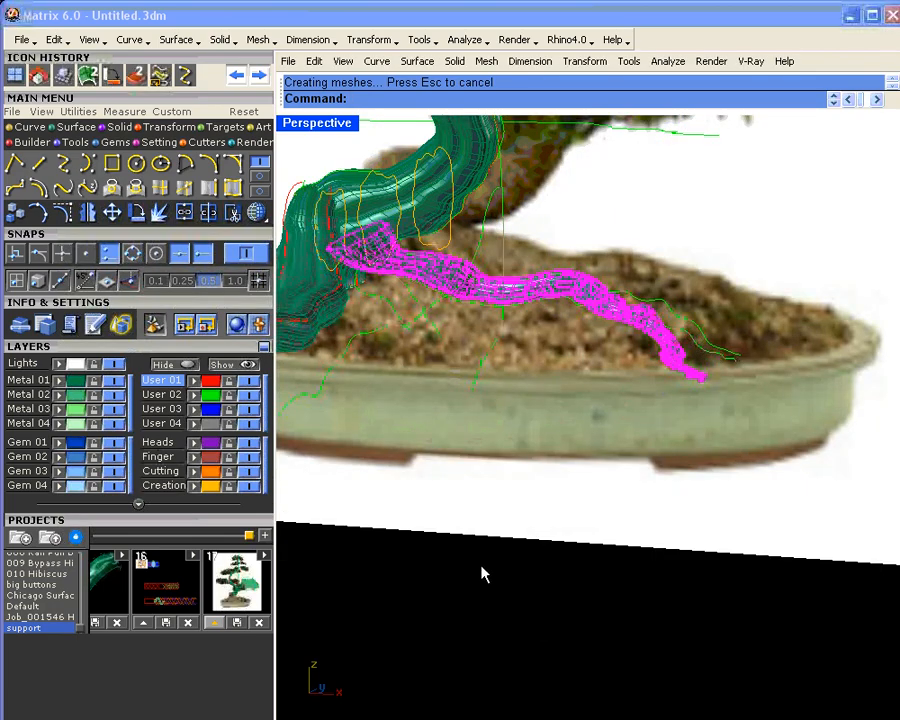
right_click_drag(481, 573, 380, 258)
right_click_drag(575, 427, 342, 132)
double_click(336, 124)
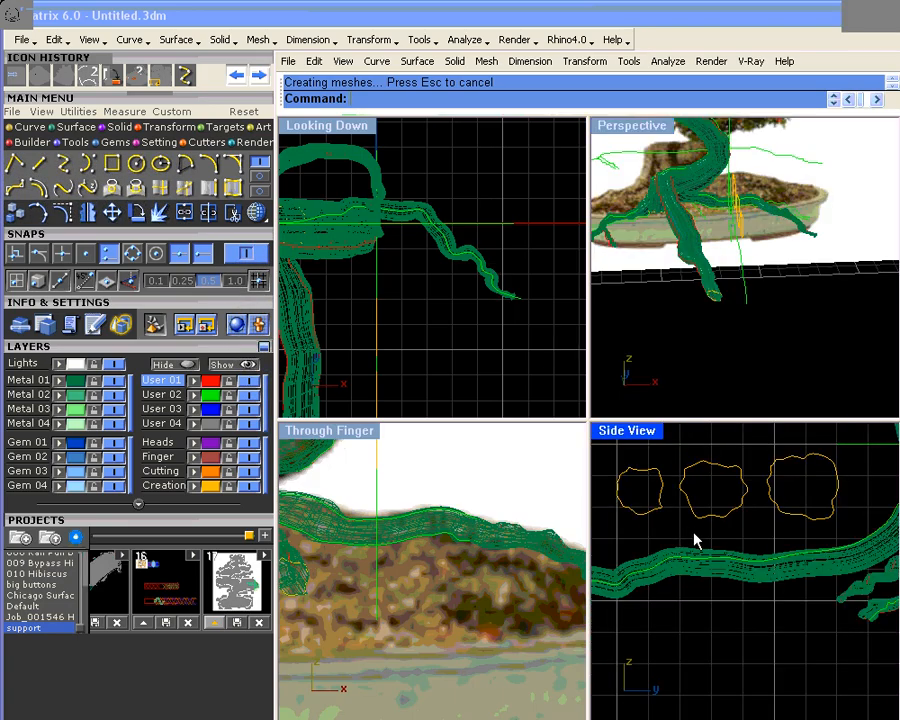
- Bend the front root downward in the Side View, with the spine running from near the trunk to the root's tip
scroll(696, 536, "down", 3)
scroll(758, 558, "up", 2)
left_click(751, 554)
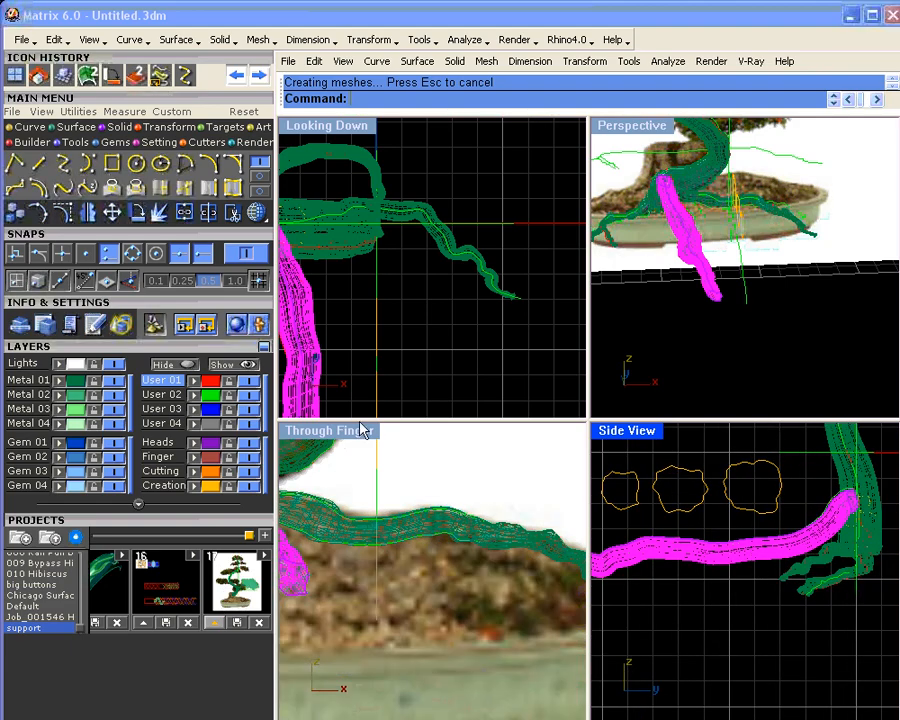
left_click(148, 131)
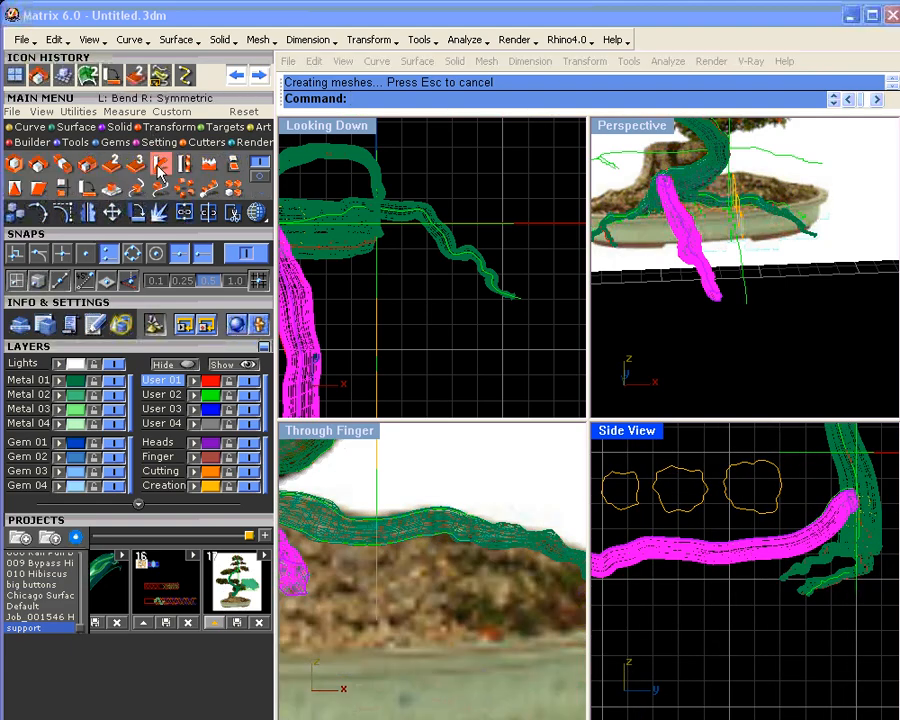
left_click(160, 166)
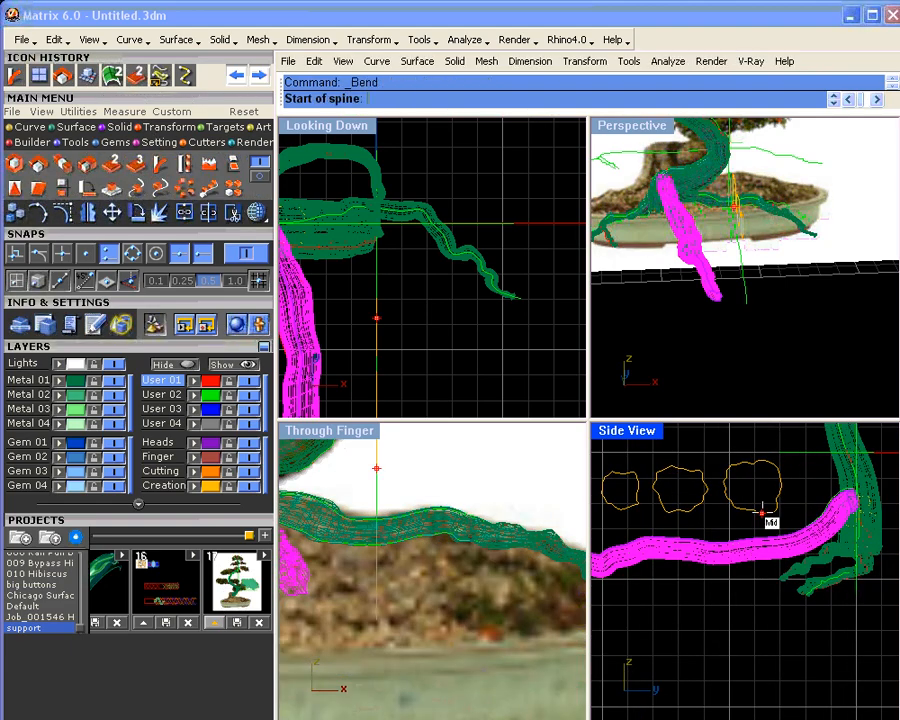
right_click_drag(813, 539, 865, 515)
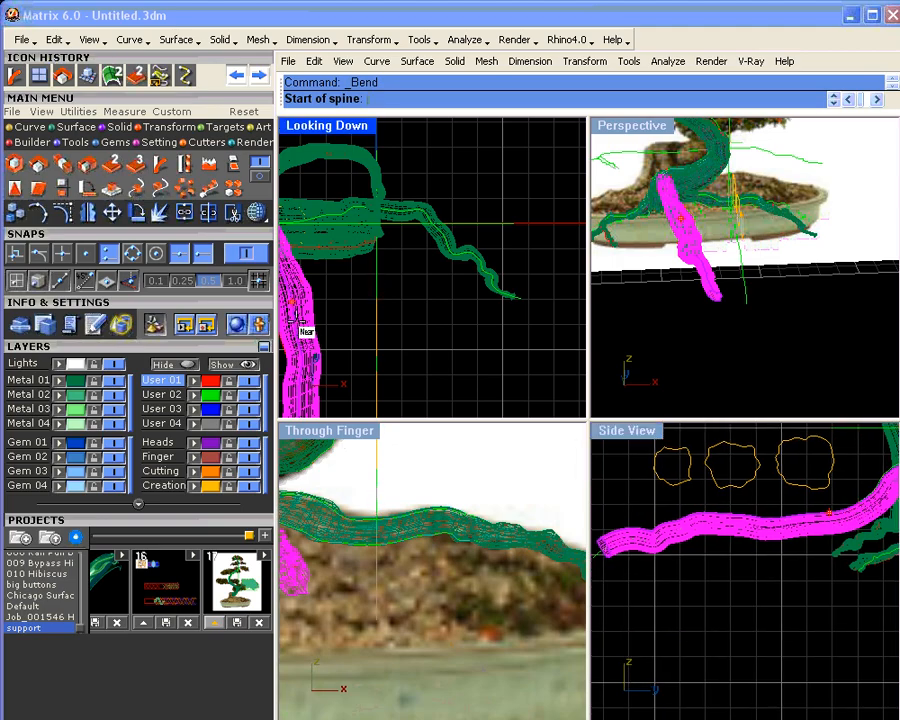
right_click_drag(733, 502, 676, 462)
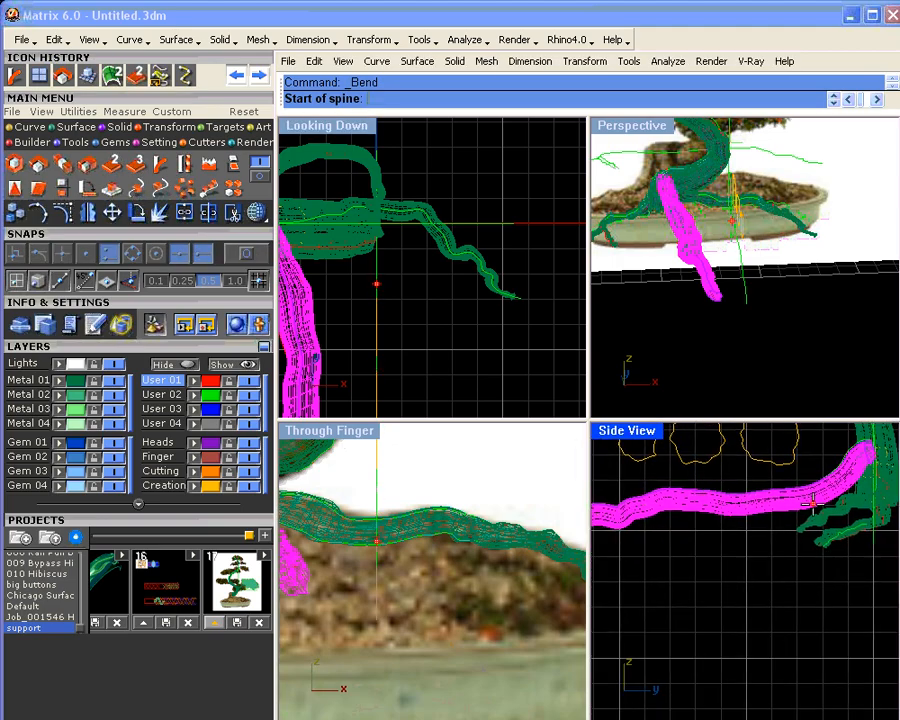
left_click(812, 500)
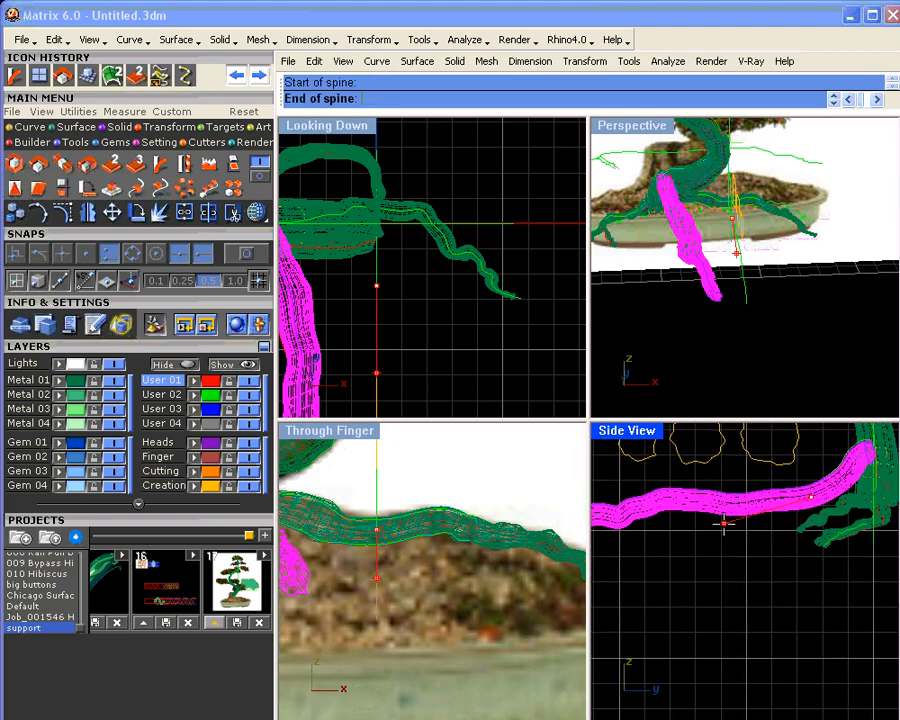
scroll(723, 522, "down", 2)
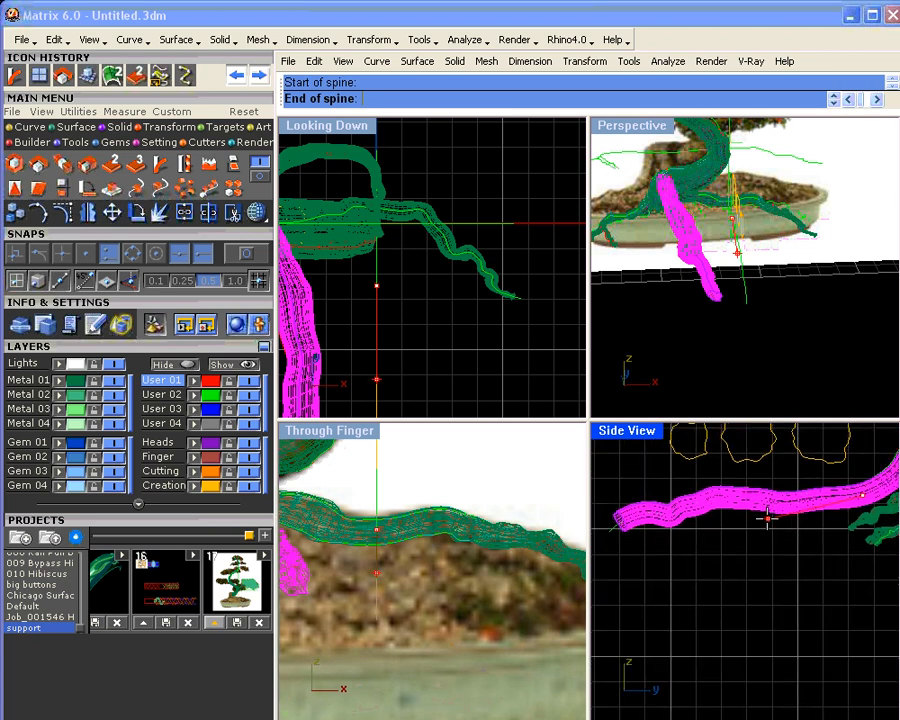
left_click(620, 528)
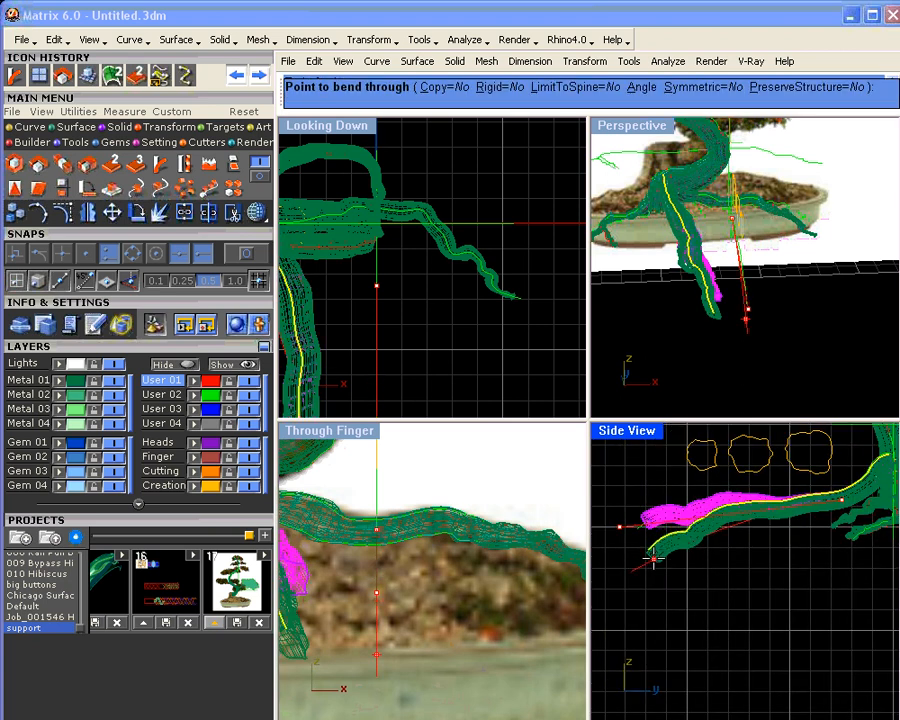
left_click(652, 558)
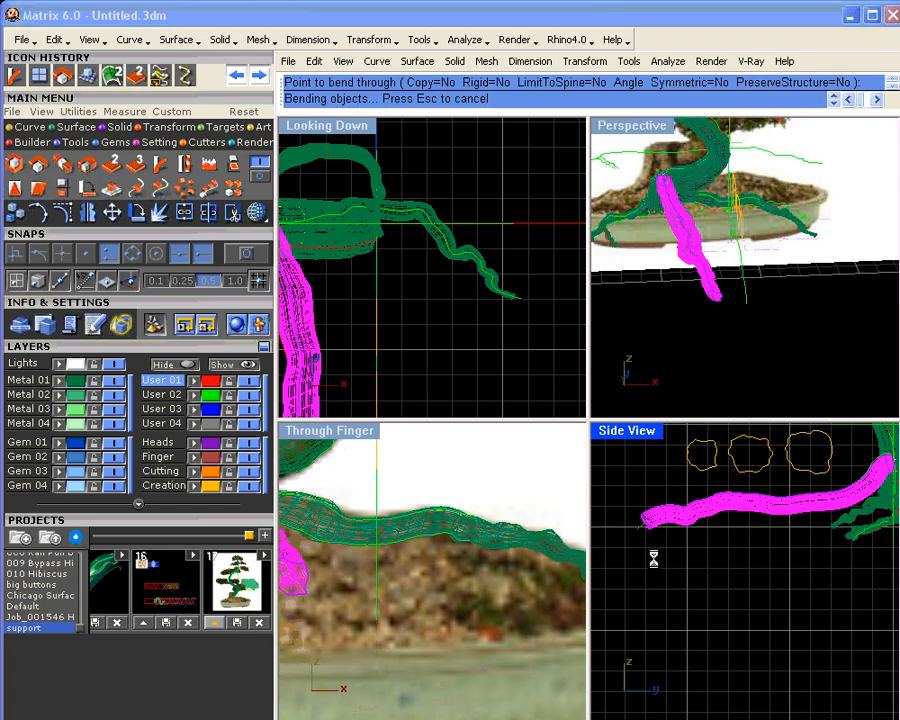
- Bend the front root's outer half back underneath itself into a hook in the Side View, with the spine running from mid-root past the tip
right_click(797, 520)
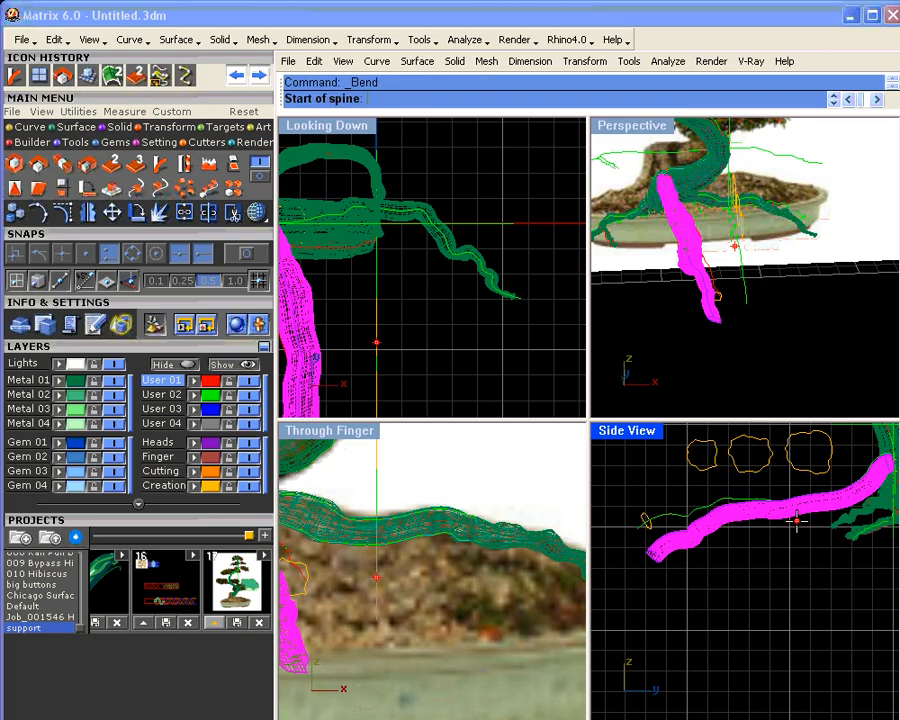
left_click(800, 500)
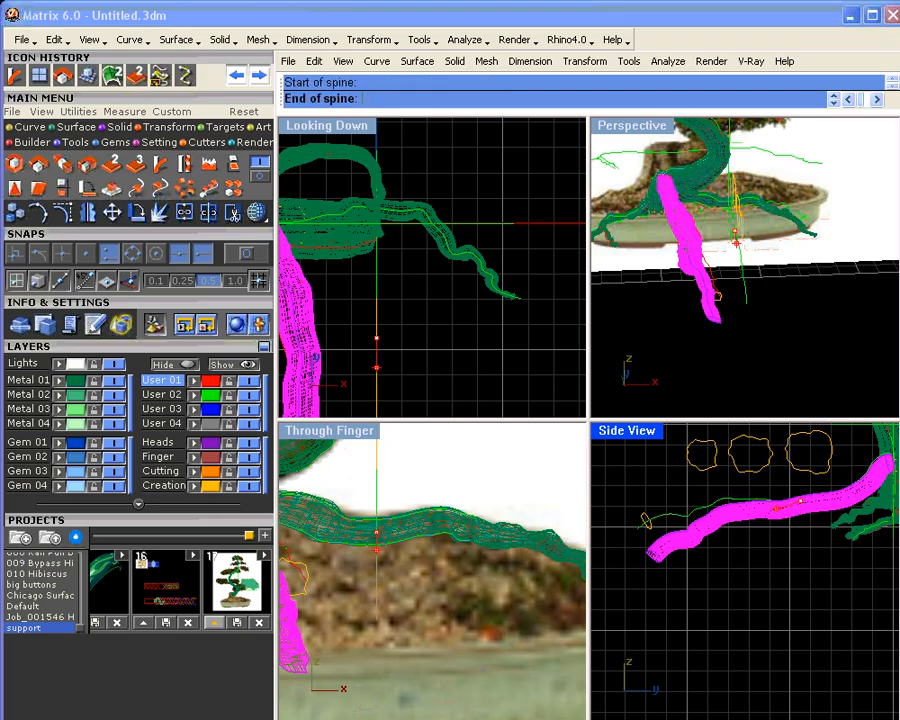
left_click(625, 557)
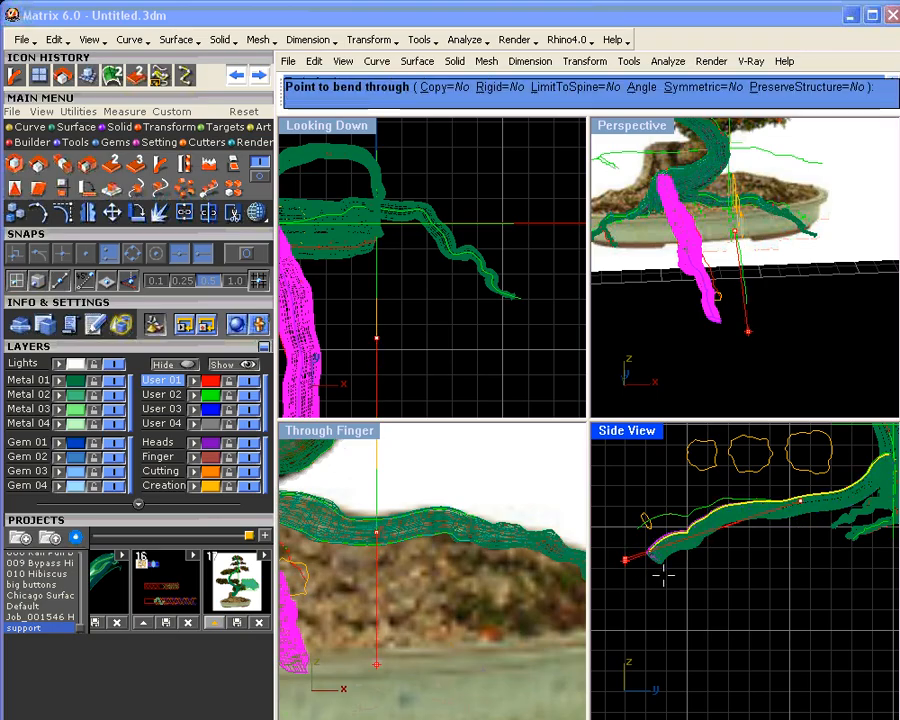
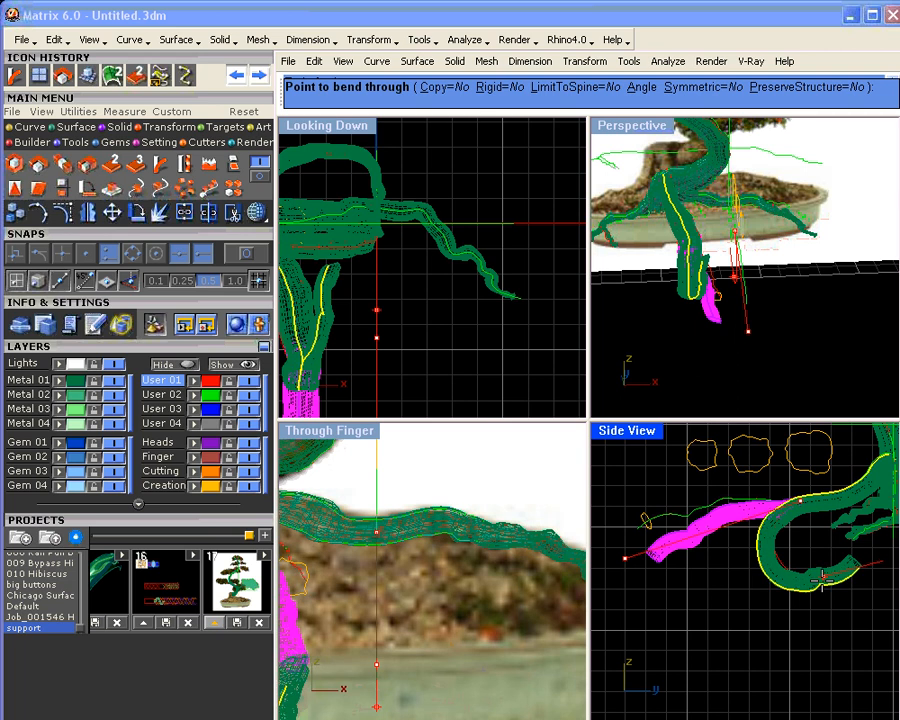
left_click(822, 578)
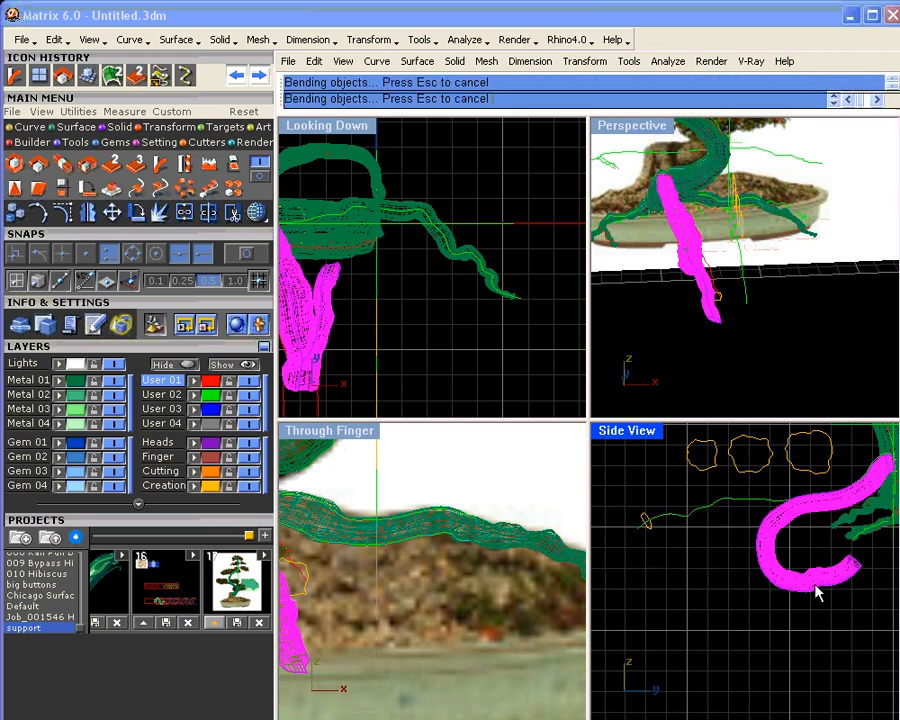
left_click(714, 558)
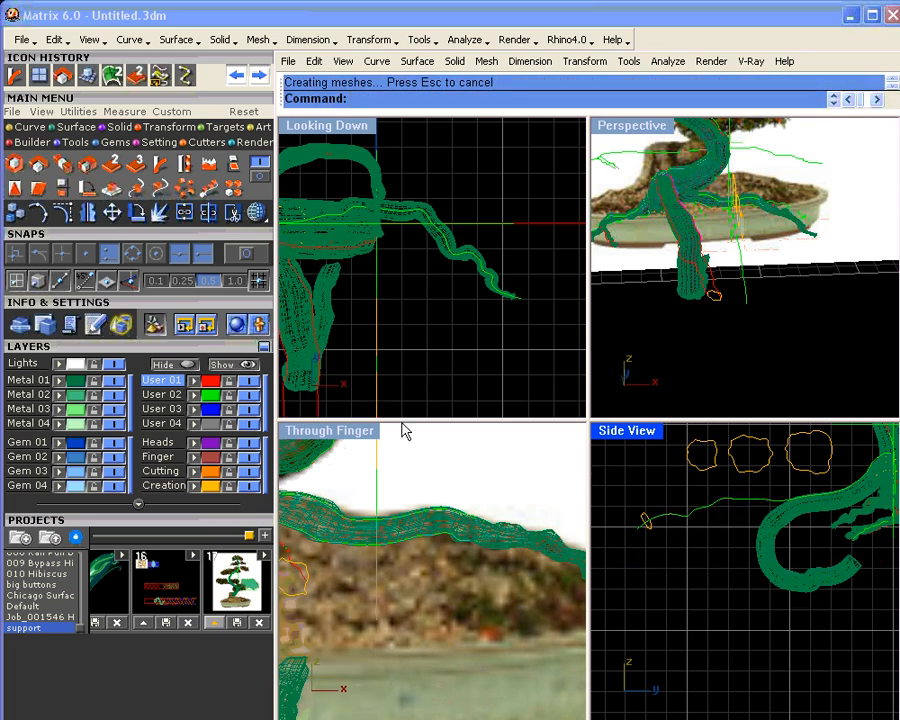
- Draw an interpolated curve across the front root in the Side View, just where it begins to curl under
left_click(30, 127)
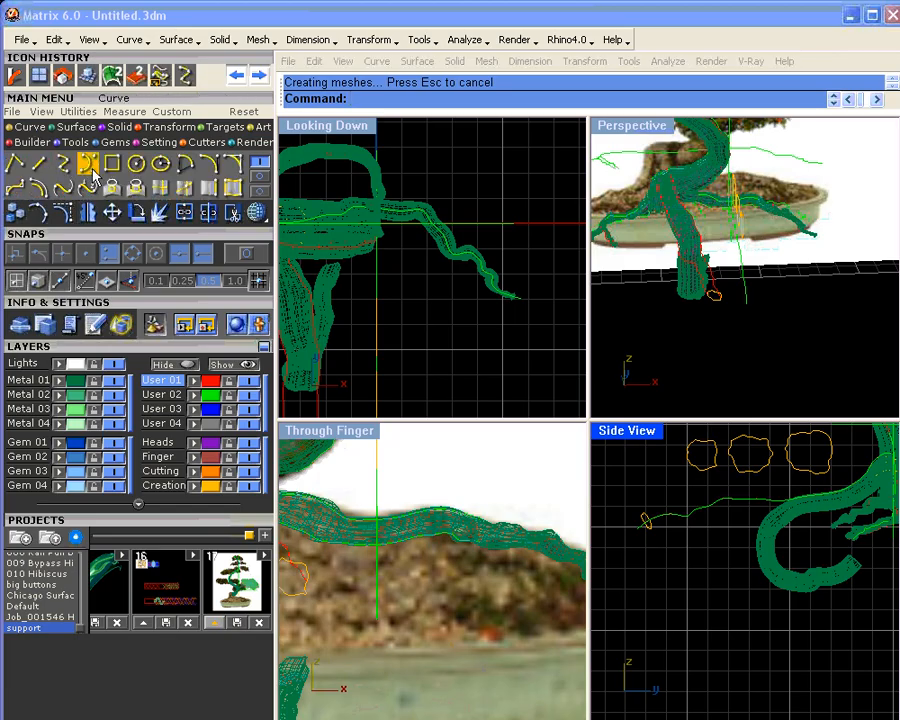
left_click(87, 168)
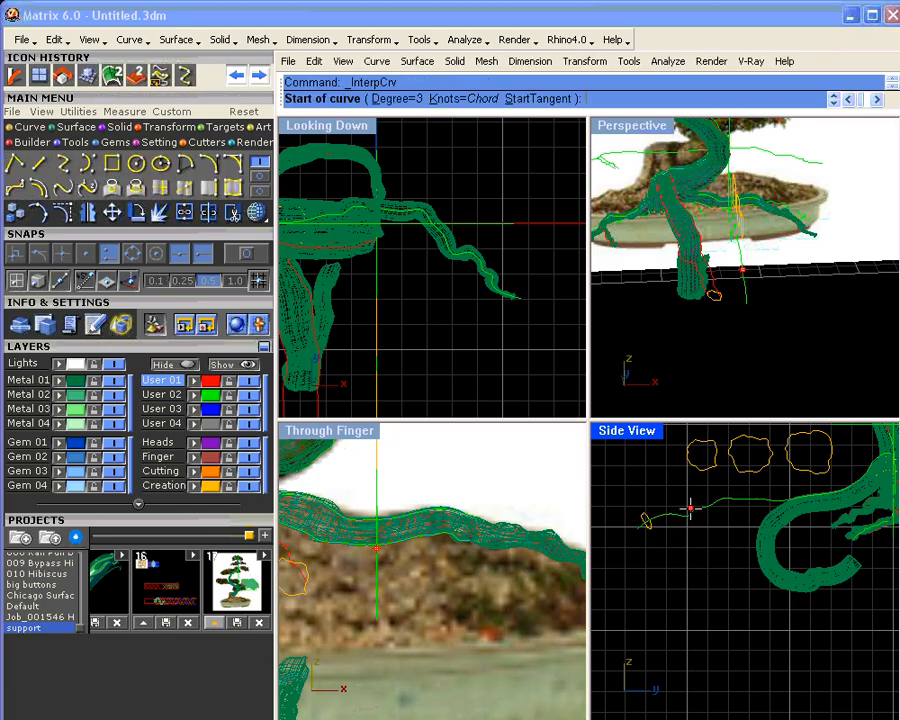
scroll(770, 522, "up", 3)
left_click(832, 512)
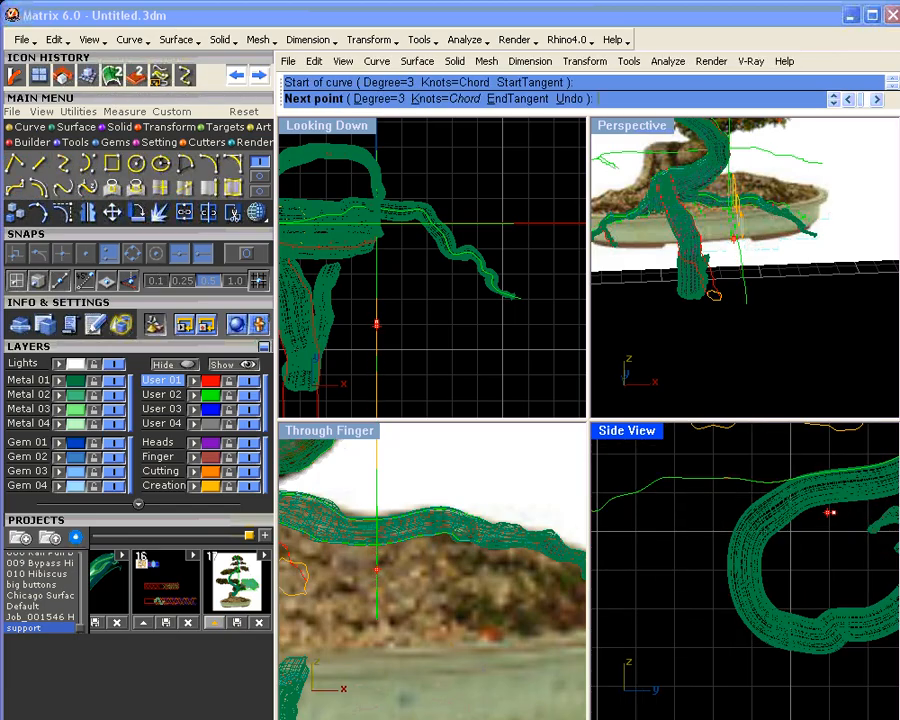
left_click(803, 512)
left_click(784, 511)
left_click(770, 510)
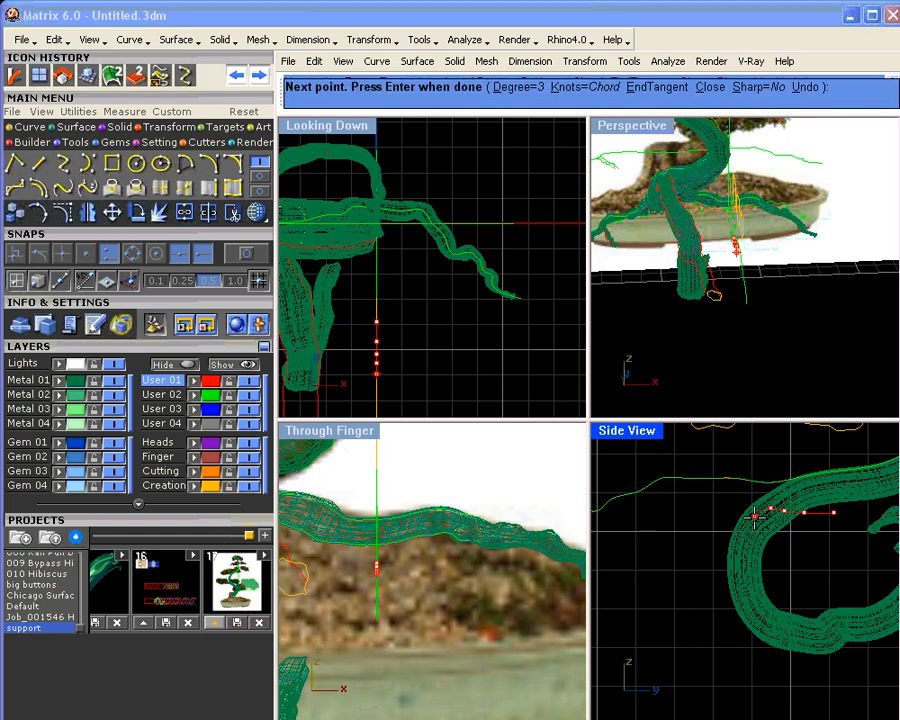
left_click(753, 517)
left_click(689, 530)
key("Return")
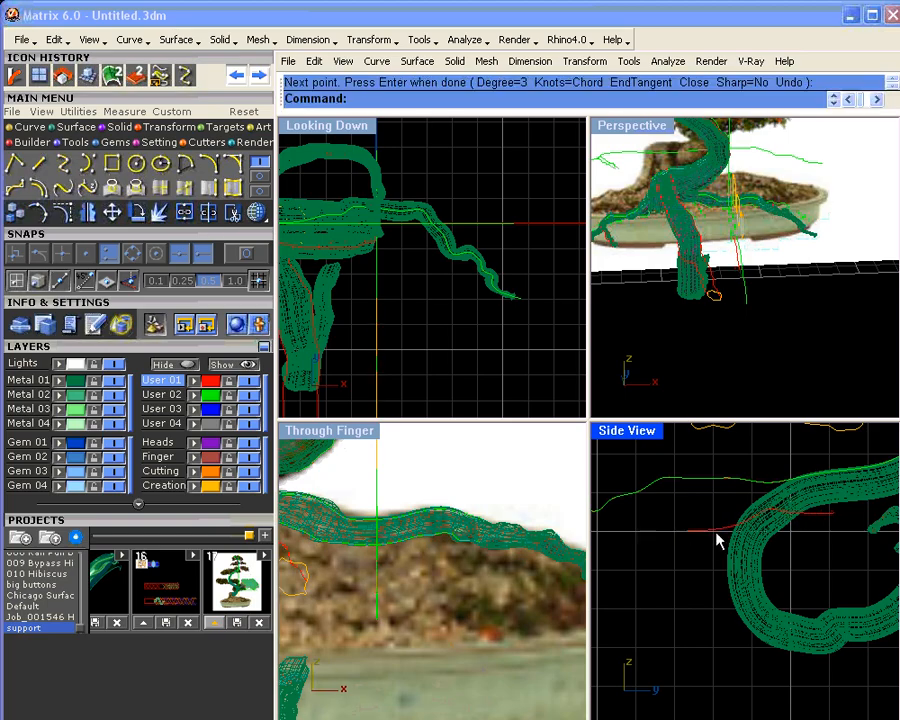
- Split the front root with the new curve, then delete the curled-under portion and the cutting curve
left_click(760, 537)
left_click(208, 213)
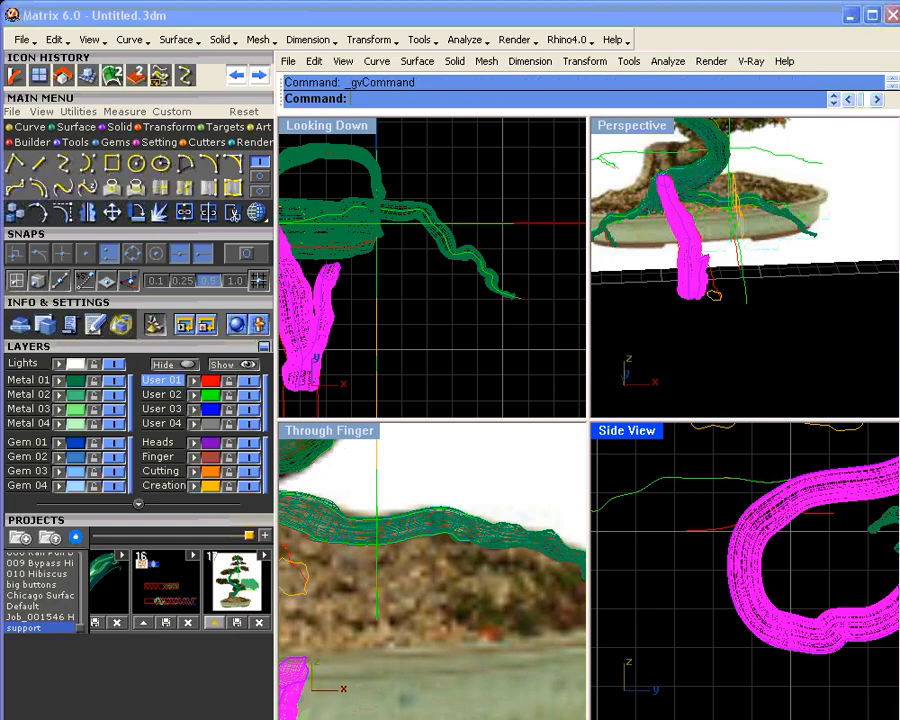
left_click(712, 531)
key("Return")
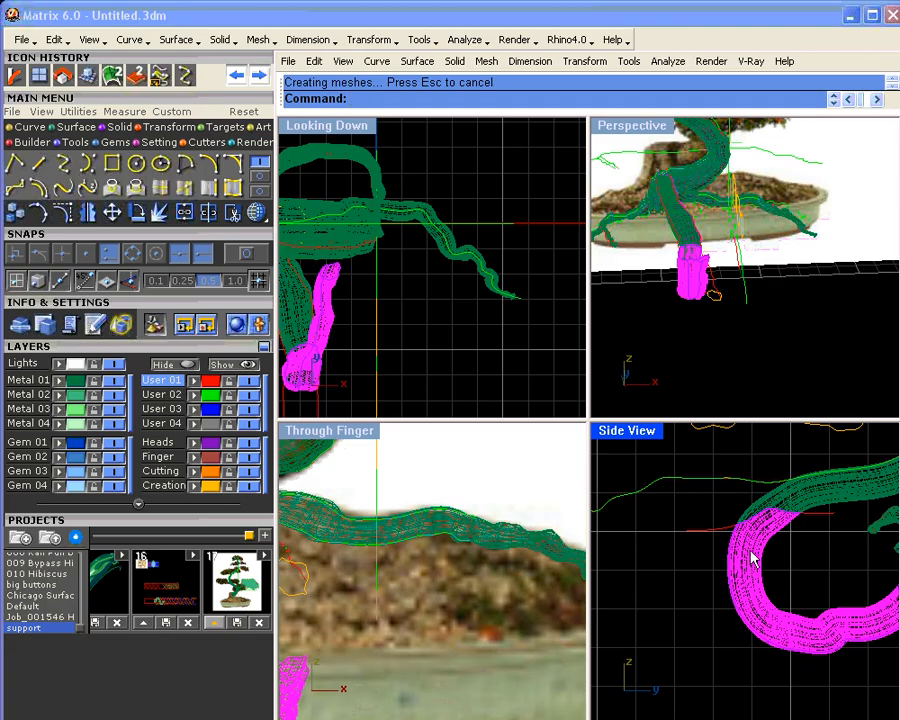
key("Delete")
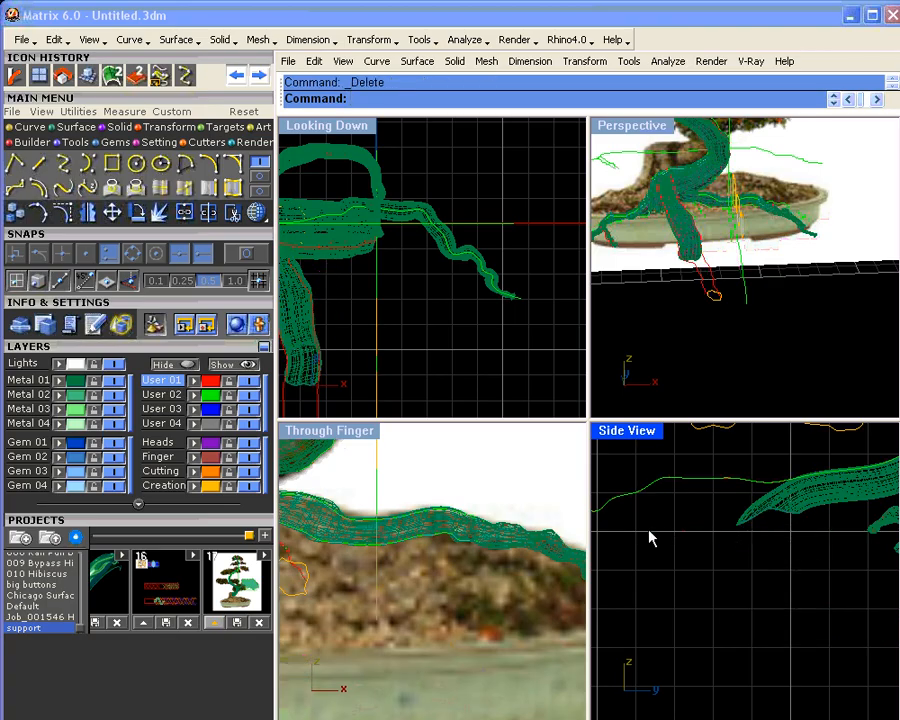
- Taper the shortened front root to a narrow tip in the Looking Down view, with the axis along the root and Flat set to Yes
right_click_drag(650, 300, 714, 324)
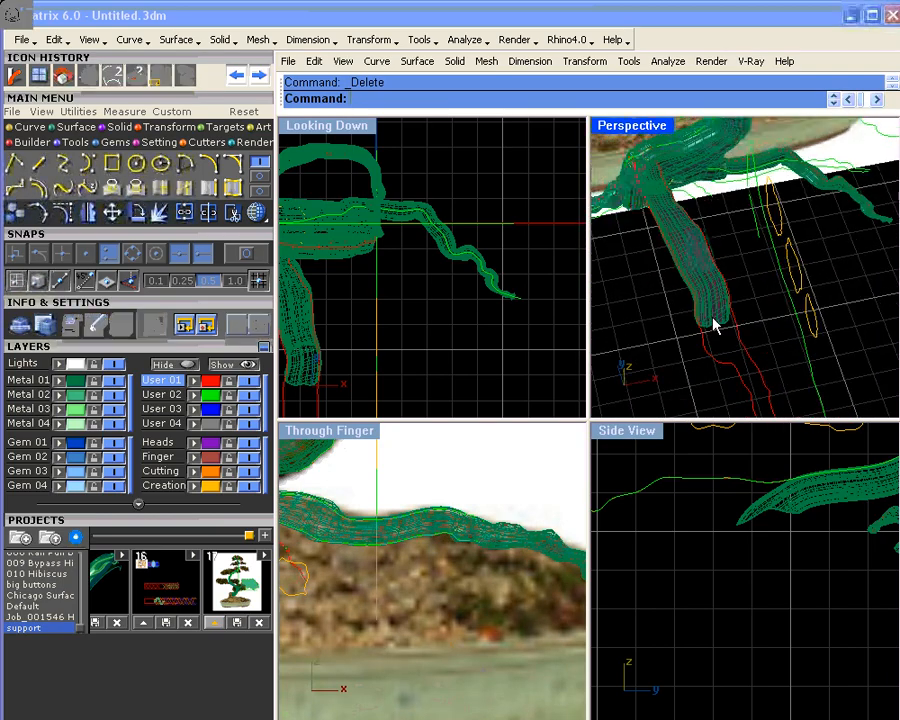
right_click_drag(396, 313, 506, 289)
left_click(402, 302)
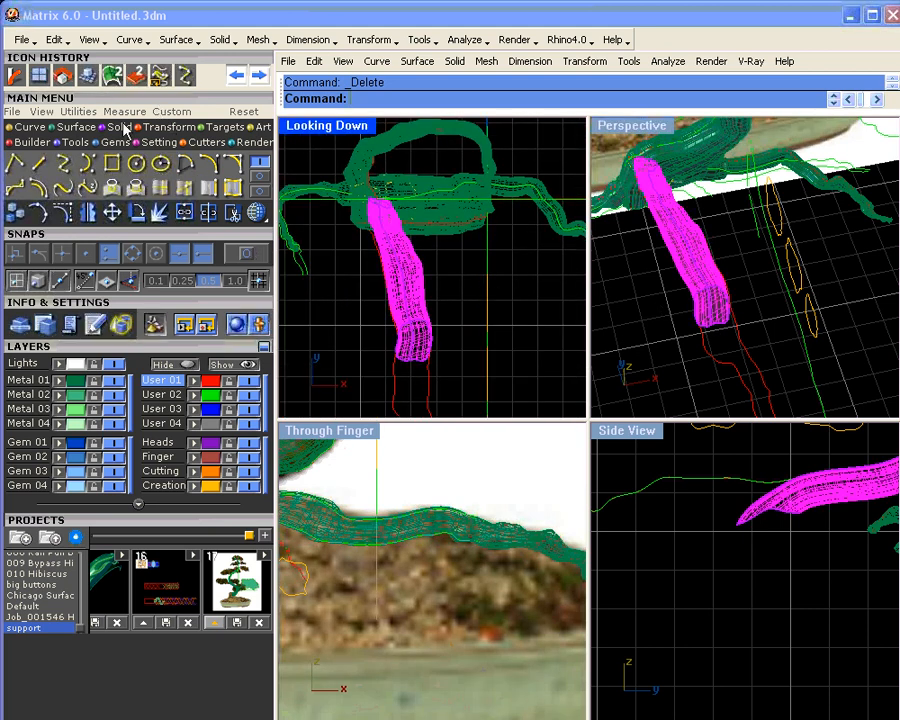
left_click(168, 129)
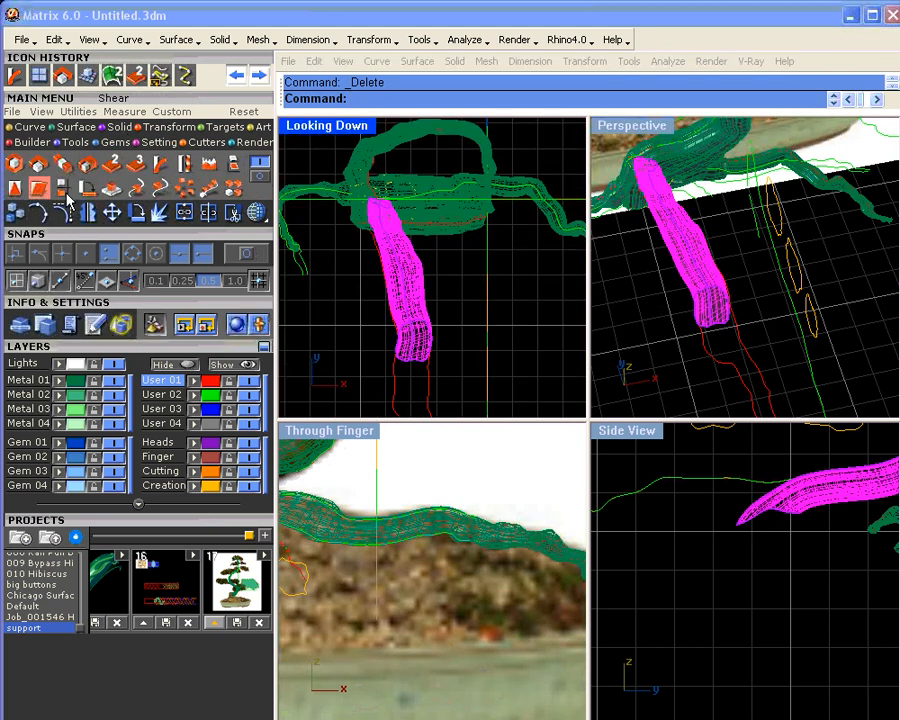
left_click(15, 189)
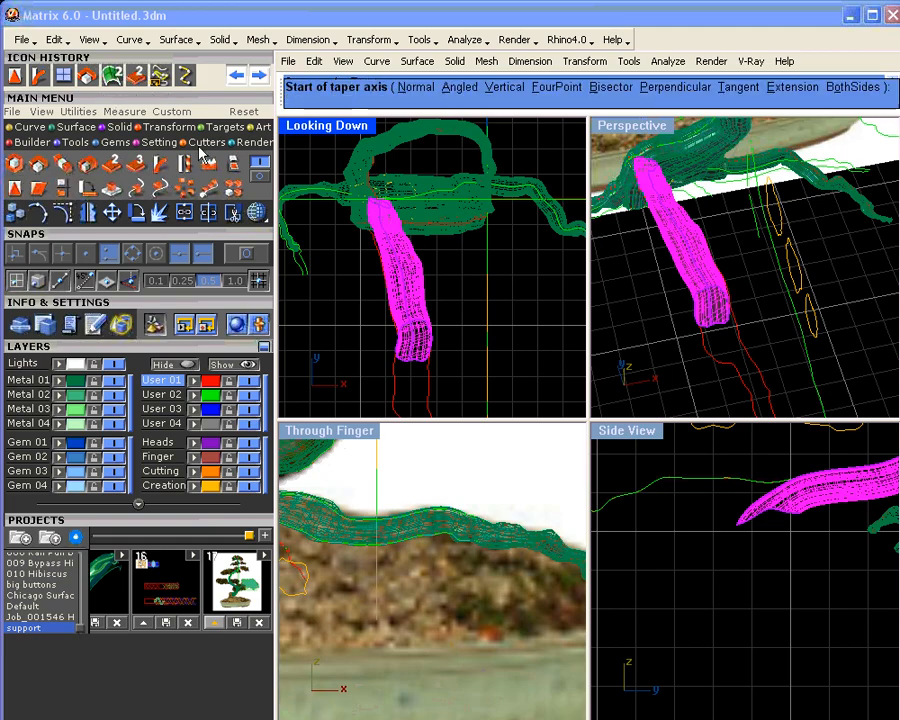
left_click(382, 203)
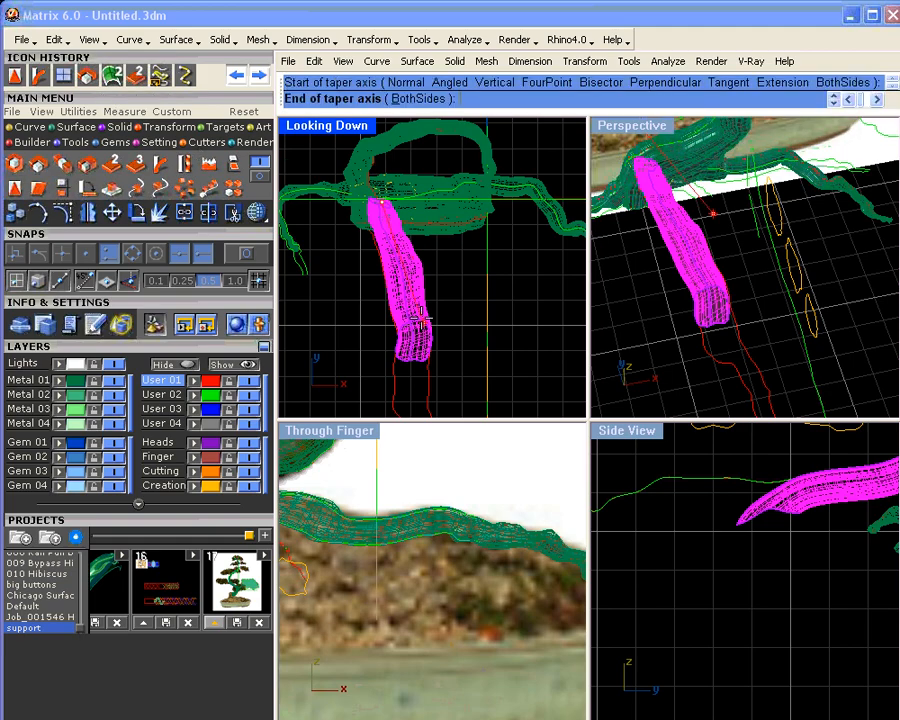
left_click(421, 382)
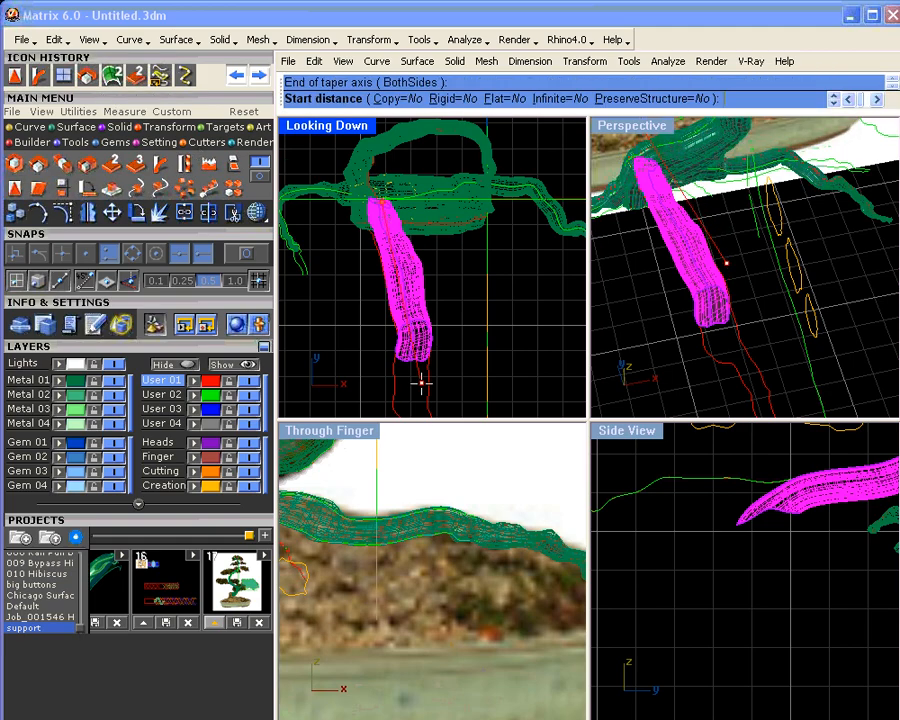
left_click(333, 280)
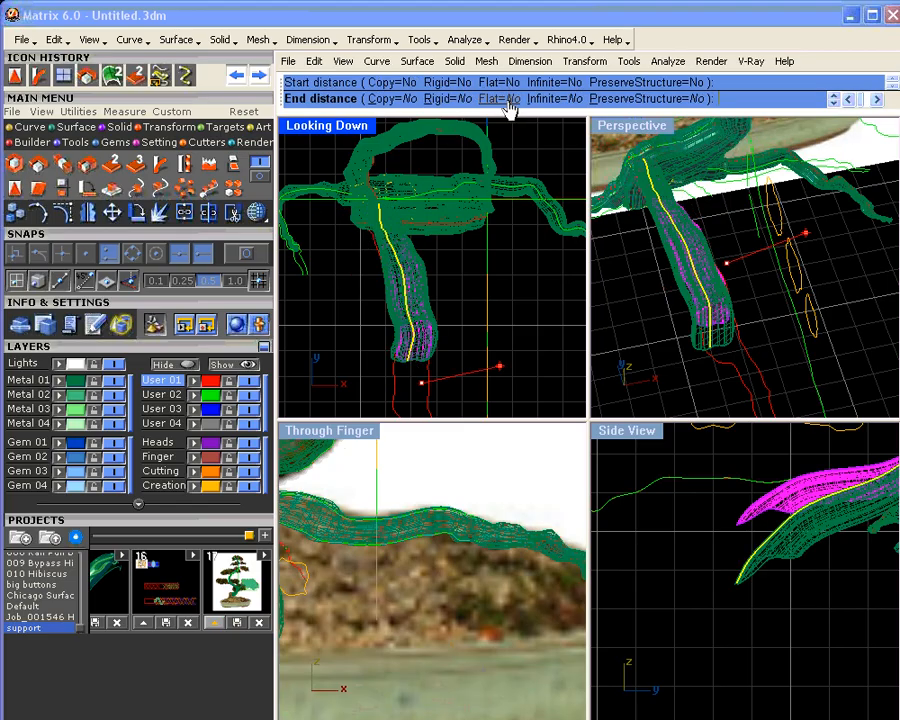
left_click(508, 100)
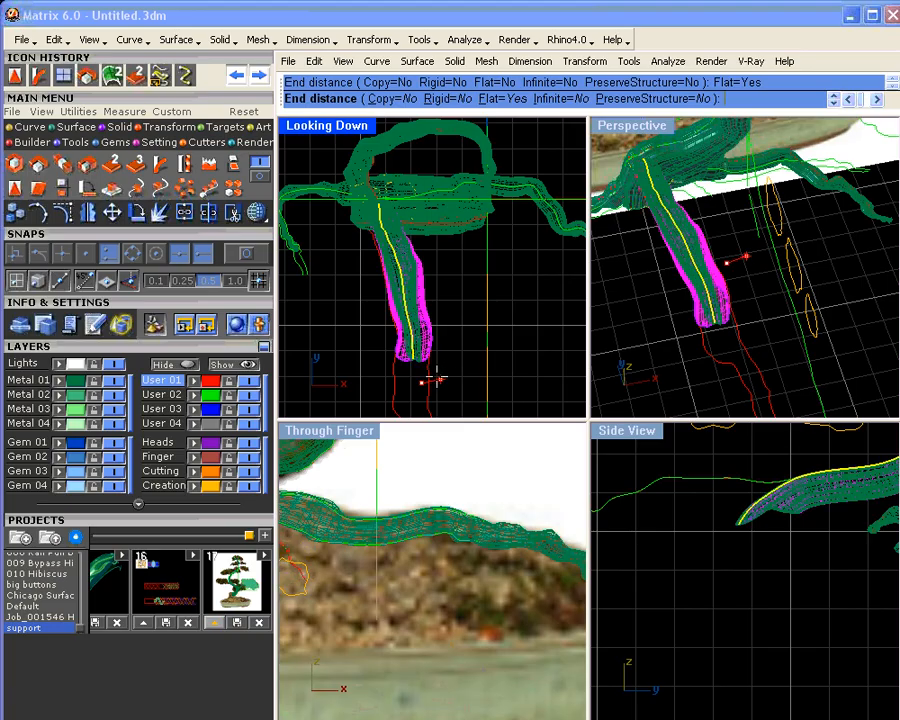
left_click(436, 378)
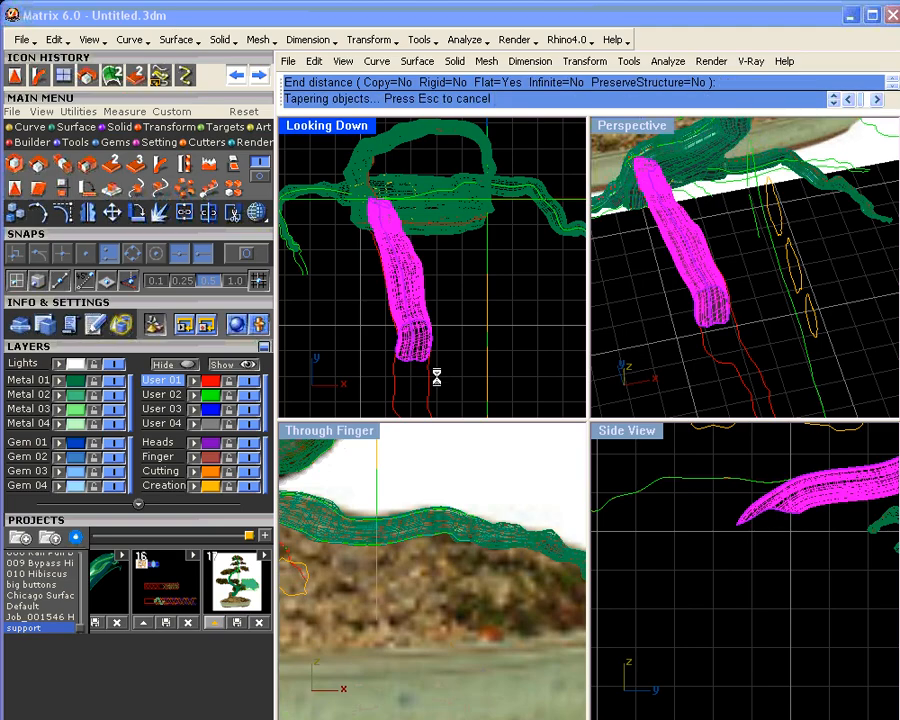
left_click(480, 293)
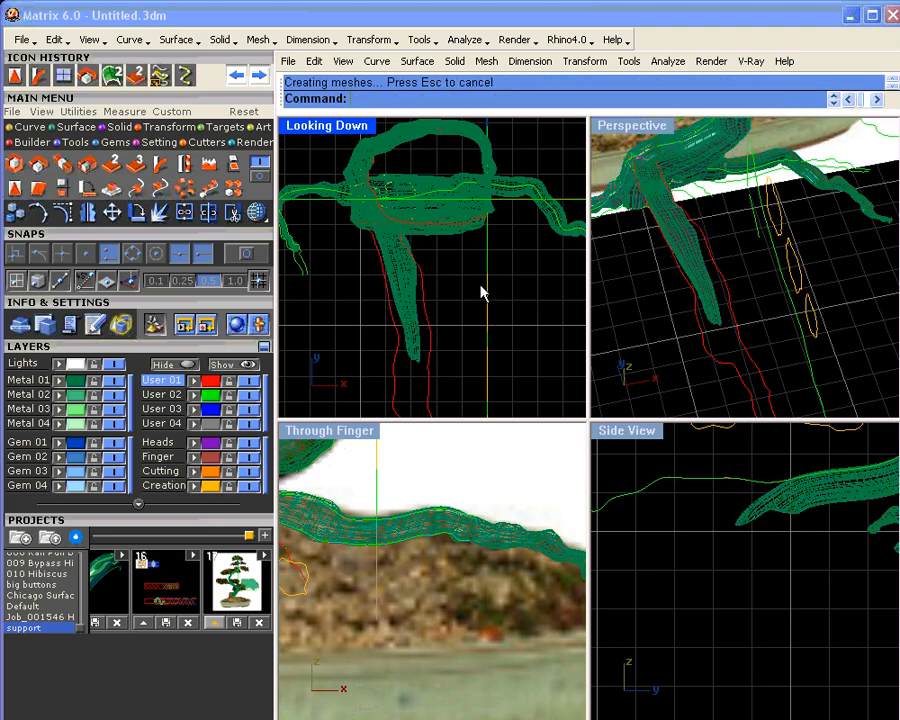
- Rebuild the tapered front root's surface with point counts of 37 in U and 33 in V, keeping degree 3 and deleting the input
right_click_drag(600, 300, 715, 258)
scroll(716, 260, "up", 5)
left_click(718, 277)
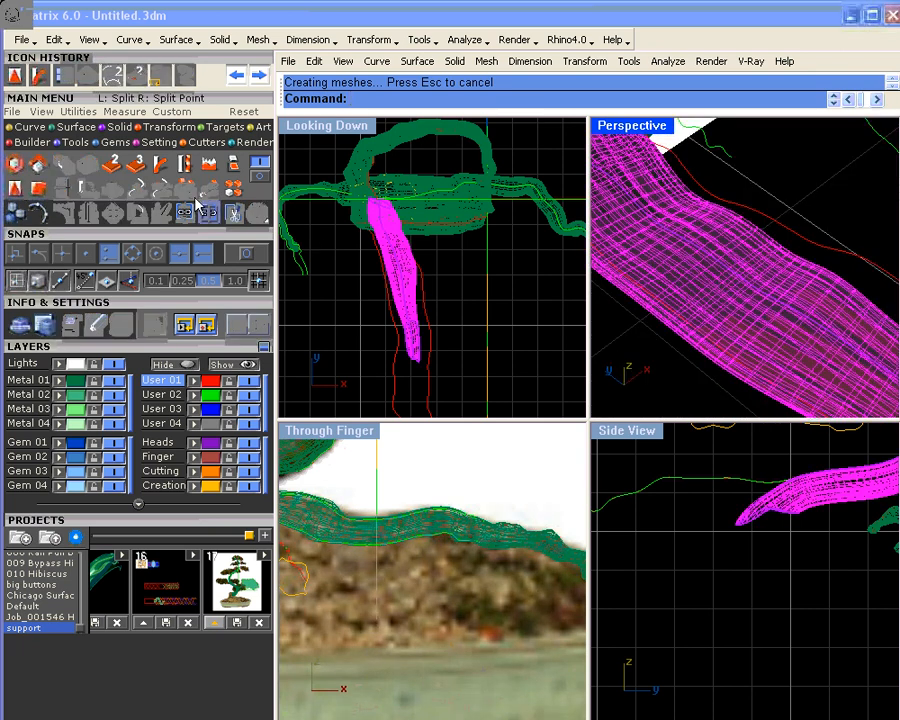
left_click(72, 128)
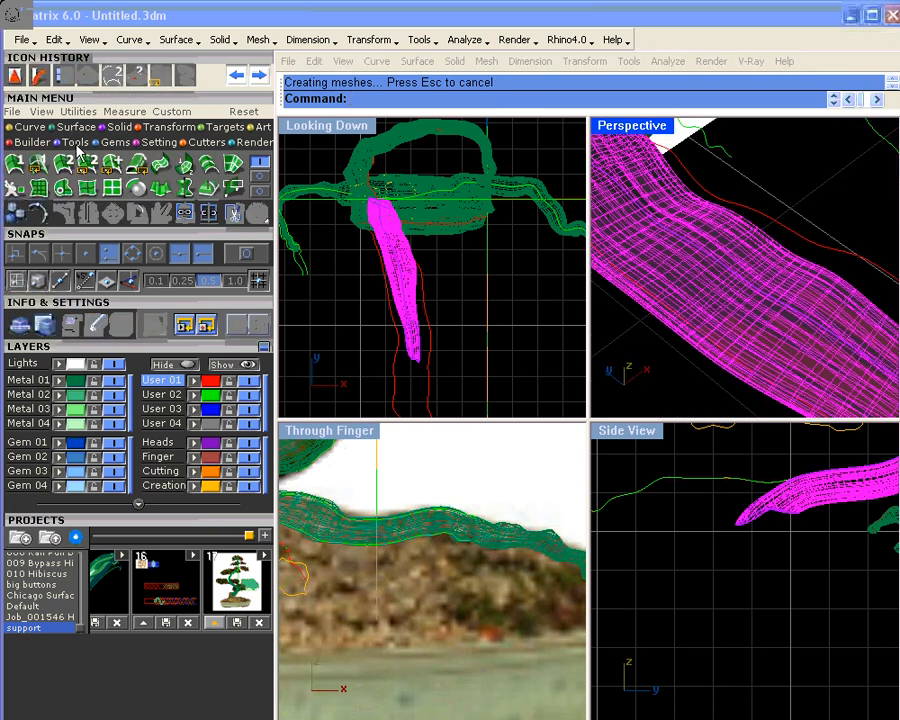
left_click(12, 186)
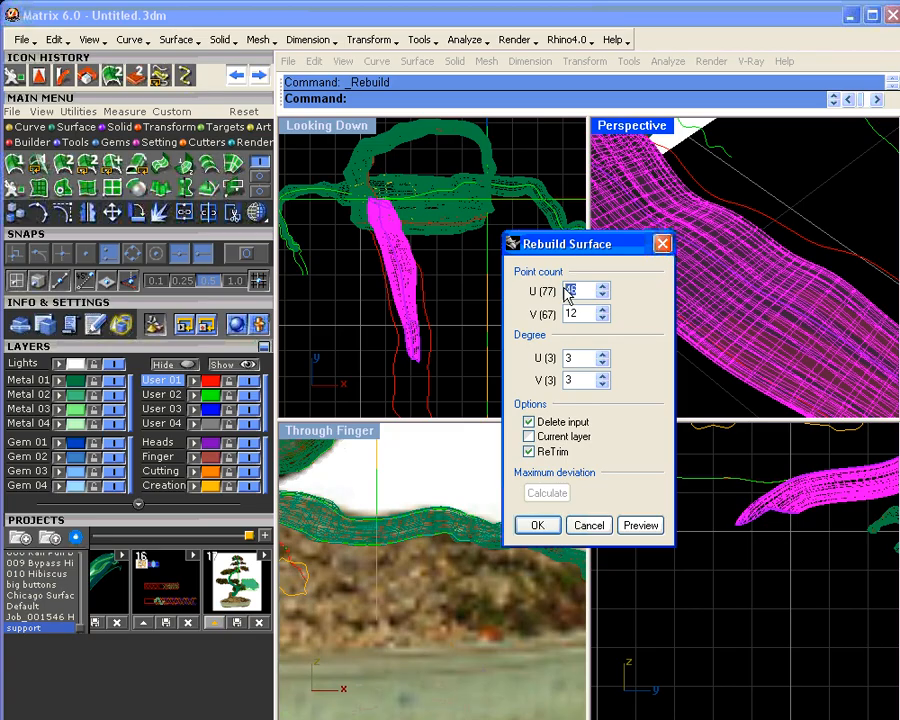
key("Tab")
type("33")
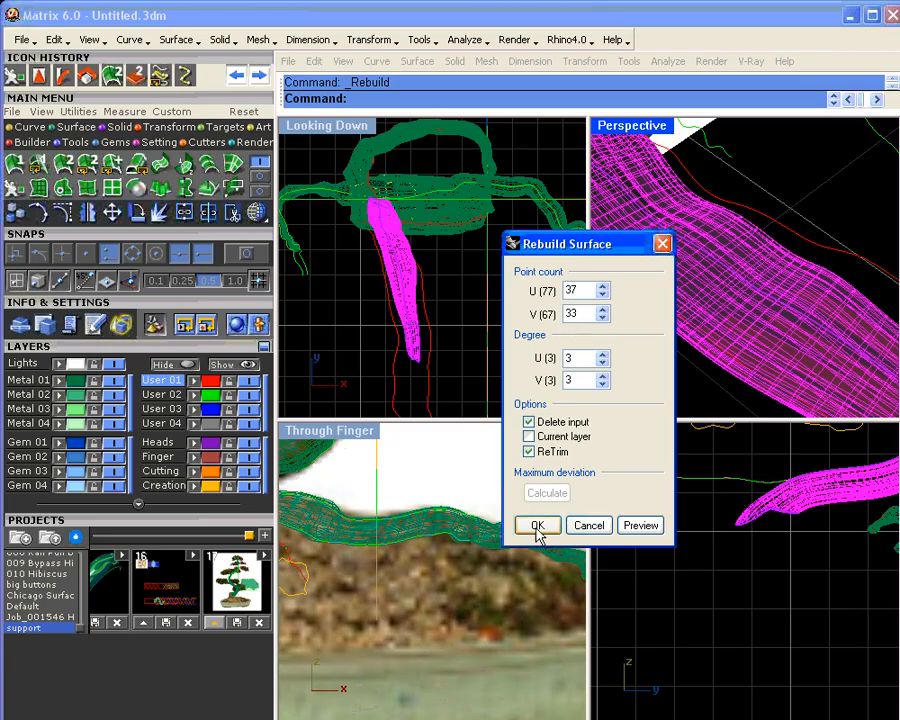
left_click(537, 525)
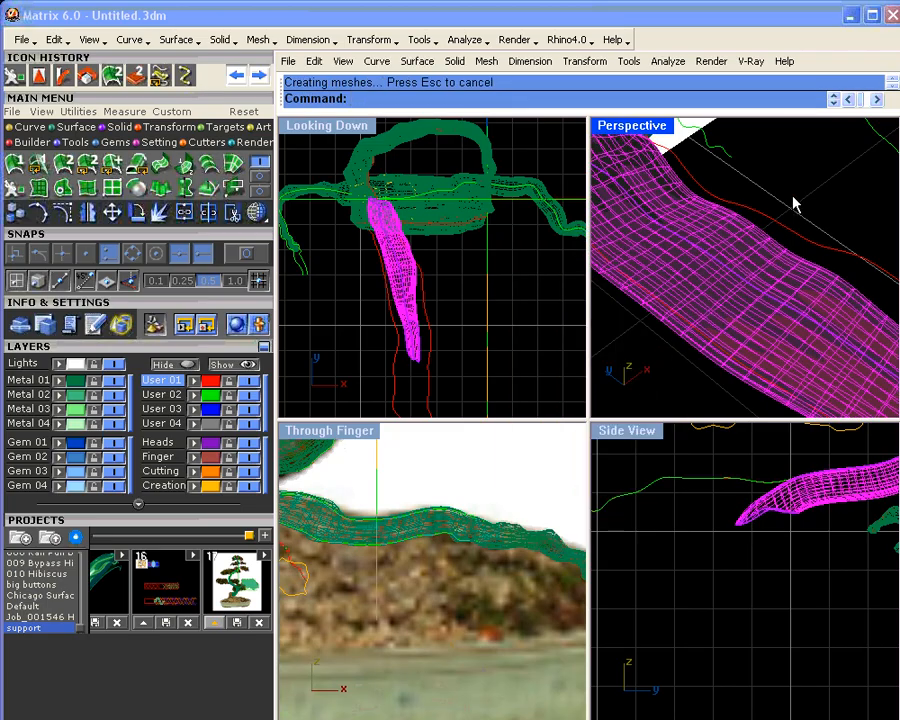
- Flip the surface direction of the rebuilt front root and deselect it
scroll(793, 204, "down", 6)
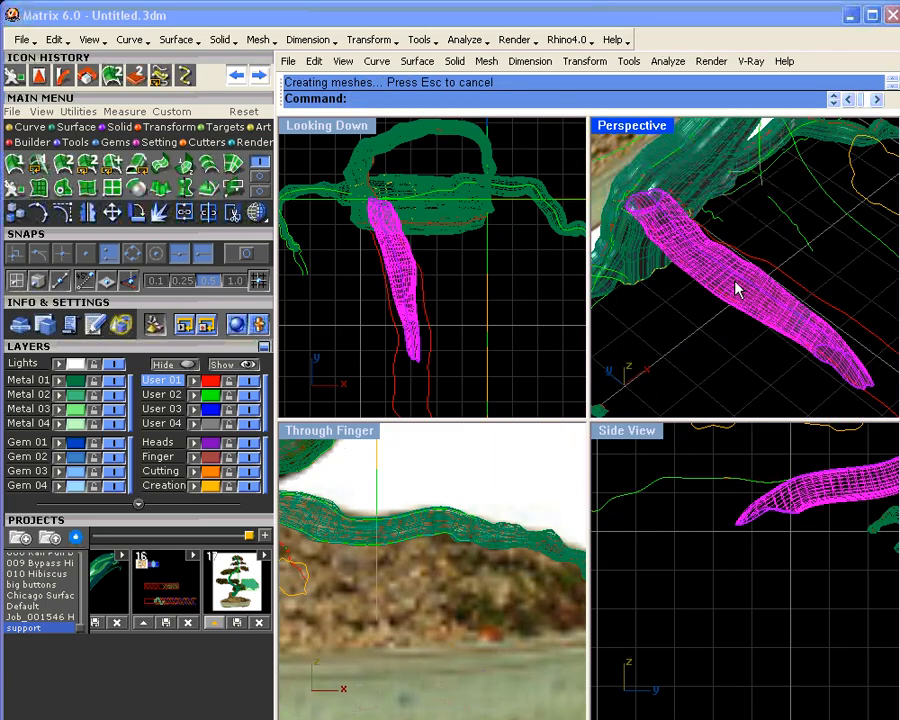
type("Flip")
key("Return")
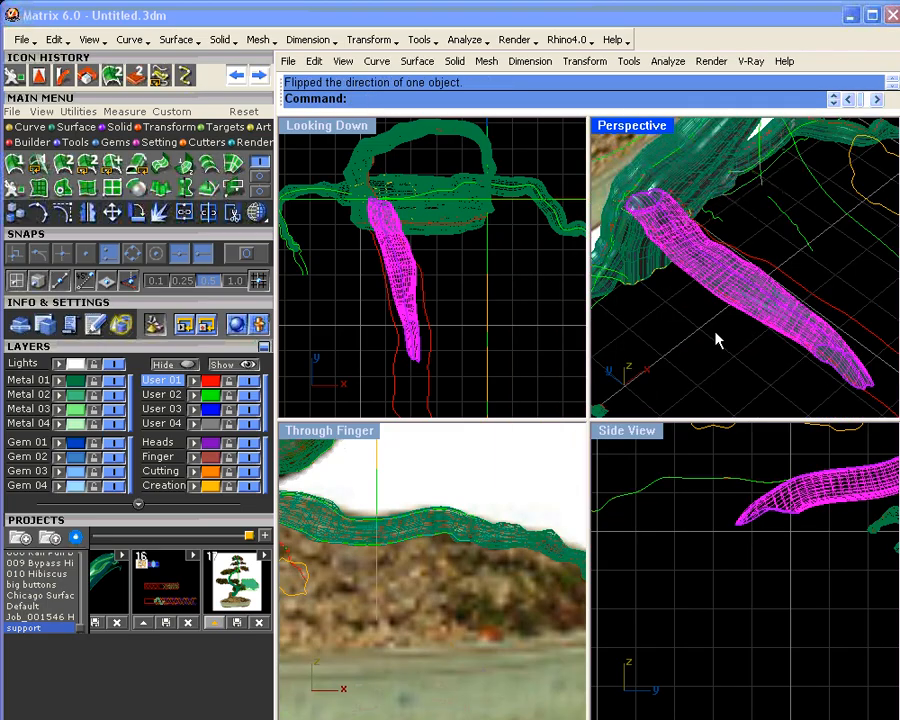
key("Escape")
- Examine how the front root fits the trunk and the reference photo in the Perspective and Through Finger views
right_click_drag(716, 340, 785, 318)
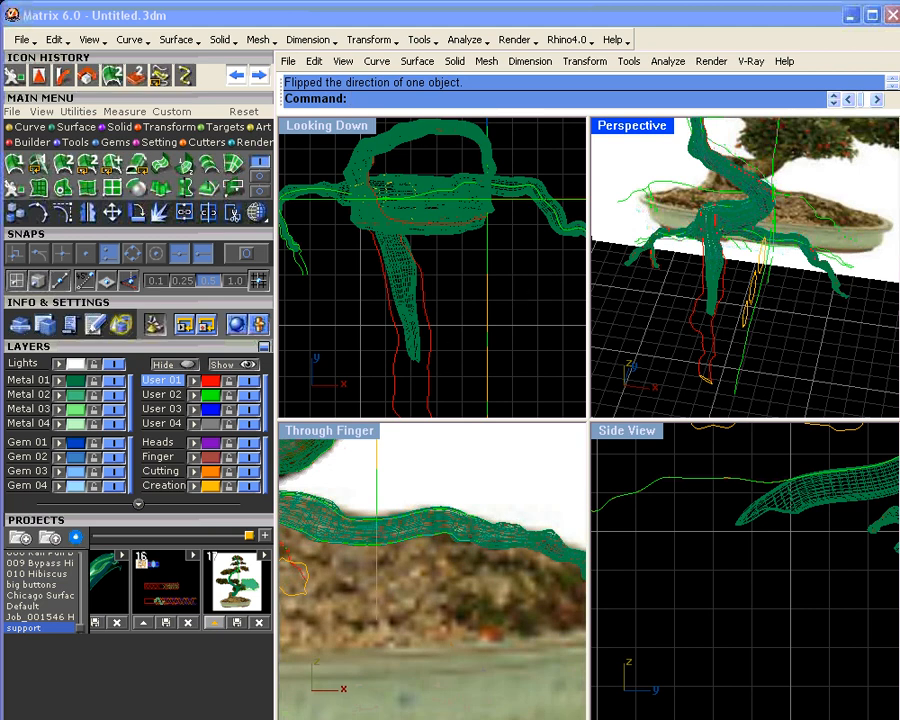
scroll(403, 538, "down", 10)
right_click_drag(384, 507, 466, 524)
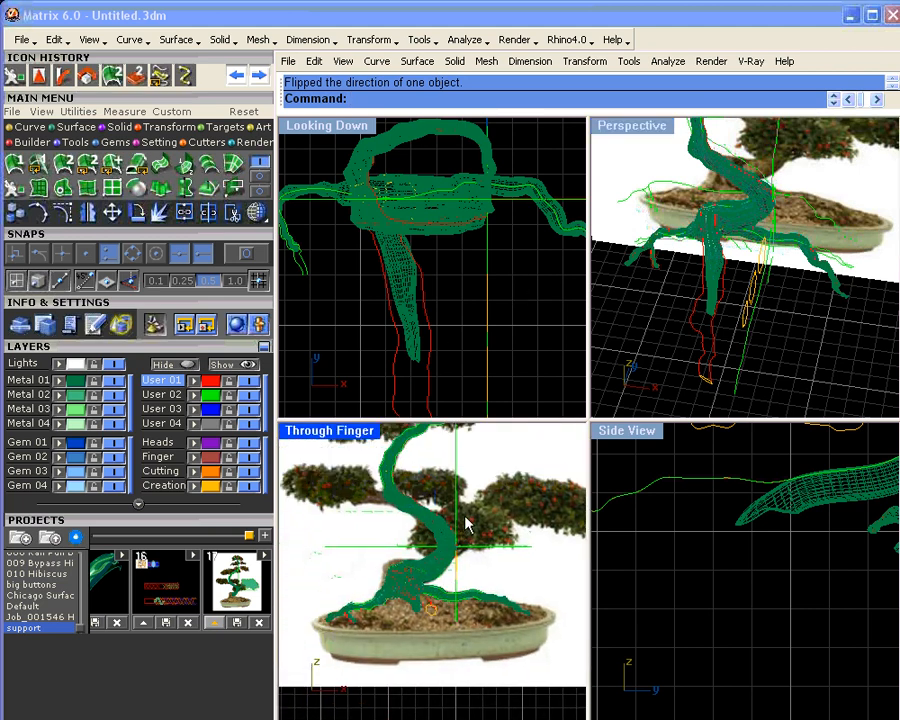
scroll(455, 613, "up", 4)
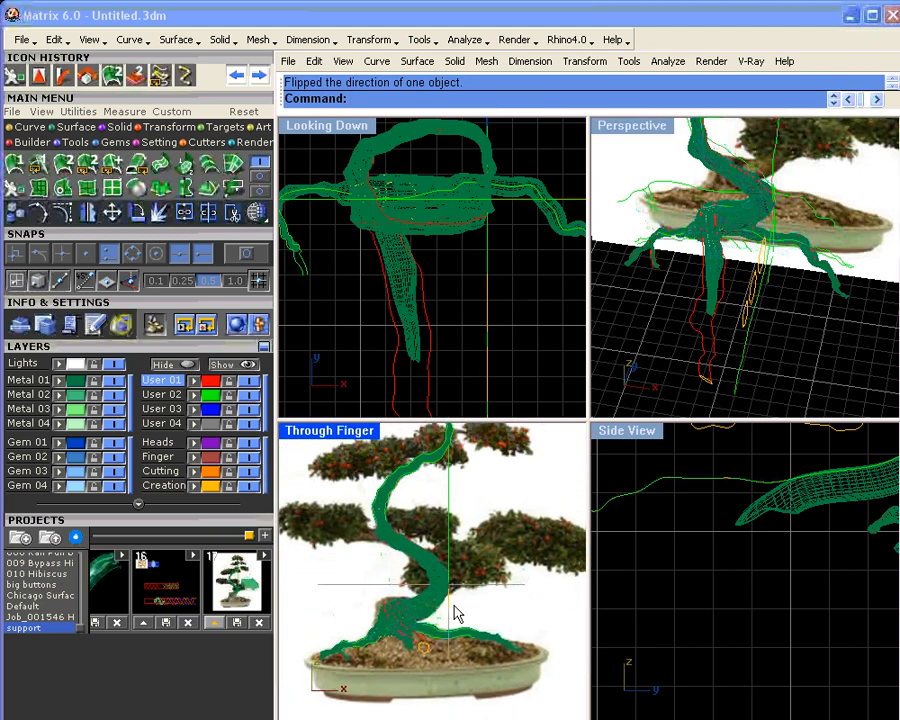
scroll(410, 632, "up", 2)
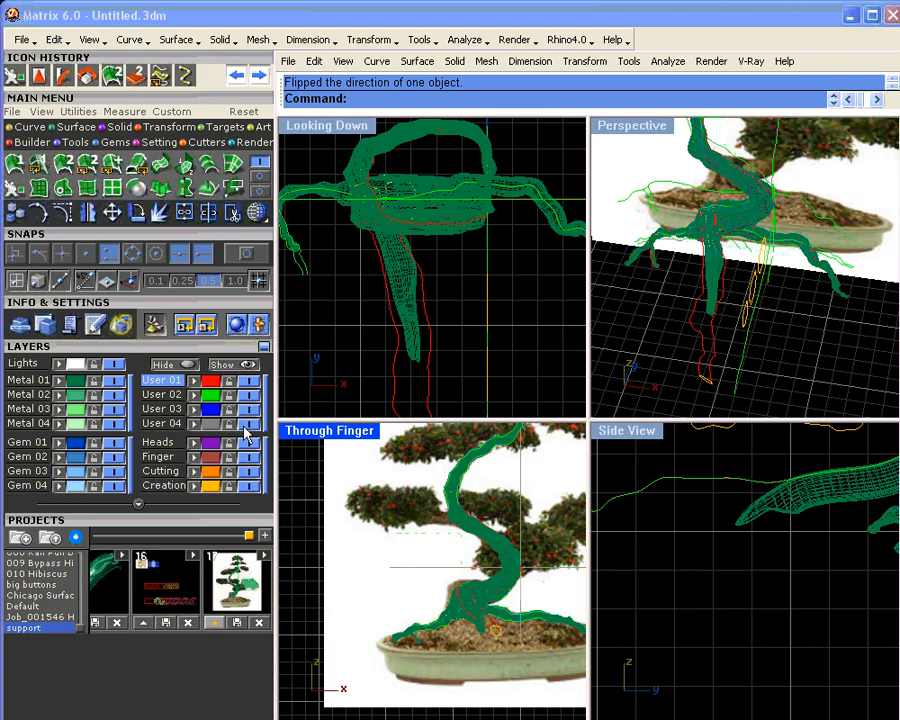
- Examine the whole tree against the reference photo in the Through Finger view and the roots in Perspective
double_click(341, 438)
scroll(628, 408, "down", 3)
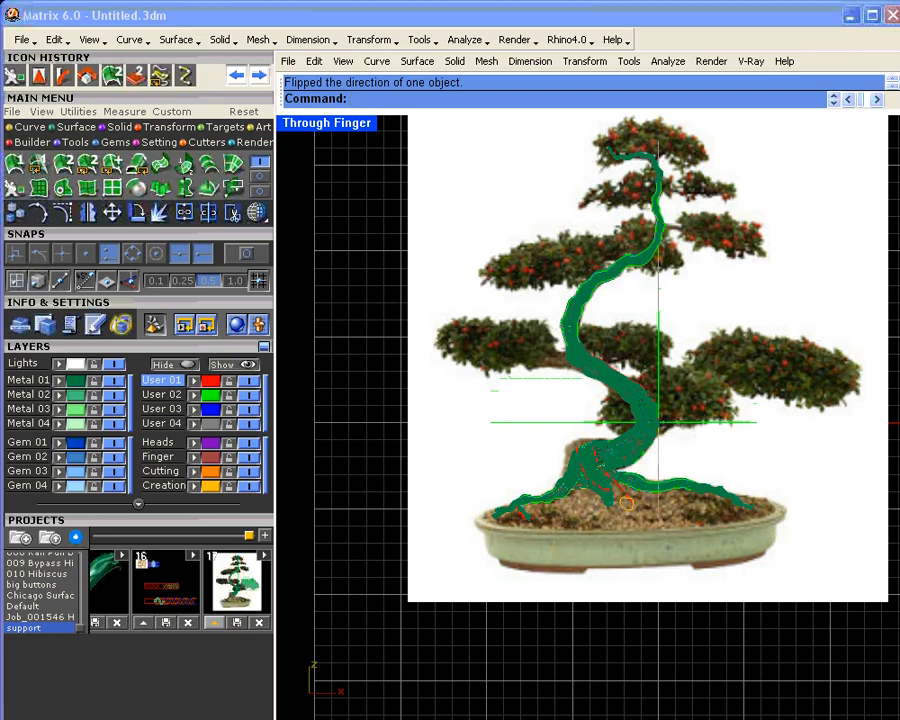
double_click(358, 124)
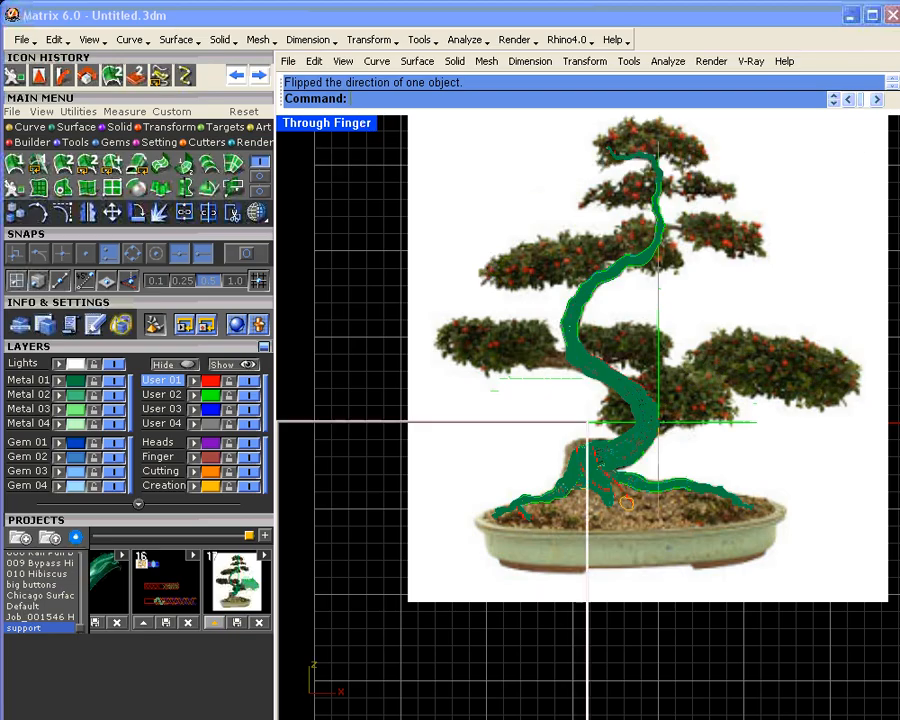
right_click_drag(743, 301, 690, 324)
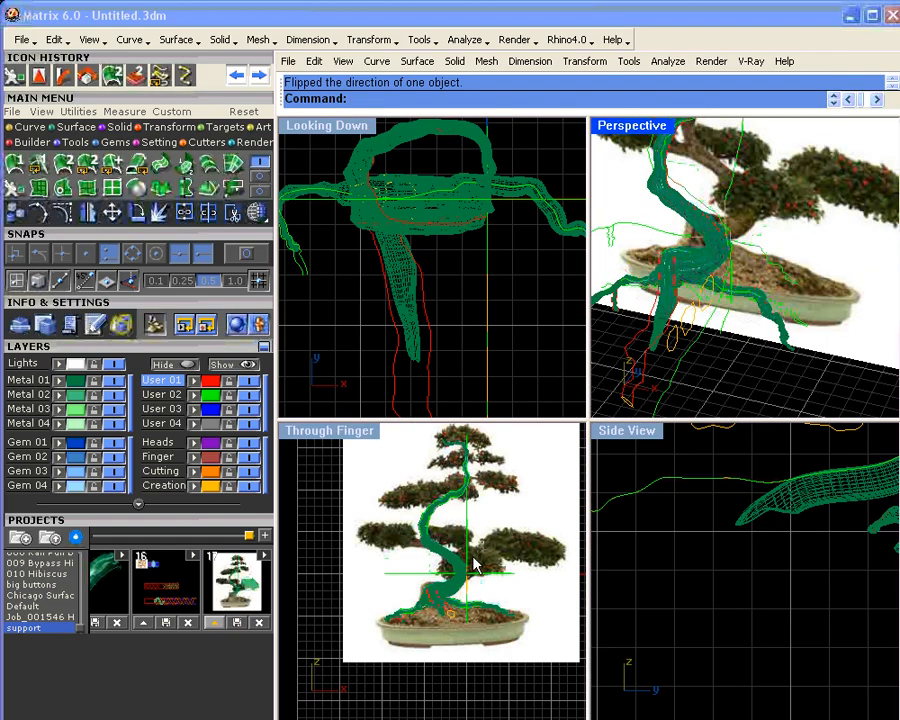
left_click(481, 563)
scroll(481, 563, "up", 8)
right_click_drag(481, 562, 425, 569)
scroll(425, 569, "down", 8)
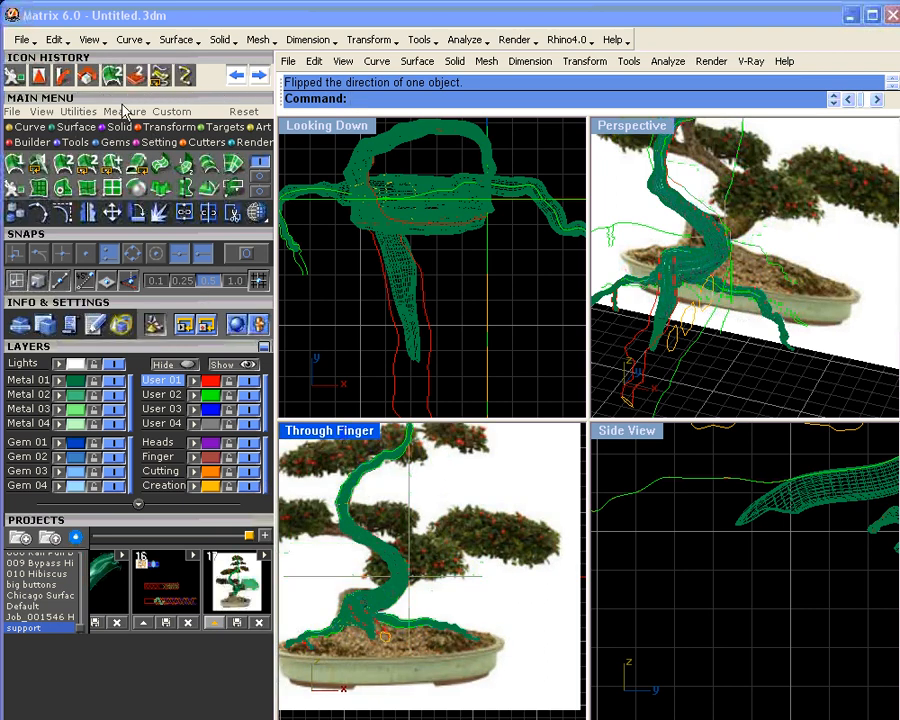
- Draw a degree 3 interpolated curve on layer User 02 in Through Finger, from the trunk's lower bend along the right-hand branch into its foliage
left_click(31, 126)
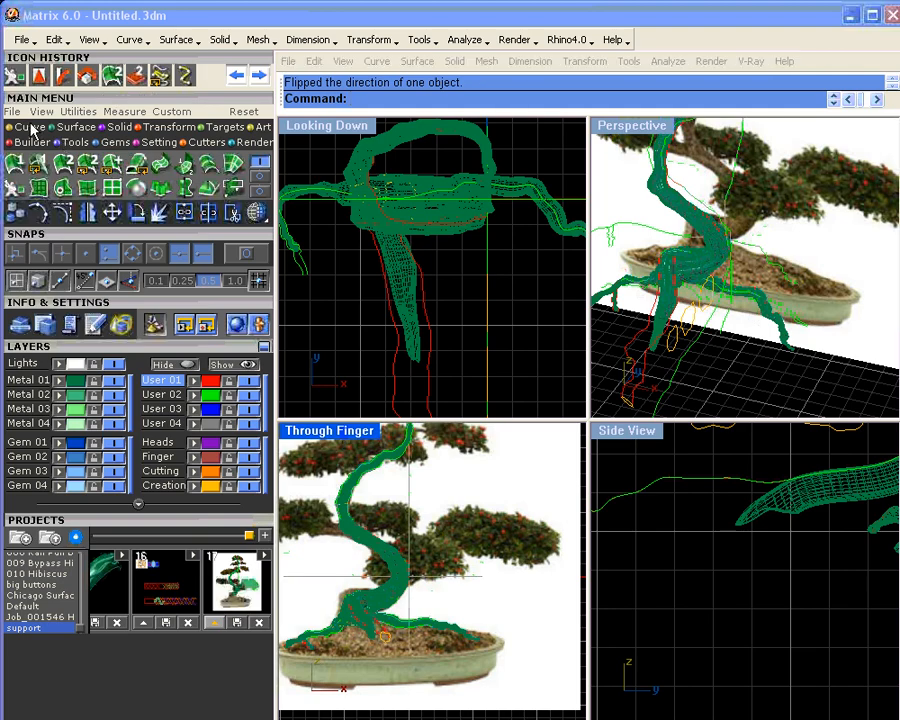
left_click(62, 163)
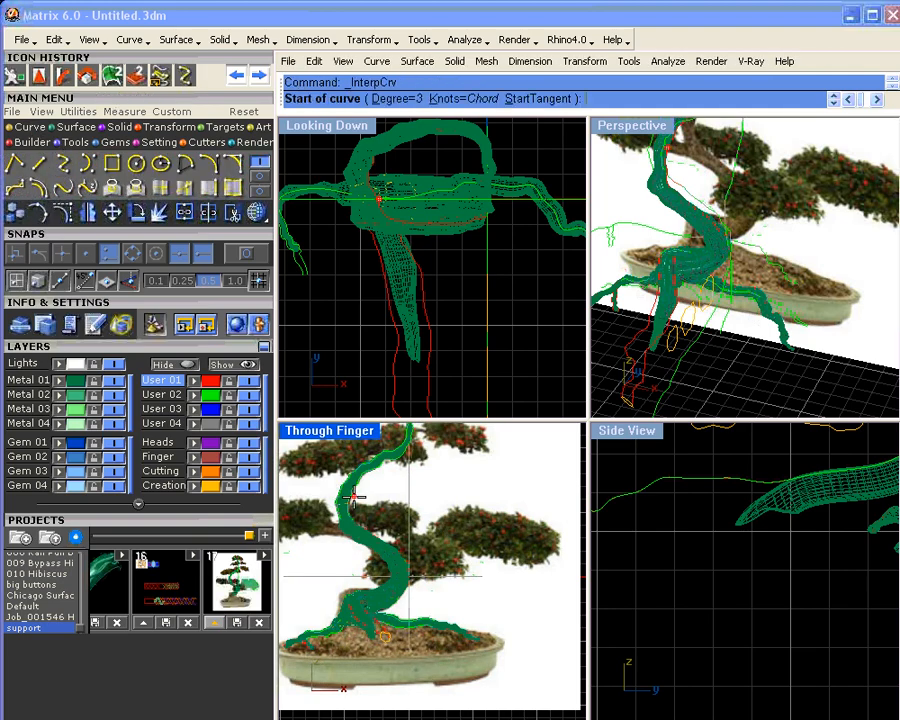
left_click(165, 394)
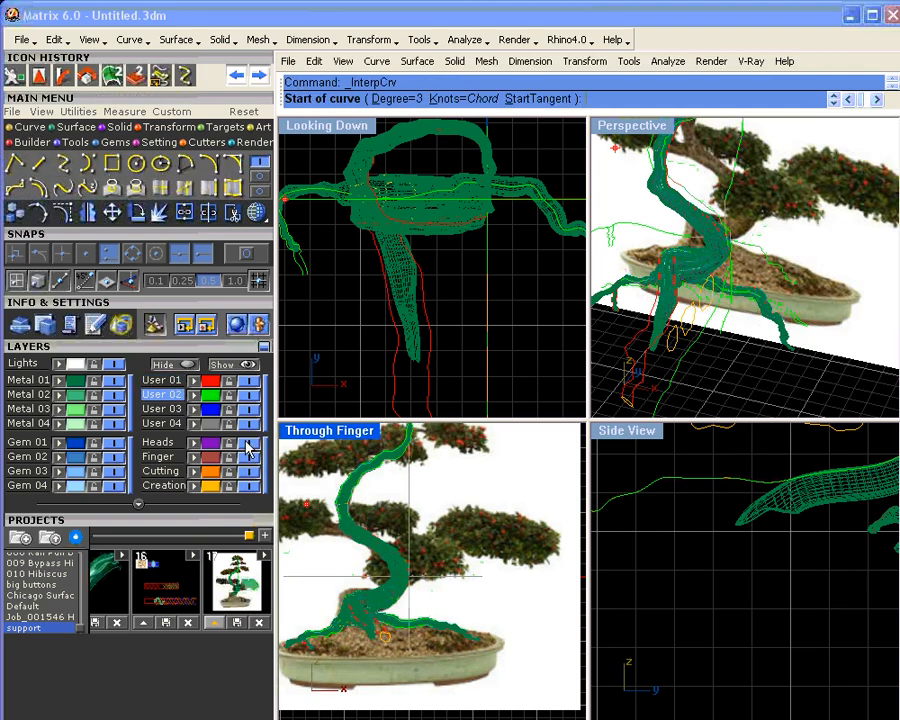
scroll(410, 567, "up", 2)
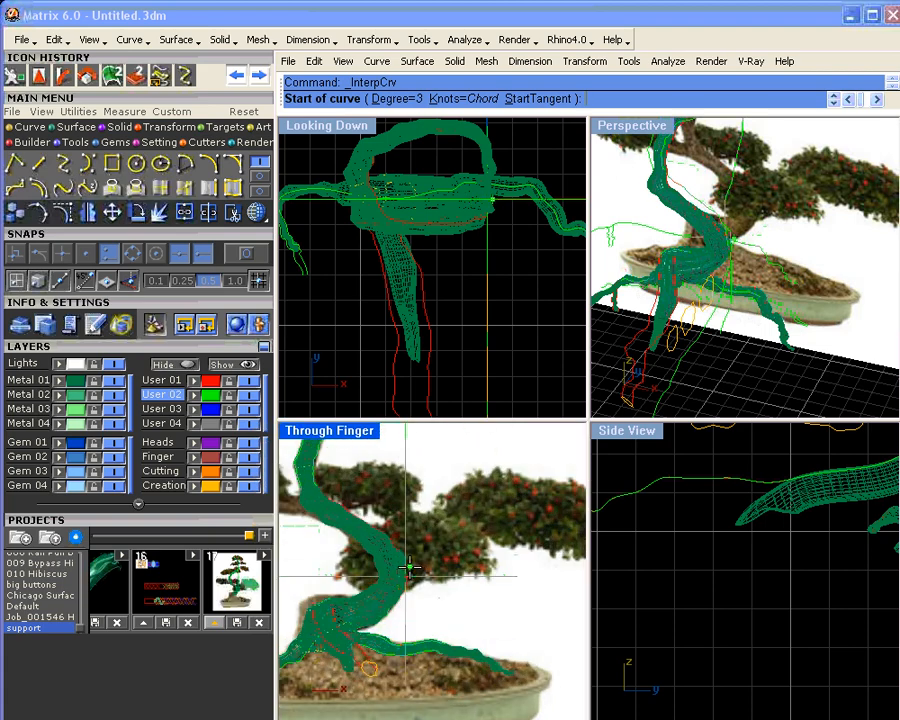
scroll(410, 567, "up", 3)
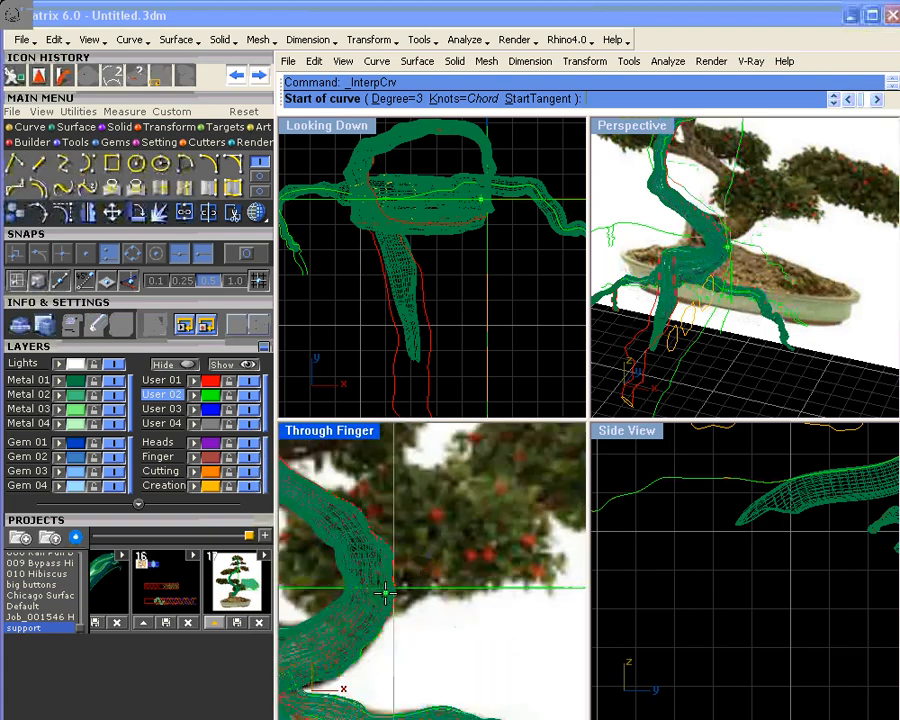
scroll(385, 592, "up", 2)
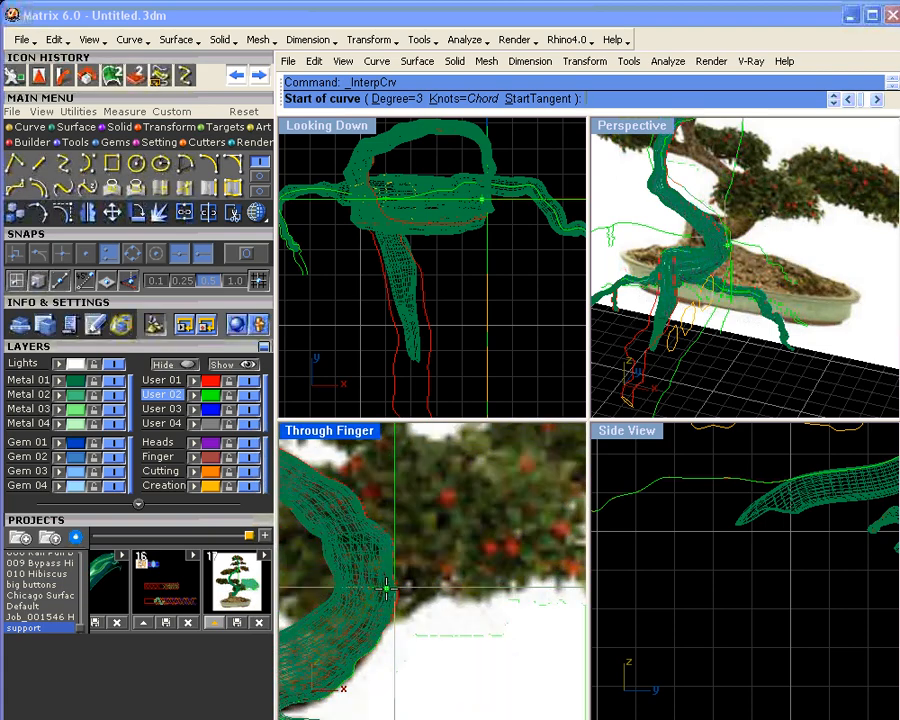
left_click(385, 582)
left_click(387, 571)
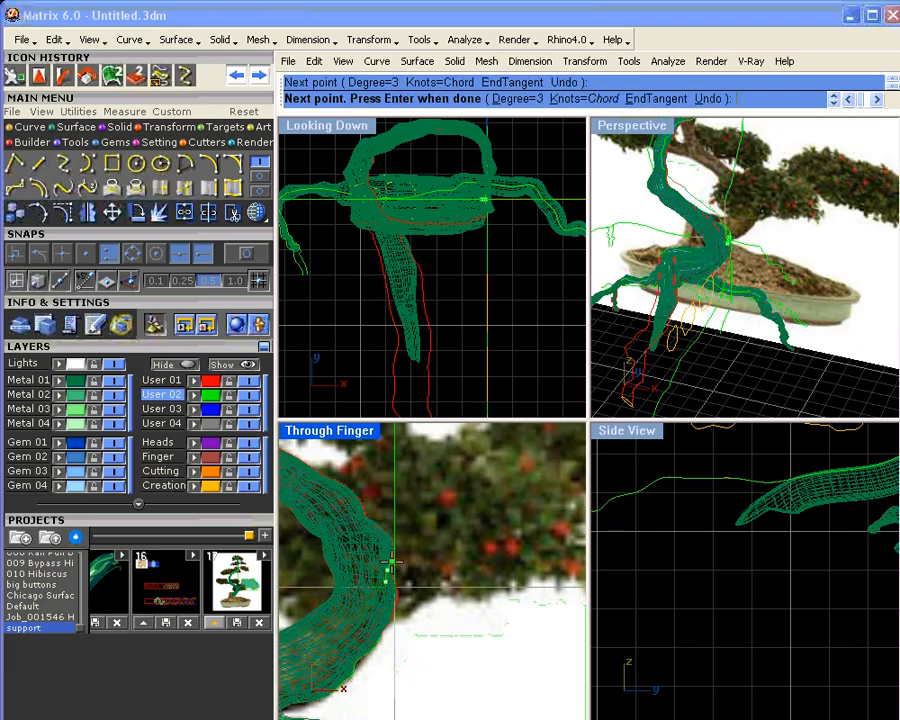
left_click(399, 555)
left_click(415, 547)
left_click(431, 540)
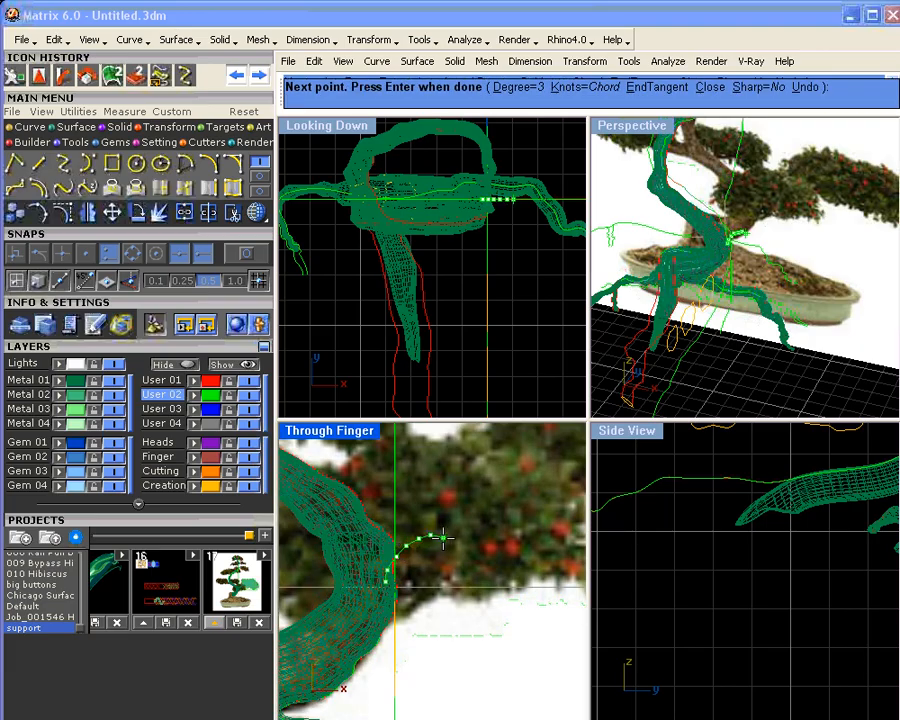
left_click(447, 535)
scroll(461, 531, "down", 3)
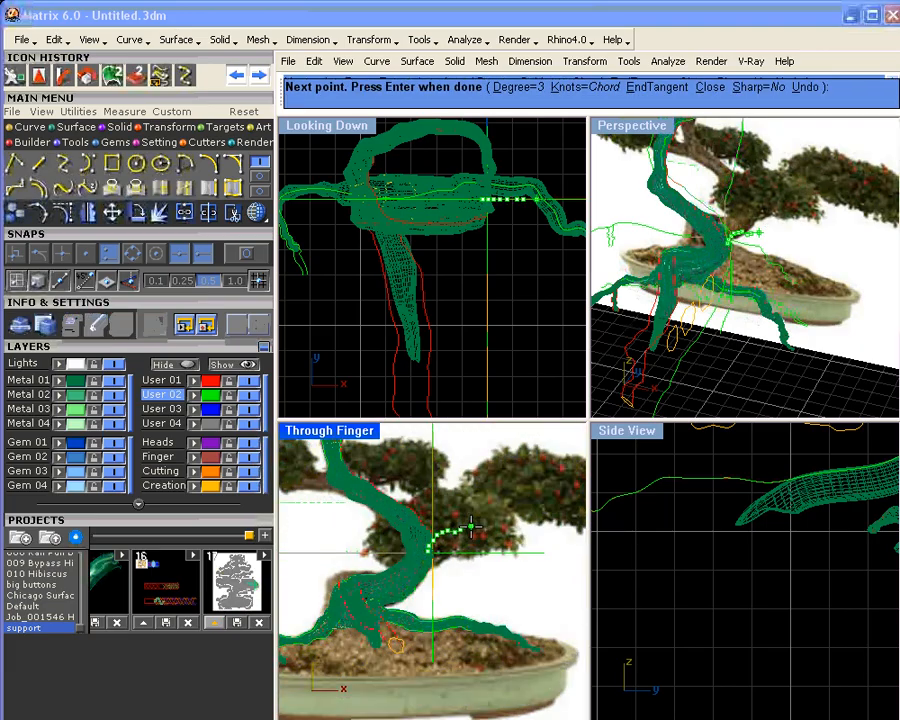
left_click(478, 526)
left_click(486, 522)
left_click(496, 518)
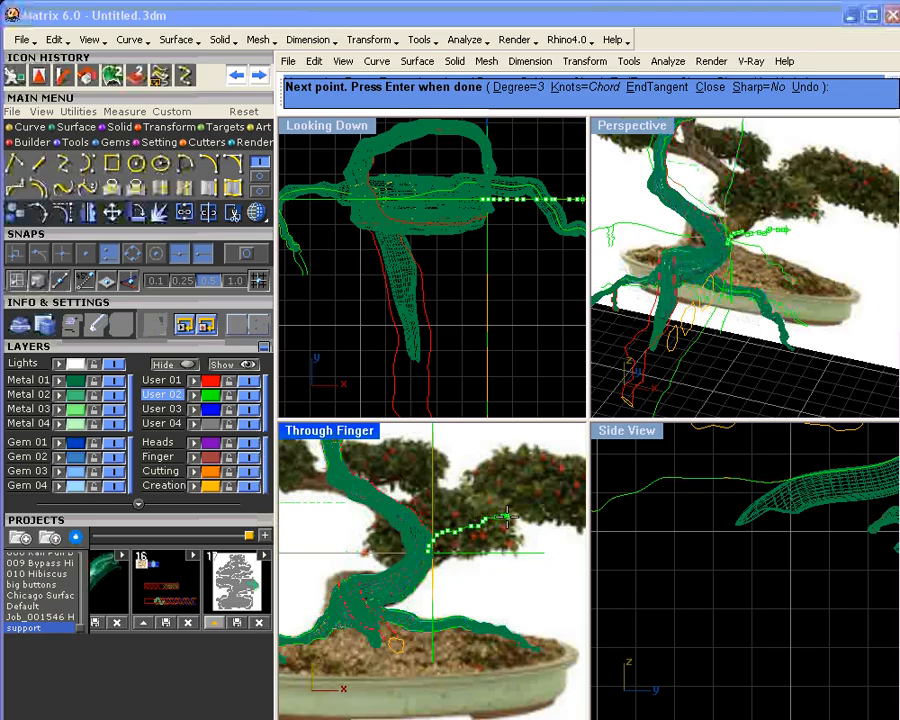
left_click(503, 516)
scroll(480, 520, "up", 4)
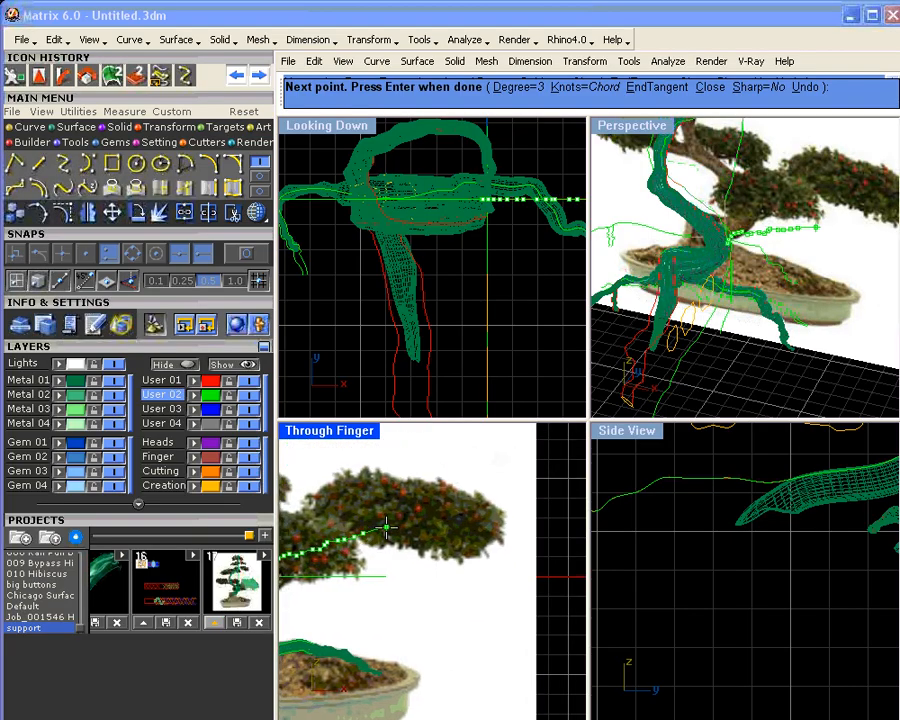
left_click(411, 528)
left_click(421, 532)
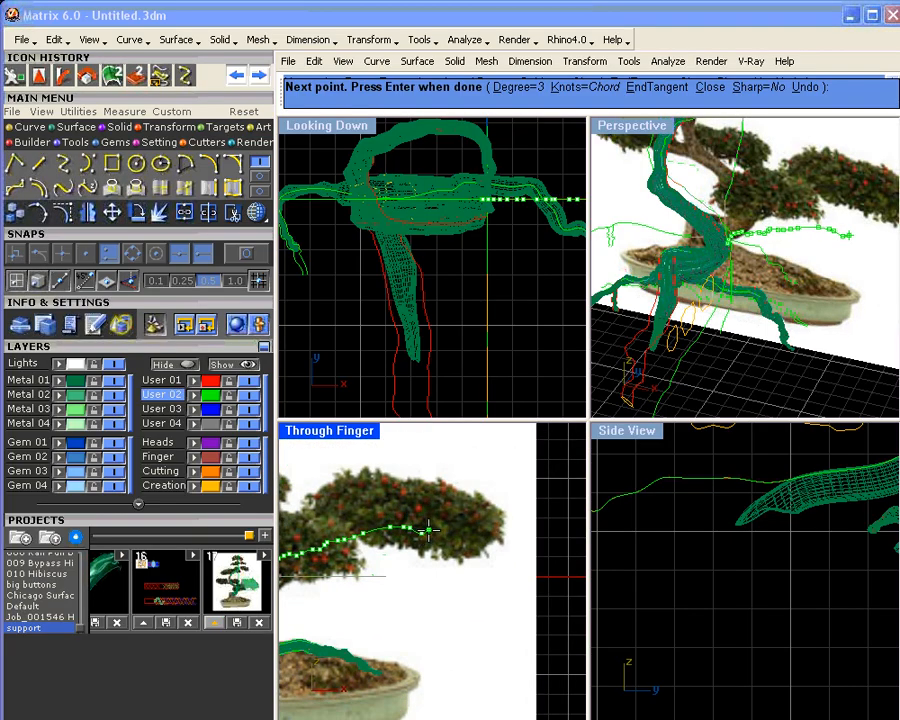
left_click(429, 530)
left_click(438, 531)
left_click(460, 531)
left_click(470, 532)
left_click(479, 534)
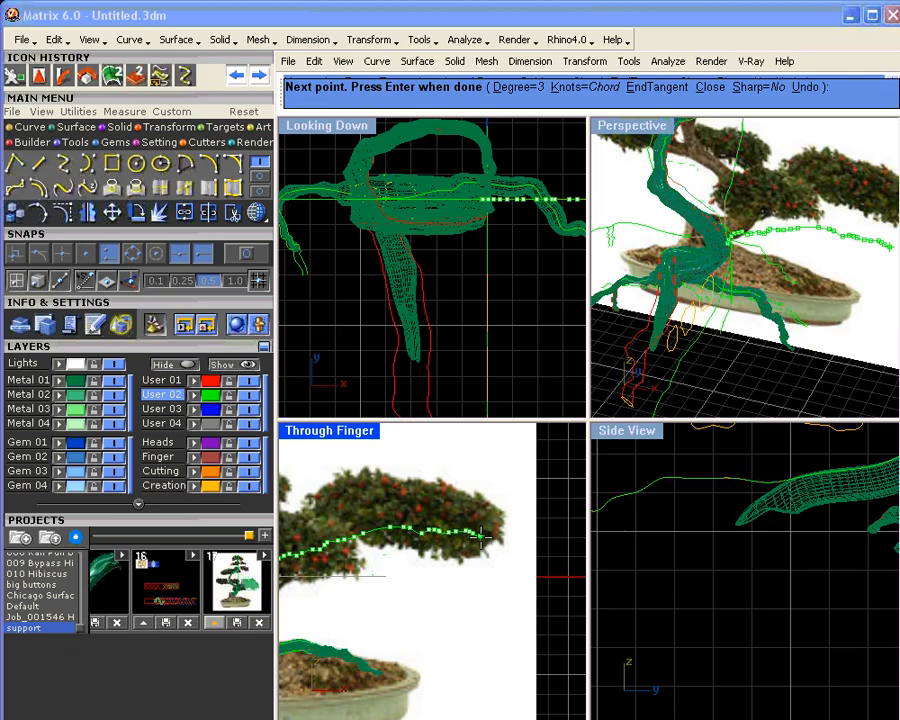
key("Return")
- Draw a second interpolated curve for the branch's upper edge, starting inside the trunk and following above the first curve to the foliage tip
scroll(388, 558, "up", 3)
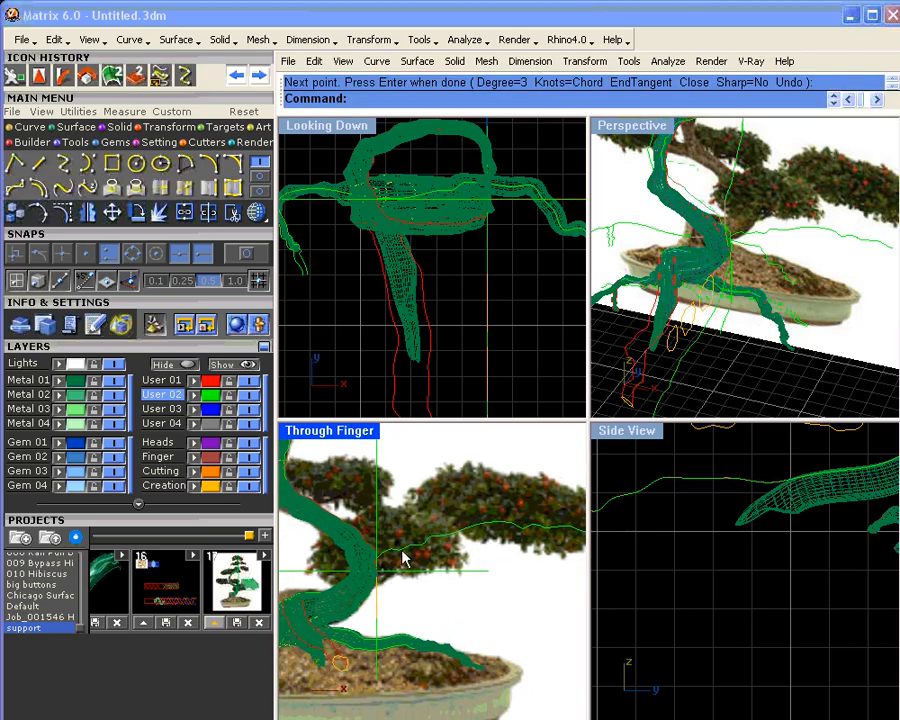
scroll(352, 533, "up", 2)
key("Return")
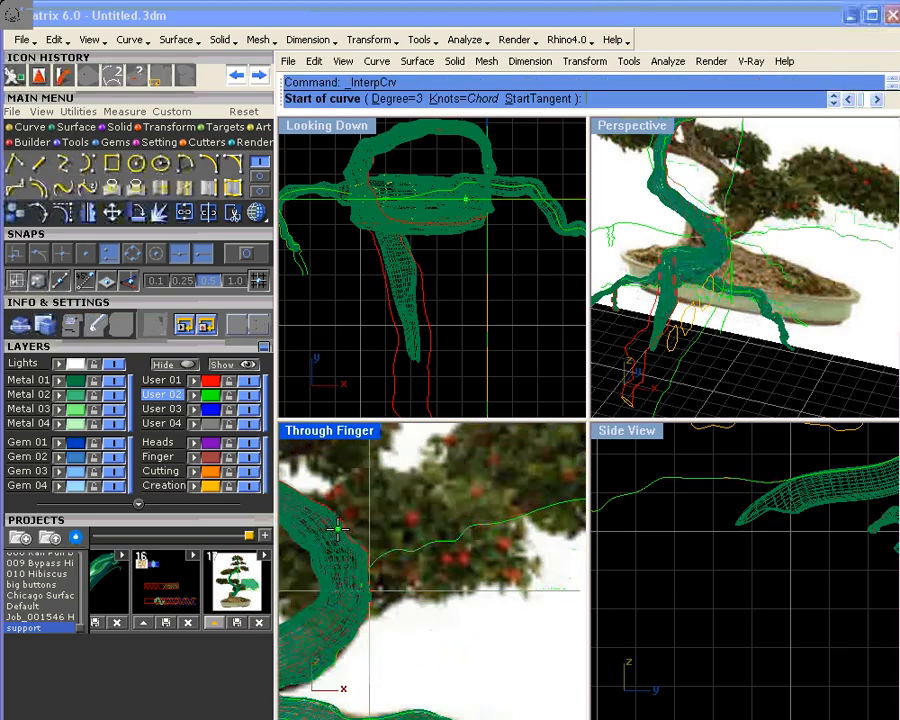
scroll(349, 537, "up", 2)
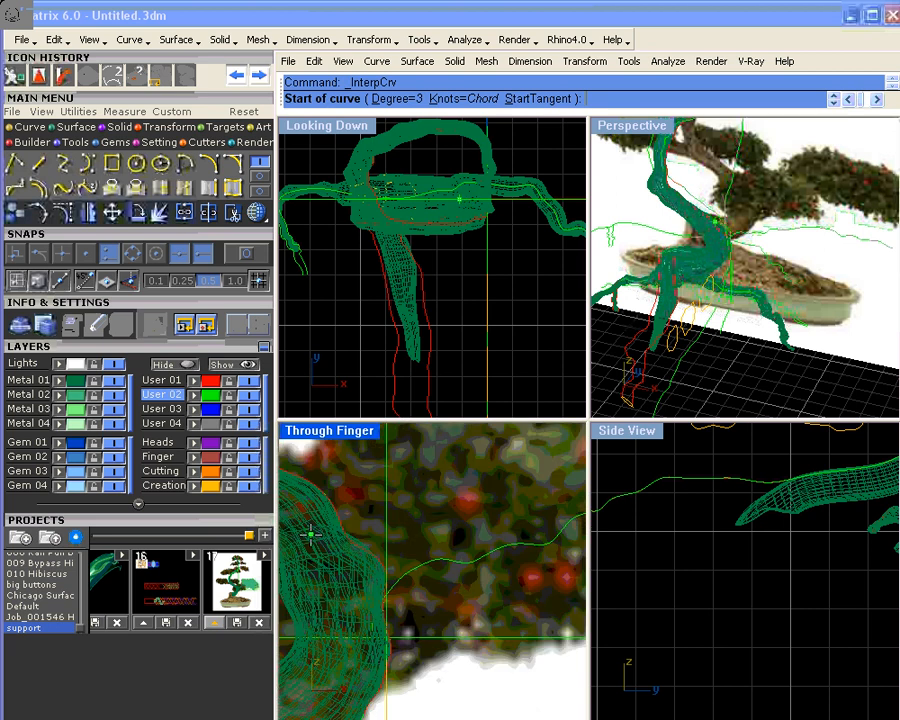
left_click(312, 538)
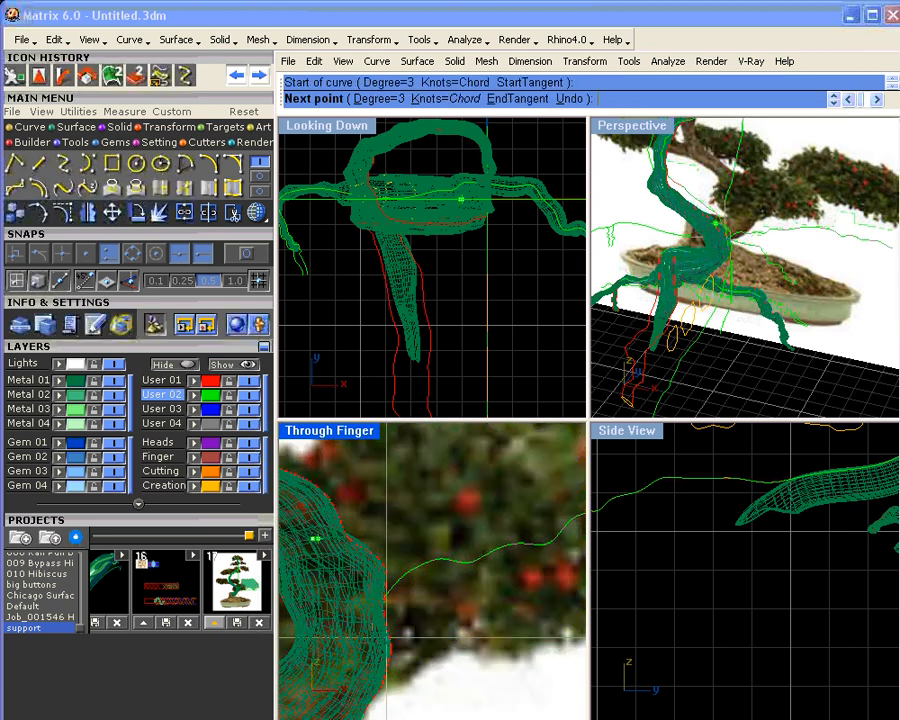
left_click(345, 540)
left_click(348, 540)
left_click(366, 540)
left_click(372, 537)
left_click(379, 534)
left_click(392, 528)
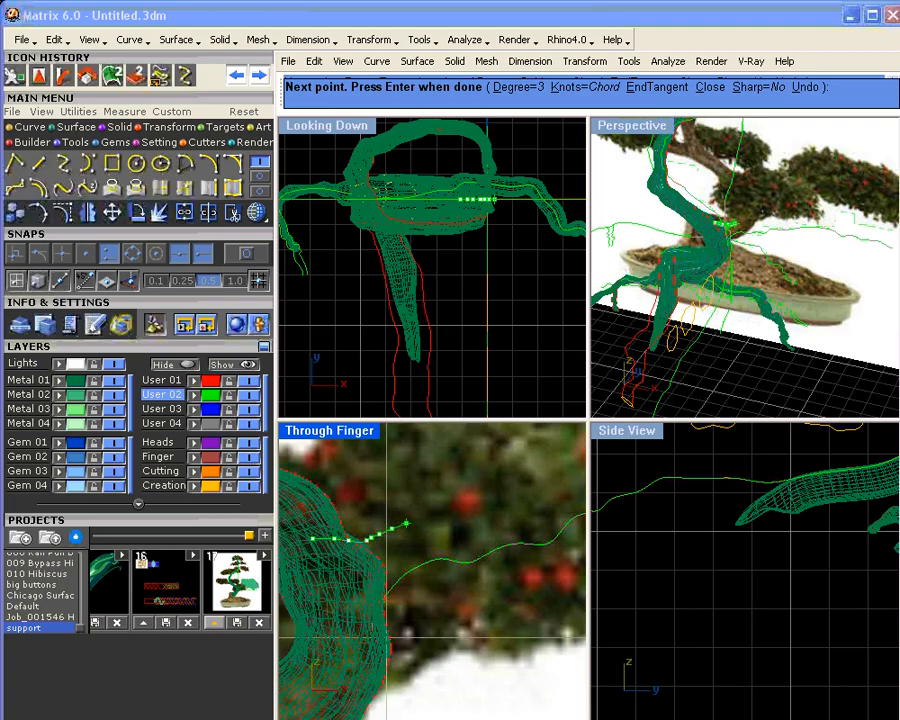
left_click(419, 516)
left_click(444, 515)
left_click(462, 516)
left_click(473, 512)
left_click(478, 506)
left_click(483, 502)
left_click(490, 499)
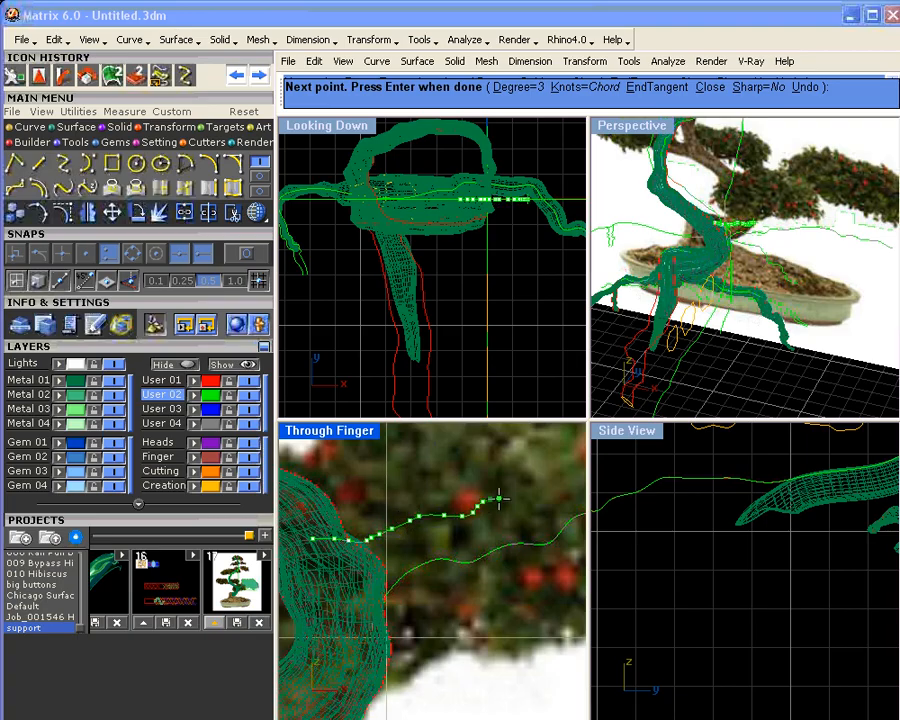
left_click(513, 497)
left_click(530, 503)
left_click(536, 497)
right_click_drag(533, 495, 347, 526)
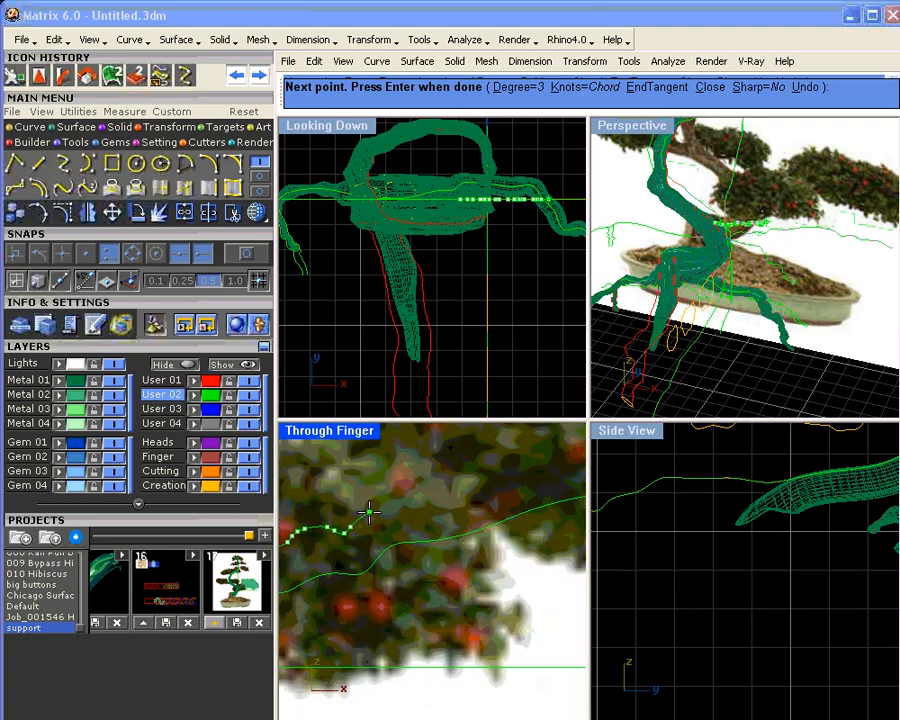
left_click(382, 510)
left_click(396, 501)
left_click(404, 501)
left_click(427, 503)
left_click(440, 504)
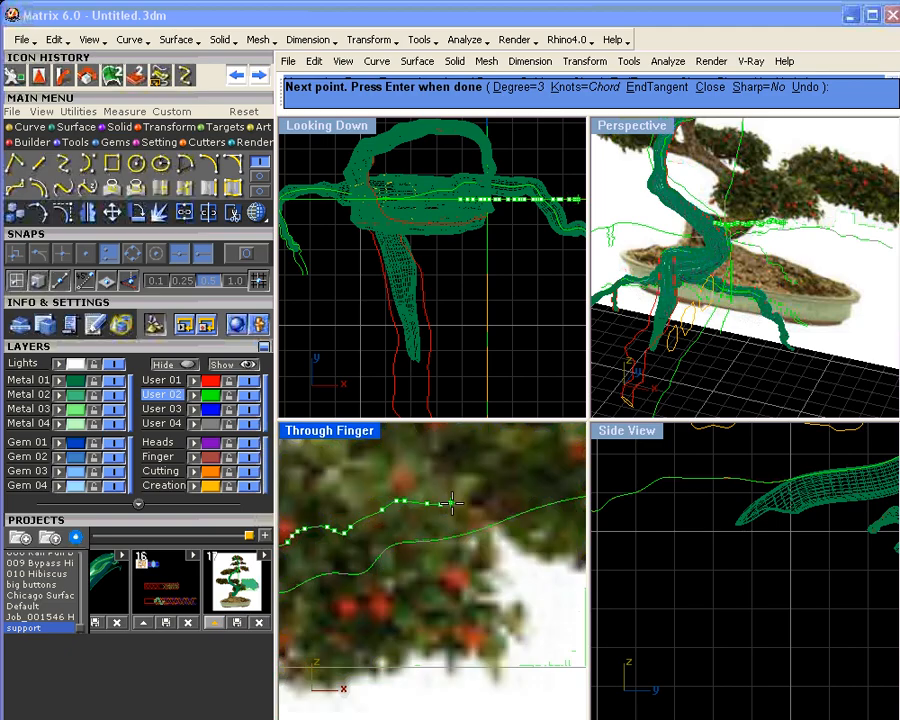
left_click(450, 502)
left_click(467, 499)
right_click_drag(479, 494, 367, 500)
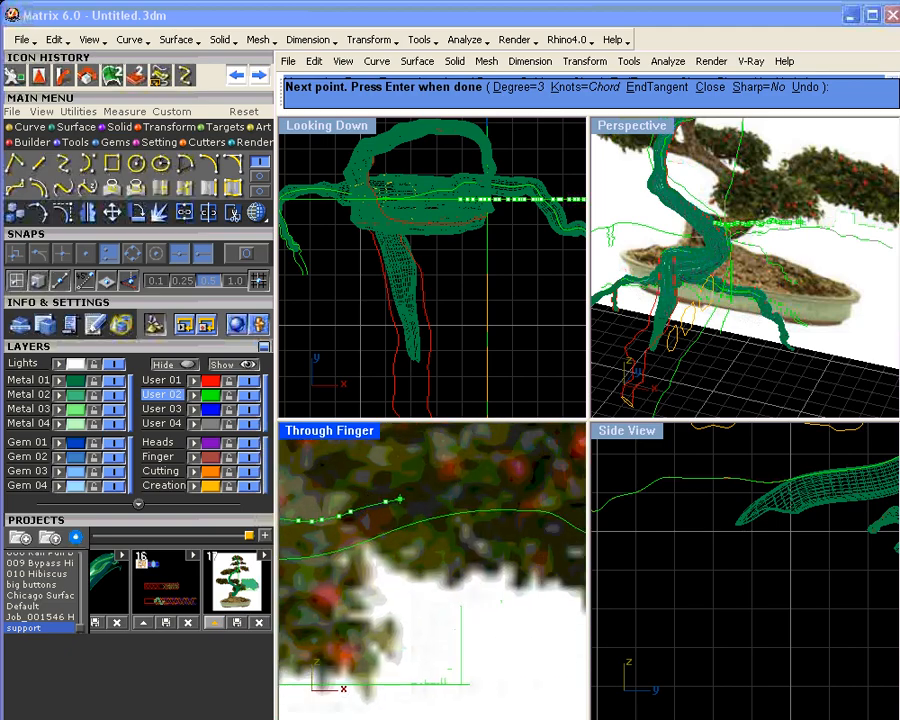
left_click(437, 490)
left_click(455, 483)
left_click(472, 485)
left_click(487, 483)
left_click(497, 482)
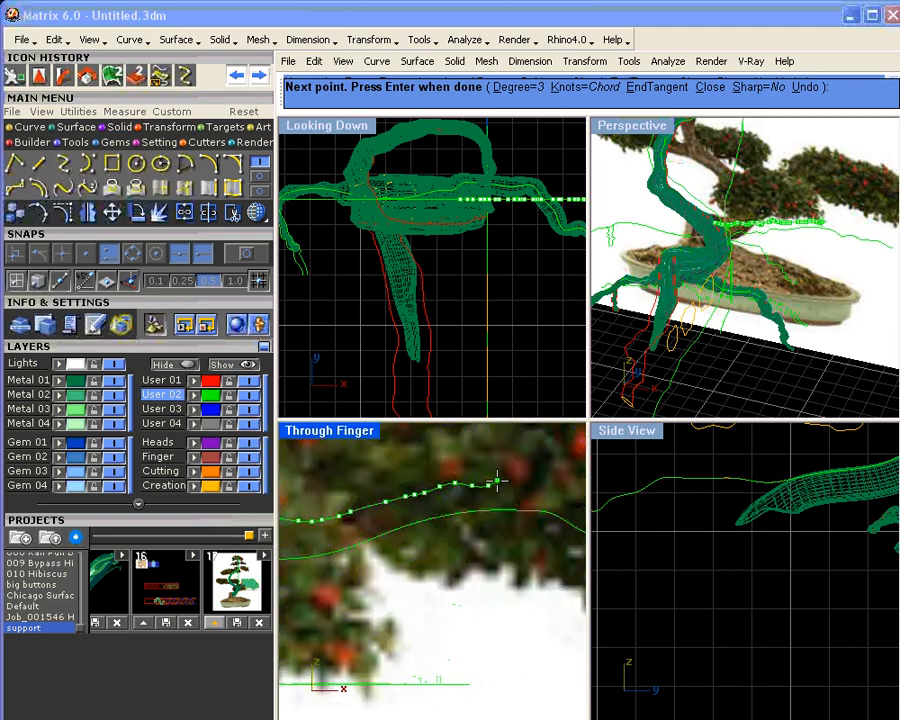
right_click_drag(516, 482, 361, 477)
left_click(389, 474)
left_click(418, 478)
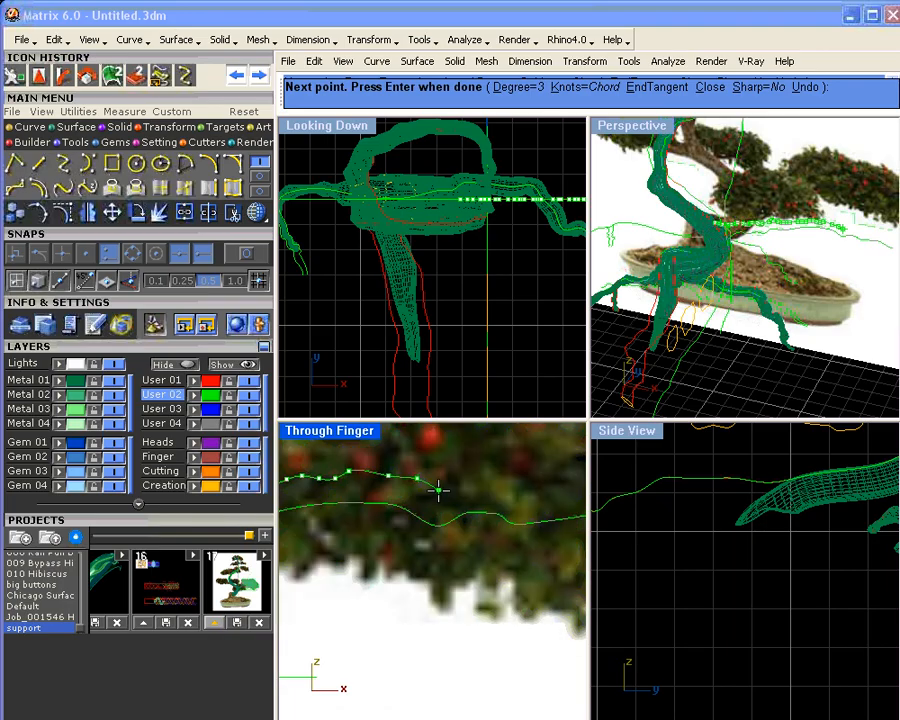
left_click(441, 493)
left_click(473, 489)
left_click(488, 487)
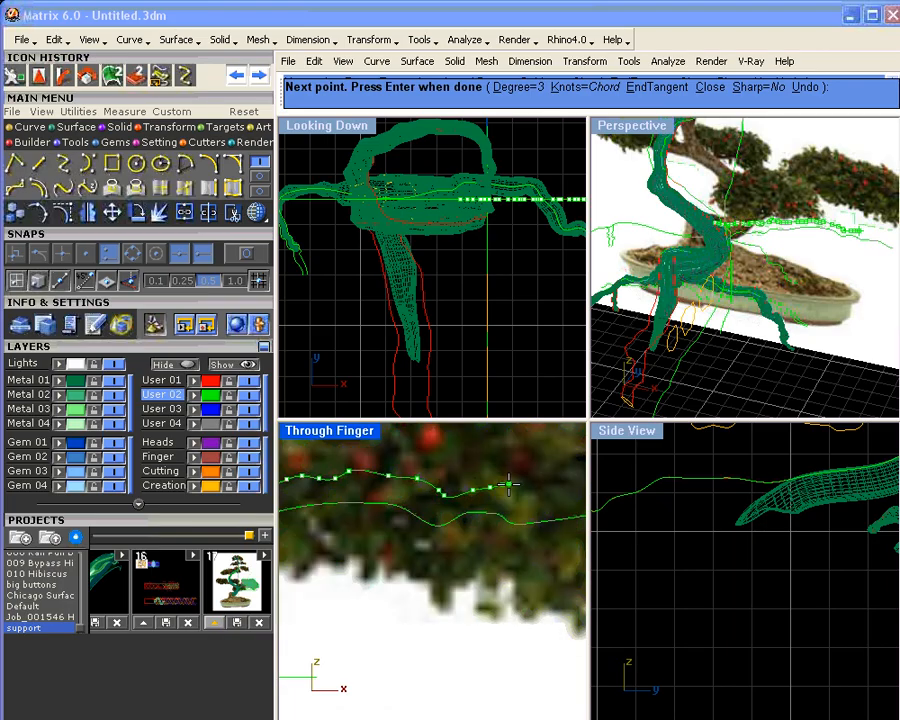
left_click(503, 486)
left_click(528, 495)
right_click_drag(528, 495, 352, 509)
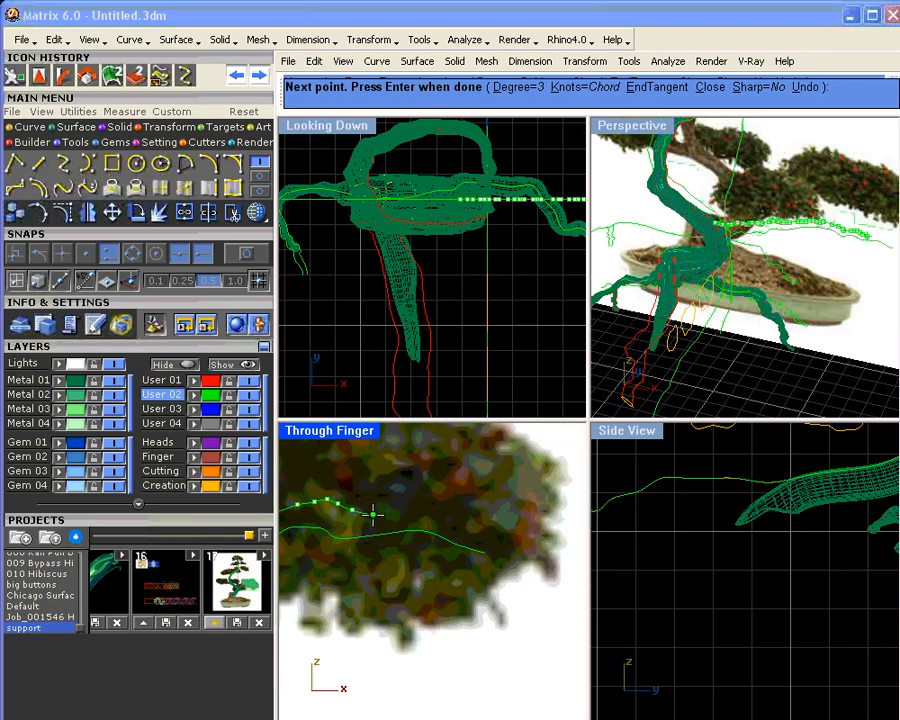
left_click(374, 514)
left_click(395, 511)
left_click(413, 514)
left_click(432, 519)
left_click(449, 524)
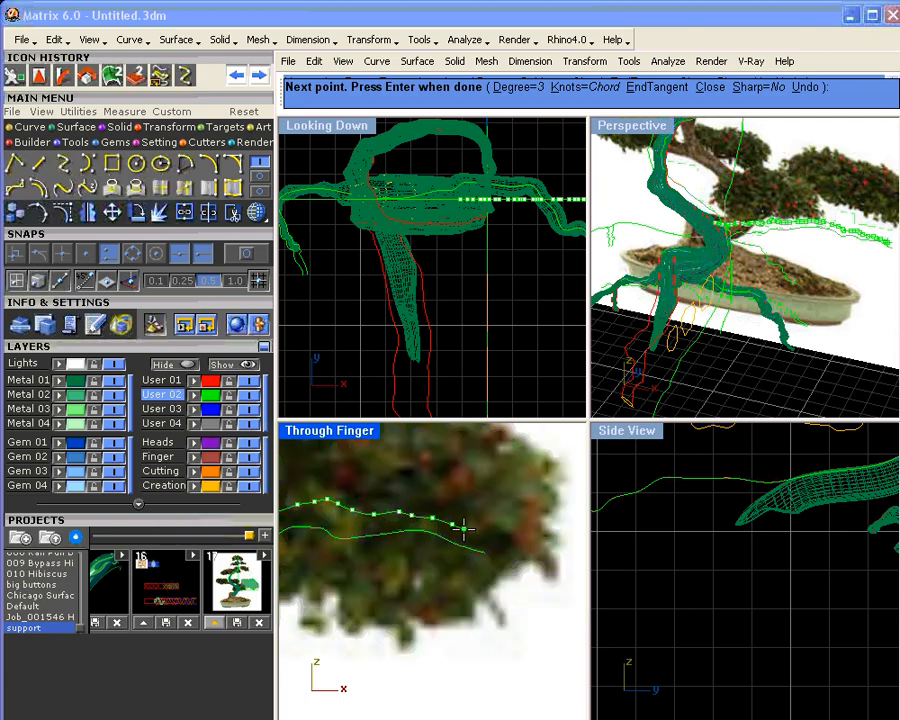
left_click(466, 530)
key("Return")
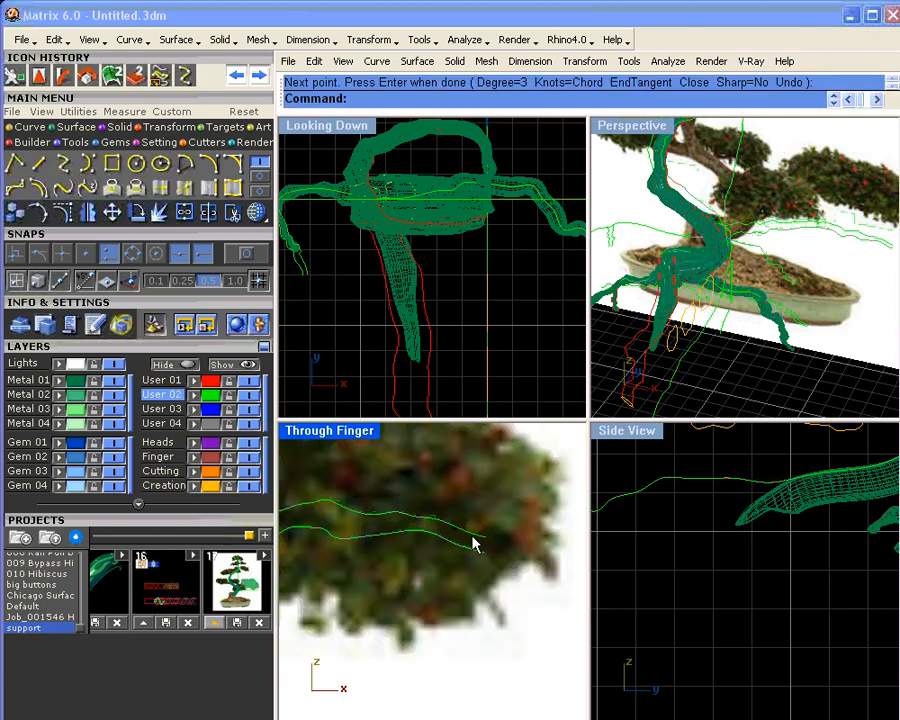
- Inspect the two branch curves against the trunk and photo in the Perspective and Through Finger views
scroll(472, 540, "down", 6)
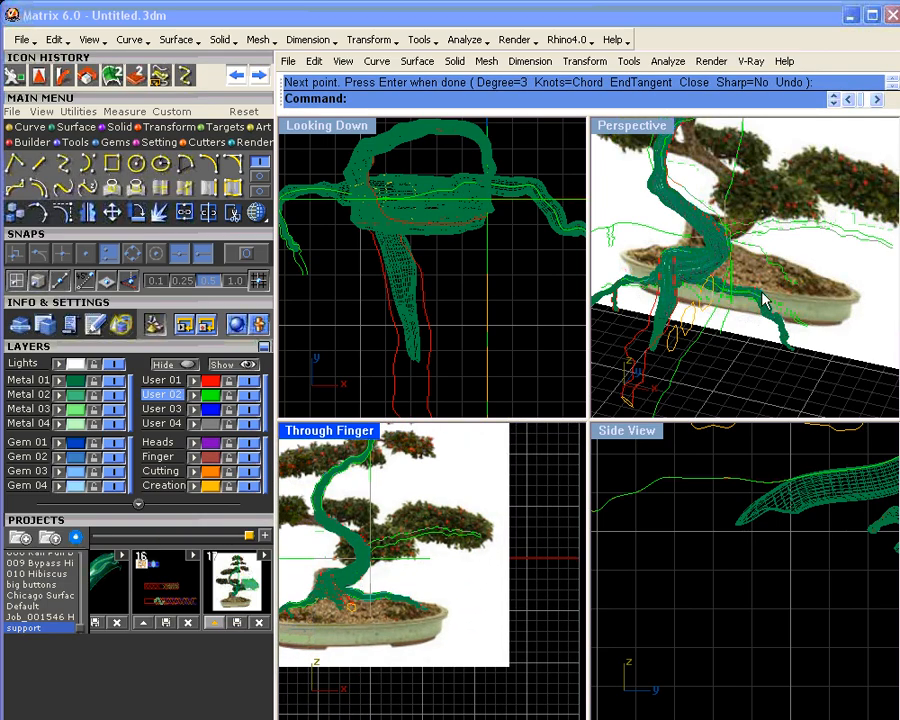
right_click_drag(760, 262, 660, 250)
scroll(482, 543, "up", 5)
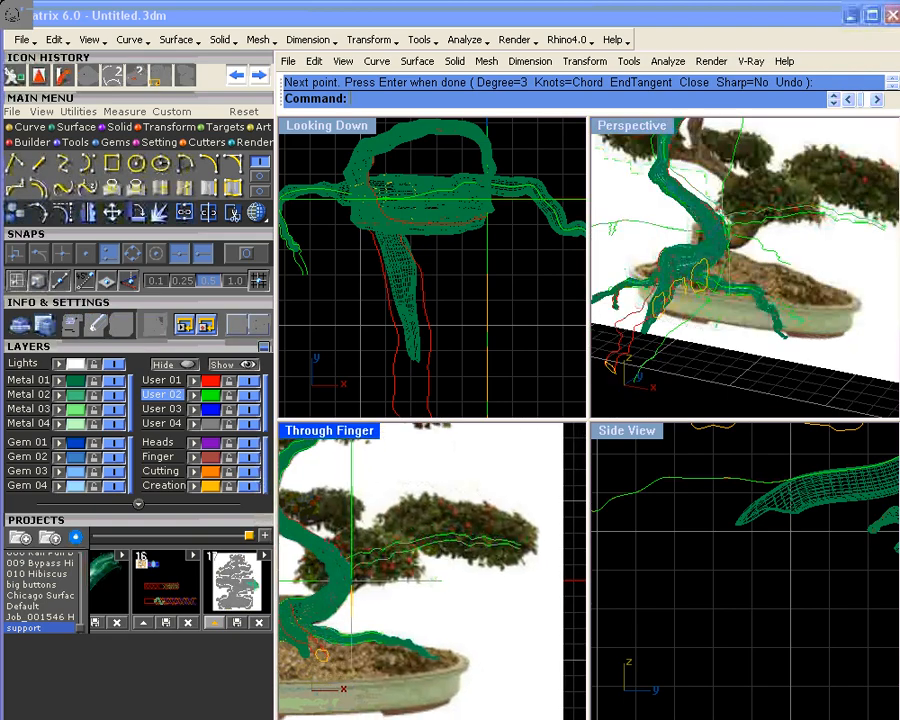
right_click_drag(420, 600, 446, 568)
scroll(422, 568, "up", 3)
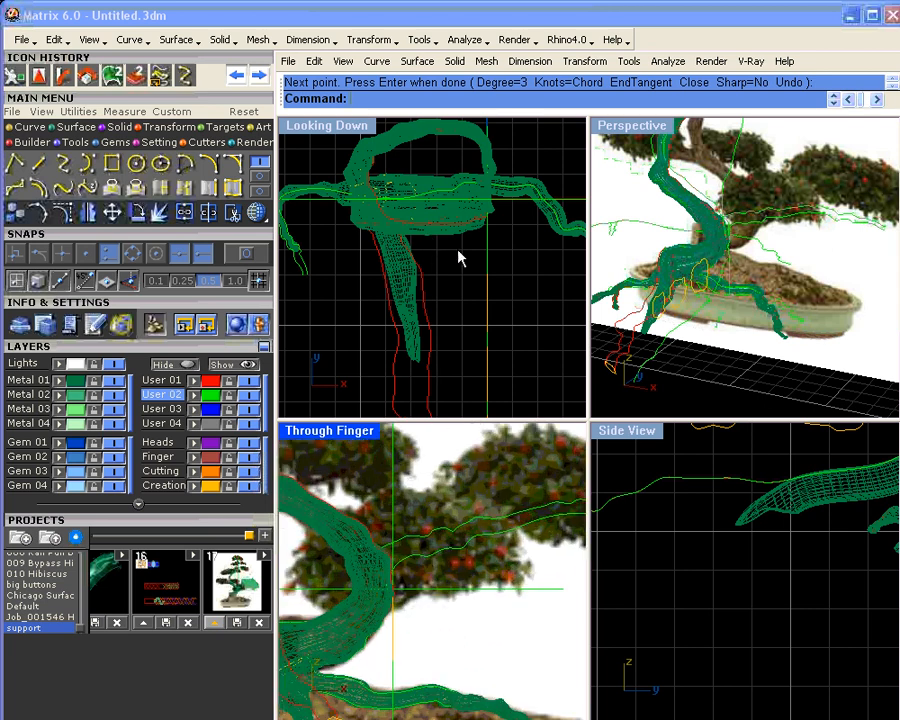
- Draw a degree 3 interpolated curve in the Looking Down view, from inside the trunk outward in gentle waves along the right-hand branch's length
right_click_drag(460, 258, 421, 294)
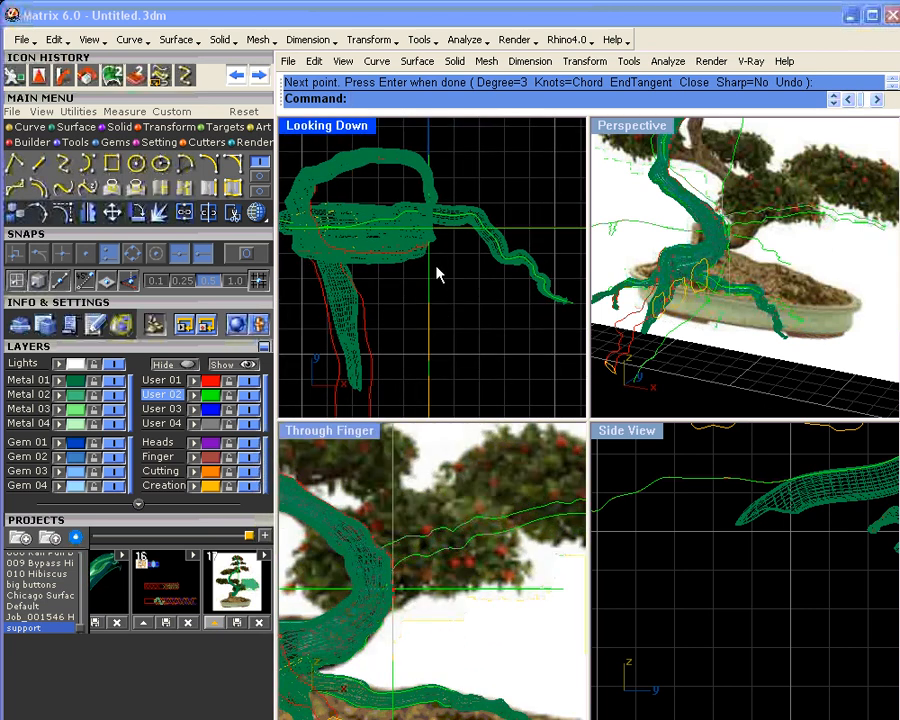
right_click_drag(693, 342, 895, 262)
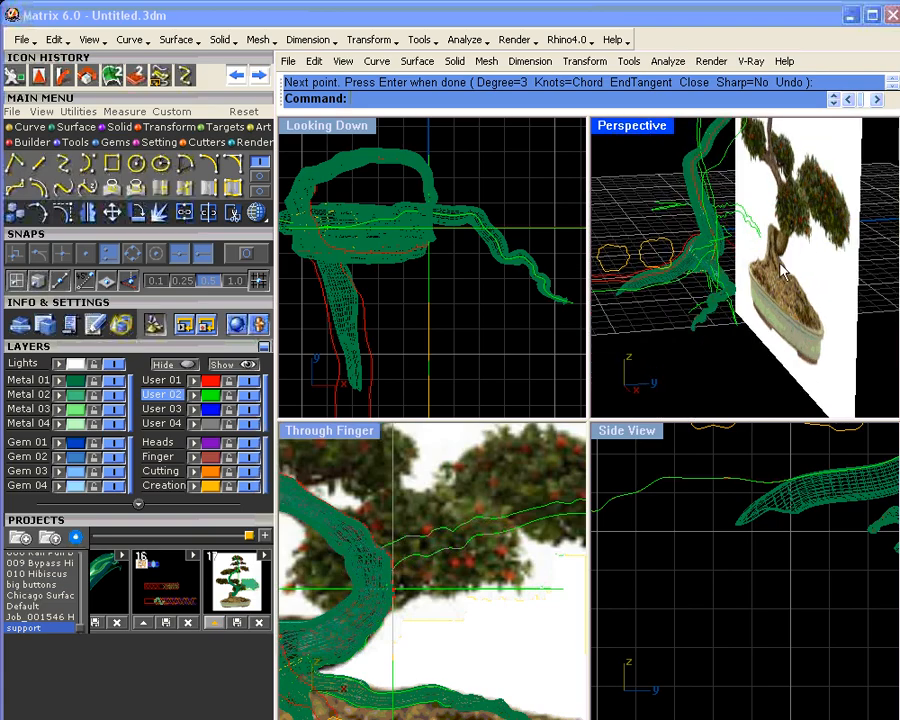
right_click_drag(726, 363, 740, 390)
mouse_move(783, 478)
right_mouse_down()
mouse_move(673, 563)
mouse_move(745, 497)
mouse_move(719, 526)
mouse_move(779, 482)
right_mouse_up()
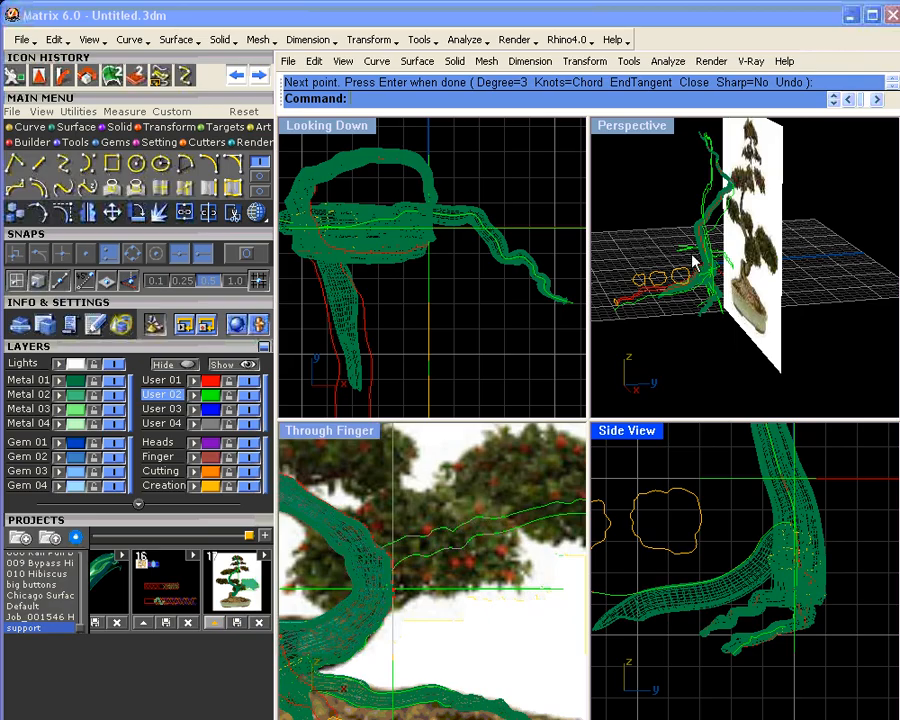
right_click_drag(718, 262, 718, 272)
scroll(718, 272, "up", 5)
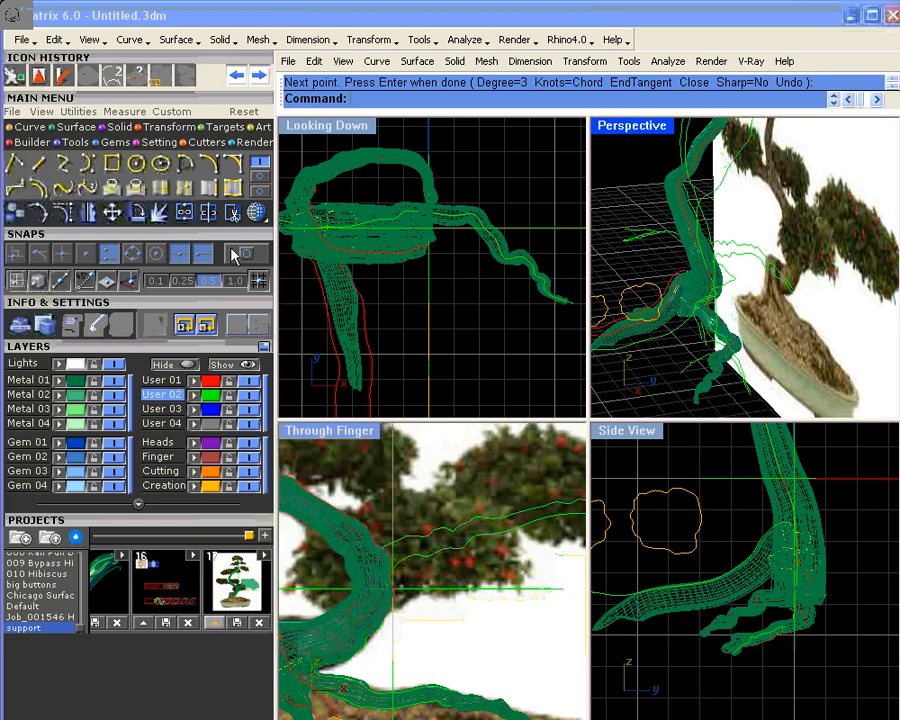
left_click(62, 164)
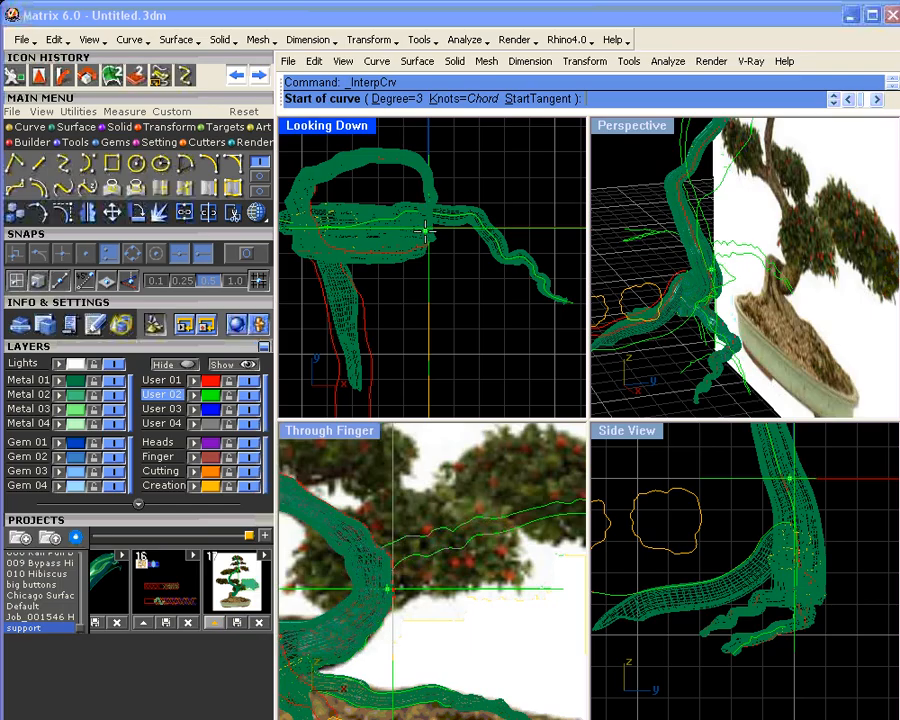
scroll(425, 232, "up", 4)
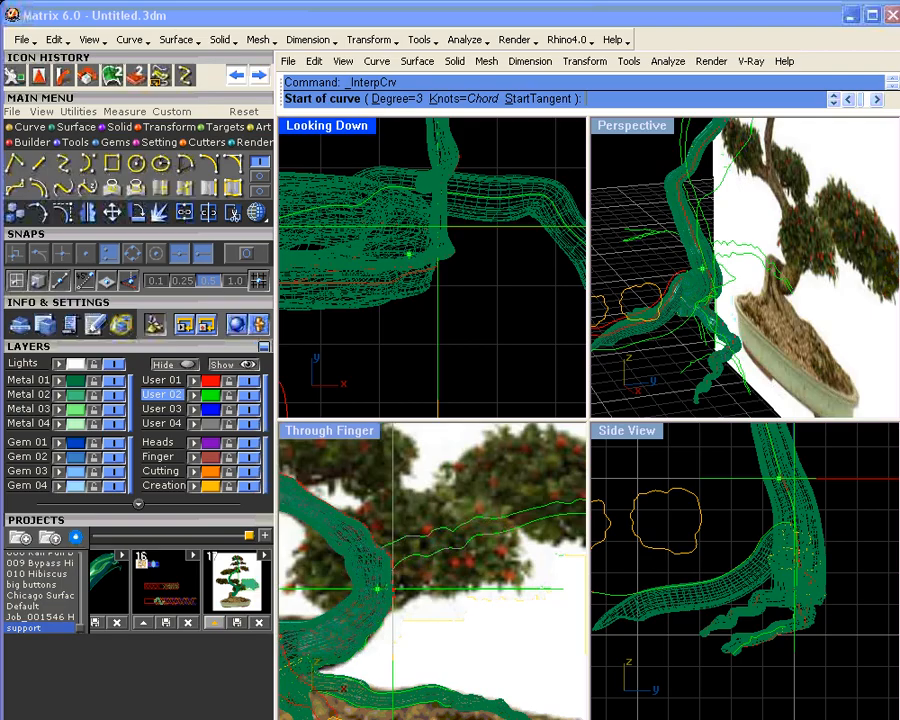
left_click(410, 250)
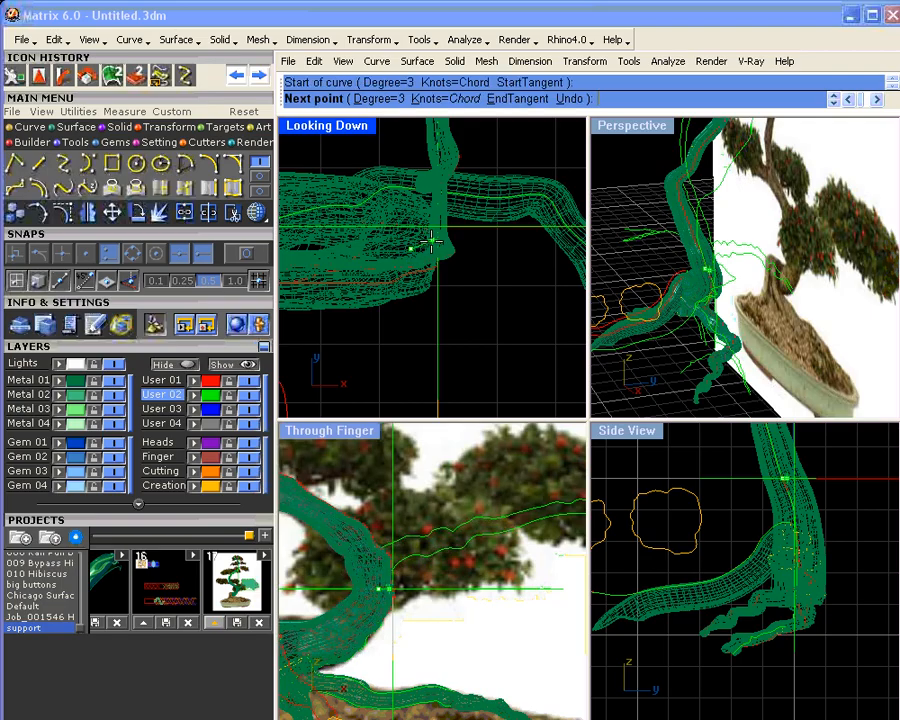
scroll(432, 236, "up", 1)
scroll(400, 240, "down", 3)
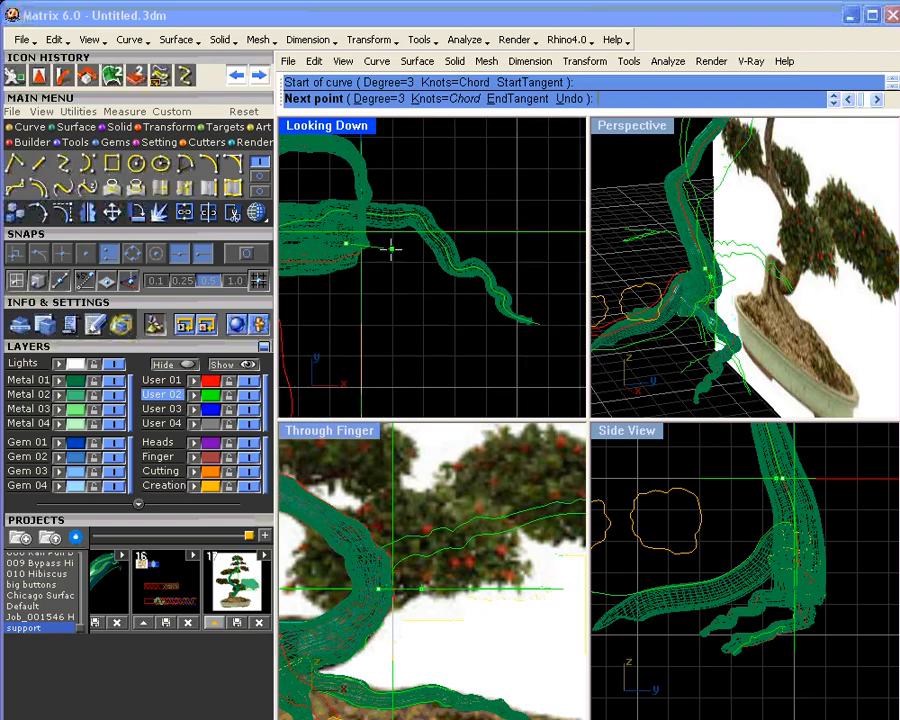
left_click(398, 237)
left_click(417, 227)
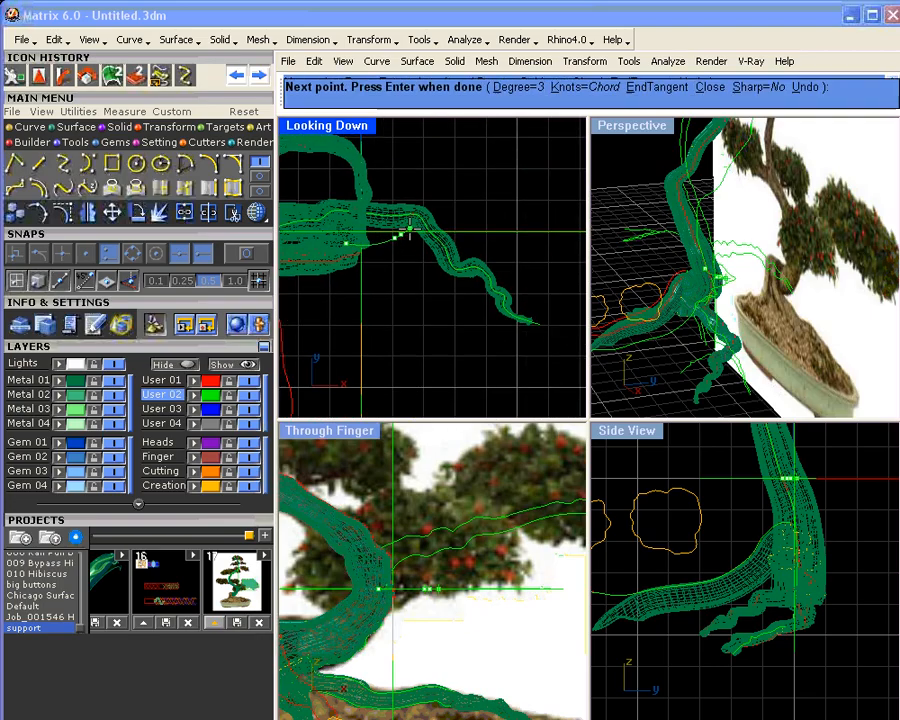
left_click(451, 216)
left_click(484, 220)
left_click(503, 214)
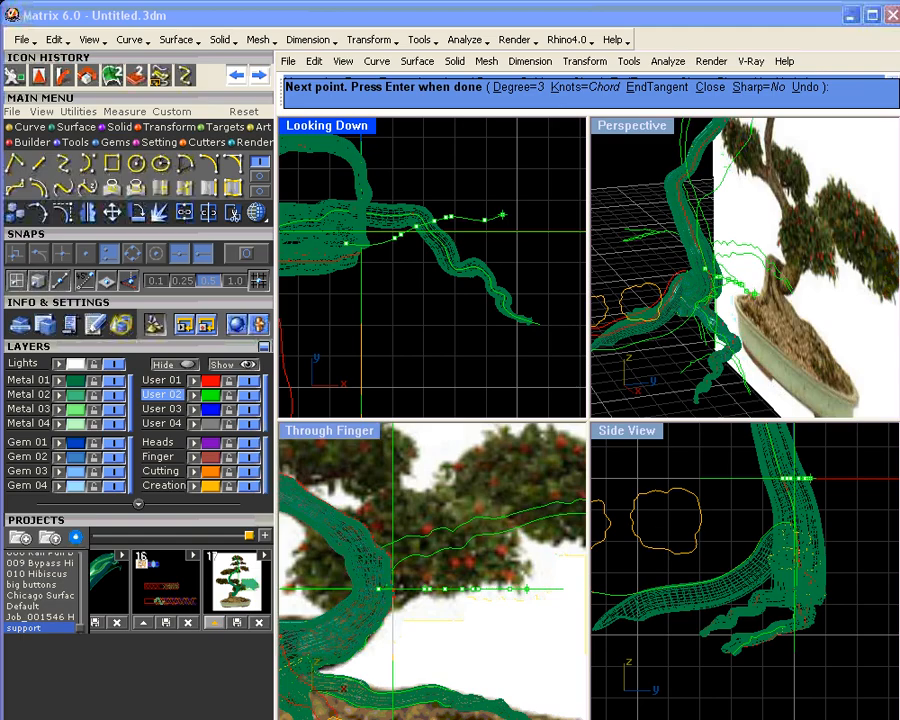
right_click_drag(521, 219, 371, 200)
scroll(371, 200, "down", 3)
left_click(371, 199)
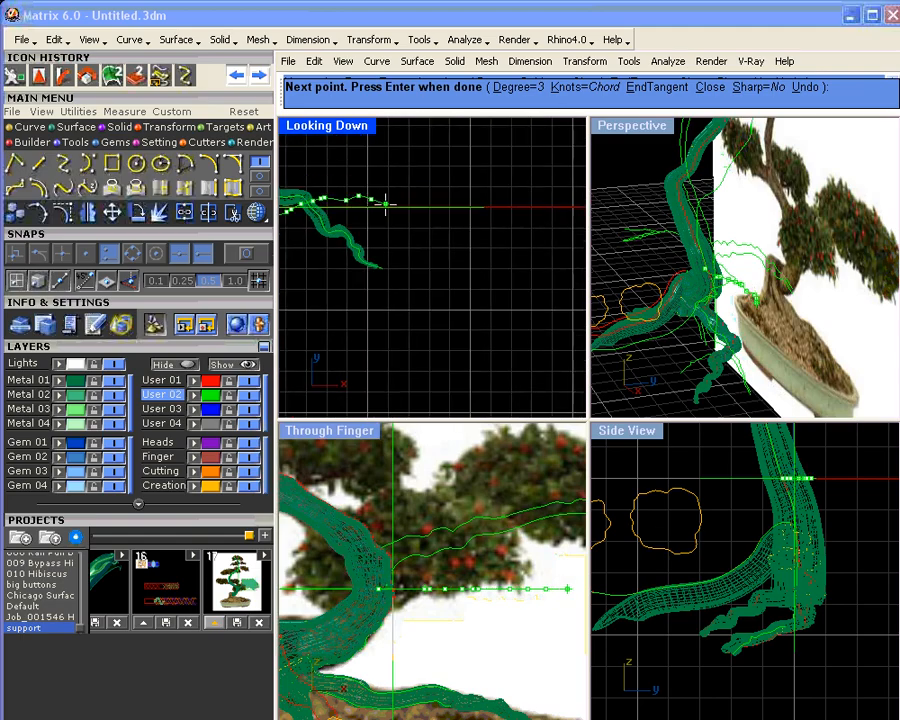
left_click(387, 204)
left_click(390, 210)
left_click(397, 215)
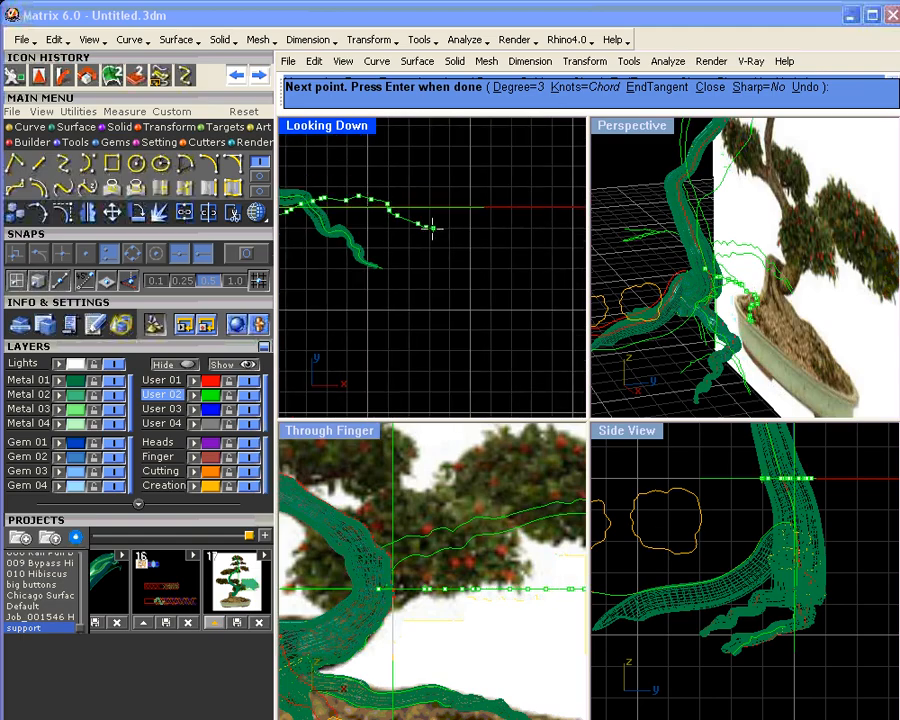
left_click(462, 210)
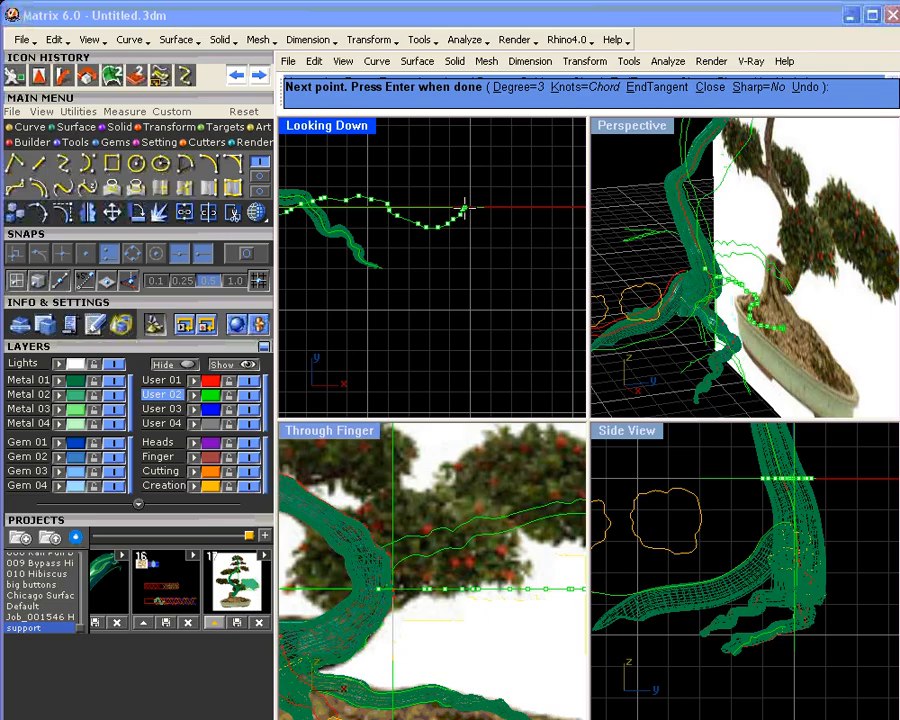
left_click(472, 204)
left_click(479, 200)
key("Return")
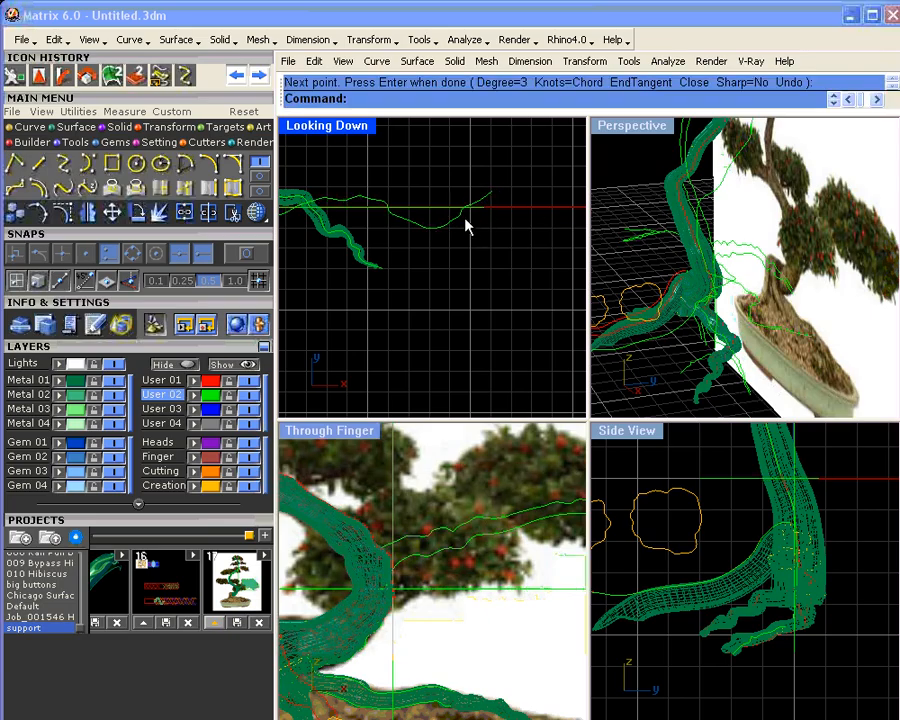
- On layer User 01, combine the Looking Down curve with each of the two Through Finger branch curves using Curve from 2 View History
right_click_drag(785, 265, 800, 288)
left_click(213, 384)
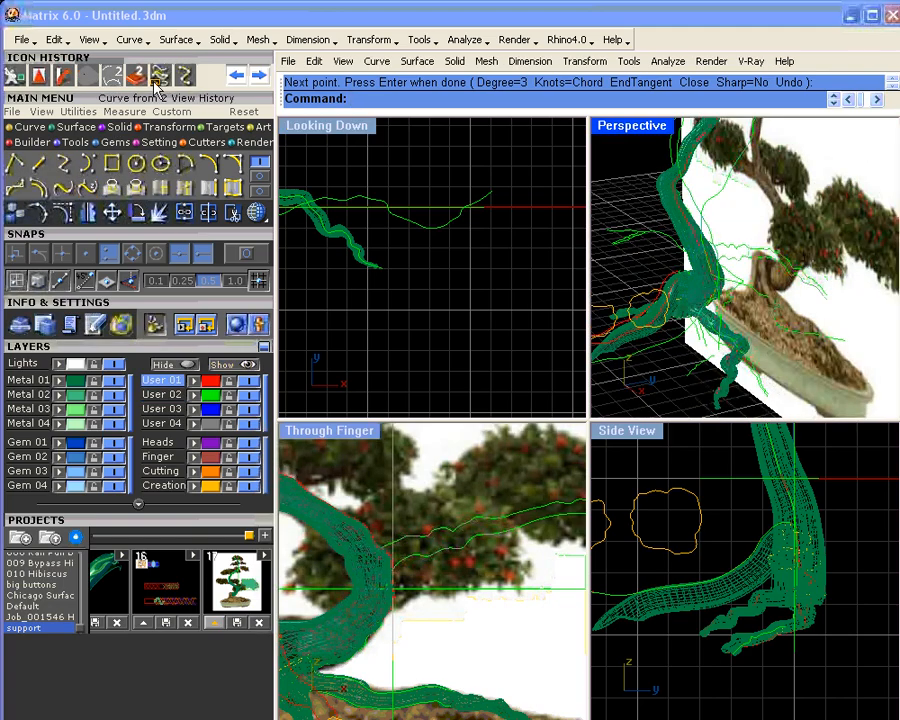
left_click(112, 75)
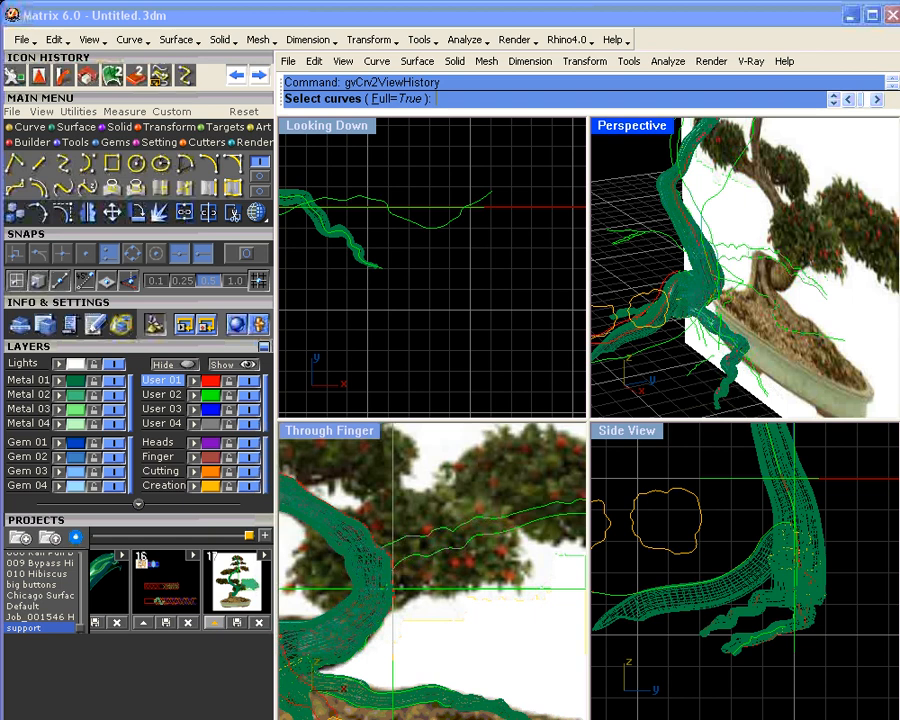
left_click(795, 331)
left_click(804, 283)
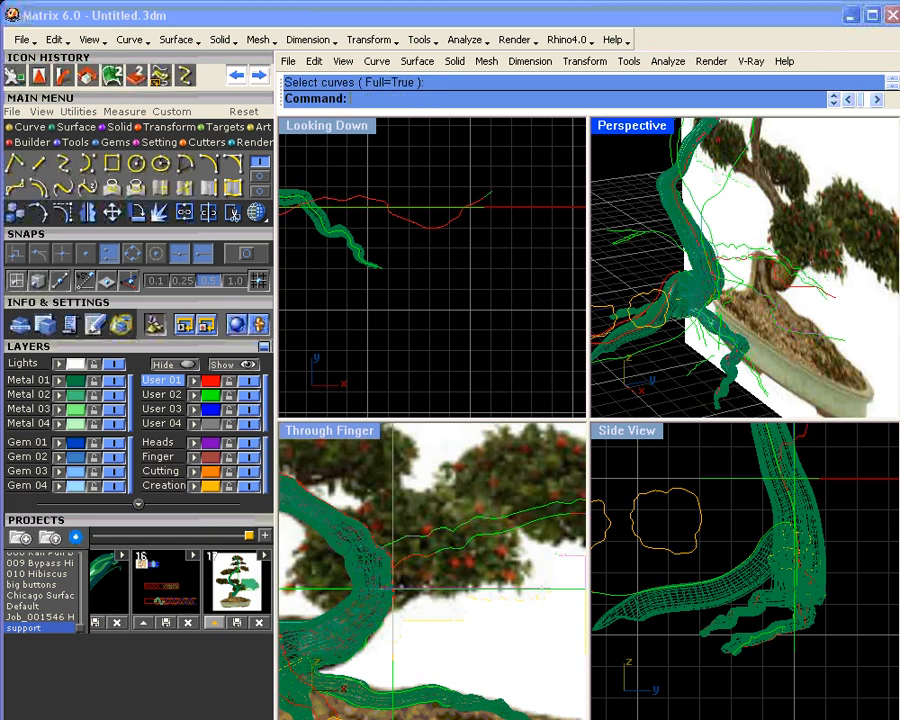
right_click(800, 345)
left_click(800, 322)
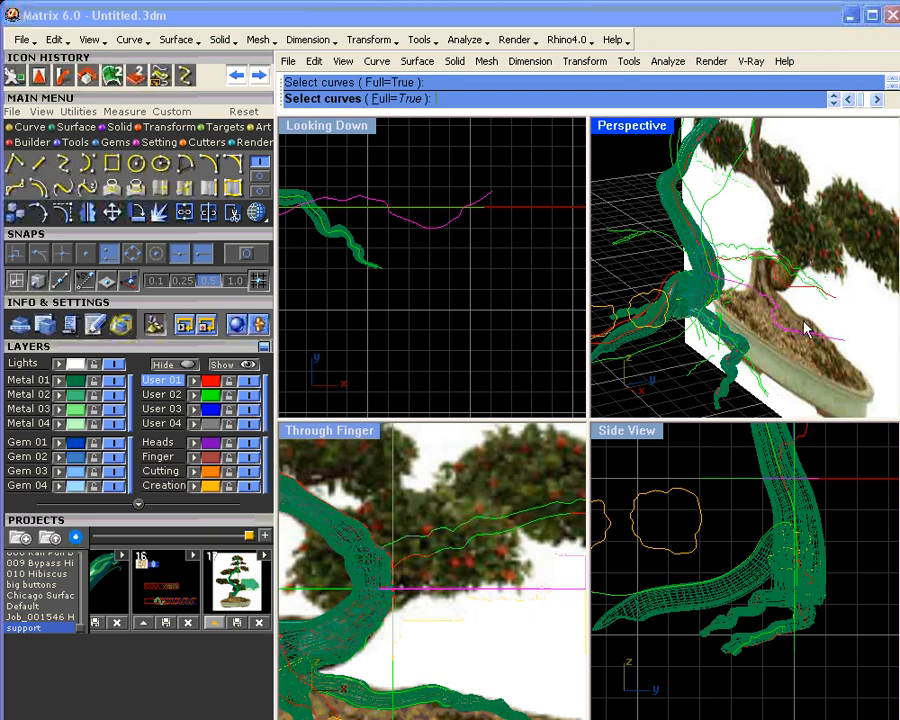
right_click(803, 282)
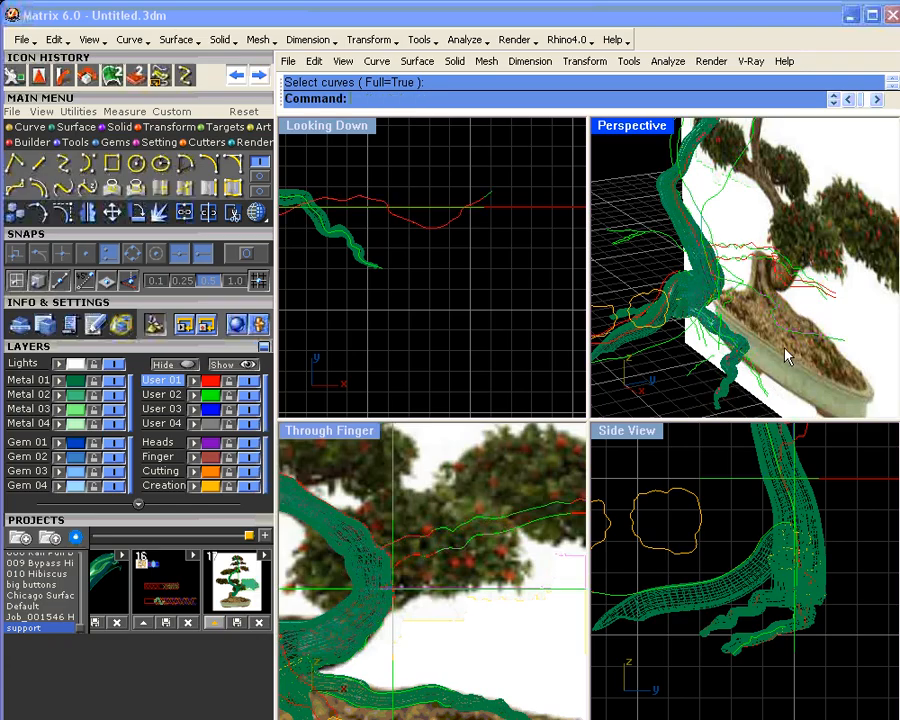
- Begin a two-point orient of the smallest Side View profile with Copy=Yes and Scale=3D, snapping the reference points to its opposite sides
mouse_move(803, 285)
right_mouse_down()
mouse_move(830, 255)
mouse_move(815, 275)
right_mouse_up()
scroll(663, 500, "down", 3)
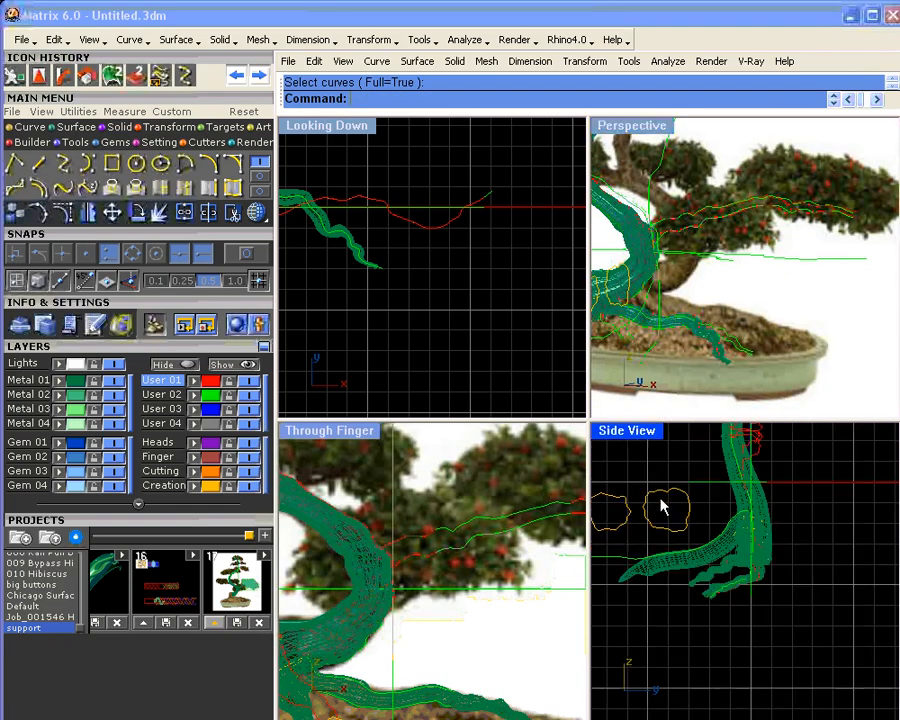
left_click(645, 518)
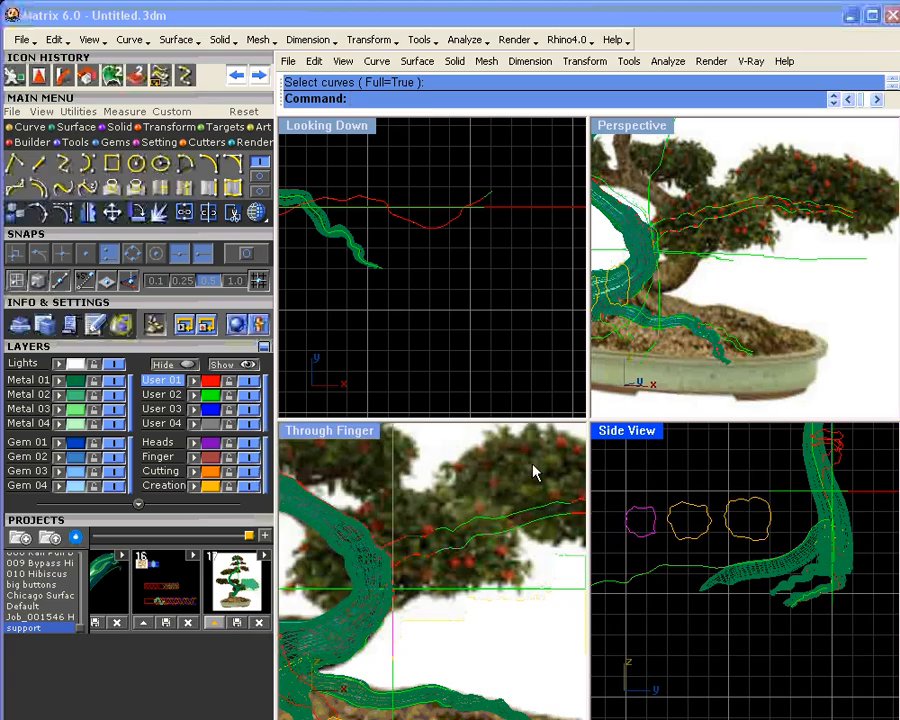
left_click(134, 80)
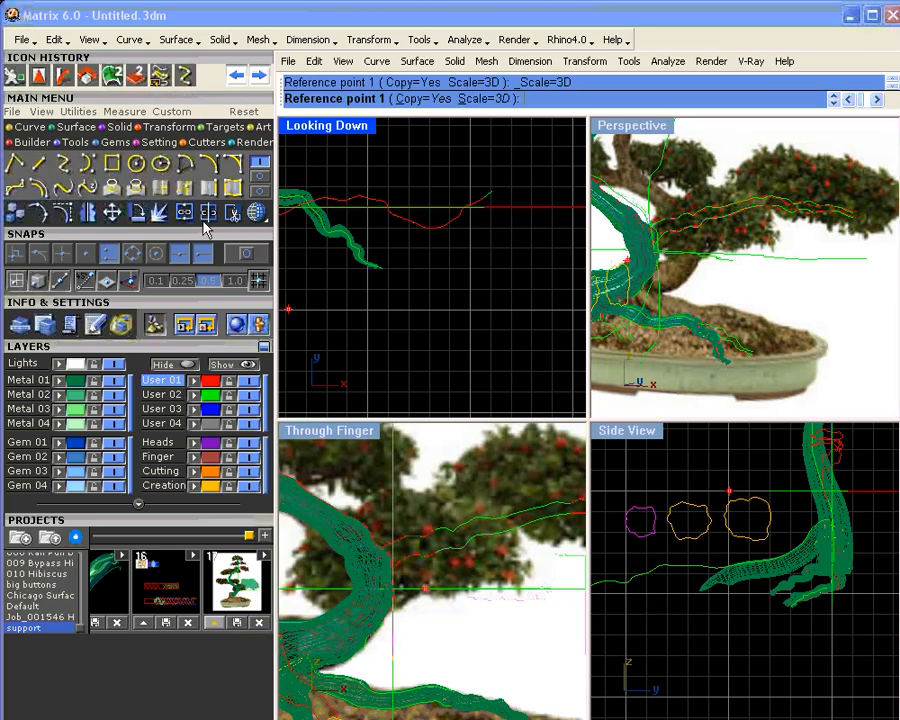
left_click(237, 254)
scroll(633, 516, "up", 2)
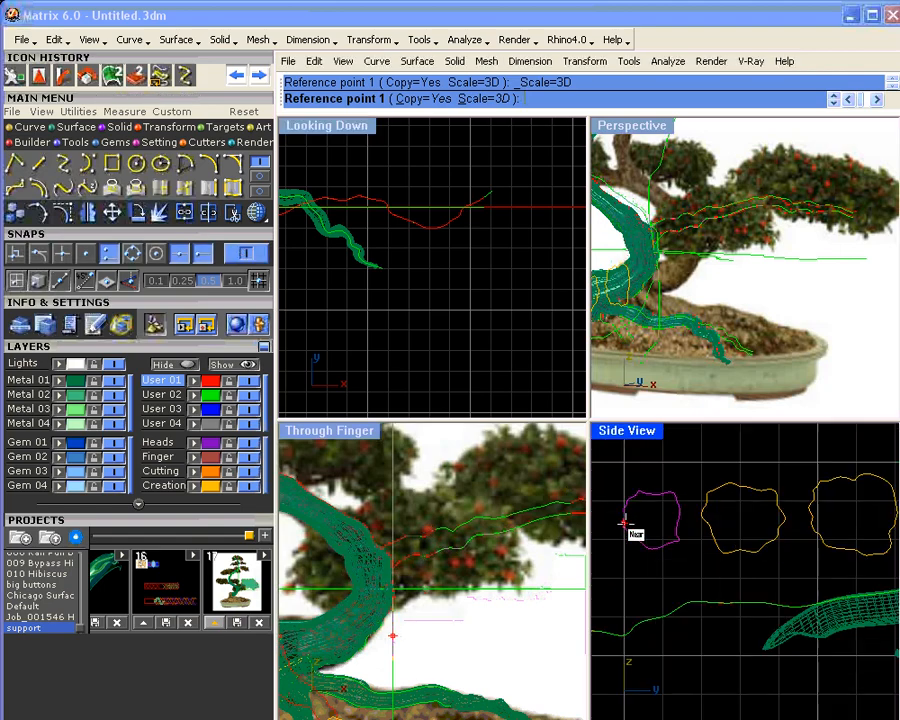
left_click(625, 519)
left_click(678, 519)
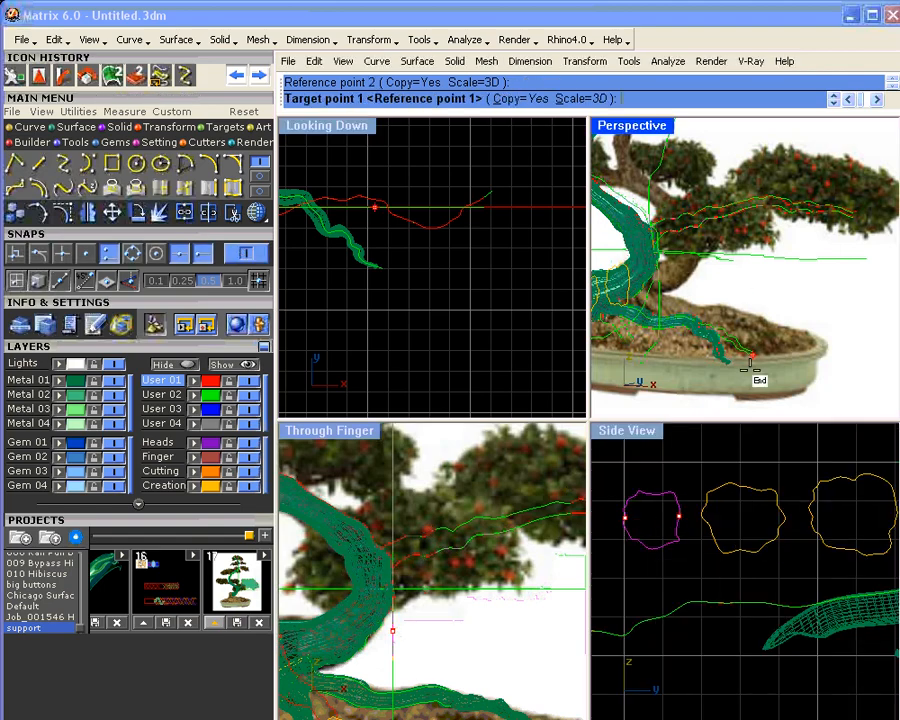
- Hide layer Metal 01 and place the scaled profile copy between the trunk-side starts of the upper and lower red branch rails
right_click_drag(757, 376, 760, 287)
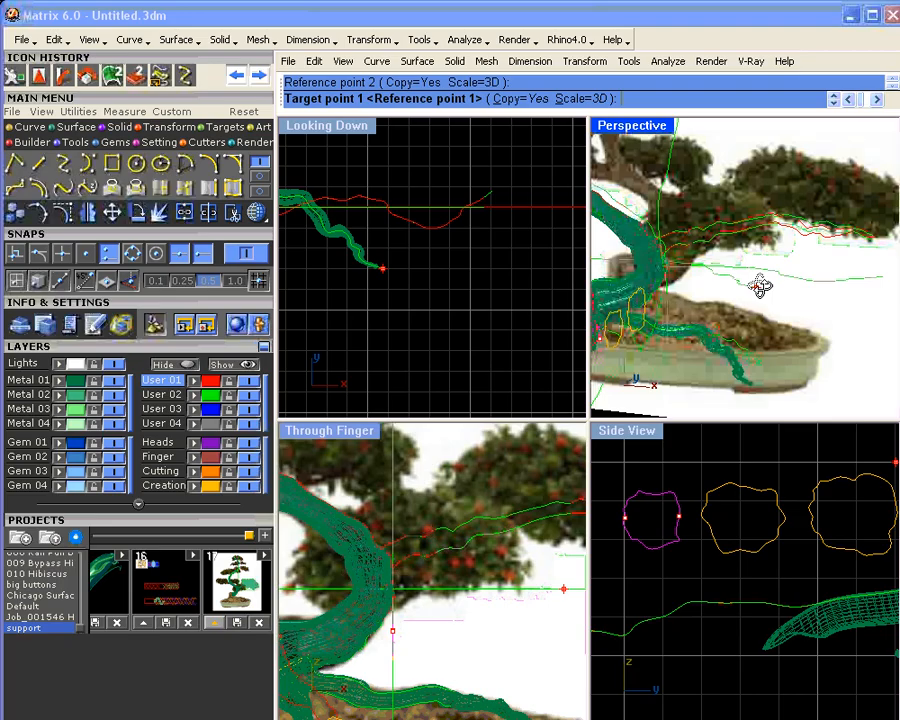
scroll(668, 232, "up", 3)
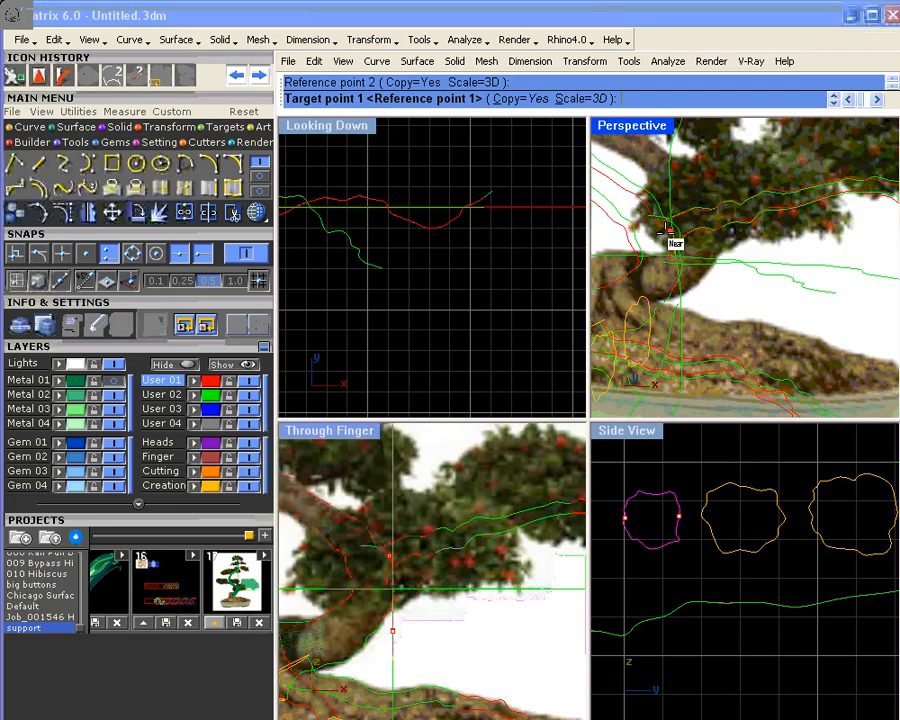
scroll(668, 232, "up", 2)
left_click(654, 206)
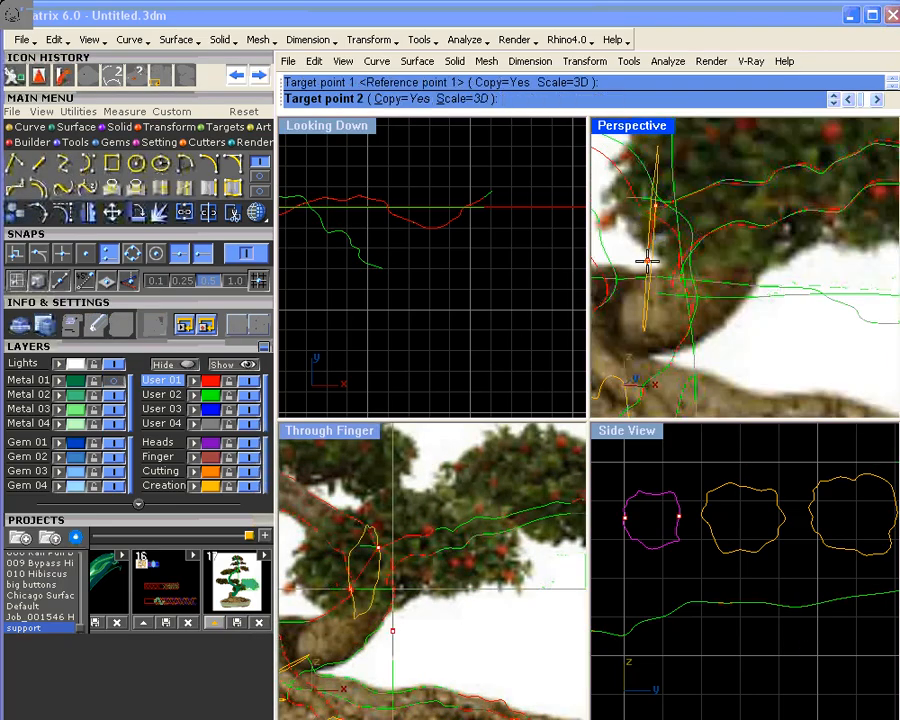
left_click(663, 286)
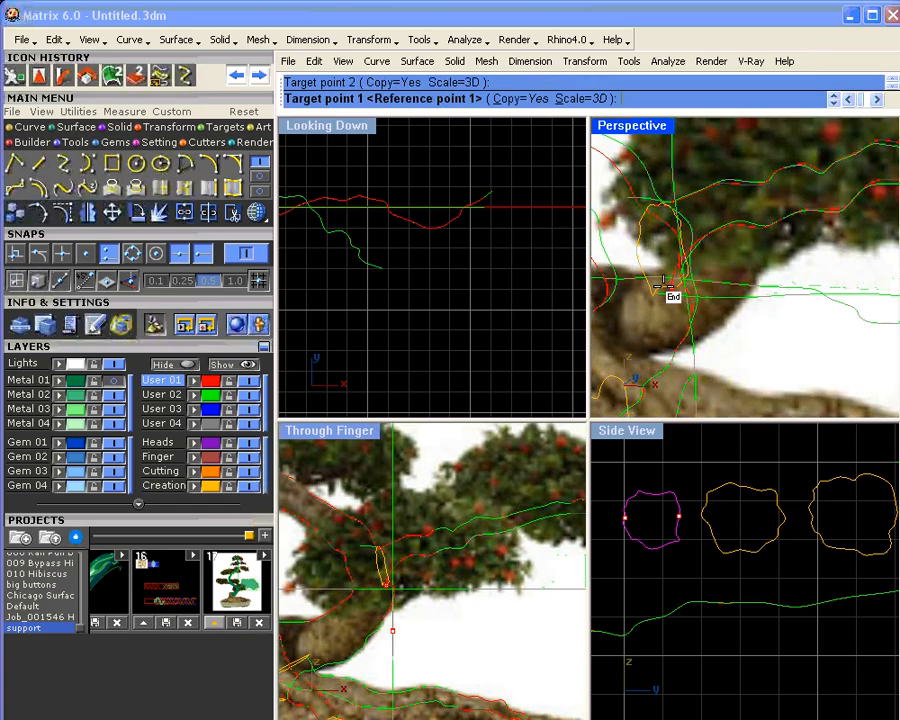
right_click(456, 292)
right_click(458, 296)
right_click(655, 280)
right_click(654, 264)
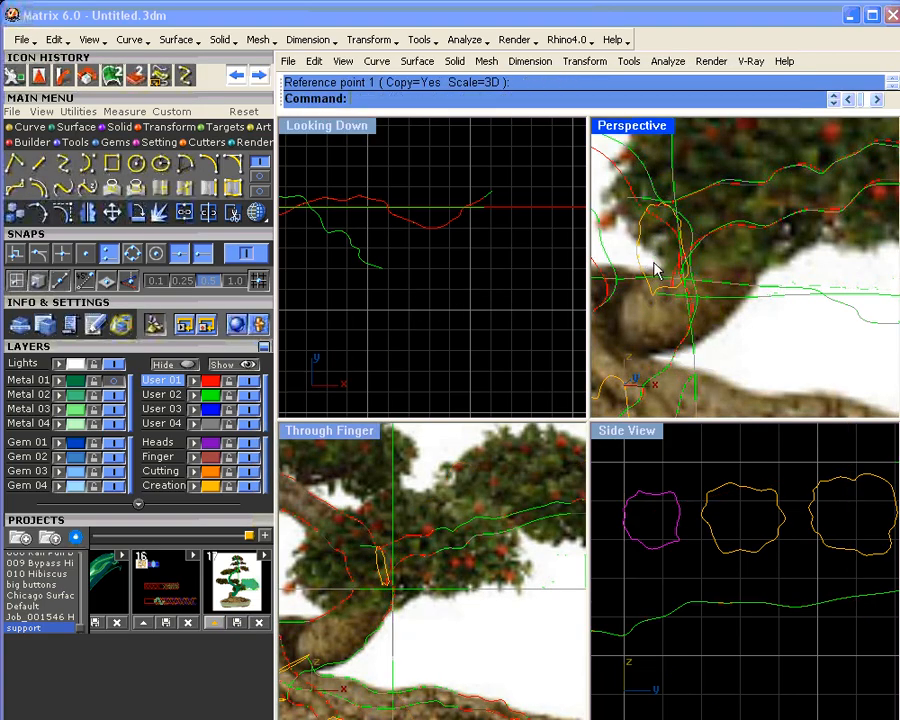
- Select the profile copy at the start of the branch rails and show layer Metal 01 again
left_click(638, 259)
right_click_drag(369, 267, 508, 277)
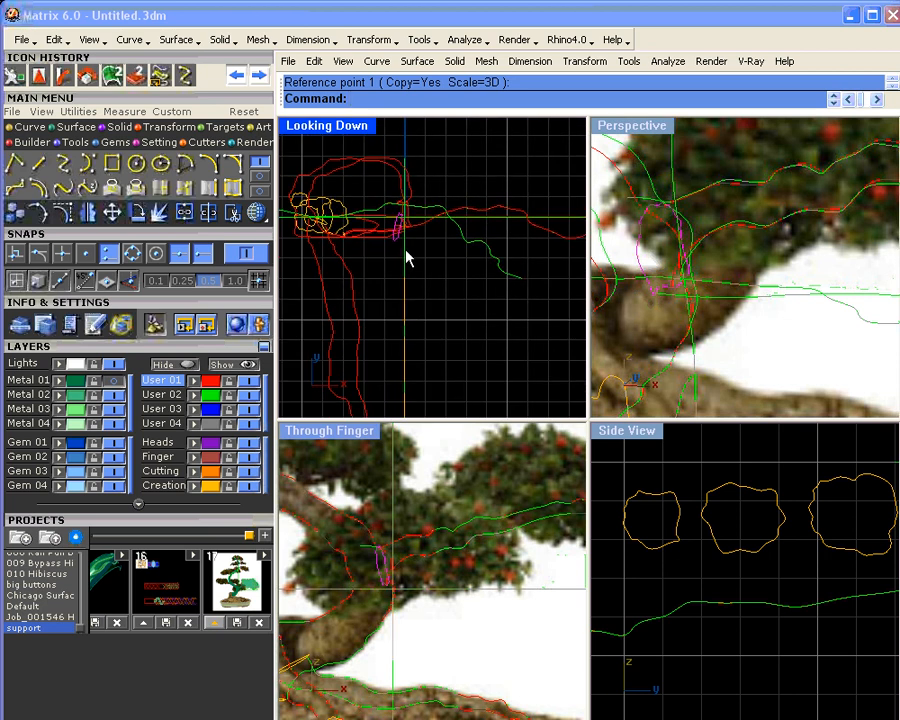
scroll(398, 235, "up", 3)
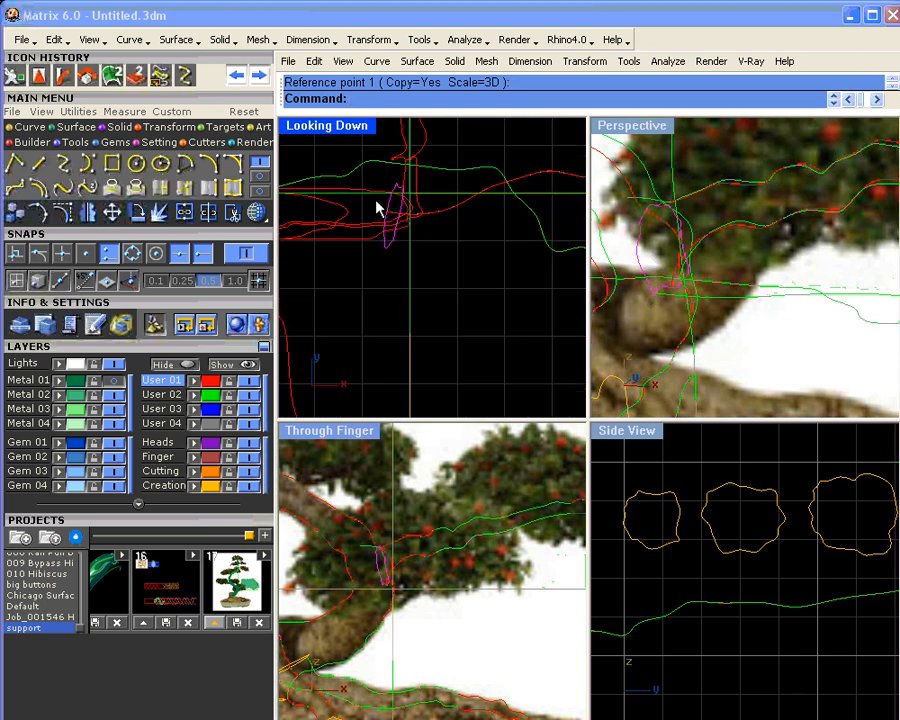
left_click(118, 390)
right_click_drag(676, 318, 752, 193)
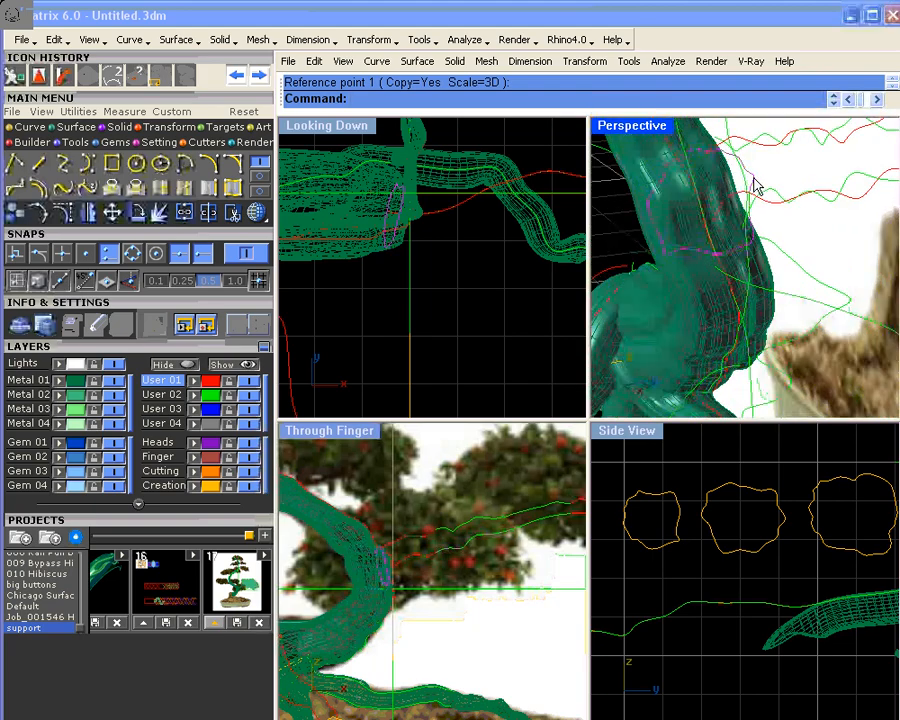
- Shrink the branch profile copy slightly with Scale2D in Side View, scaling from its outer edge so it fits within the trunk
left_click(673, 322)
right_click_drag(695, 514, 755, 540)
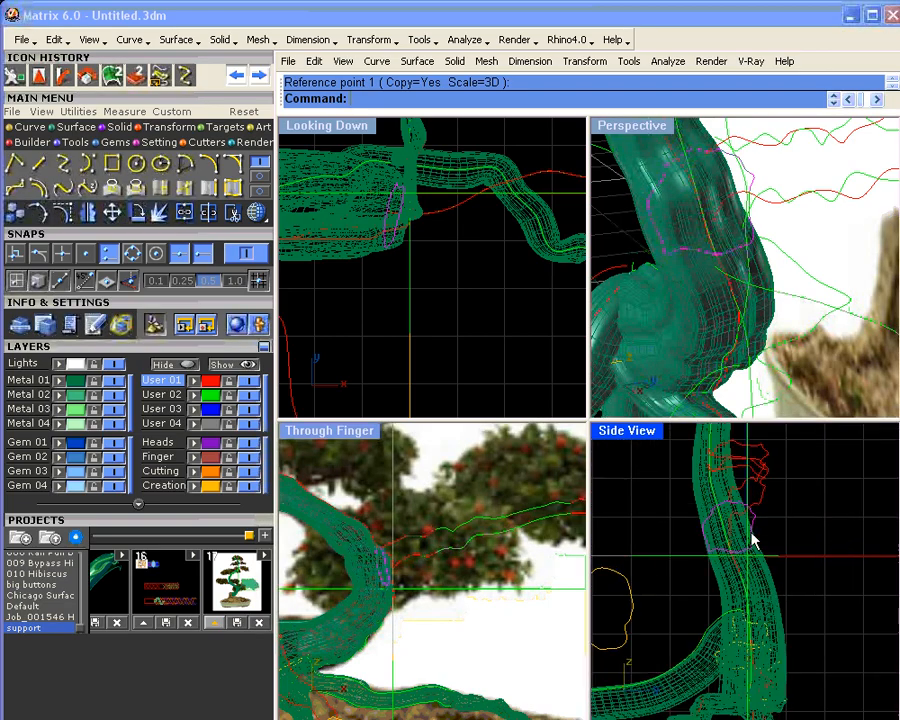
scroll(755, 540, "up", 2)
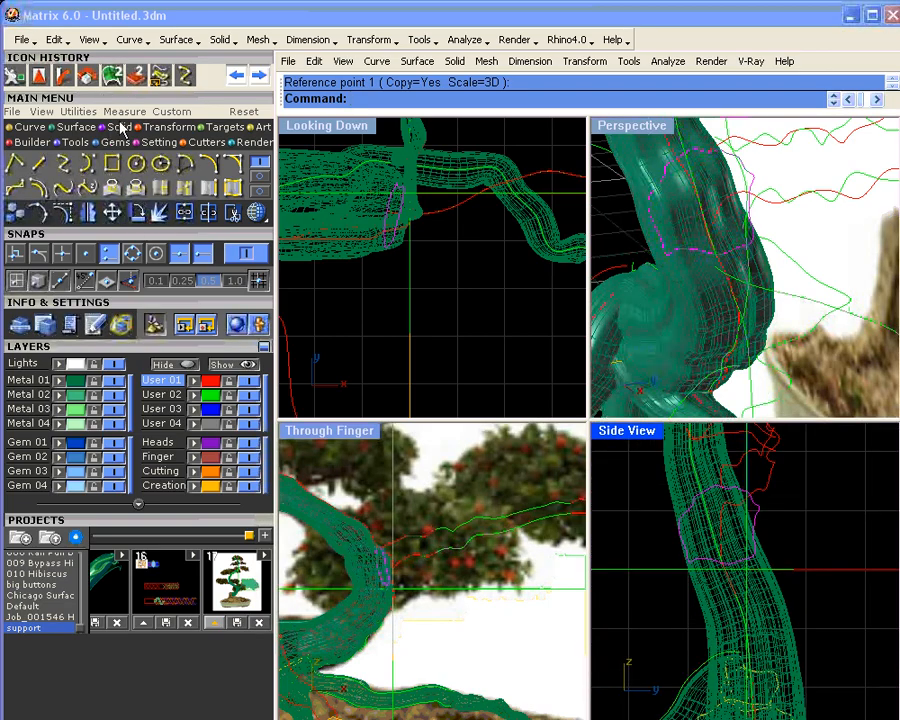
left_click(153, 127)
left_click(39, 165)
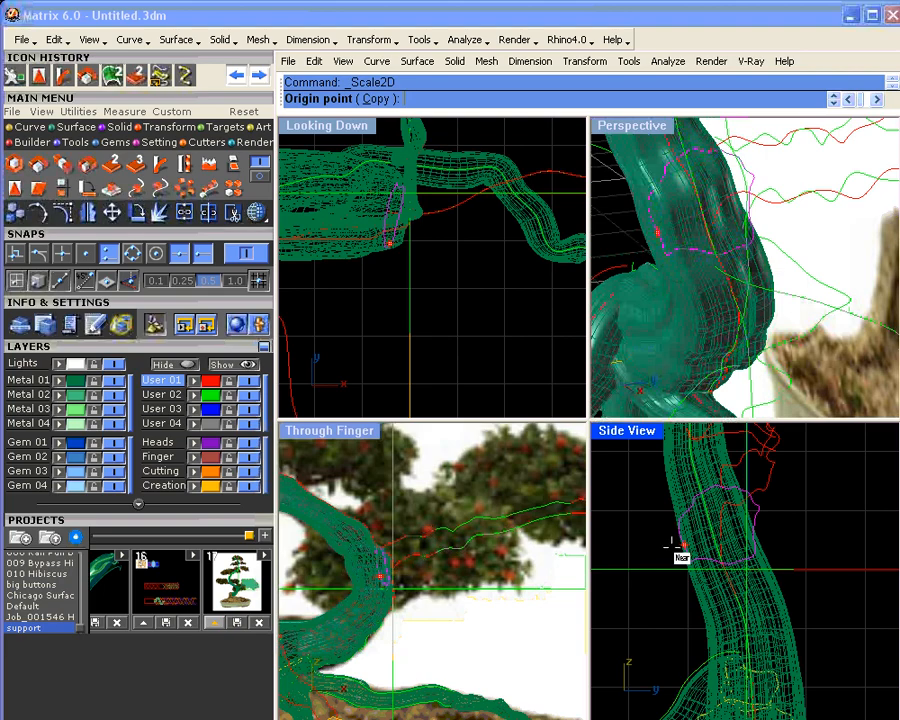
left_click(670, 543)
left_click(846, 490)
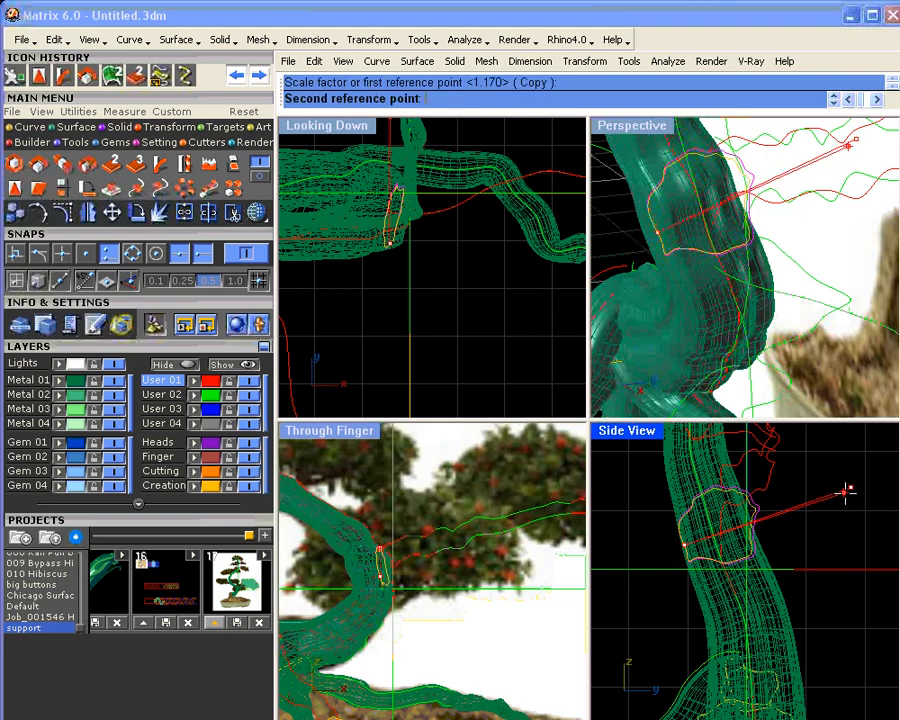
left_click(822, 497)
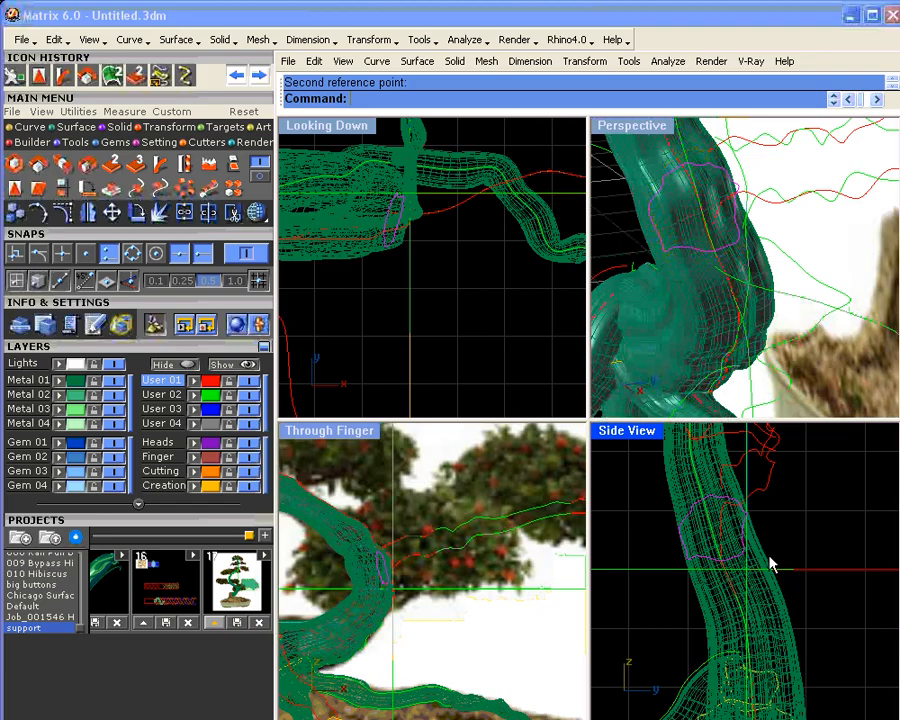
mouse_move(725, 325)
right_mouse_down()
mouse_move(735, 268)
mouse_move(641, 253)
mouse_move(736, 268)
mouse_move(765, 225)
mouse_move(690, 255)
right_mouse_up()
left_click(826, 467)
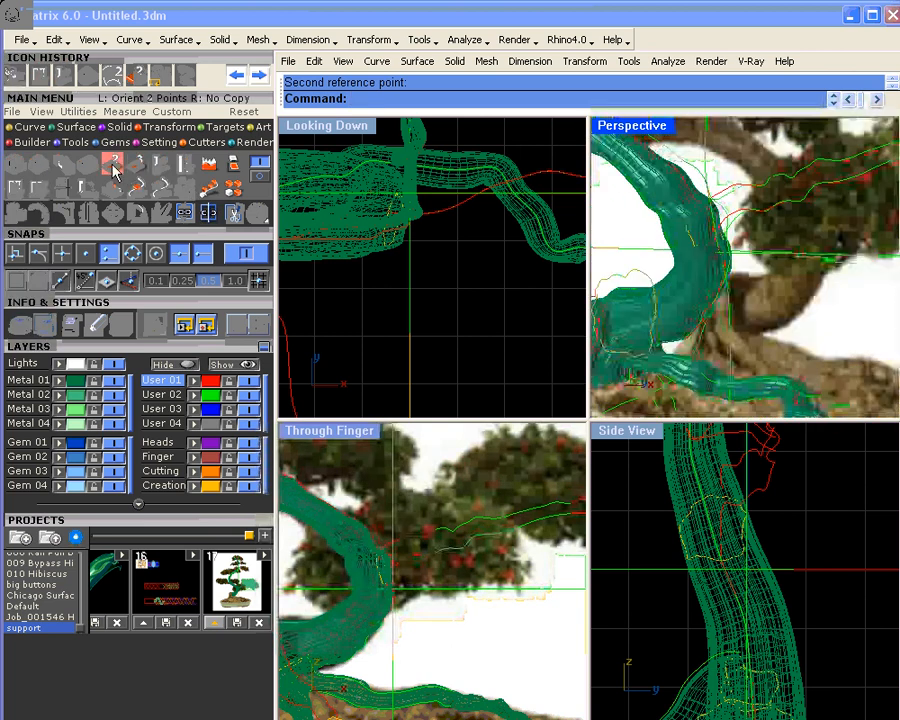
- Start a two-rail sweep using the upper and lower red branch rails and the scaled profile, accepting the default curve seam
left_click(74, 128)
left_click(66, 166)
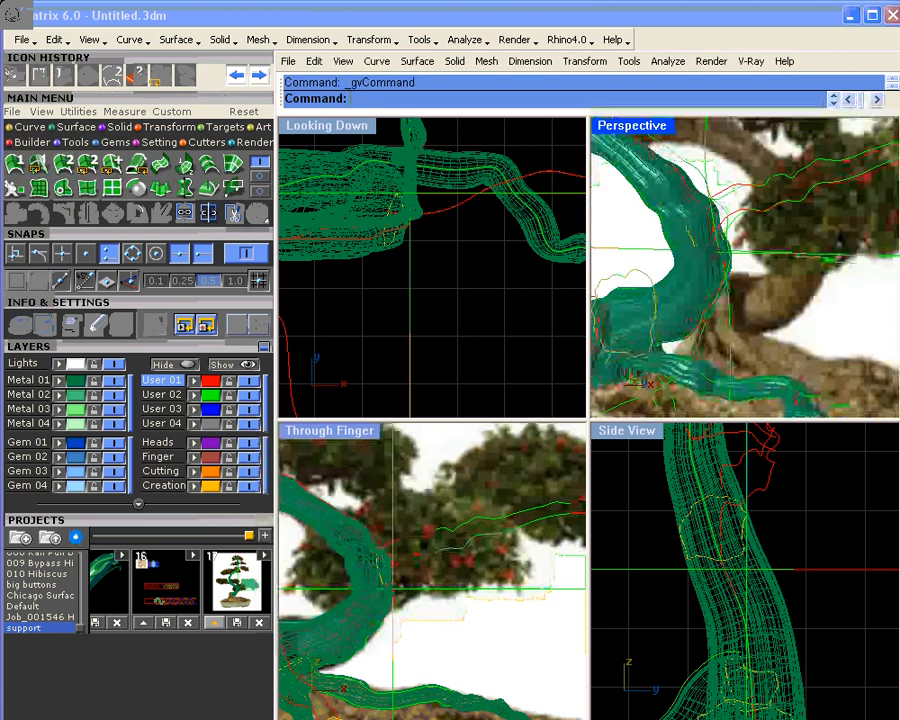
scroll(740, 188, "up", 2)
left_click(736, 192)
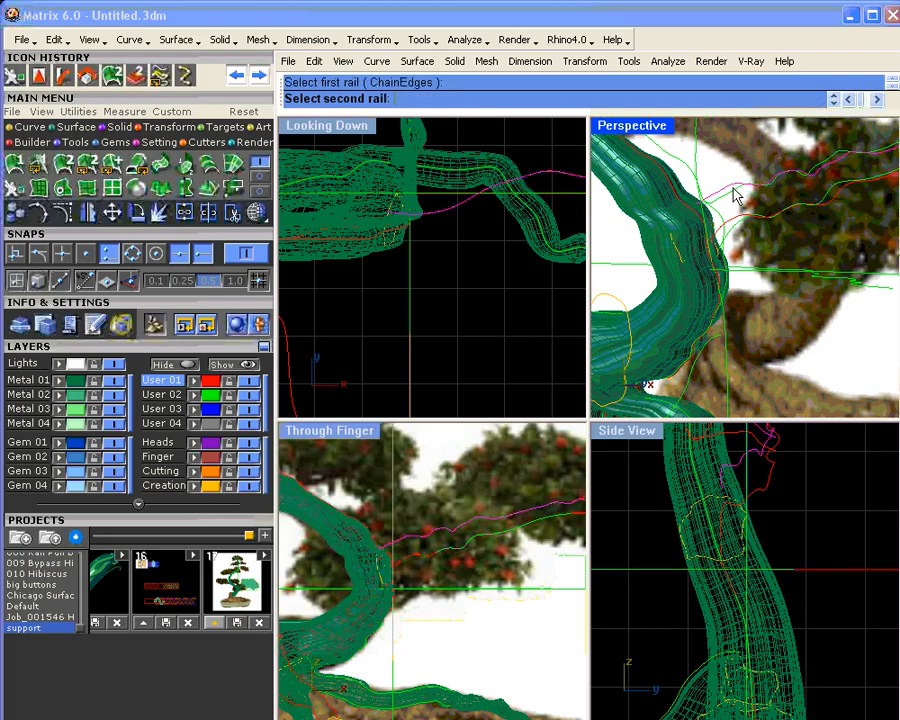
left_click(682, 265)
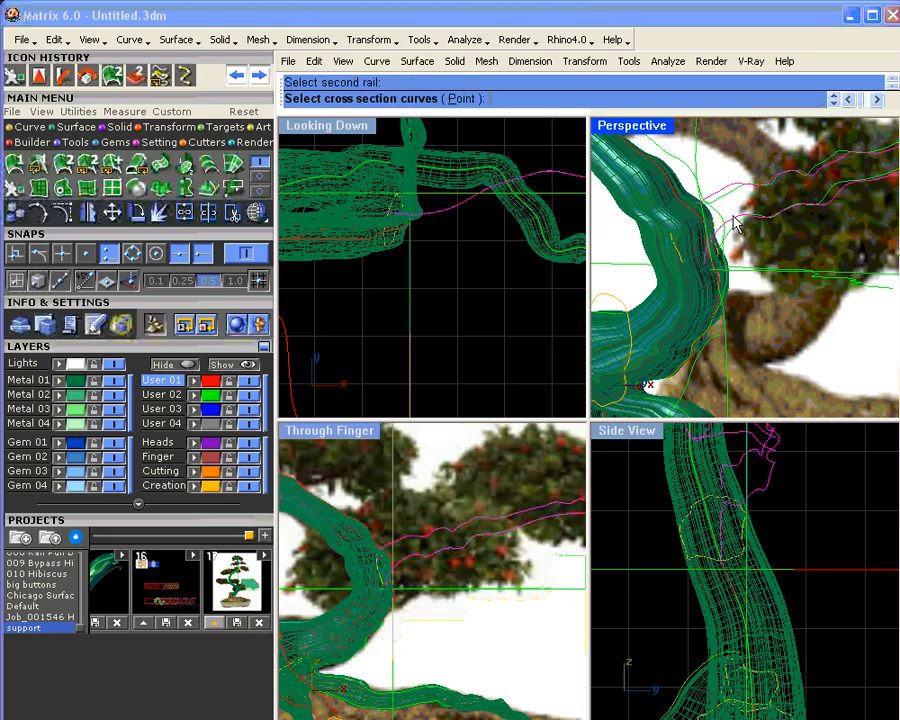
left_click(680, 265)
key("Return")
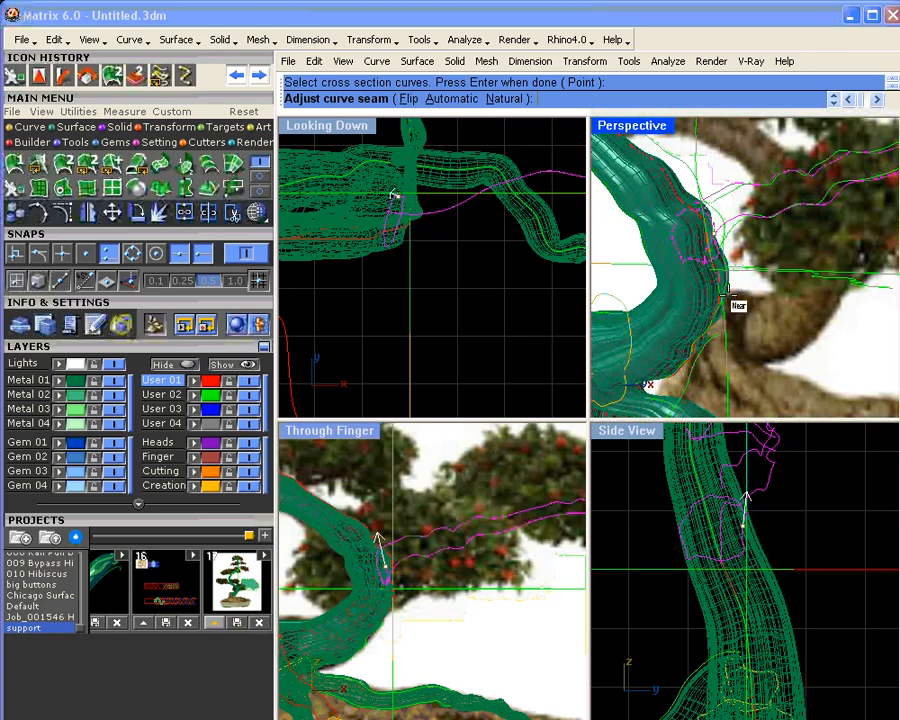
key("Return")
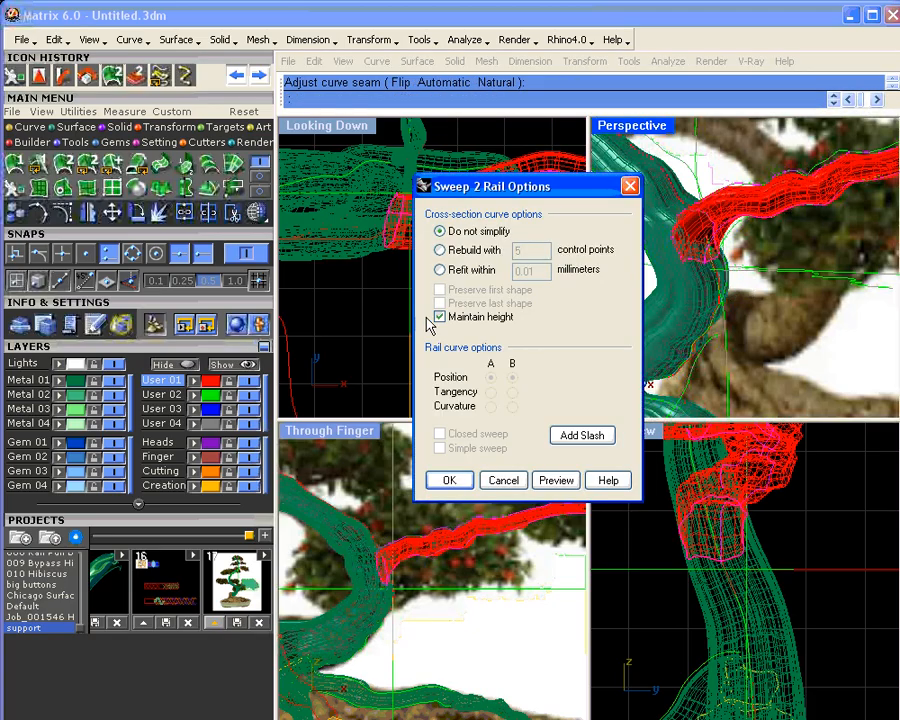
- Turn off Maintain height for the two-rail sweep, check its preview along the branch, and create the surface
left_click(440, 317)
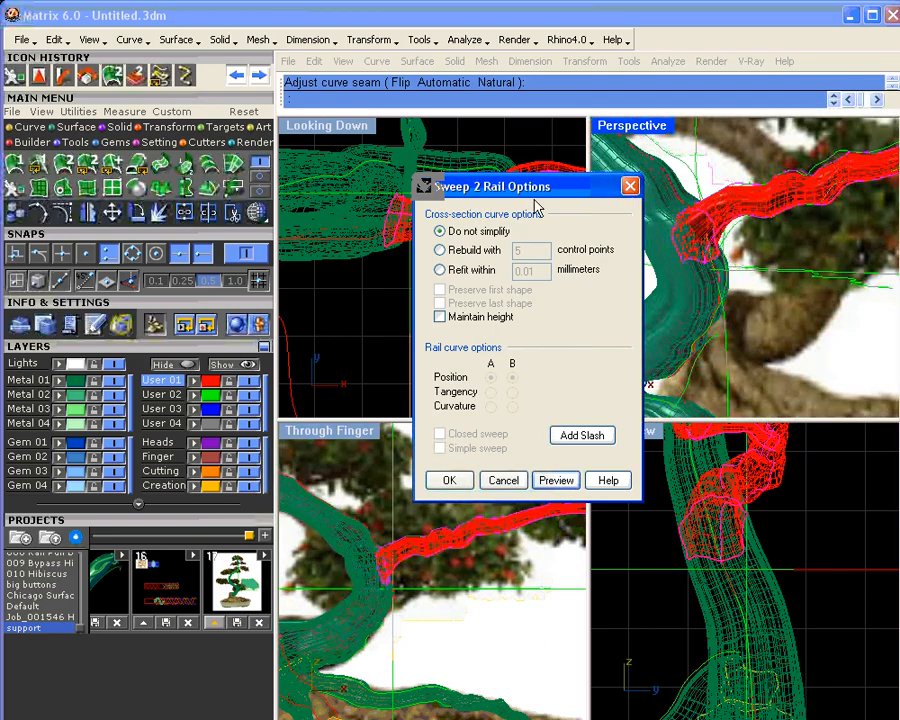
left_click_drag(553, 187, 727, 150)
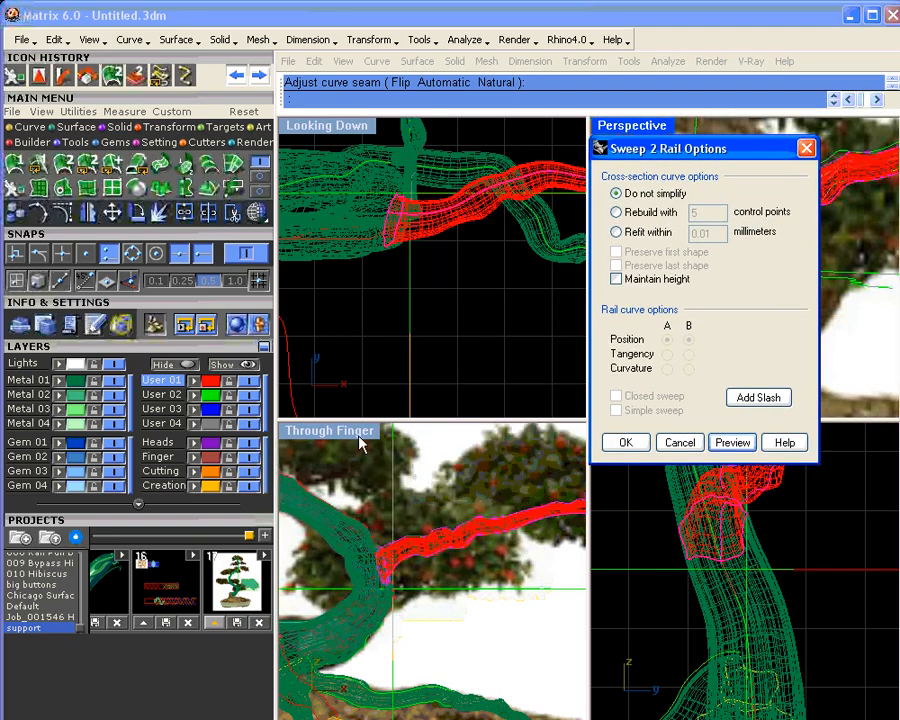
double_click(361, 444)
right_click_drag(570, 541, 411, 672)
right_click_drag(598, 582, 538, 655)
right_click_drag(731, 593, 590, 616)
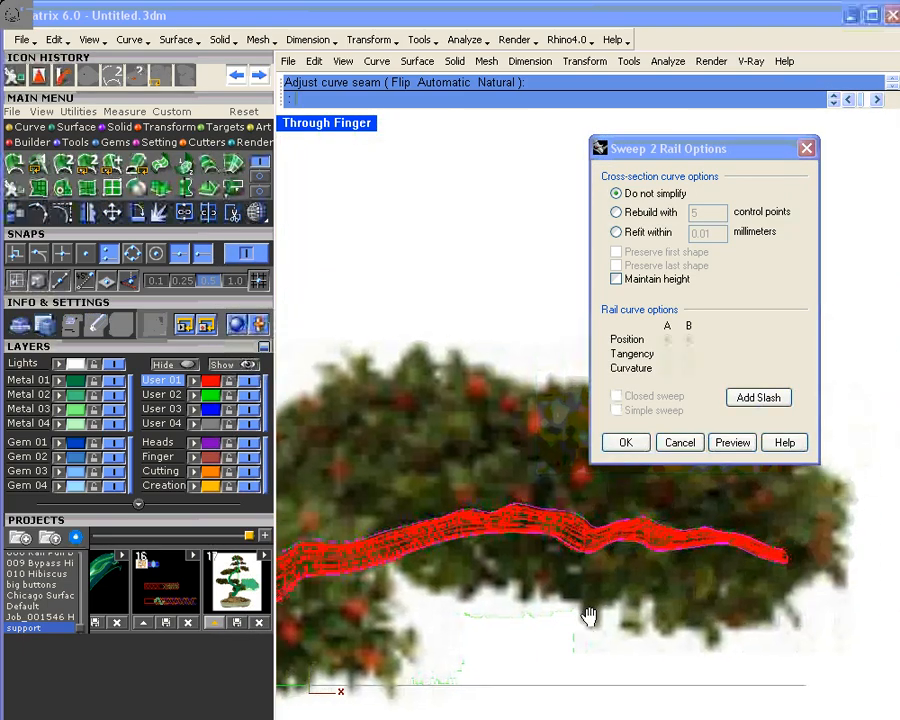
scroll(545, 535, "up", 2)
scroll(512, 528, "up", 2)
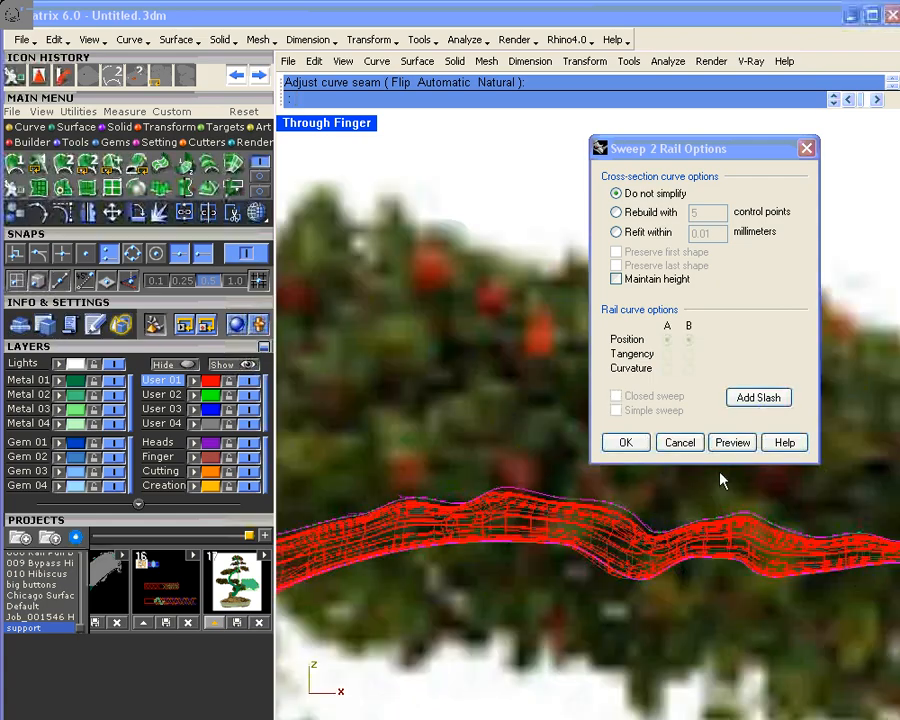
left_click(626, 443)
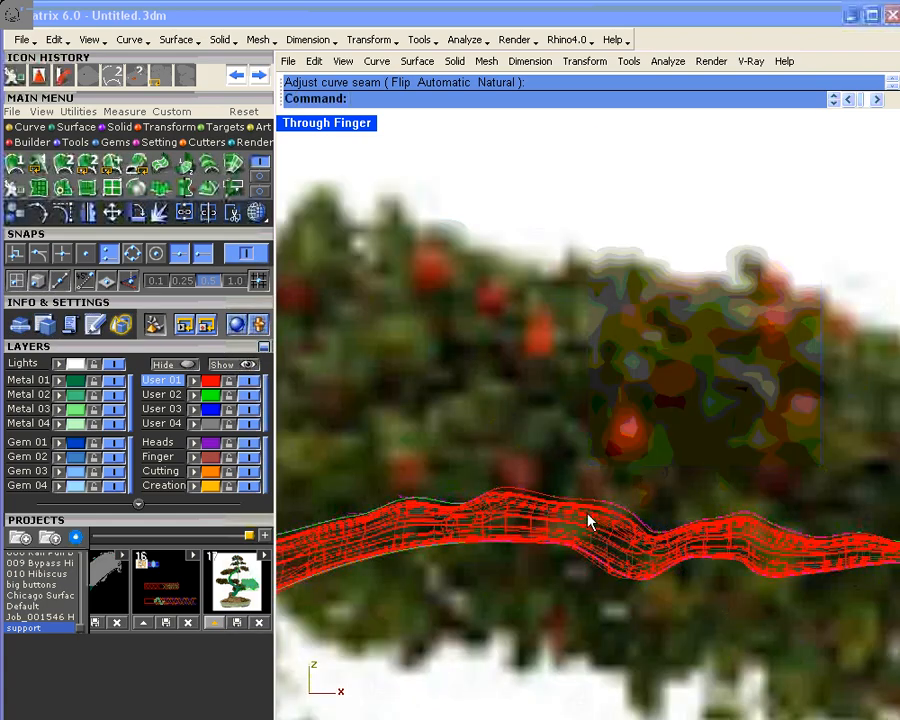
- Select the swept branch surface and move it to layer Metal 01
left_click(560, 530)
left_click(615, 578)
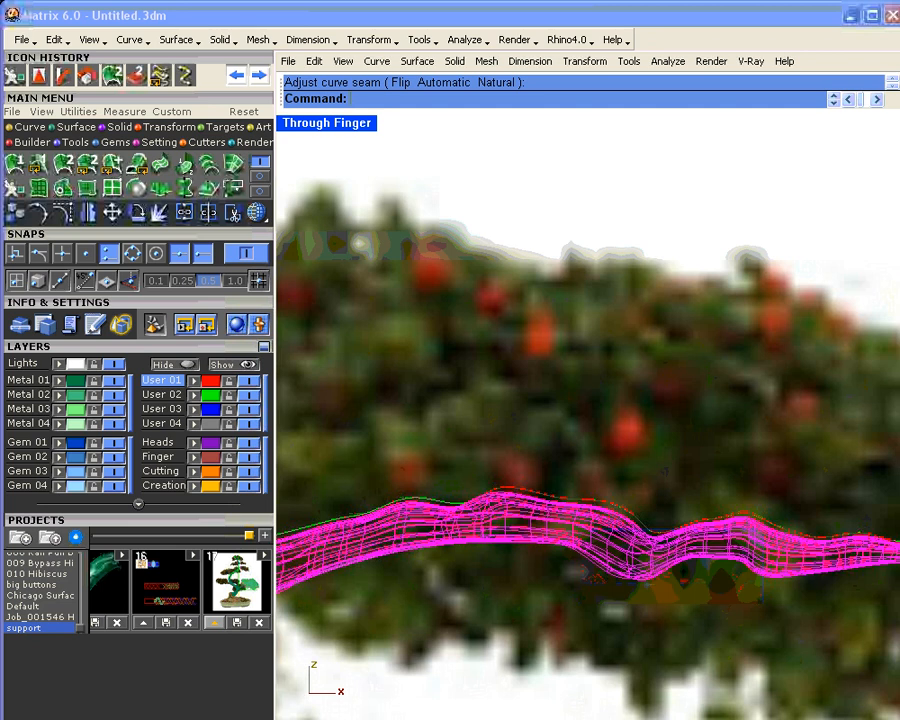
scroll(478, 422, "down", 3)
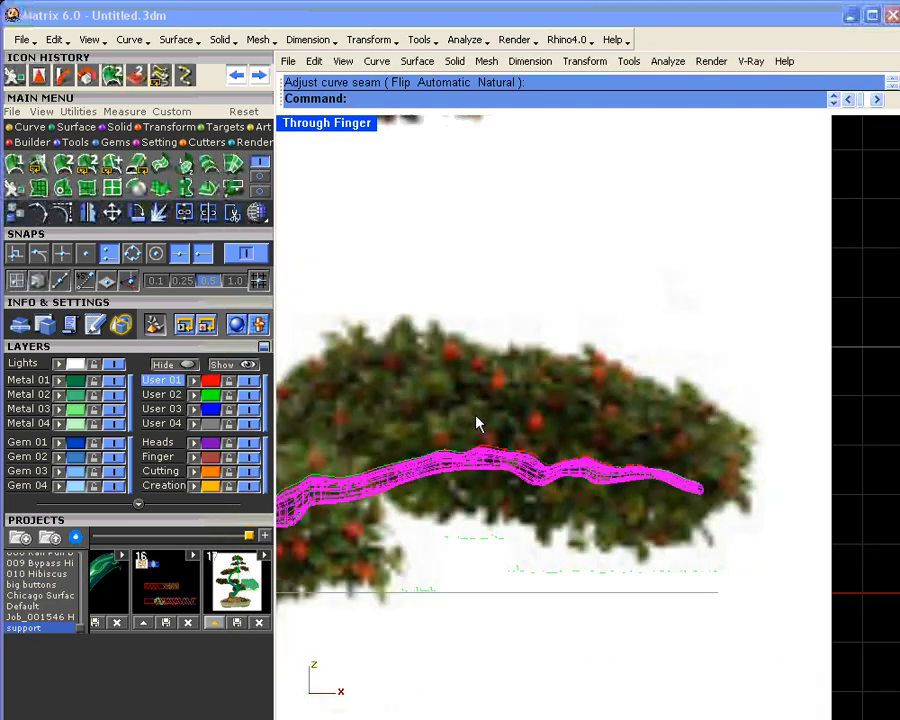
scroll(476, 416, "down", 8)
left_click(678, 442)
right_click_drag(498, 446, 602, 448)
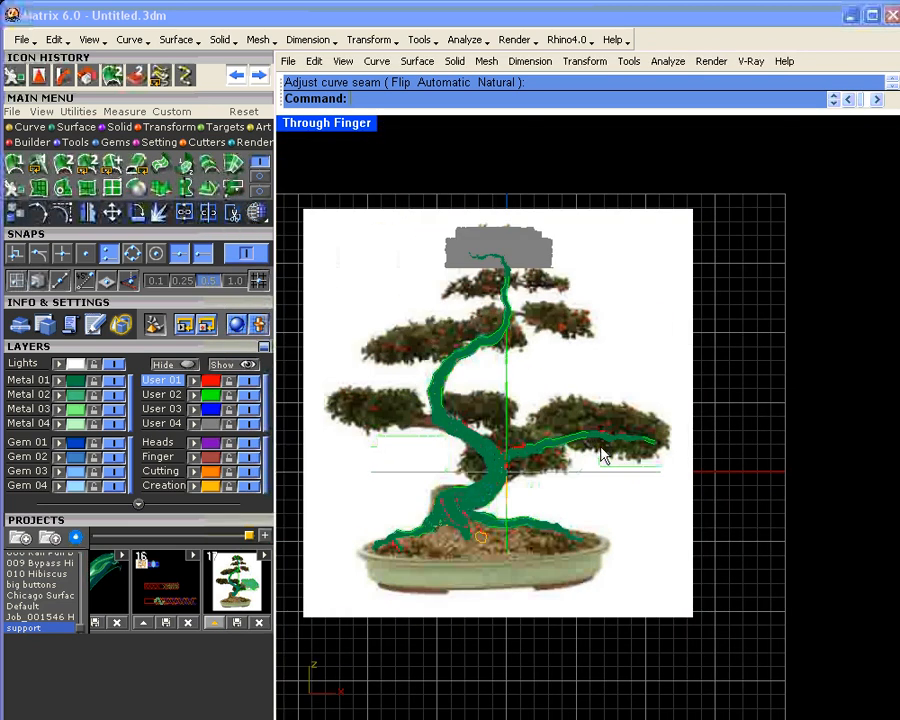
double_click(361, 123)
scroll(724, 258, "down", 3)
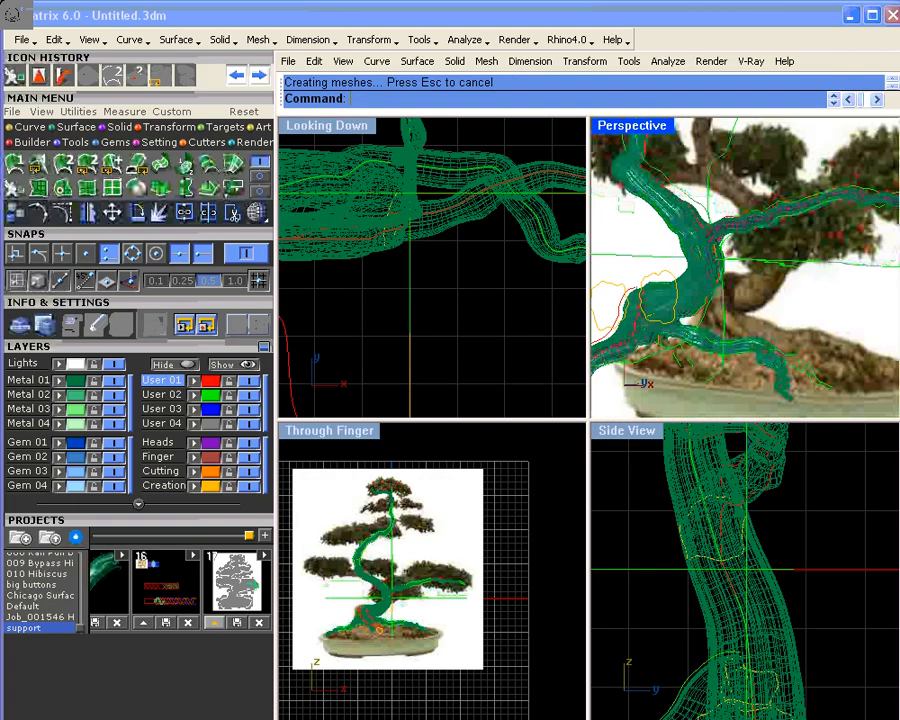
- Flip the surface direction of the right-hand branch
left_click(773, 222)
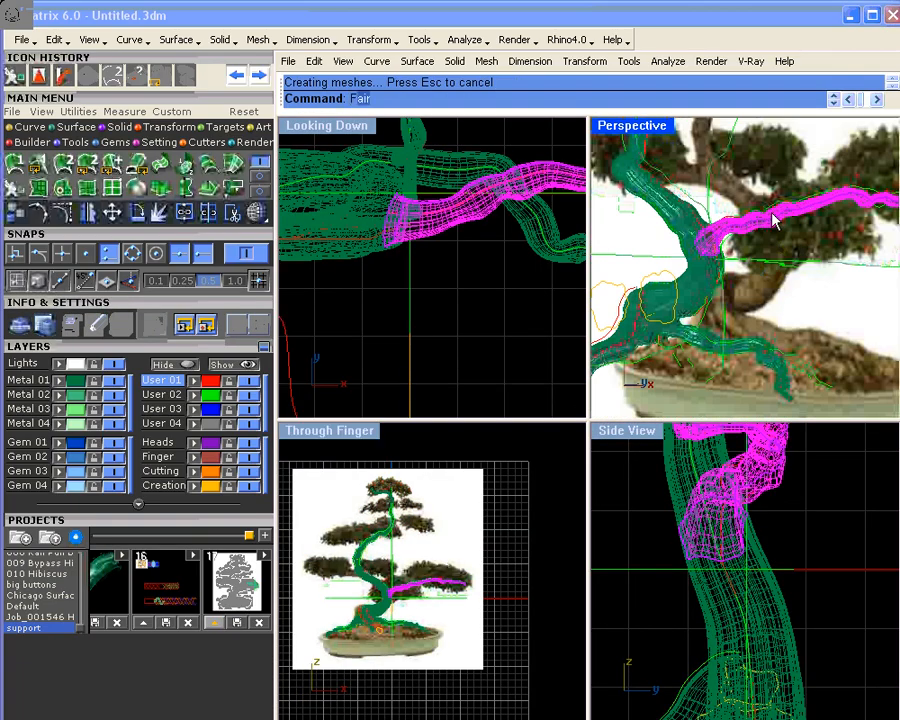
type("lip")
key("Return")
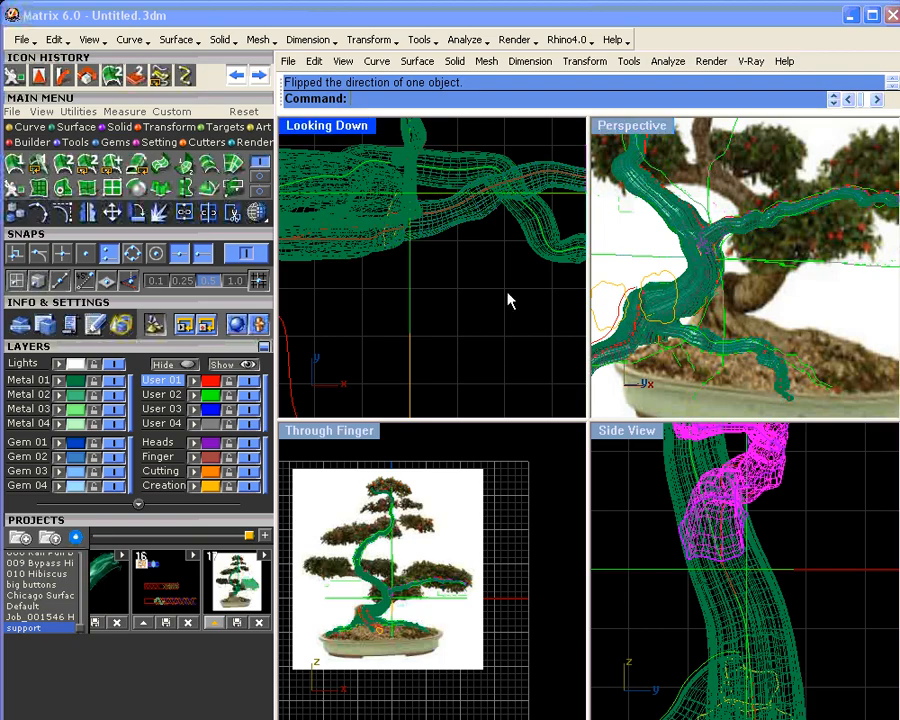
scroll(783, 264, "down", 3)
right_click_drag(783, 264, 748, 250)
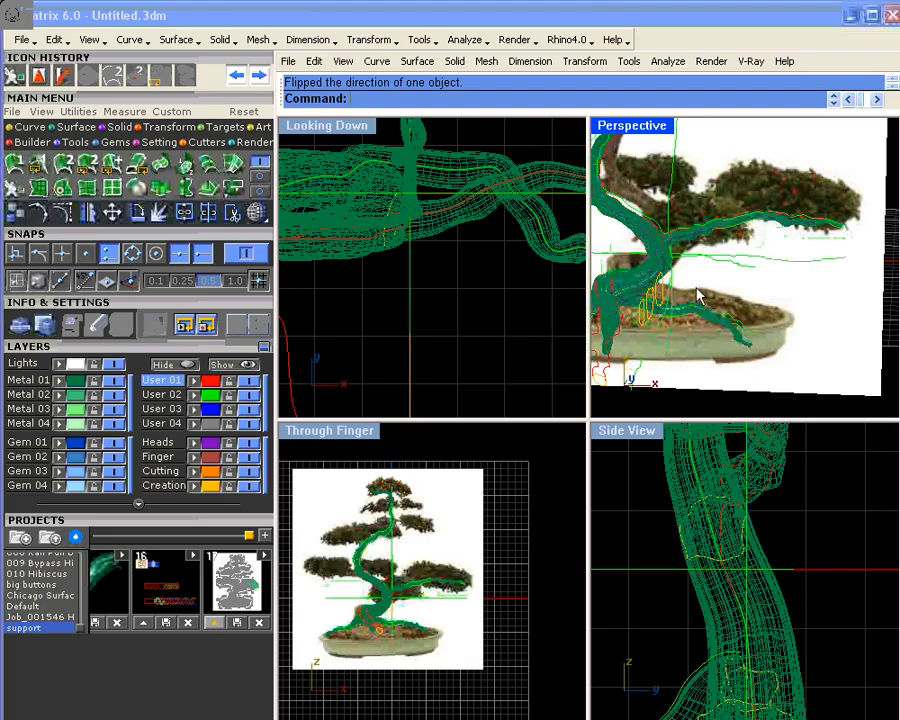
right_click_drag(699, 296, 720, 240)
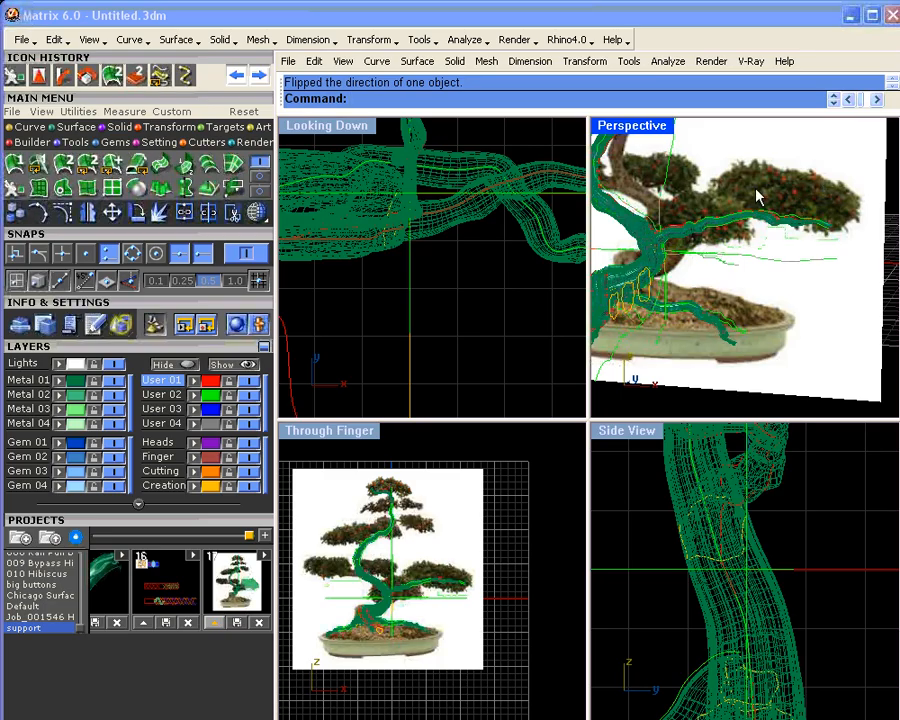
right_click_drag(697, 207, 617, 155)
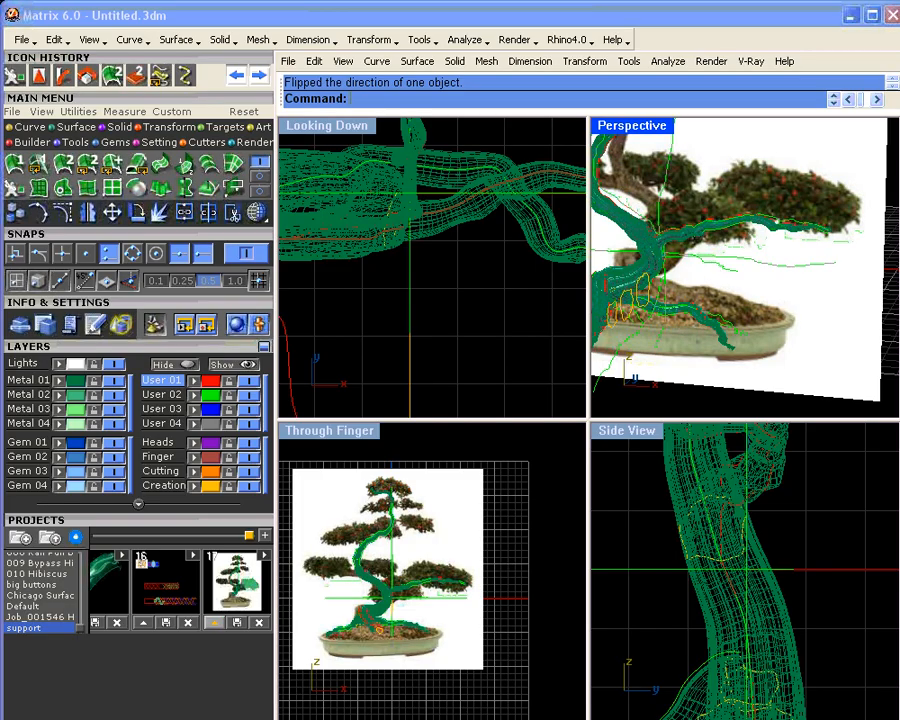
- On layer Creation, trace a leaf tip atop the right-hand foliage in Through Finger with a closed interpolated curve, and select that curve
scroll(434, 569, "up", 5)
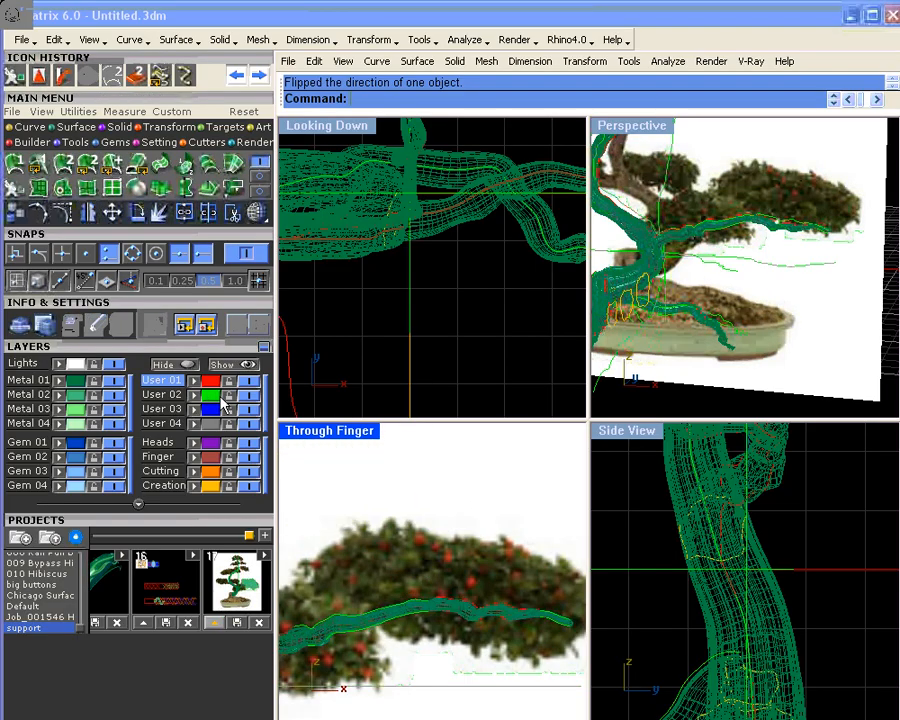
left_click(210, 485)
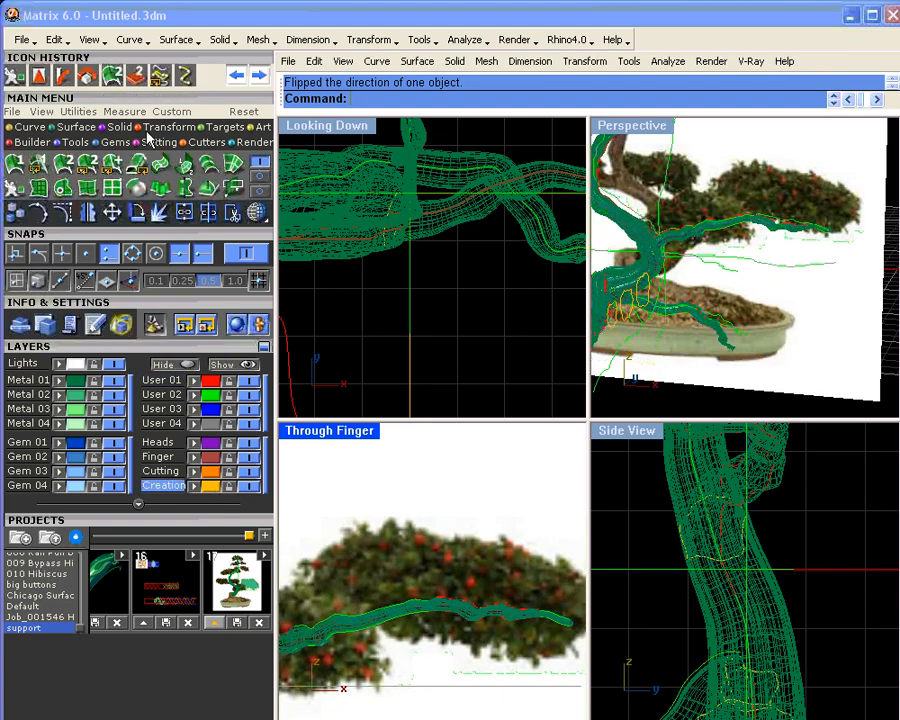
left_click(30, 127)
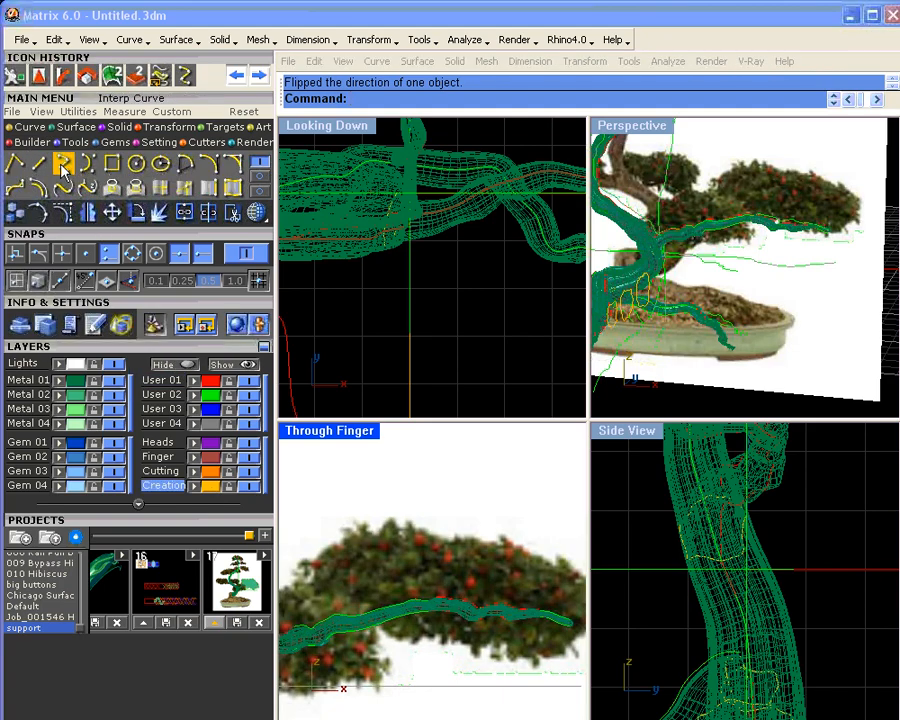
left_click(62, 166)
scroll(394, 538, "up", 3)
left_click(373, 532)
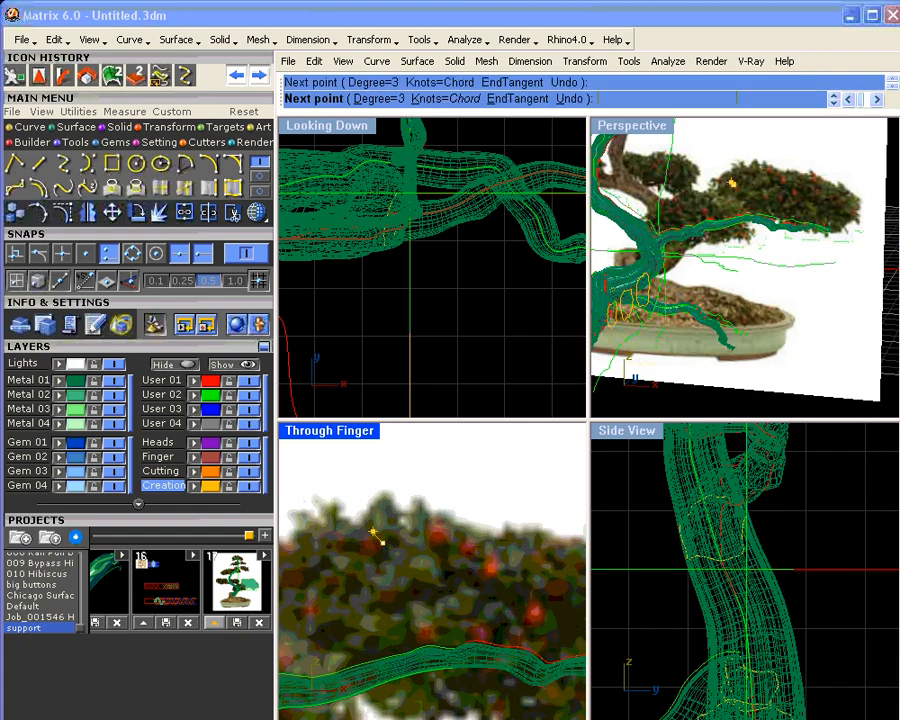
left_click(375, 530)
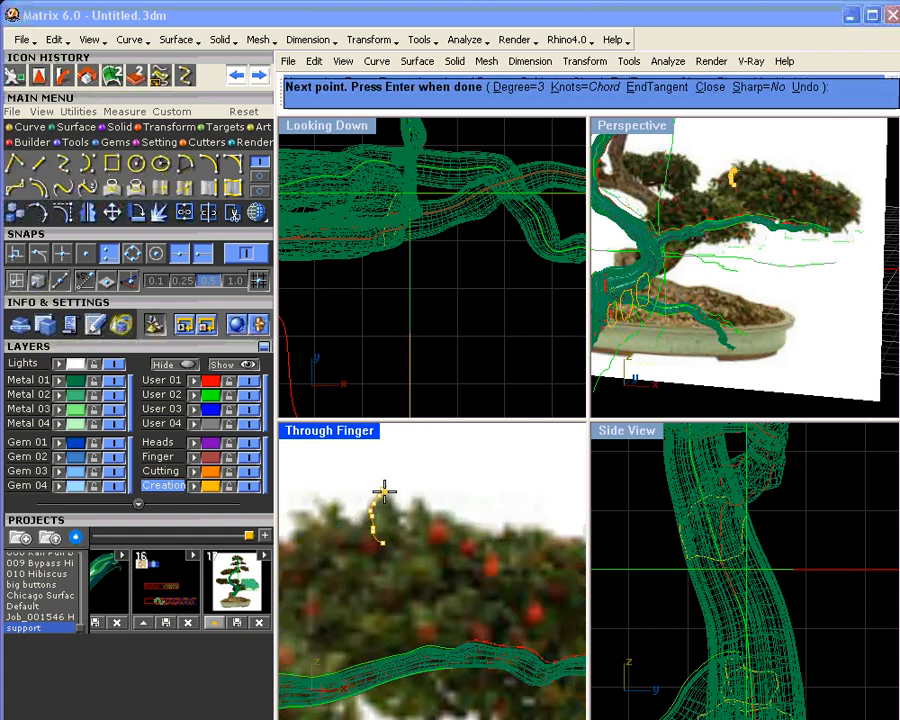
scroll(384, 498, "up", 3)
left_click(388, 499)
left_click(395, 506)
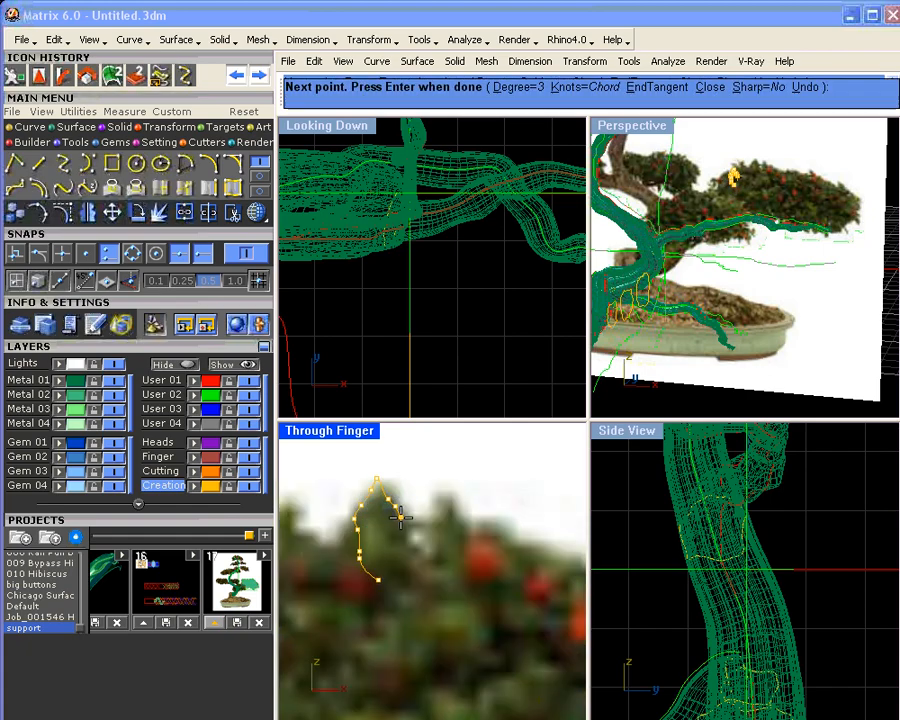
left_click(400, 515)
left_click(405, 524)
left_click(402, 533)
left_click(402, 543)
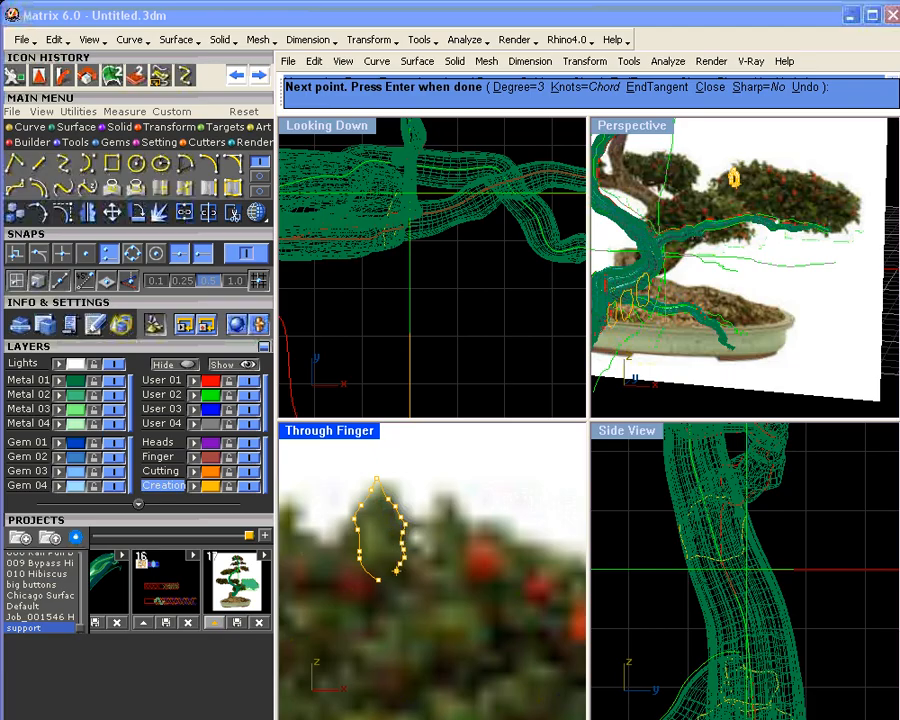
key("Return")
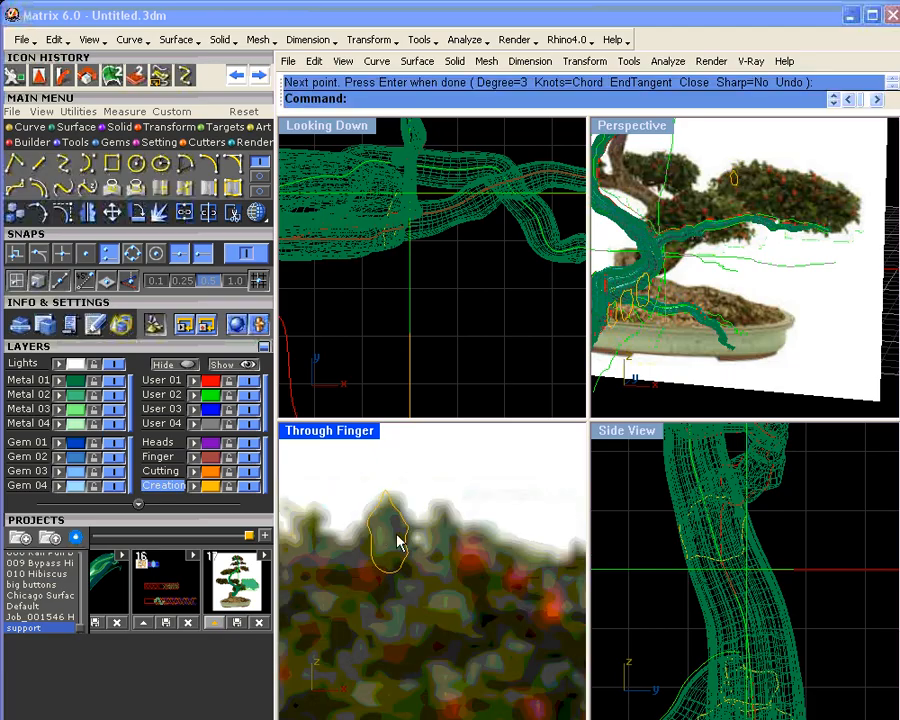
left_click(396, 520)
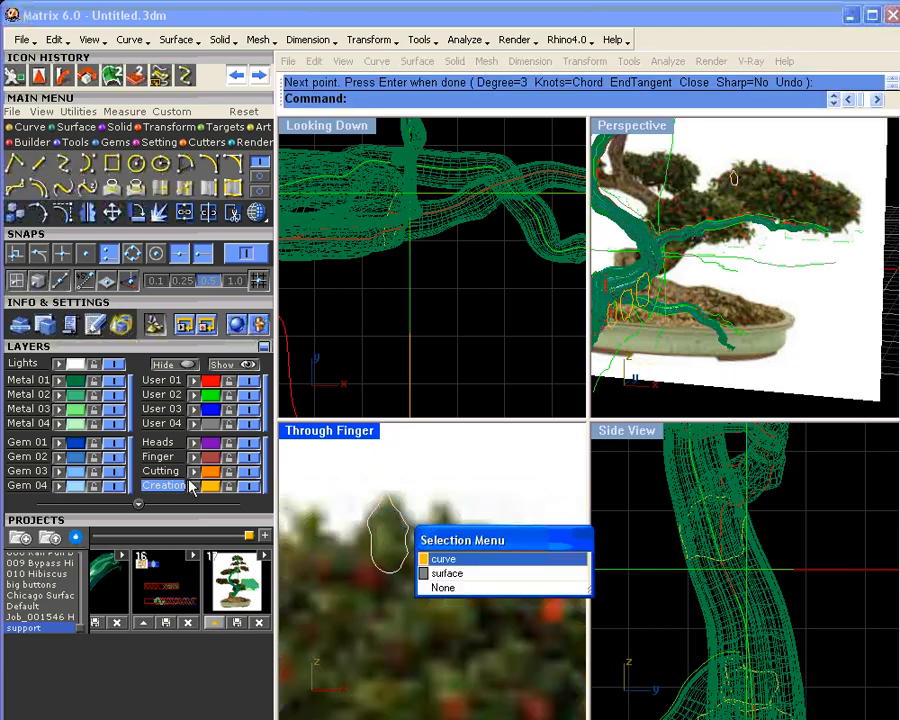
left_click(437, 561)
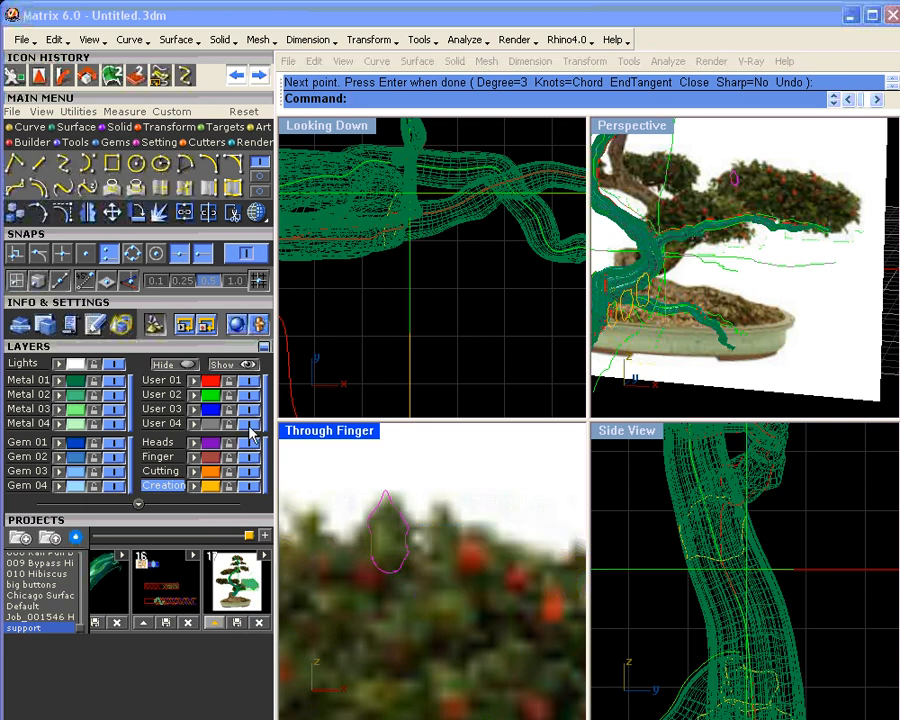
- Hide the reference photo on layer User 04 and fill the closed leaf outline with a planar surface on layer Metal 02
left_click(242, 425)
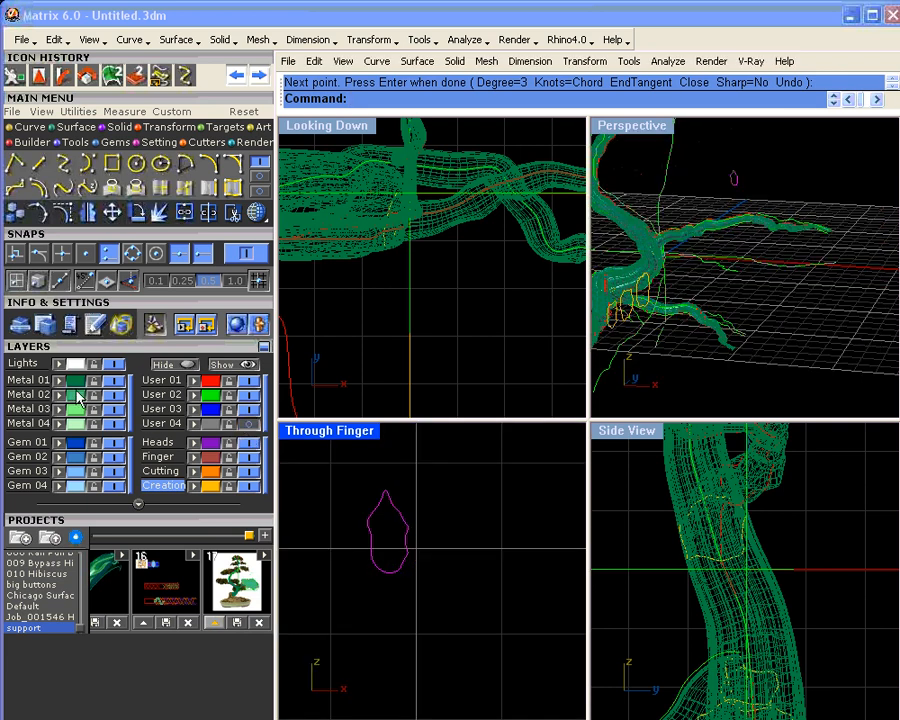
left_click(40, 394)
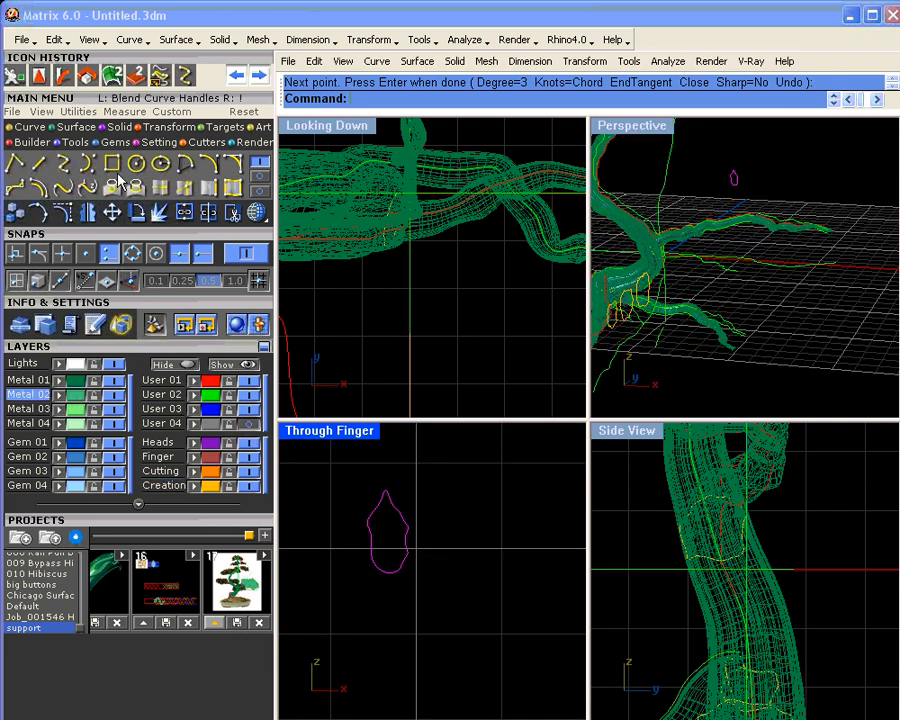
left_click(61, 130)
left_click(61, 190)
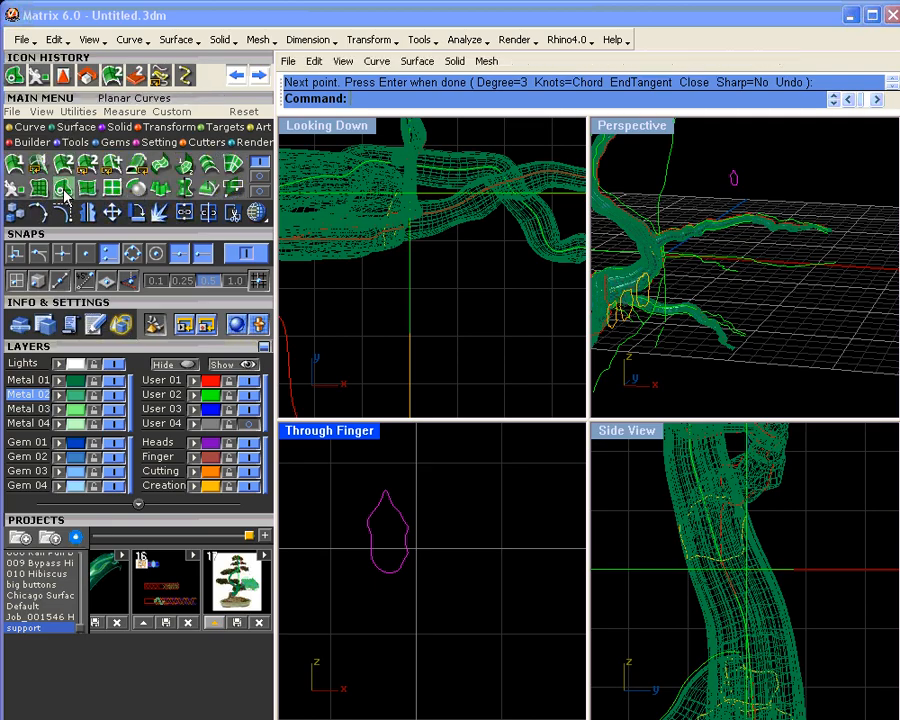
- Move the planar leaf surface off its outline, up toward the vertical axis in Through Finger, and delete the original outline curve
left_click(388, 540)
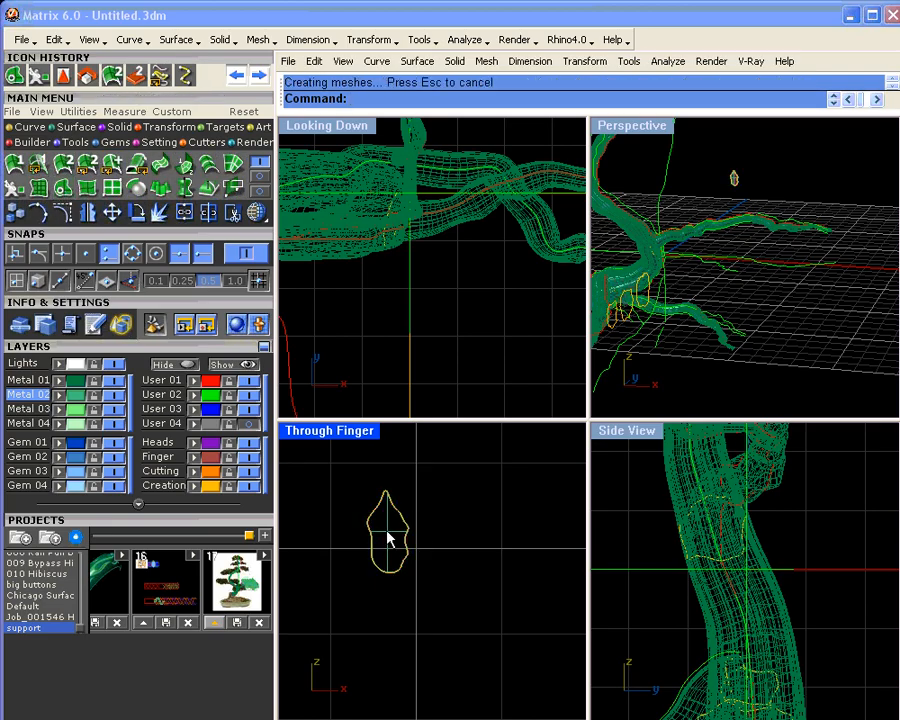
left_click_drag(388, 540, 437, 514)
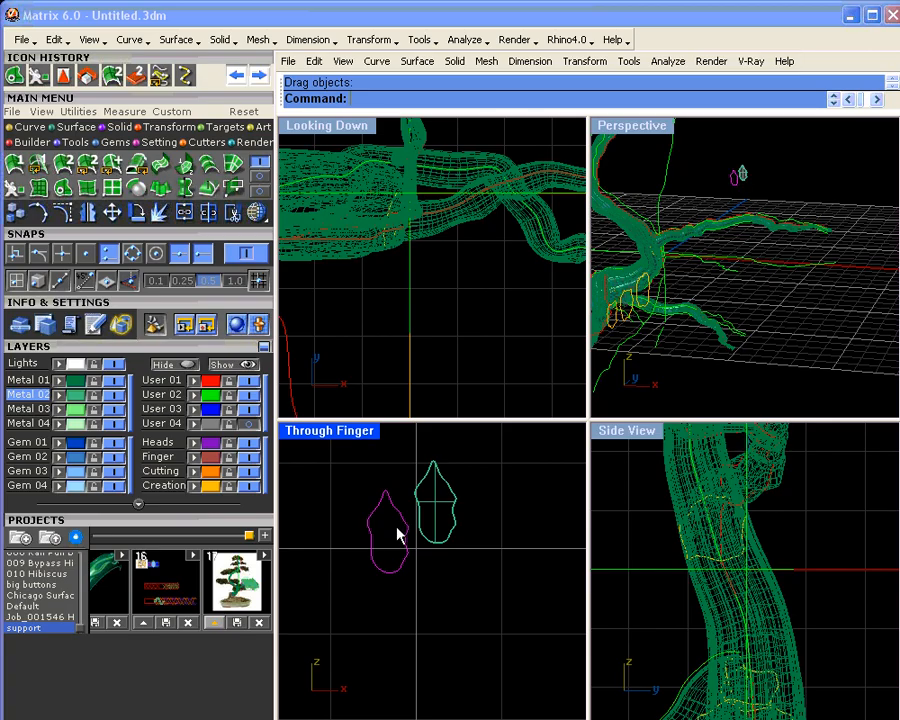
key("Delete")
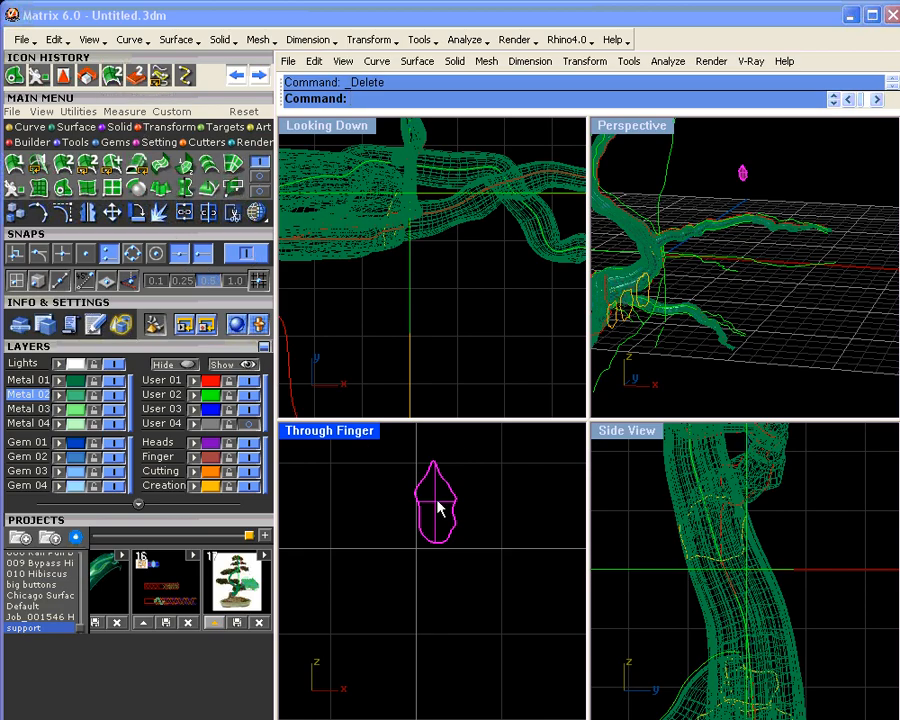
- Copy the leaf surface to its left in Through Finger and rotate the copy about its base so its tip leans left
left_click_drag(437, 508, 384, 514)
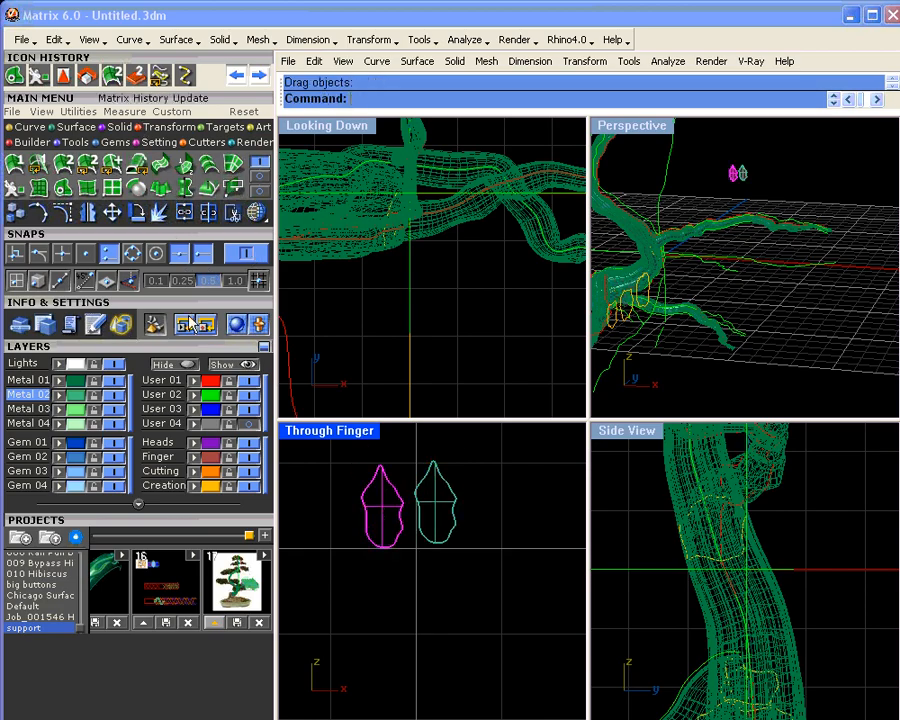
left_click(137, 215)
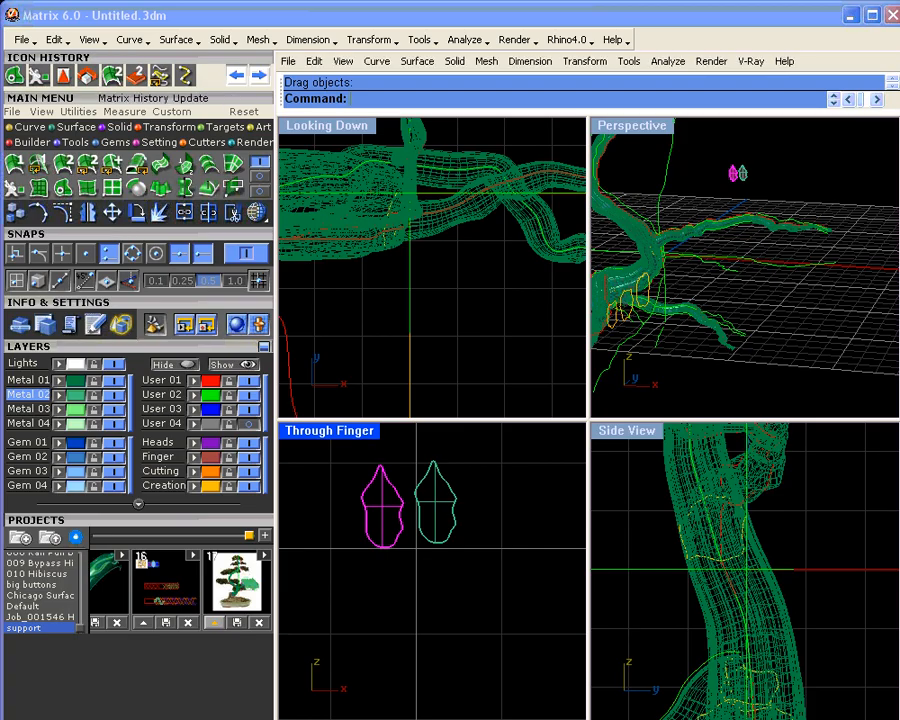
left_click(381, 546)
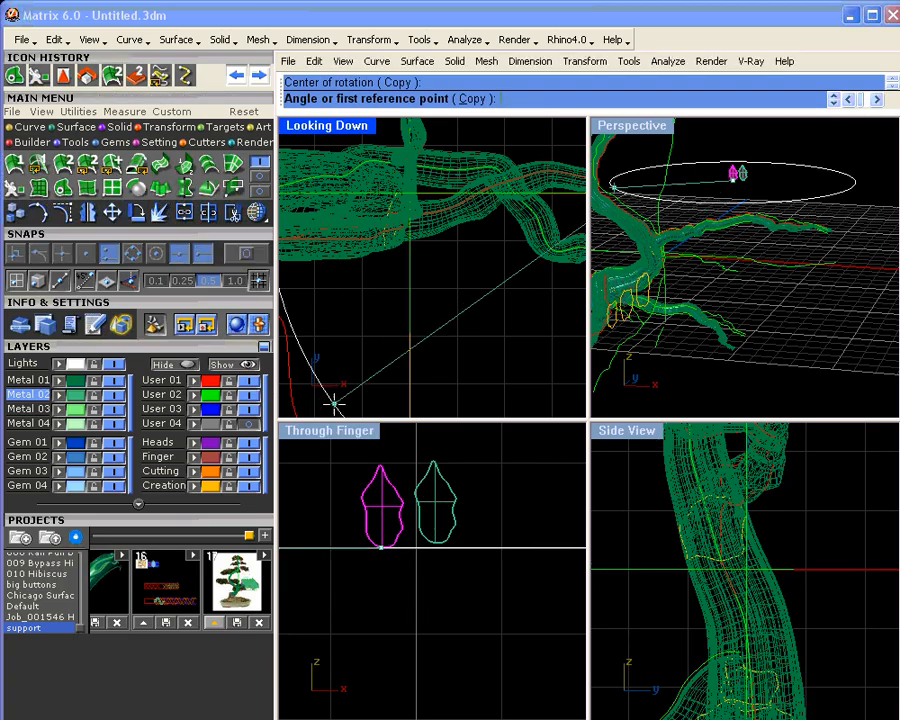
right_click_drag(385, 501, 438, 534)
left_click(426, 456)
left_click(395, 511)
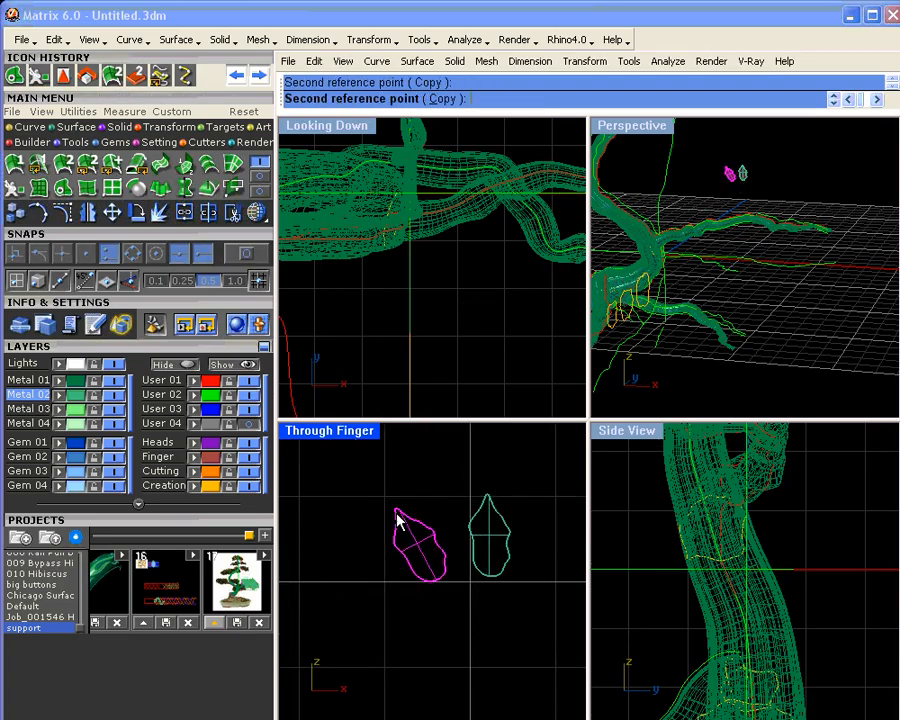
key("Return")
- Rotate the left-leaning leaf about its inner end in Looking Down so that it angles away from the horizontal axis
scroll(474, 209, "up", 6)
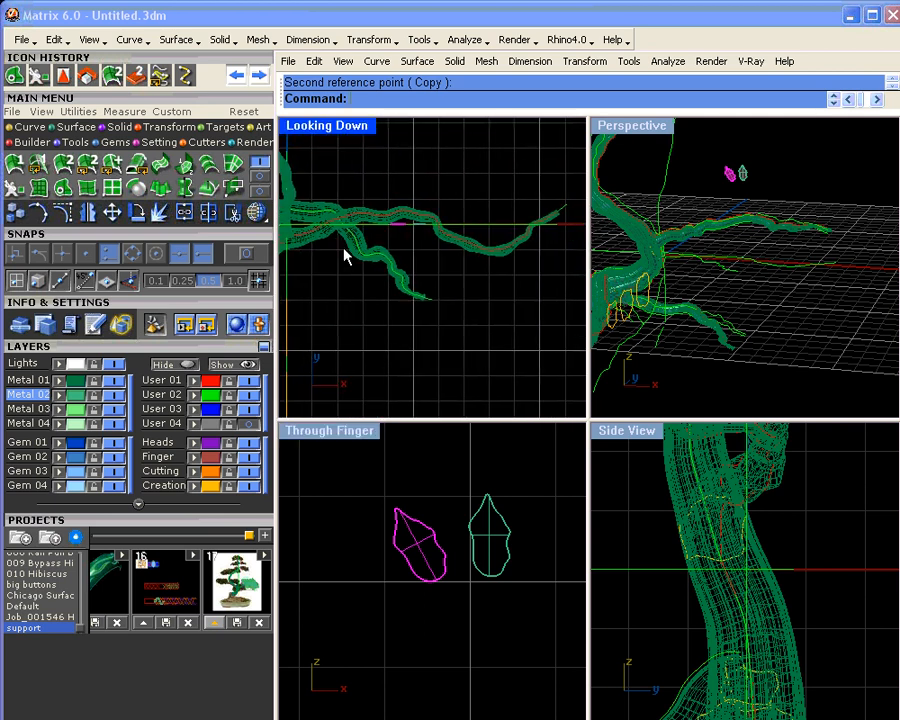
right_click(413, 236)
left_click(420, 220)
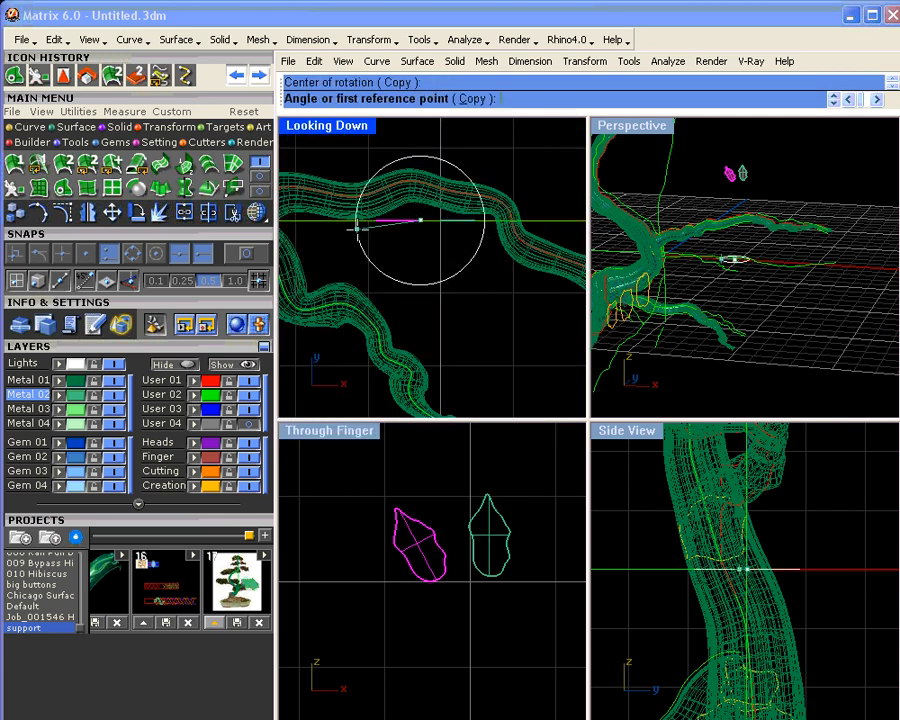
left_click(318, 236)
left_click(347, 270)
- Select the upright leaf and rotate it about its inner end in Looking Down, angling it opposite to the left leaf
left_click(459, 225)
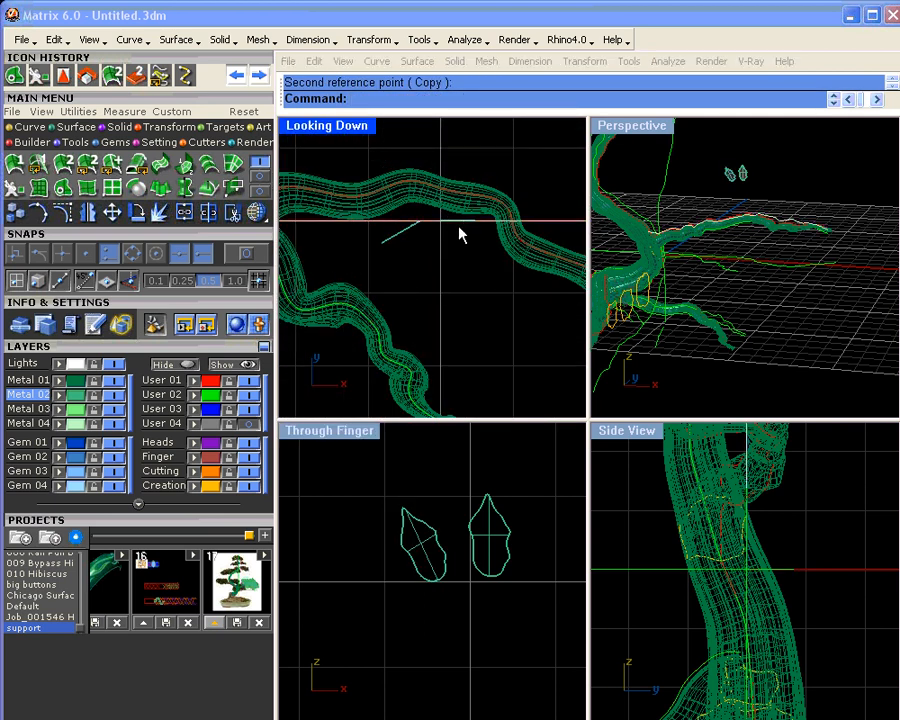
left_click(442, 291)
left_click(490, 548)
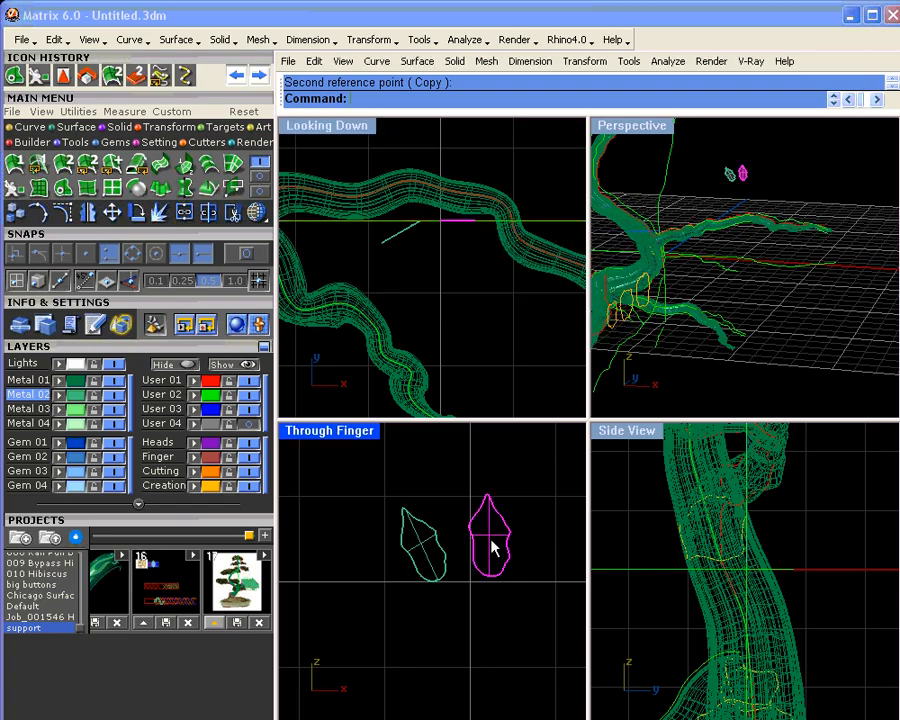
right_click(459, 259)
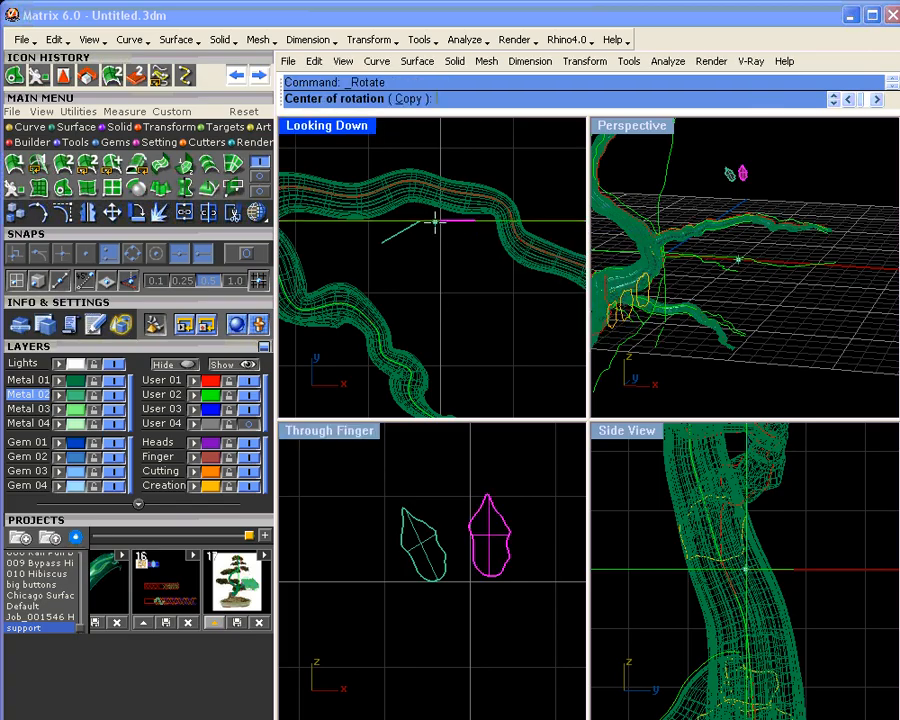
left_click(438, 221)
left_click(486, 234)
left_click(488, 248)
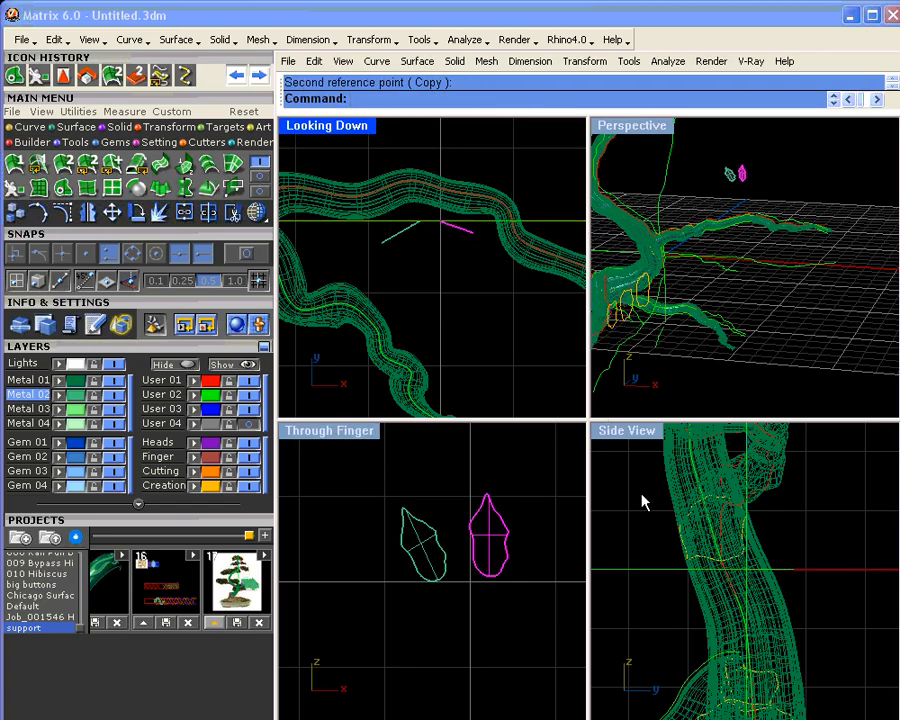
- Rotate the upright leaf slightly about its base in Side View so its tip tilts toward the trunk
scroll(692, 533, "down", 5)
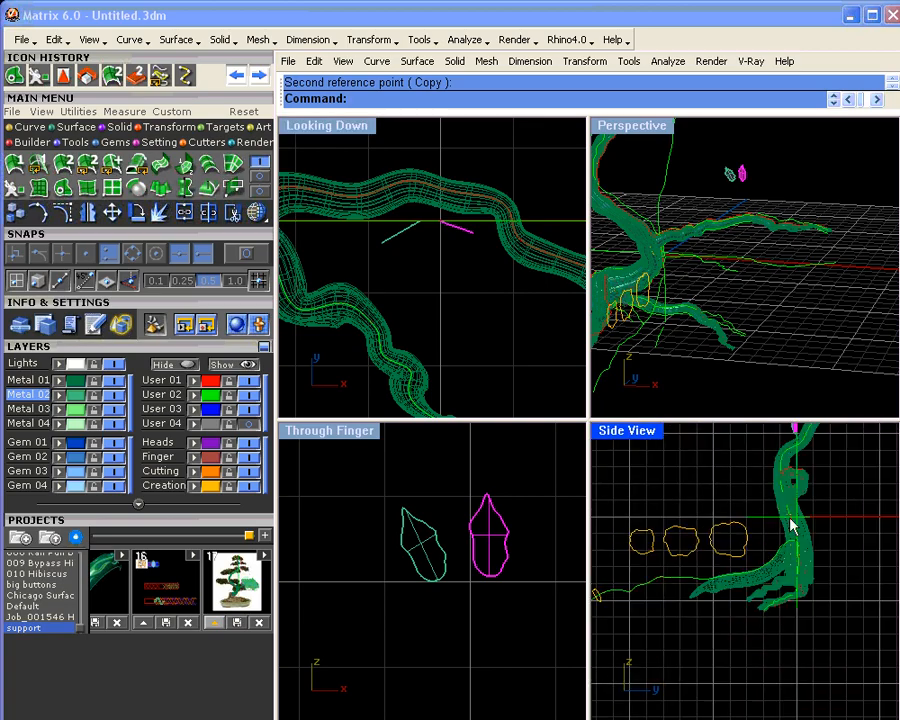
scroll(726, 500, "up", 9)
right_click(724, 511)
left_click(707, 530)
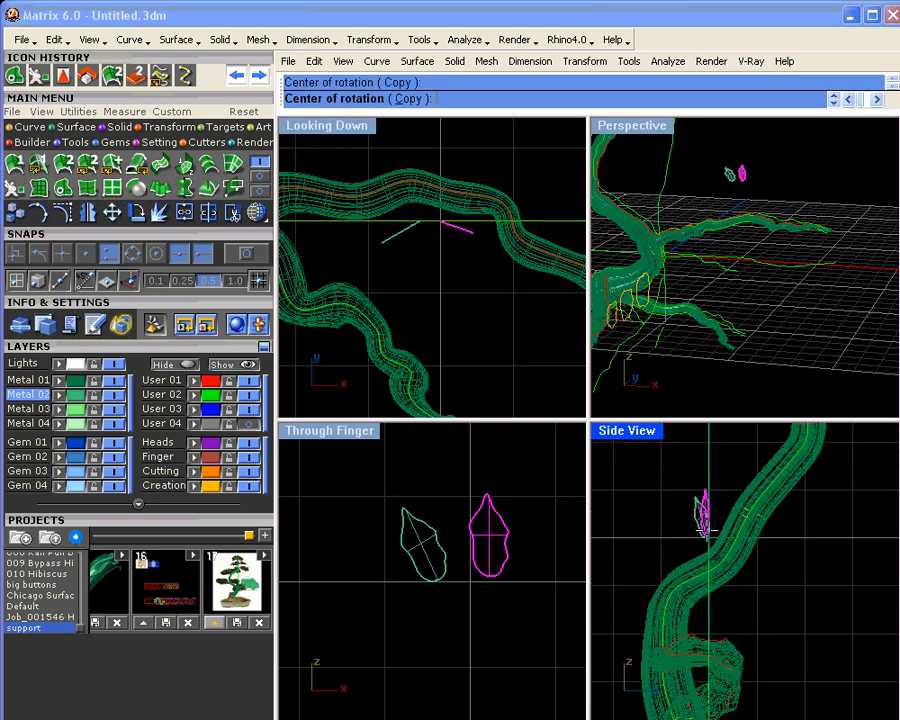
left_click(710, 484)
left_click(721, 481)
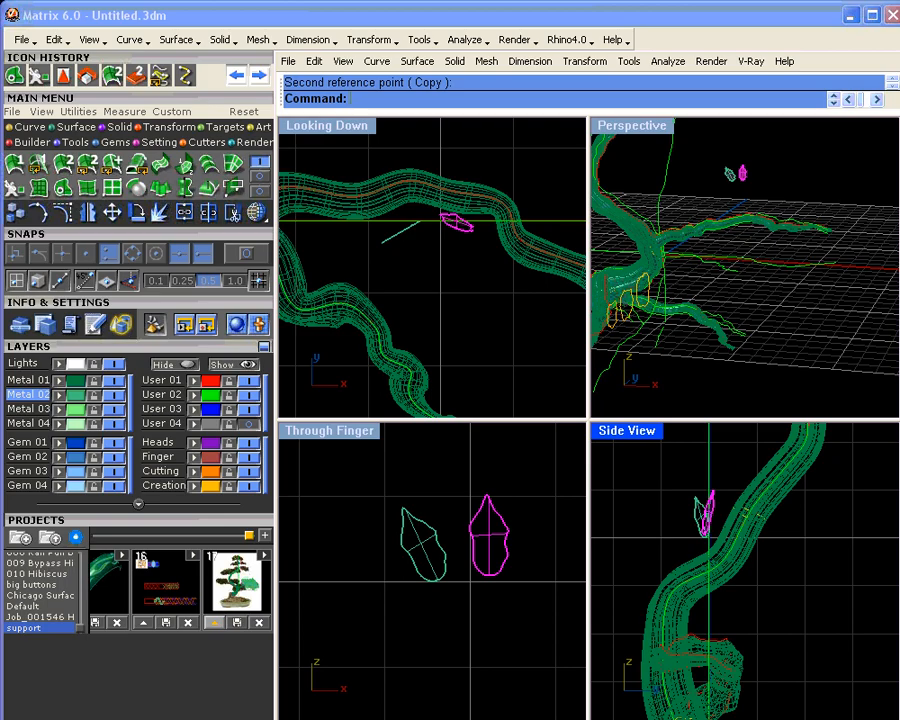
- Copy the left-leaning leaf below the pair in Through Finger and rotate the copy about its base until its tip points left
left_click(436, 566)
left_click_drag(428, 564, 474, 602)
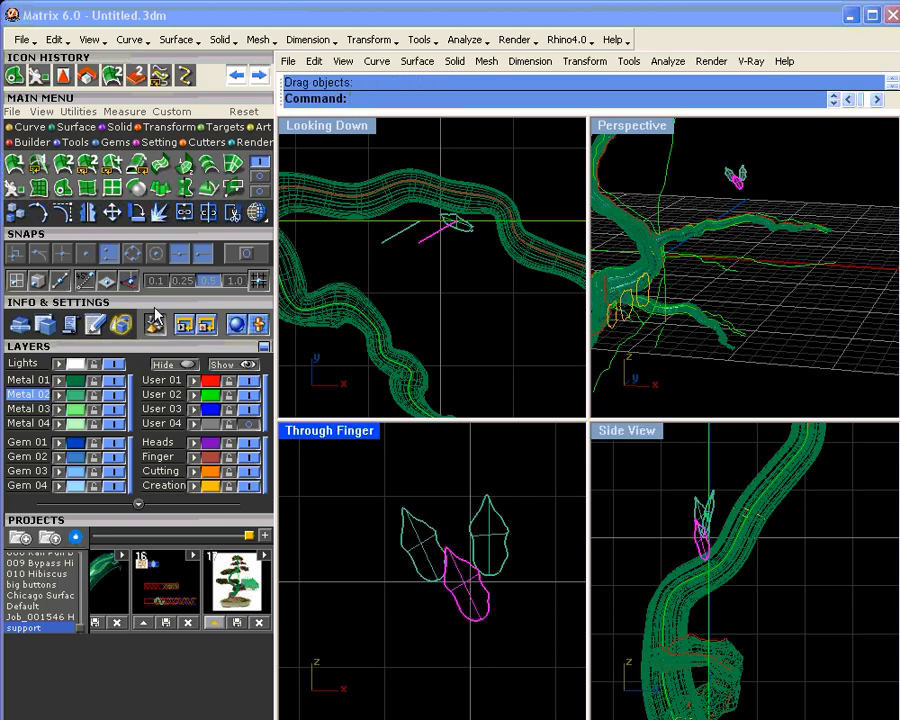
left_click(136, 212)
left_click(476, 613)
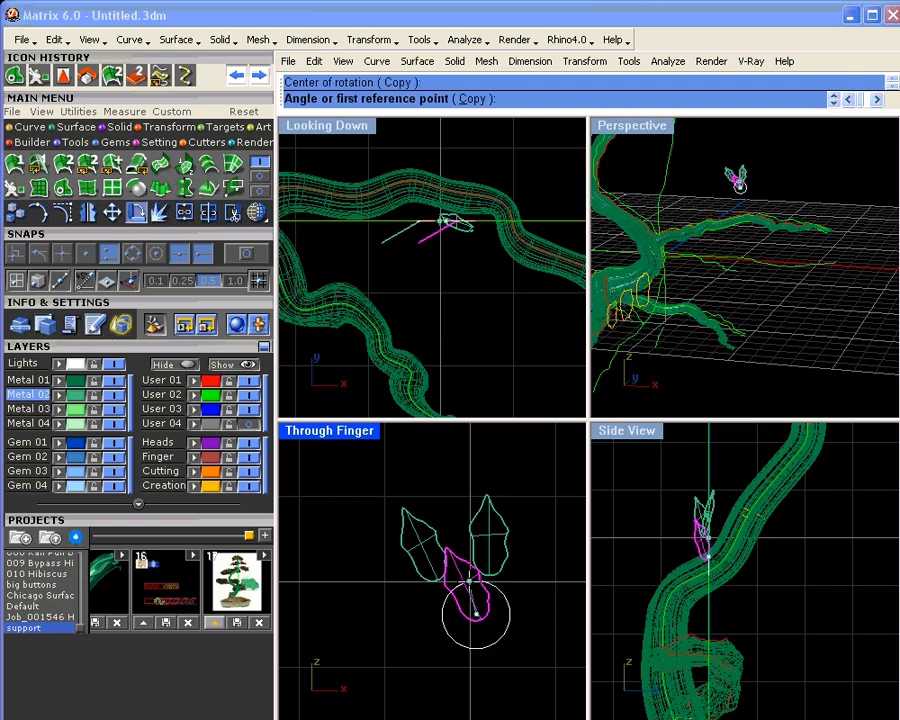
left_click(469, 581)
left_click(412, 627)
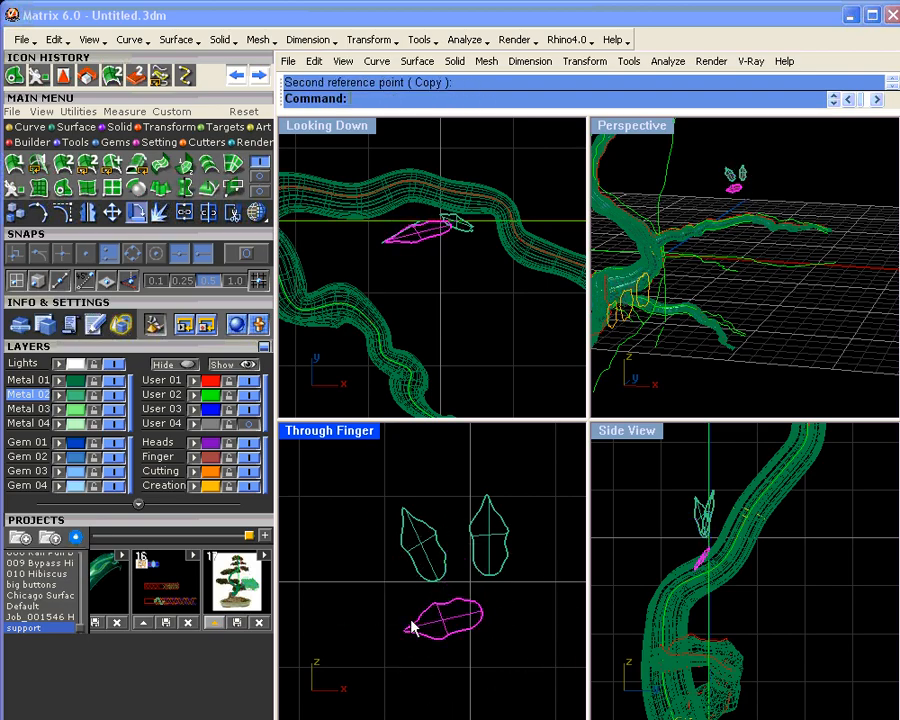
- Rotate the lower leaf about its base in Looking Down so its tip swings up onto the branch
right_click(438, 248)
left_click(447, 229)
left_click(401, 239)
left_click(388, 198)
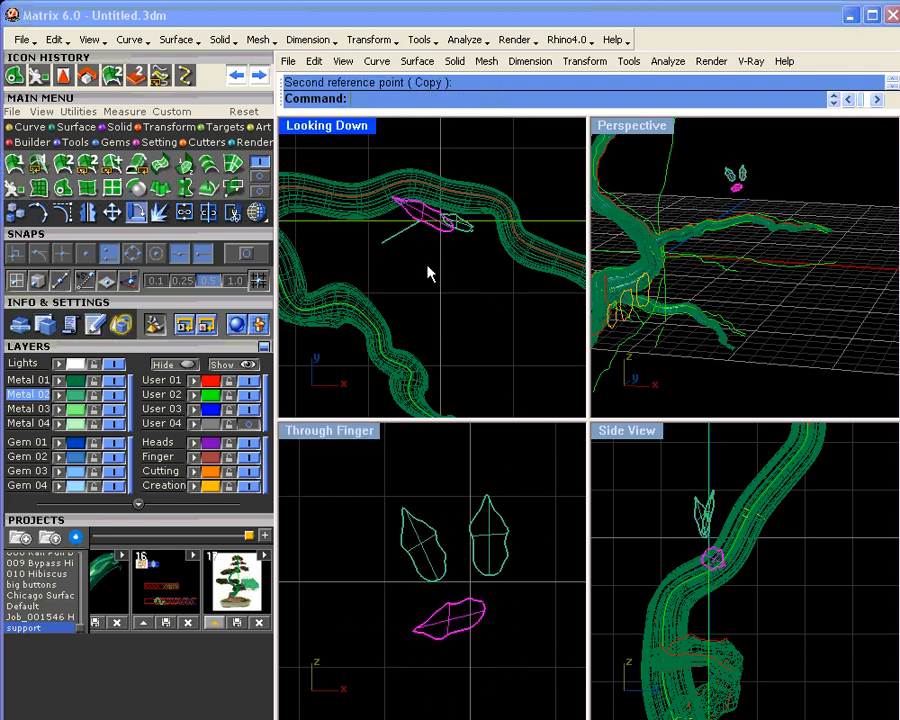
- Rotate the lower leaf about its center in Side View to level it, and deselect it
right_click(720, 566)
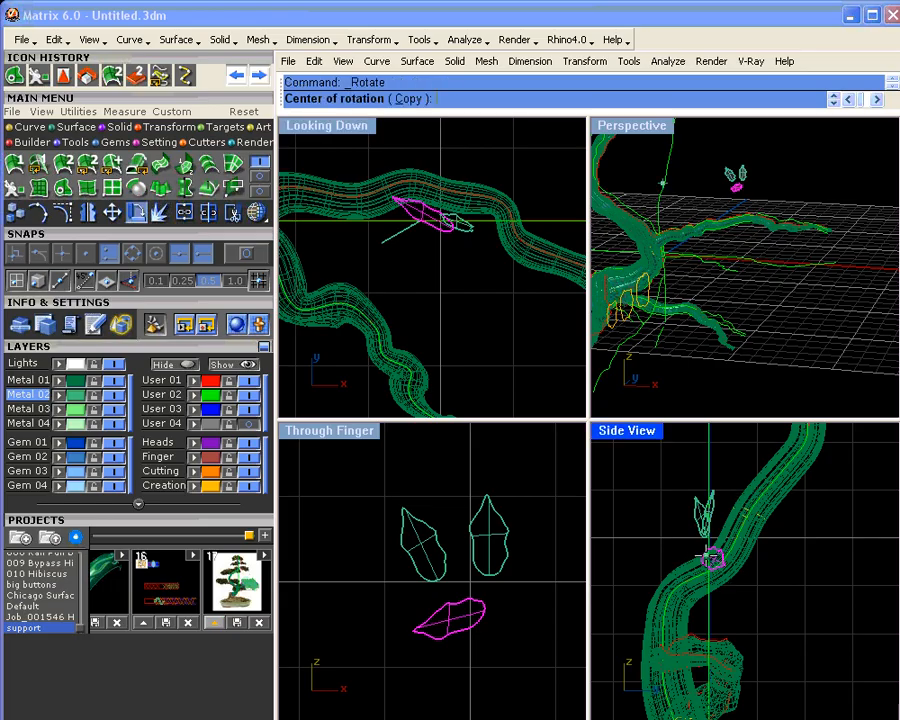
left_click(712, 556)
left_click(753, 494)
left_click(808, 503)
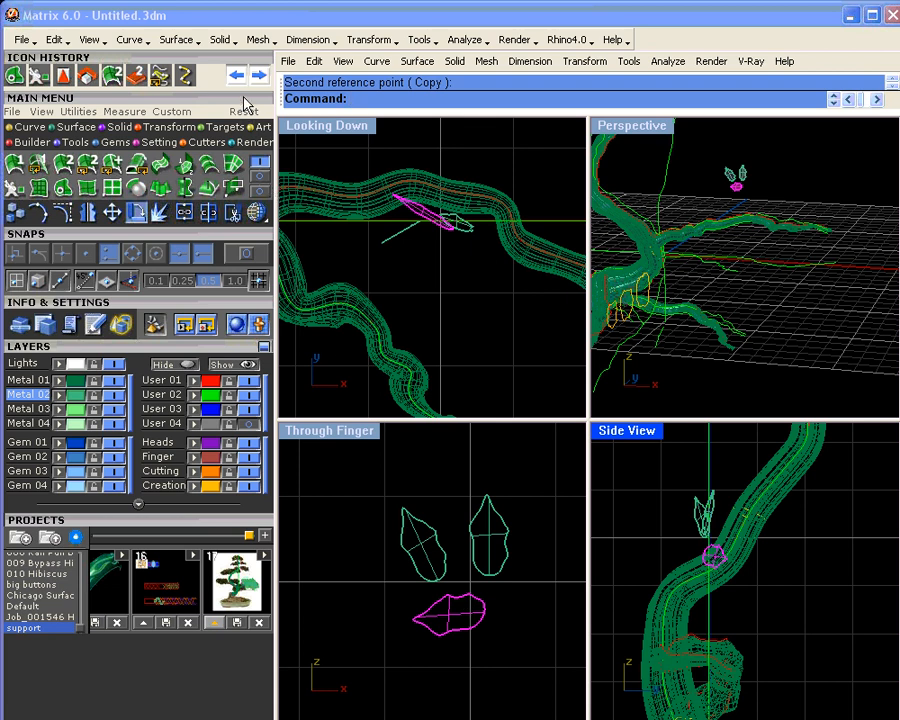
left_click(535, 621)
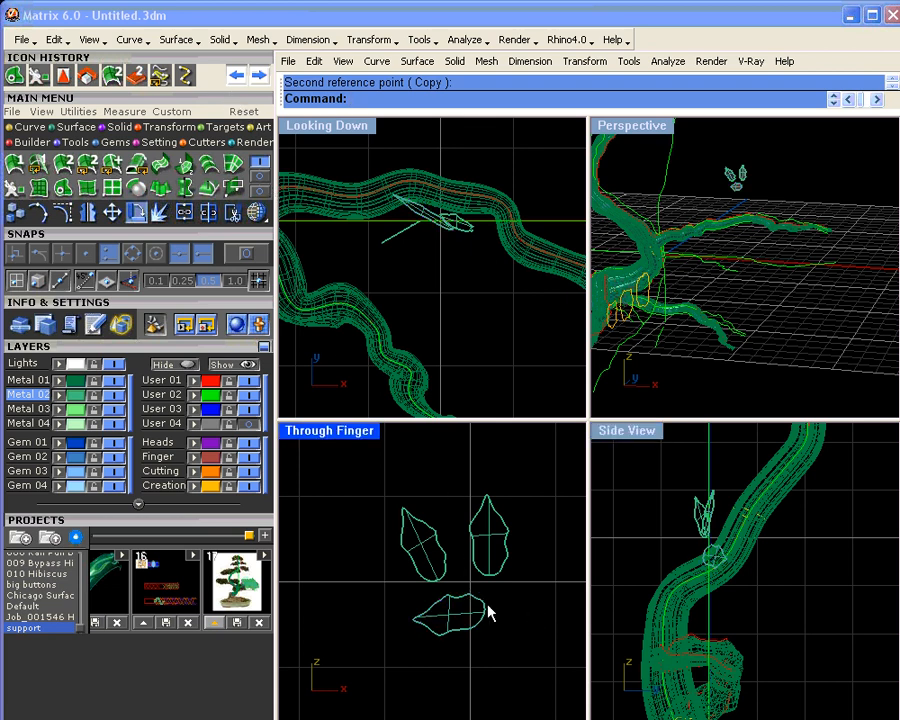
- Copy the lower leaf up and to the left in Through Finger and rotate the copy so its tip points down-left
left_click(487, 607)
left_click_drag(470, 617, 411, 589)
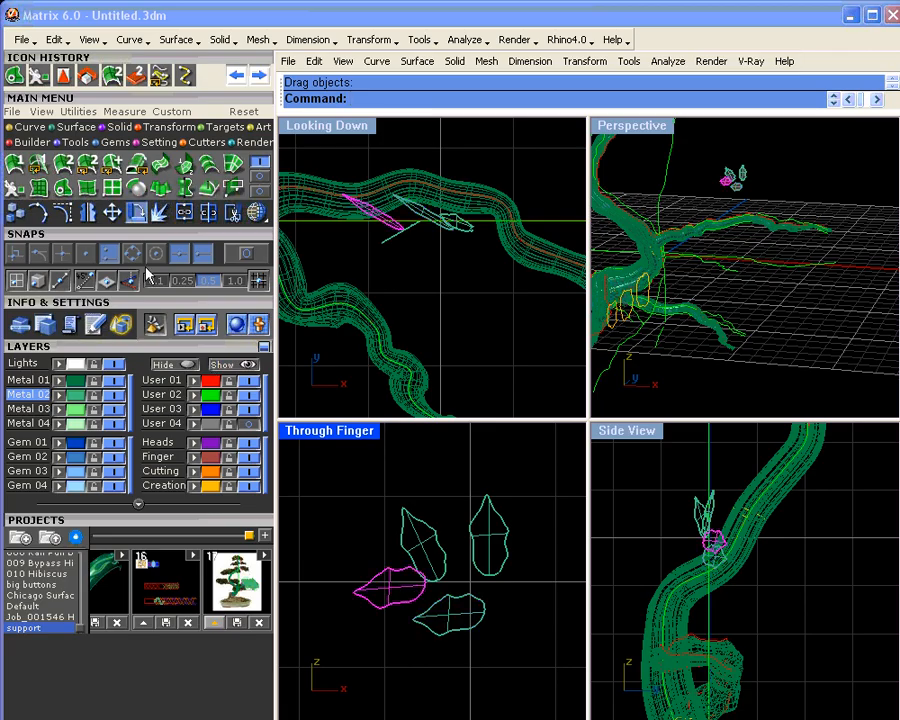
left_click(96, 156)
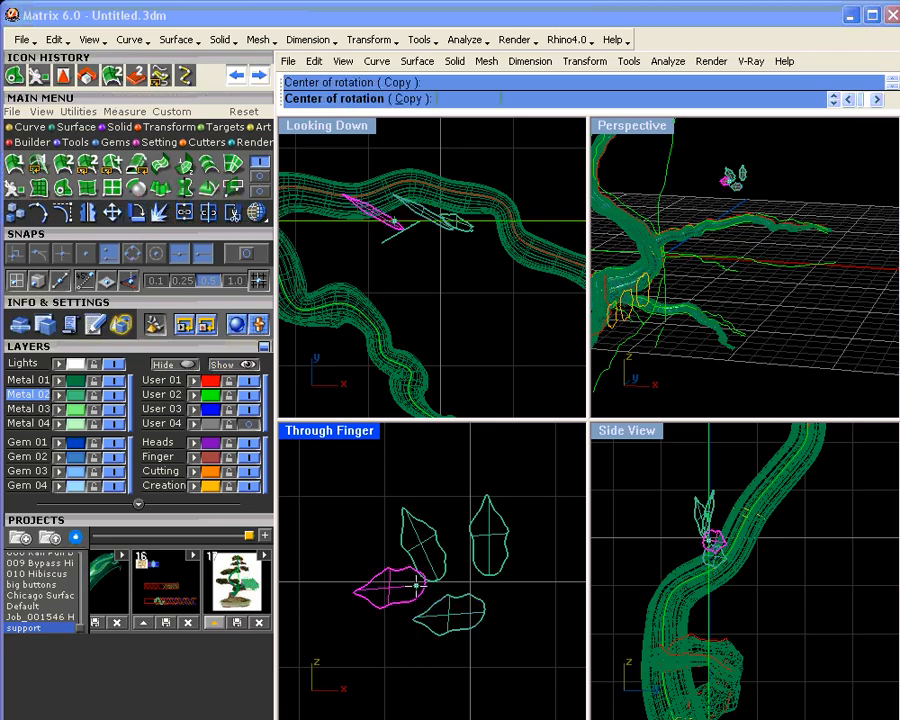
left_click(383, 574)
left_click(370, 565)
left_click(397, 545)
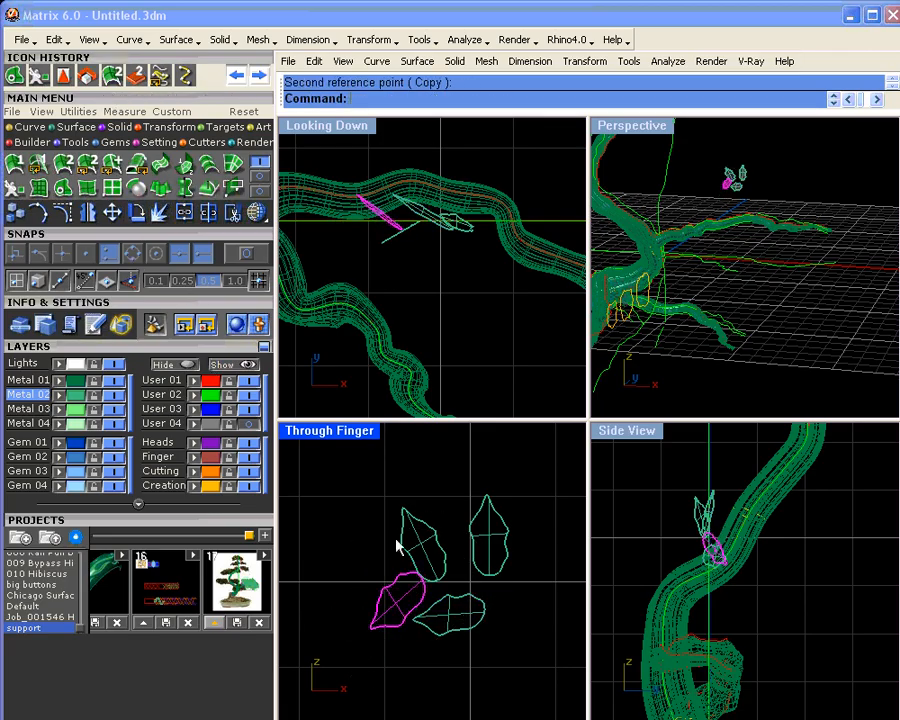
- Rotate the down-left leaf about its base in Looking Down until it lies nearly parallel to the horizontal axis
right_click(405, 260)
left_click(399, 227)
left_click(361, 192)
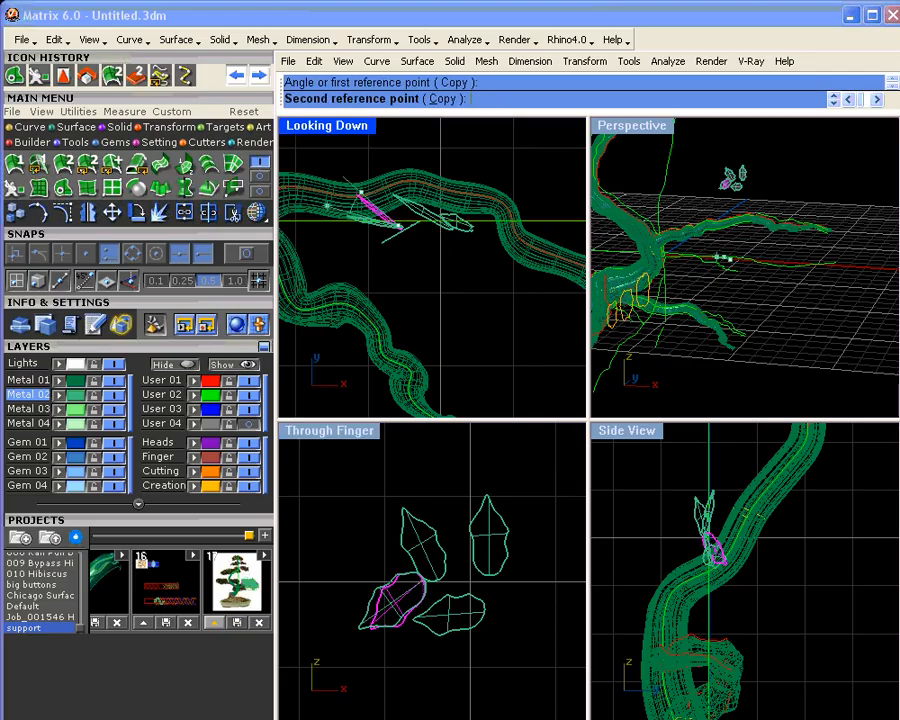
left_click(329, 226)
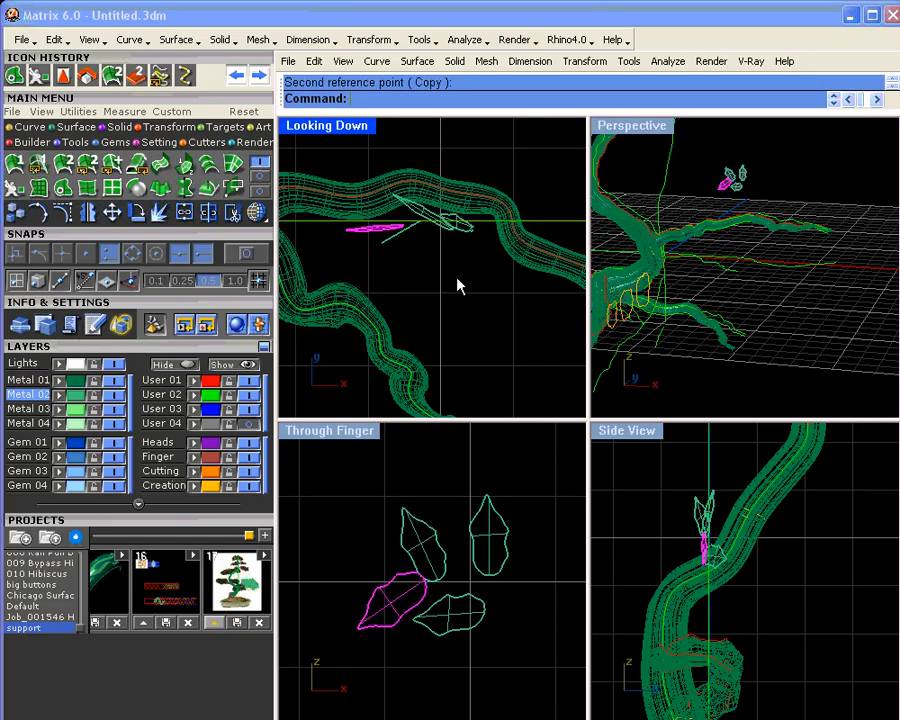
- Copy the left-leaning leaf to the lower right of the cluster in Through Finger and rotate the copy so its tip points right
left_click(438, 583)
left_click_drag(438, 583, 512, 602)
left_click(540, 571)
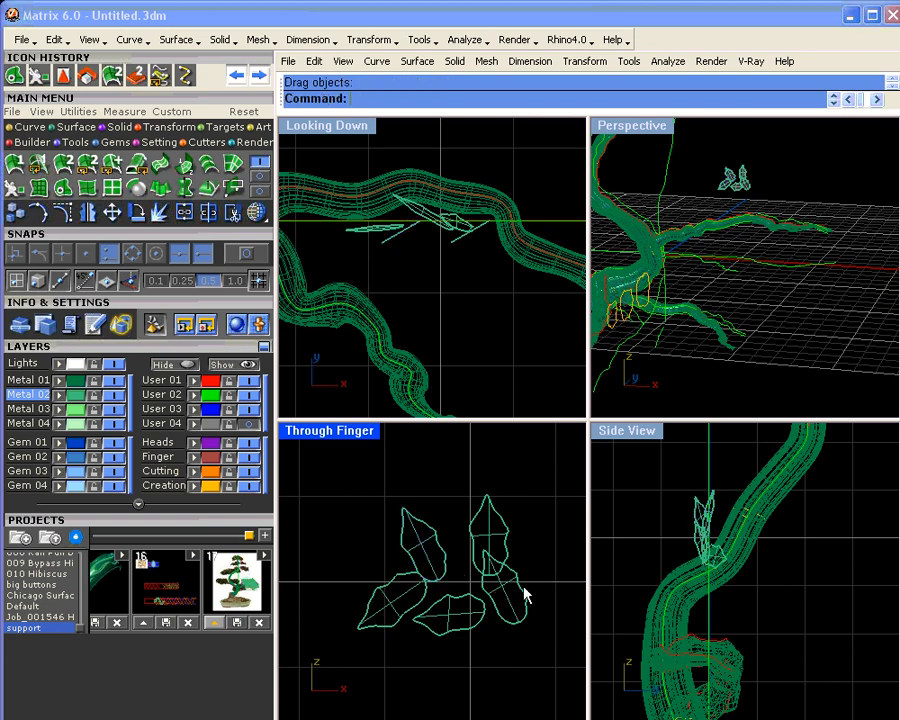
left_click(519, 586)
right_click_drag(523, 595, 519, 604)
right_click(514, 612)
left_click(508, 618)
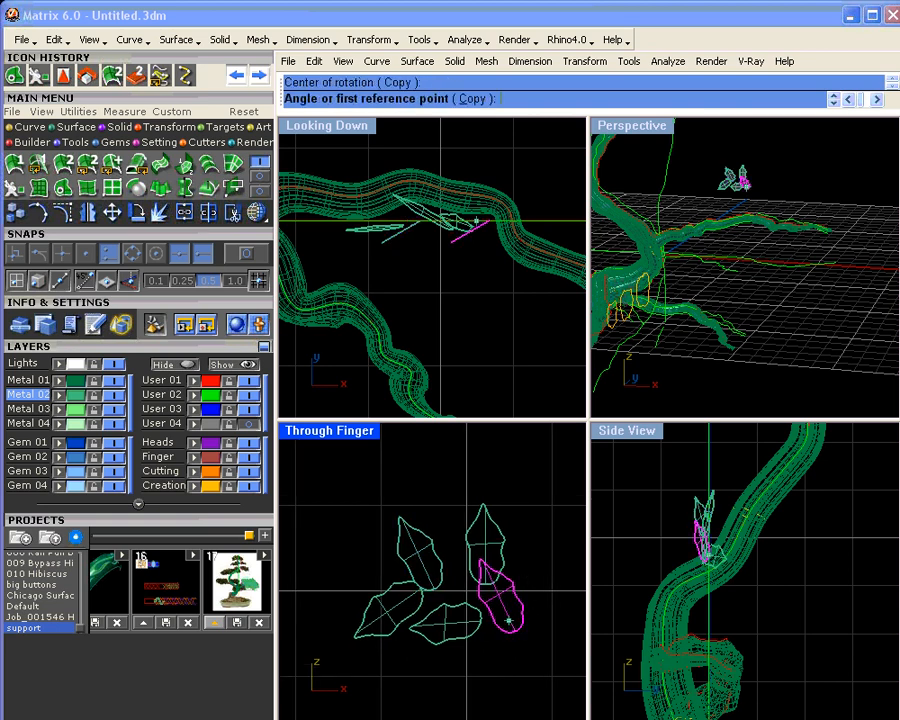
left_click(516, 562)
left_click(552, 646)
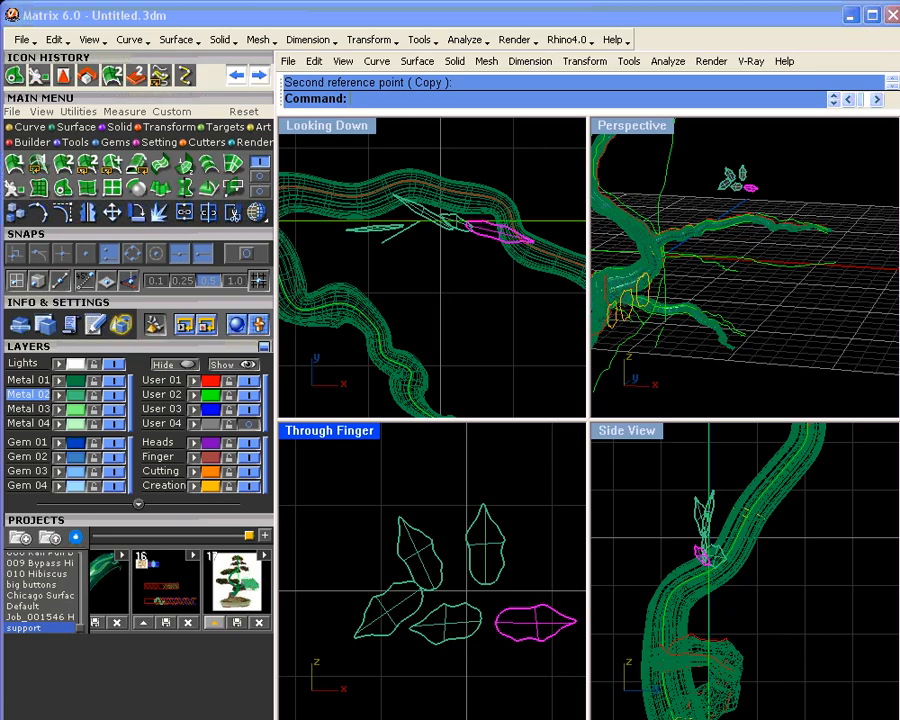
- Rotate the right-pointing leaf about its base in Looking Down so its tip swings up across the branch
left_click(134, 210)
left_click(462, 226)
left_click(533, 250)
left_click(517, 183)
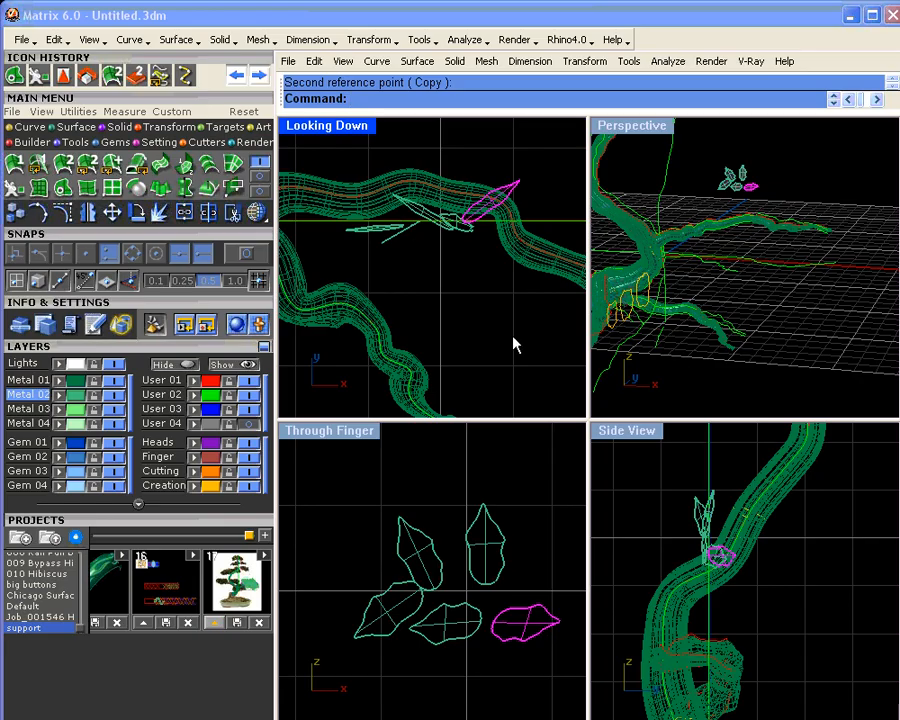
- Copy the upper left-leaning leaf to the cluster's lower middle in Through Finger and rotate the copy outward about its base in Side View
left_click(430, 581)
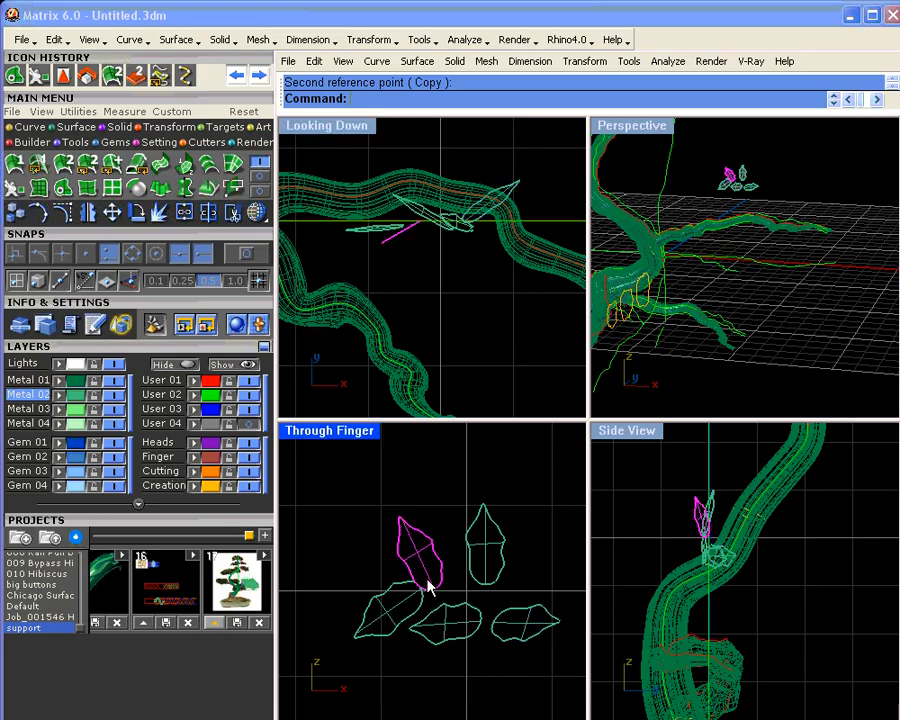
left_click_drag(424, 584, 469, 632)
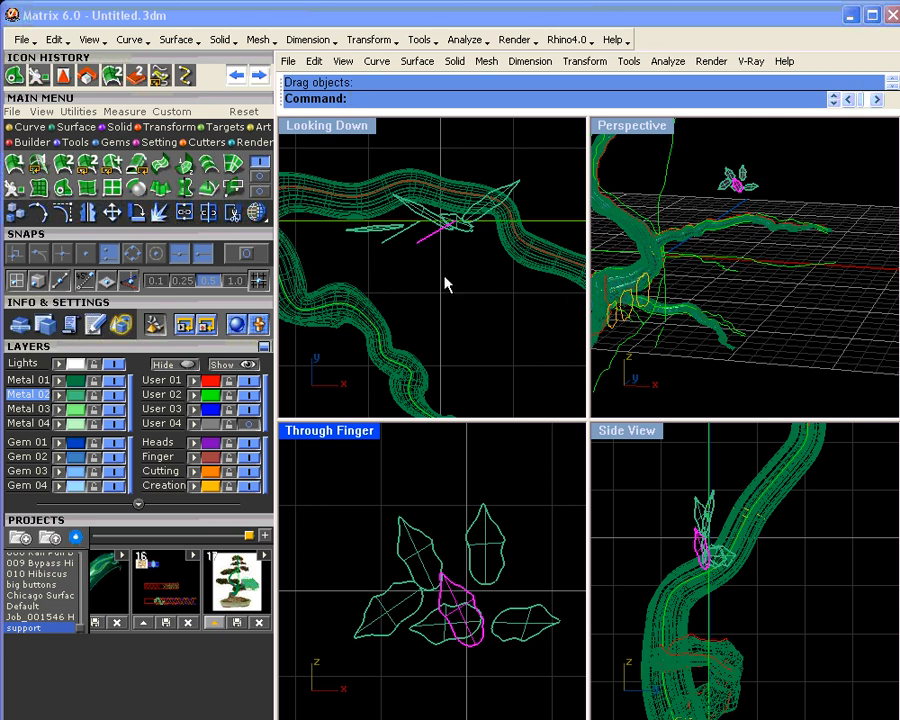
left_click(37, 212)
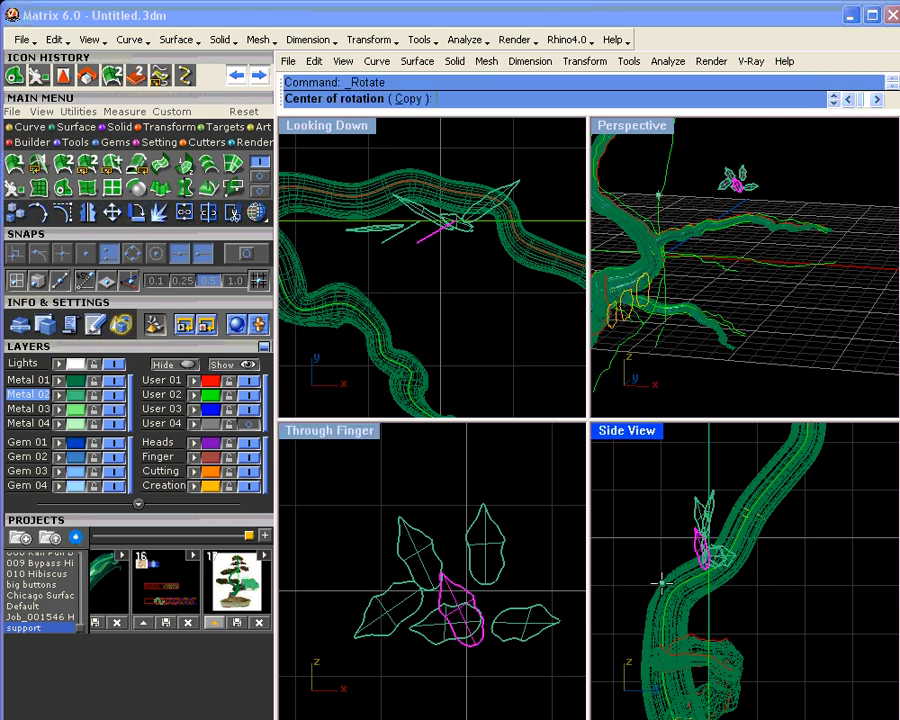
left_click(702, 563)
left_click(673, 525)
left_click(630, 551)
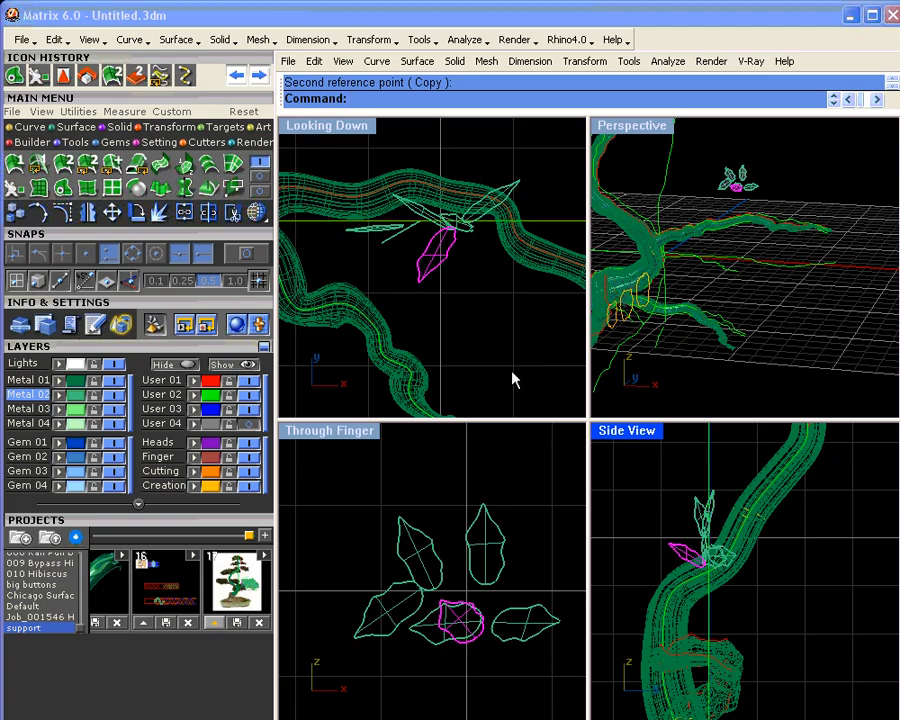
- Copy the forward-pointing leaf upward in Through Finger and rotate the copy about its base in Looking Down so its tip points down-right
left_click(465, 628)
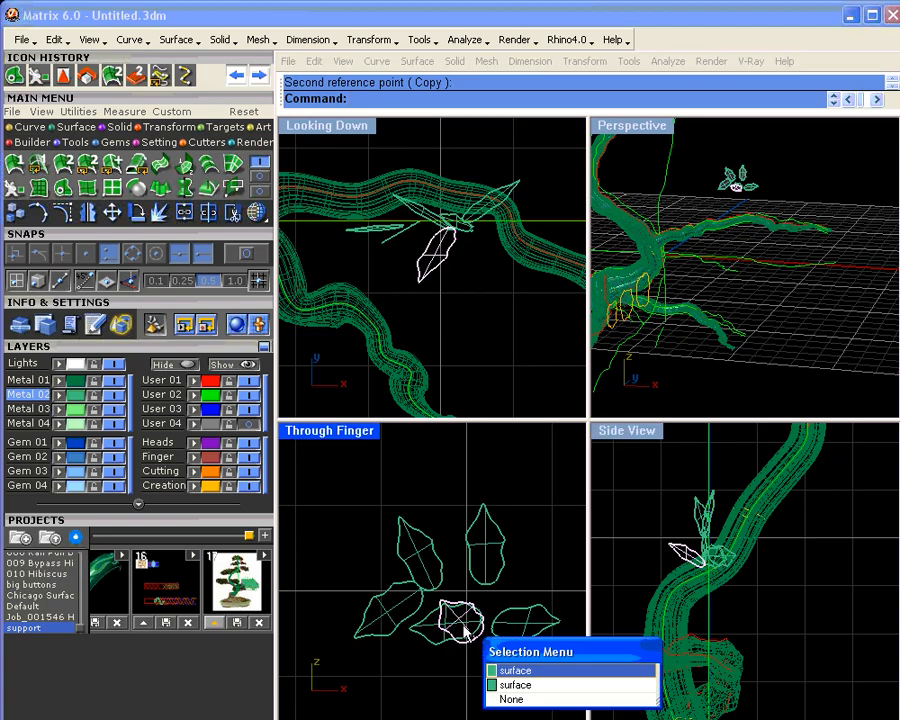
left_click(515, 685)
left_click_drag(459, 634, 470, 468)
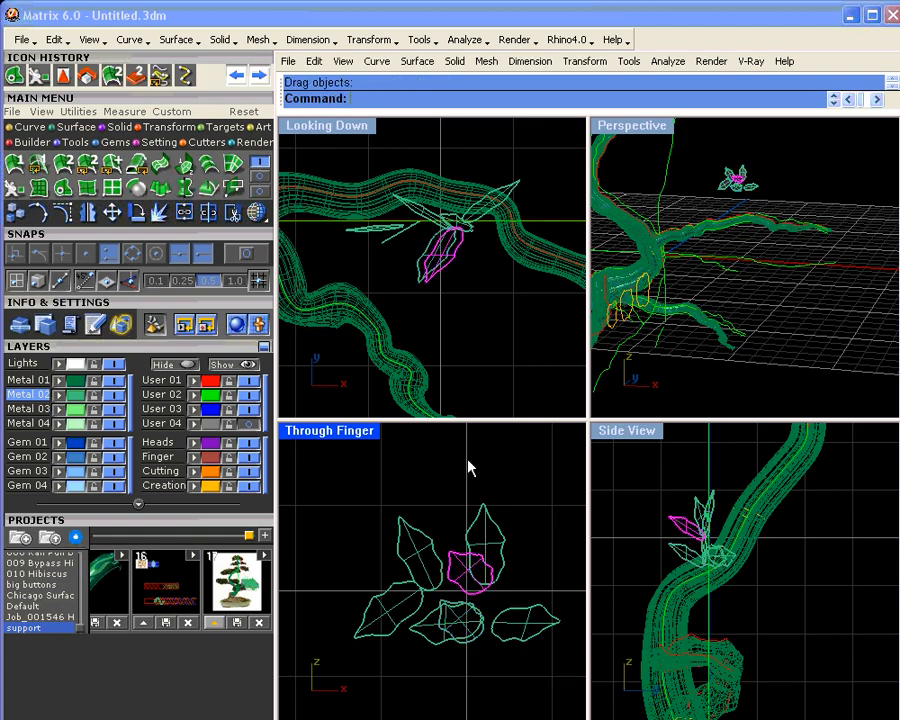
right_click(447, 260)
left_click(457, 230)
left_click(415, 305)
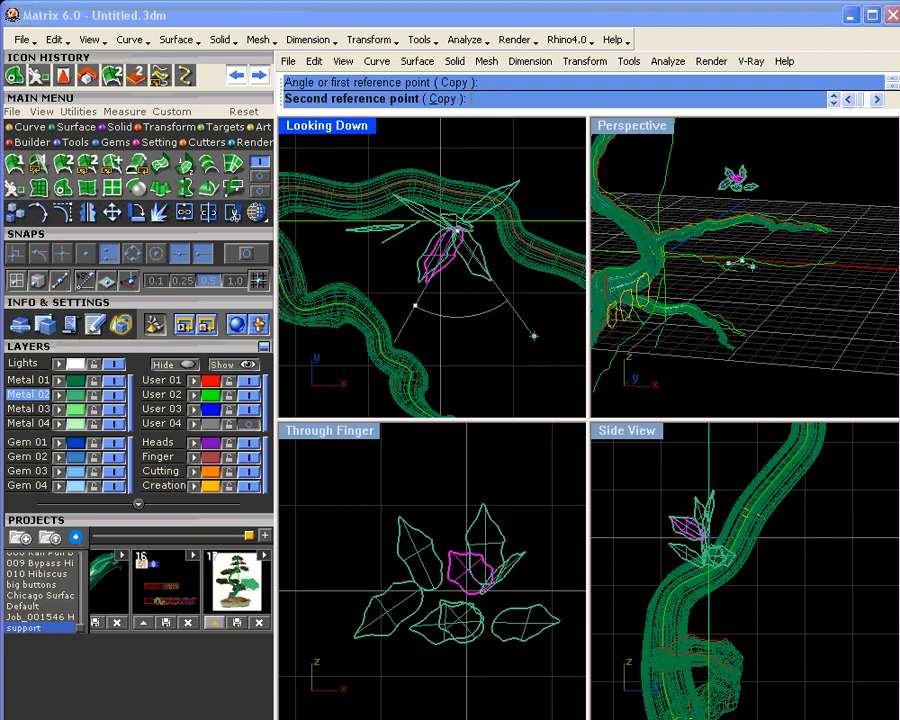
left_click(534, 335)
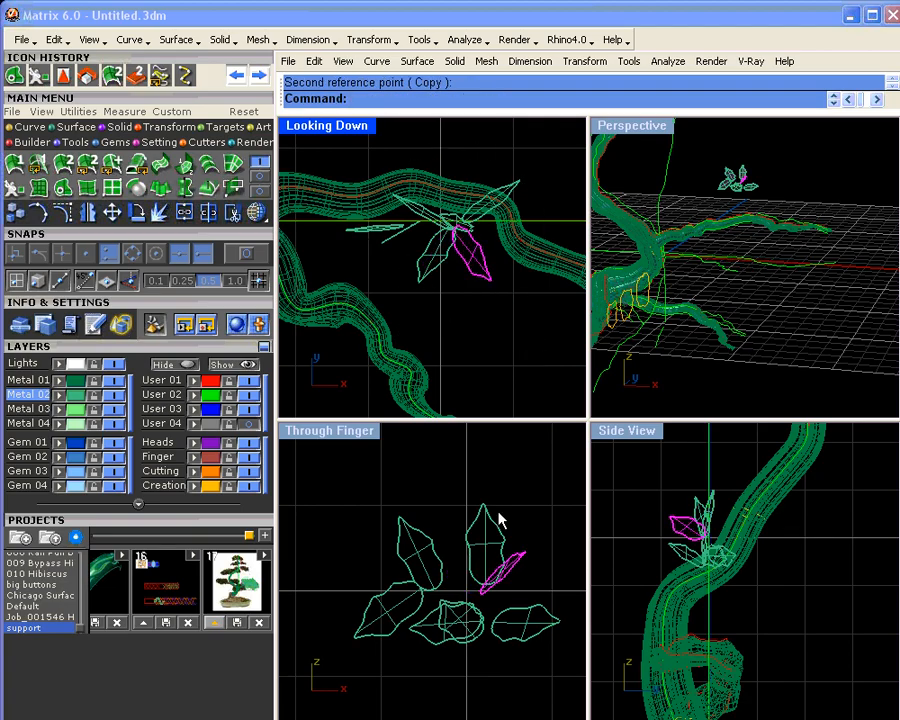
- Select all seven leaves of the cluster and copy them up and to the right in Through Finger
left_click(532, 503)
right_click_drag(730, 250, 760, 262)
left_click_drag(333, 480, 565, 682)
right_click_drag(514, 619, 420, 617)
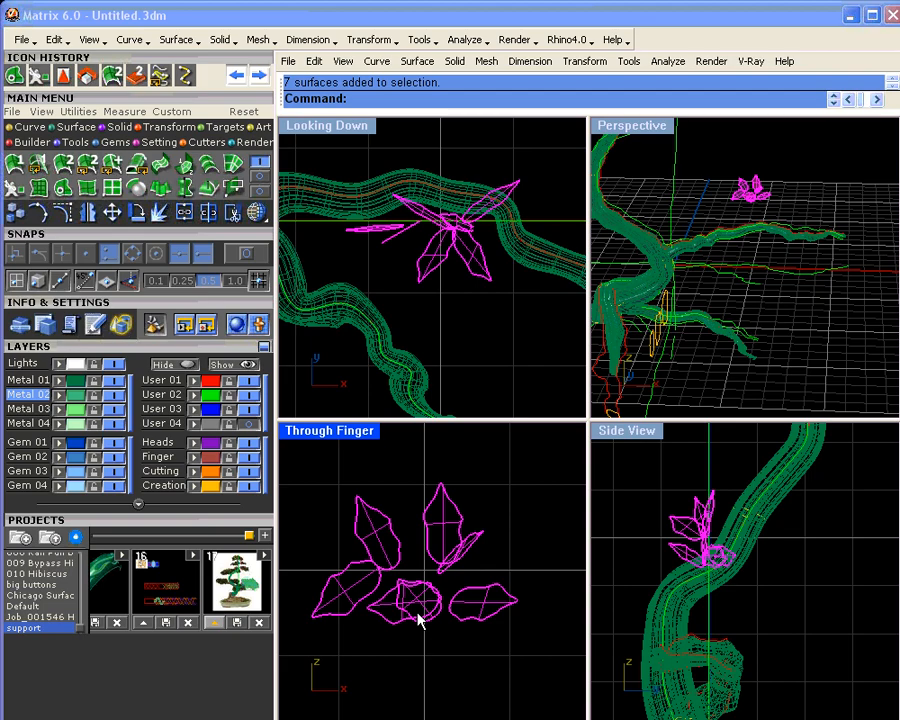
scroll(420, 600, "down", 5)
left_click_drag(426, 589, 543, 527)
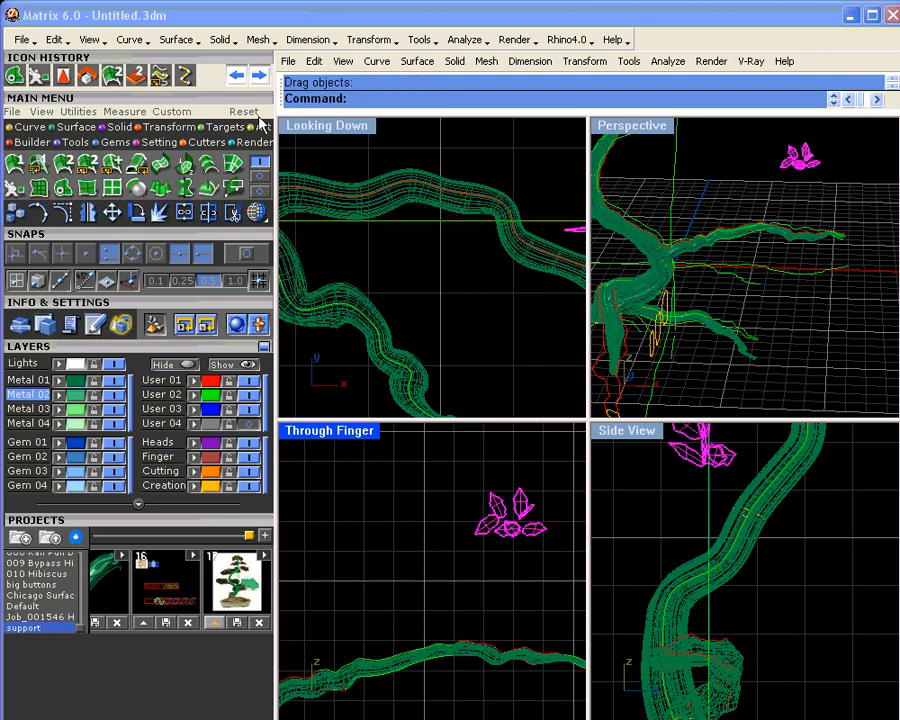
left_click(236, 78)
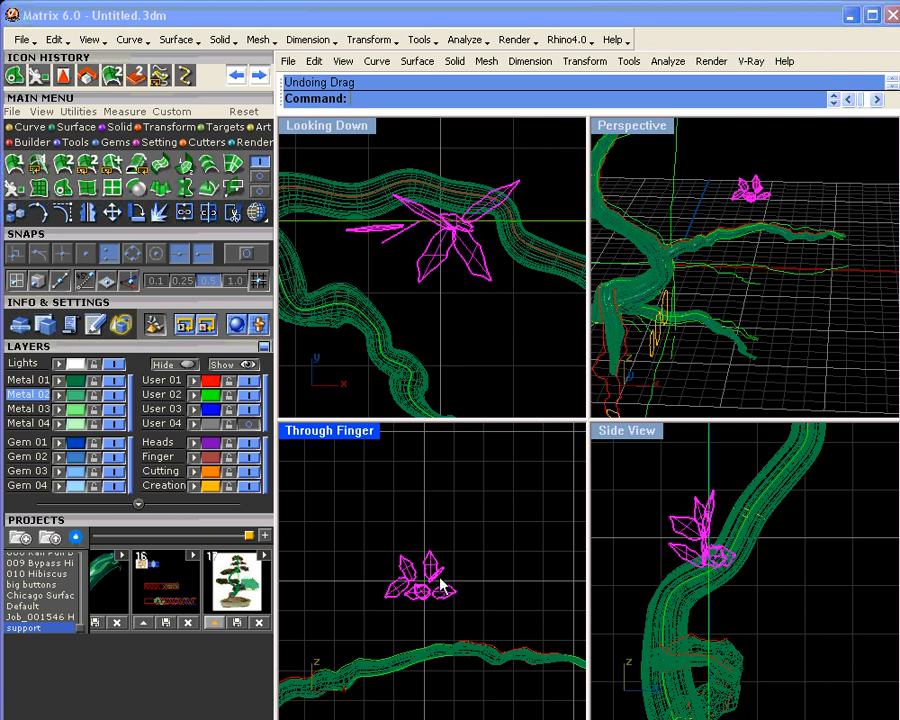
left_click_drag(420, 596, 493, 546, "alt")
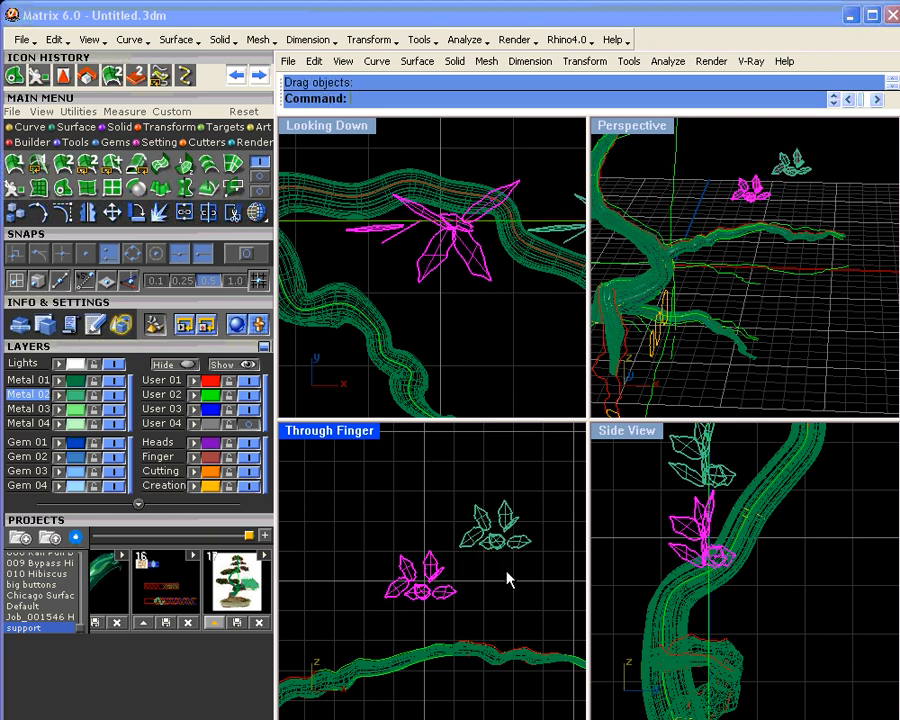
- Rotate the copied seven-leaf cluster clockwise about its base in Through Finger so its leaves fan out to the right
left_click(507, 572)
left_click_drag(474, 478, 556, 572)
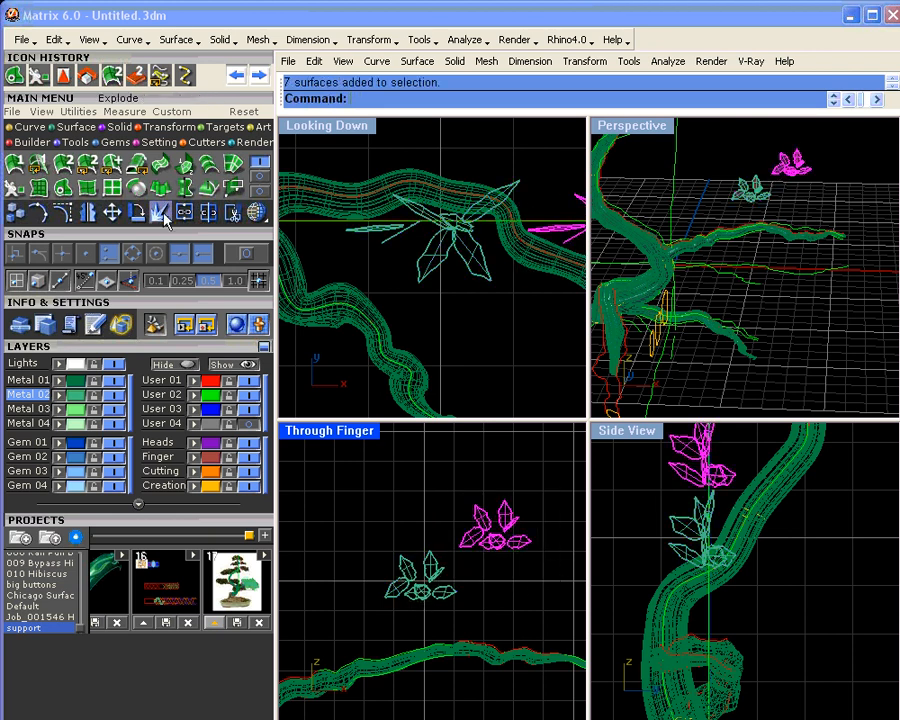
left_click(137, 212)
left_click(495, 536)
left_click(487, 481)
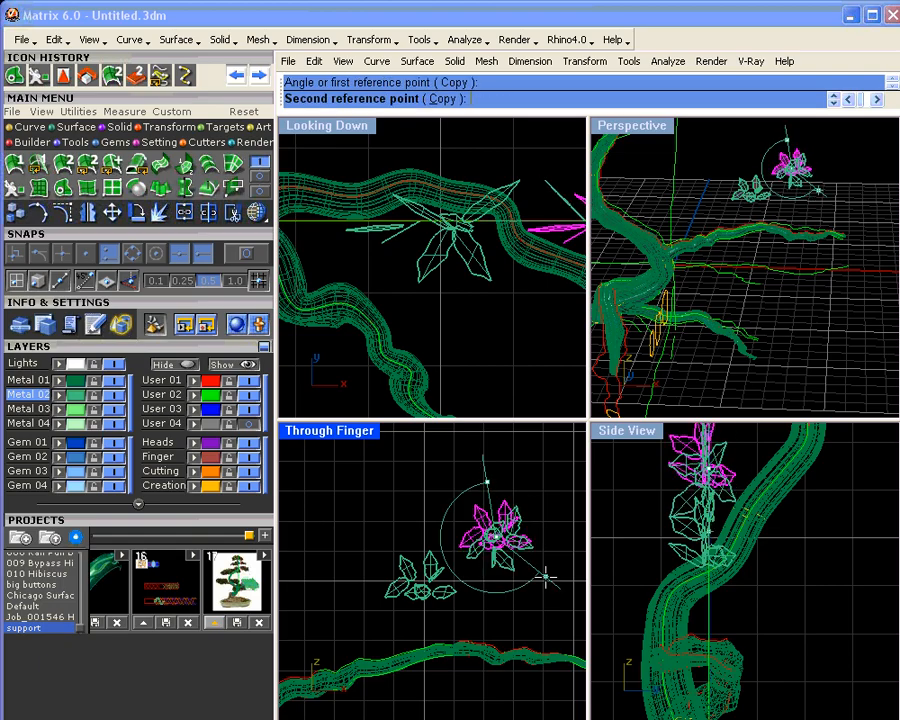
left_click(503, 560)
- Rotate the copied cluster roughly half a turn about its center in Looking Down so its leaves fan toward the original
right_click_drag(508, 222, 382, 216)
scroll(444, 219, "down", 4)
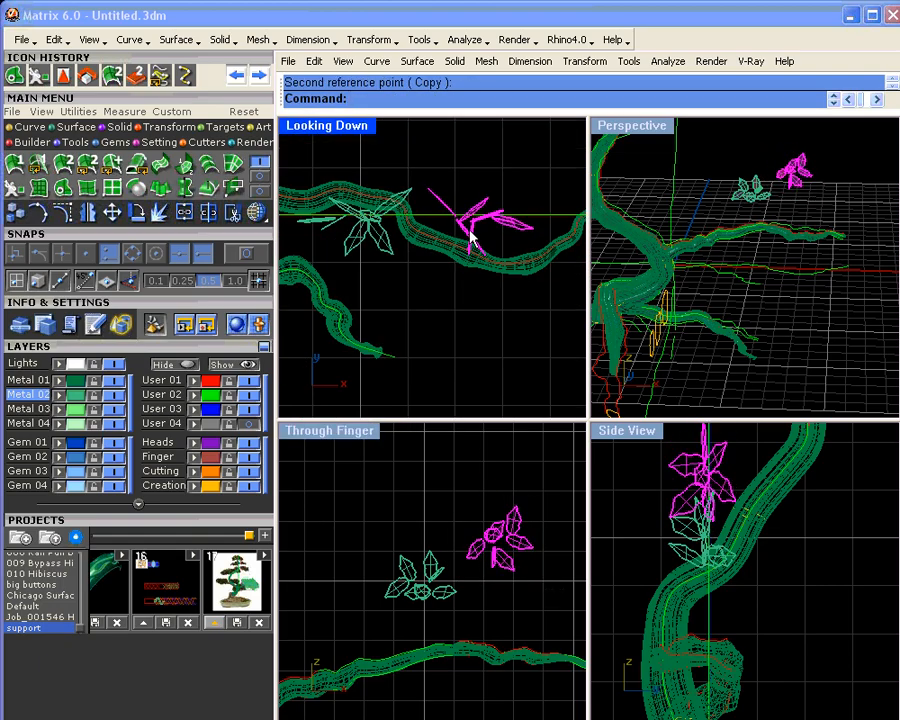
right_click(482, 234)
left_click(475, 224)
left_click(500, 158)
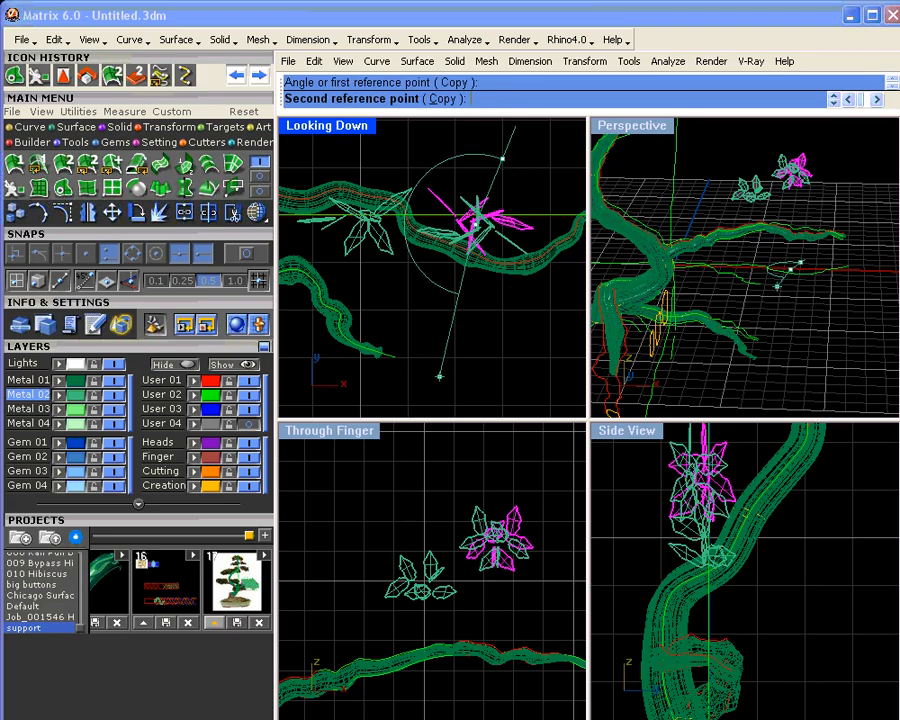
left_click(467, 366)
- Move the rotated cluster over the original in Looking Down, and lower it in Through Finger until the two clusters interlock
left_click_drag(490, 240, 385, 230)
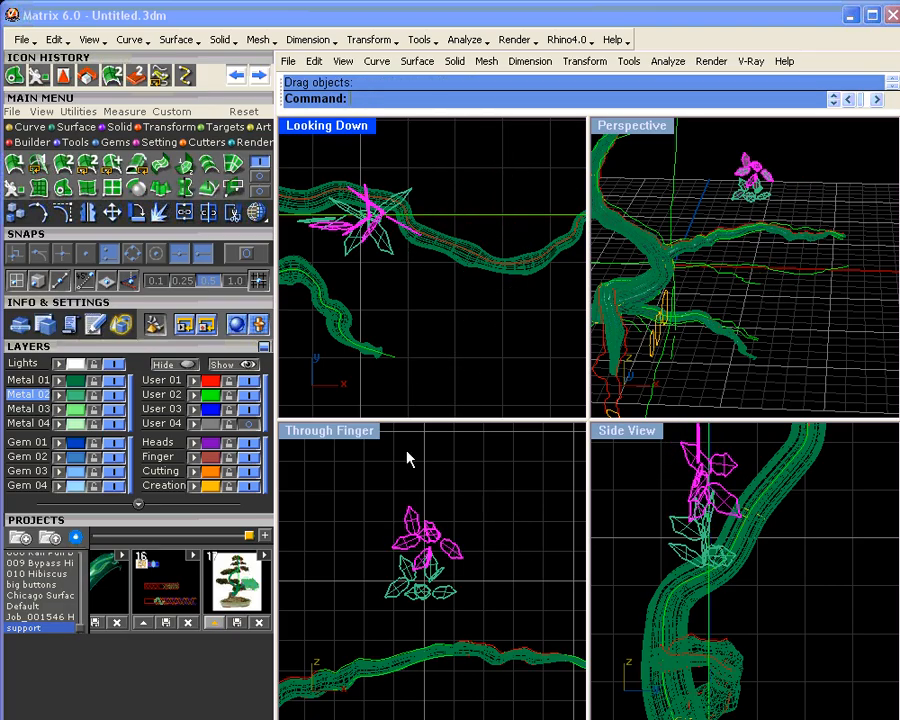
scroll(441, 566, "up", 6)
left_click_drag(417, 505, 495, 600)
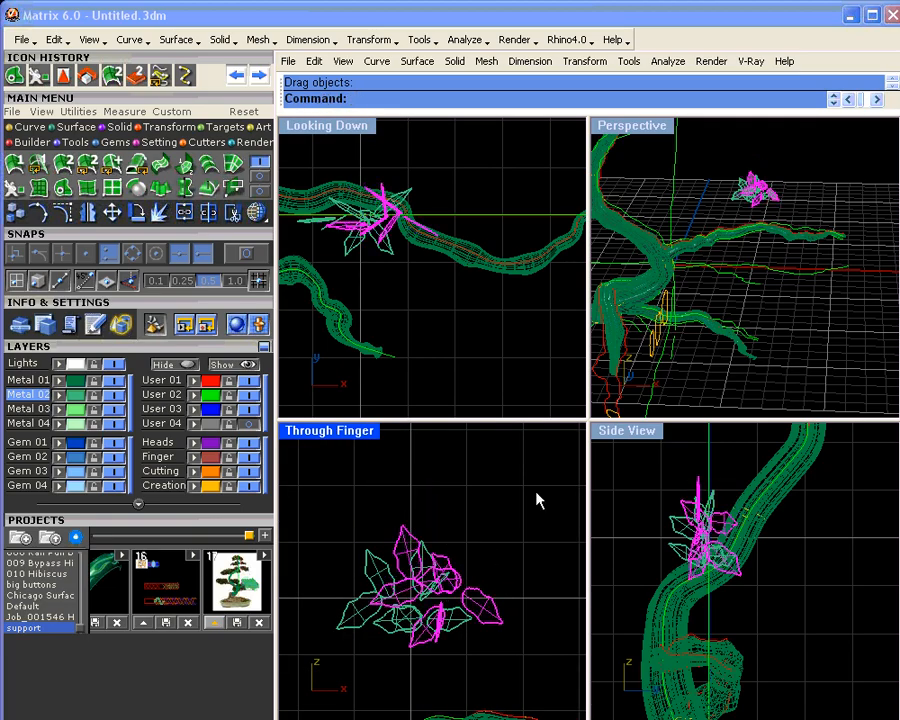
right_click_drag(785, 263, 765, 295)
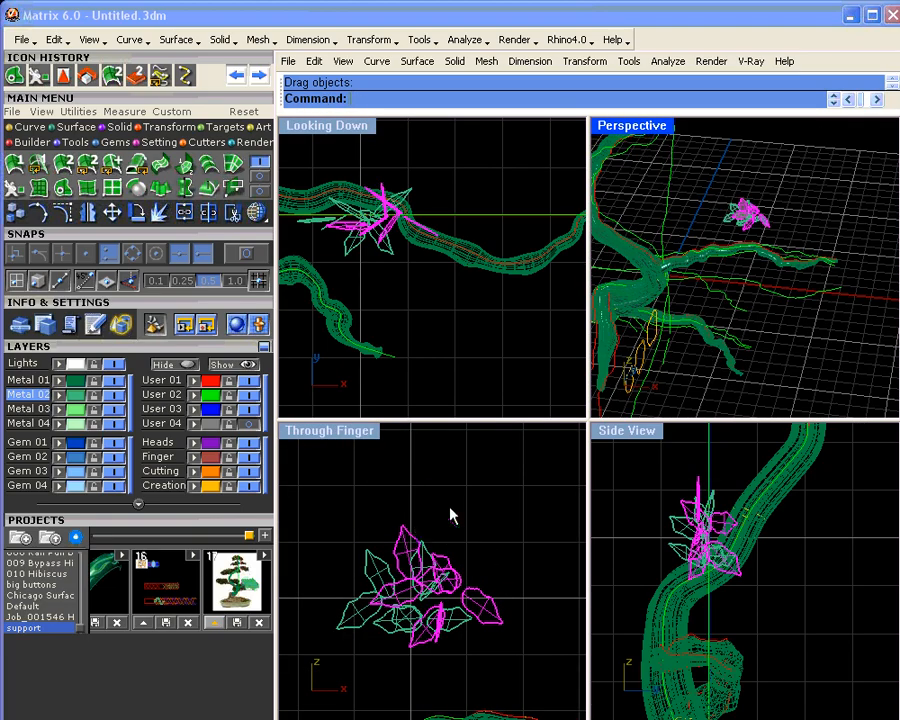
- Select all 14 leaves of the two interlocking clusters and group them
left_click(315, 506)
left_click_drag(315, 506, 547, 673)
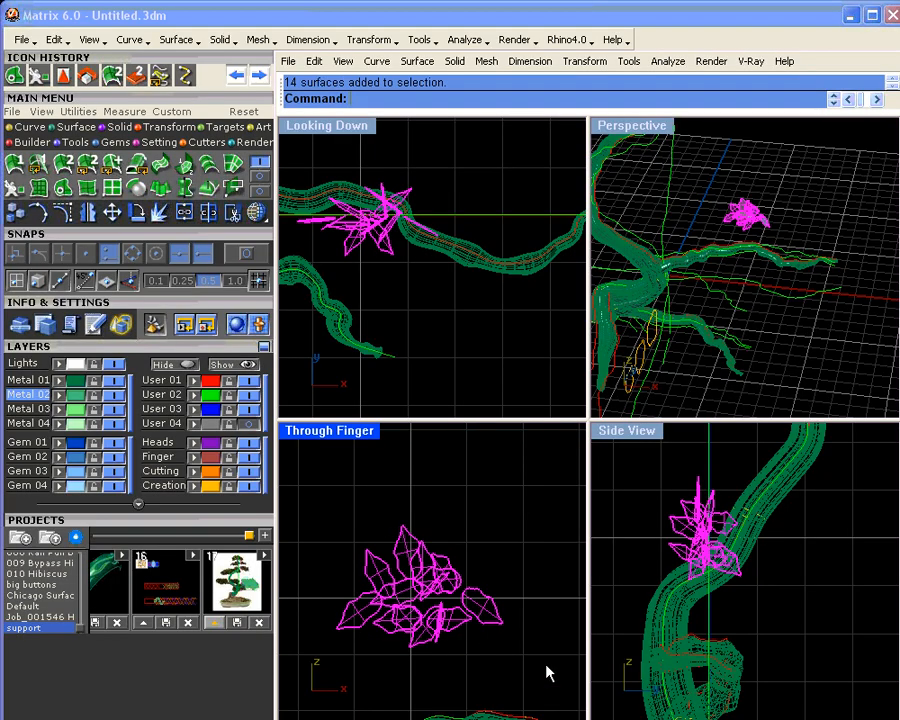
key("Return")
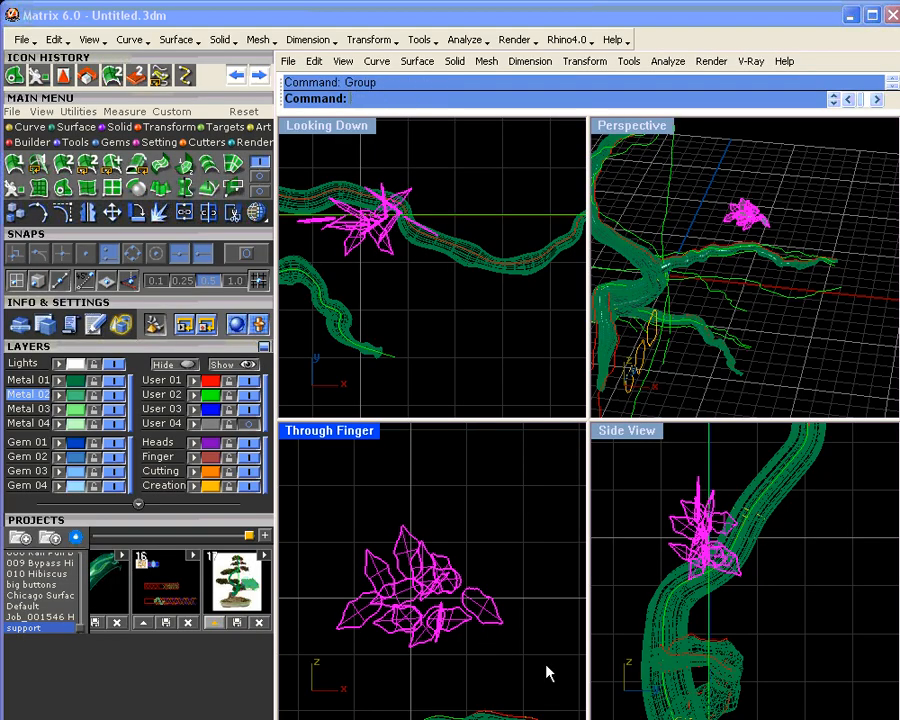
key("Escape")
- Copy the leaf group to the right in Through Finger and rotate the copy roughly half a turn about its center
left_click_drag(438, 582, 487, 572)
right_click(137, 217)
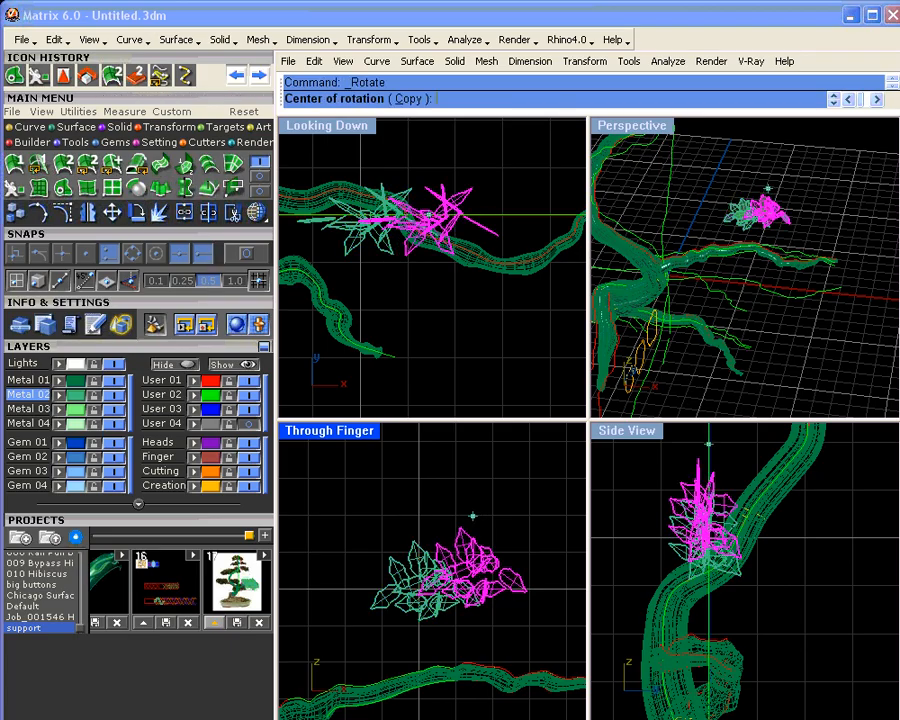
left_click(480, 560)
left_click(491, 521)
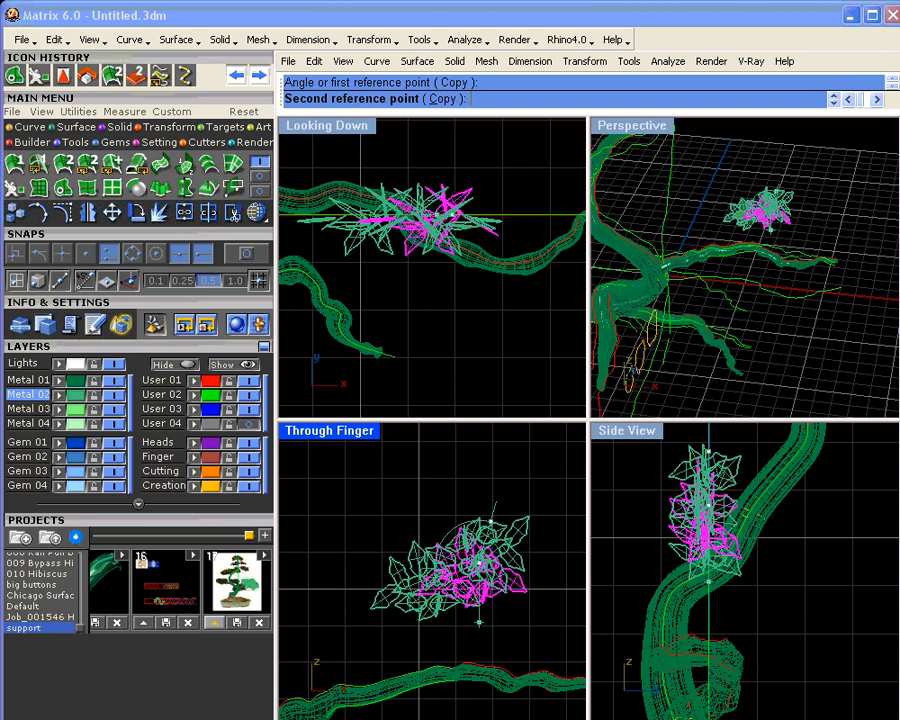
left_click(486, 621)
- Rotate the copied leaf group counterclockwise about its center in Looking Down so its right-hand leaves swing upward
right_click(453, 191)
left_click(435, 225)
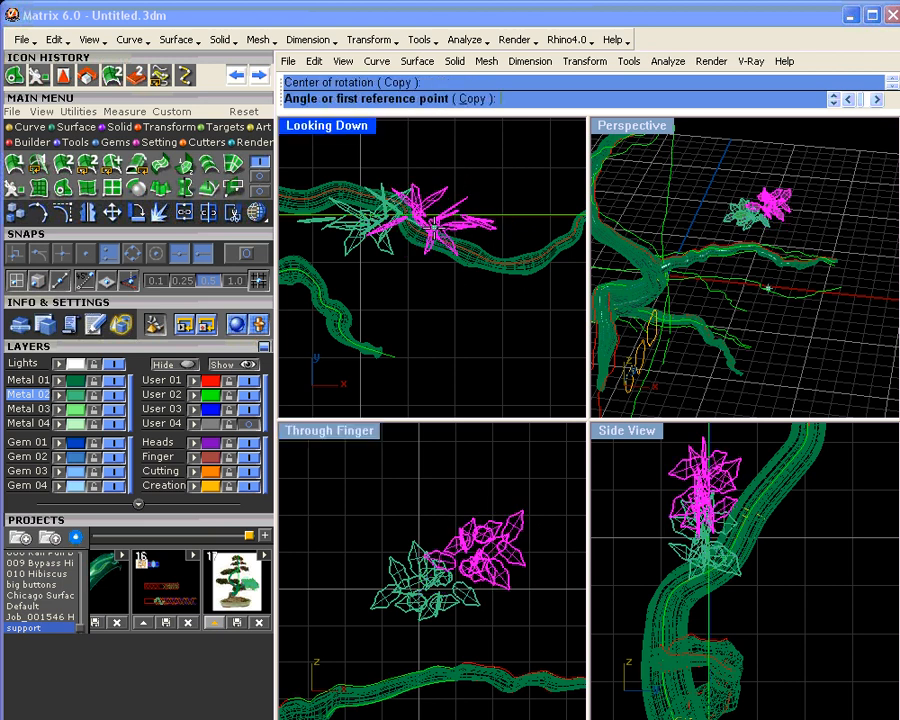
left_click(491, 200)
left_click(489, 131)
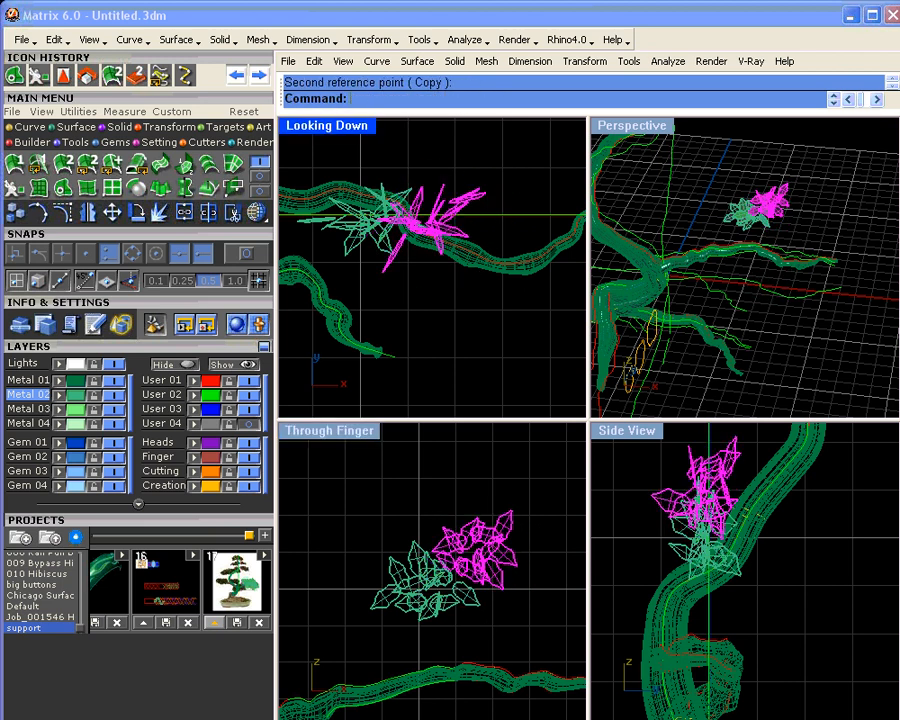
- Rotate the copied leaf group counterclockwise about its center in Side View so it tilts away from the original group
right_click(740, 468)
left_click(712, 478)
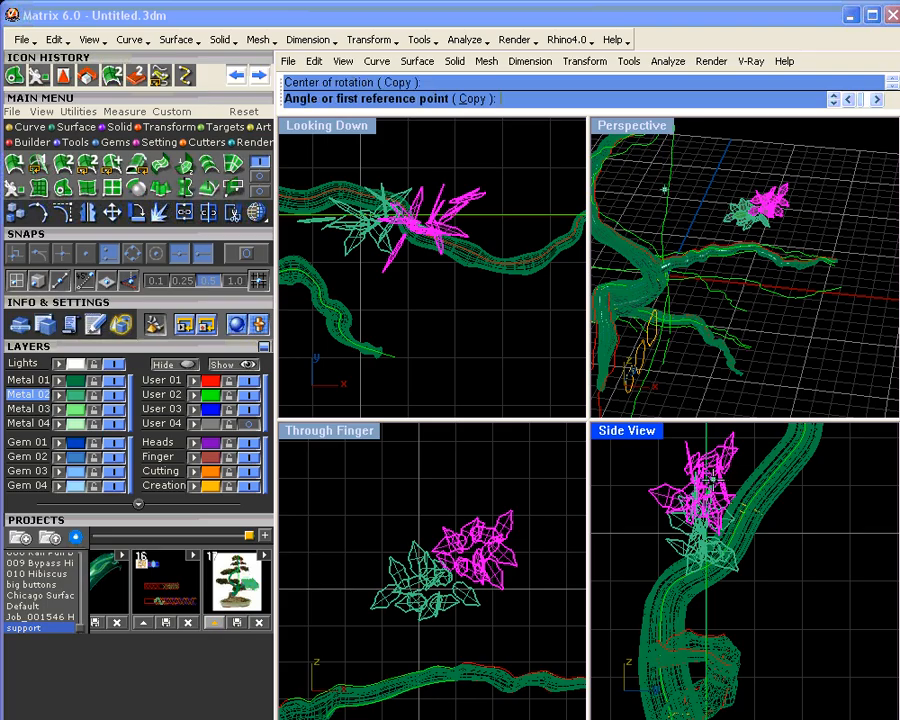
left_click(745, 530)
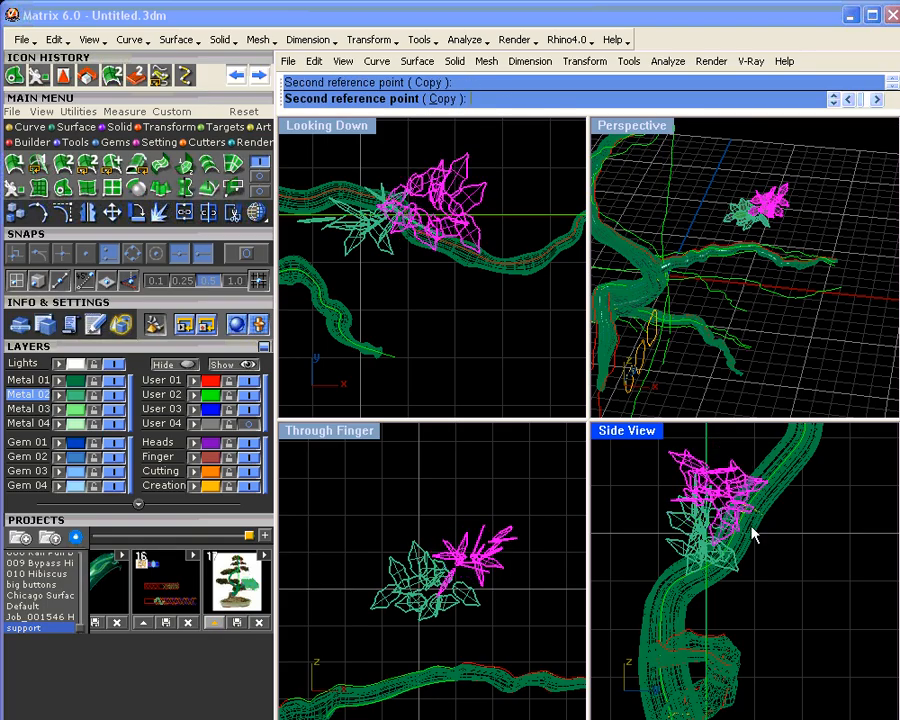
left_click(772, 480)
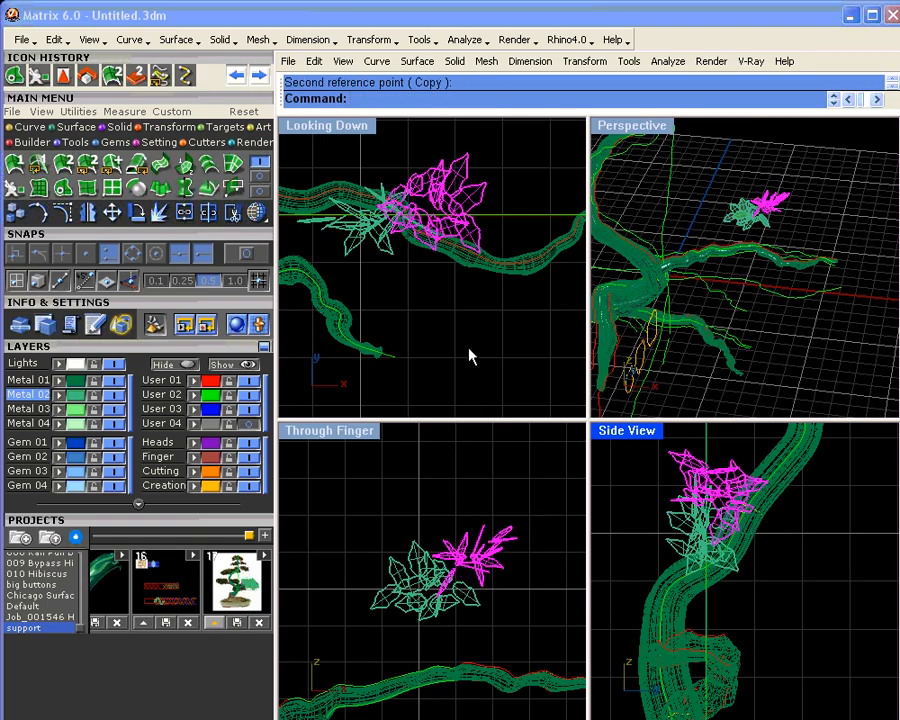
- Copy both leaf groups to the right in Through Finger and rotate the copy about a quarter turn clockwise around its center
left_click_drag(352, 506, 553, 648)
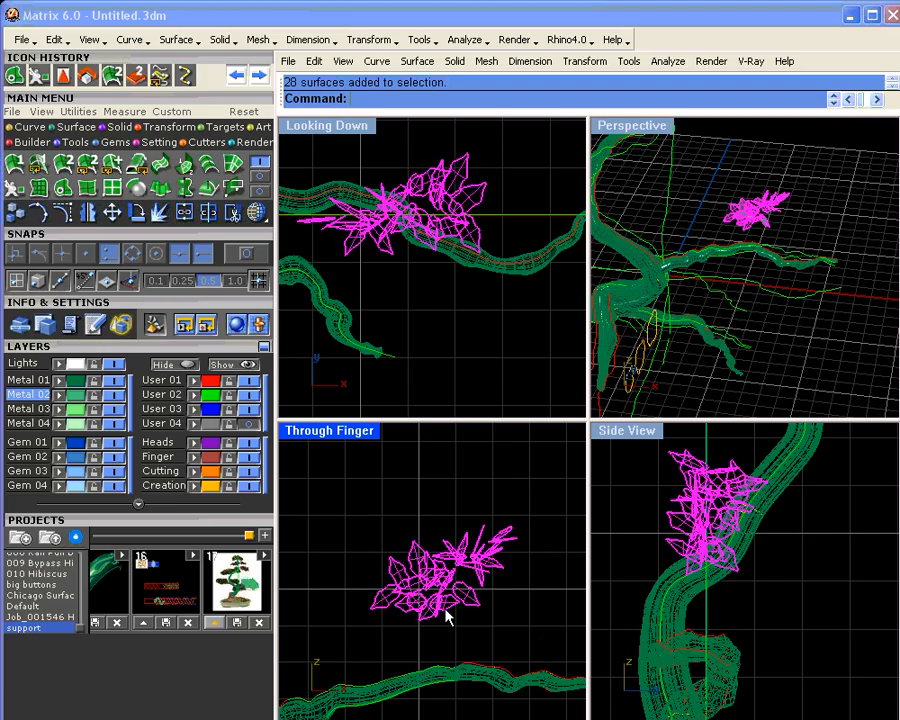
left_click_drag(440, 605, 510, 617)
right_click_drag(510, 620, 425, 598)
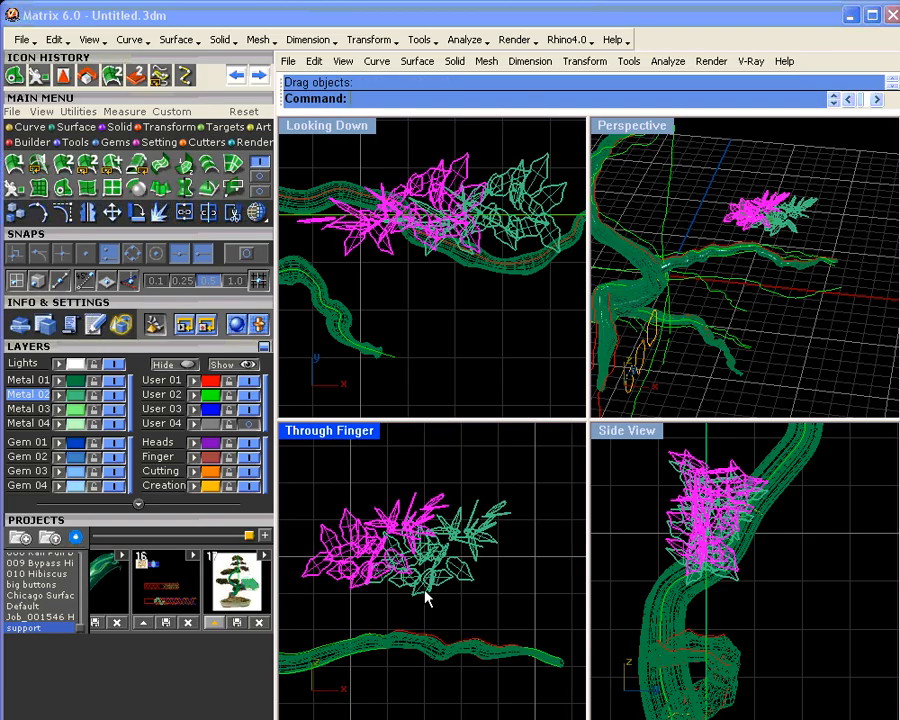
left_click_drag(420, 595, 480, 562)
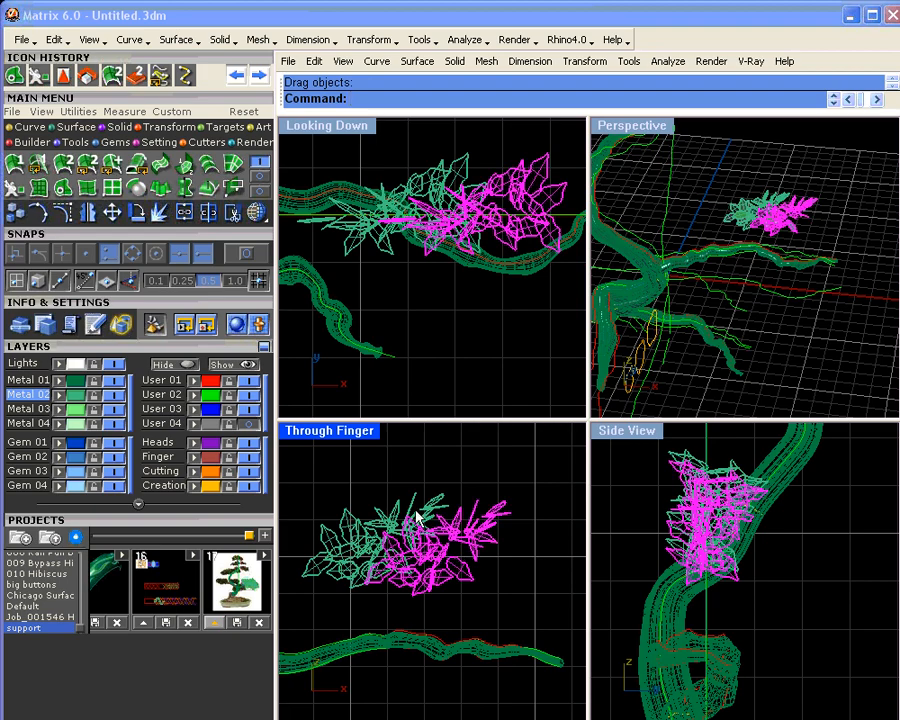
key("ctrl+r")
left_click(440, 550)
left_click(334, 596)
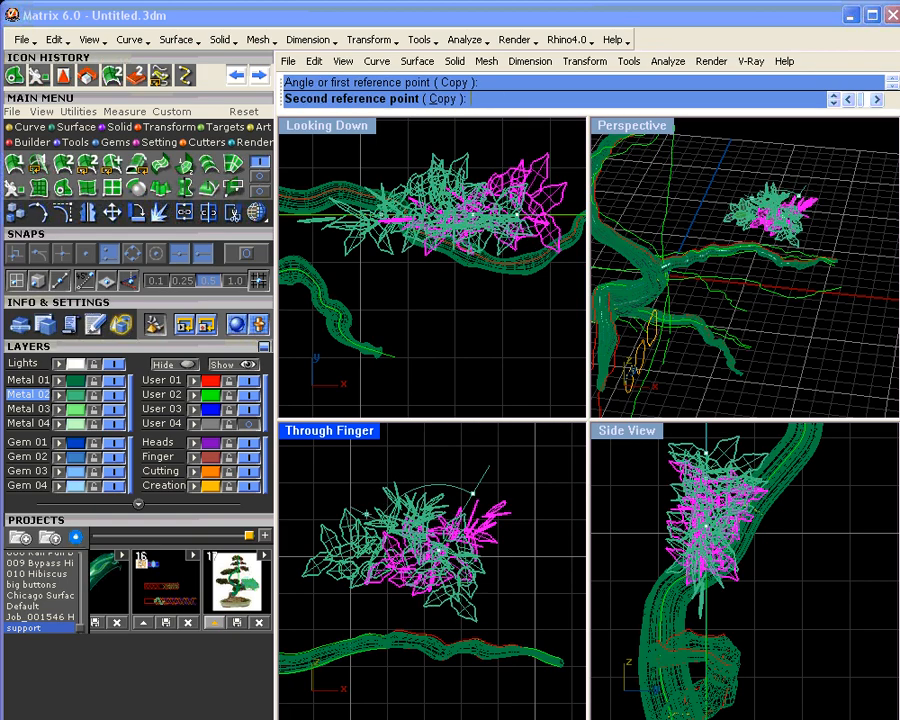
left_click(492, 577)
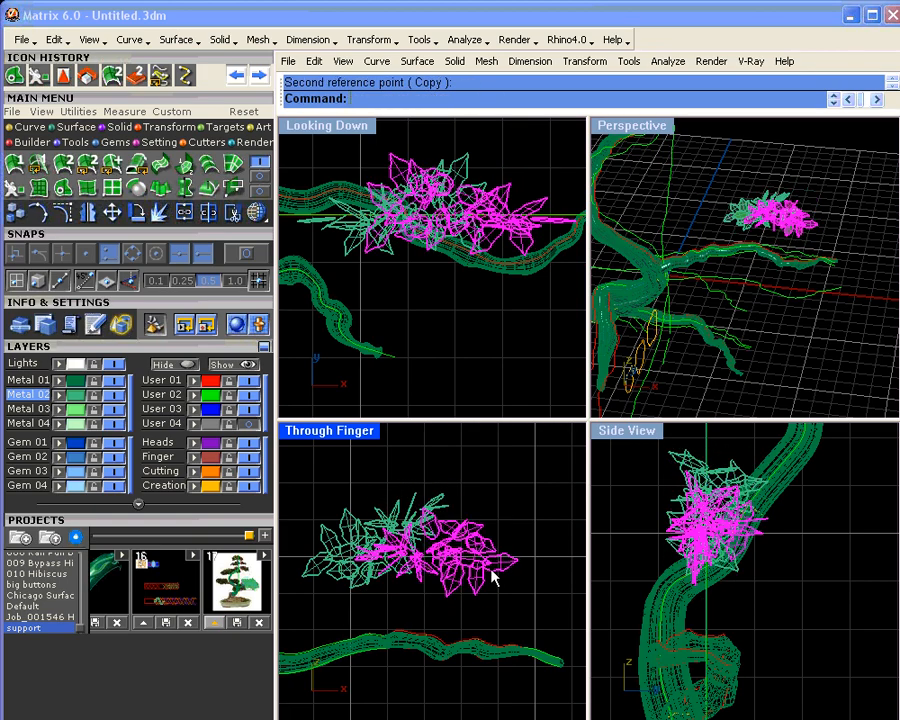
- Rotate the copied pair of leaf groups about its center in Looking Down so it runs diagonally up to the right
right_click(478, 256)
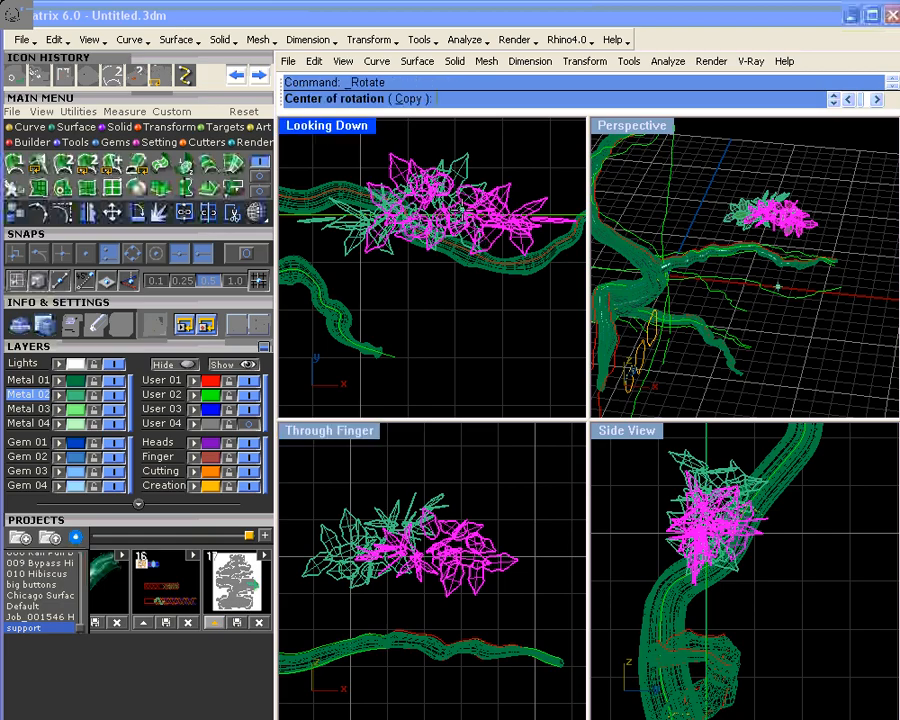
left_click(462, 210)
left_click(537, 168)
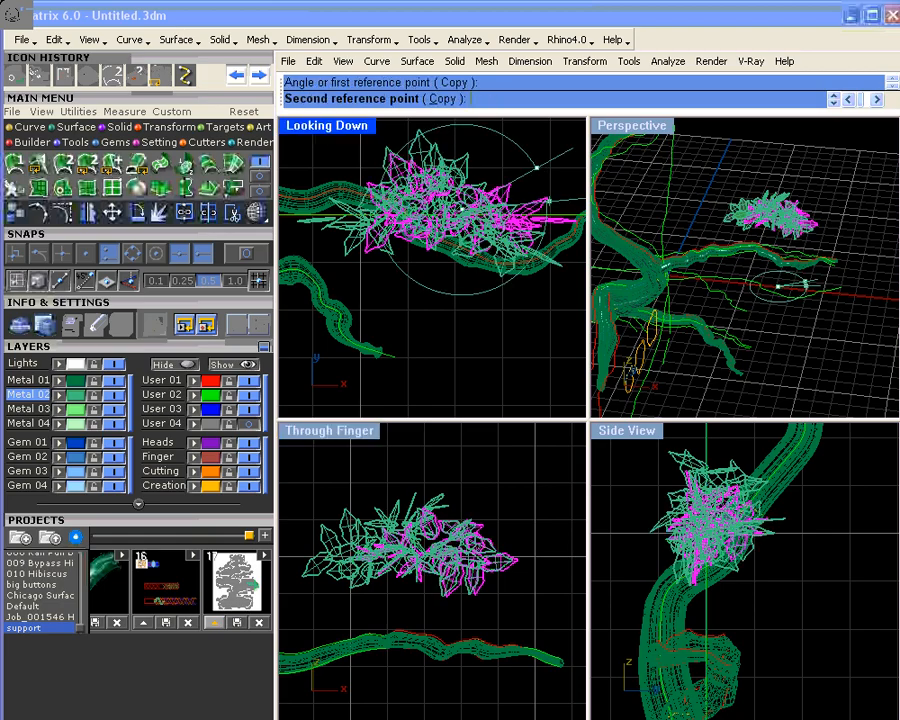
left_click(446, 283)
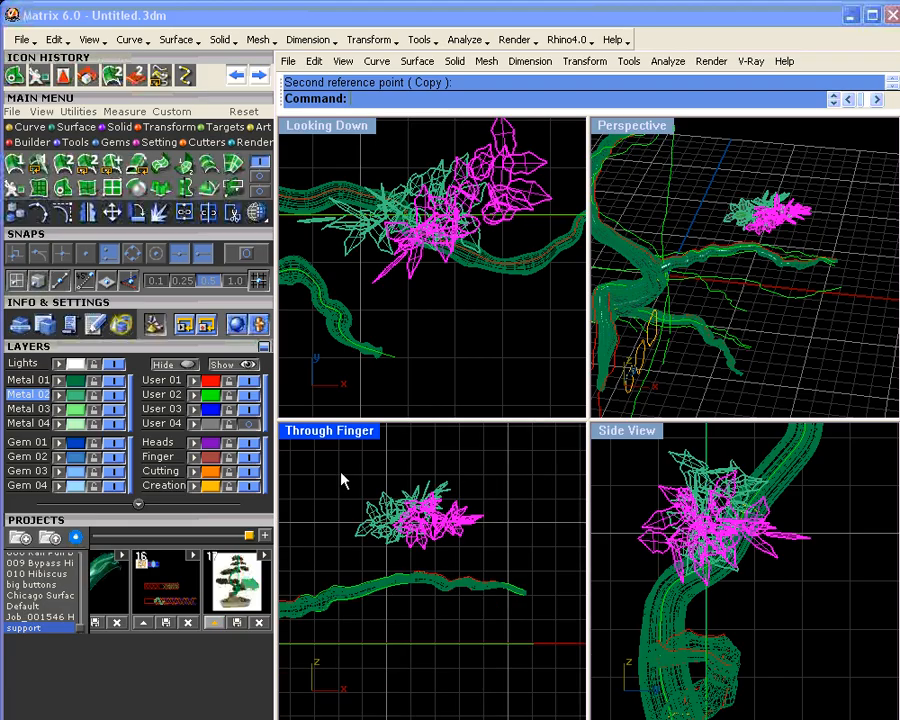
- Copy all the leaf groups up and slightly to the left in Through Finger to start a second foliage layer
left_click_drag(340, 470, 509, 549)
left_click_drag(433, 540, 405, 513)
right_click_drag(404, 506, 425, 535)
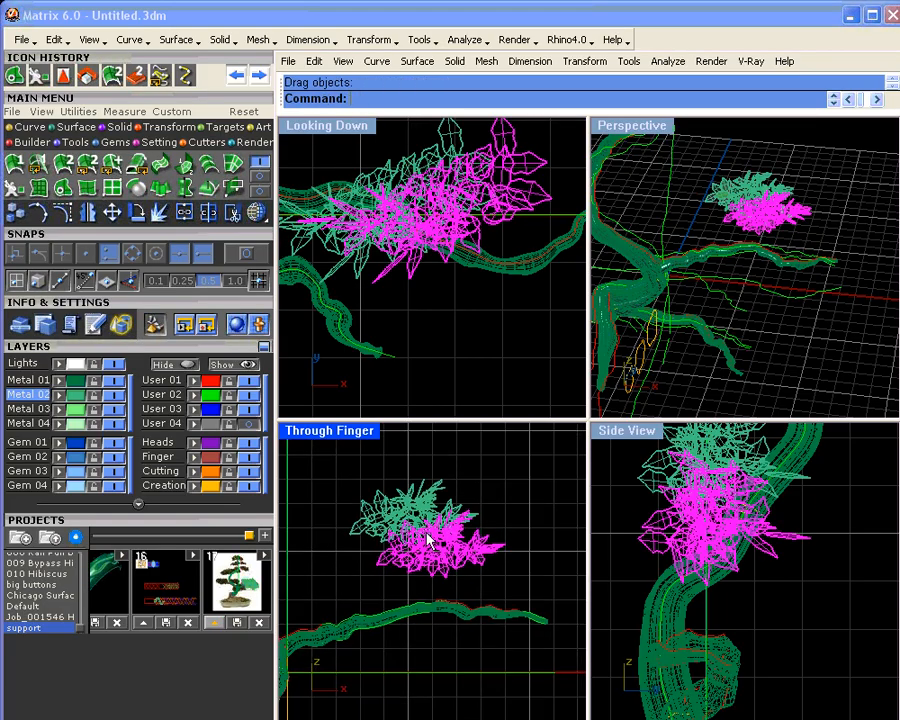
- Select the upper foliage copy and rotate it about its center in Looking Down so its leaves differ from the lower layer
left_click_drag(337, 467, 485, 552)
right_click_drag(369, 209, 434, 264)
key("ctrl+r")
left_click(469, 266)
left_click(533, 197)
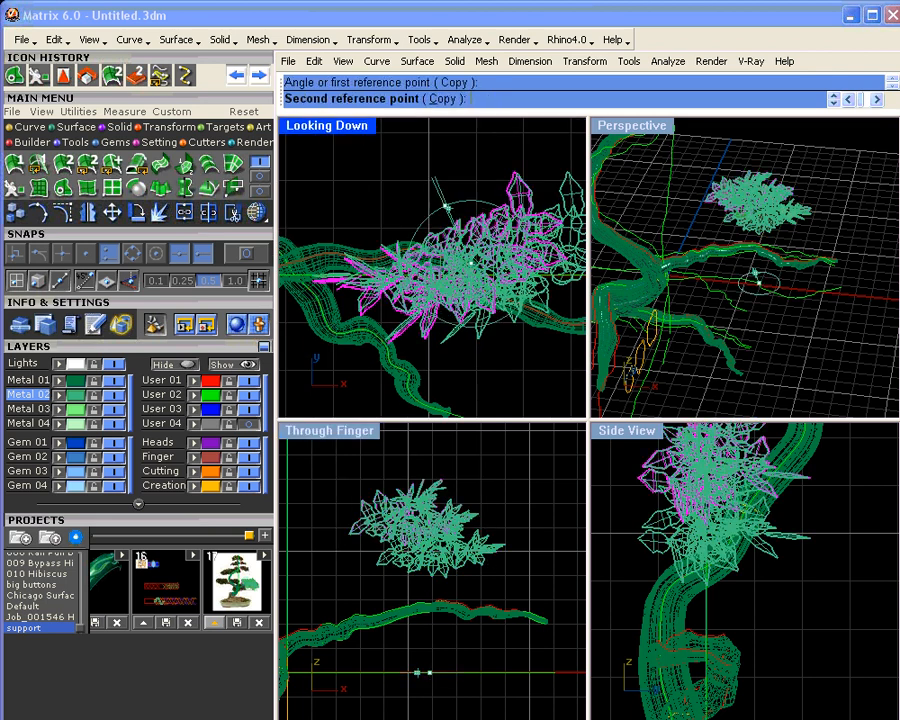
left_click(512, 300)
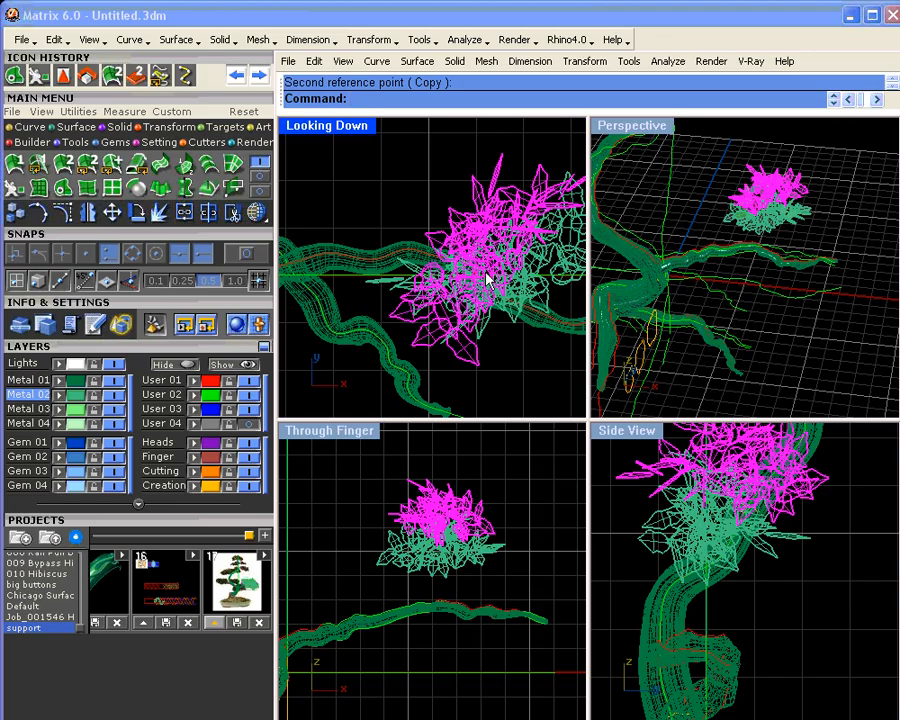
- Move the upper foliage layer up and to the left in Looking Down and rotate it slightly clockwise about its center
left_click_drag(483, 280, 440, 238)
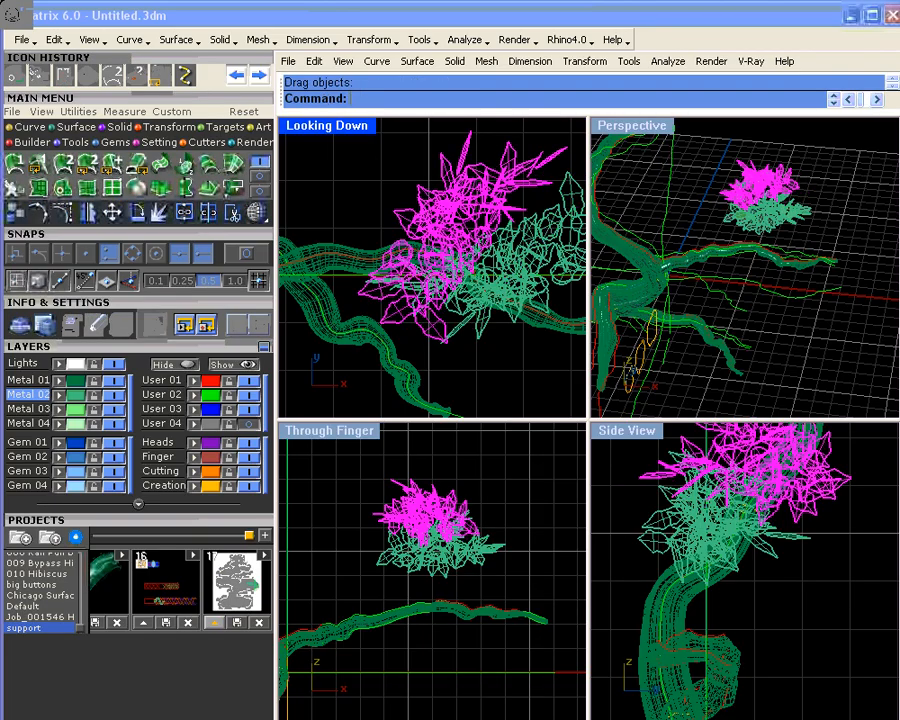
key("ctrl+r")
left_click(459, 240)
left_click(525, 225)
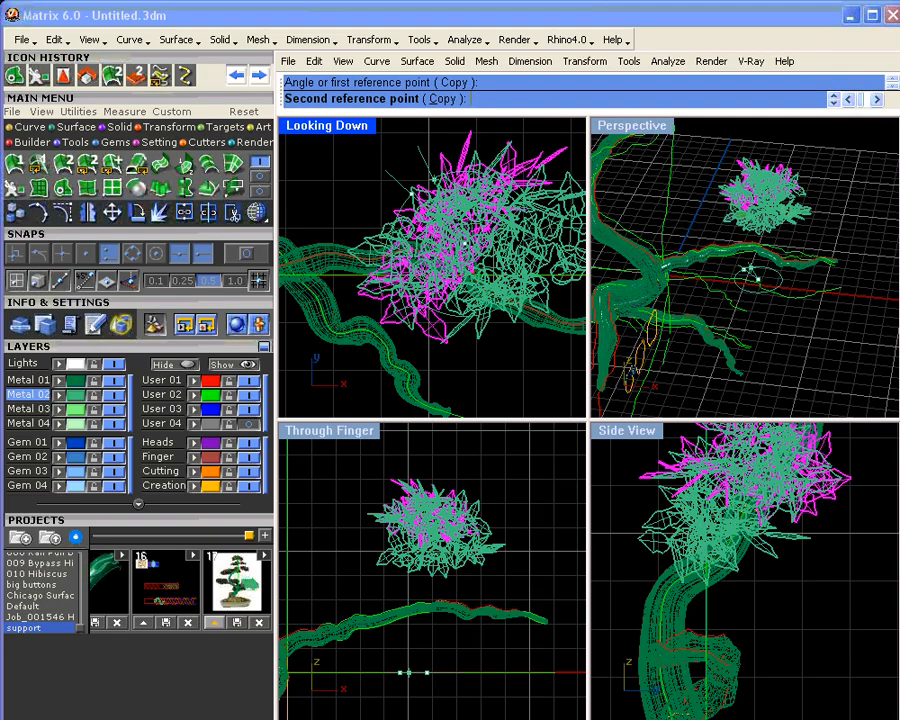
left_click(501, 248)
- Rotate the upper foliage layer slightly clockwise about its center in Side View
right_click_drag(750, 544, 738, 572)
right_click(820, 514)
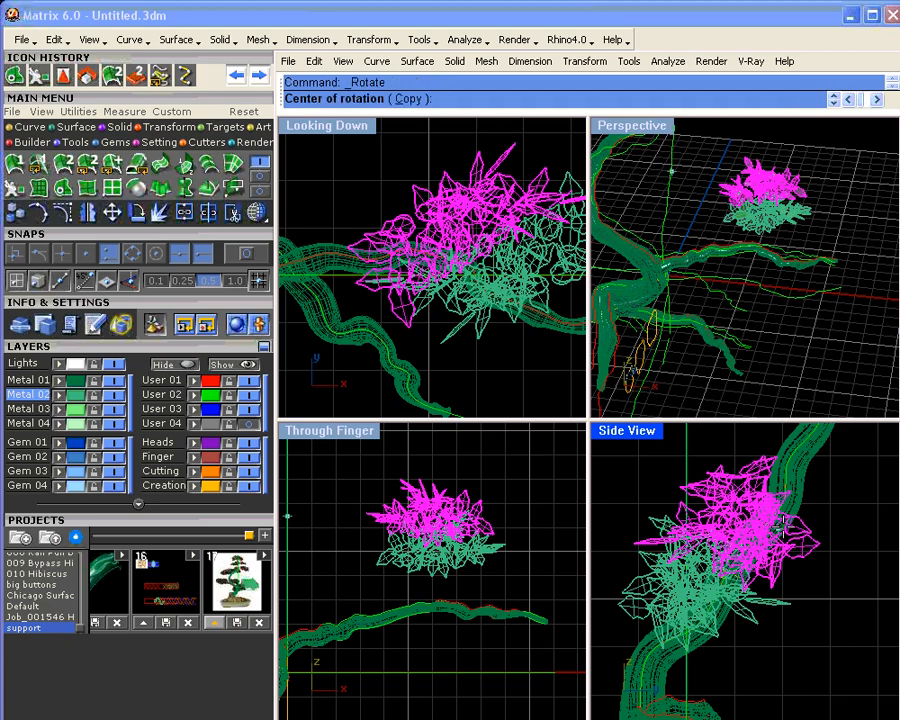
left_click(741, 537)
left_click(811, 503)
left_click(826, 532)
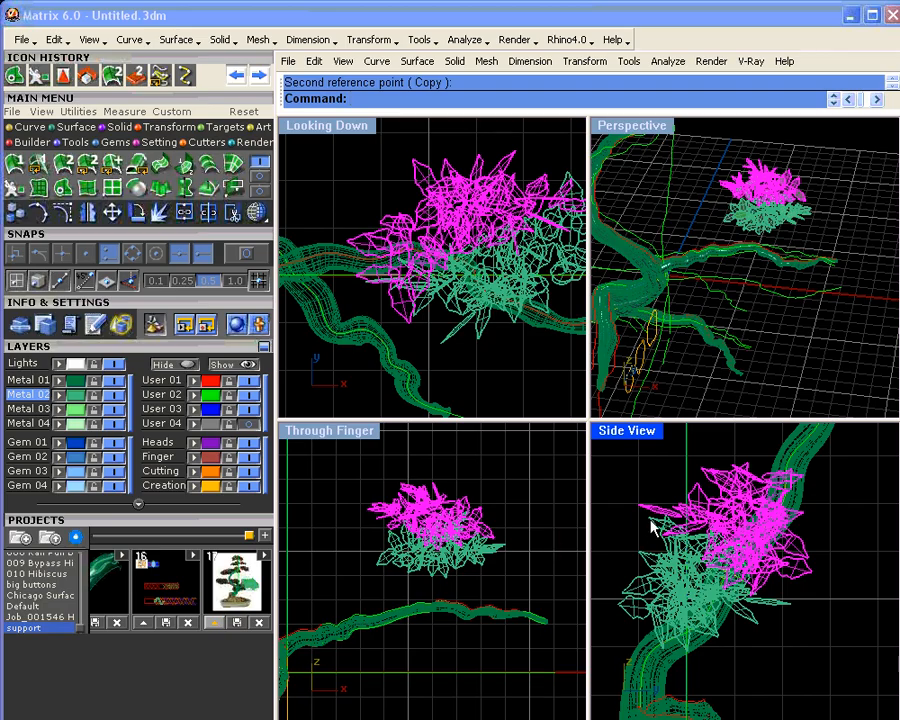
- Copy the upper-left, upper-right and lower-left leaf groups to the right and slightly down in Through Finger
left_click(406, 527)
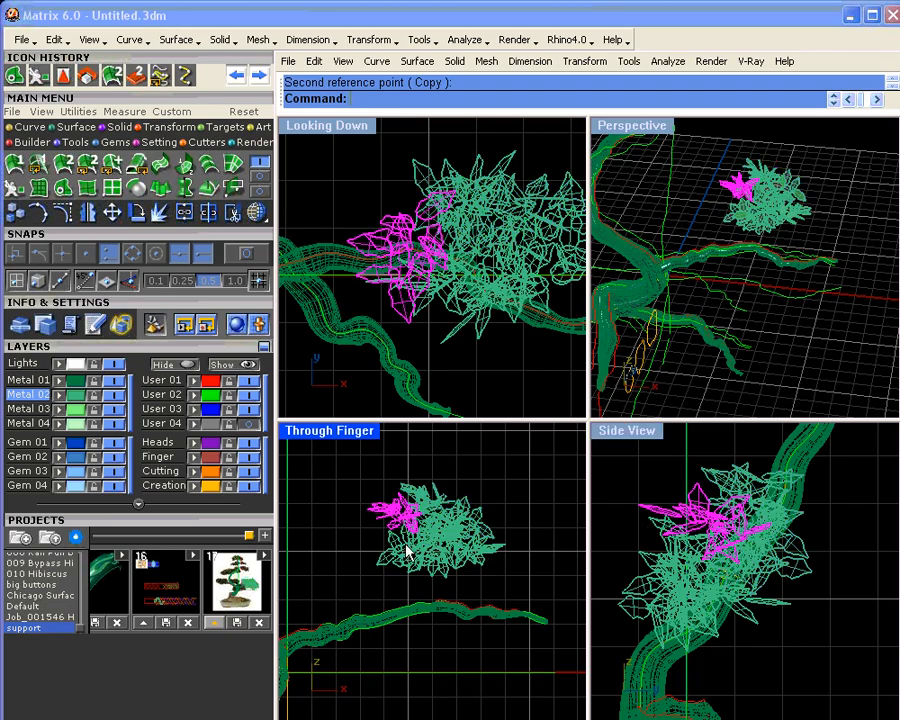
left_click(465, 508, "shift")
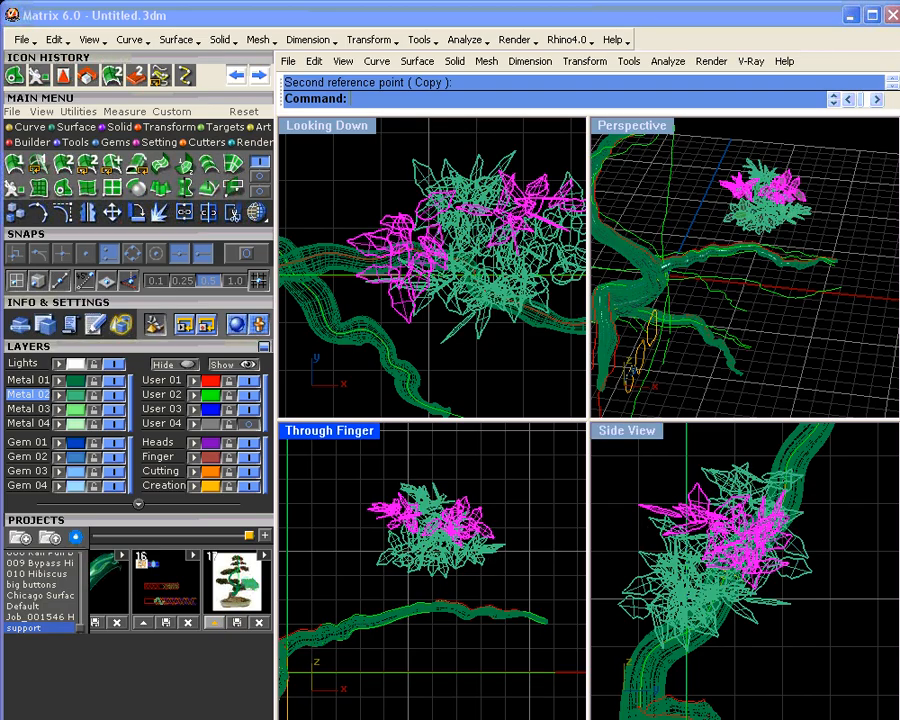
left_click(406, 565, "shift")
left_click_drag(410, 555, 488, 565)
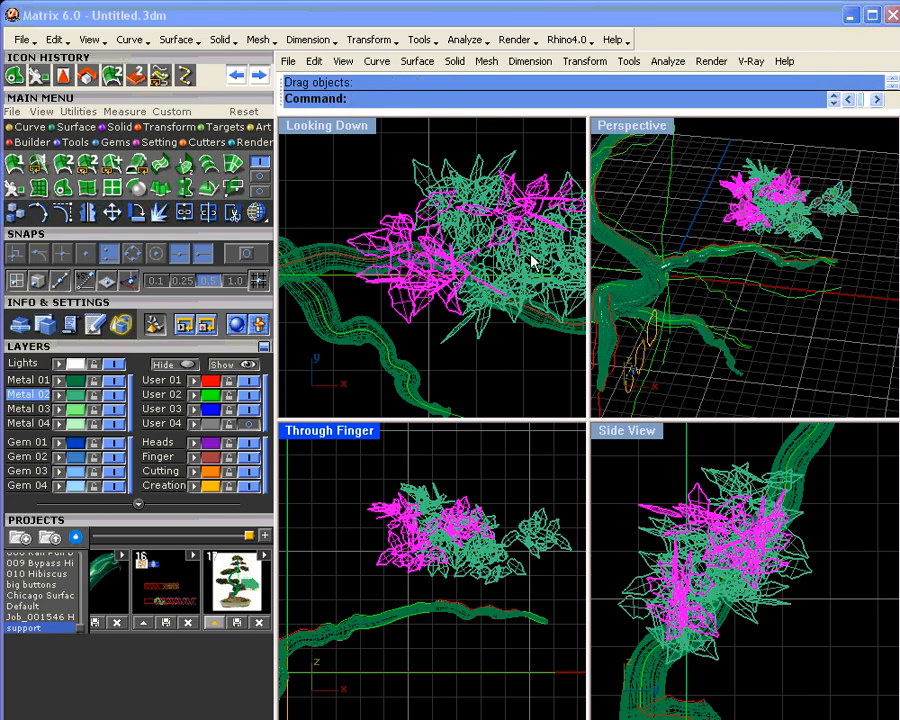
right_click_drag(484, 306, 414, 295)
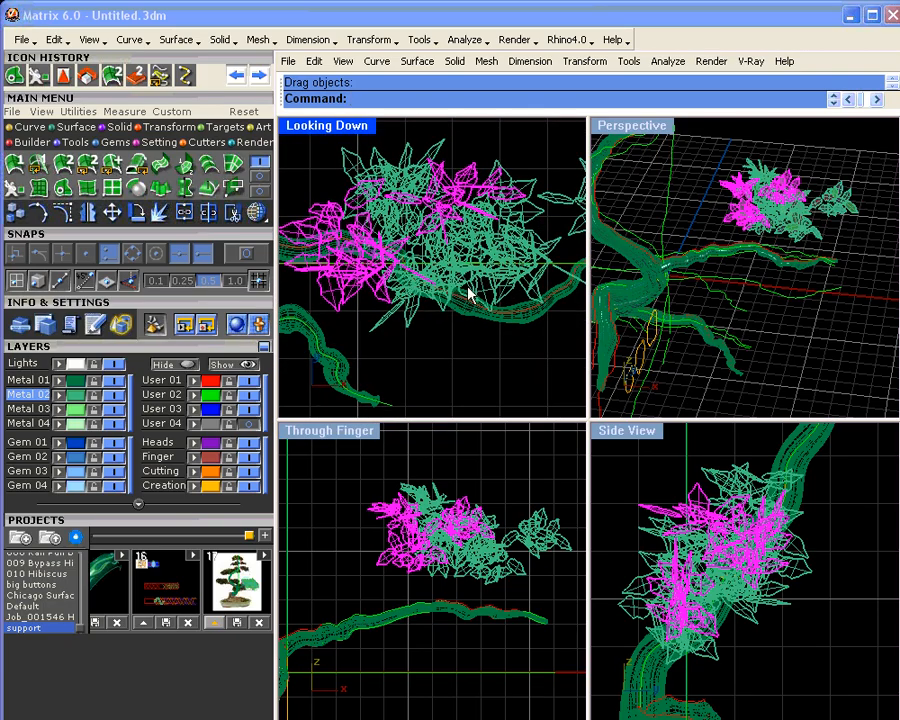
scroll(476, 293, "down", 2)
left_click(505, 199)
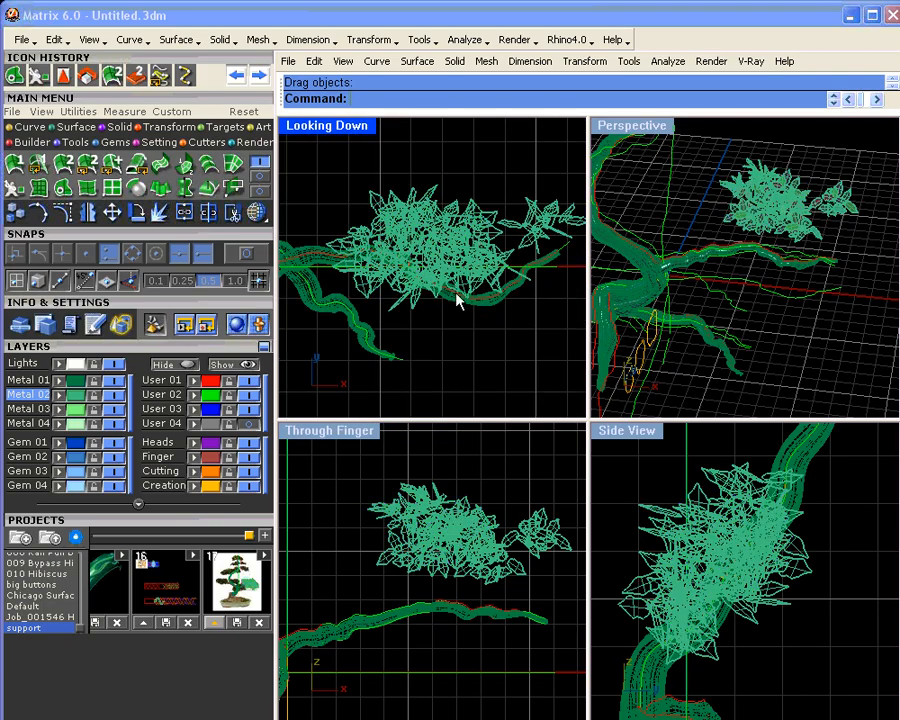
- Copy the central leaf groups to the right in Through Finger and rotate the right-hand groups about half a turn in Looking Down
scroll(494, 510, "up", 2)
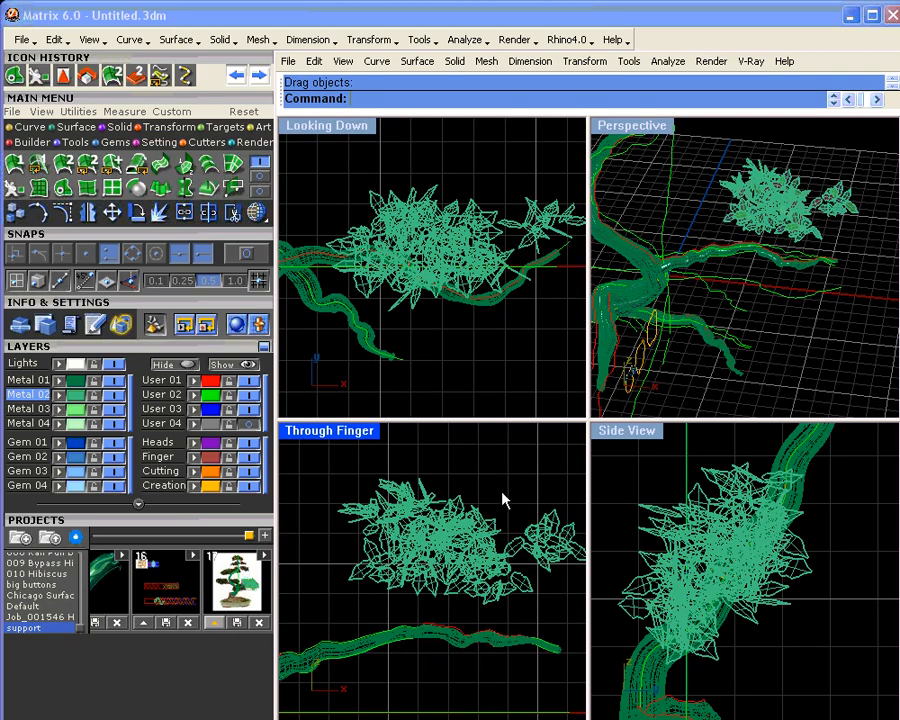
left_click_drag(447, 558, 530, 534)
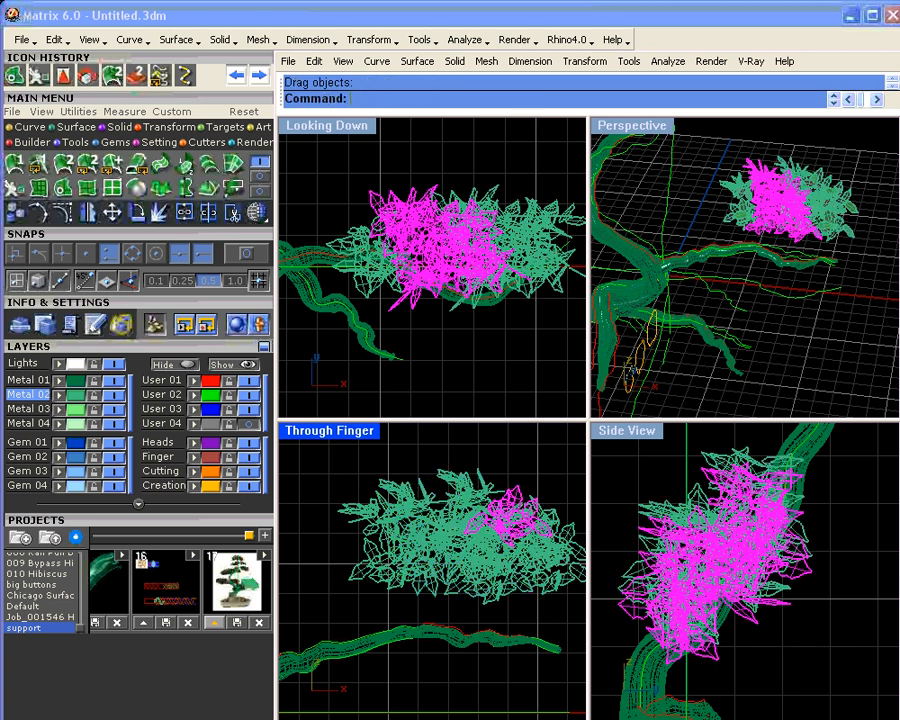
left_click(540, 592)
left_click(572, 629)
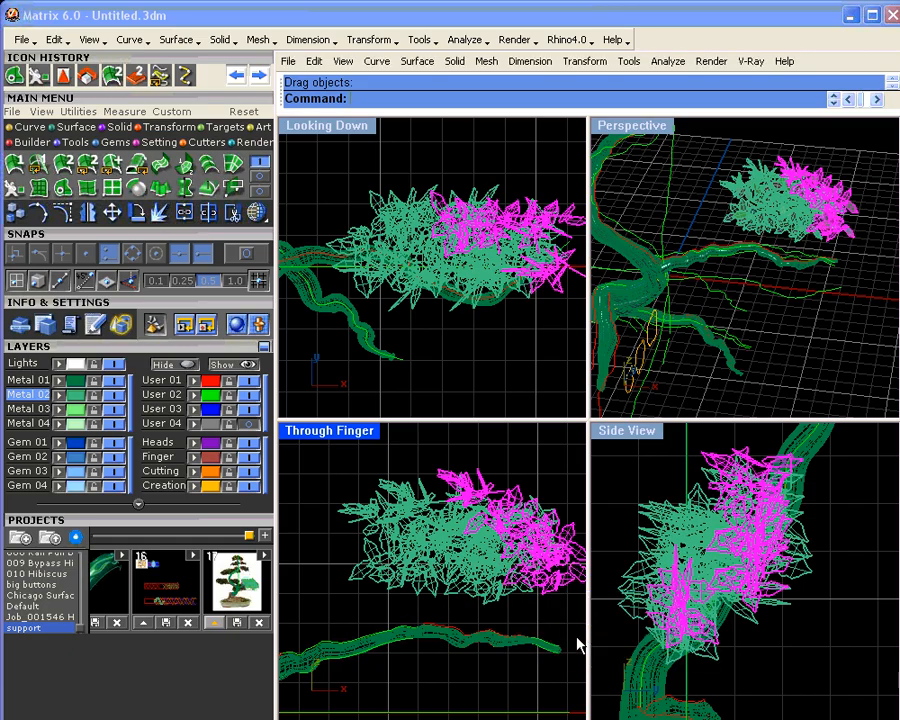
left_click(136, 214)
left_click(507, 241)
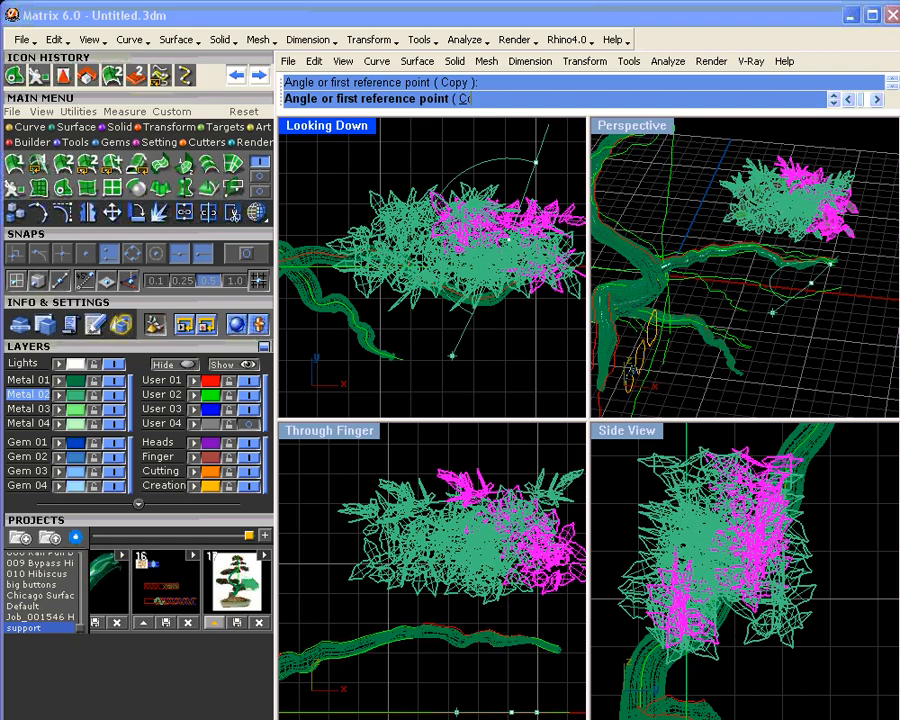
left_click(400, 345)
left_click(435, 378)
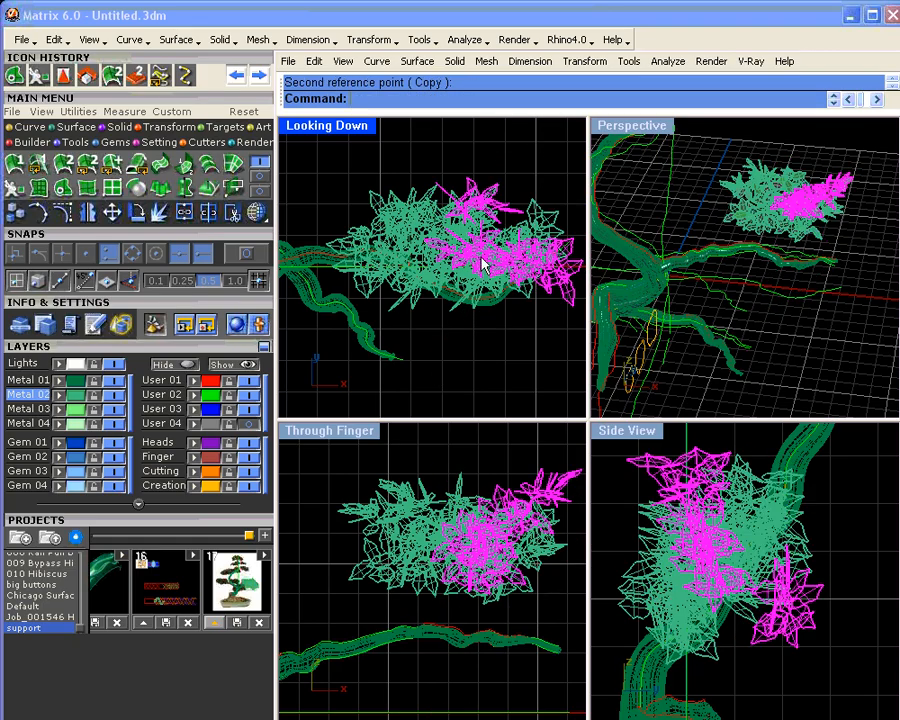
- Move the rotated right-hand leaf groups upward in Looking Down and deselect them
left_click_drag(482, 261, 488, 222)
right_click_drag(745, 285, 760, 230)
key("Escape")
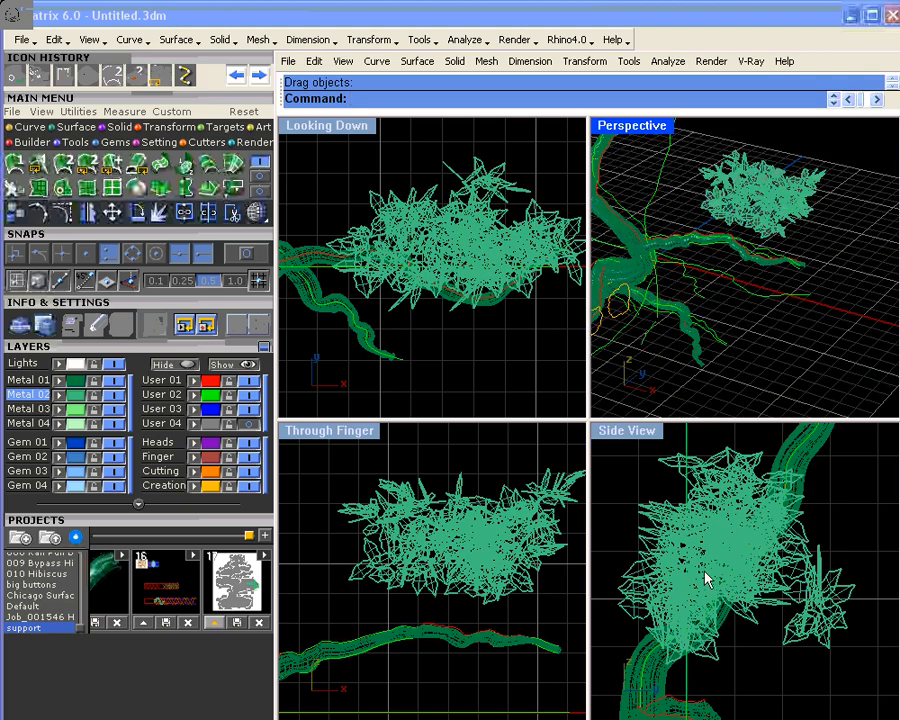
- Copy the lower-left leaf group, Group55, to the right in Through Finger and shift the copy to the right in Side View
left_click(674, 600)
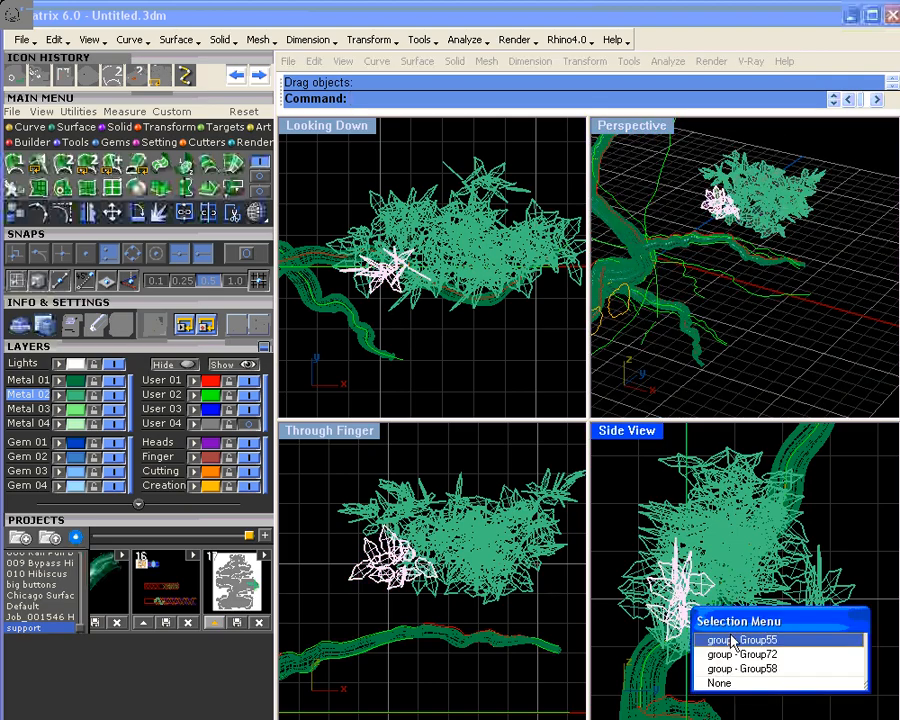
left_click(735, 641)
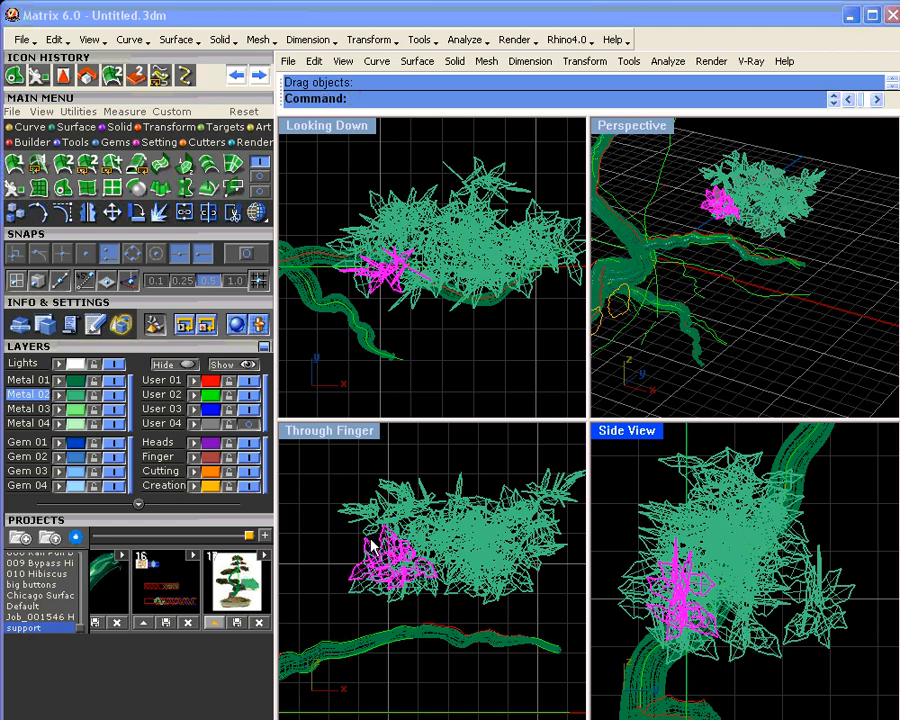
left_click_drag(372, 546, 510, 548)
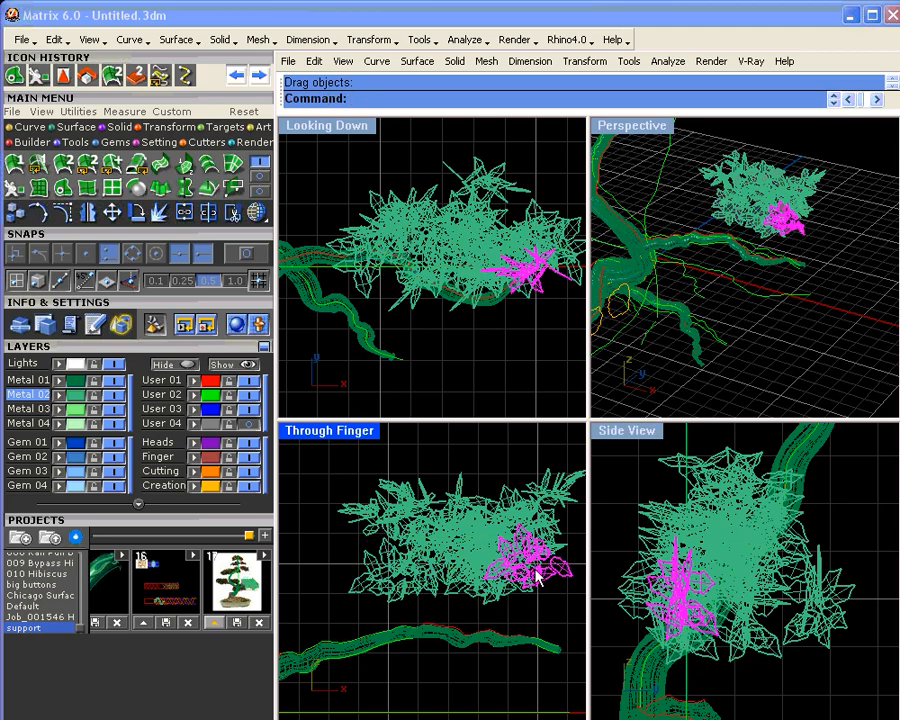
left_click_drag(679, 603, 769, 611)
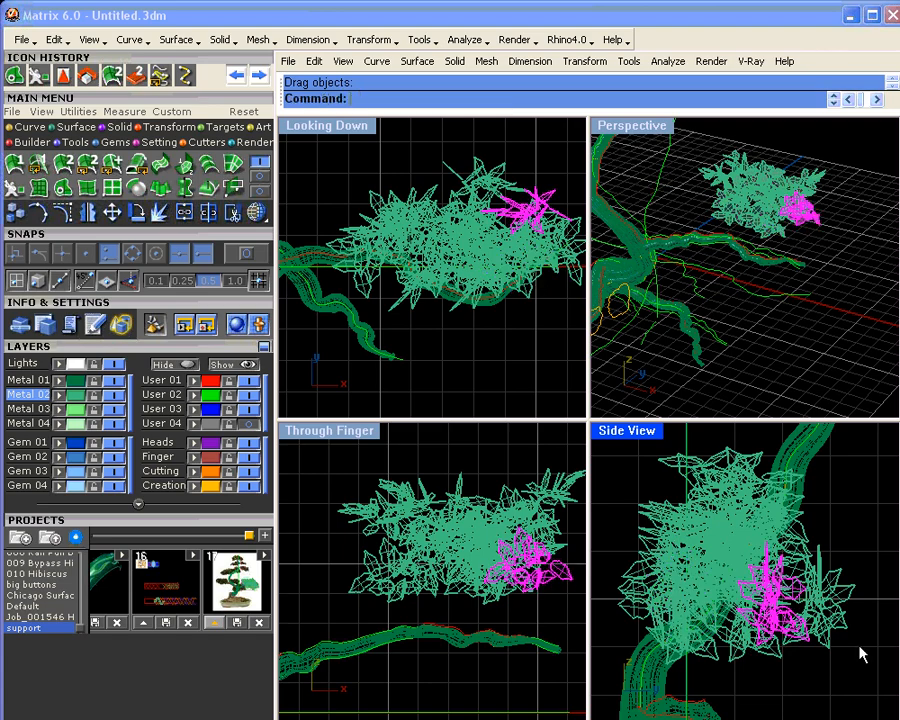
left_click(862, 523)
- Copy the two lower-left leaf groups down and to the right in Through Finger, placing them just above the branch
right_click_drag(790, 295, 730, 295)
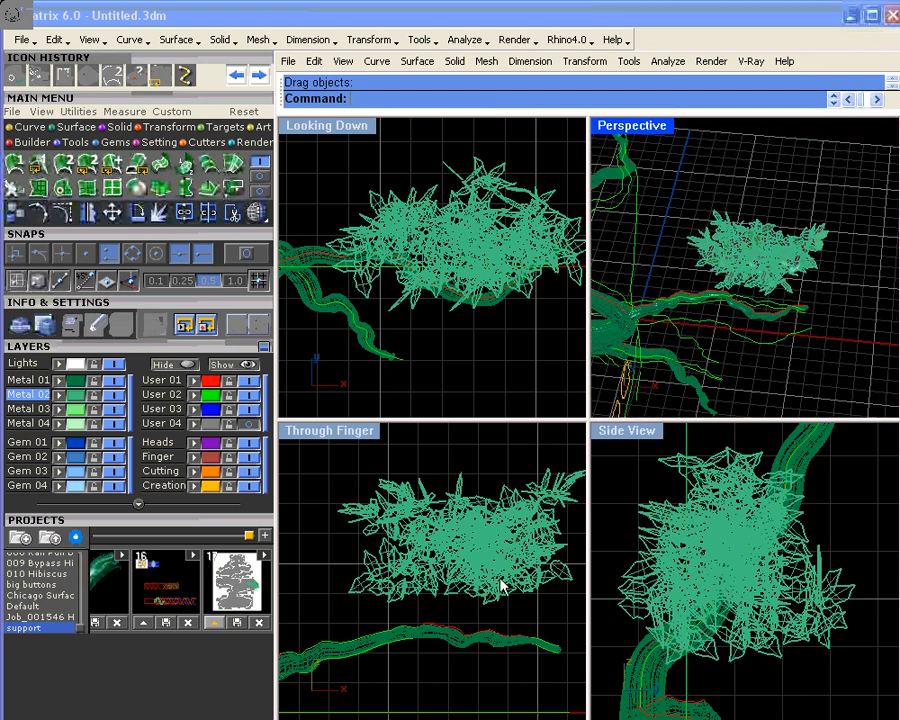
left_click_drag(332, 588, 486, 555)
left_click_drag(427, 572, 535, 615)
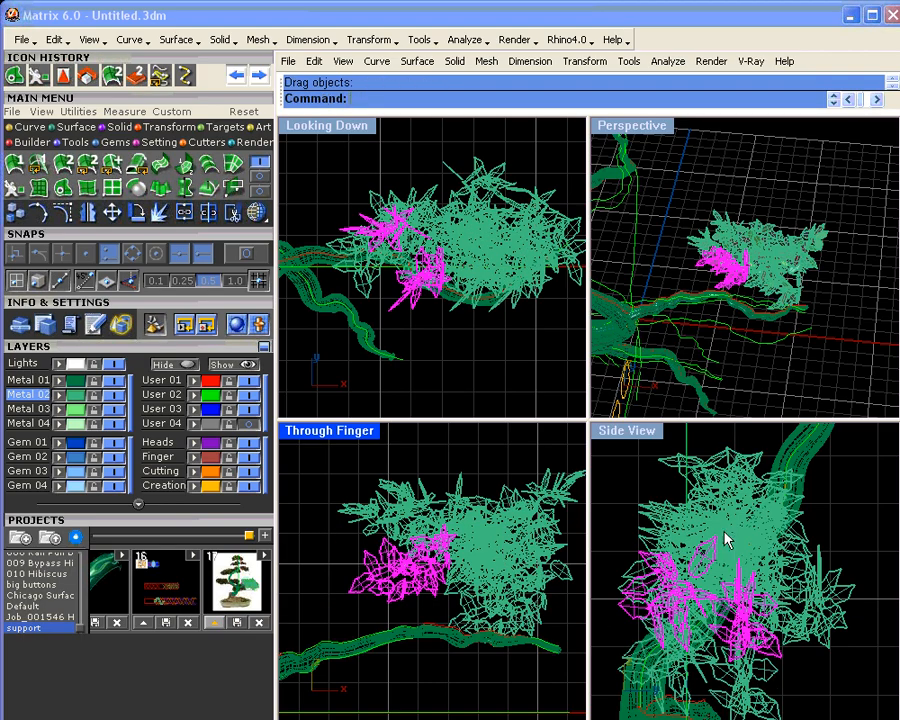
- Select the upper-right leaf groups in Perspective and copy them down and to the left in Through Finger to fill the underside
right_click_drag(755, 348, 750, 299)
scroll(745, 238, "up", 4)
left_click(833, 169)
left_click(790, 180, "shift")
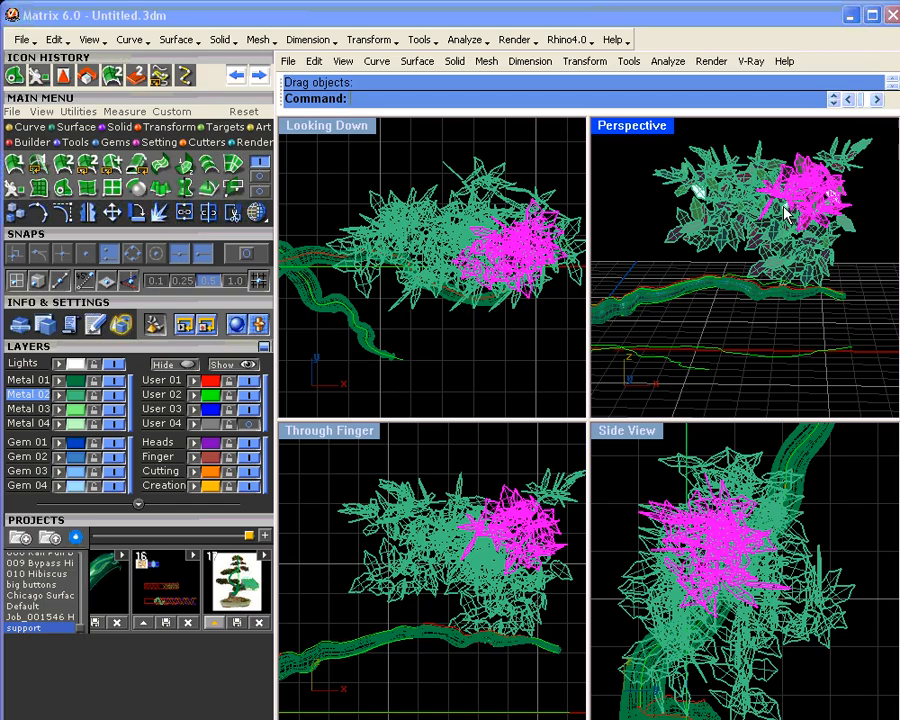
left_click(440, 597)
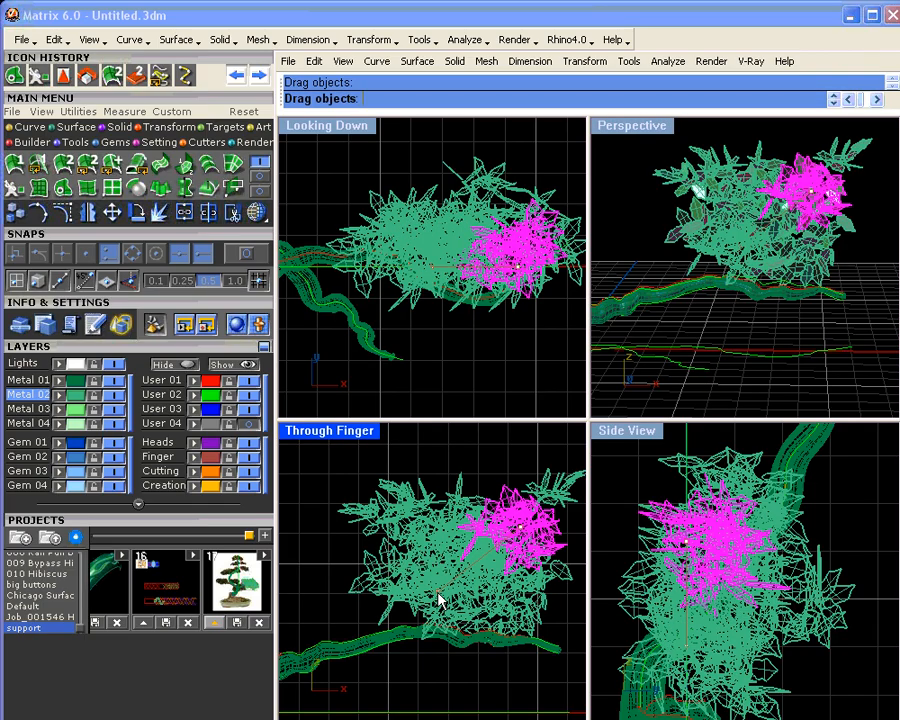
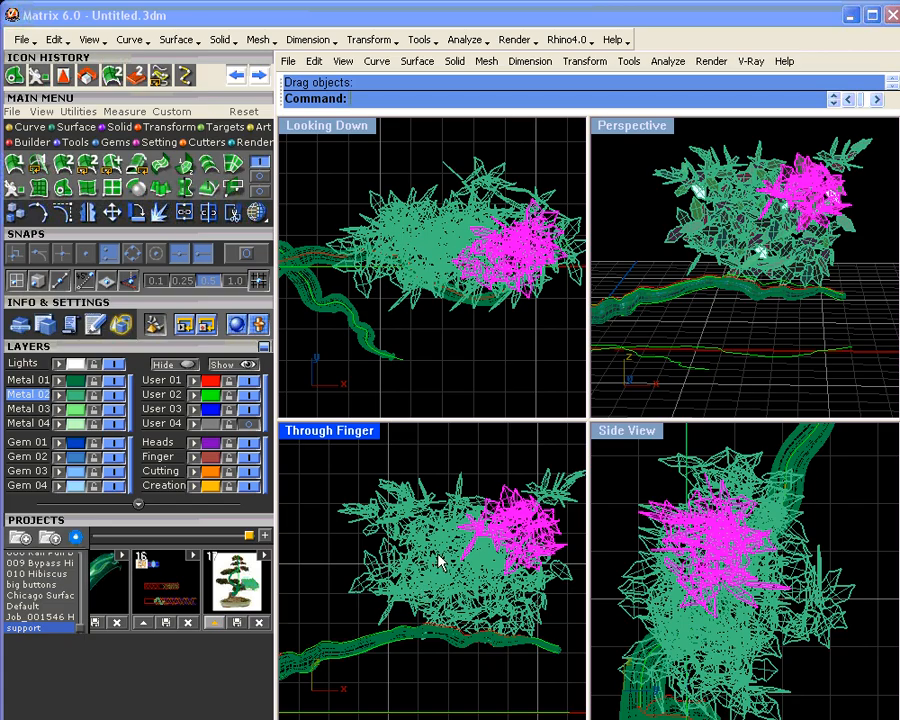
- Select the leaf groups on the right half of the foliage and copy them right and down in Through Finger past the branch tip
right_click_drag(443, 566, 368, 553)
left_click_drag(518, 518, 400, 570)
left_click(496, 543)
left_click_drag(496, 543, 412, 569)
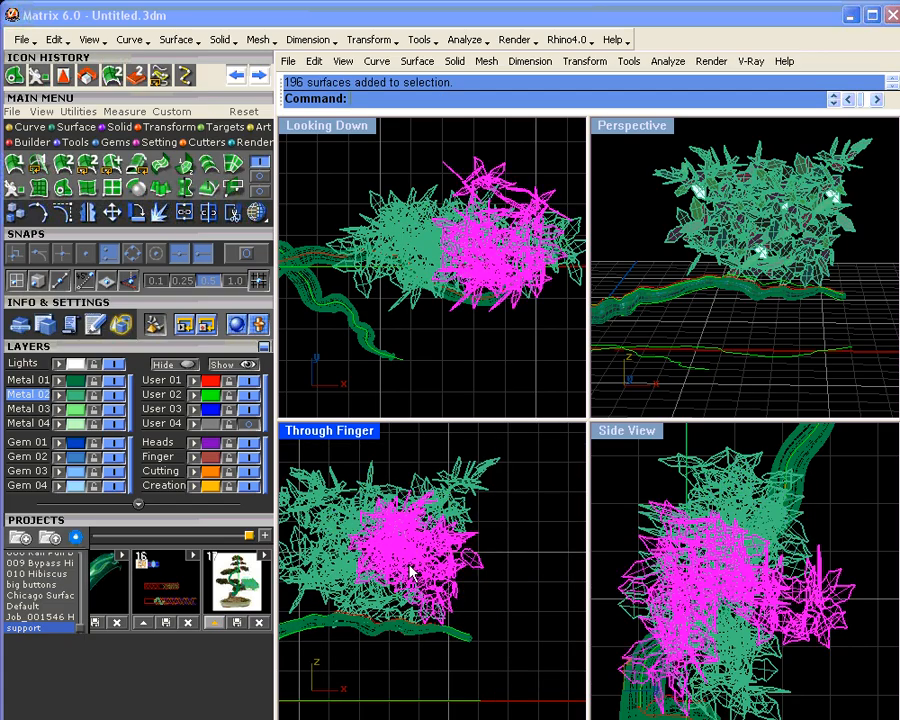
left_click_drag(478, 583, 487, 595)
left_click(693, 342)
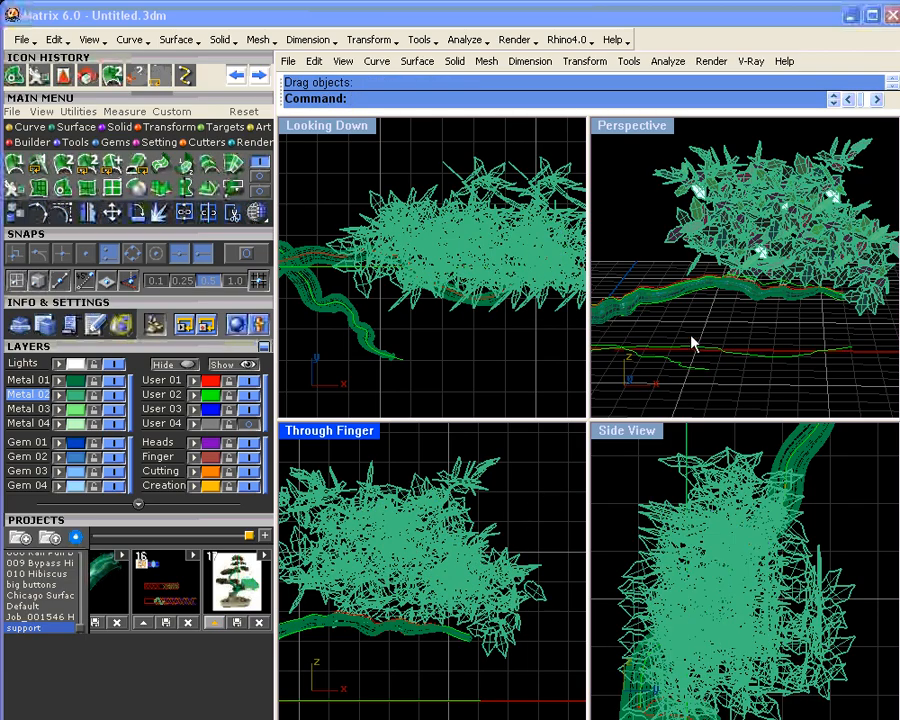
- Select the leaf groups at the left end of the foliage and copy them upward in Looking Down to fill that edge
right_click_drag(693, 342, 880, 355)
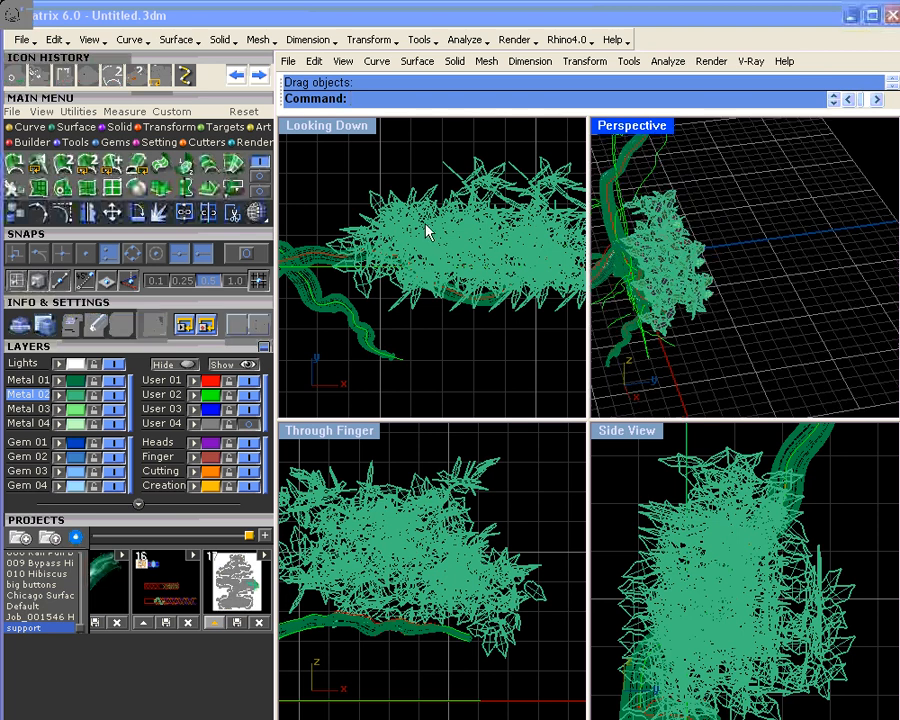
left_click(406, 238)
left_click(450, 272)
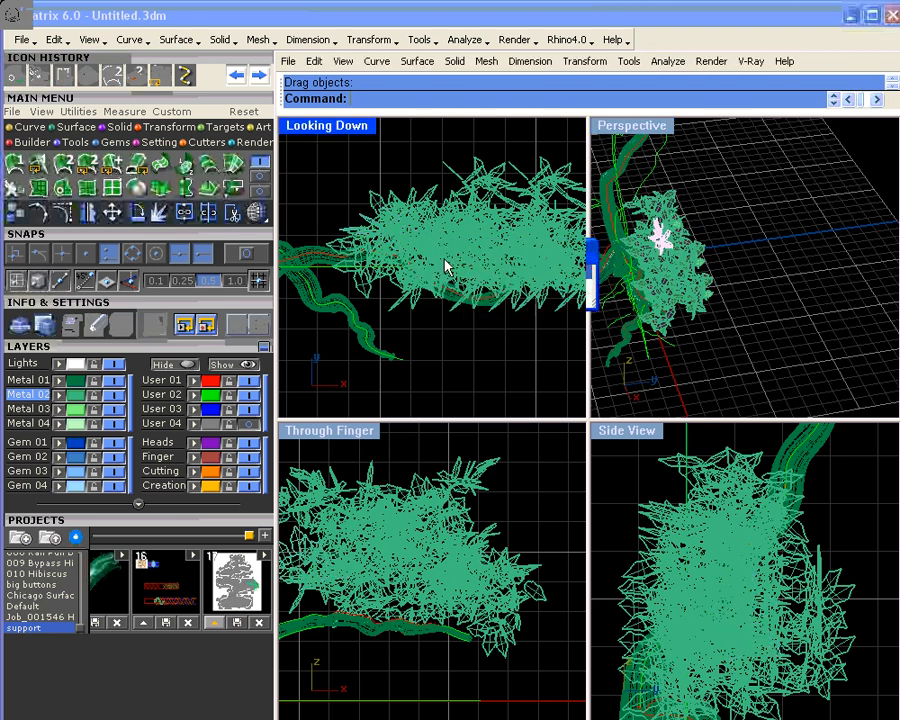
left_click(446, 258)
left_click(492, 288)
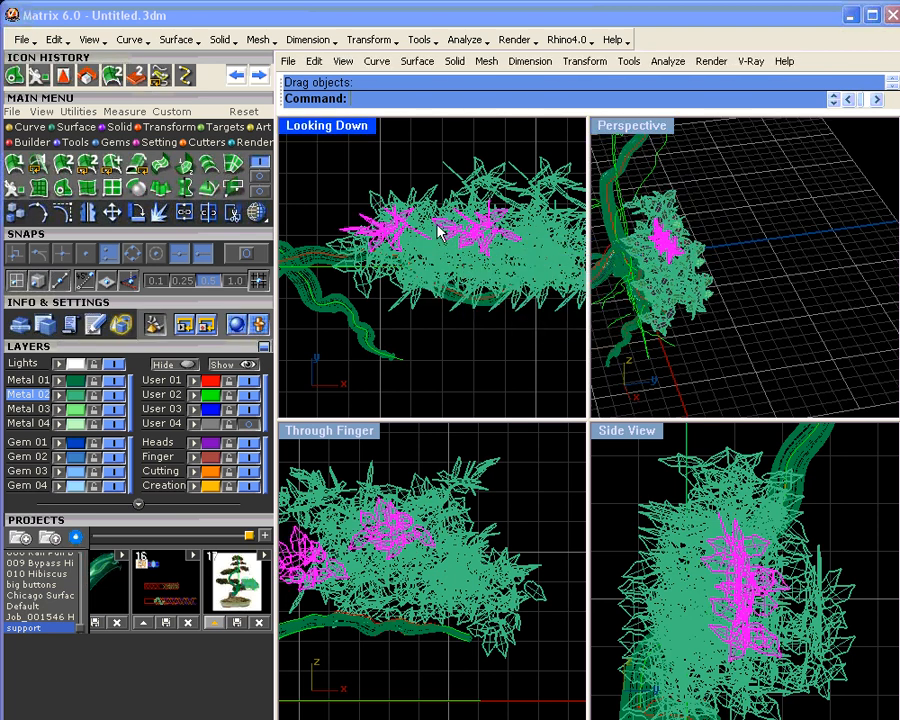
left_click(438, 230, "shift")
left_click(395, 168)
left_click_drag(362, 161, 476, 253)
left_click_drag(366, 170, 446, 201)
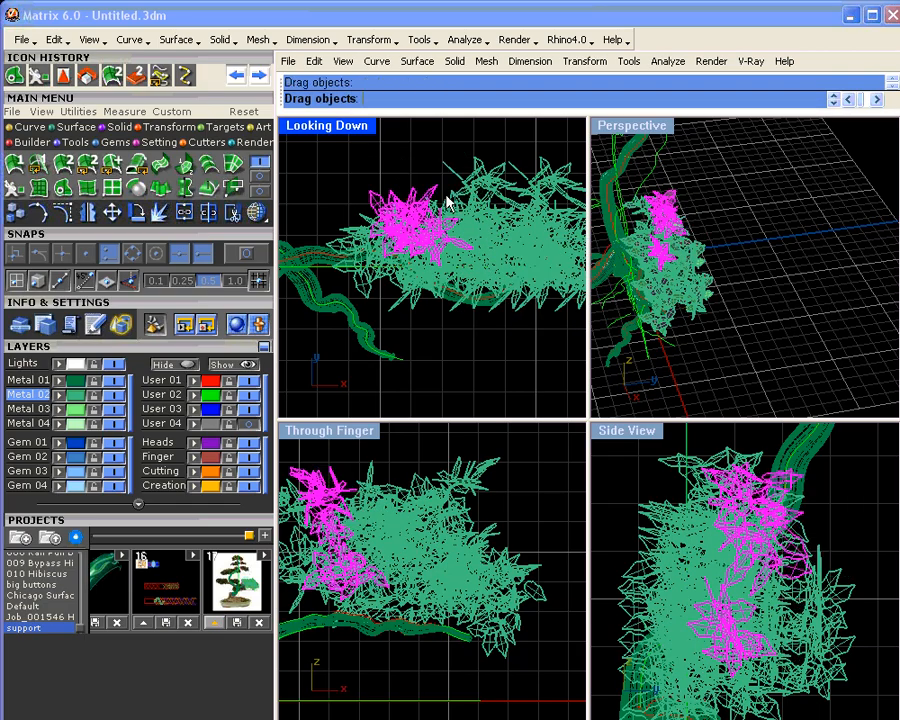
- Select the entire foliage mass in Through Finger and move it straight down so it surrounds the branch
right_click_drag(806, 217, 808, 219)
left_click(808, 219)
right_click_drag(717, 337, 788, 350)
scroll(480, 502, "down", 7)
left_click_drag(372, 466, 546, 572)
scroll(464, 514, "up", 4)
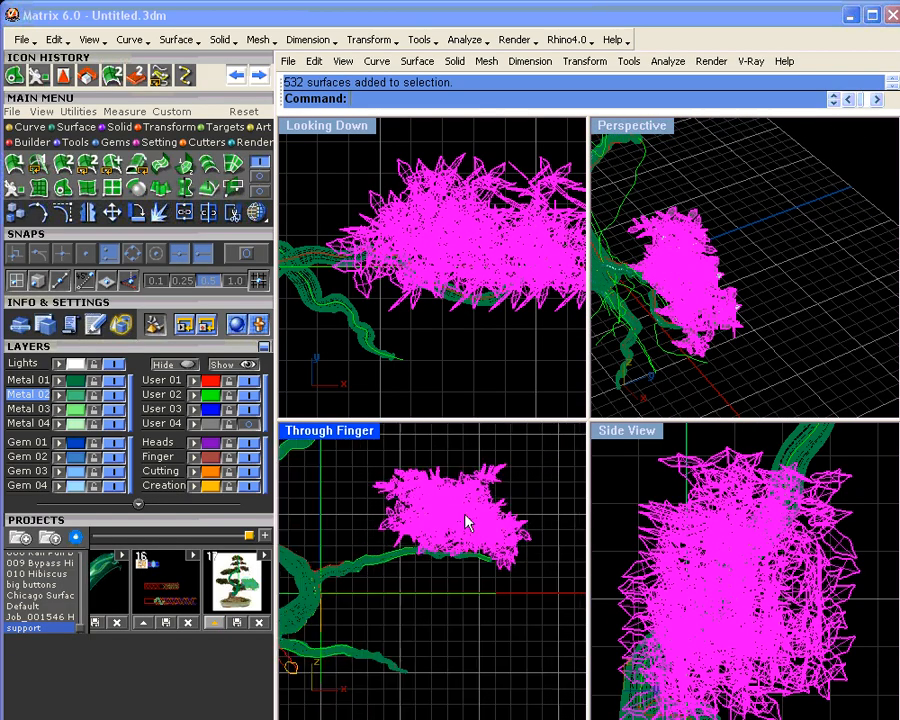
left_click_drag(461, 513, 461, 558)
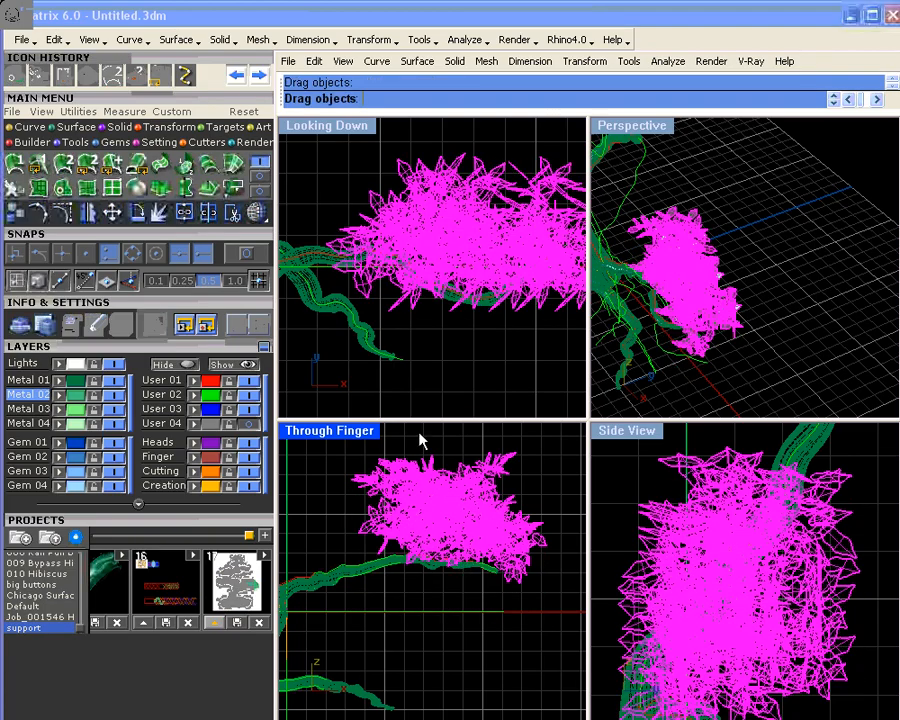
- Rotate the whole foliage mass slightly counterclockwise about its center in Through Finger to level it along the branch
left_click(160, 214)
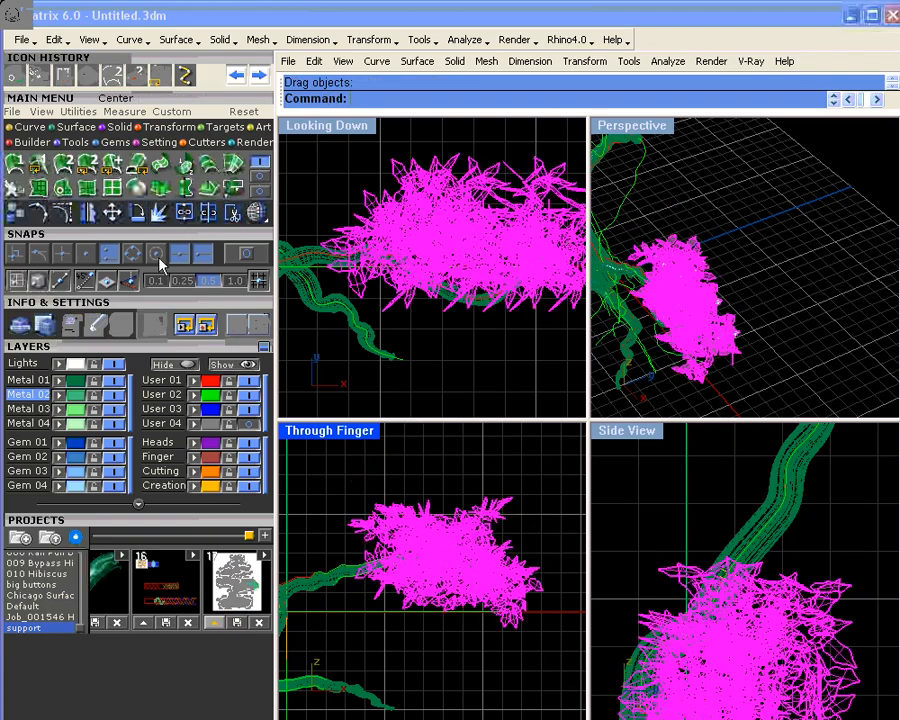
left_click(455, 561)
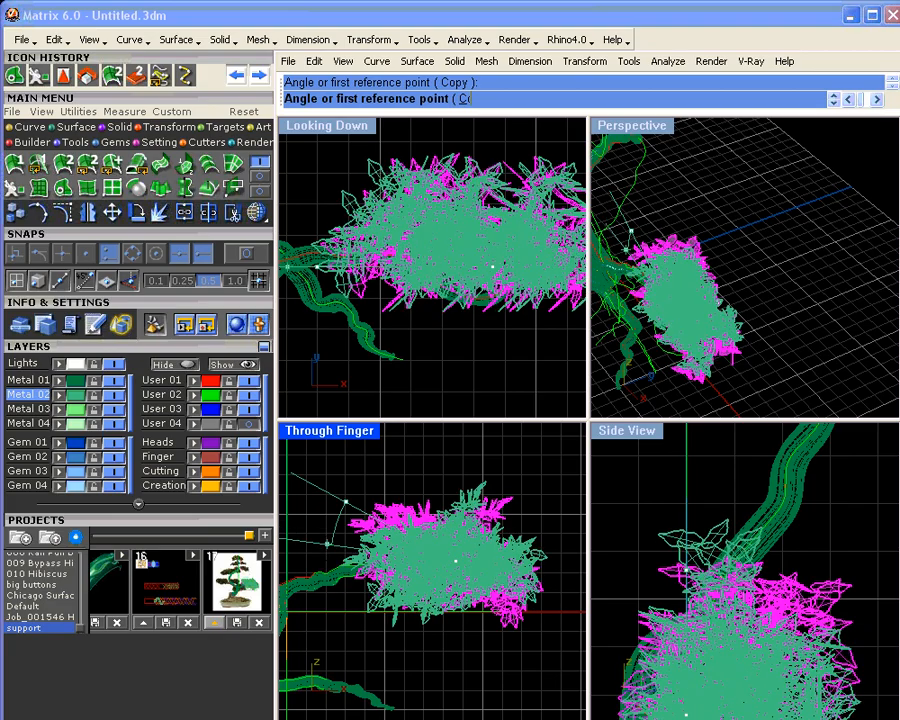
left_click(326, 537)
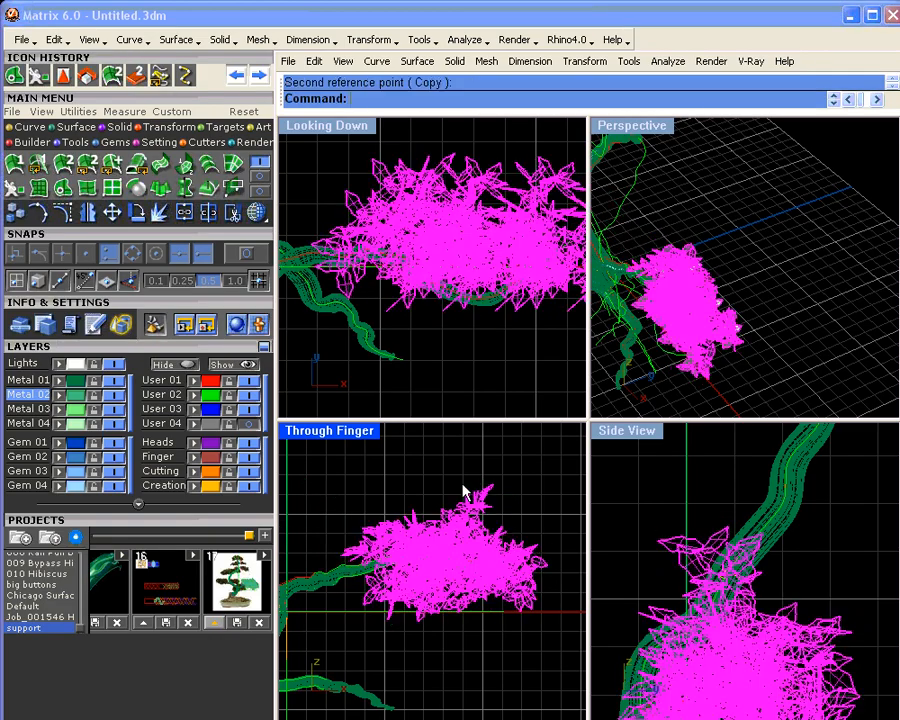
key("Escape")
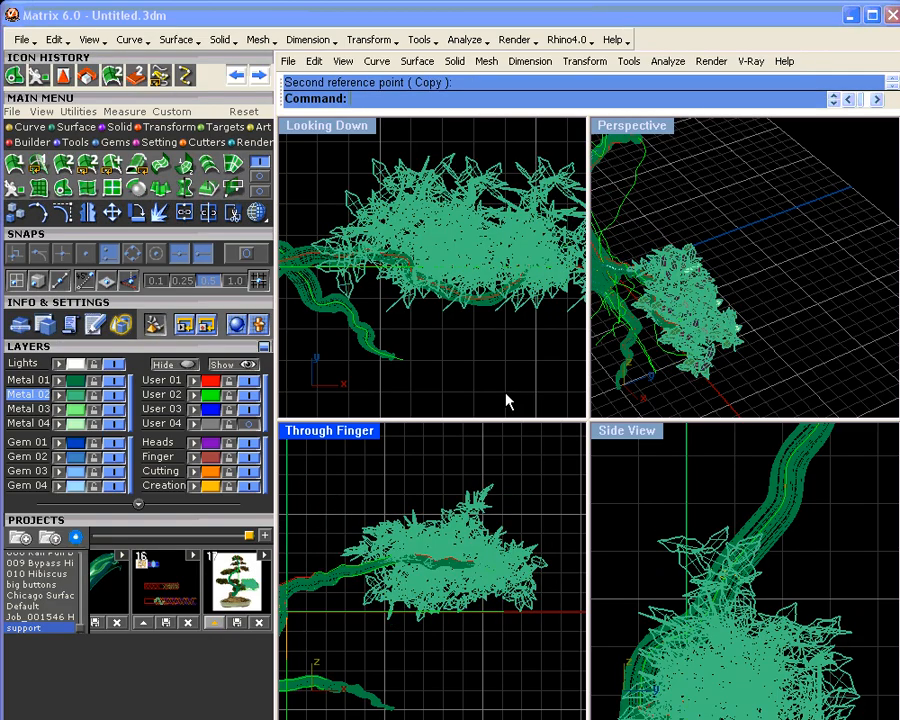
- Select the whole foliage mass in Looking Down and shift it left in Side View to center it on the branch
scroll(420, 227, "down", 3)
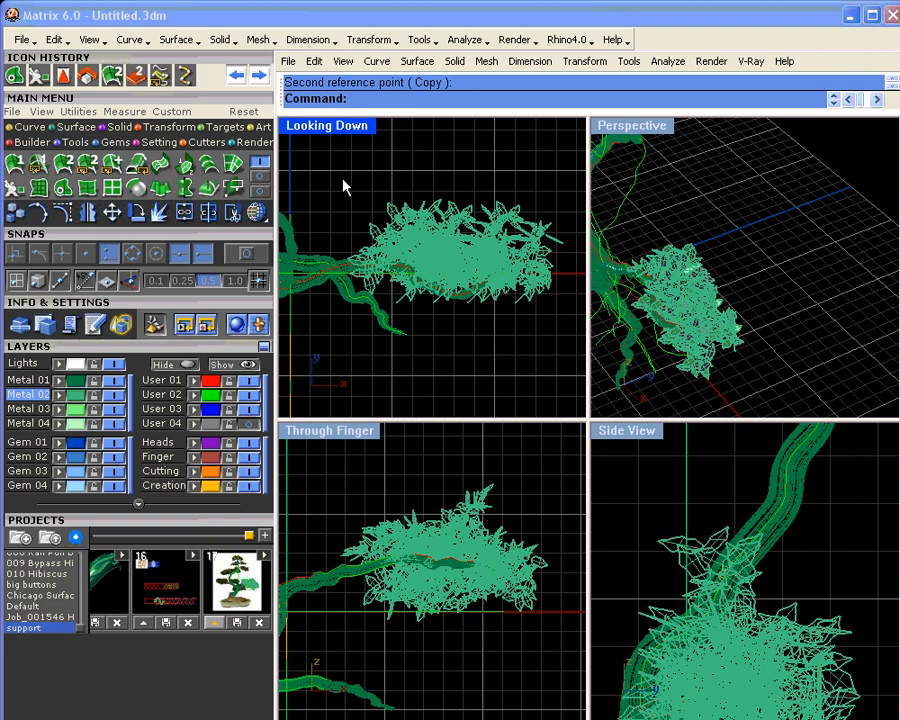
left_click_drag(343, 184, 575, 303)
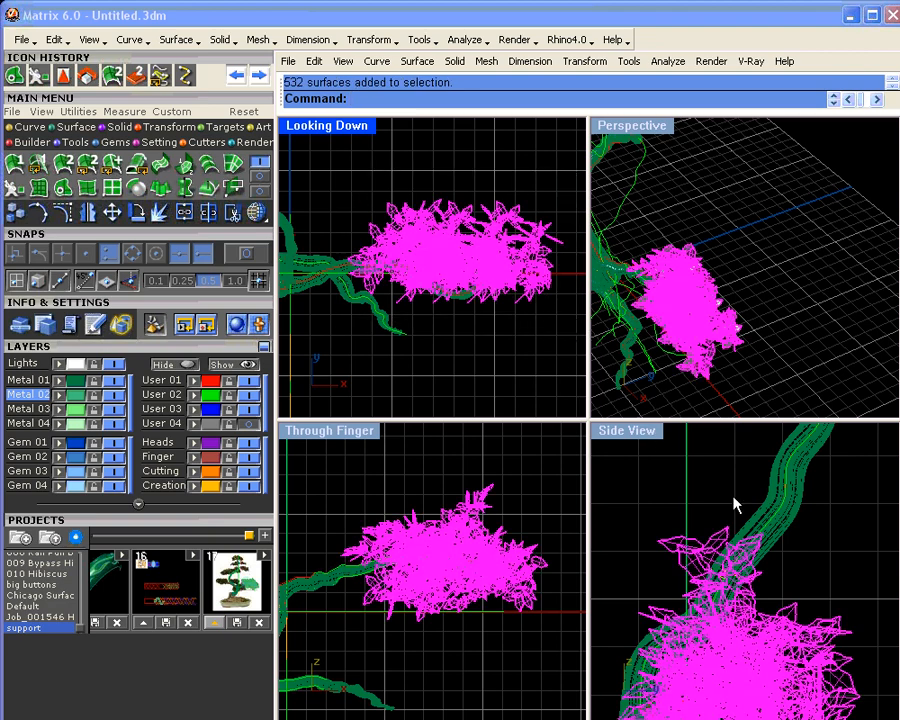
scroll(743, 590, "down", 3)
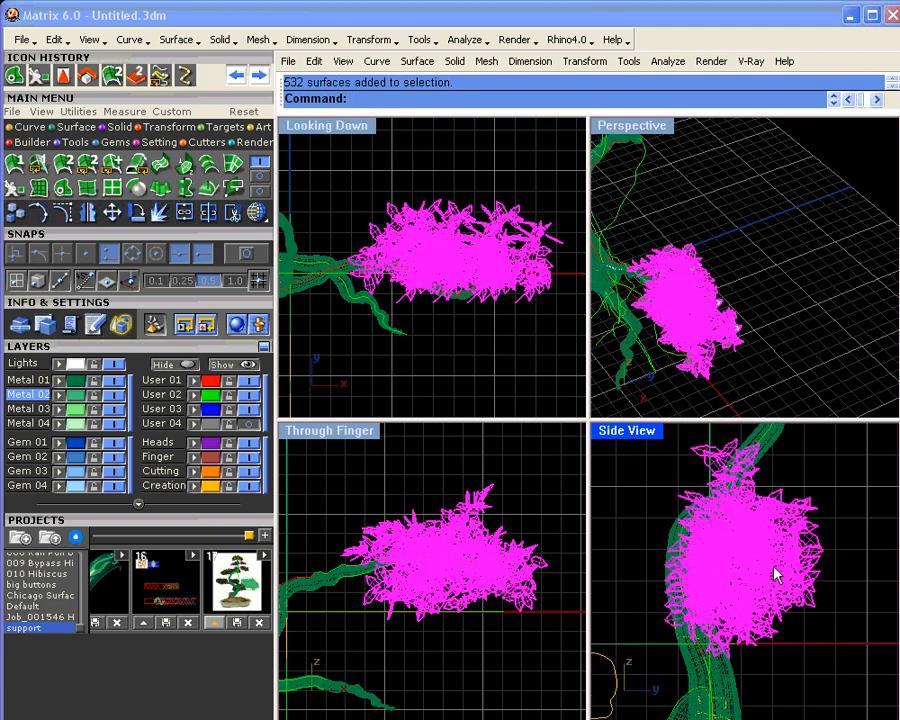
left_click_drag(774, 568, 741, 570)
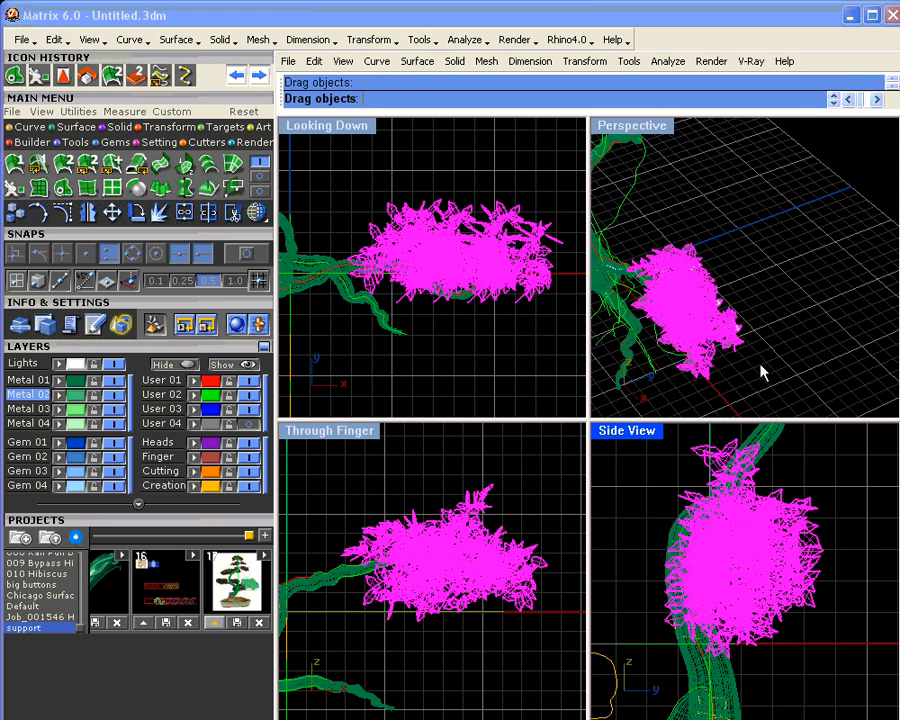
left_click(717, 376)
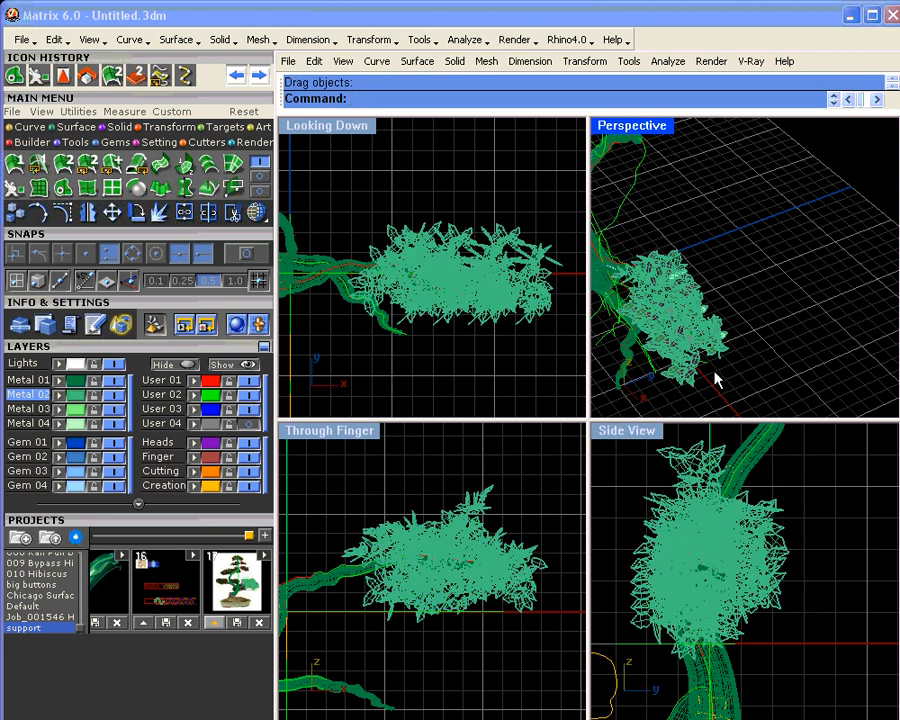
- Show the User 04 reference photo layer behind the foliage and lock it
right_click_drag(717, 376, 745, 252)
mouse_move(503, 538)
right_mouse_down()
mouse_move(498, 512)
mouse_move(478, 510)
mouse_move(486, 541)
right_mouse_up()
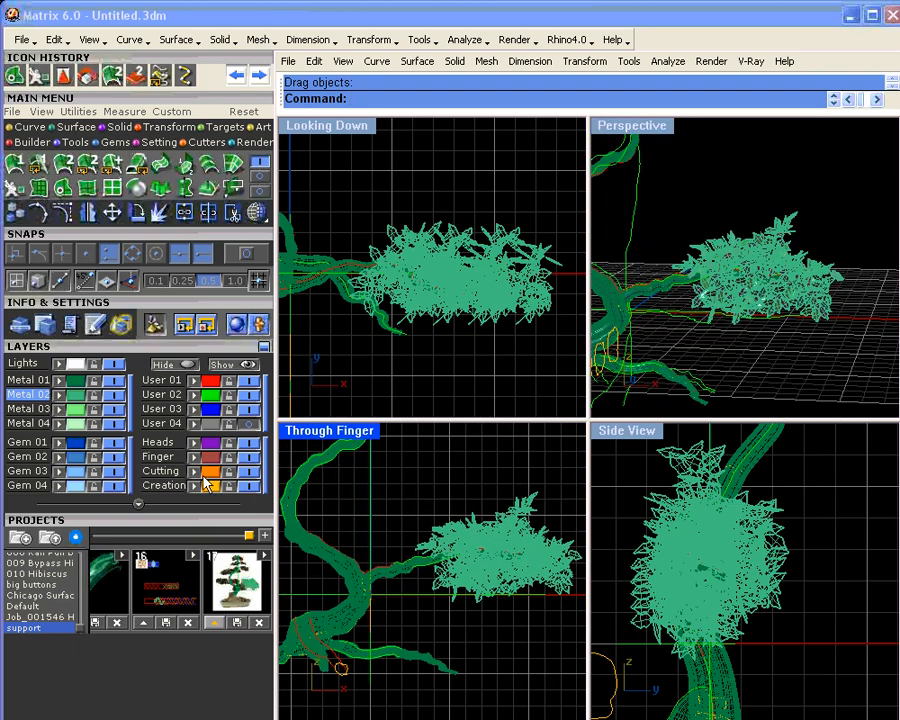
left_click(246, 426)
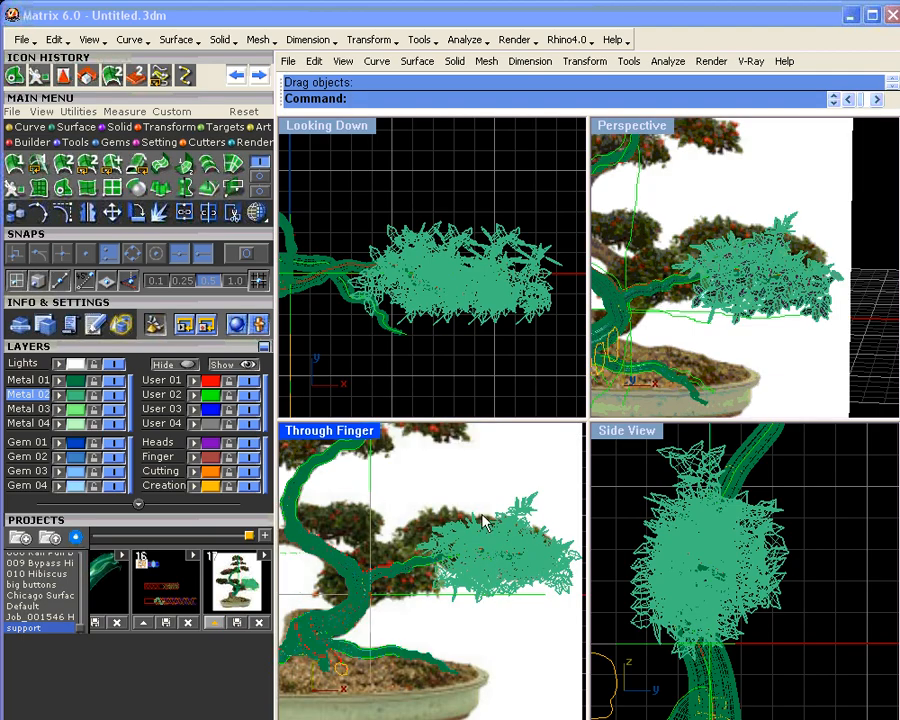
scroll(518, 513, "up", 3)
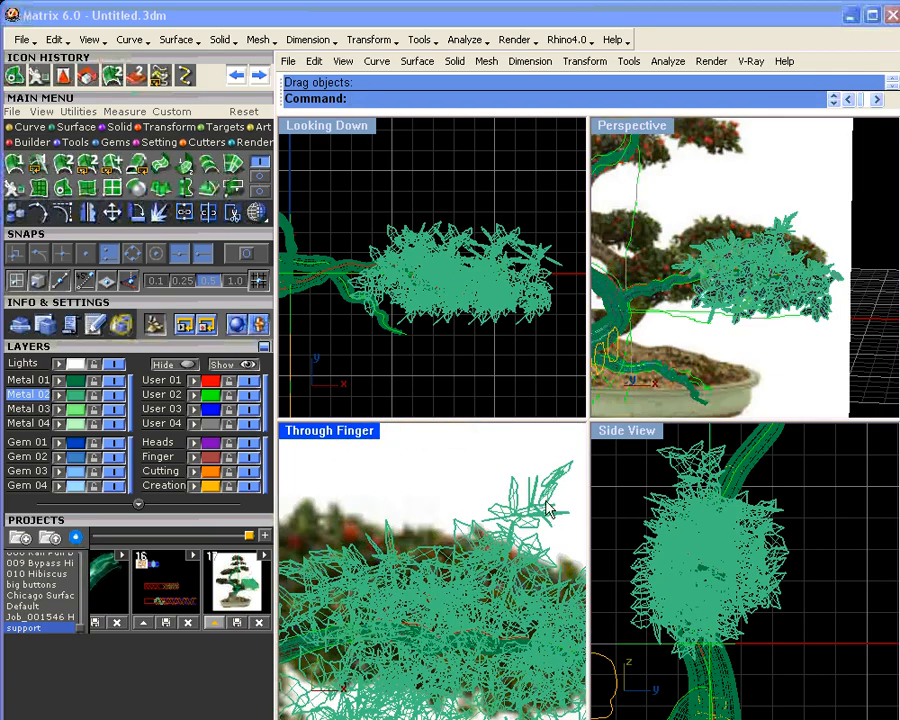
right_click_drag(810, 313, 805, 288)
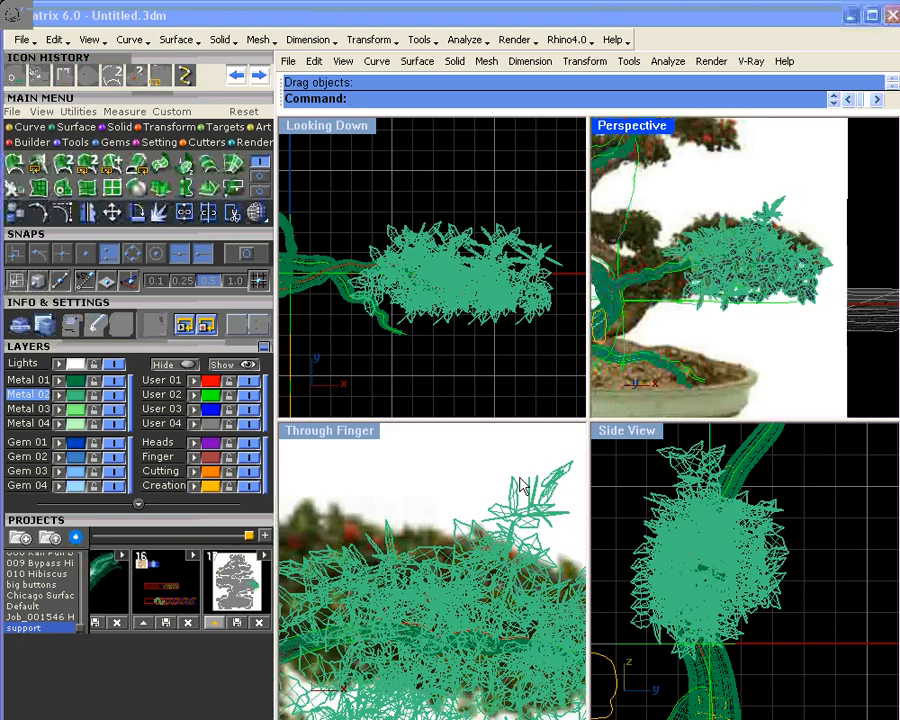
right_click_drag(514, 463, 487, 489)
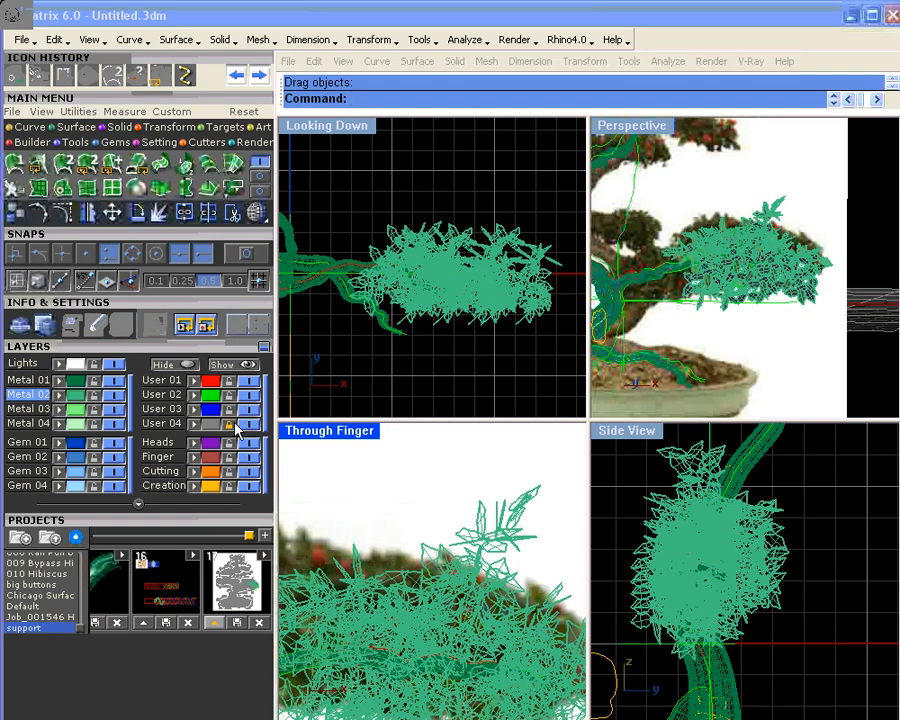
- Select and delete the stray leaf group sticking up above the foliage in Through Finger
left_click_drag(429, 462, 558, 564)
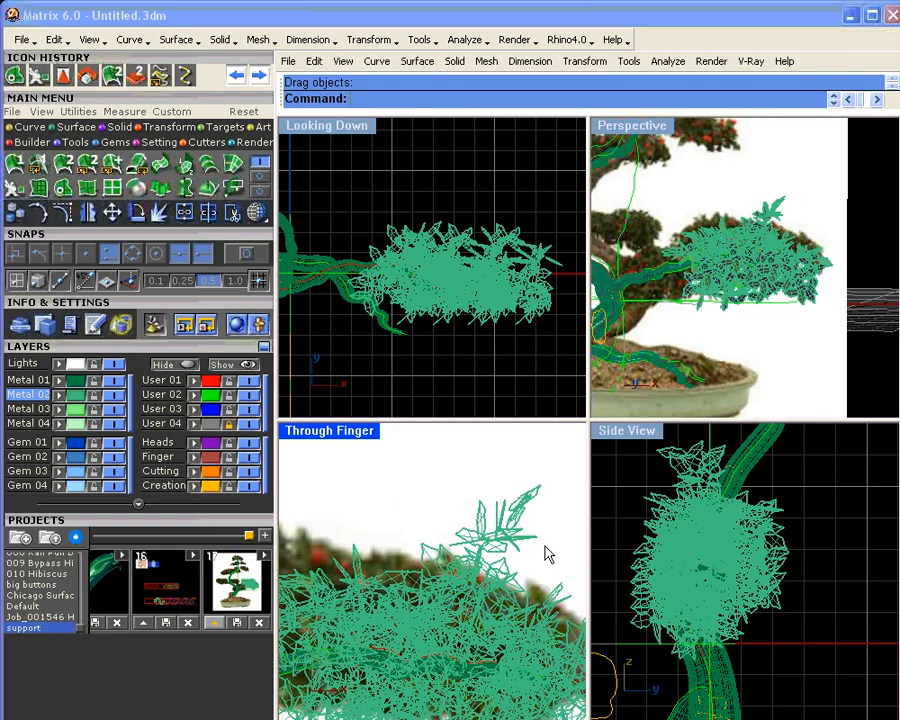
key("Delete")
scroll(460, 519, "down", 5)
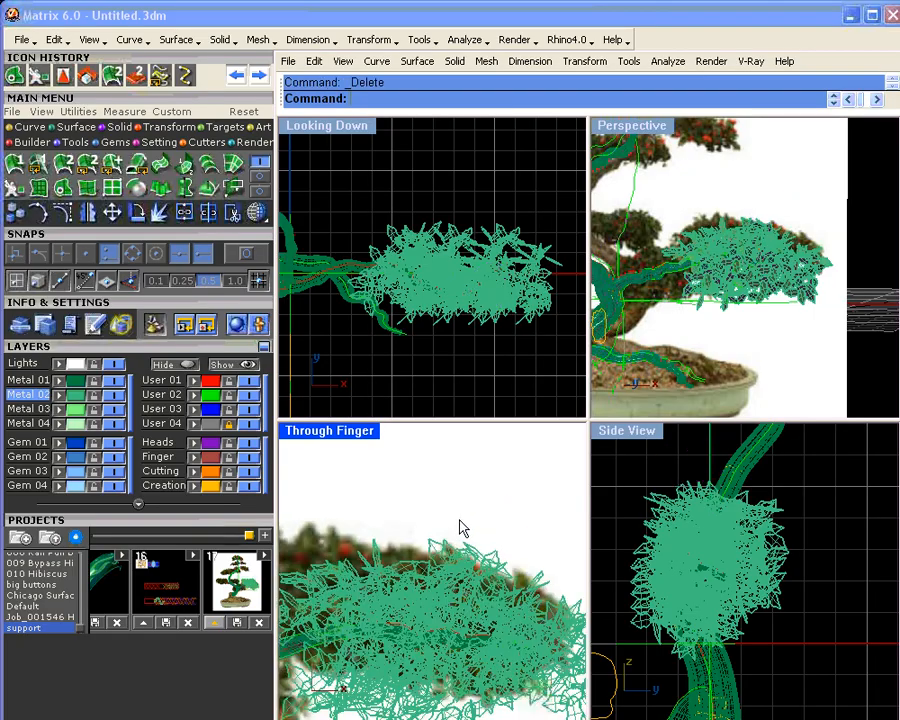
right_click_drag(472, 539, 463, 492)
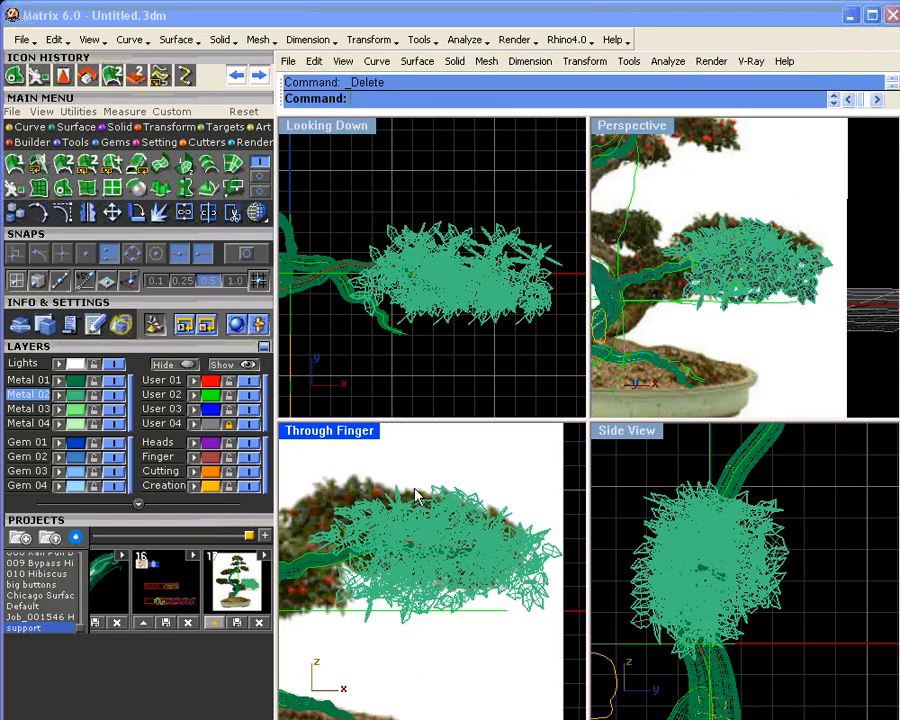
- Compare the foliage with the photo, hide and unlock the User 04 layer, and maximize the Perspective view
right_click_drag(723, 235, 761, 217)
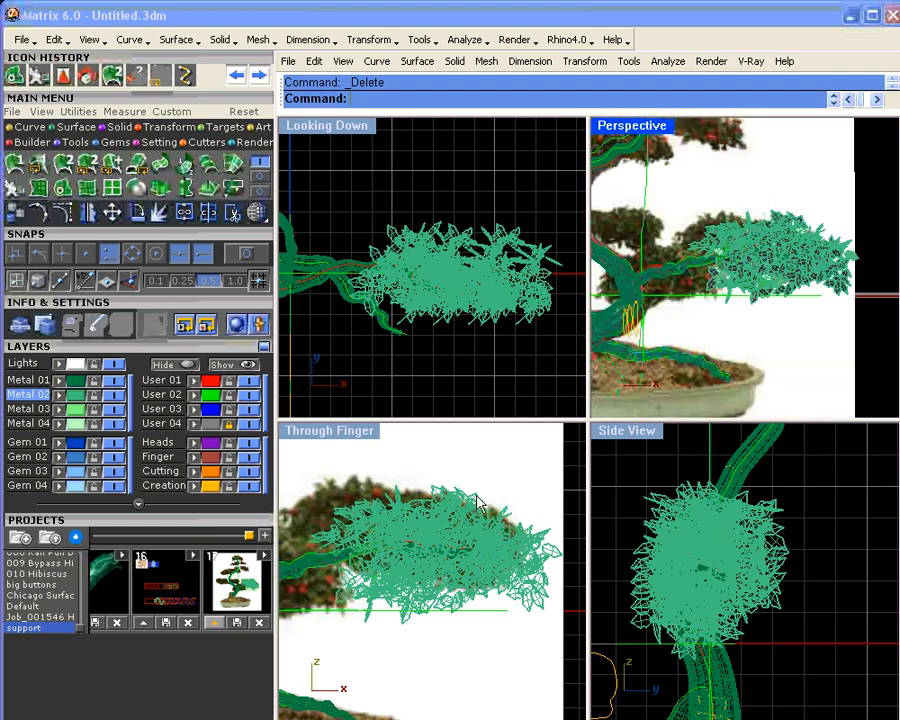
scroll(432, 512, "down", 3)
right_click_drag(420, 510, 478, 531)
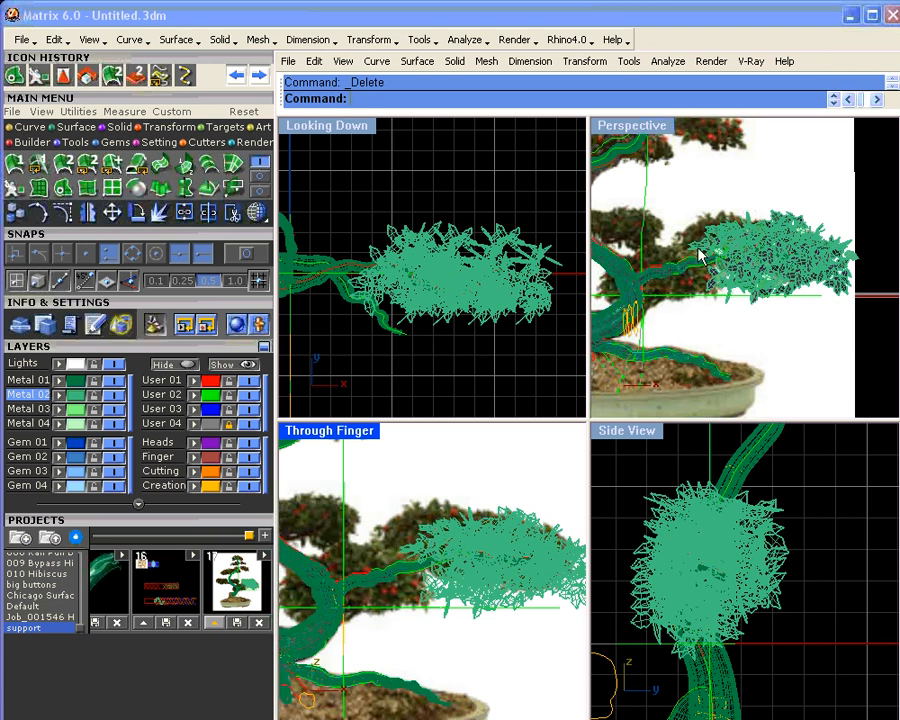
right_click_drag(700, 257, 653, 321)
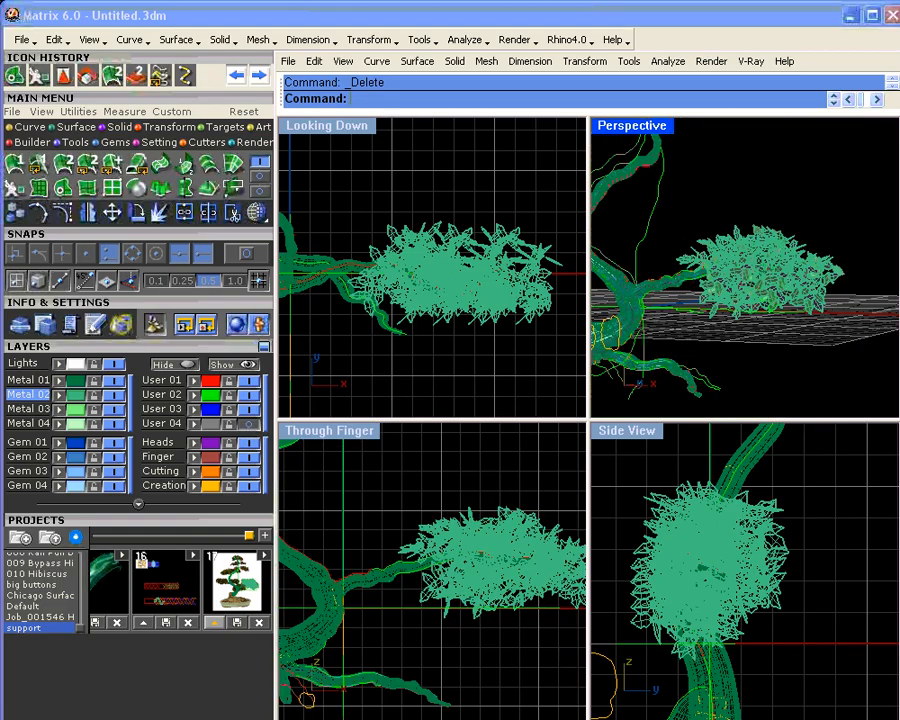
right_click_drag(675, 254, 743, 329)
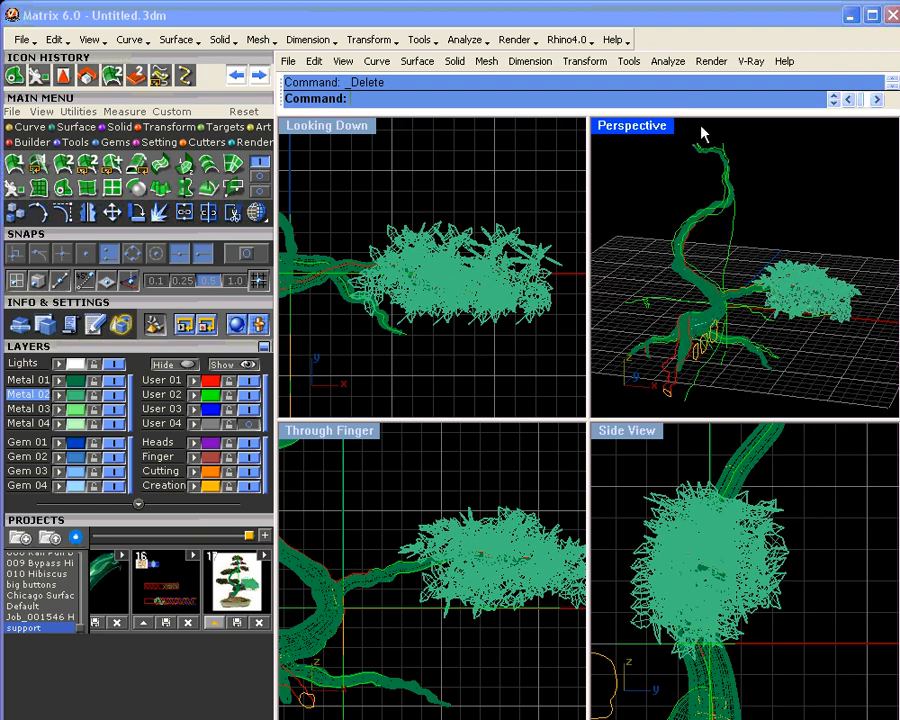
double_click(659, 131)
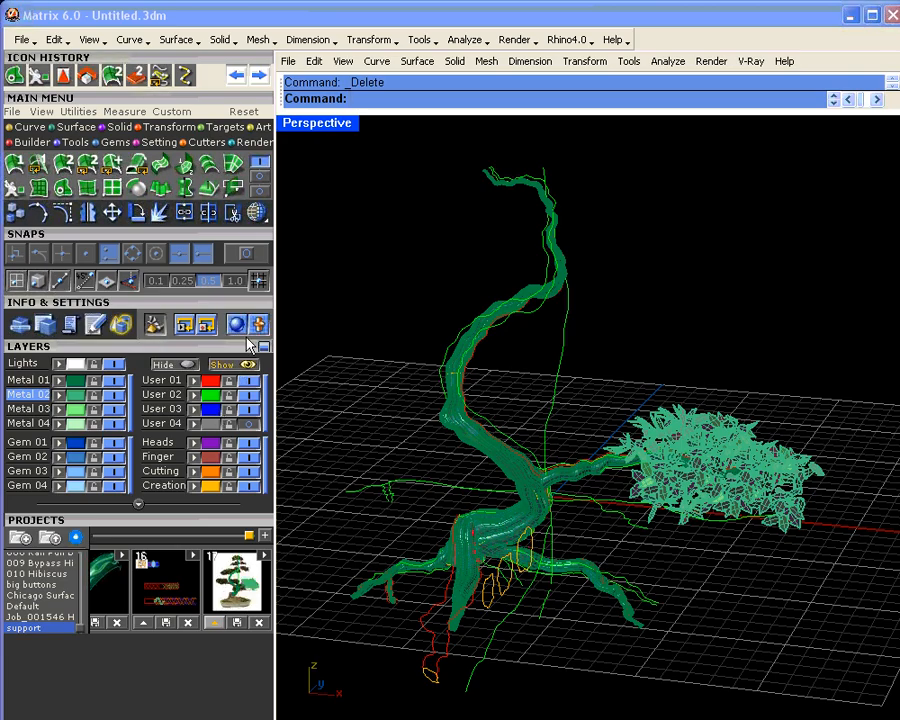
- Show the User 04 reference photo again, select the whole model and save it over version 17 of the support project
left_click(248, 142)
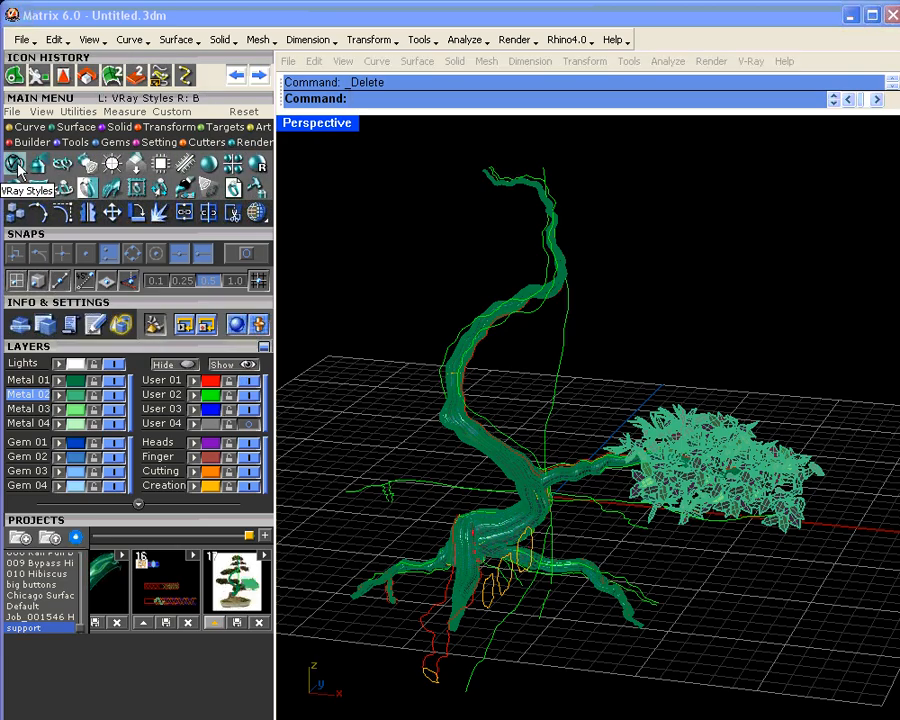
left_click(249, 425)
scroll(486, 432, "down", 6)
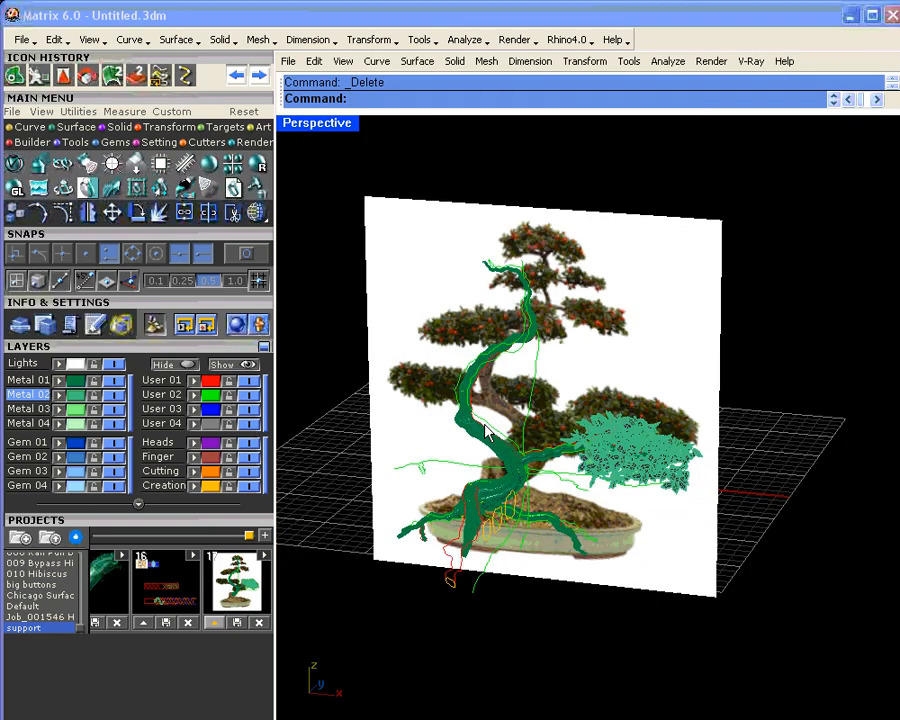
left_click_drag(346, 232, 713, 595)
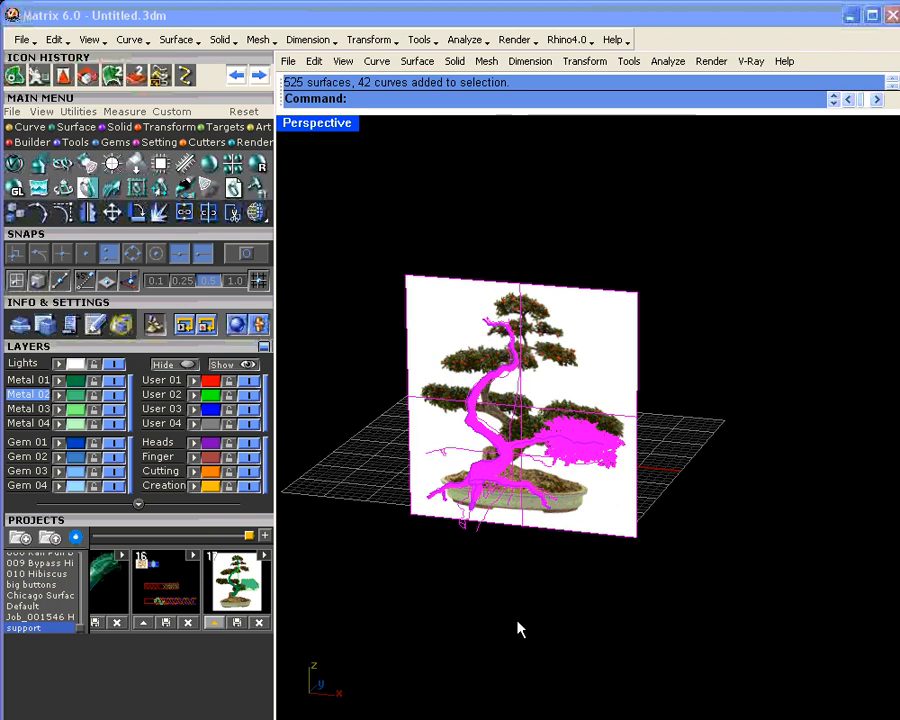
left_click(213, 624)
left_click(713, 428)
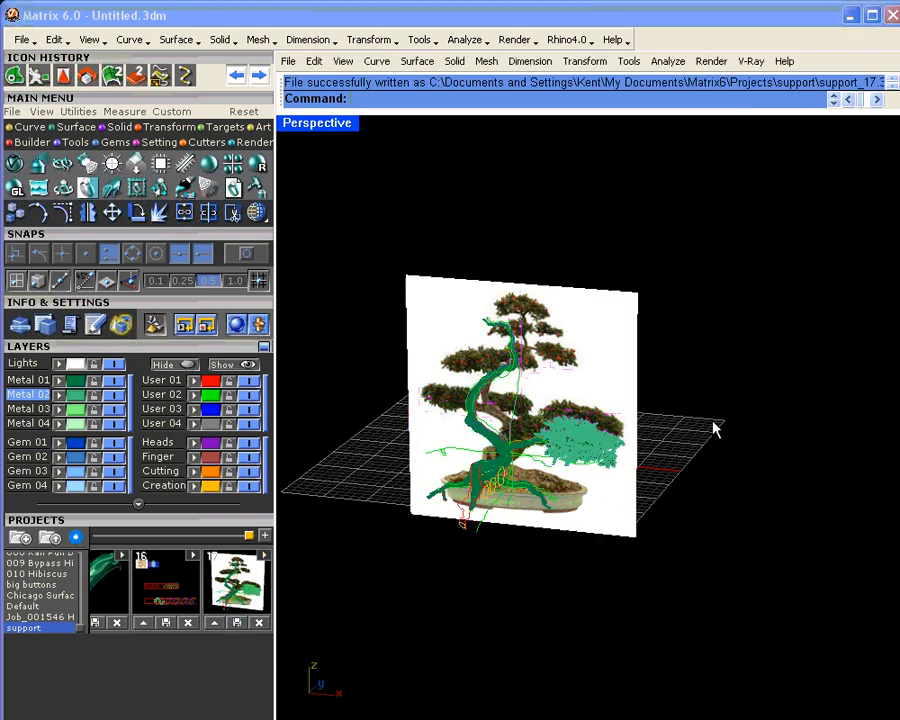
- Import the Backdrop prop from the Props Library into the scene
scroll(530, 348, "up", 2)
scroll(313, 368, "down", 2)
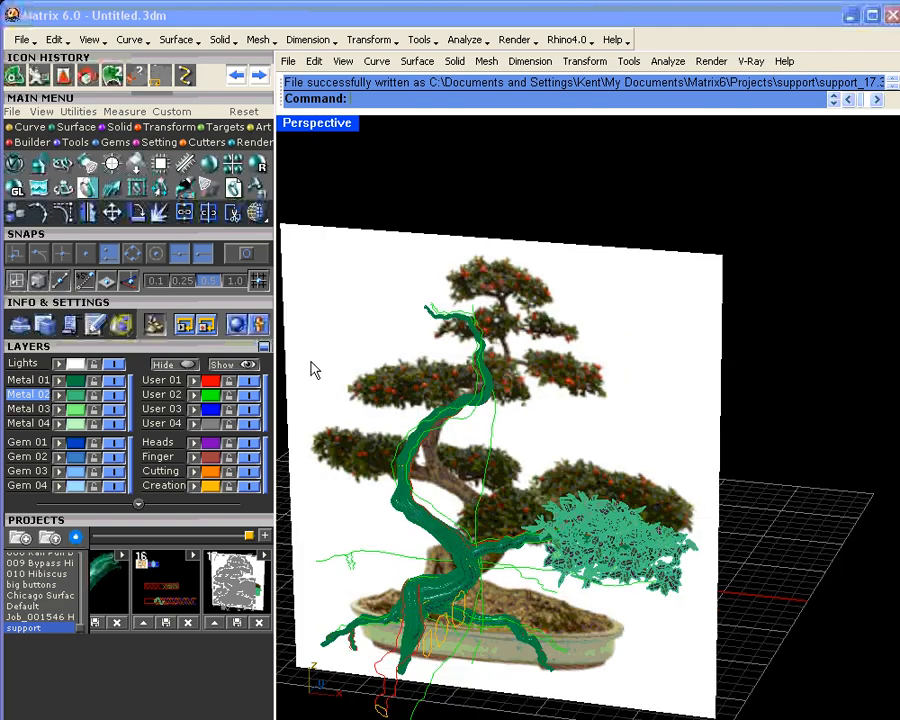
left_click(103, 205)
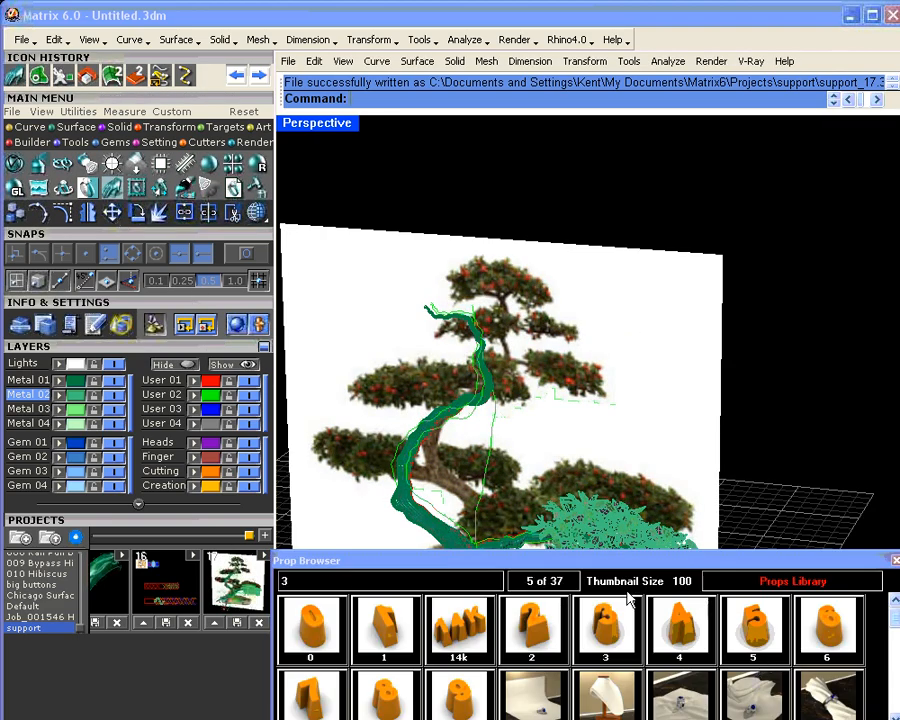
left_click(535, 690)
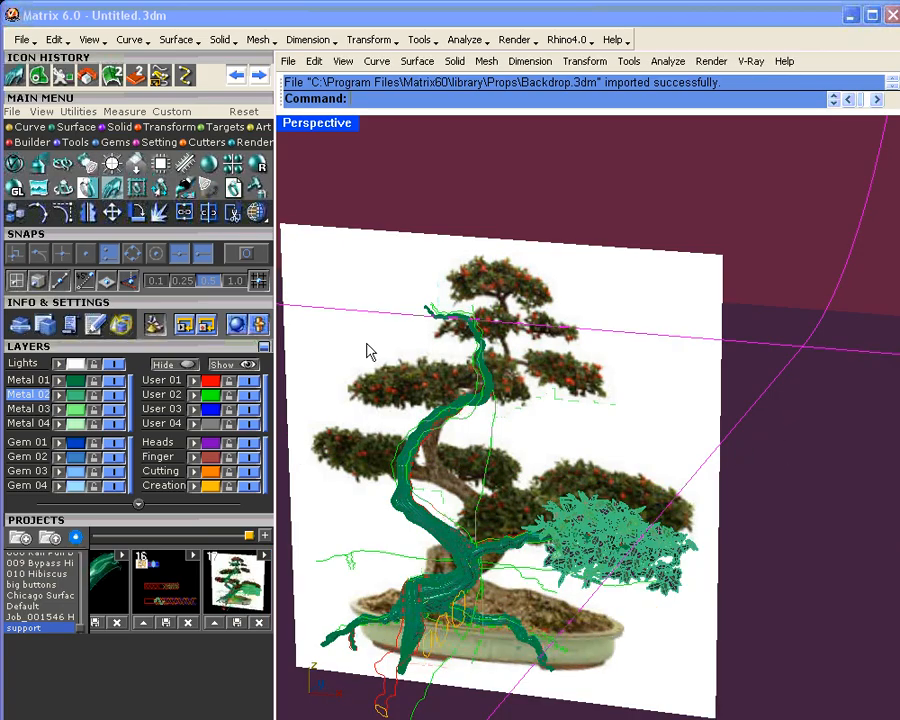
- Hide the User 04 reference photo and move the backdrop up in Through Finger so its floor meets the tree's roots
left_click(249, 423)
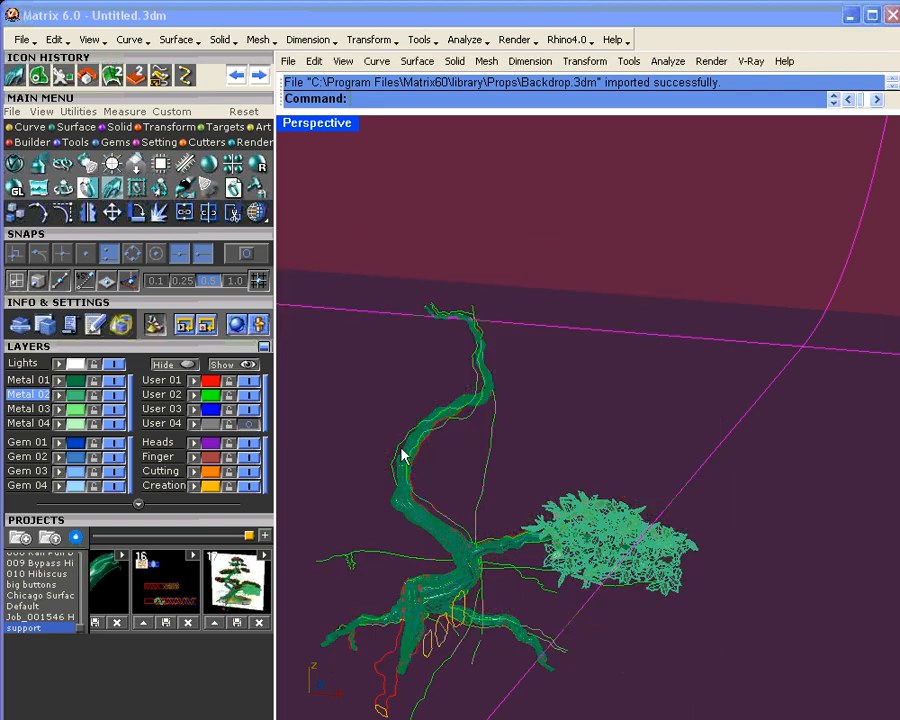
scroll(543, 404, "down", 2)
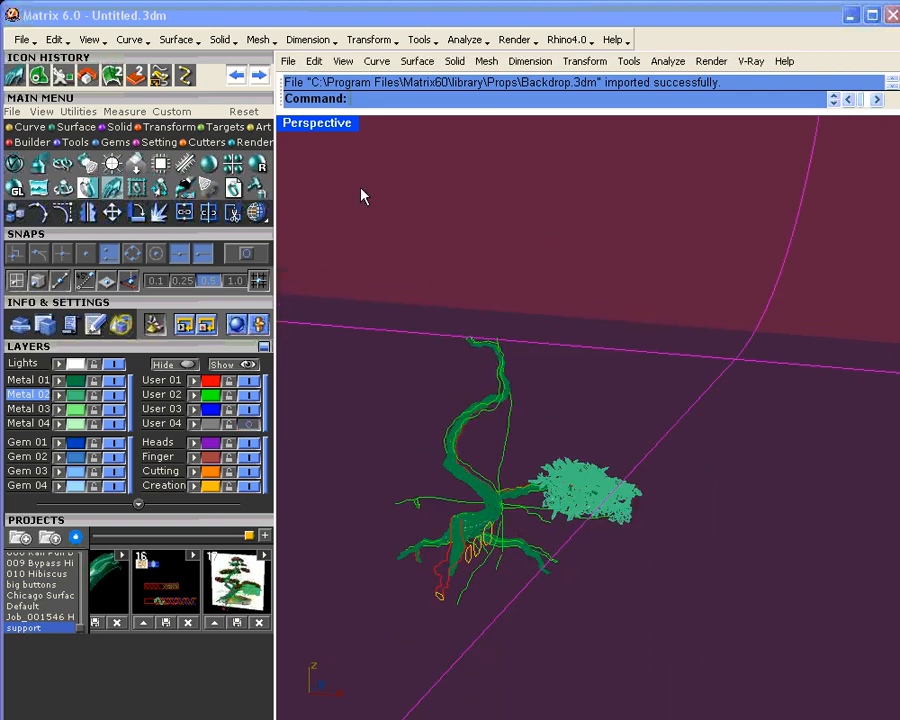
double_click(329, 128)
left_click(450, 569)
scroll(440, 590, "down", 3)
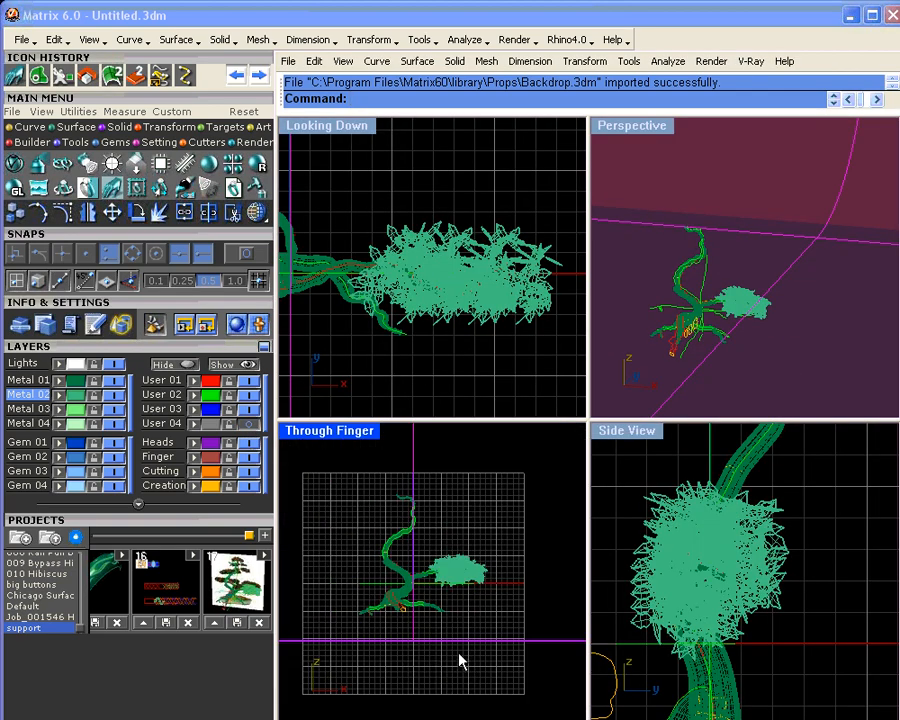
left_click_drag(460, 647, 470, 622)
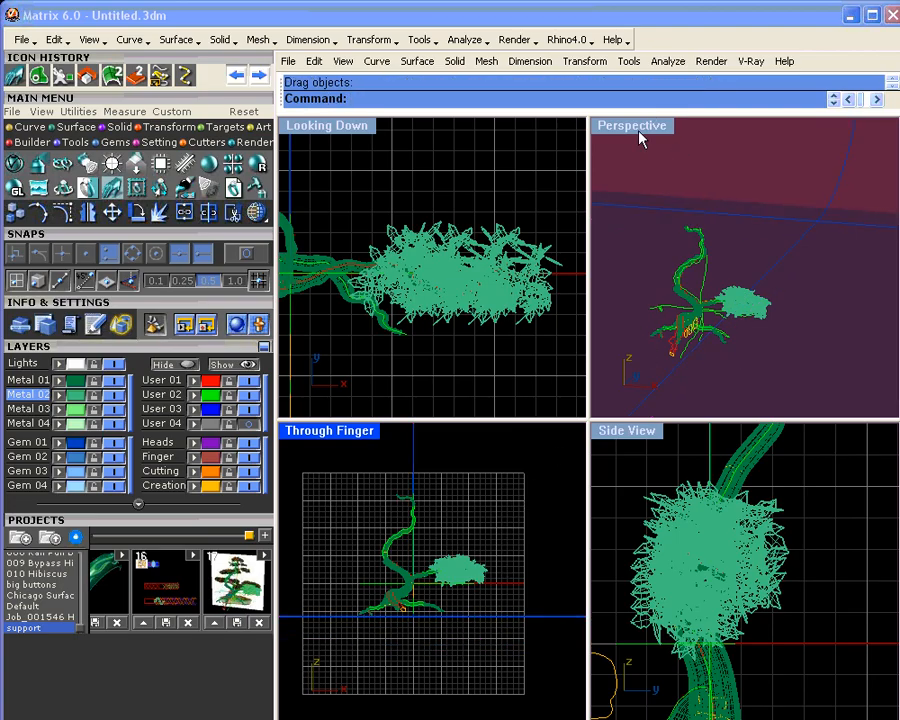
- Open the V-Ray Render Builder and pick Green Plastic from the Plastics materials, leaving the Metal 02 foliage deselected
left_click(15, 165)
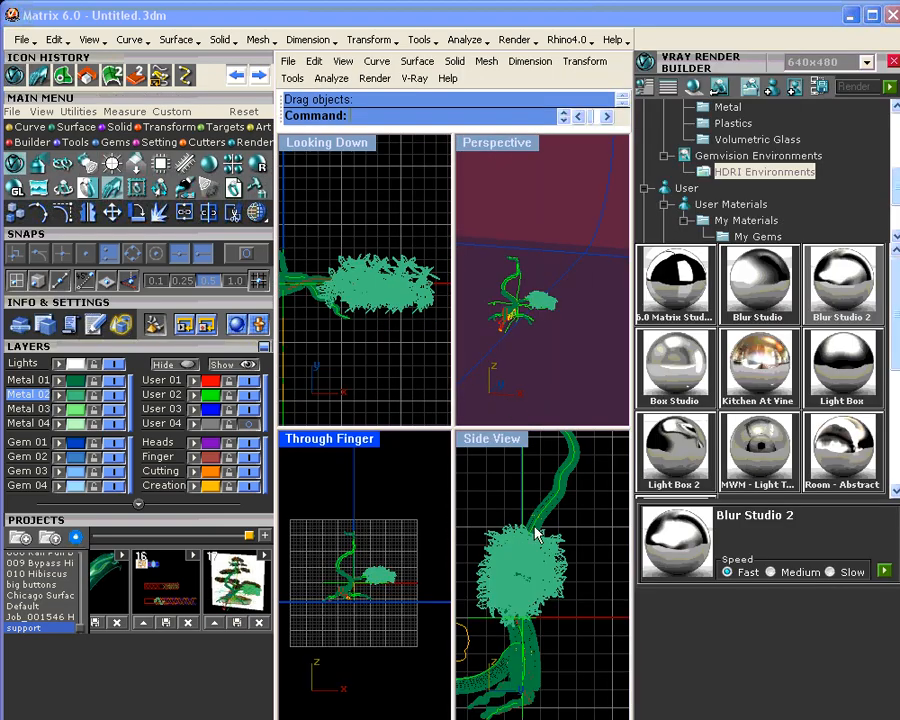
left_click(73, 398)
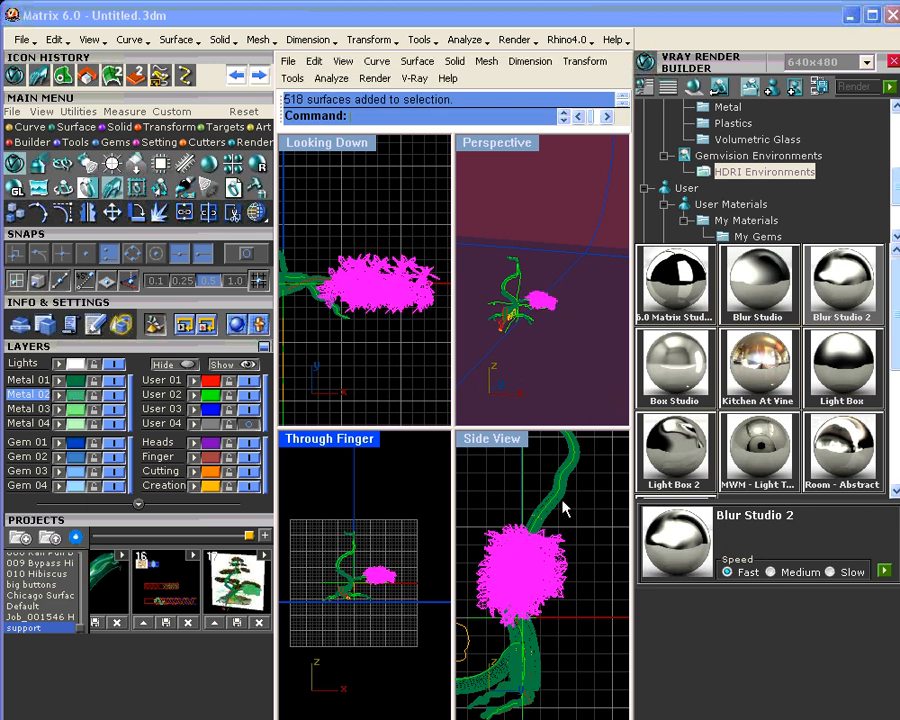
left_click(733, 123)
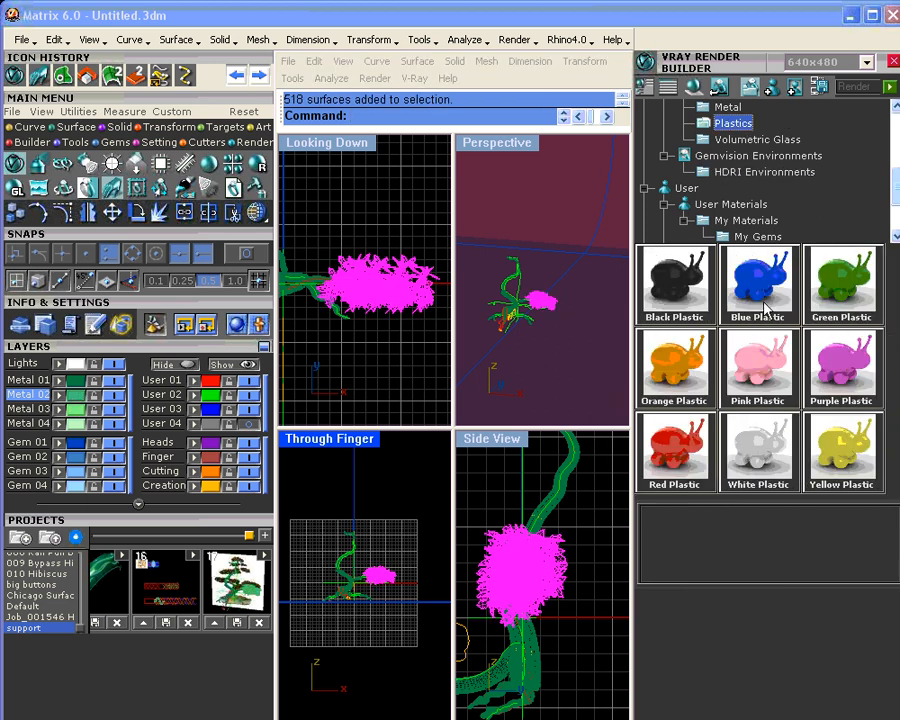
left_click(842, 283)
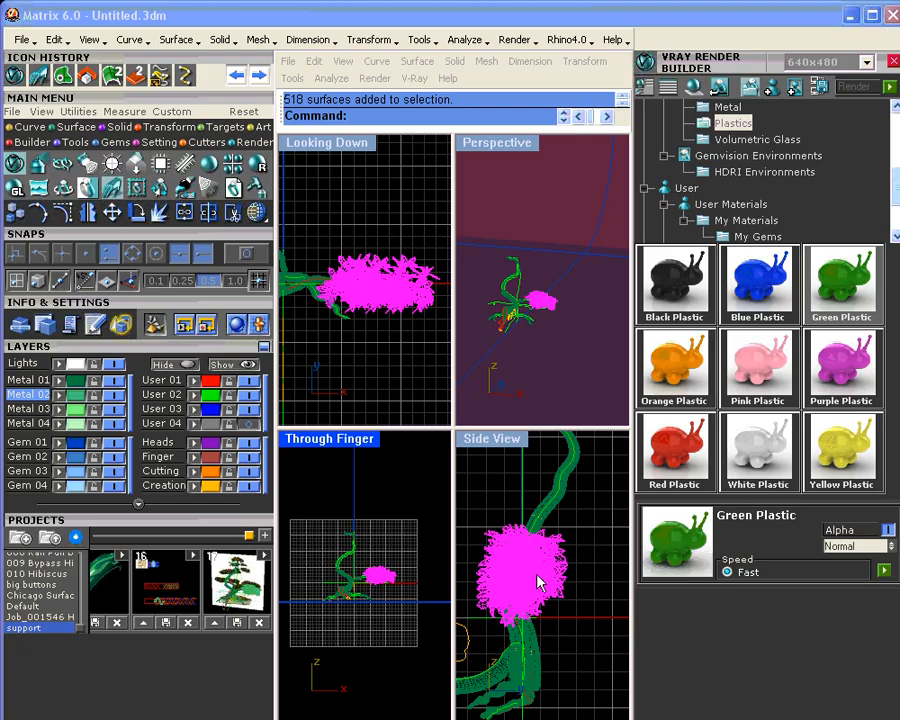
key("Escape")
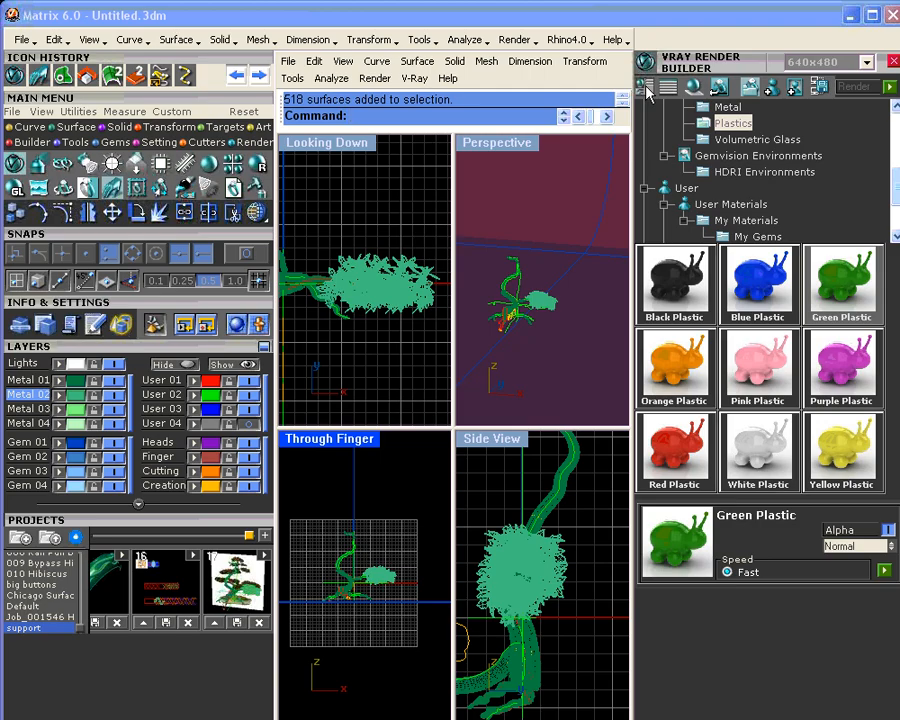
- Purge the unused scene materials in the V-Ray Material Editor and close the editor
left_click(646, 88)
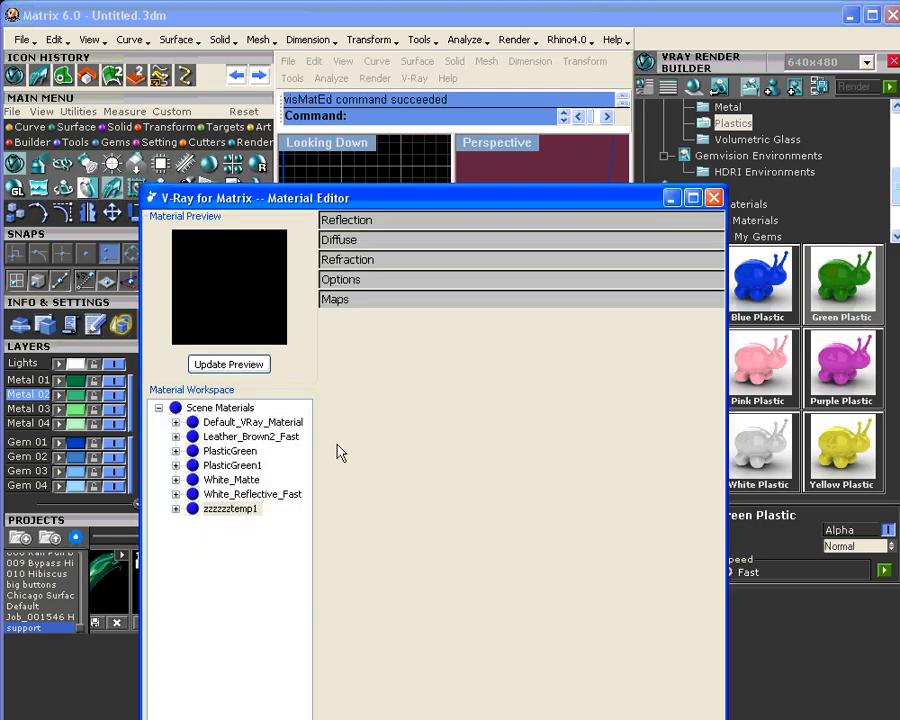
left_click(219, 408)
right_click(225, 408)
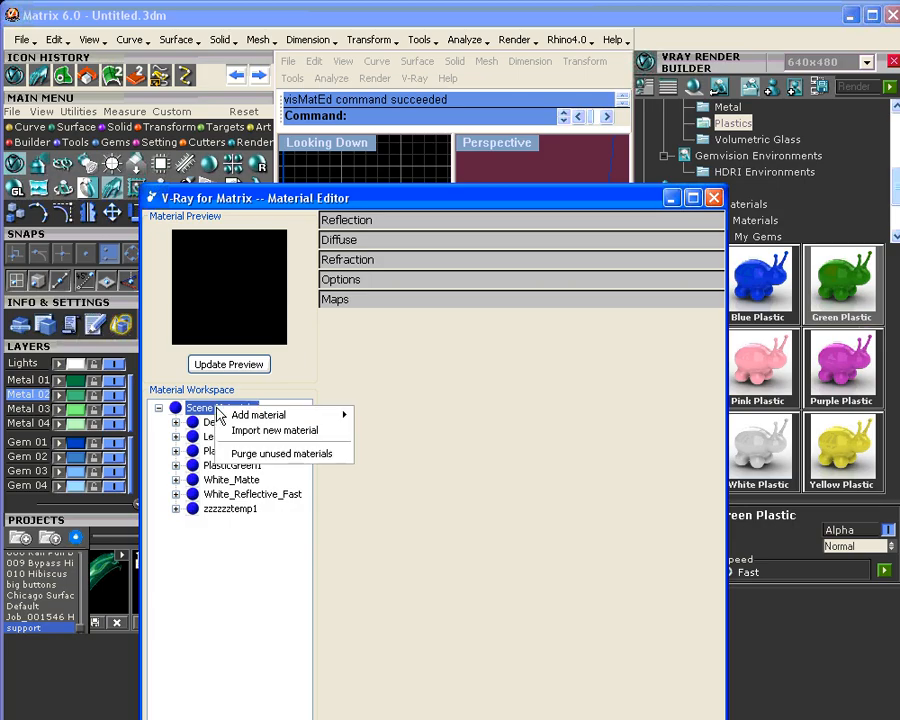
left_click(263, 456)
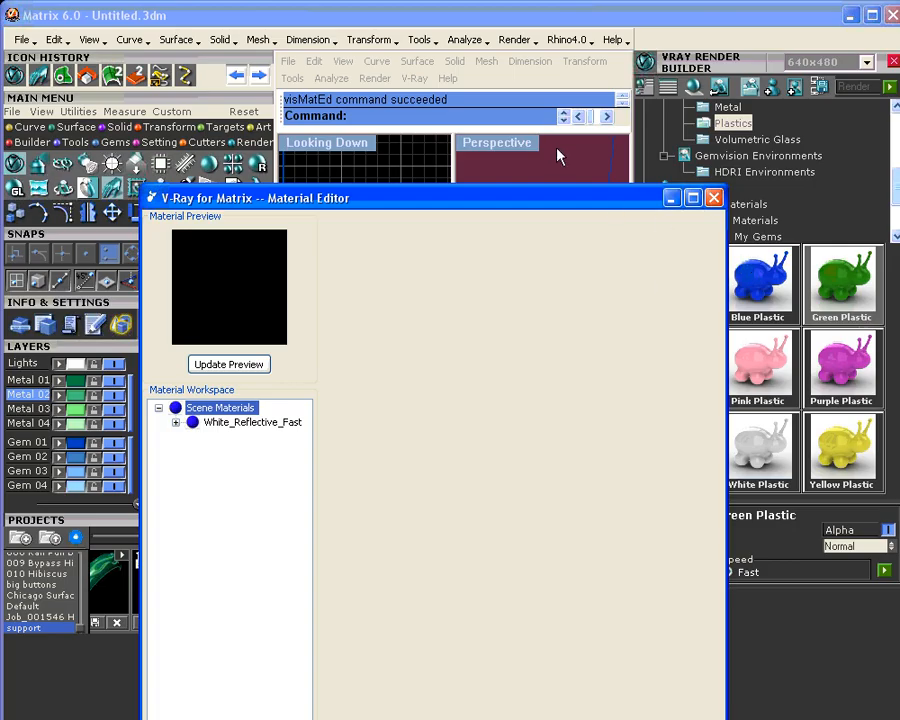
left_click(519, 148)
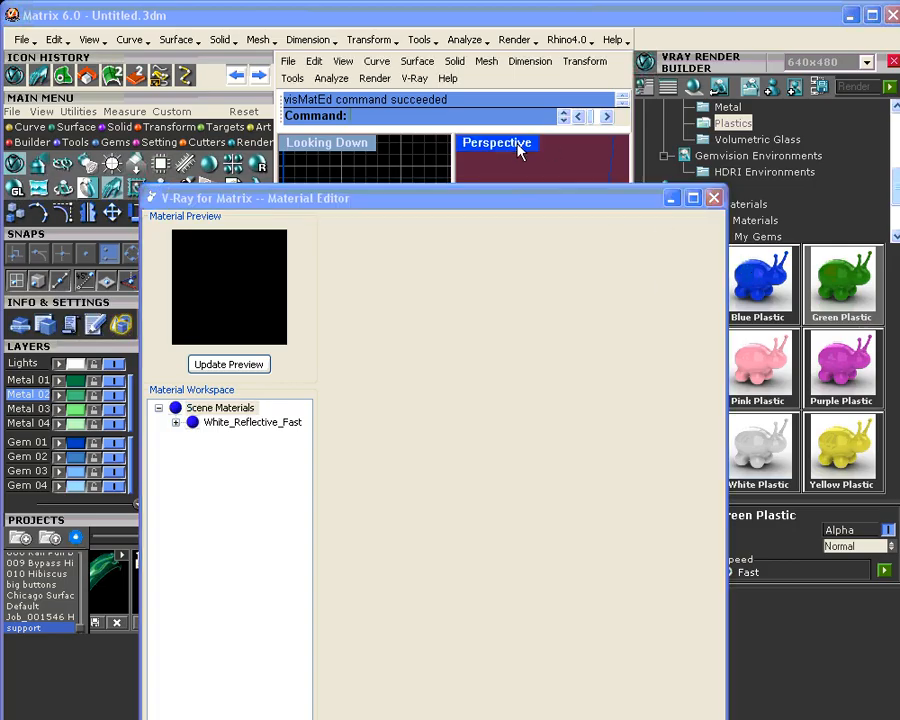
left_click(710, 198)
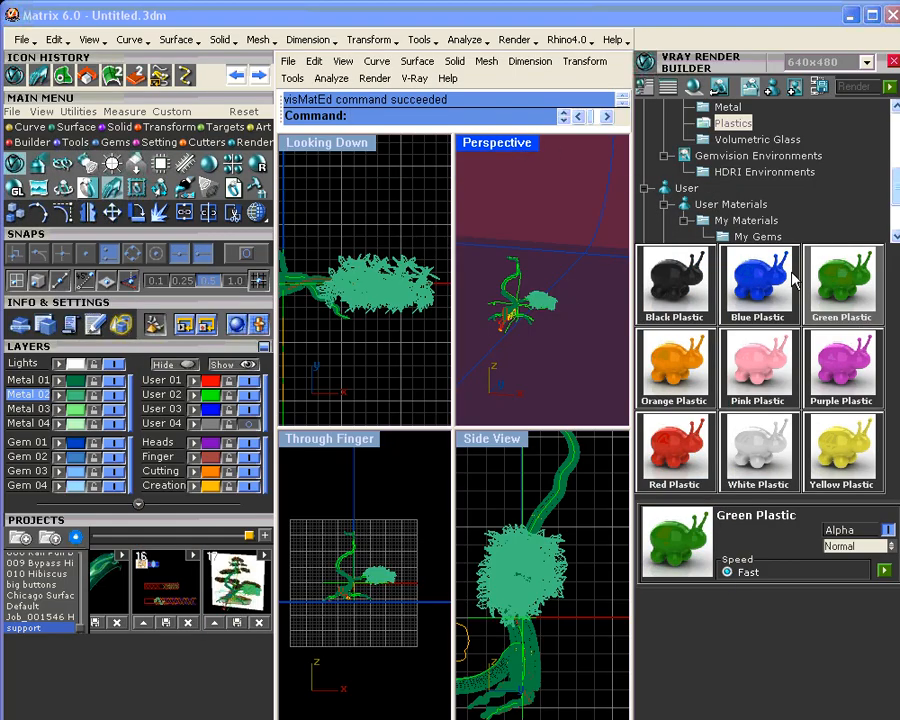
- Select the foliage on Metal 02 and assign Green Plastic to it
left_click(73, 398)
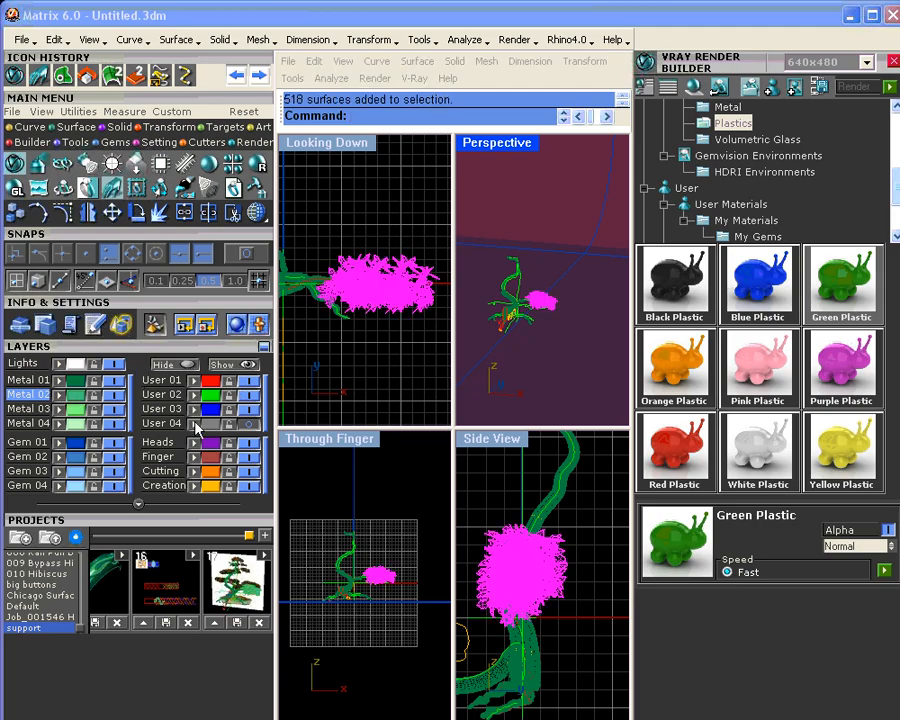
left_click(846, 295)
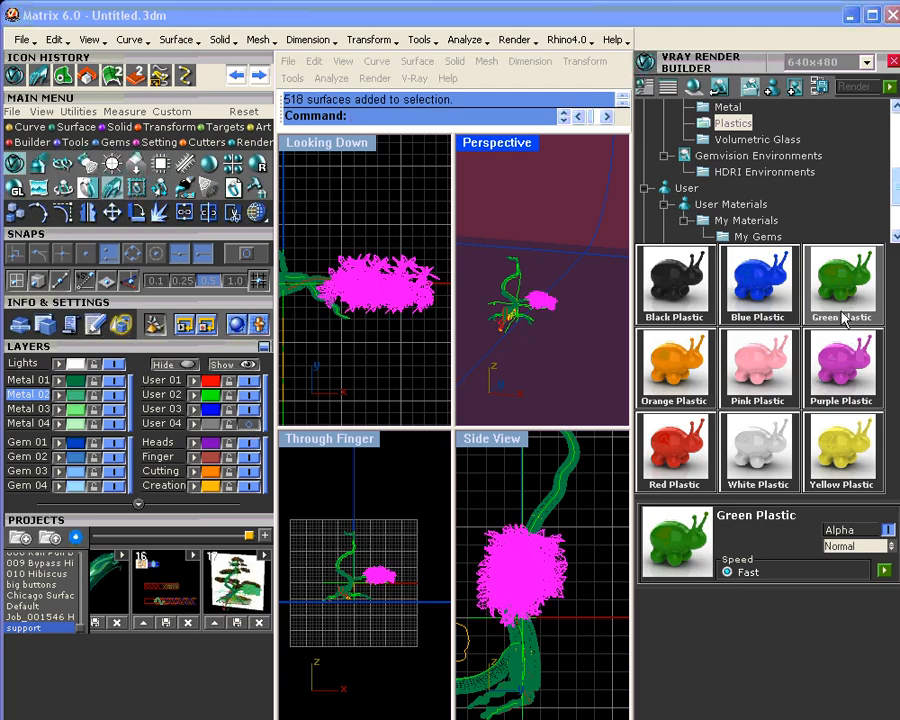
left_click(886, 572)
- Set the diffuse color of the PlasticGreen scene material to a darker green and close the Material Editor
left_click(645, 86)
left_click(236, 423)
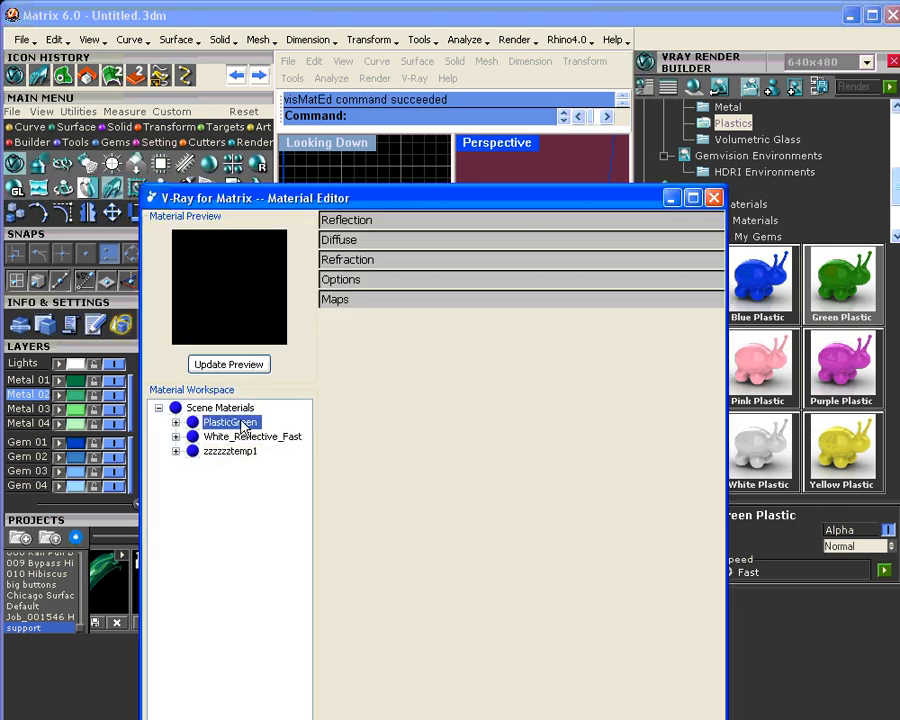
left_click(360, 240)
left_click(440, 272)
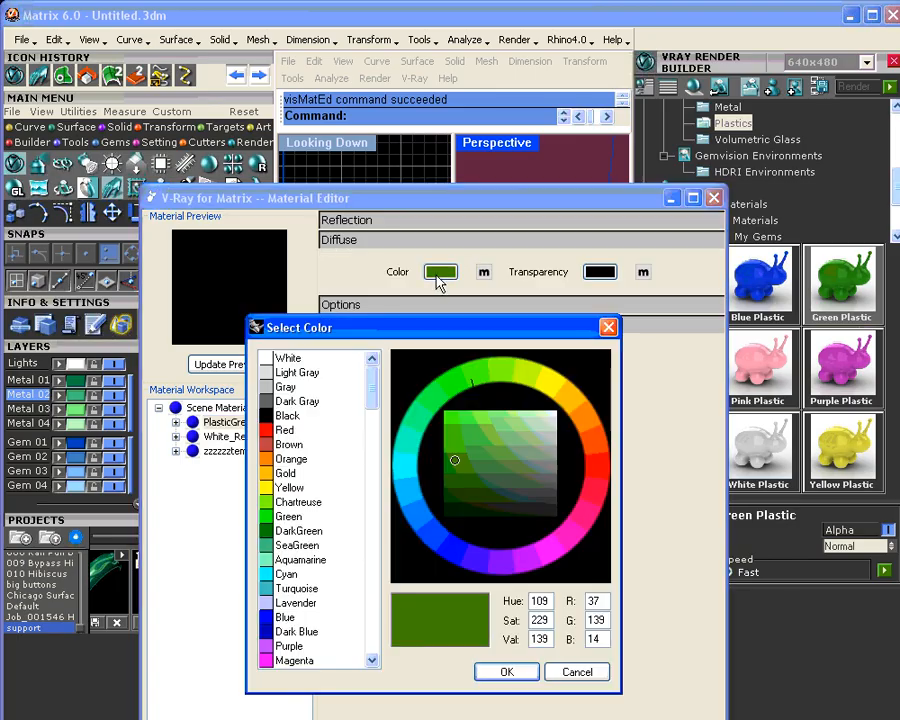
left_click_drag(466, 416, 454, 504)
left_click(506, 672)
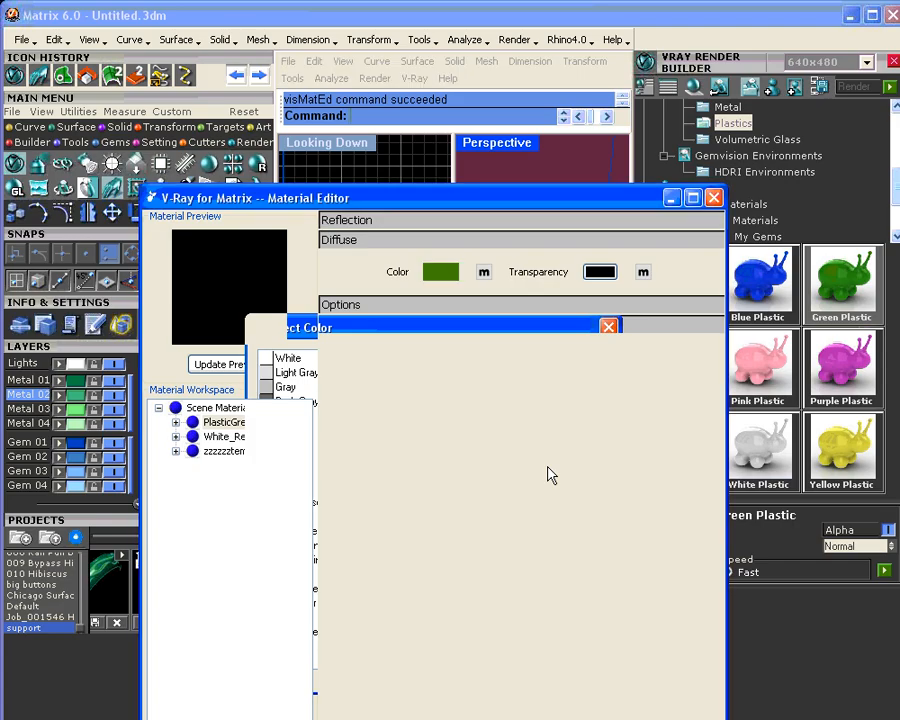
left_click(713, 199)
left_click(523, 506)
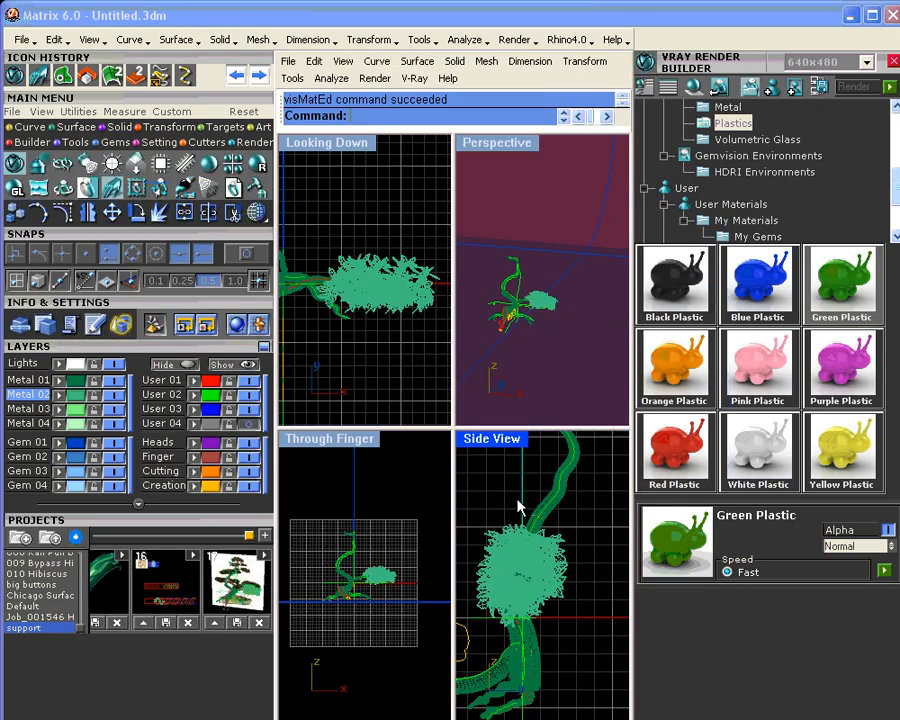
- Select the trunk and branch surfaces on Metal 01 and assign the Leather Brown 1 fabric material to them
left_click(74, 386)
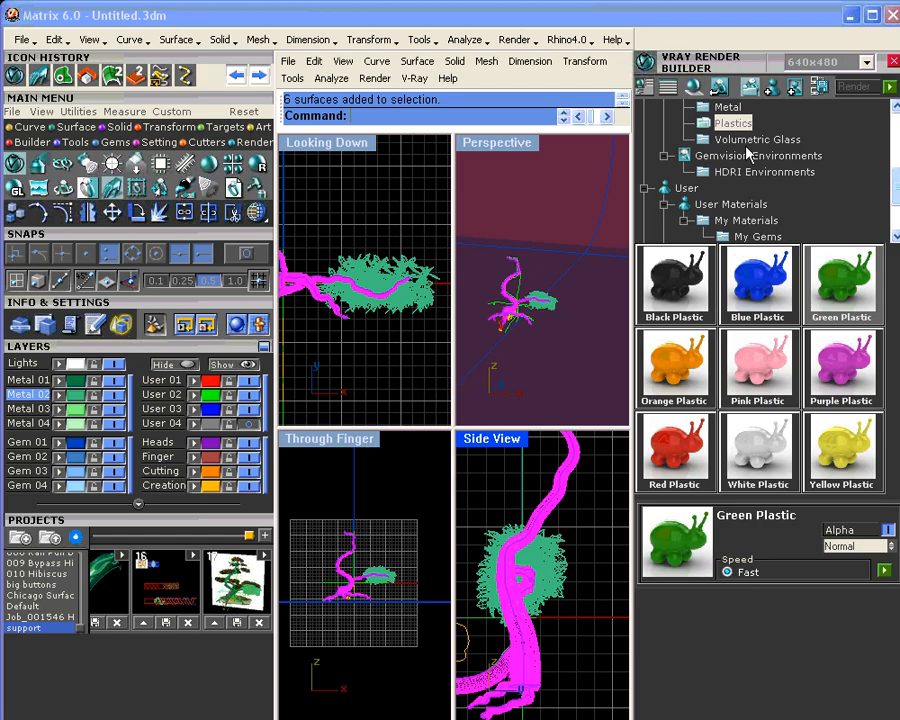
scroll(897, 187, "up", 2)
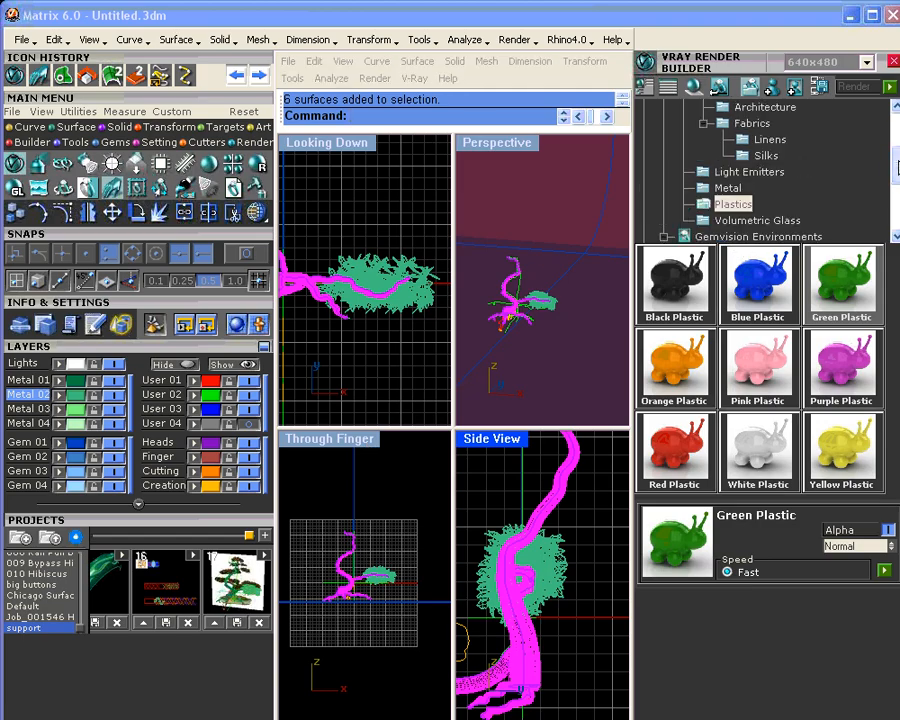
left_click(752, 123)
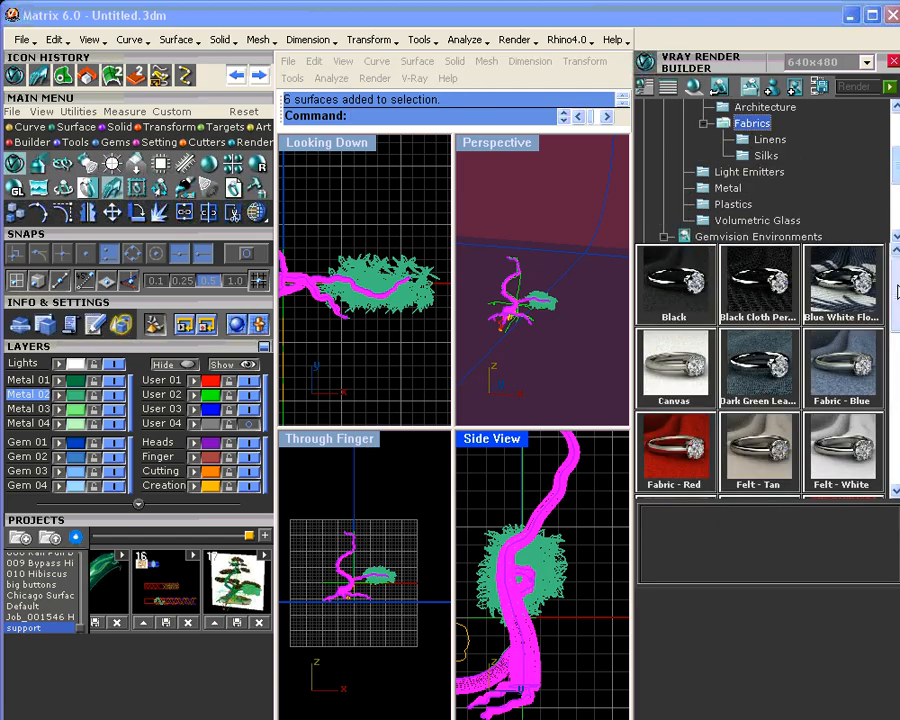
left_click_drag(893, 290, 892, 429)
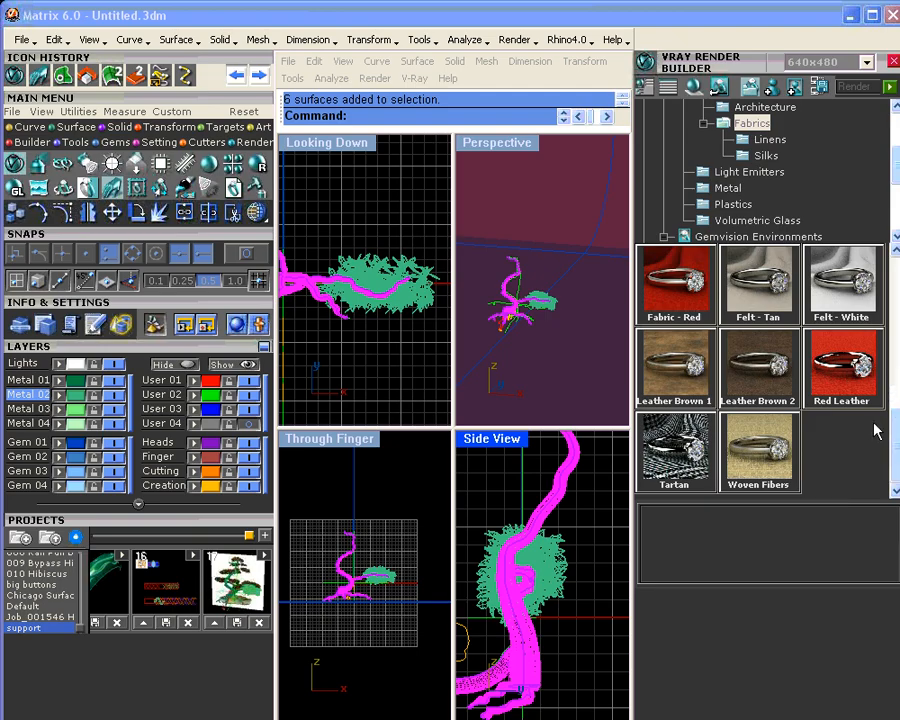
left_click(674, 368)
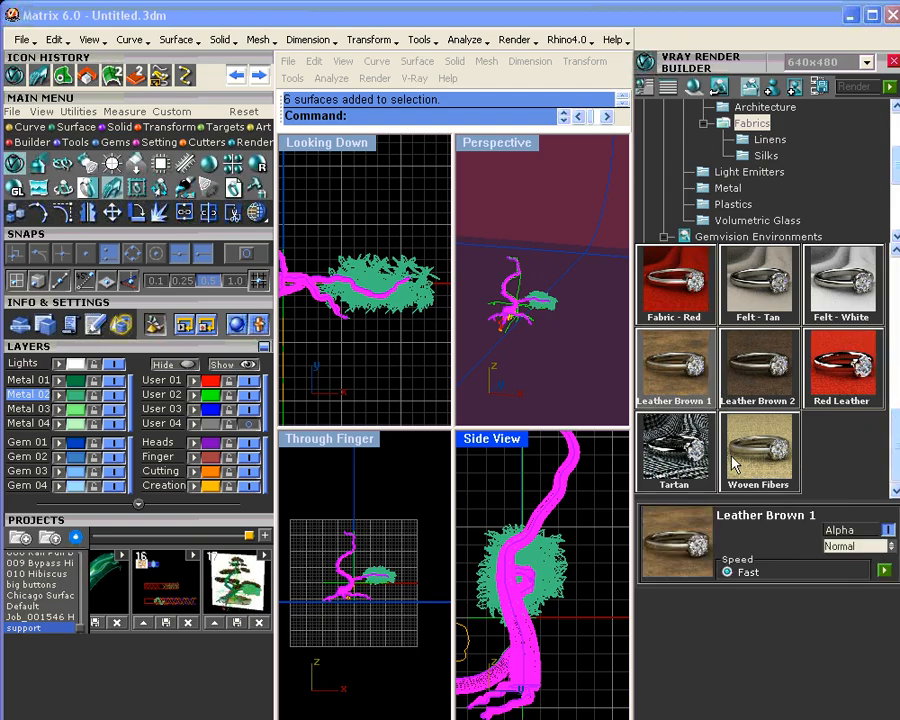
left_click(885, 571)
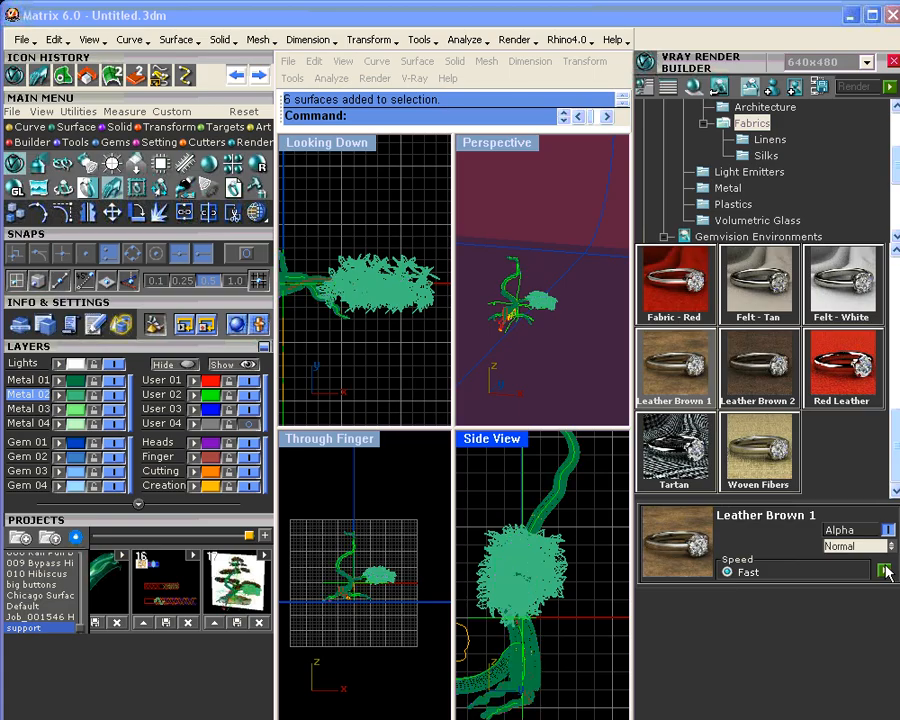
- Select the backdrop, assign the White Matte ground plane material to it, and deselect it
left_click(589, 266)
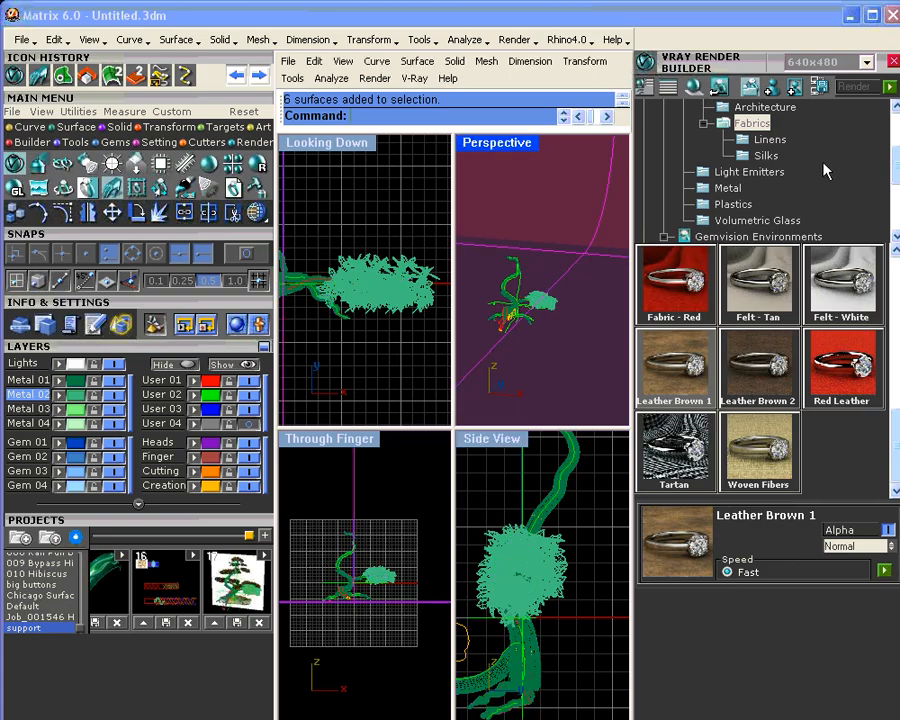
scroll(720, 150, "up", 3)
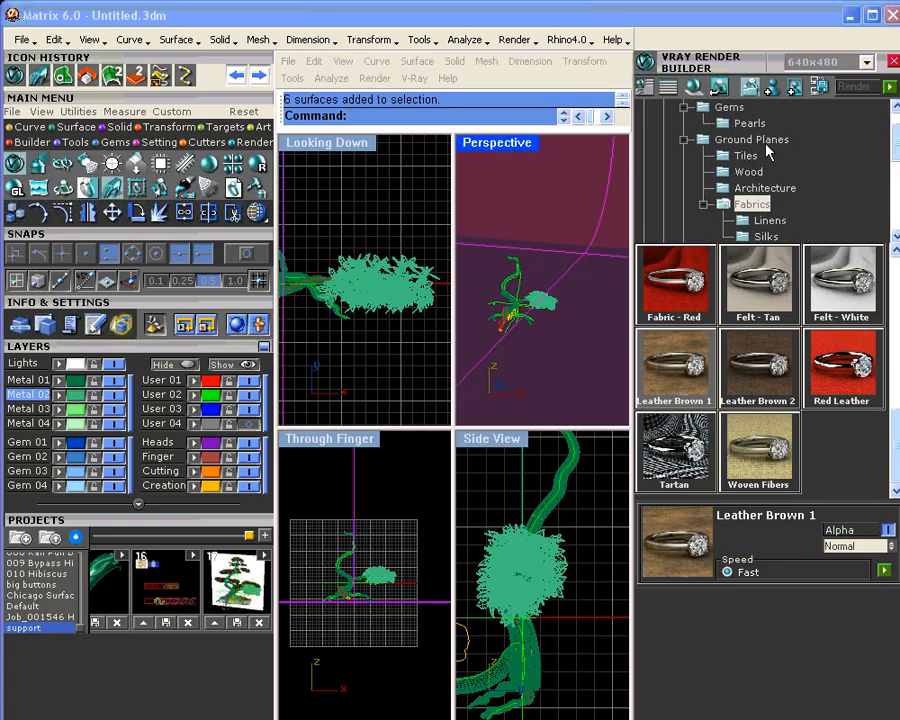
left_click(735, 140)
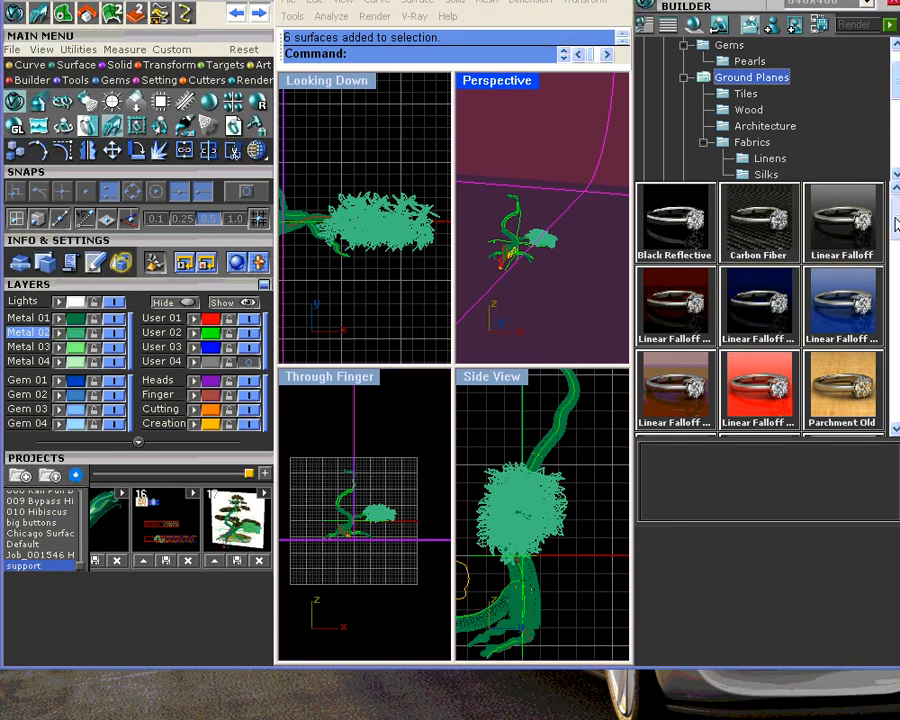
scroll(896, 224, "down", 5)
left_click(843, 304)
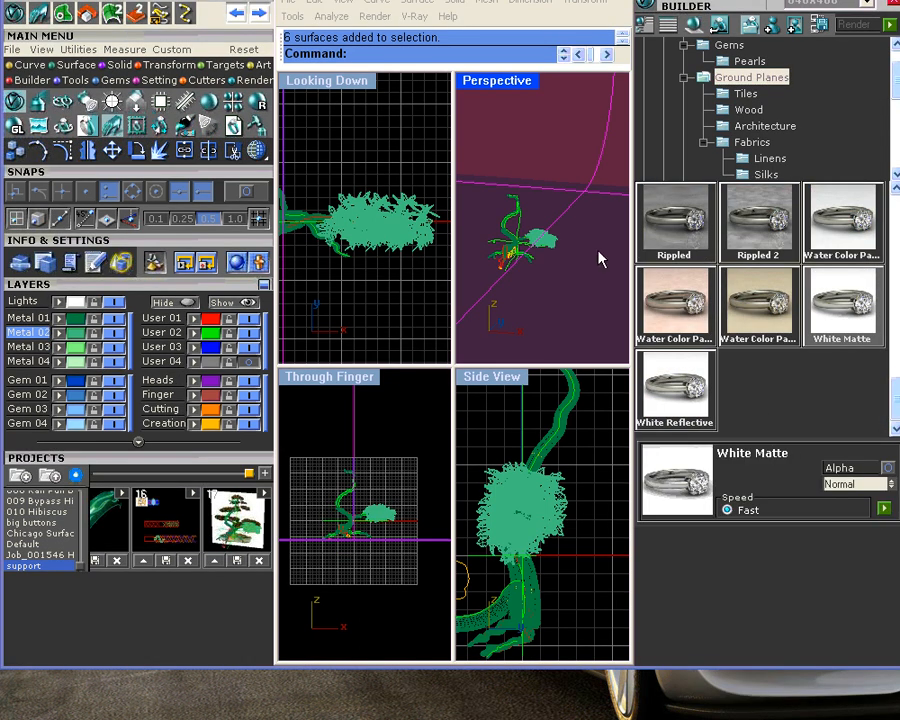
left_click(525, 124)
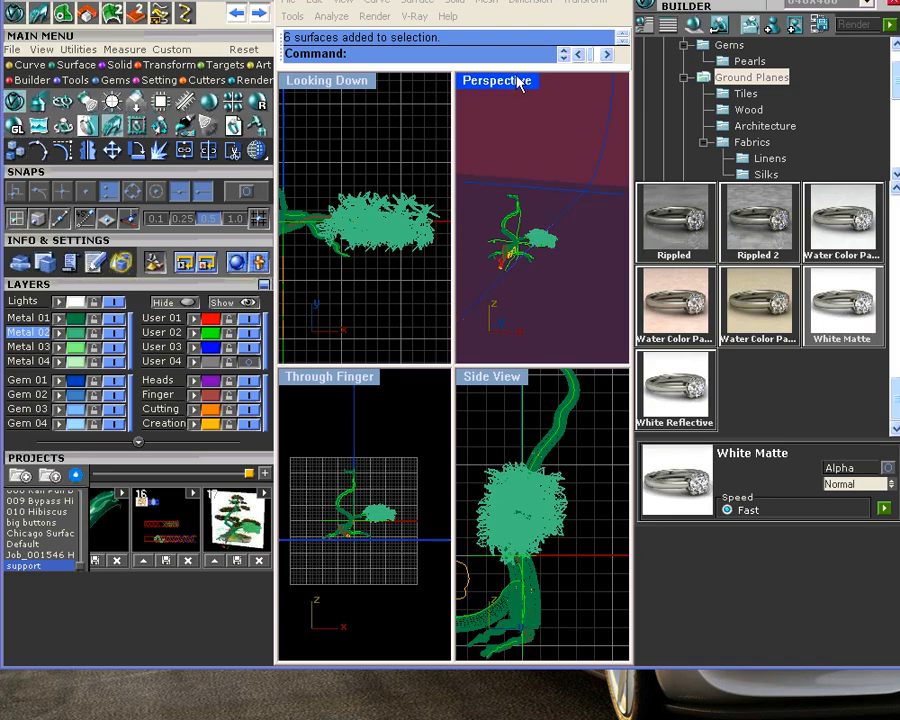
- Maximize the Perspective view, pick the Blur Studio 2 HDRI environment, and frame the whole tree closer for the render
double_click(518, 82)
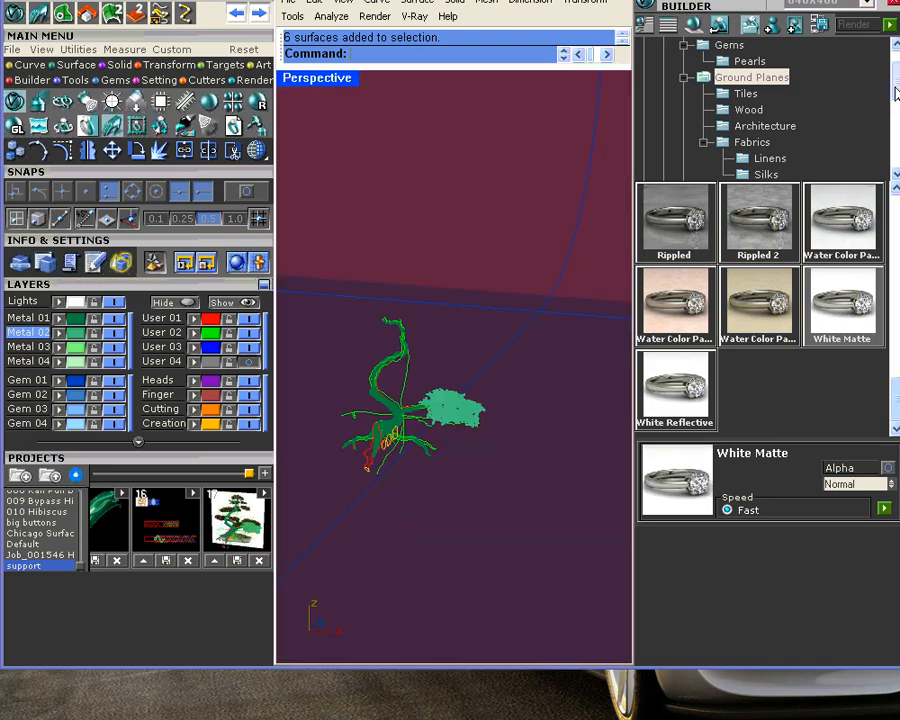
scroll(880, 135, "down", 3)
left_click(762, 143)
left_click(830, 245)
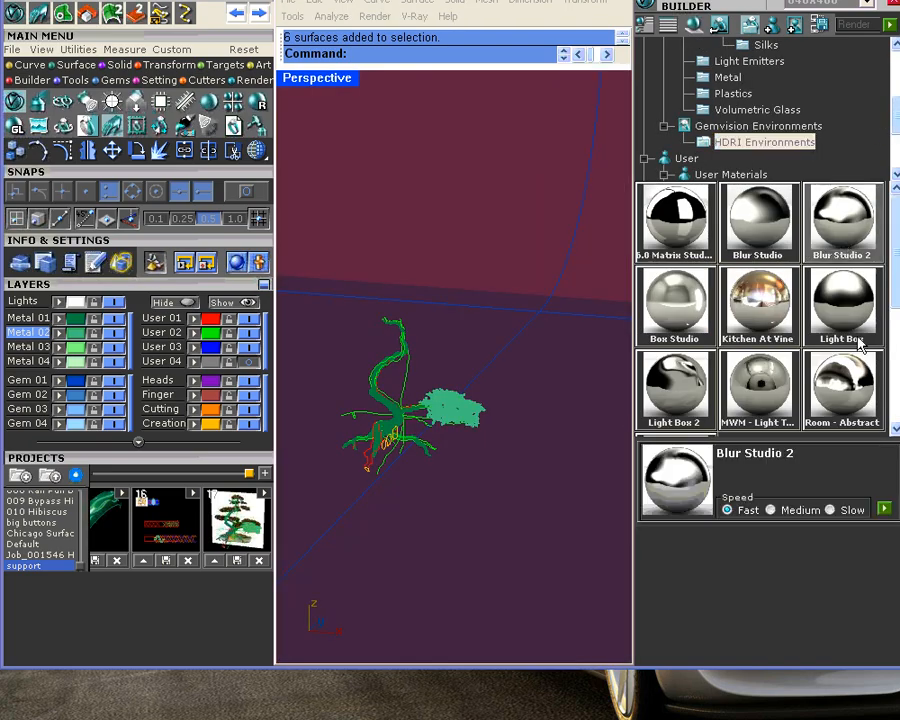
key("ctrl+a")
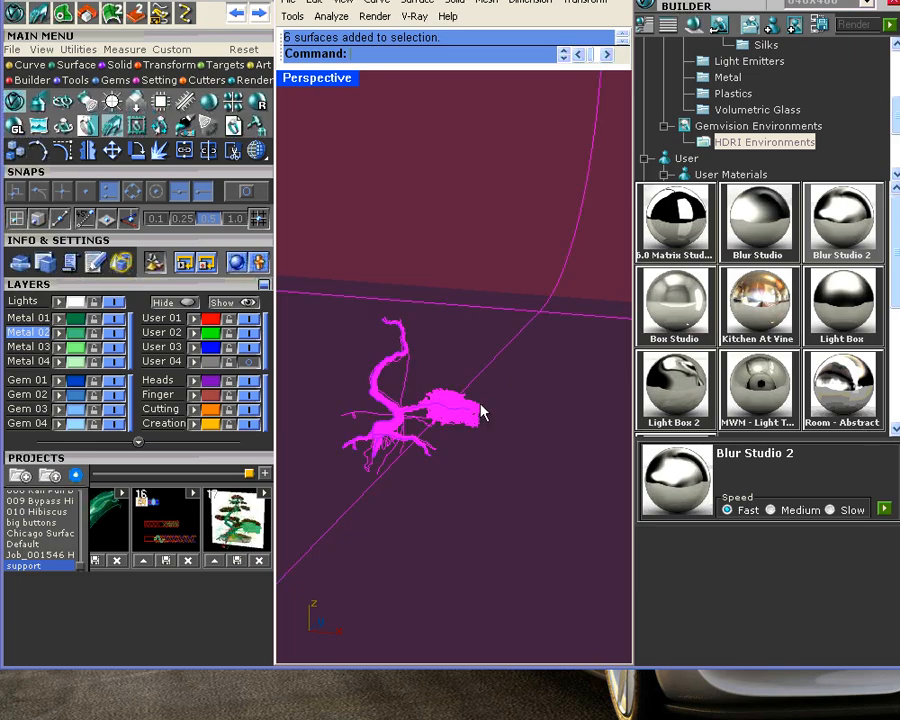
key("Escape")
right_click_drag(507, 427, 466, 389, "shift")
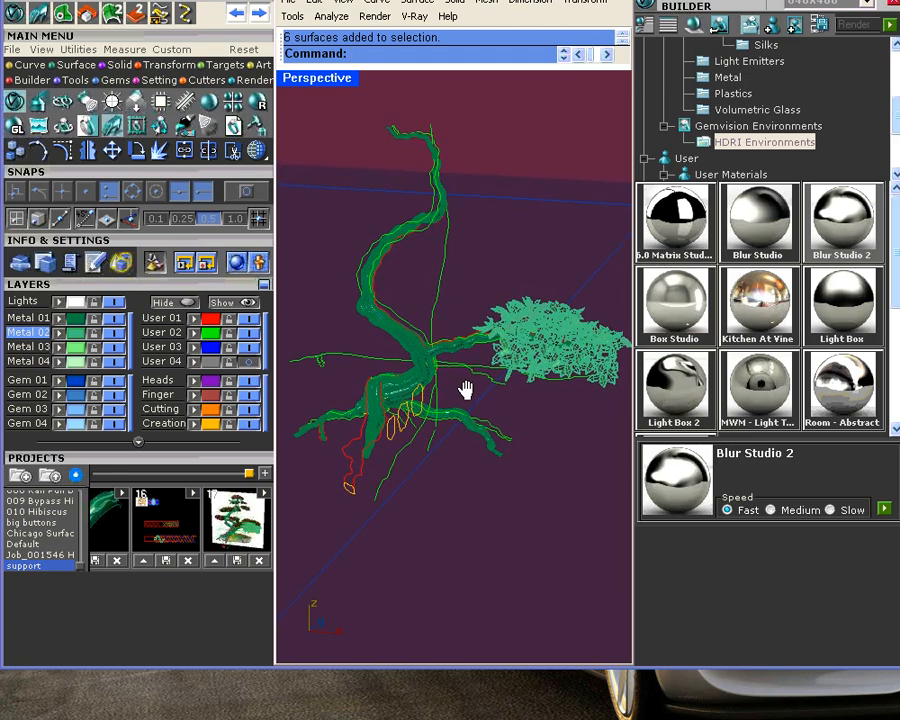
- Render the Perspective view of the bonsai with V-Ray, examine the finished image and close the frame buffer
left_click(889, 25)
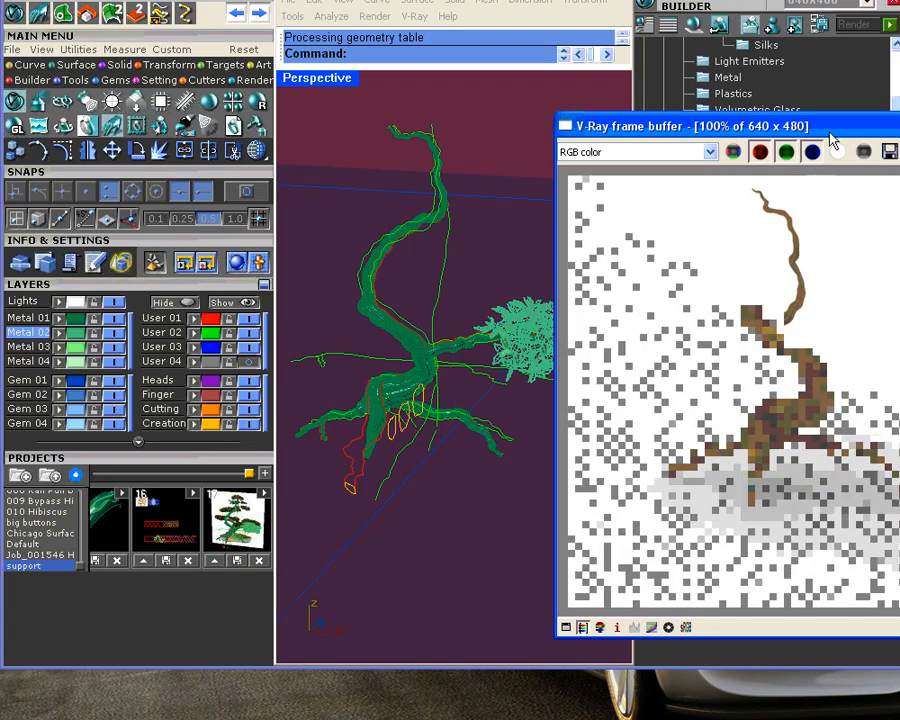
left_click_drag(833, 137, 503, 100)
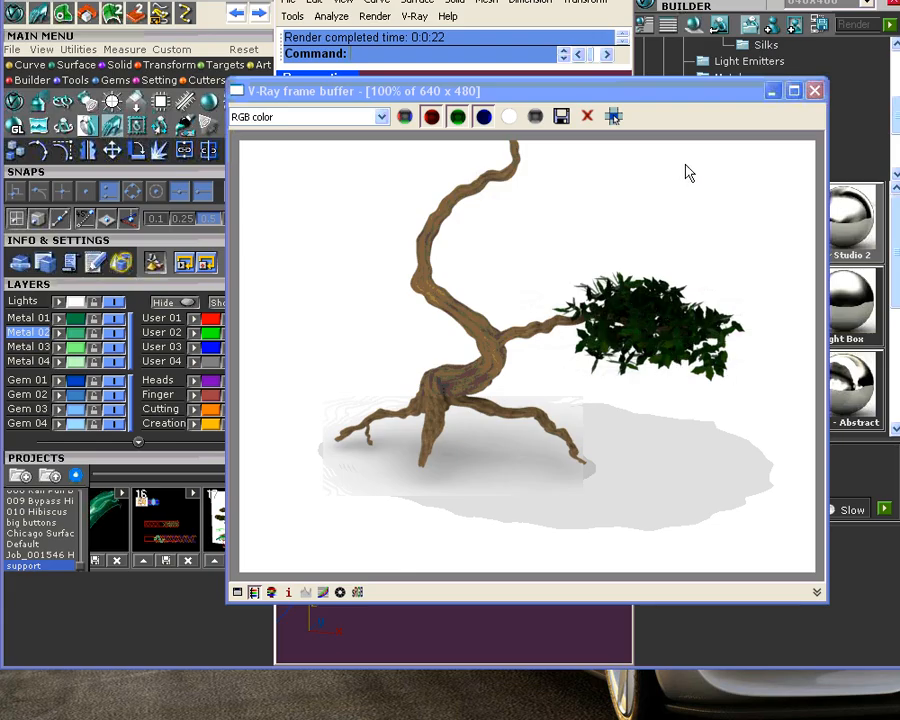
left_click(815, 91)
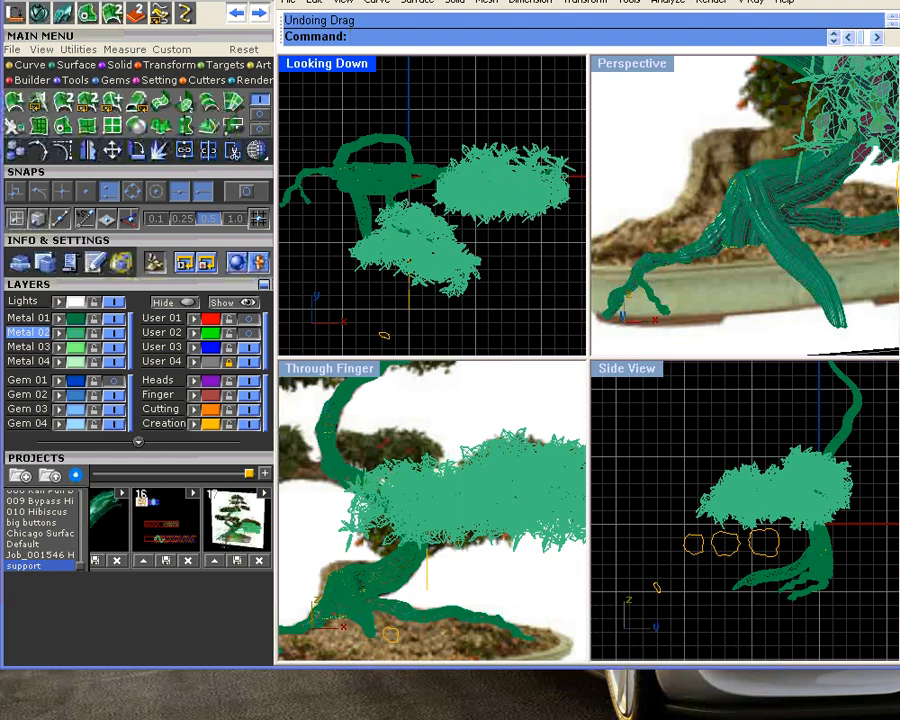
- Make Metal 01 the current layer, and switch the Metal 02 foliage off and back on to examine the bare trunk and branches
scroll(720, 231, "down", 4)
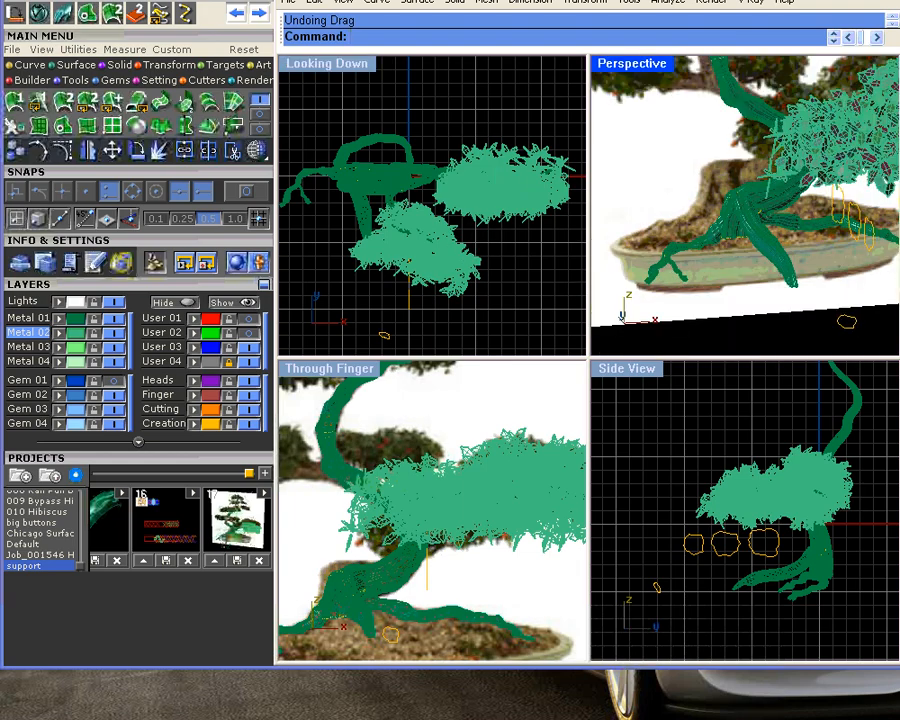
right_click_drag(720, 231, 740, 270)
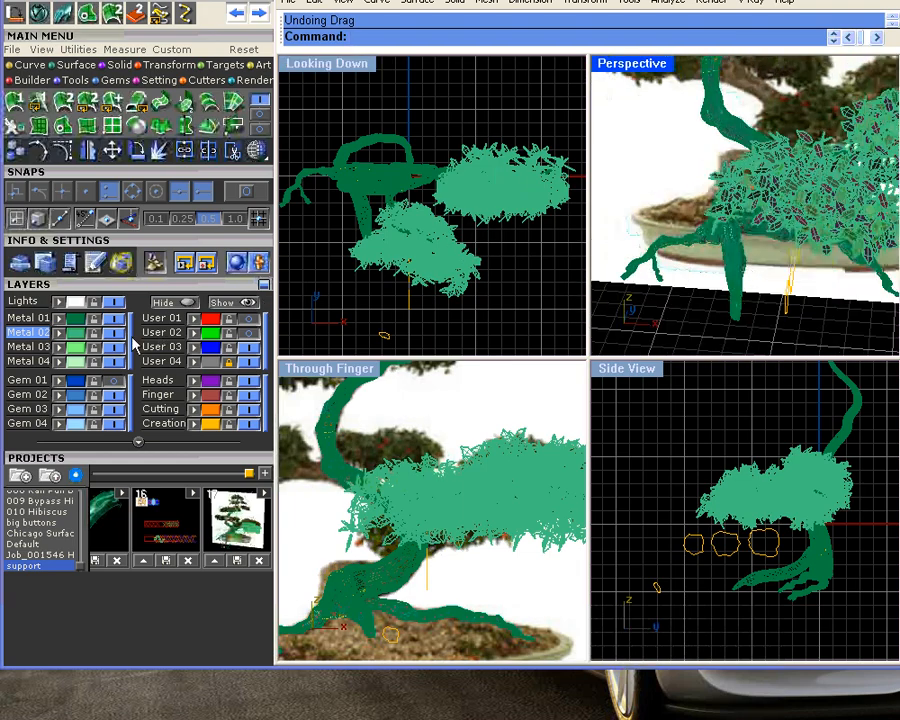
left_click(82, 320)
left_click(110, 332)
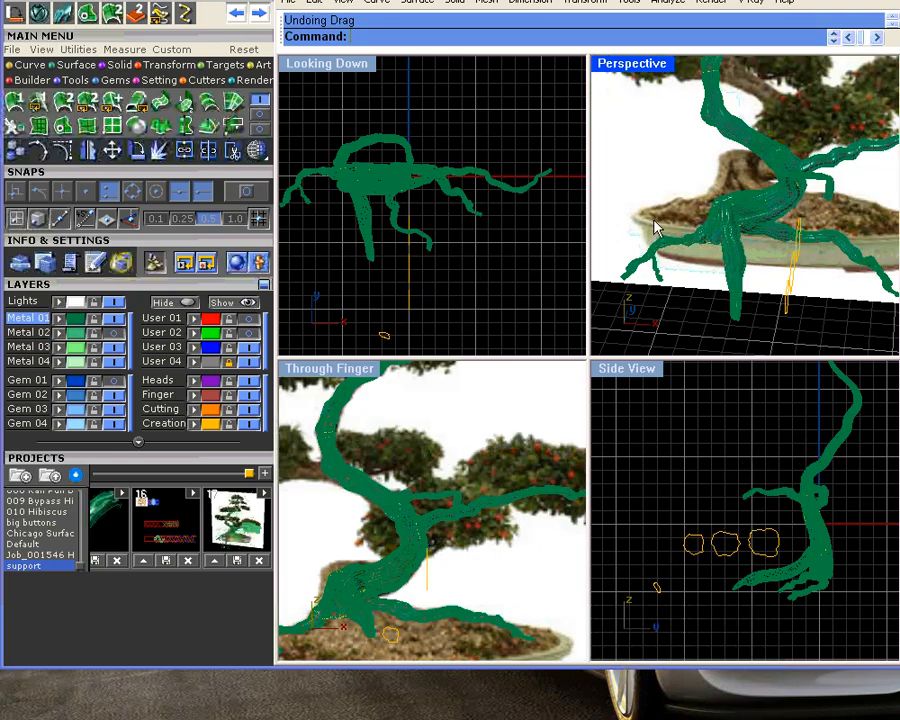
mouse_move(655, 228)
right_mouse_down()
mouse_move(744, 261)
mouse_move(680, 257)
mouse_move(660, 240)
right_mouse_up()
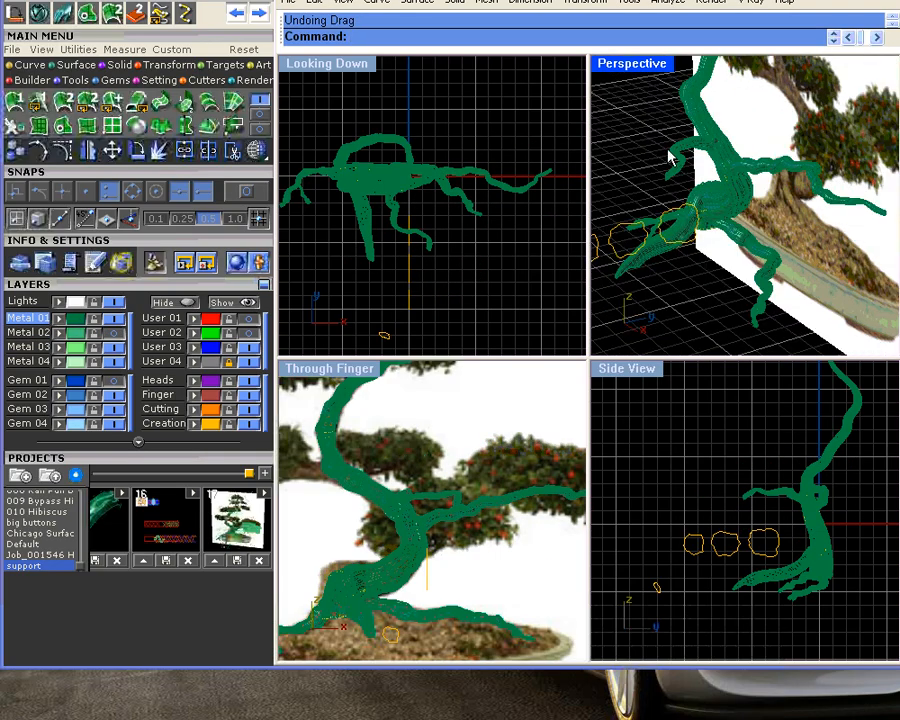
right_click_drag(718, 195, 800, 230)
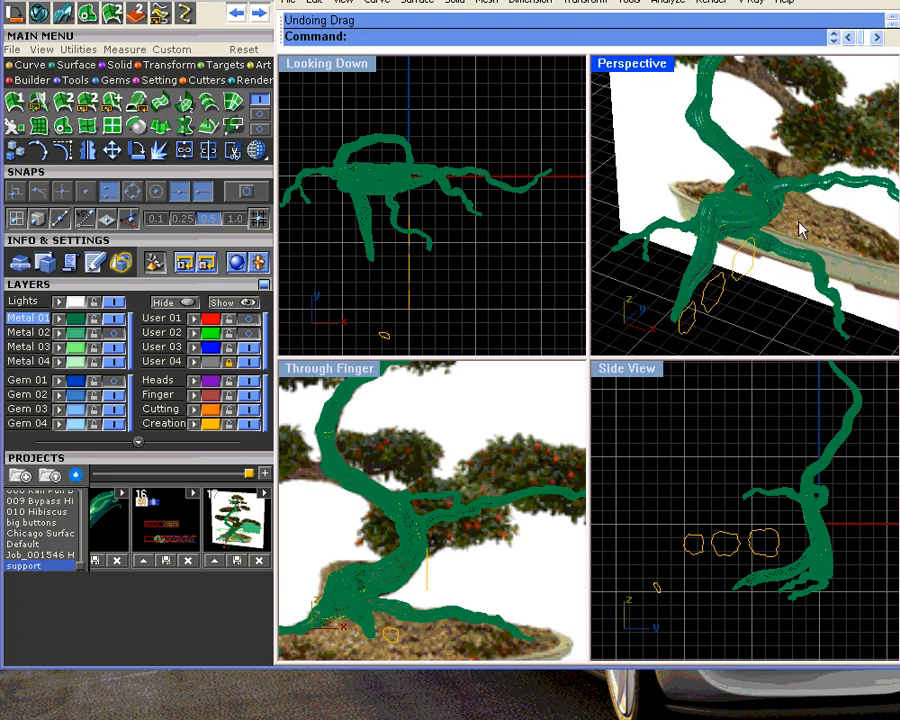
left_click(112, 336)
right_click_drag(745, 200, 785, 231)
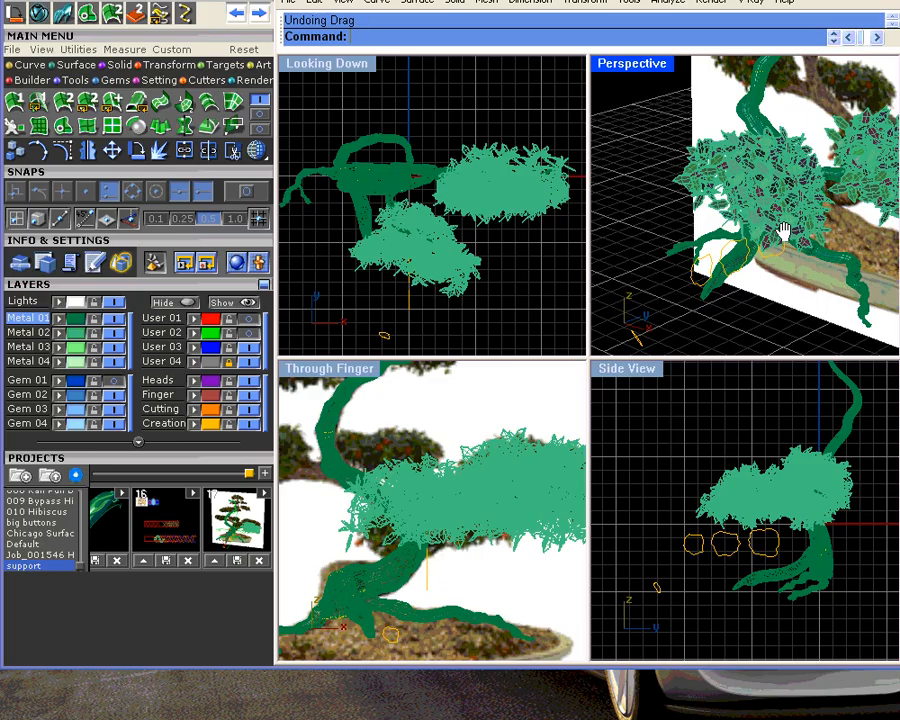
- Select the forked root at the trunk's negative-X end and place a copy of it behind the tree in the Looking Down view
left_click(303, 190)
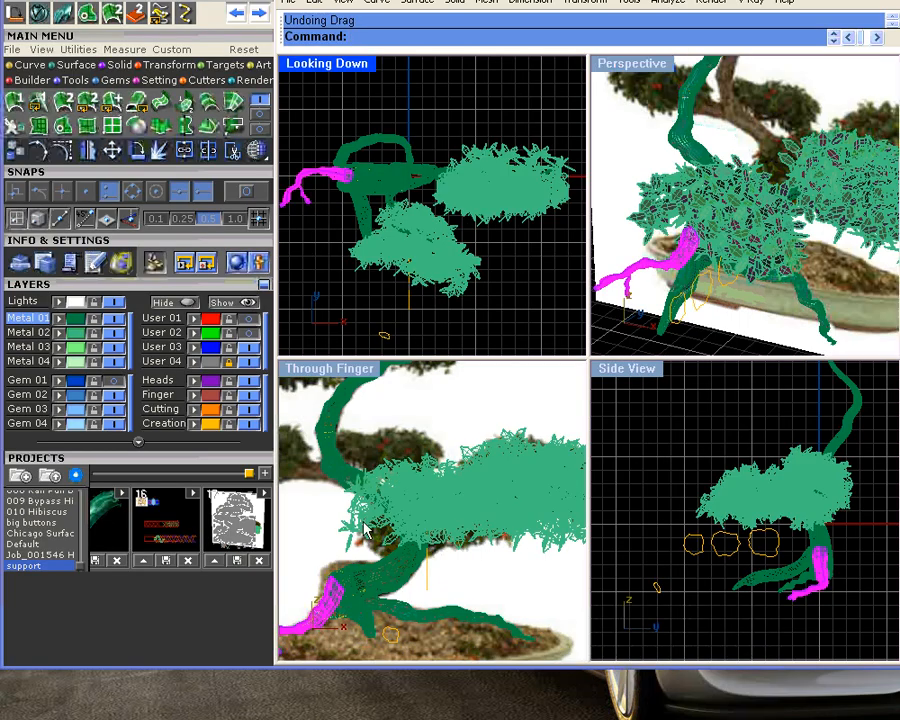
right_click_drag(366, 530, 453, 515, "shift")
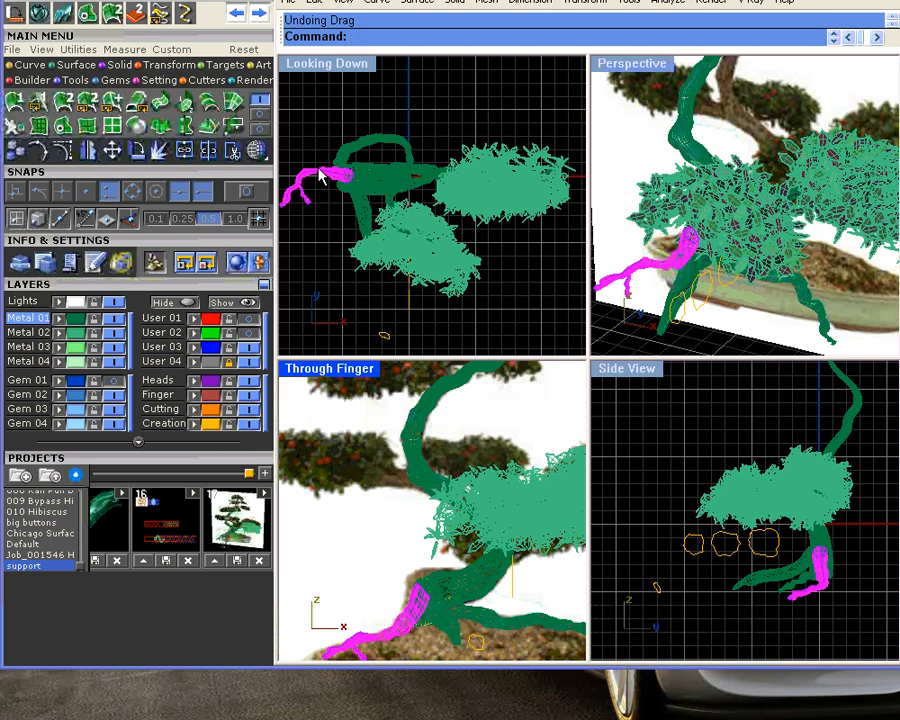
left_click_drag(319, 169, 402, 115)
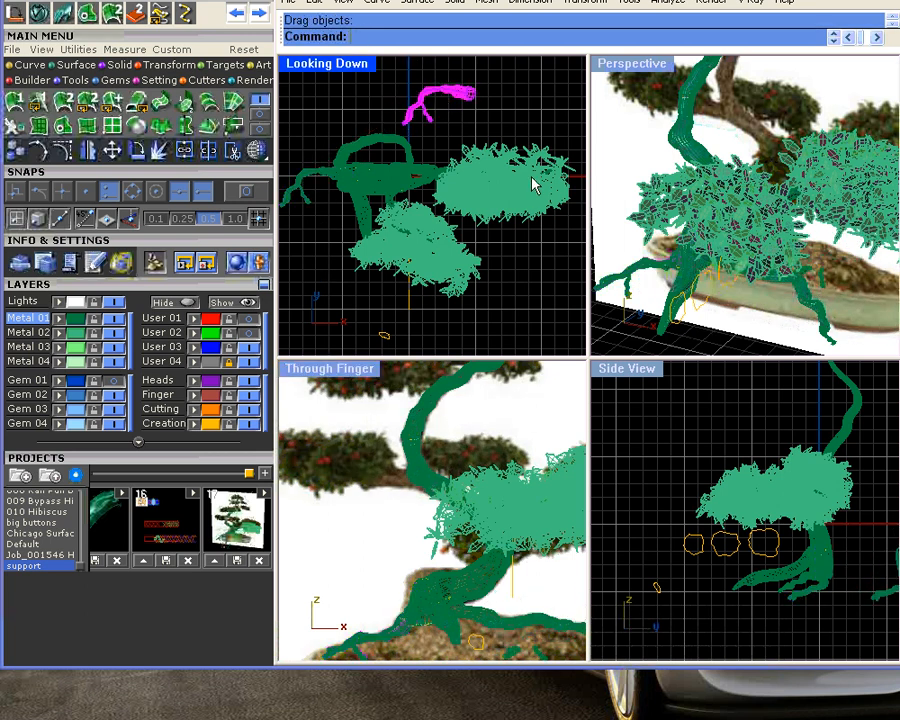
- Rotate the copied root about its upper end in the Side View so that it arches up and away from the trunk
scroll(766, 236, "down", 4)
right_click_drag(764, 238, 719, 288)
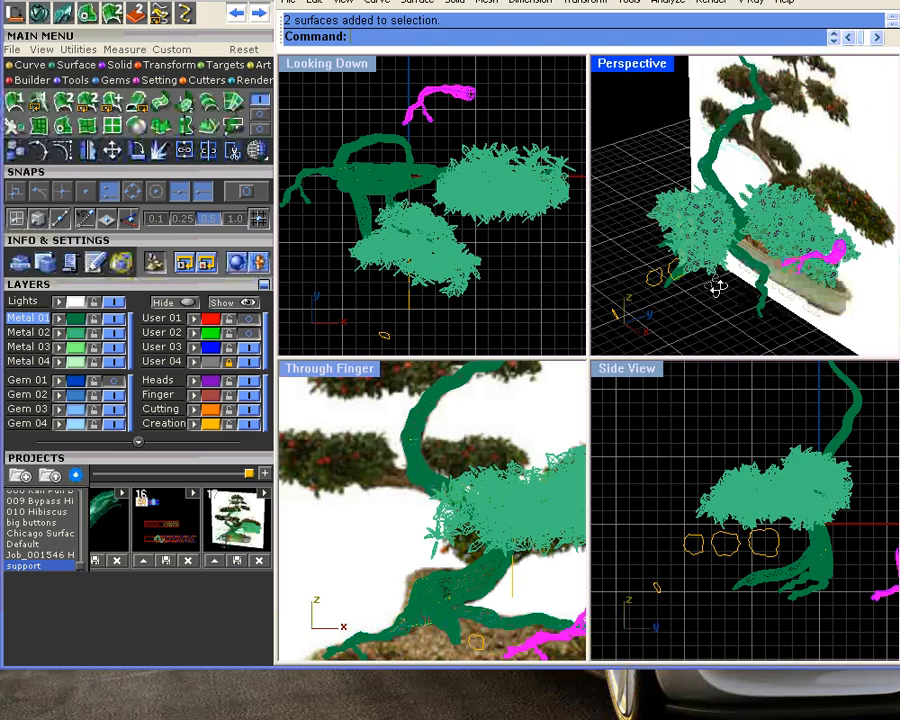
scroll(773, 578, "down", 4)
right_click_drag(792, 575, 711, 569)
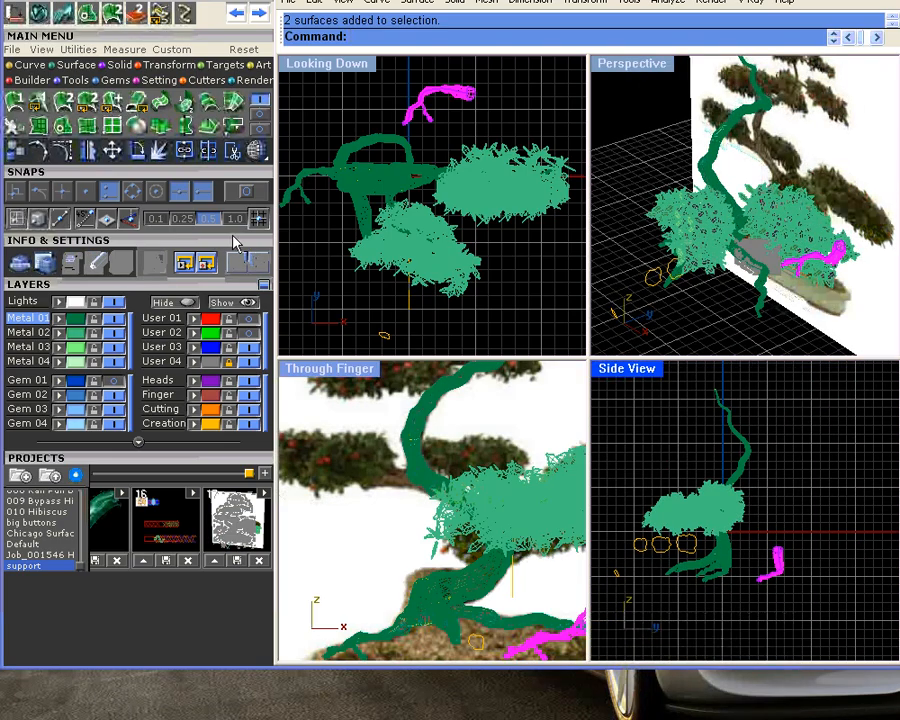
left_click(137, 153)
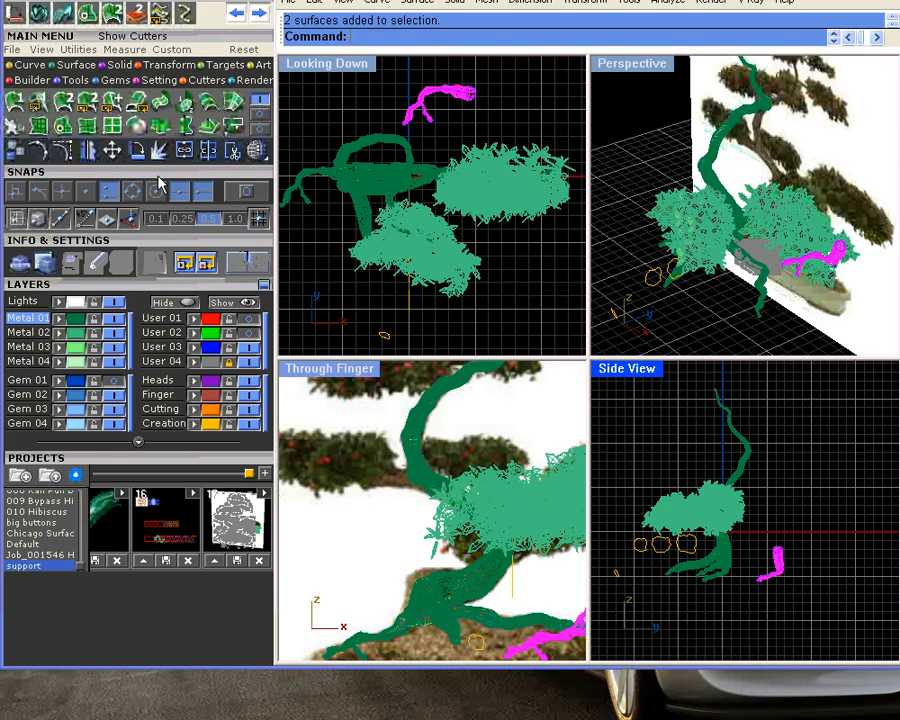
left_click(780, 546)
left_click(750, 622)
left_click(859, 523)
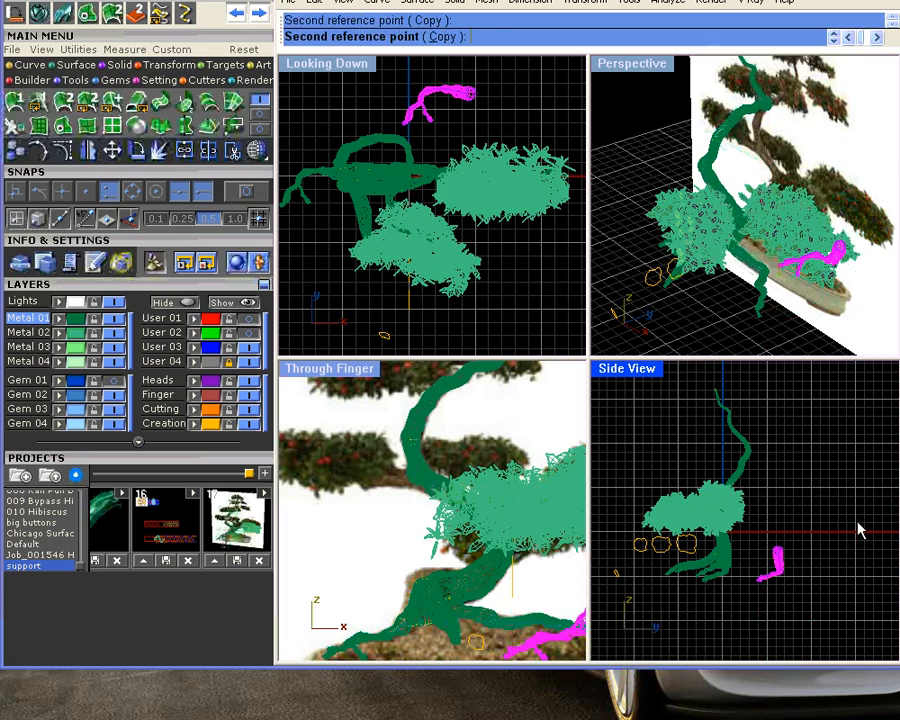
- Move the rotated copy in the Looking Down view until its thick end meets the back of the trunk
right_click_drag(491, 192, 550, 254)
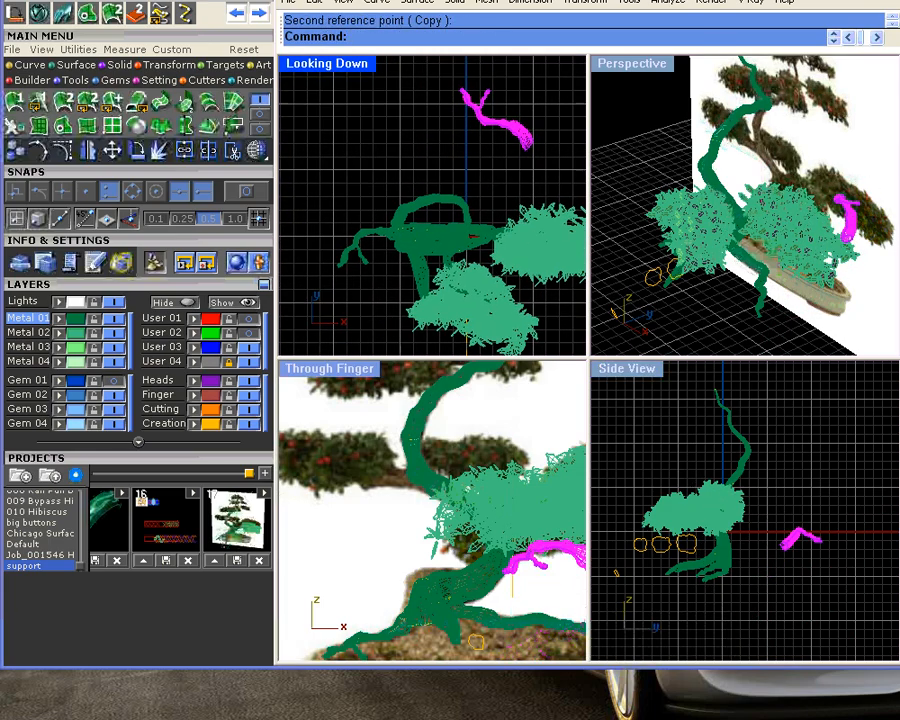
left_click_drag(519, 127, 438, 194)
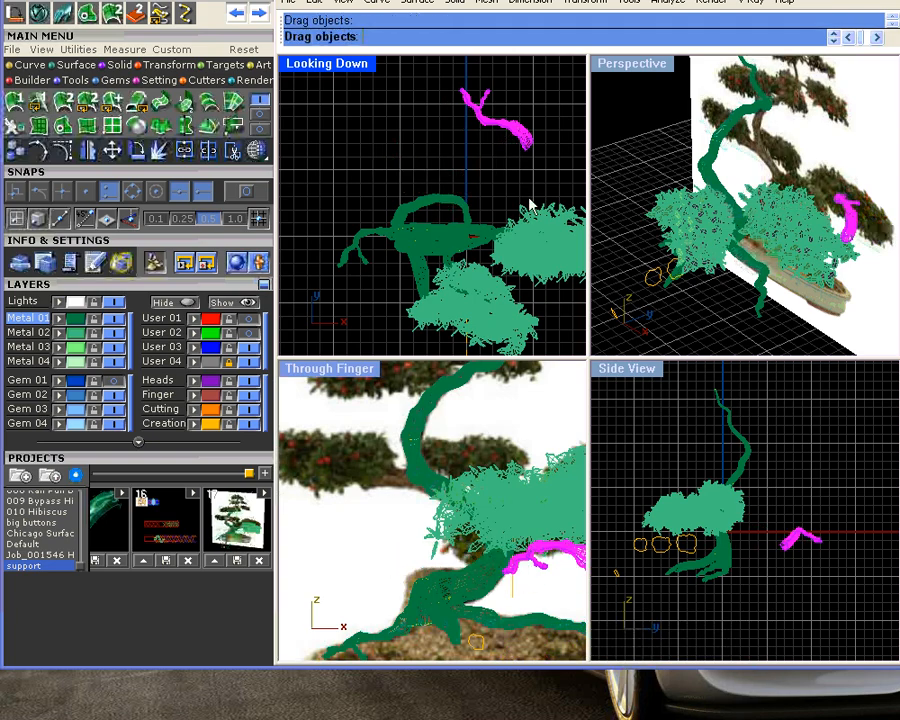
right_click_drag(855, 263, 822, 242)
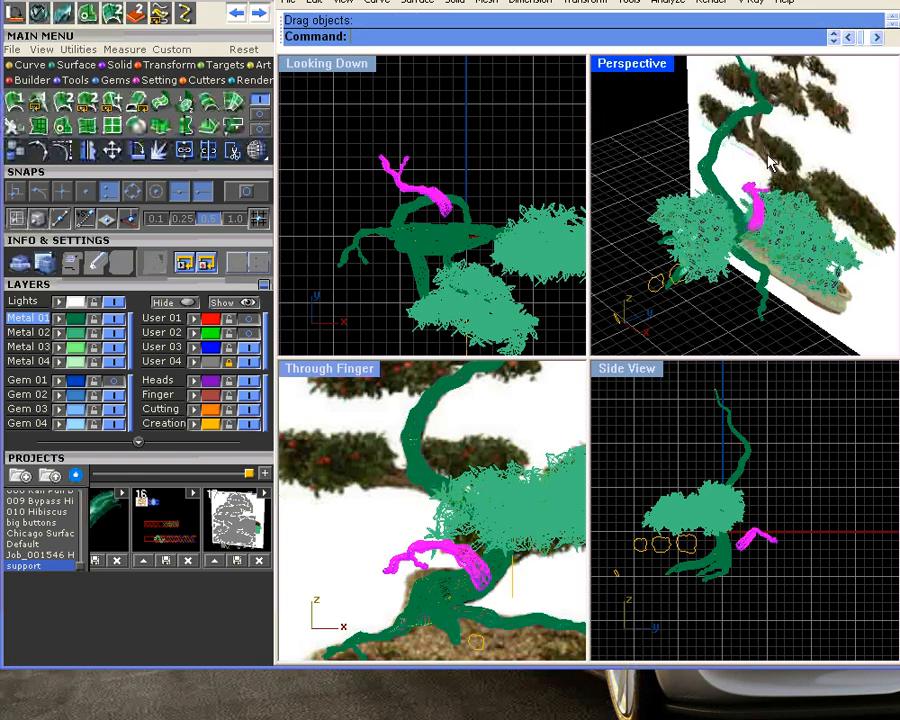
scroll(774, 155, "up", 5)
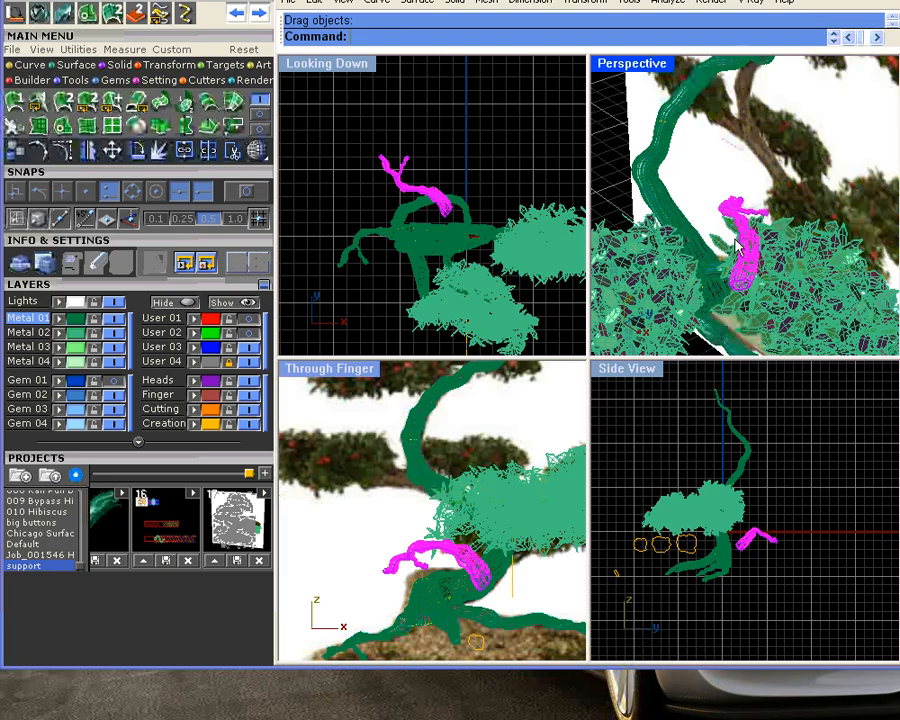
scroll(454, 209, "up", 5)
left_click_drag(430, 220, 394, 257)
right_click_drag(503, 228, 526, 227)
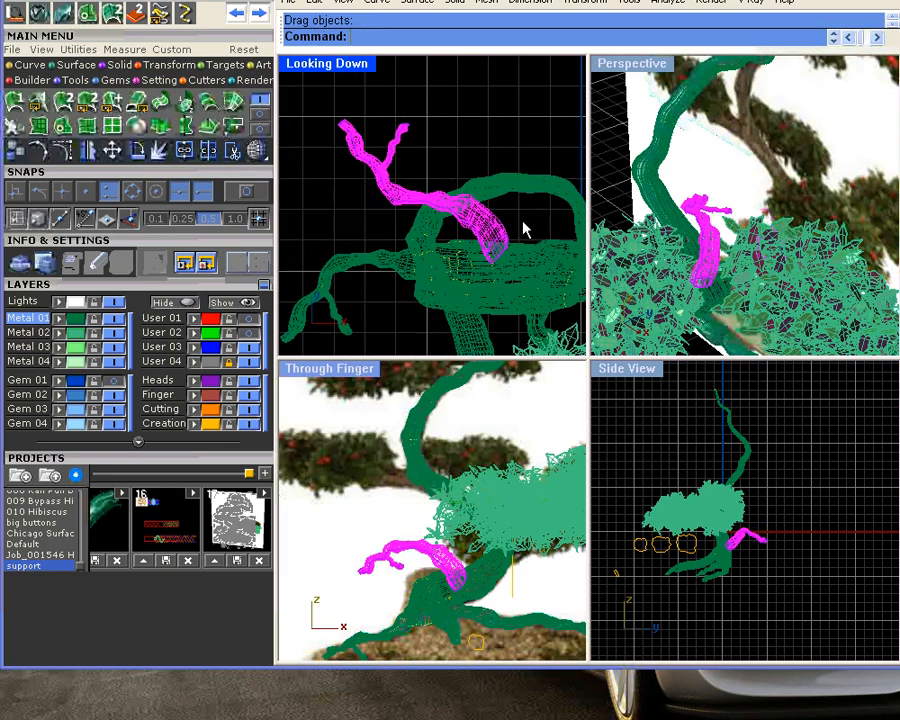
- Raise the copied branch straight up in the Through Finger view to the level of the reference photo's middle foliage
mouse_move(770, 262)
right_mouse_down()
mouse_move(594, 316)
mouse_move(642, 270)
mouse_move(762, 266)
right_mouse_up()
scroll(457, 501, "up", 2)
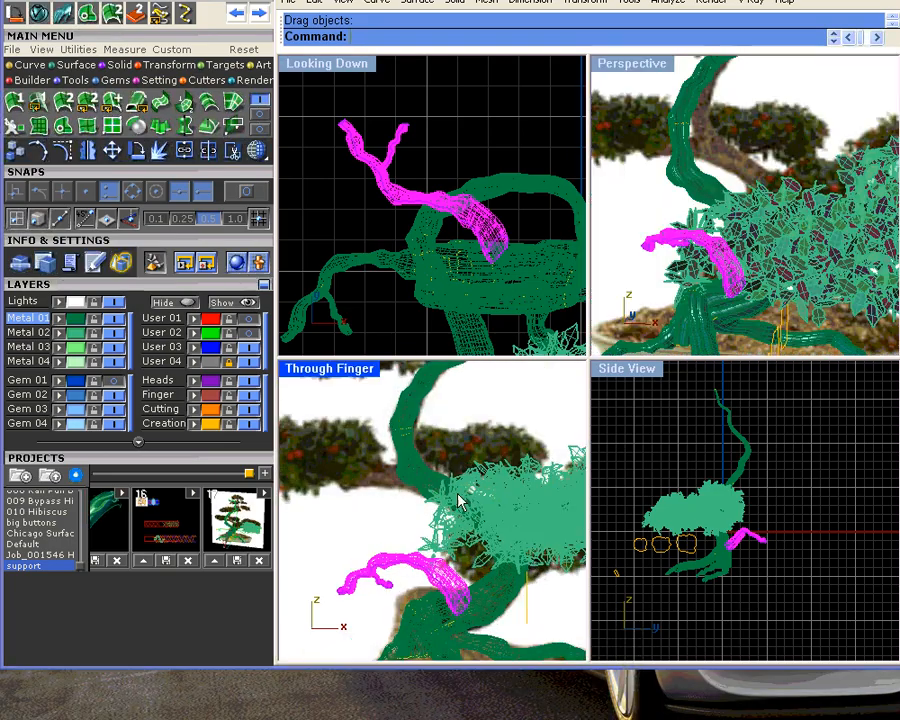
left_click_drag(432, 560, 432, 426)
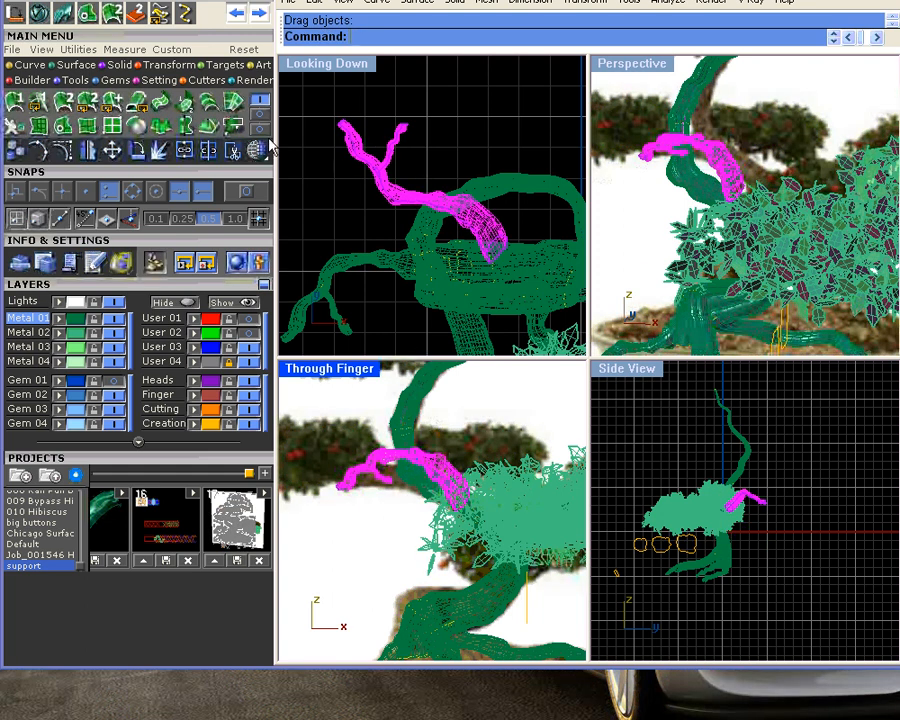
- Rotate the selected branch about its base in the Looking Down view so it points straight back from the trunk
left_click(136, 151)
left_click(499, 244)
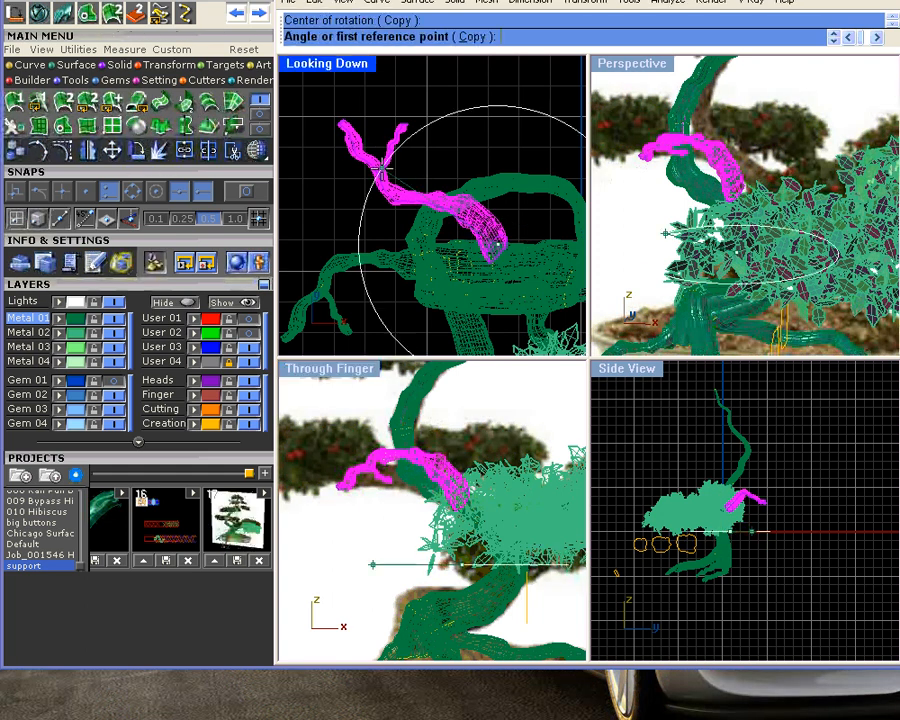
left_click(381, 170)
left_click(492, 145)
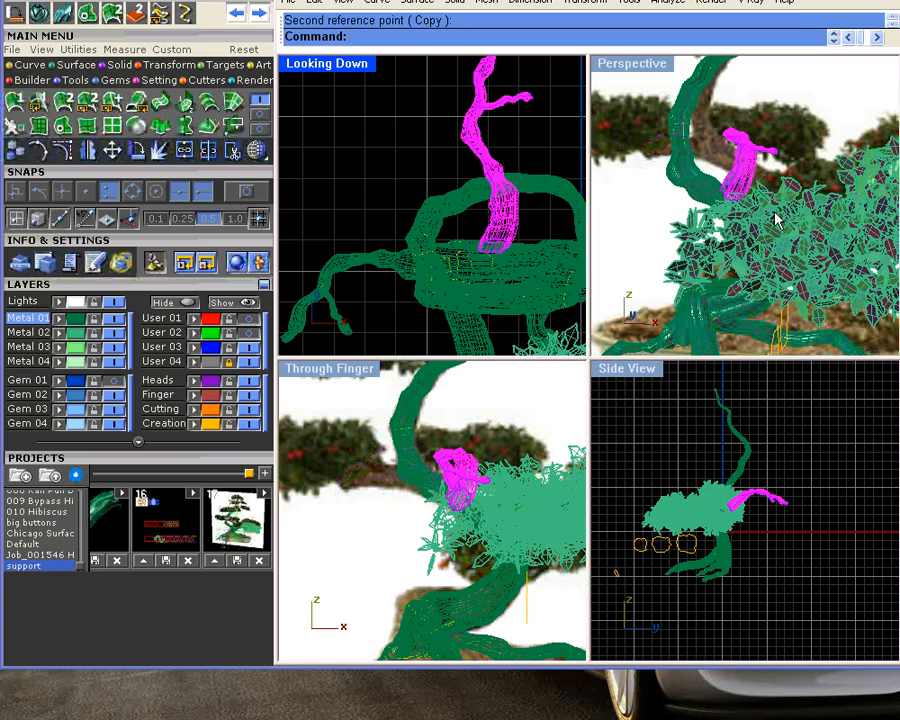
- Move the rotated branch forward in the Looking Down view so its base sits at the trunk
right_click_drag(777, 220, 738, 218)
scroll(516, 252, "up", 2)
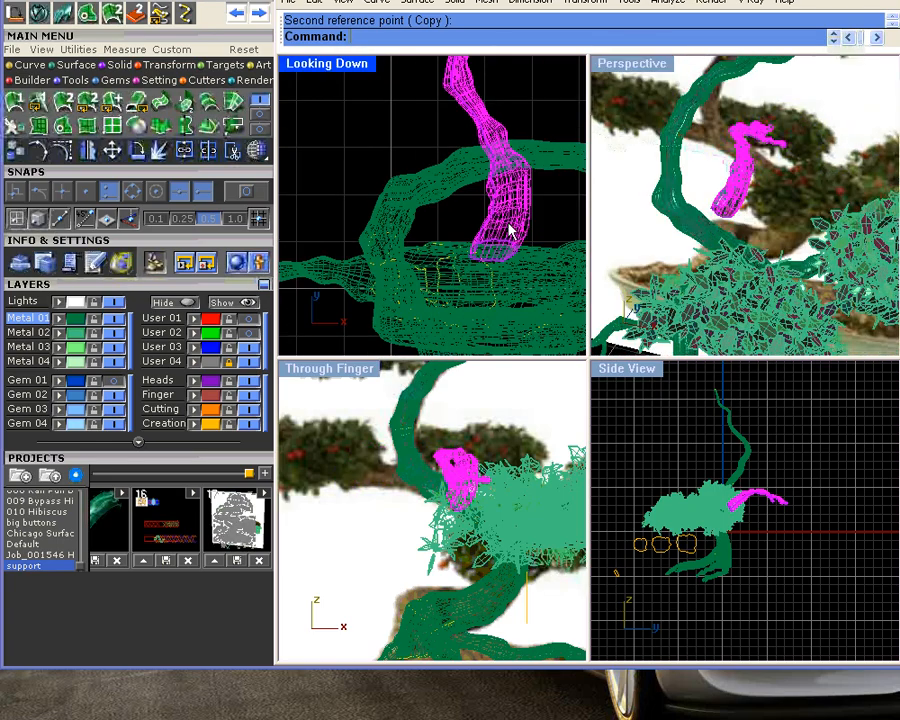
left_click_drag(515, 220, 524, 258)
right_click_drag(716, 234, 646, 220)
left_click_drag(508, 225, 504, 259)
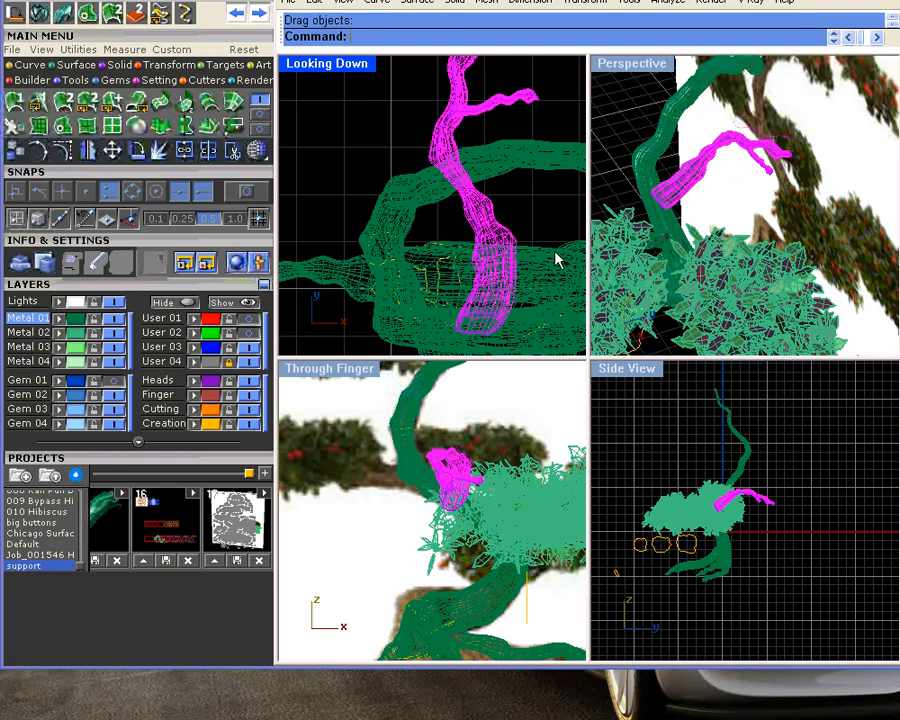
- Hide the Metal 02 foliage layer to expose where the branch meets the trunk in the Side View
right_click_drag(690, 212, 690, 148)
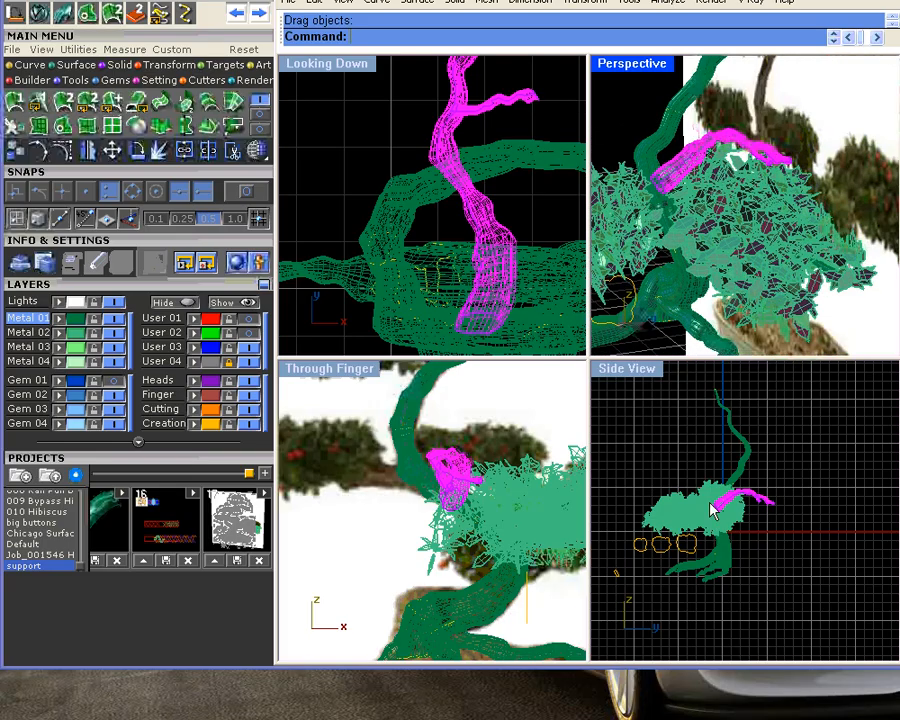
scroll(713, 506, "up", 6)
scroll(725, 514, "up", 3)
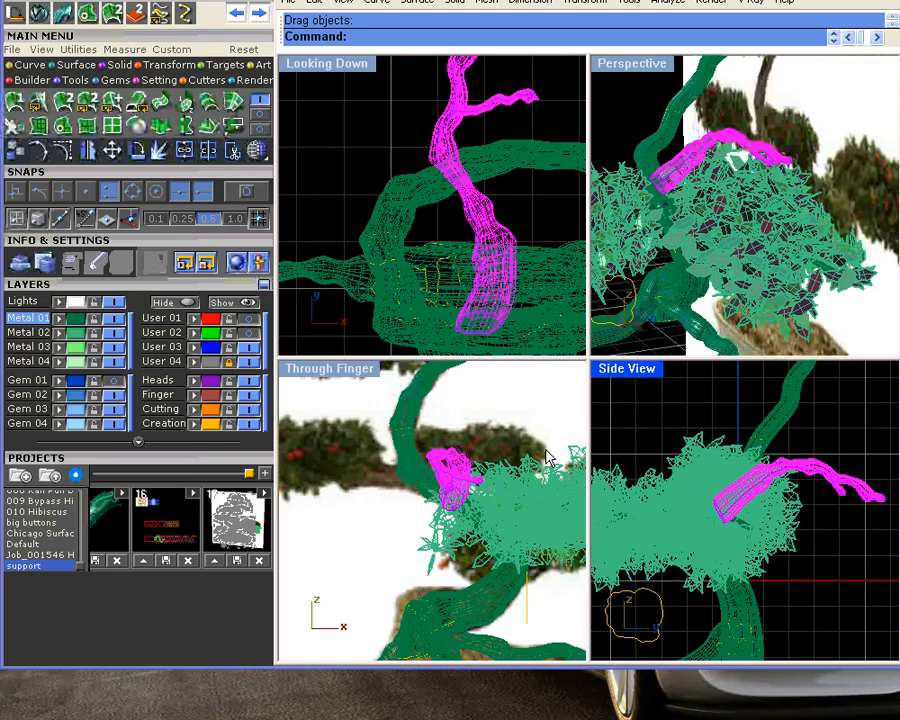
scroll(740, 507, "up", 6)
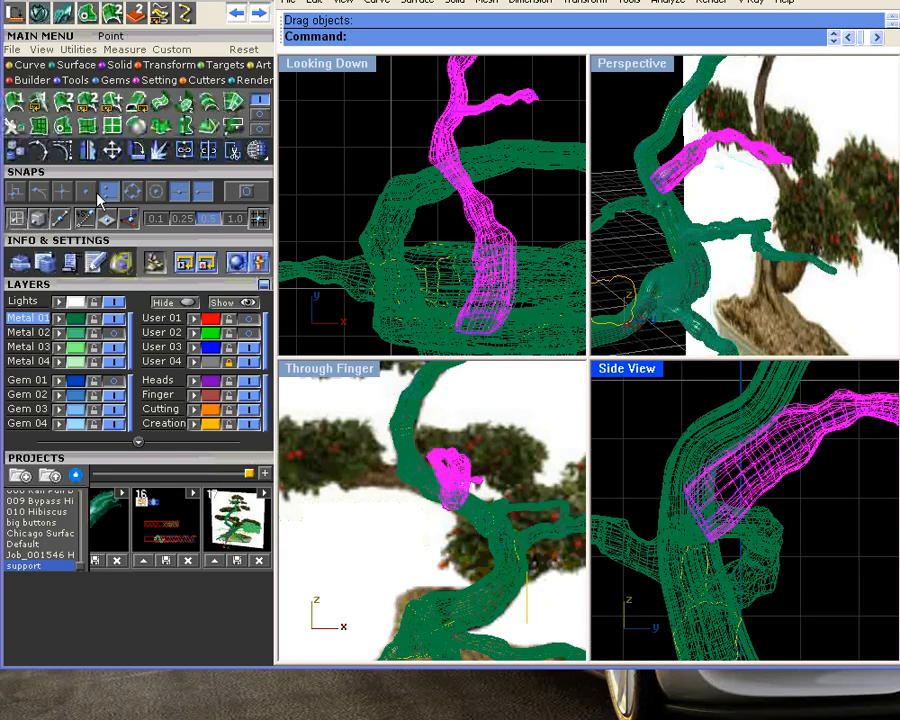
- Rotate the branch slightly downward about its base in the Side View and shift it into the trunk
right_click(90, 102)
left_click(683, 512)
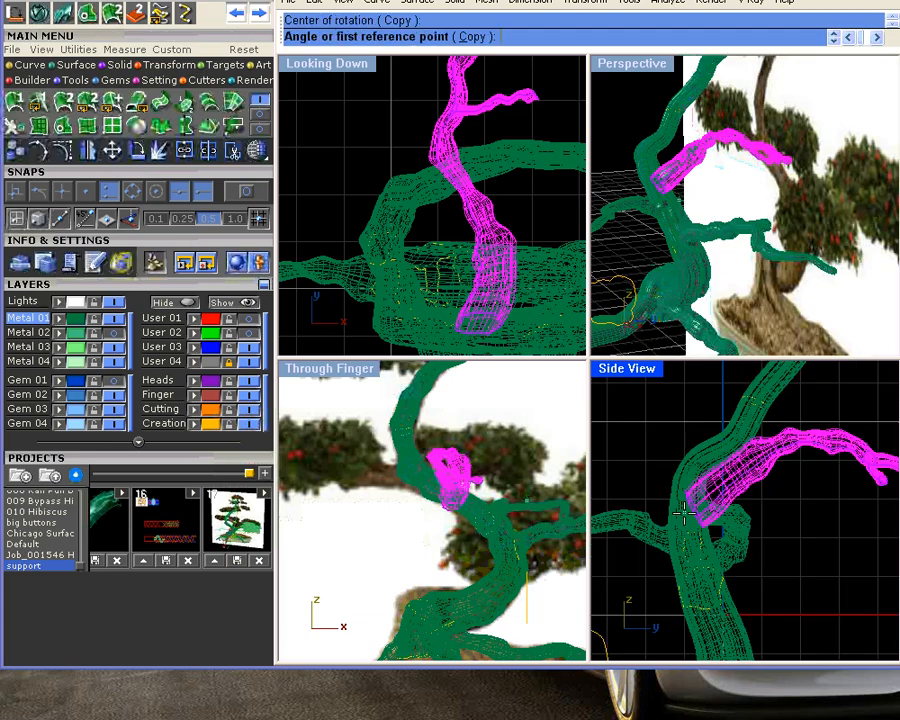
left_click(868, 449)
left_click(876, 478)
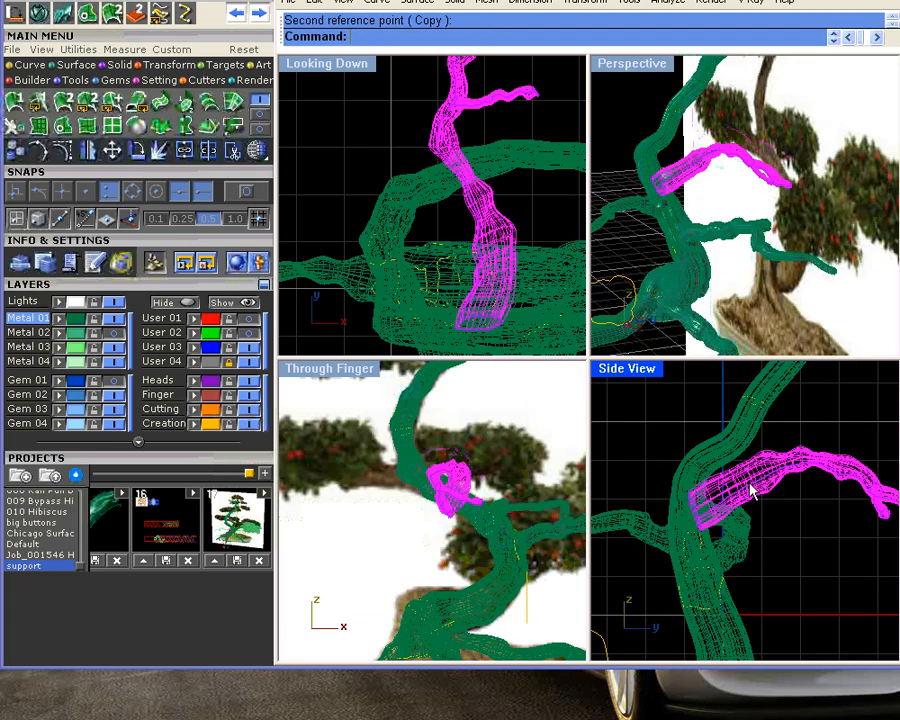
left_click_drag(752, 492, 745, 490)
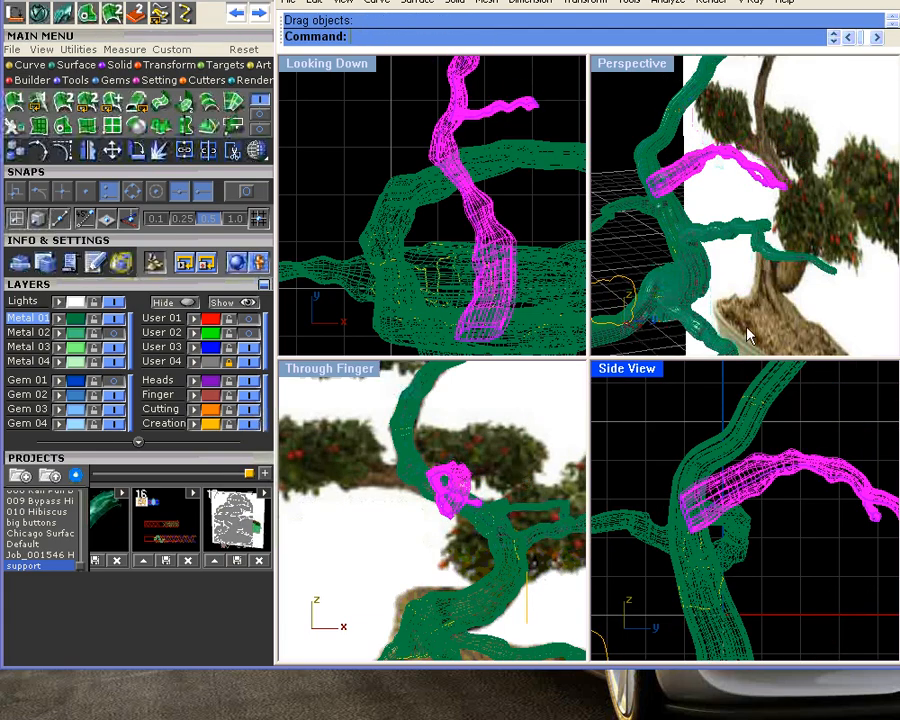
- Select the main branch and its small offshoot and shrink them uniformly from the branch's base with Scale 3-D
left_click(632, 118)
scroll(665, 185, "up", 3)
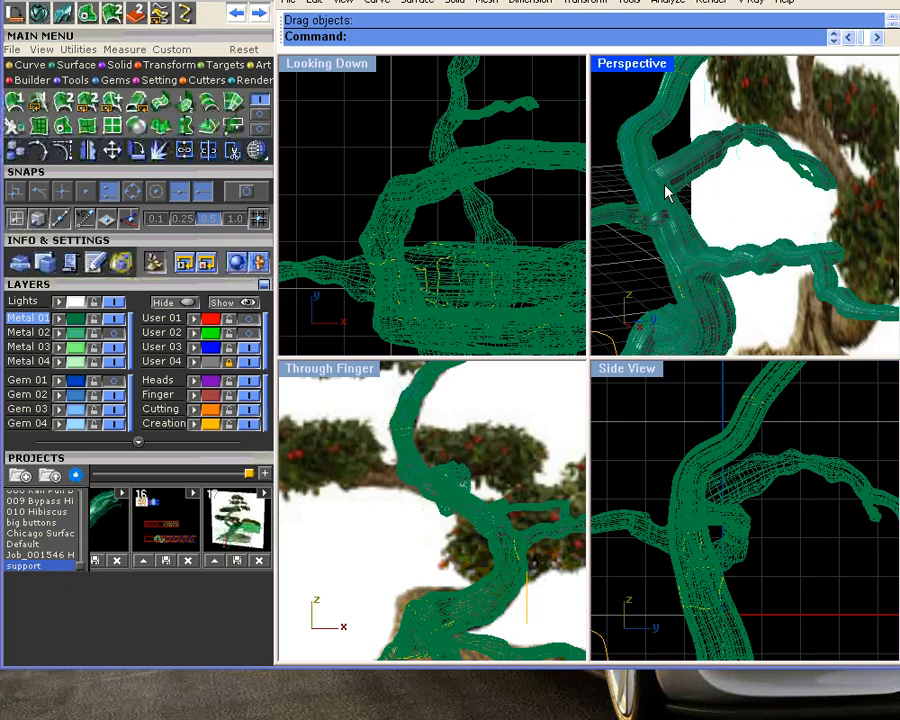
right_click_drag(668, 193, 880, 150)
left_click(768, 480)
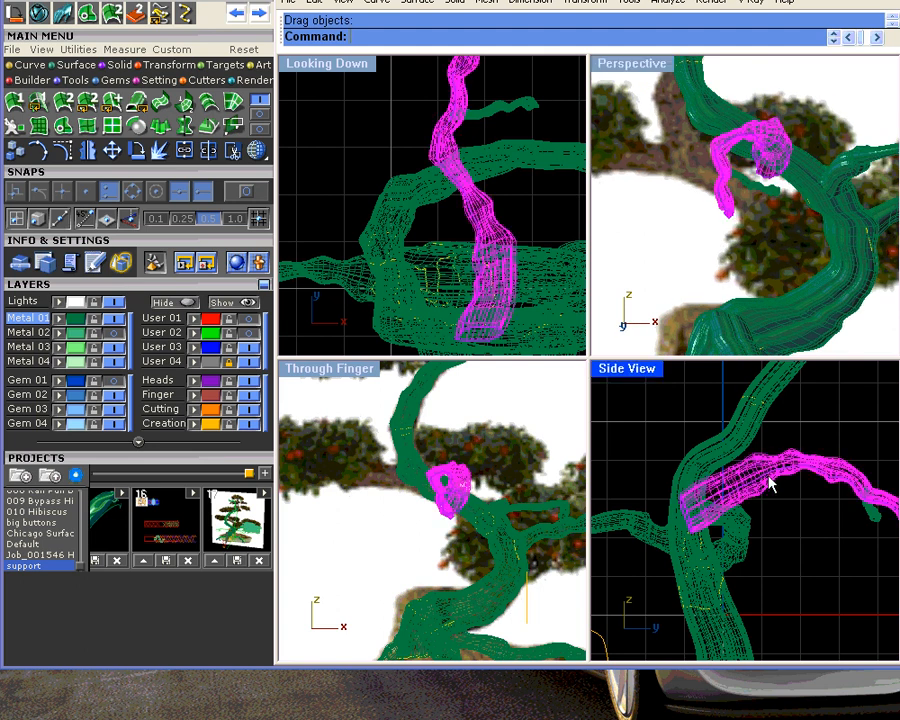
left_click(510, 115)
left_click(438, 147, "shift")
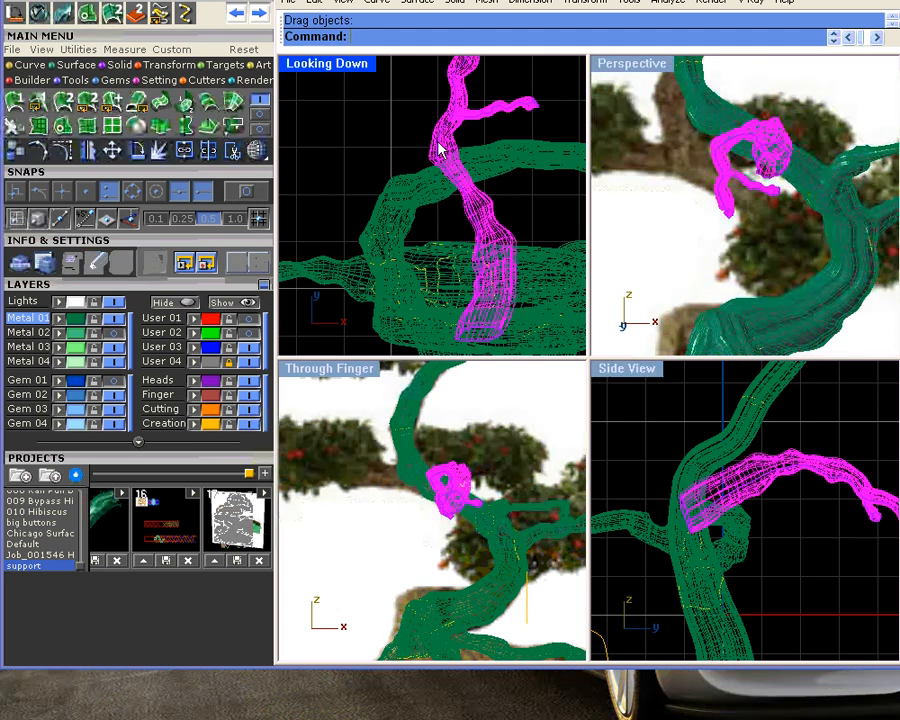
left_click(145, 65)
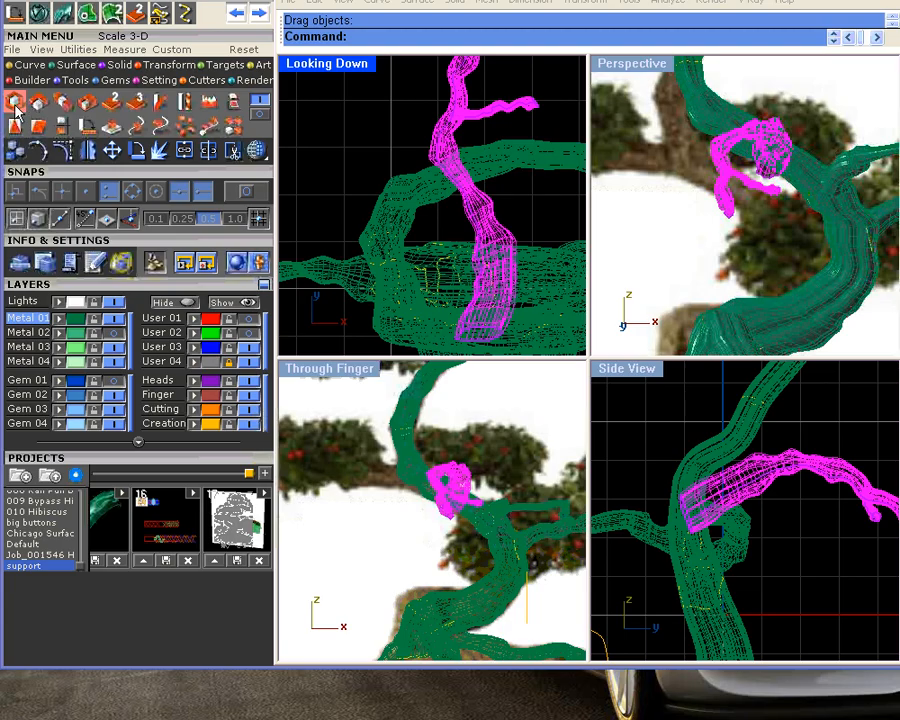
left_click(14, 101)
left_click(688, 518)
left_click(866, 438)
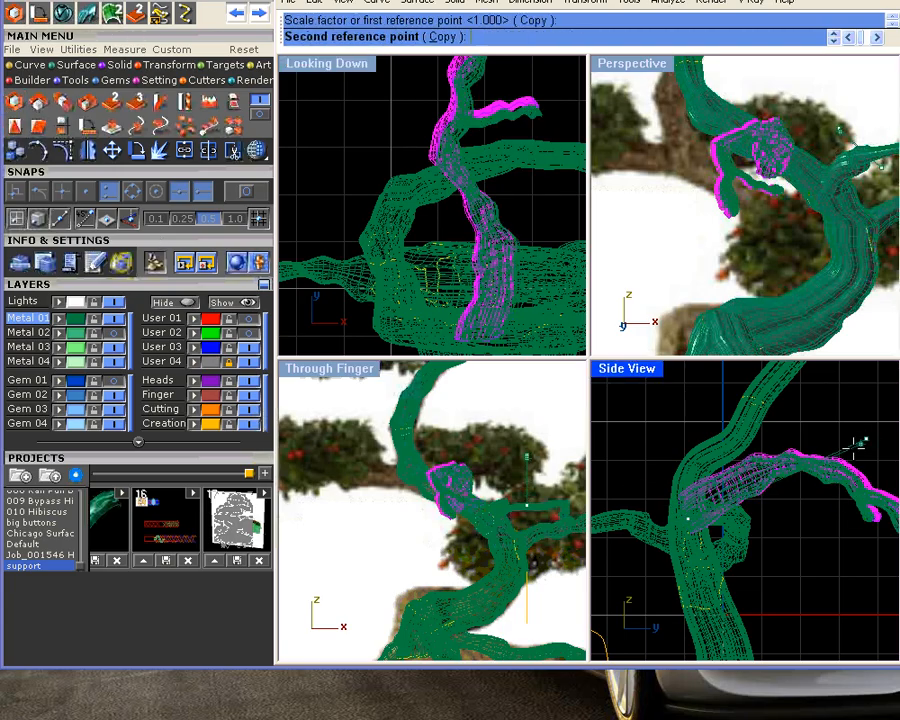
left_click(808, 470)
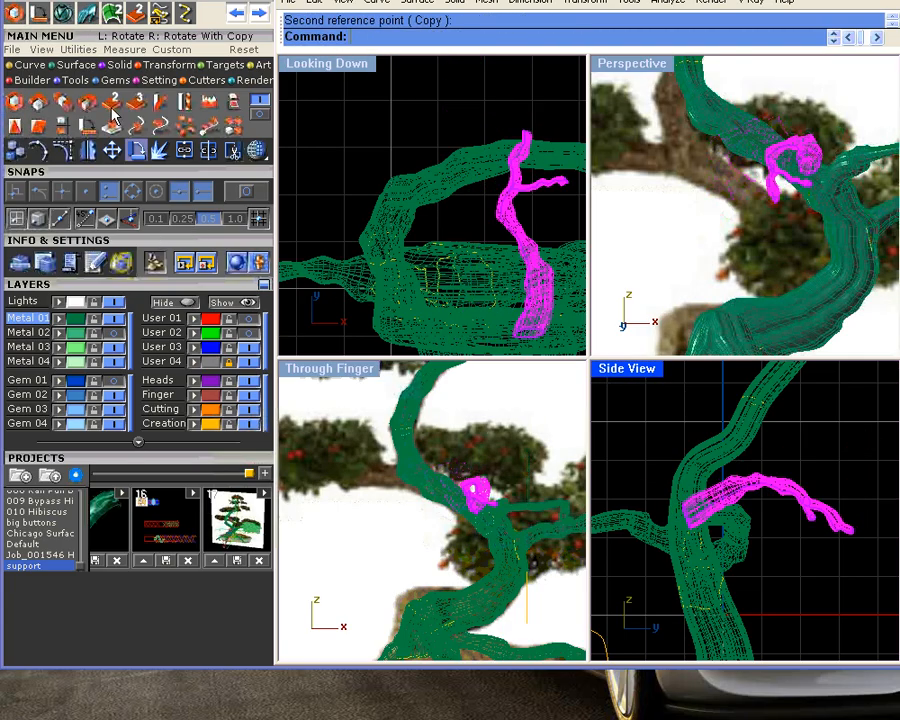
- Stretch the branch lengthwise from its base with a one-directional scale and reposition it slightly in the Side View
left_click(62, 101)
left_click(688, 513)
left_click(841, 491)
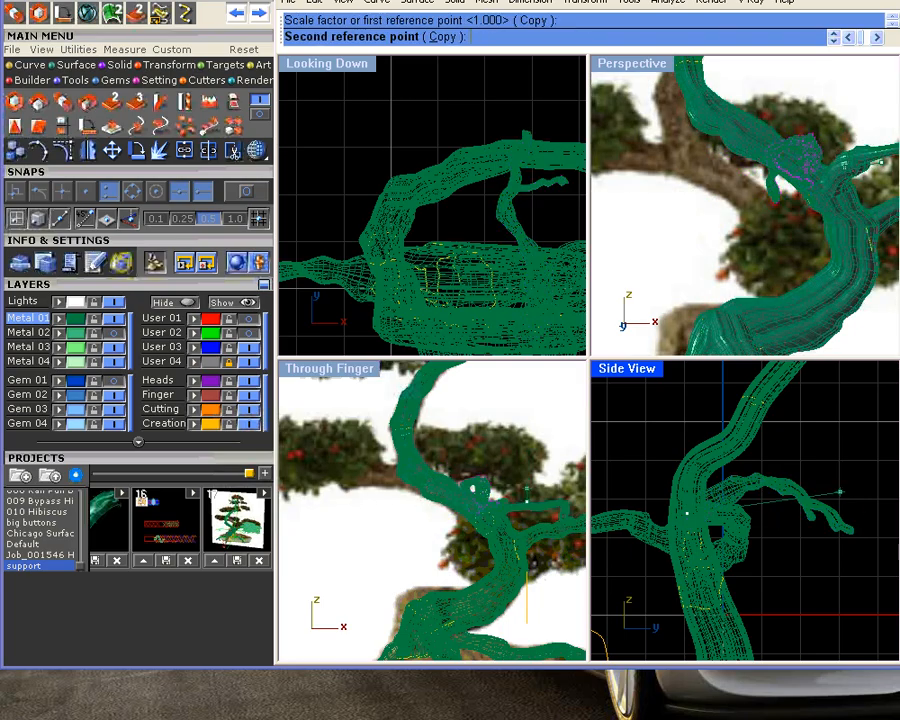
right_click_drag(867, 486, 797, 486)
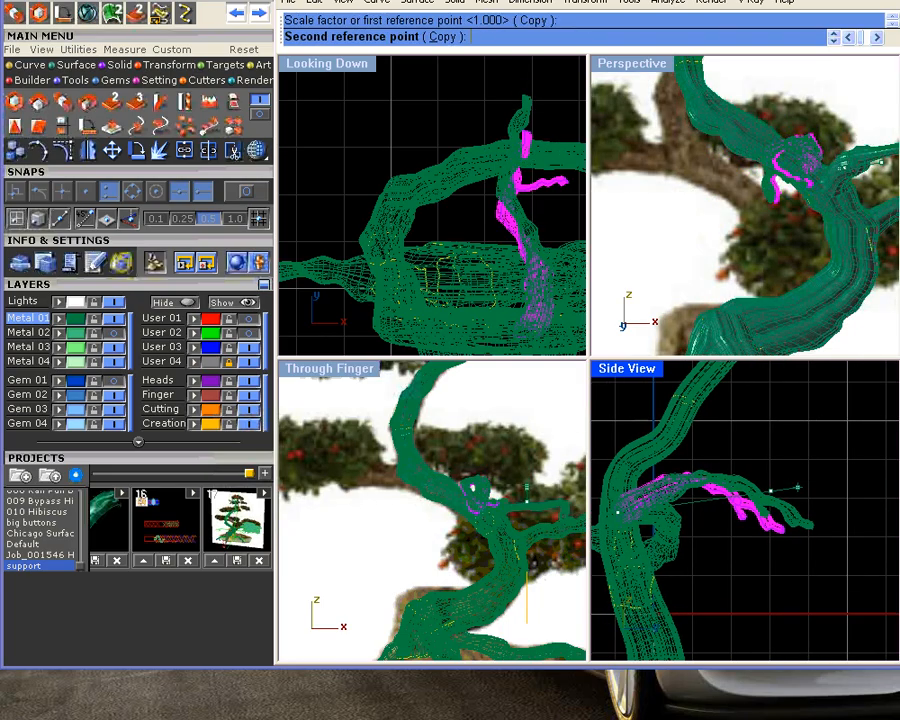
left_click(844, 466)
left_click_drag(700, 492, 708, 487)
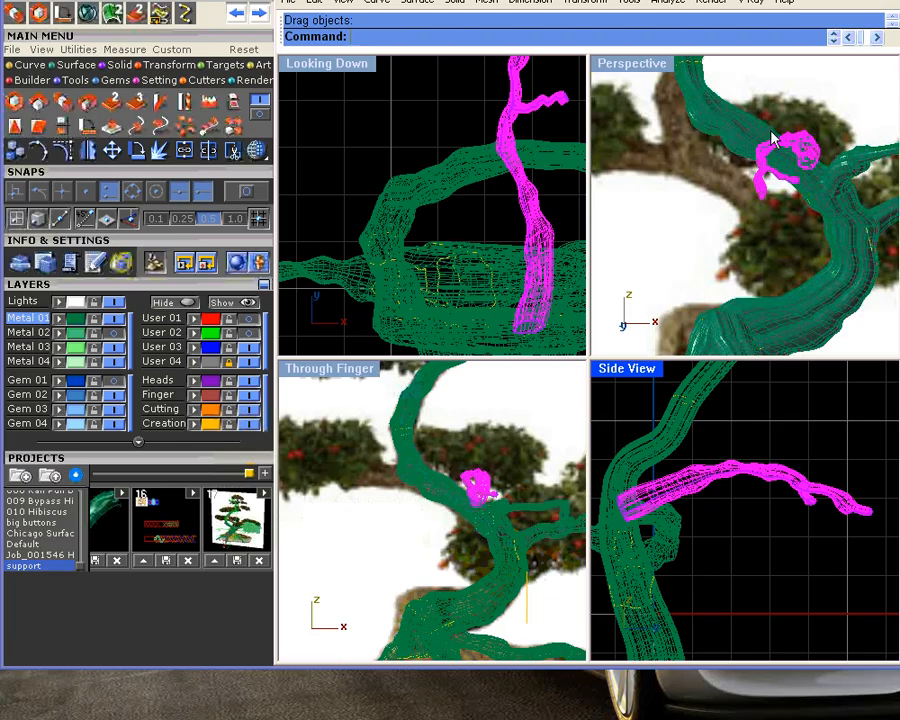
- Push the branch and its offshoot slightly down and deeper into the trunk in the Side View
left_click(416, 114)
mouse_move(730, 197)
right_mouse_down()
mouse_move(612, 264)
mouse_move(727, 180)
right_mouse_up()
left_click(727, 180)
left_click(547, 110, "shift")
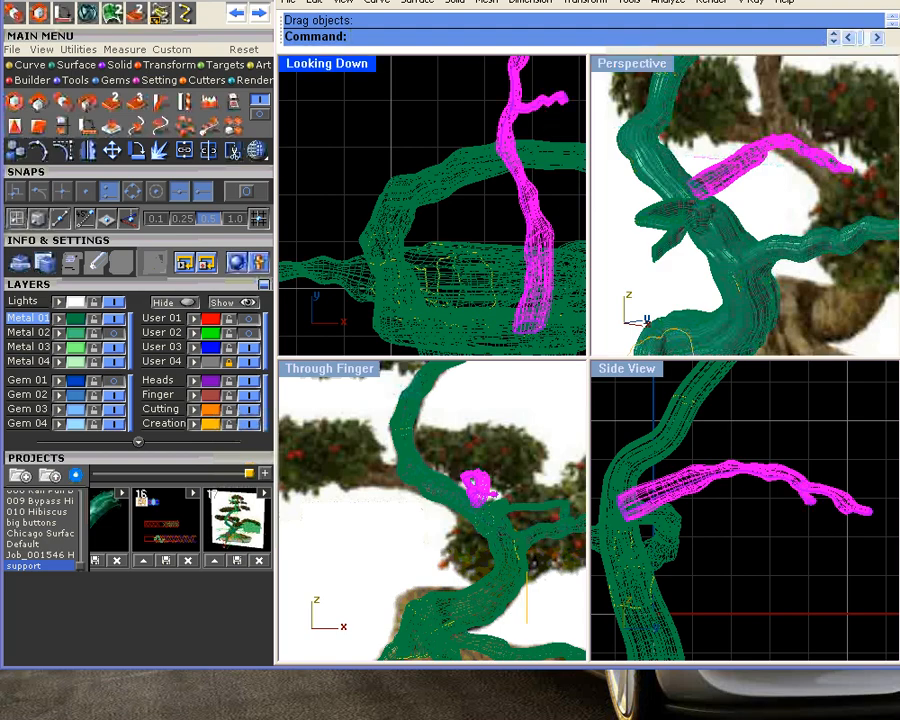
left_click_drag(705, 479, 696, 485)
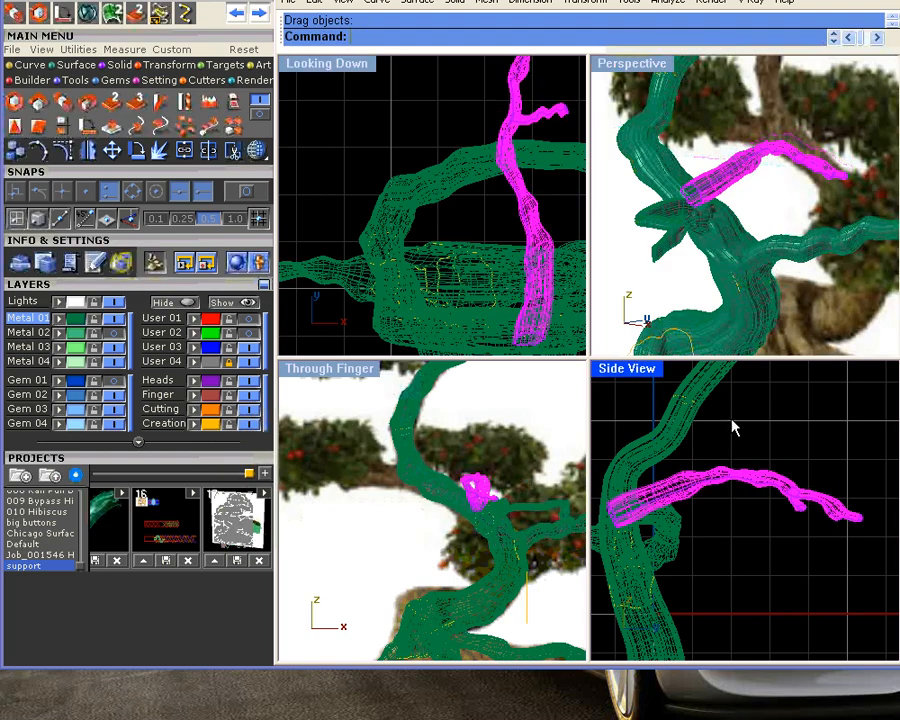
- Lower both branch parts slightly along the trunk in the Side View and deselect them
left_click(488, 202)
right_click_drag(665, 203, 660, 280)
left_click(845, 510)
left_click(801, 512, "shift")
left_click_drag(742, 481, 744, 493)
left_click(771, 436)
- Lower the branch a little further in the Side View to bury its base in the trunk
right_click_drag(720, 226, 666, 213)
scroll(676, 195, "up", 3)
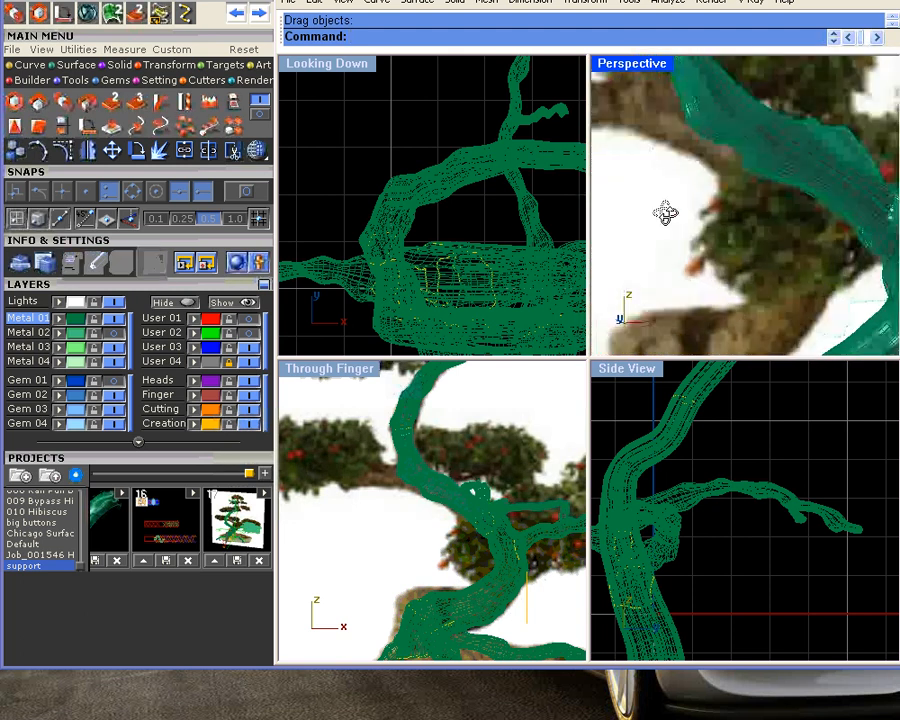
left_click(659, 497)
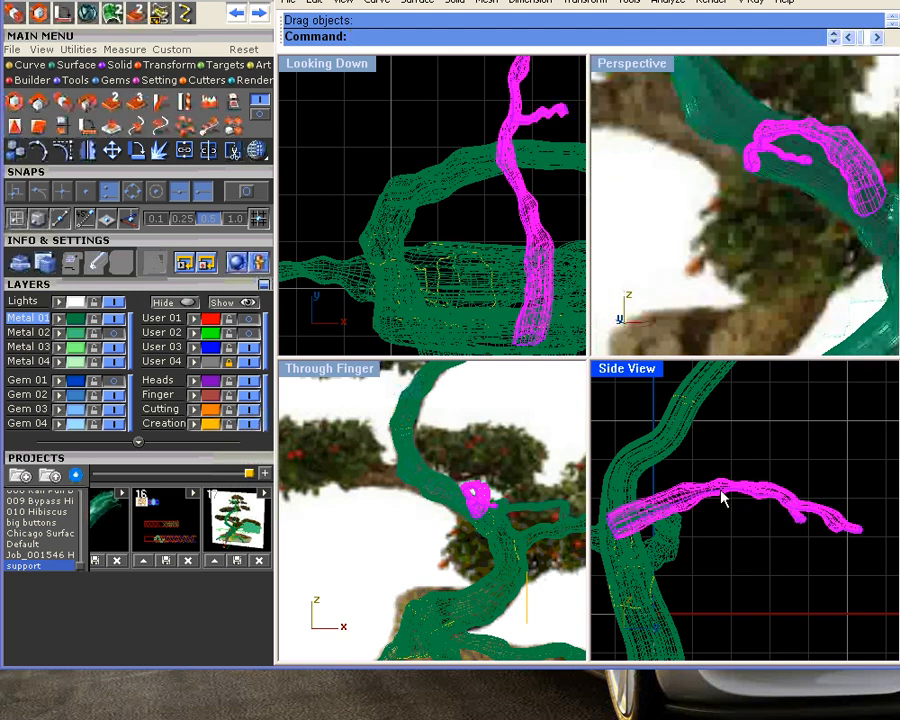
left_click_drag(720, 490, 721, 503)
left_click(761, 415)
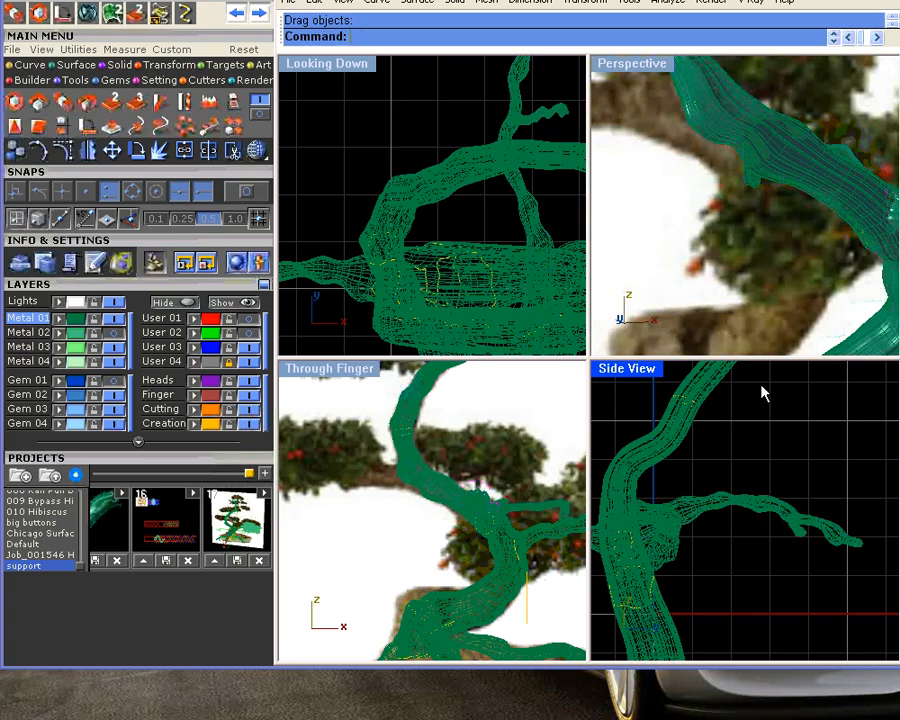
- Relocate the branch higher up the trunk using the Through Finger view and adjust its base position in the Side View
right_click_drag(773, 232, 722, 168)
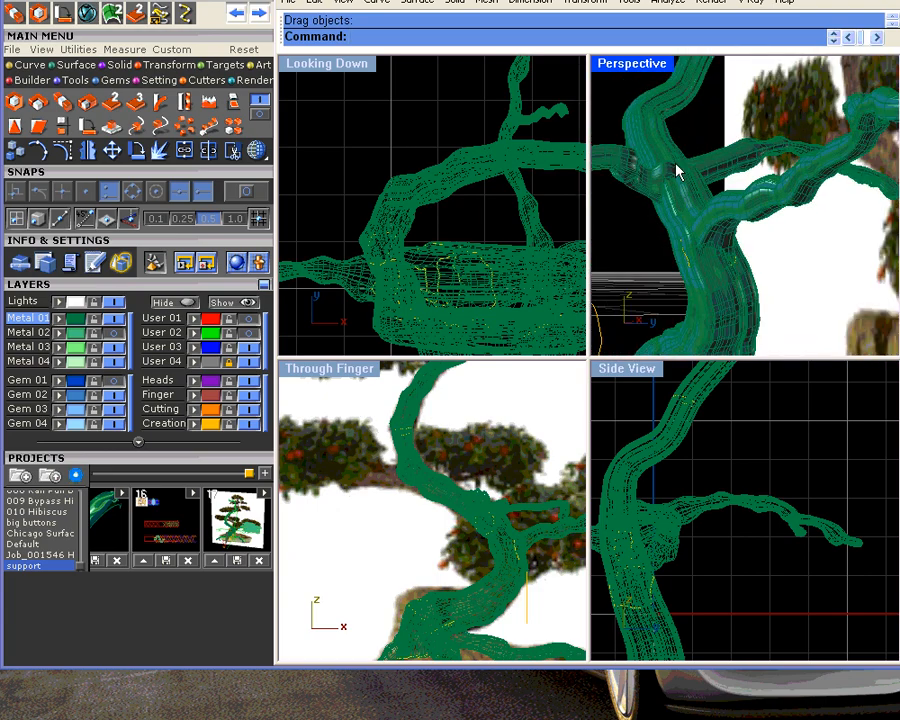
scroll(707, 182, "down", 5)
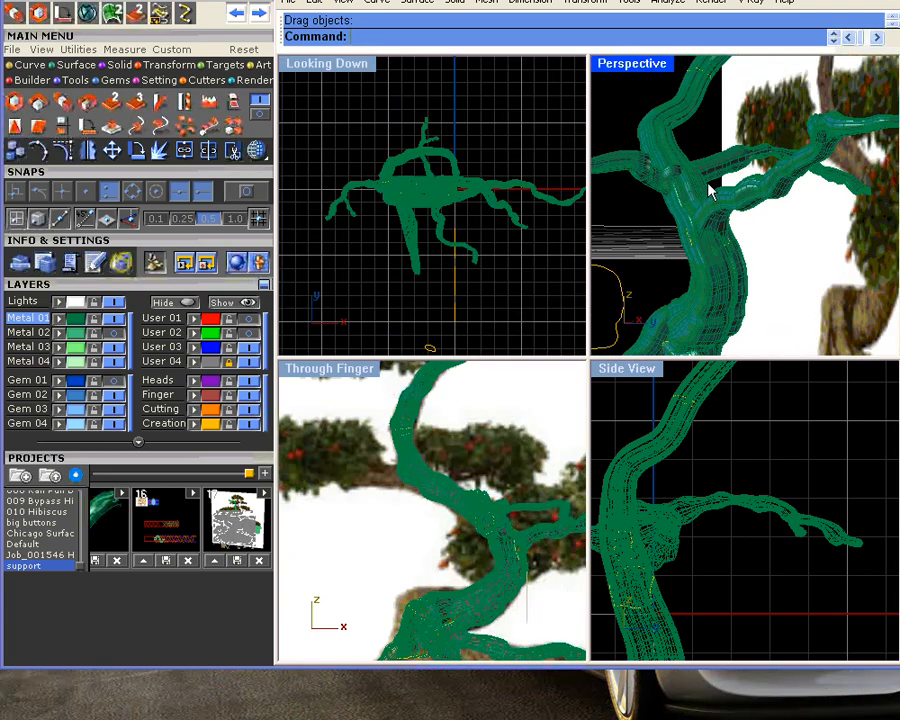
right_click_drag(717, 203, 783, 265)
left_click(713, 530)
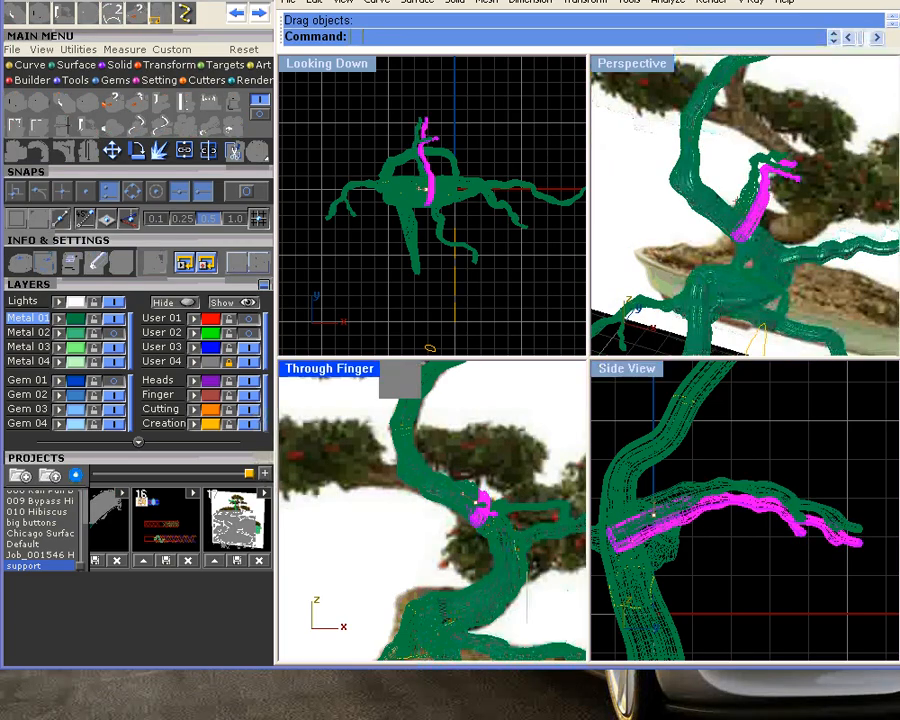
left_click_drag(474, 503, 497, 506)
scroll(738, 214, "up", 3)
right_click_drag(699, 229, 797, 165)
left_click_drag(668, 505, 682, 481)
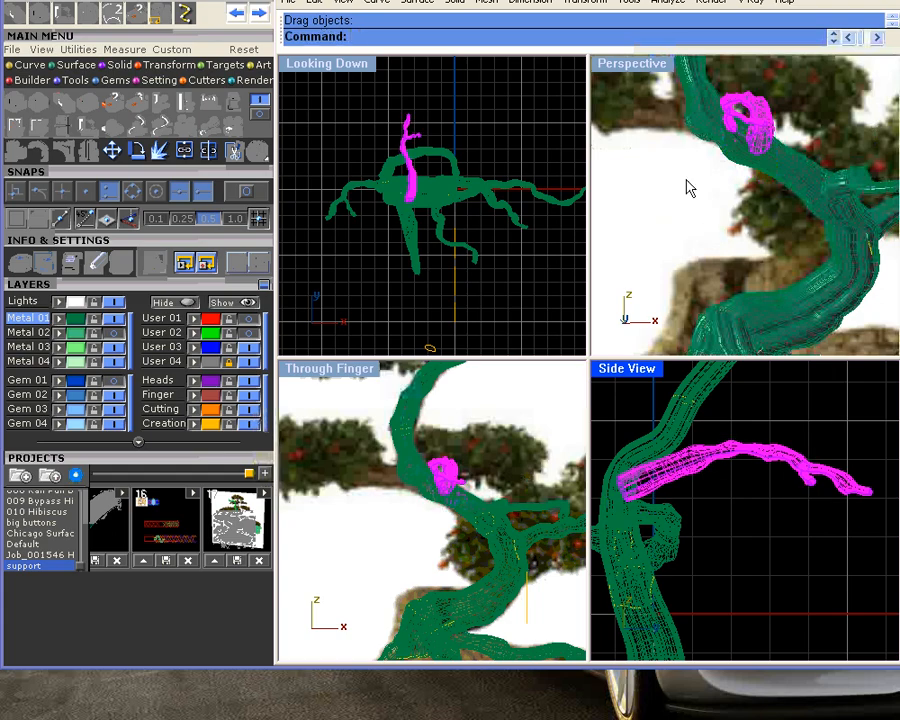
- Check the branch's joint with the trunk from several angles and show the Metal 02 foliage layer again
right_click_drag(688, 188, 618, 261)
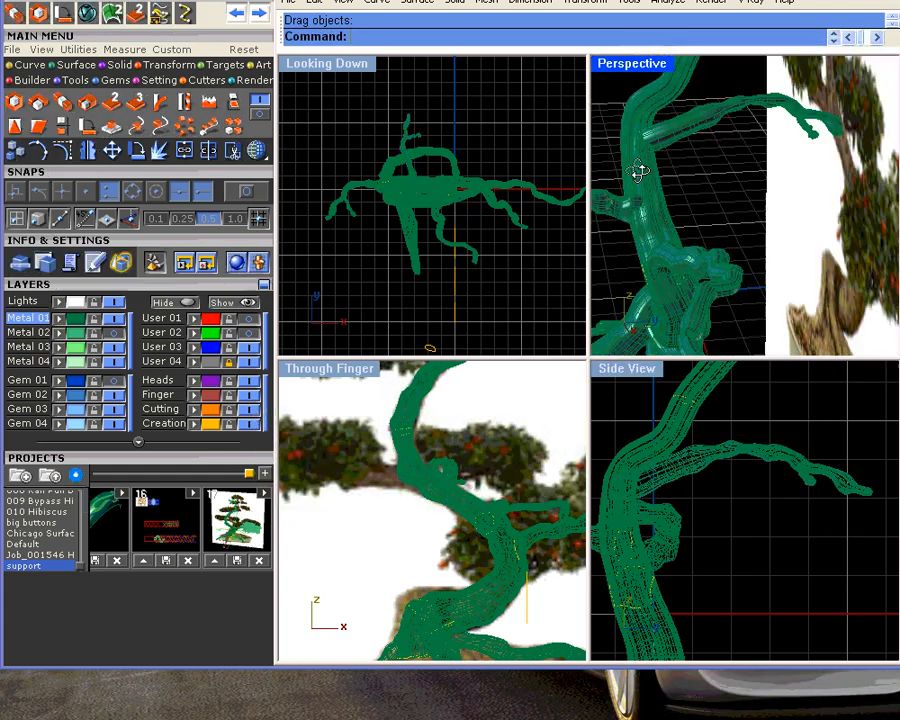
right_click_drag(639, 173, 780, 190)
scroll(472, 483, "down", 3)
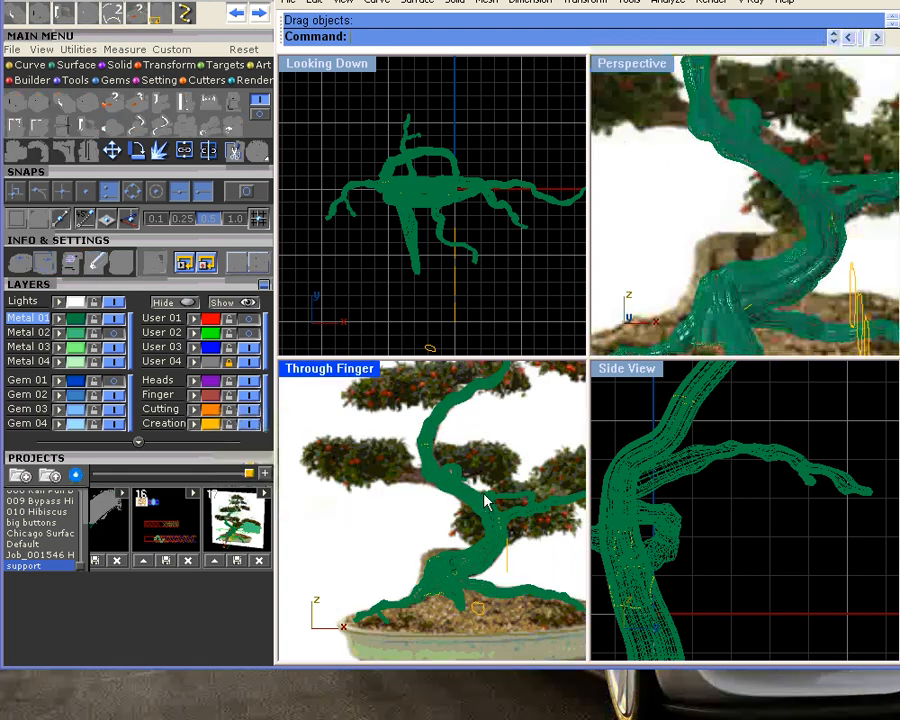
right_click_drag(688, 163, 747, 181)
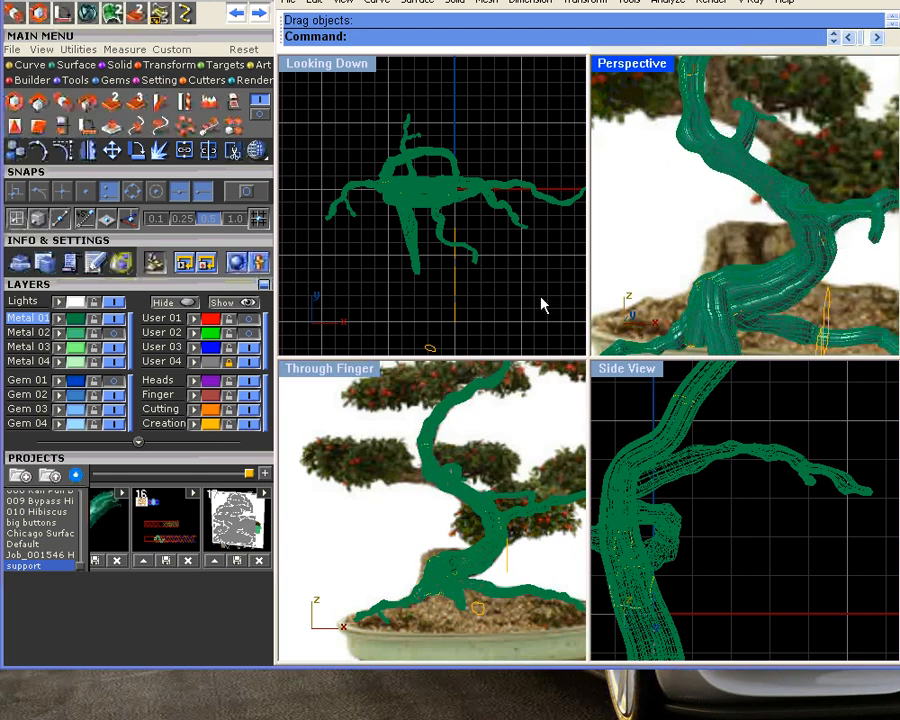
left_click(110, 333)
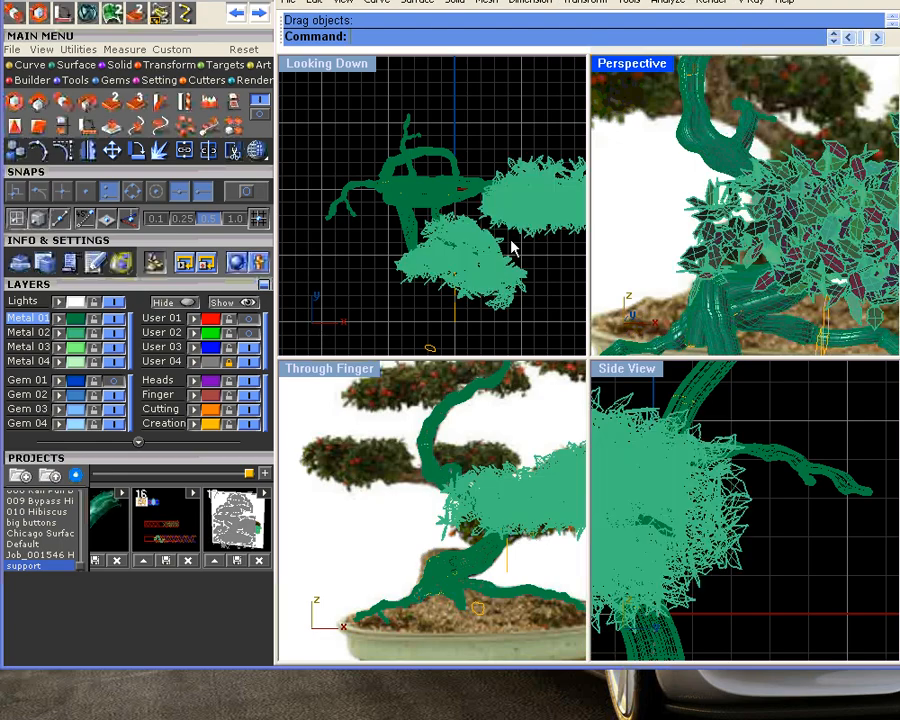
- Copy the outer part of the foliage cluster to the empty area behind the tree in the Looking Down view
scroll(476, 210, "down", 3)
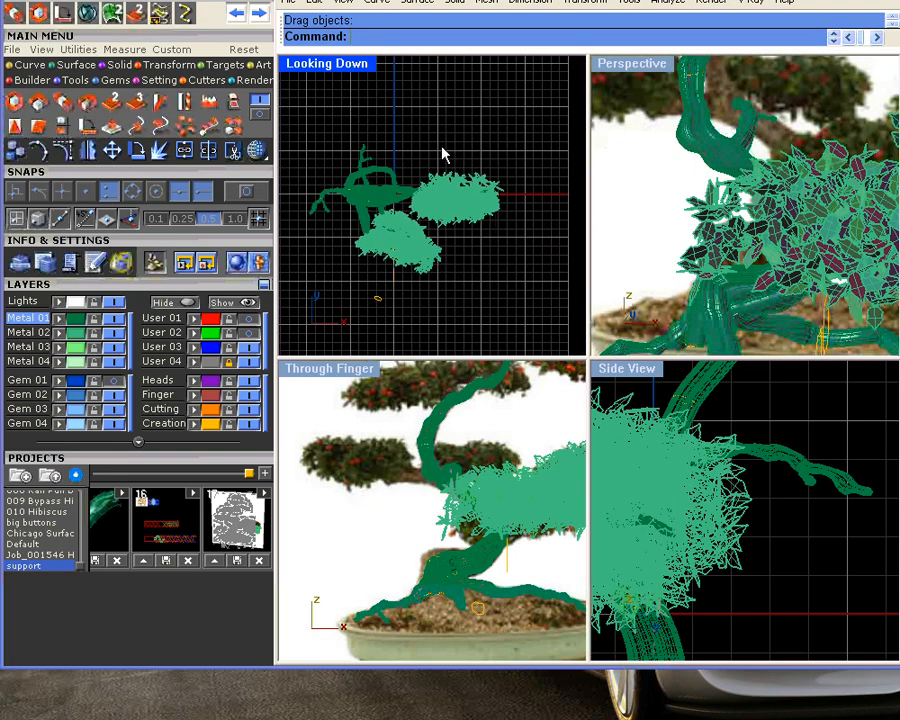
left_click_drag(513, 238, 431, 134)
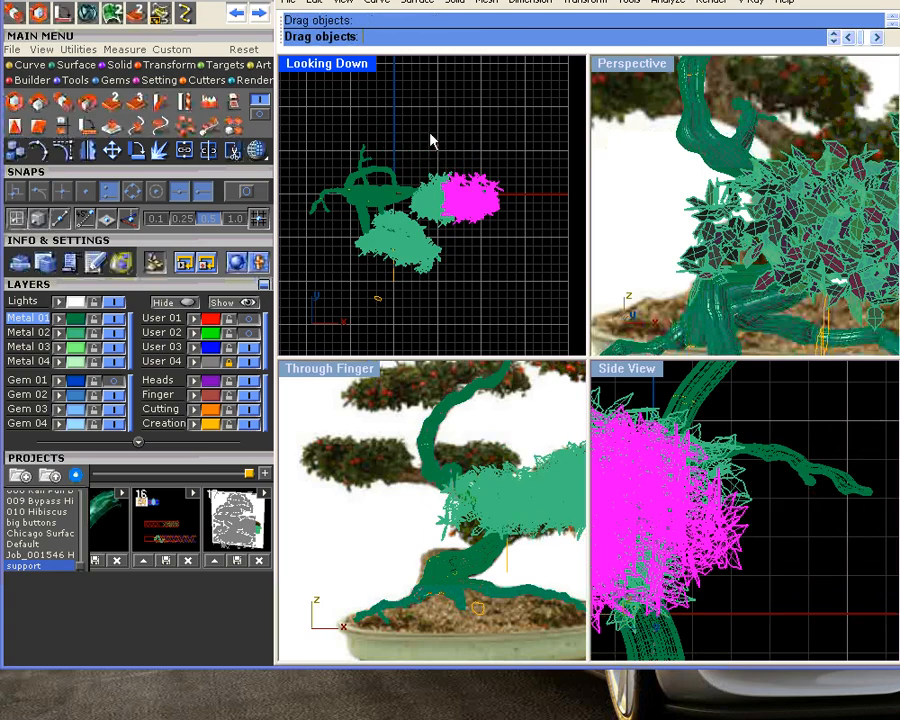
left_click(473, 147)
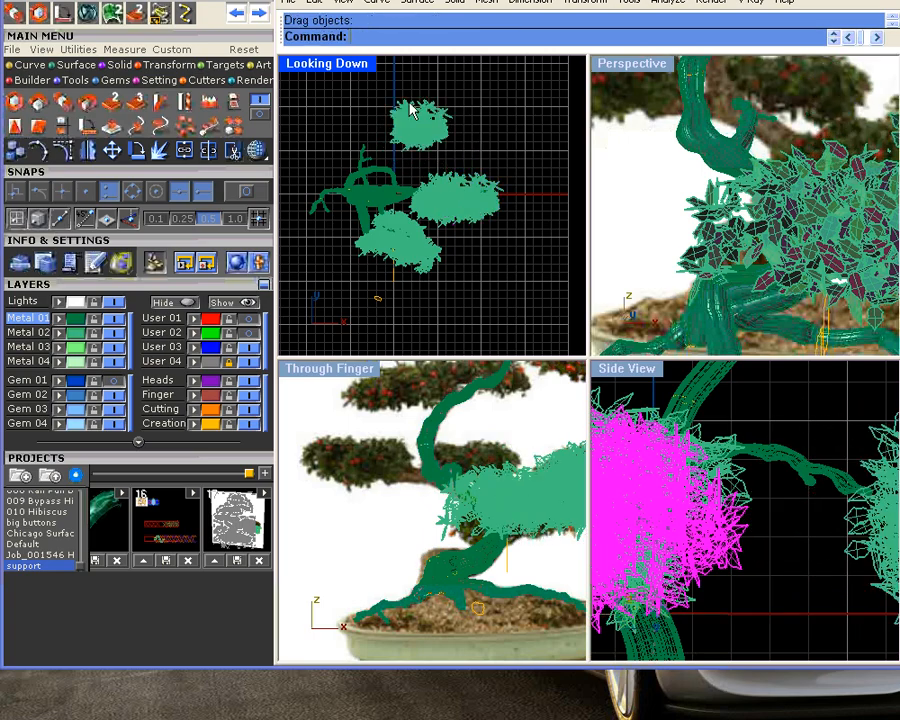
- Rotate the copied foliage cluster roughly a quarter turn counterclockwise in the Looking Down view so it extends towards the rear
left_click_drag(491, 170, 492, 168)
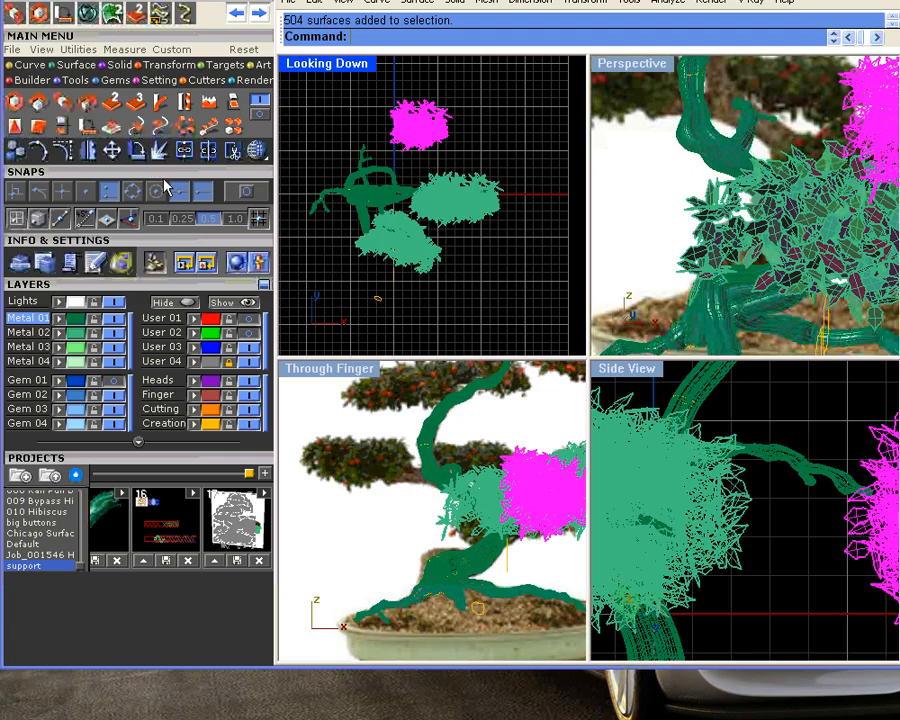
right_click(158, 150)
left_click(388, 122)
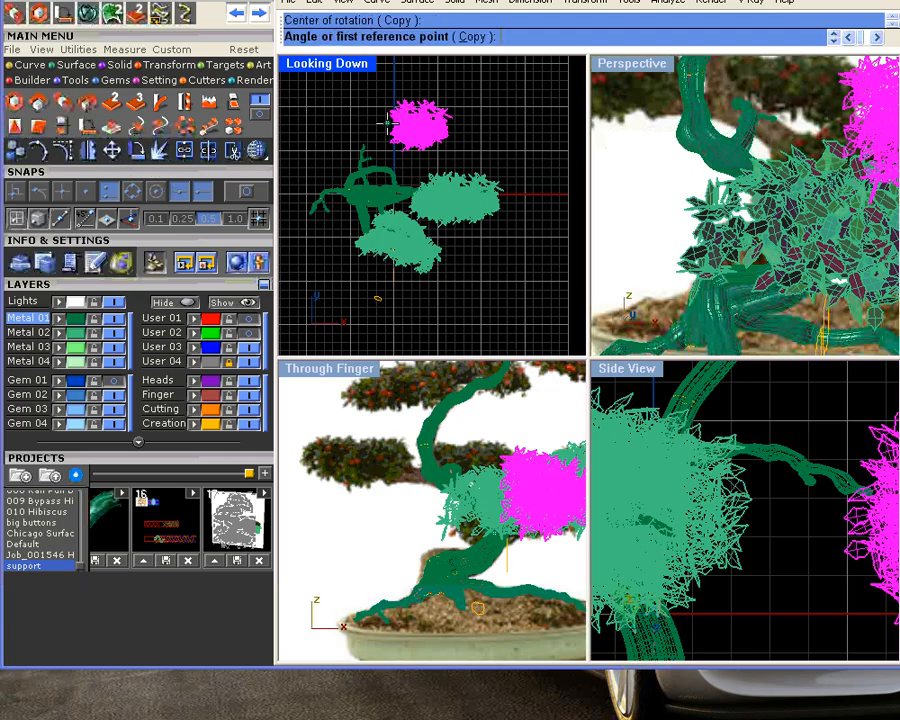
left_click(487, 133)
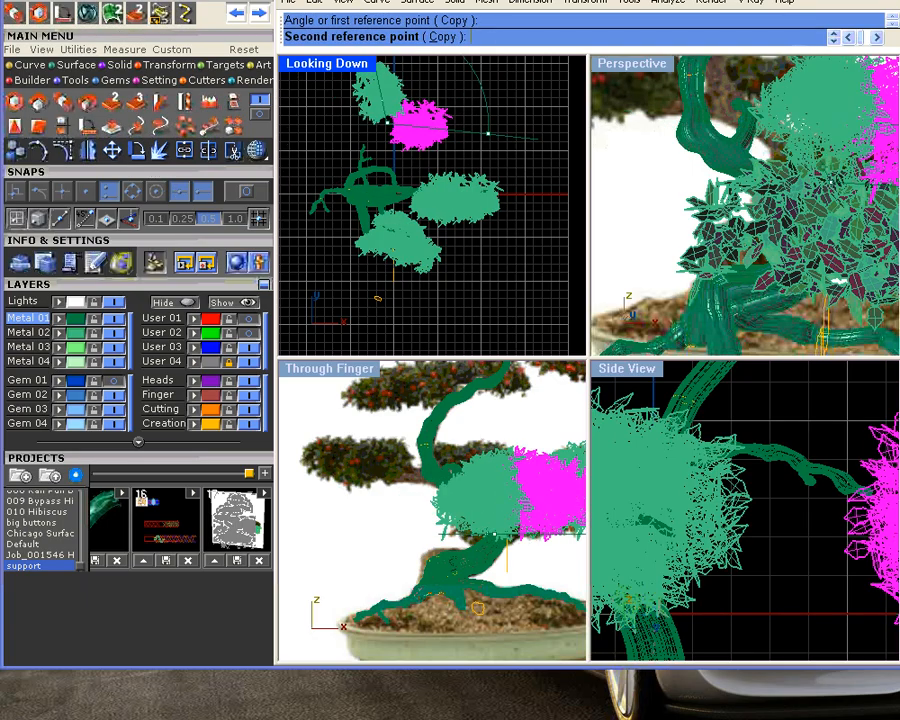
left_click(444, 141)
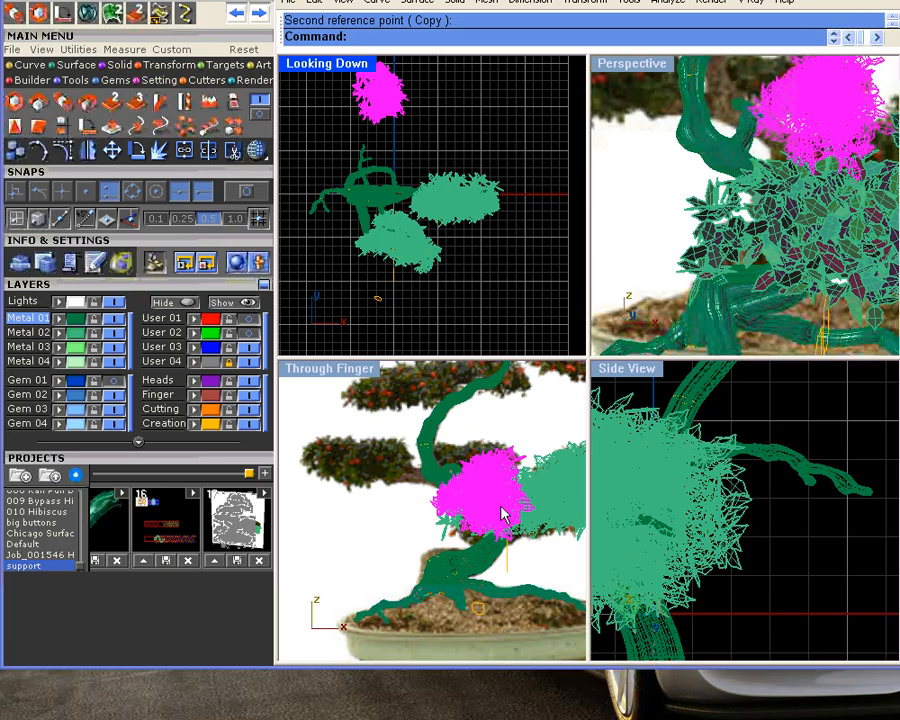
- Rotate the copied cluster in the Through Finger view and move it onto the rear branch in the Looking Down view
right_click(158, 150)
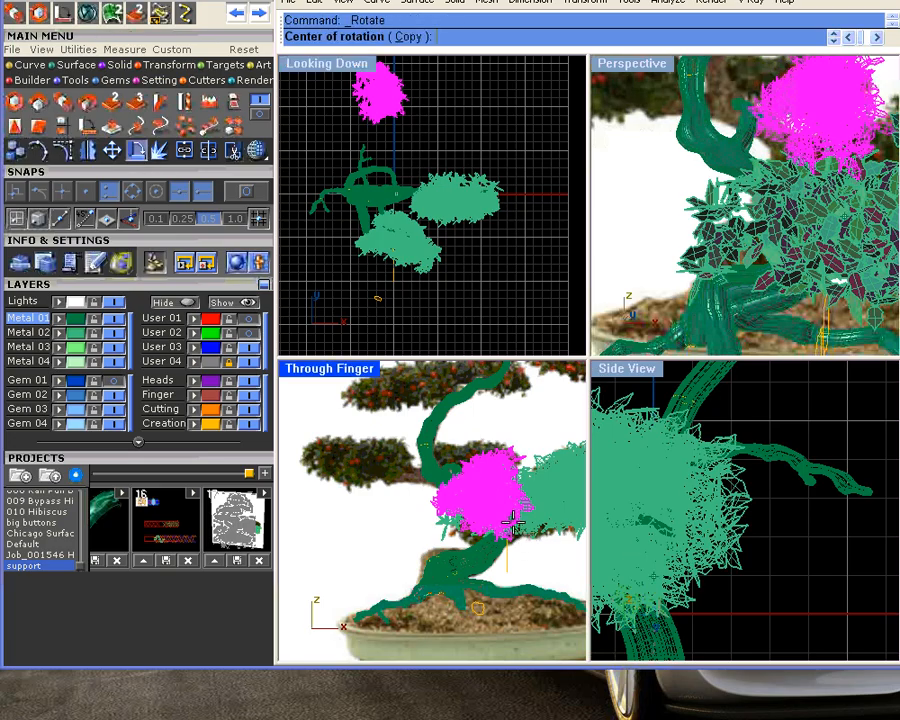
left_click(490, 495)
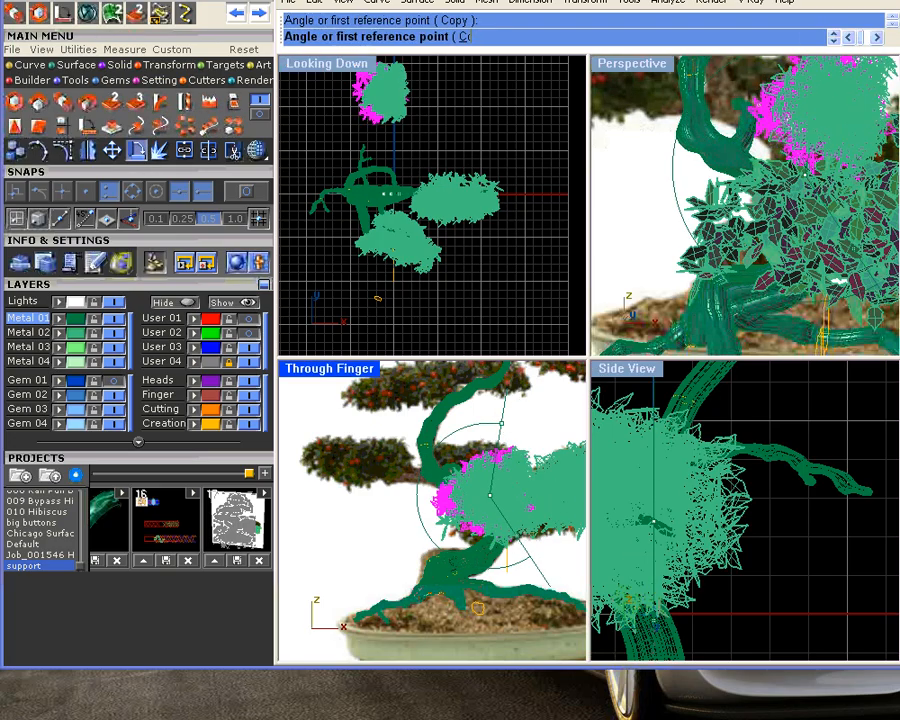
left_click(538, 528)
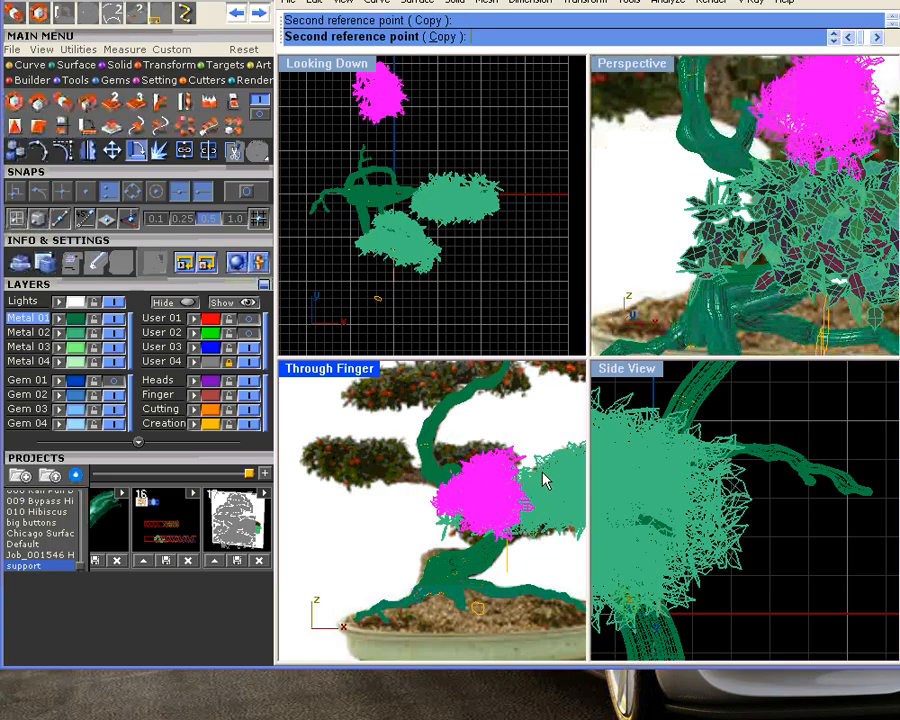
left_click(543, 480)
left_click_drag(386, 115, 367, 172)
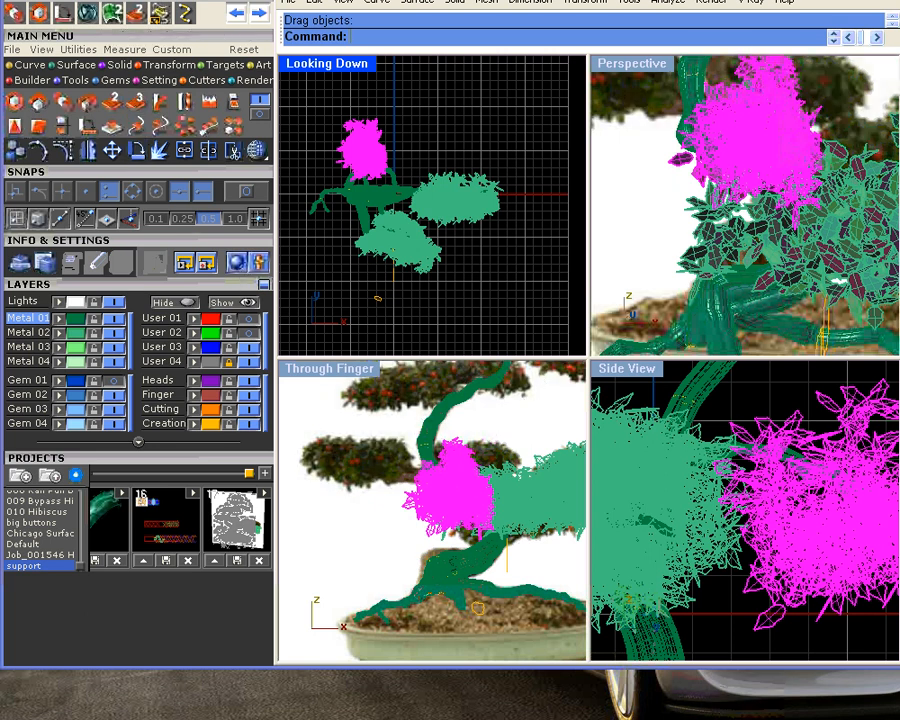
- Rotate the rear cluster further in the Through Finger view and raise it slightly above its branch
left_click(97, 106)
left_click(453, 488)
left_click(487, 439)
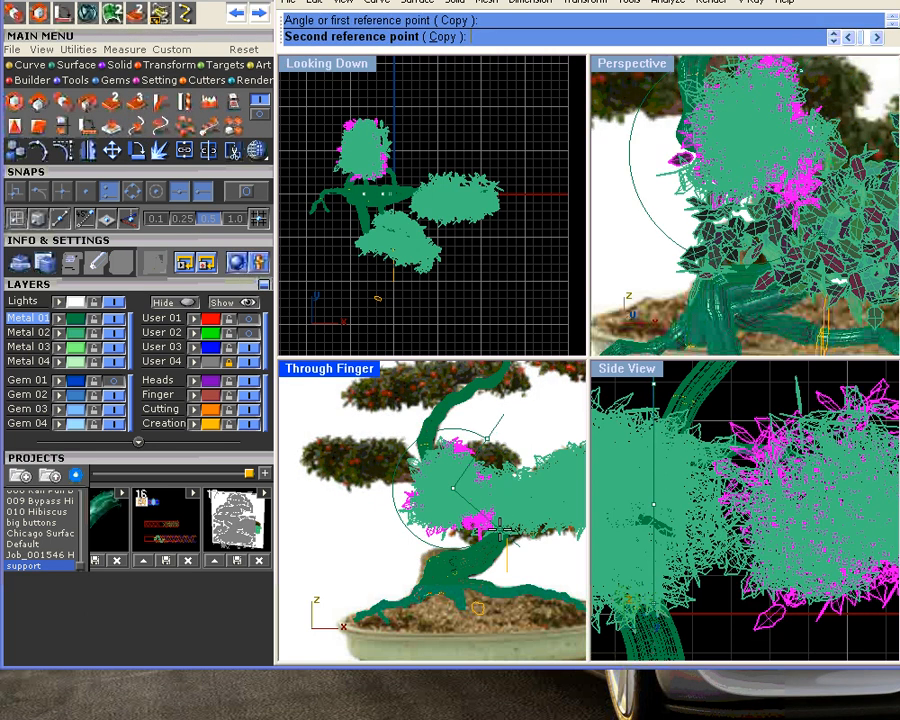
left_click(446, 496)
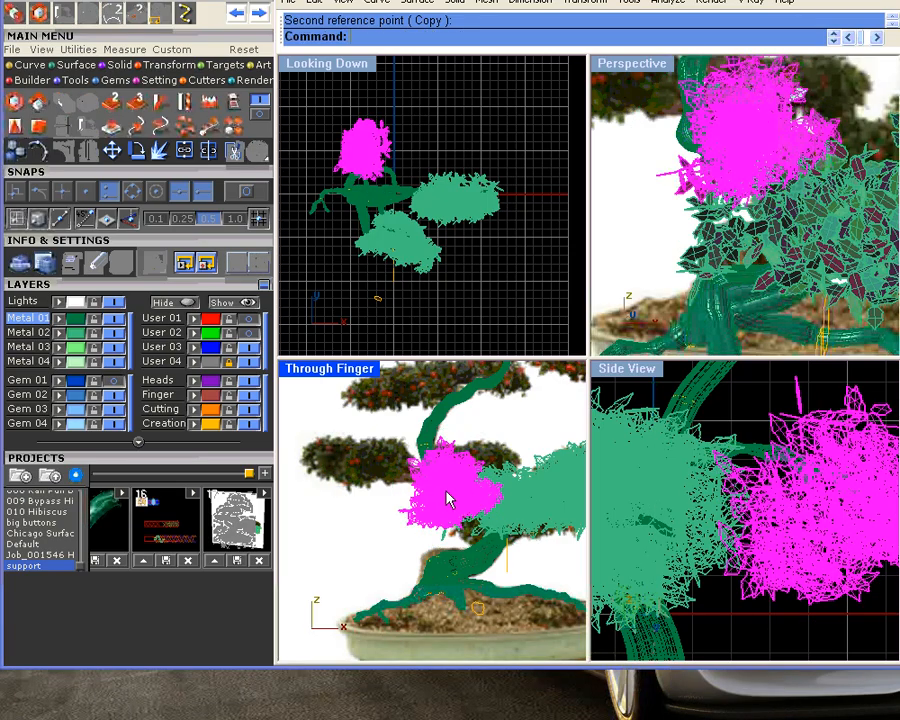
left_click_drag(448, 473, 444, 465)
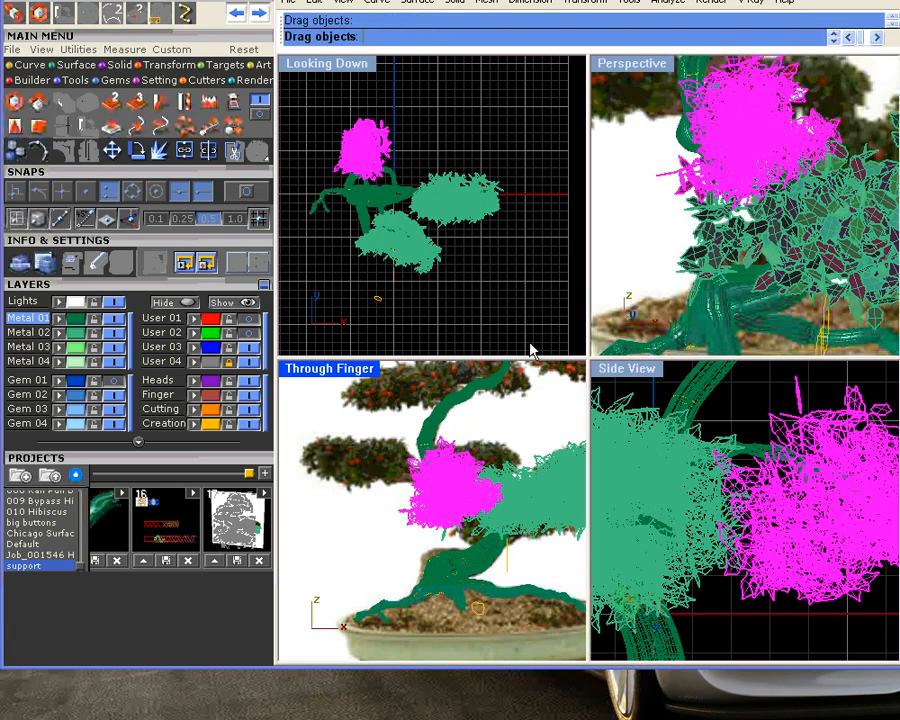
scroll(739, 458, "down", 5)
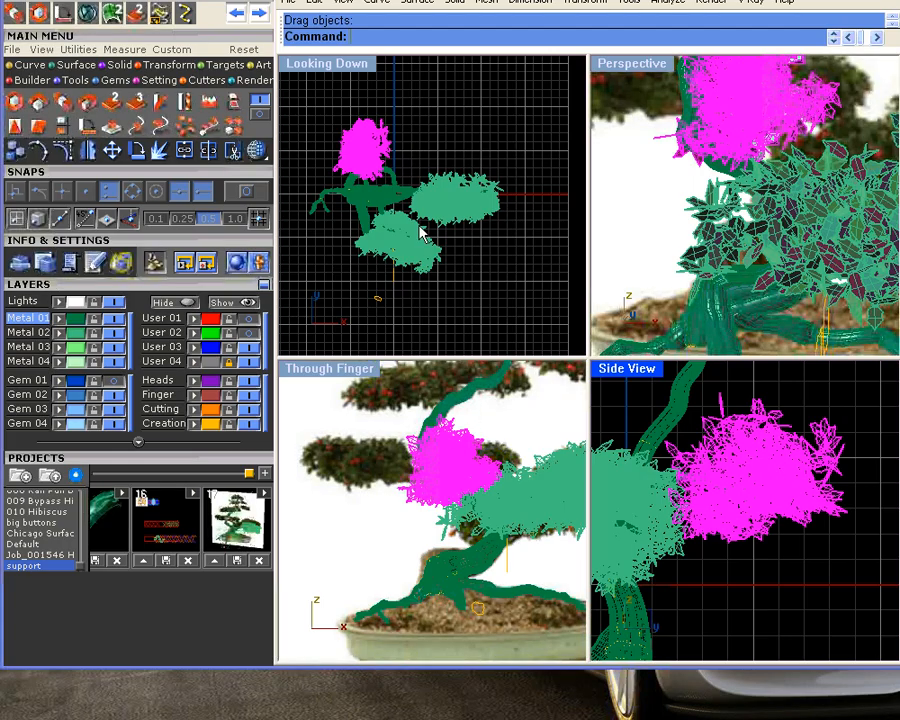
left_click(416, 107)
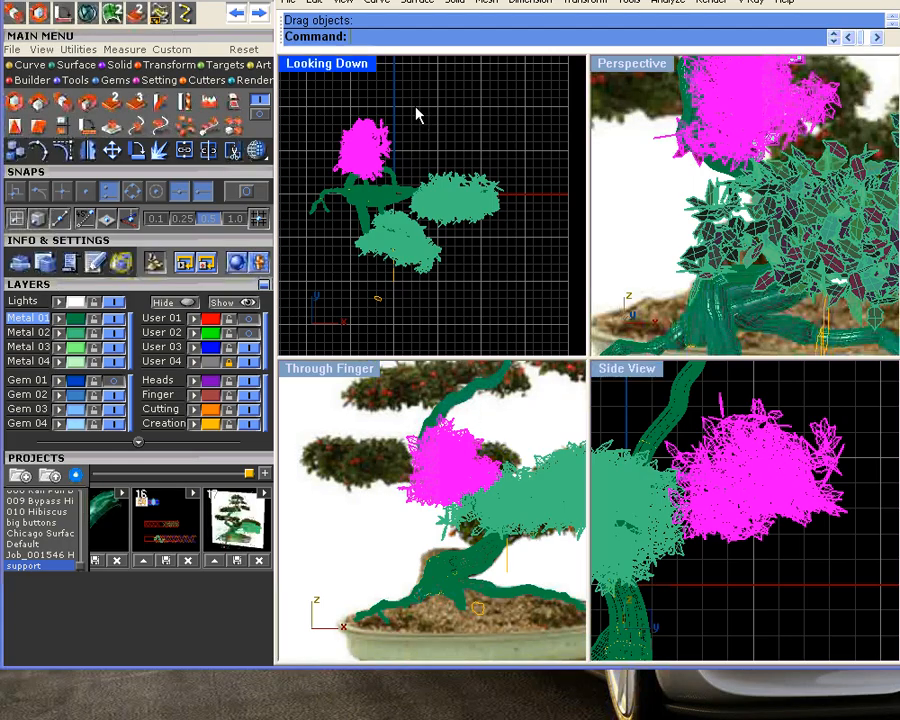
- Make Metal 02 the current layer and hide the Metal 01 and Creation layers to isolate the foliage
left_click(115, 318)
left_click(742, 448)
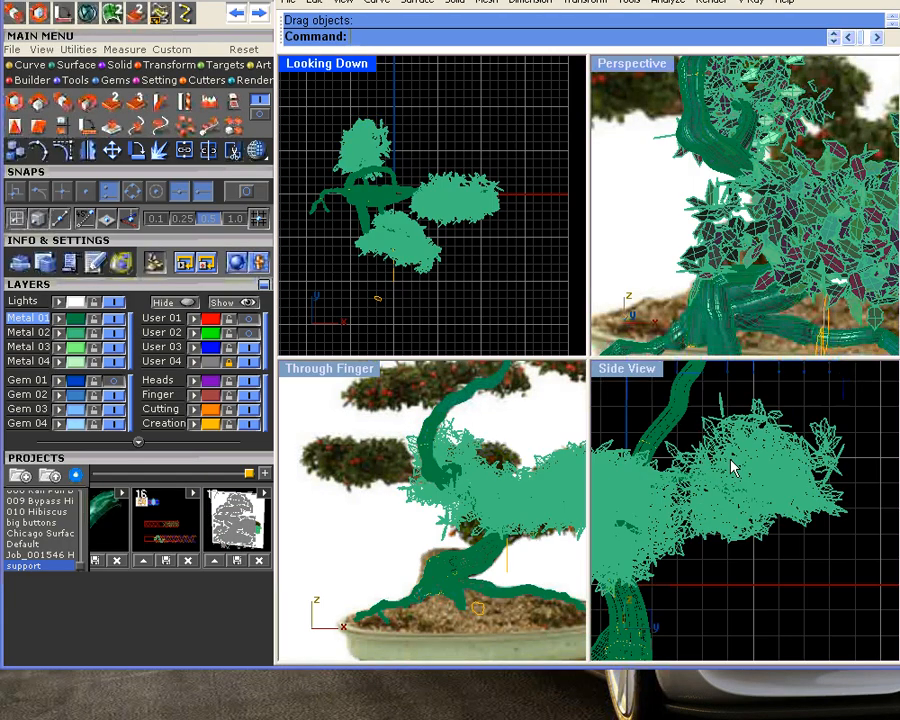
left_click(40, 332)
left_click(115, 318)
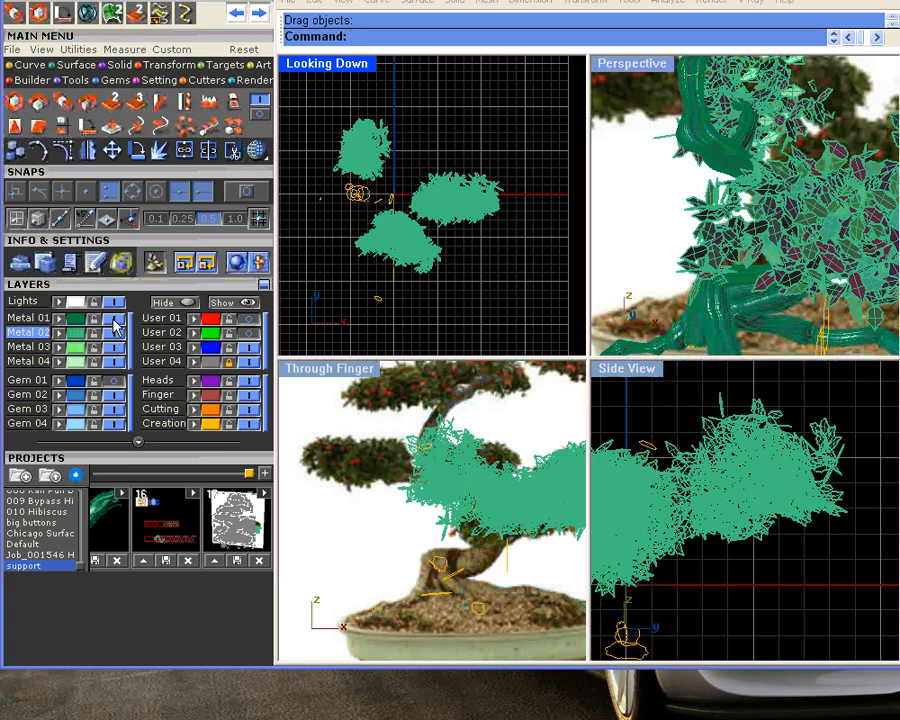
left_click(248, 424)
- Select the upper leaves of the rear cluster in the Through Finger view and move them down and inward to flatten it
scroll(458, 462, "up", 4)
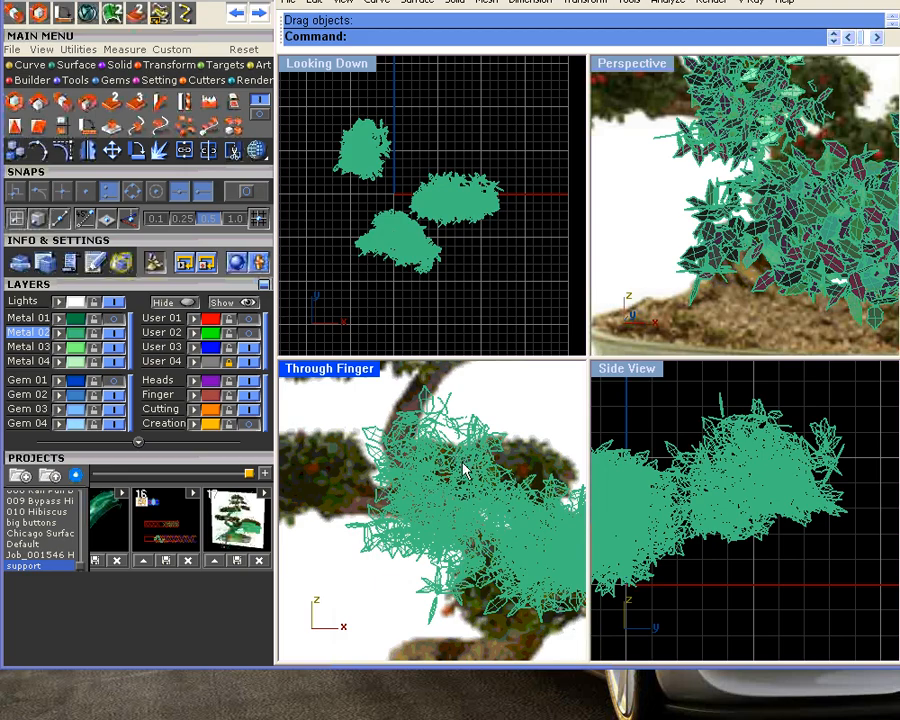
right_click_drag(463, 463, 408, 477)
right_click_drag(385, 422, 415, 440)
left_click_drag(333, 407, 443, 455)
left_click_drag(472, 478, 472, 478)
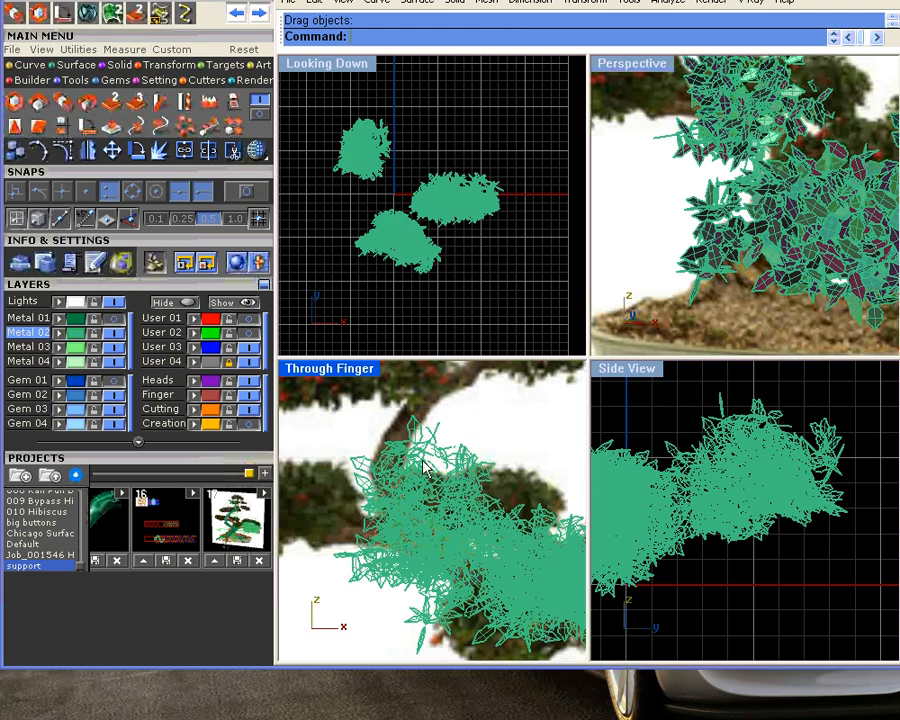
left_click(416, 437)
left_click(470, 486)
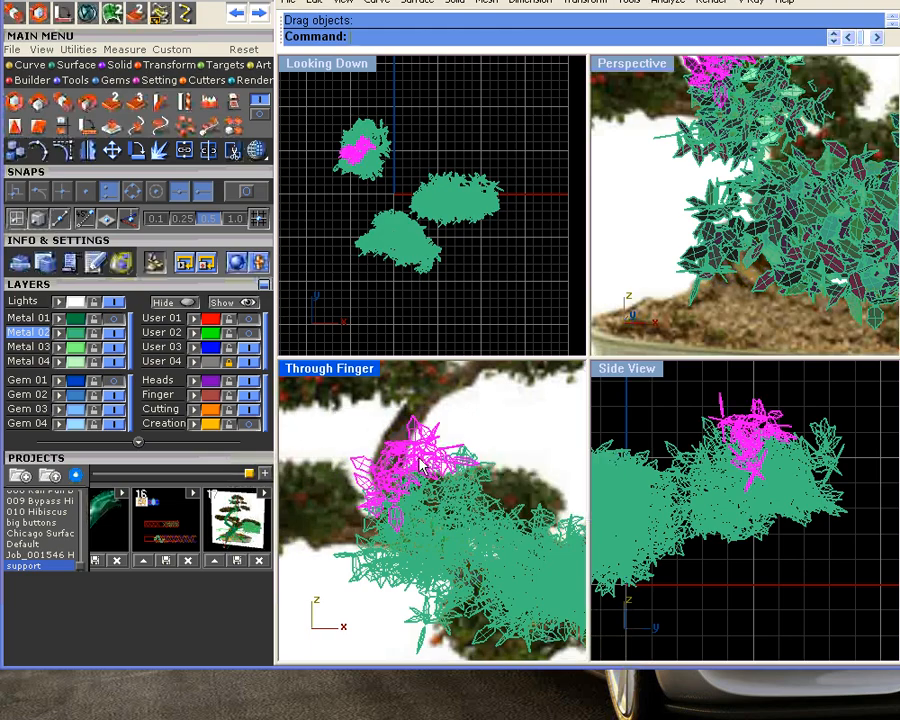
left_click_drag(405, 483, 503, 500)
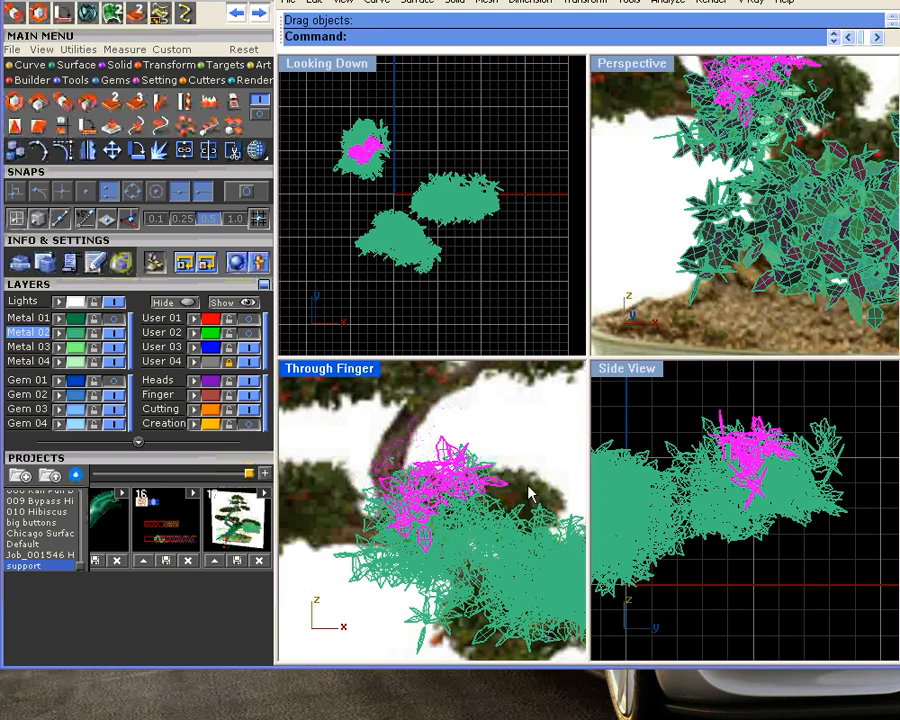
- Select the whole rear cluster and rotate it roughly a quarter turn about its middle in the Looking Down view
scroll(362, 135, "up", 3)
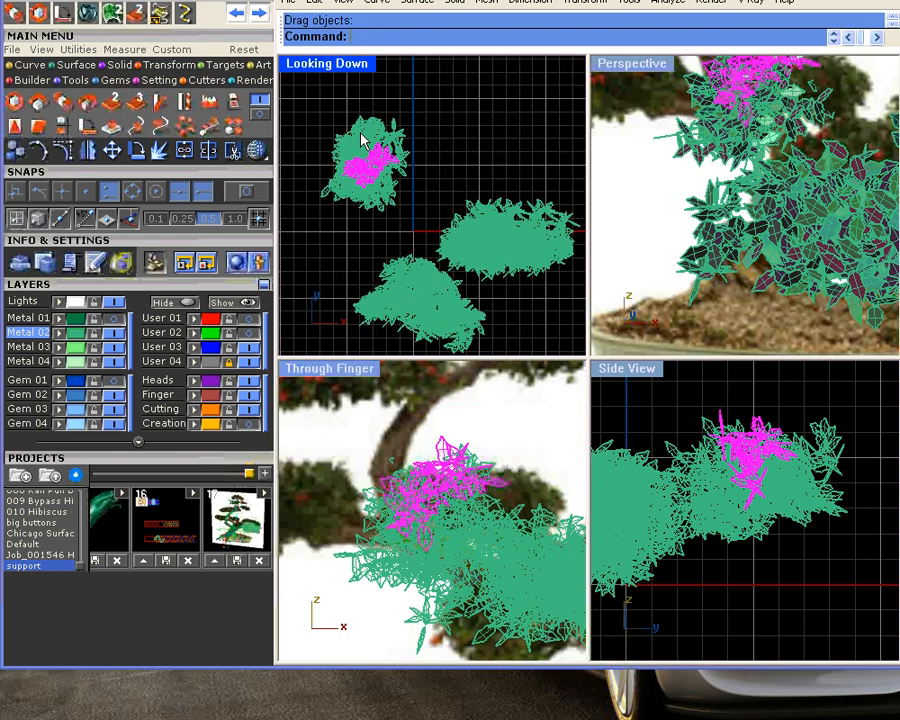
left_click_drag(377, 113, 518, 256)
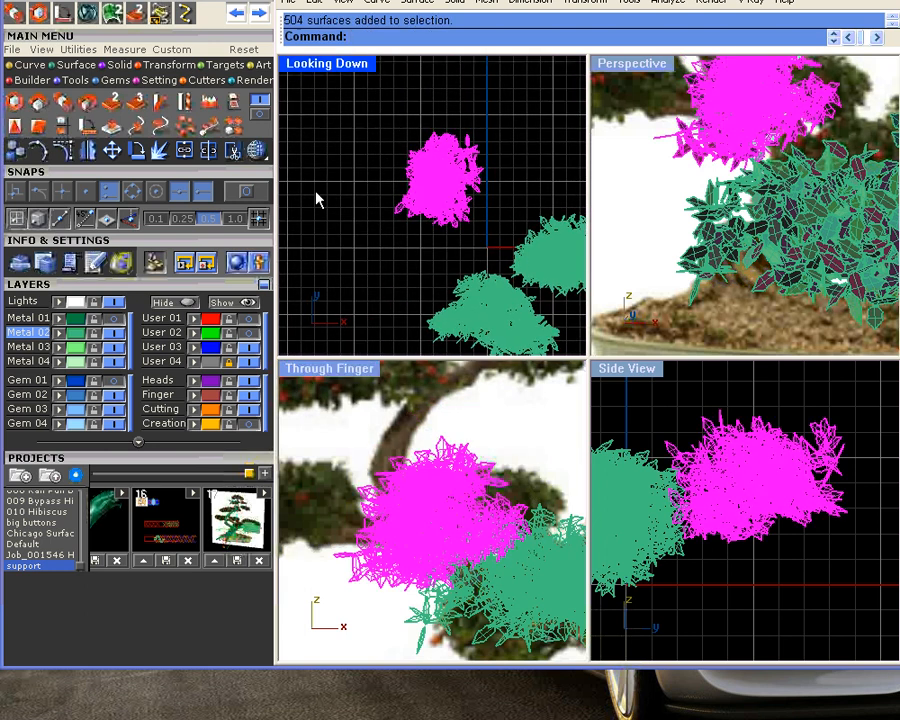
left_click(138, 150)
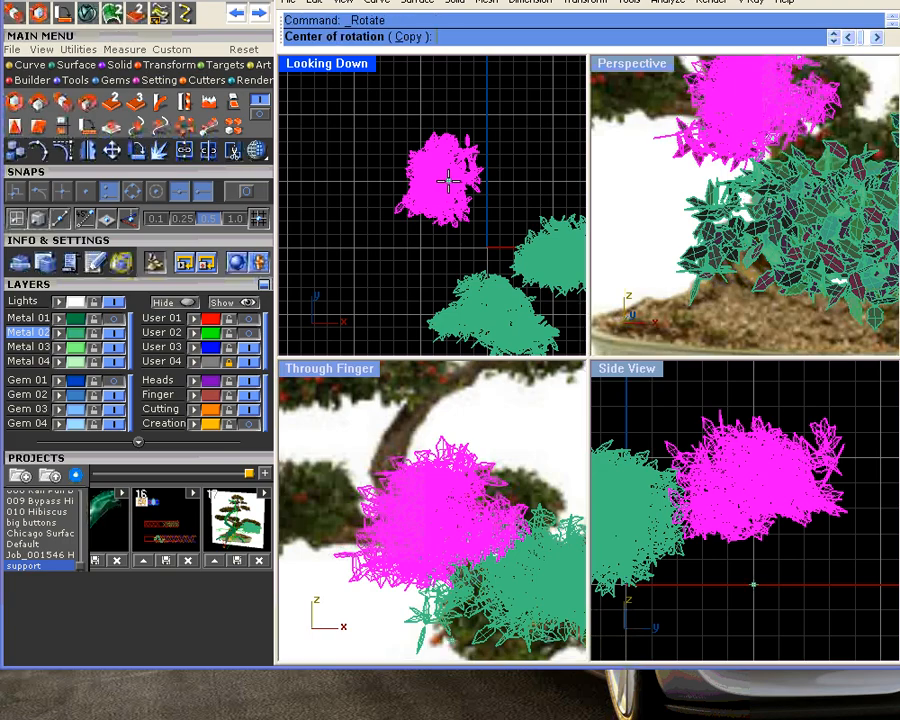
left_click(447, 178)
left_click(466, 126)
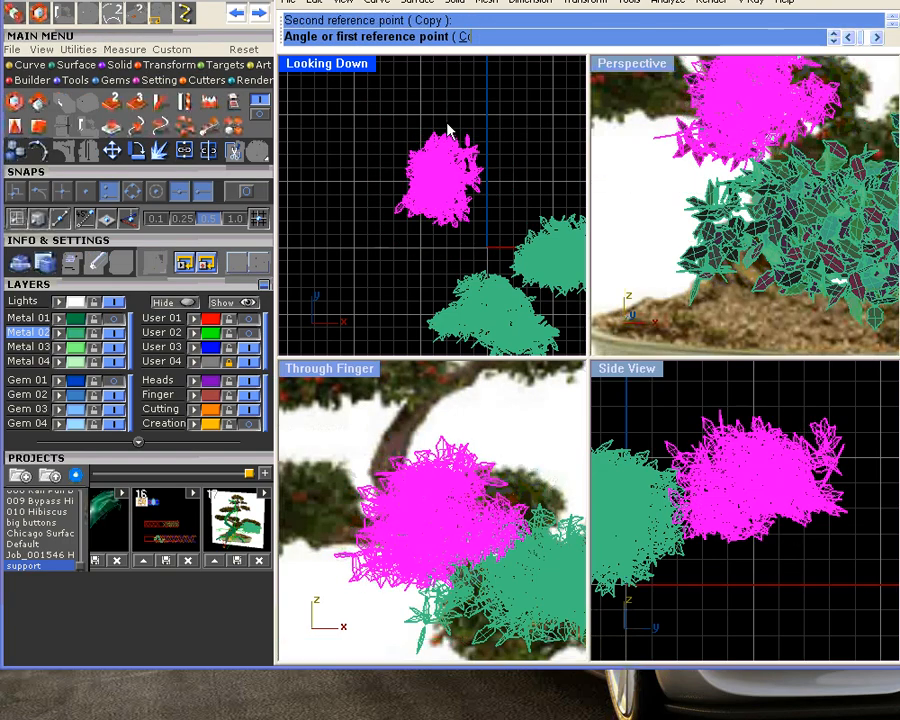
key("Return")
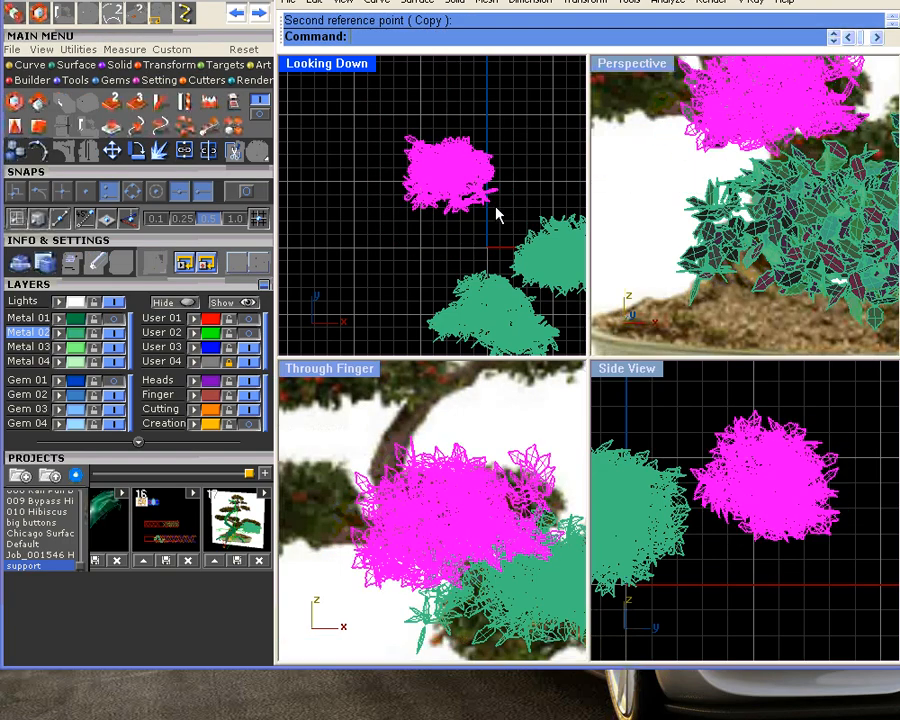
- Shift a group of leaves along the rear cluster's back edge slightly outward in the Looking Down view
left_click(473, 224)
left_click_drag(441, 114, 488, 173)
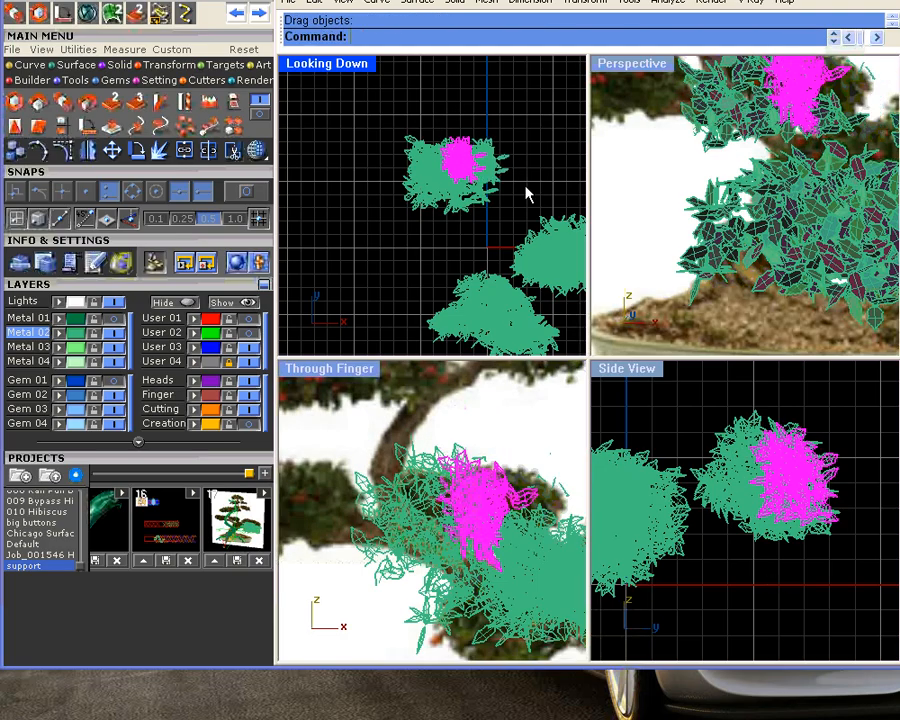
left_click(532, 186)
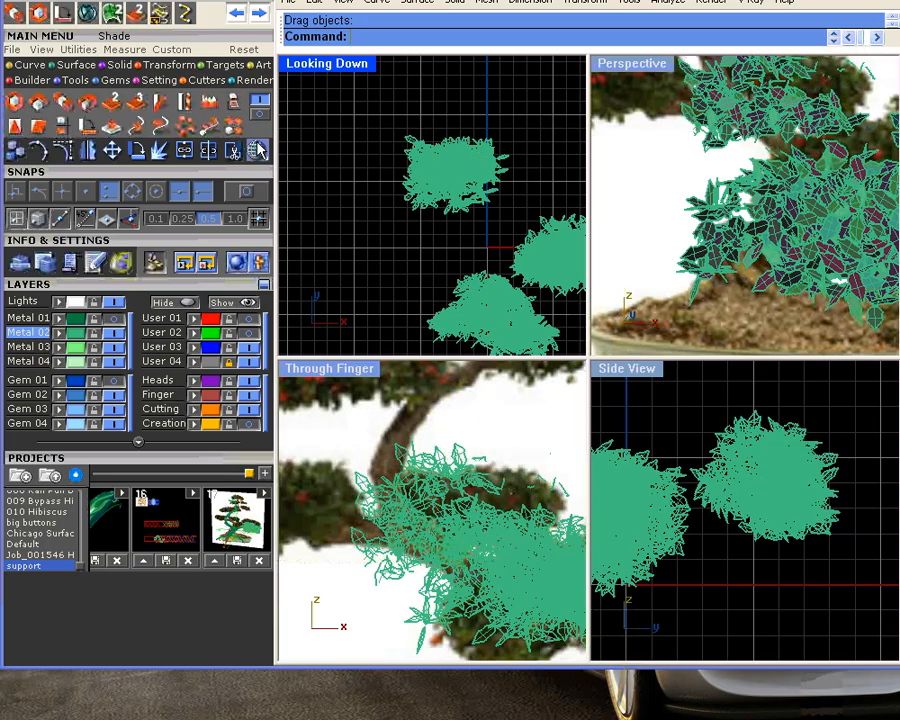
- Undo the last leaf move, inspect the cluster in the Through Finger and Perspective views, and redo the move
left_click(237, 14)
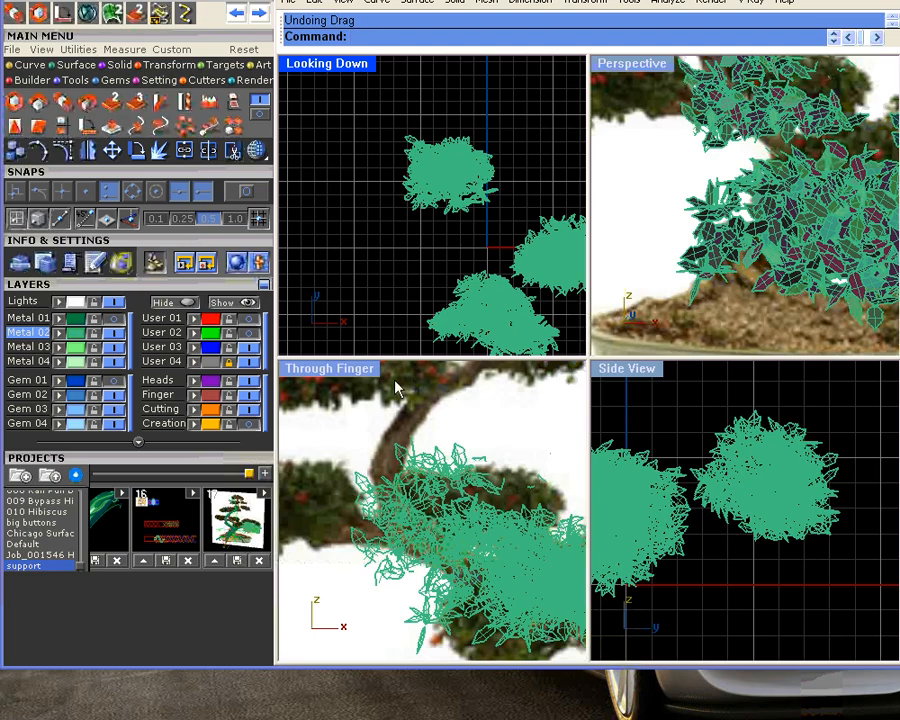
scroll(425, 446, "down", 5)
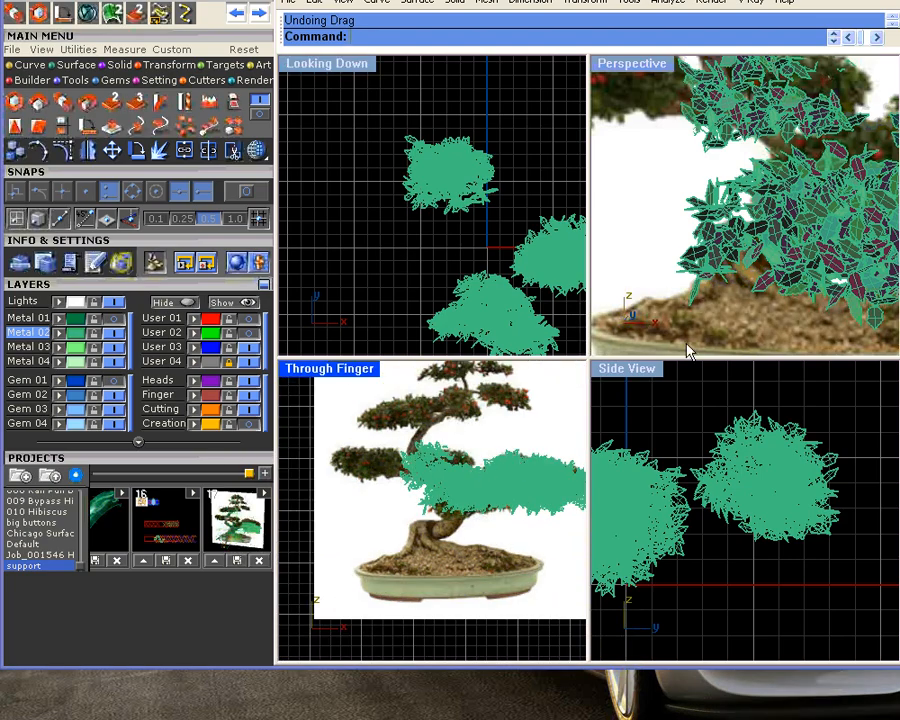
right_click_drag(792, 174, 610, 205)
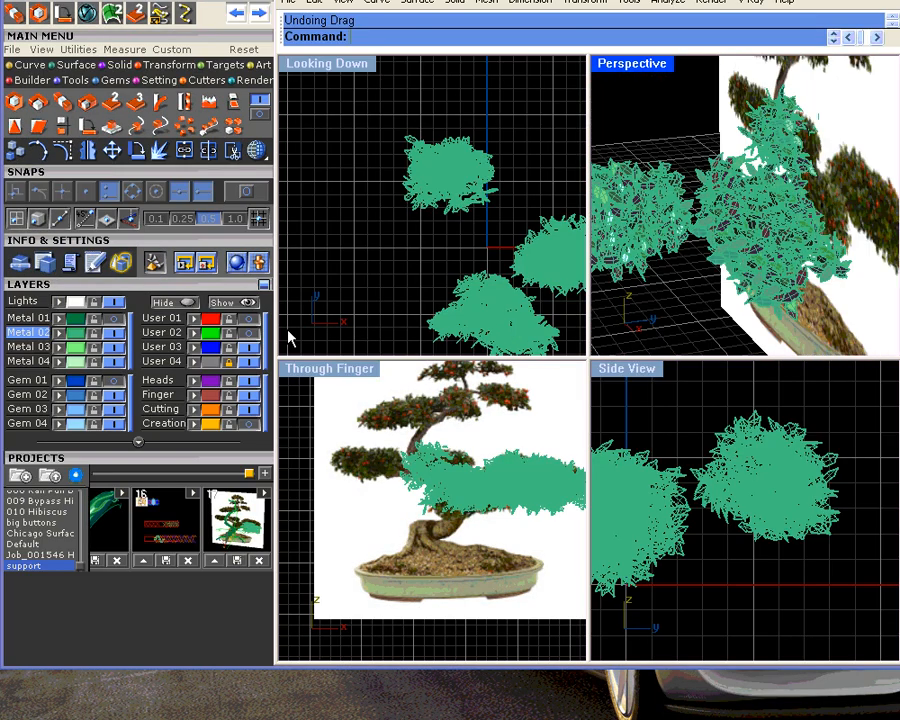
left_click(258, 14)
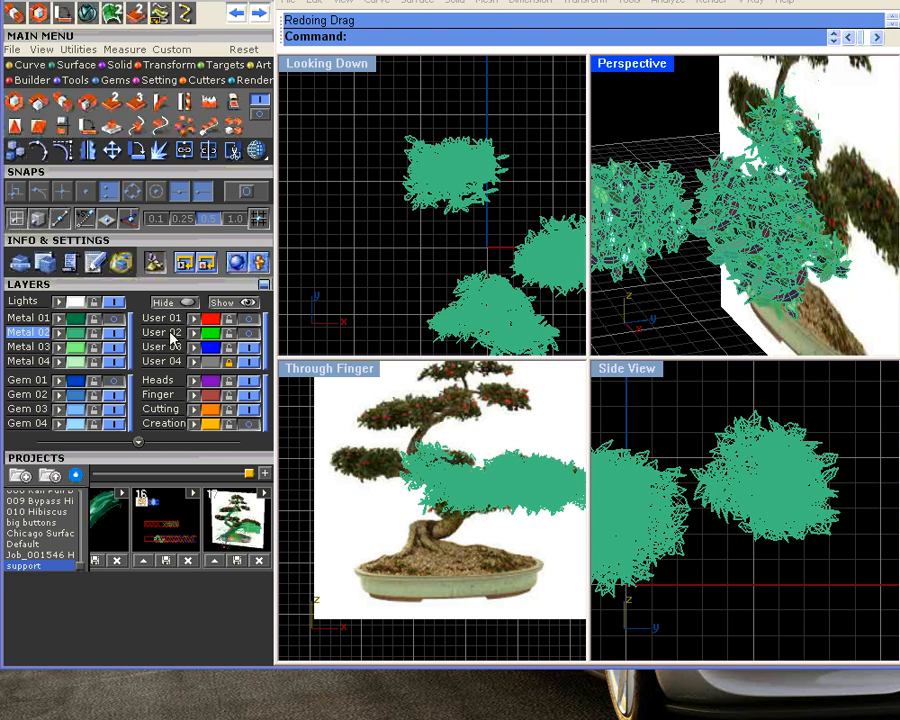
- Unlock the User 04 layer and move the reference picture plane back behind the rear foliage cluster
left_click(248, 363)
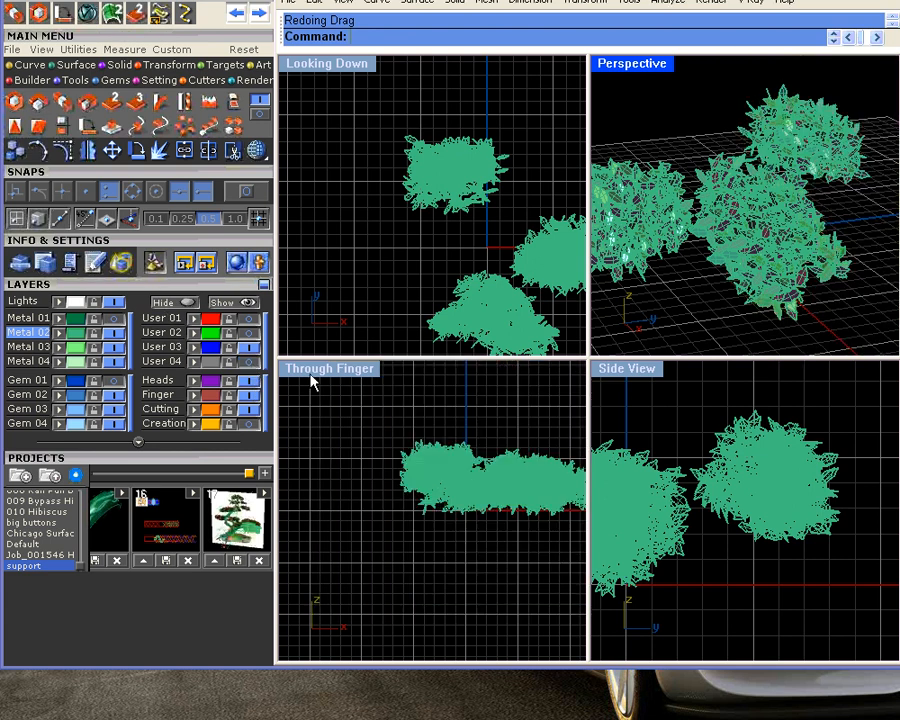
right_click_drag(497, 422, 433, 420)
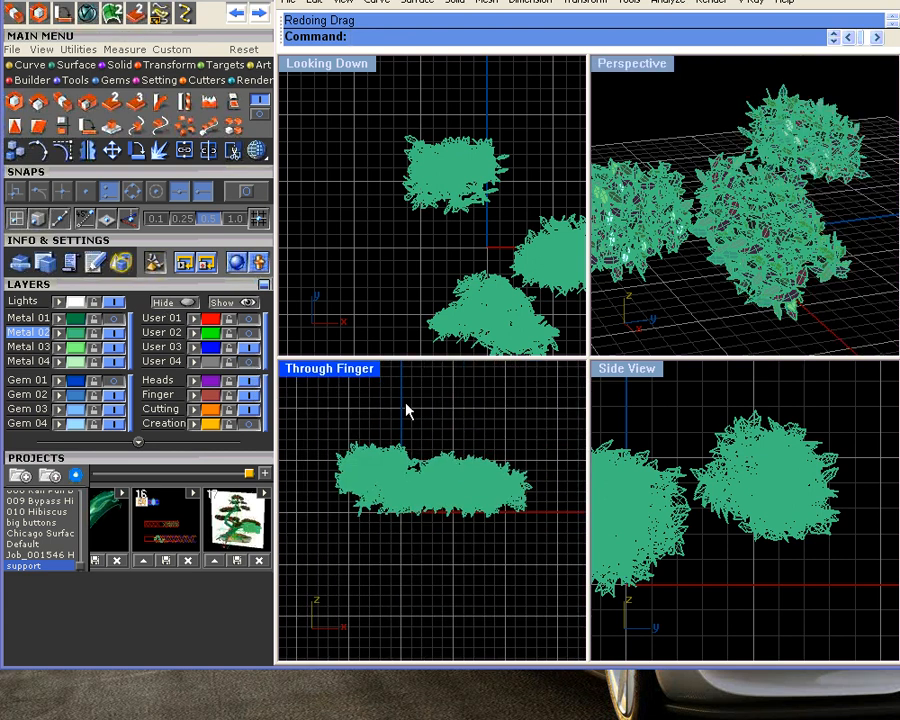
left_click(247, 362)
left_click(496, 432)
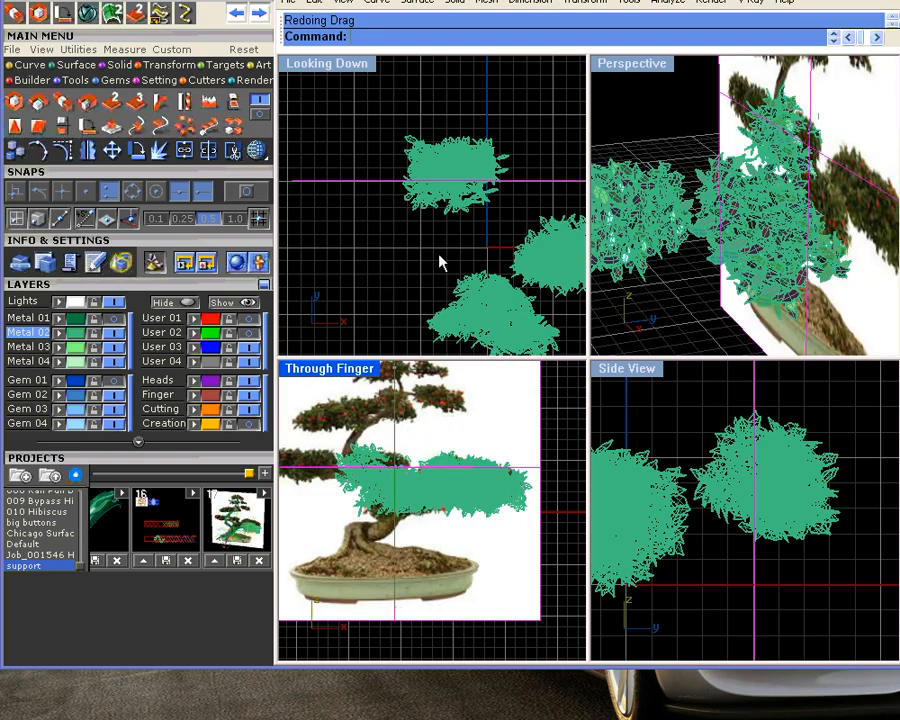
scroll(438, 252, "down", 4)
scroll(444, 274, "down", 1)
scroll(458, 424, "down", 3)
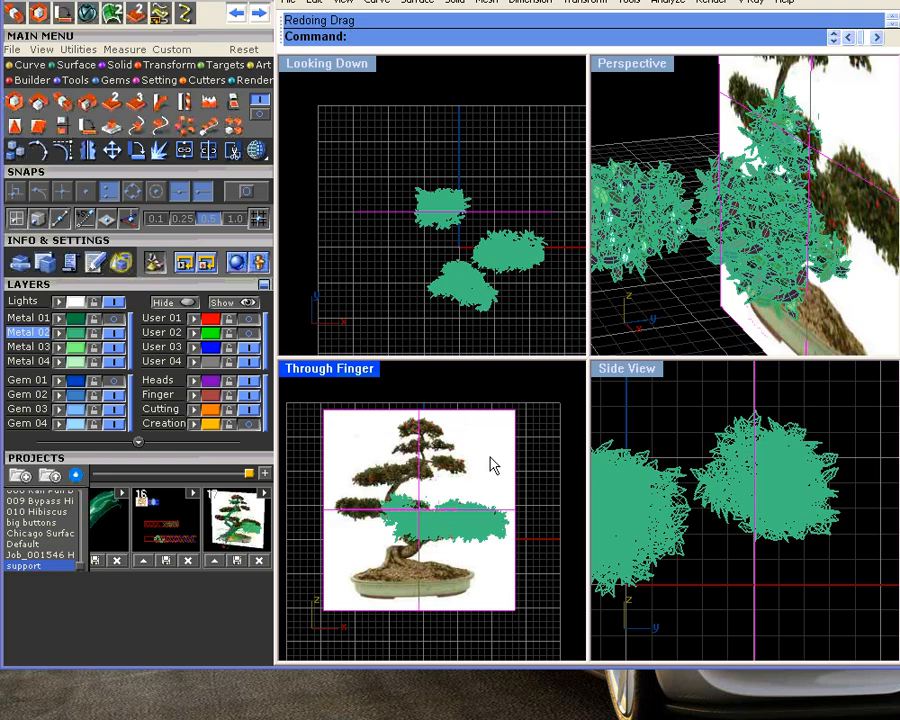
left_click_drag(485, 451, 492, 496, "ctrl")
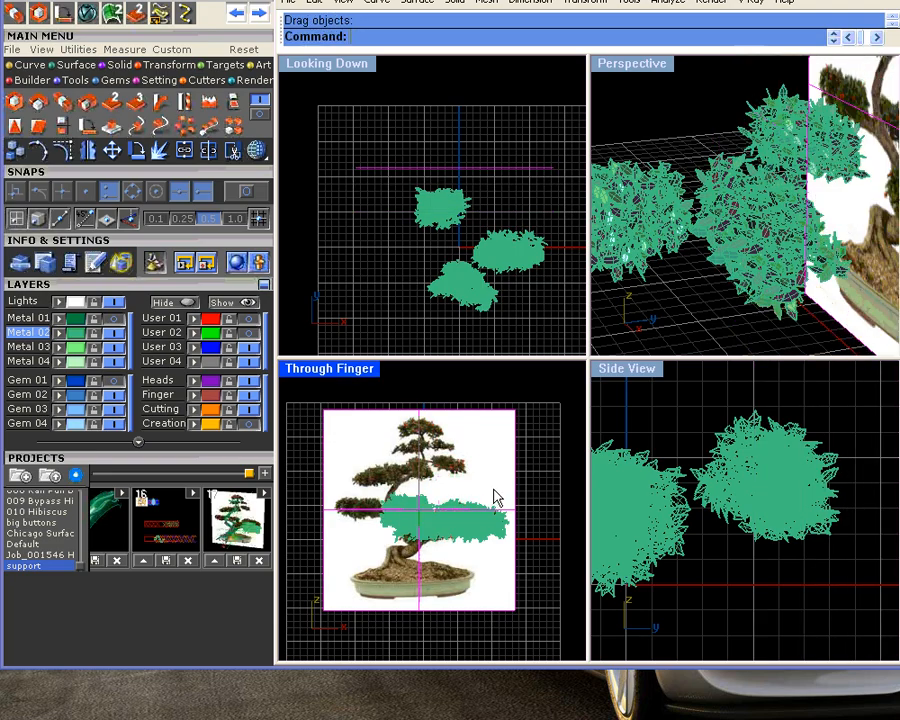
- Deselect the reference picture plane and compare the leaf clusters with it in the Through Finger view
left_click(530, 465)
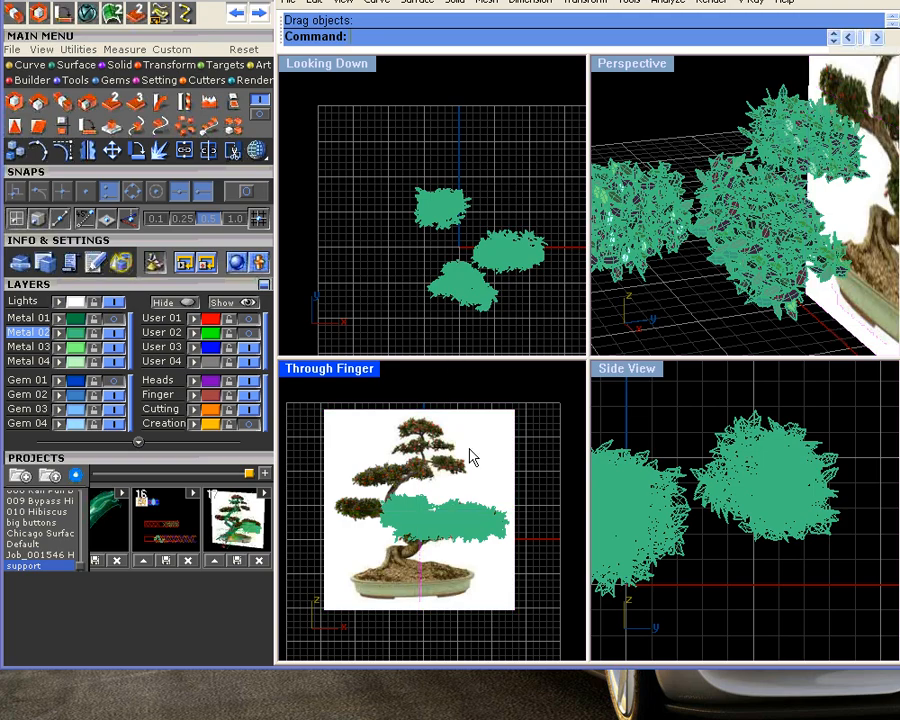
scroll(425, 513, "up", 4)
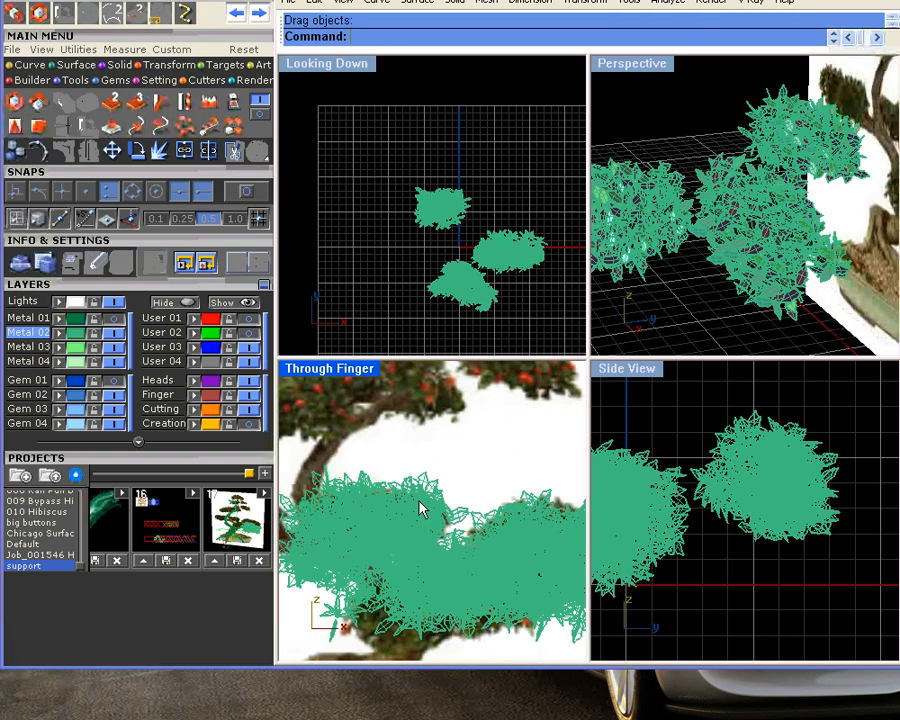
scroll(447, 485, "down", 3)
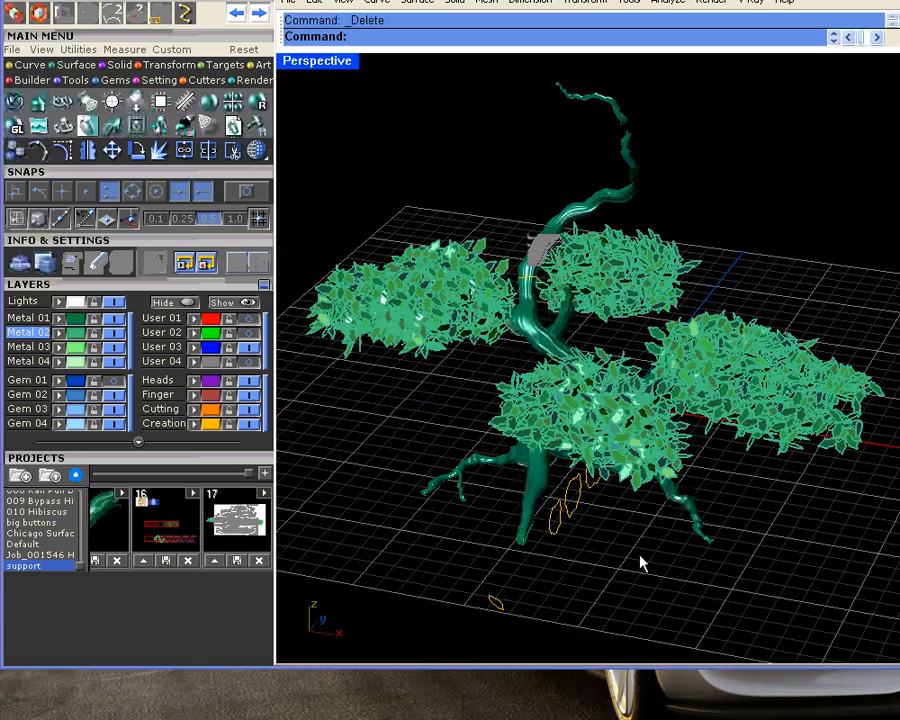
- Make Metal 01 the current layer, hide the Metal 02 leaves and inspect the bare trunk and branches in Perspective
left_click(94, 319)
left_click(114, 332)
right_click_drag(443, 362, 512, 324)
right_click_drag(386, 258, 330, 262)
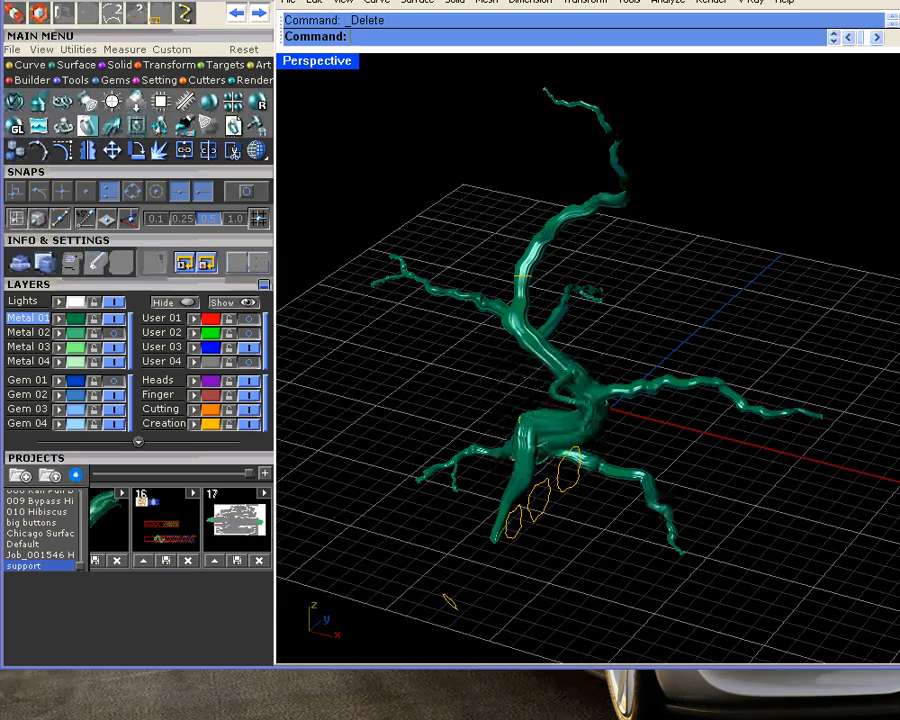
right_click_drag(464, 334, 502, 304)
right_click_drag(644, 366, 573, 256)
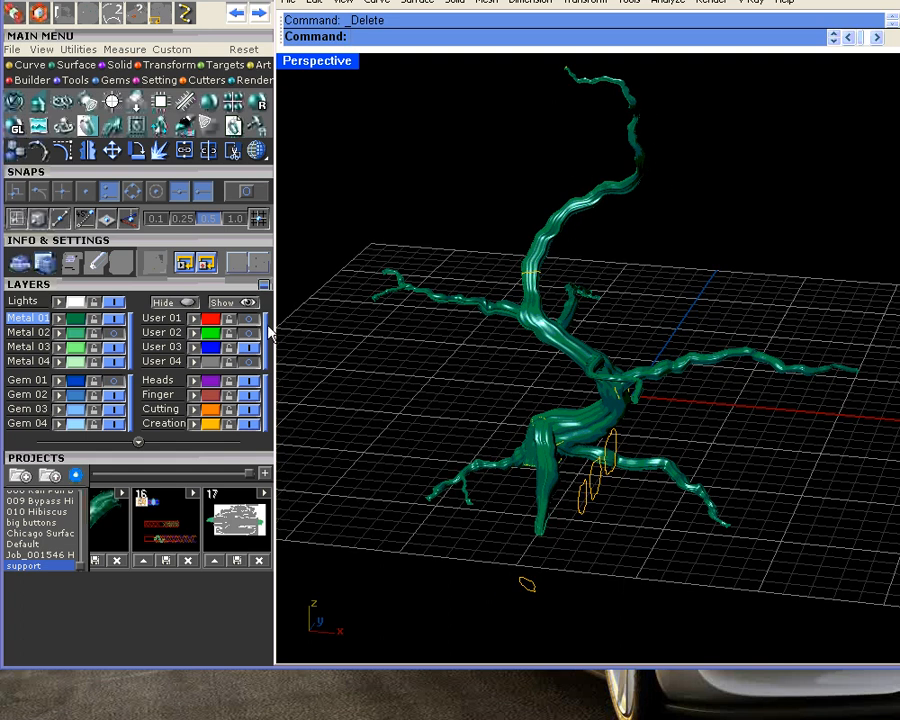
- Show the Metal 02 leaf layer again and inspect the lower foliage clusters from above and from the front
left_click(116, 334)
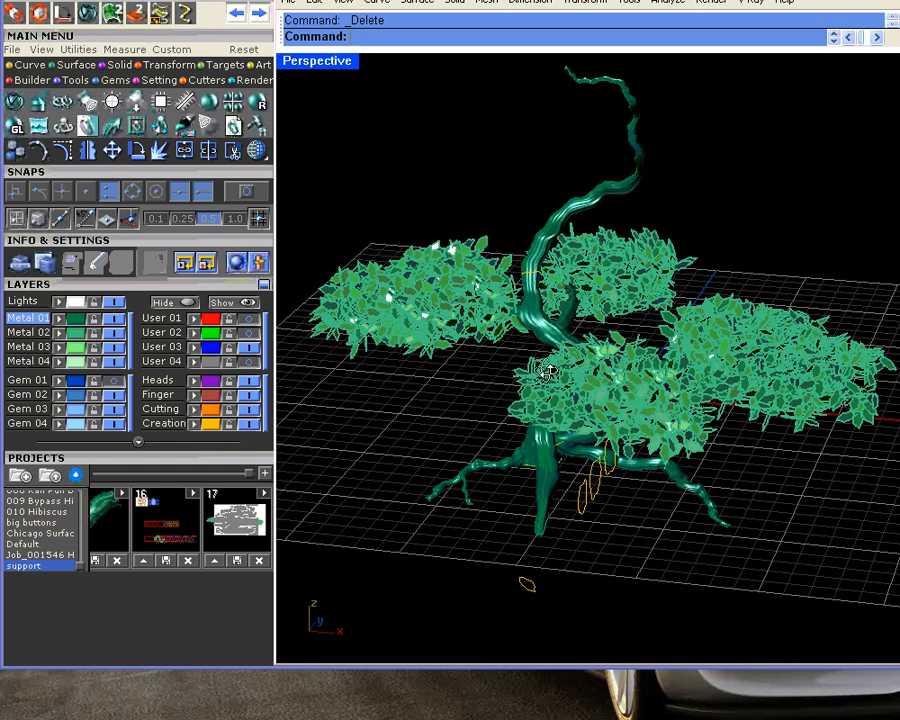
right_click_drag(544, 368, 398, 343)
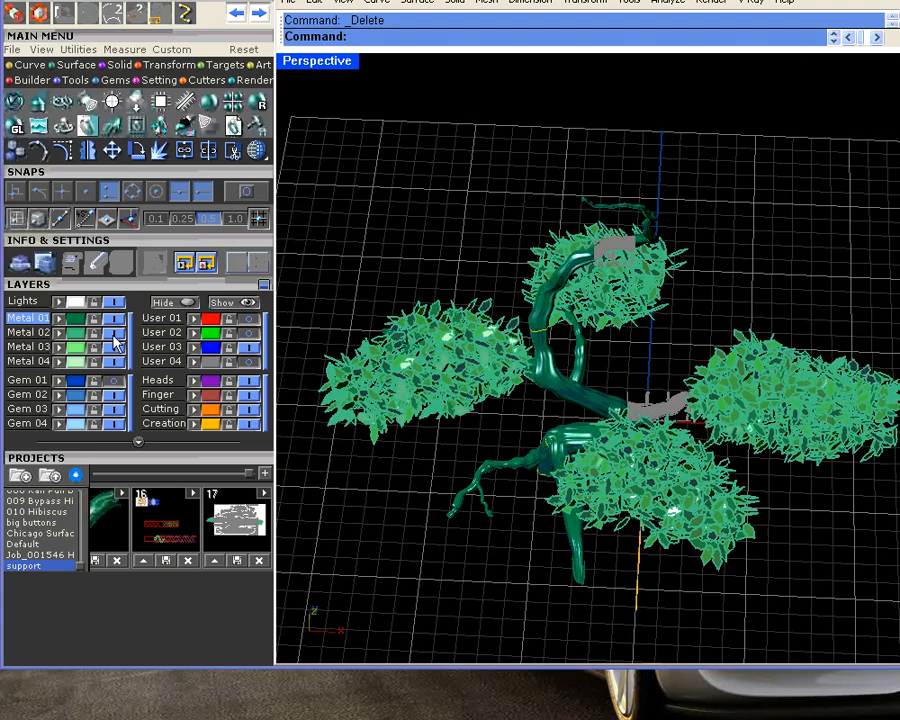
right_click_drag(513, 372, 509, 253)
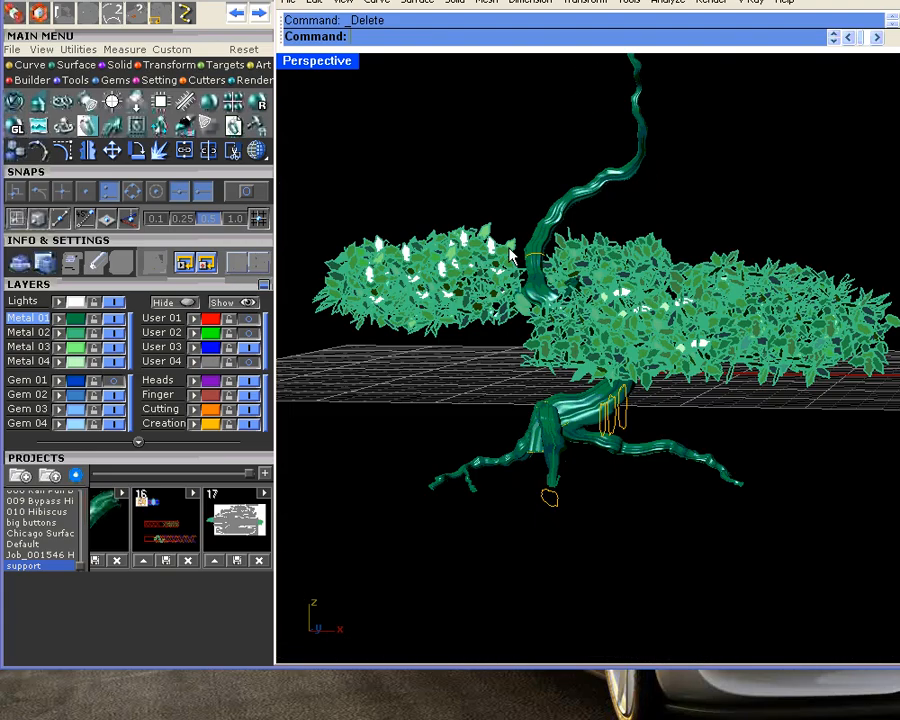
right_click_drag(580, 330, 540, 368)
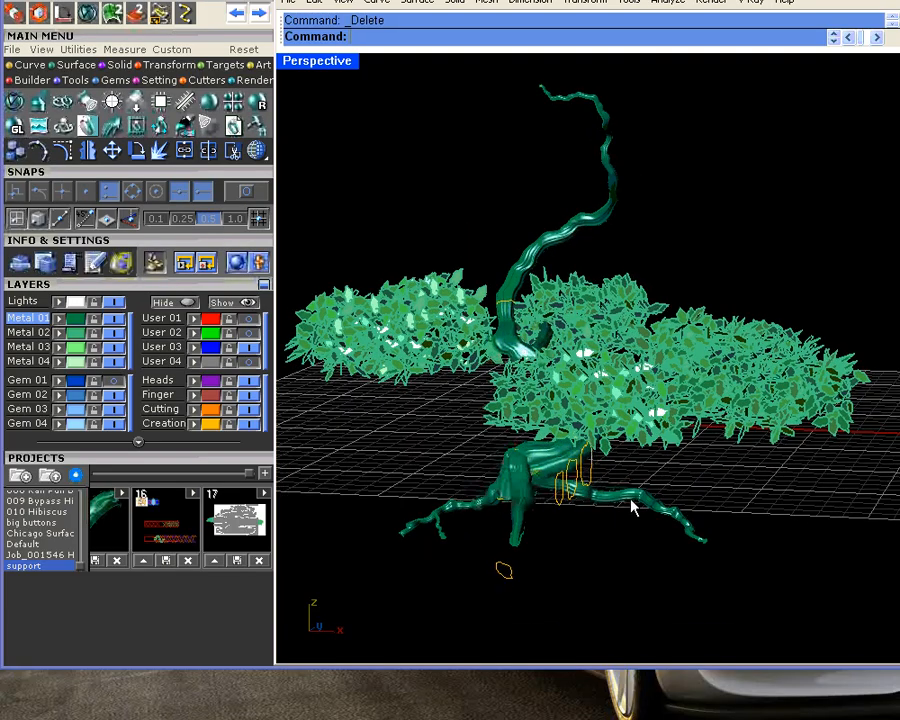
right_click_drag(583, 518, 612, 497)
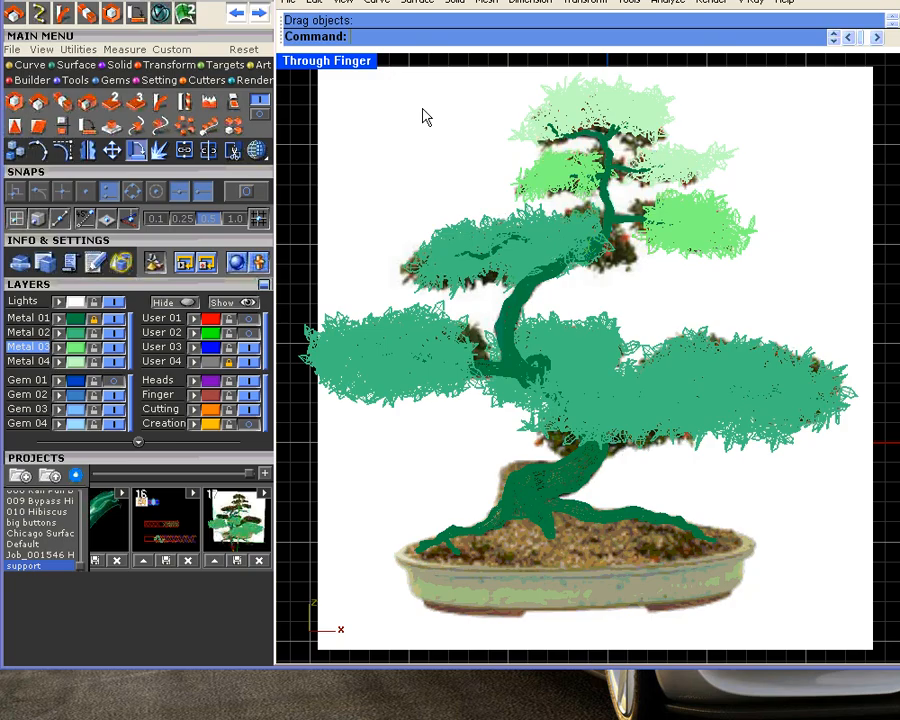
- Enlarge the Perspective view and hide the User 04 reference picture layer to see the tree alone
double_click(358, 66)
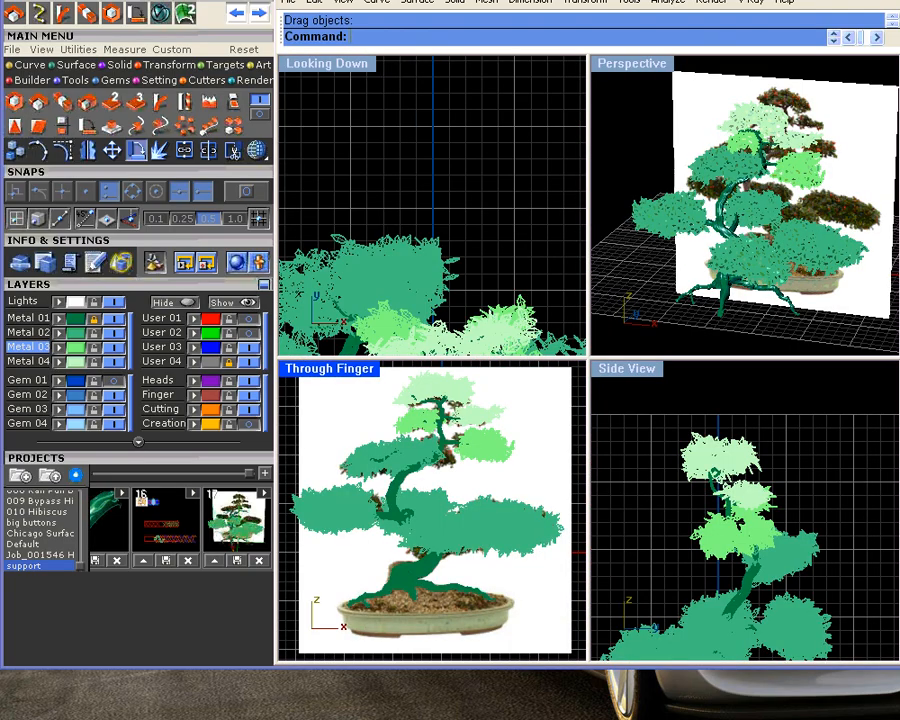
left_click(655, 66)
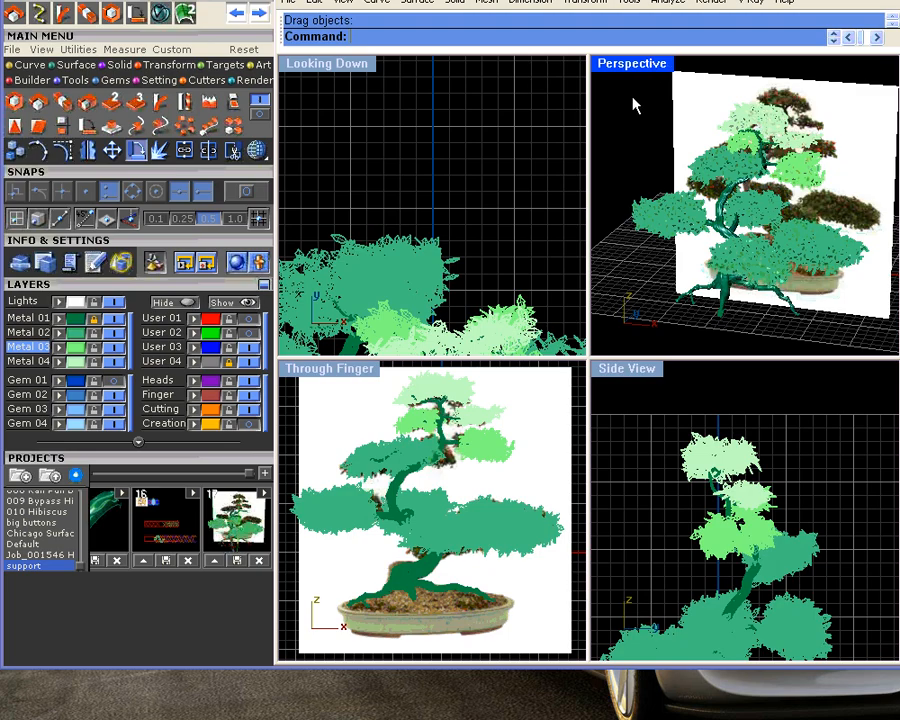
double_click(632, 64)
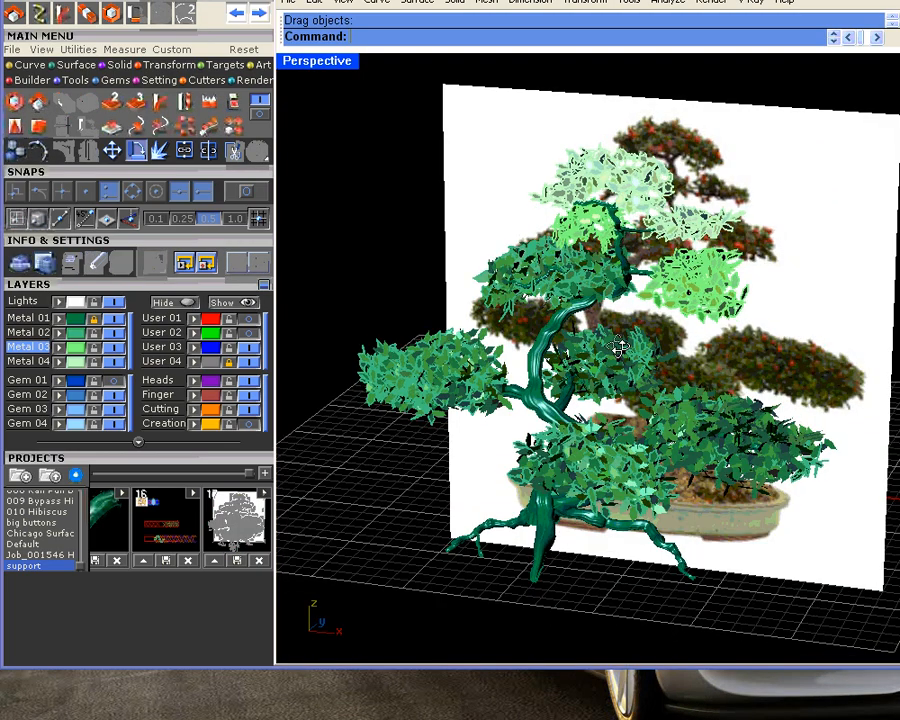
right_click_drag(619, 347, 600, 380)
left_click(249, 362)
right_click_drag(862, 414, 886, 426)
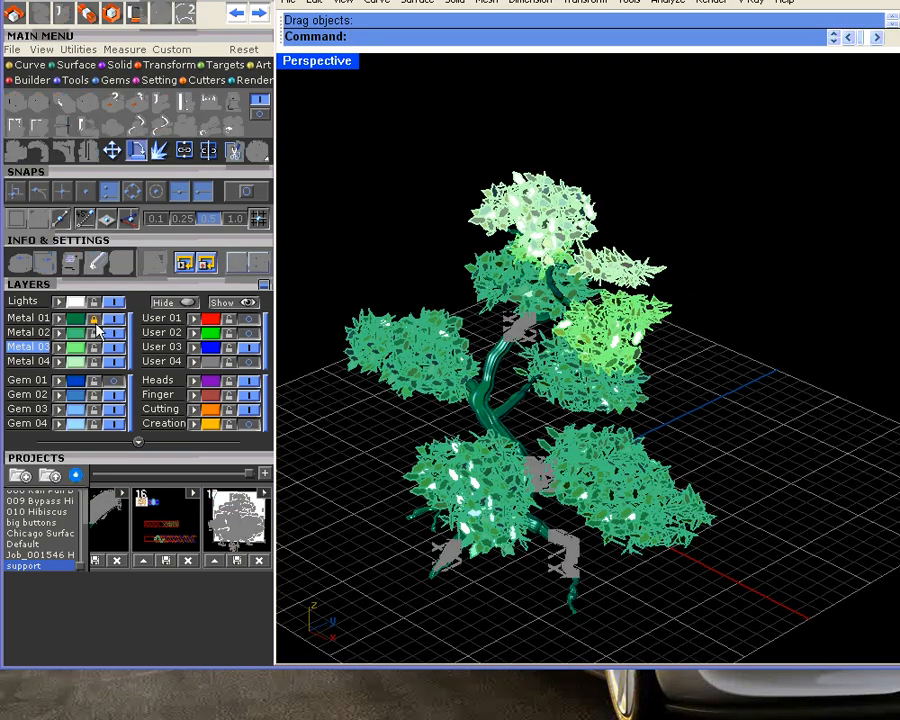
- Unlock the Metal 01 branch layer and make it the current layer
left_click(78, 322)
left_click(78, 331)
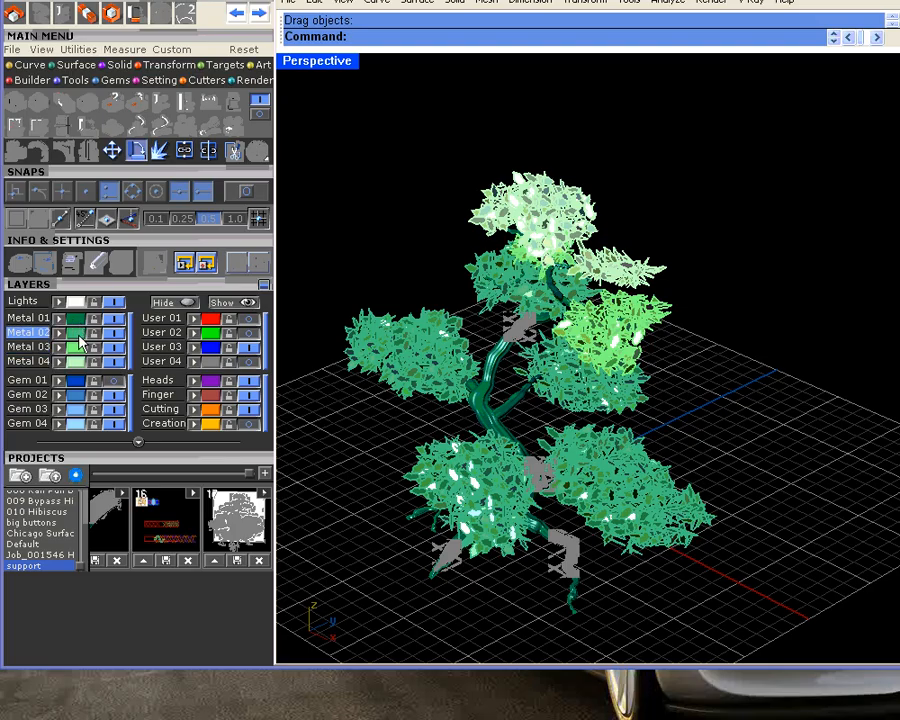
left_click(78, 318)
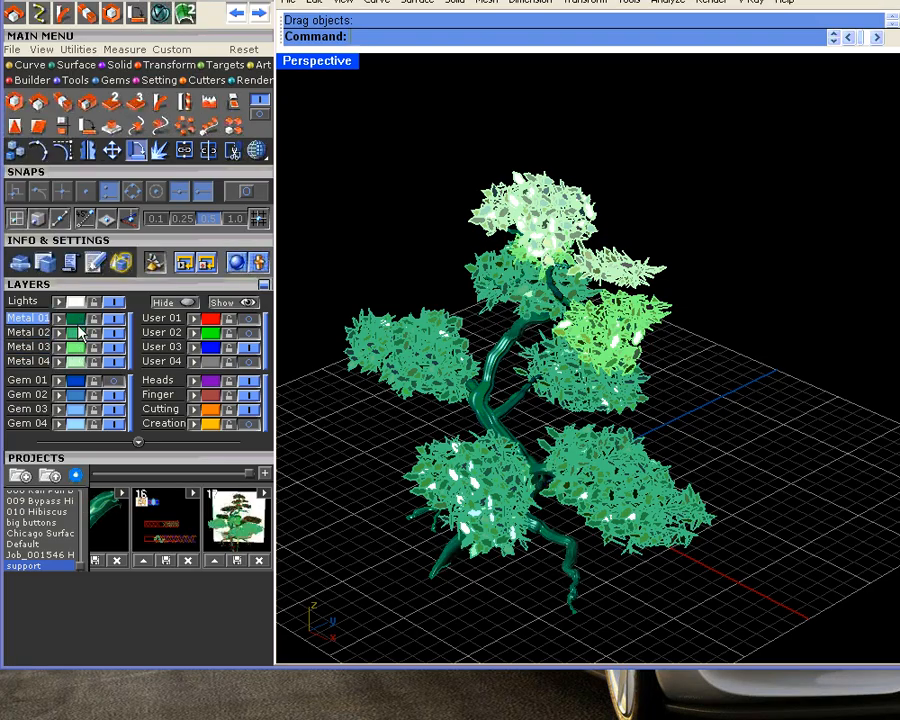
- Hide the leaf layers Metal 02, Metal 03 and Metal 04 and examine the complete branch structure
left_click(113, 332)
left_click(113, 346)
left_click(113, 361)
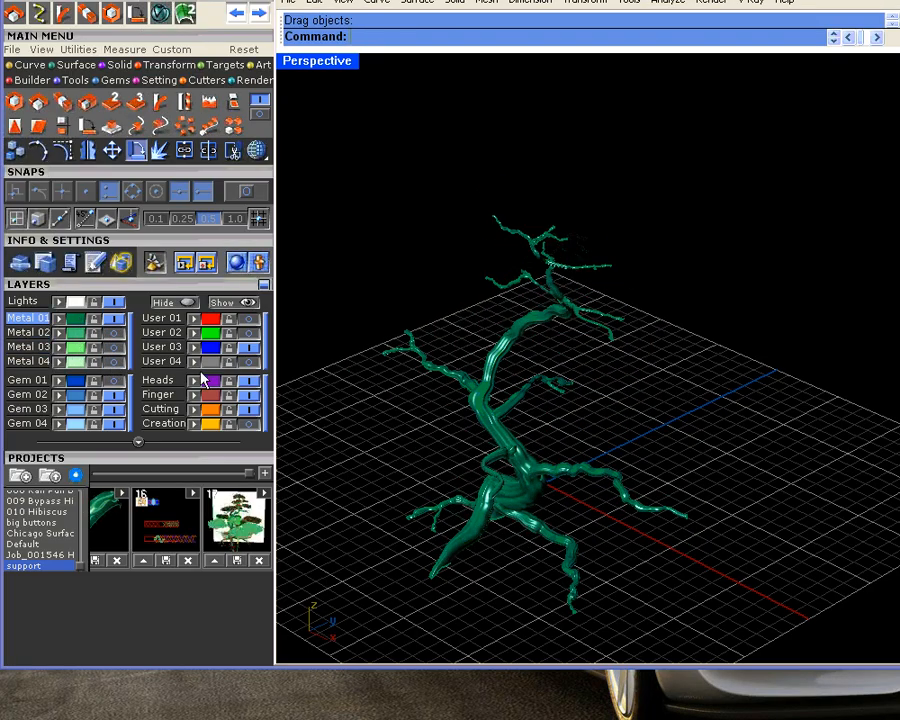
right_click_drag(600, 400, 550, 360)
- Show the Metal 02, Metal 03 and Metal 04 leaf layers again and examine the full tree from the front
left_click(115, 333)
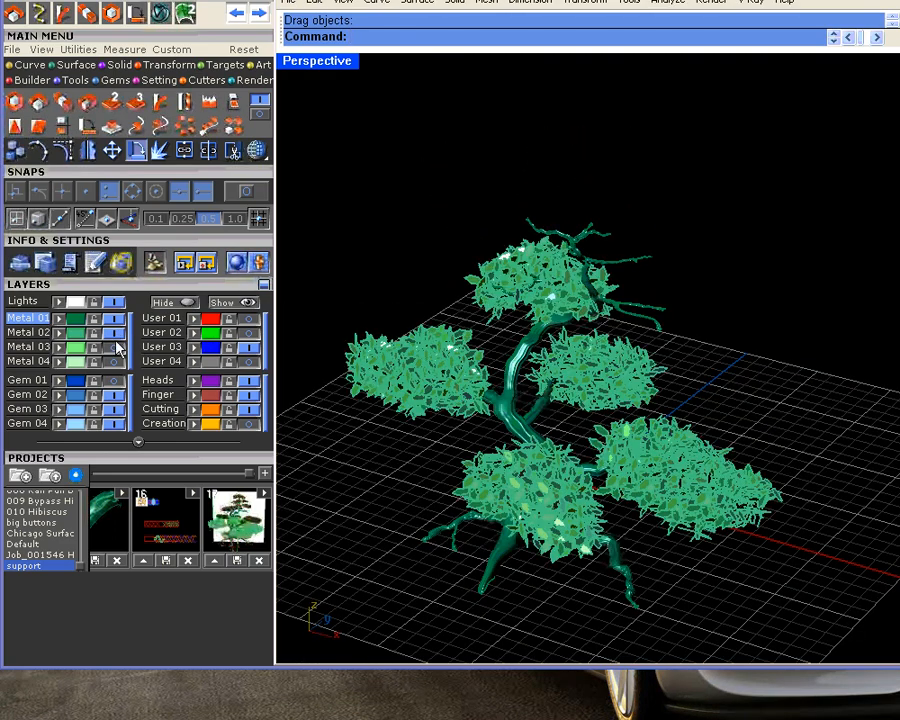
left_click(114, 347)
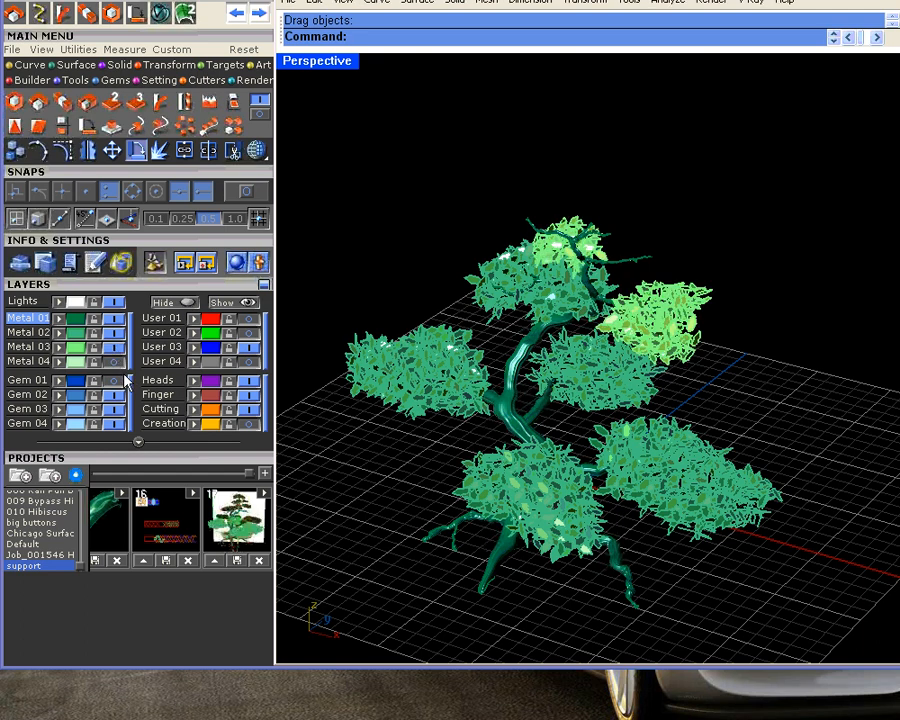
left_click(114, 361)
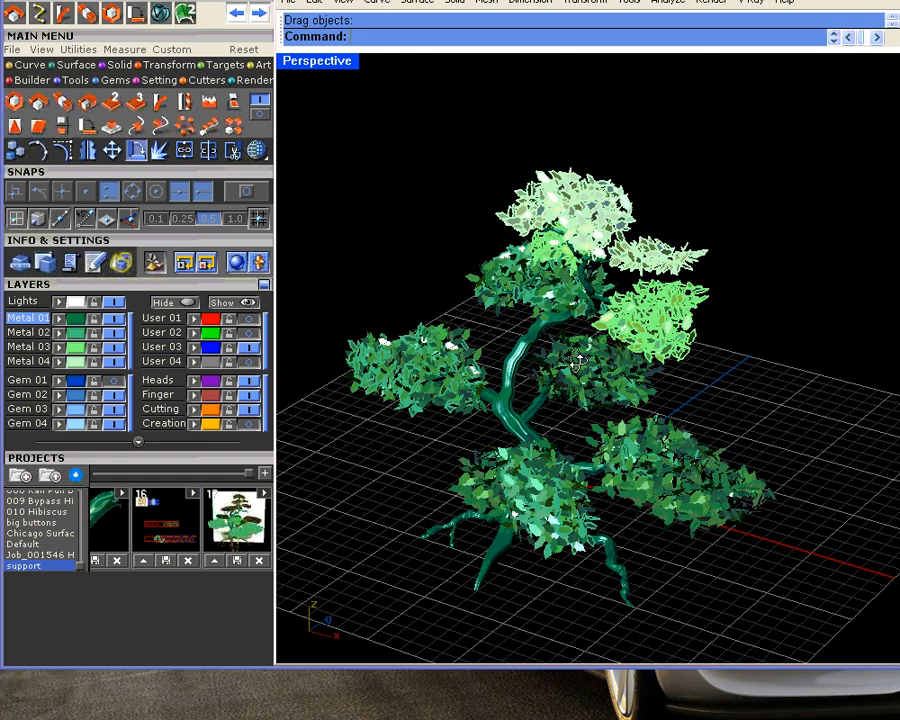
right_click_drag(577, 362, 516, 543)
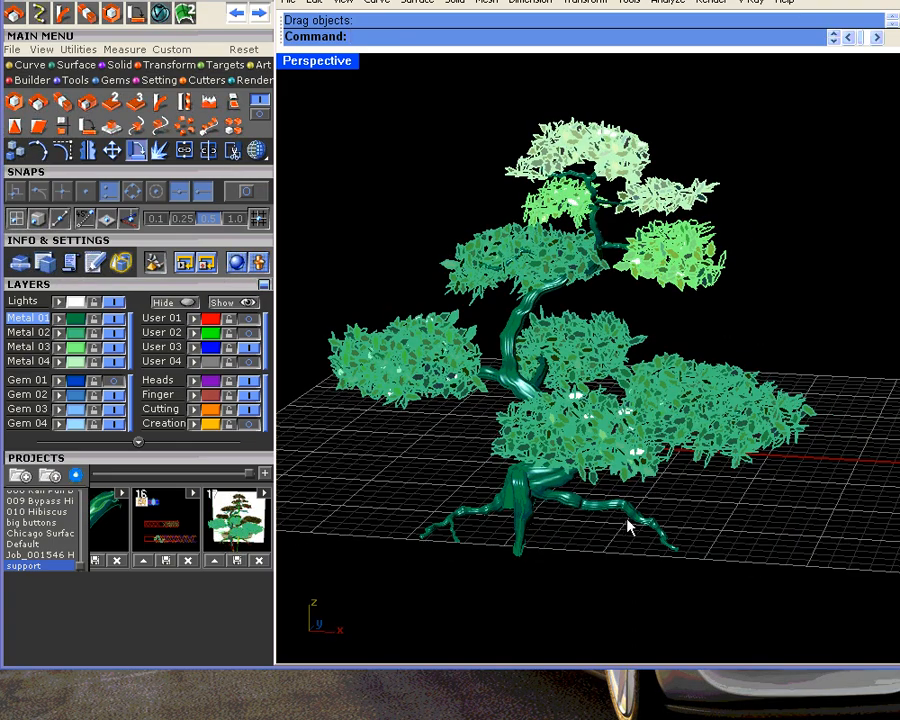
right_click_drag(540, 400, 482, 393)
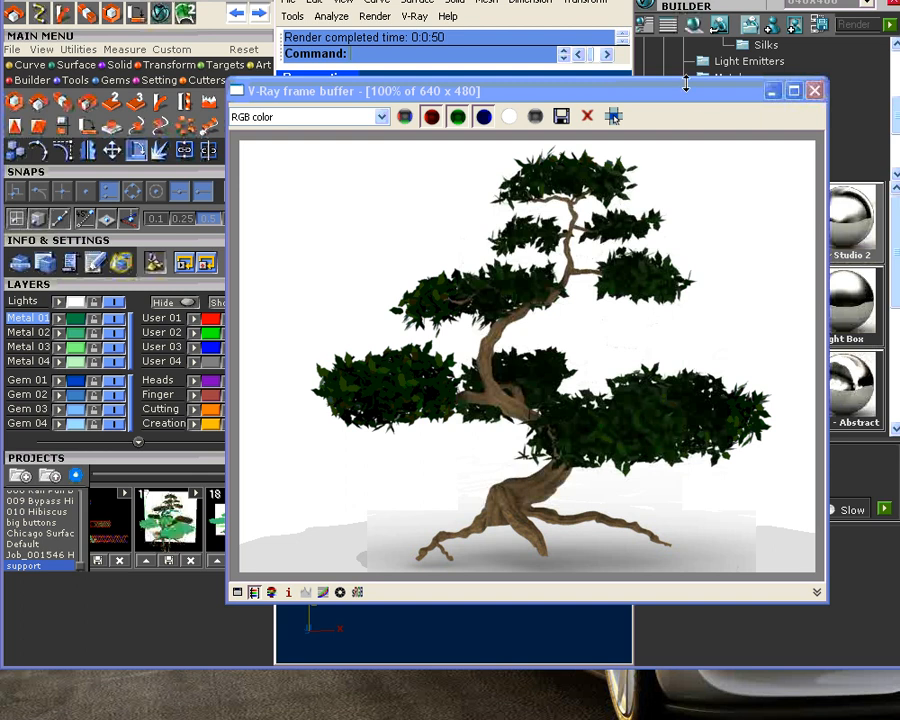
- Close the V-Ray rendered image and show the User 04 reference picture layer behind the tree
left_click(814, 90)
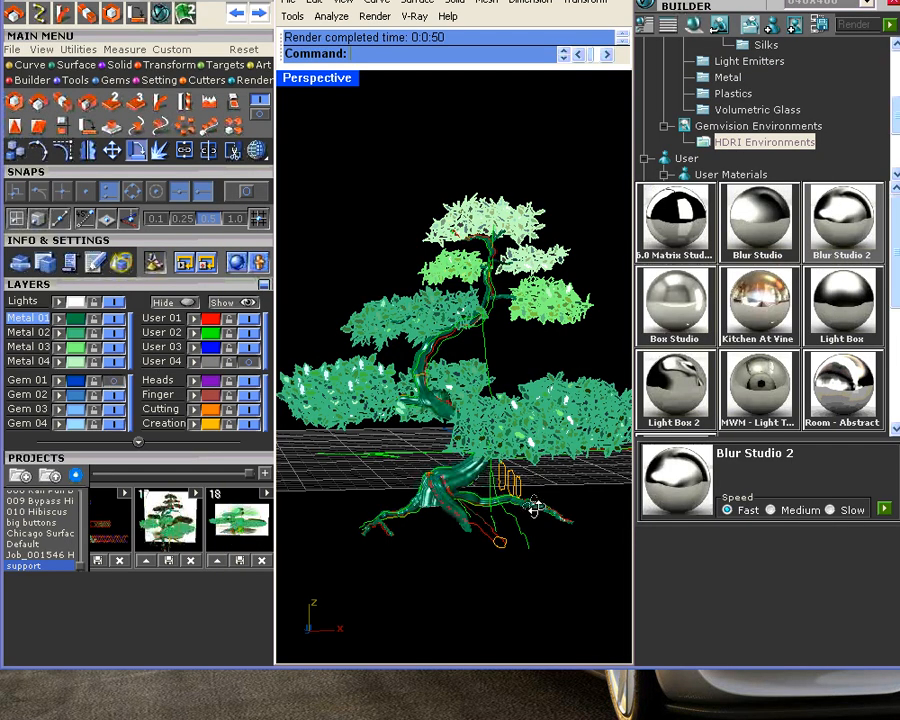
right_click_drag(370, 352, 268, 390)
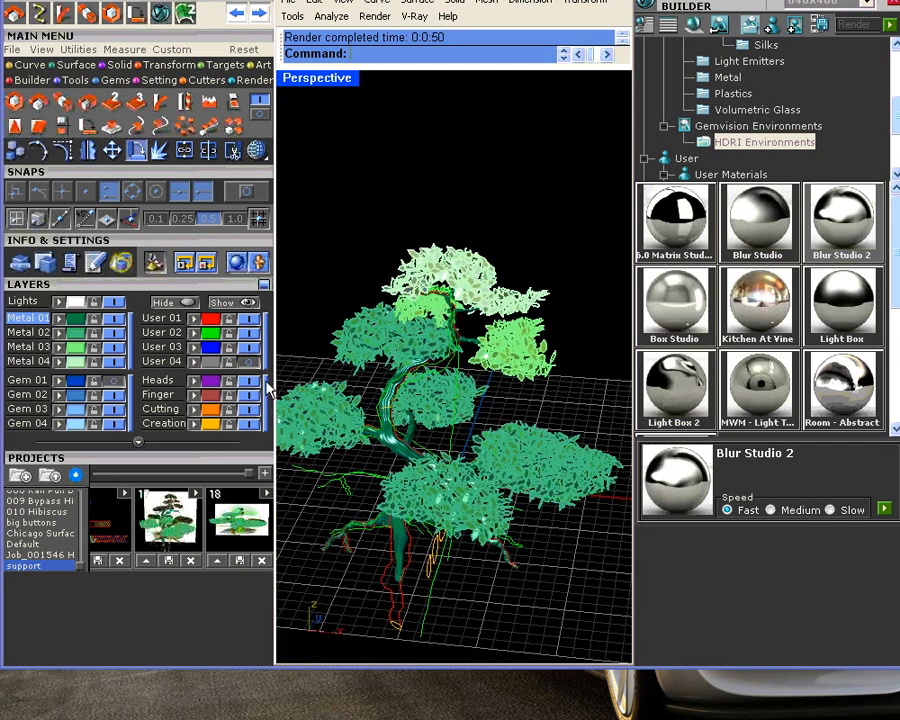
left_click(249, 362)
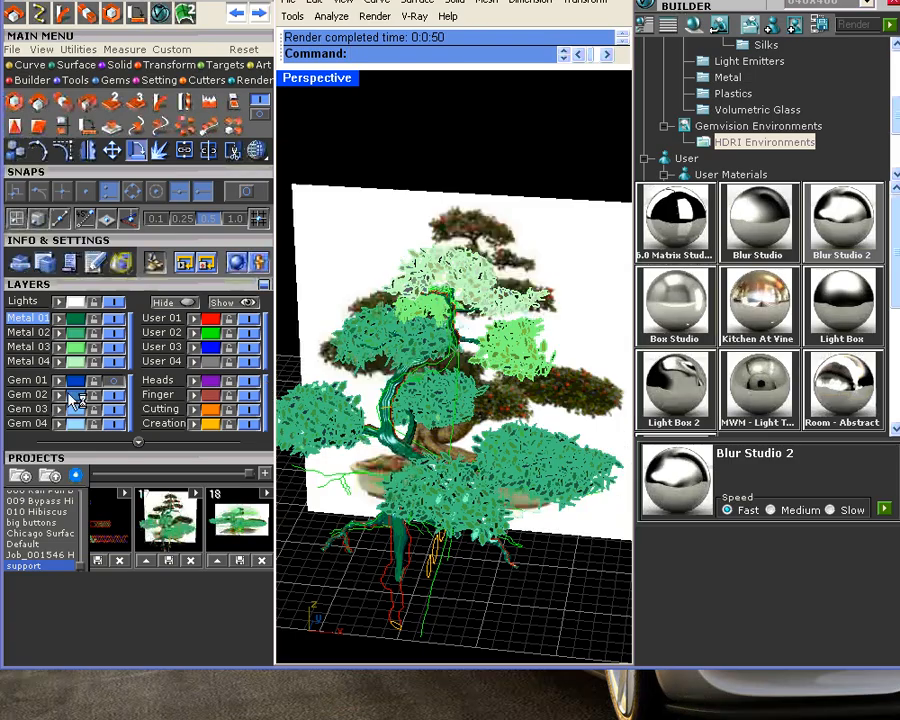
- Make User 02 the current layer and hide all four Metal layers to examine the construction curves against the picture
left_click(212, 333)
left_click(131, 330)
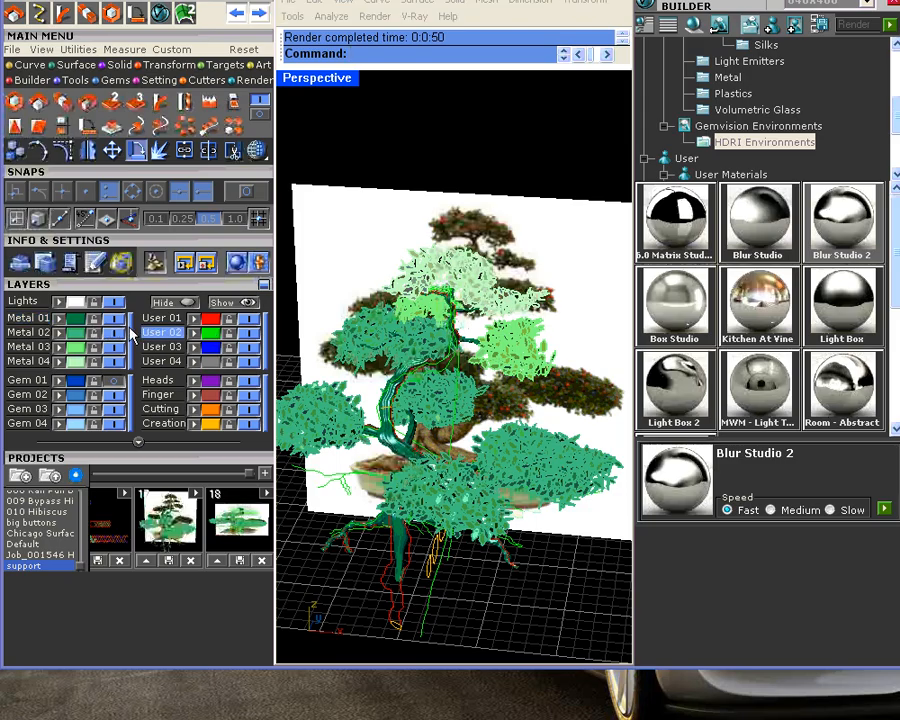
right_click_drag(533, 407, 352, 470)
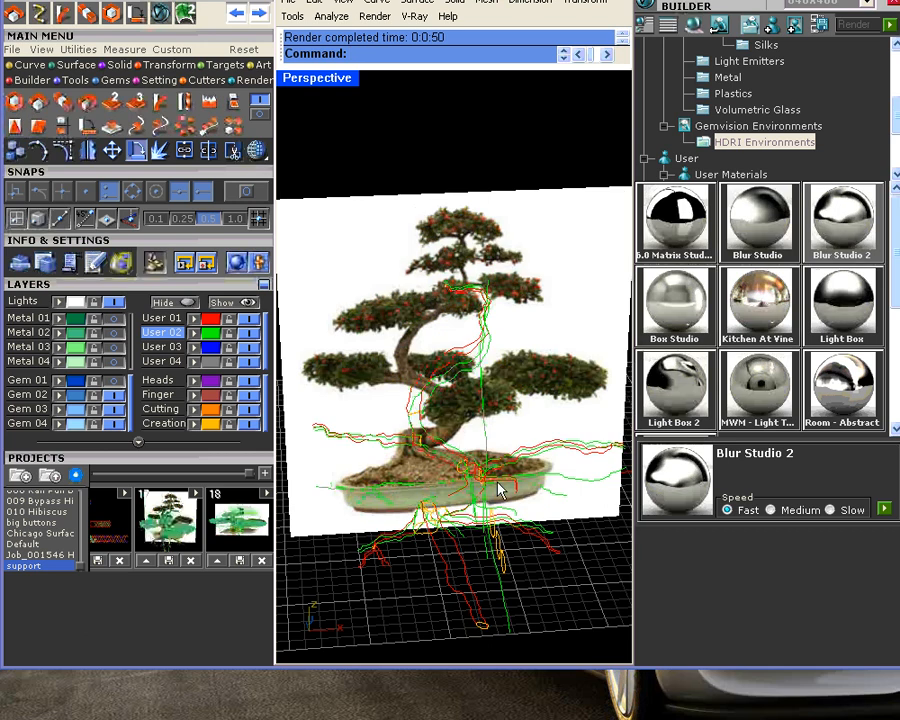
right_click_drag(500, 490, 457, 522)
- Show Metal 01 and make it current, and hide the User 01 and User 02 curve layers
left_click(115, 320)
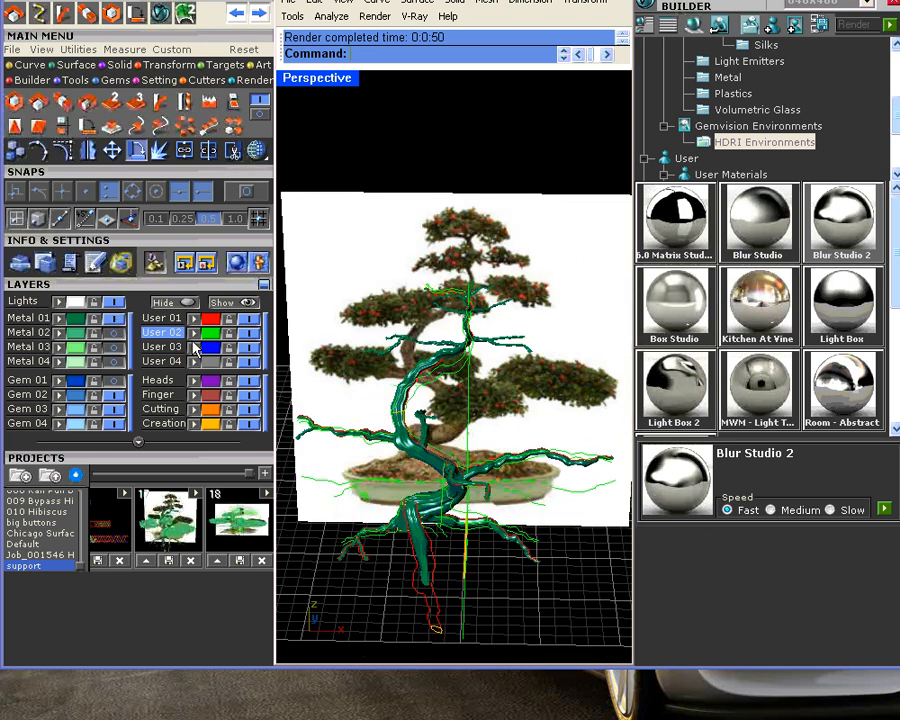
left_click(88, 320)
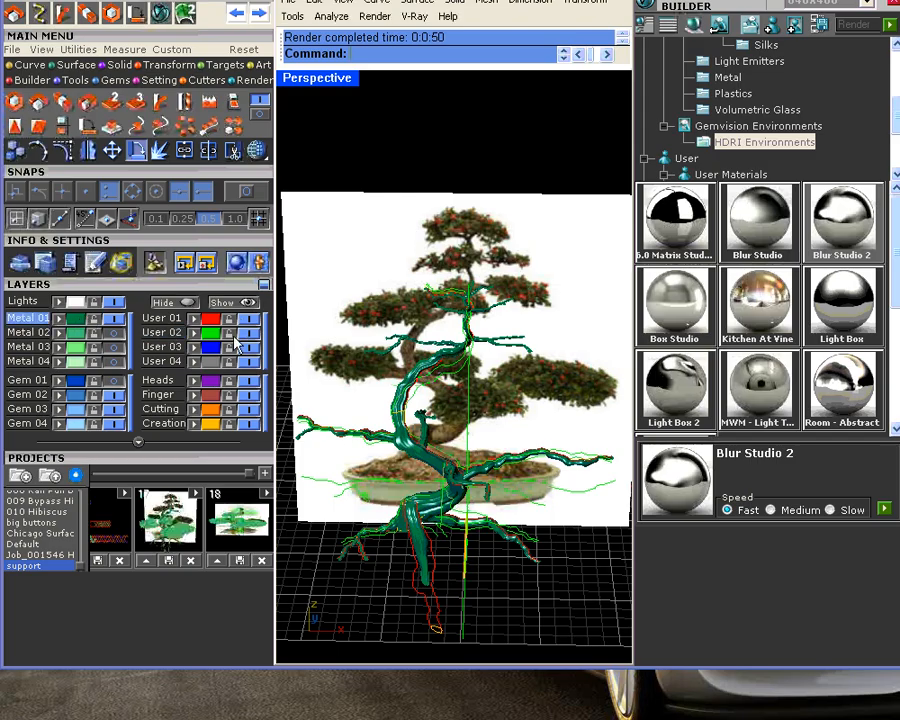
left_click(249, 319)
left_click(249, 333)
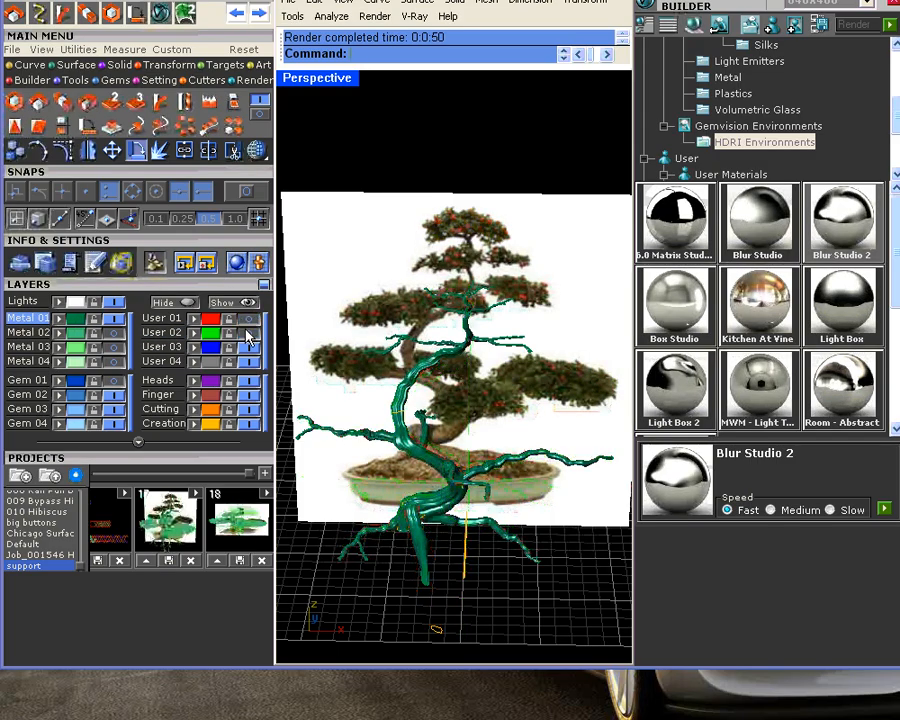
right_click_drag(432, 490, 460, 516)
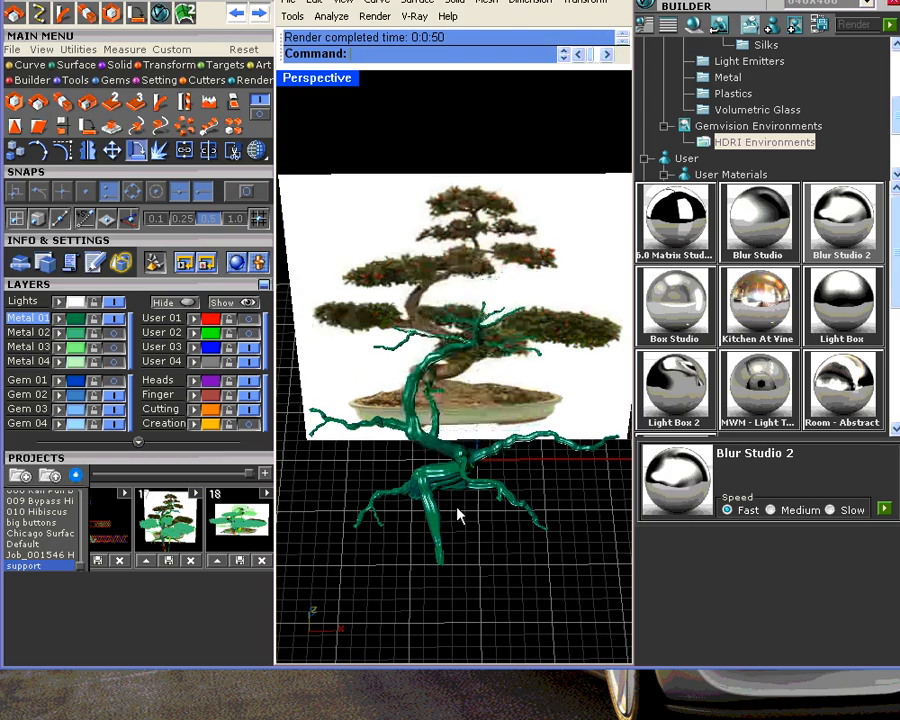
- Return to the four-view layout and show the Creation layer for drawing the pot's profile curves
double_click(318, 79)
scroll(397, 583, "up", 4)
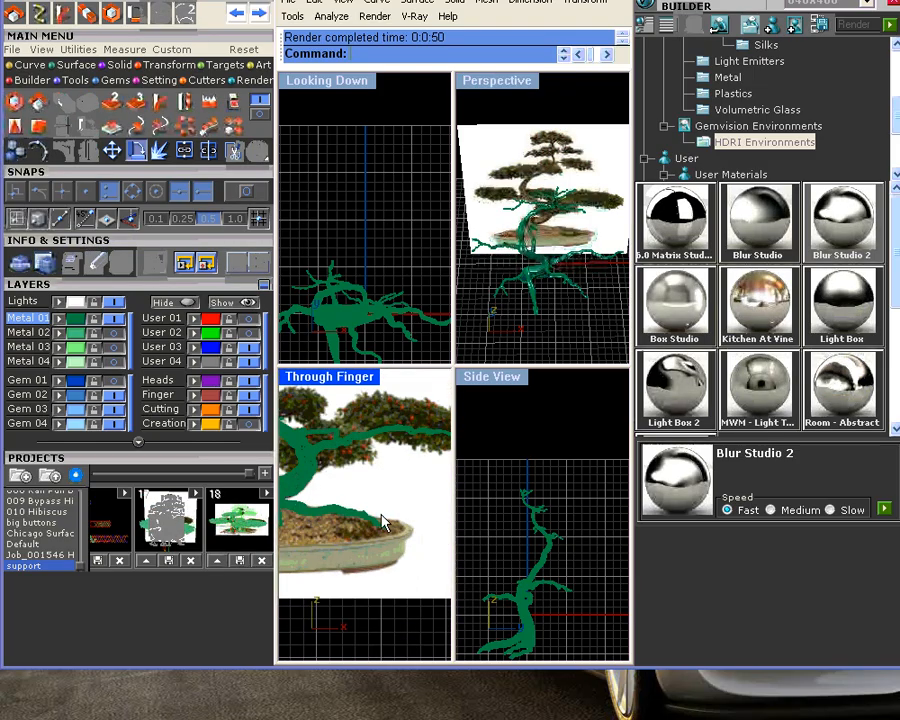
left_click(38, 66)
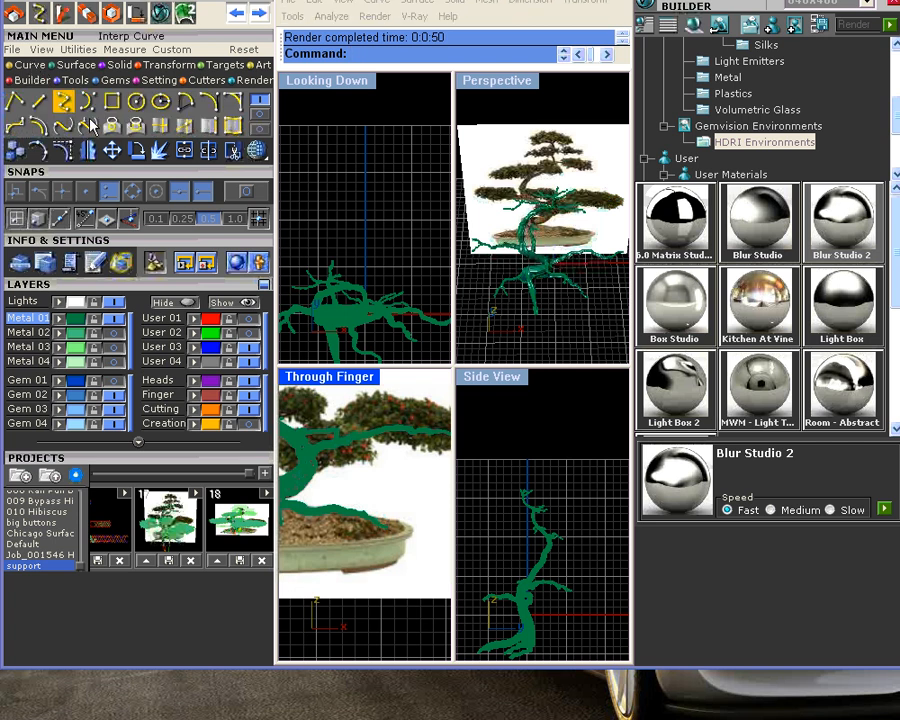
left_click(246, 423)
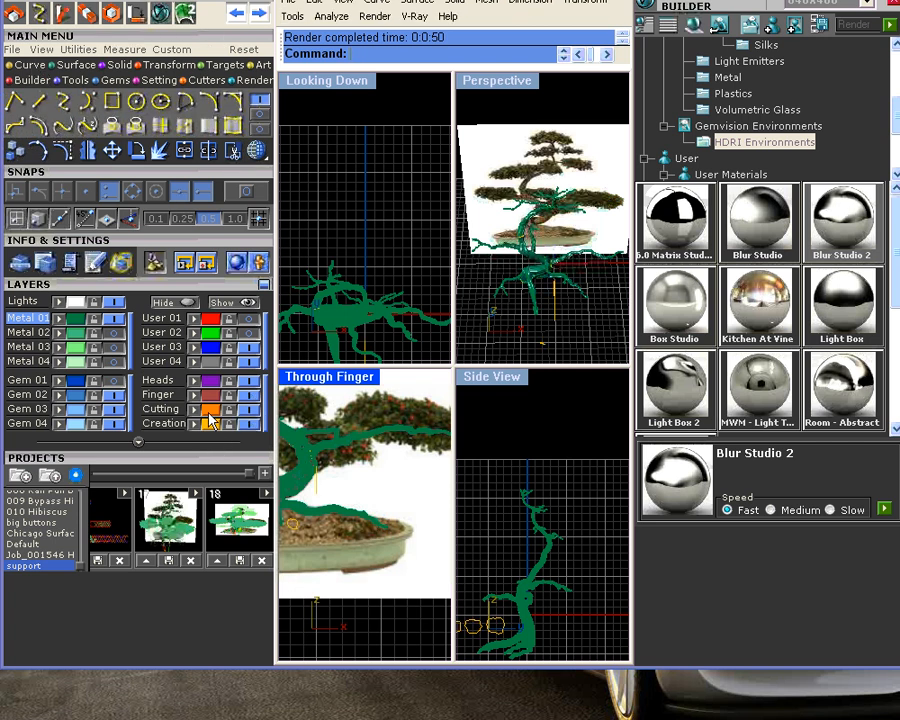
- Draw a small circle over the outer edge of the pot's rim in the Through Finger view
left_click(137, 103)
scroll(407, 536, "up", 3)
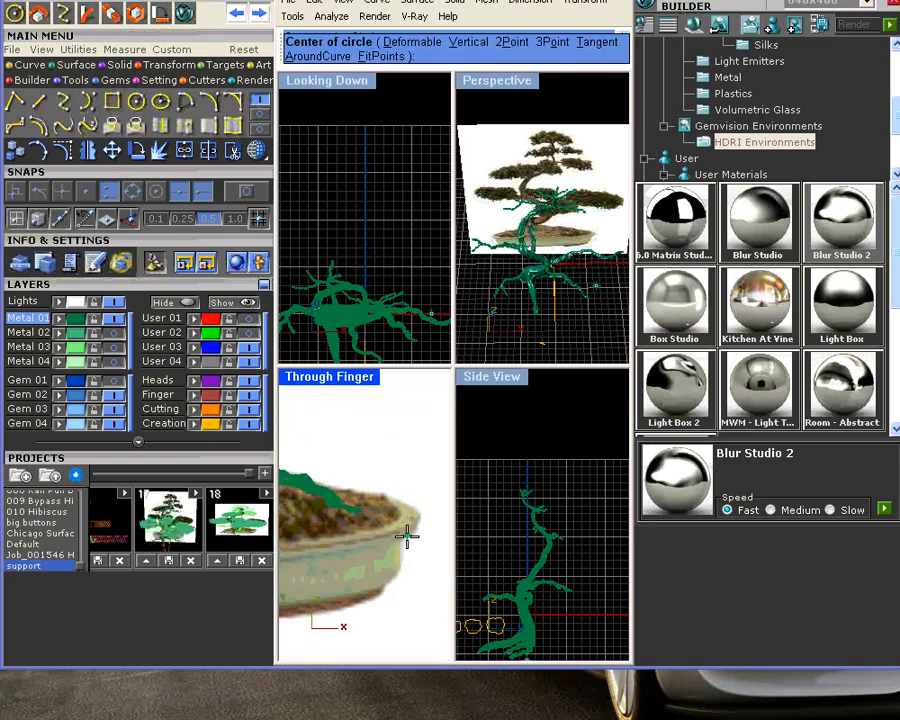
left_click(469, 540)
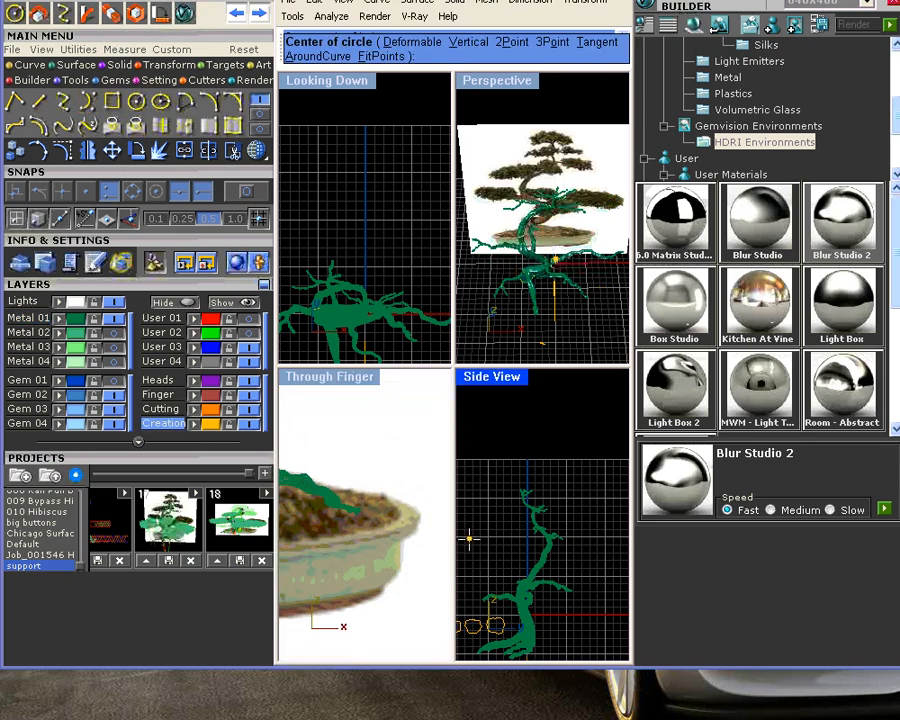
left_click(426, 522)
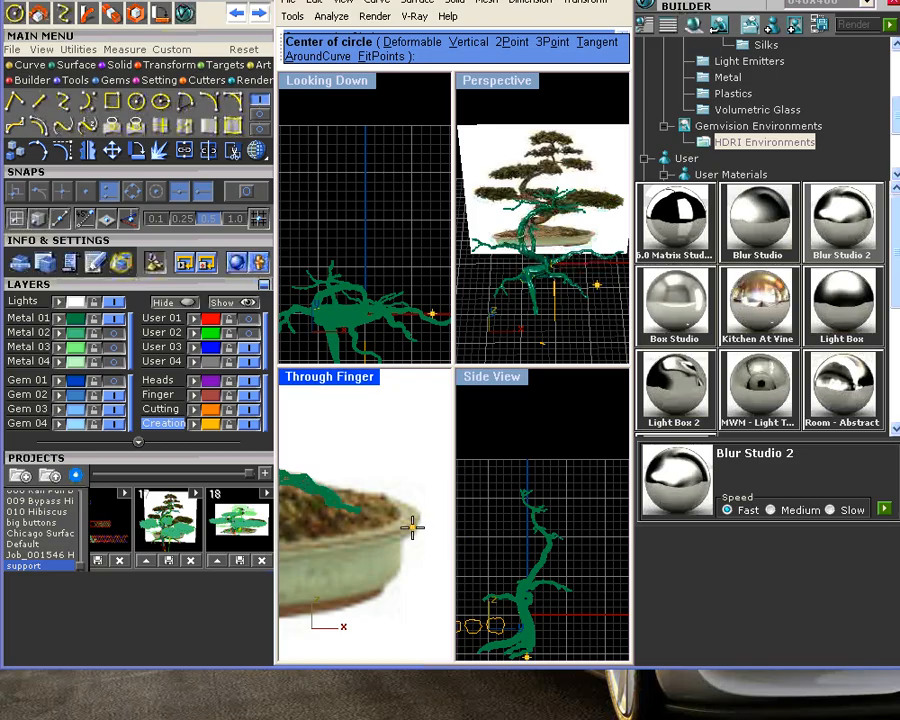
left_click(408, 518)
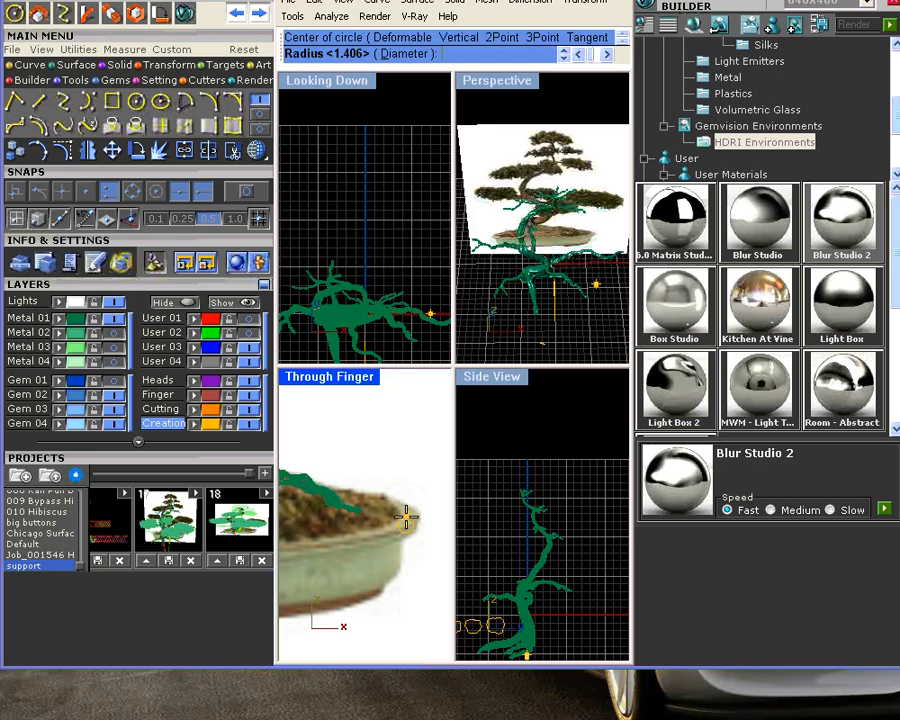
left_click(408, 525)
- Lock the User 04 picture layer and copy the rim circle straight down so the two circles slightly overlap
left_click(412, 535)
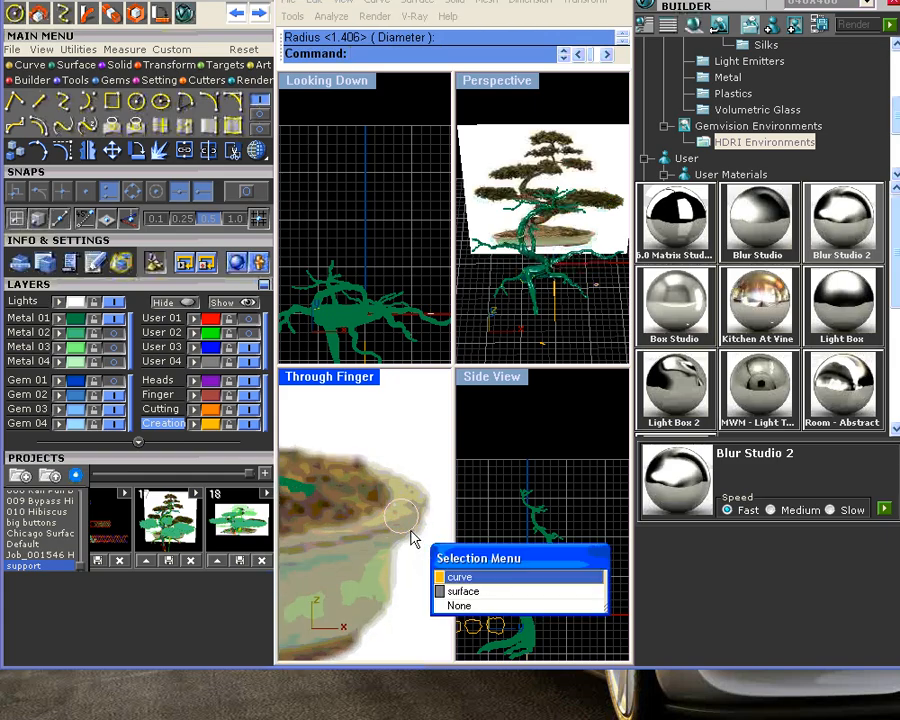
left_click(447, 578)
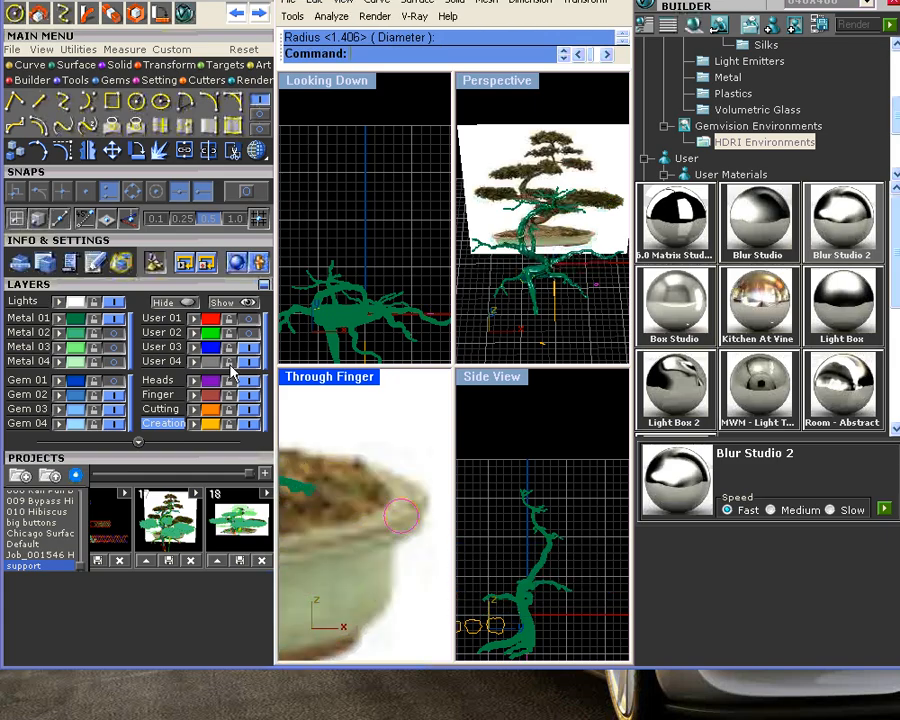
left_click_drag(408, 530, 414, 562)
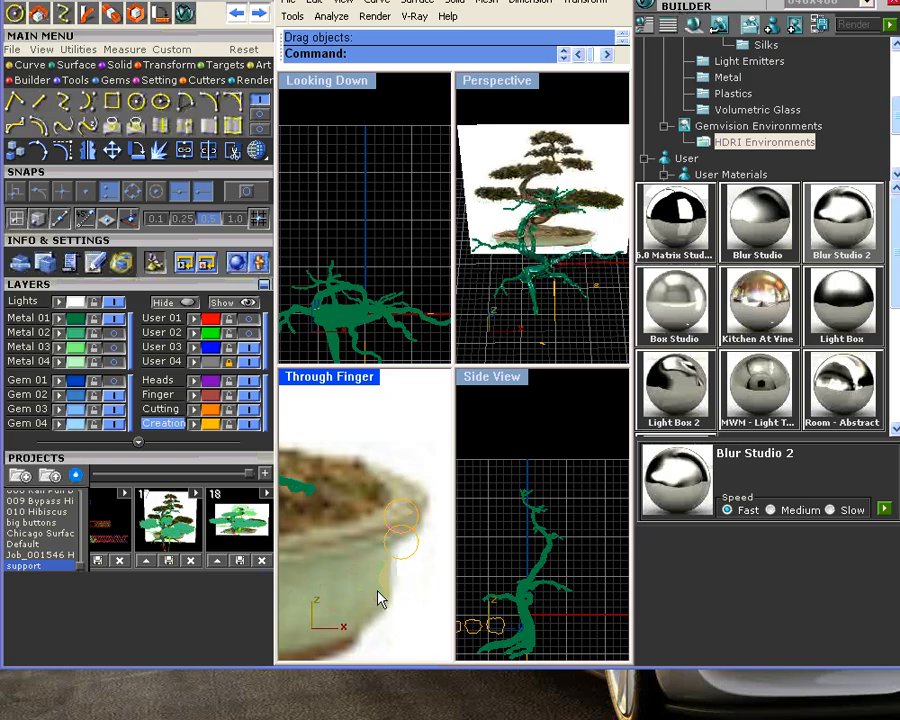
- Draw a short vertical line along the pot's outer wall just below the two circles
left_click(38, 101)
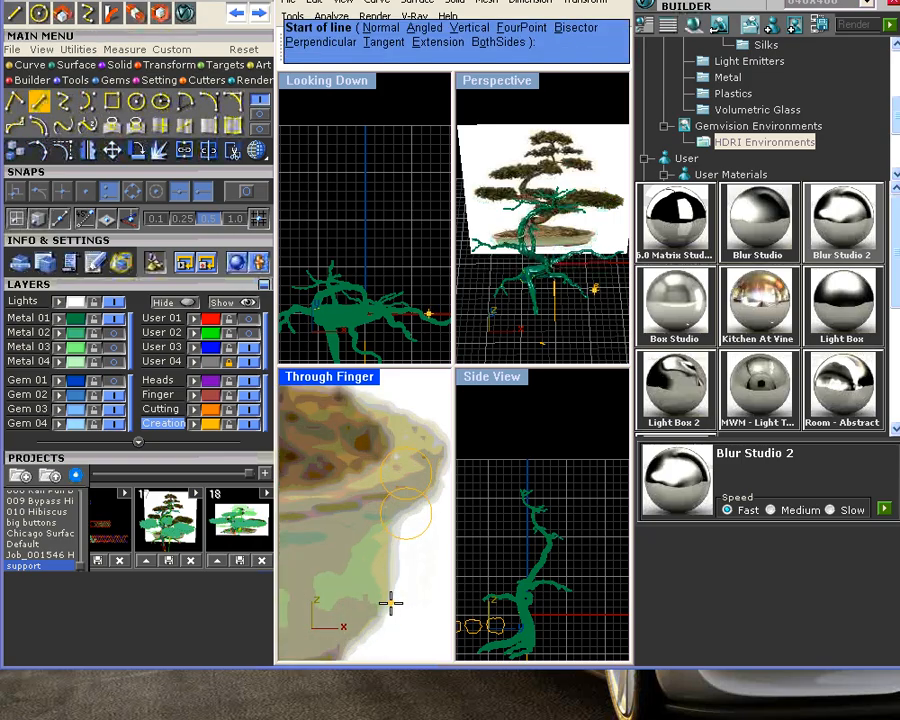
left_click(389, 614)
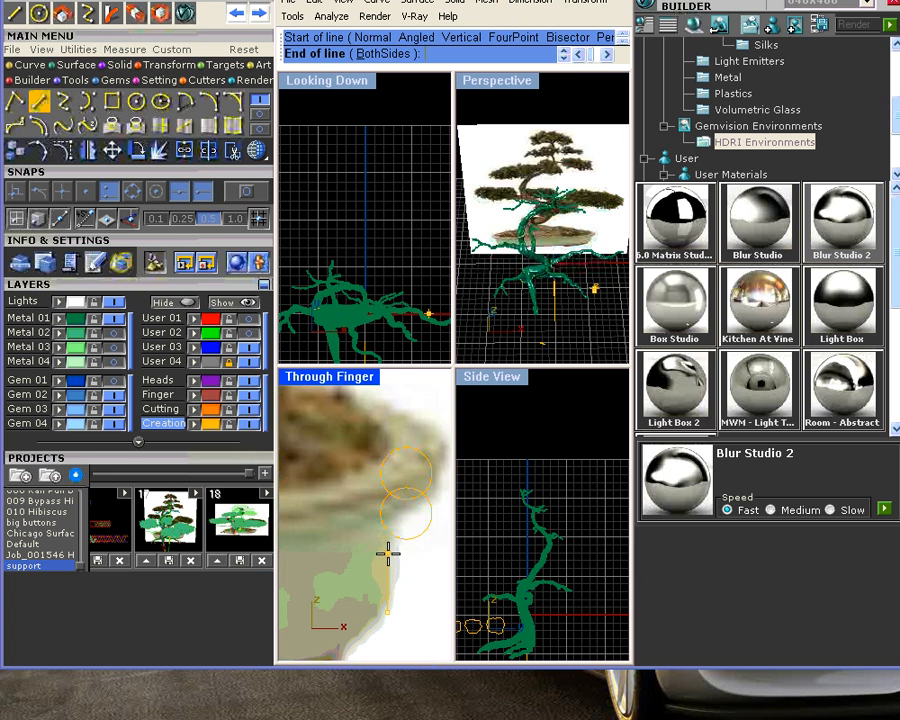
left_click(389, 557)
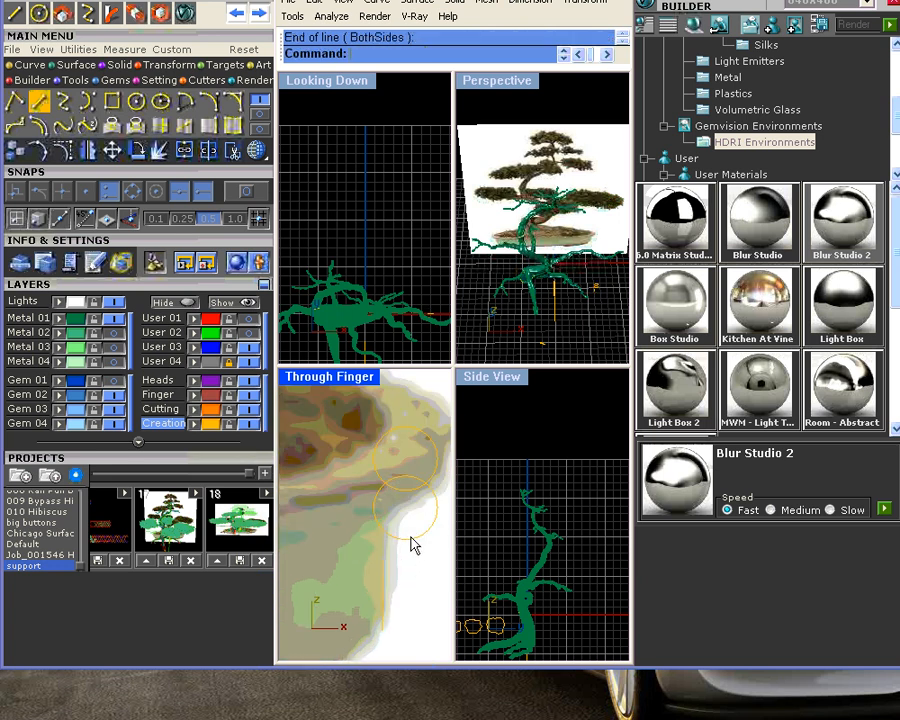
- Split the lower circle at its uppermost and lowermost points and delete the half facing the pot's inside
left_click(208, 150)
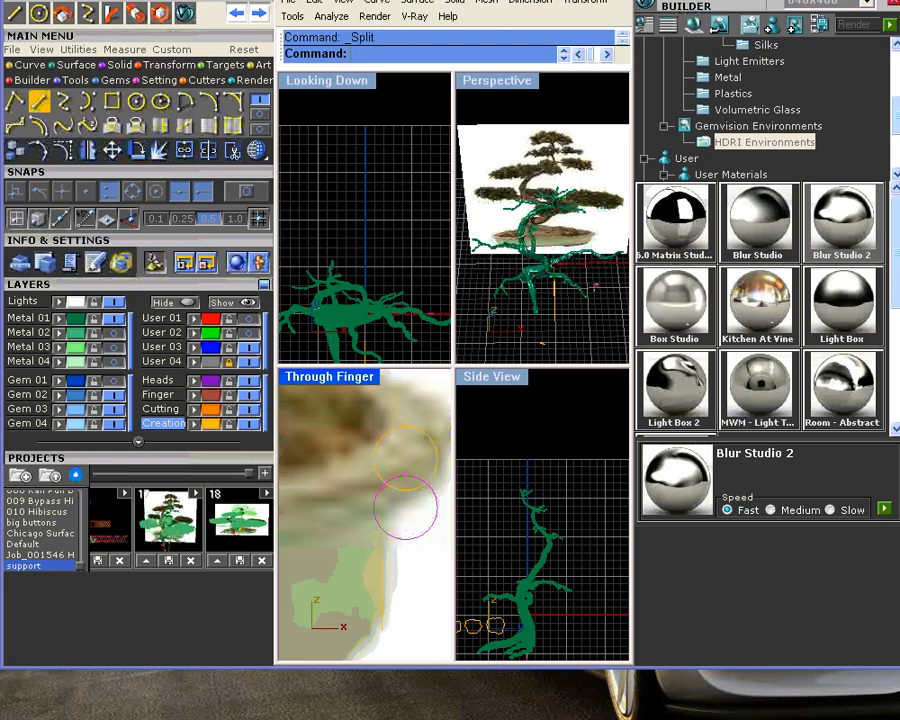
left_click(405, 555)
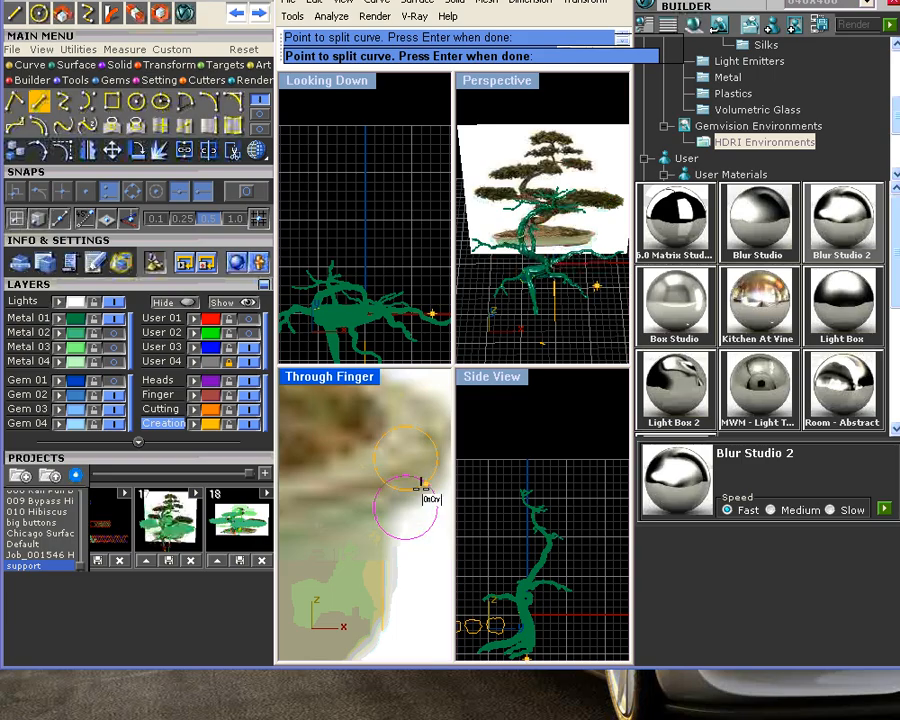
left_click(408, 485)
key("Return")
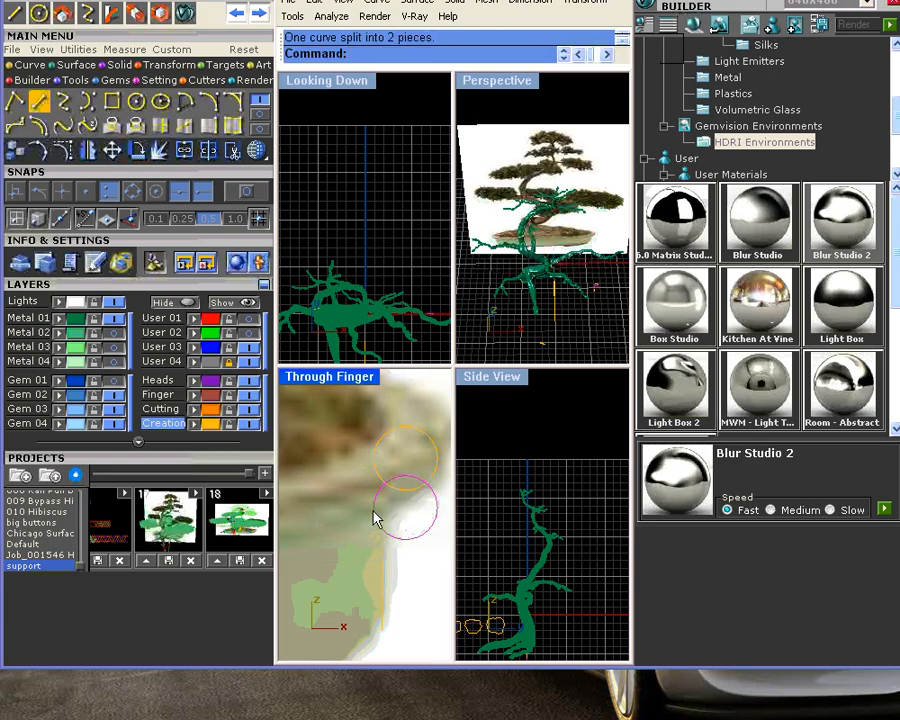
key("Delete")
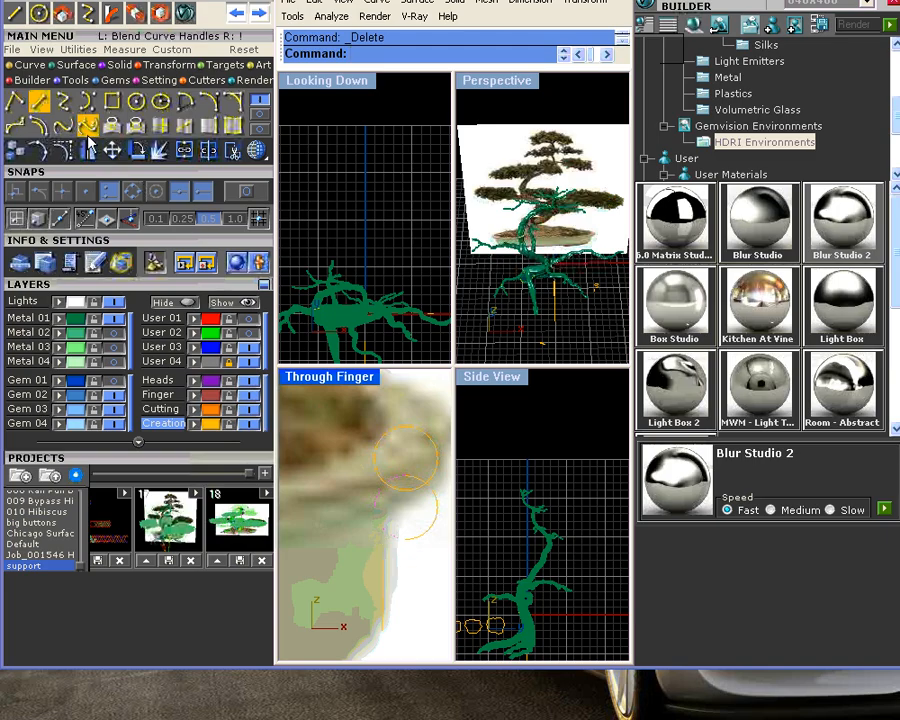
- Blend the outer wall line into the lower end of the half circle with Curvature continuity
left_click(39, 101)
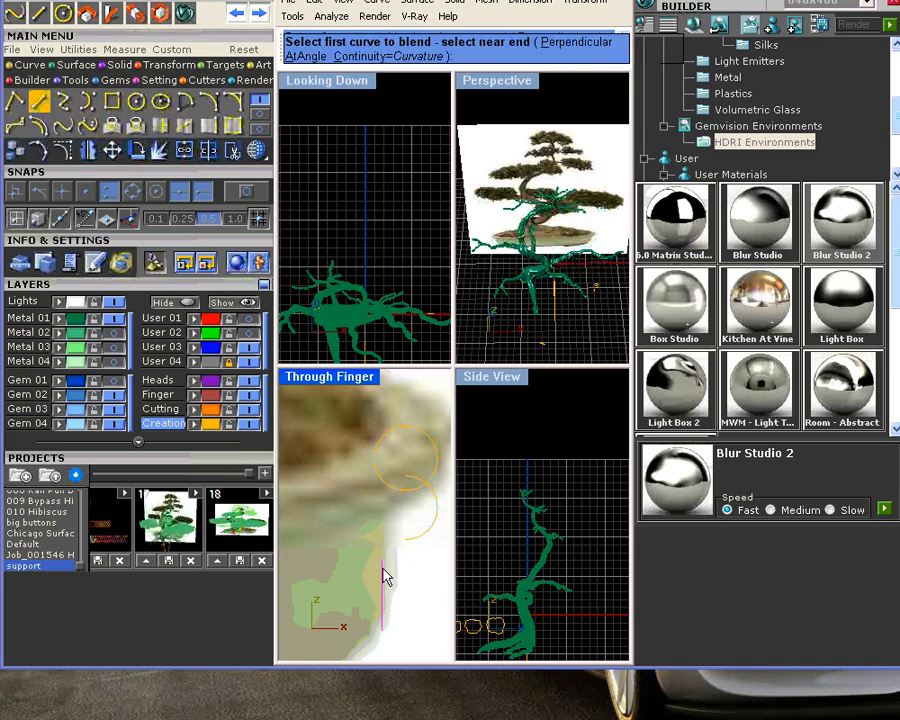
left_click(420, 557)
left_click(408, 558)
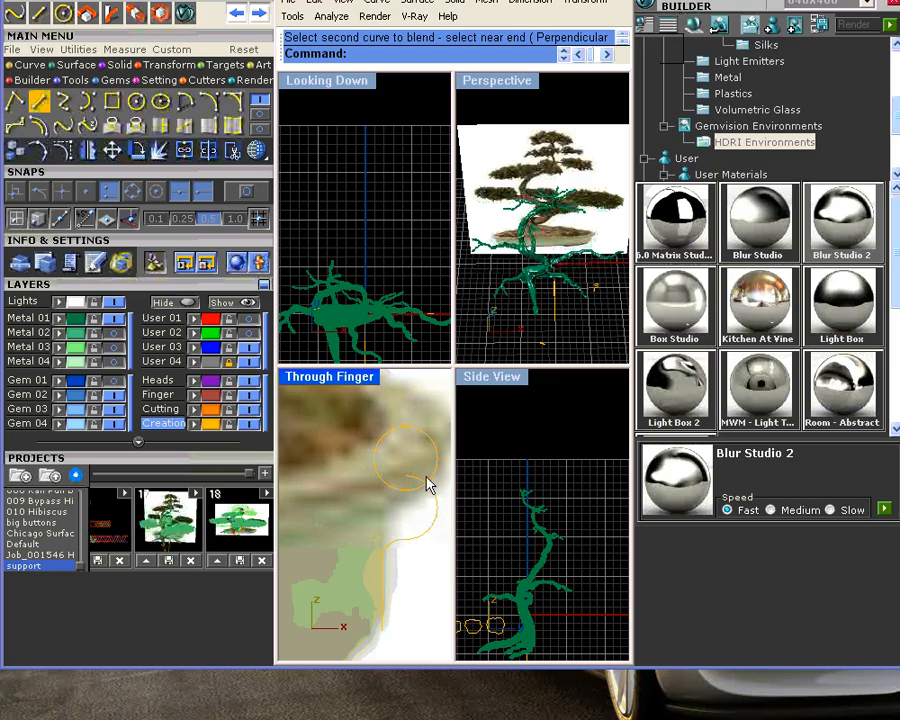
- Turn on object snaps and draw a short horizontal line from the upper circle's topmost point toward the pot's inside
right_click_drag(426, 477, 394, 496)
left_click(393, 455)
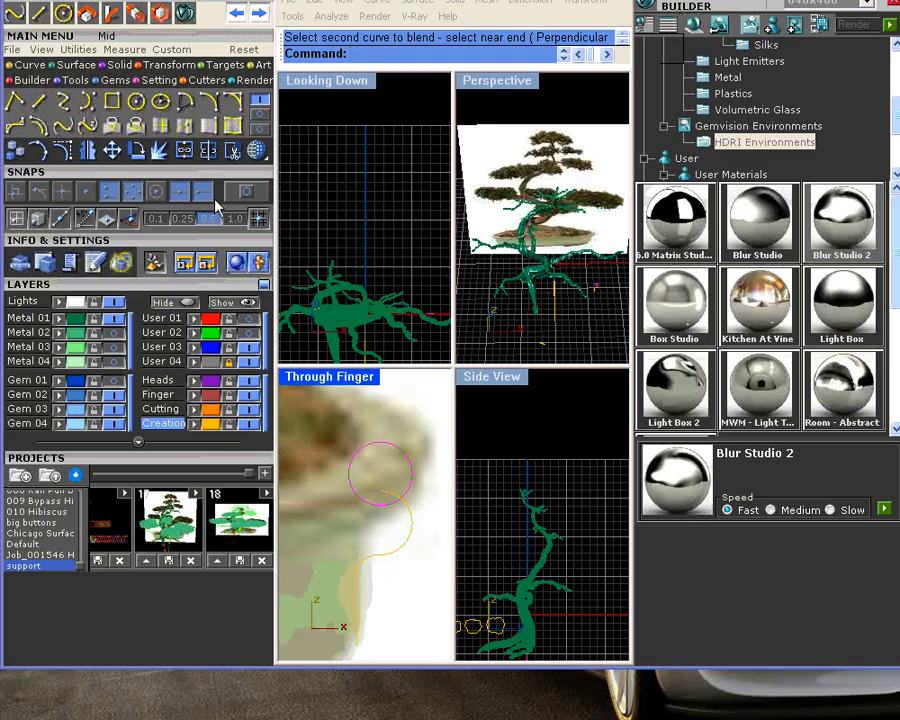
left_click(38, 104)
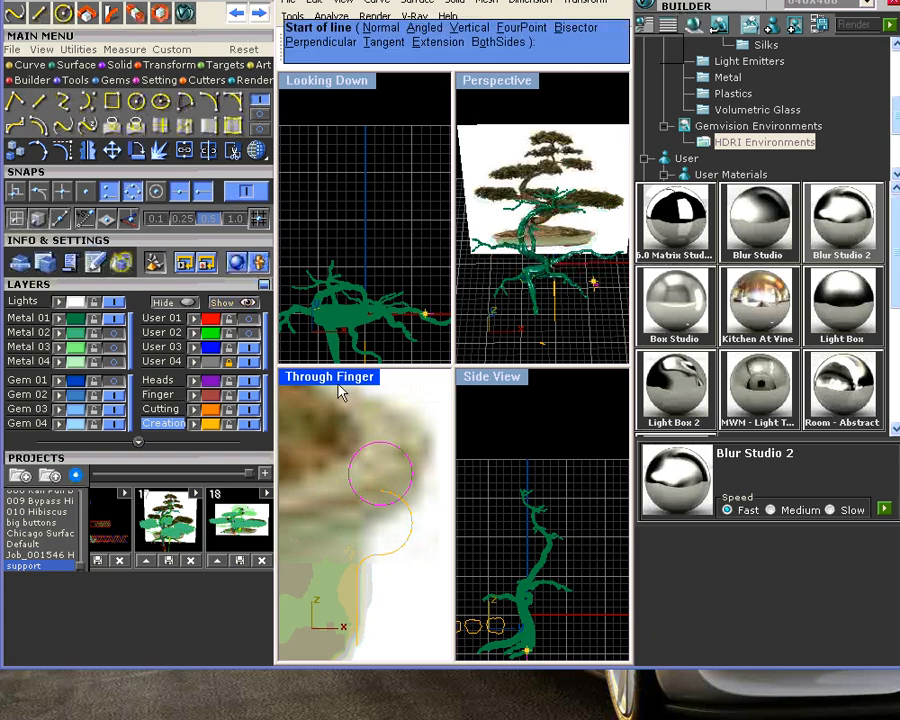
left_click(379, 440)
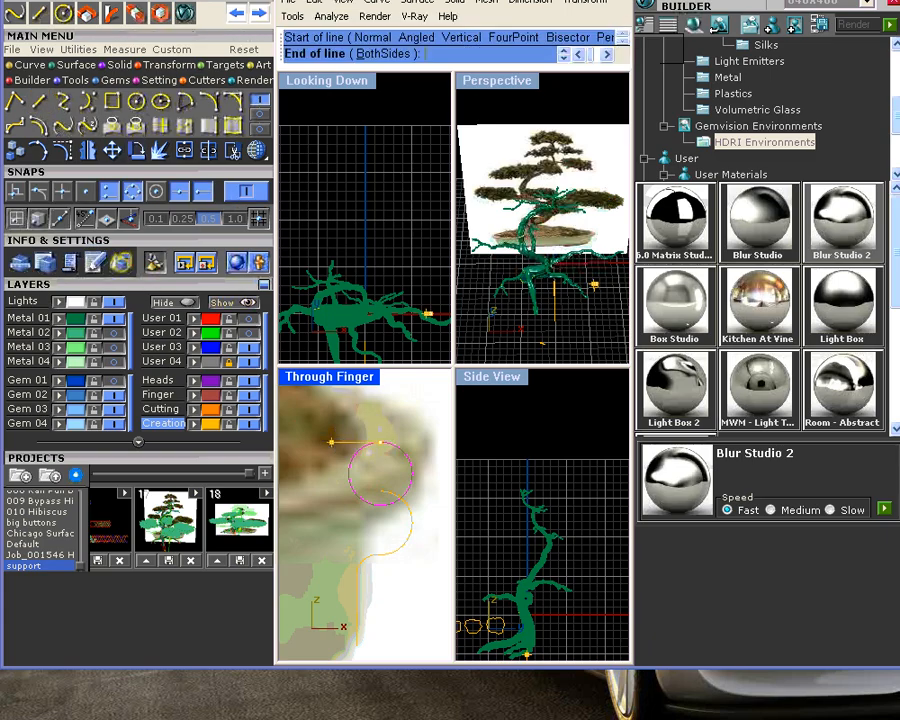
left_click(328, 442)
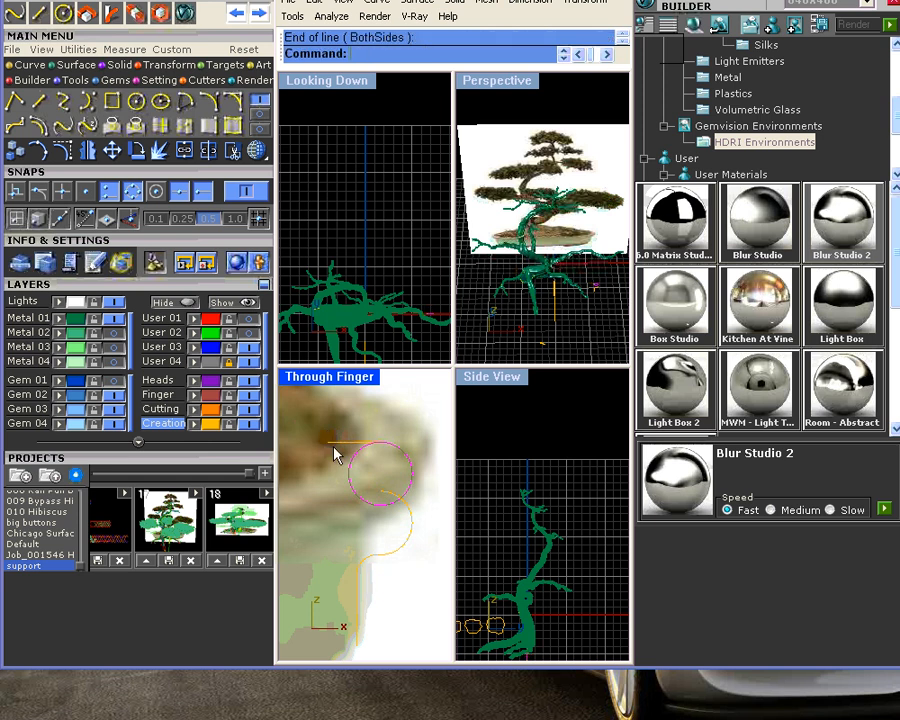
right_click(333, 446)
right_click(370, 436)
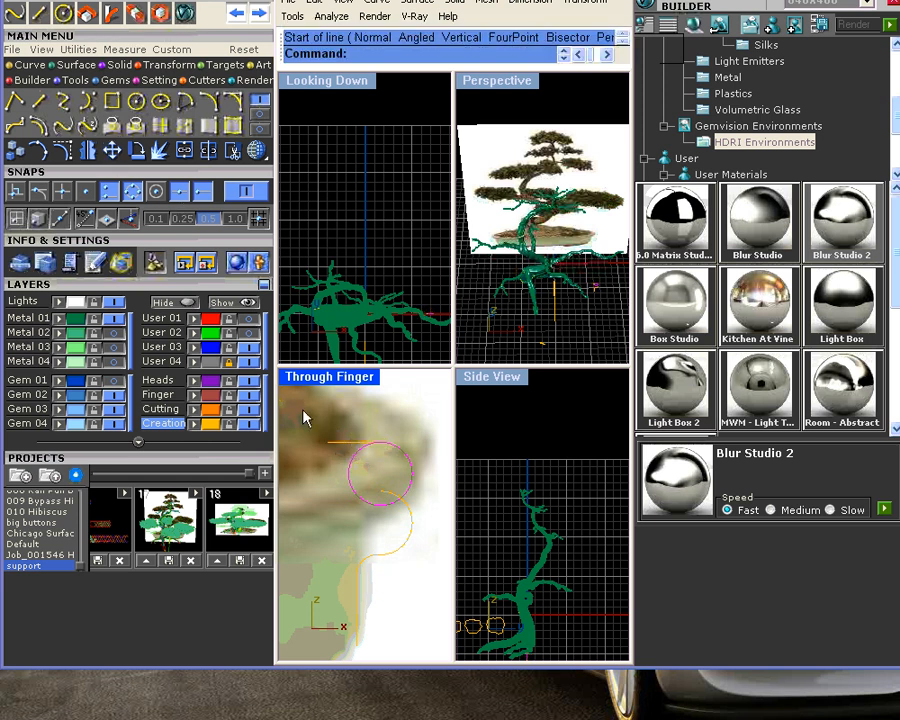
- Draw a vertical line for the pot's inner wall, starting just below the inner end of the horizontal rim line
left_click(39, 100)
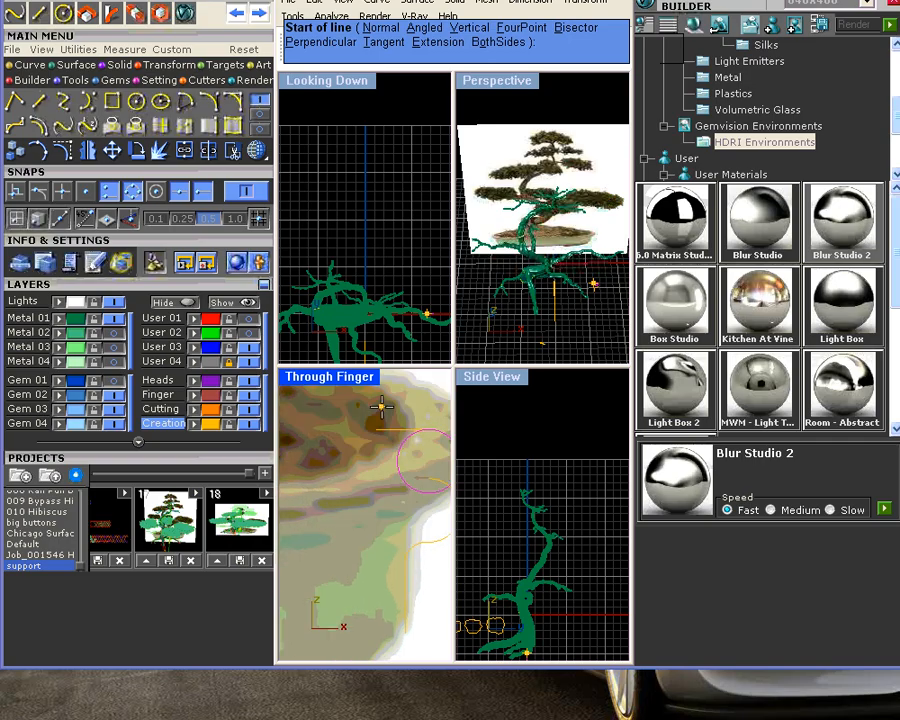
left_click(355, 459)
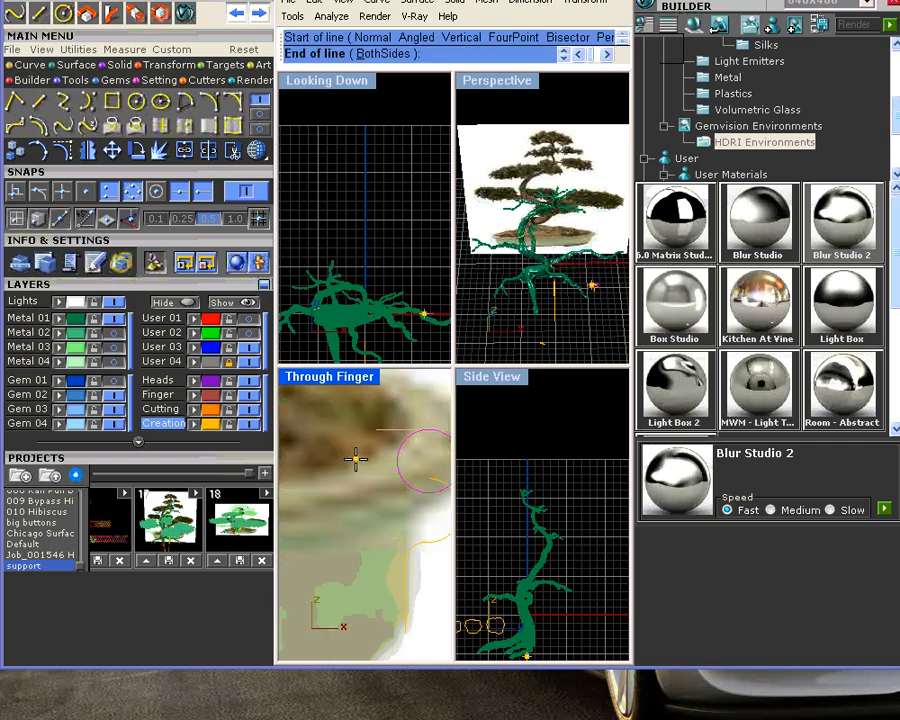
left_click(345, 605)
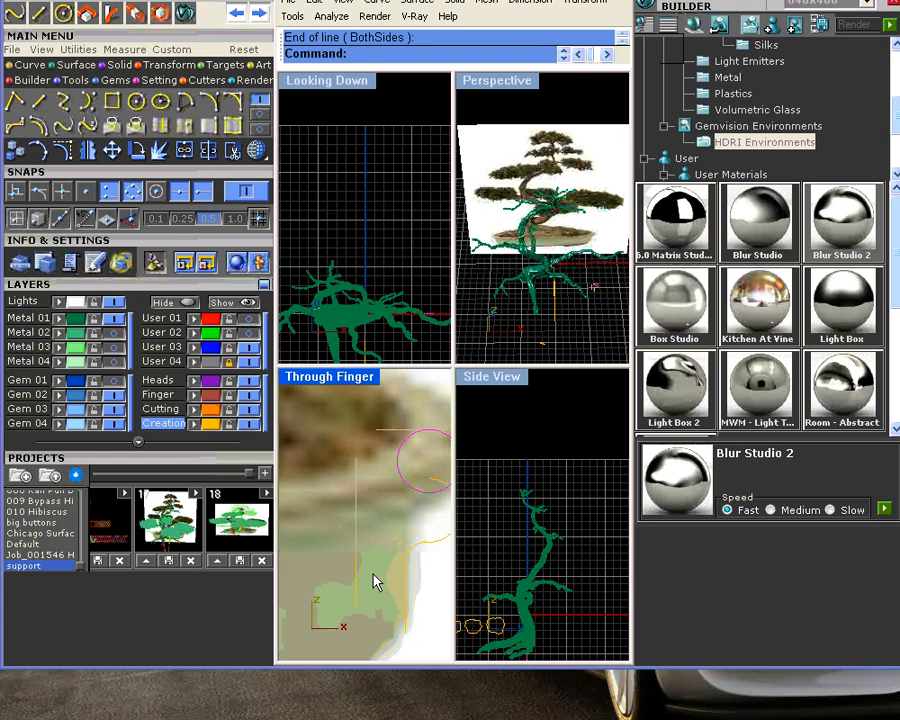
key("Return")
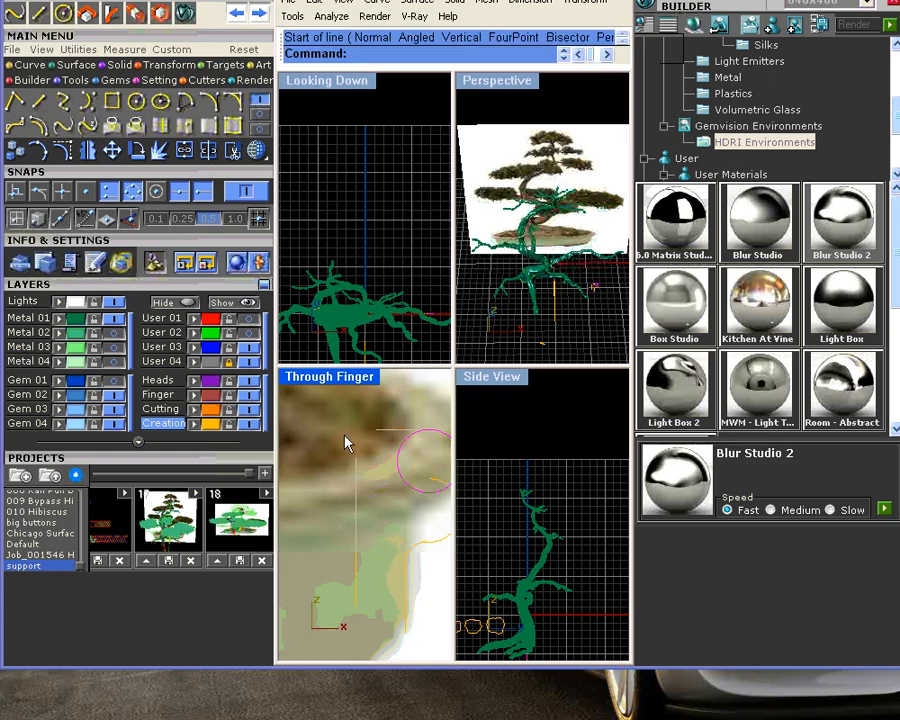
- Blend the inner wall line into the horizontal rim line with a rounded Curvature-continuous corner
left_click(44, 102)
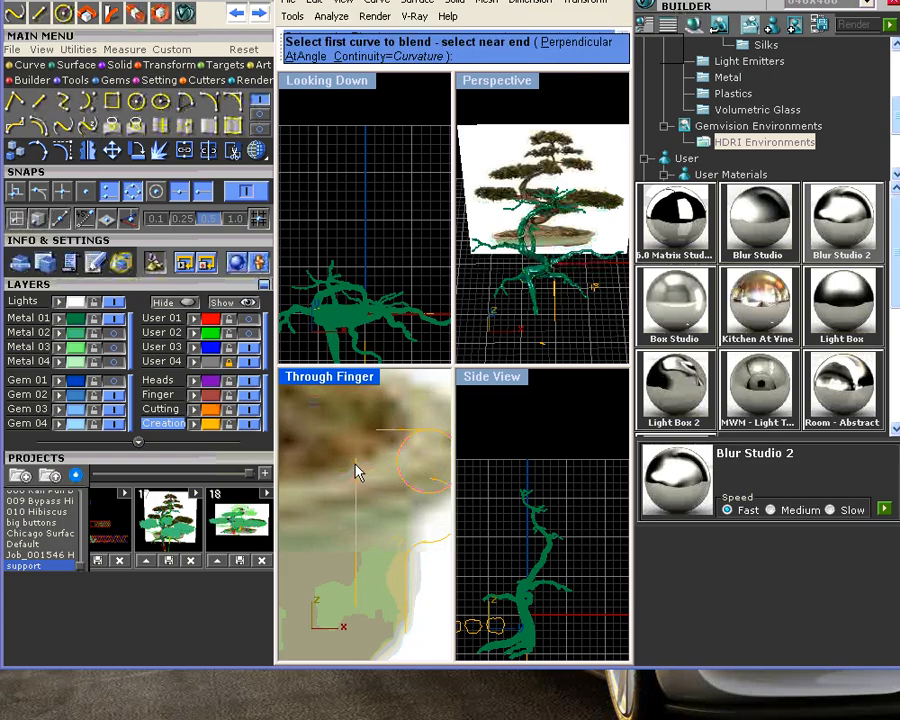
left_click(384, 460)
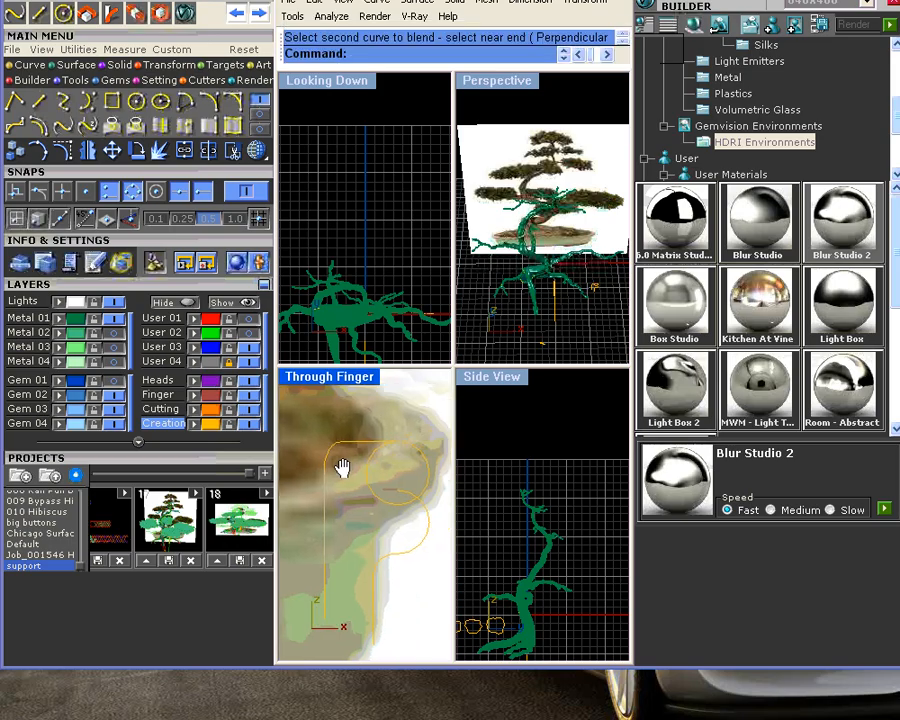
right_click_drag(343, 468, 333, 467)
- Split the upper circle using the horizontal rim line and lower arc as cutting objects, and delete its inner portion
left_click(366, 453)
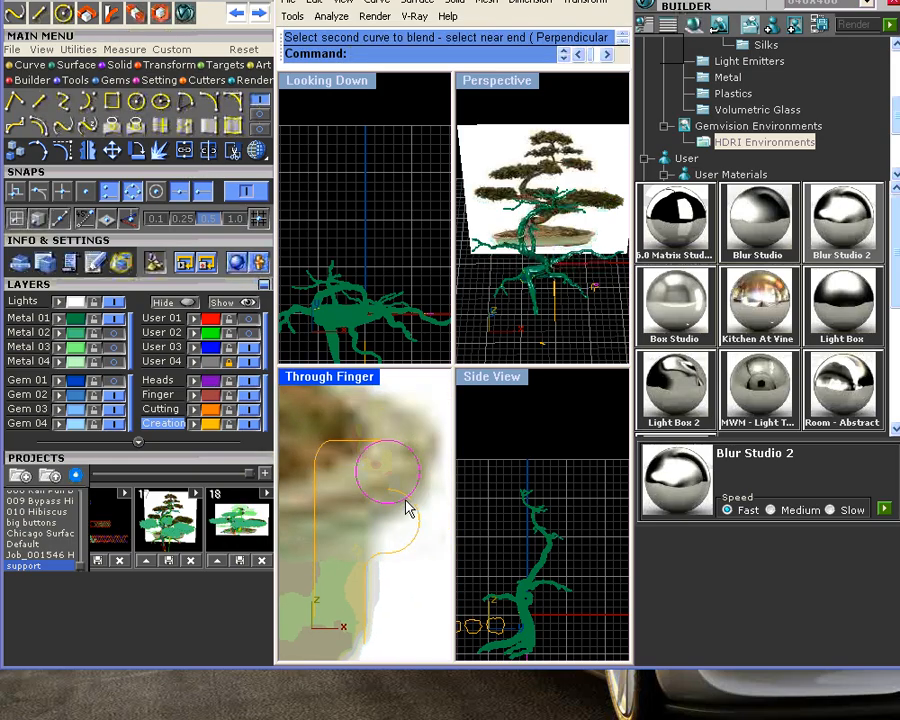
left_click(142, 104)
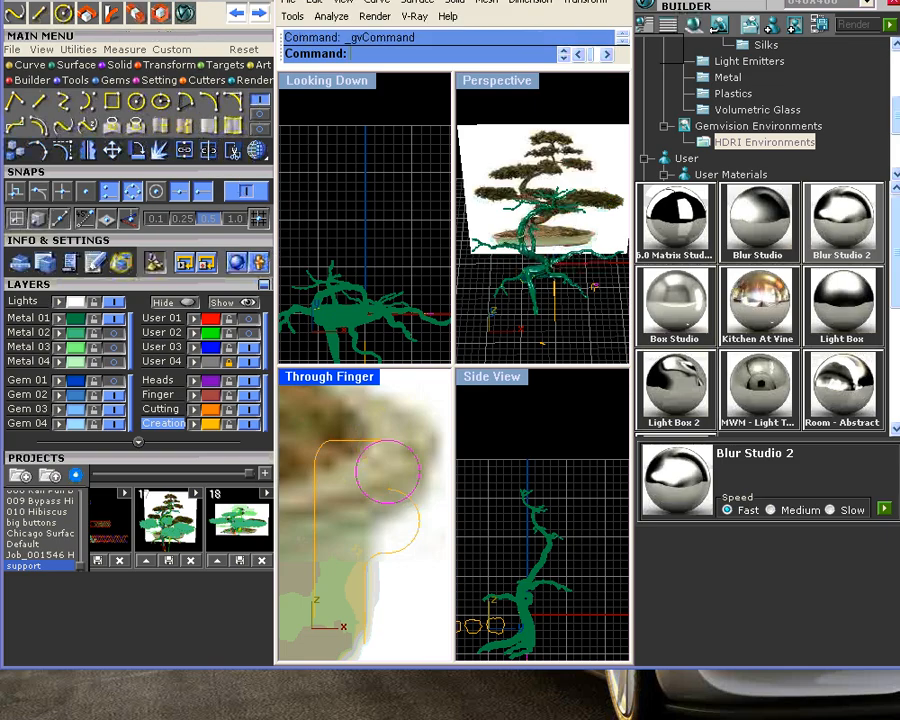
left_click(363, 450)
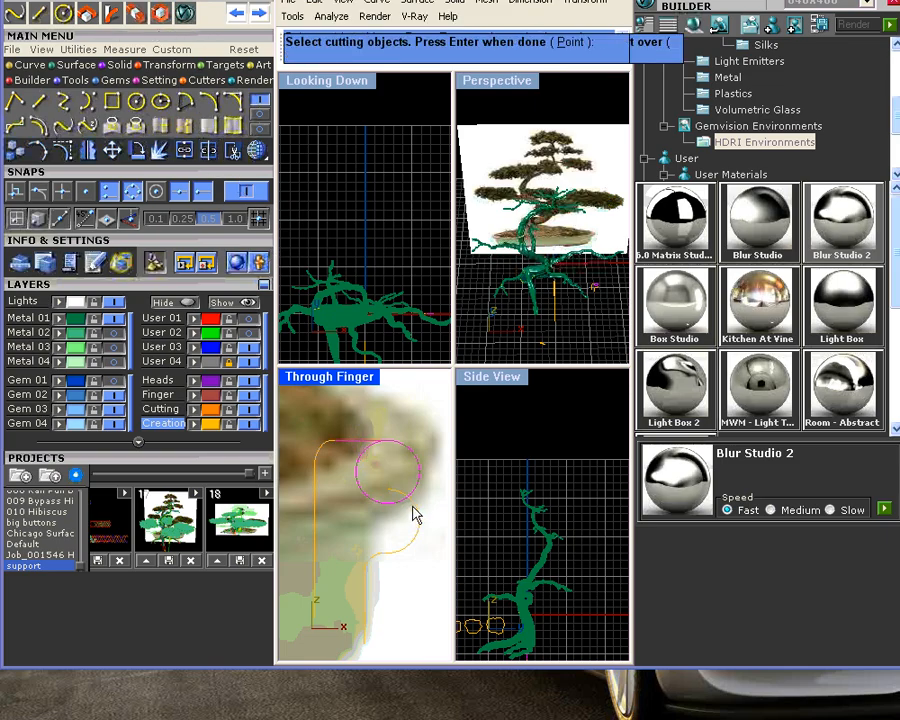
key("Return")
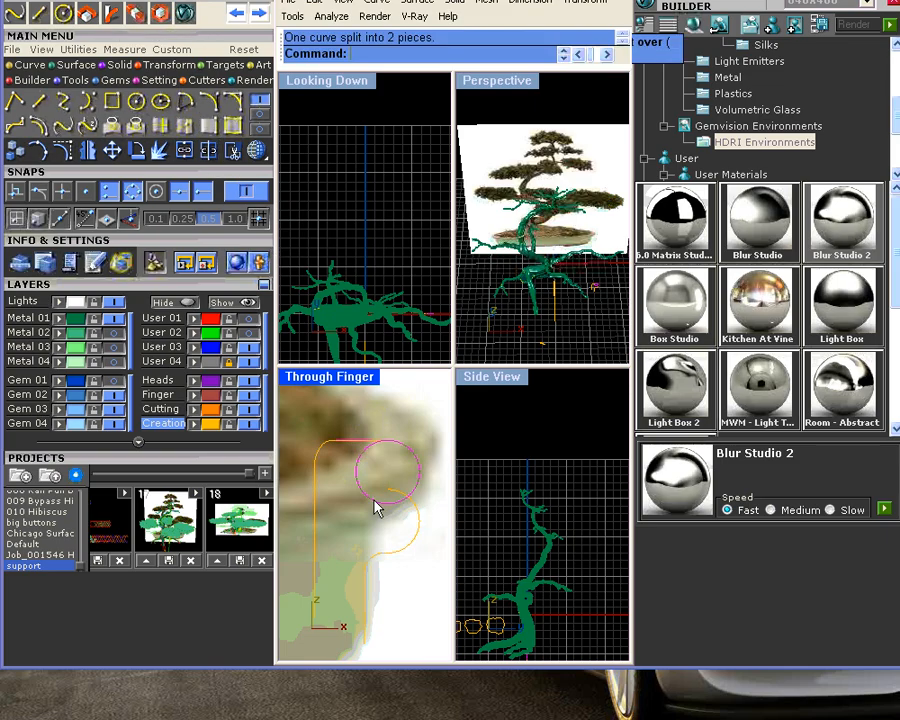
key("Delete")
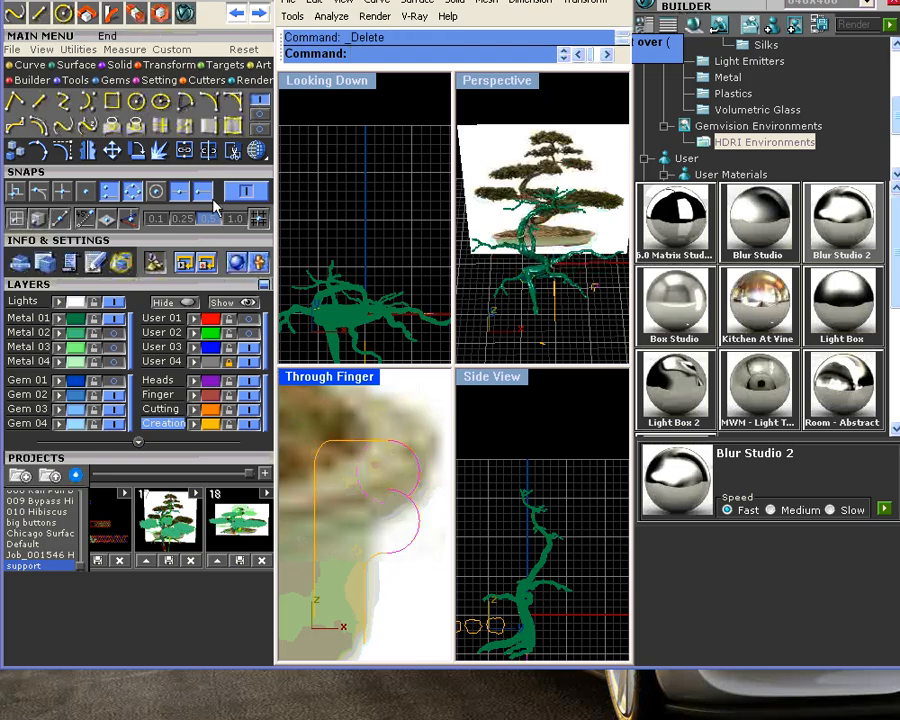
- Trim away the overlapping ends of the two rim arcs where they cross on the pot's outer side
left_click(231, 156)
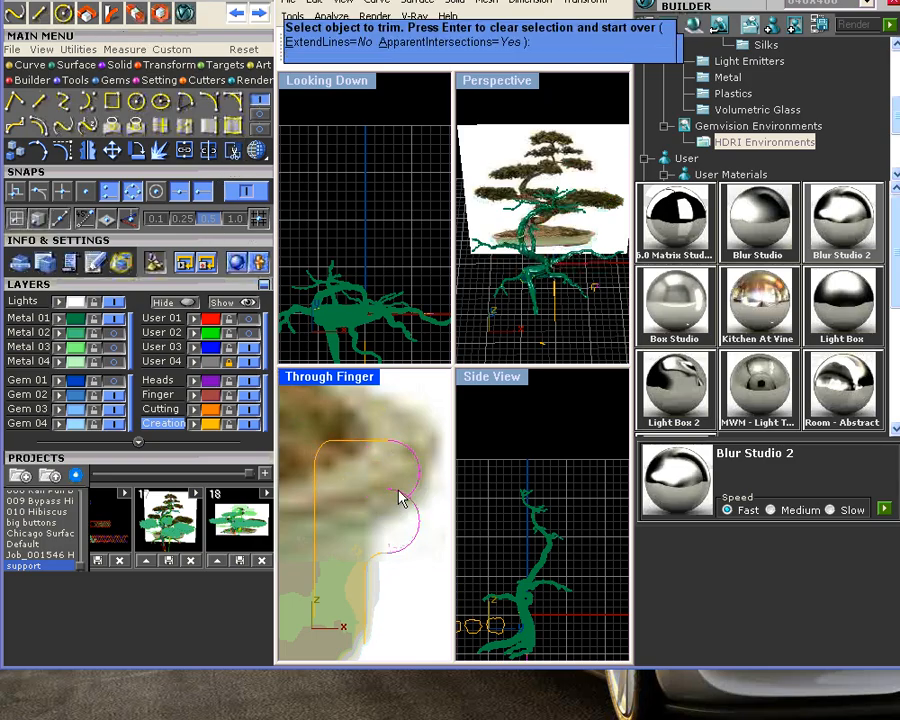
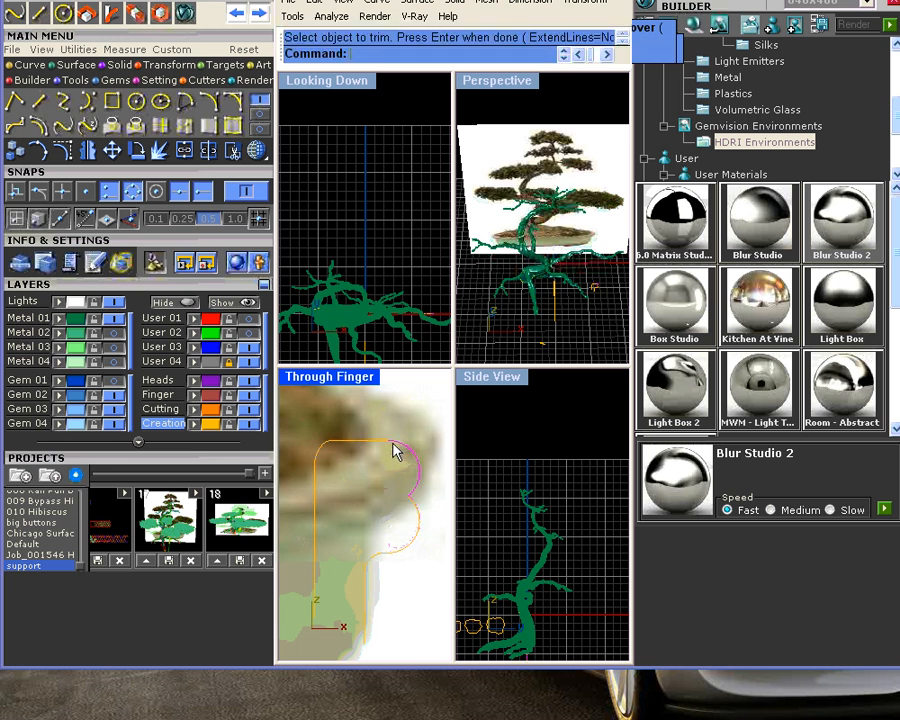
scroll(393, 448, "up", 3)
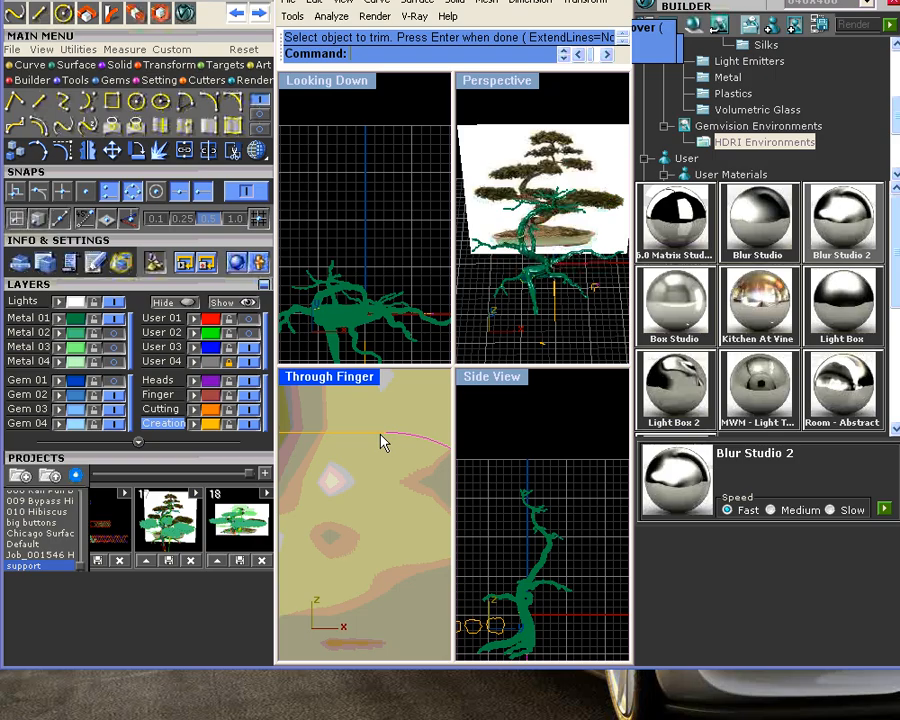
scroll(368, 468, "down", 3)
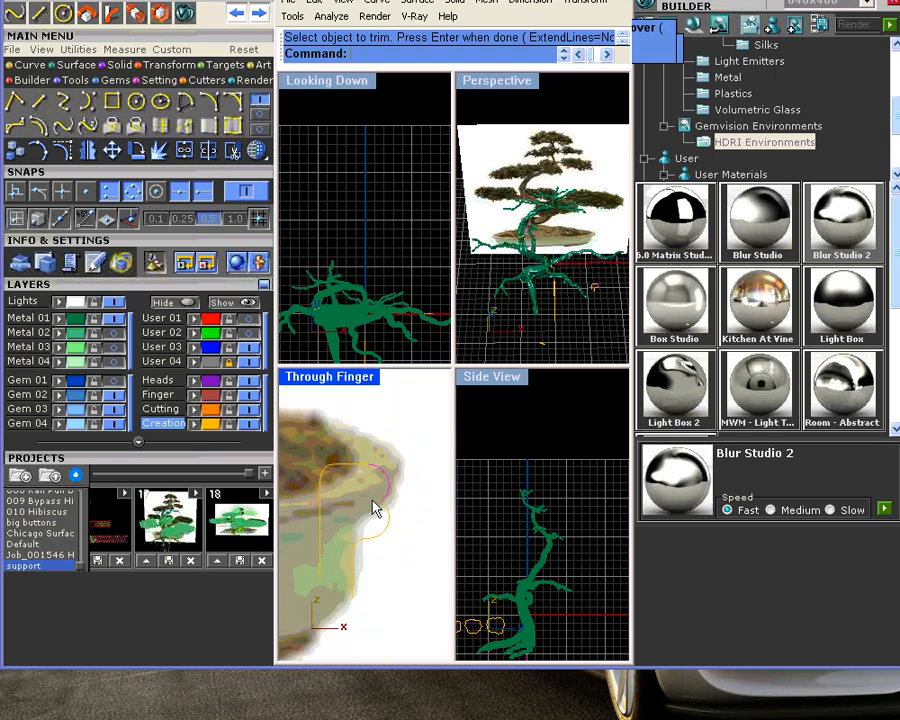
- Draw a short vertical helper line at the pot's base, slightly inward of the outer wall line
right_click_drag(366, 545, 376, 507)
scroll(376, 507, "down", 4)
right_click_drag(353, 549, 376, 541)
scroll(395, 540, "down", 2)
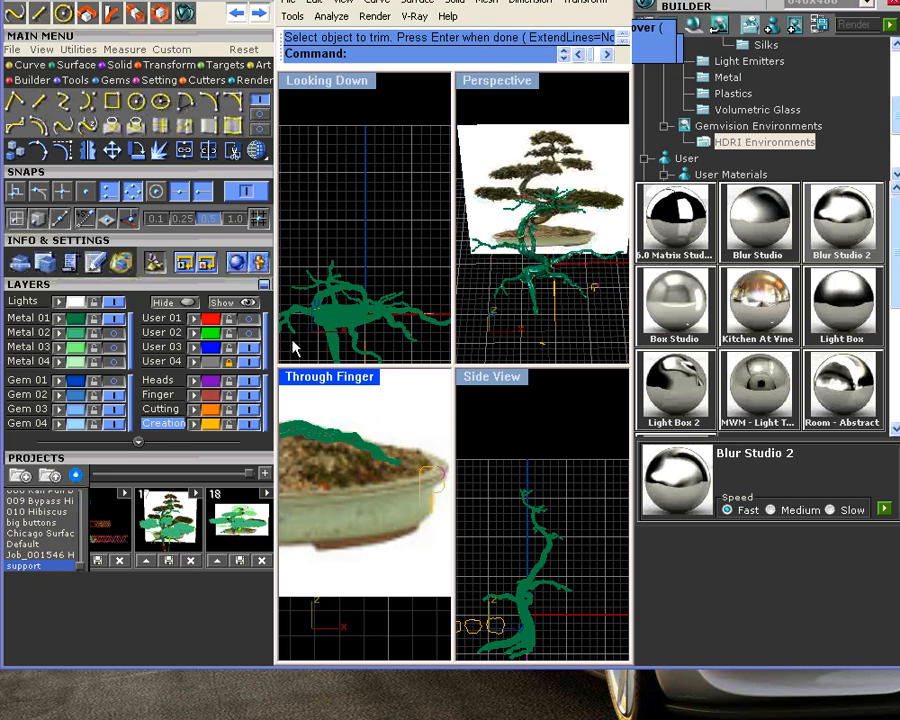
left_click(37, 100)
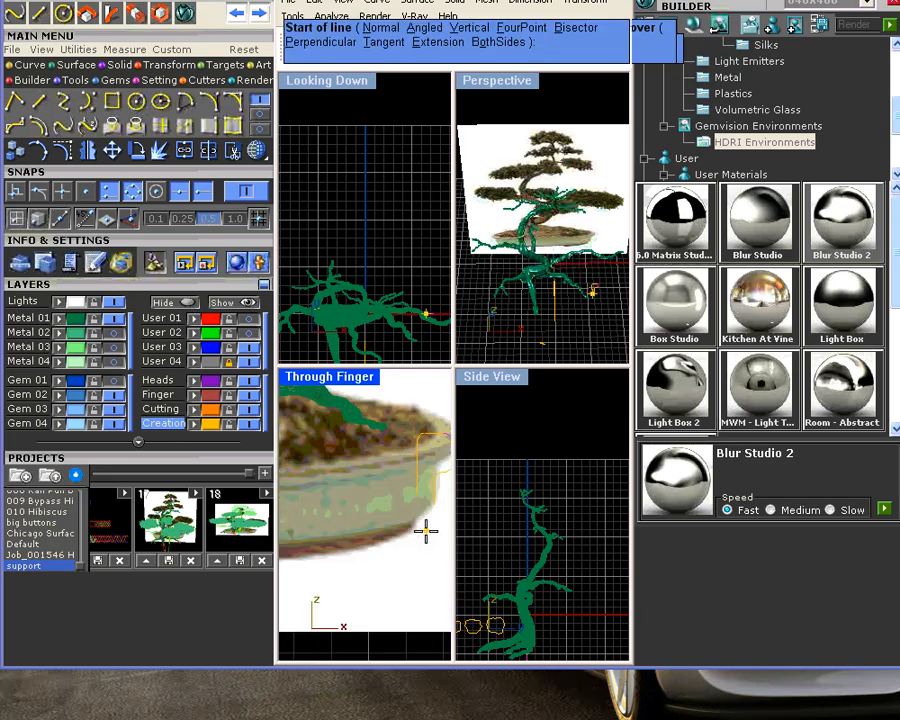
left_click(407, 556)
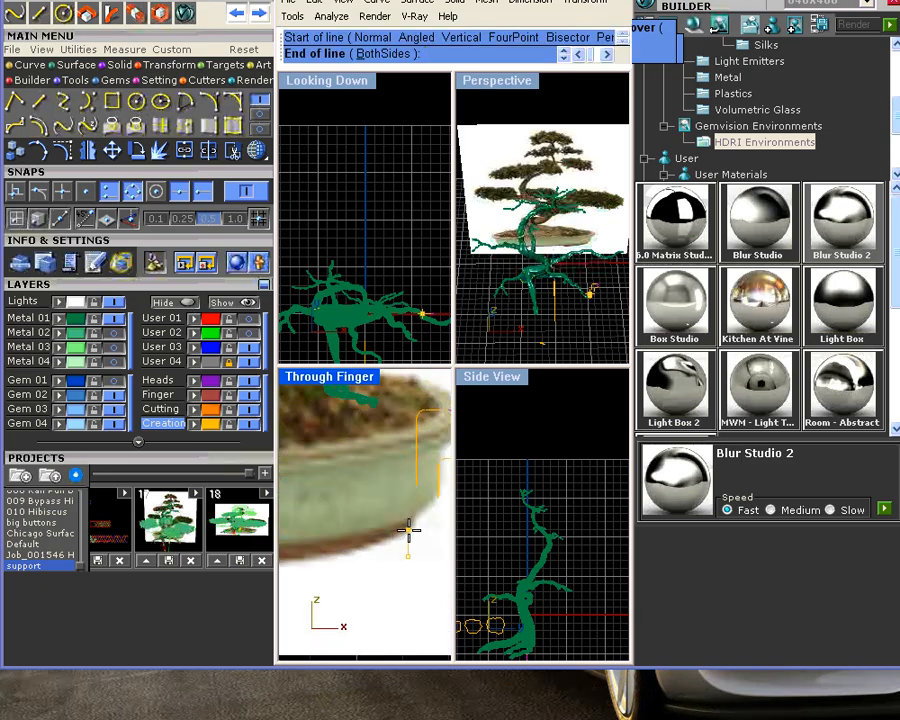
left_click(407, 530)
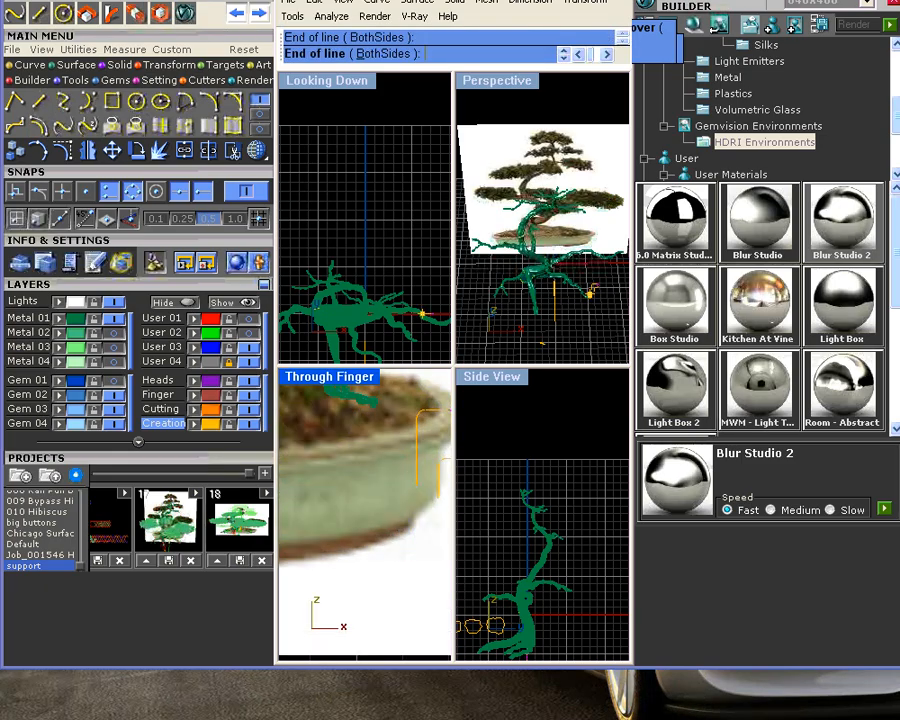
- Blend the outer wall line's lower end into the short helper line with Curvature continuity, and delete the helper line
left_click(61, 127)
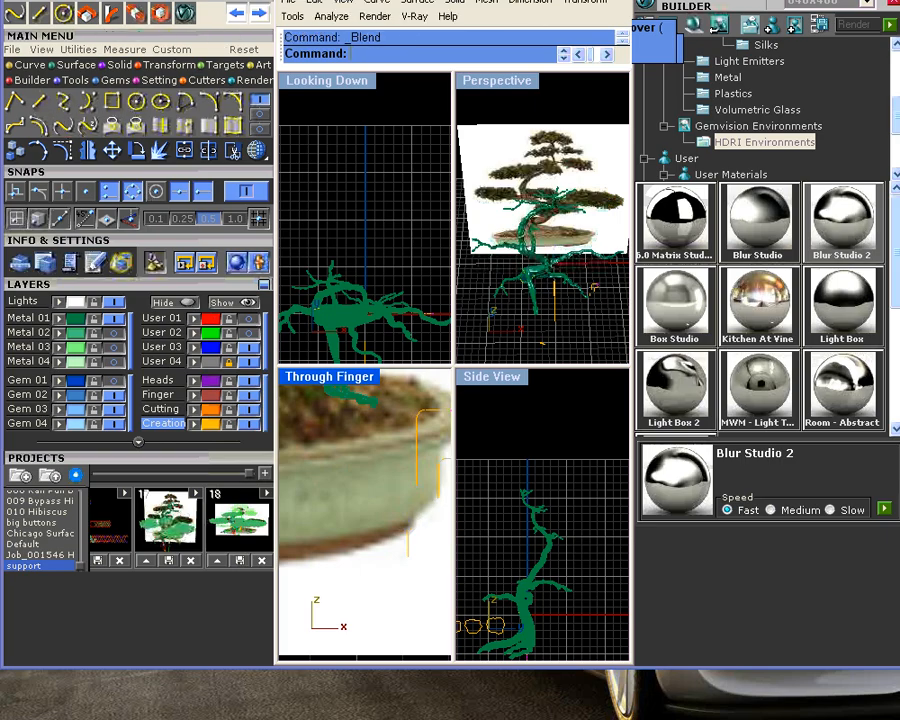
left_click(440, 510)
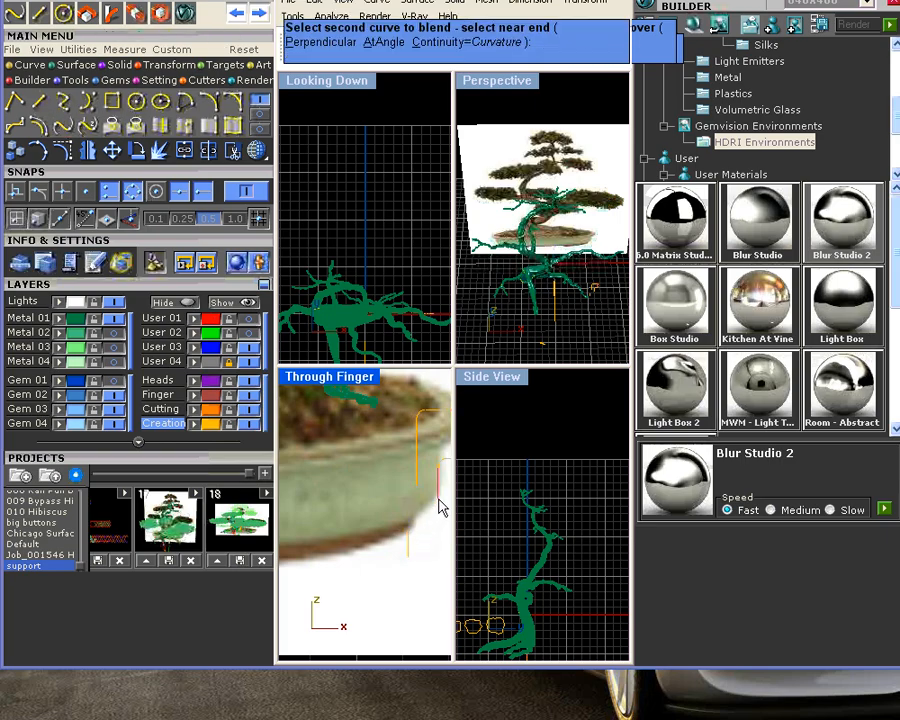
left_click(410, 553)
key("Delete")
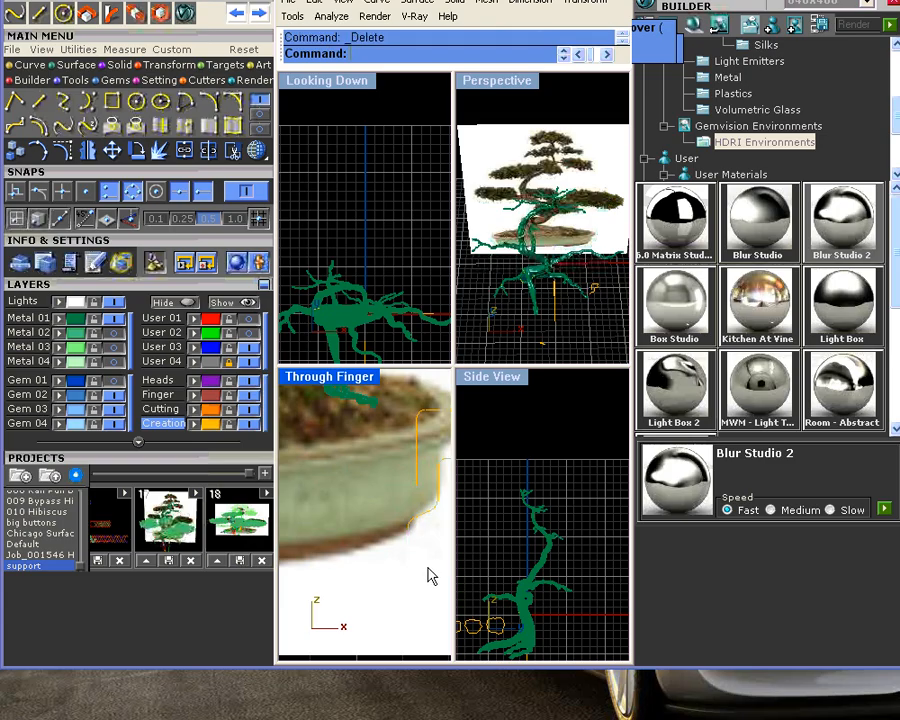
scroll(365, 470, "up", 2)
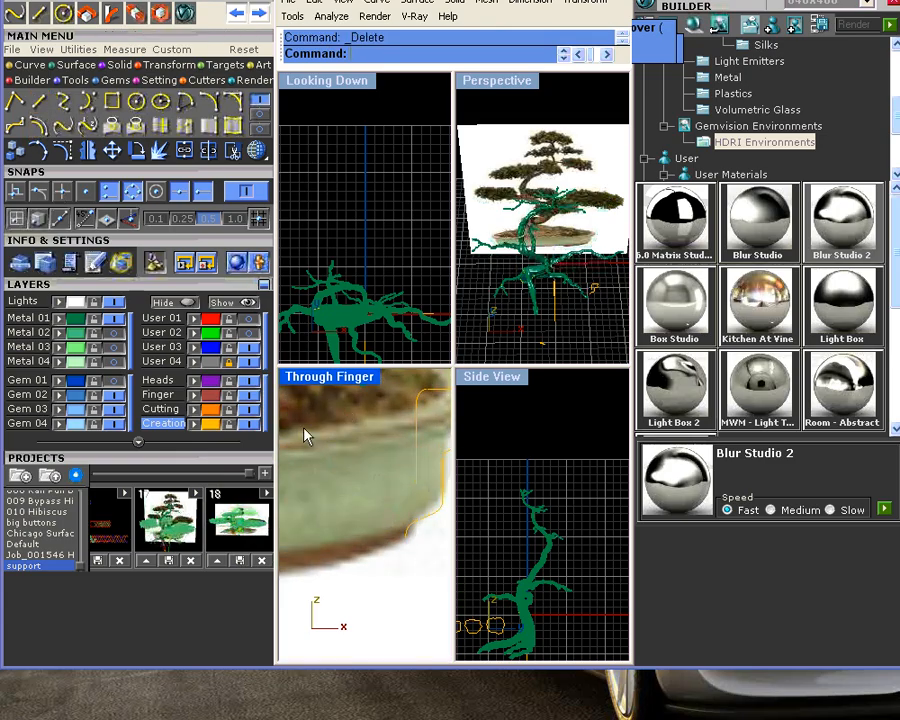
- Copy the S-shaped blend curve inward and move the copy so its upper end meets the inner wall line's lower end
left_click(406, 530)
left_click_drag(410, 540, 376, 530)
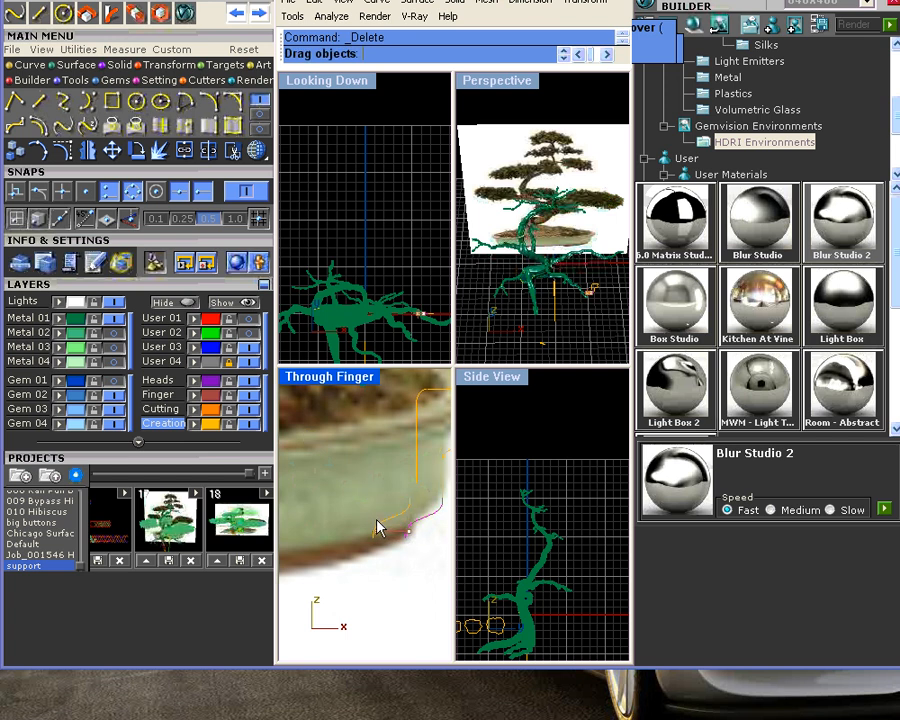
left_click_drag(377, 528, 382, 526)
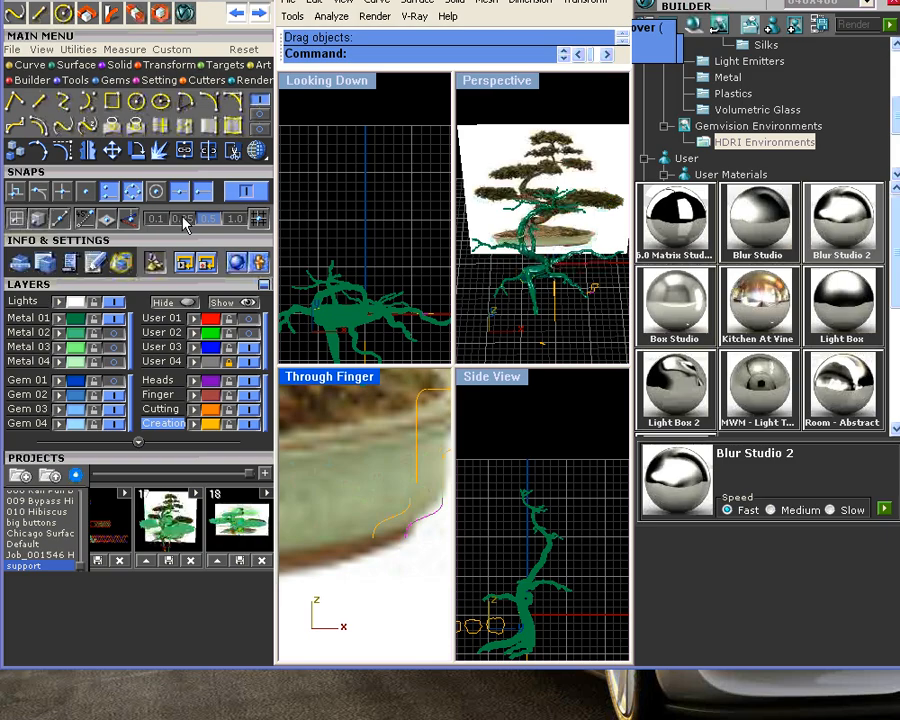
scroll(408, 511, "up", 4)
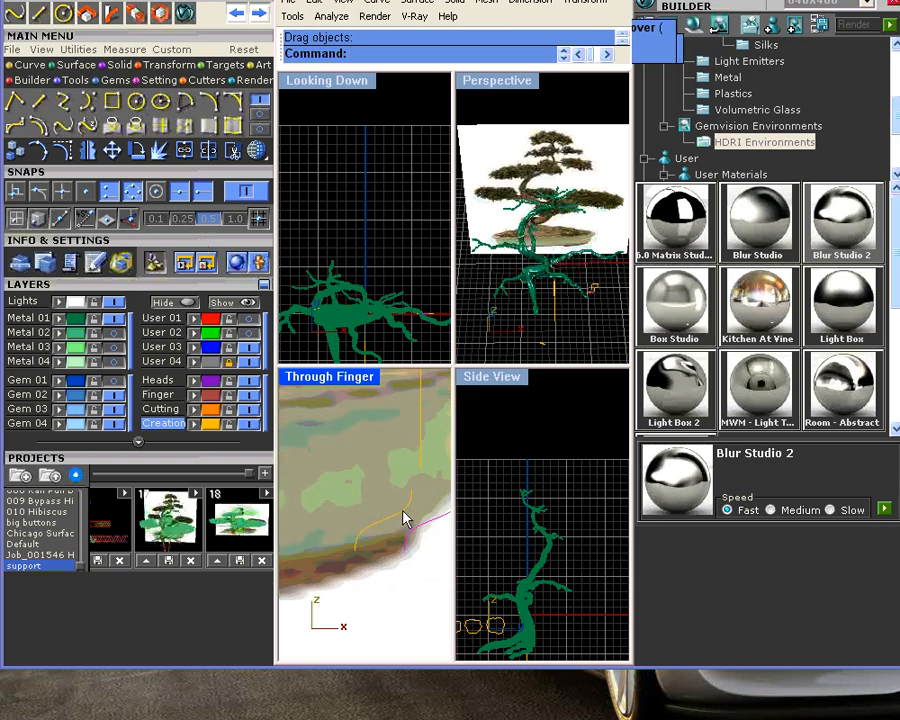
left_click(409, 501)
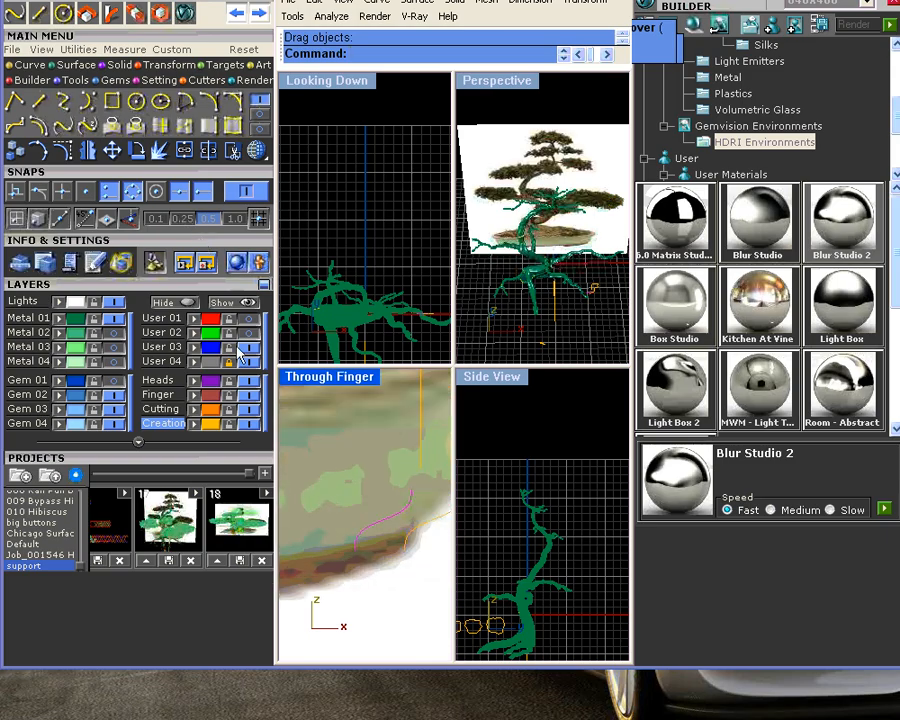
left_click(114, 151)
left_click(418, 470)
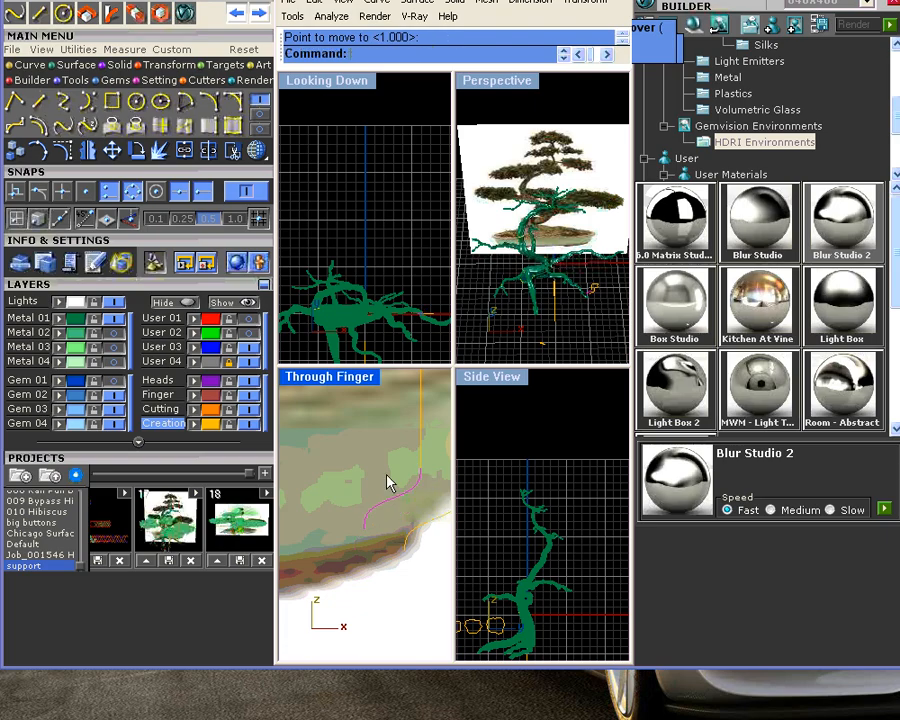
- Draw a short horizontal helper line along the pot's bottom edge, below the inner S-shaped curve
scroll(408, 514, "down", 2)
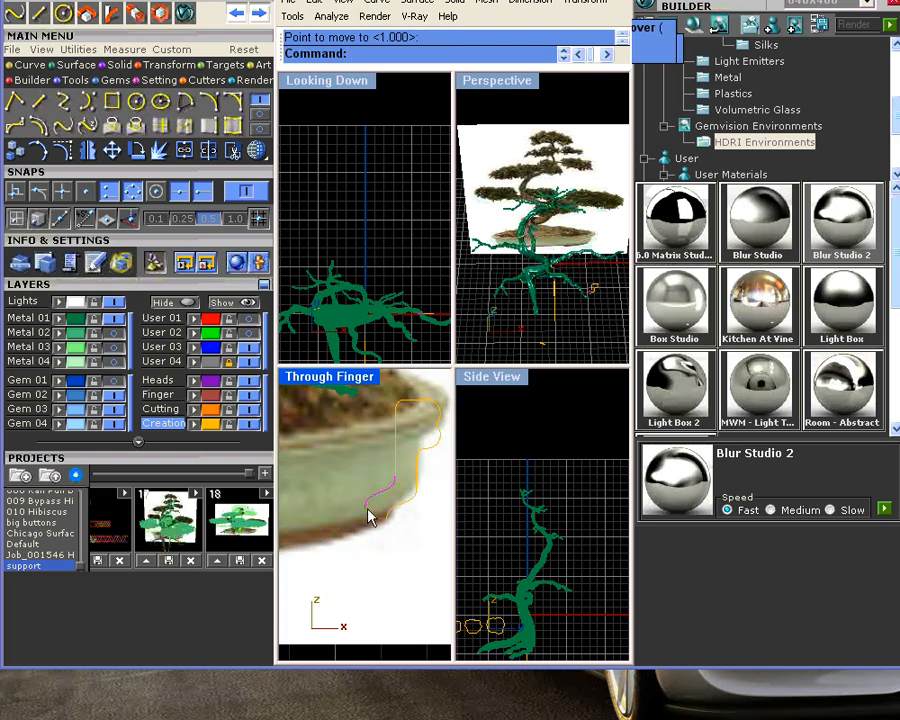
scroll(366, 514, "up", 4)
scroll(370, 517, "up", 2)
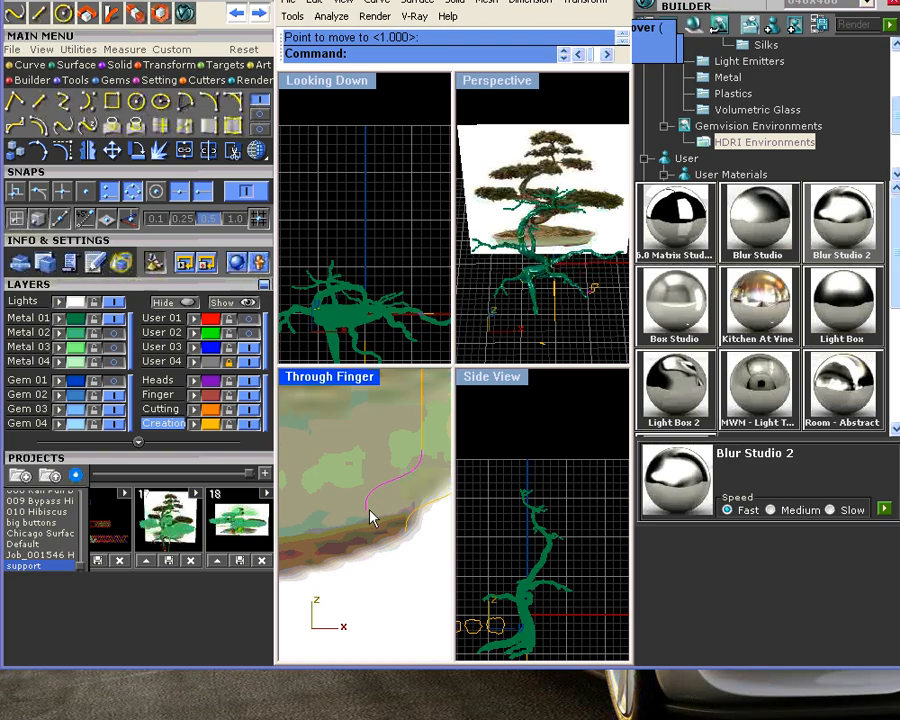
left_click(22, 101)
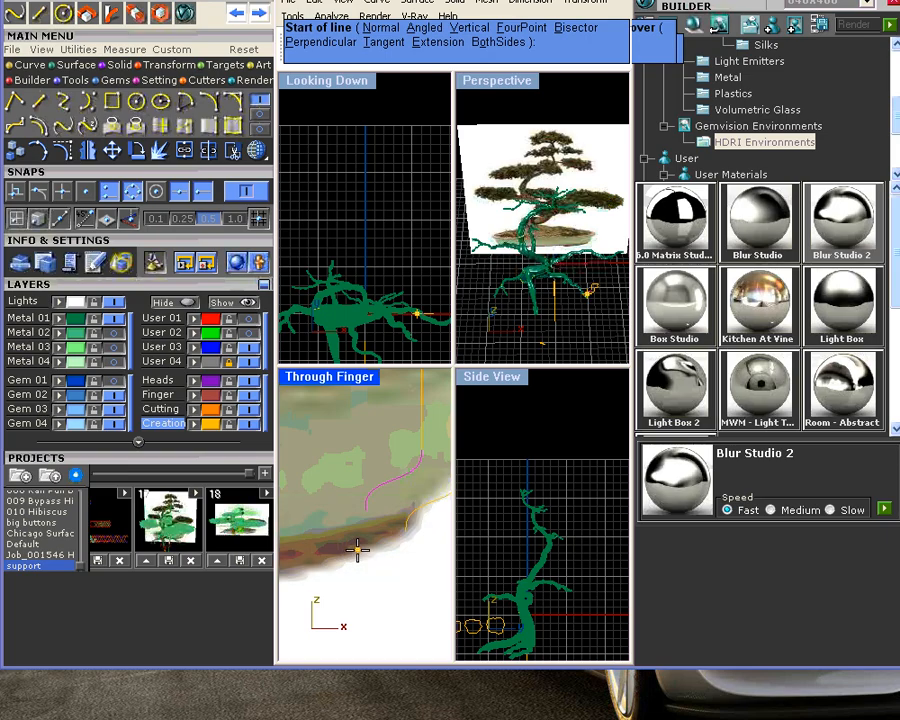
left_click(353, 549)
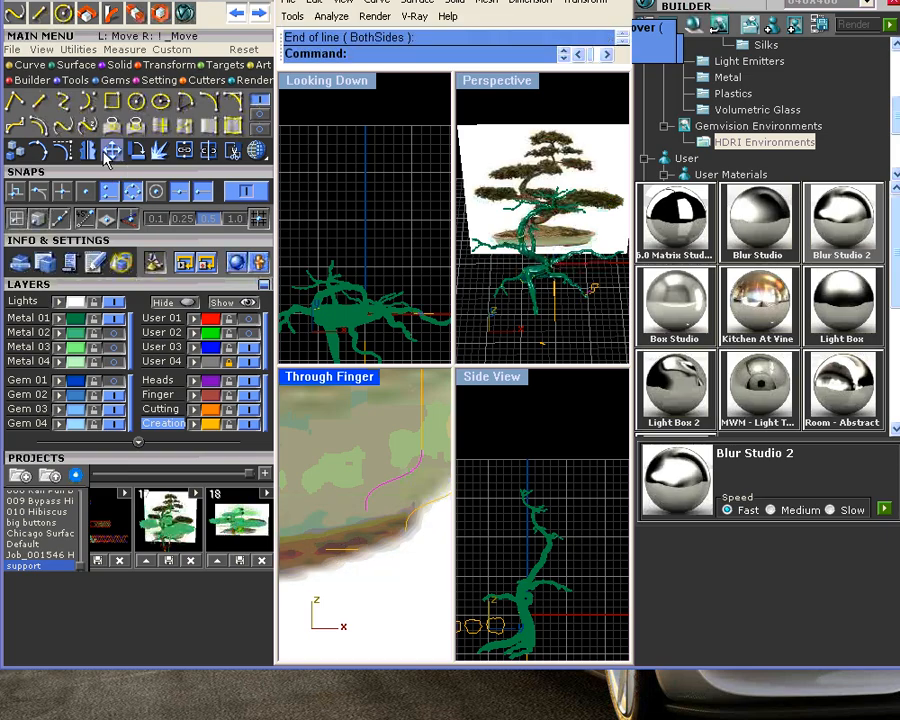
- Blend the outer S-shaped curve's lower end into the horizontal helper line with Curvature continuity, and delete the helper line
left_click(63, 126)
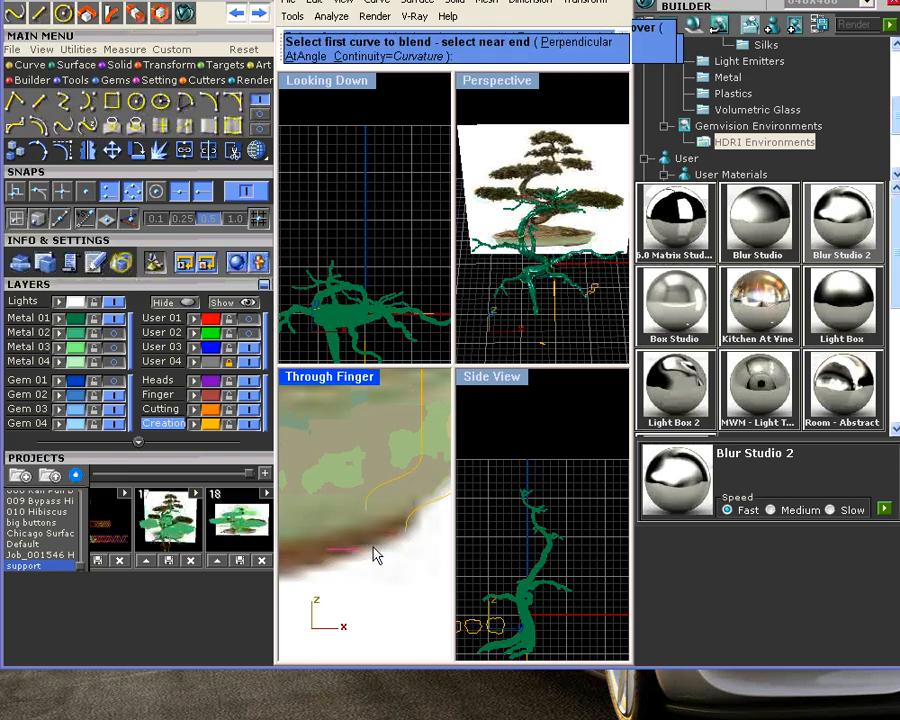
left_click(400, 543)
scroll(374, 549, "up", 4)
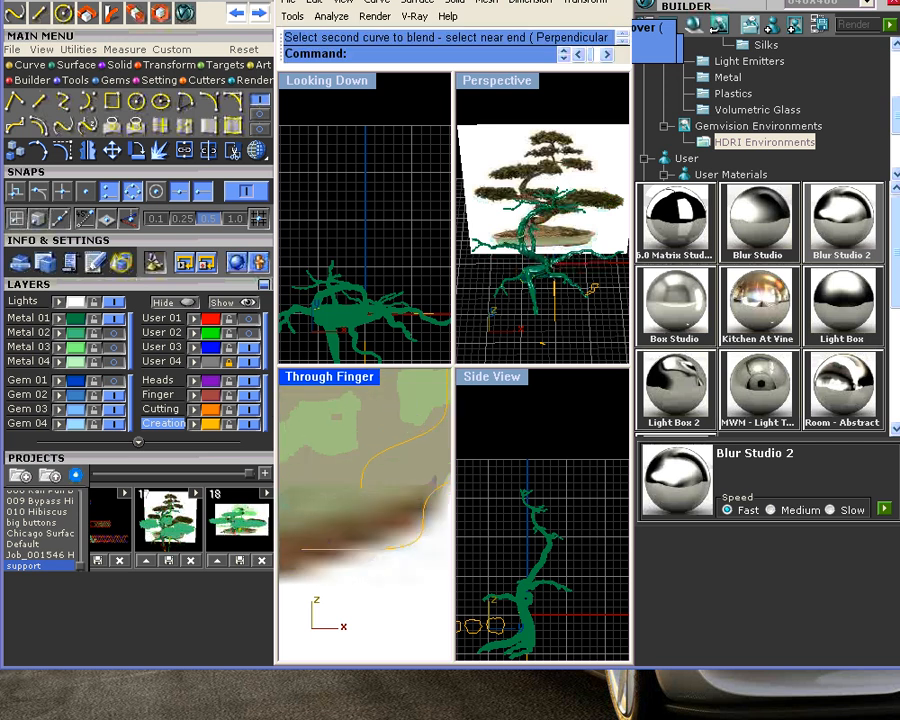
scroll(361, 520, "up", 2)
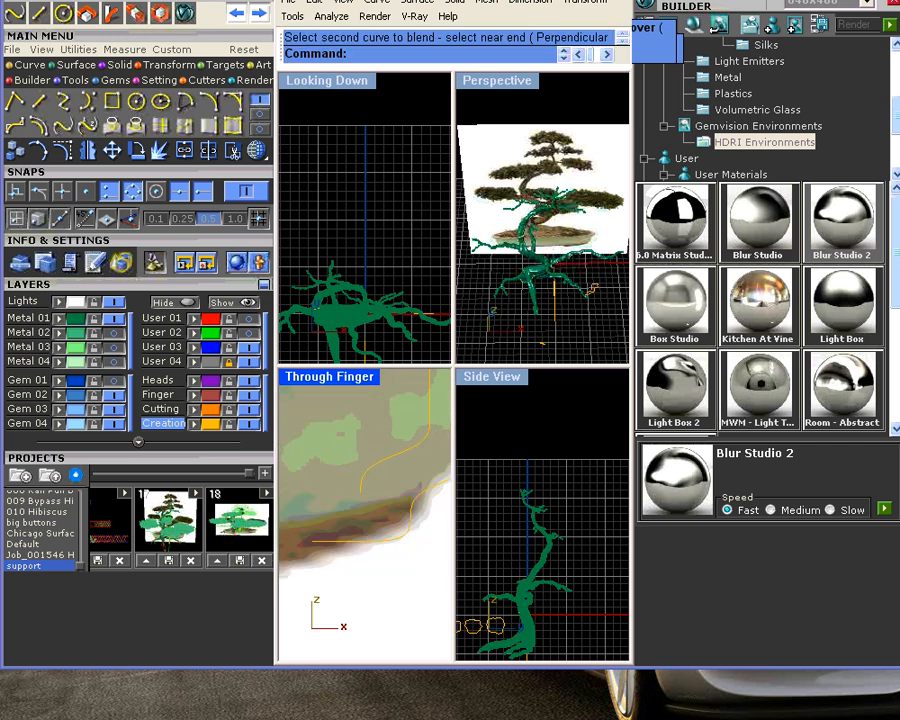
scroll(363, 499, "down", 4)
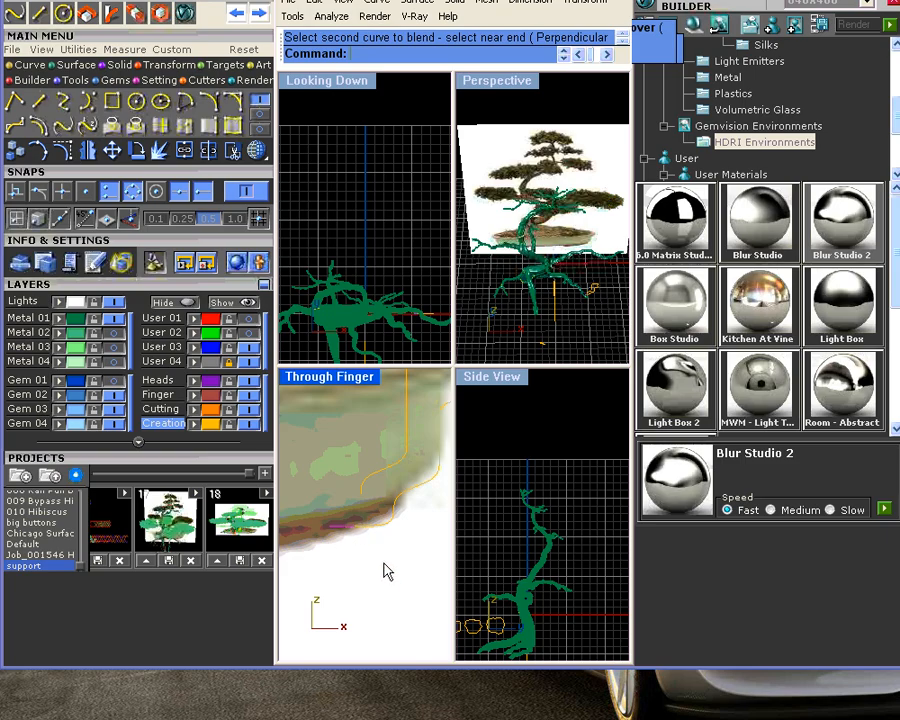
key("Delete")
- Turn on the inner S-shaped curve's control points and reshape its lower end so it slopes inward toward the pot's floor
scroll(368, 491, "up", 4)
left_click(364, 491)
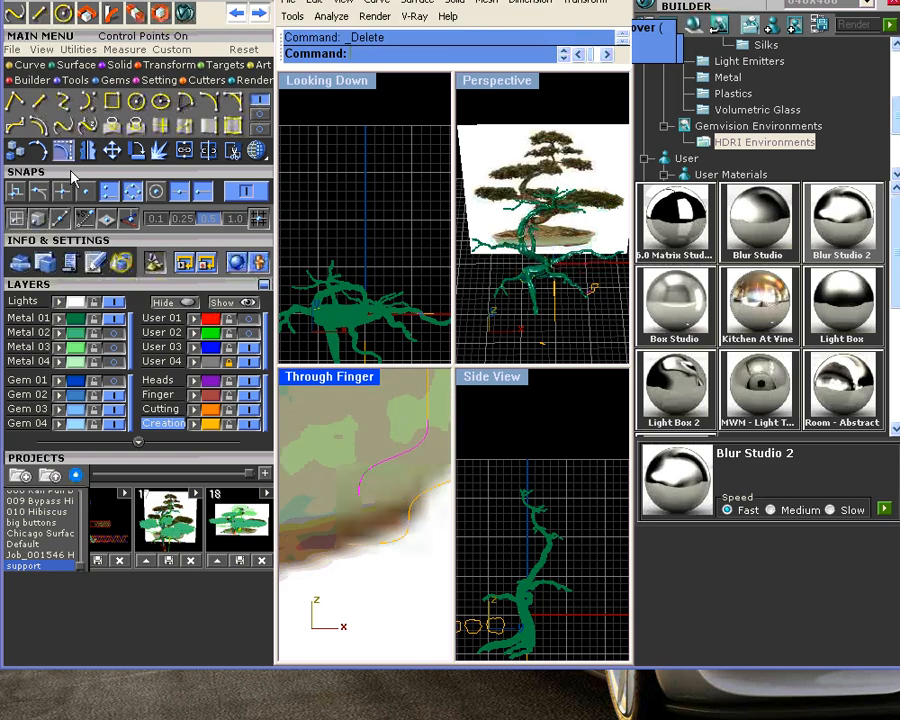
left_click(40, 102)
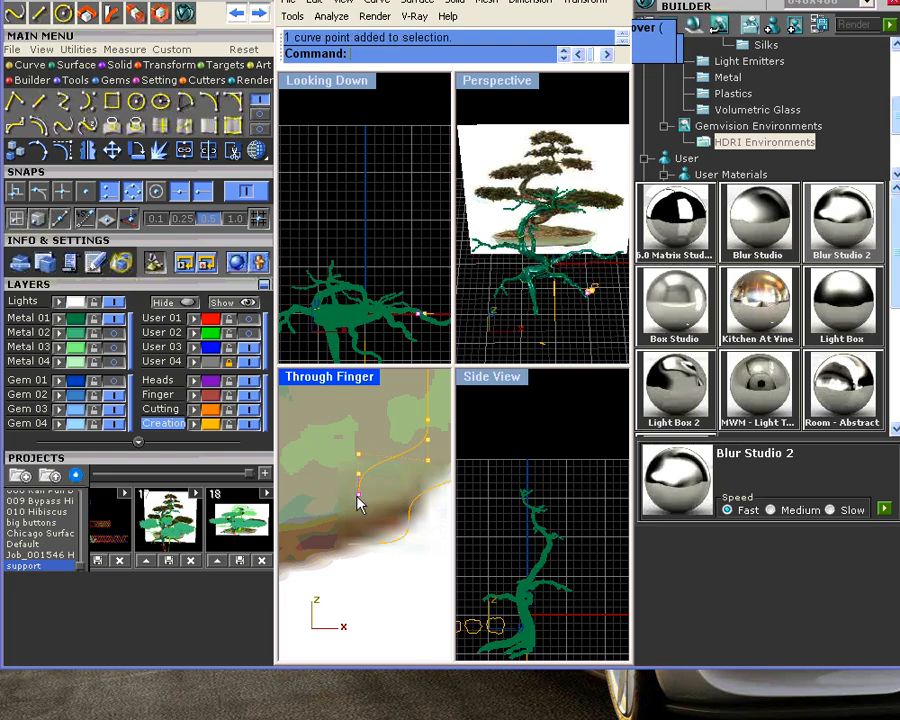
left_click_drag(357, 497, 336, 493)
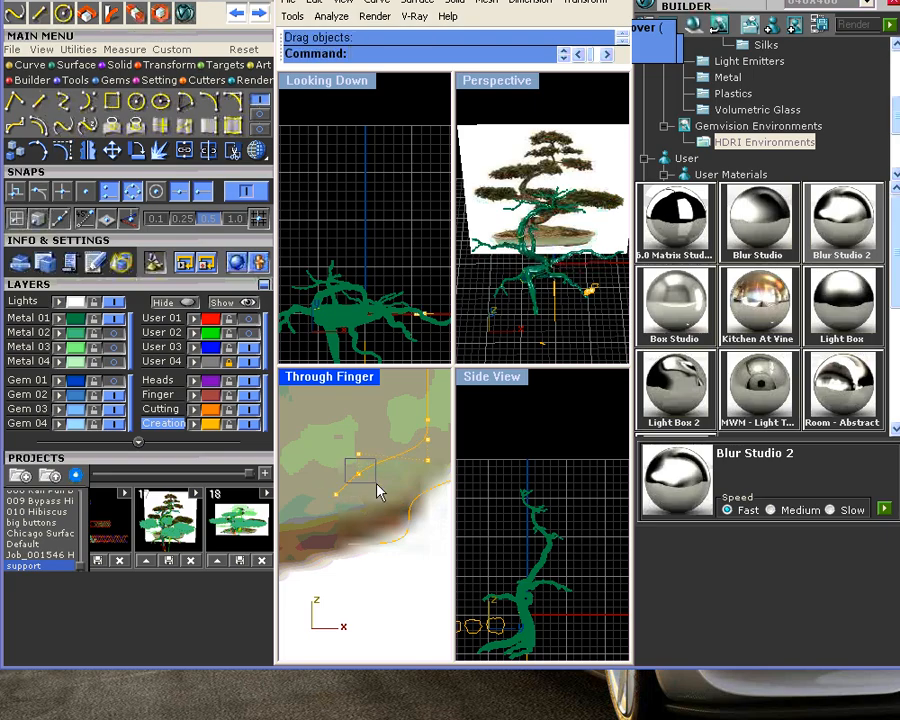
left_click(358, 473)
mouse_move(387, 484)
left_mouse_down()
mouse_move(378, 491)
mouse_move(394, 497)
left_mouse_up()
key("Escape")
key("Escape")
scroll(374, 467, "down", 6)
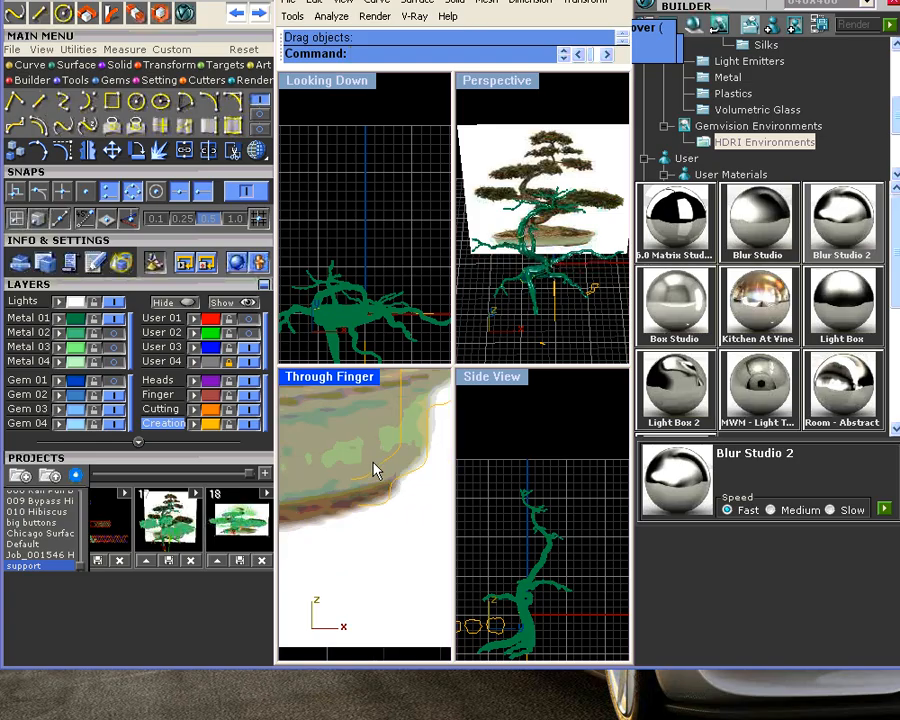
- Join all the pot's rim and wall profile curves into one open curve
scroll(394, 502, "down", 2)
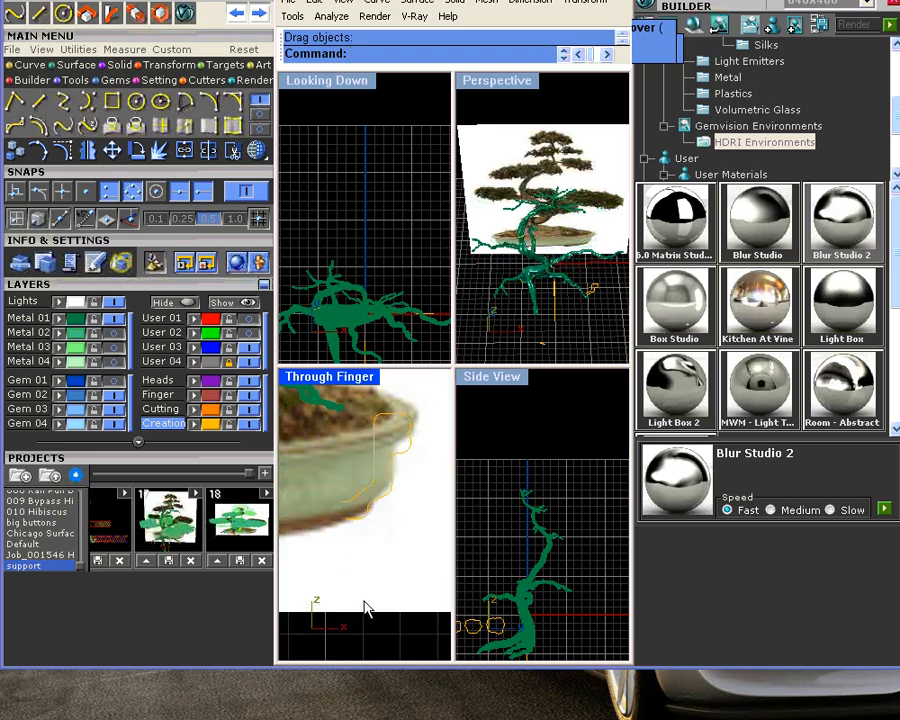
scroll(407, 446, "down", 2)
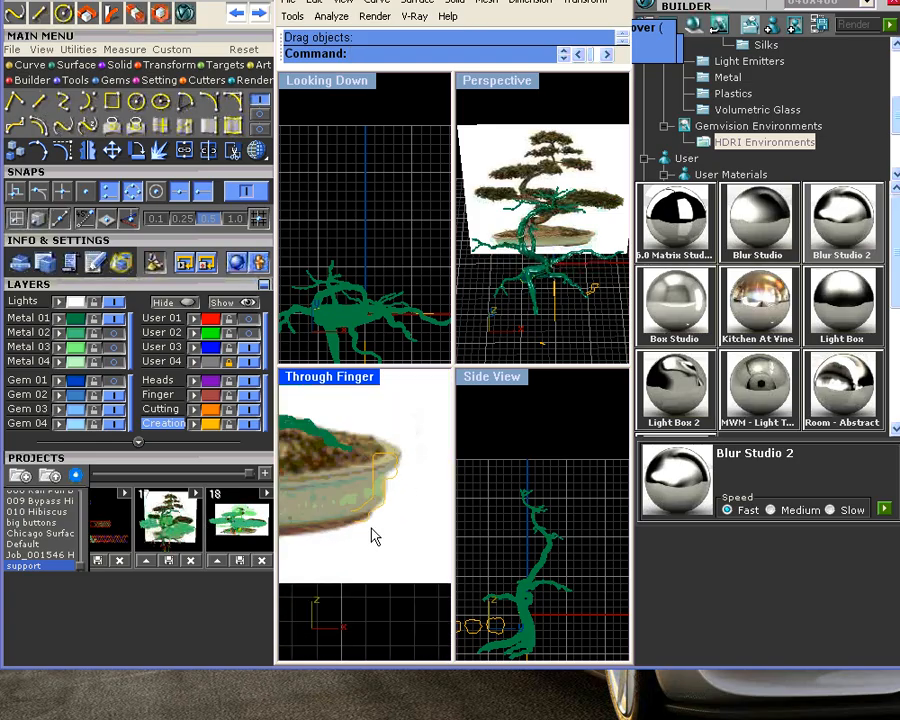
left_click_drag(348, 607, 420, 445)
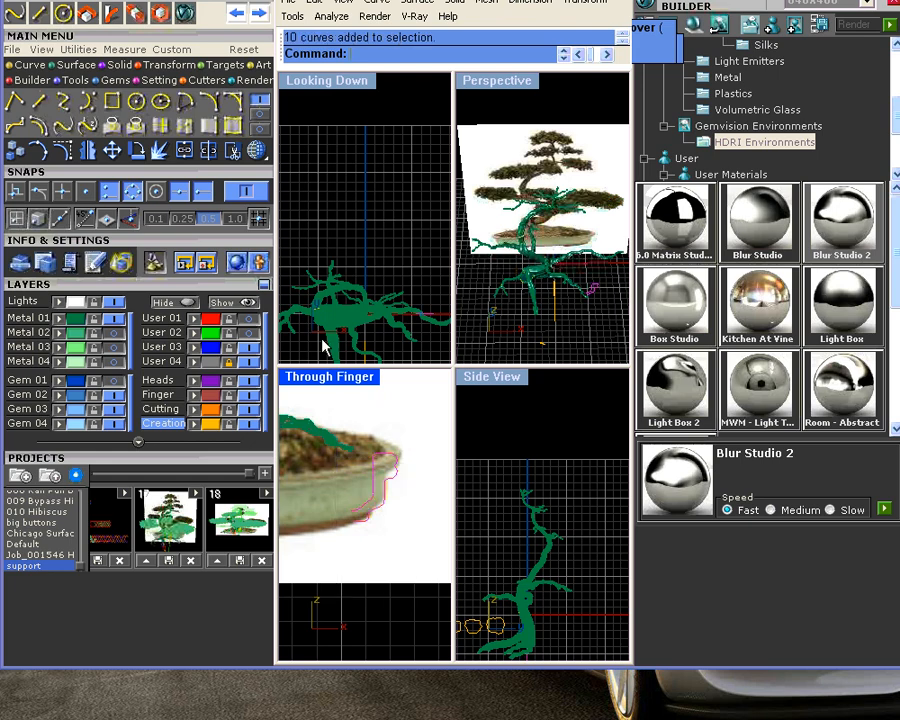
left_click(186, 150)
- Revolve the pot's joined profile curve a full 360 degrees around a vertical axis through the middle of the pictured pot
scroll(367, 483, "down", 4)
right_click_drag(364, 500, 402, 507)
scroll(364, 505, "down", 4)
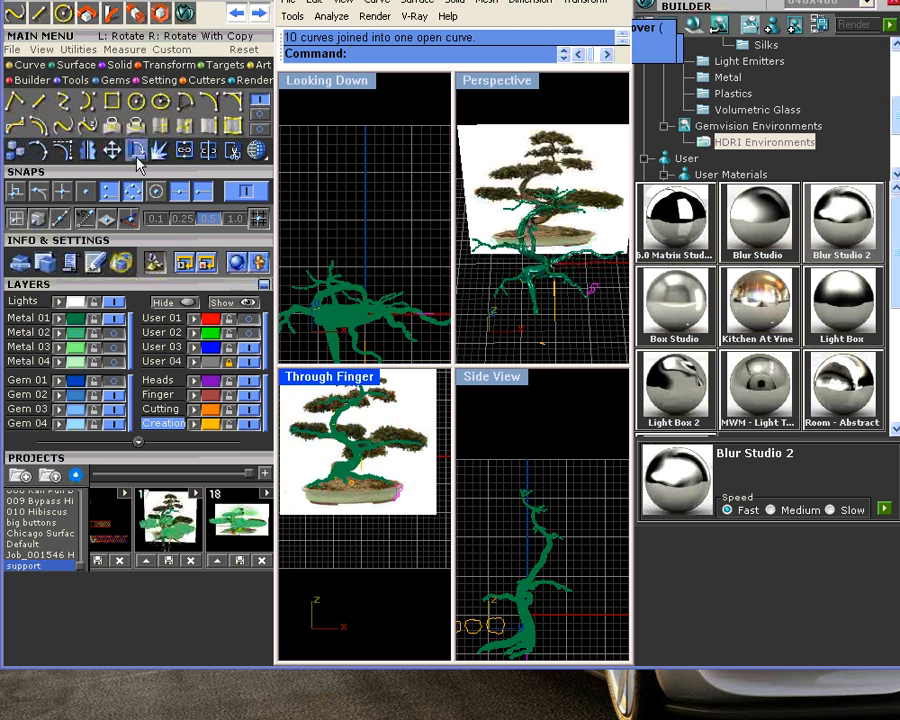
left_click(73, 66)
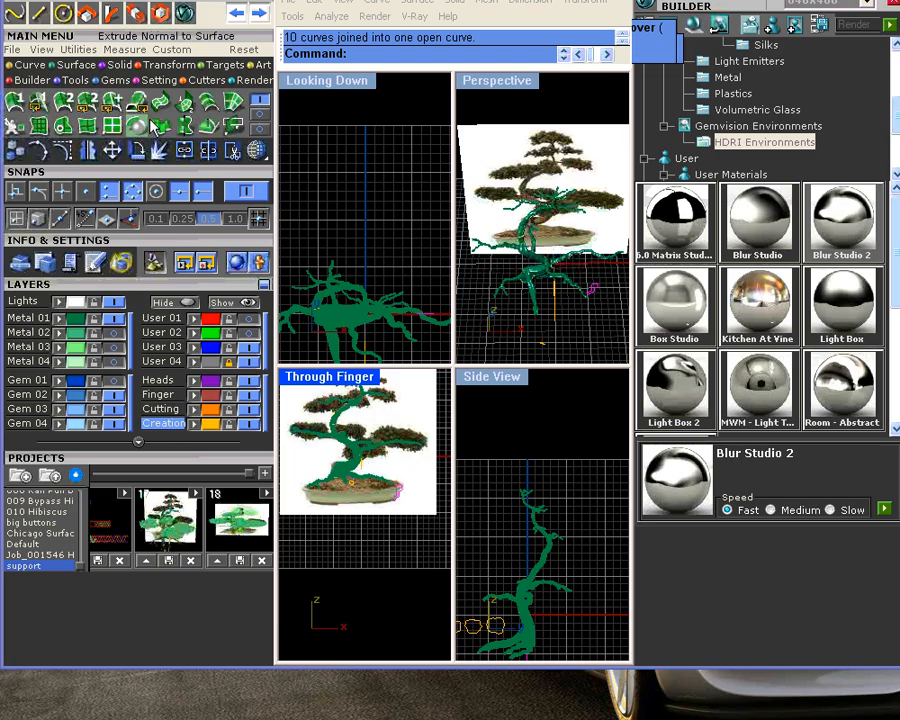
left_click(184, 125)
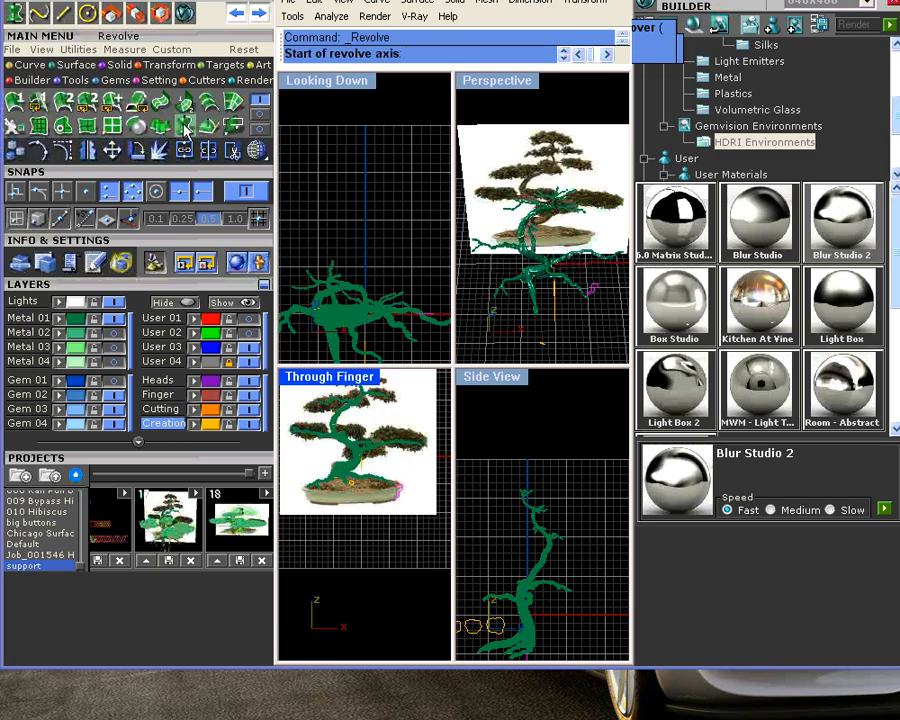
scroll(360, 498, "up", 5)
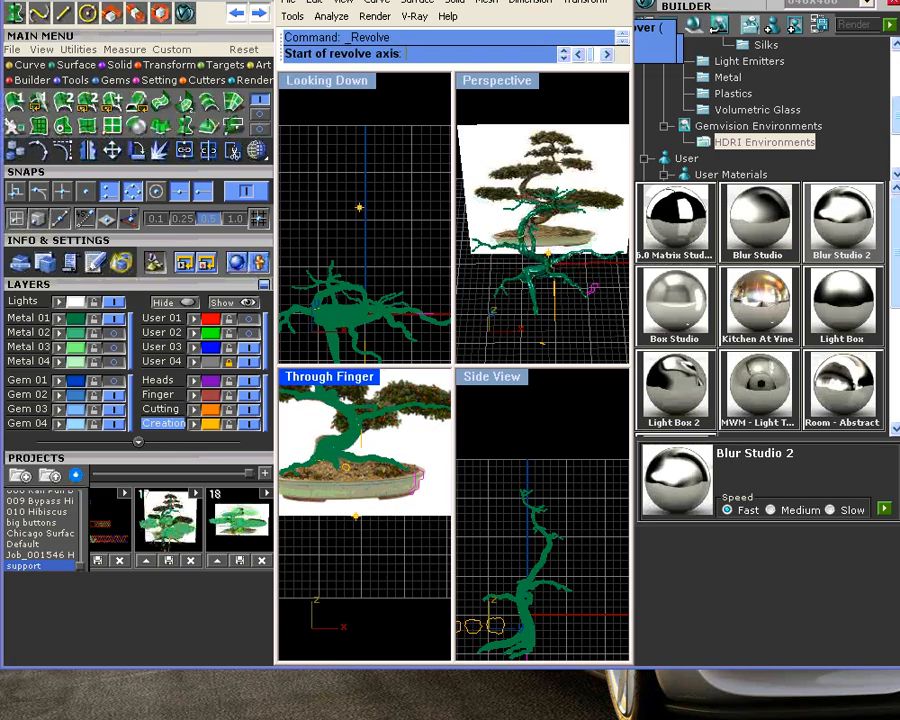
right_click_drag(379, 508, 372, 506)
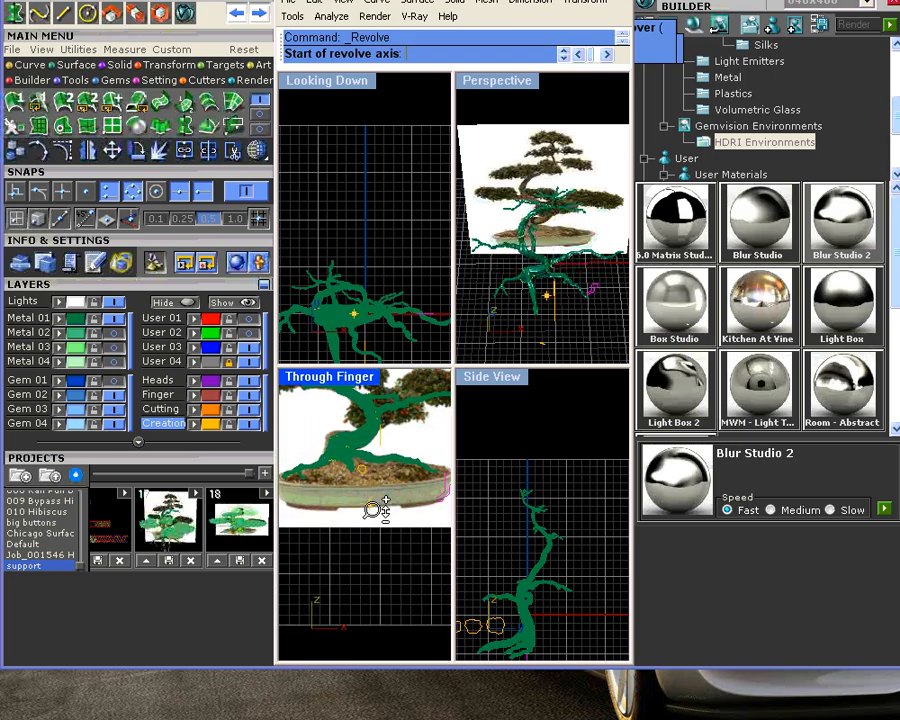
scroll(386, 508, "down", 1)
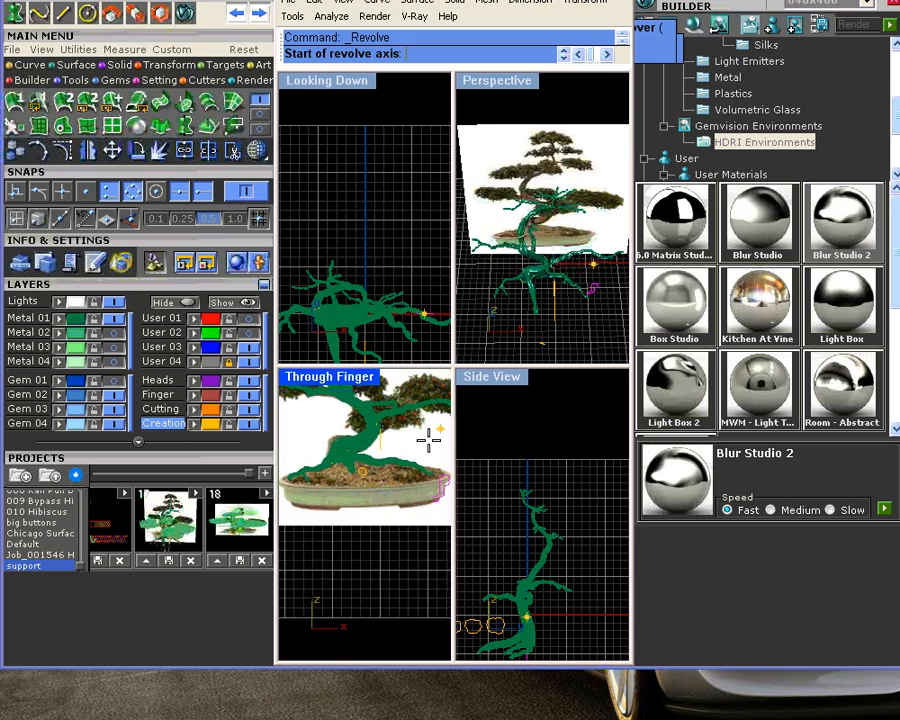
left_click(894, 8)
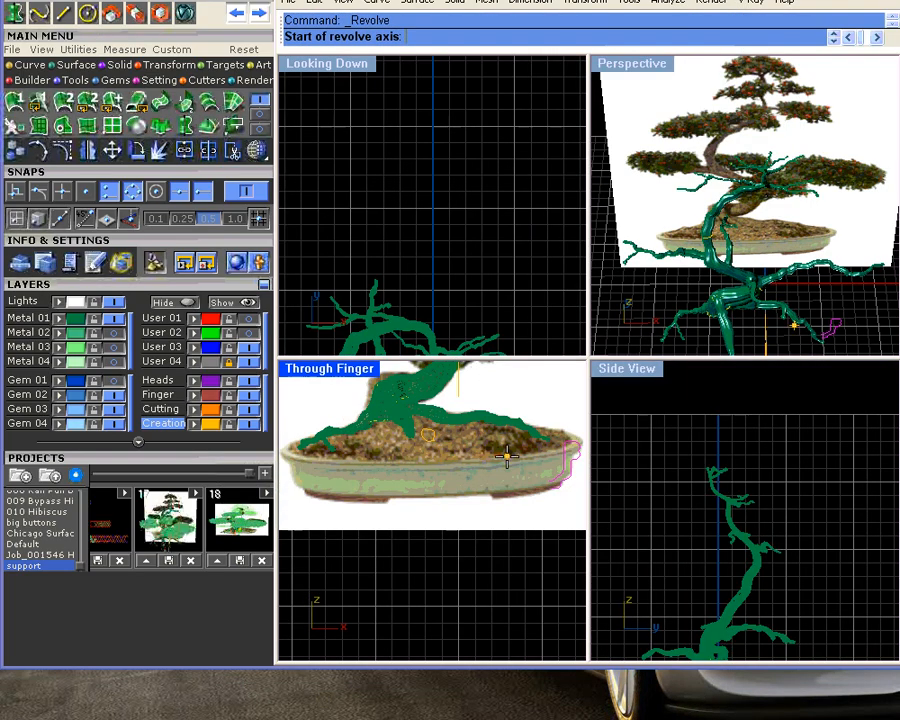
left_click(435, 487)
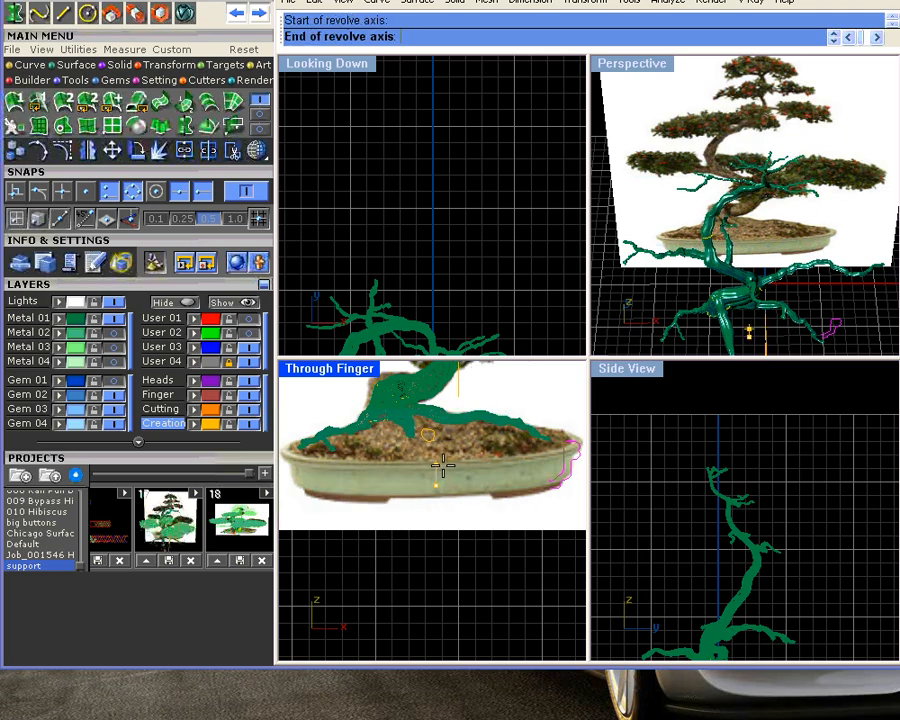
left_click(443, 459)
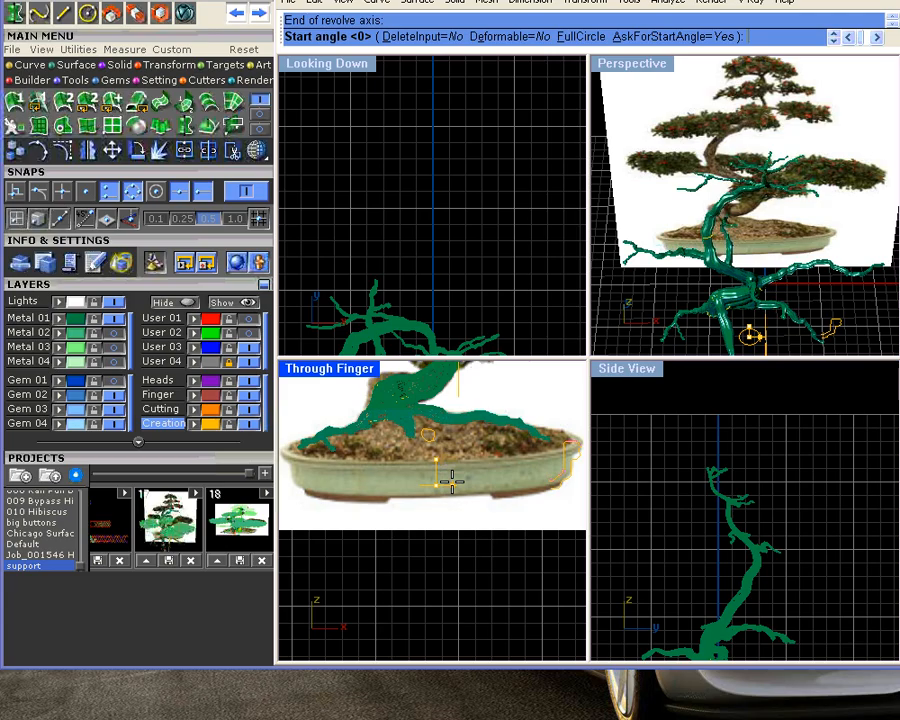
left_click(451, 482)
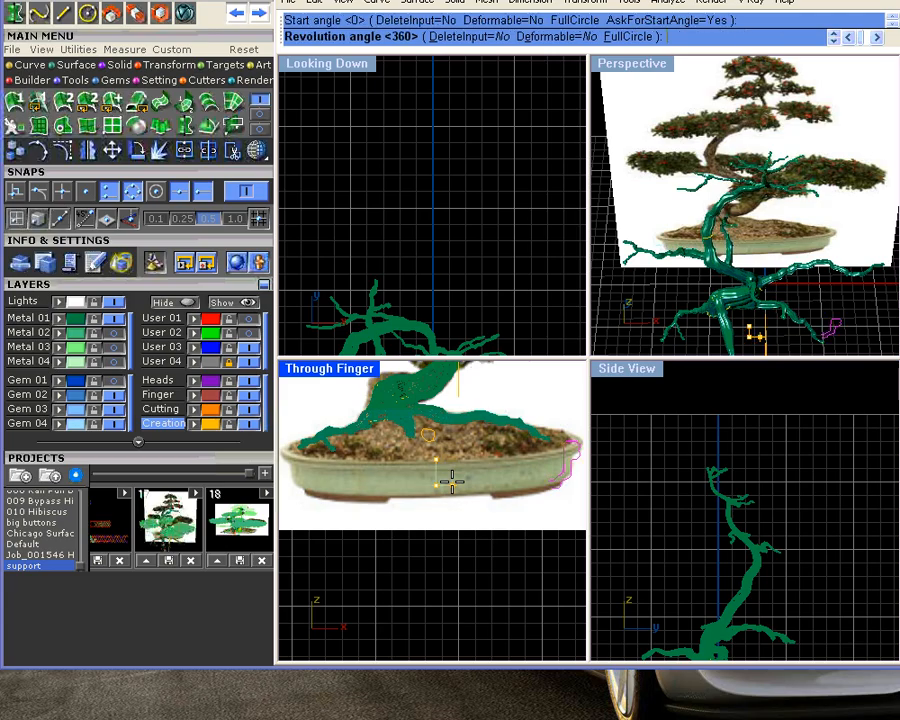
key("Return")
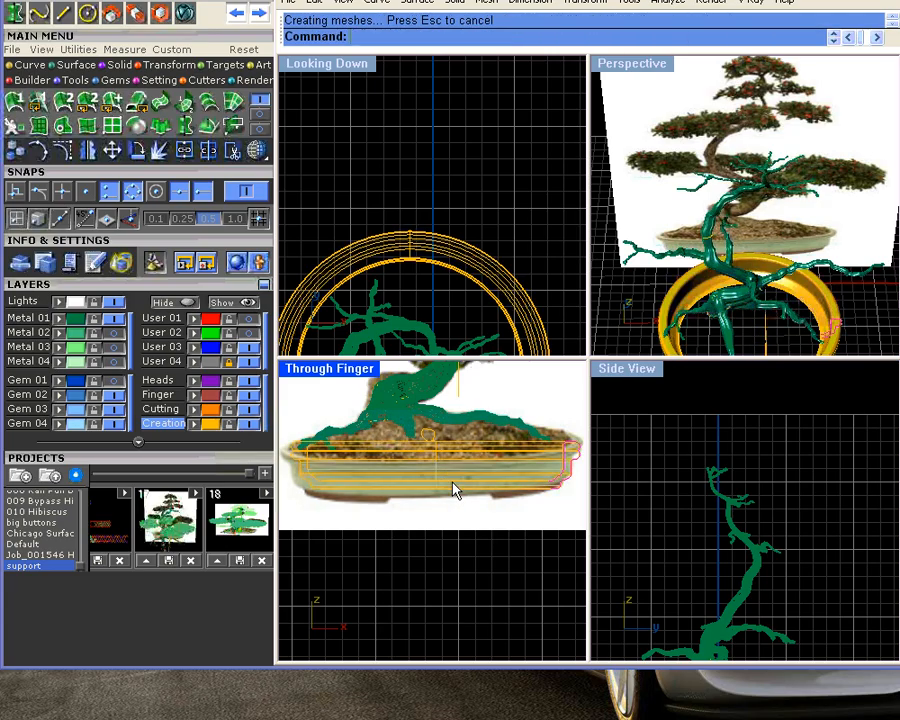
- Move the revolved pot surface to the Gem 02 layer
right_click_drag(442, 265, 466, 195)
scroll(433, 178, "down", 1)
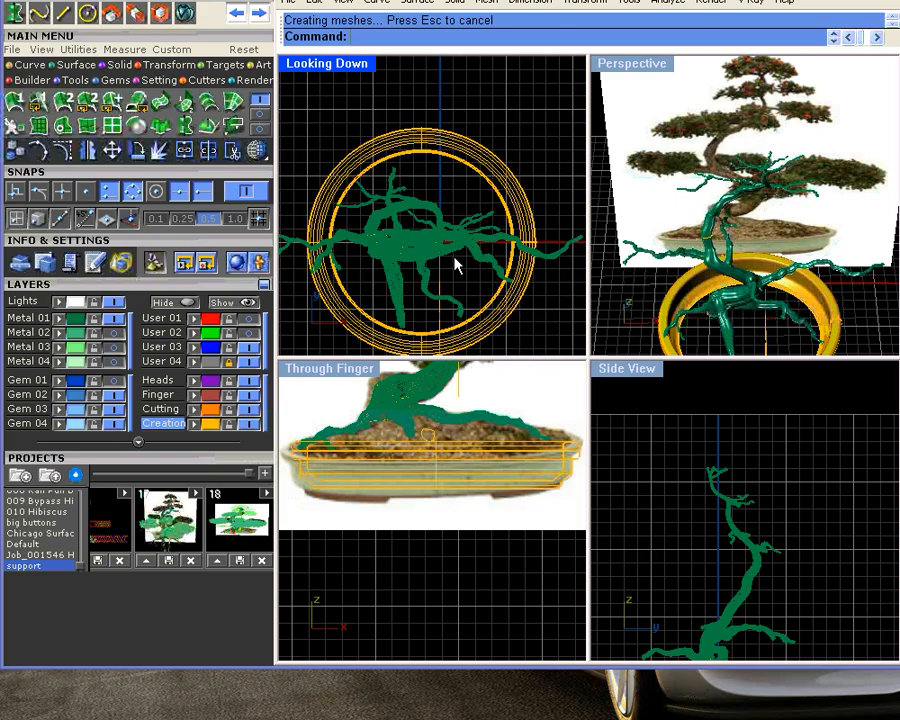
left_click(450, 465)
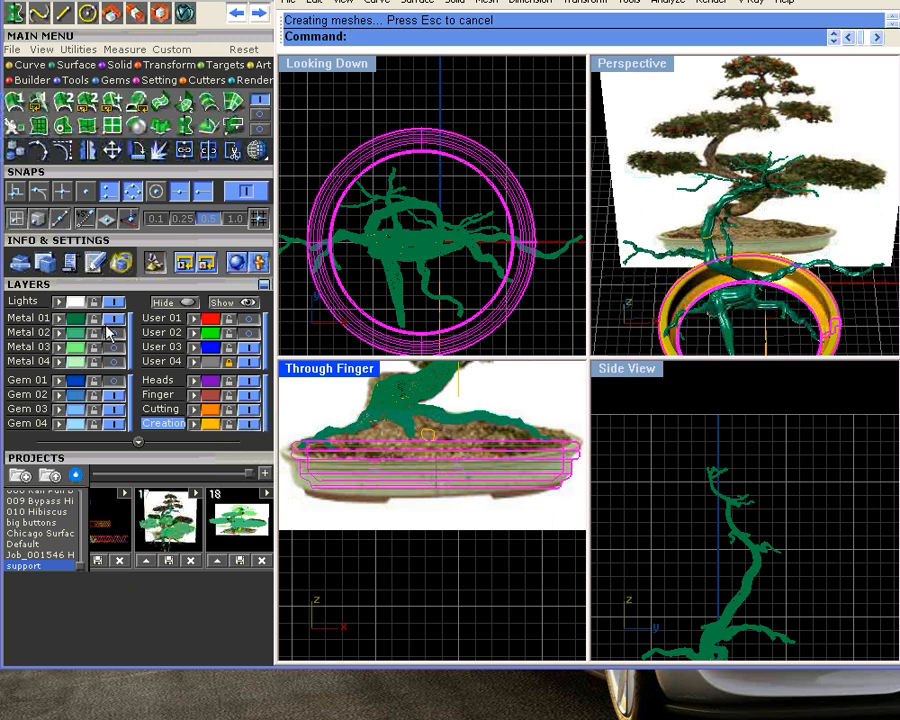
left_click(398, 557)
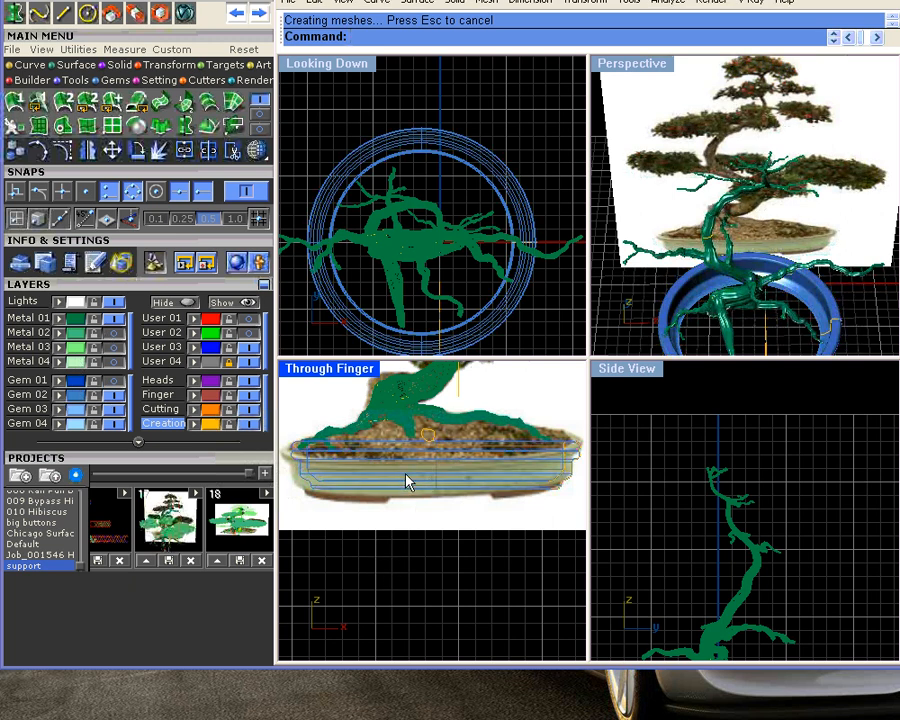
- Delete the revolved pot surface, keeping its profile curve
left_click(488, 473)
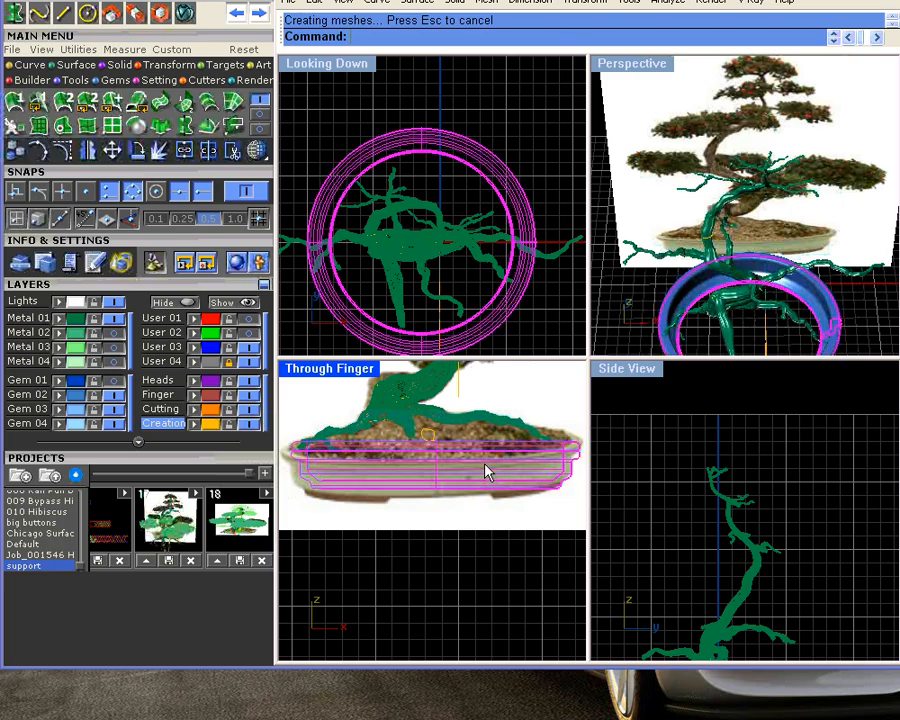
scroll(436, 432, "up", 3)
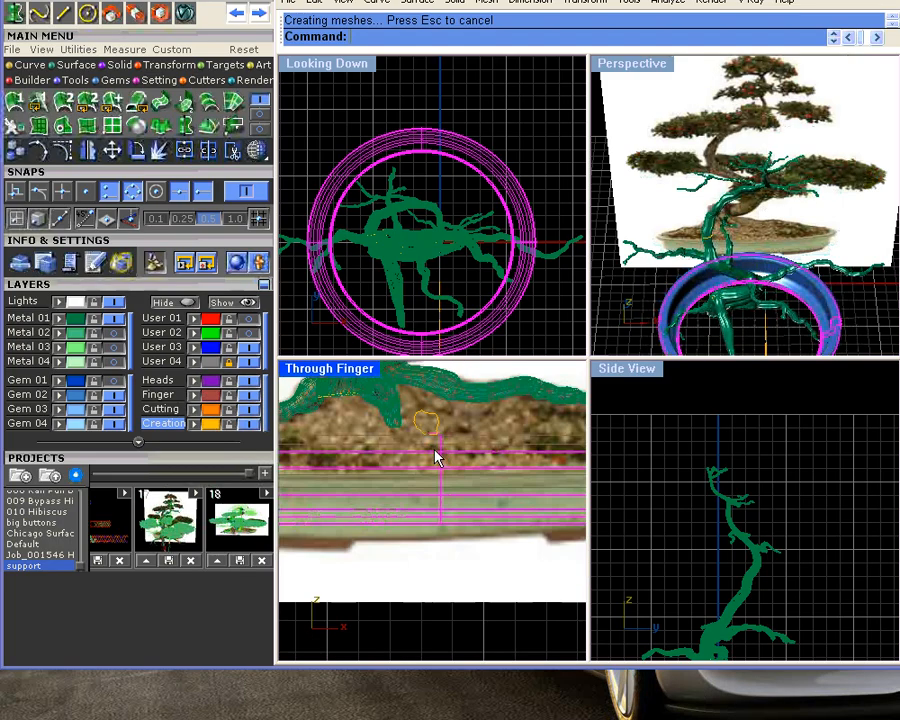
key("Delete")
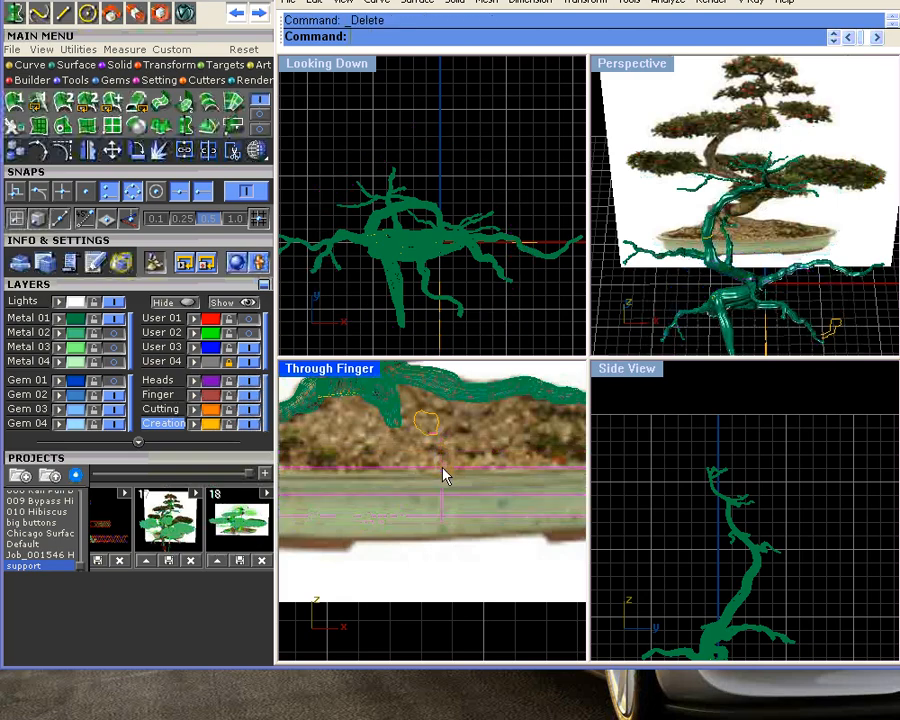
- Make Gem 02 the current layer and revolve the pot's profile 360 degrees around a vertical axis slightly farther from the profile than before
left_click(80, 397)
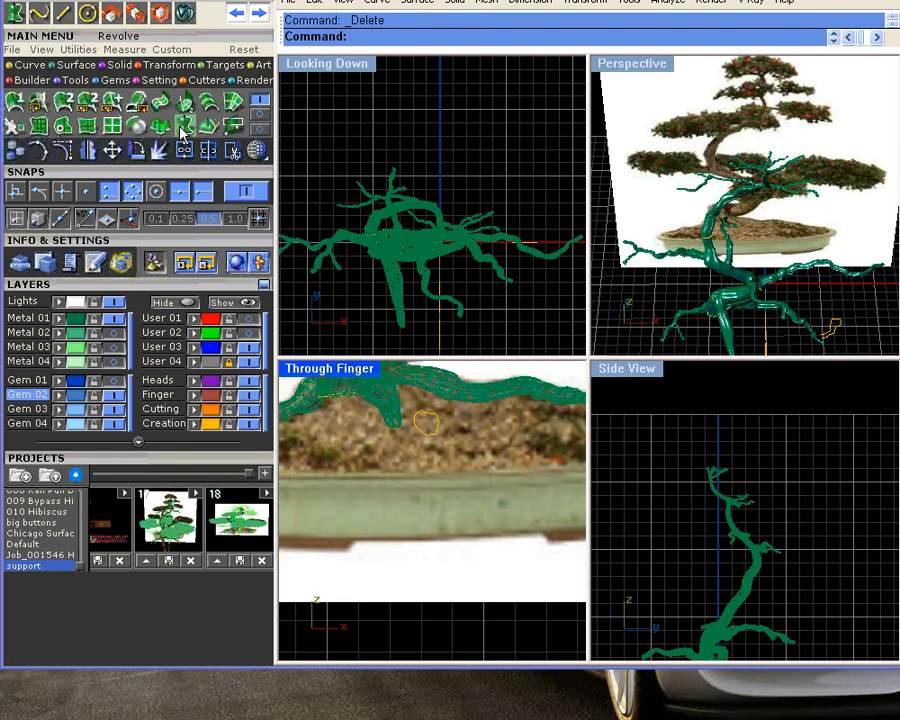
right_click_drag(507, 492, 446, 487)
scroll(454, 487, "down", 4)
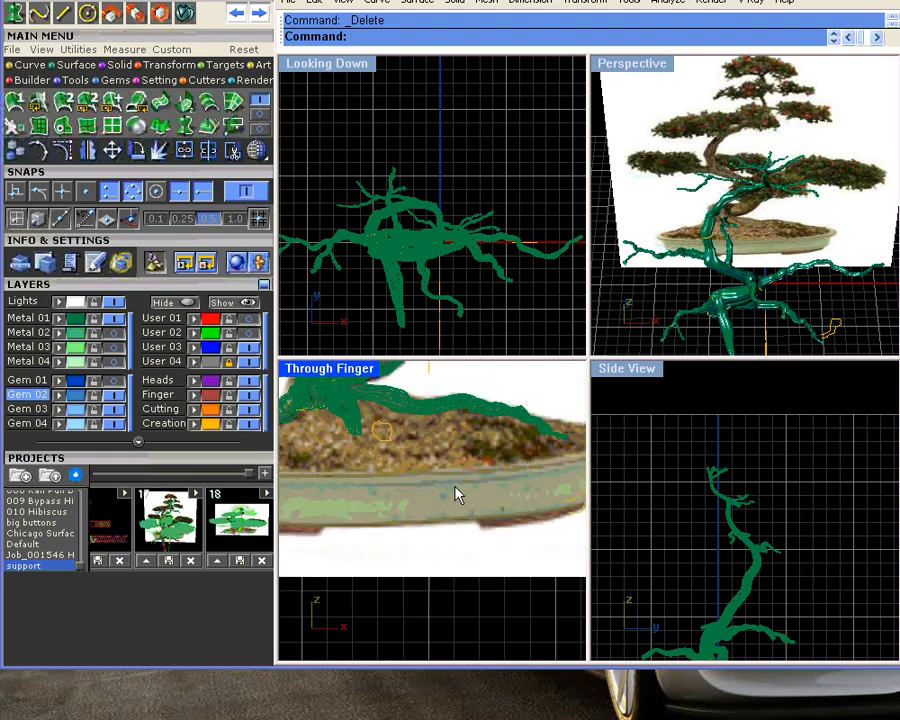
left_click(560, 482)
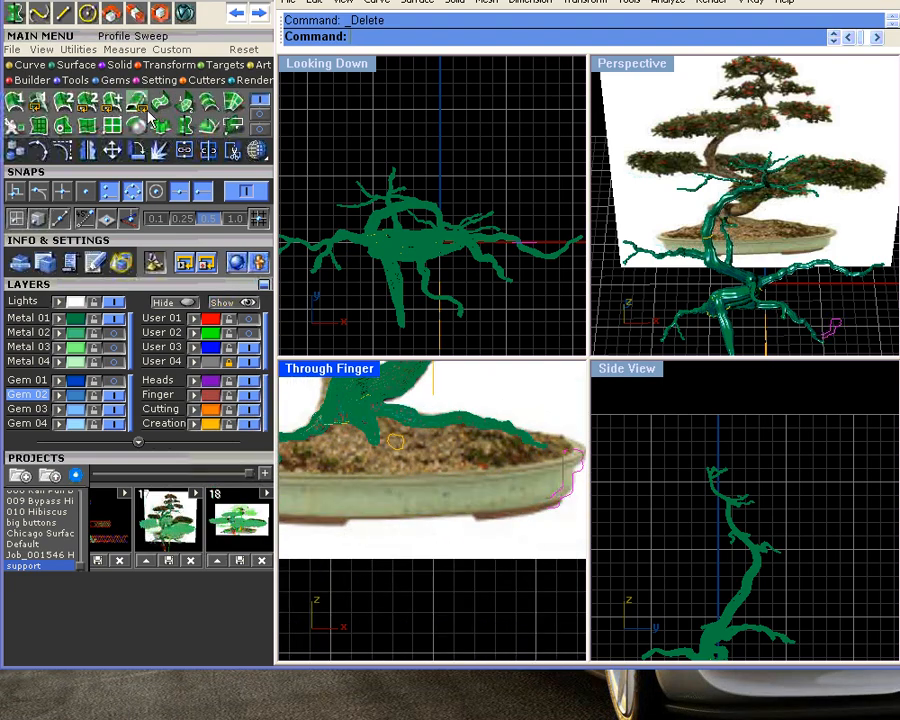
left_click(185, 126)
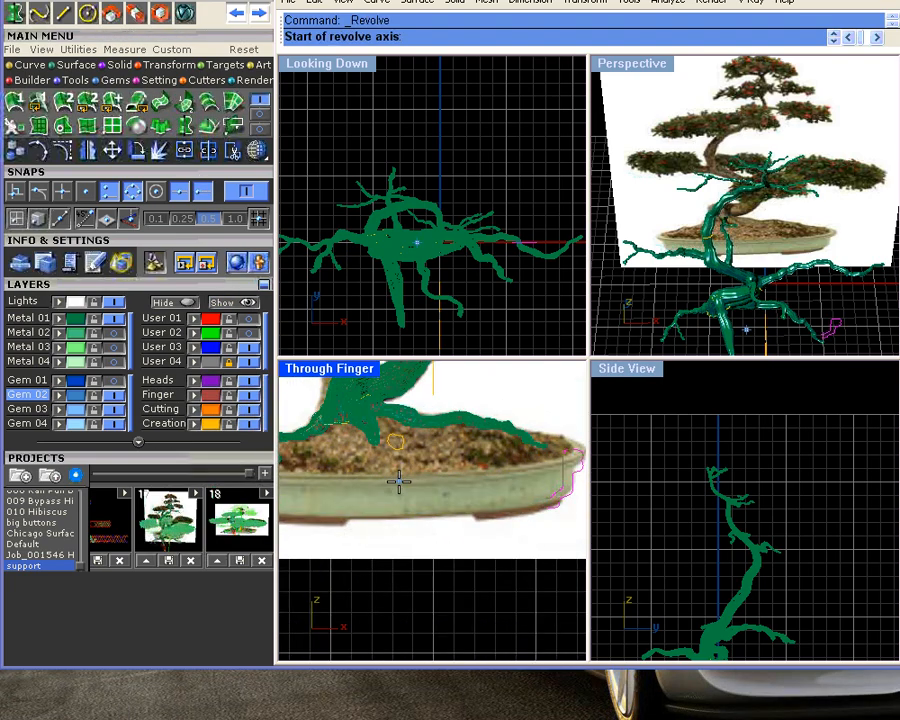
left_click(383, 497)
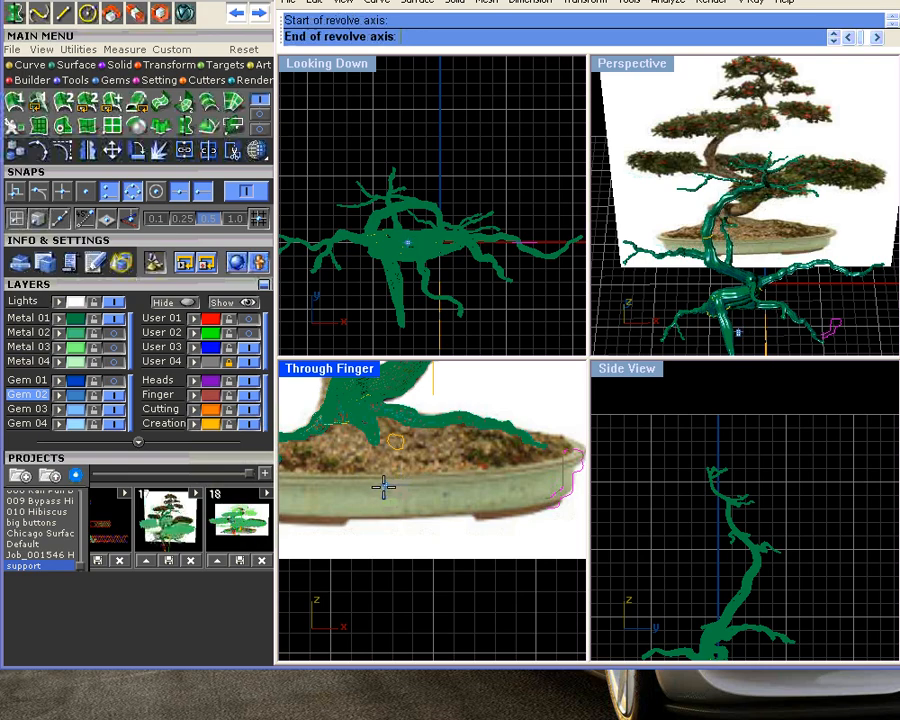
left_click(383, 467)
key("Return")
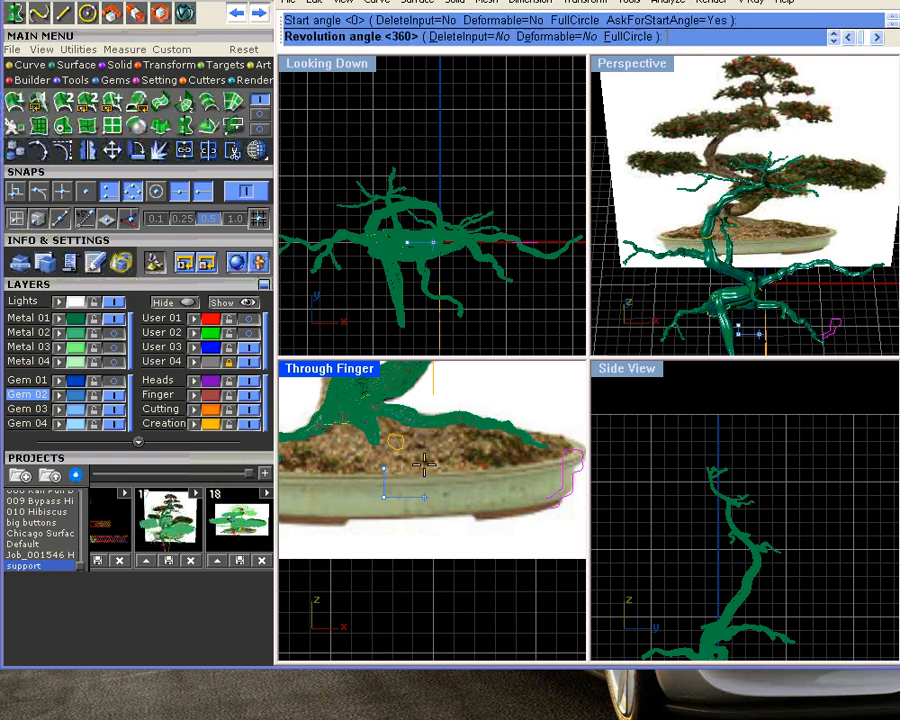
key("Return")
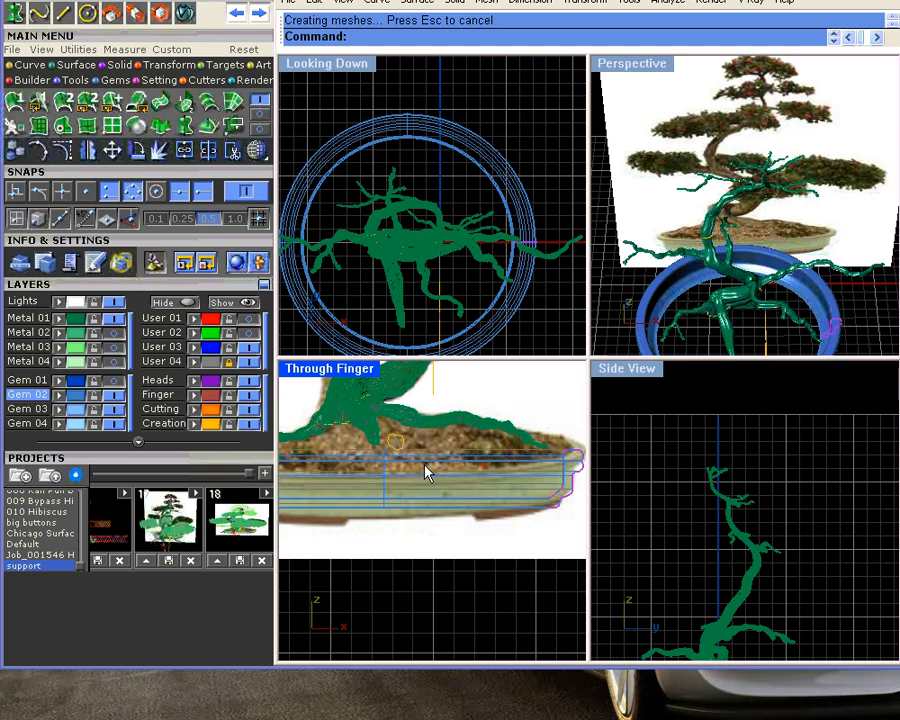
- Move the revolved pot slightly toward the profile side and down in the Through Finger view to centre it over the pictured pot
scroll(425, 465, "down", 4)
right_click_drag(425, 468, 448, 483)
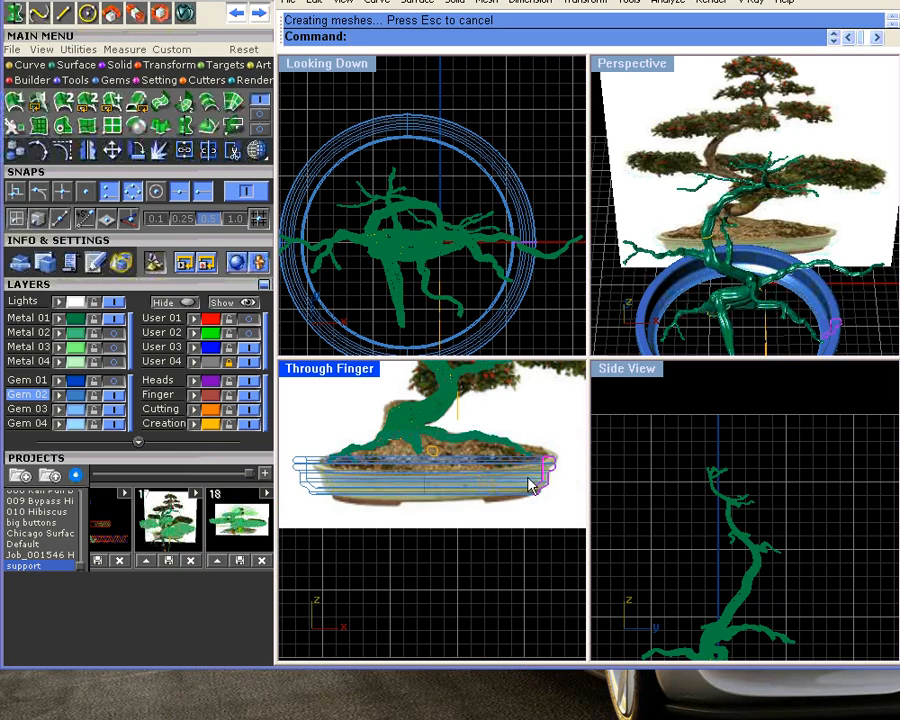
left_click(426, 488)
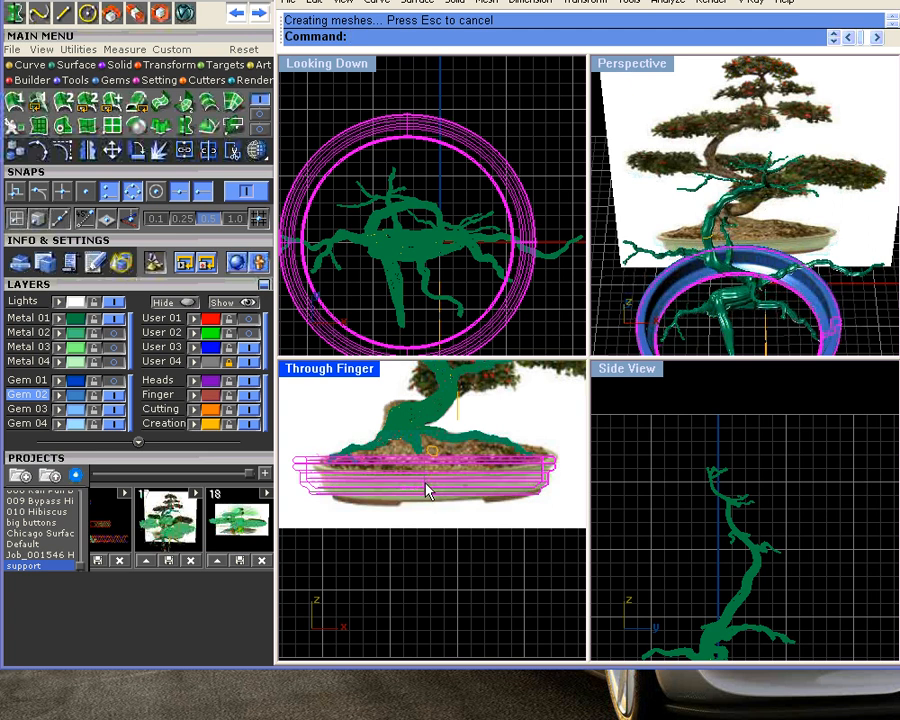
left_click_drag(433, 490, 436, 492)
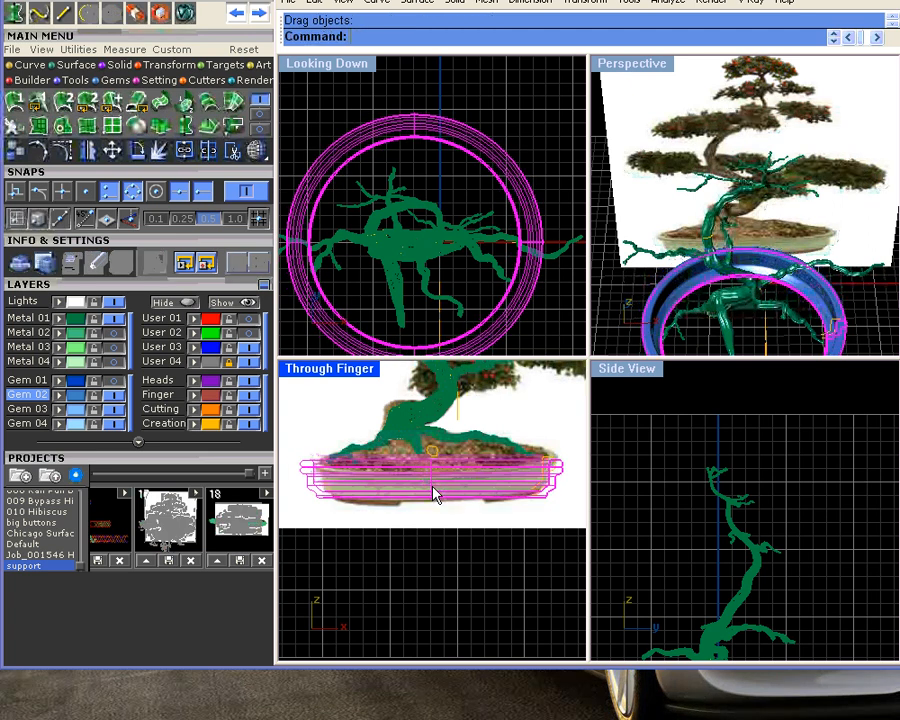
scroll(503, 483, "up", 2)
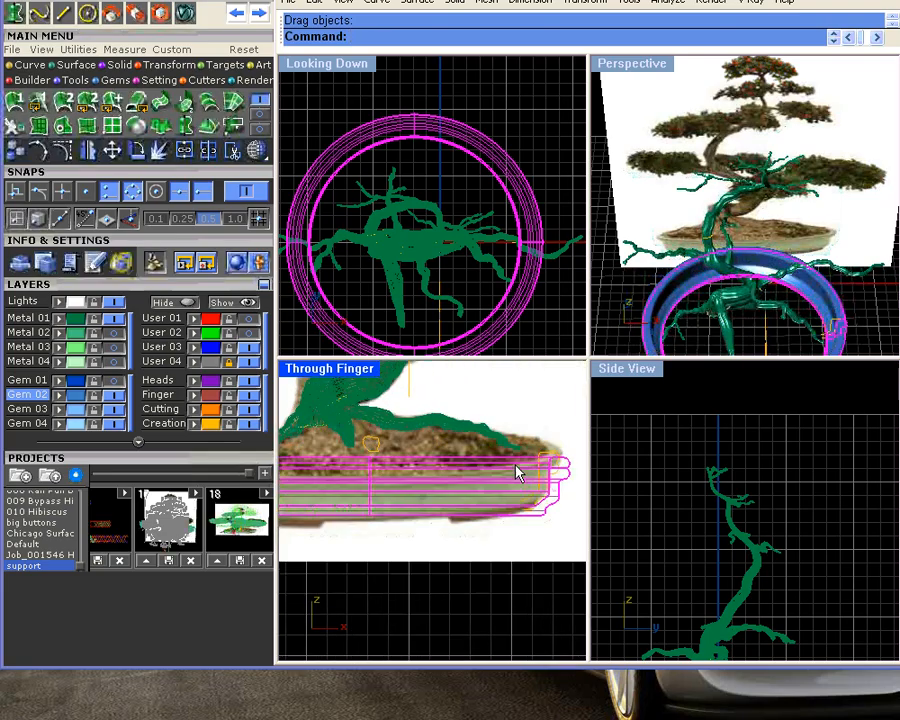
left_click_drag(506, 466, 508, 470)
scroll(466, 490, "down", 5)
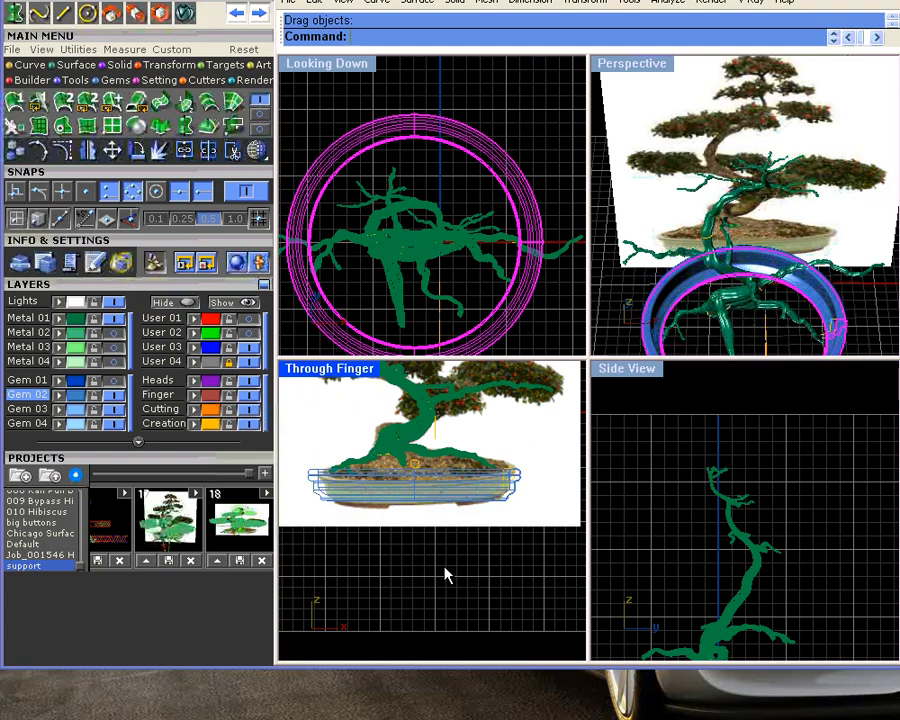
- Close the revolved pot's two open circular ends with planar caps to form its floor
right_click_drag(712, 320, 755, 205)
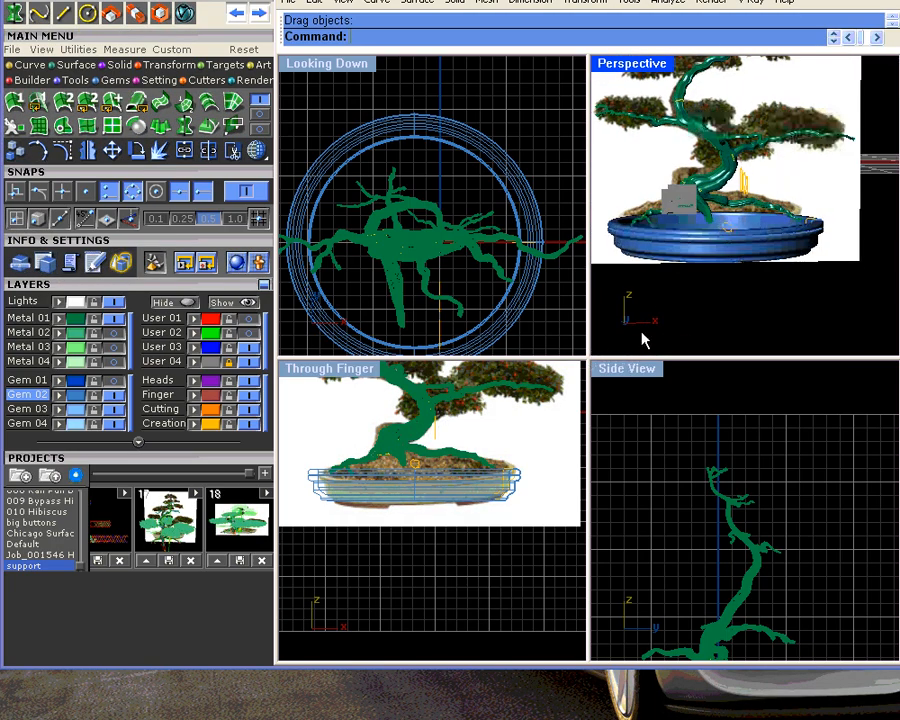
right_click_drag(737, 273, 725, 345)
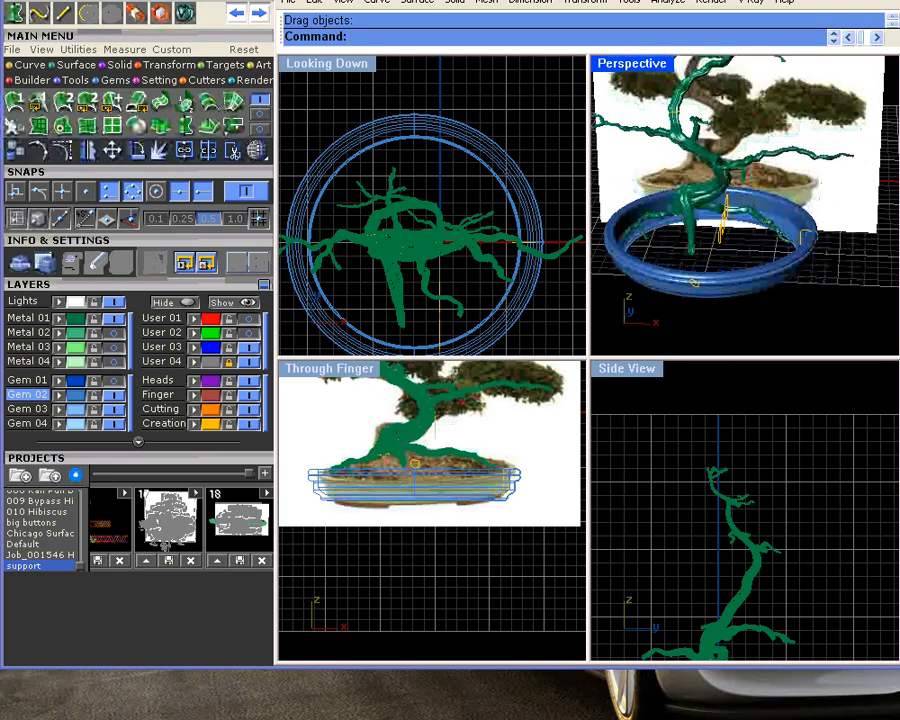
left_click(735, 290)
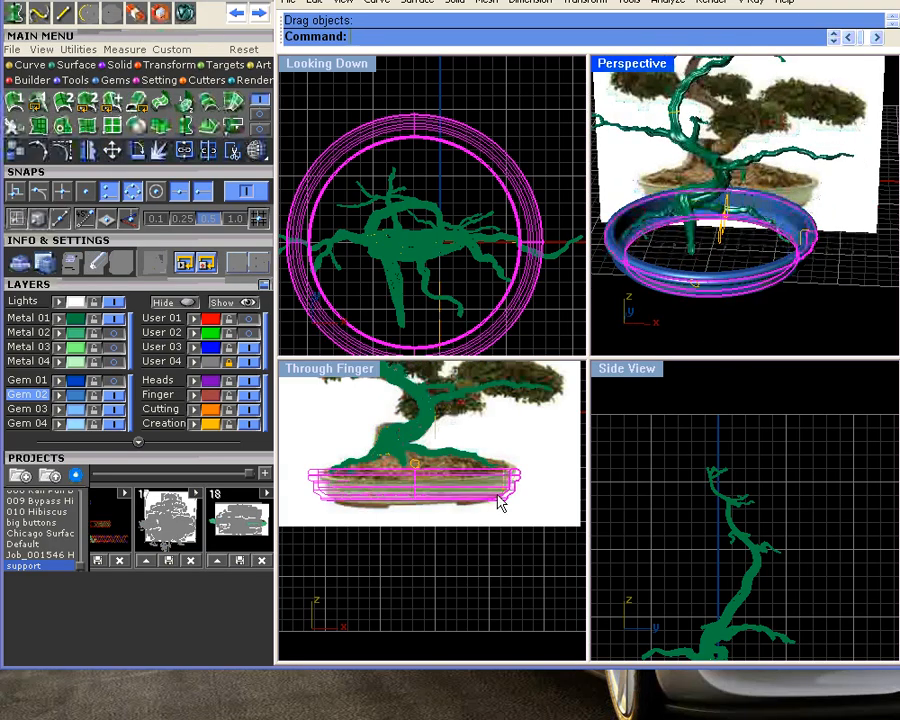
scroll(500, 503, "up", 5)
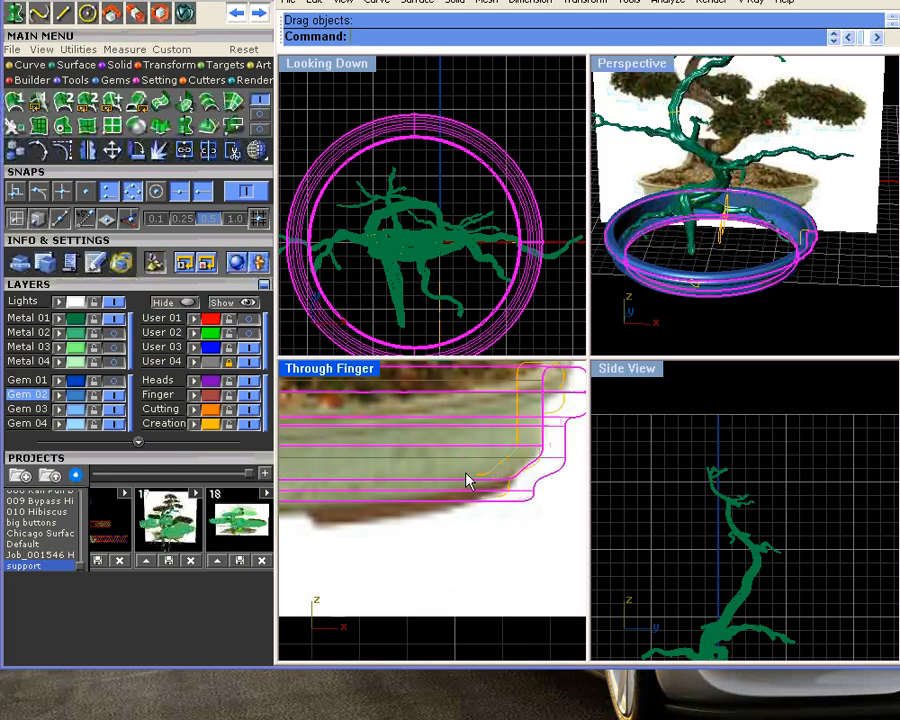
left_click(114, 64)
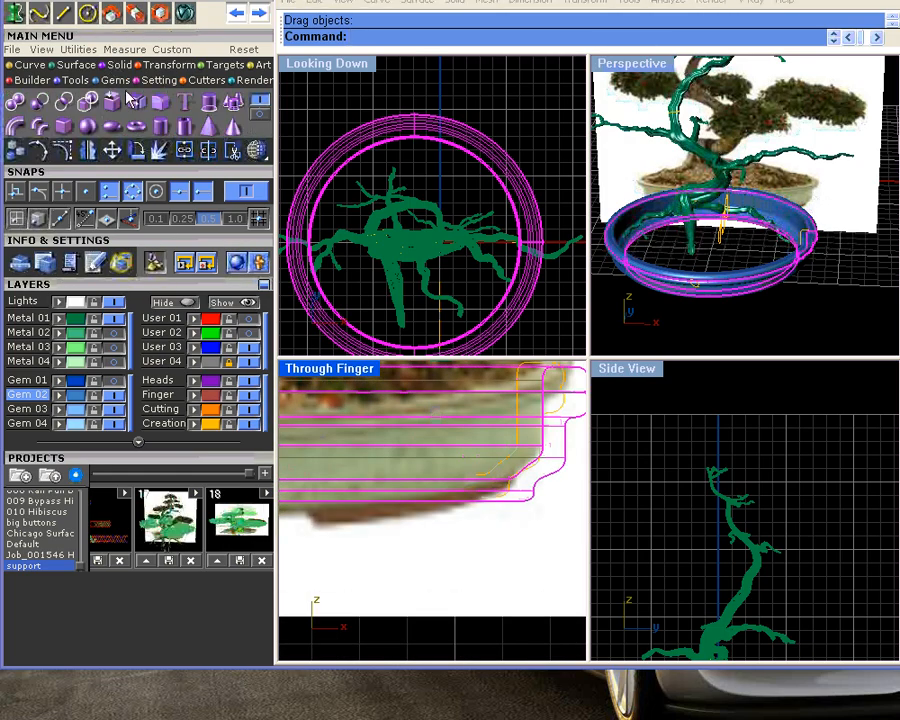
left_click(112, 102)
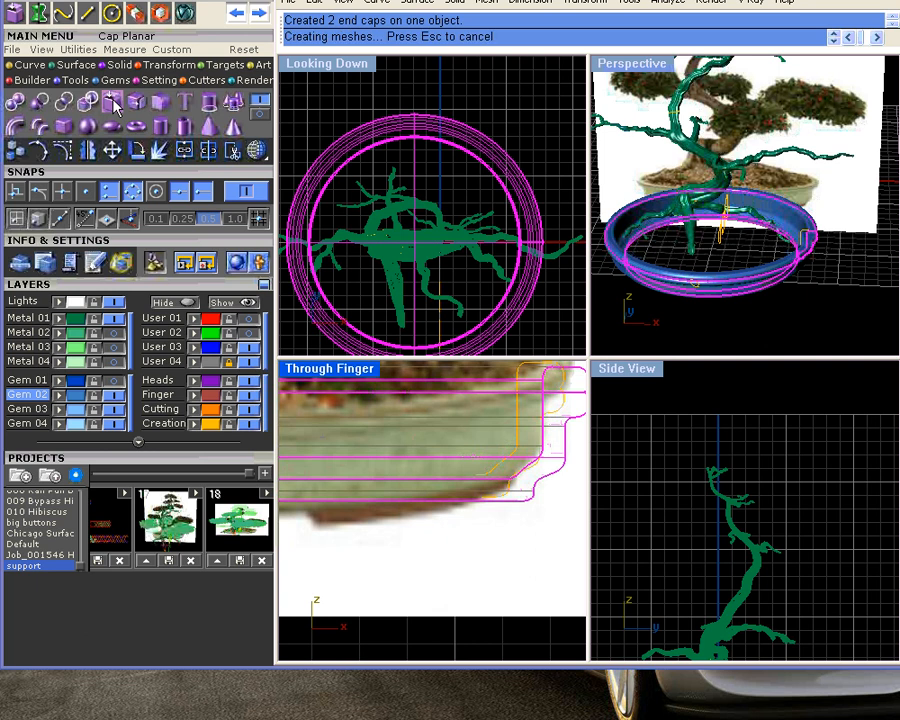
- Draw a short horizontal line along the pot's underside near its outer edge in the Through Finger view, and put it on the Creation layer
left_click(727, 291)
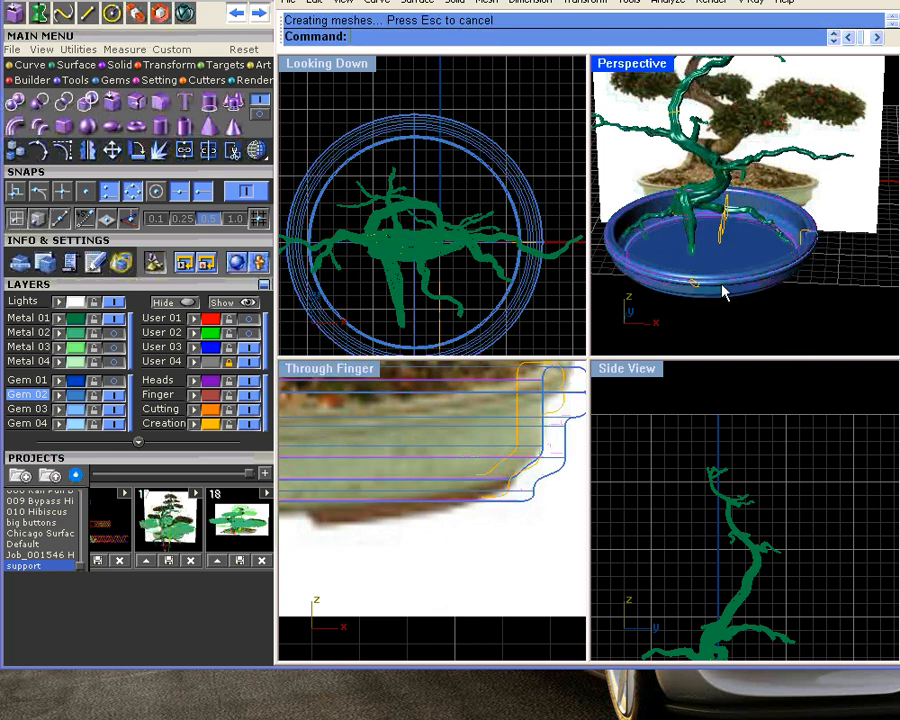
right_click_drag(733, 277, 714, 285)
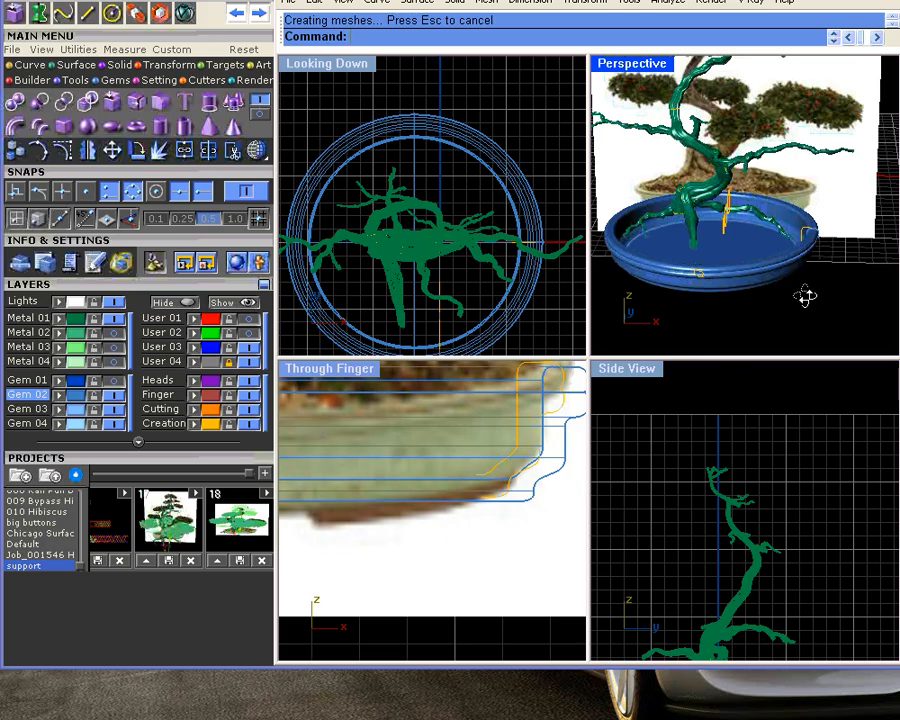
right_click_drag(806, 296, 697, 346)
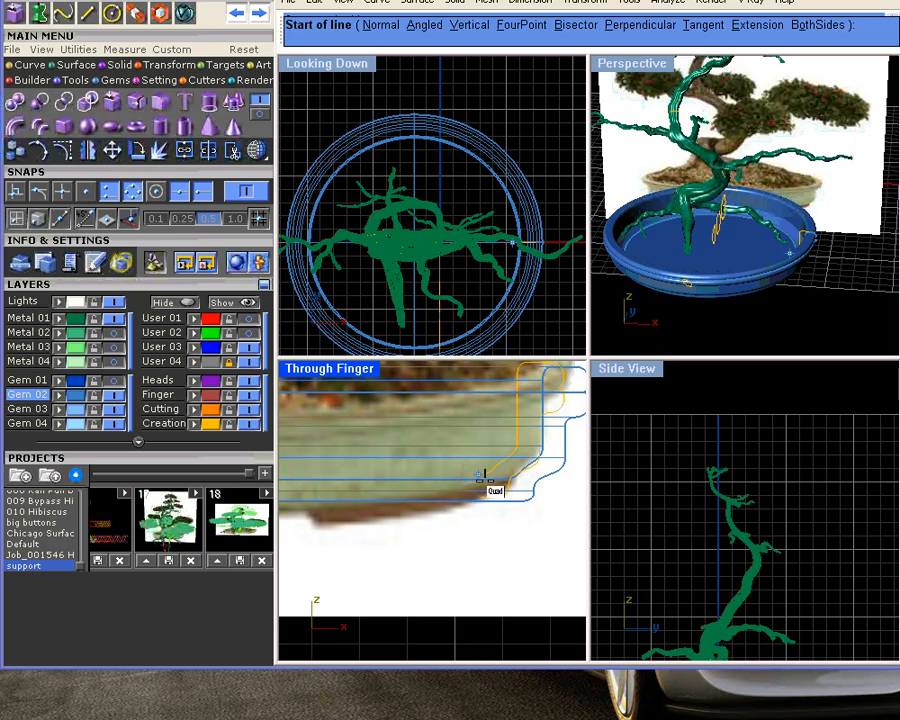
scroll(498, 498, "up", 6)
right_click_drag(522, 510, 445, 539)
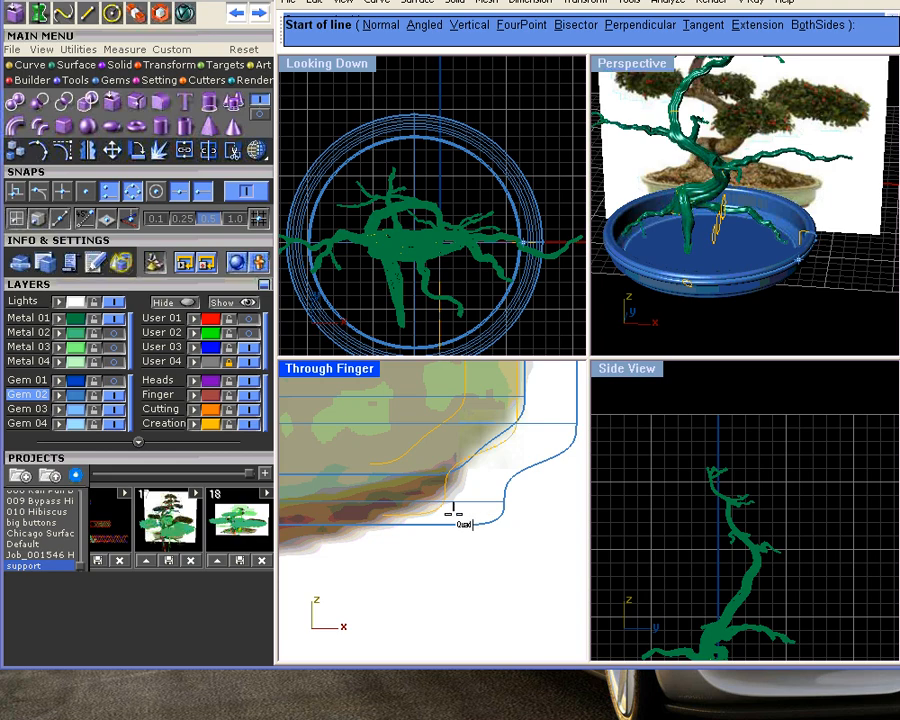
scroll(460, 516, "up", 2)
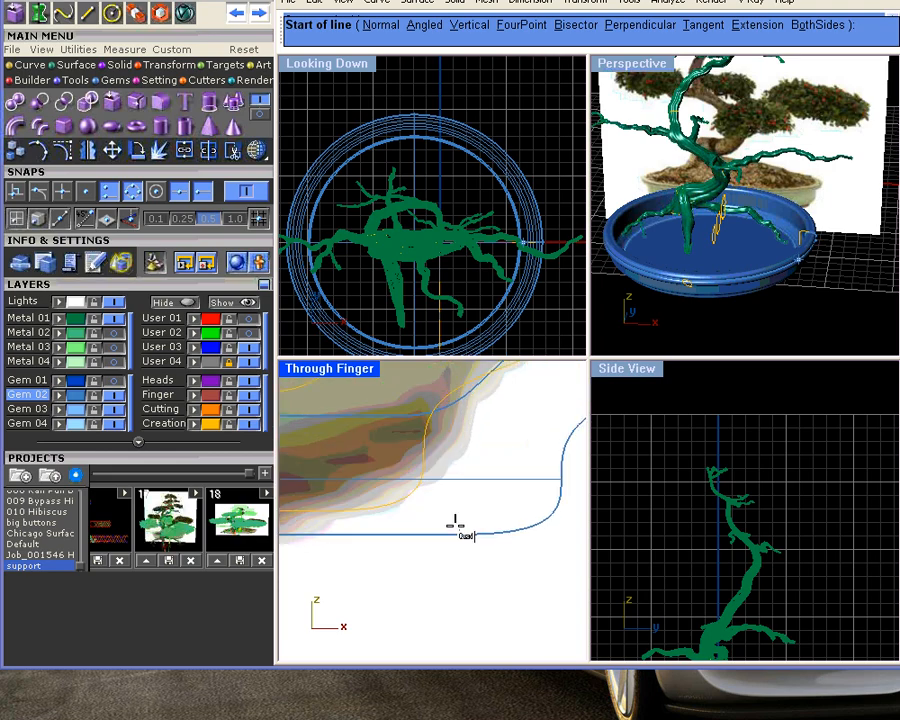
left_click(459, 533)
left_click(553, 548)
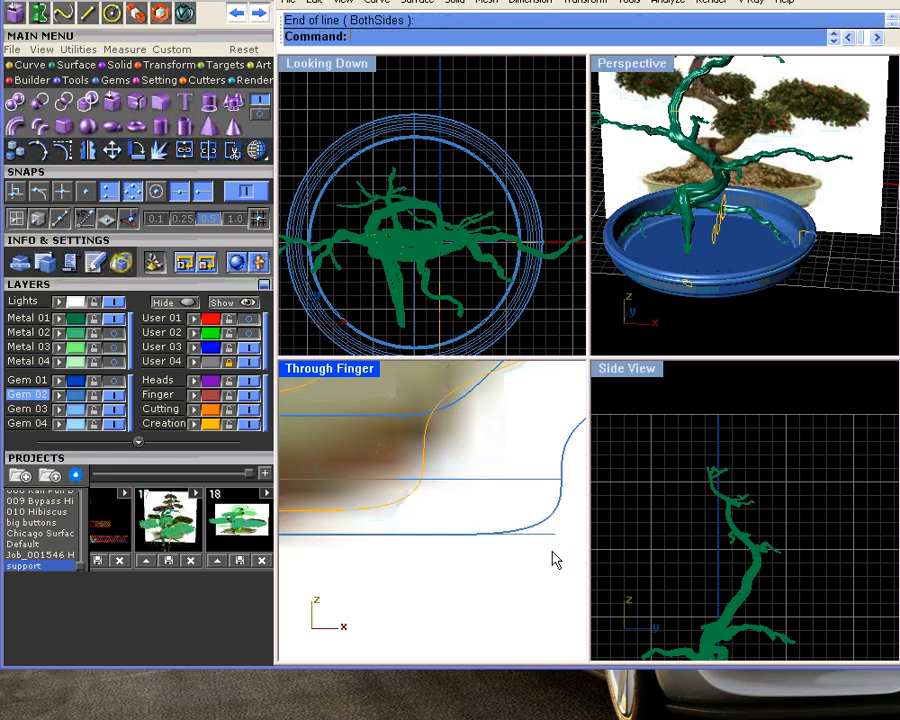
left_click(195, 426)
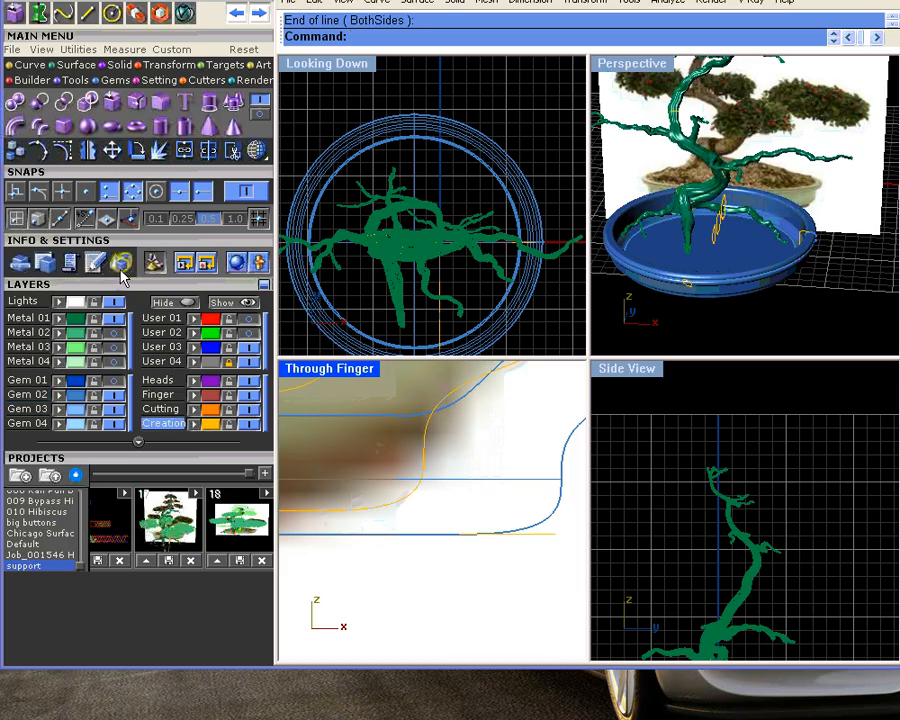
- Draw a short vertical line just below the pot's underside, slightly inward from the horizontal line, as one side of a foot
left_click(86, 12)
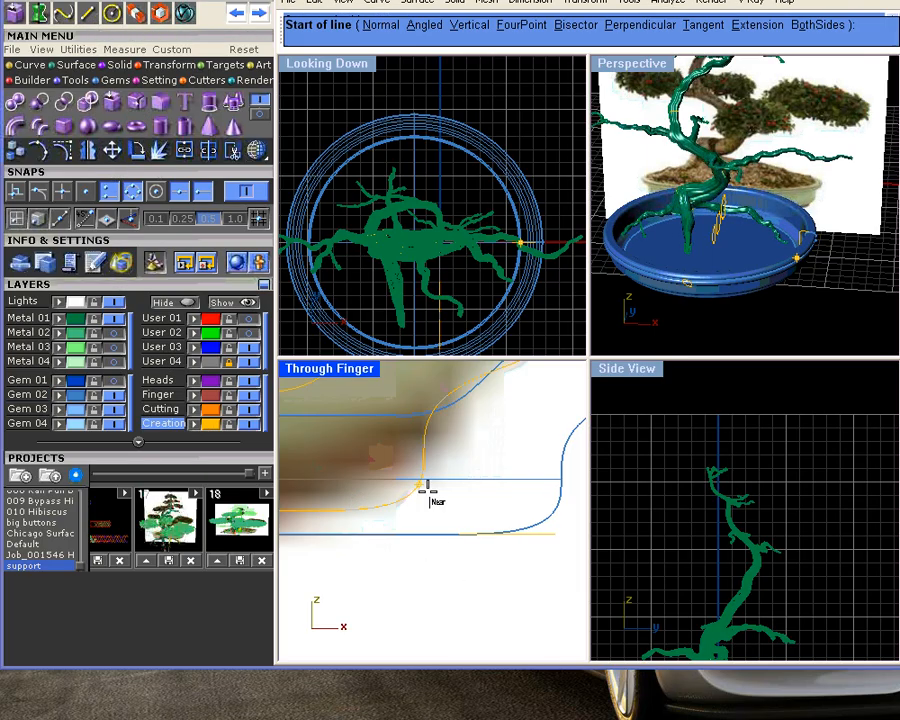
left_click(436, 605)
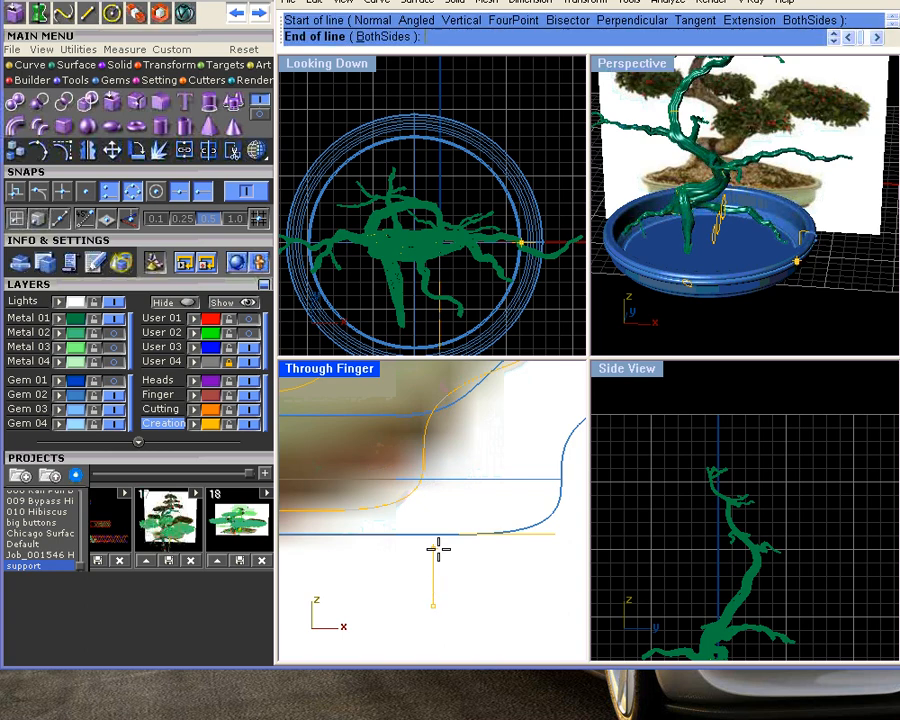
left_click(445, 564)
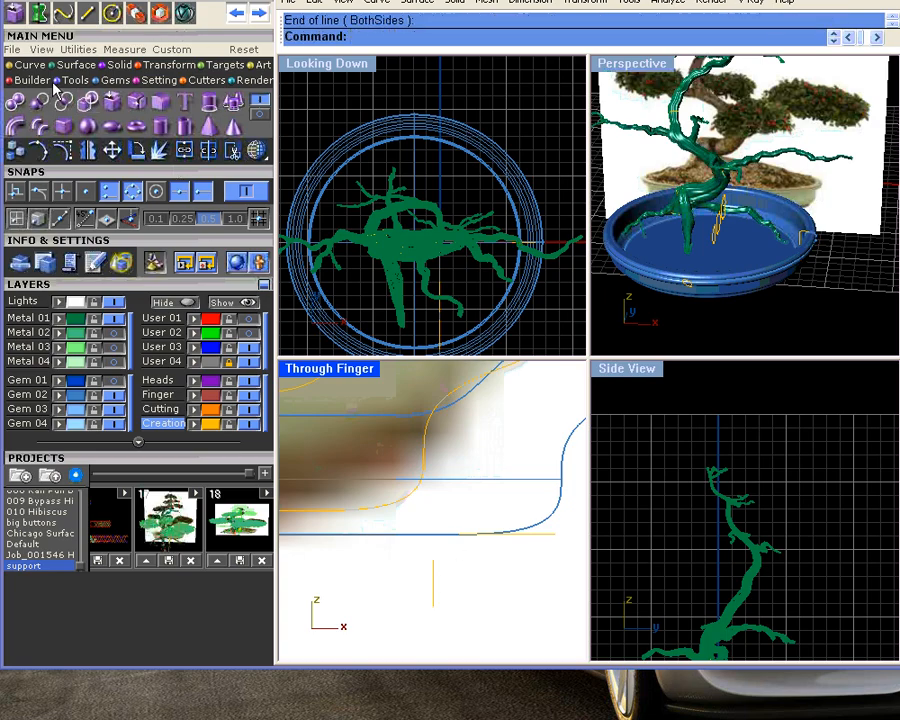
- Blend the vertical line's upper end into the horizontal line's inner end with Curvature continuity
left_click(39, 150)
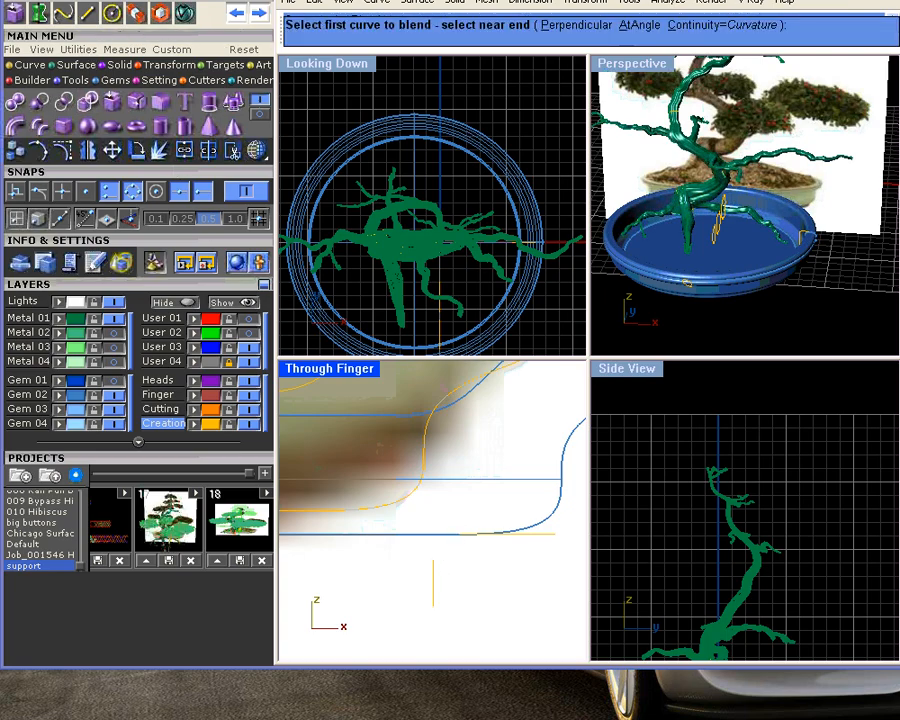
left_click(474, 540)
left_click(466, 553)
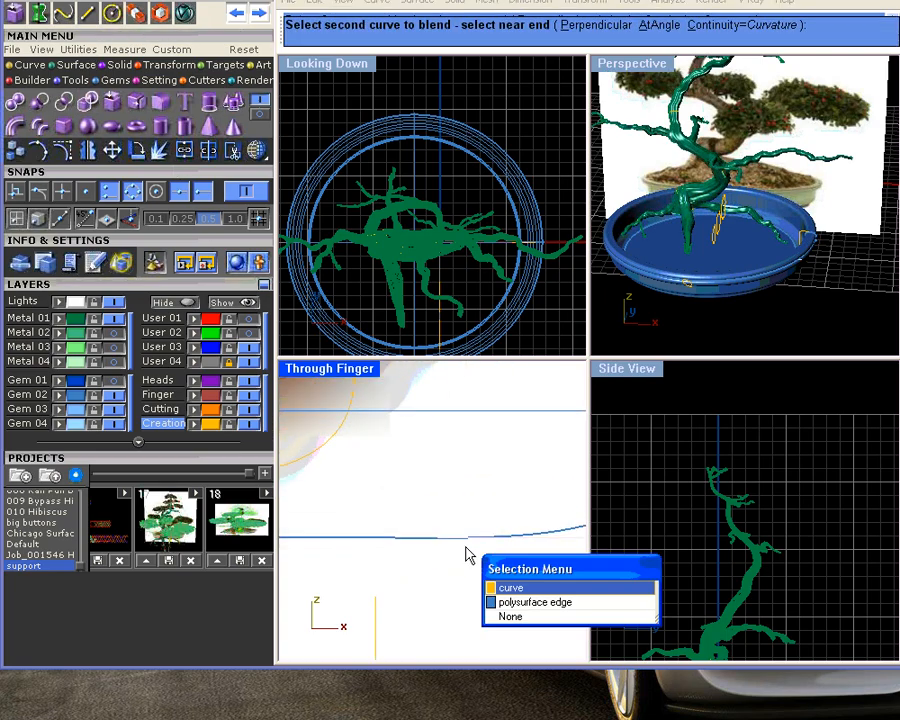
left_click(493, 590)
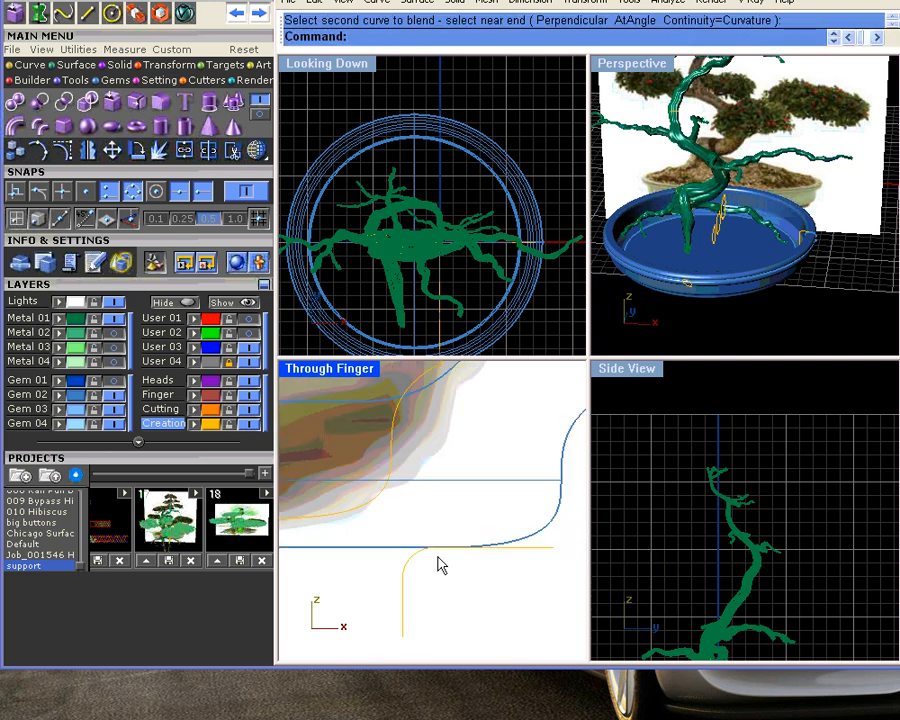
- Mirror a copy of the vertical line toward the pot's centre, and move the copy slightly farther inward to widen the foot profile
right_click_drag(413, 605, 450, 571)
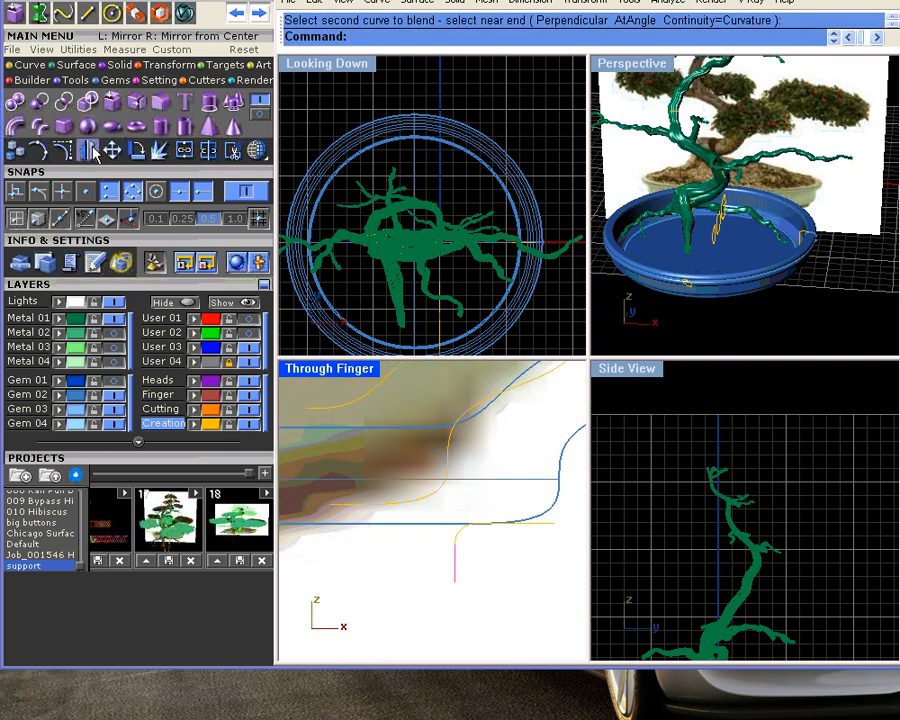
left_click(88, 150)
left_click(426, 562)
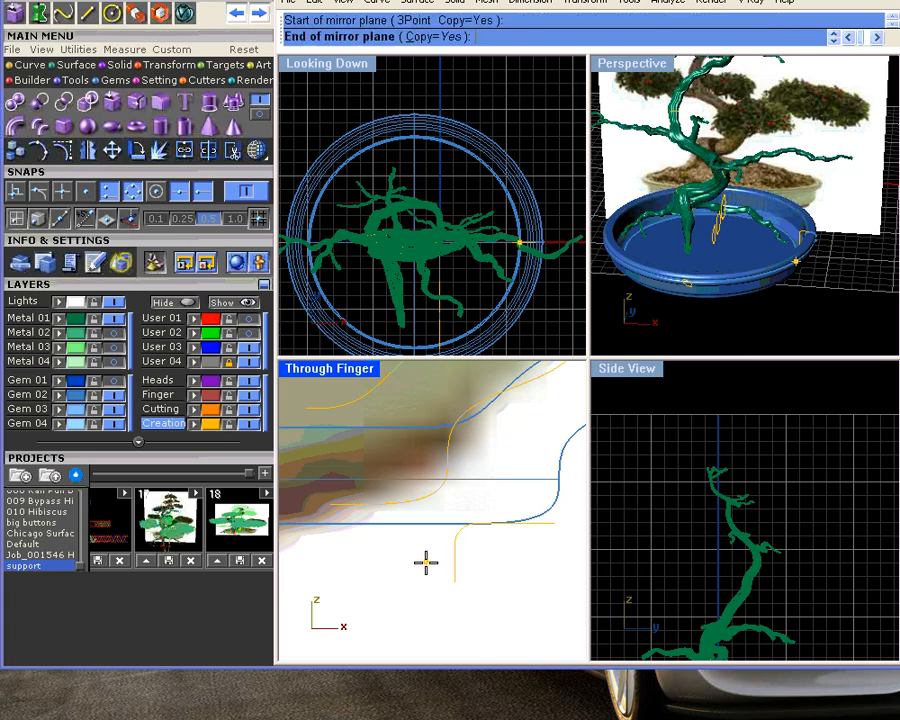
left_click(437, 587)
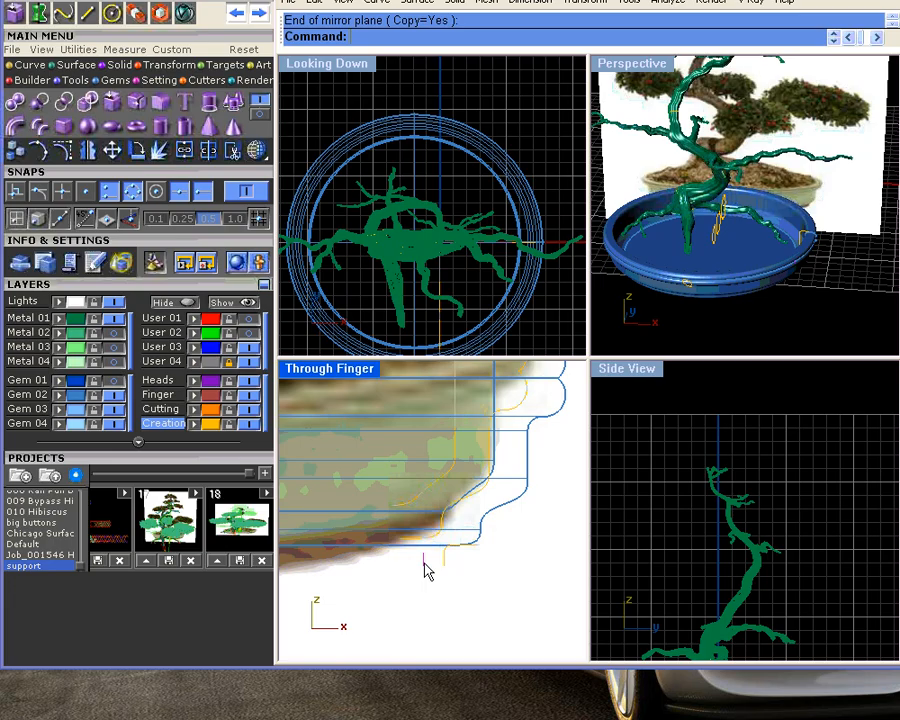
mouse_move(424, 564)
left_mouse_down()
mouse_move(412, 561)
mouse_move(418, 570)
left_mouse_up()
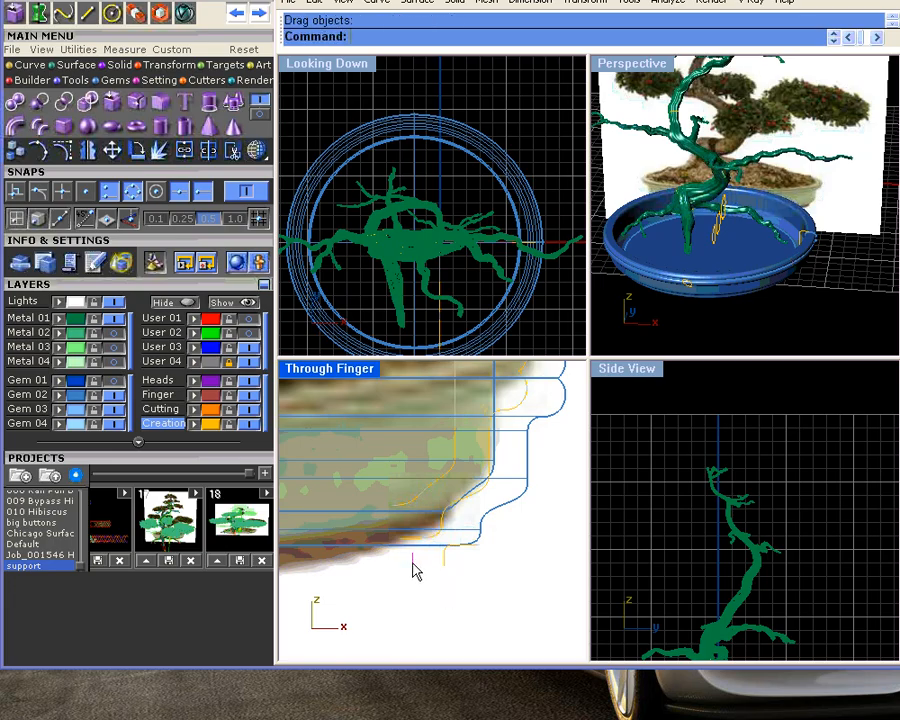
scroll(430, 576, "down", 2)
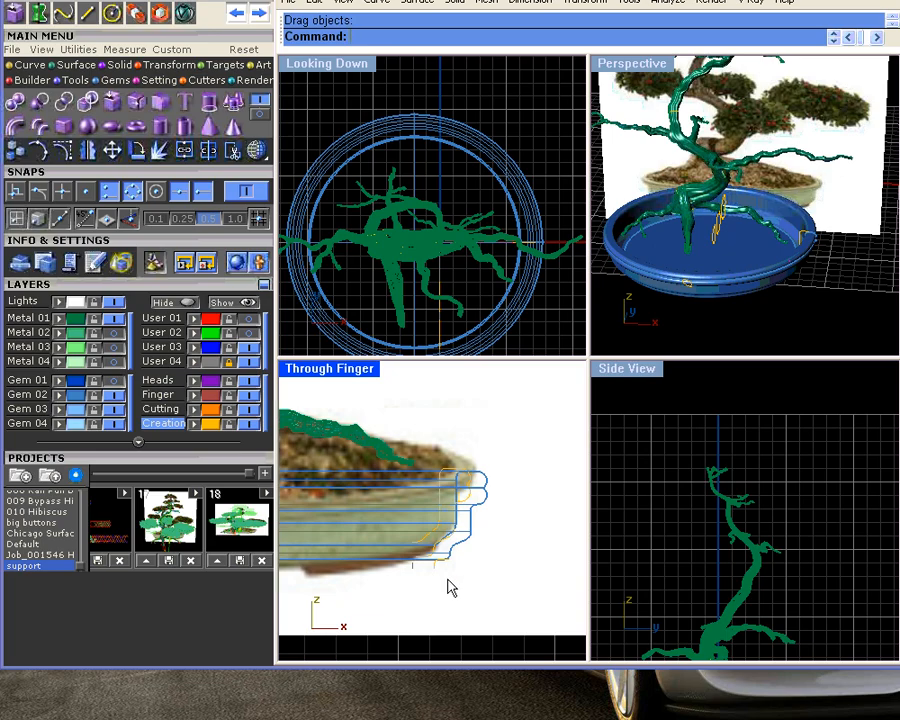
scroll(448, 580, "up", 3)
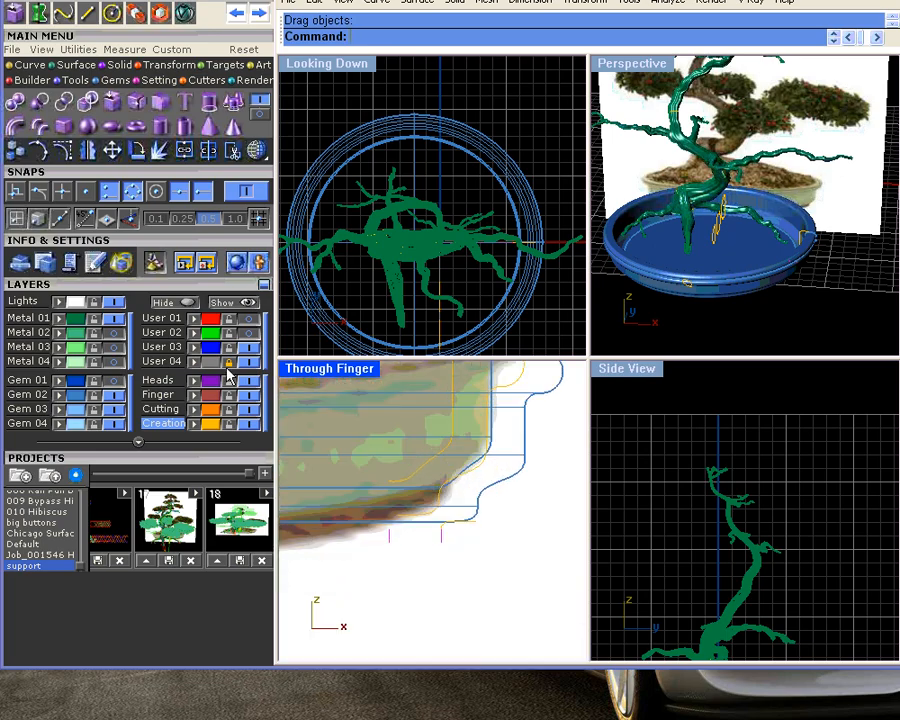
- Stretch both vertical lines downward by their lower end points and bridge those ends with a Curvature blend
left_click(40, 150)
left_click_drag(372, 532, 442, 564)
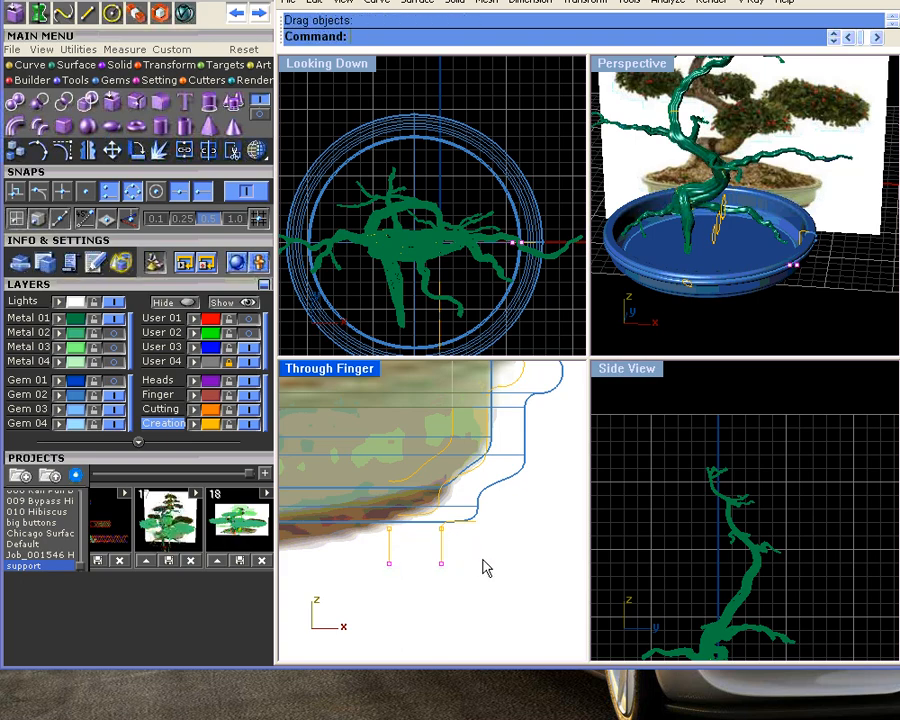
left_click(492, 558)
left_click(62, 12)
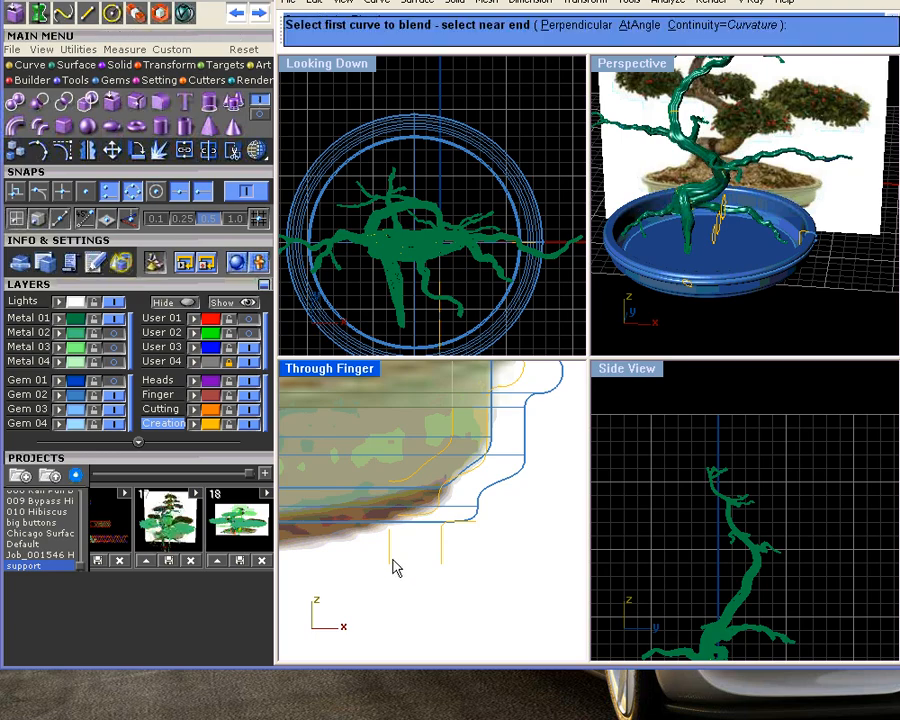
left_click(442, 559)
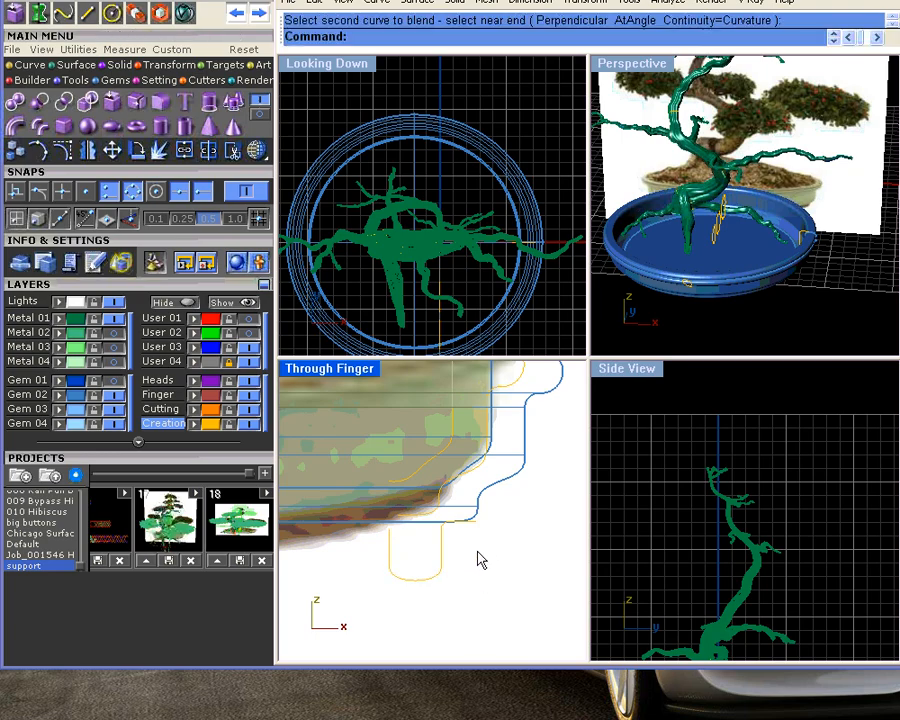
- Flatten the foot profile's rounded bottom curve slightly with a one-directional vertical scale
left_click(428, 586)
left_click(132, 13)
scroll(474, 588, "up", 4)
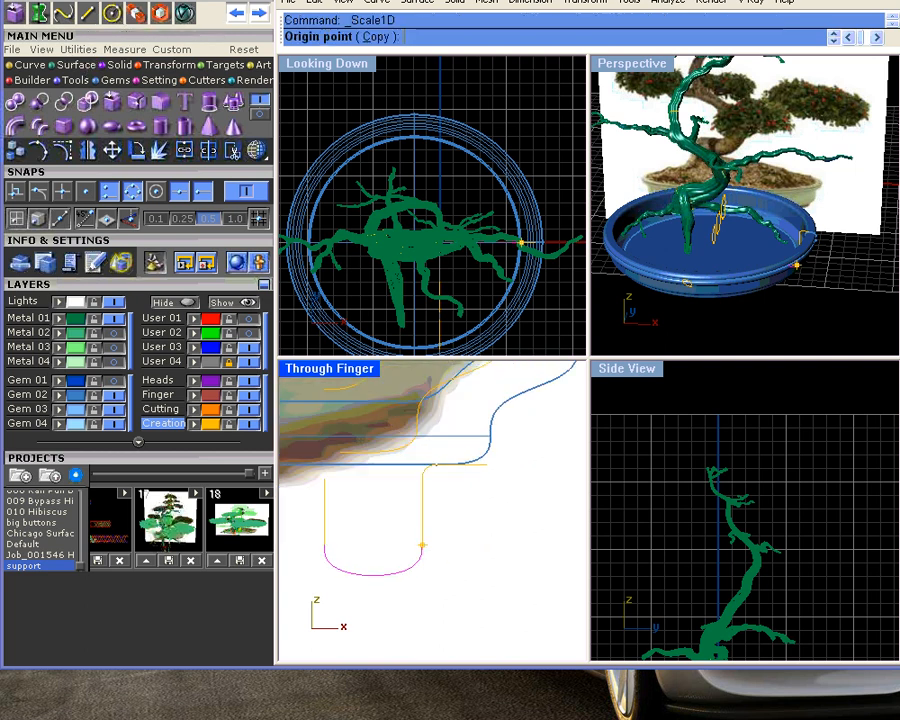
left_click(438, 621)
left_click(434, 605)
left_click(441, 601)
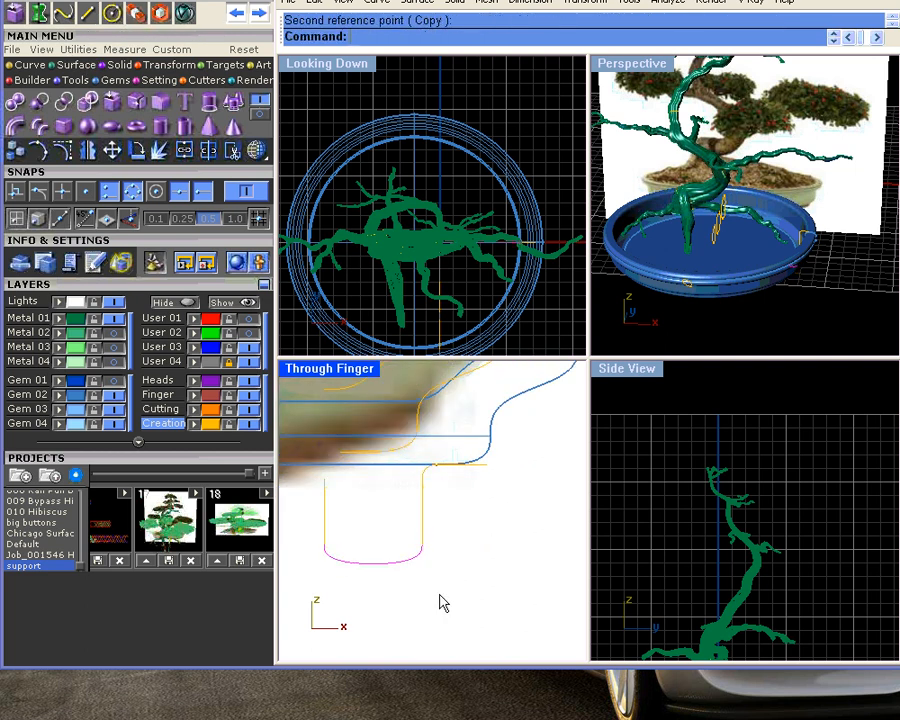
- Mirror the small corner blend across the foot's vertical centre line, and join the foot profile's five curves into one
scroll(400, 530, "down", 1)
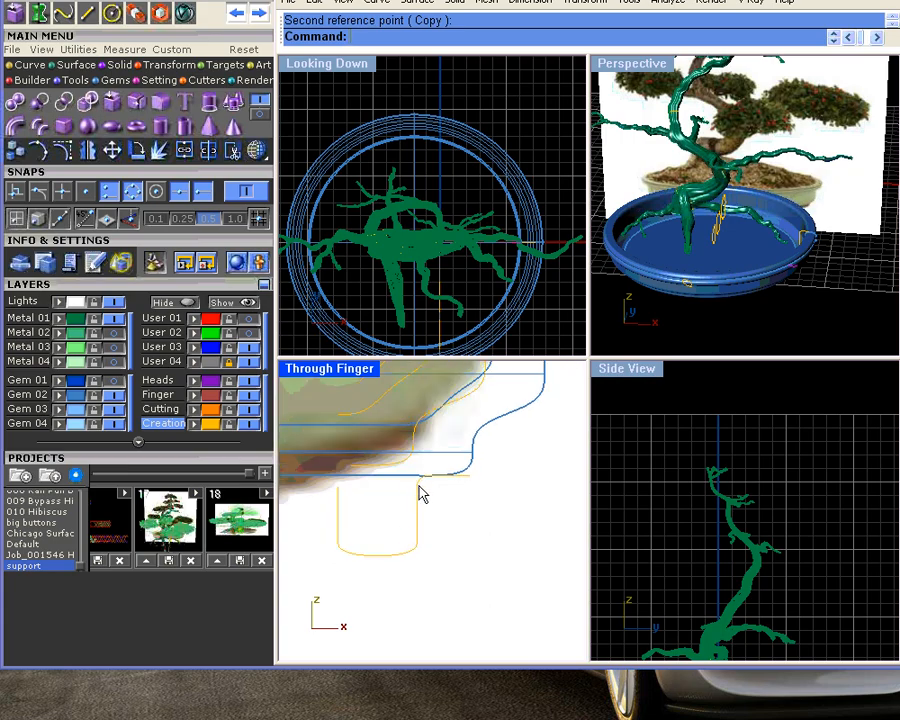
left_click(424, 497)
left_click(466, 534)
left_click(63, 102)
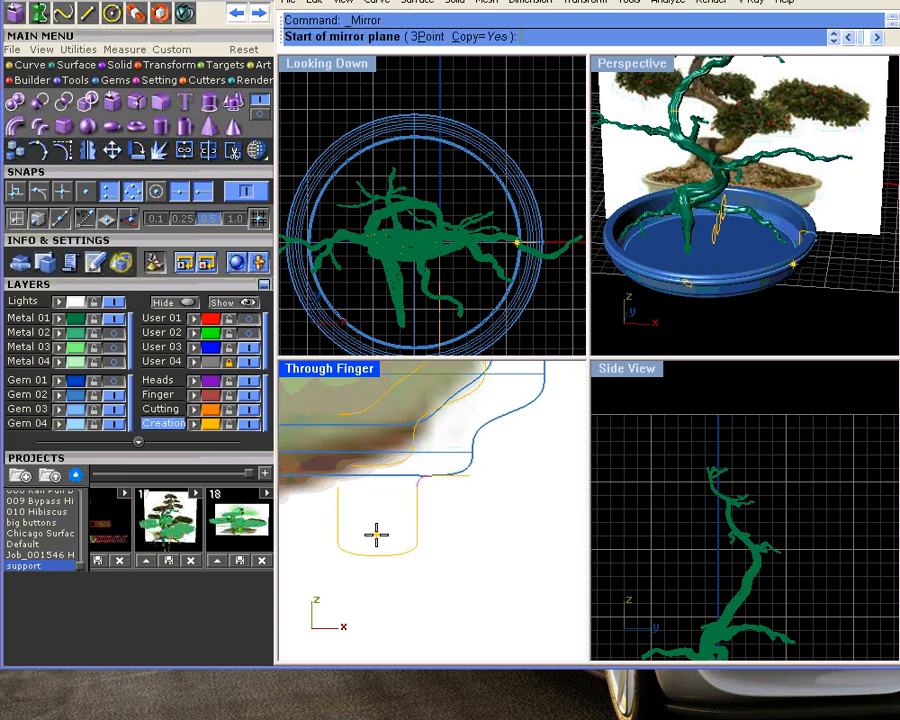
left_click(375, 545)
left_click(376, 604)
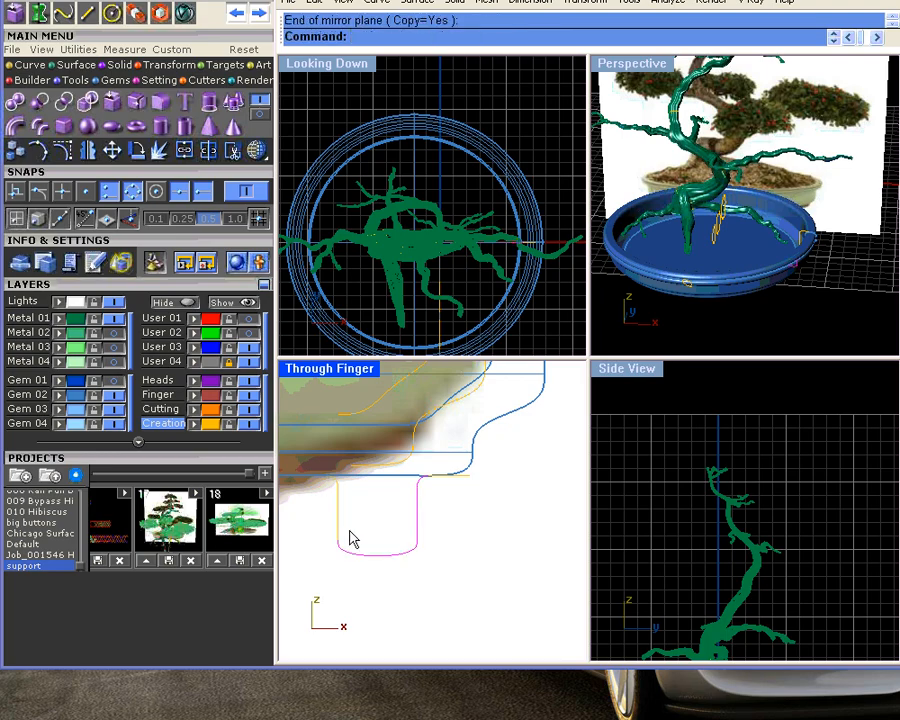
scroll(341, 497, "up", 2)
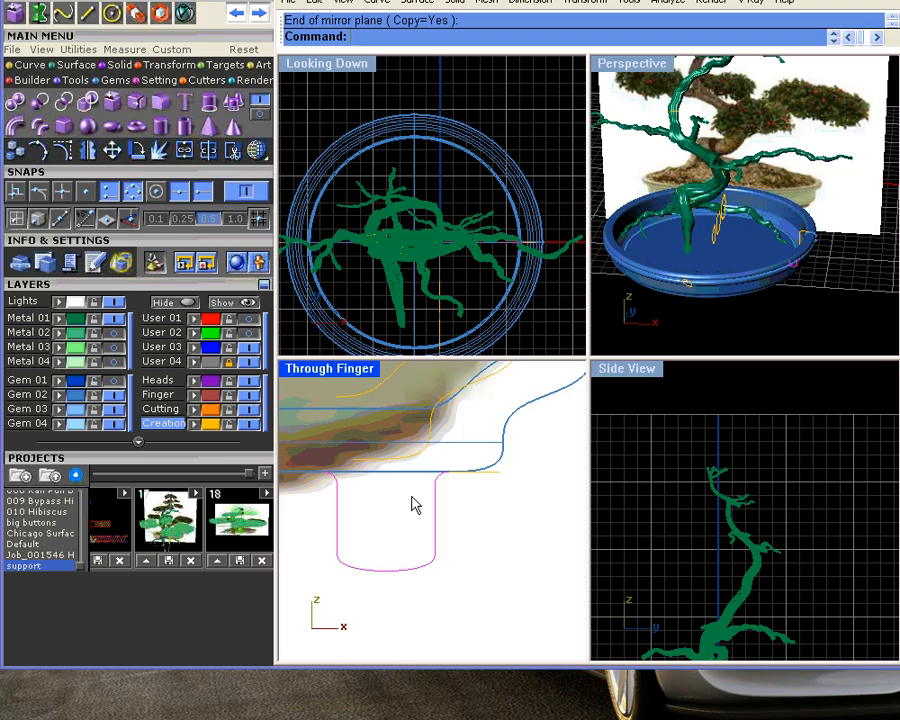
left_click(185, 152)
scroll(424, 461, "down", 4)
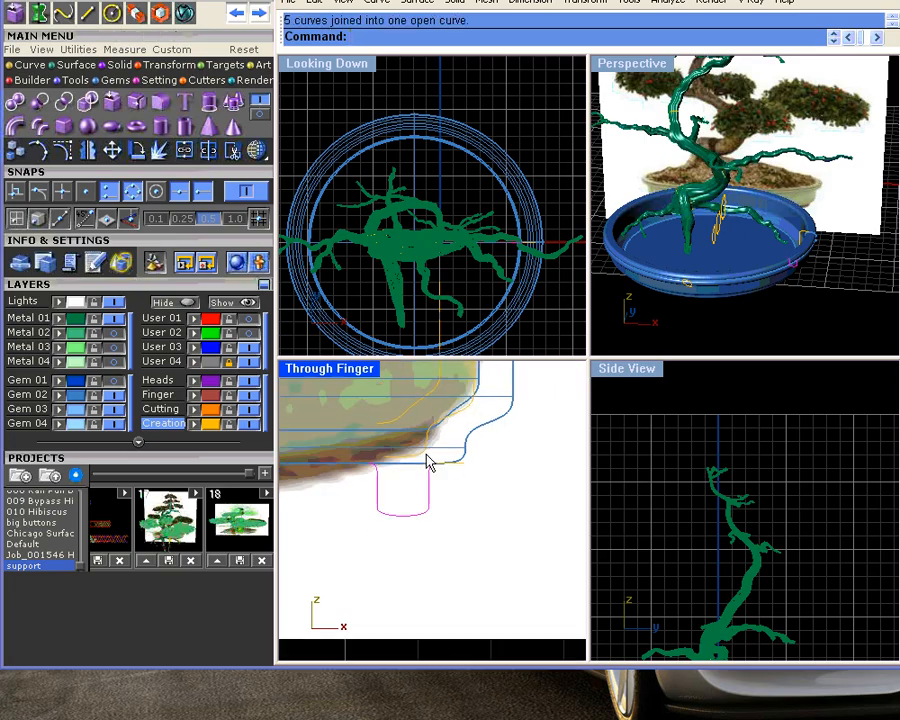
right_click_drag(418, 305, 408, 212)
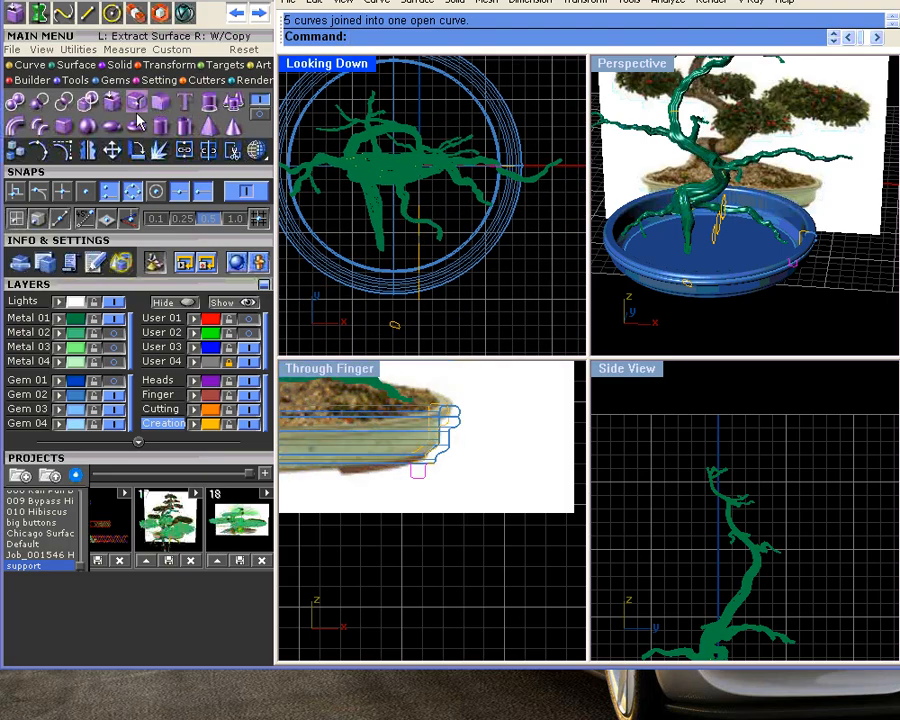
left_click(40, 14)
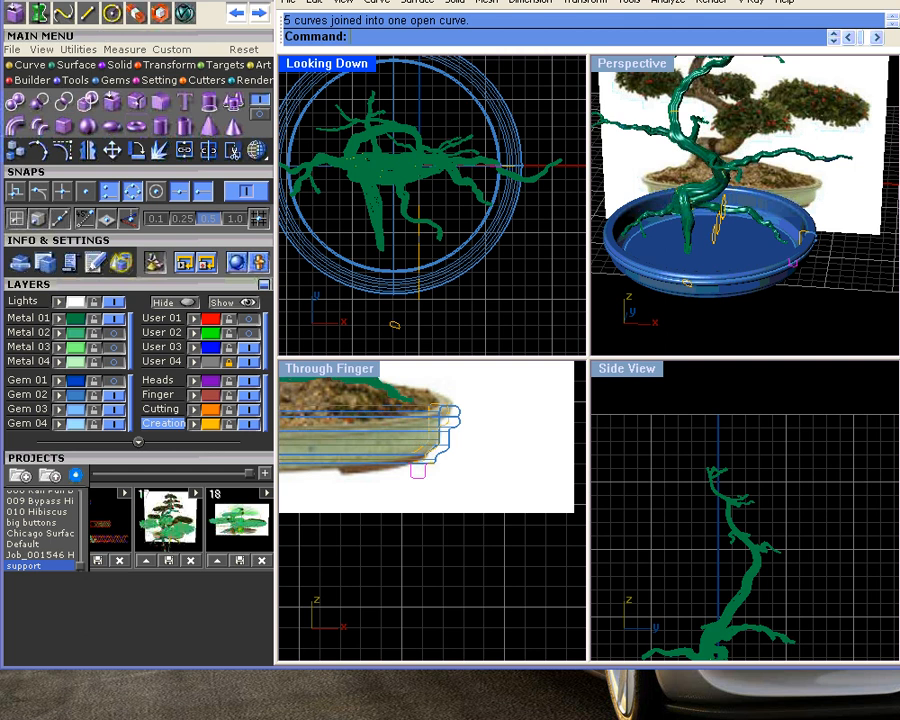
scroll(480, 510, "up", 3)
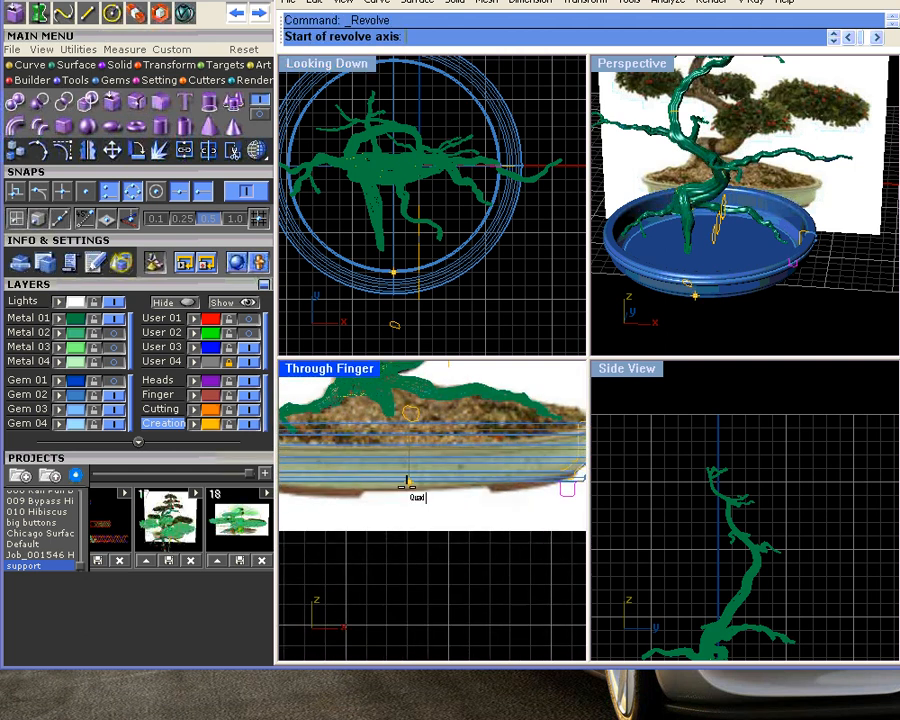
left_click(414, 492)
scroll(420, 515, "down", 3)
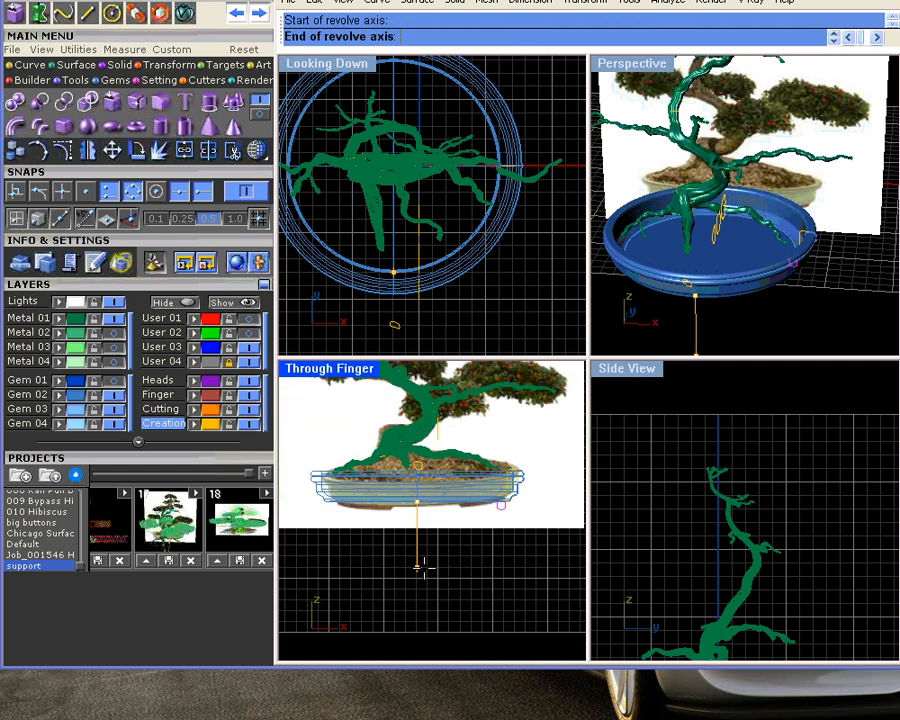
left_click(418, 567)
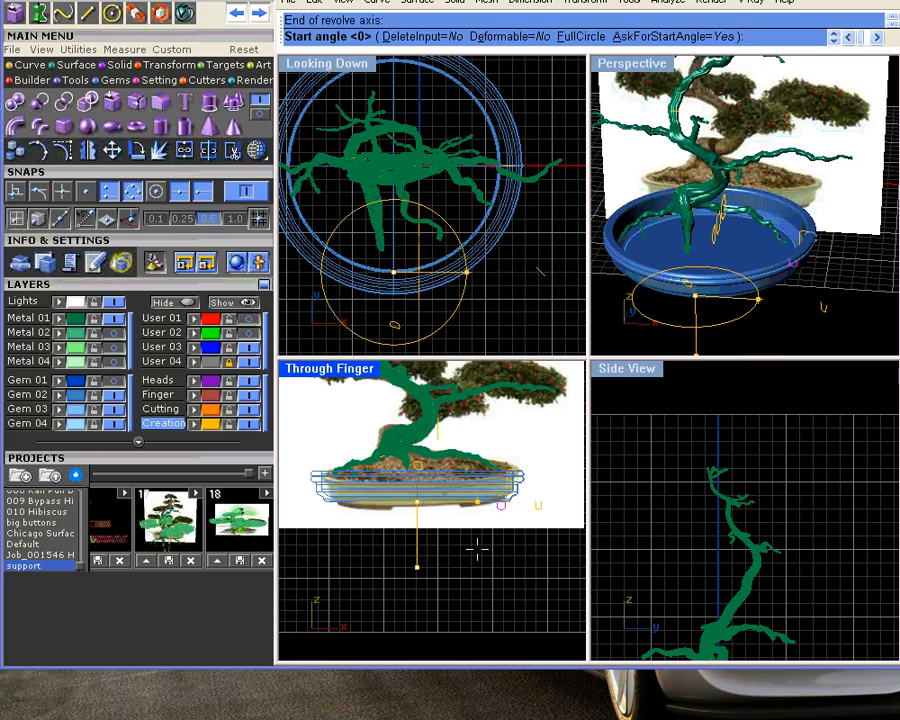
key("Escape")
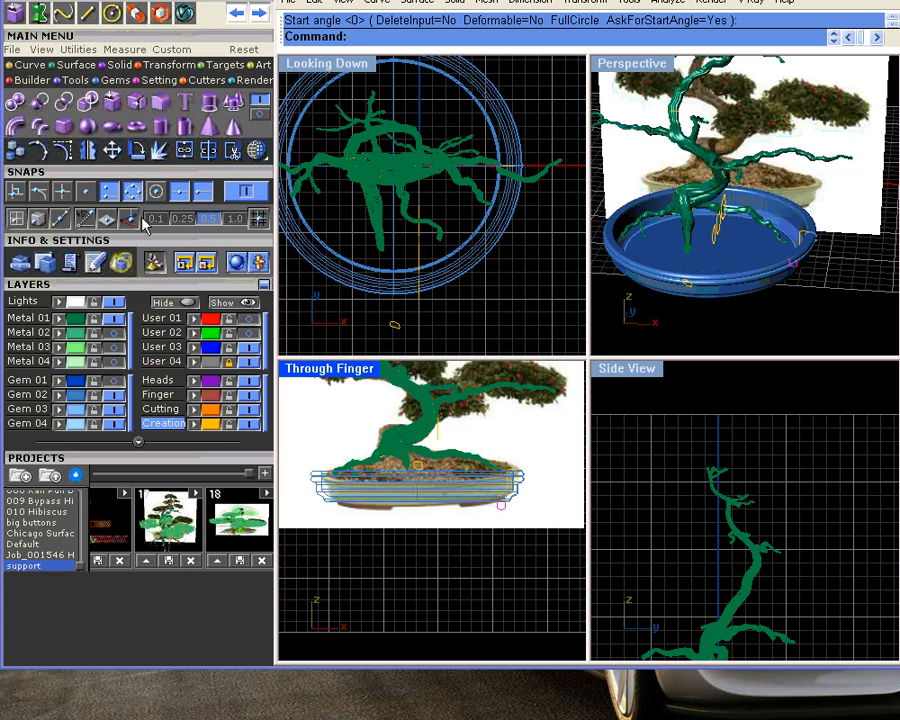
- Revolve the joined foot profile around the pot's vertical centre axis, sweeping a partial arc toward the front of the pot
left_click(130, 219)
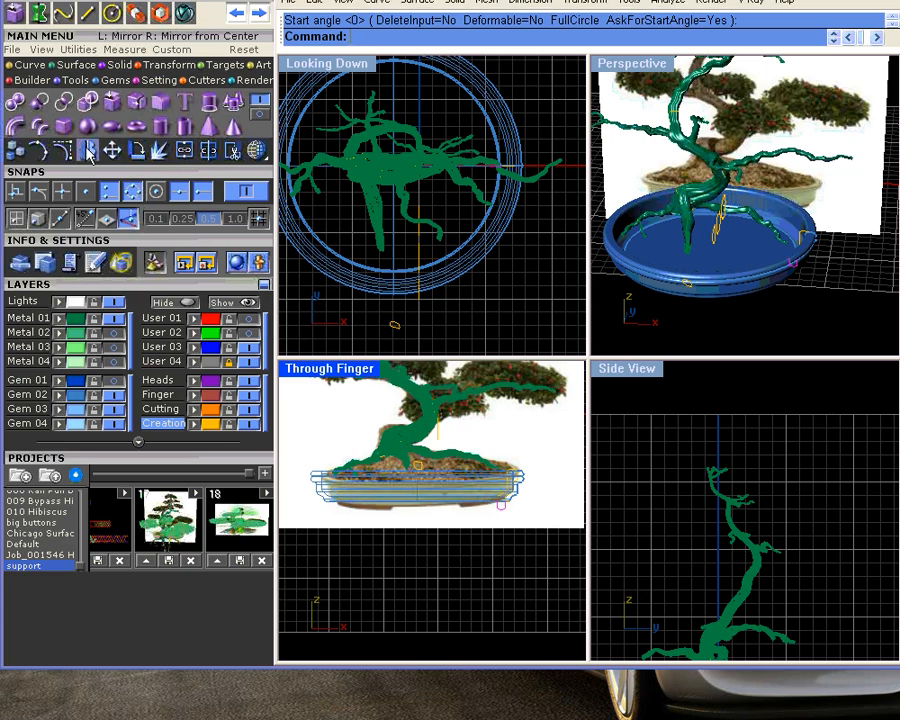
left_click(36, 14)
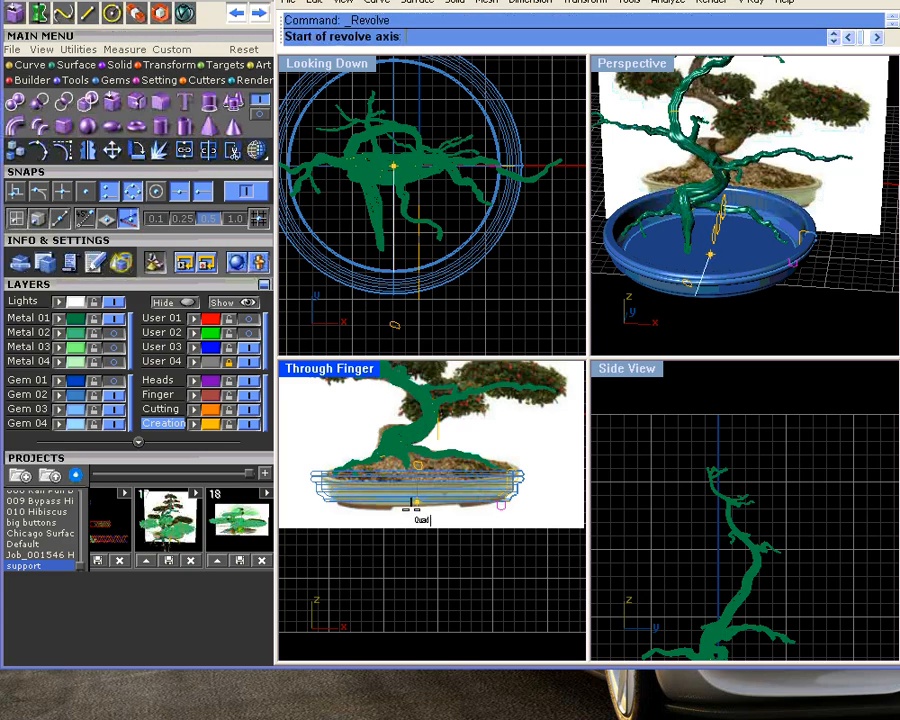
left_click(418, 503)
left_click(419, 556)
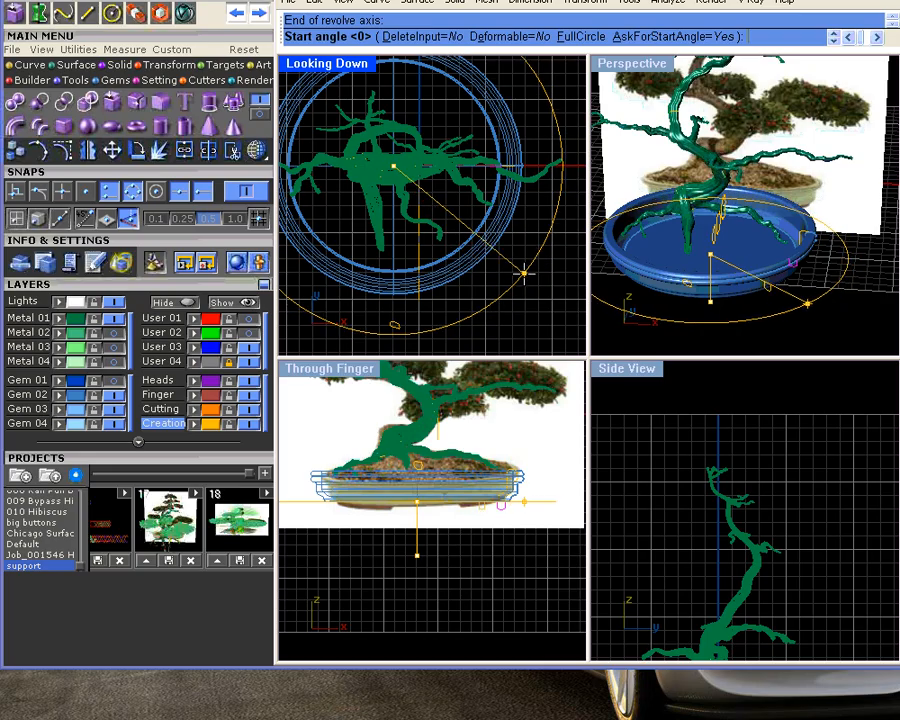
left_click(577, 172)
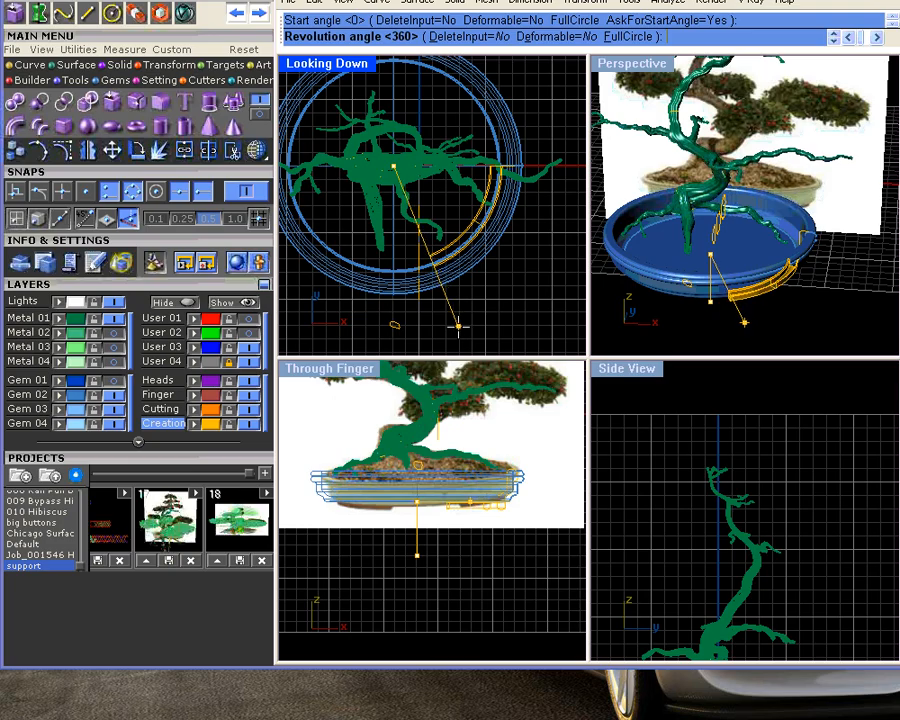
left_click(462, 324)
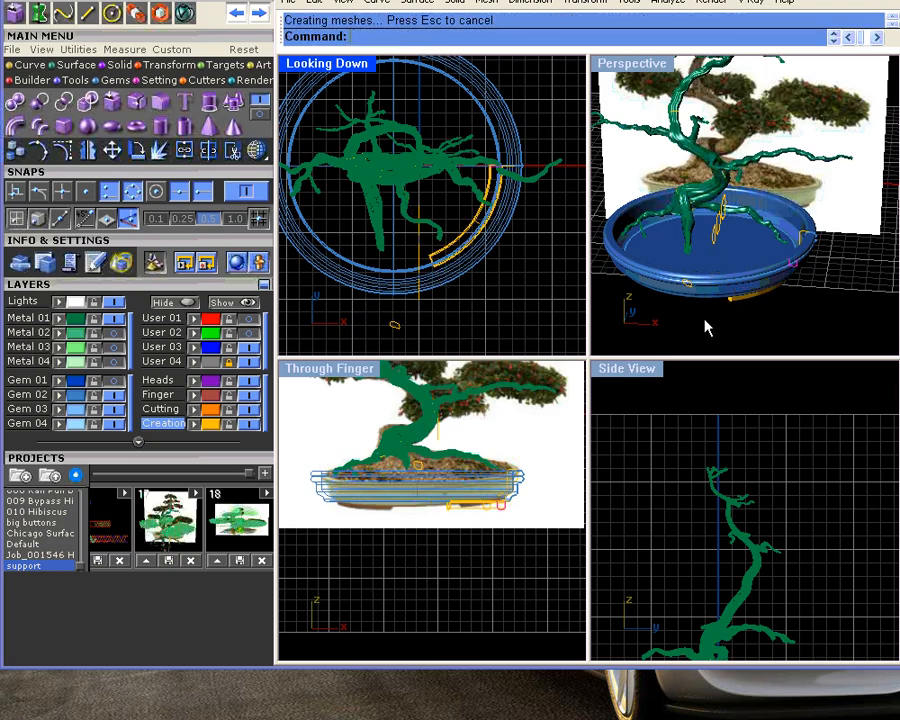
- Assign the revolved foot surface to the Gem 03 layer and hide the pot by turning off the Gem 02 layer
right_click_drag(758, 302, 787, 257)
scroll(765, 266, "up", 5)
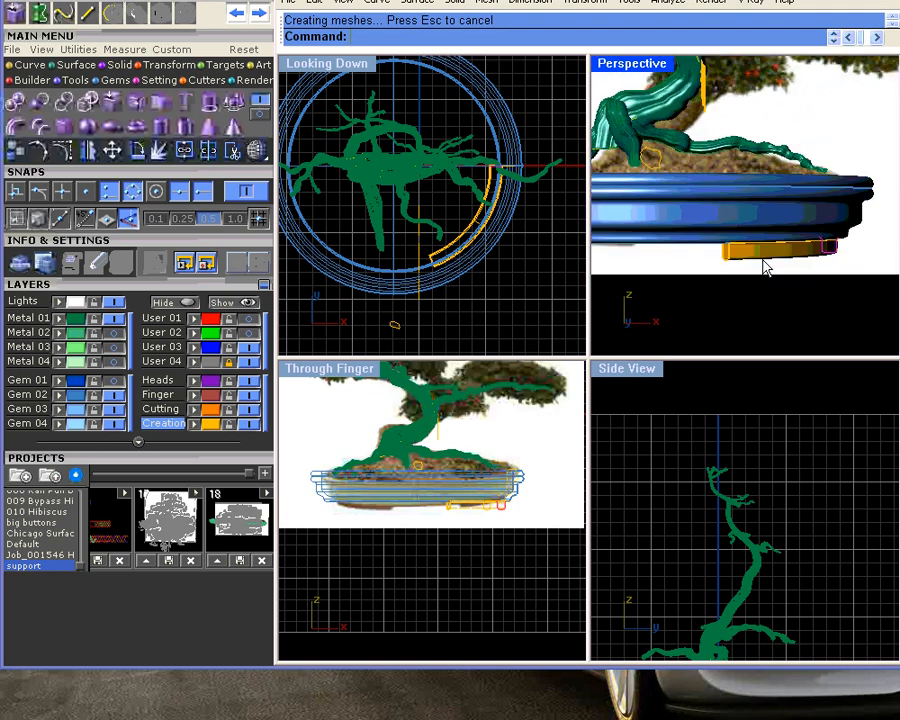
right_click_drag(765, 266, 703, 272)
left_click(708, 268)
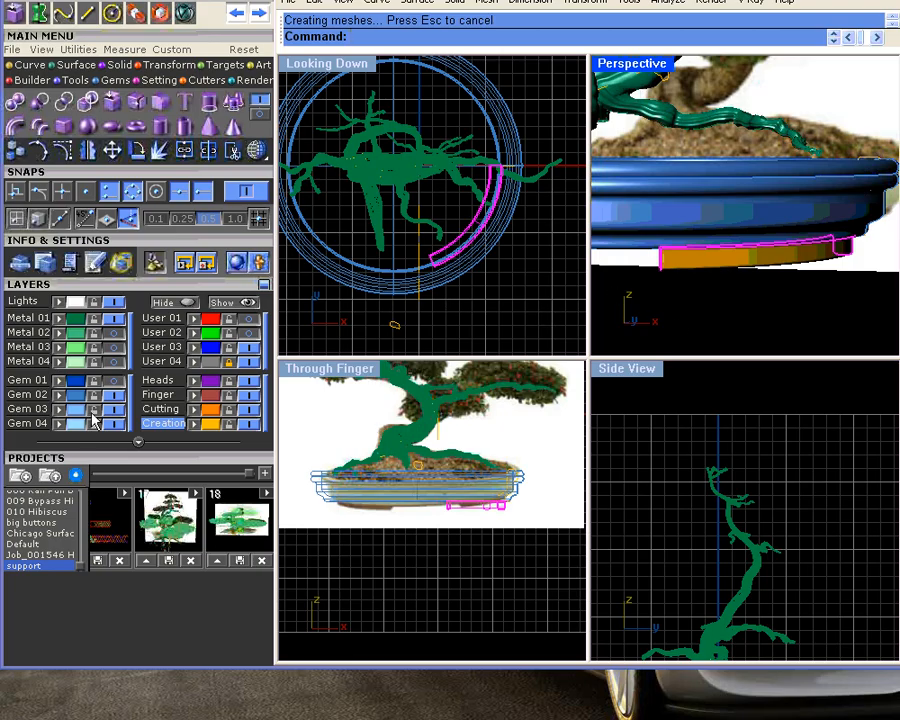
left_click(60, 410)
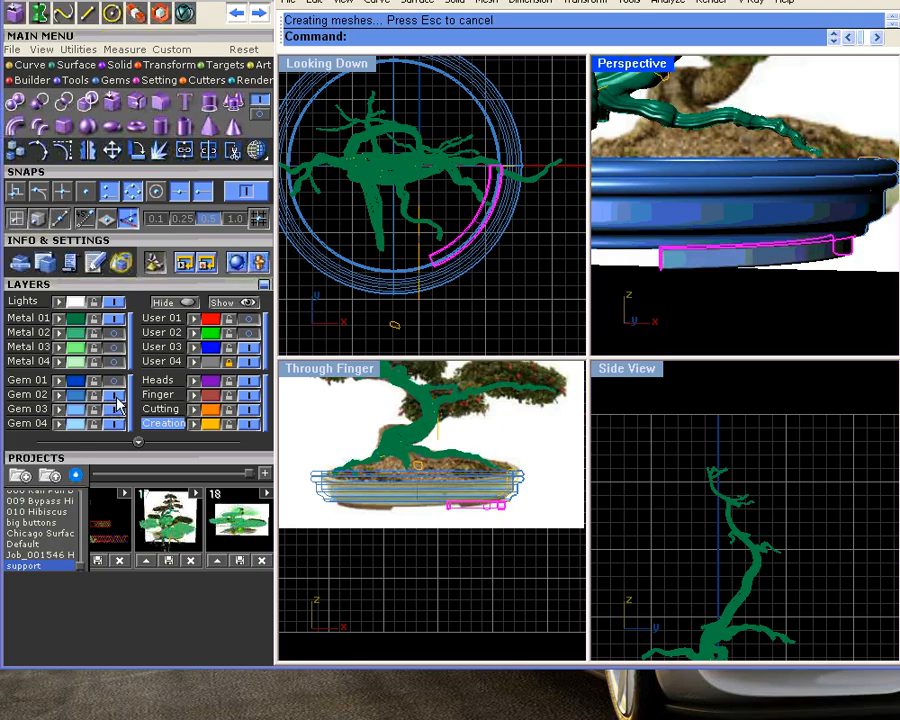
left_click(114, 396)
- Rotate the profile curve at the foot's end 90 degrees outward about its upper edge, so it lies horizontally beyond the foot
right_click_drag(665, 305, 716, 331)
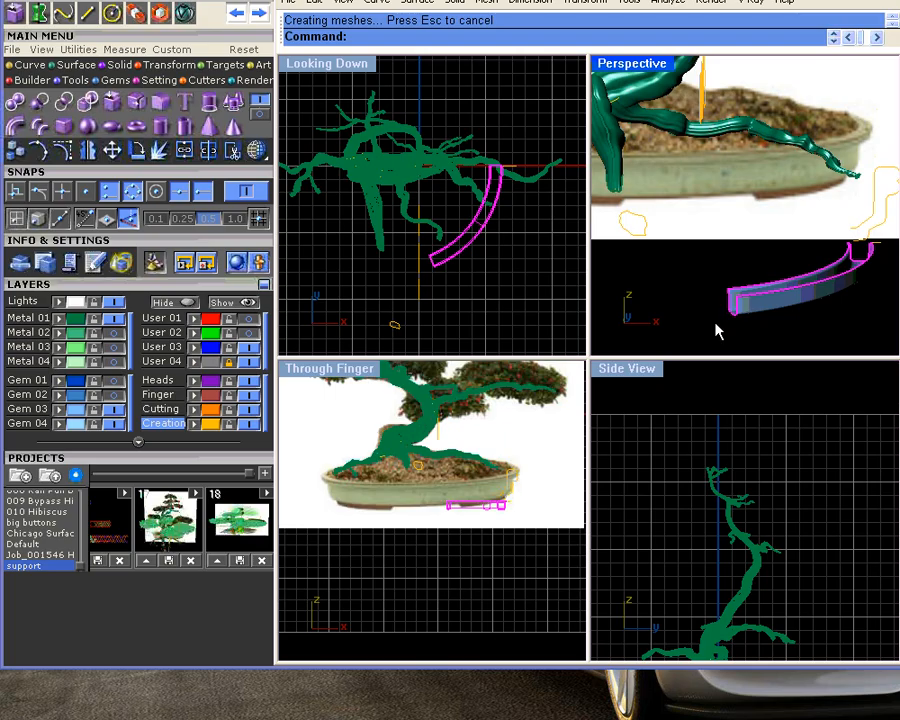
scroll(490, 281, "up", 2)
right_click_drag(825, 302, 728, 287)
left_click(729, 287)
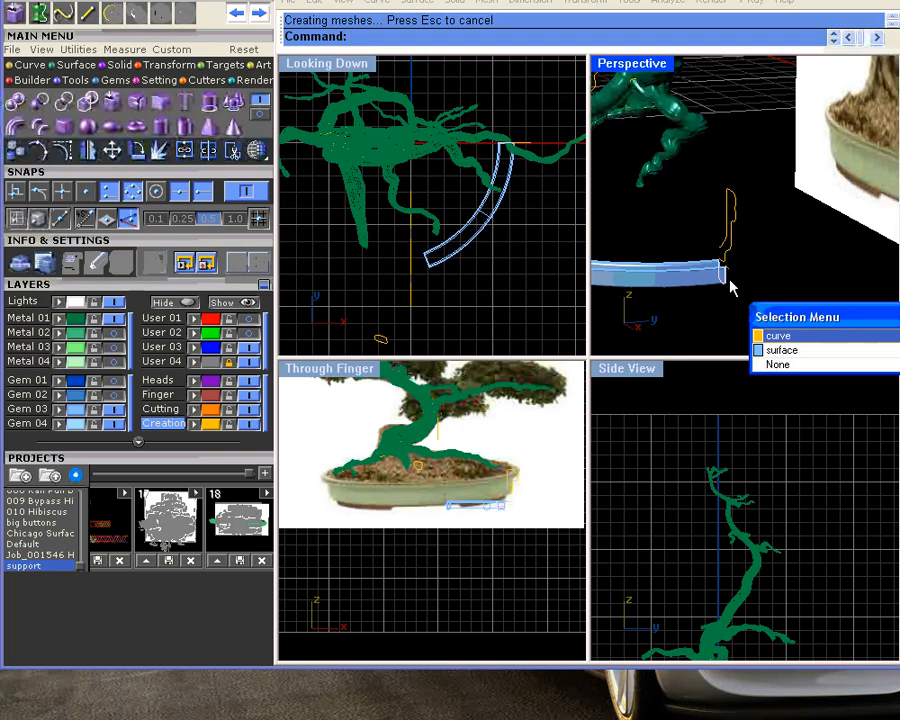
left_click(729, 290)
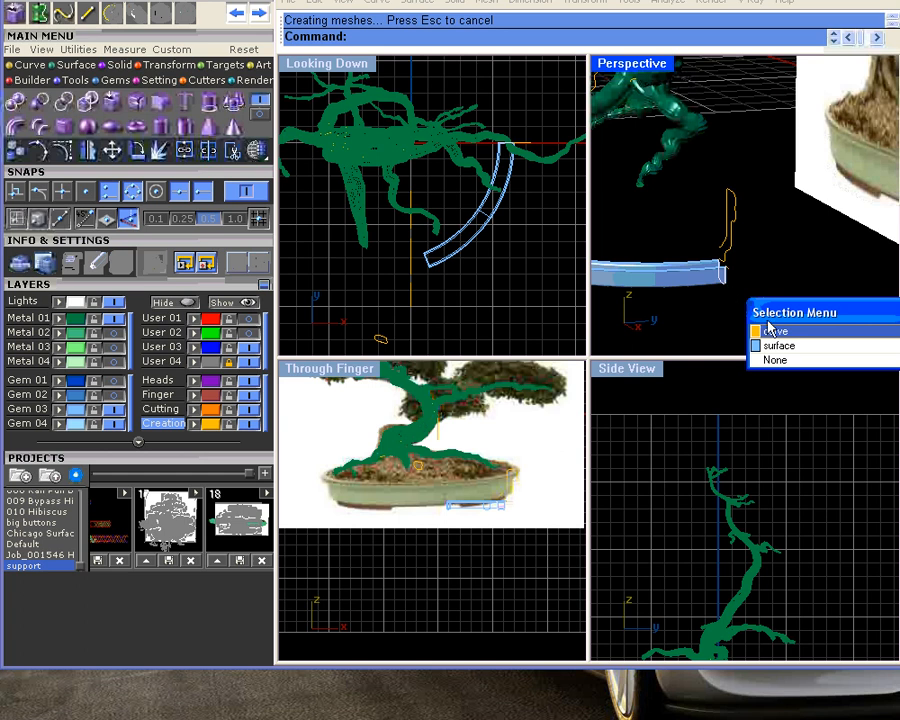
left_click(771, 338)
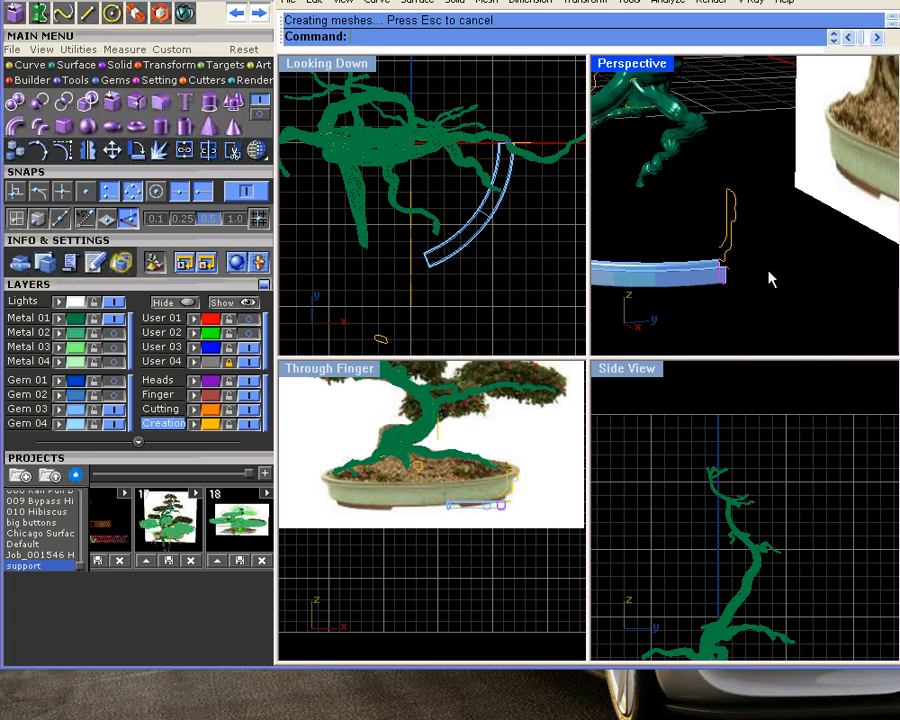
right_click_drag(764, 574, 739, 416)
scroll(705, 595, "up", 6)
right_click_drag(732, 627, 765, 462)
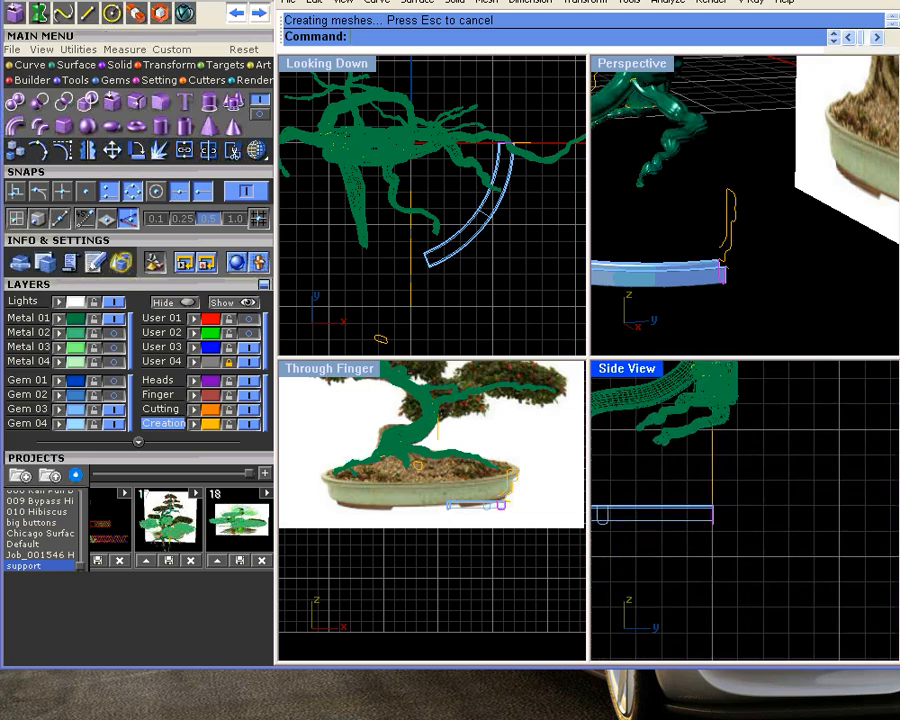
left_click(89, 102)
left_click(703, 561)
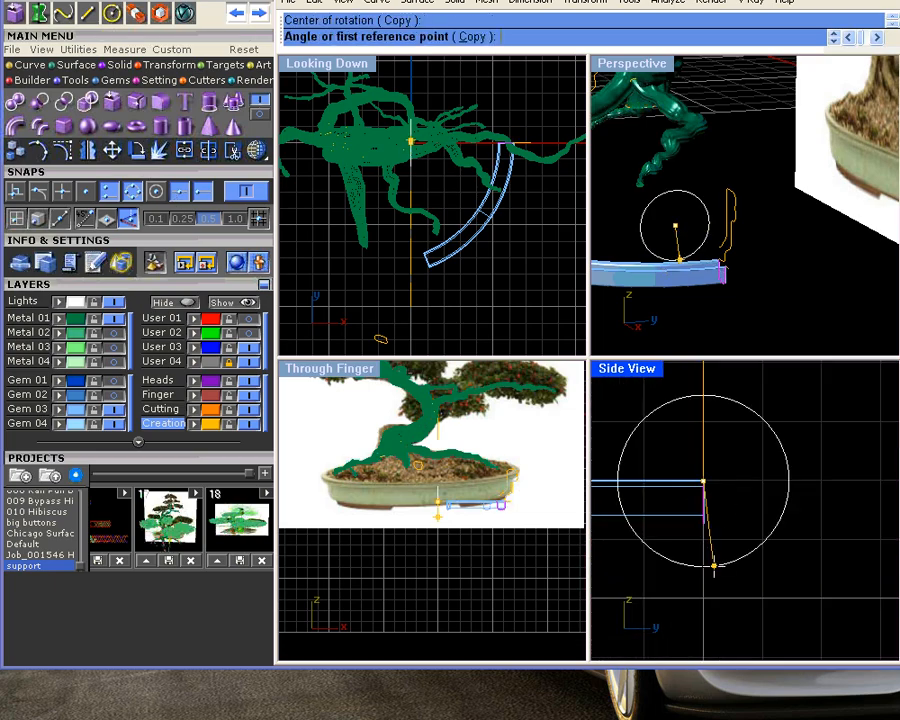
left_click(735, 566)
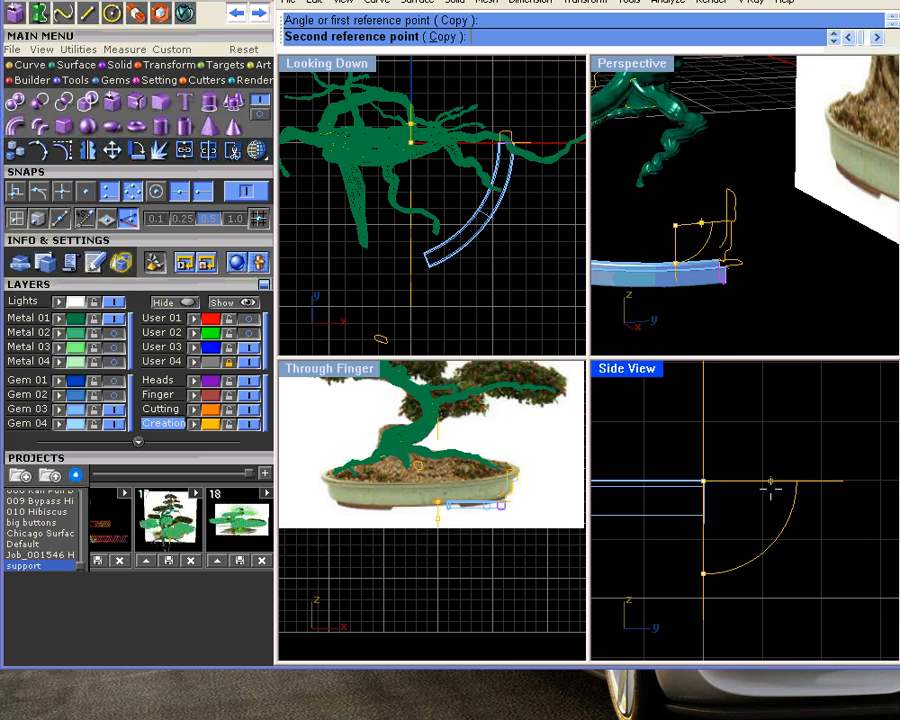
left_click(771, 488)
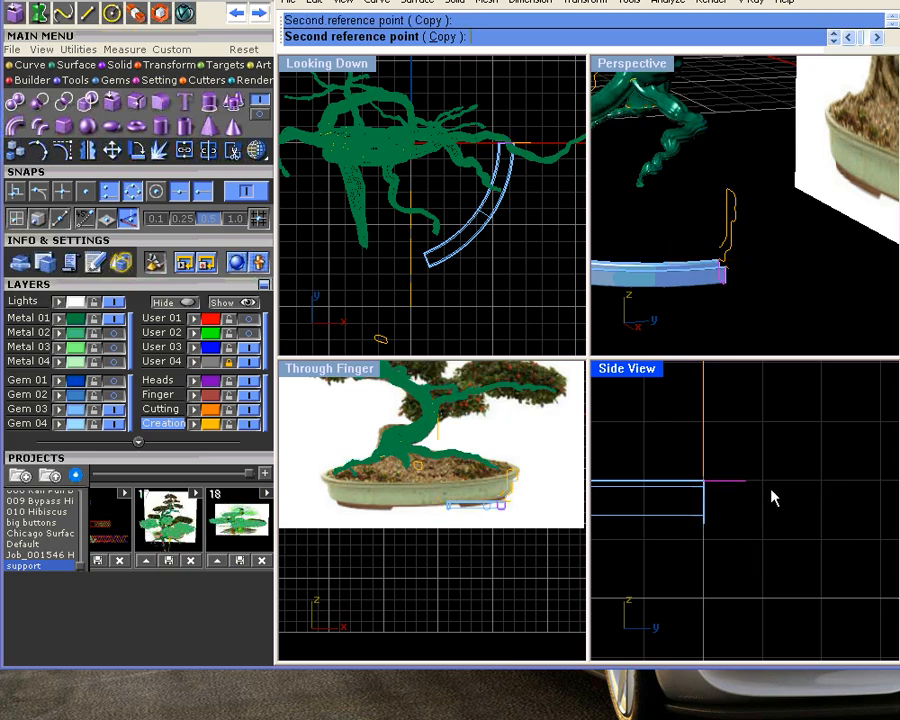
left_click(763, 507)
- Extrude the rotated horizontal profile straight upward in one direction only, as a helper surface for the end blend
right_click_drag(785, 316, 707, 311)
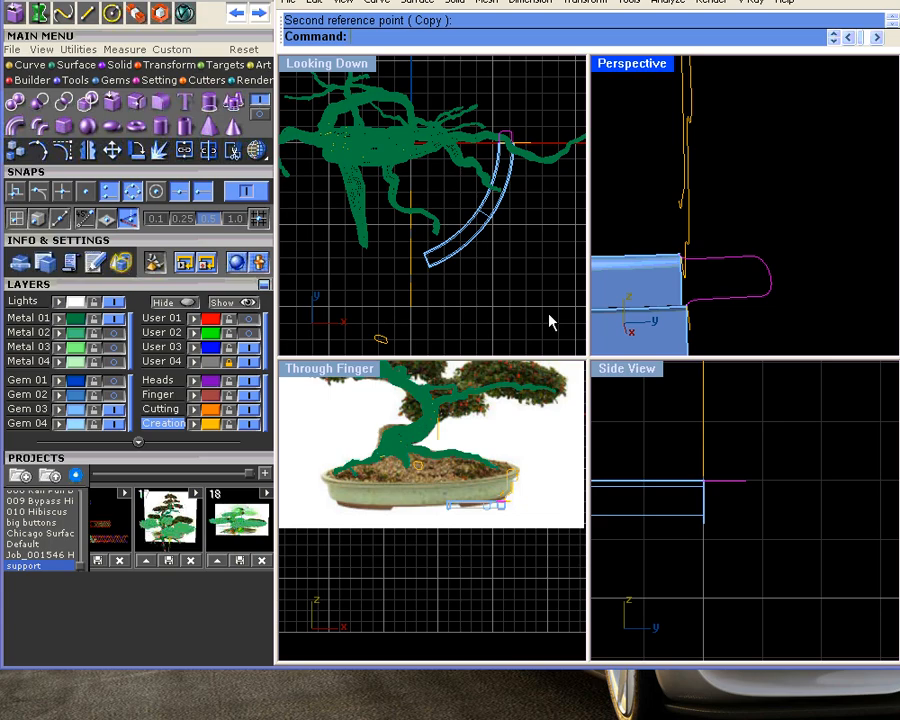
left_click(78, 66)
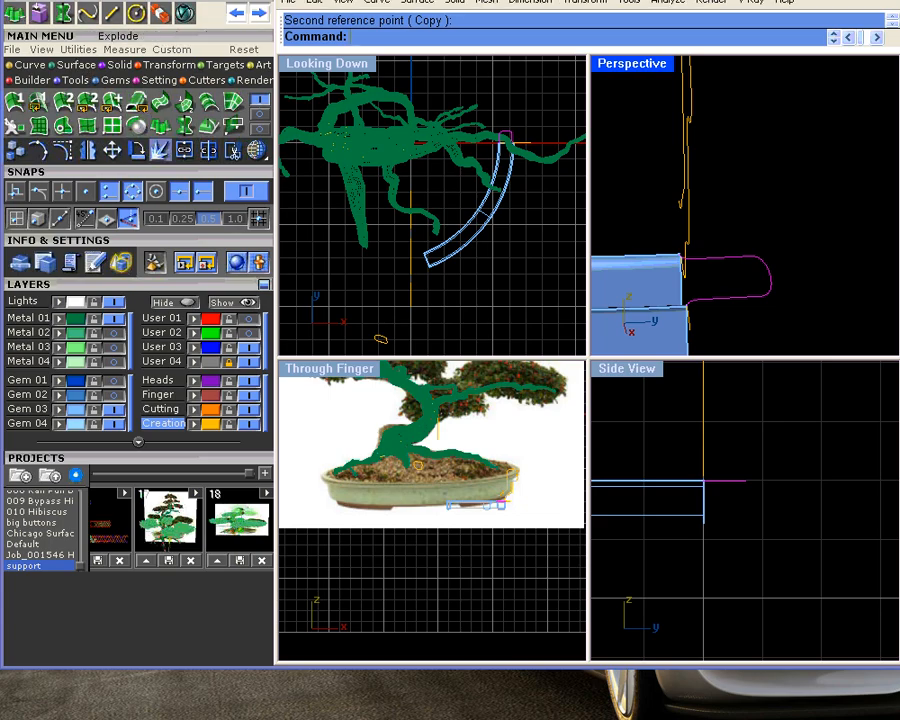
left_click(112, 101)
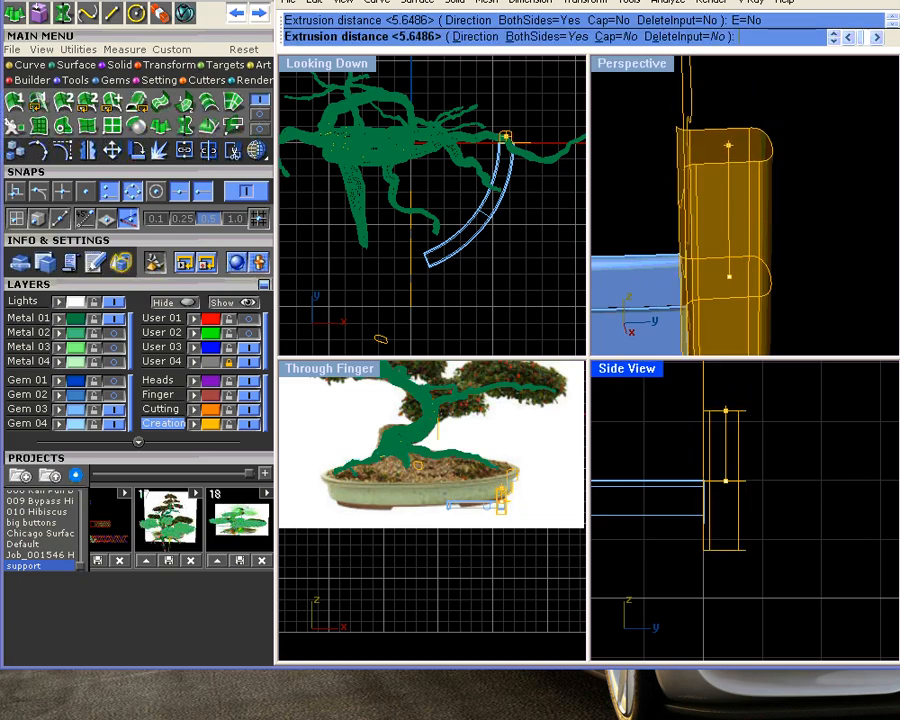
type("b")
key("Return")
left_click(755, 408)
left_click(759, 316)
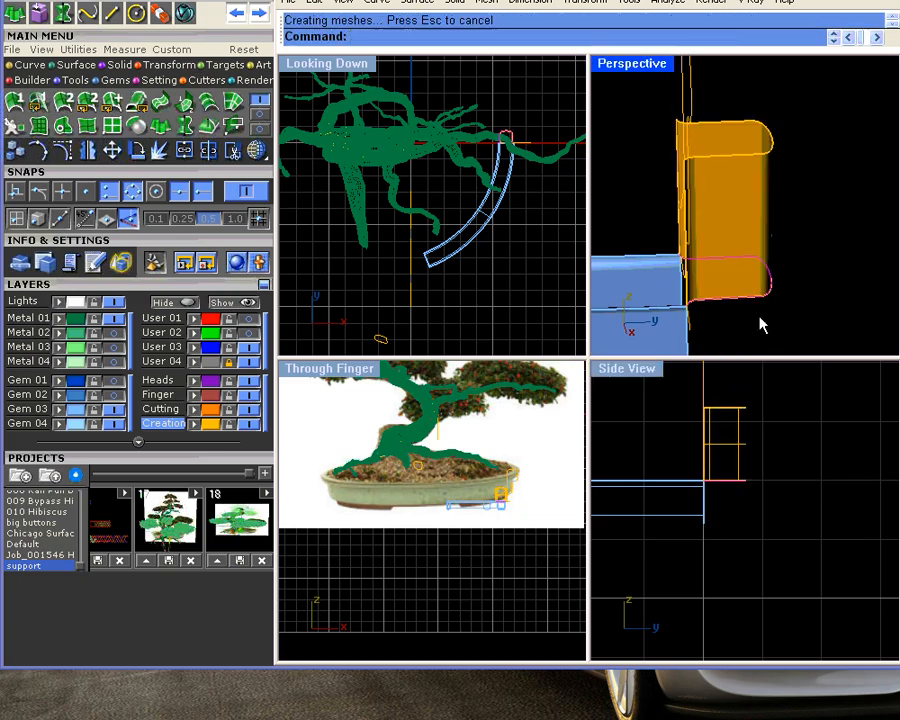
- Blend the lower edge of the helper extrusion with the foot's open end edge to form a rounded end surface
right_click_drag(760, 317, 781, 288)
left_click(800, 283)
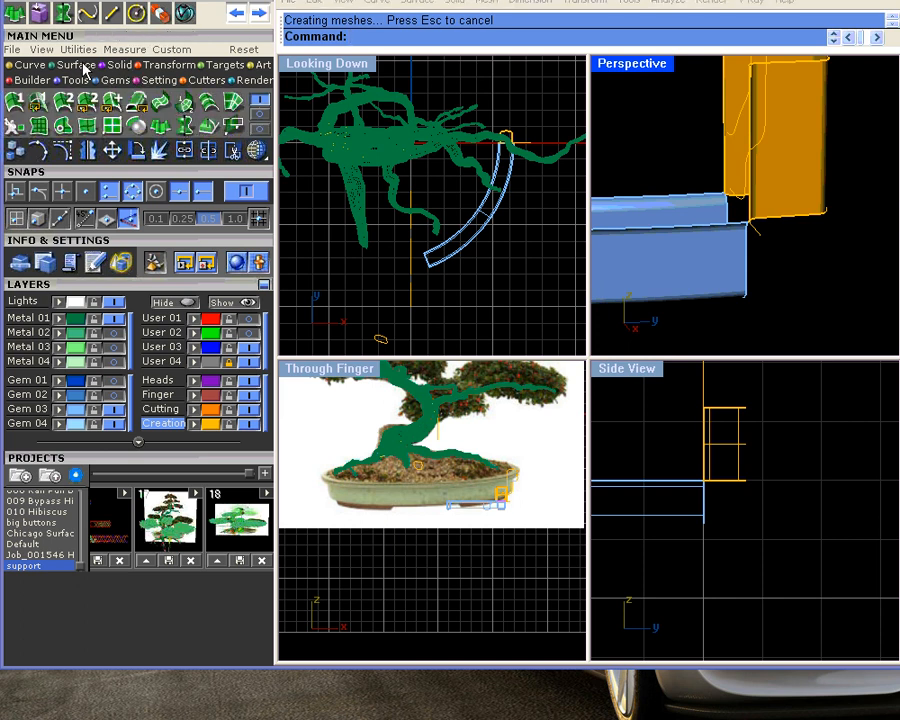
left_click(113, 74)
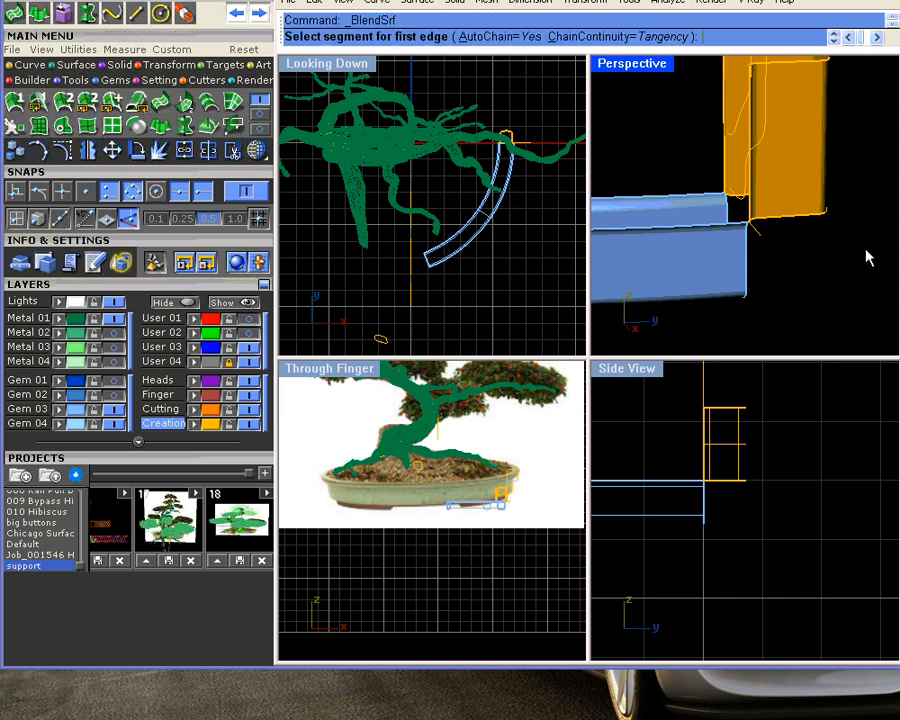
left_click(788, 227)
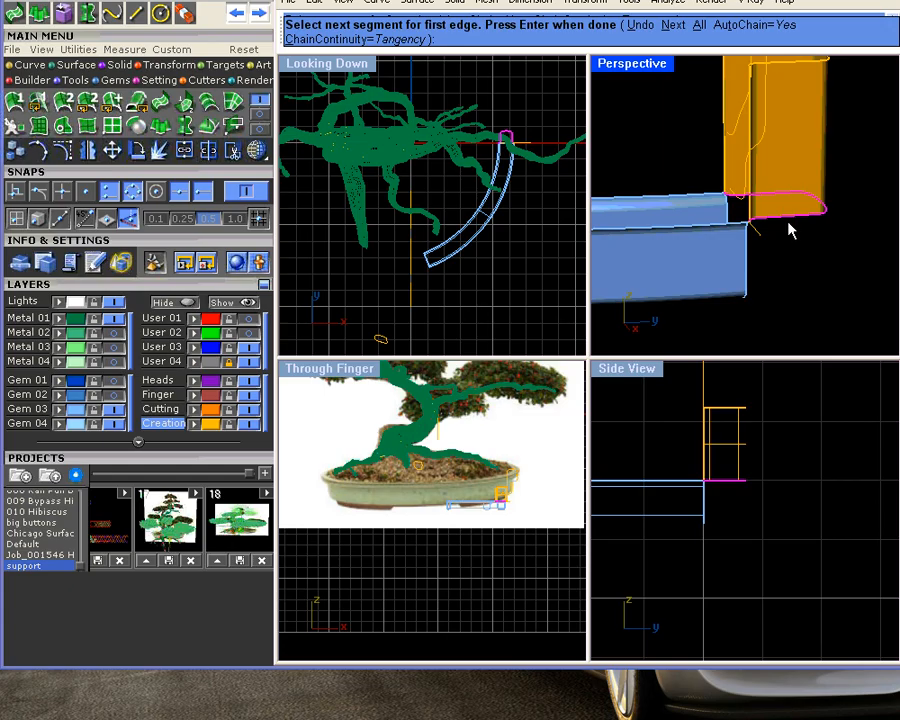
key("Return")
left_click(747, 261)
key("Return")
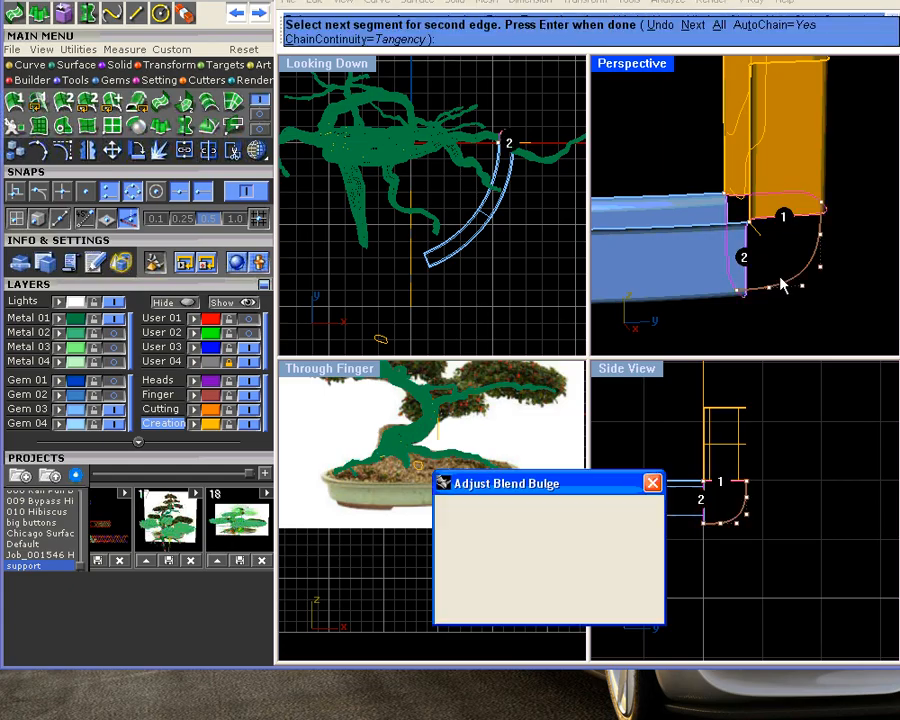
left_click(487, 603)
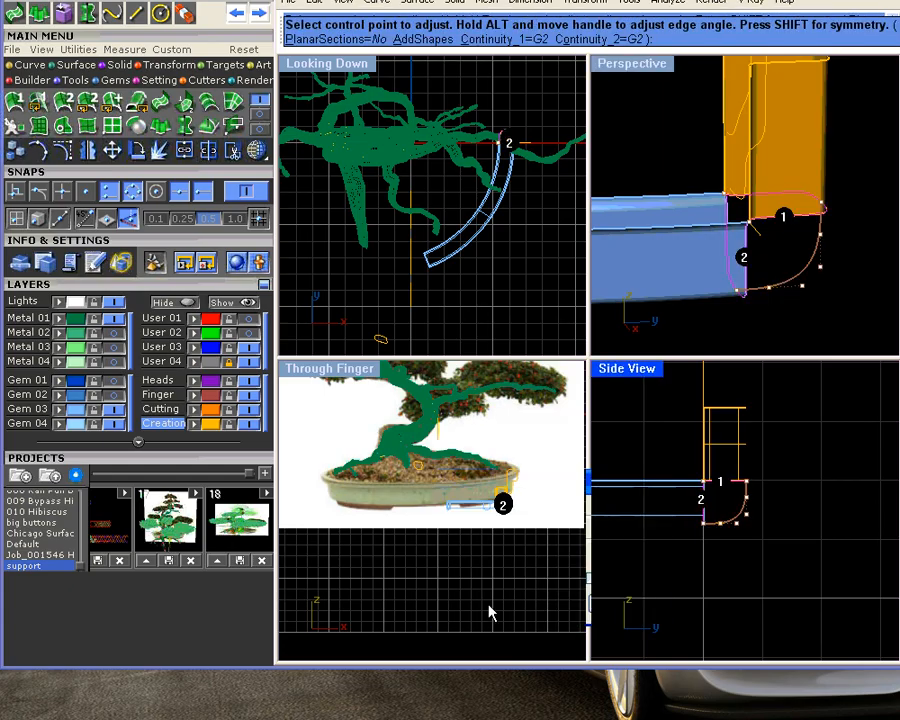
key("Return")
- Delete the helper extrusion and assign the rounded end surface to the Gem 03 layer
left_click(800, 183)
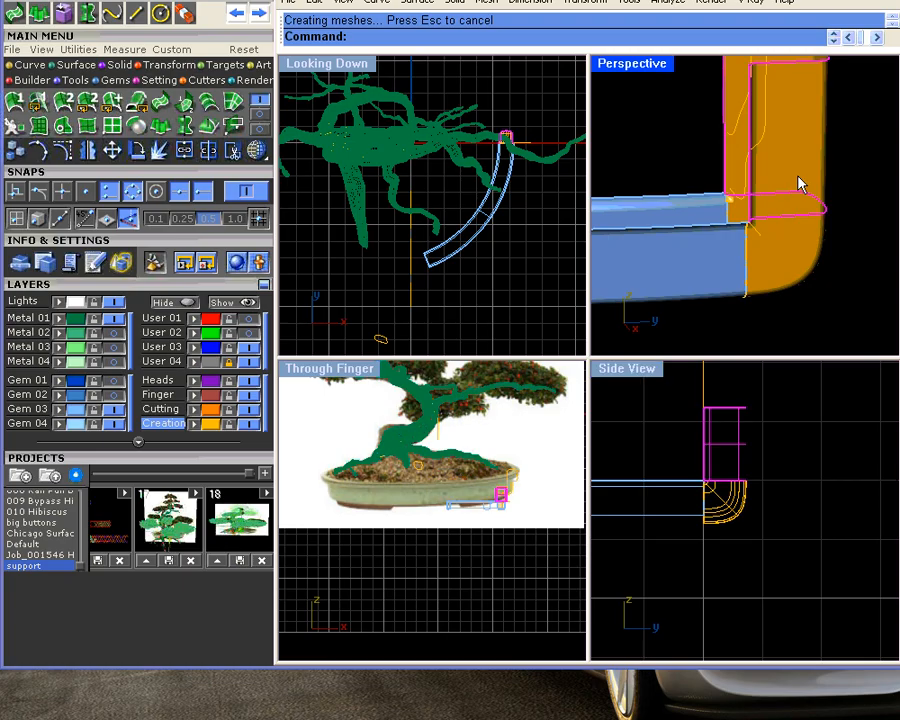
key("Delete")
left_click(775, 288)
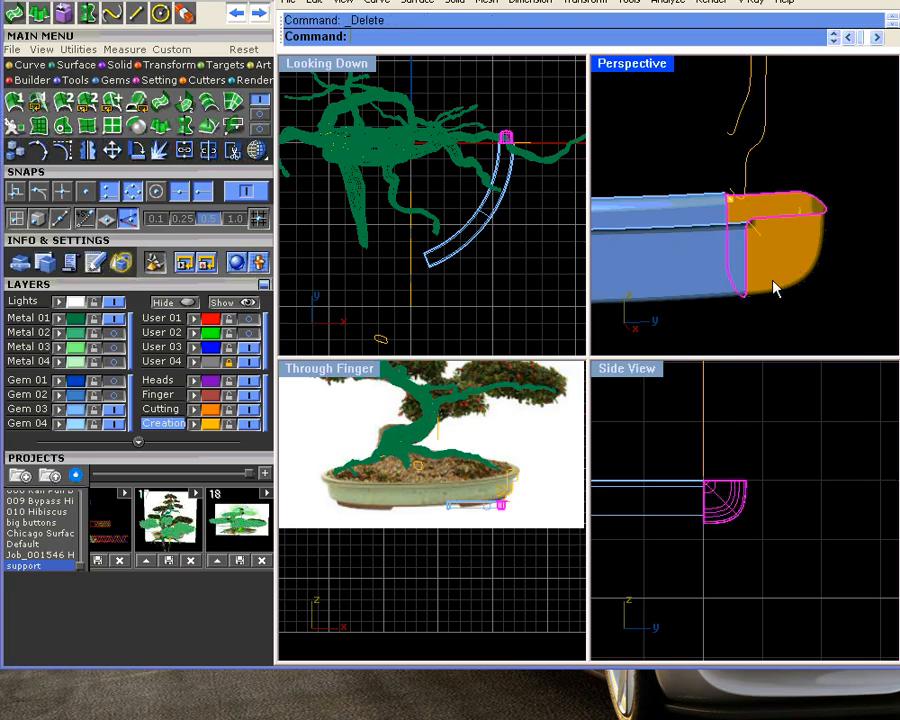
left_click(61, 409)
left_click(760, 332)
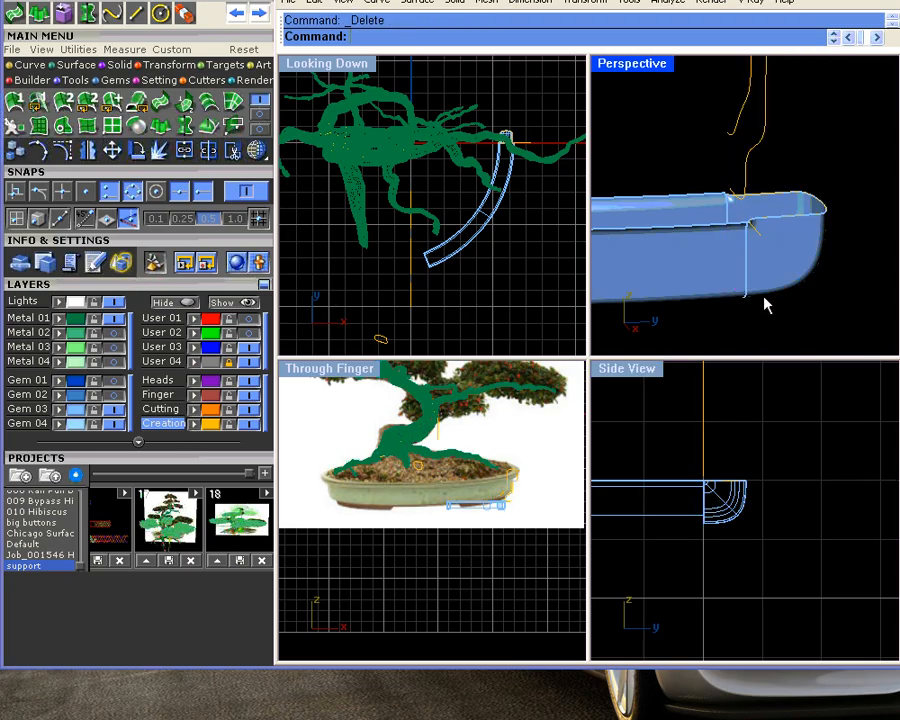
- Start a copying 3D-scale orient of the rounded end surface, taking the foot end's inner and outer upper corners as reference points
scroll(767, 284, "down", 5)
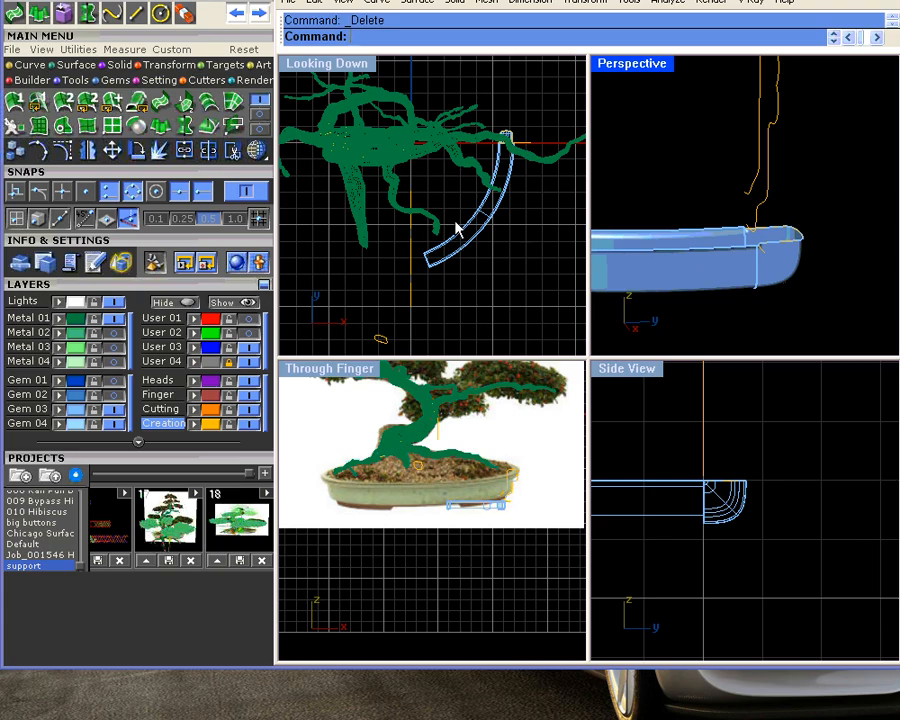
right_click_drag(655, 267, 793, 277)
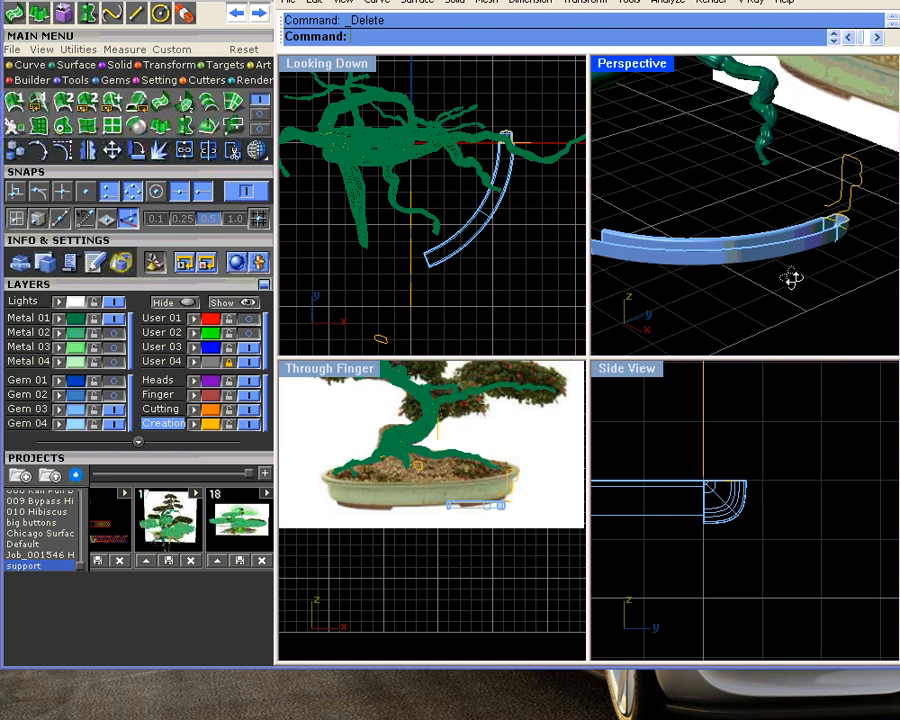
scroll(845, 230, "up", 3)
left_click(850, 230)
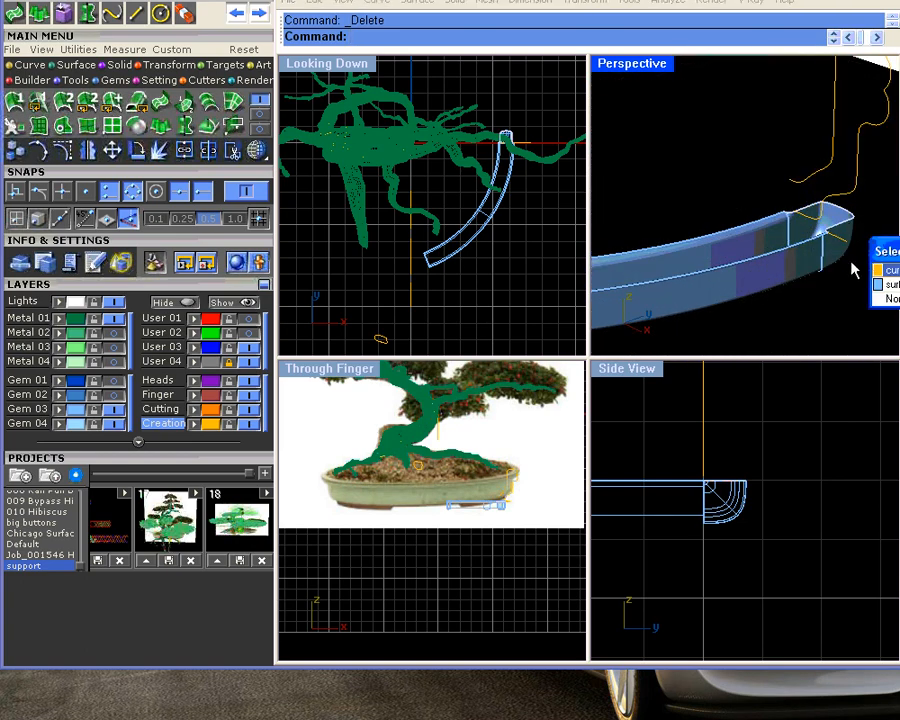
left_click(889, 285)
left_click(150, 64)
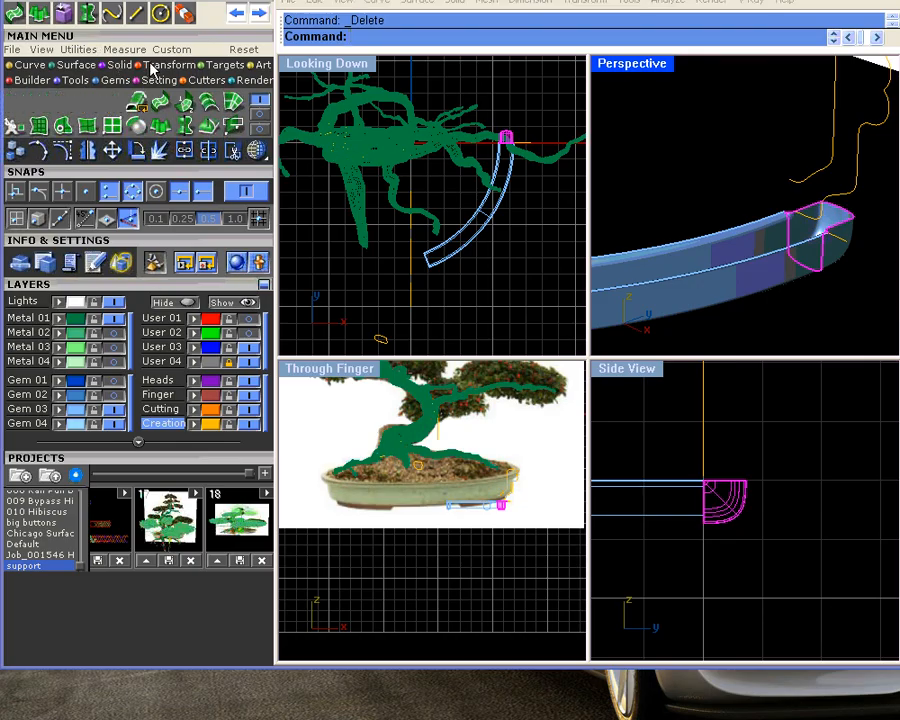
left_click(113, 101)
scroll(812, 214, "up", 5)
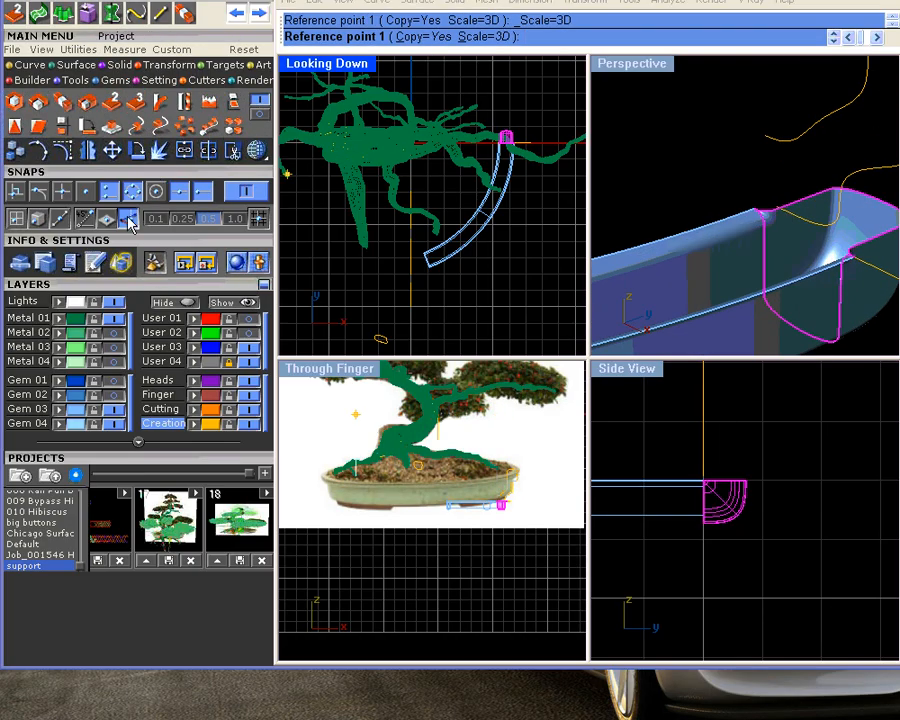
left_click(755, 197)
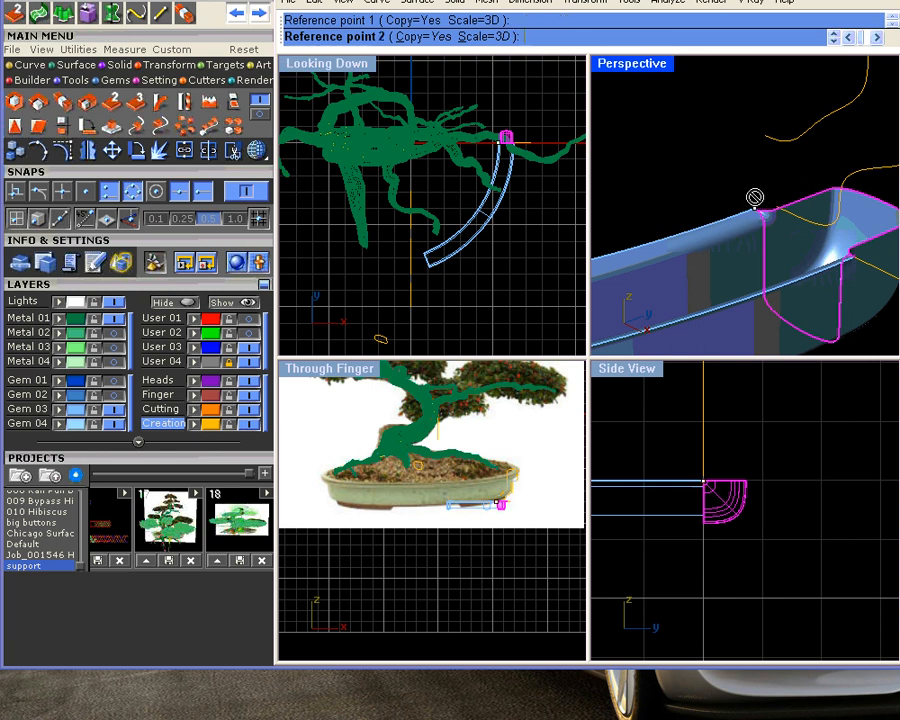
left_click(863, 266)
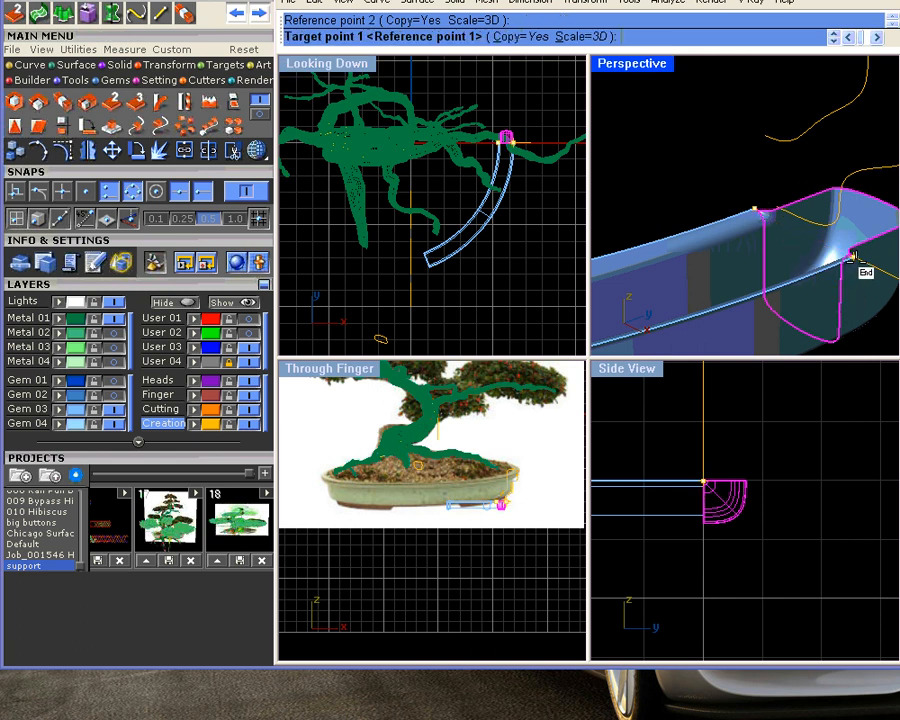
- Try to place a copy of the end surface at the foot's opposite end, targeting the inner upper corner first, then the outer
scroll(799, 267, "down", 6)
right_click_drag(713, 276, 880, 240, "shift")
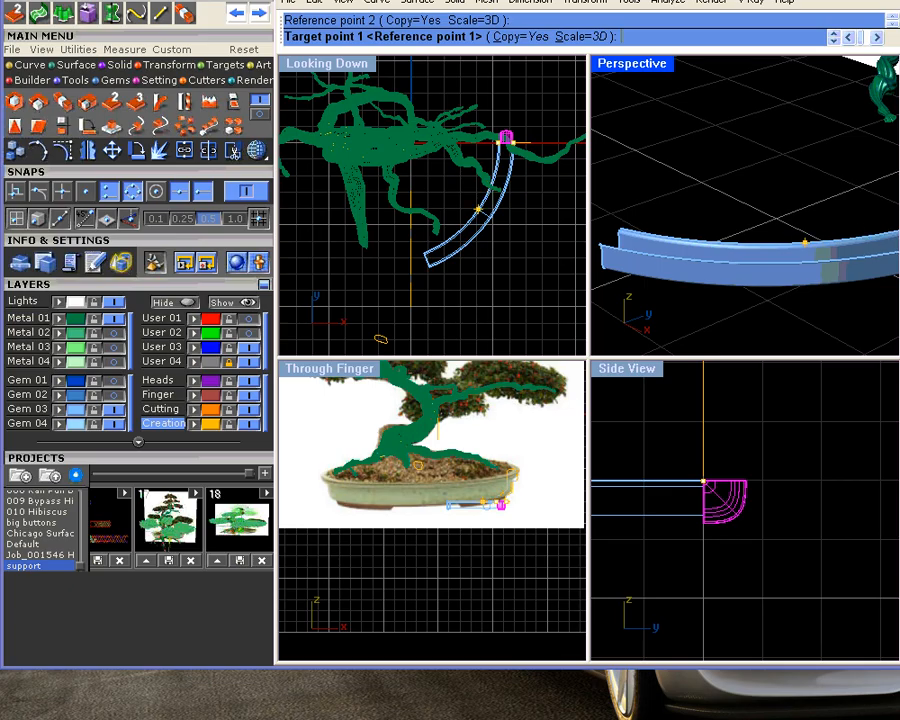
left_click(629, 214)
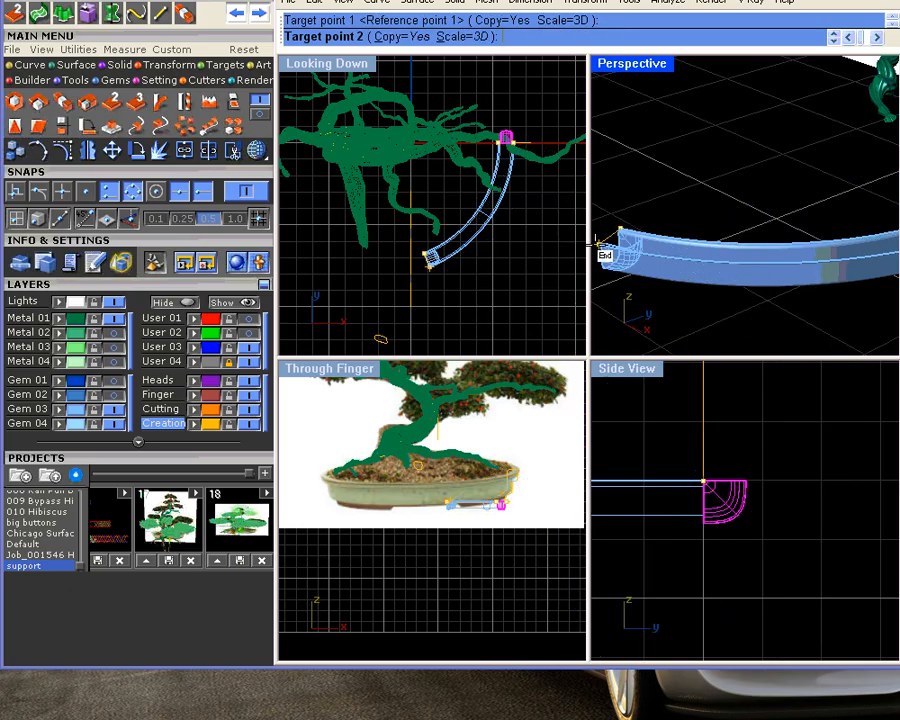
left_click(596, 243)
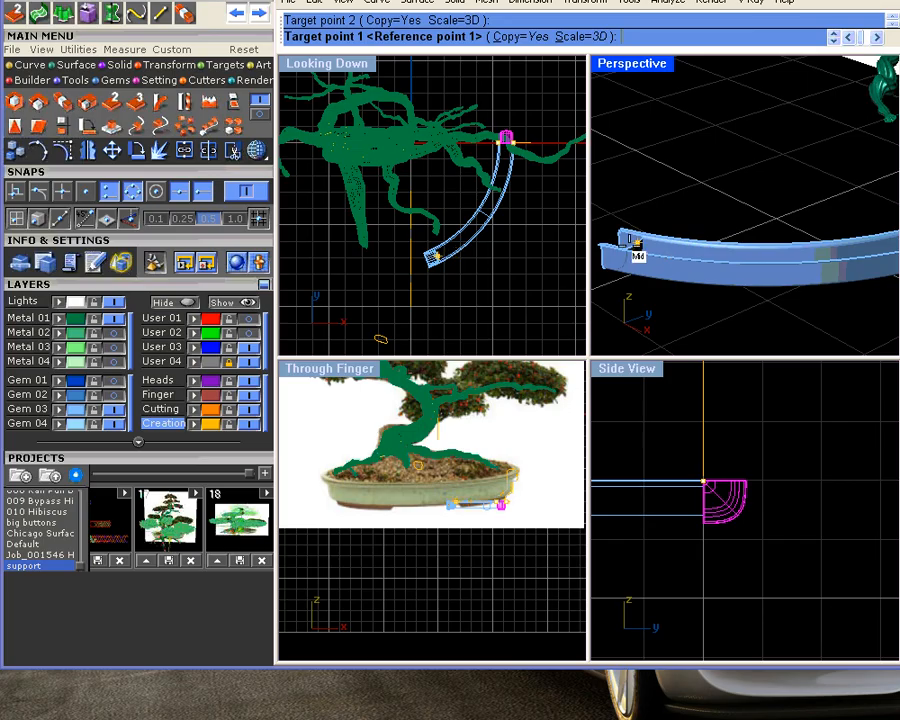
- Place a copy of the end surface at the foot's opposite end with the target points swapped, outer upper corner before inner
right_click_drag(635, 243, 716, 247, "shift")
scroll(714, 245, "up", 5)
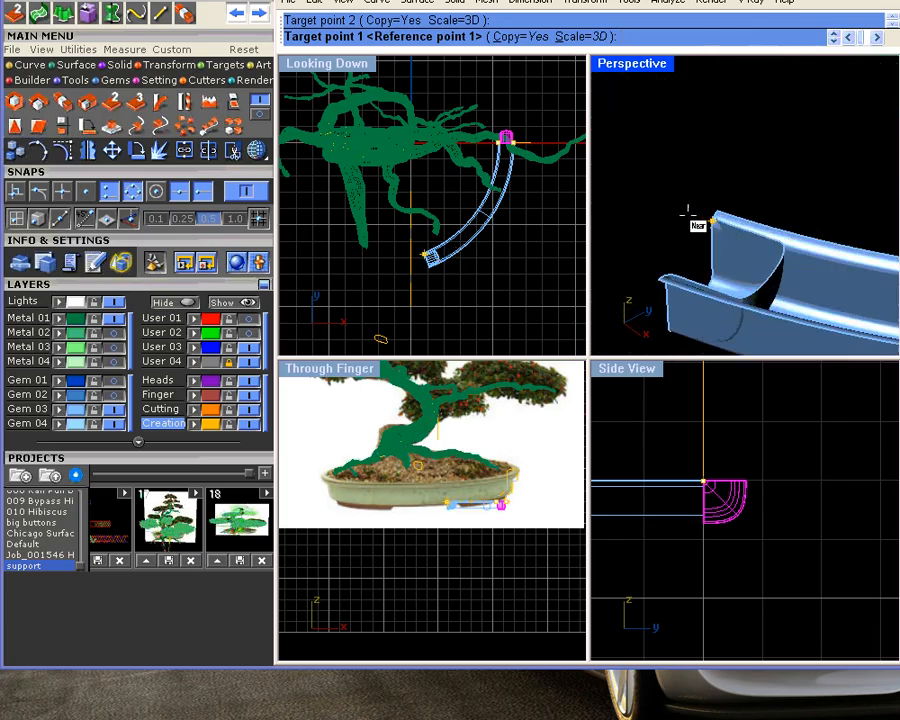
left_click(654, 273)
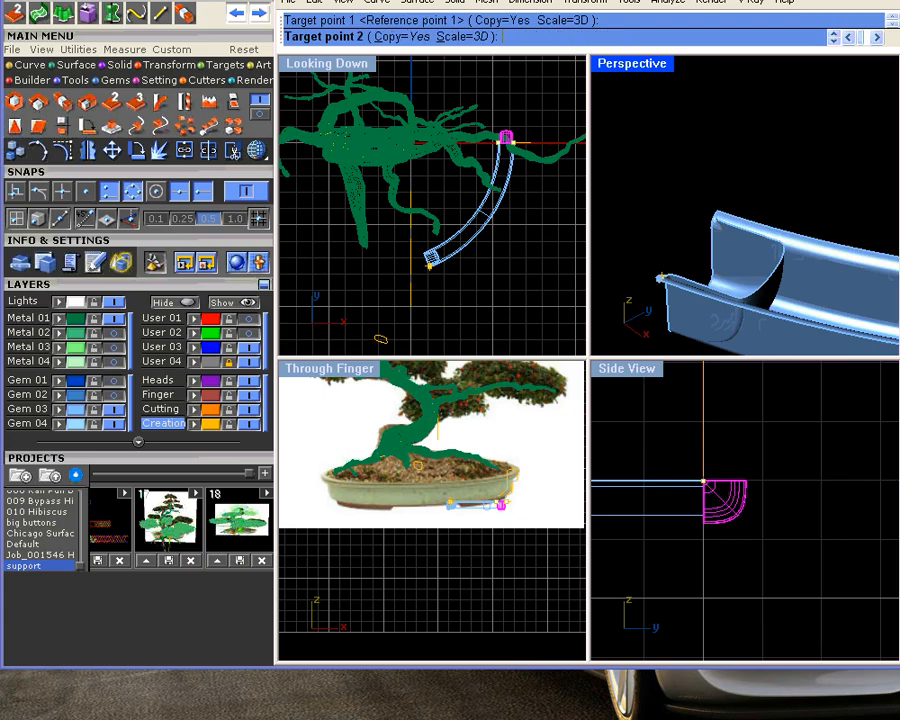
left_click(710, 203)
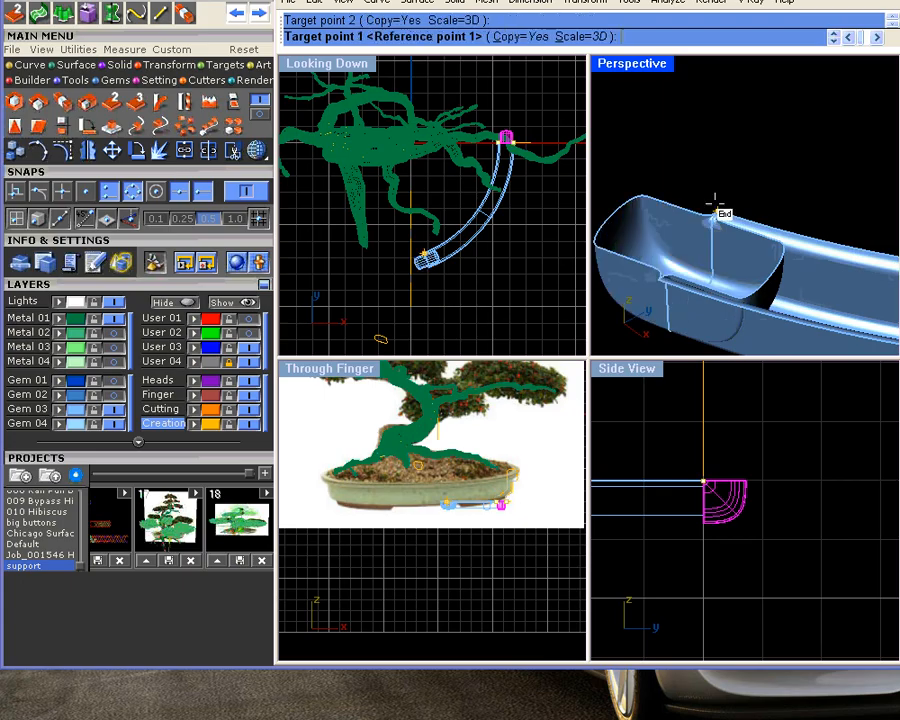
right_click(770, 214)
right_click(758, 197)
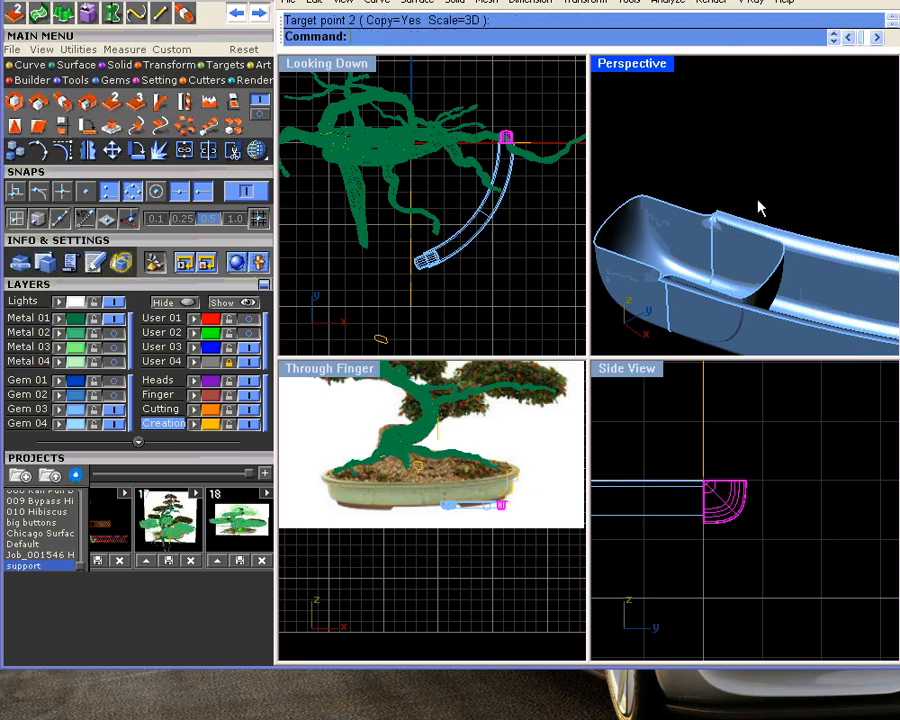
- Delete the inward-facing copy of the end surface inside the foot
left_click(757, 200)
left_click(775, 279)
key("Delete")
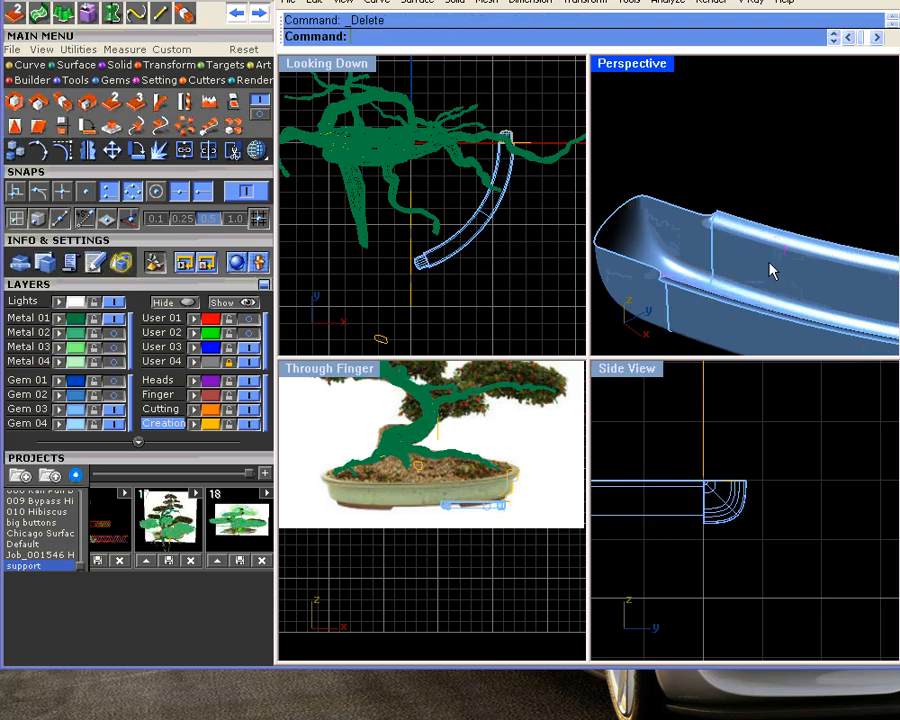
- Join the curved foot body with the rounded end surfaces at both of its ends
right_click_drag(695, 258, 705, 225)
scroll(709, 187, "up", 5)
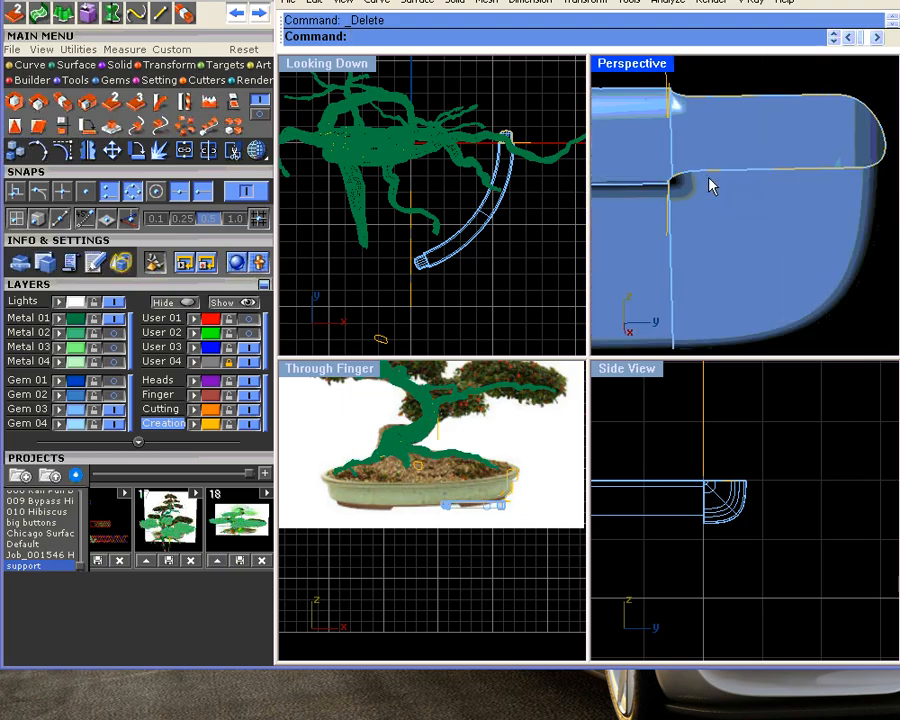
scroll(712, 186, "down", 5)
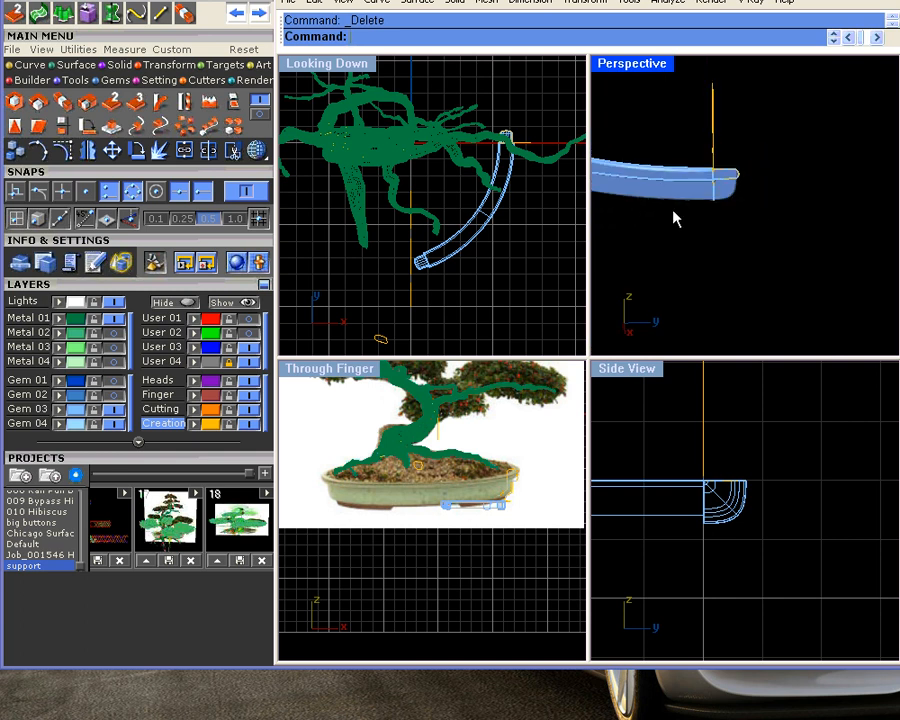
right_click_drag(675, 213, 711, 232)
left_click(609, 257)
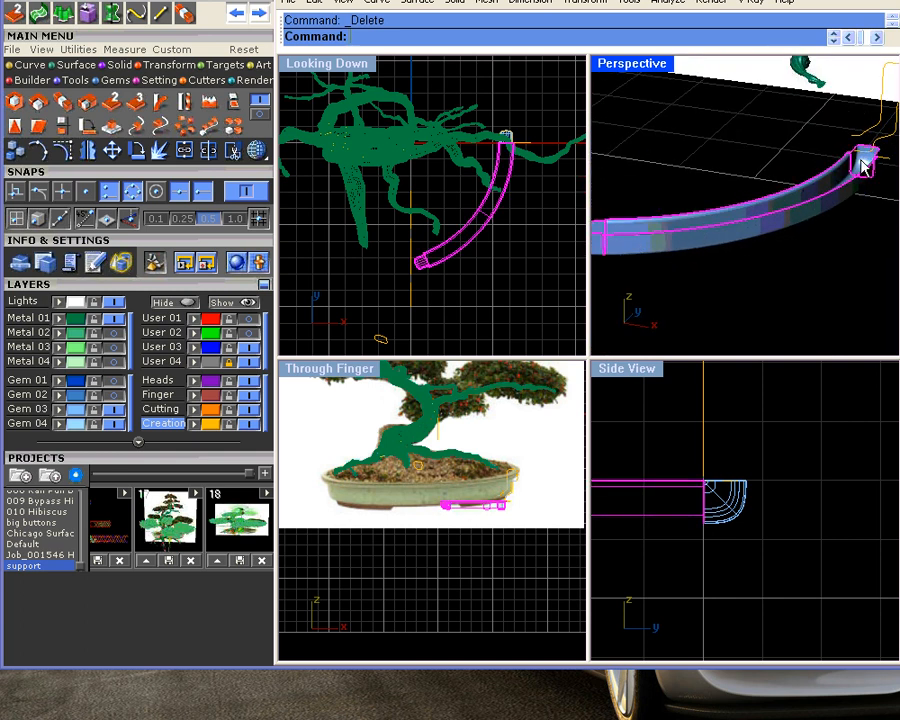
left_click(186, 150)
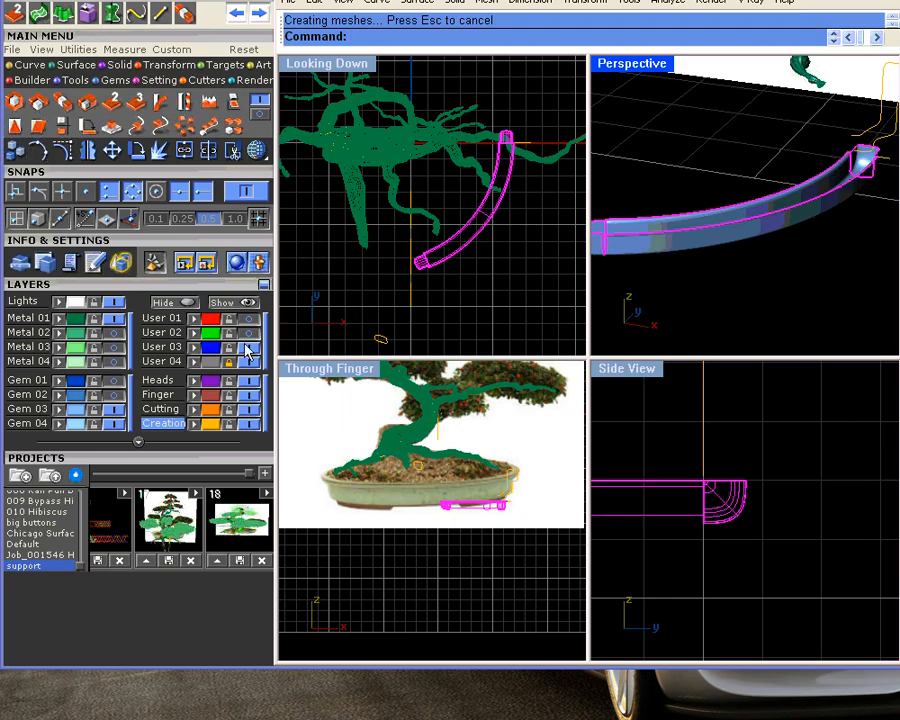
- Show the Gem 02 pot layer, select the joined foot and hide the Metal 01 tree layer
left_click(114, 395)
scroll(660, 284, "down", 4)
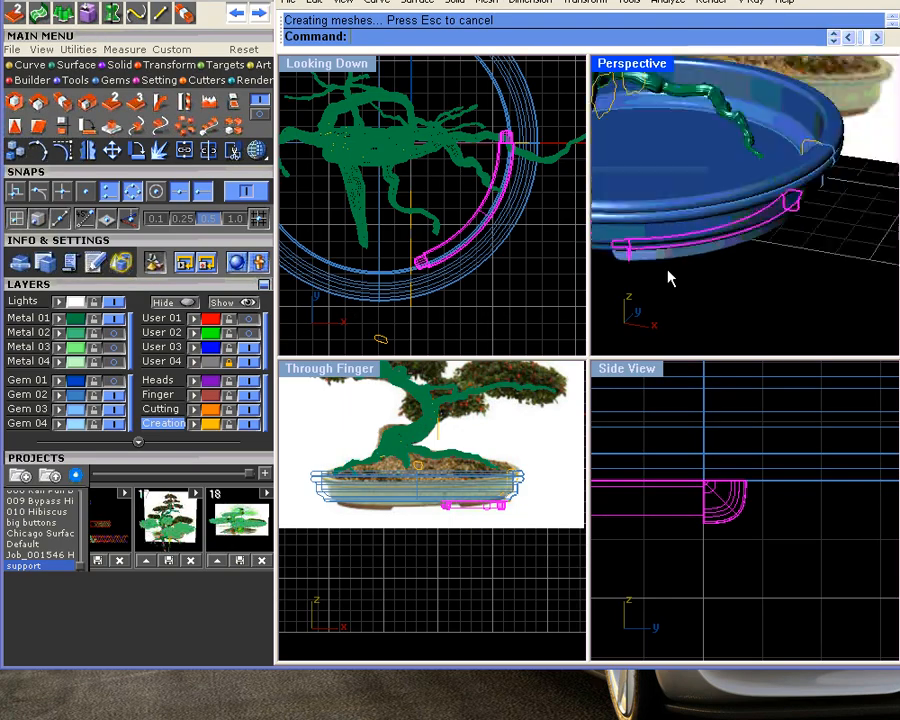
right_click_drag(667, 270, 711, 282)
left_click(553, 261)
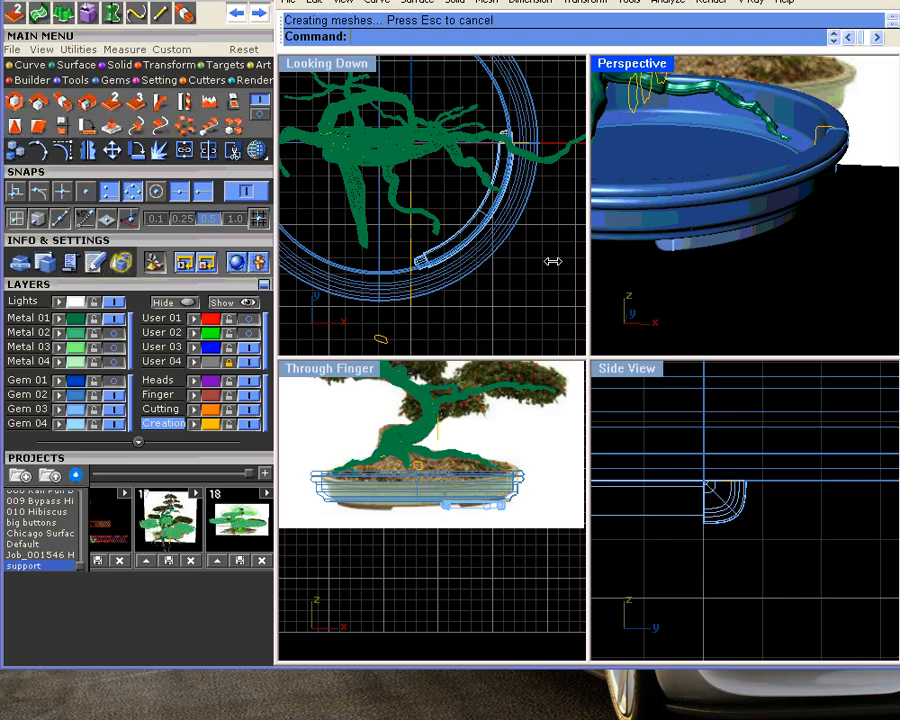
left_click(473, 225)
scroll(468, 237, "down", 2)
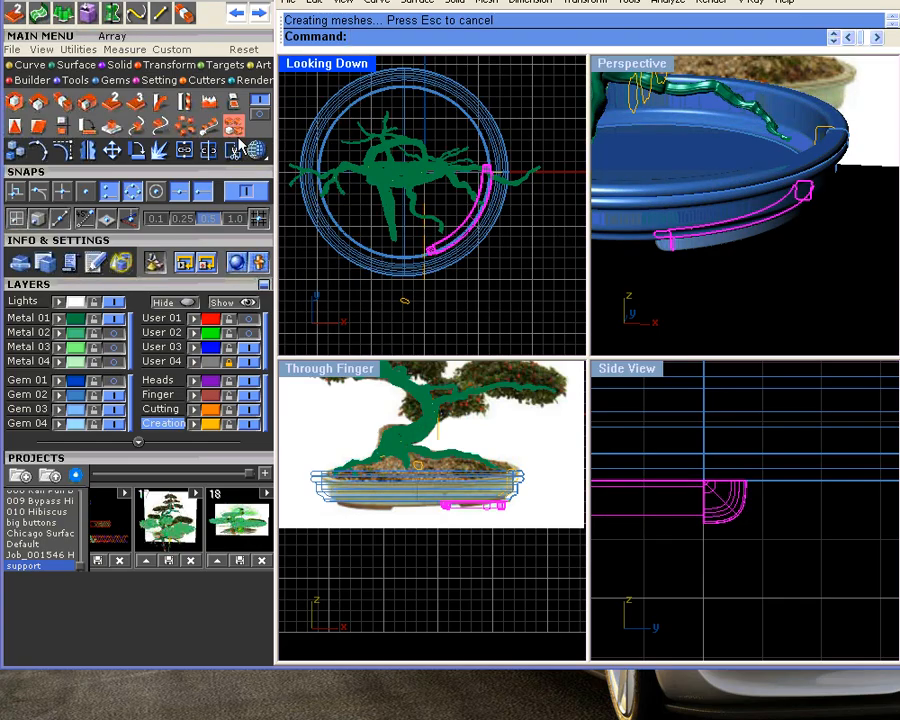
left_click(113, 318)
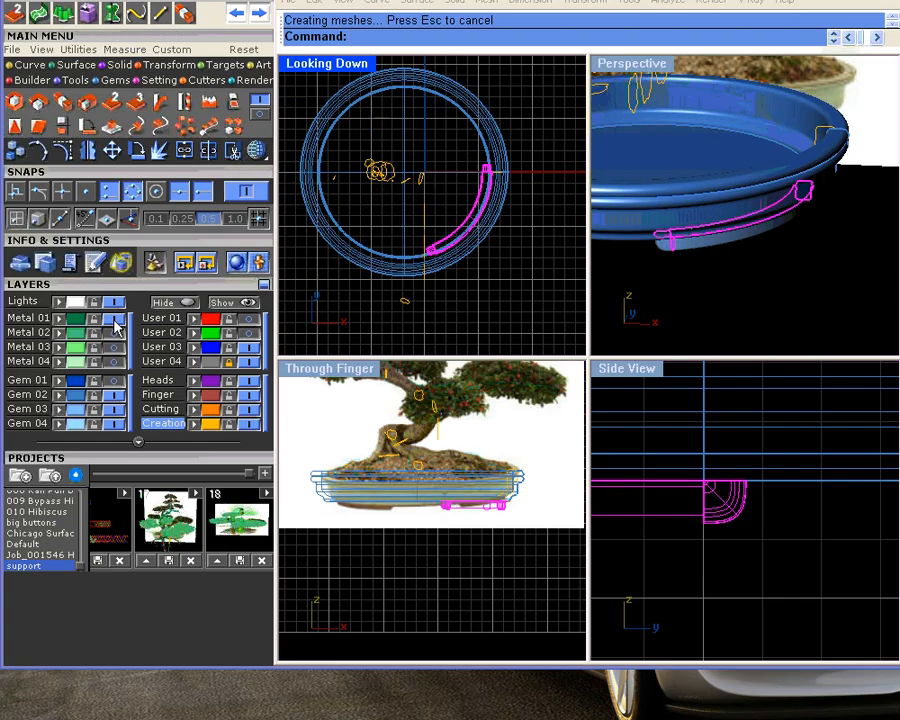
- Polar-array the foot around the pot's center, using the Center snap, with 3 items over 360 degrees
left_click(185, 127)
scroll(410, 140, "up", 4)
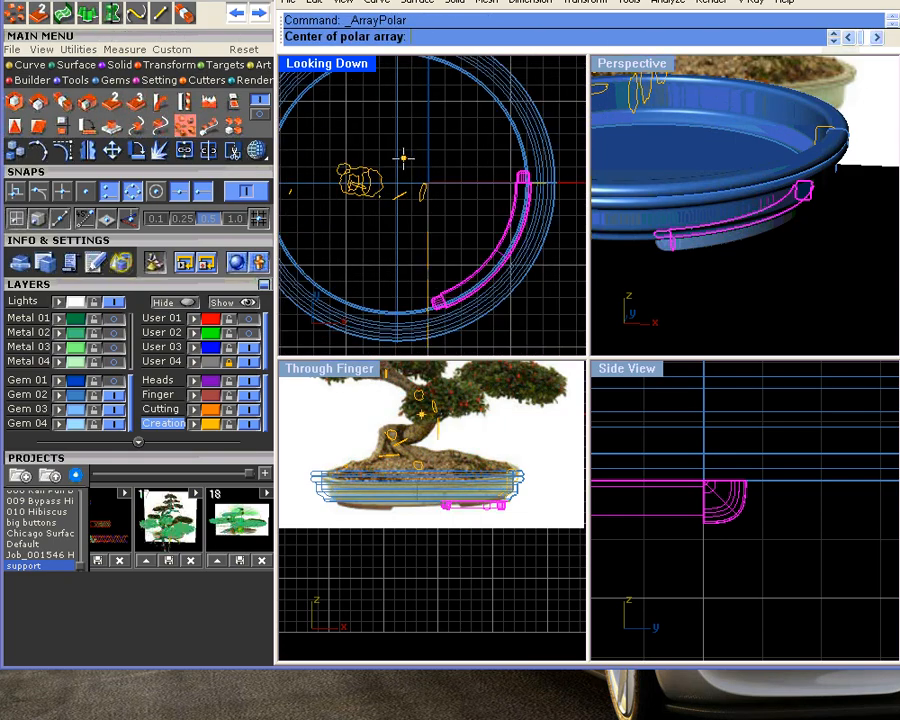
scroll(390, 194, "up", 4)
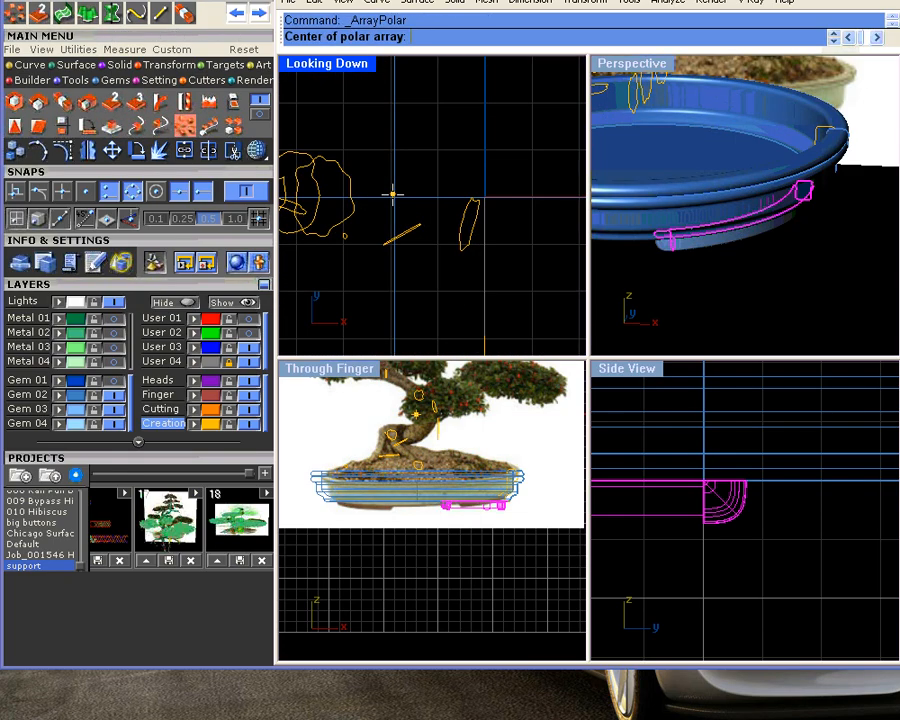
left_click(157, 190)
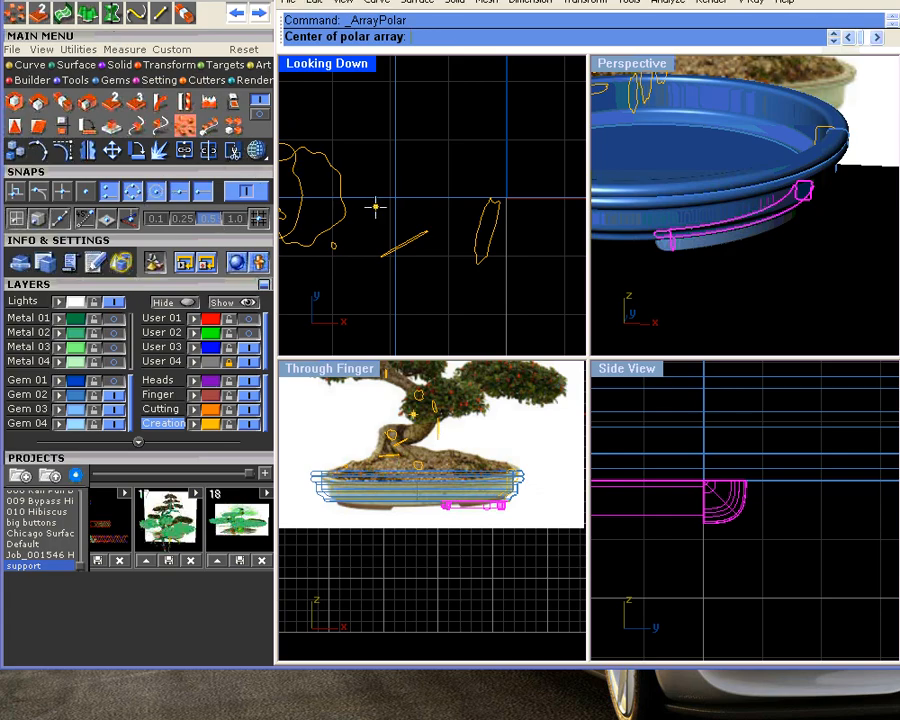
scroll(408, 171, "down", 3)
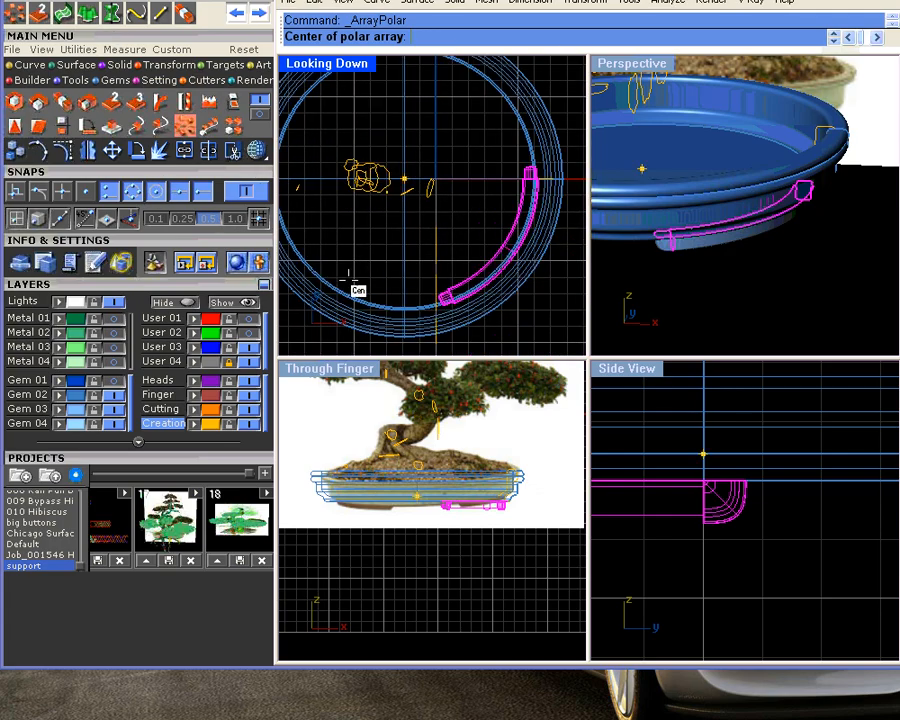
left_click(346, 283)
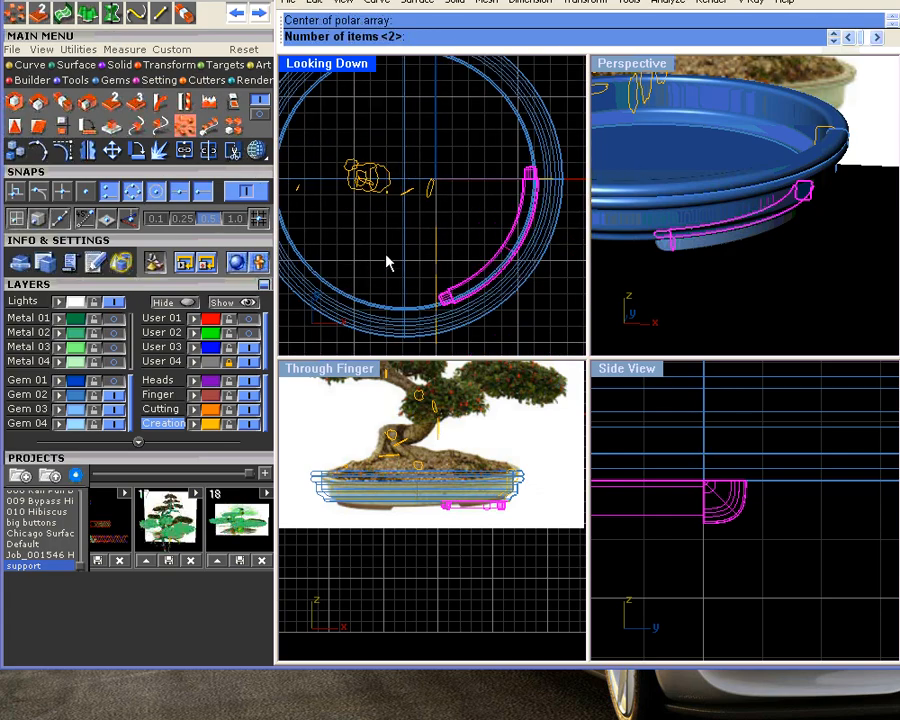
type("3")
key("Return")
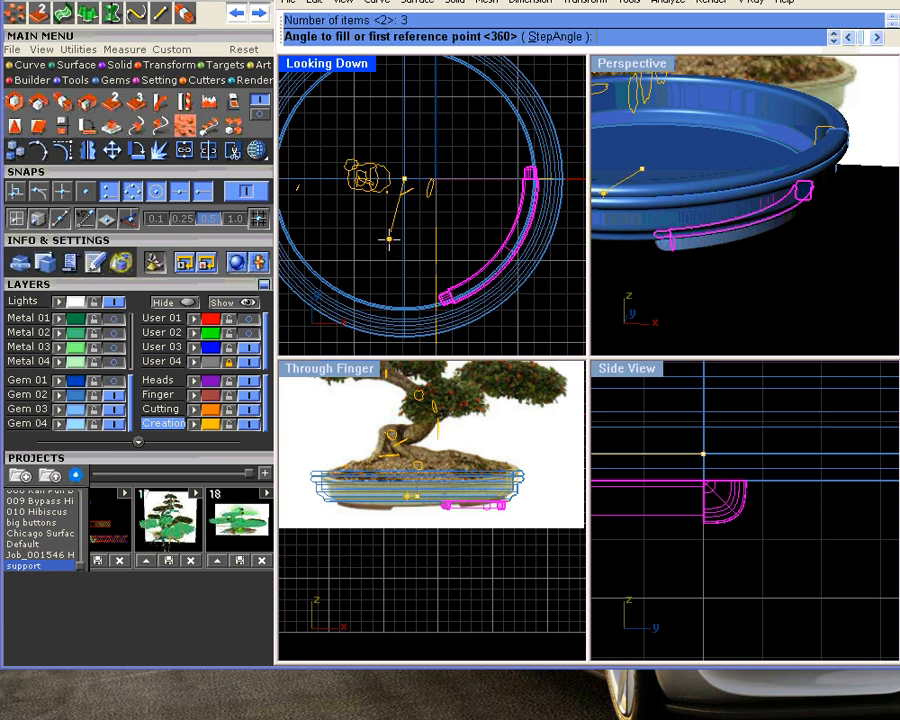
key("Return")
key("Escape")
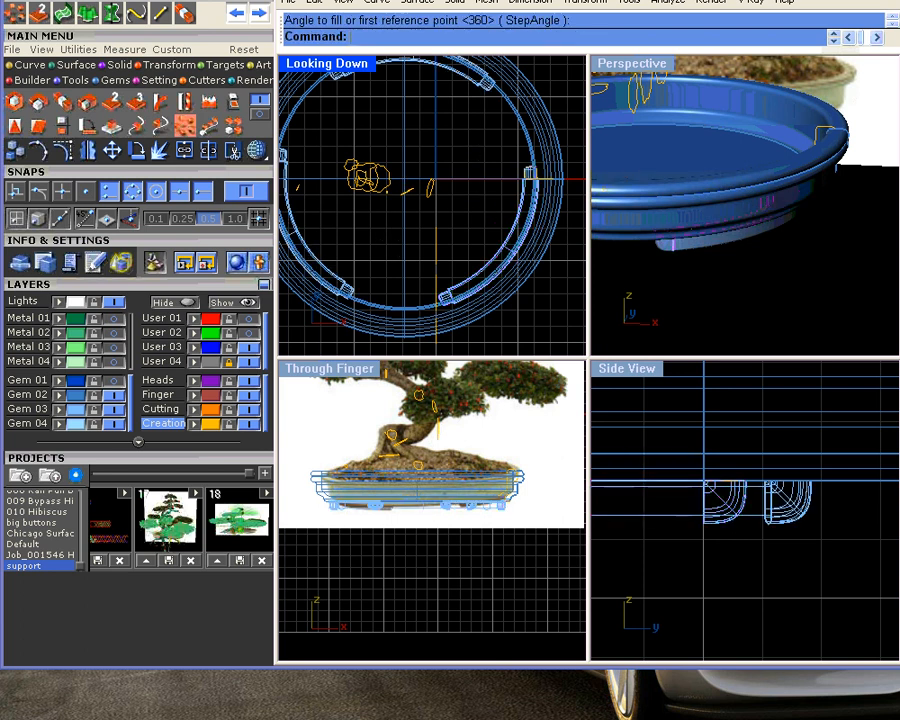
- Show the Metal 01 tree layer again and hide the User 04 reference picture layer to review the tree in its footed pot
right_click_drag(650, 290, 713, 301)
left_click(116, 318)
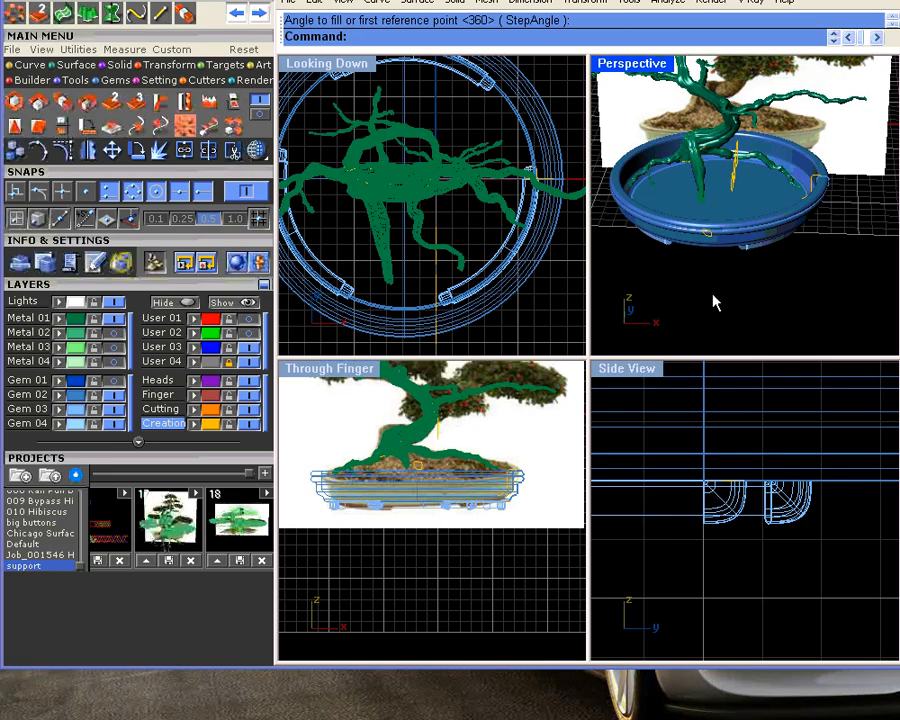
left_click(253, 364)
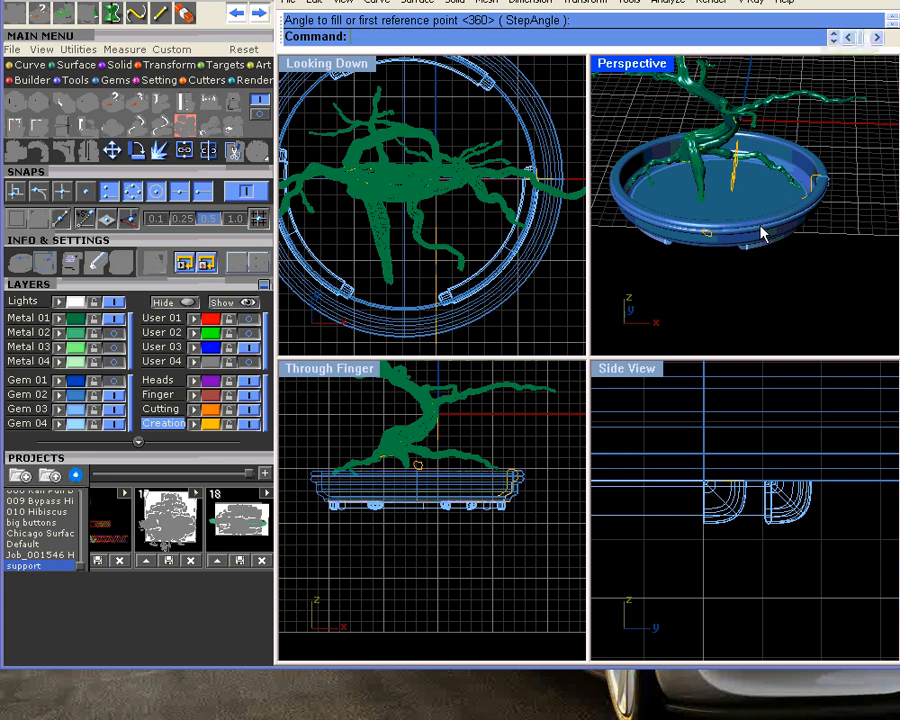
right_click_drag(733, 221, 688, 253, "shift")
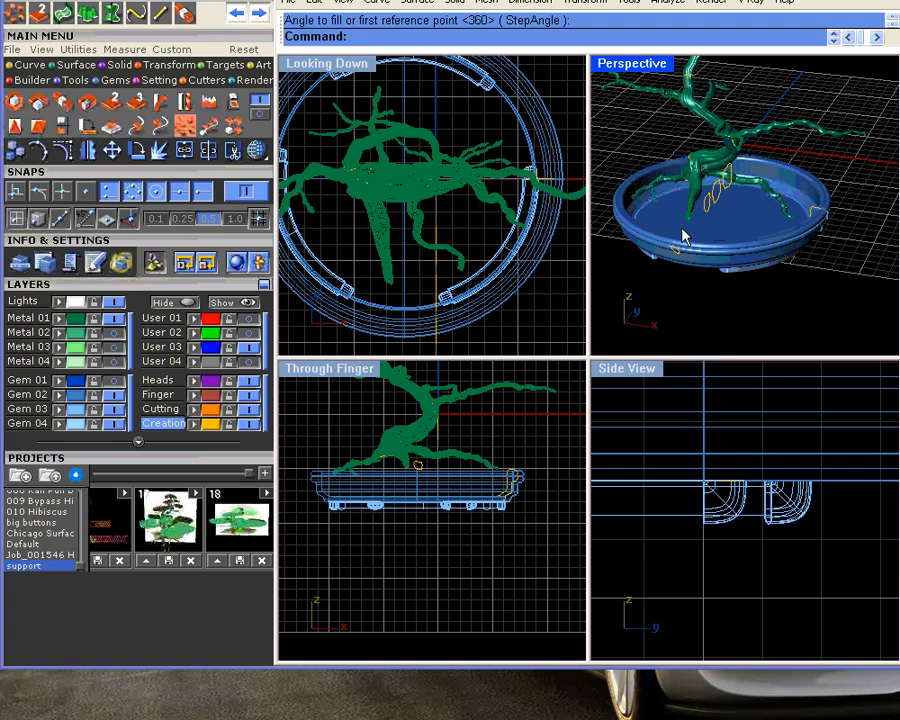
mouse_move(700, 228)
right_mouse_down()
mouse_move(677, 245)
mouse_move(712, 220)
right_mouse_up()
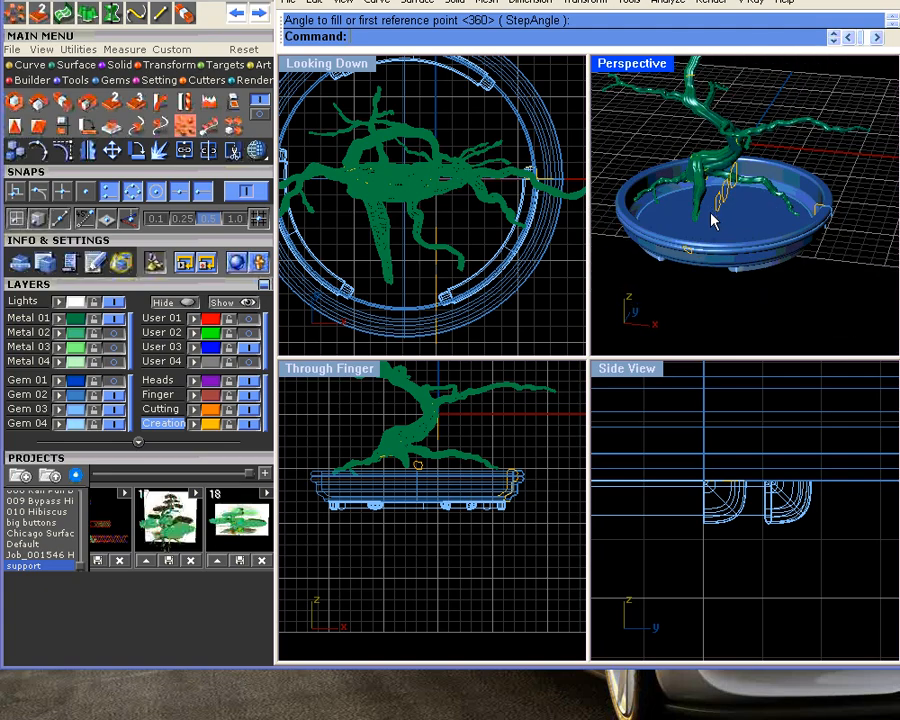
scroll(716, 197, "up", 5)
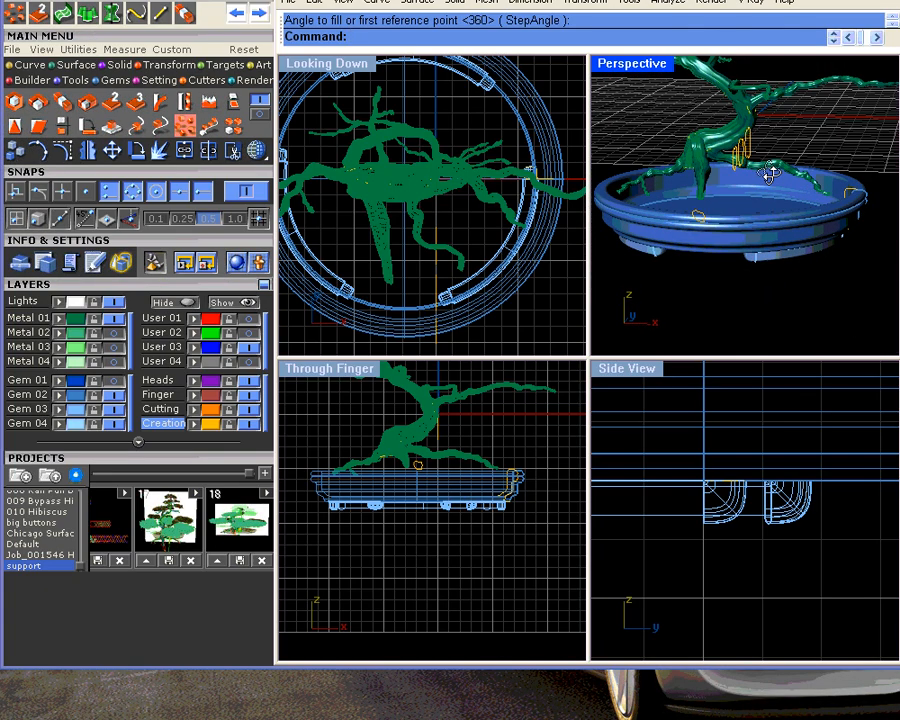
- Create a sphere centered in the pot, with its radius reaching out to the pot's side wall
right_click_drag(749, 207, 686, 193)
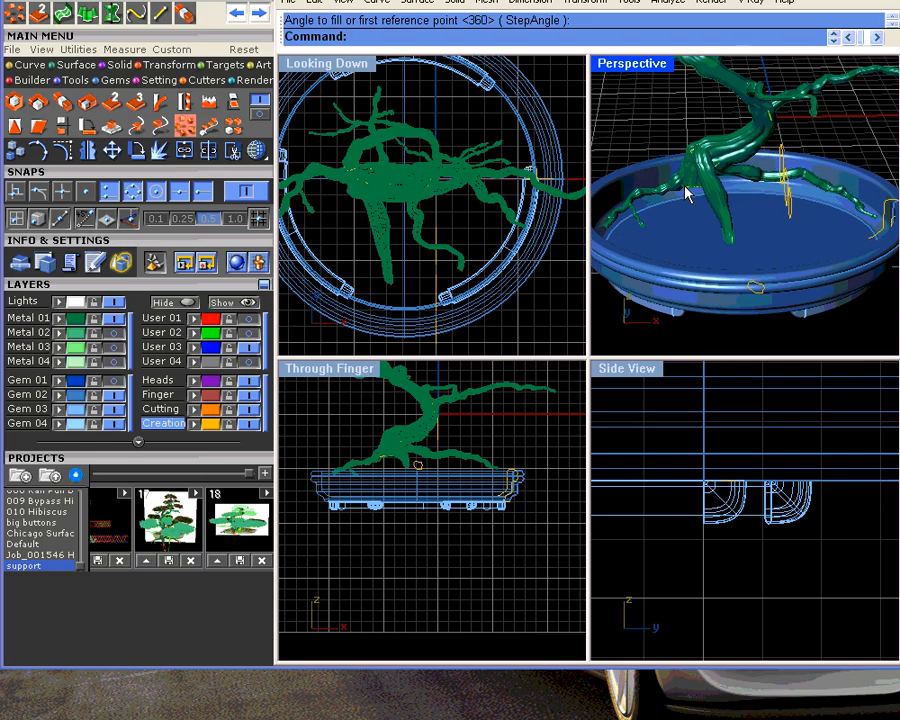
scroll(410, 181, "down", 3)
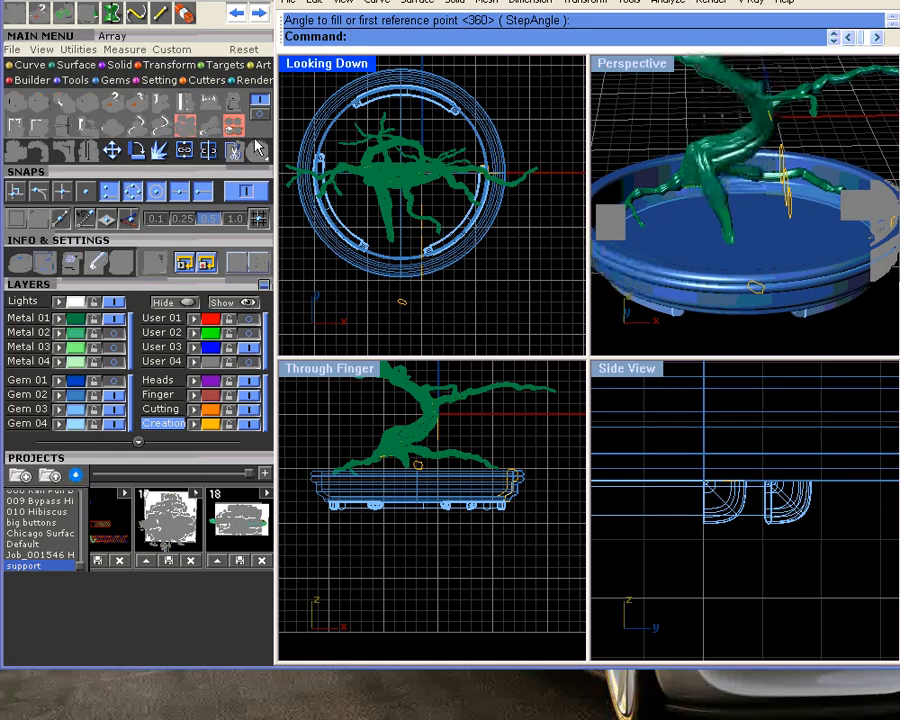
left_click(118, 67)
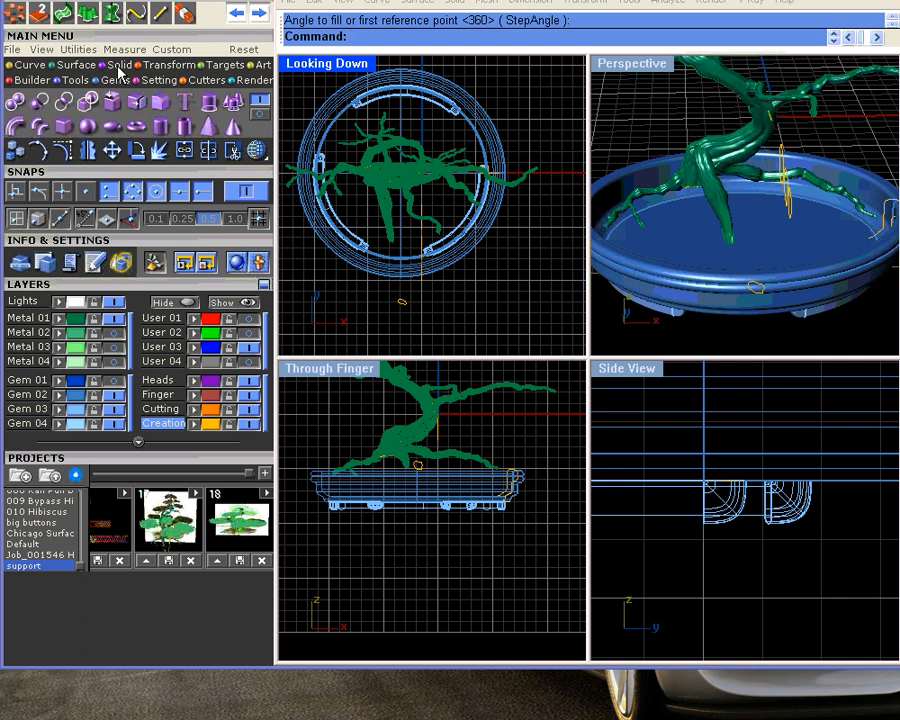
left_click(88, 126)
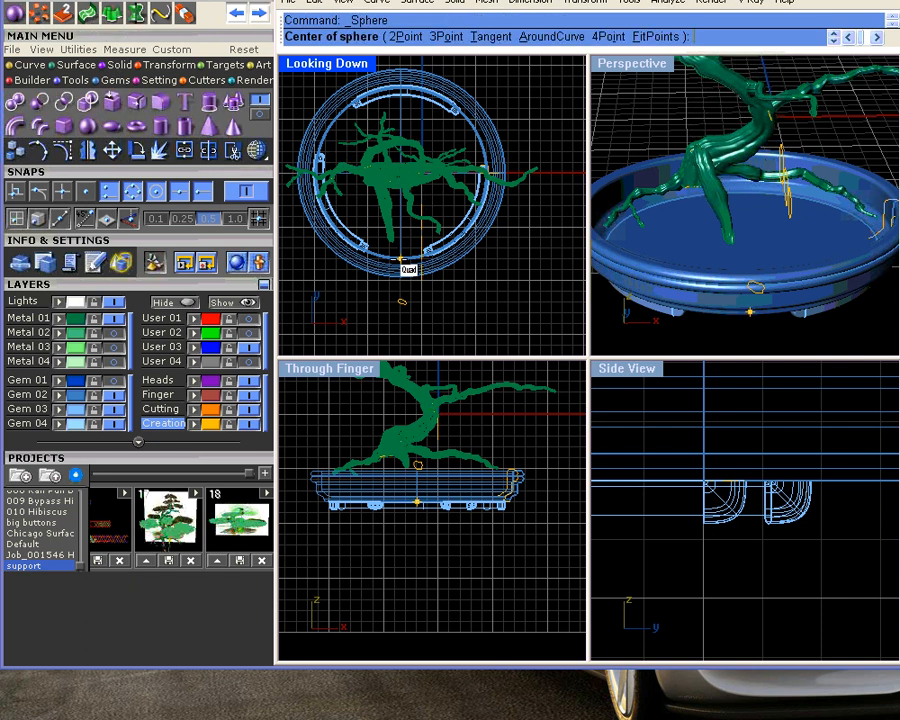
left_click(480, 146)
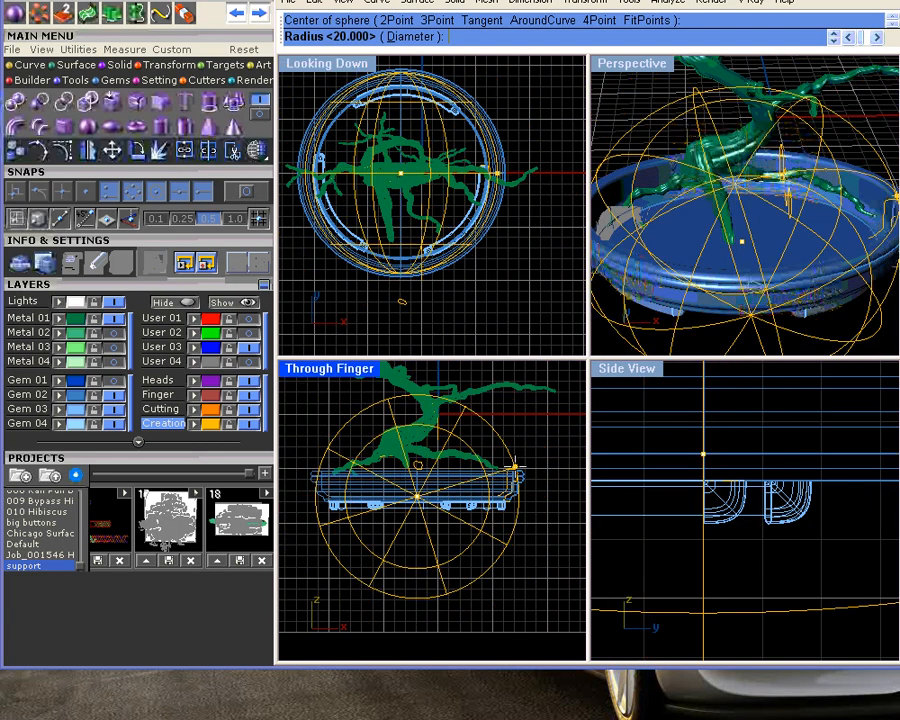
scroll(509, 490, "up", 4)
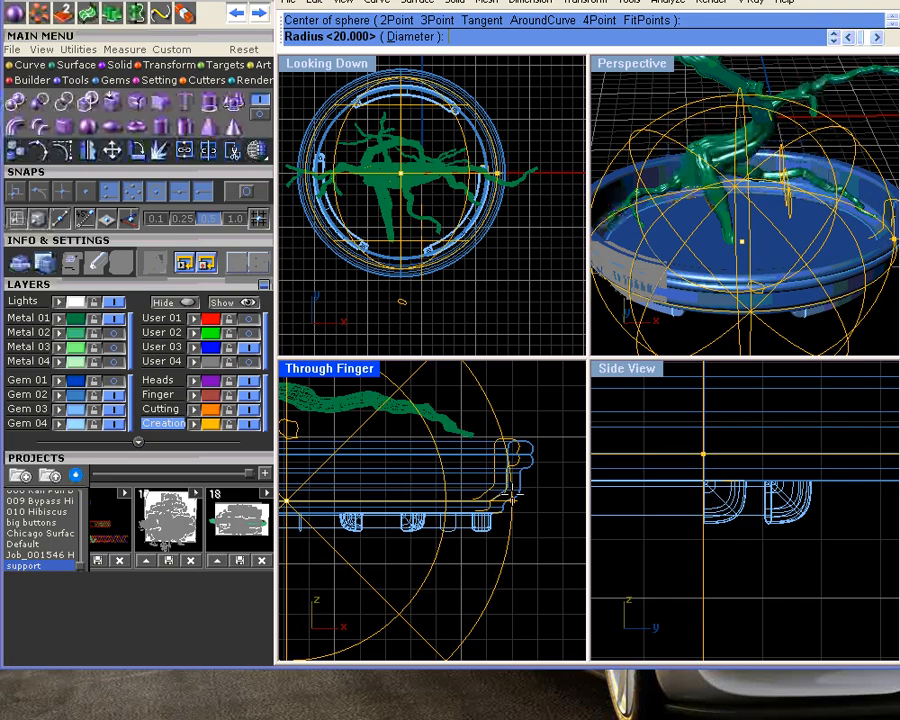
left_click(512, 497)
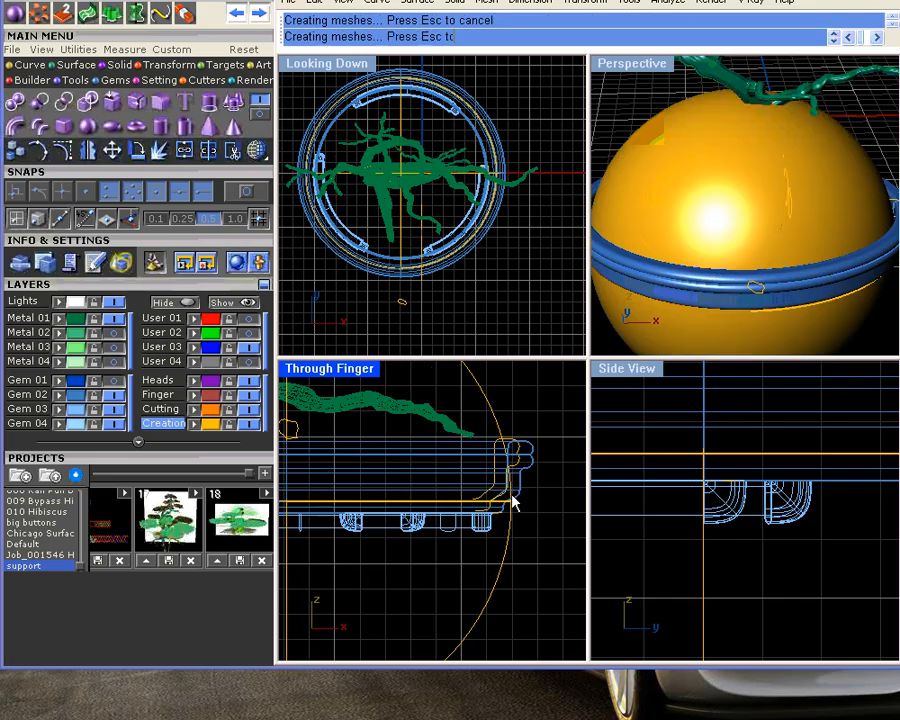
- Flatten the sphere vertically with Scale1D from its center into a low ellipsoid that fits the pot
scroll(502, 482, "down", 4)
left_click(495, 431)
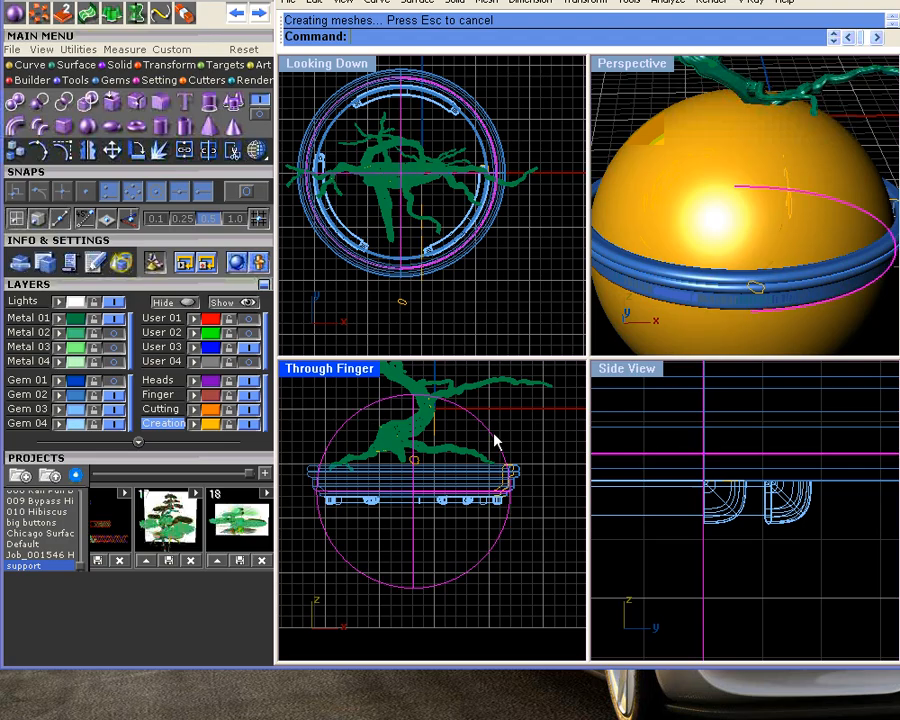
left_click(168, 64)
left_click(62, 101)
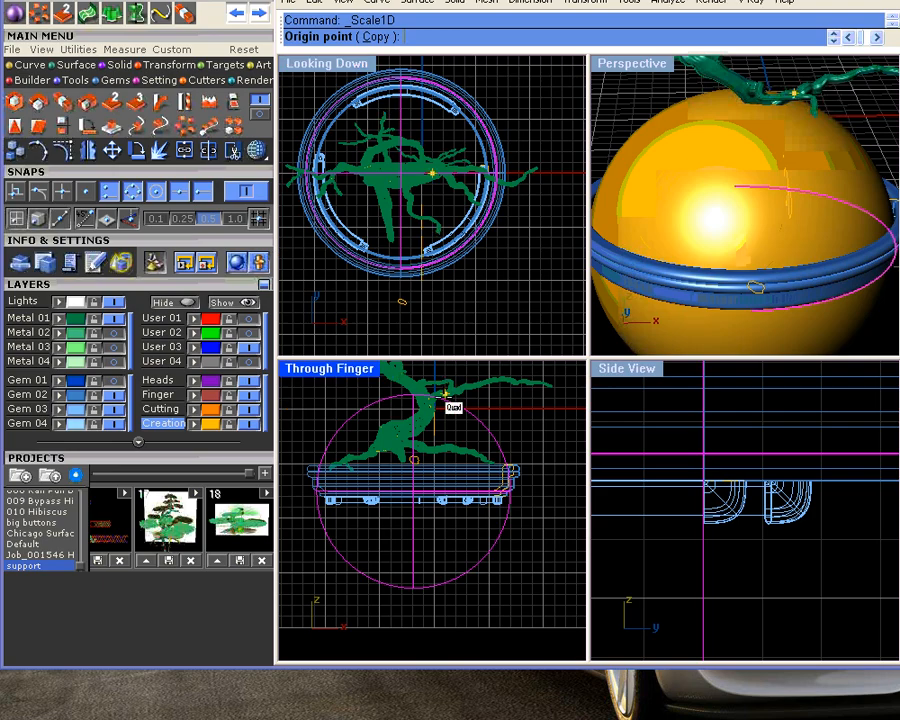
scroll(416, 490, "up", 5)
left_click(415, 494)
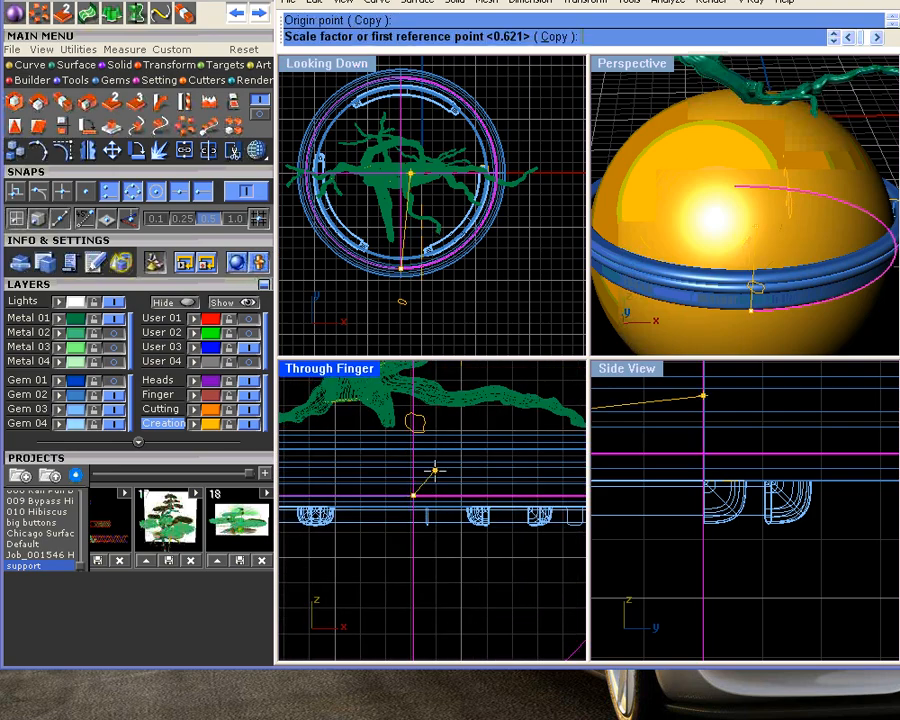
scroll(430, 468, "down", 5)
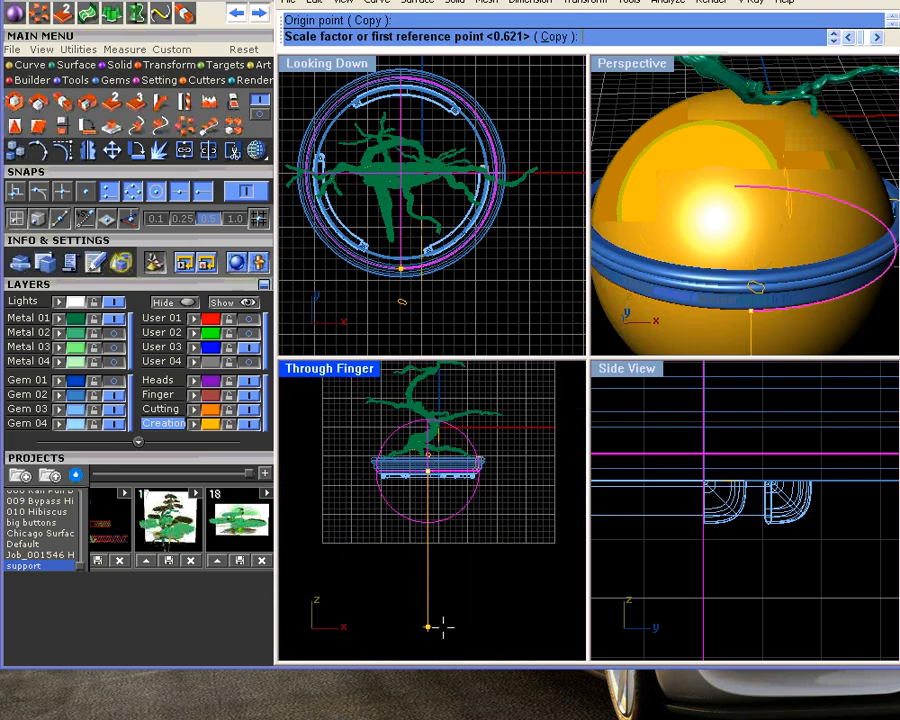
left_click(428, 627)
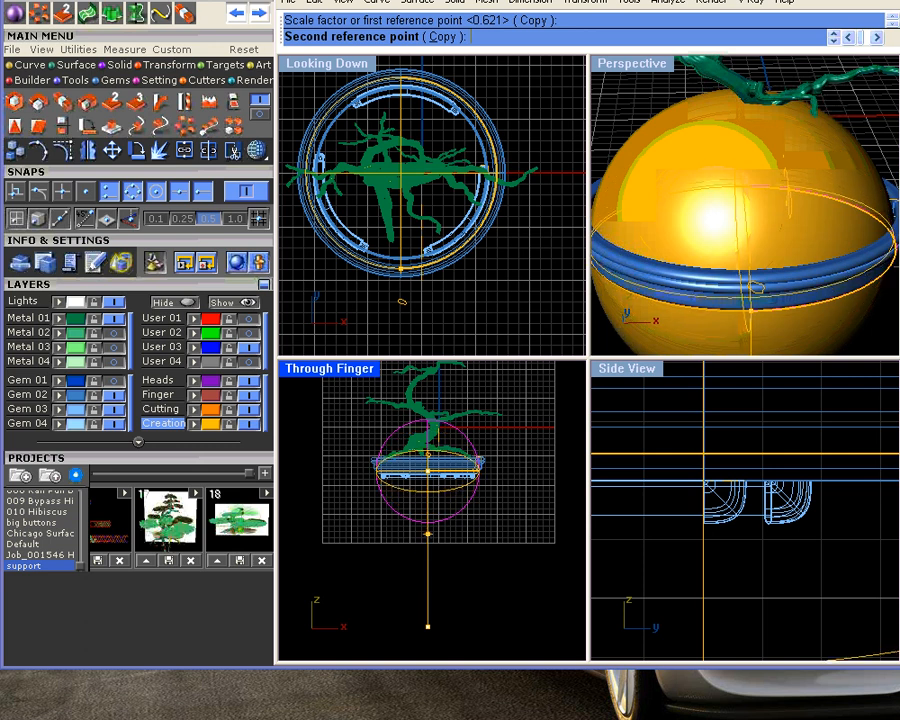
left_click(482, 539)
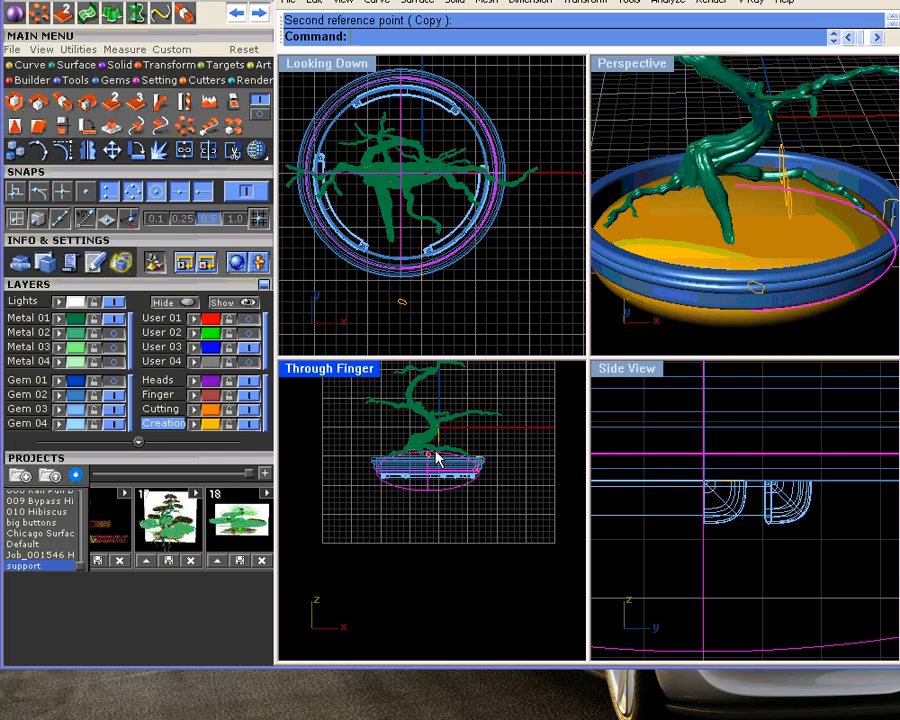
- Raise the flattened sphere slightly so its dome sits as a soil mound under the tree's roots
scroll(440, 465, "up", 5)
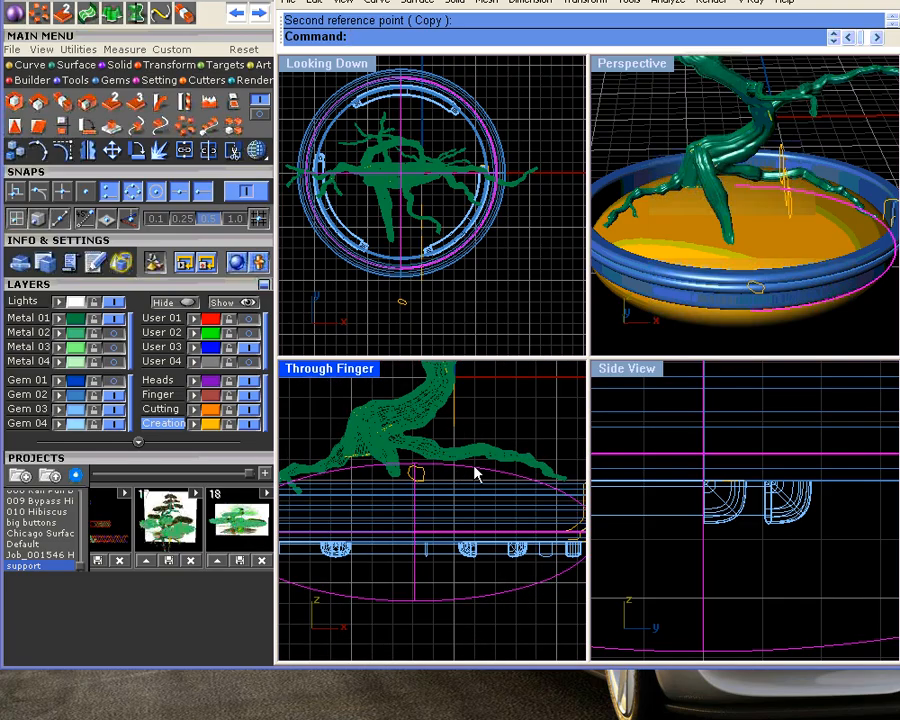
left_click_drag(477, 474, 474, 460)
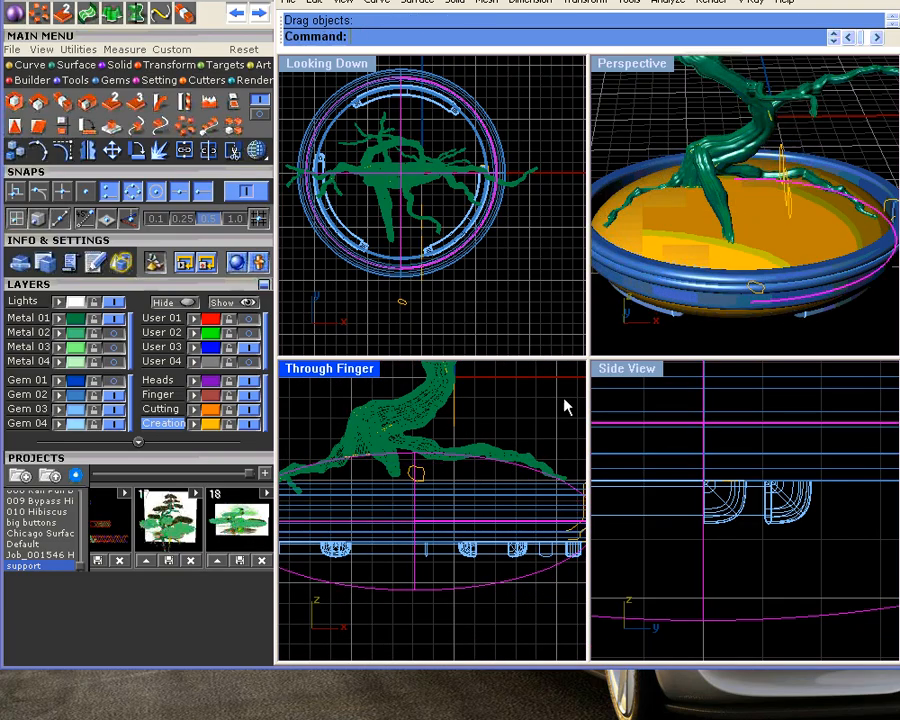
left_click(847, 124)
right_click_drag(827, 205, 692, 207)
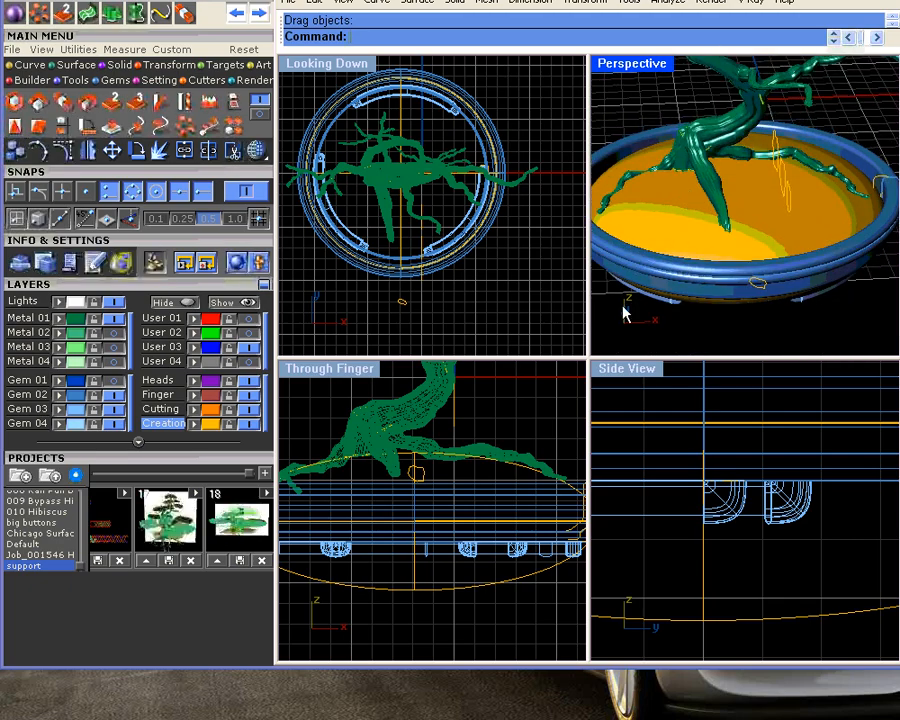
scroll(499, 490, "down", 3)
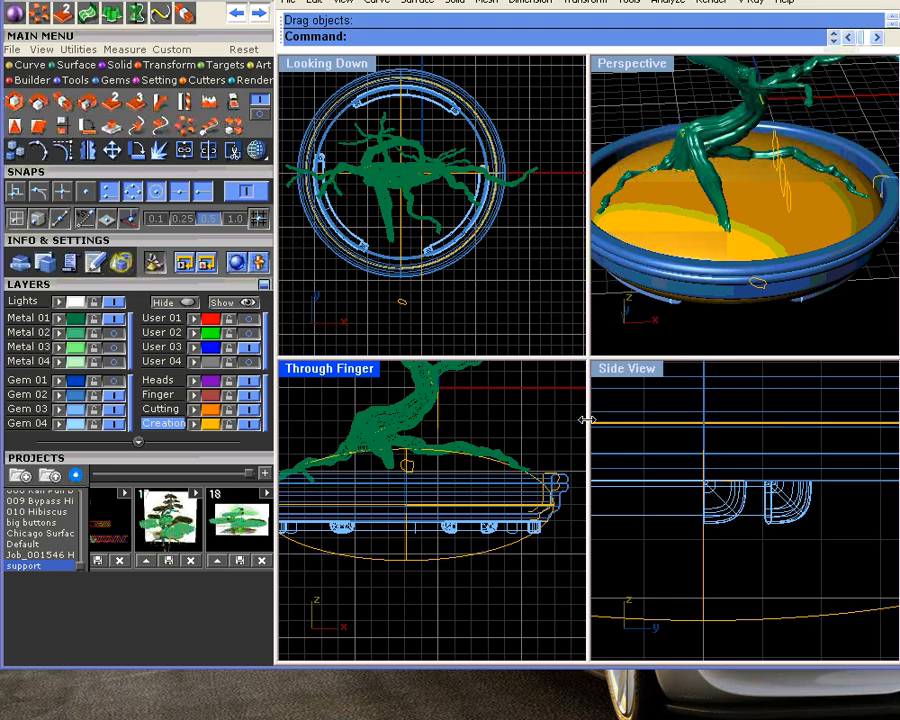
right_click_drag(705, 233, 662, 232)
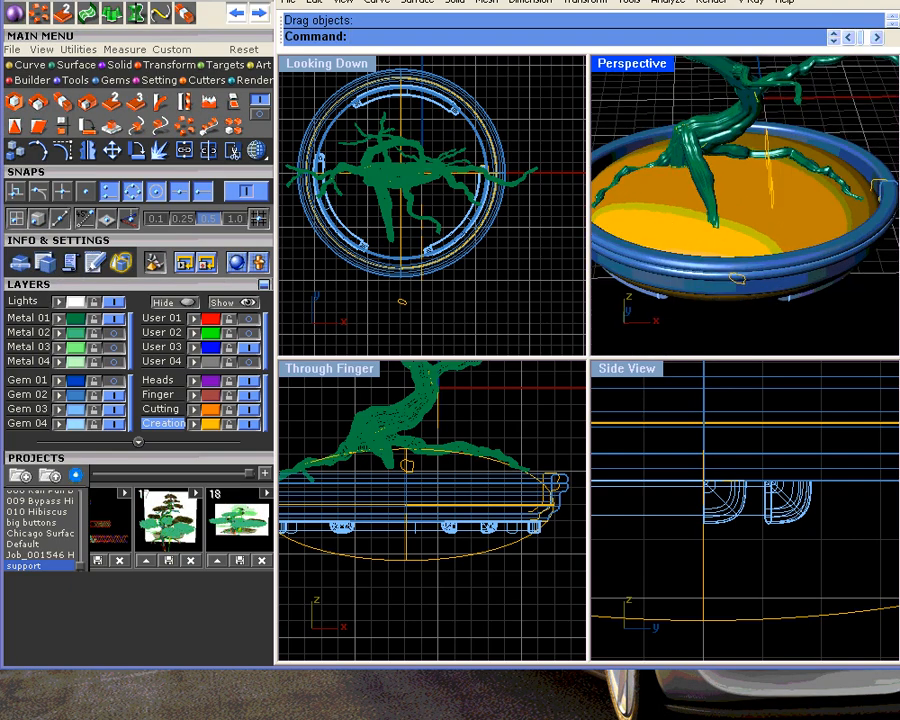
right_click_drag(893, 195, 811, 227)
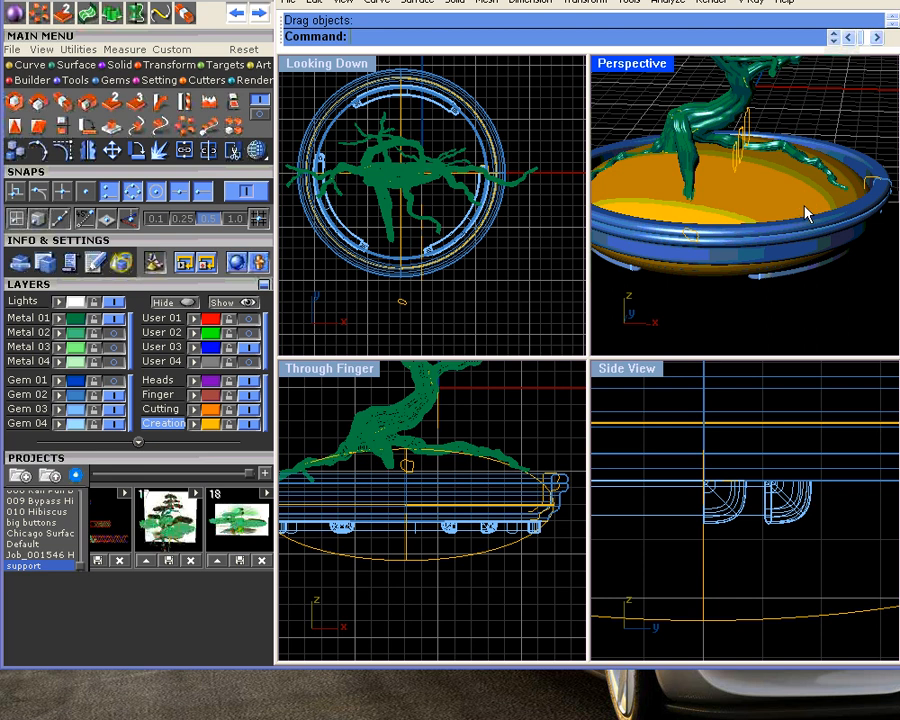
left_click(880, 188)
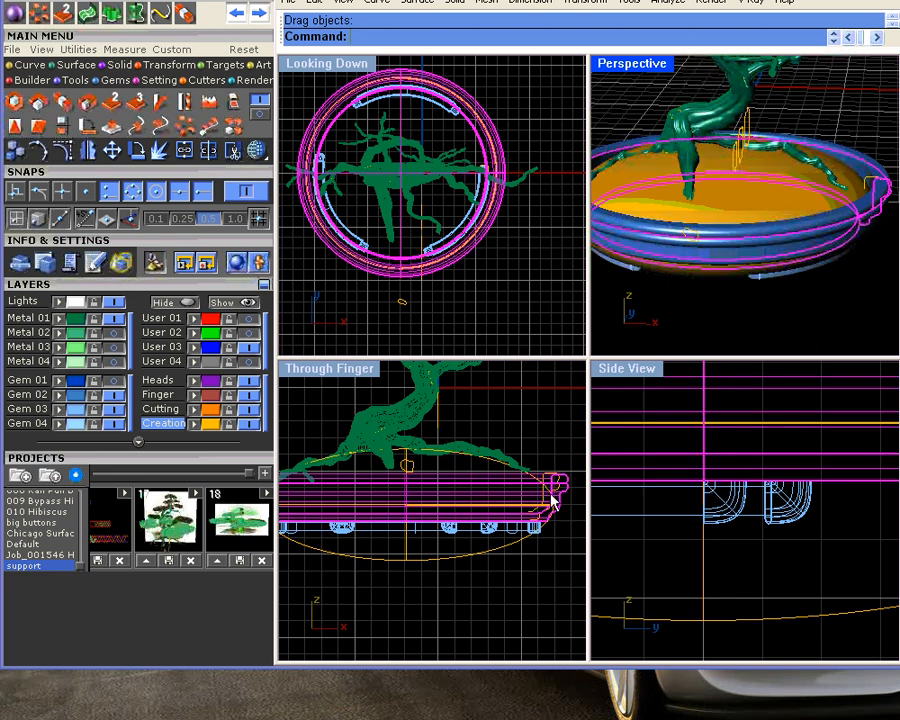
left_click_drag(563, 487, 564, 496)
left_click(237, 13)
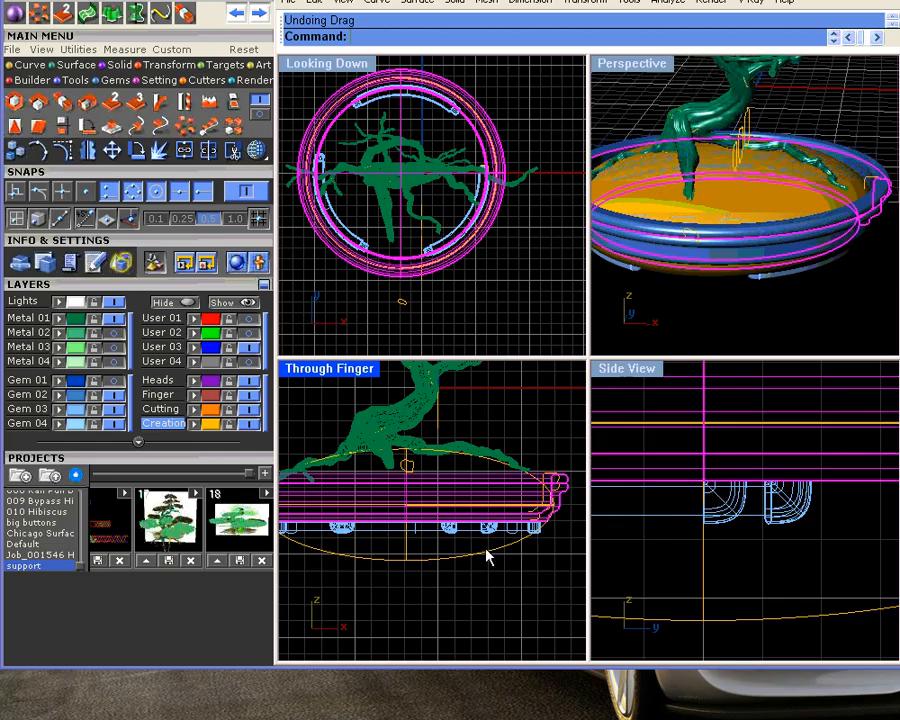
- Select everything on the Gem 02 layer and lower the pot with its three feet slightly against the mound
left_click(75, 419)
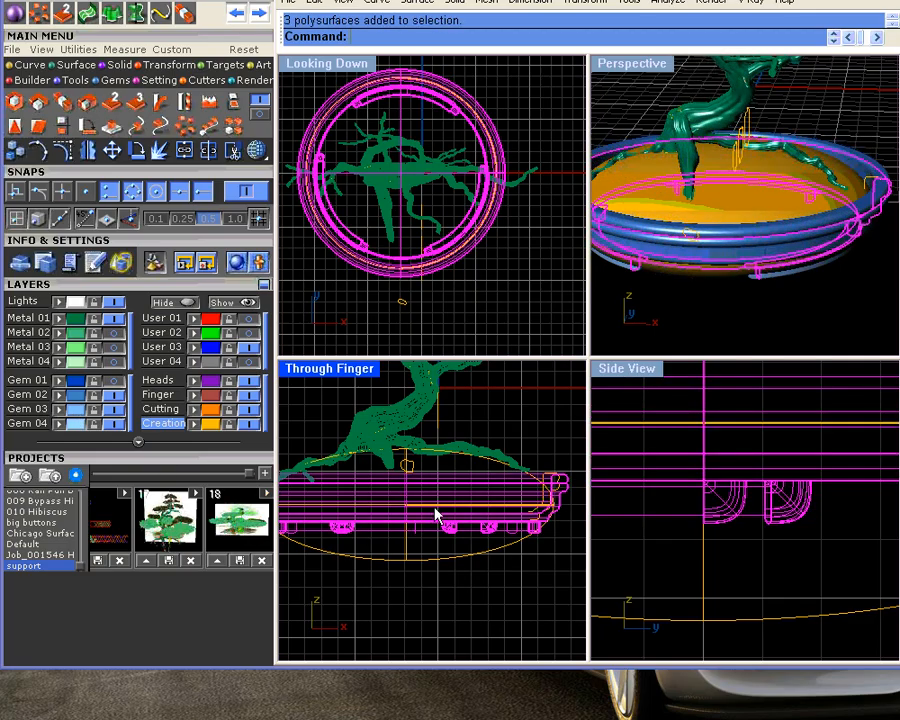
left_click_drag(448, 493, 460, 496)
left_click(548, 428)
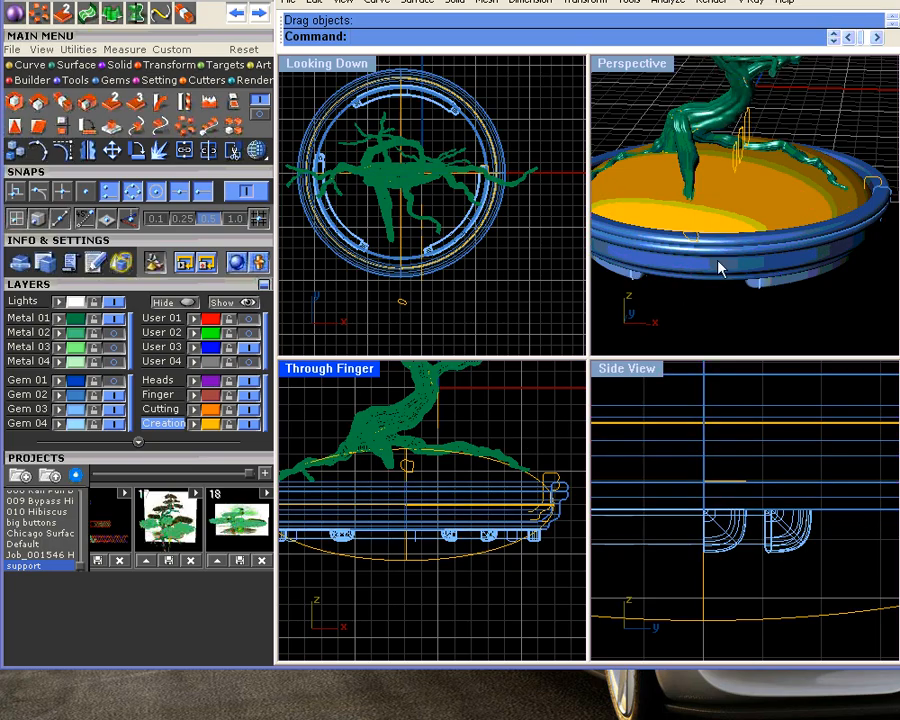
mouse_move(718, 268)
right_mouse_down()
mouse_move(747, 267)
mouse_move(745, 307)
mouse_move(741, 257)
mouse_move(757, 260)
mouse_move(722, 268)
right_mouse_up()
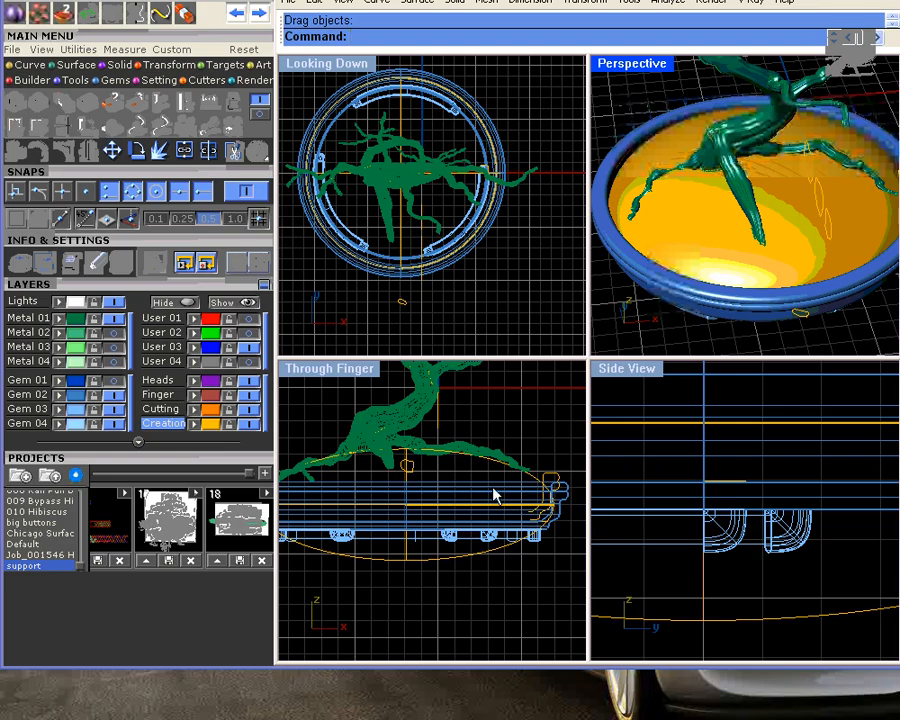
- Draw a corner-to-corner plane wider than the pot in the Looking Down view and lower it to the flattened sphere's mid-height
left_click(485, 556)
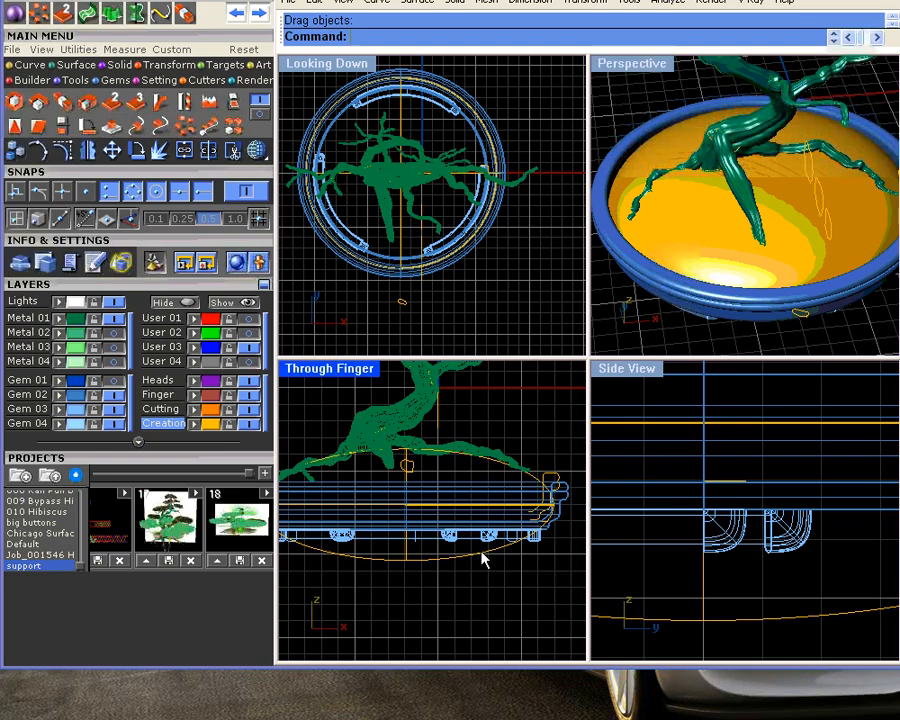
left_click(82, 64)
left_click(110, 128)
scroll(402, 203, "down", 3)
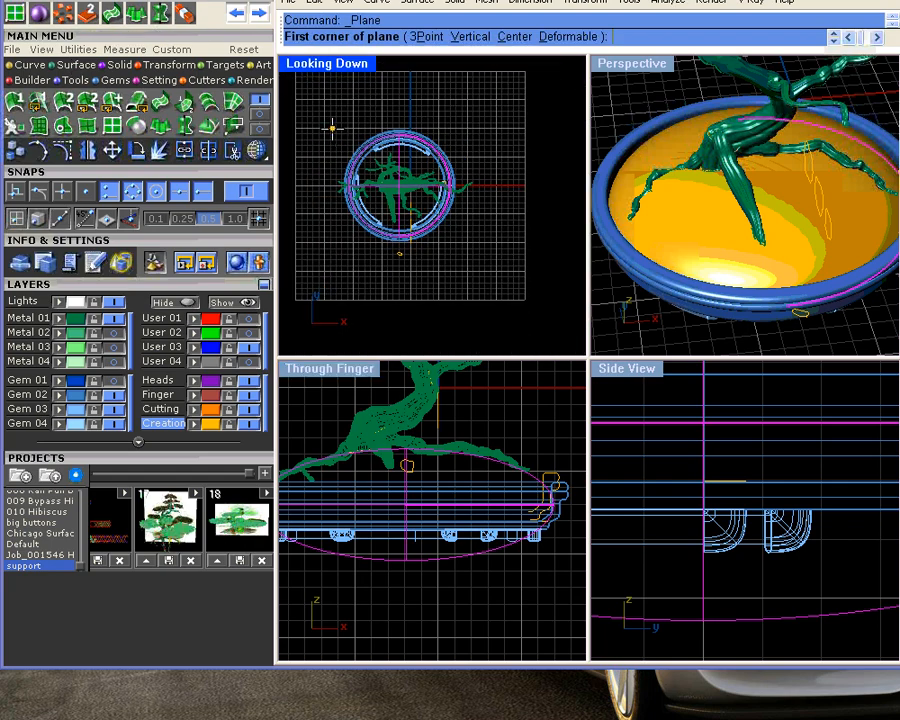
left_click(333, 130)
left_click(476, 297)
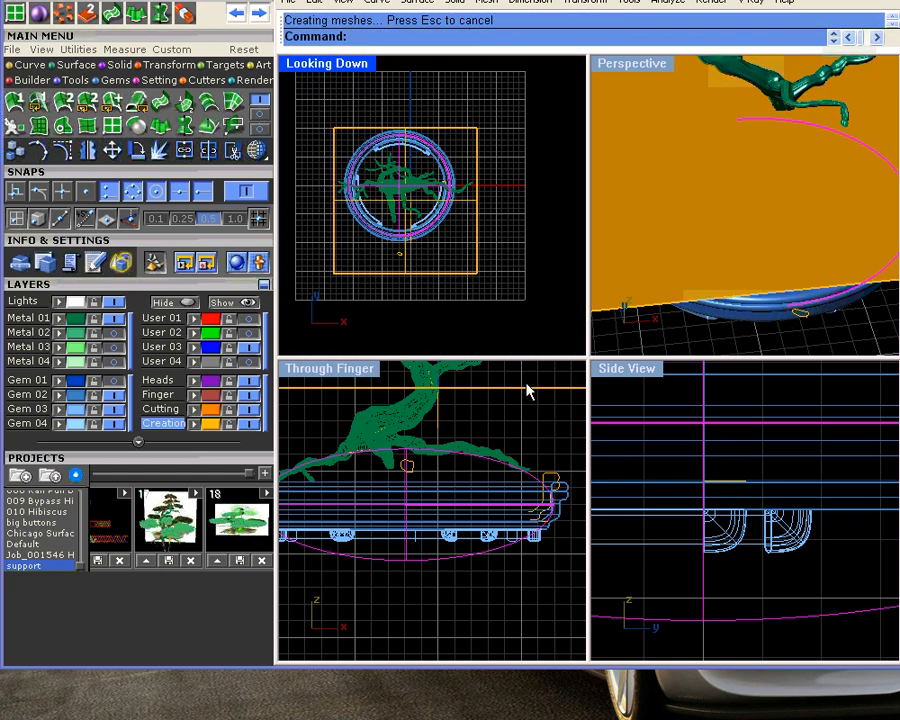
left_click_drag(529, 392, 535, 507)
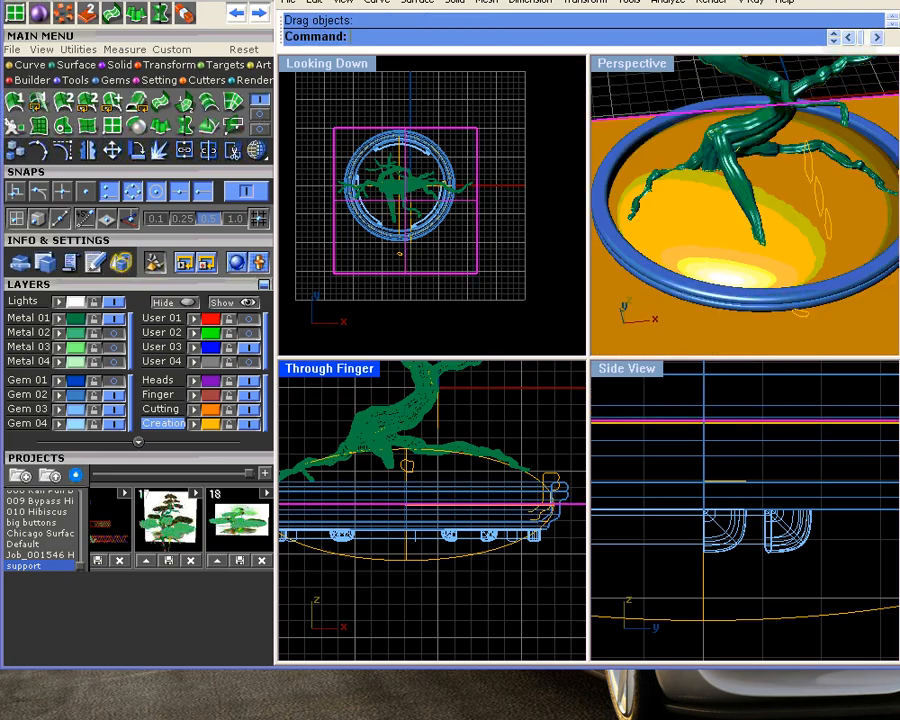
- Split the flattened sphere using the horizontal plane as the cutting object
left_click(474, 566)
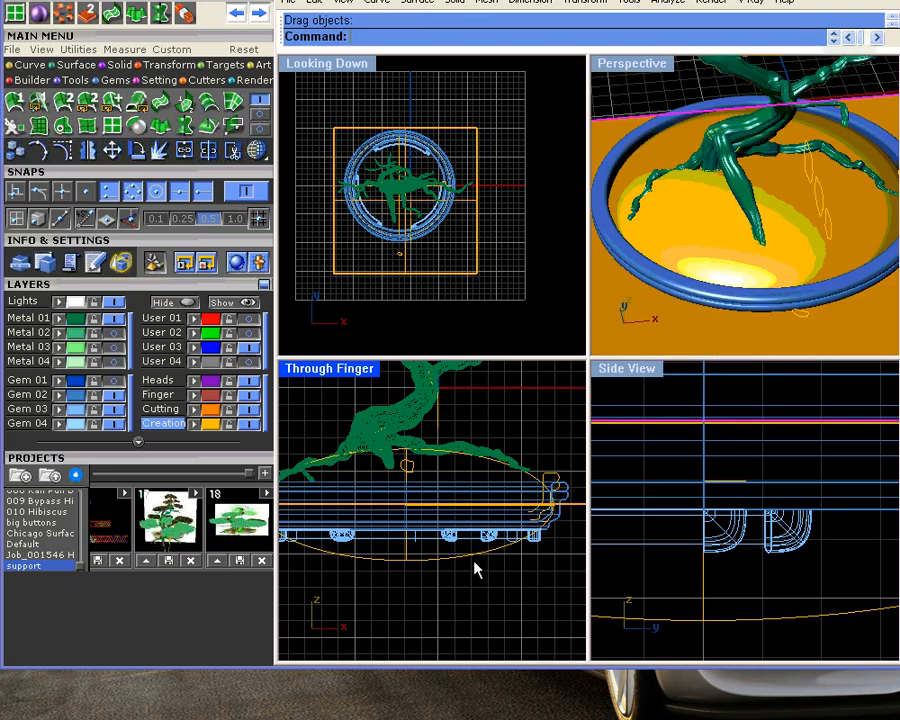
left_click(214, 150)
left_click(461, 129)
right_click(461, 130)
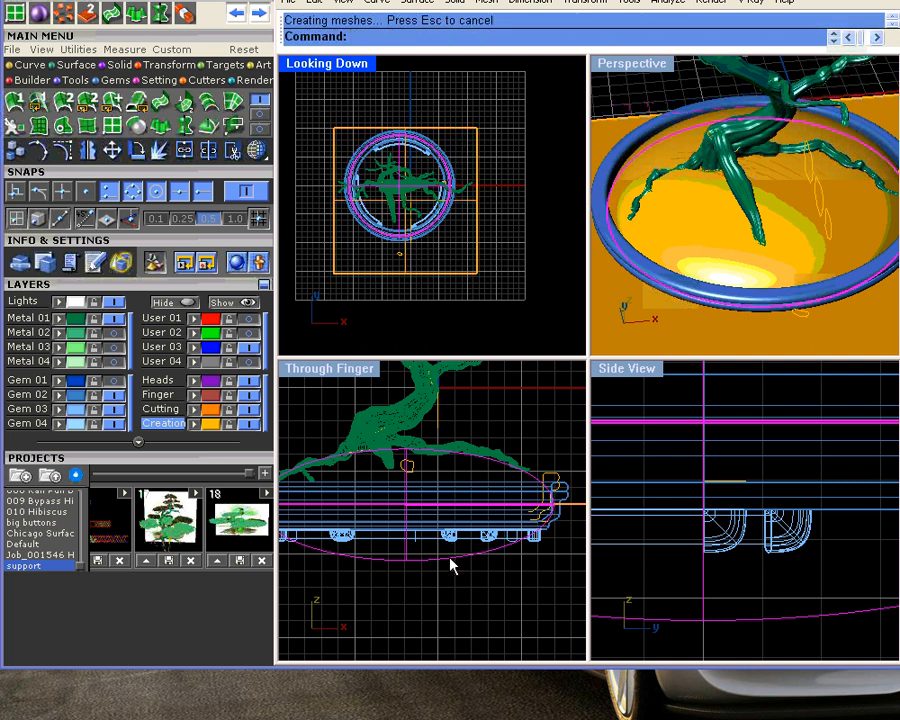
- Delete the lower half of the split sphere and the cutting plane, keeping only the upper dome
left_click(451, 566)
key("Delete")
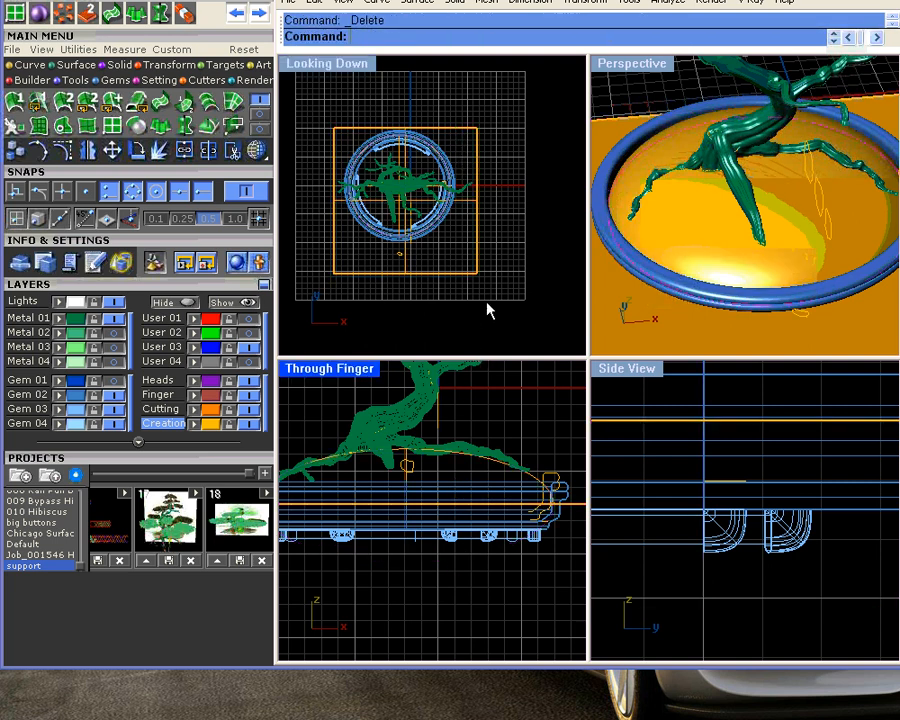
left_click(478, 284)
key("Delete")
- Switch the shade mode and maximize the Perspective view to examine how the soil dome fits the pot and roots
right_click_drag(690, 285, 717, 193)
left_click(715, 192)
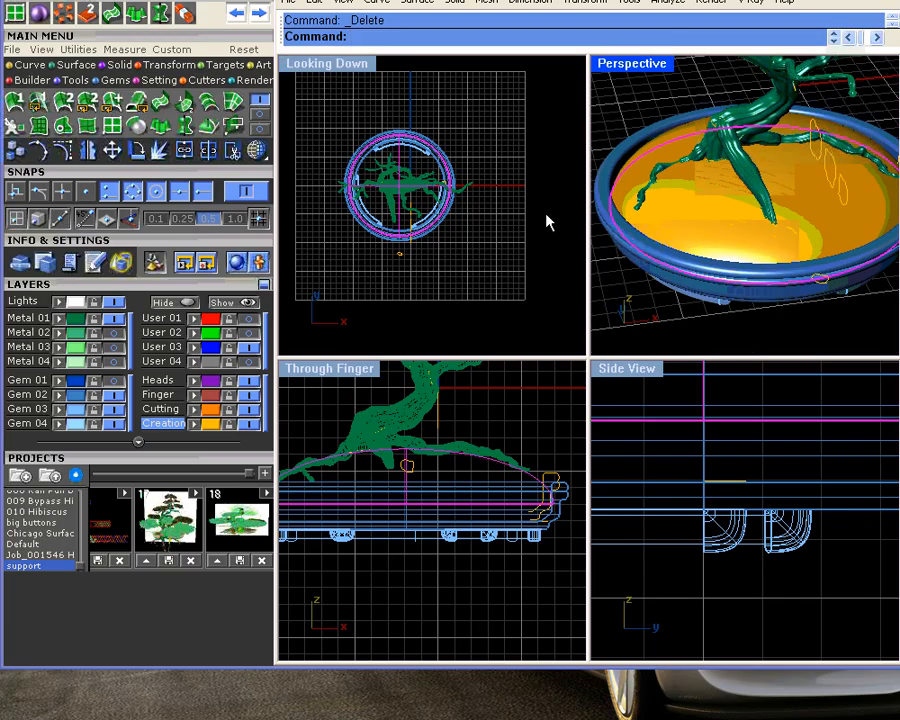
left_click(257, 150)
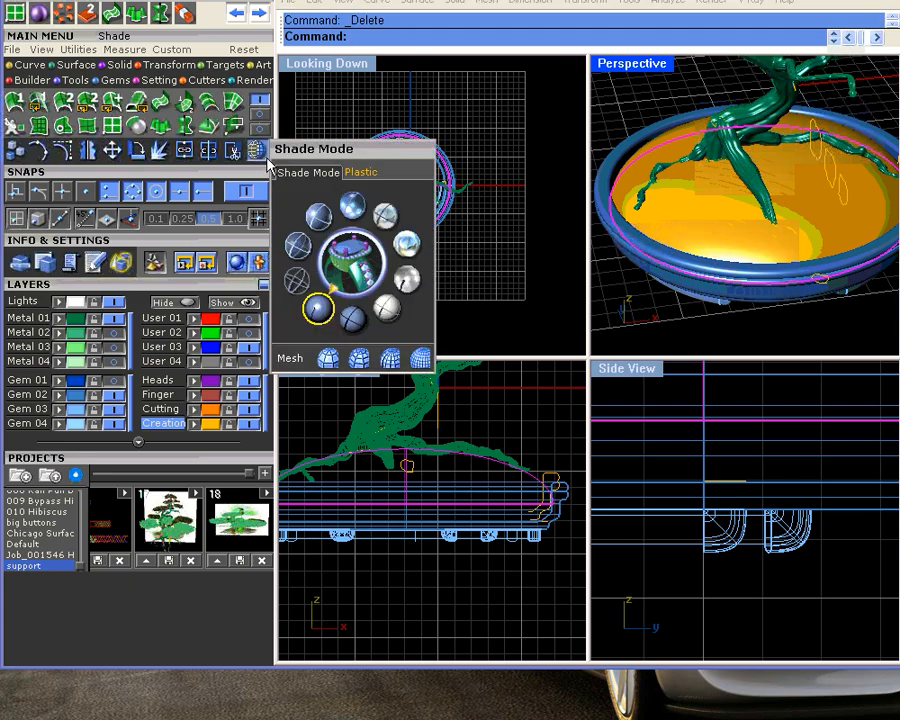
left_click(317, 215)
left_click(676, 97)
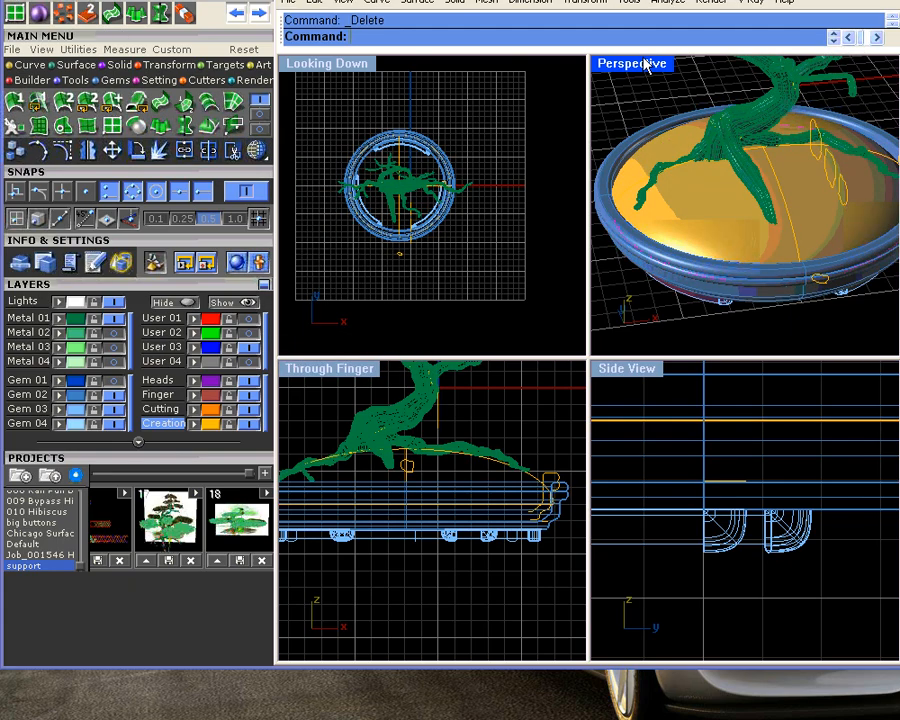
double_click(647, 66)
right_click_drag(570, 236, 502, 205)
scroll(534, 232, "down", 2)
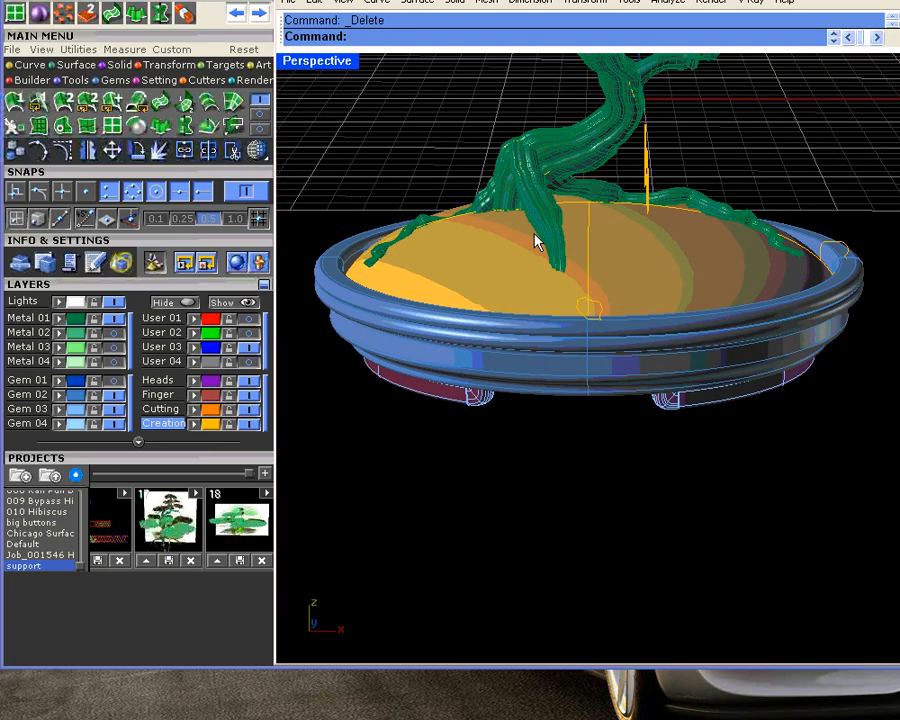
right_click_drag(534, 240, 600, 300)
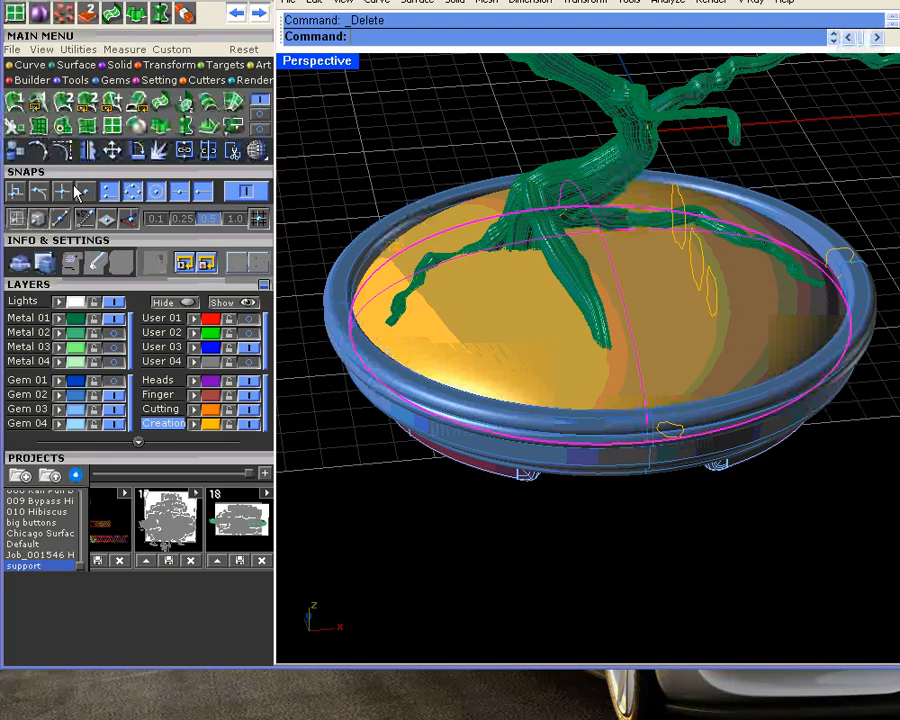
left_click(63, 149)
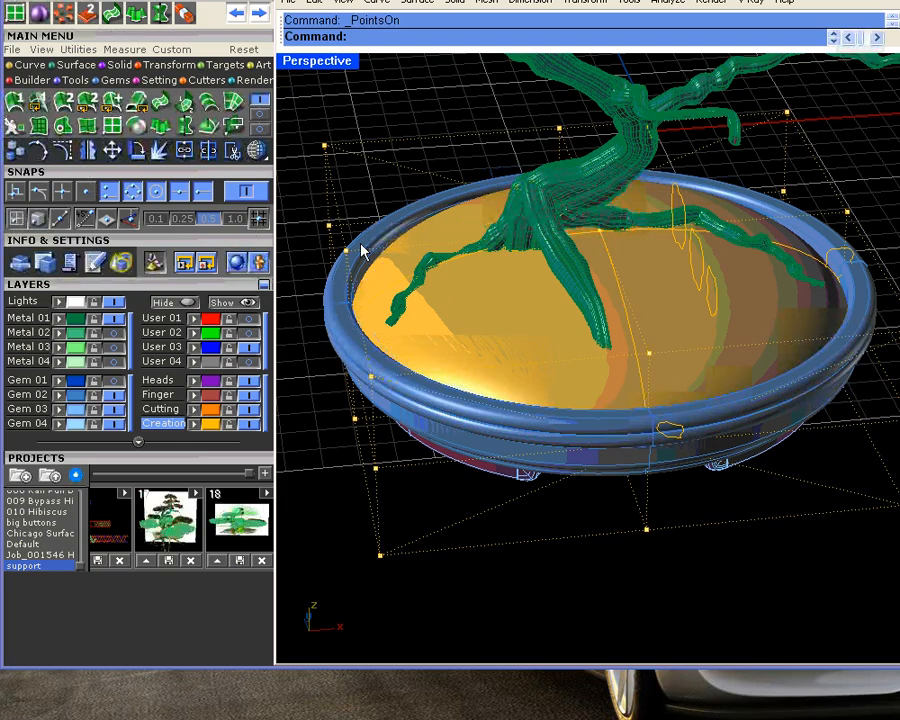
left_click(14, 100)
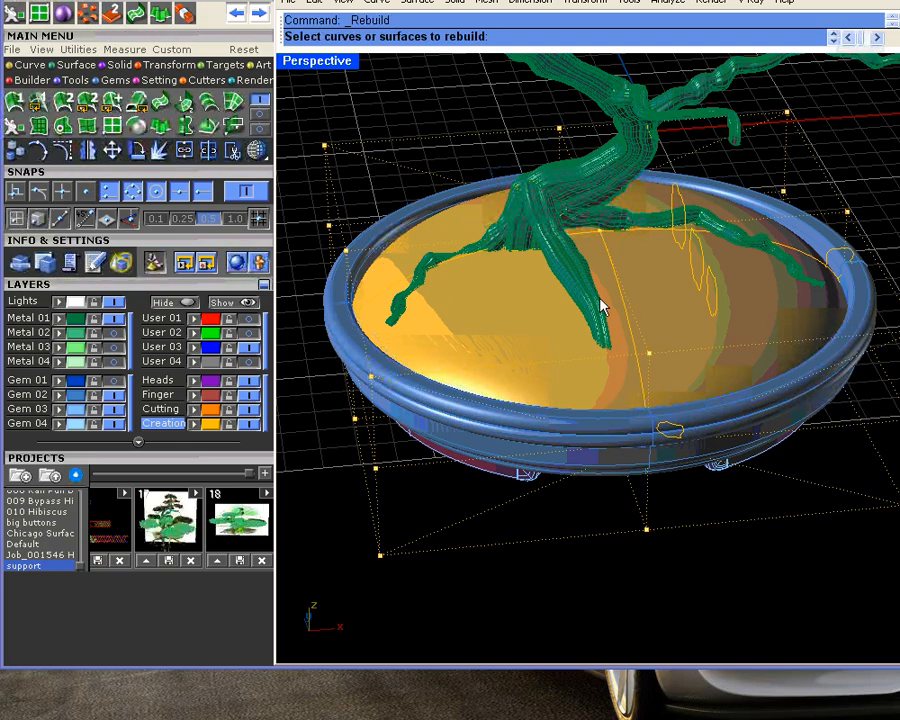
key("Escape")
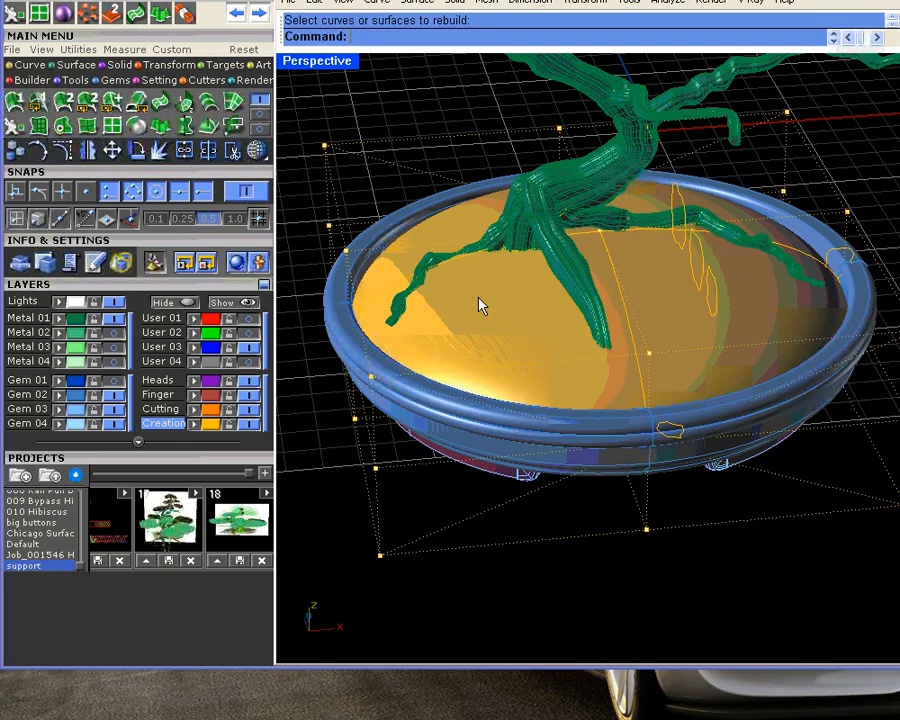
- Rebuild the soil dome surface with point counts U 24 and V 15, degree 3 in both directions, deleting the input
left_click(490, 306)
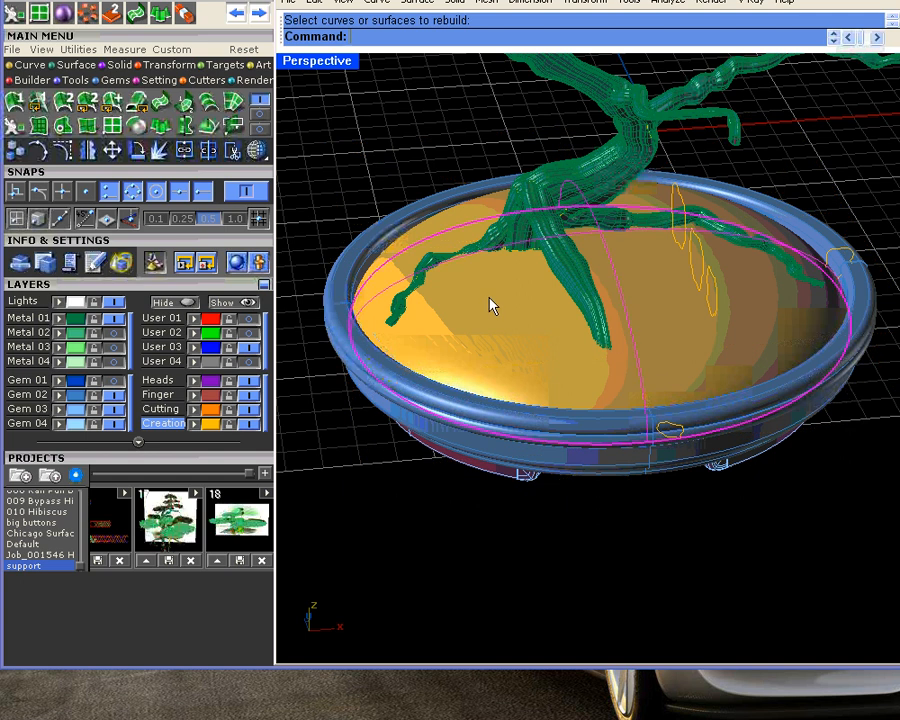
left_click(17, 125)
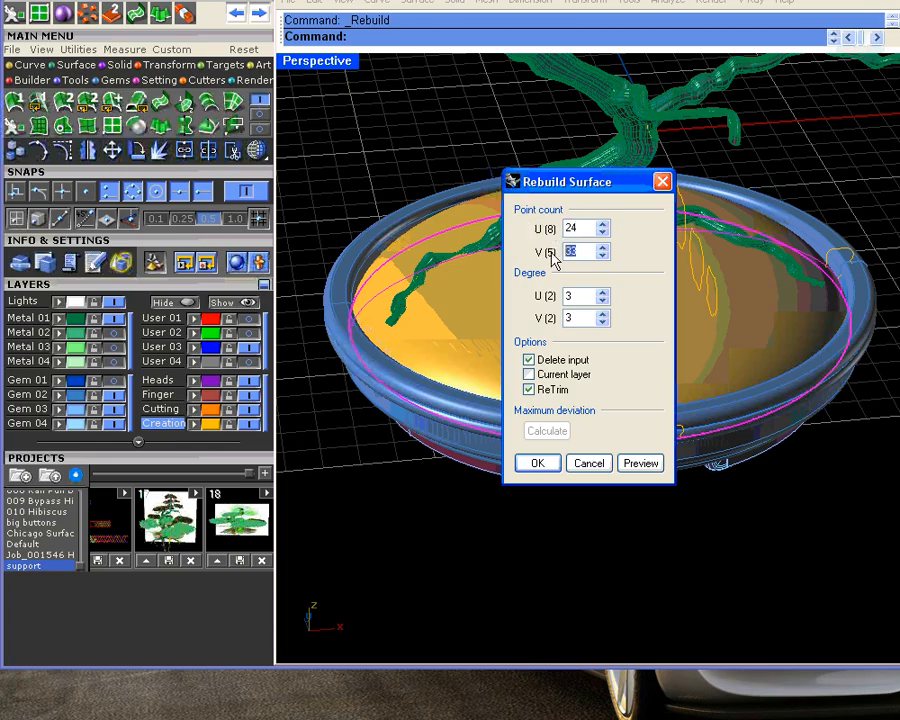
left_click(641, 465)
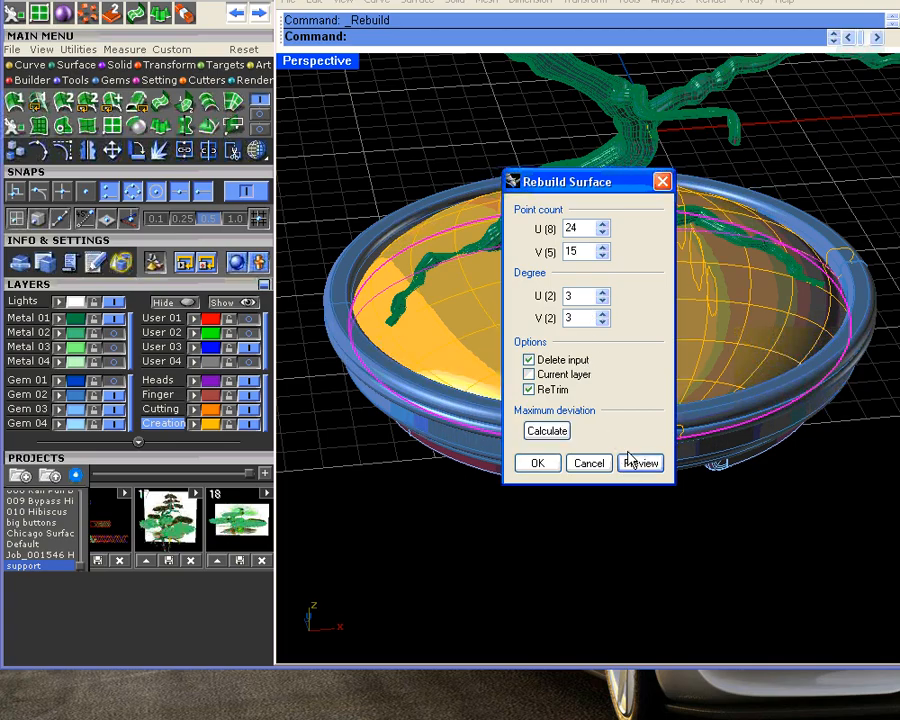
left_click(540, 464)
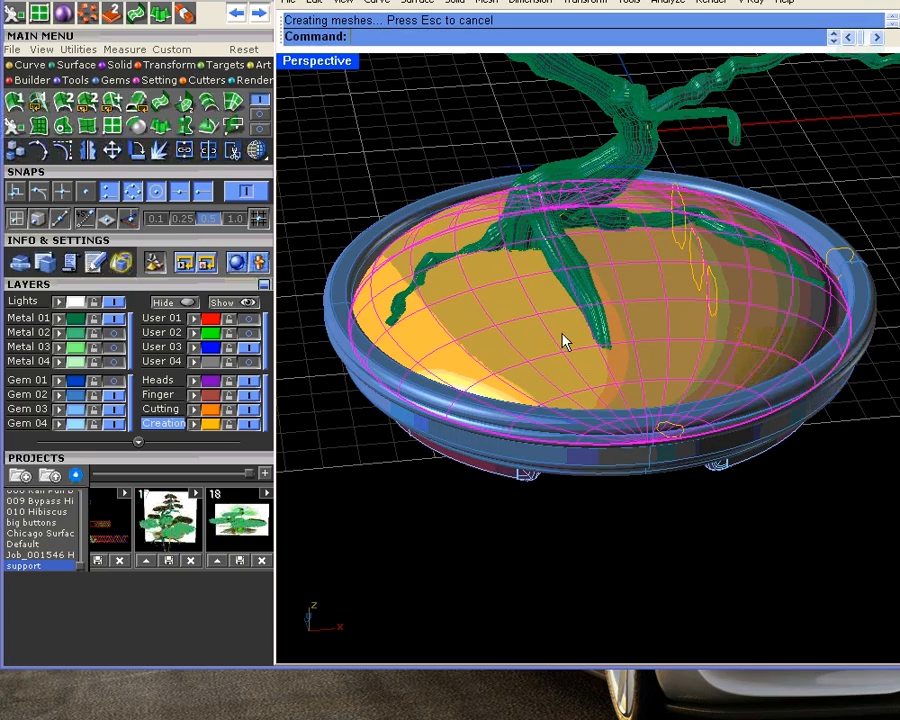
right_click_drag(562, 341, 589, 365)
left_click(354, 215)
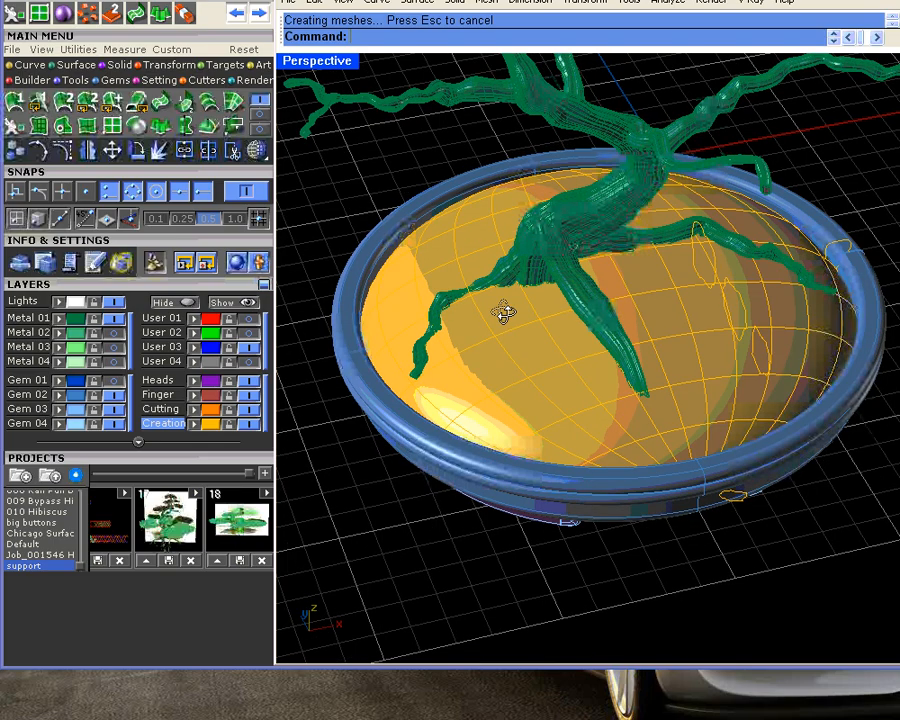
- Turn on the control points of the rebuilt soil dome
right_click_drag(503, 313, 577, 291)
left_click(548, 289)
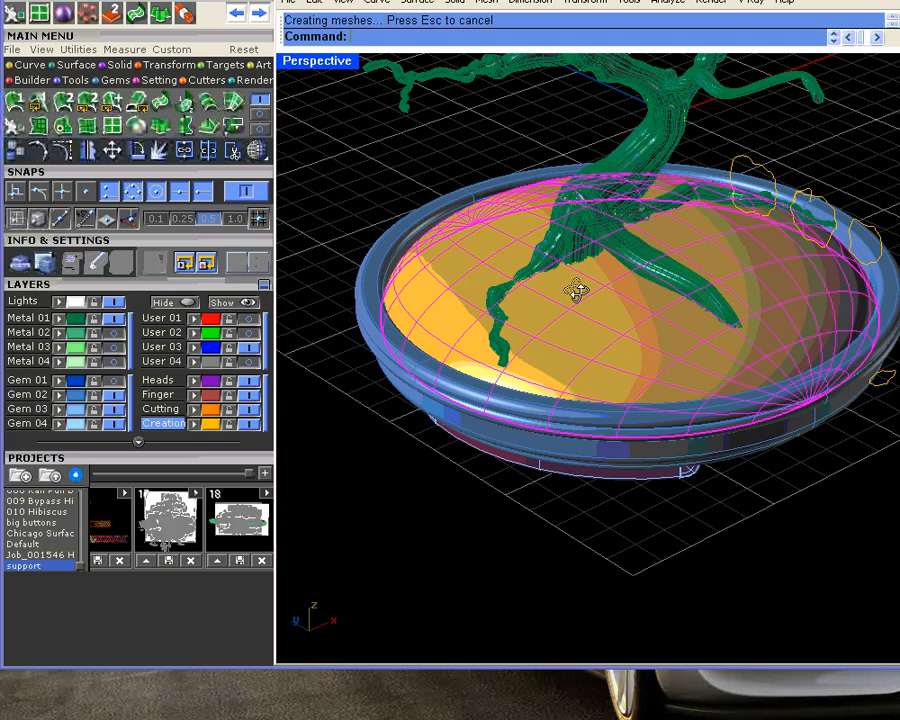
left_click(48, 110)
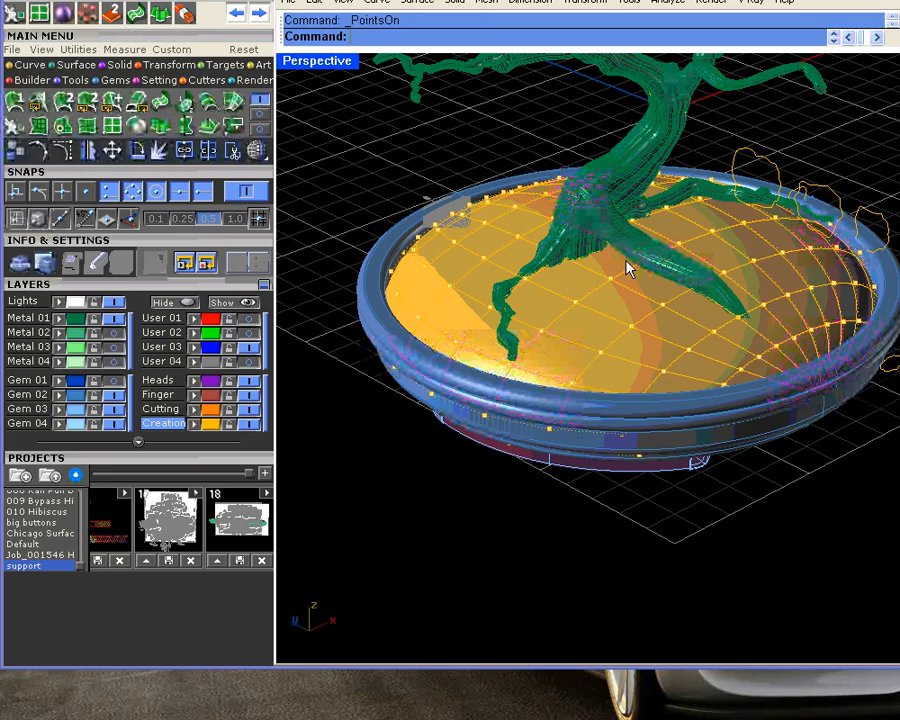
right_click_drag(627, 264, 609, 251)
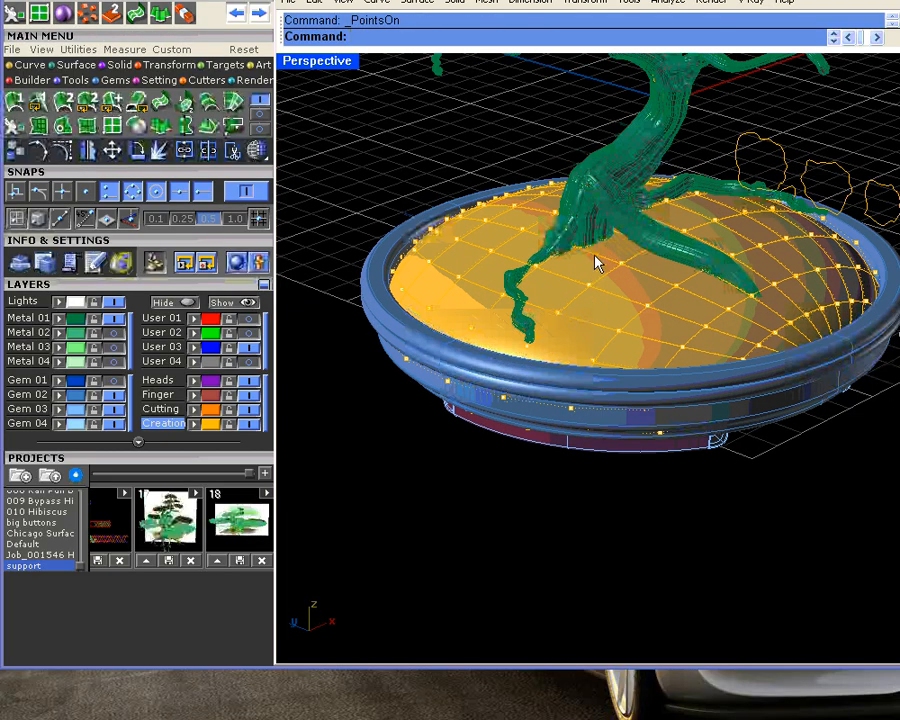
- Select the dome's control point beneath the trunk base in wireframe and raise it up into the trunk in the Side View
left_click(258, 150)
scroll(600, 240, "up", 3)
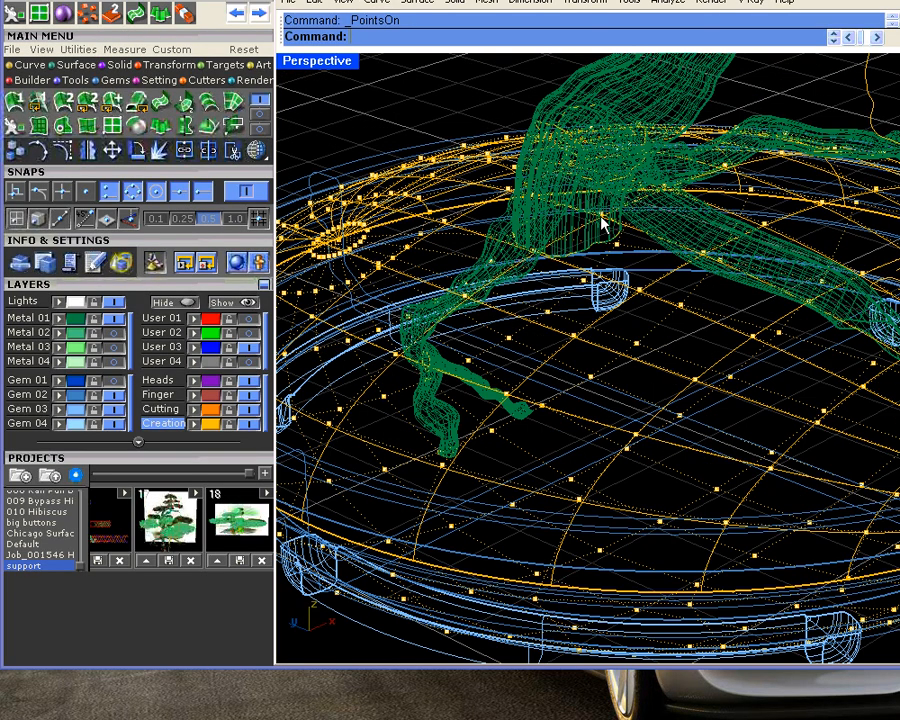
left_click(601, 224)
right_click(601, 215)
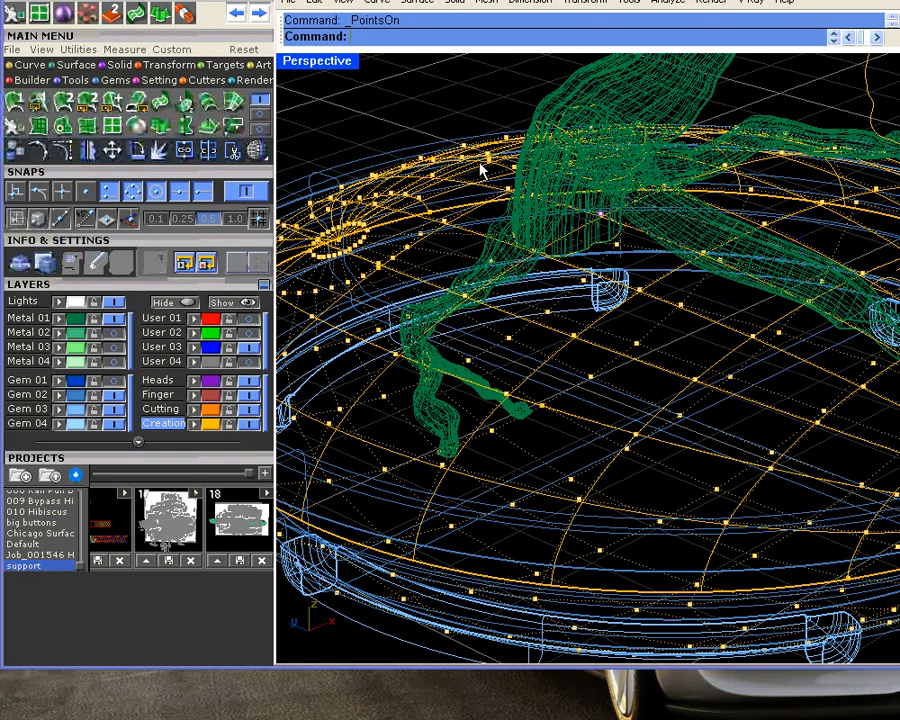
double_click(340, 64)
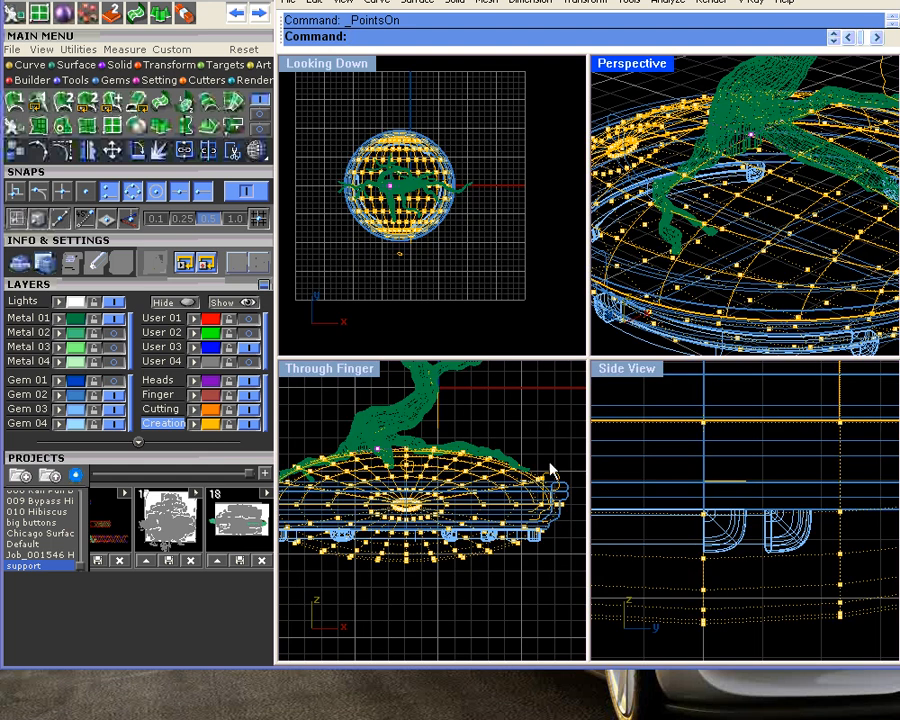
right_click_drag(686, 452, 655, 482)
scroll(707, 454, "down", 10)
right_click_drag(708, 453, 733, 521)
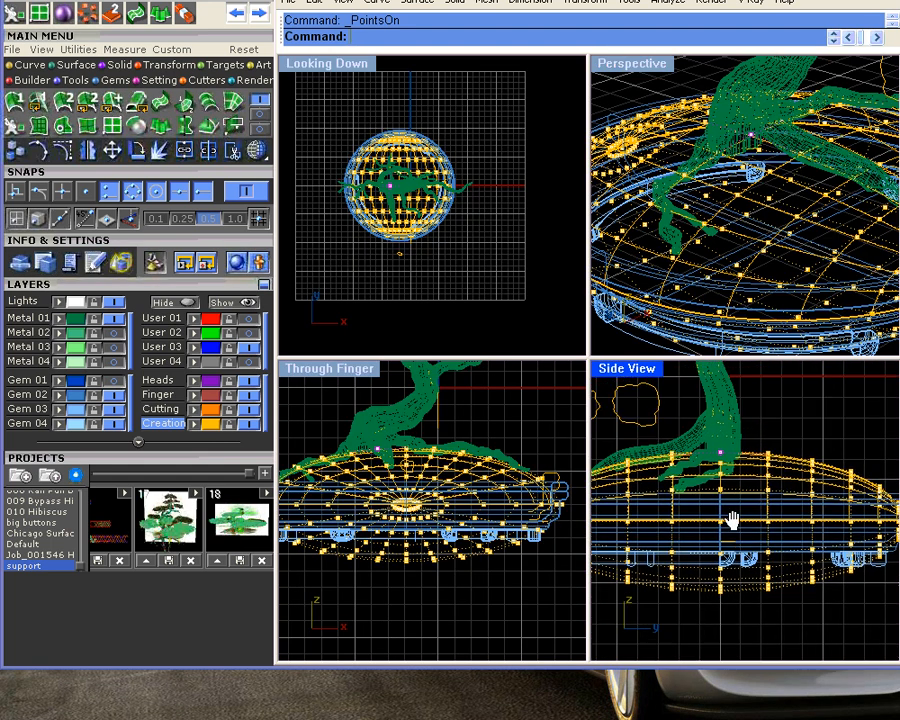
scroll(737, 466, "up", 5)
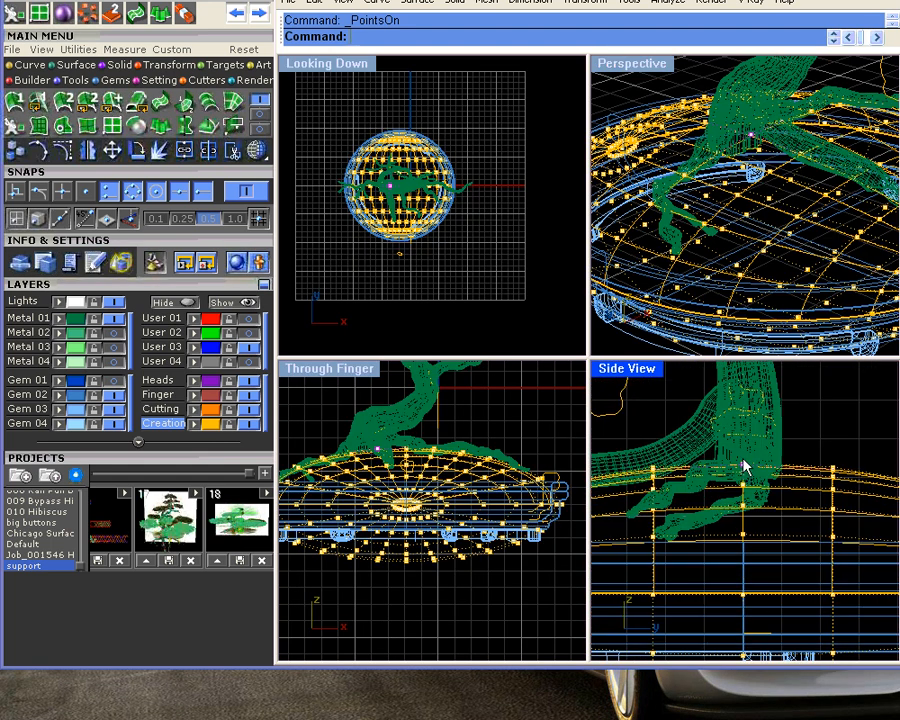
left_click(743, 466)
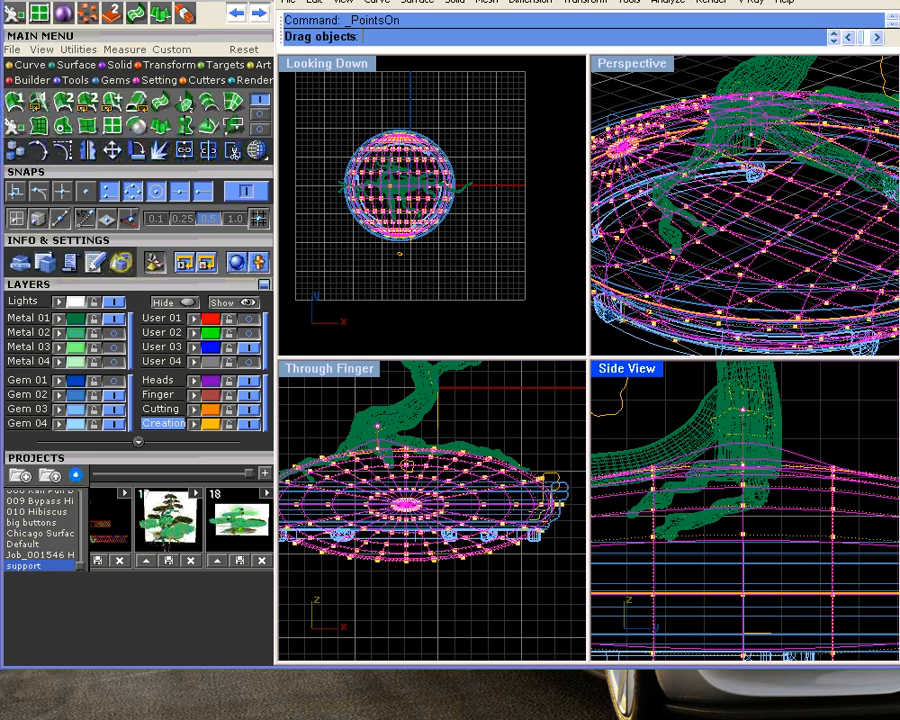
left_click(748, 408)
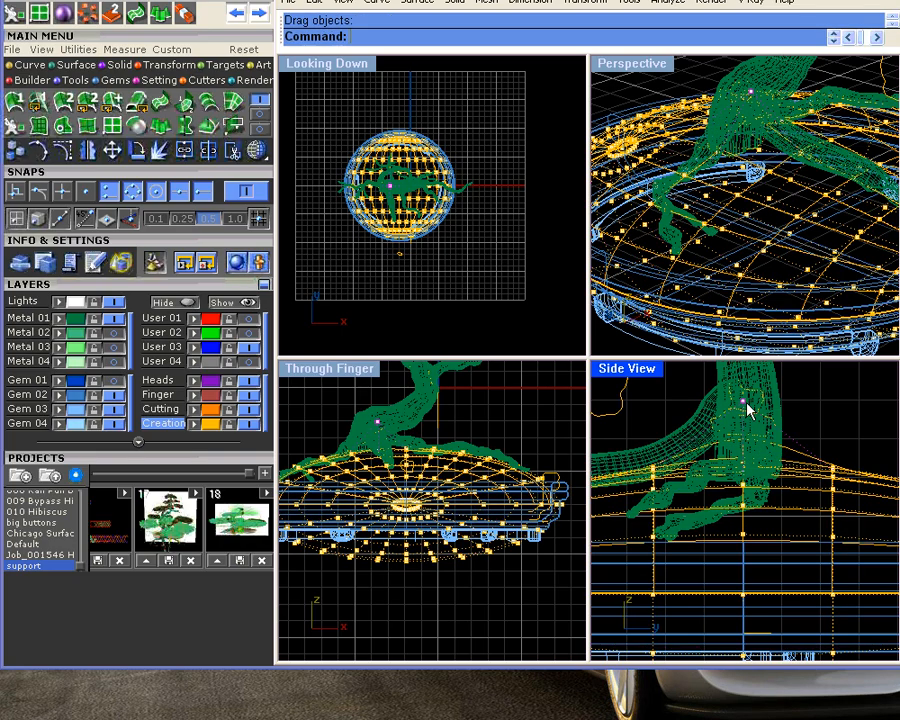
- Return to shaded display, pick the surface point at the bend of the left root and lower it in the Through Finger view
left_click(698, 82)
double_click(643, 66)
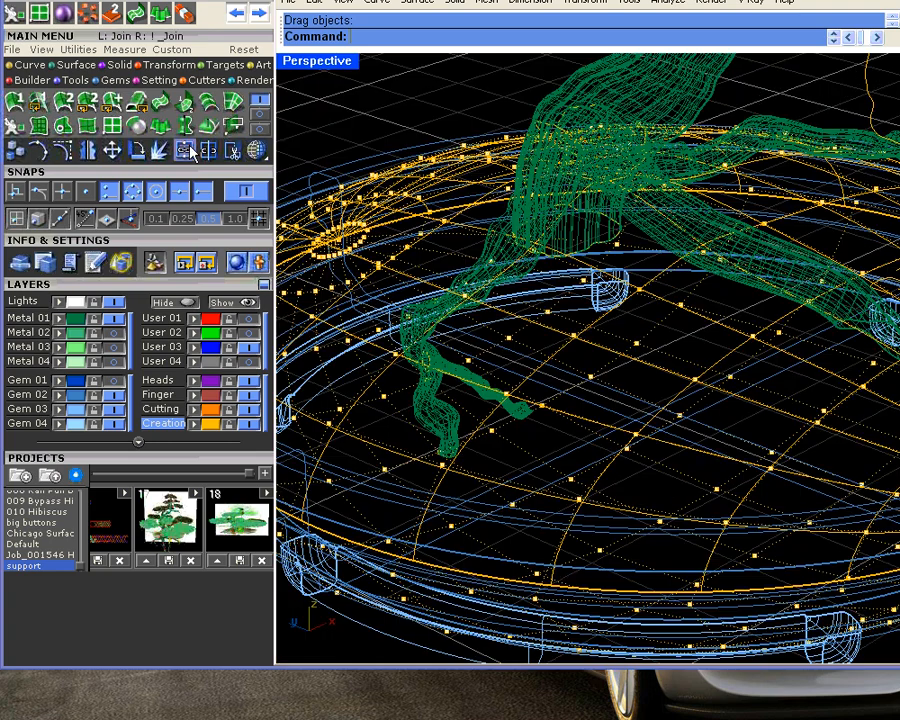
left_click(258, 150)
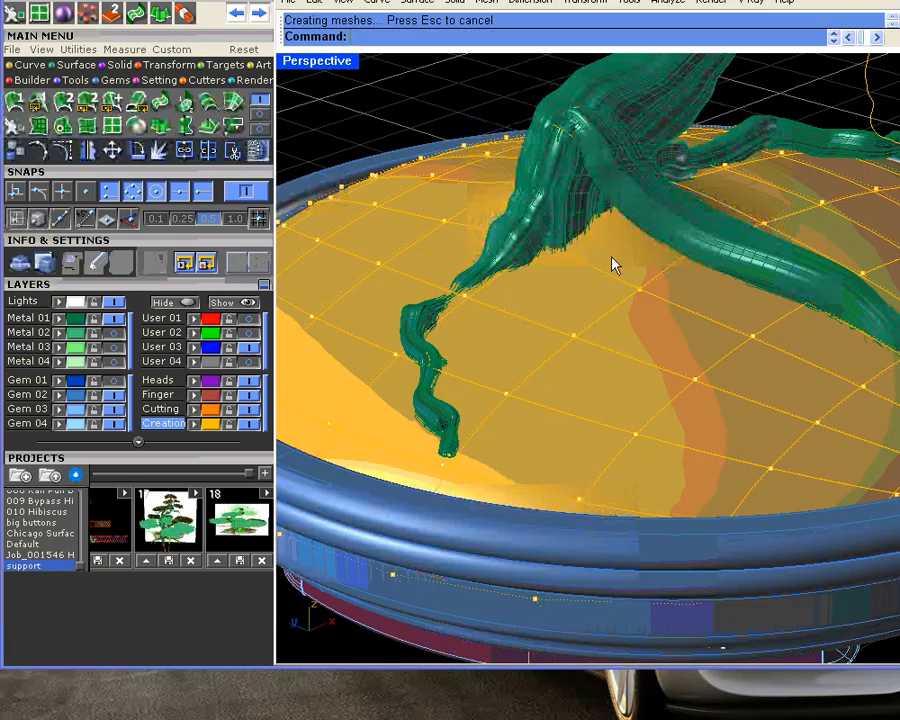
right_click_drag(613, 265, 502, 287)
left_click(502, 287)
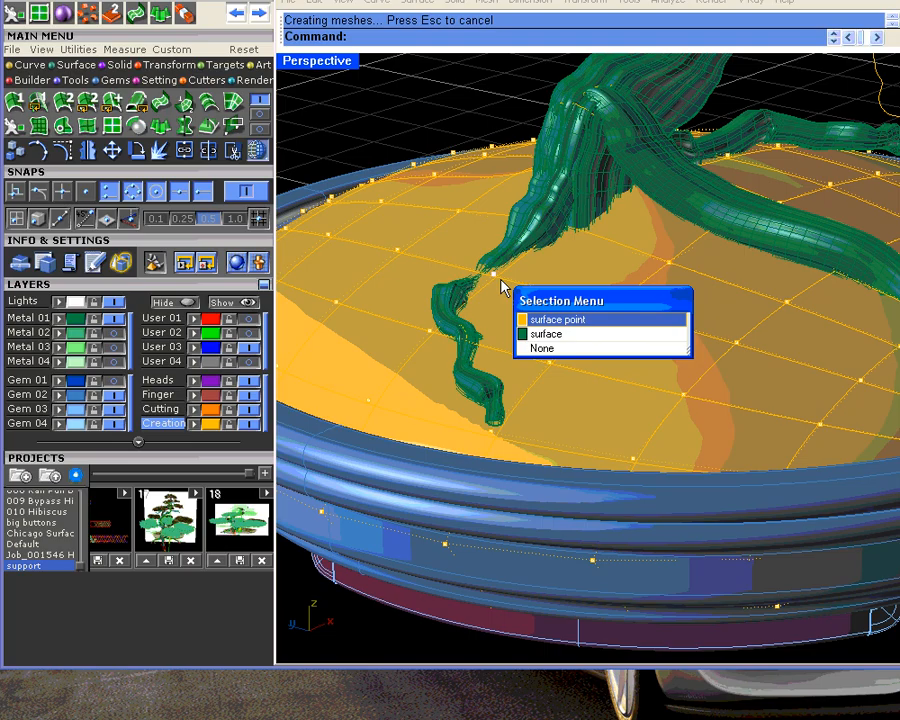
left_click(540, 320)
double_click(307, 65)
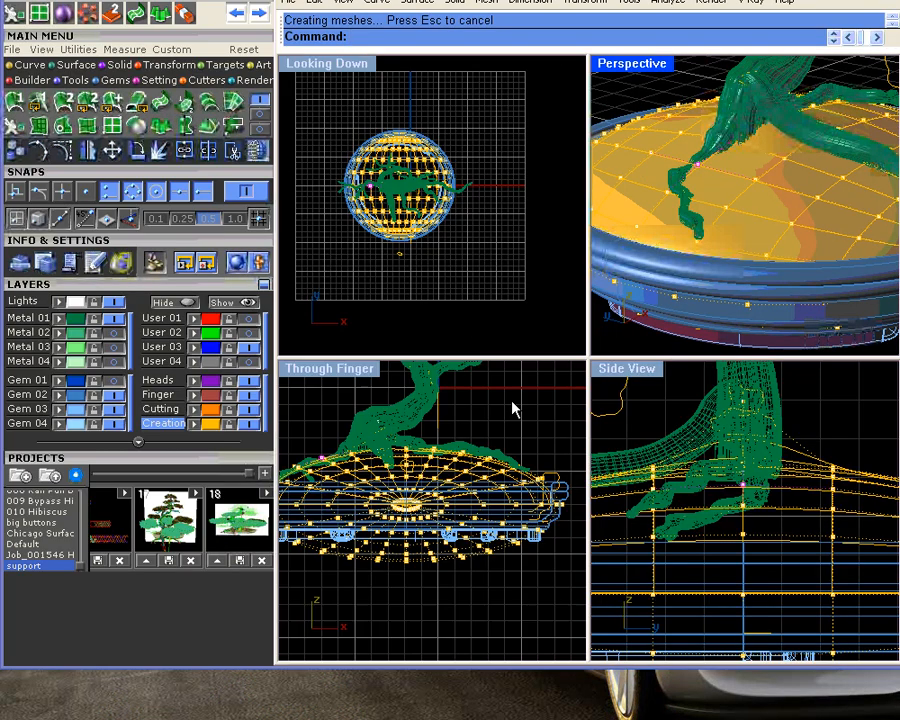
scroll(385, 463, "up", 8)
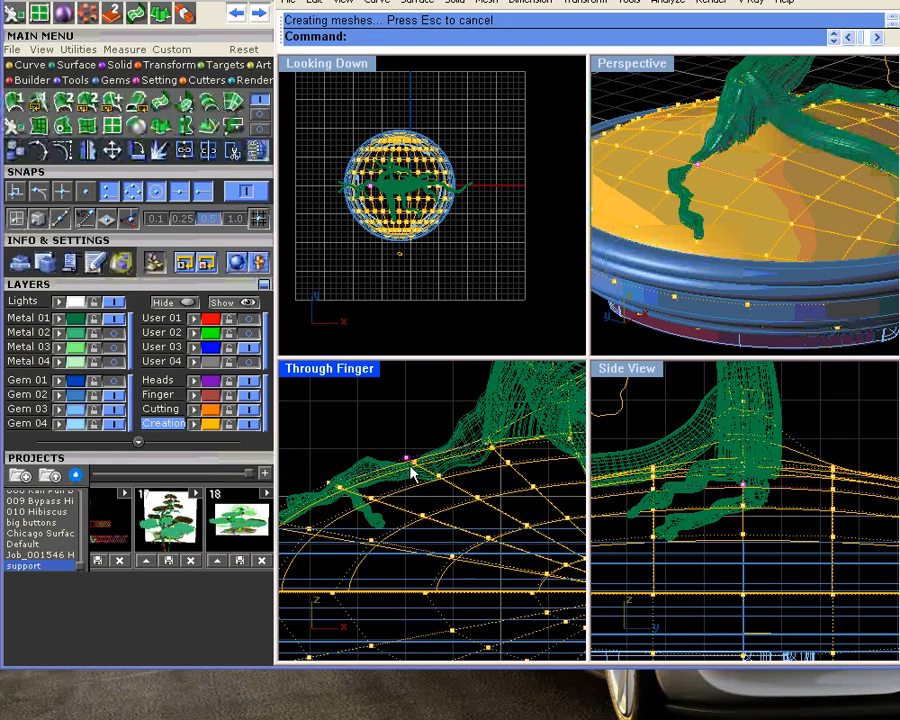
left_click_drag(407, 458, 405, 502)
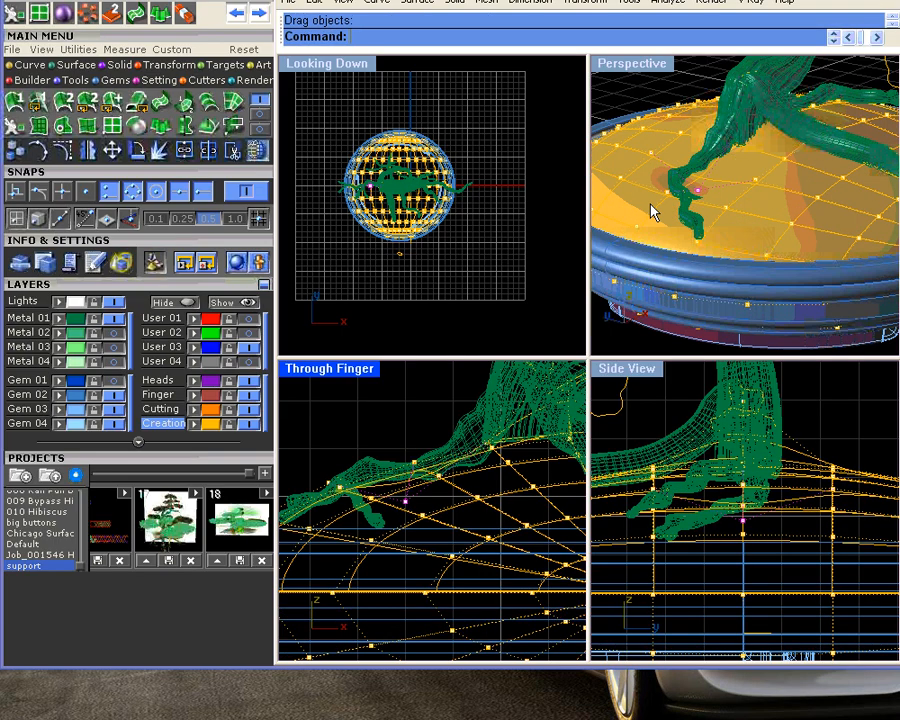
- Lower the neighbouring dome control point in front of the left root's tip in the Through Finger view to create a dip
mouse_move(741, 231)
right_mouse_down()
mouse_move(763, 221)
mouse_move(752, 228)
right_mouse_up()
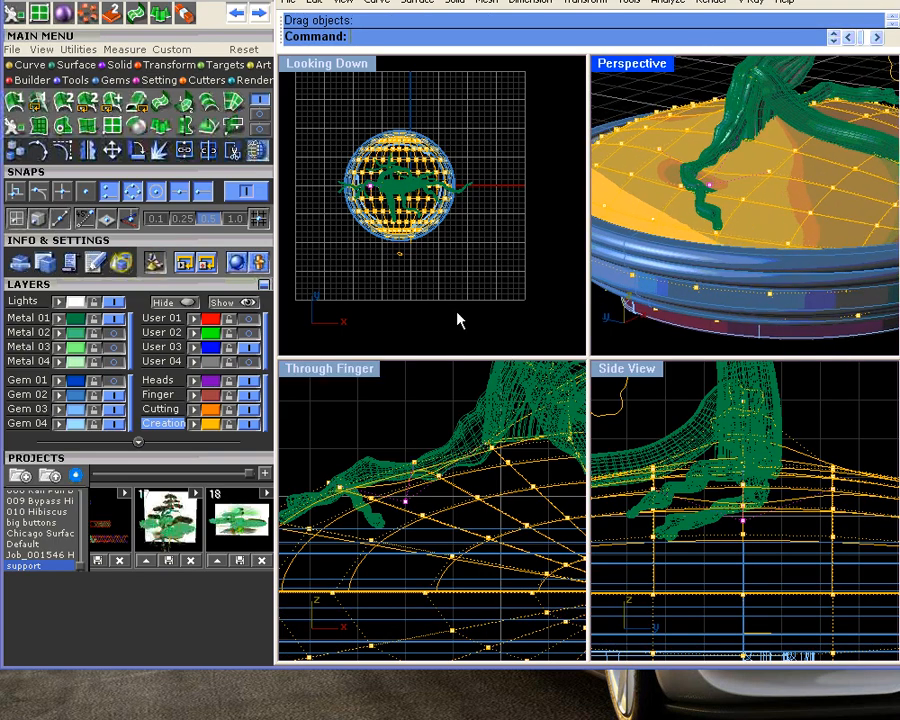
scroll(717, 187, "up", 2)
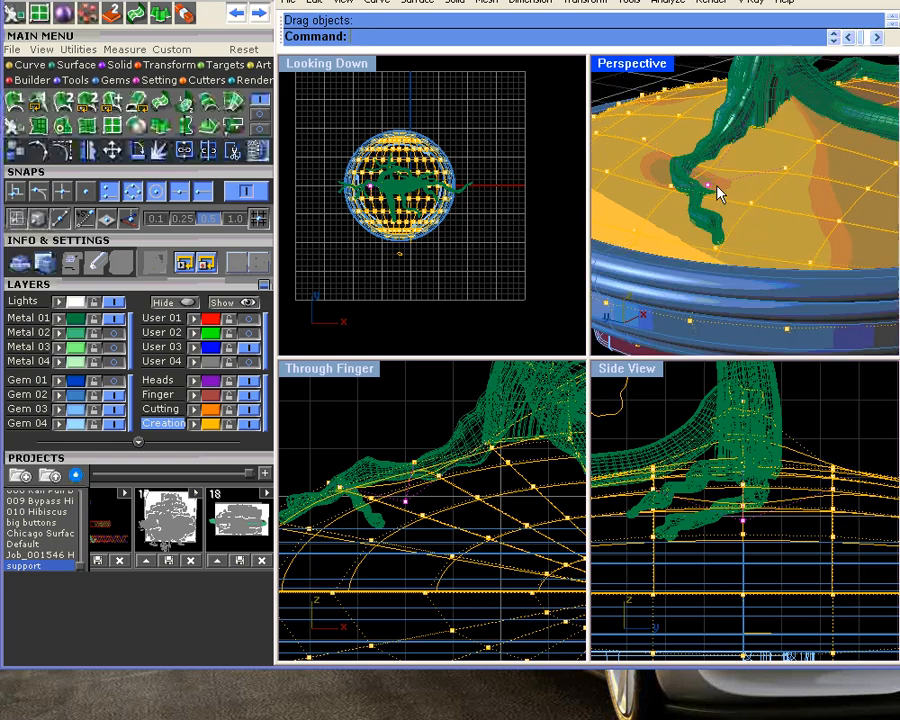
right_click_drag(717, 187, 725, 226)
left_click(722, 212)
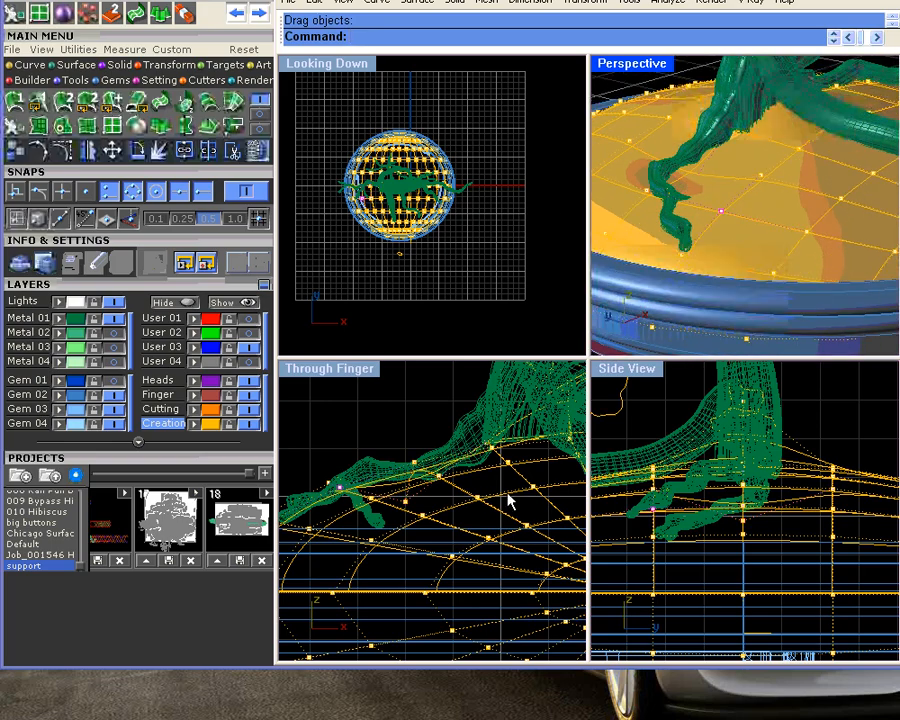
right_click_drag(506, 498, 396, 506)
left_click_drag(392, 475, 392, 518)
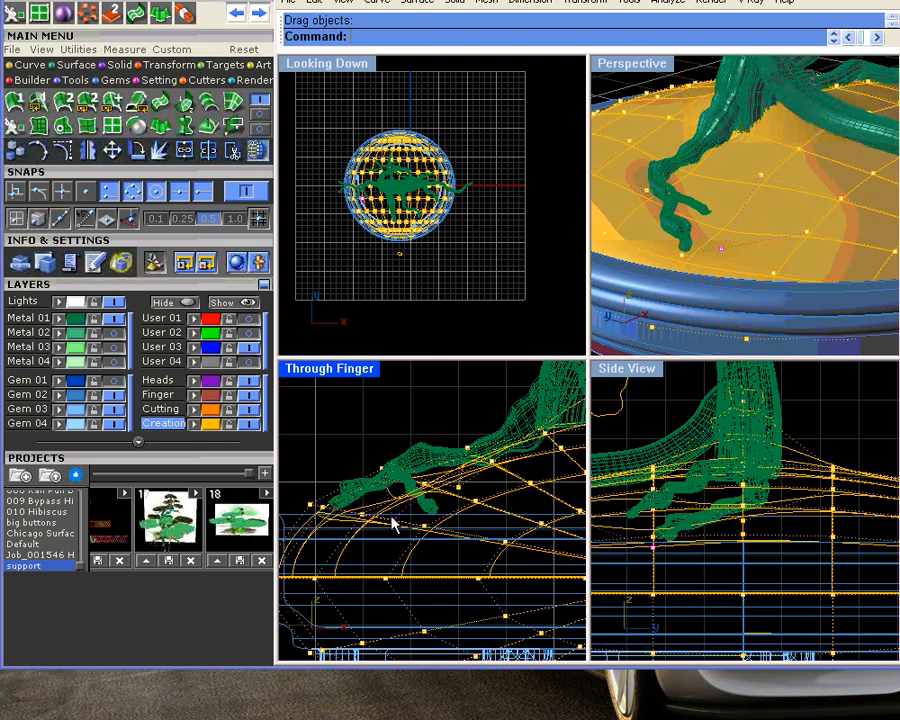
- Lower a dome control point behind and to the left of the trunk in the Through Finger view to form a hollow
right_click_drag(776, 193, 727, 153)
left_click_drag(653, 134, 662, 140)
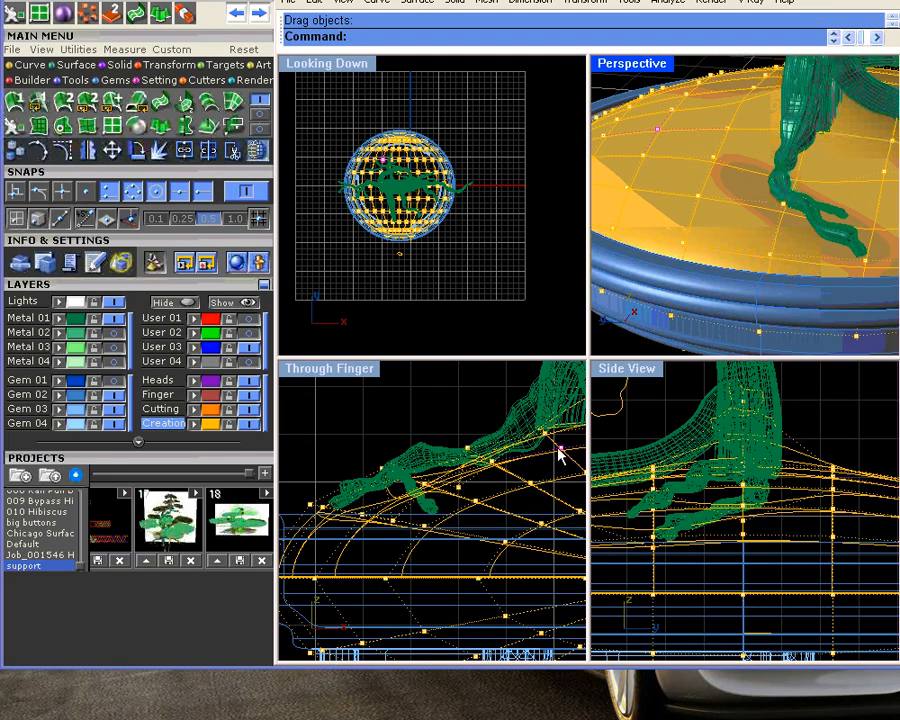
left_click_drag(557, 452, 566, 516)
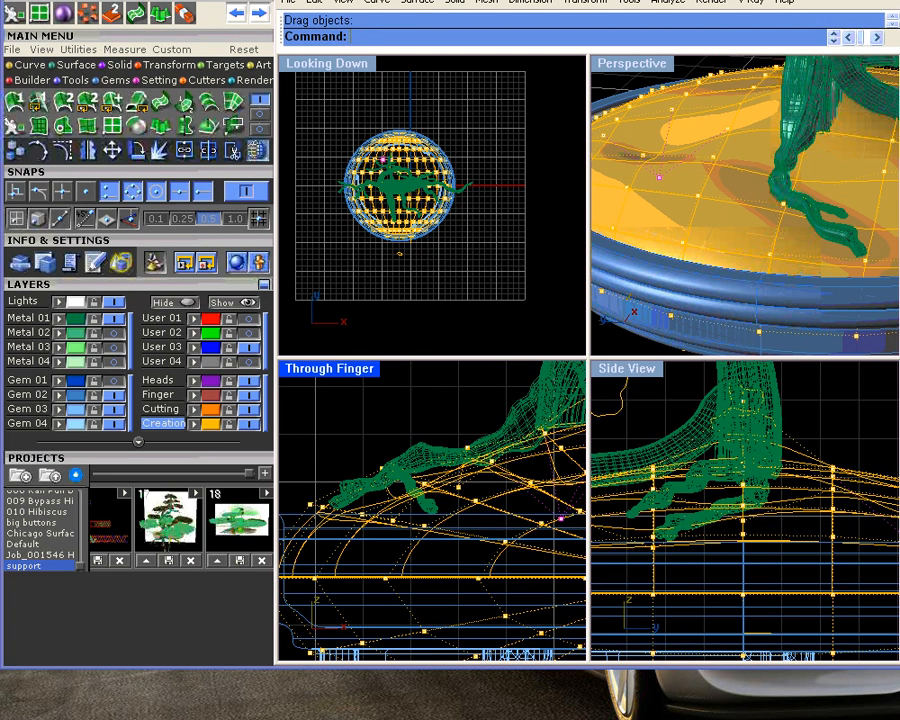
- Raise the dome control point near the right root's tip by the pot rim in the Side View
right_click_drag(760, 270, 652, 157)
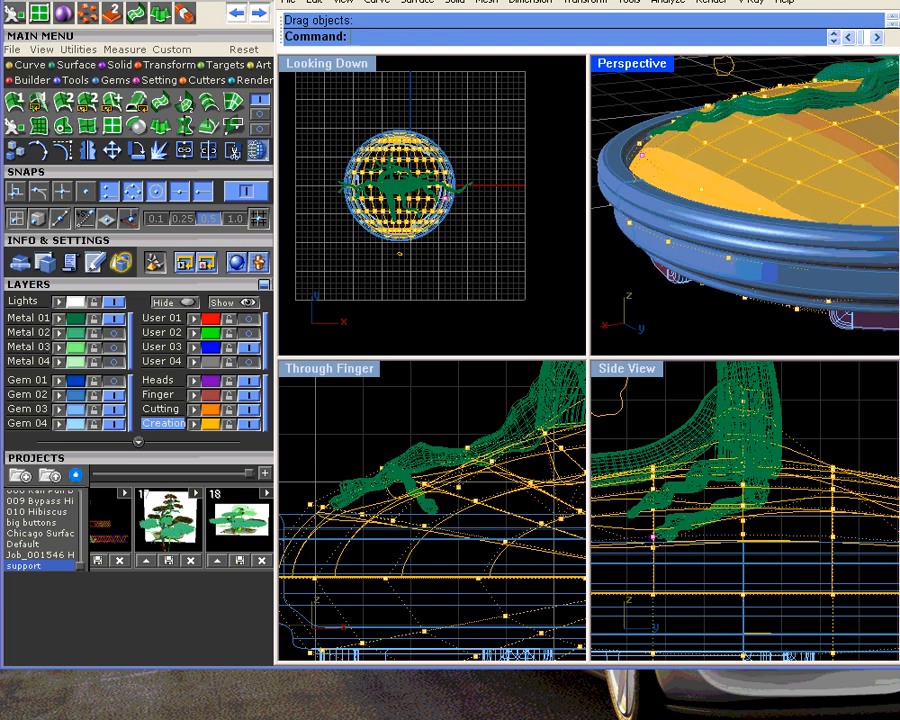
left_click(655, 543)
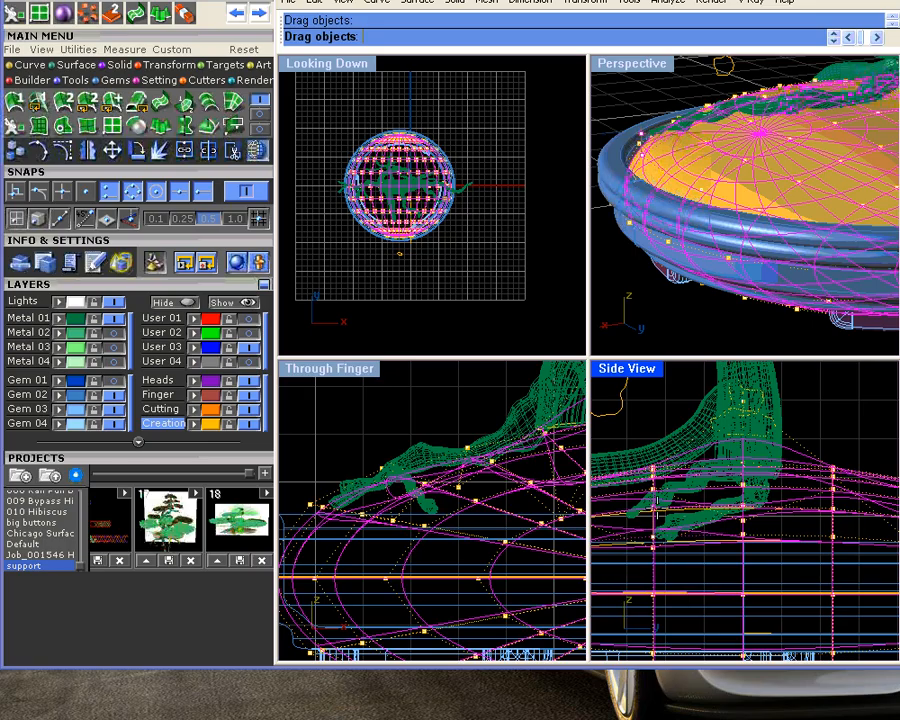
left_click_drag(655, 543, 658, 515)
- Raise the next dome control point along the pot rim, beyond the right root's tip, in the Side View
right_click_drag(672, 222, 708, 203)
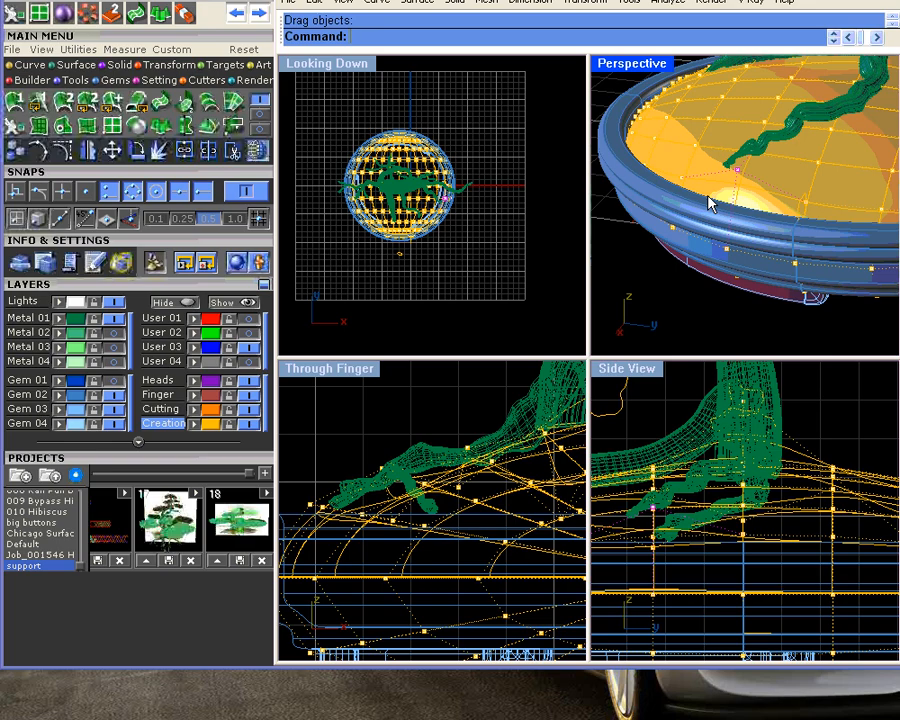
left_click(682, 178)
mouse_move(680, 558)
right_mouse_down()
mouse_move(703, 538)
mouse_move(773, 528)
mouse_move(684, 542)
right_mouse_up()
left_click_drag(663, 528, 681, 490)
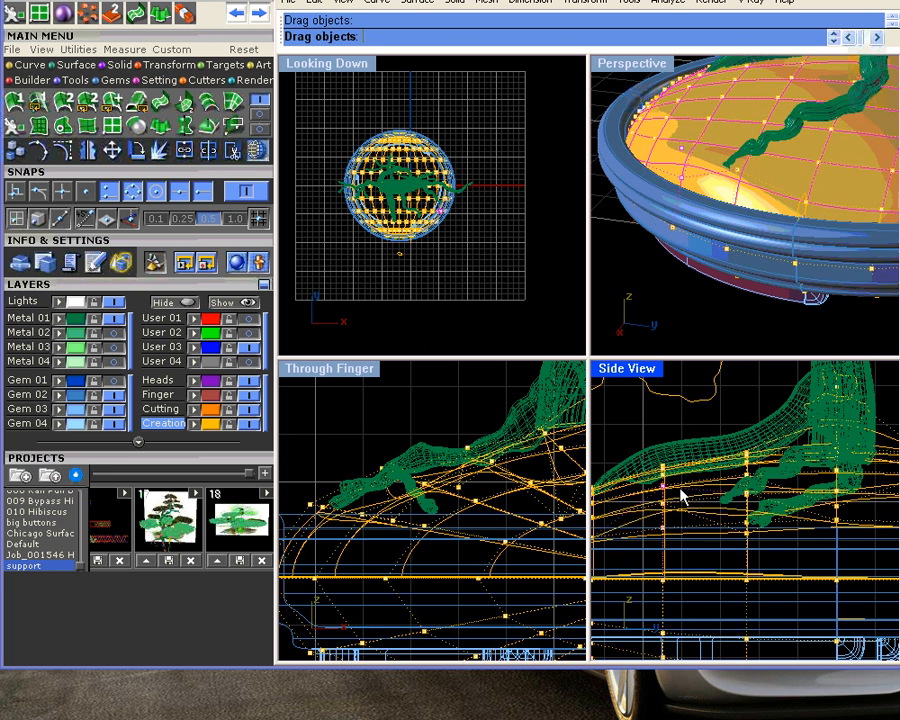
- Raise the dome control point between the front root and the front-right root to the height of the front root's upper edge in the Side View
right_click_drag(731, 261, 755, 167)
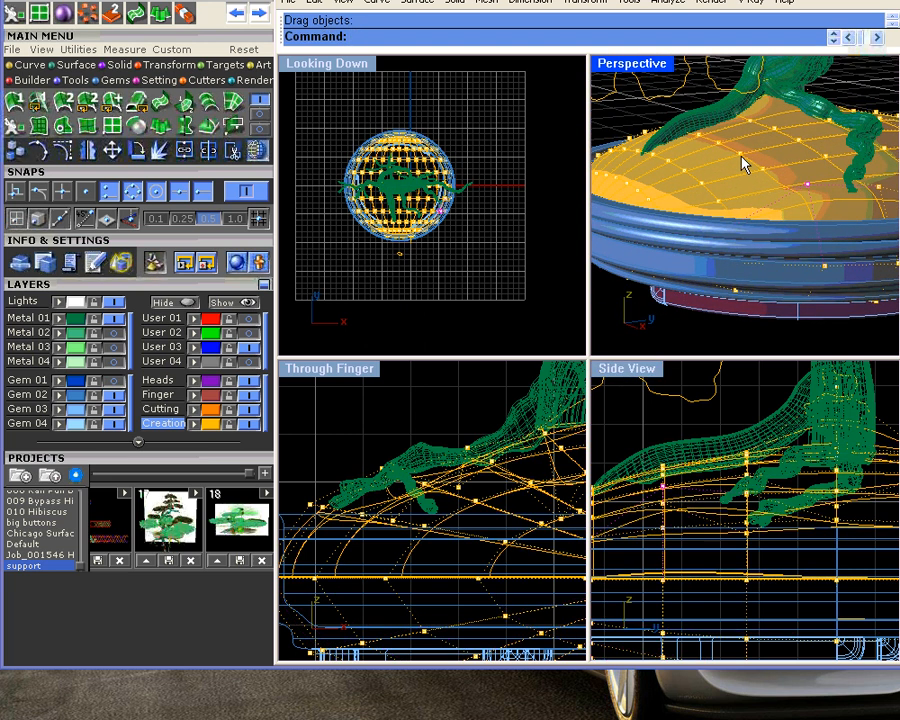
left_click(741, 155)
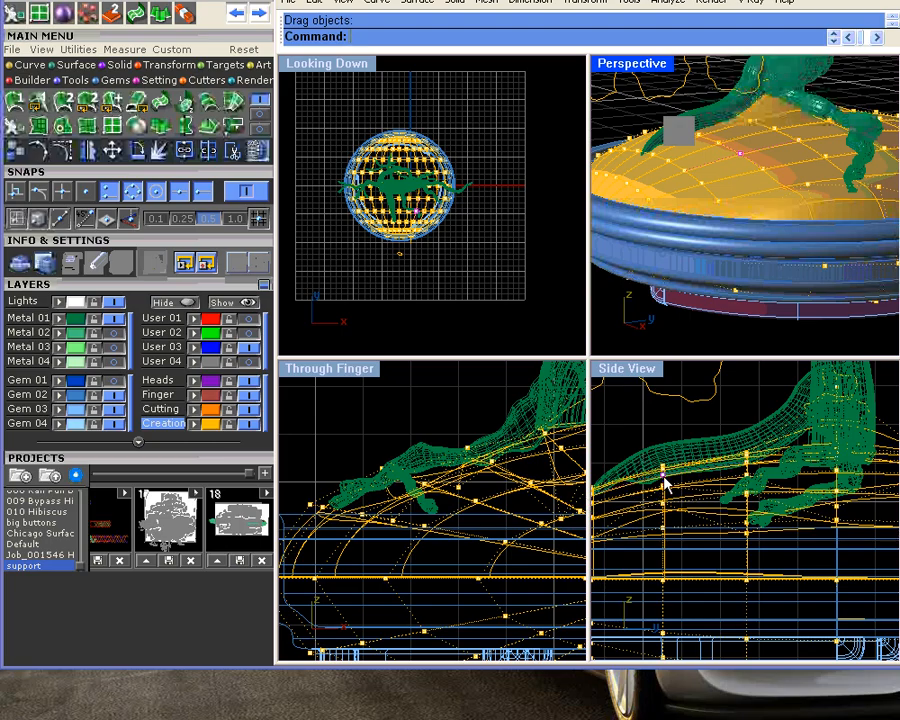
left_click_drag(666, 484, 662, 415)
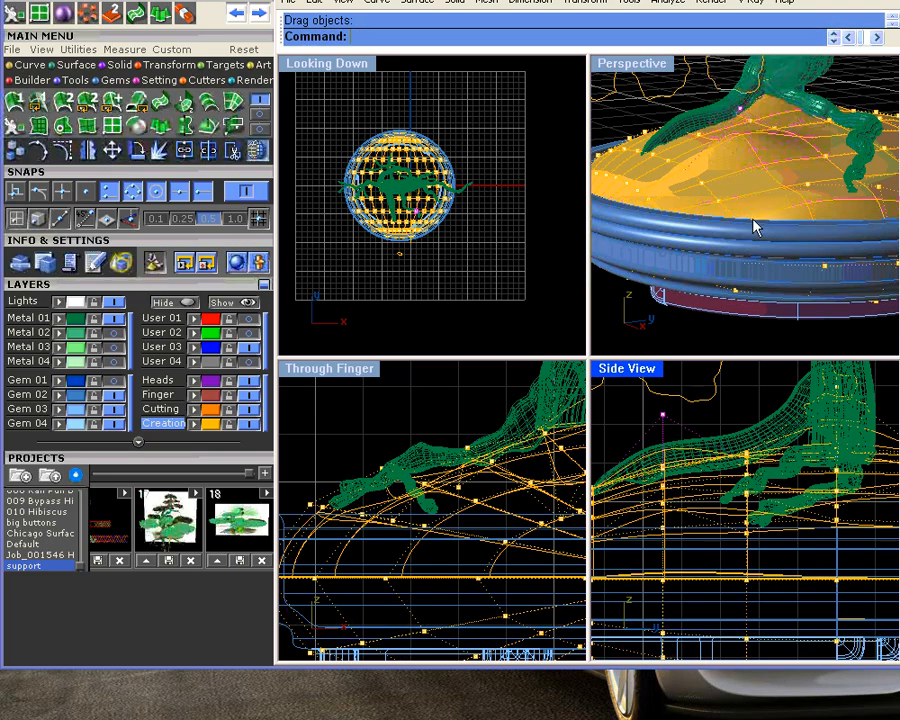
right_click_drag(755, 228, 790, 171)
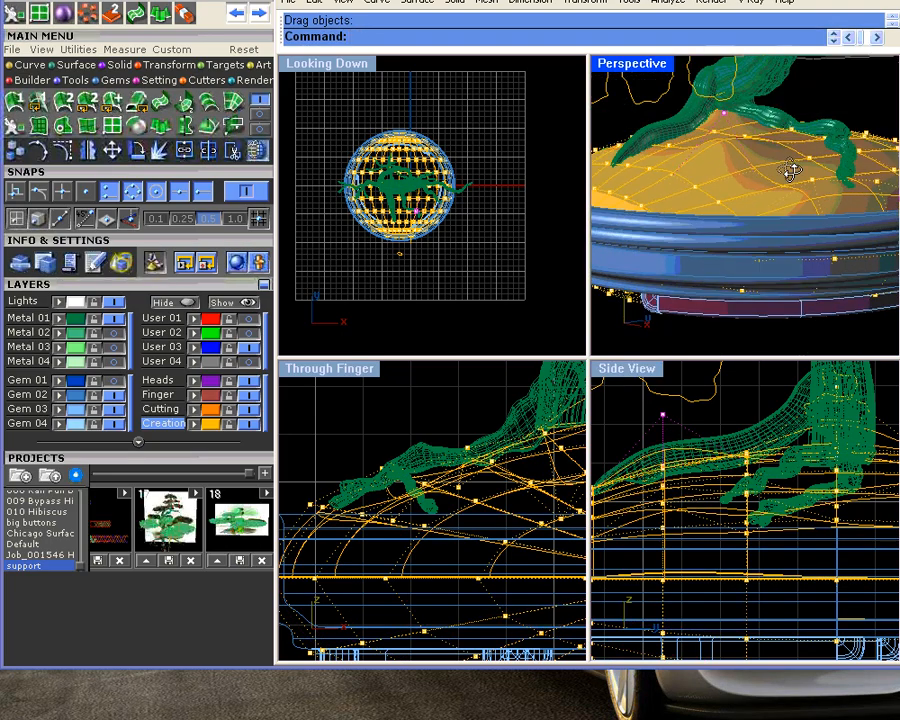
left_click(663, 418)
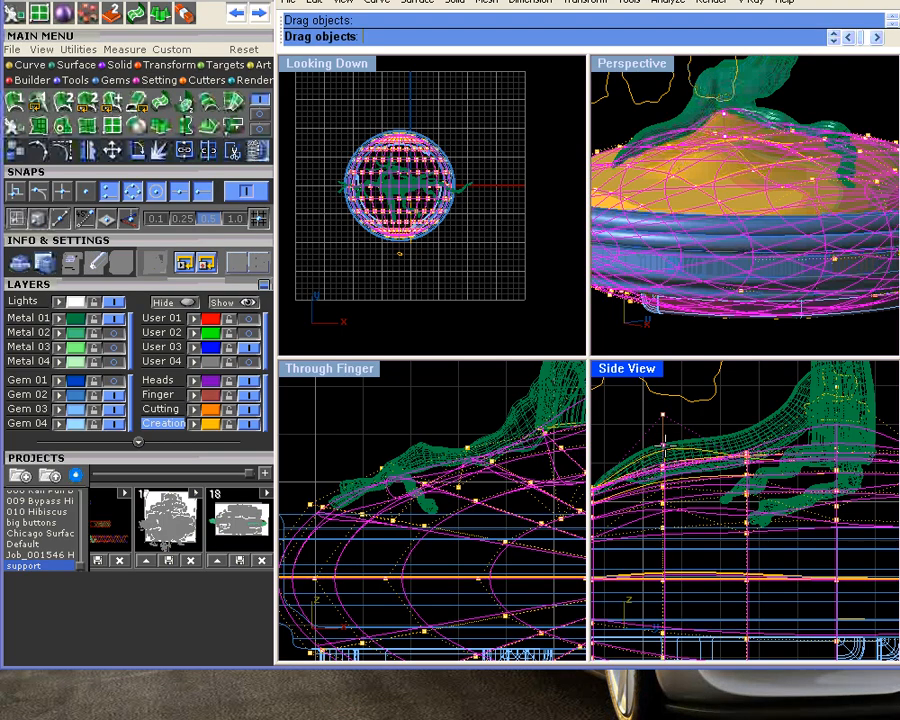
left_click_drag(663, 444, 667, 448)
- Try to lower the two dome control points beside the front root's tip in the Side View
right_click_drag(760, 262, 710, 188)
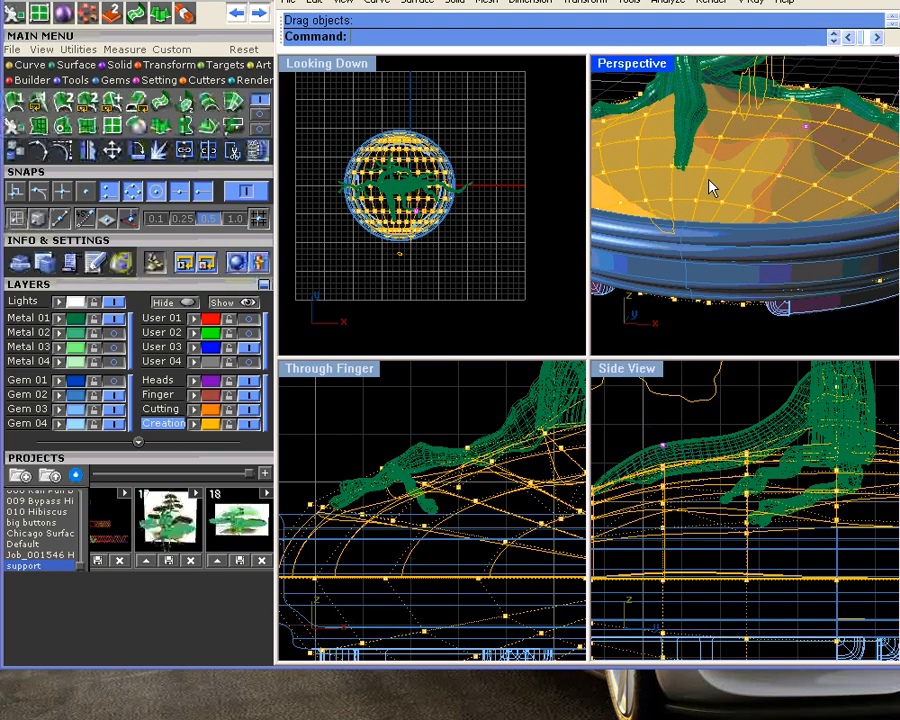
left_click(671, 170)
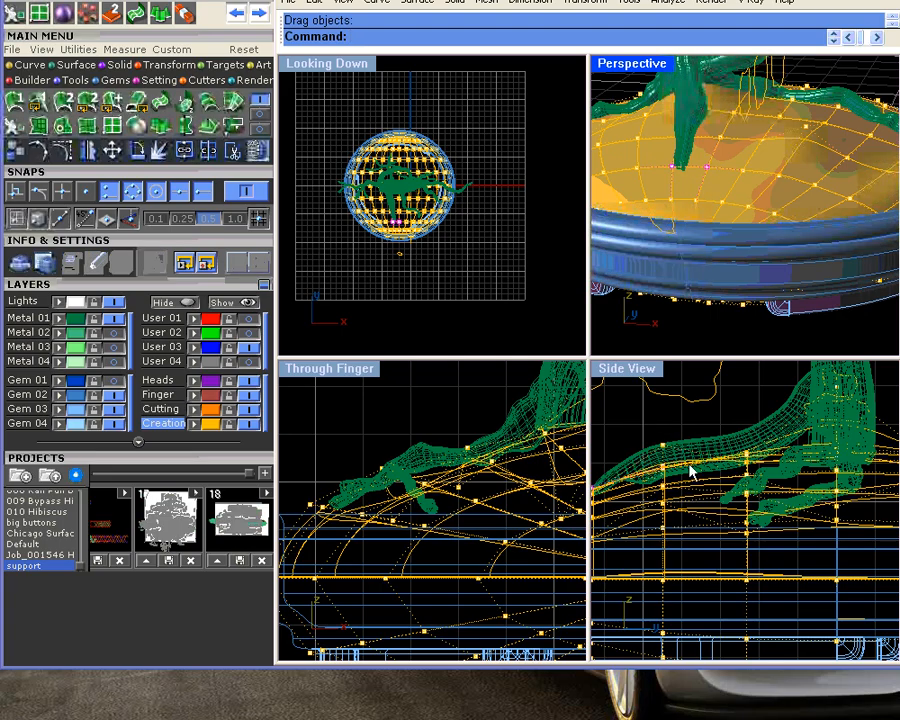
scroll(681, 485, "up", 5)
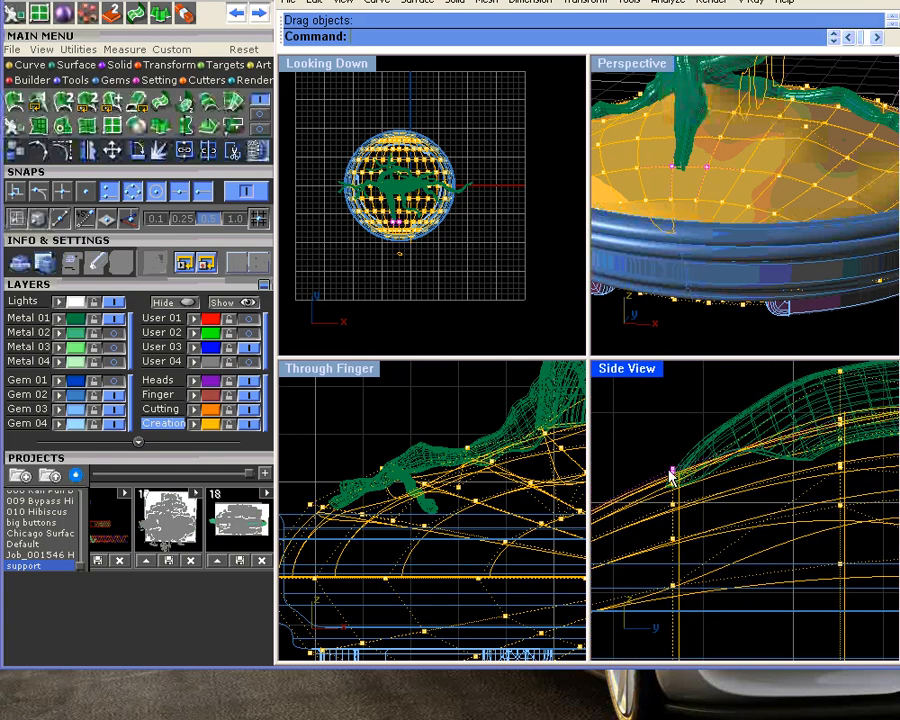
left_click_drag(672, 470, 672, 490)
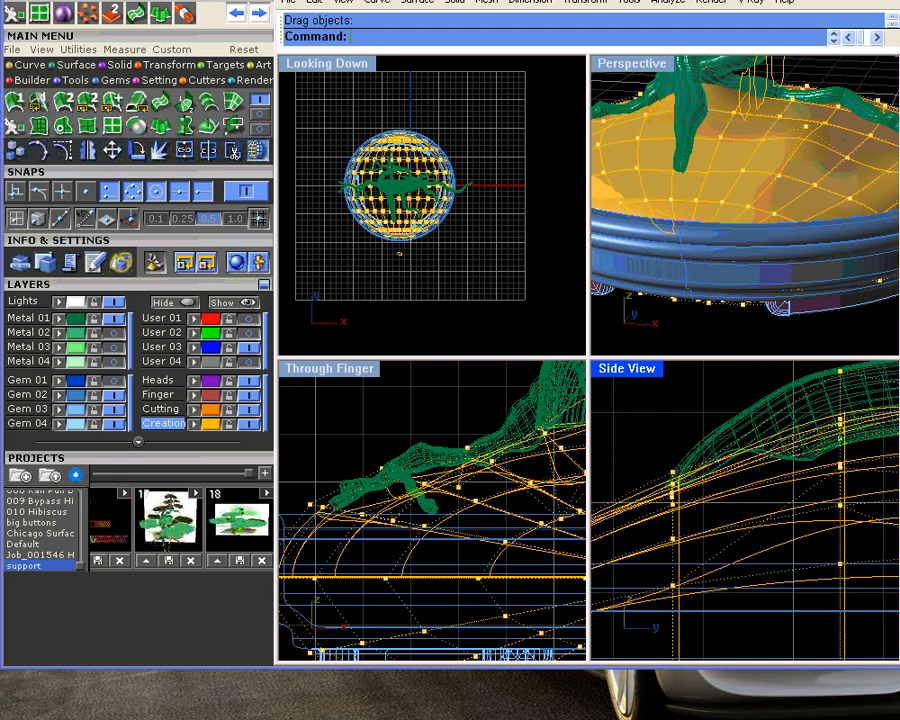
right_click_drag(720, 190, 884, 123)
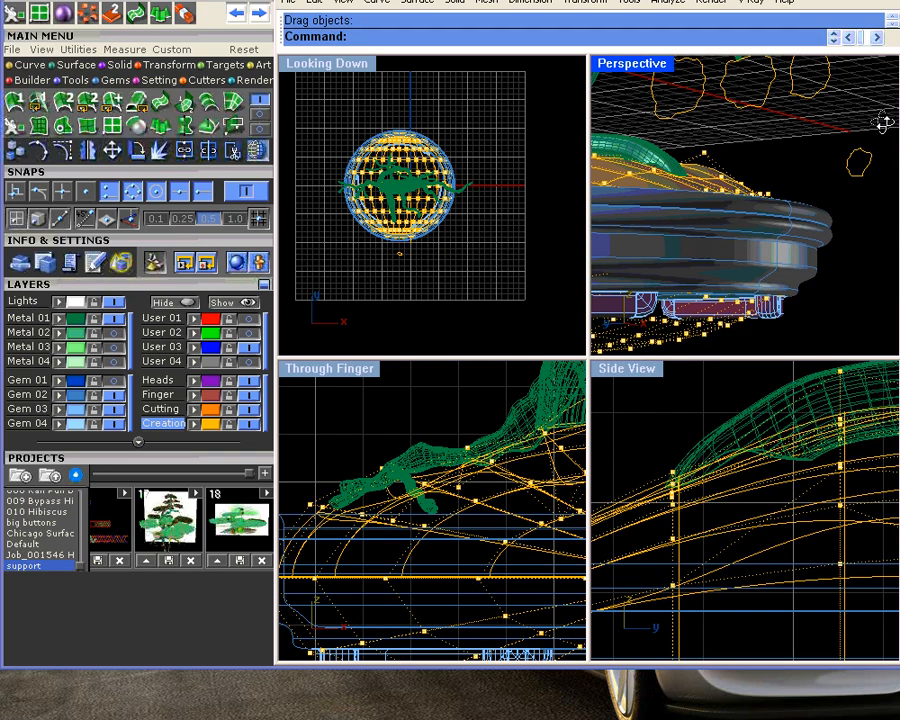
left_click(240, 15)
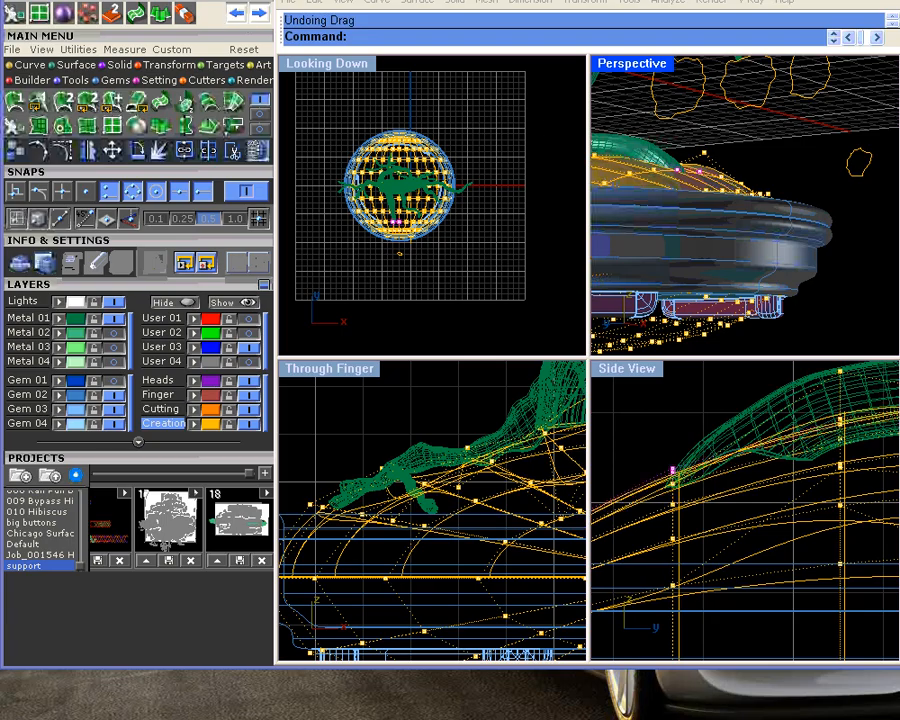
left_click(783, 124)
- Lower two neighbouring dome control points behind and to the right of the trunk in the Side View to form a hollow
right_click_drag(706, 153, 679, 129)
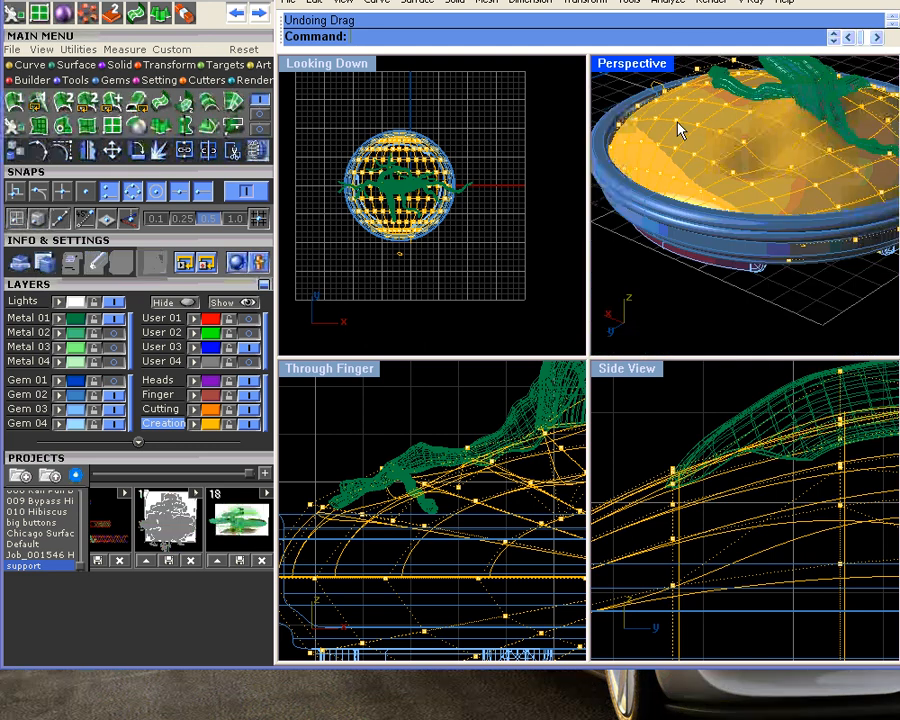
scroll(757, 455, "down", 8)
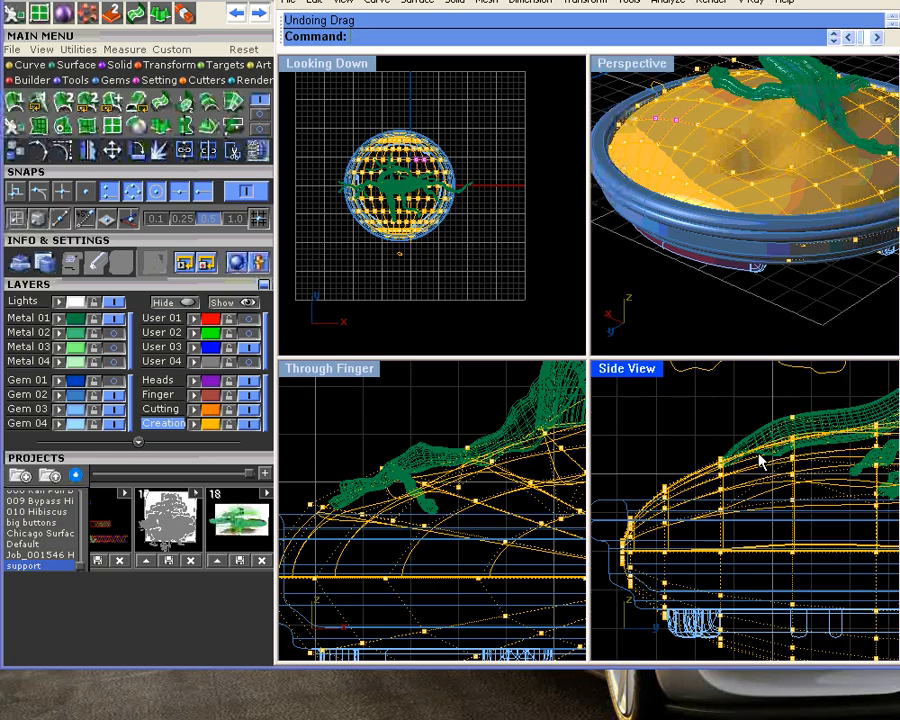
right_click_drag(805, 475, 729, 500)
scroll(783, 469, "down", 6)
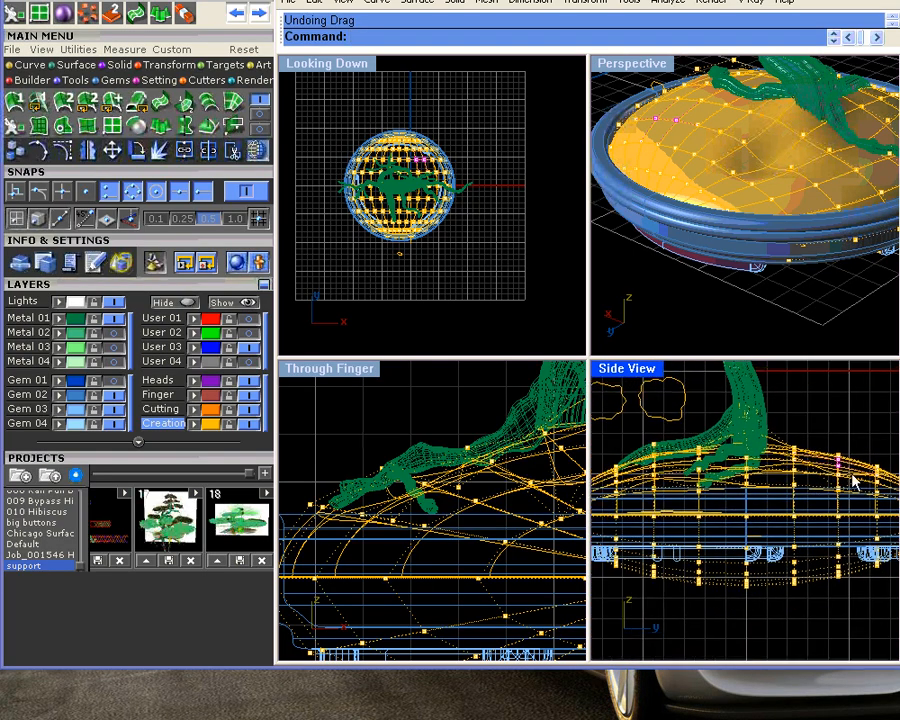
left_click_drag(838, 461, 838, 483)
- Raise the dome control point near the back rim of the pot and shift it slightly sideways in the Through Finger view
right_click_drag(722, 255, 783, 268)
left_click(690, 195)
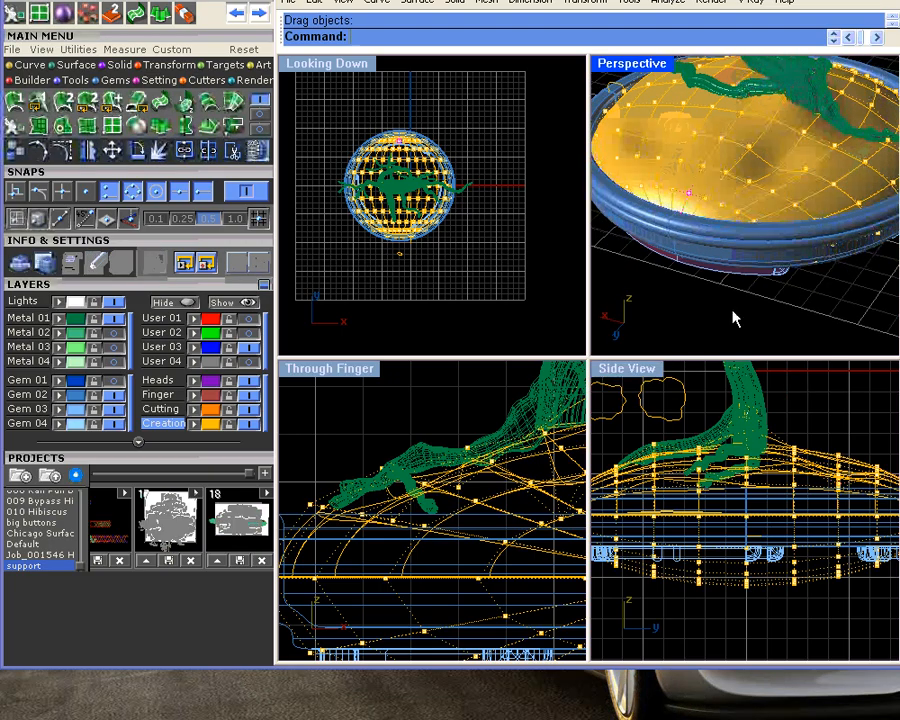
scroll(734, 464, "down", 4)
right_click_drag(545, 480, 394, 486)
left_click_drag(394, 486, 420, 441)
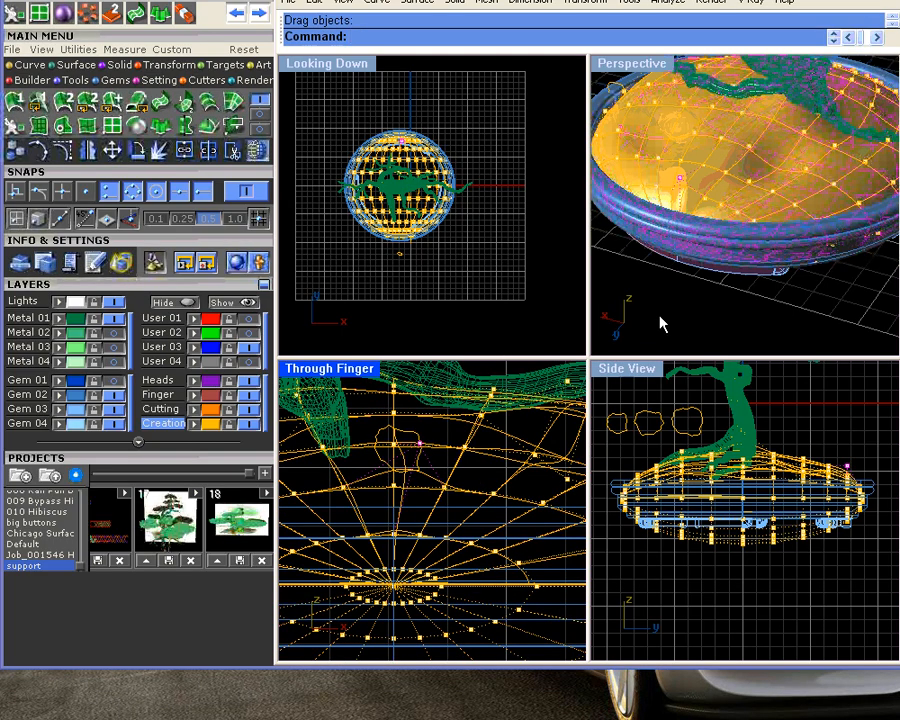
- Lower the dome control point between the left root and the front root and shift it inward in the Side View
right_click_drag(663, 321, 727, 253)
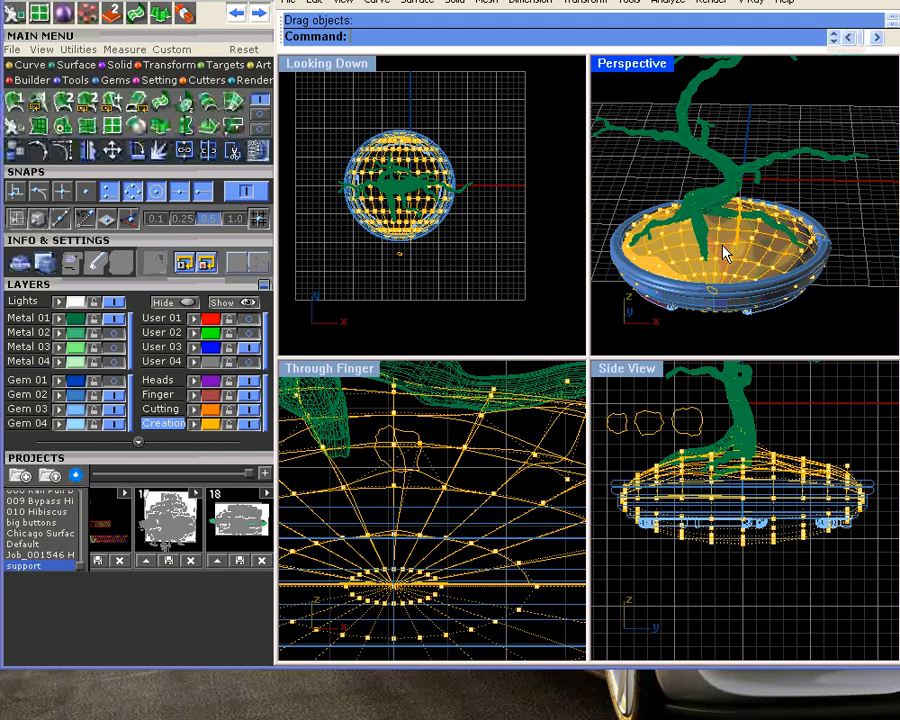
scroll(727, 253, "up", 5)
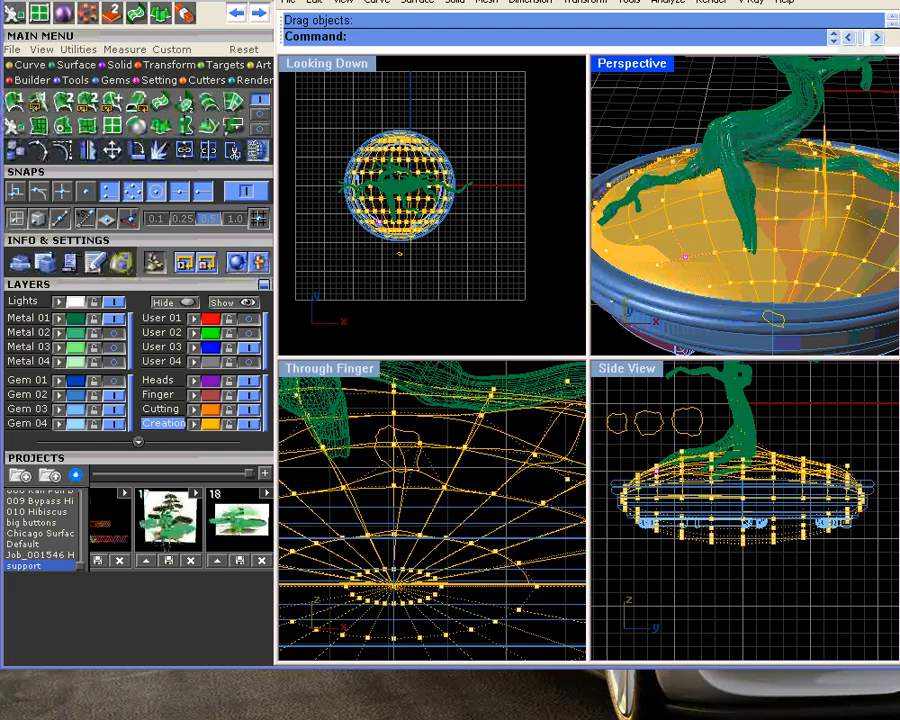
scroll(663, 486, "up", 5)
left_click_drag(655, 450, 674, 478)
scroll(689, 211, "down", 8)
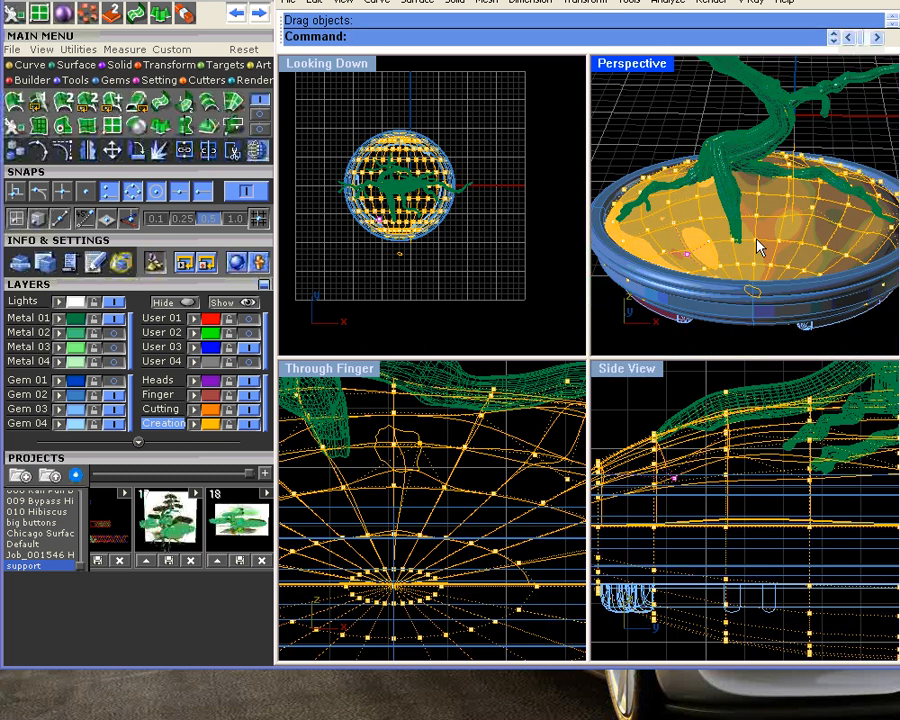
- Turn off the dome's control points and show the Metal 02, Metal 03 and Metal 04 foliage layers in a maximised Perspective view
right_click_drag(687, 257, 790, 258)
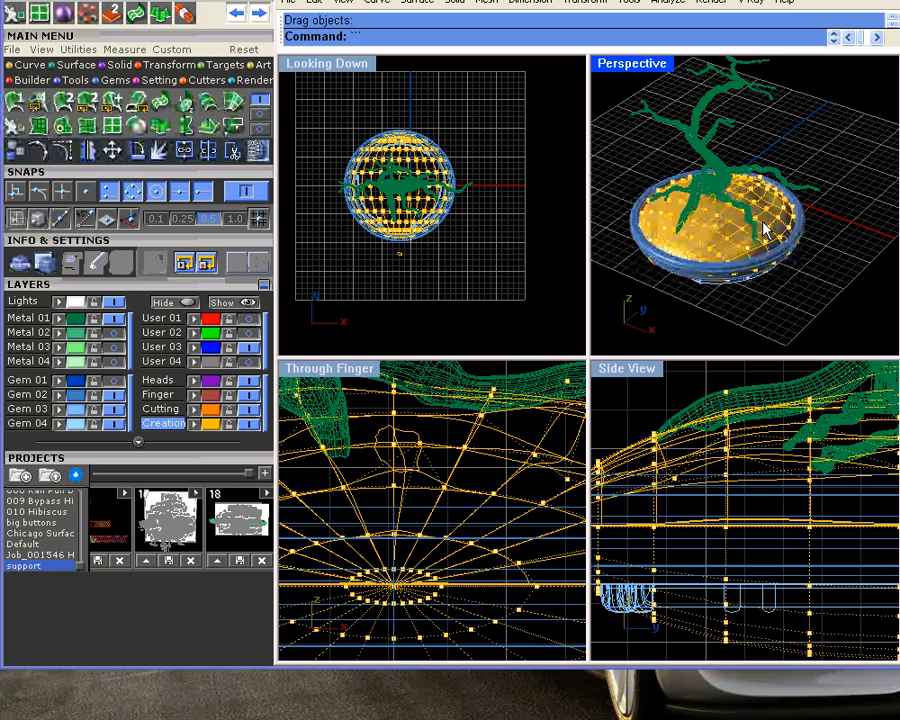
double_click(640, 64)
right_click_drag(617, 225, 460, 362)
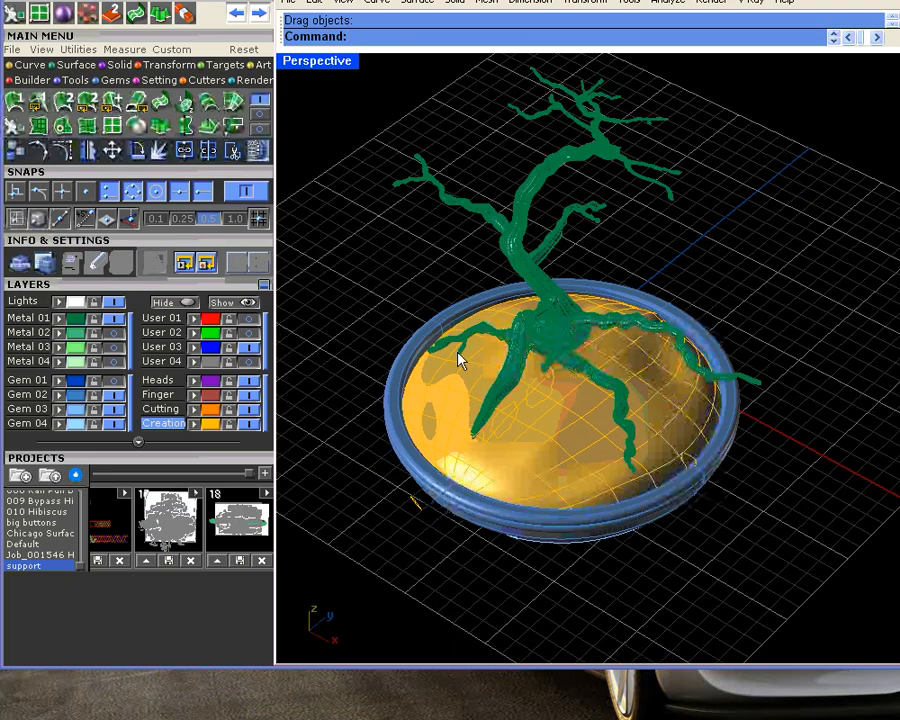
left_click(115, 347)
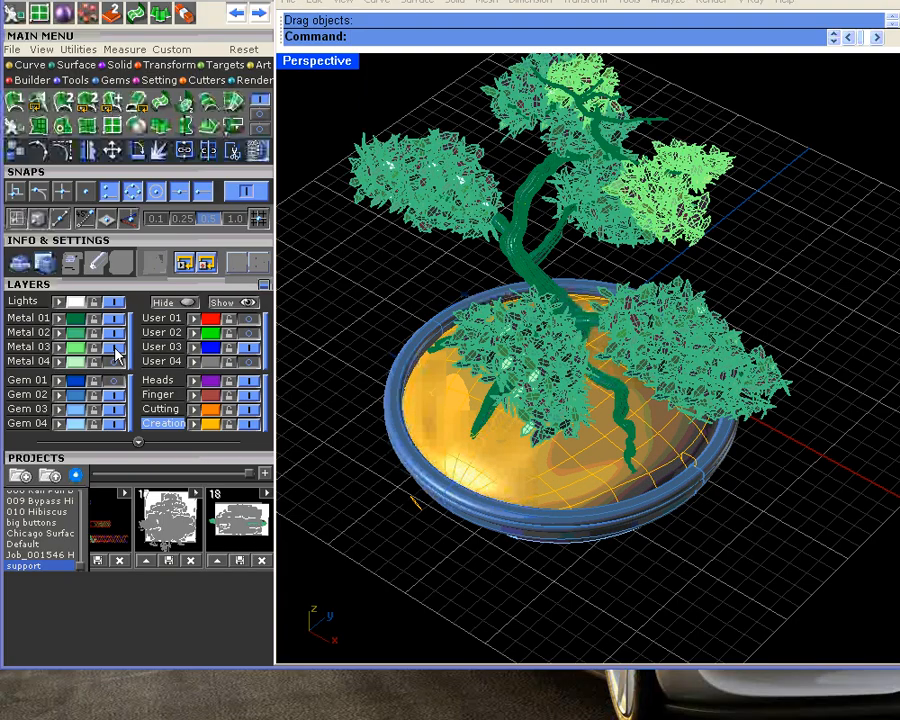
left_click(116, 364)
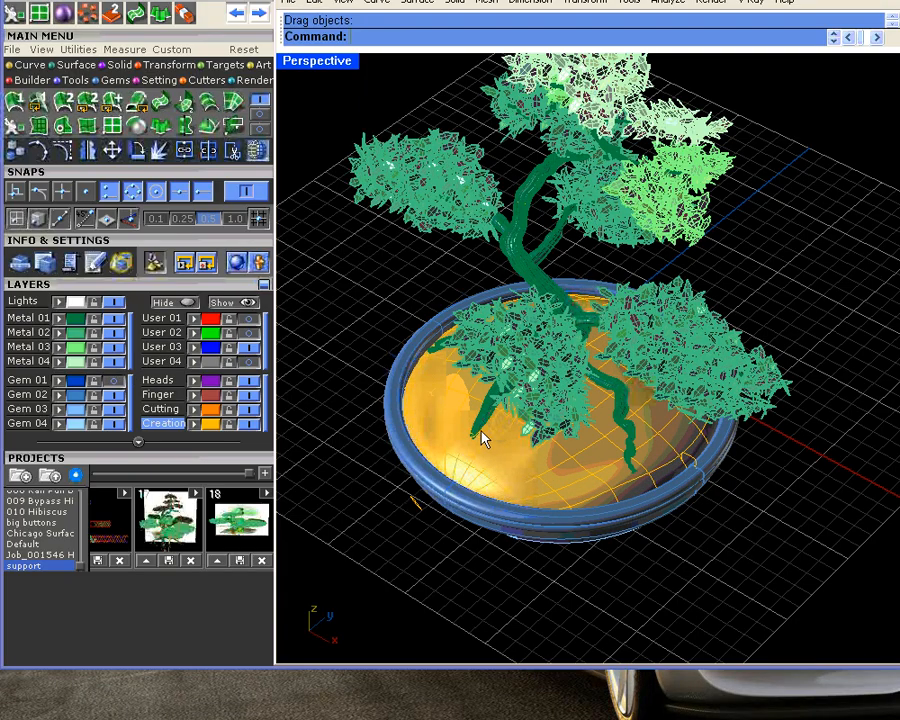
- Examine the complete bonsai from several angles to see how the uneven soil mound fits the roots and pot
mouse_move(500, 425)
right_mouse_down()
mouse_move(508, 394)
mouse_move(593, 432)
mouse_move(625, 395)
mouse_move(642, 407)
right_mouse_up()
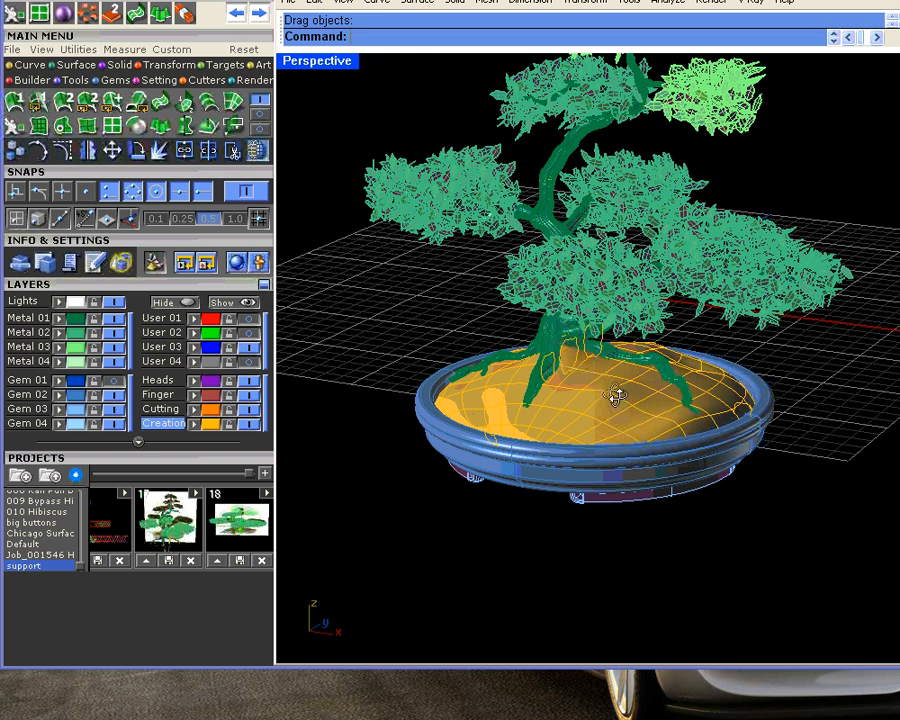
mouse_move(613, 394)
right_mouse_down()
mouse_move(595, 406)
mouse_move(613, 416)
right_mouse_up()
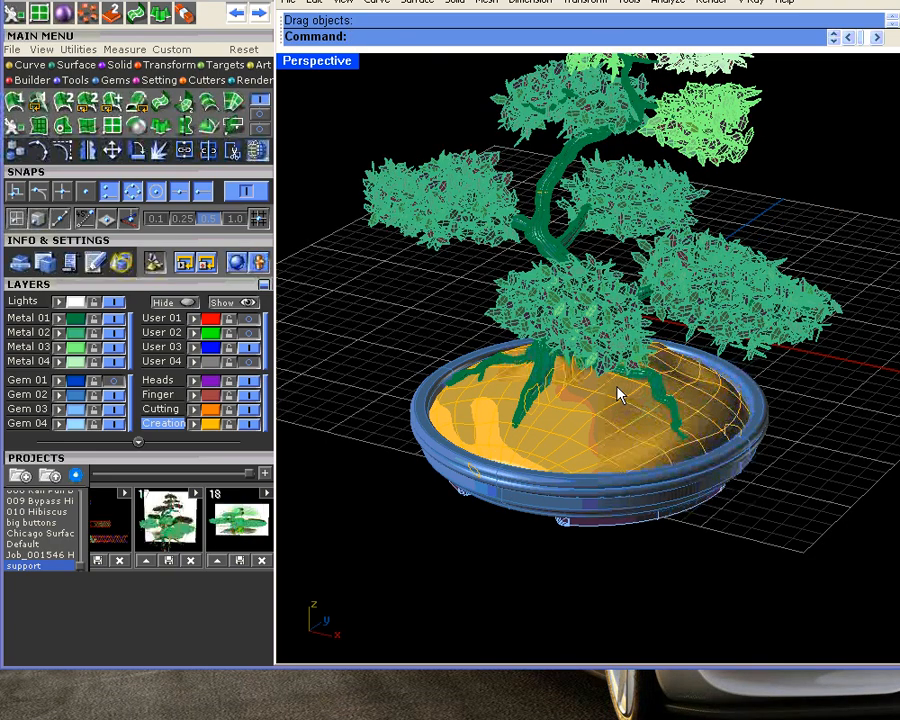
mouse_move(630, 407)
right_mouse_down()
mouse_move(563, 373)
mouse_move(599, 405)
right_mouse_up()
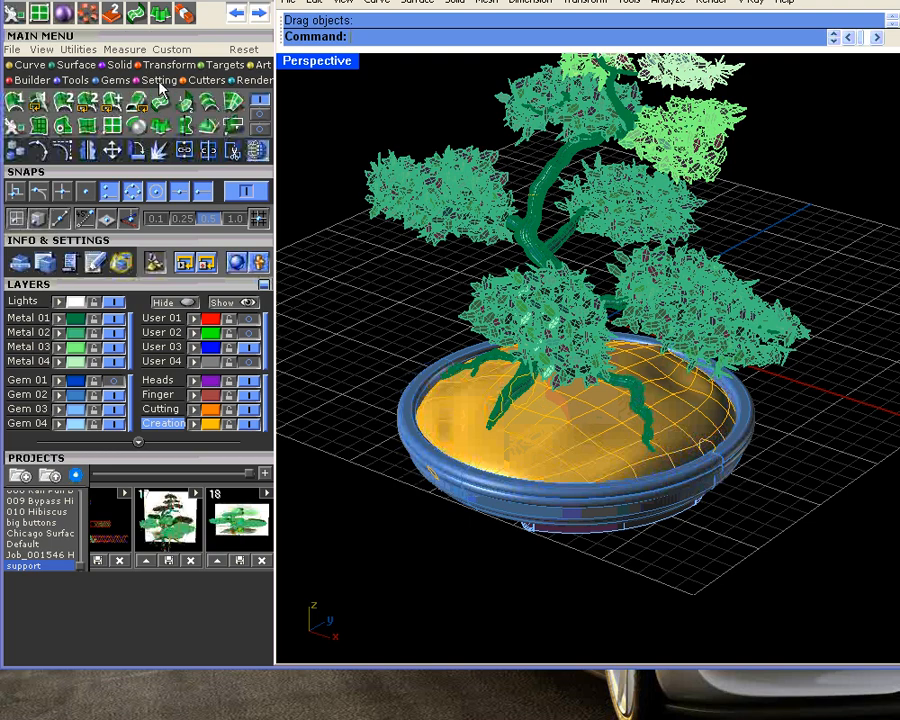
left_click(78, 49)
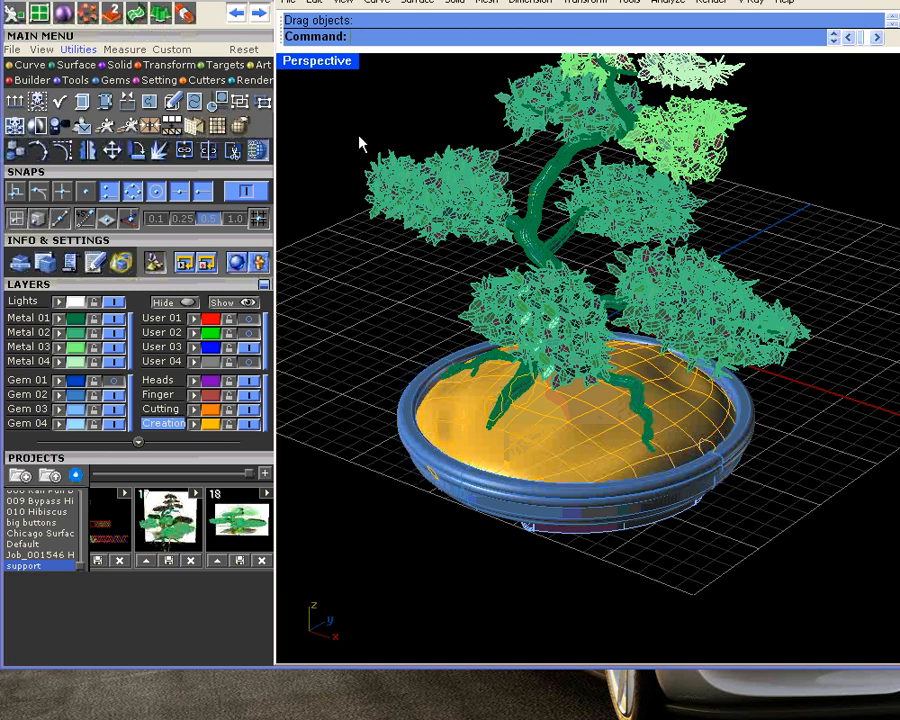
right_click_drag(613, 447, 608, 465)
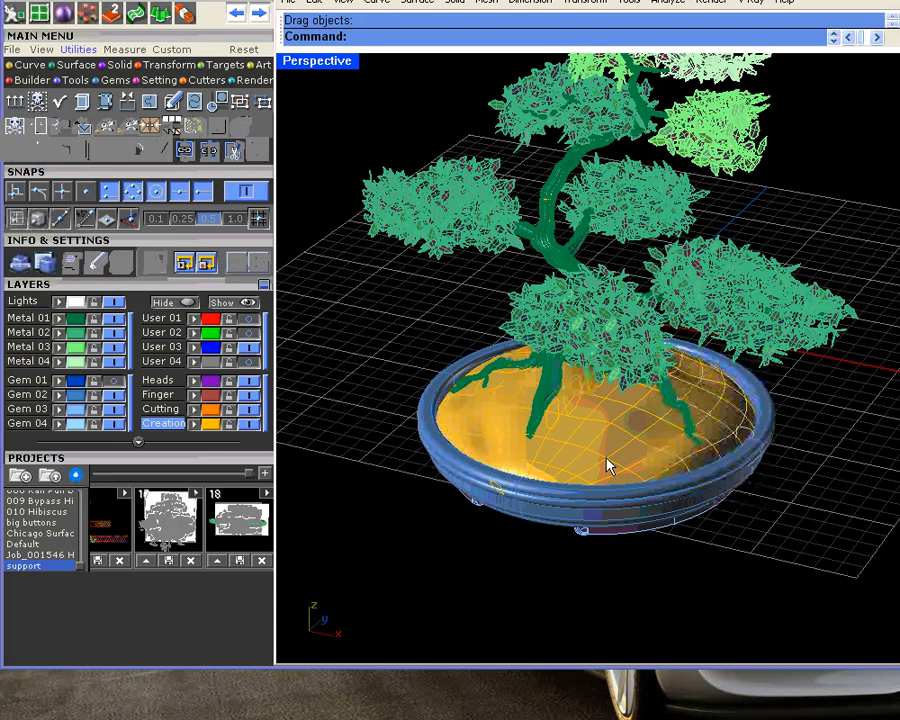